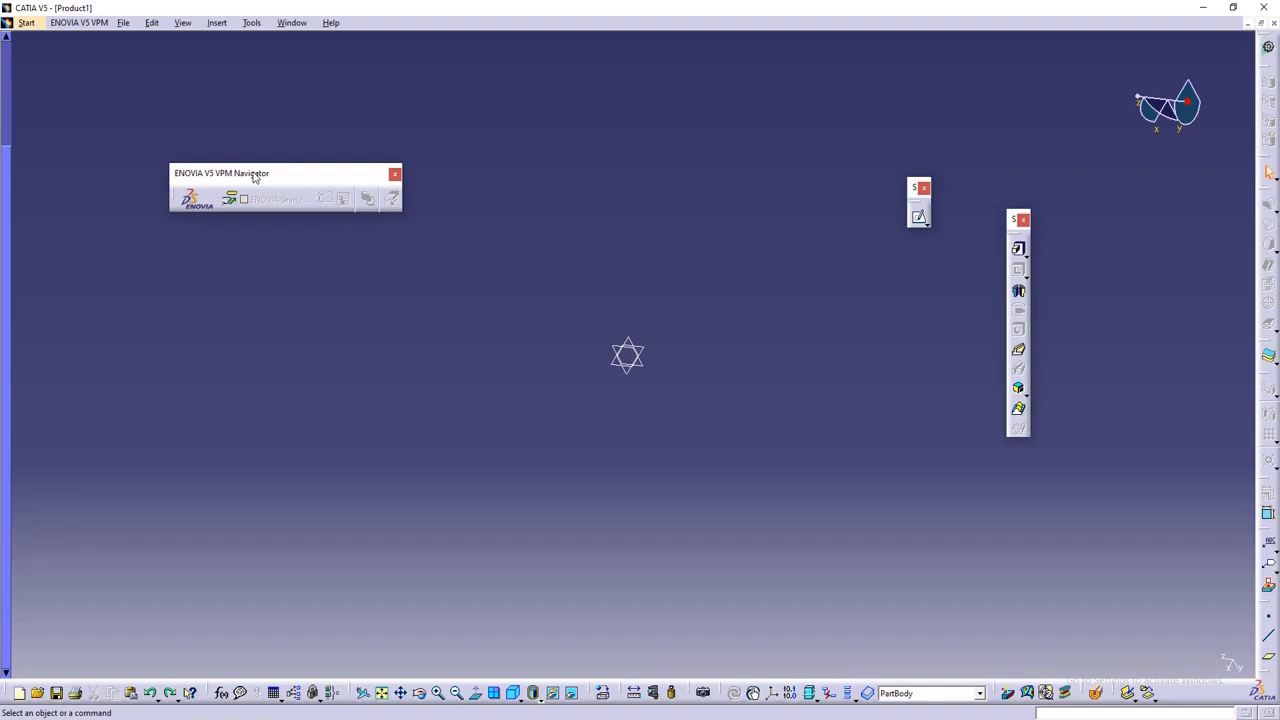
{"action": "left_click_drag", "start_coordinate": [258, 175], "coordinate": [313, 195]}
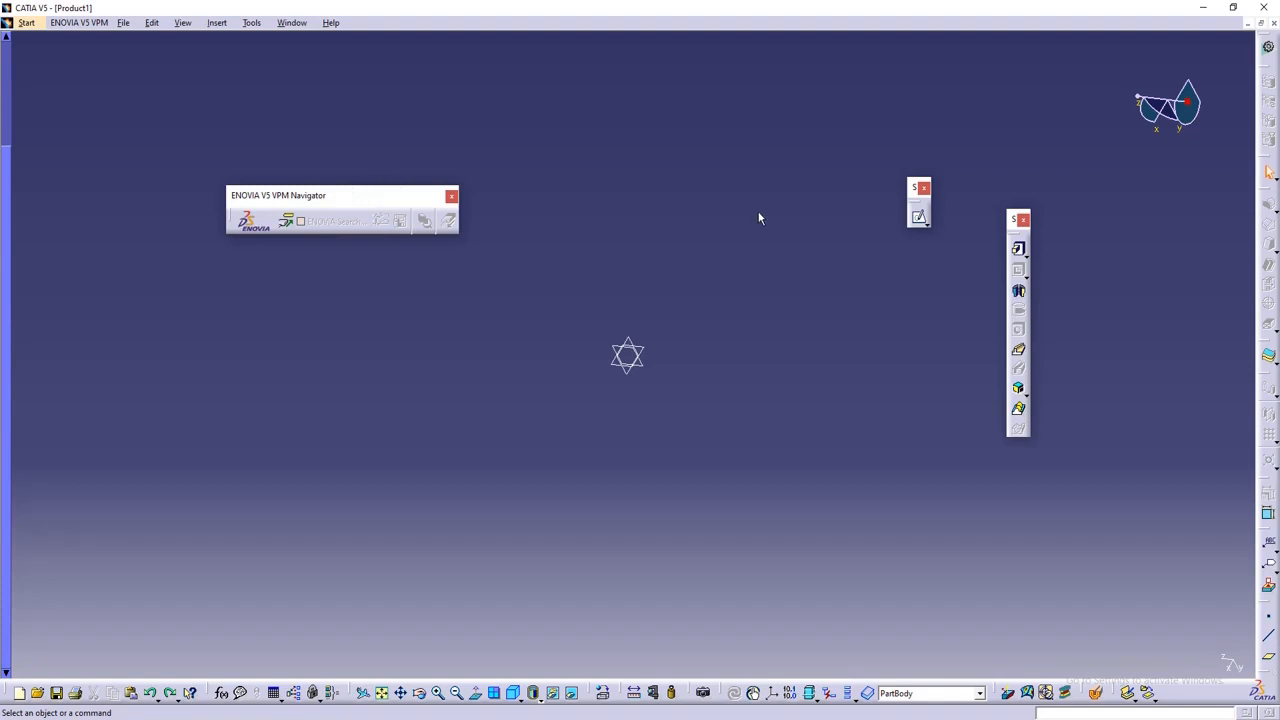
{"action": "left_click_drag", "start_coordinate": [331, 197], "coordinate": [350, 162]}
- Create a new part in the Part Design workbench, keeping the name Part2 and hybrid design enabled
{"action": "left_click", "coordinate": [27, 23]}
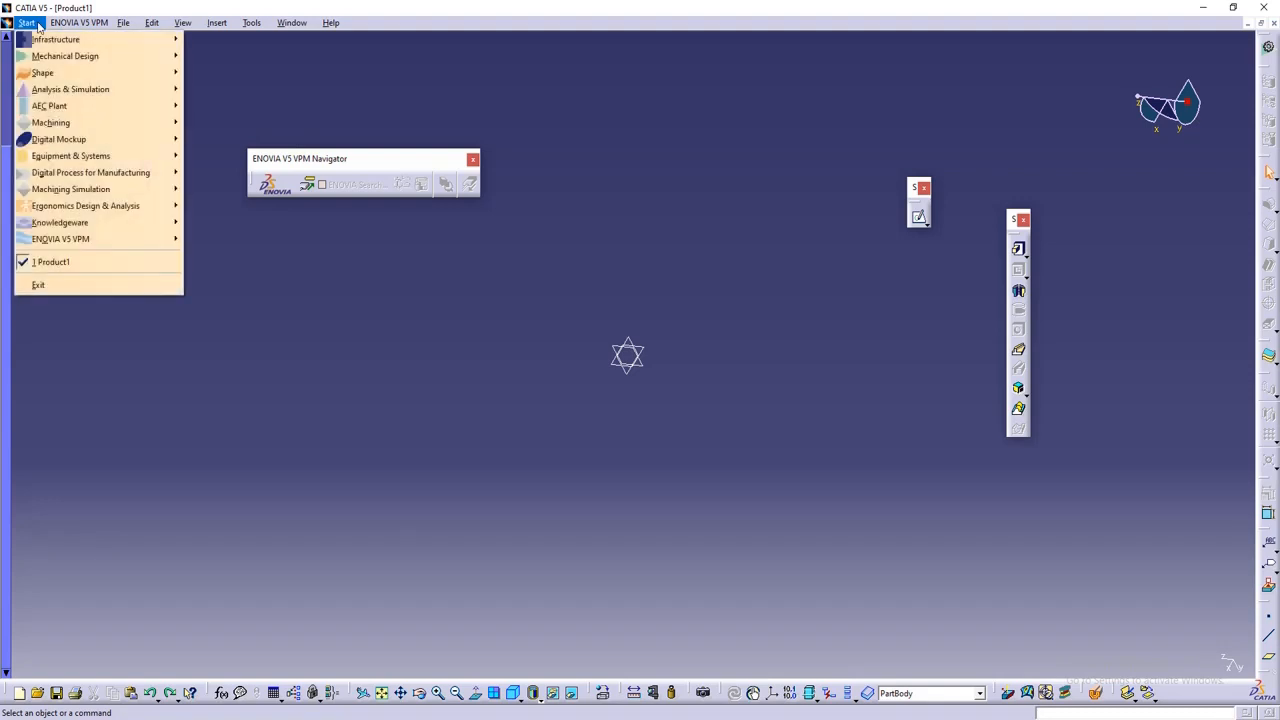
{"action": "mouse_move", "coordinate": [57, 60]}
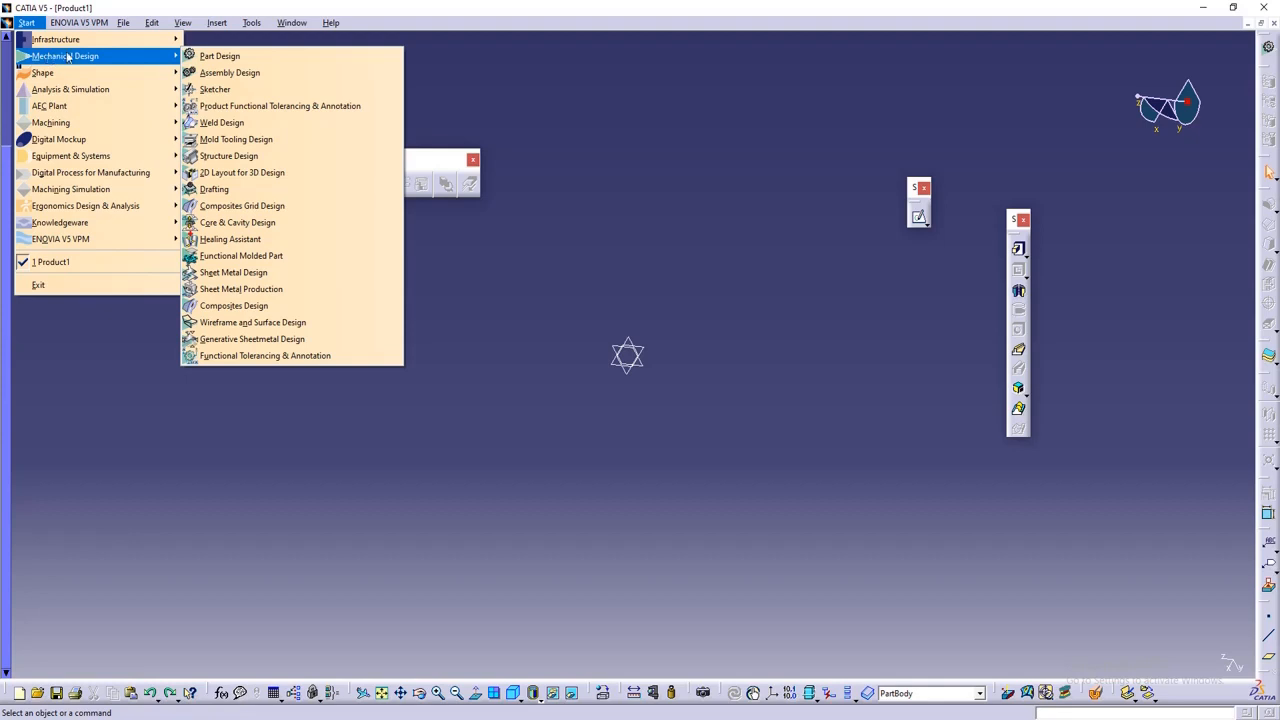
{"action": "left_click", "coordinate": [219, 57]}
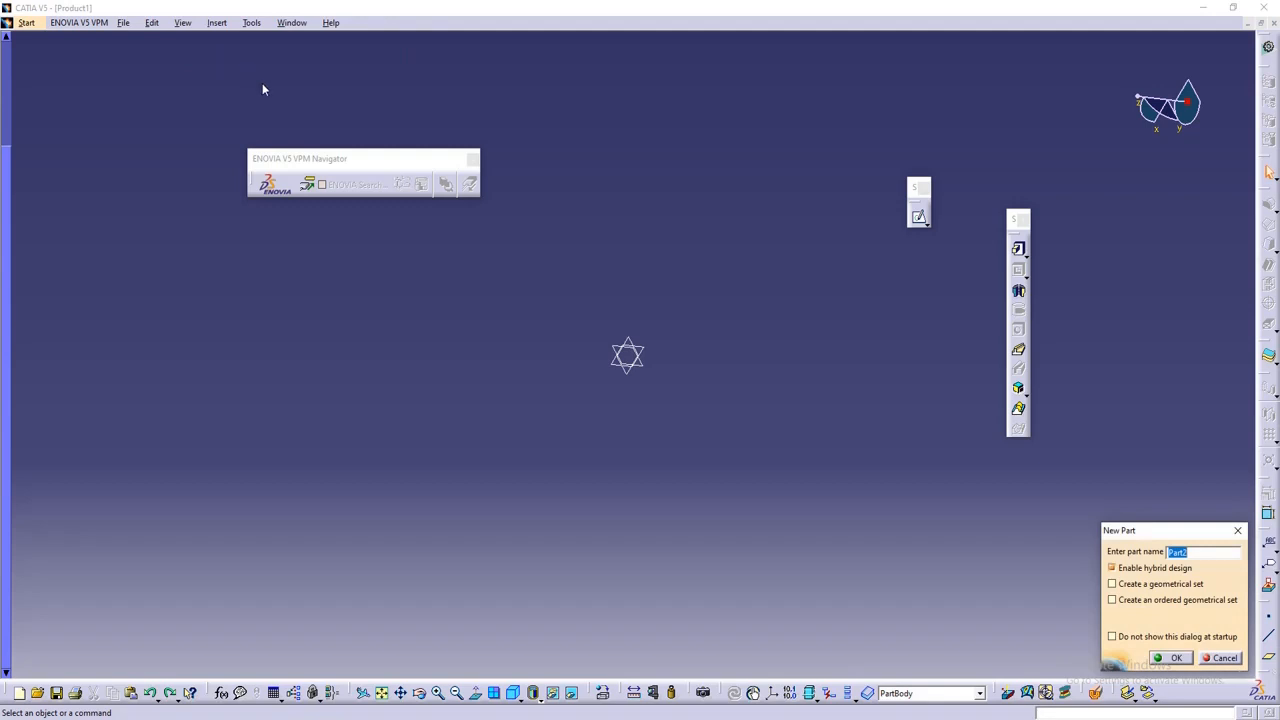
{"action": "left_click_drag", "start_coordinate": [1195, 533], "coordinate": [1099, 487]}
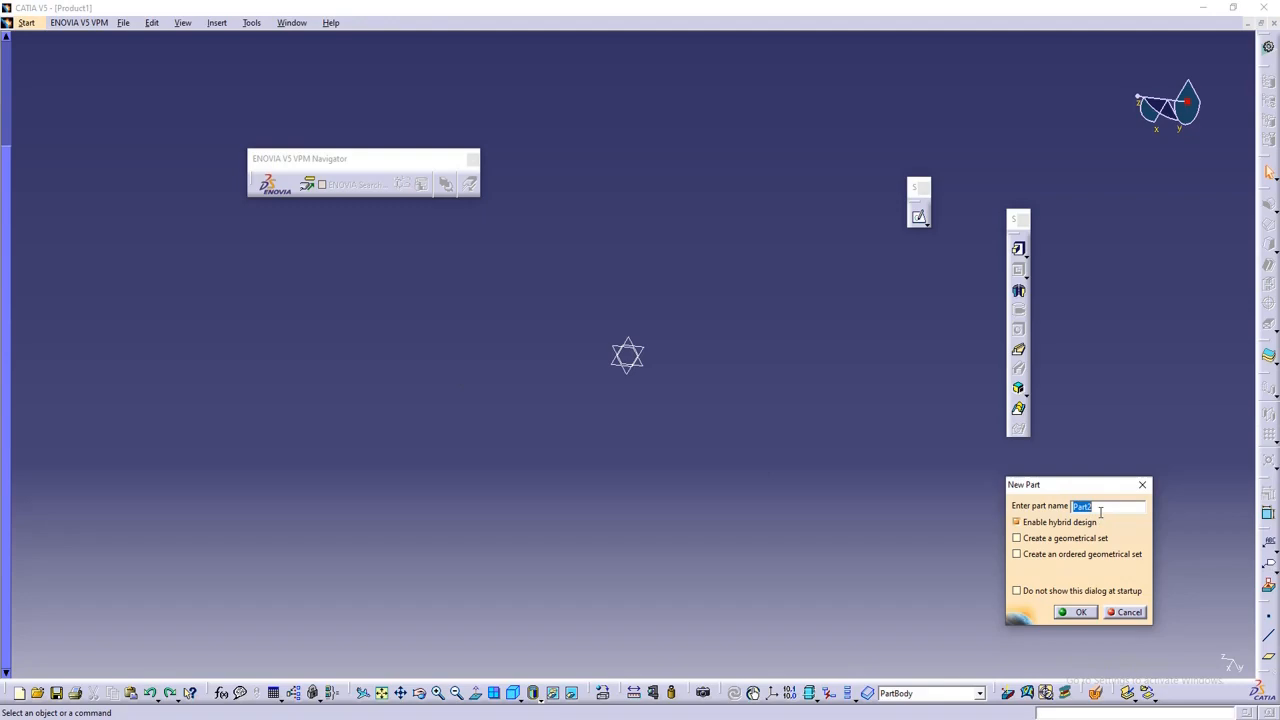
{"action": "left_click", "coordinate": [1079, 614]}
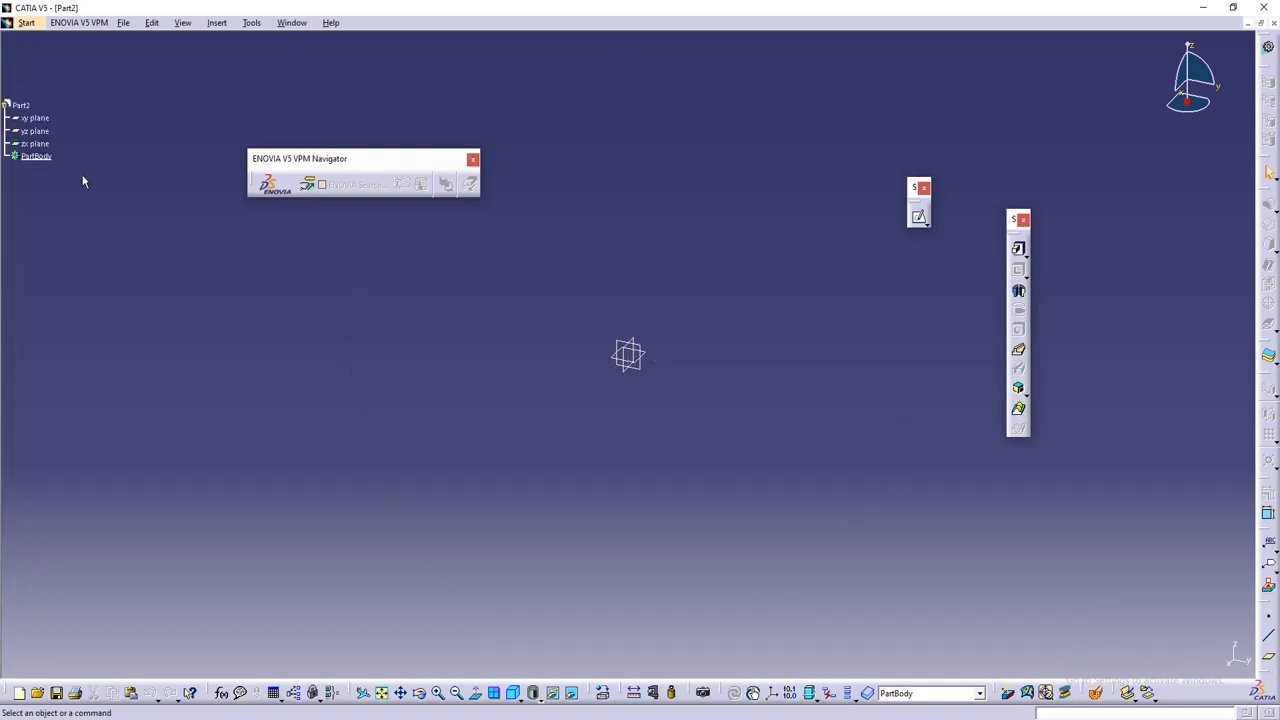
- Start a sketch on the yz plane of the new part
{"action": "left_click_drag", "start_coordinate": [425, 160], "coordinate": [466, 156]}
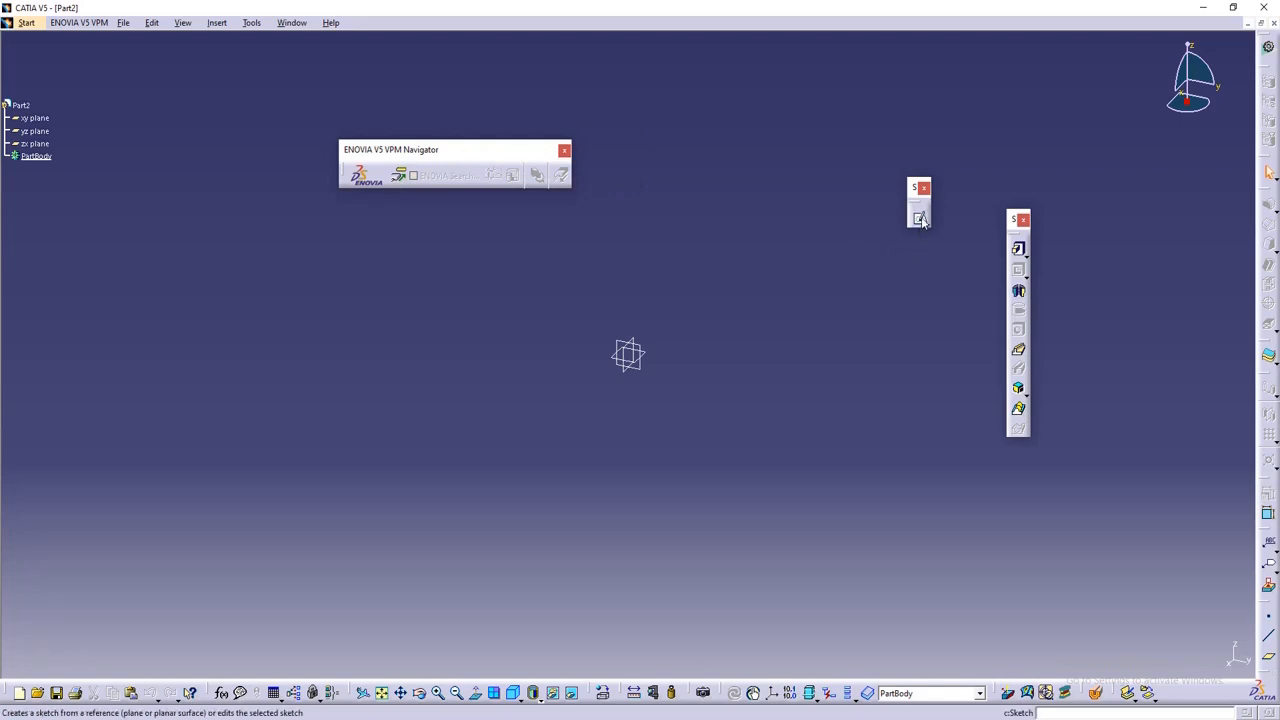
{"action": "left_click_drag", "start_coordinate": [912, 189], "coordinate": [865, 209]}
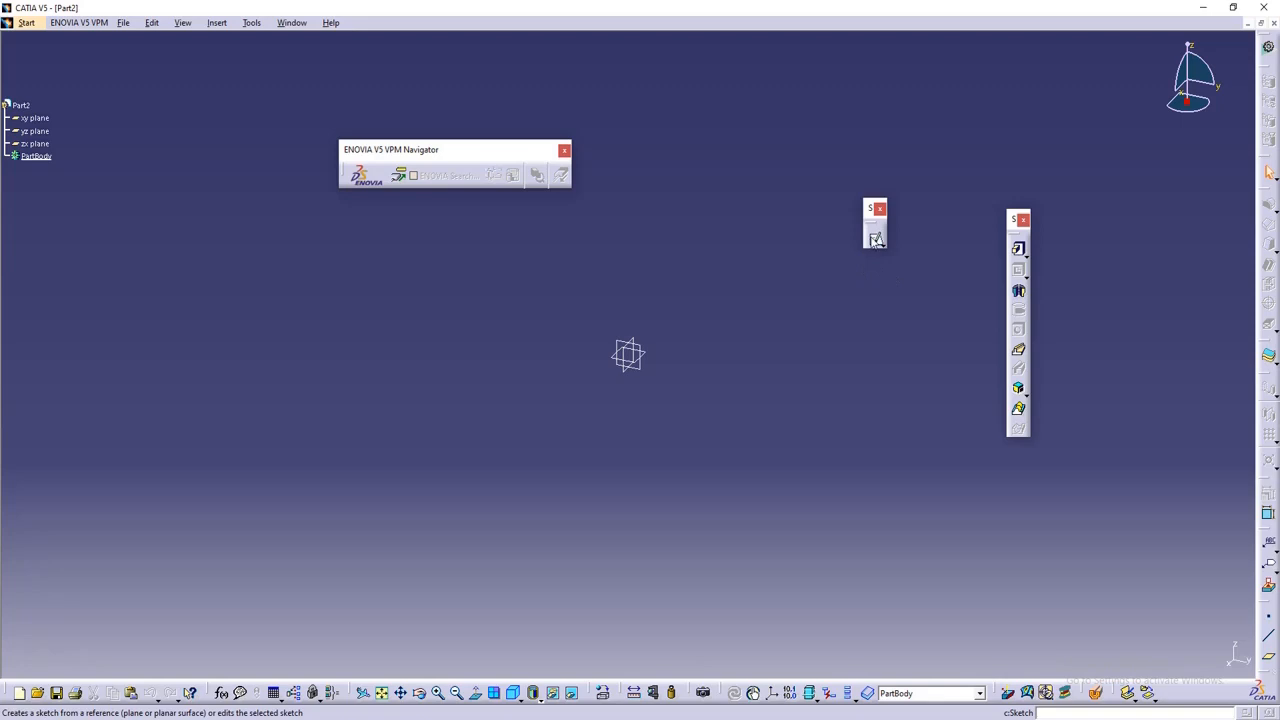
{"action": "left_click", "coordinate": [875, 240]}
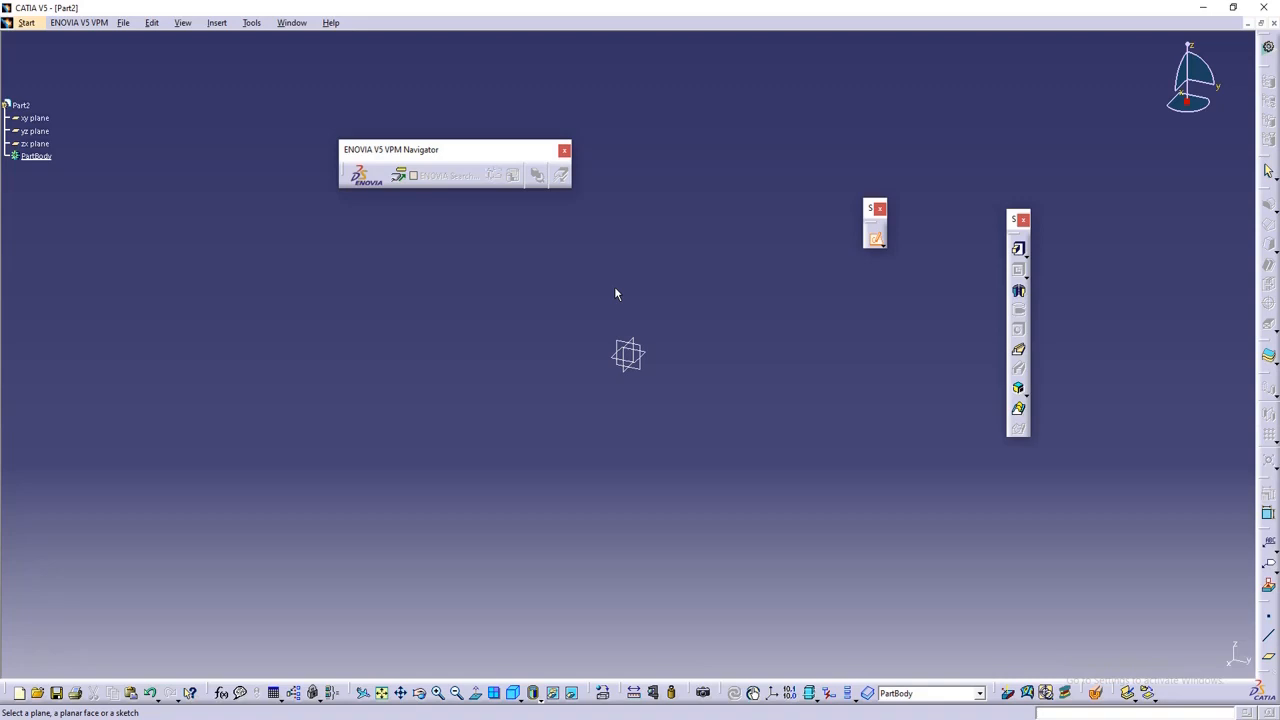
{"action": "left_click", "coordinate": [625, 345]}
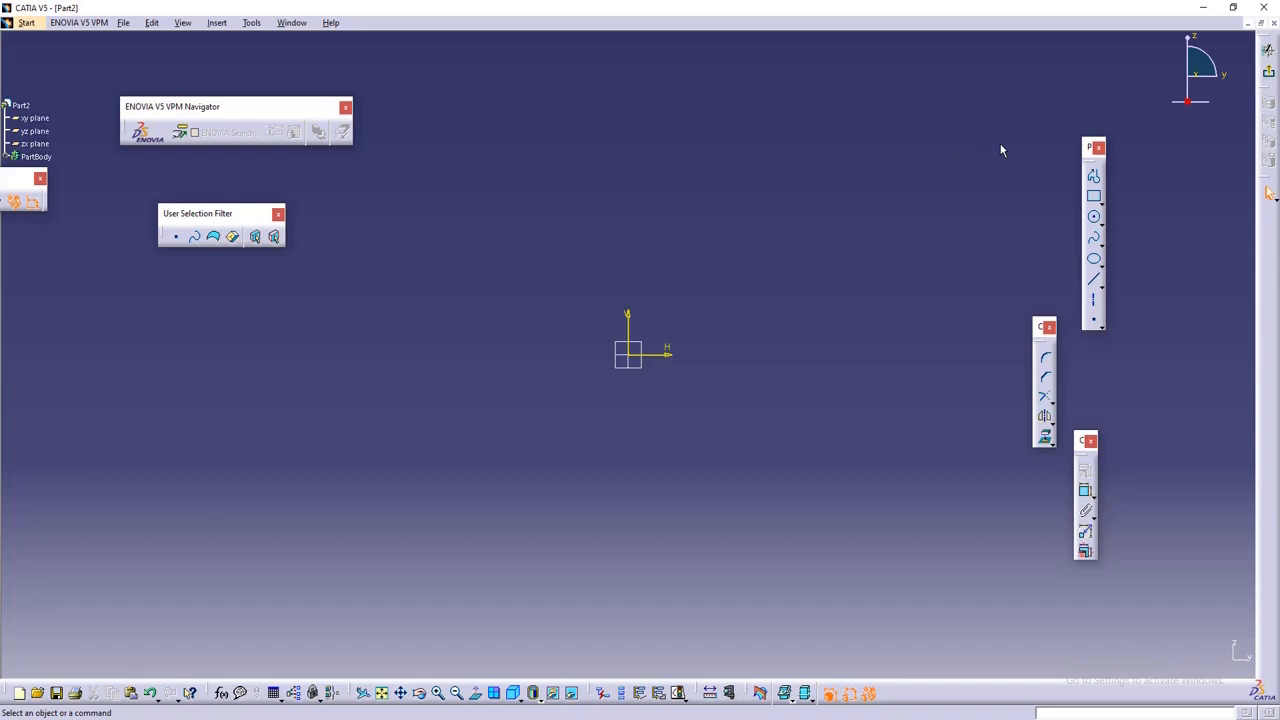
- Sketch a rectangle about 72 mm wide and 58 mm high around the origin
{"action": "left_click", "coordinate": [1095, 198]}
{"action": "left_click", "coordinate": [543, 277]}
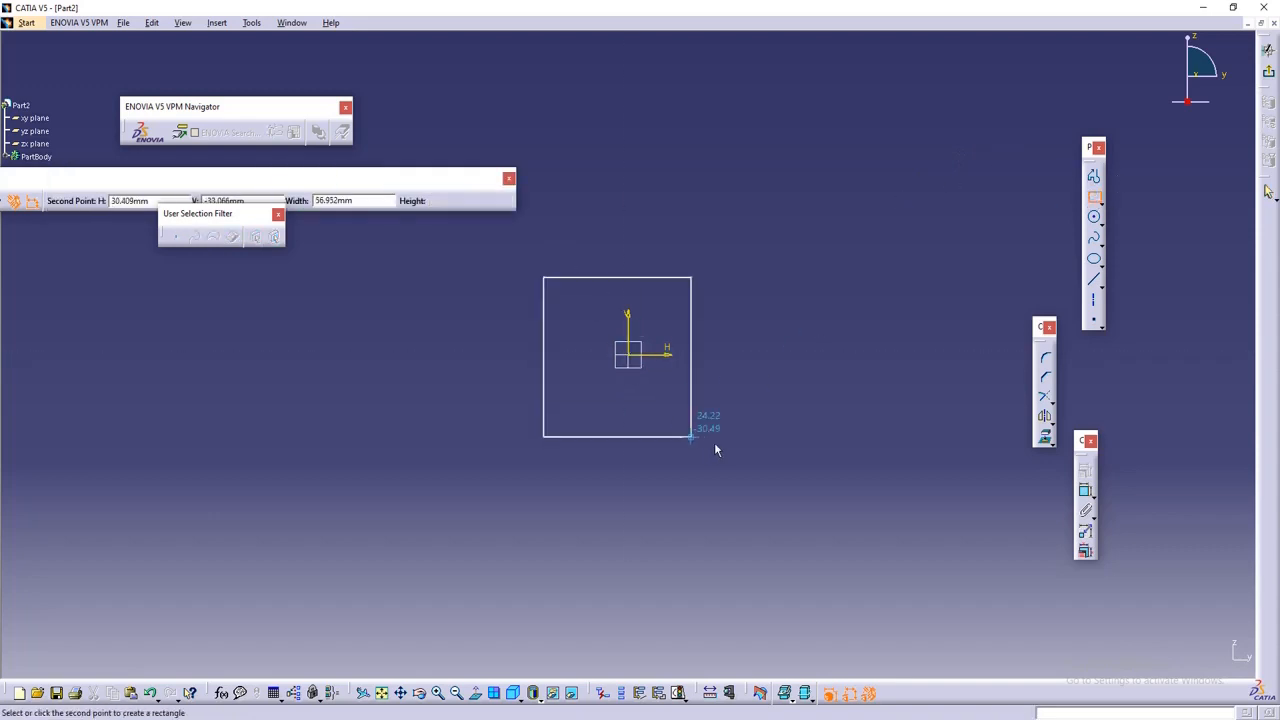
{"action": "left_click", "coordinate": [730, 433]}
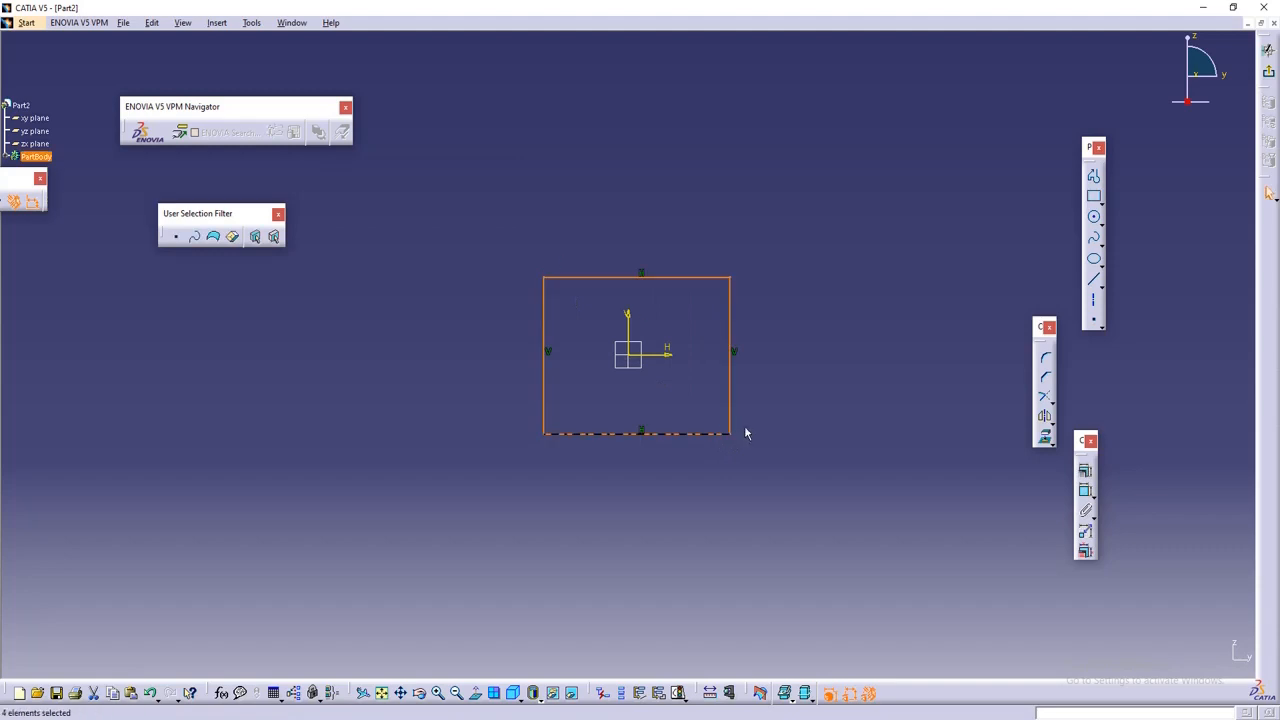
{"action": "left_click", "coordinate": [789, 388]}
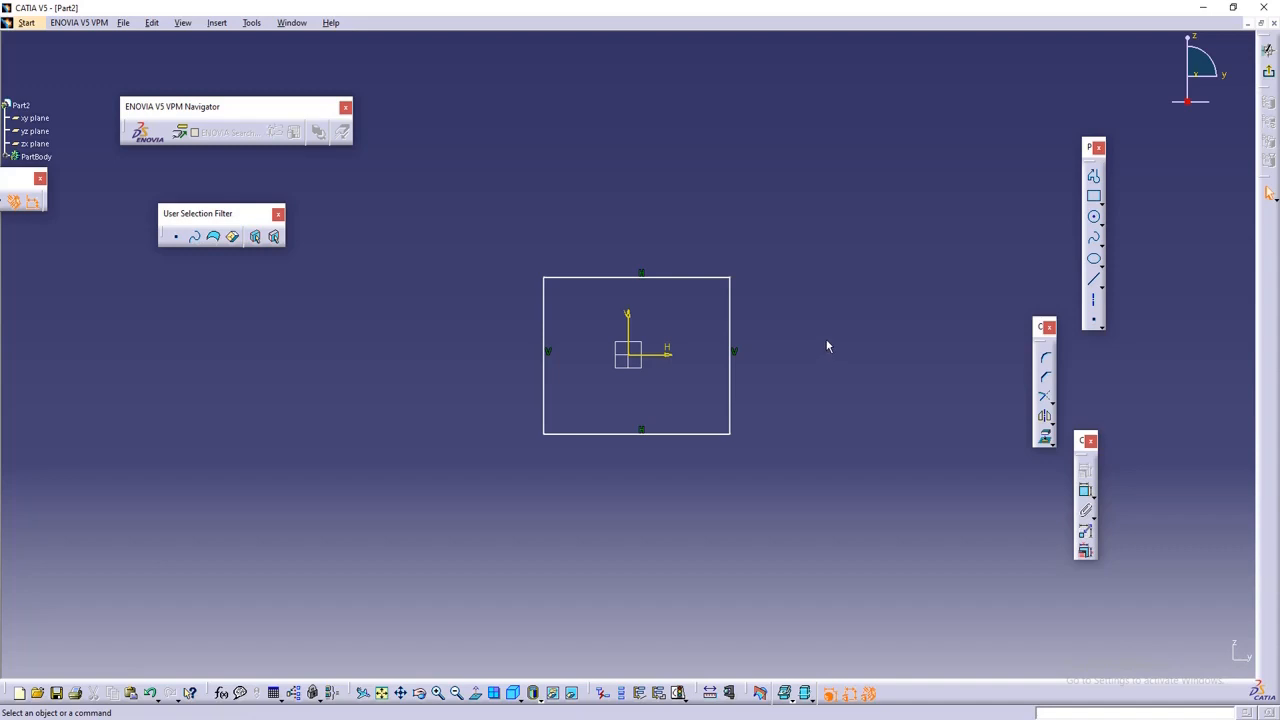
- Bring the Sketch tools toolbar fully into view and move the Constraint toolbar closer to the rectangle
{"action": "mouse_move", "coordinate": [10, 179]}
{"action": "left_mouse_down"}
{"action": "mouse_move", "coordinate": [143, 231]}
{"action": "mouse_move", "coordinate": [213, 288]}
{"action": "left_mouse_up"}
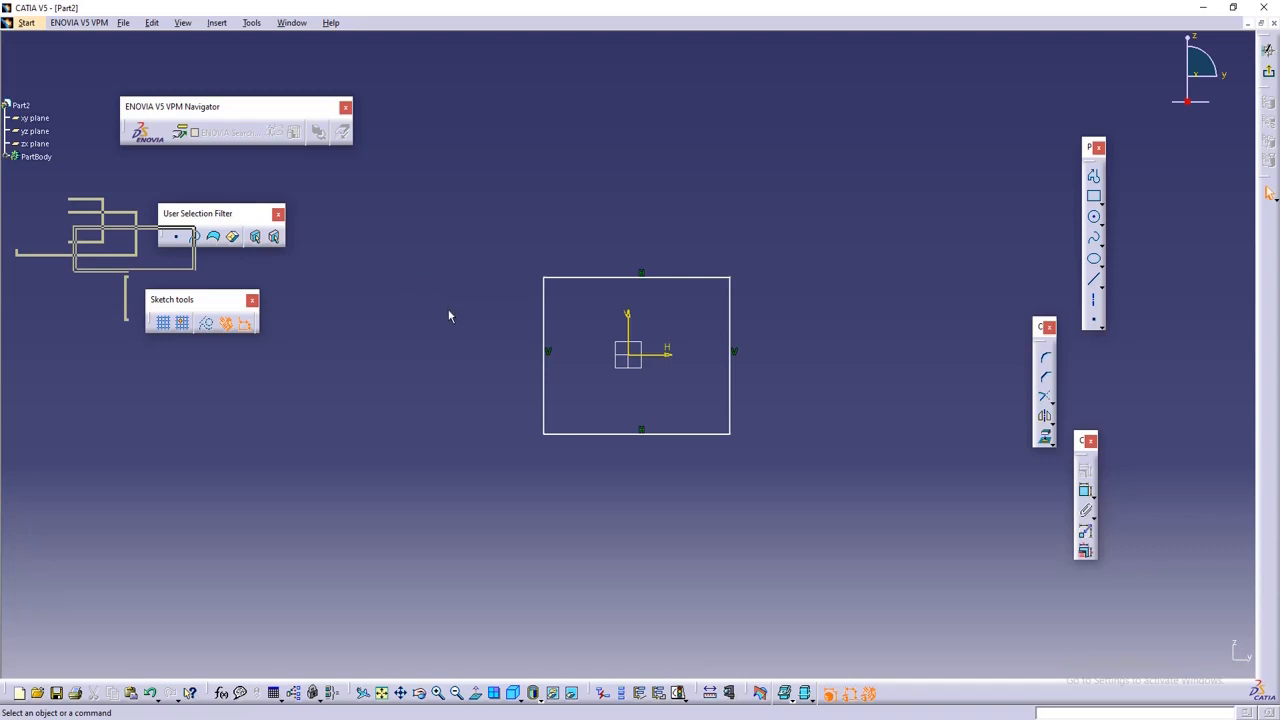
{"action": "left_click", "coordinate": [1079, 451]}
{"action": "left_click_drag", "start_coordinate": [939, 389], "coordinate": [940, 390]}
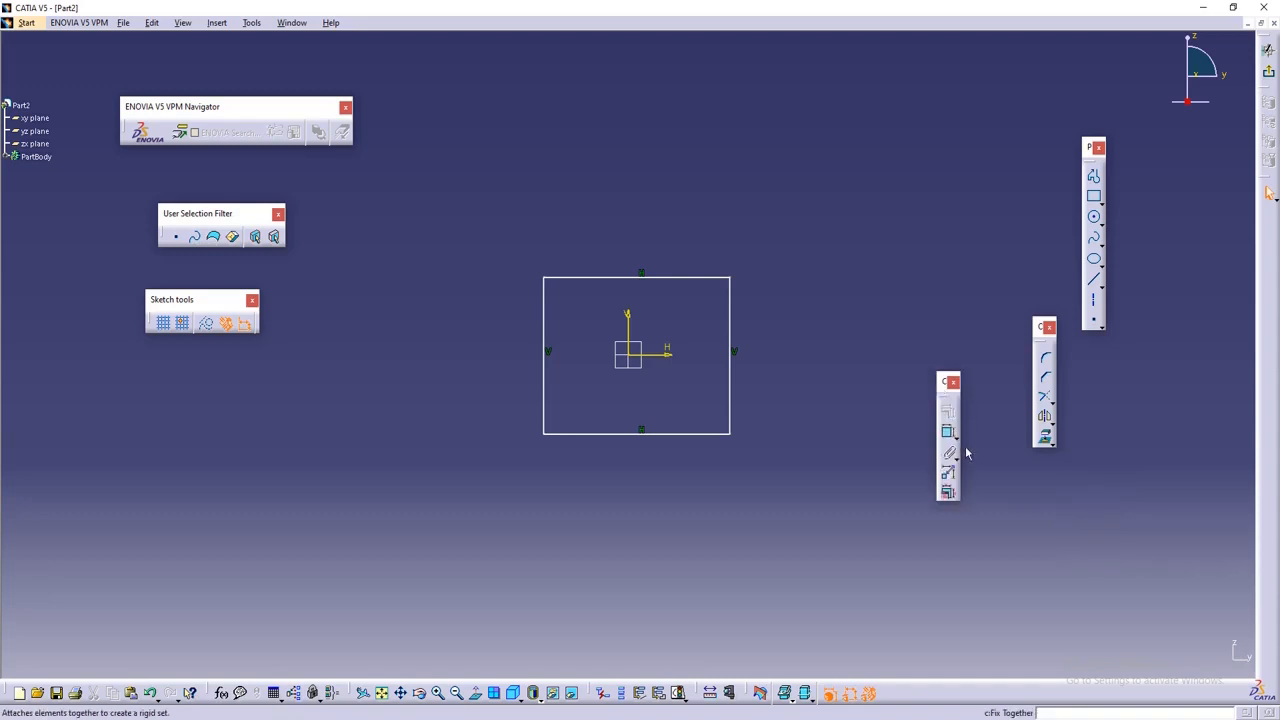
- Dimension the rectangle's height on its right edge and its width on its bottom edge
{"action": "left_click", "coordinate": [948, 432]}
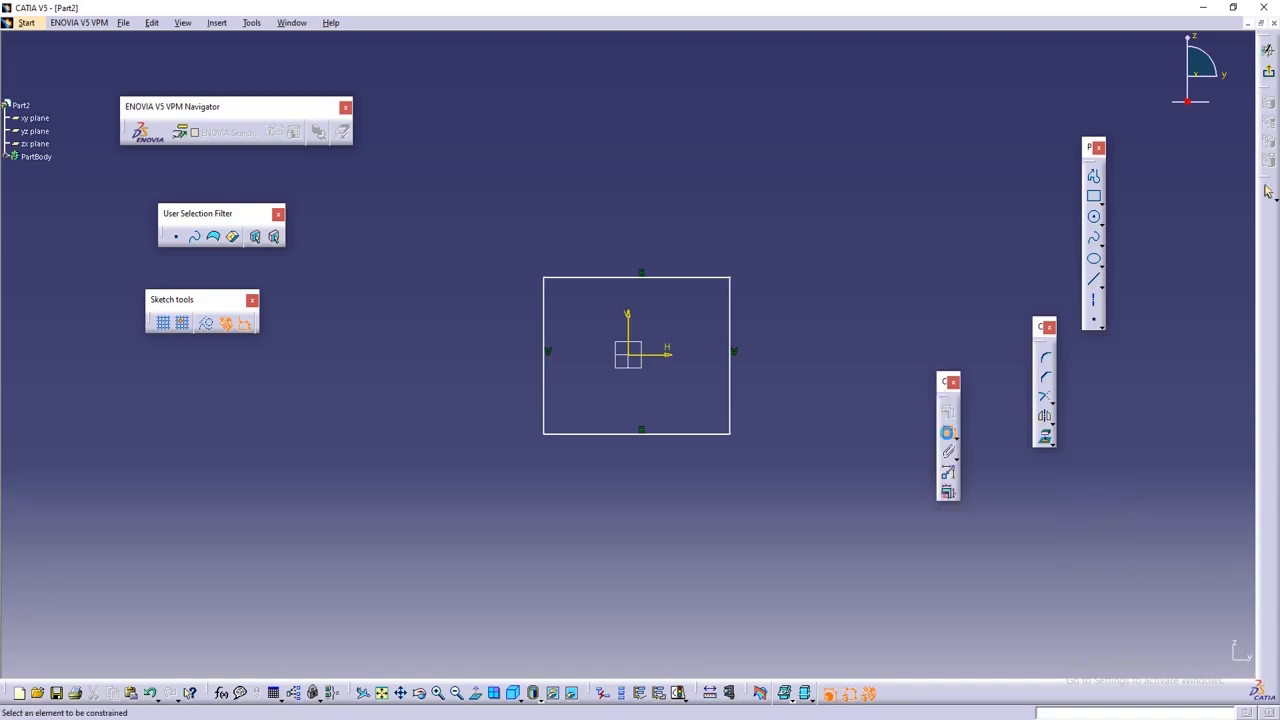
{"action": "left_click", "coordinate": [730, 392]}
{"action": "left_click", "coordinate": [785, 380]}
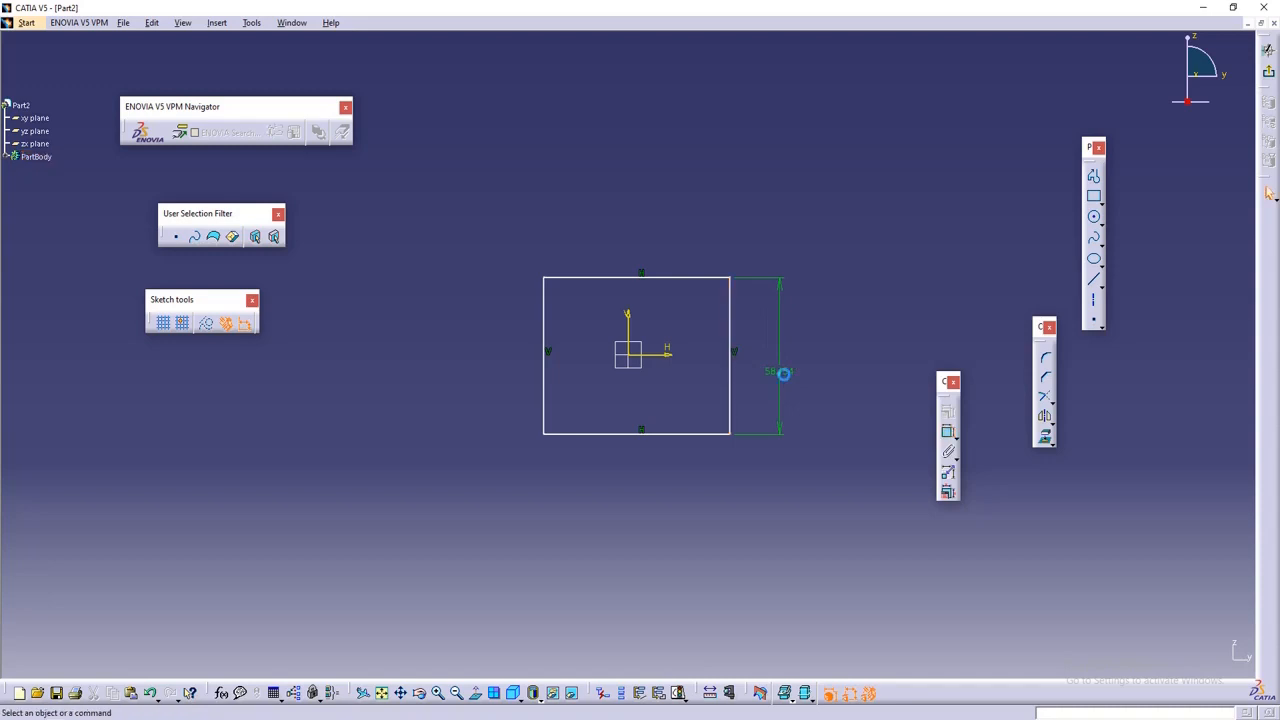
{"action": "left_click", "coordinate": [684, 434]}
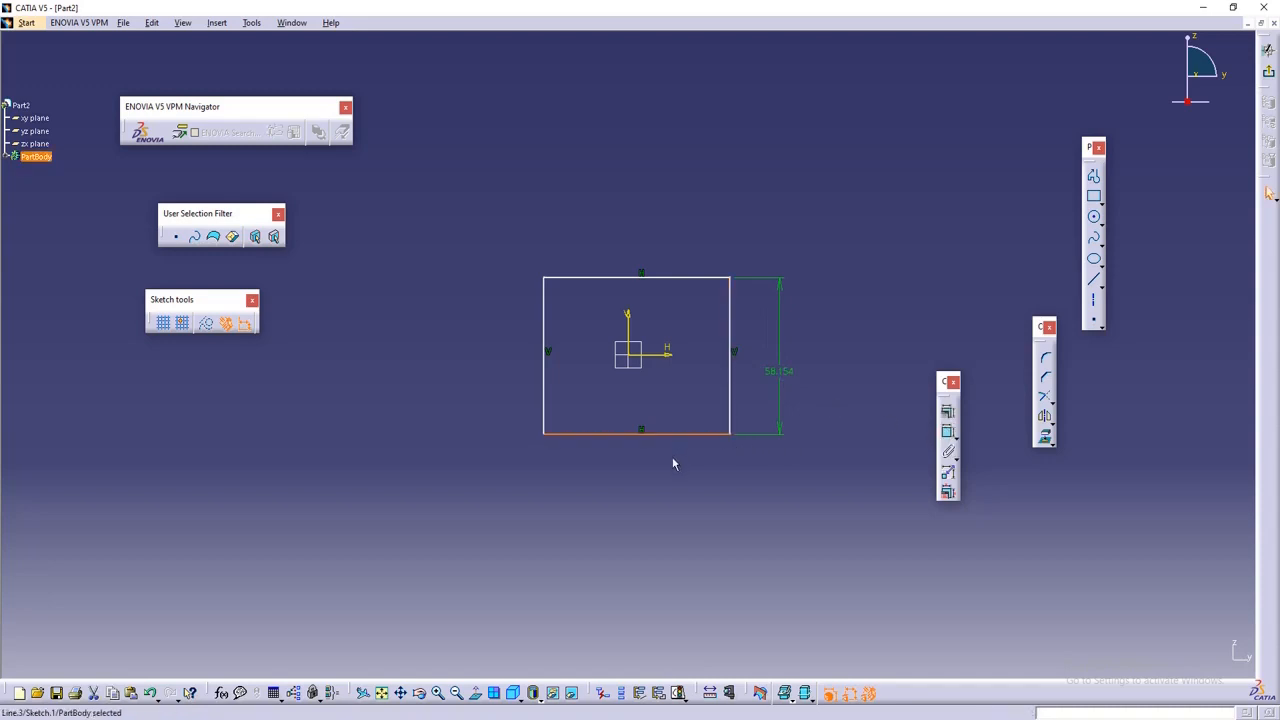
{"action": "left_click", "coordinate": [948, 432]}
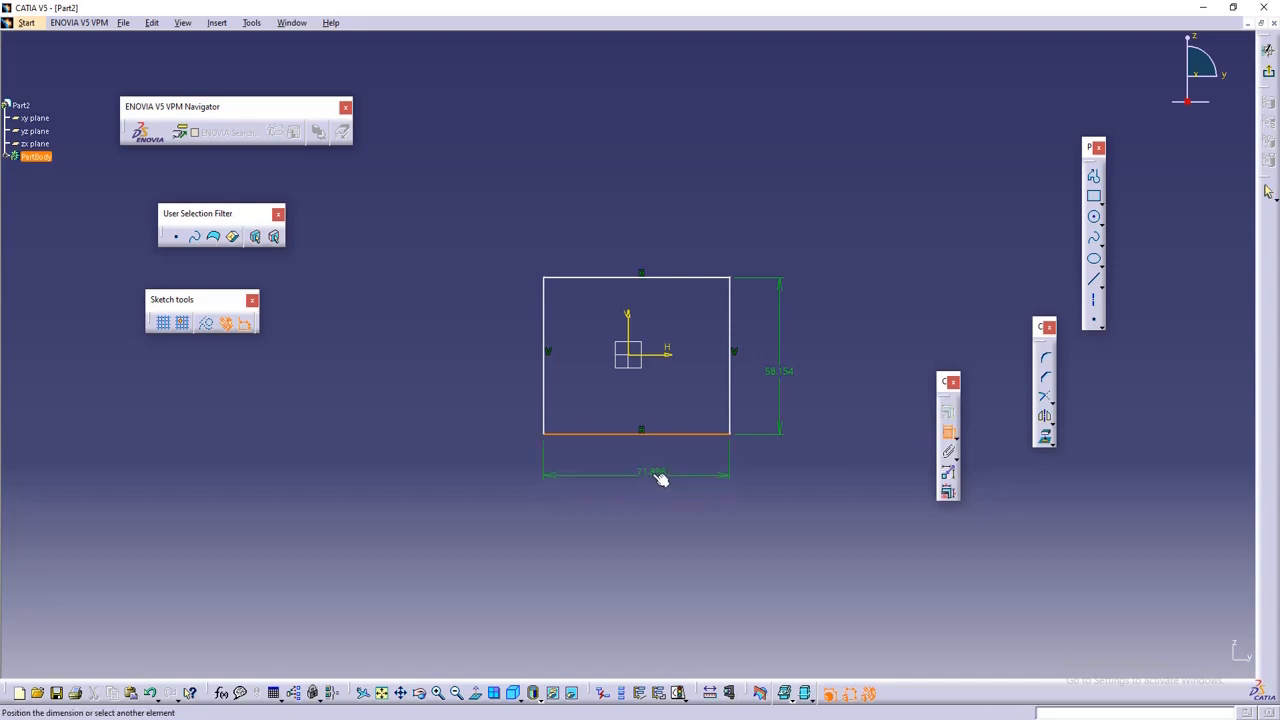
{"action": "left_click", "coordinate": [640, 476]}
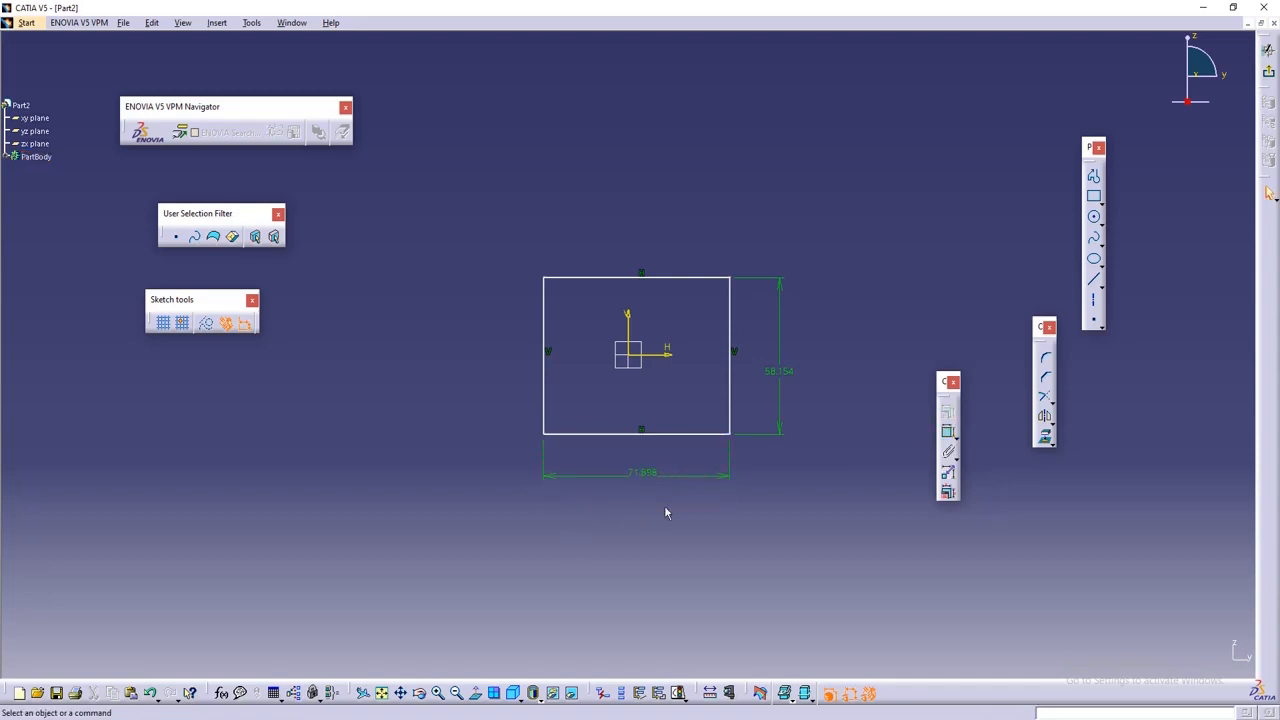
- Set the rectangle's width to 70 mm and its height to 60 mm
{"action": "left_click", "coordinate": [652, 478]}
{"action": "double_click", "coordinate": [652, 478]}
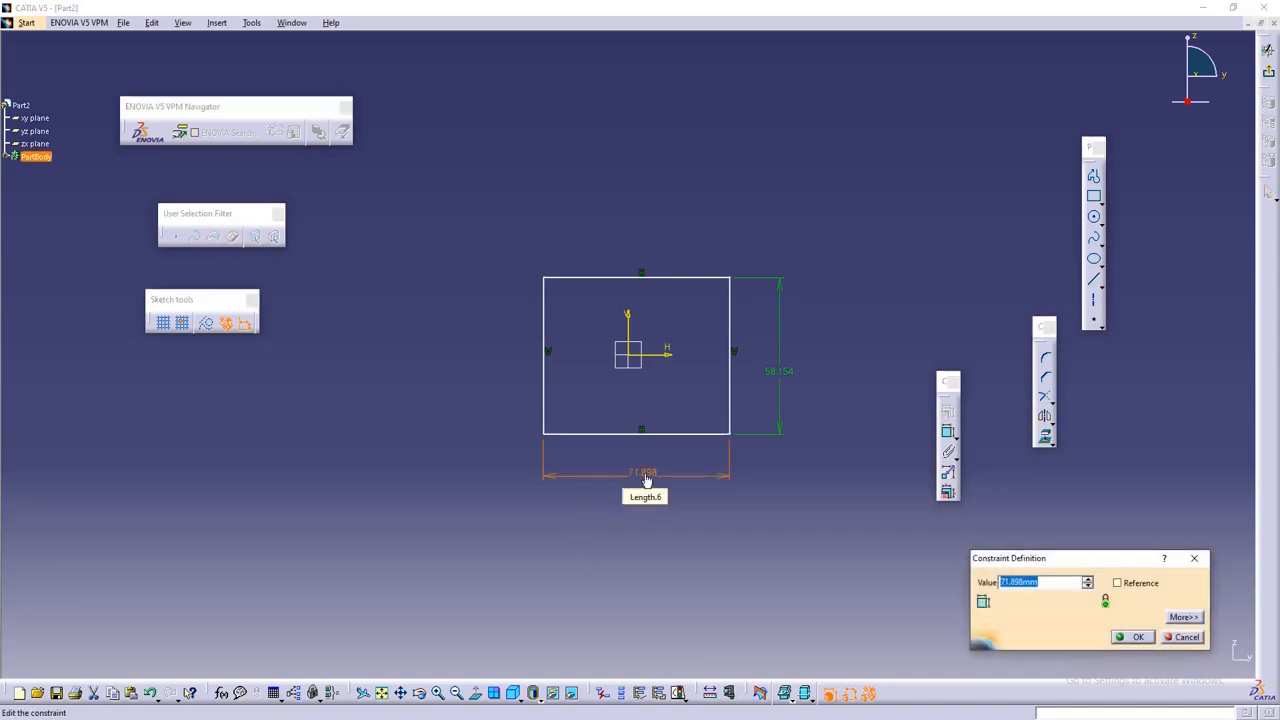
{"action": "type", "text": "70"}
{"action": "left_click", "coordinate": [1125, 643]}
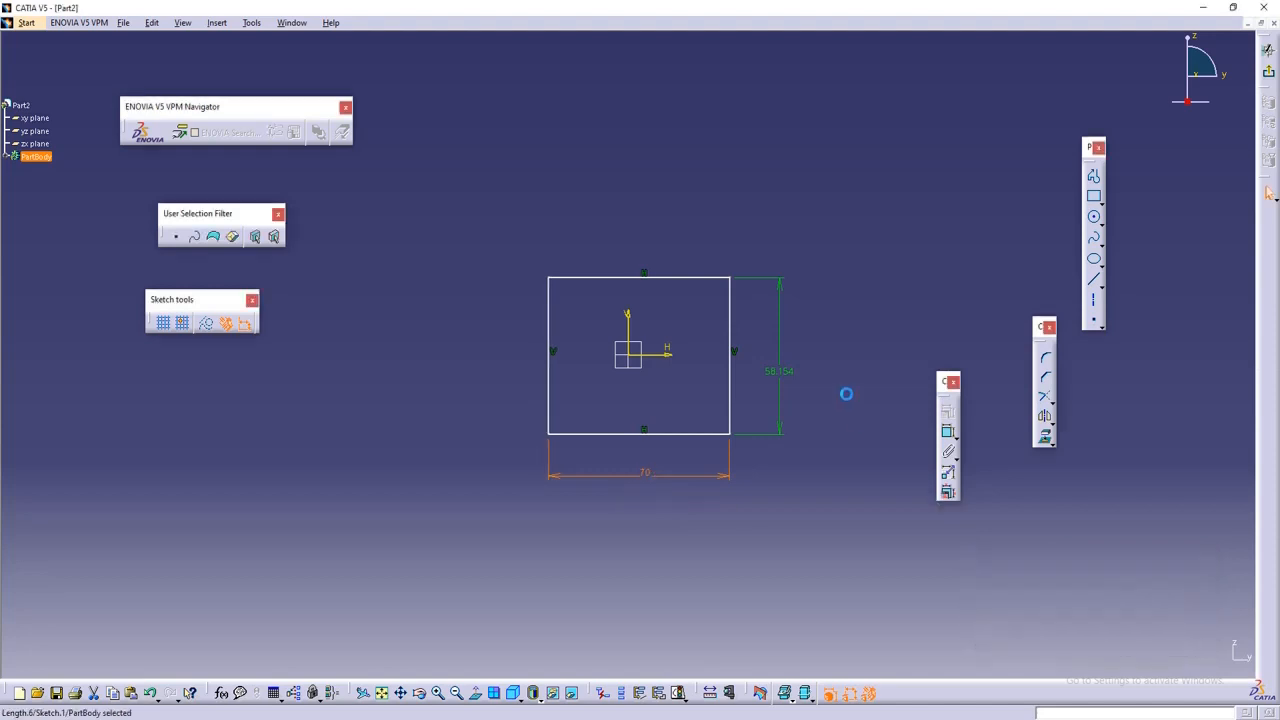
{"action": "double_click", "coordinate": [790, 370]}
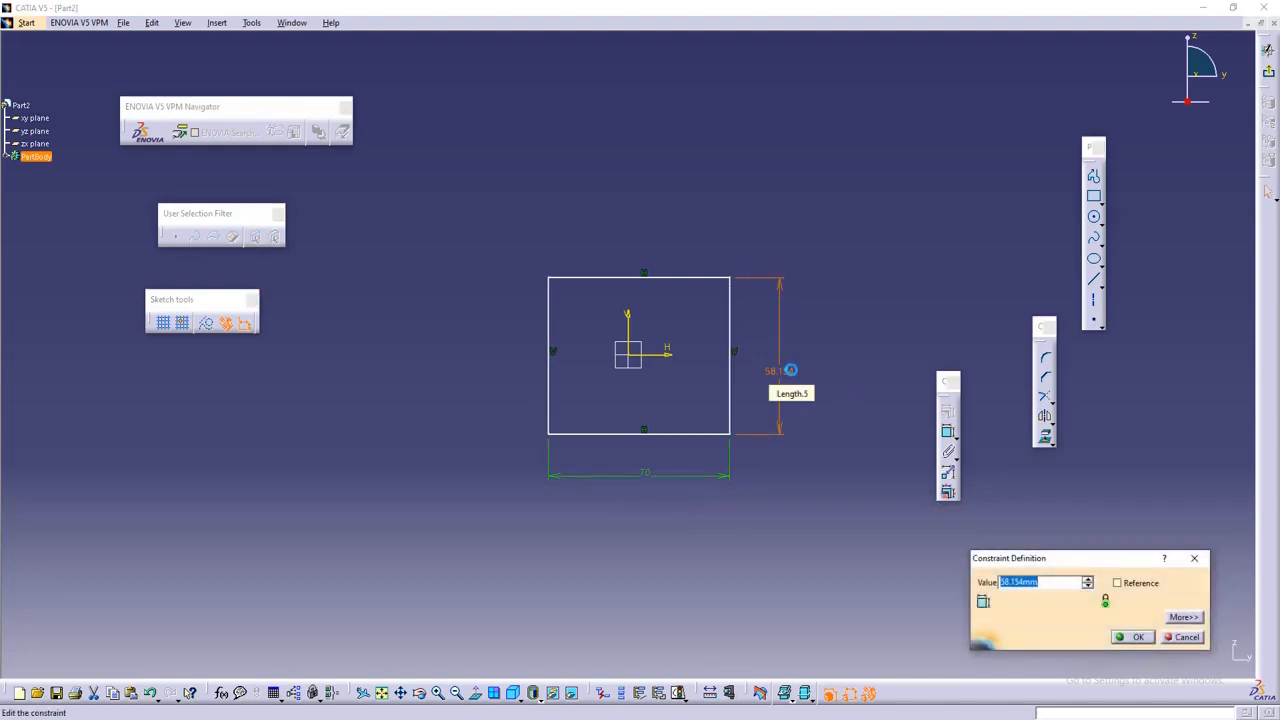
{"action": "type", "text": "60"}
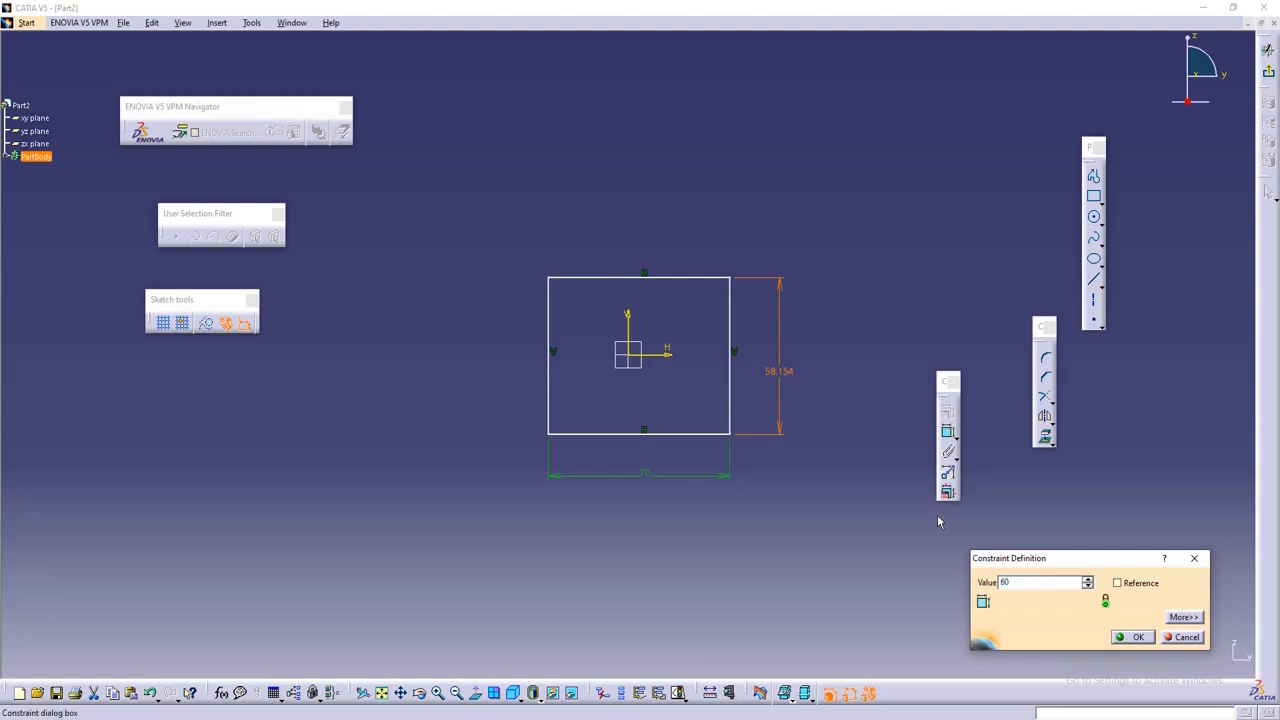
{"action": "left_click", "coordinate": [1137, 638]}
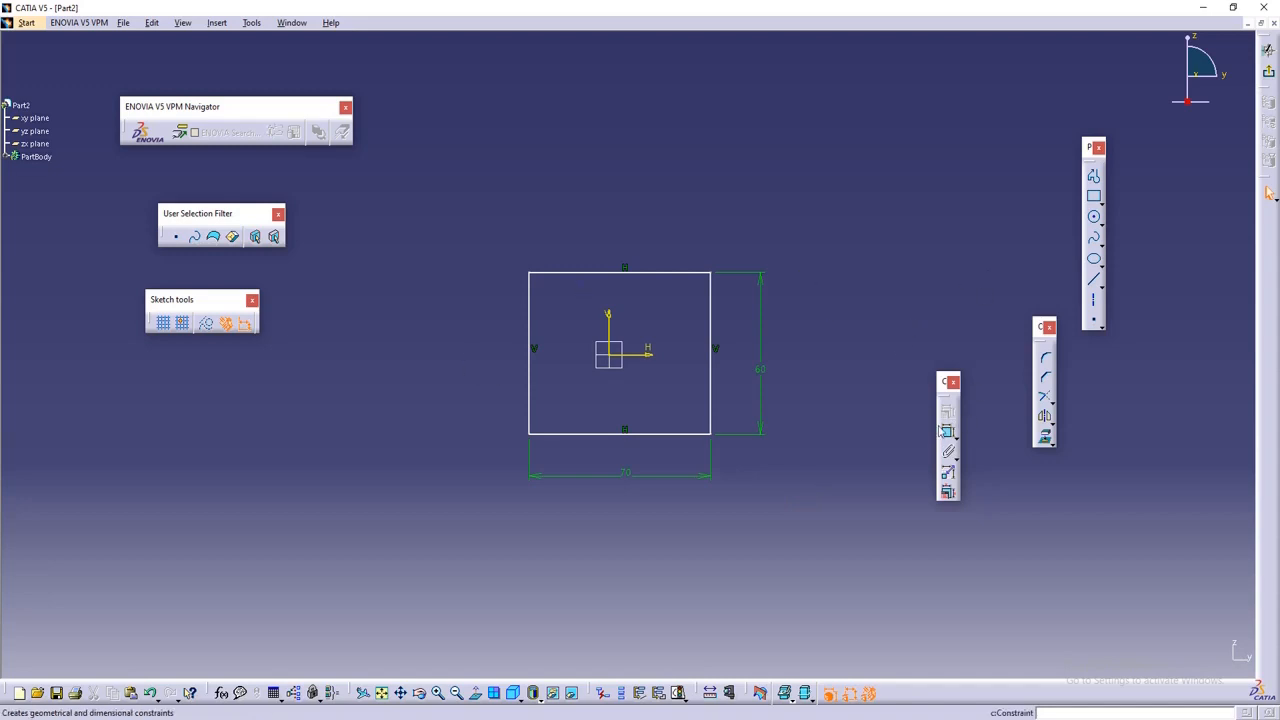
- Constrain the distance between the rectangle's bottom edge and the horizontal axis to 30 mm
{"action": "left_click", "coordinate": [950, 433]}
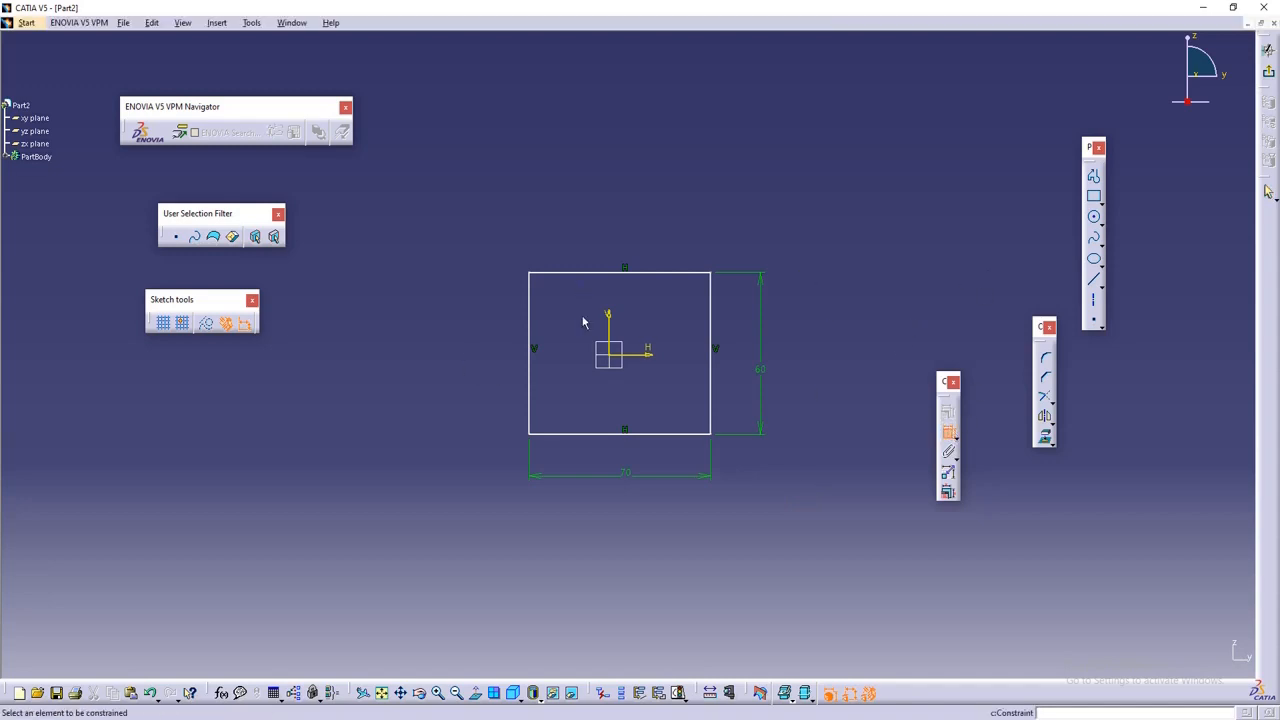
{"action": "left_click", "coordinate": [714, 388]}
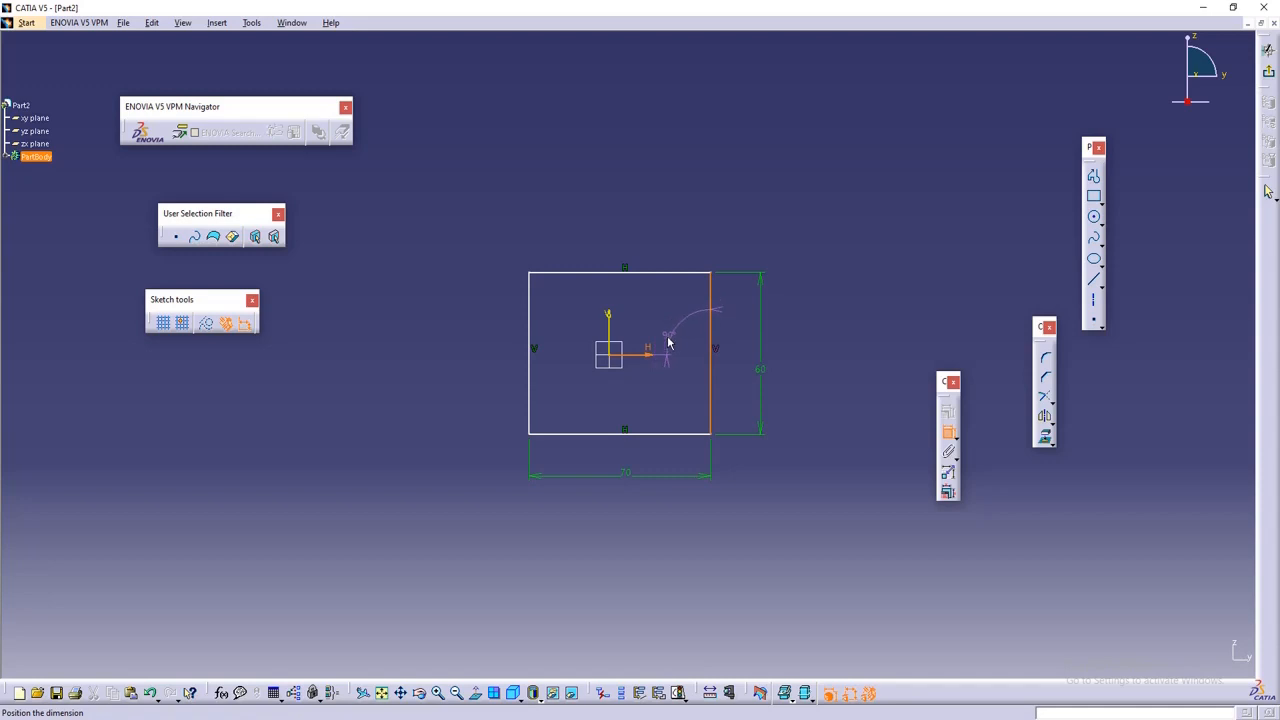
{"action": "key", "text": "Escape"}
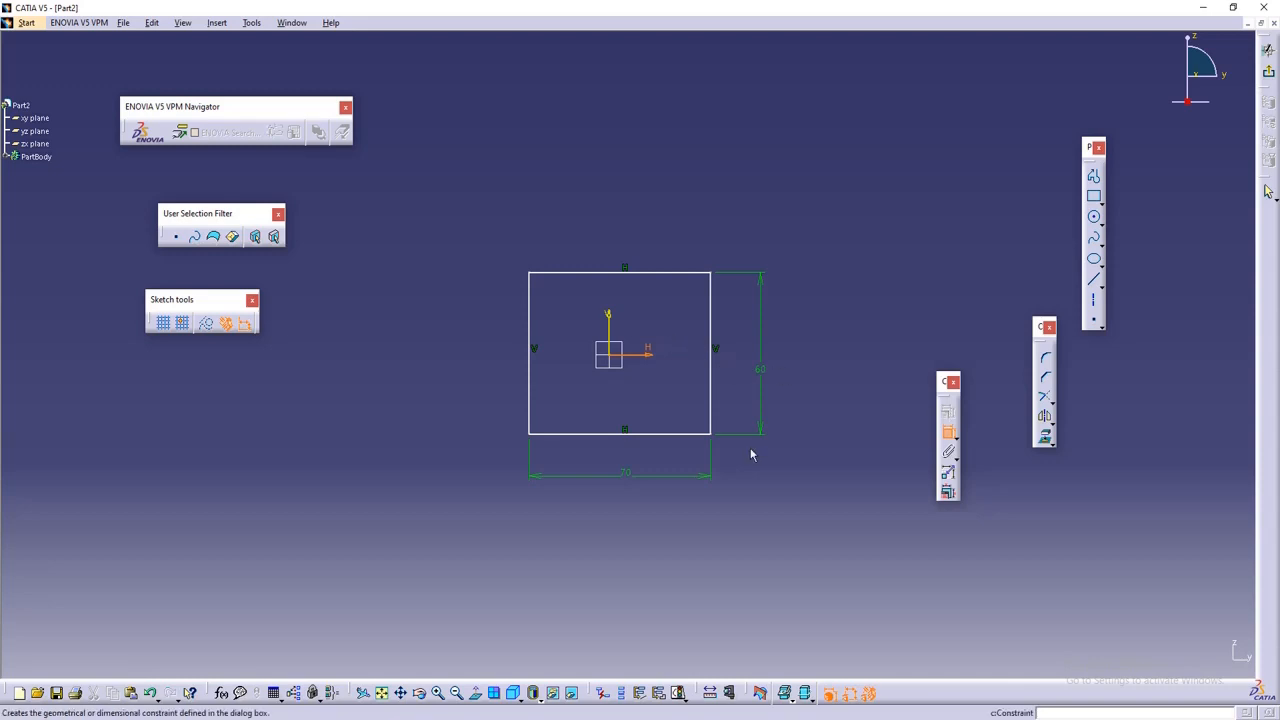
{"action": "left_click", "coordinate": [668, 434]}
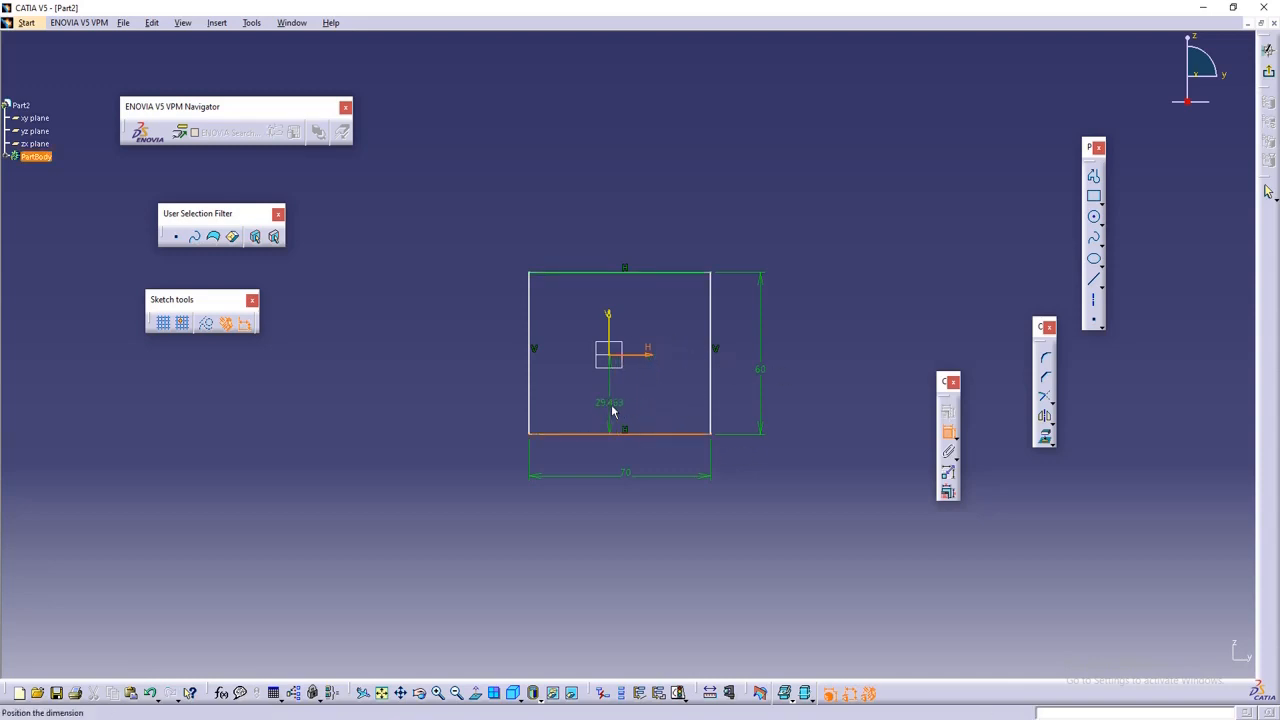
{"action": "left_click", "coordinate": [446, 389]}
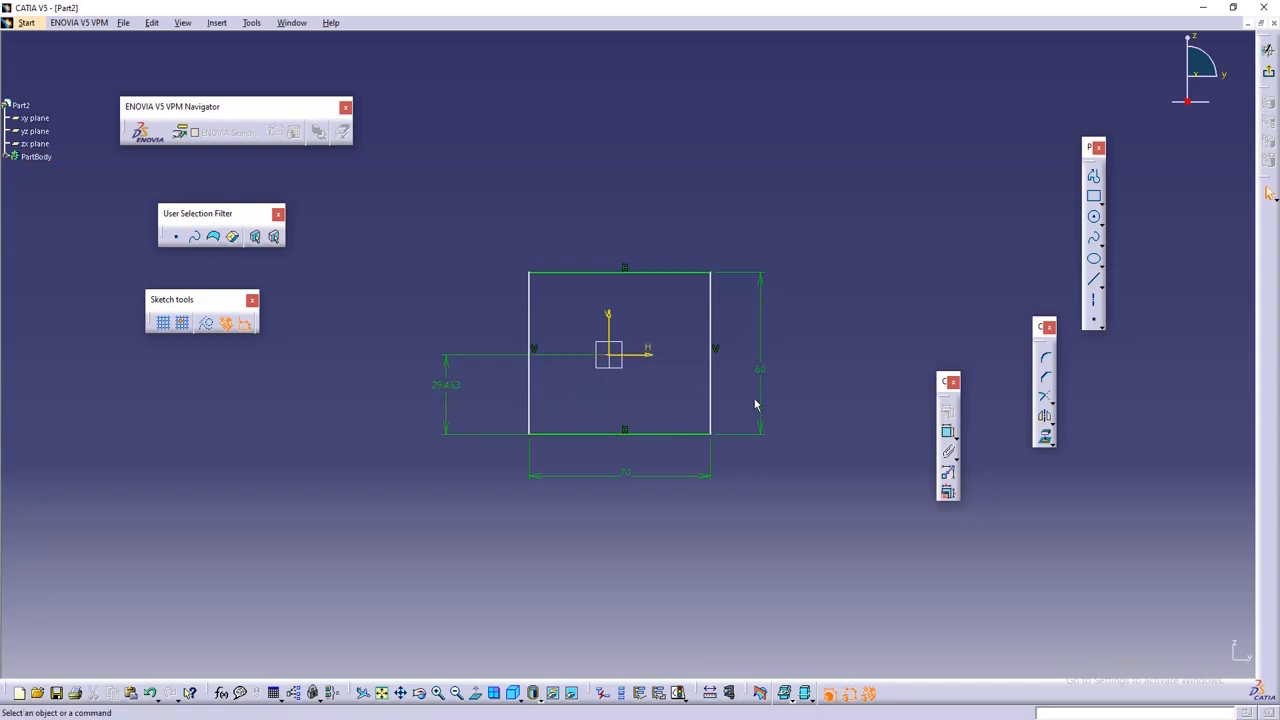
{"action": "left_click", "coordinate": [462, 389]}
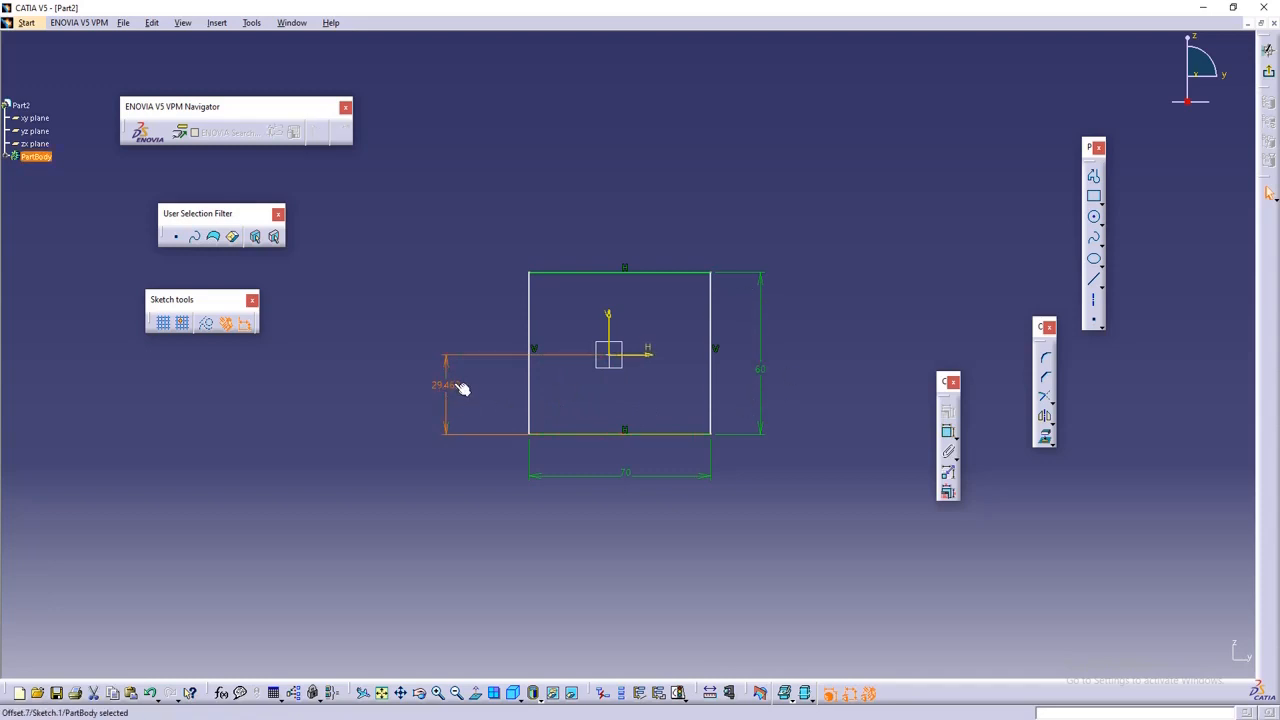
{"action": "double_click", "coordinate": [455, 385]}
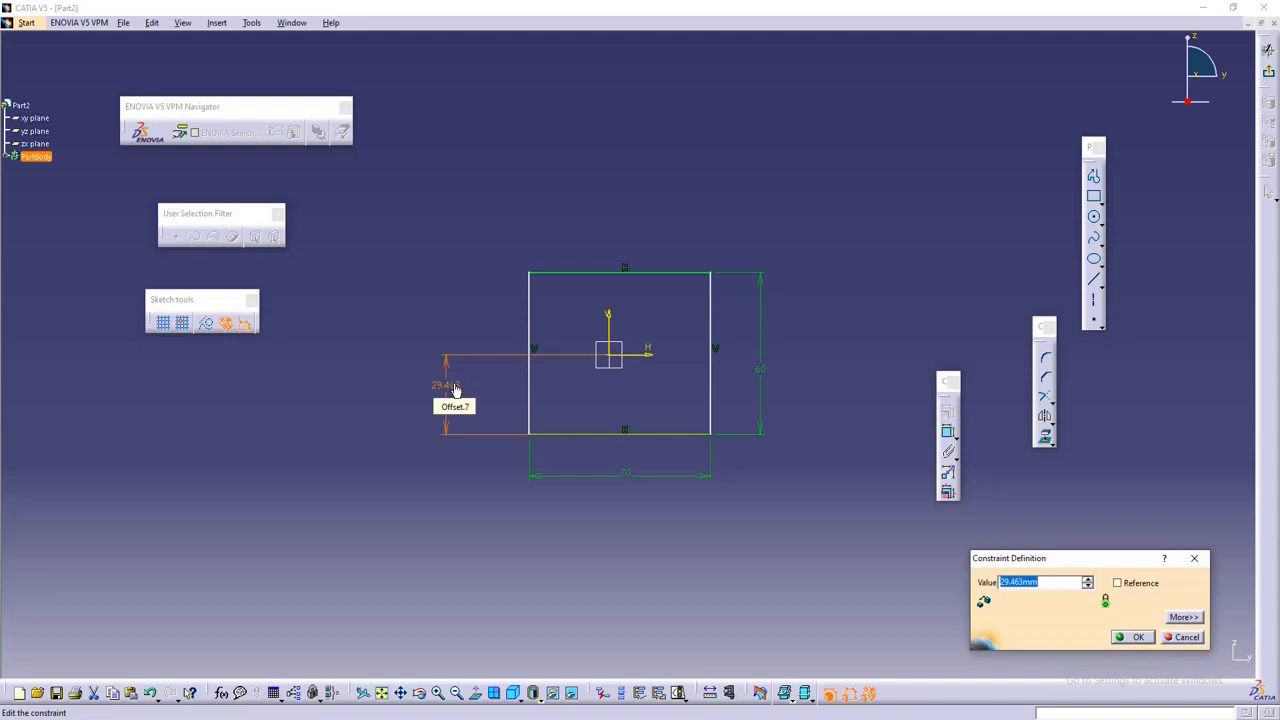
{"action": "type", "text": "30"}
{"action": "left_click", "coordinate": [1137, 637]}
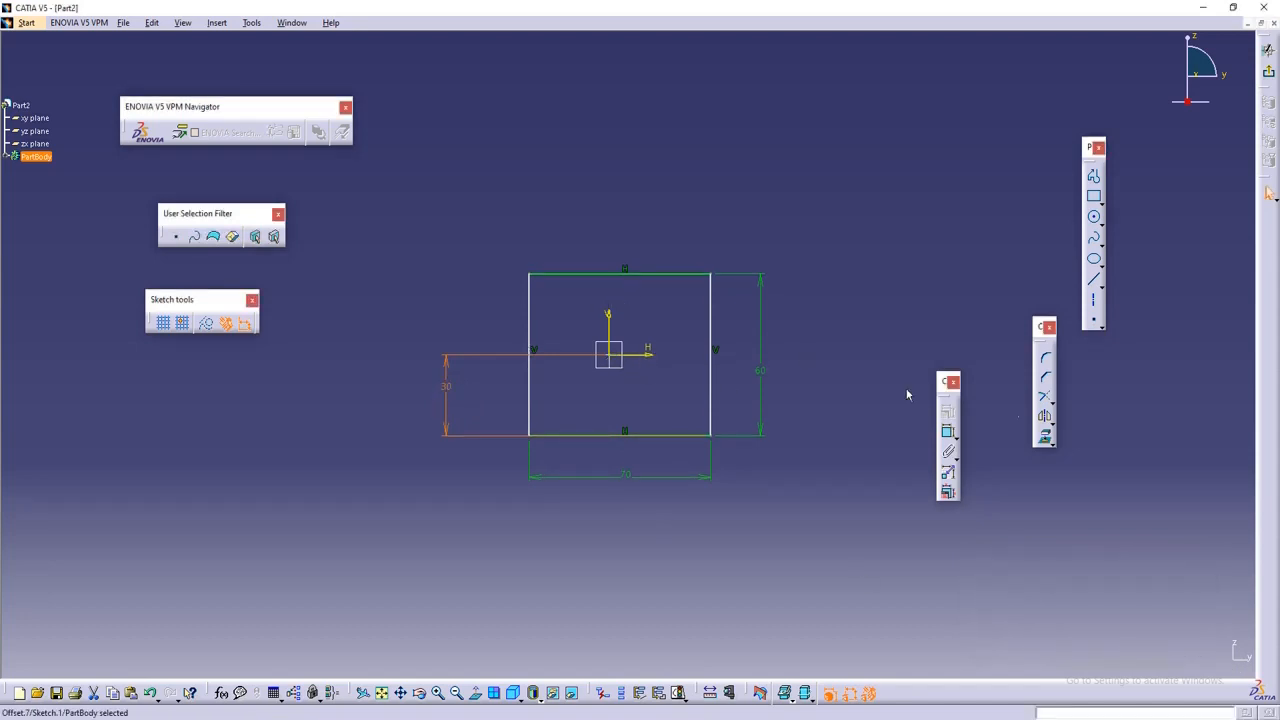
- Constrain the distance between the rectangle's left edge and the vertical axis to 35 mm
{"action": "left_click", "coordinate": [942, 432]}
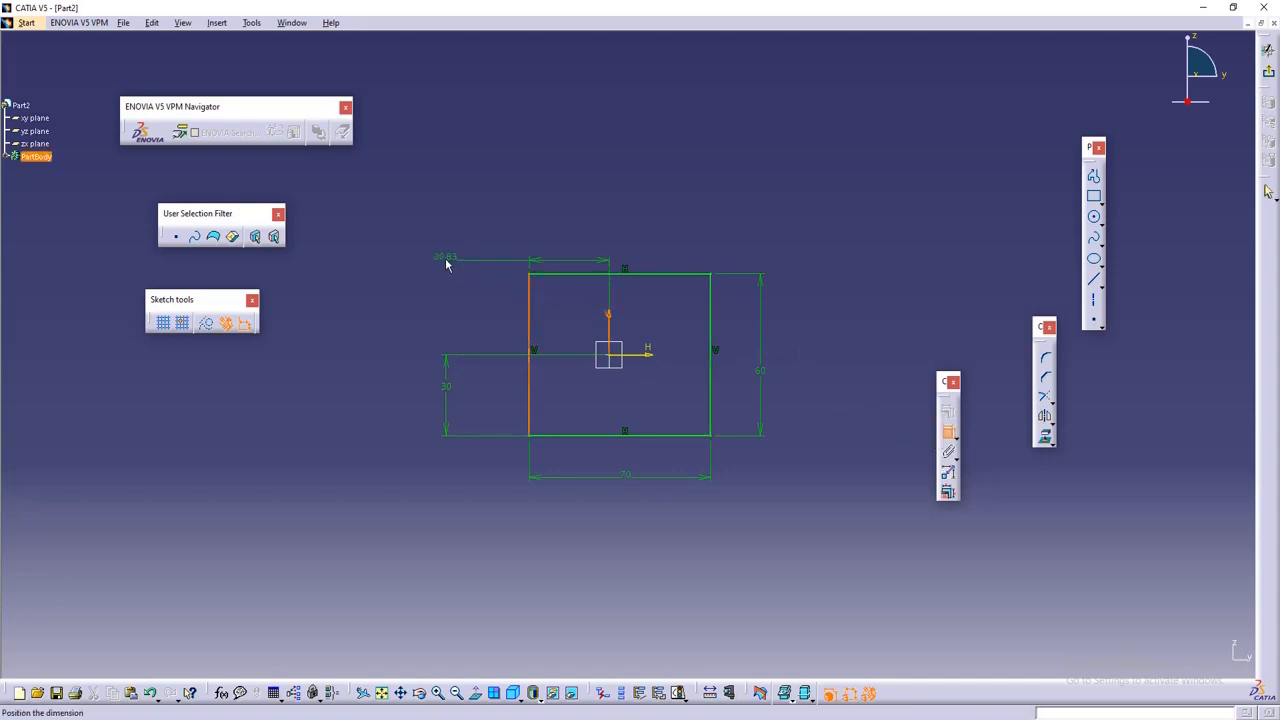
{"action": "left_click", "coordinate": [446, 265]}
{"action": "double_click", "coordinate": [444, 258]}
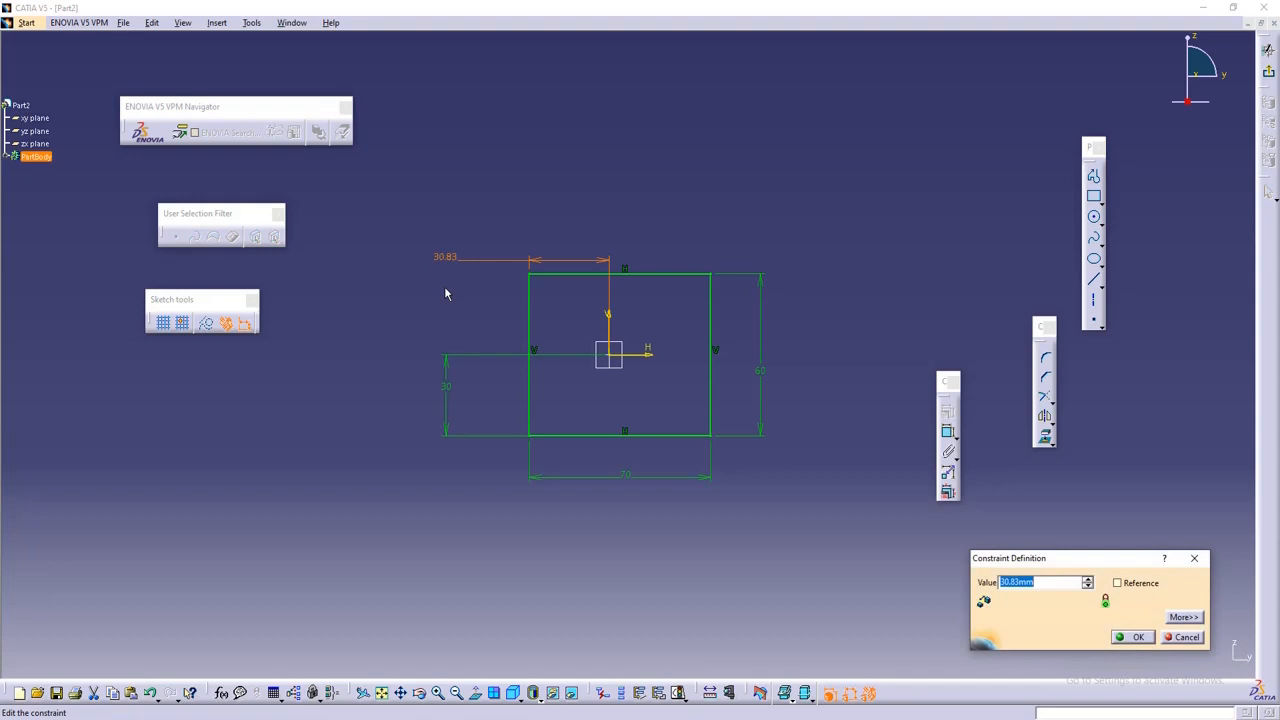
{"action": "type", "text": "35"}
{"action": "left_click", "coordinate": [1150, 640]}
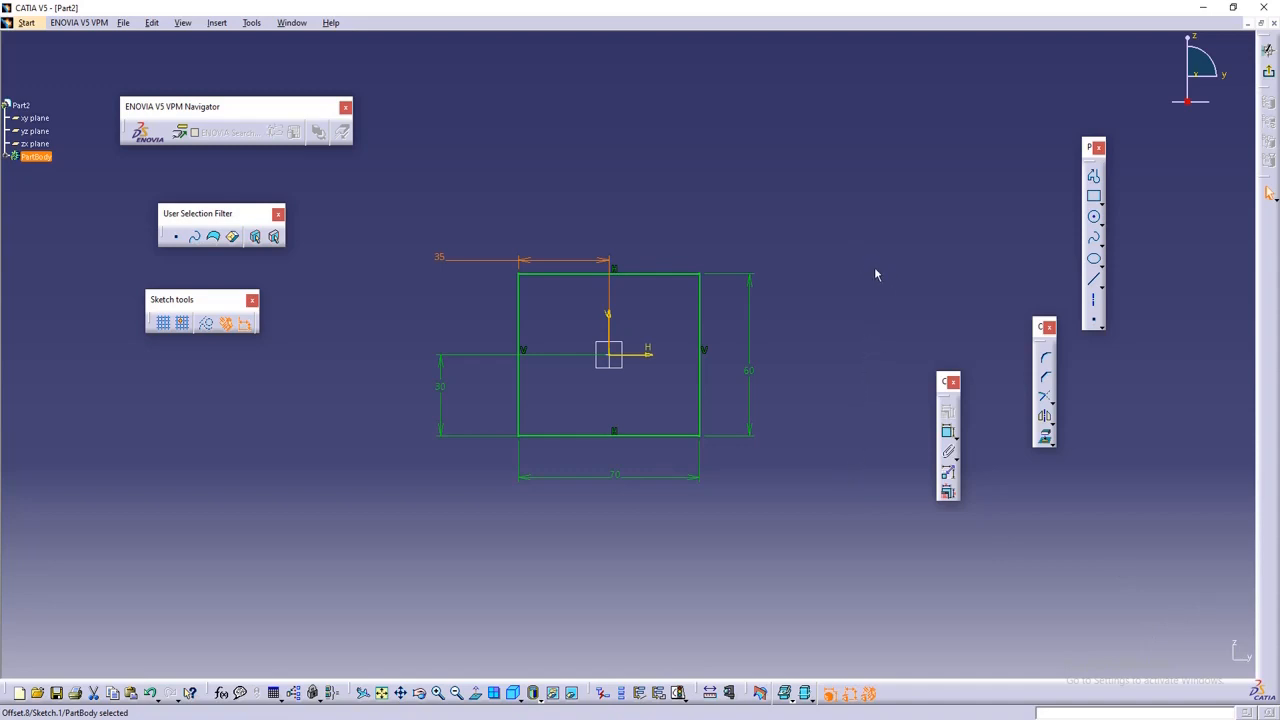
- Exit the sketch and move the Sketch-Based Features toolbar closer to the rectangle
{"action": "left_click", "coordinate": [1269, 76]}
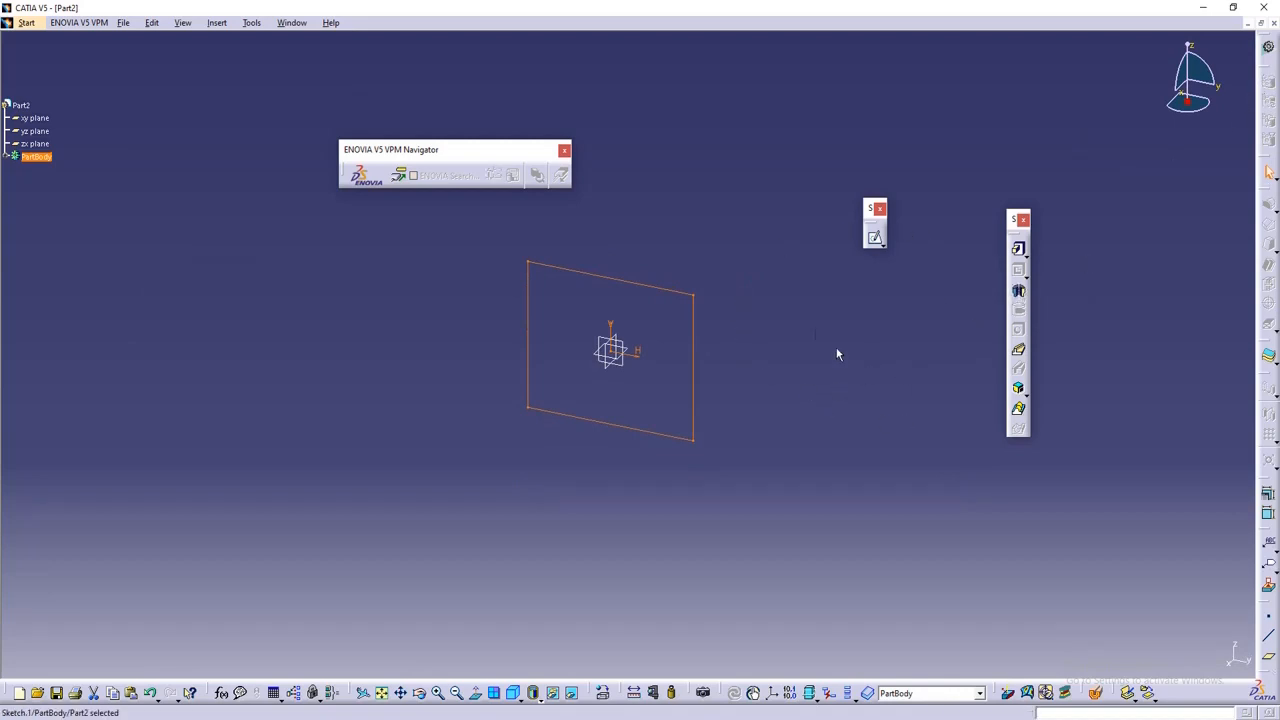
{"action": "mouse_move", "coordinate": [1010, 224]}
{"action": "left_mouse_down"}
{"action": "mouse_move", "coordinate": [829, 289]}
{"action": "mouse_move", "coordinate": [852, 292]}
{"action": "left_mouse_up"}
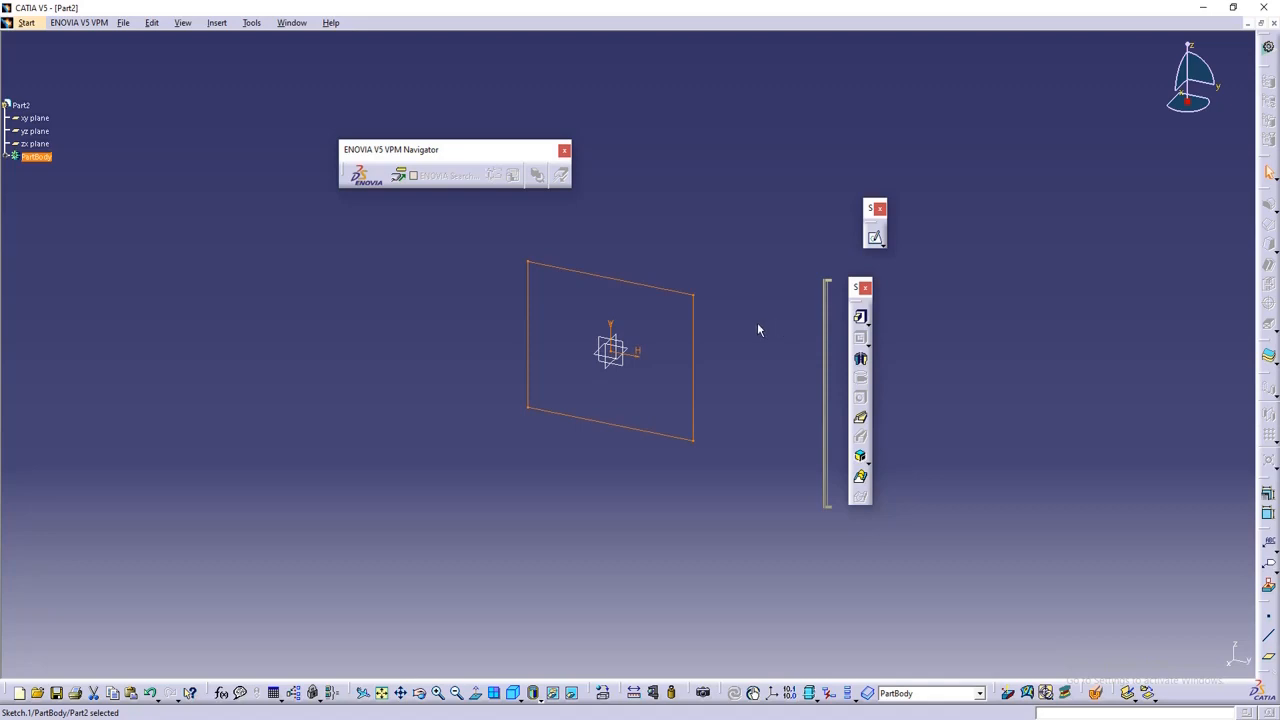
{"action": "left_click", "coordinate": [859, 320]}
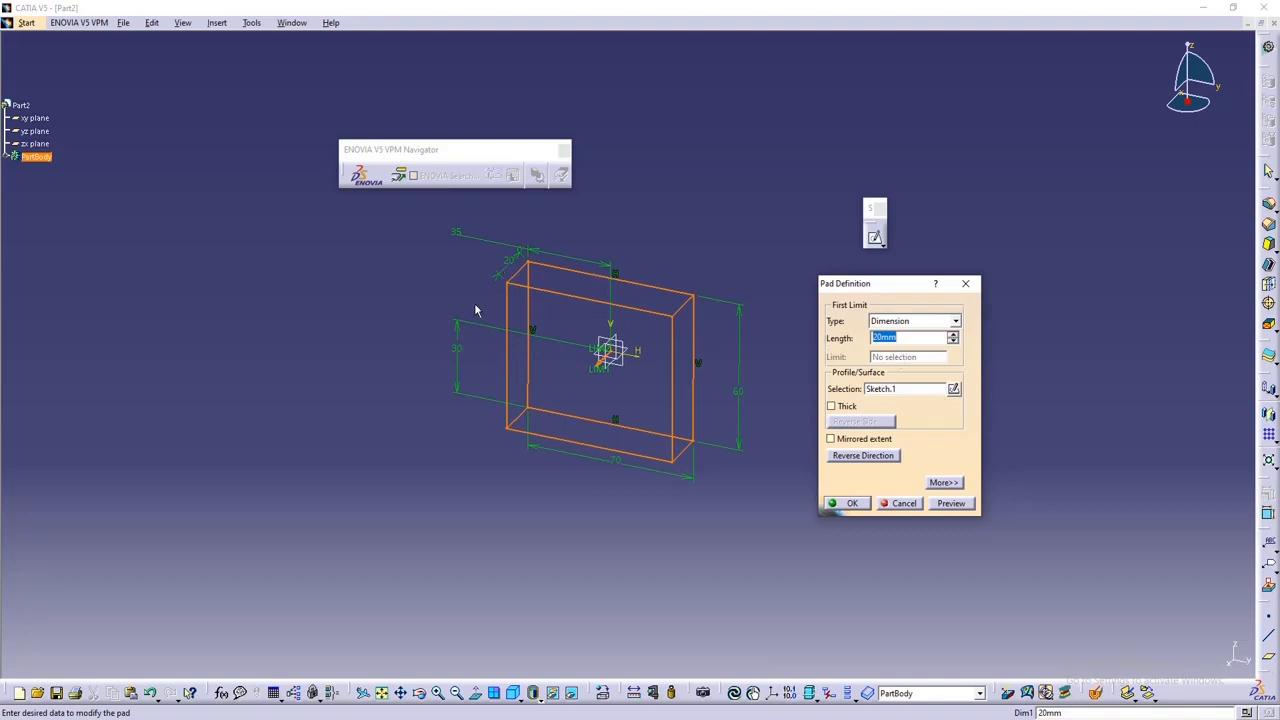
{"action": "left_click", "coordinate": [904, 504]}
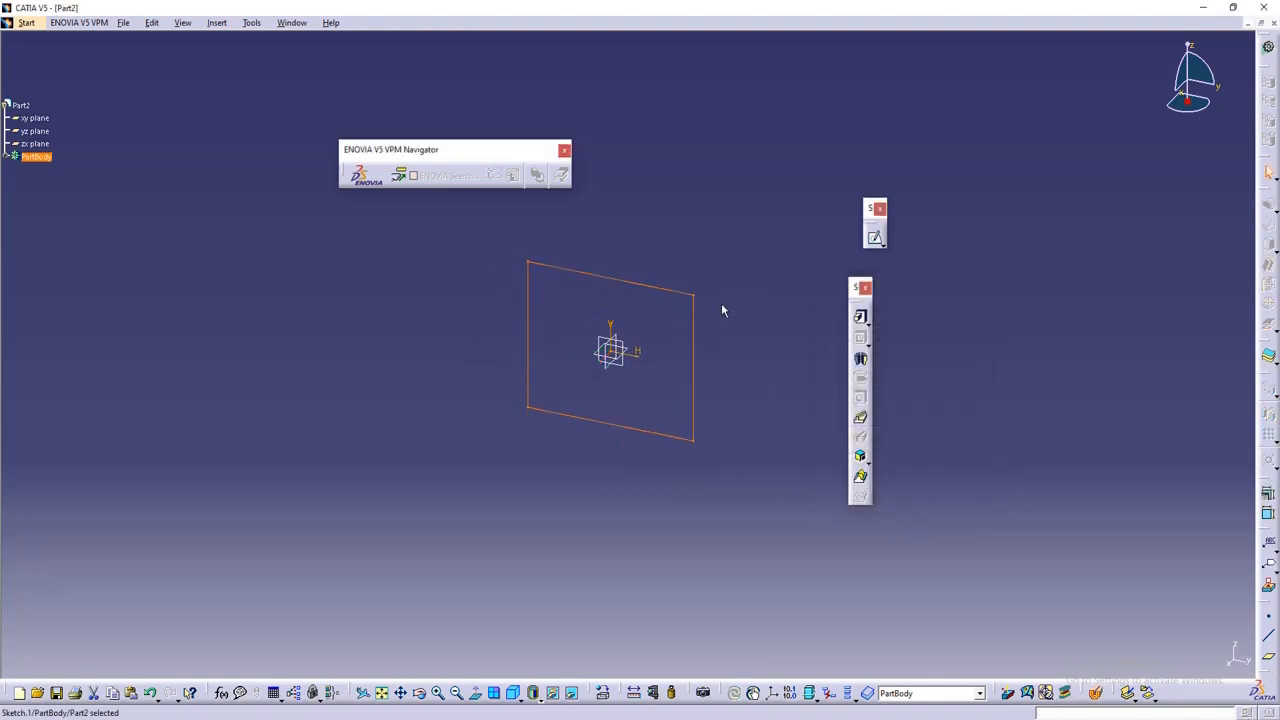
{"action": "left_click", "coordinate": [574, 471]}
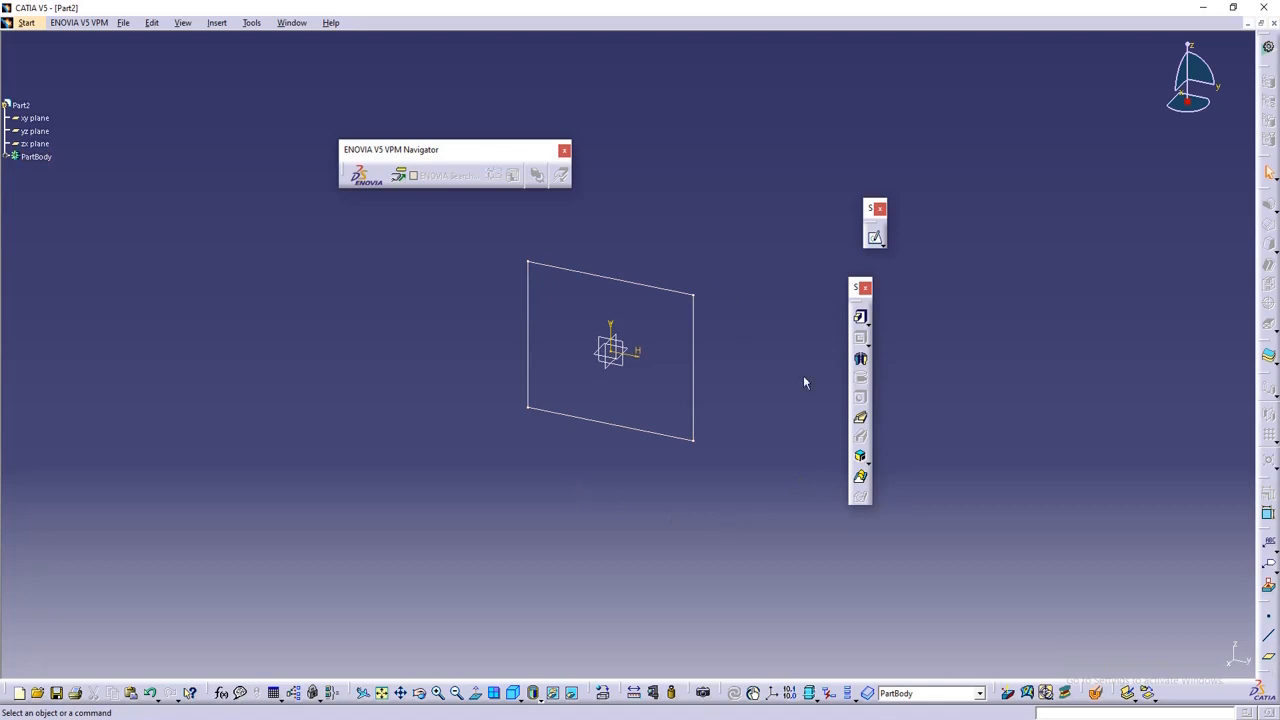
- Start a pad from the rectangle sketch with mirrored extent enabled
{"action": "left_click", "coordinate": [861, 320]}
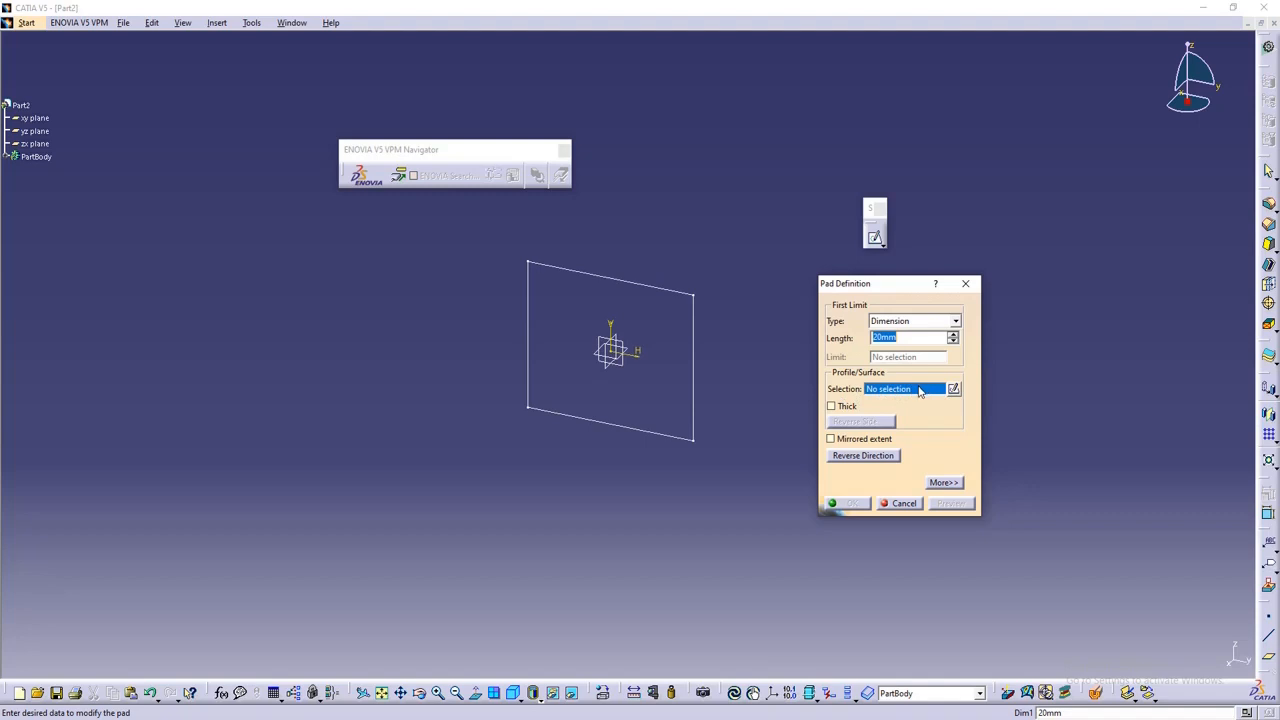
{"action": "left_click", "coordinate": [643, 287]}
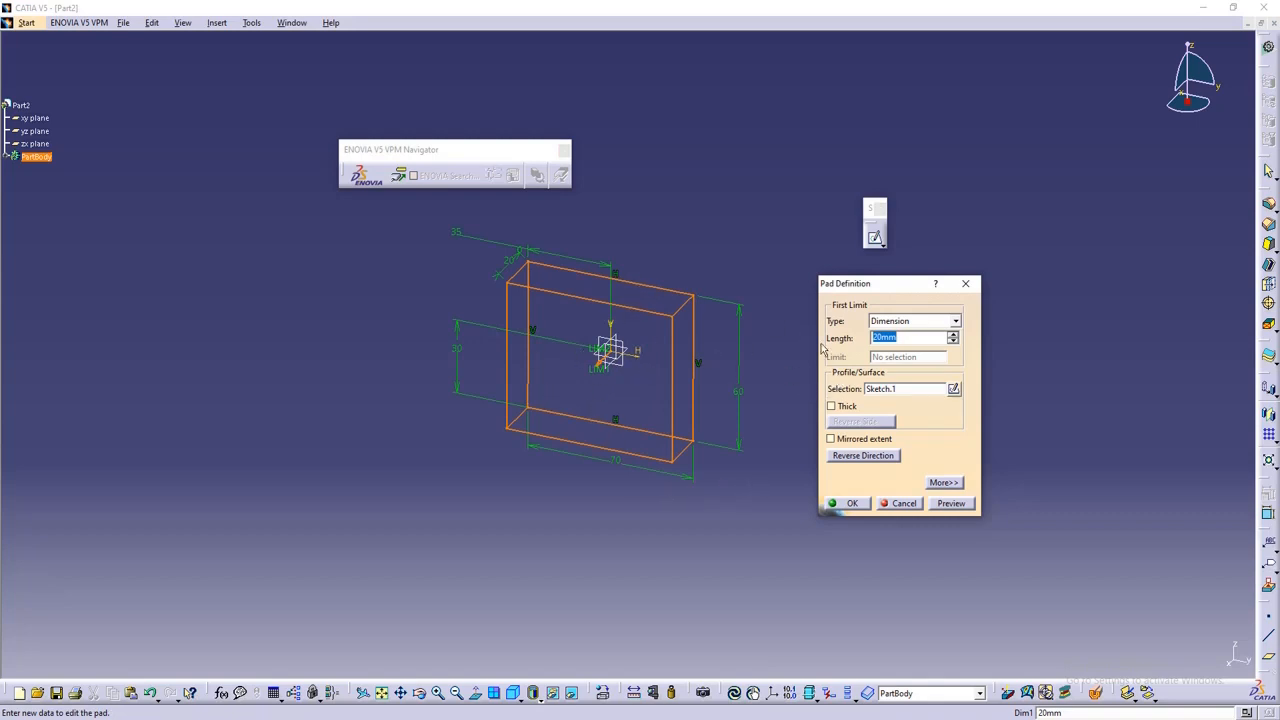
{"action": "left_click", "coordinate": [831, 439]}
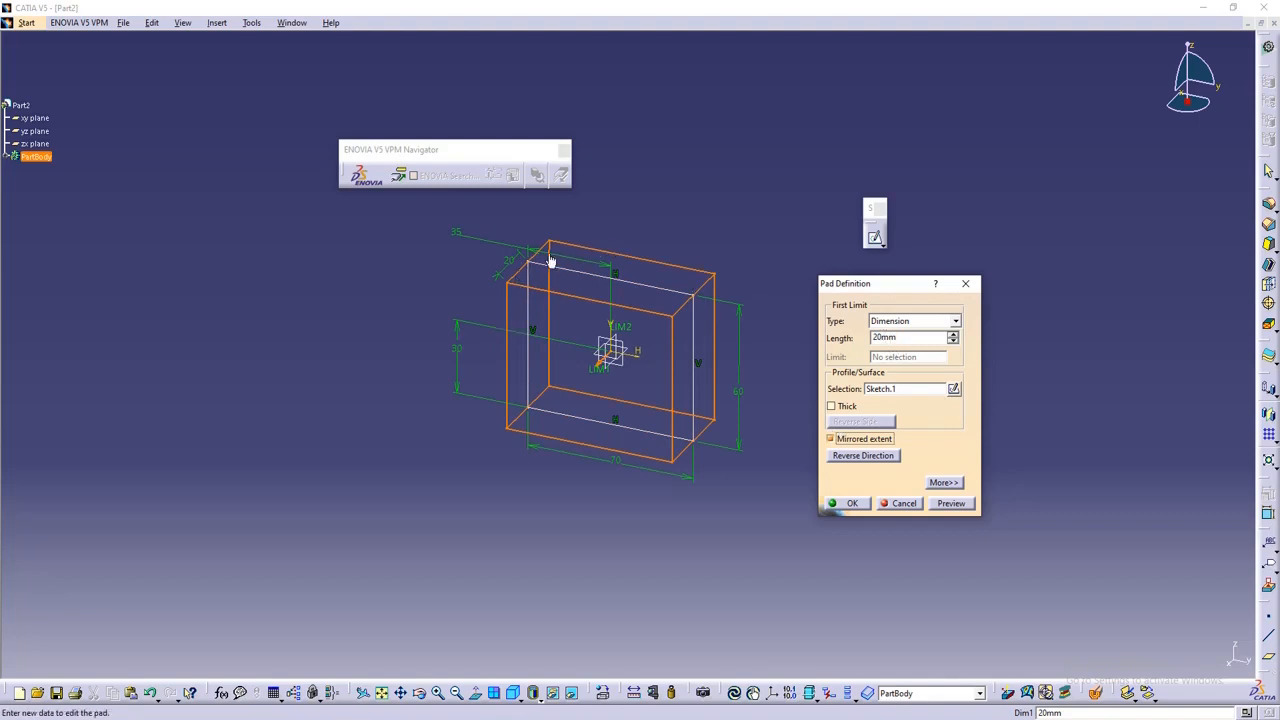
- Stretch the mirrored pad's first limit in the model to a length of 44 mm
{"action": "middle_click_drag", "start_coordinate": [985, 200], "coordinate": [844, 324]}
{"action": "middle_click_drag", "start_coordinate": [503, 415], "coordinate": [518, 341]}
{"action": "scroll", "coordinate": [680, 297], "scroll_direction": "up", "scroll_amount": 1}
{"action": "middle_click_drag", "start_coordinate": [680, 296], "coordinate": [684, 311]}
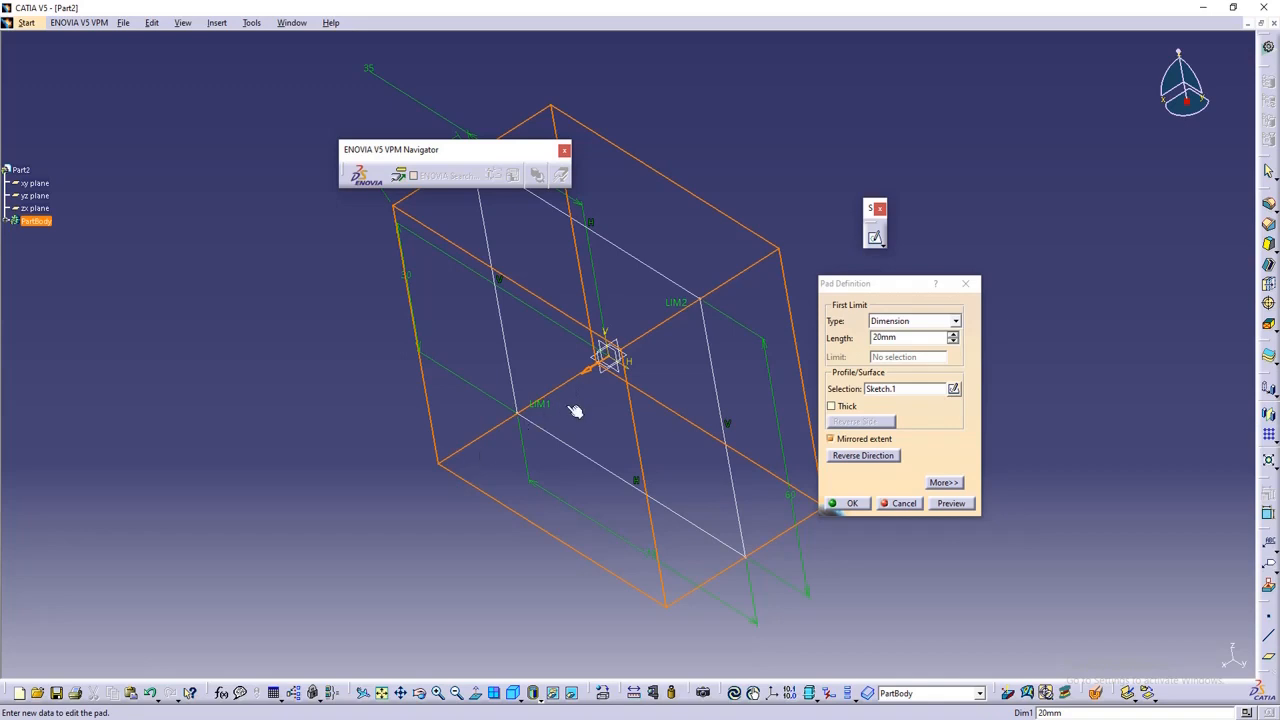
{"action": "middle_click_drag", "start_coordinate": [574, 408], "coordinate": [629, 403]}
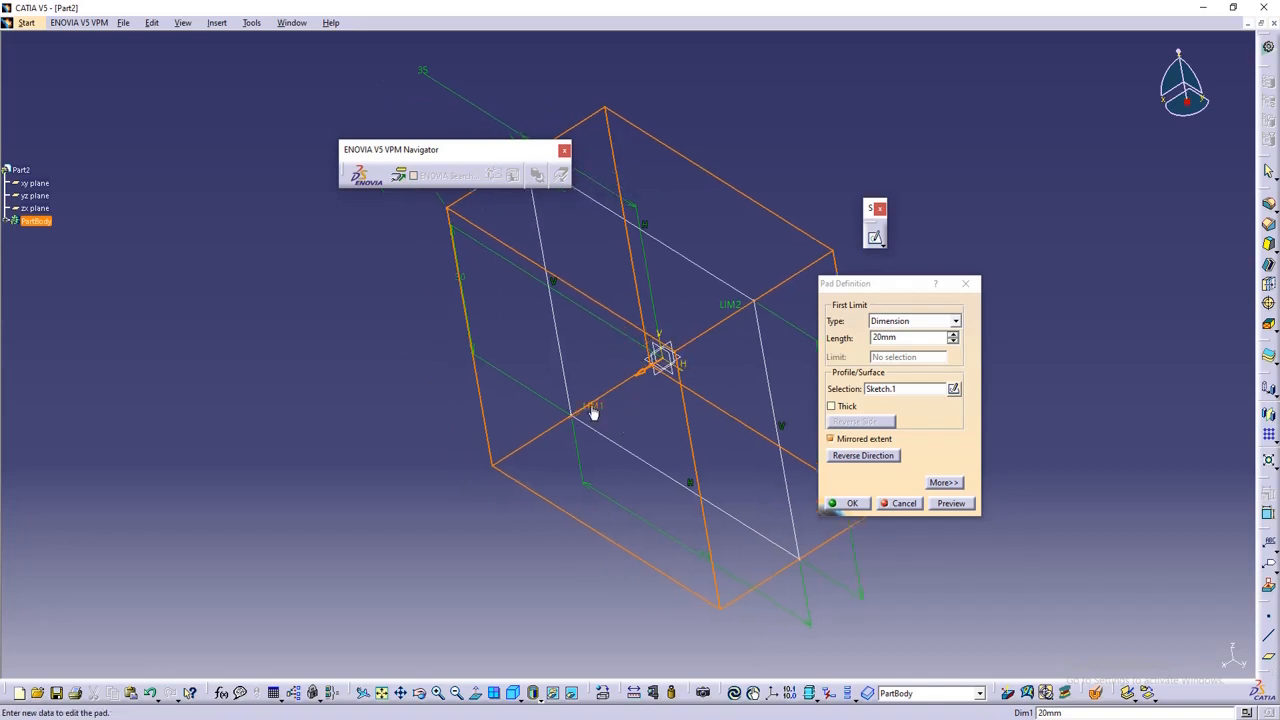
{"action": "mouse_move", "coordinate": [608, 417]}
{"action": "middle_mouse_down"}
{"action": "mouse_move", "coordinate": [649, 423]}
{"action": "mouse_move", "coordinate": [594, 417]}
{"action": "middle_mouse_up"}
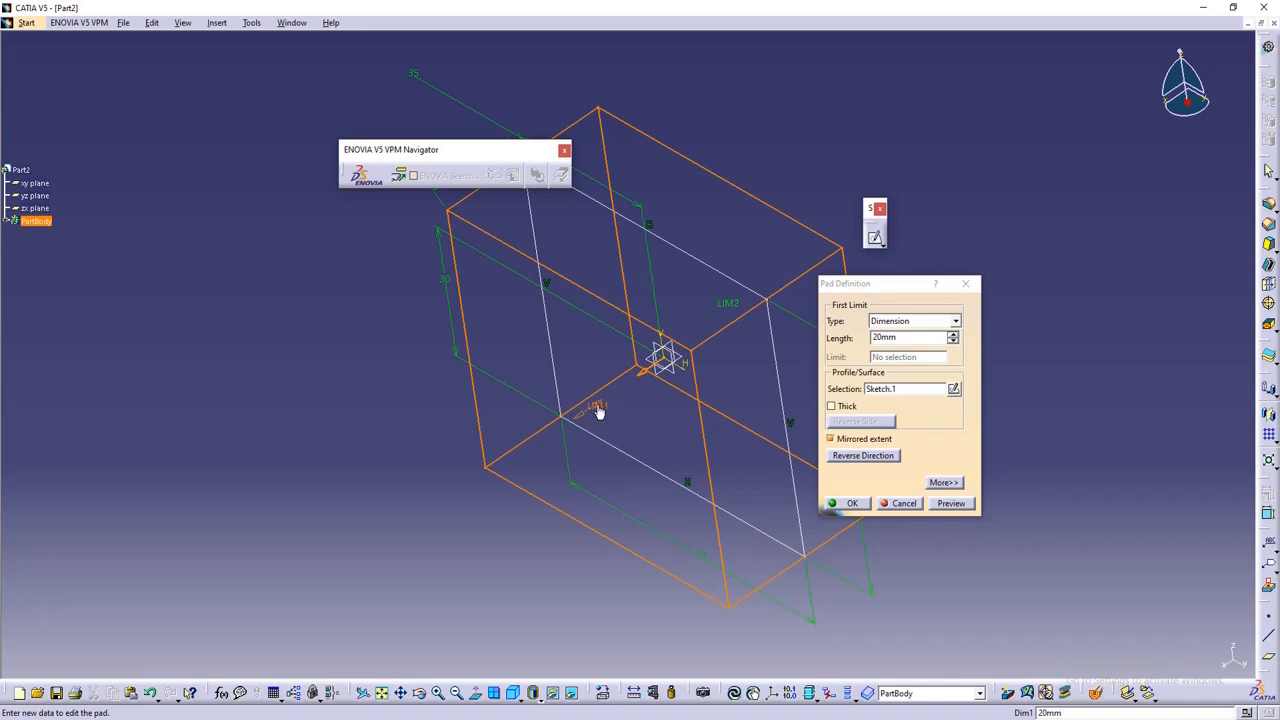
{"action": "middle_click_drag", "start_coordinate": [598, 412], "coordinate": [650, 415]}
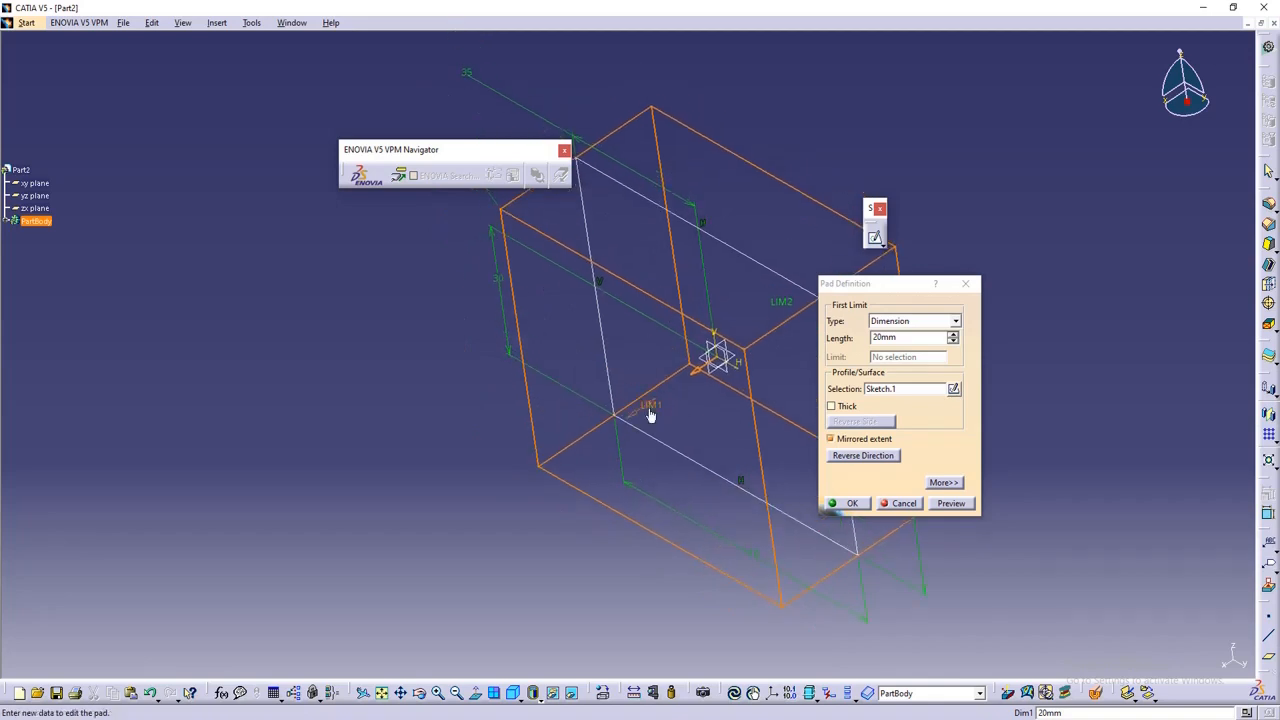
{"action": "left_click_drag", "start_coordinate": [649, 413], "coordinate": [551, 463]}
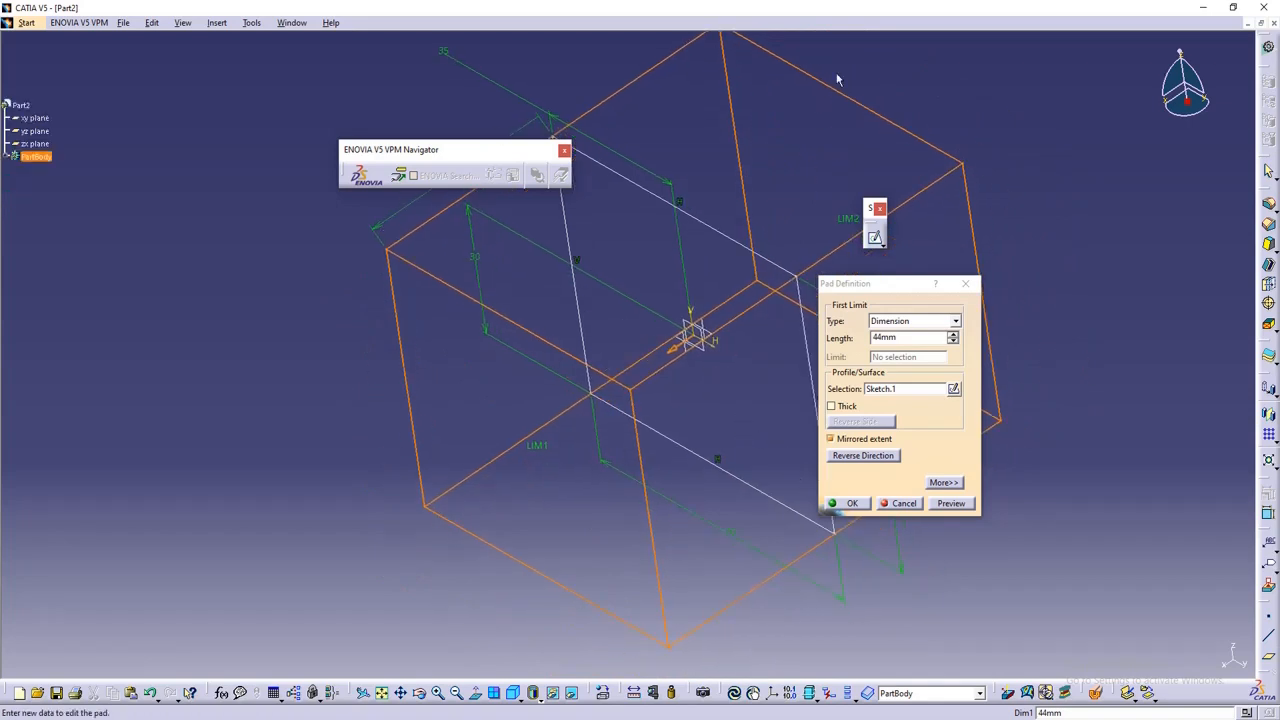
- Move the ENOVIA V5 VPM Navigator toolbar clear of the model and preview the pad
{"action": "left_click_drag", "start_coordinate": [486, 152], "coordinate": [265, 91]}
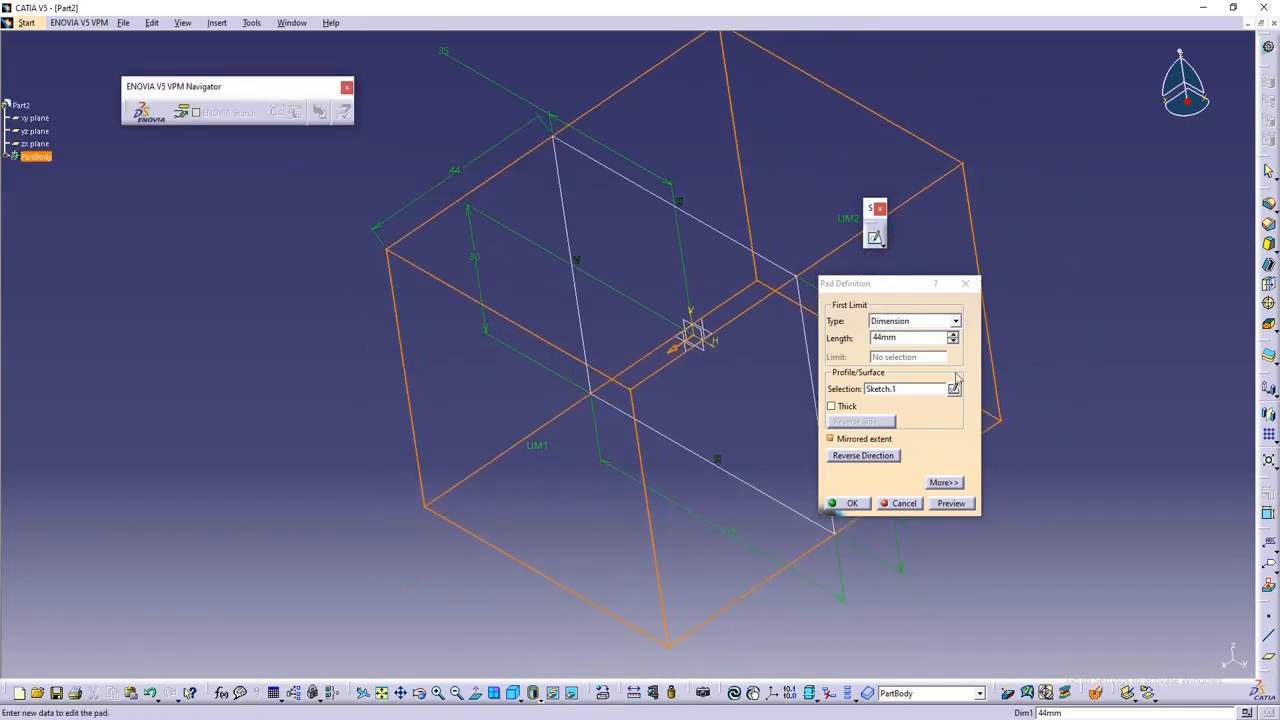
{"action": "left_click", "coordinate": [944, 505]}
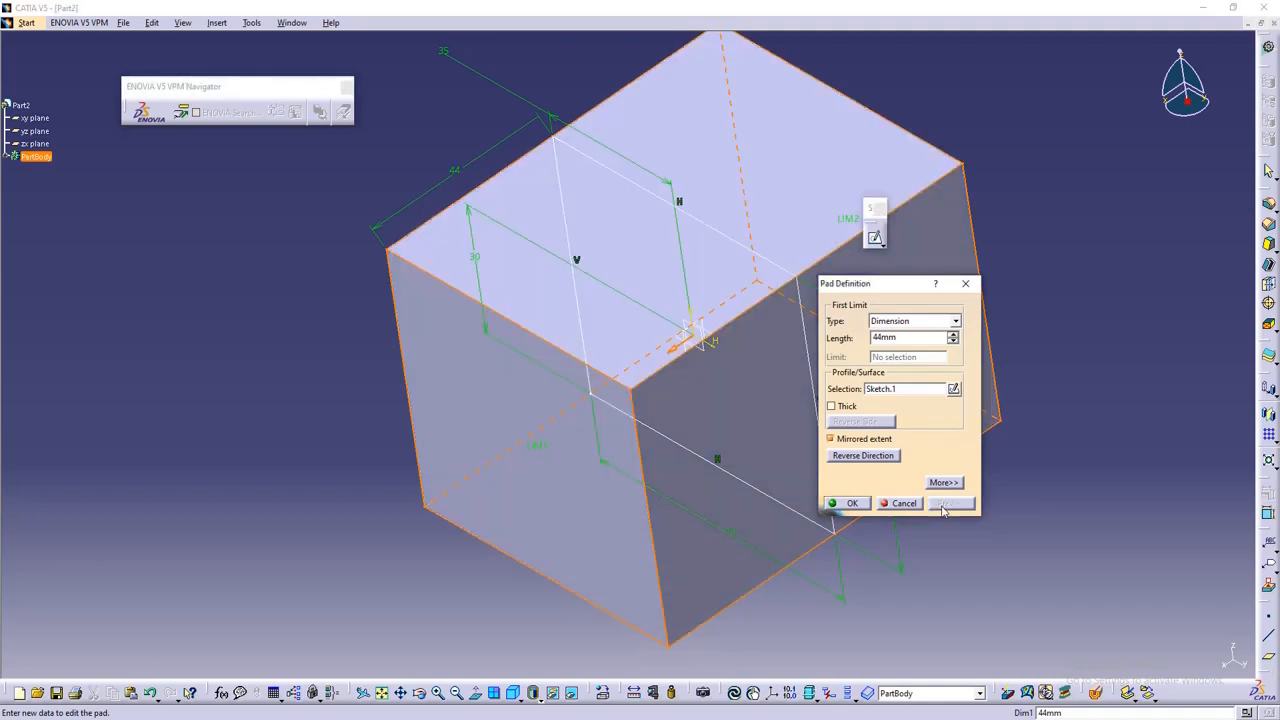
{"action": "middle_click_drag", "start_coordinate": [770, 236], "coordinate": [661, 233]}
{"action": "left_click", "coordinate": [770, 236]}
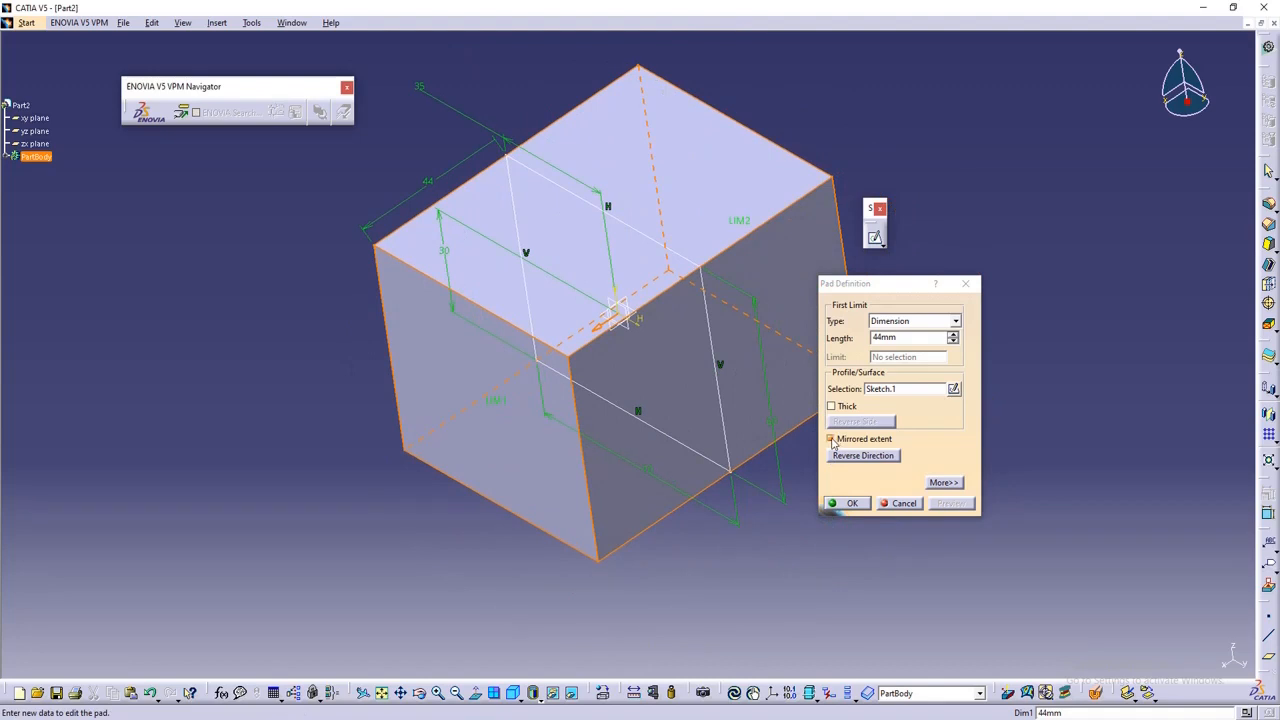
- Create the pad without mirrored extent, stretching its first limit to 58 mm and its second limit to 66 mm
{"action": "left_click", "coordinate": [831, 439]}
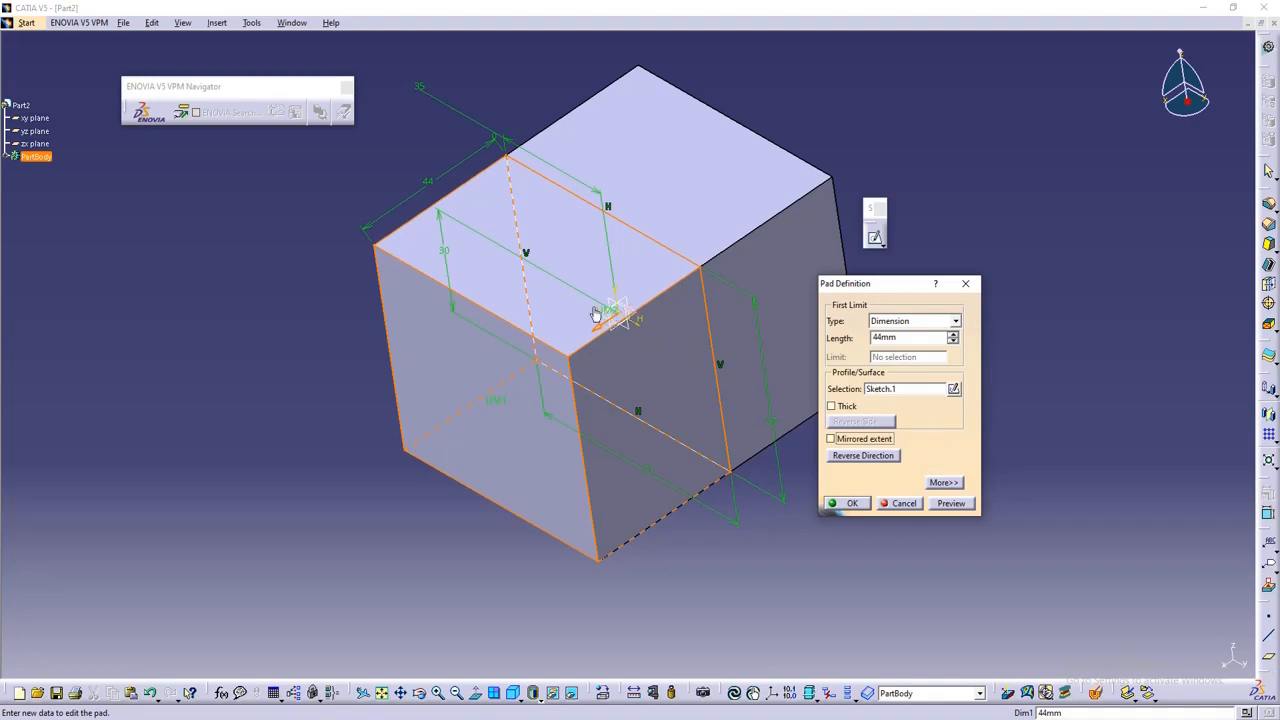
{"action": "left_click_drag", "start_coordinate": [595, 314], "coordinate": [458, 430]}
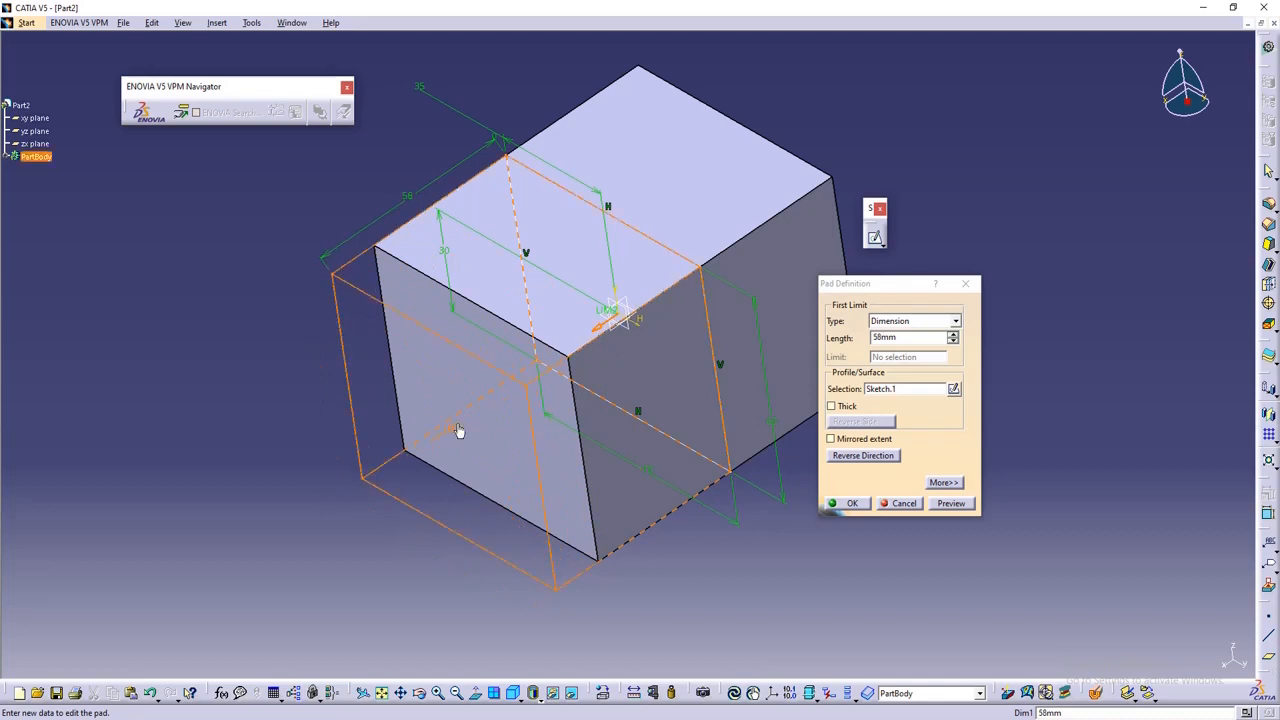
{"action": "left_click", "coordinate": [600, 314]}
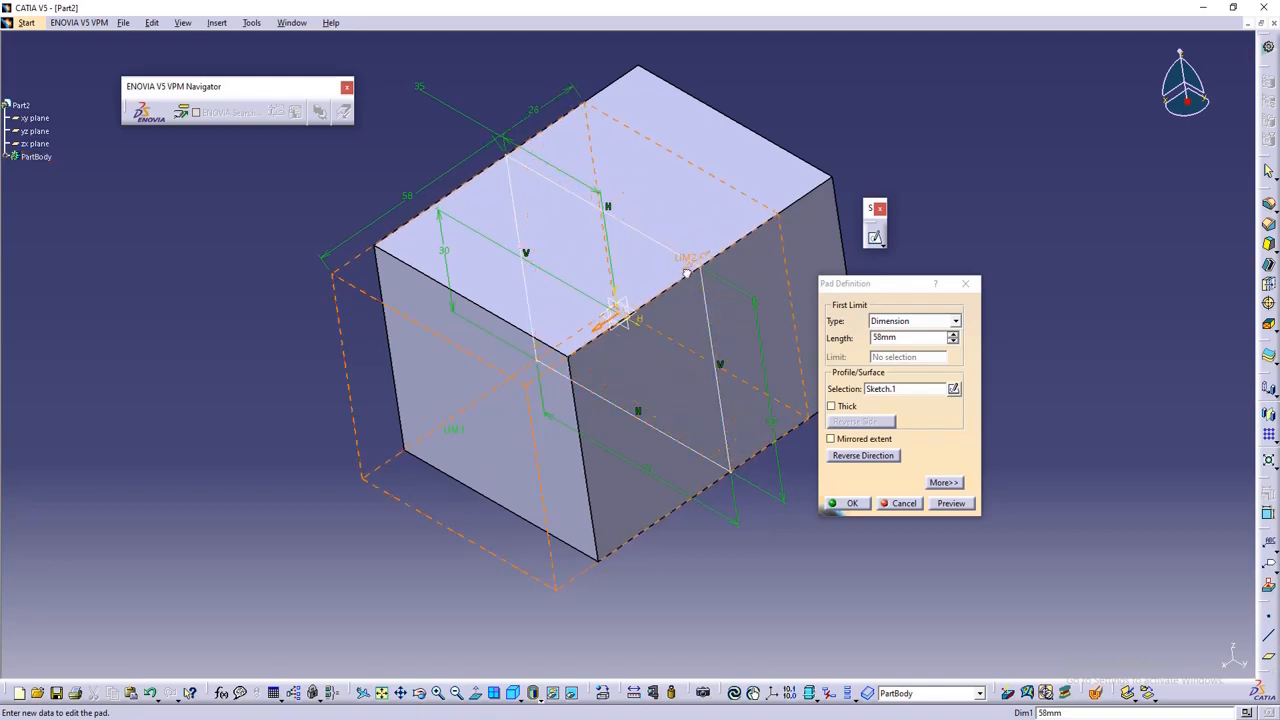
{"action": "left_click_drag", "start_coordinate": [734, 256], "coordinate": [830, 230]}
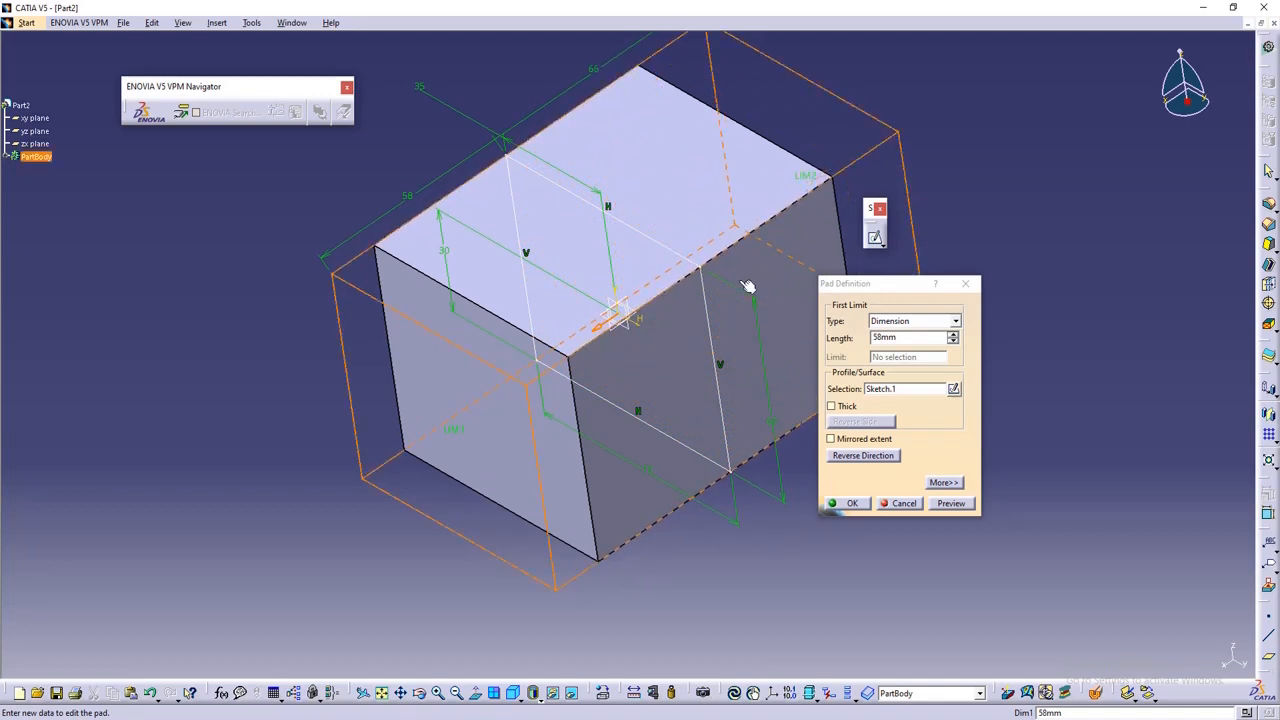
{"action": "middle_click_drag", "start_coordinate": [746, 286], "coordinate": [700, 289]}
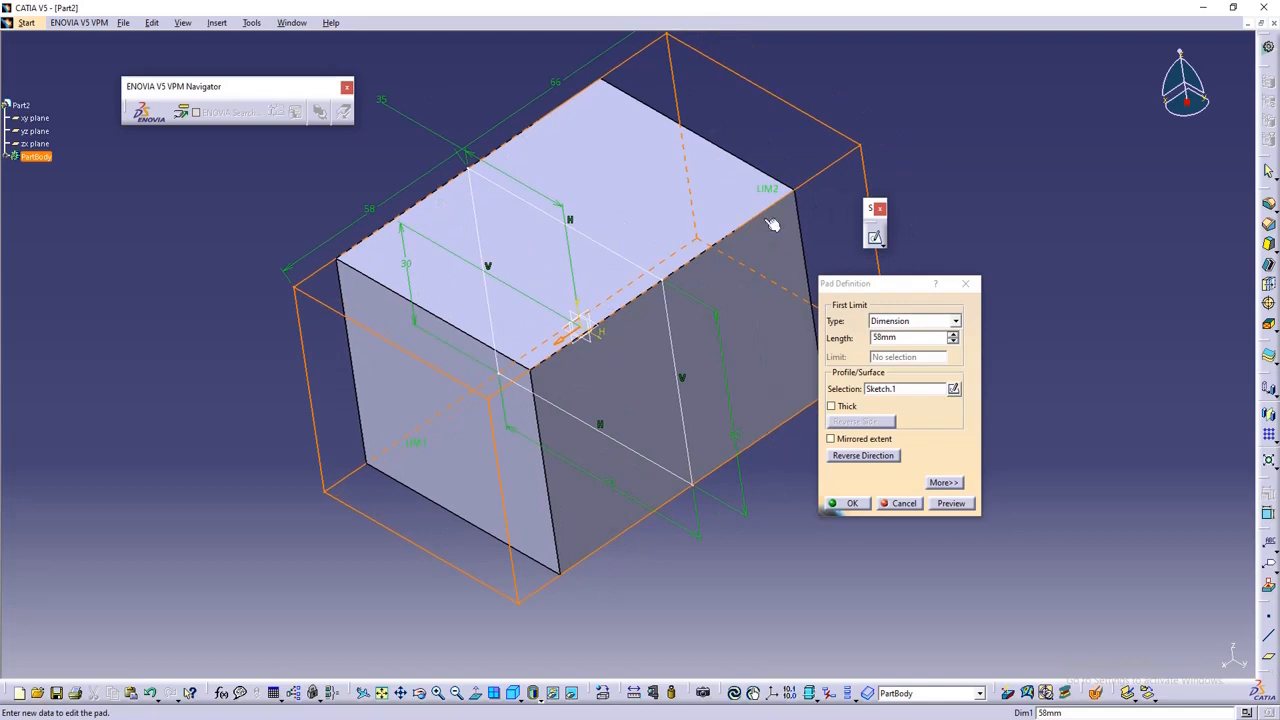
{"action": "left_click", "coordinate": [852, 504]}
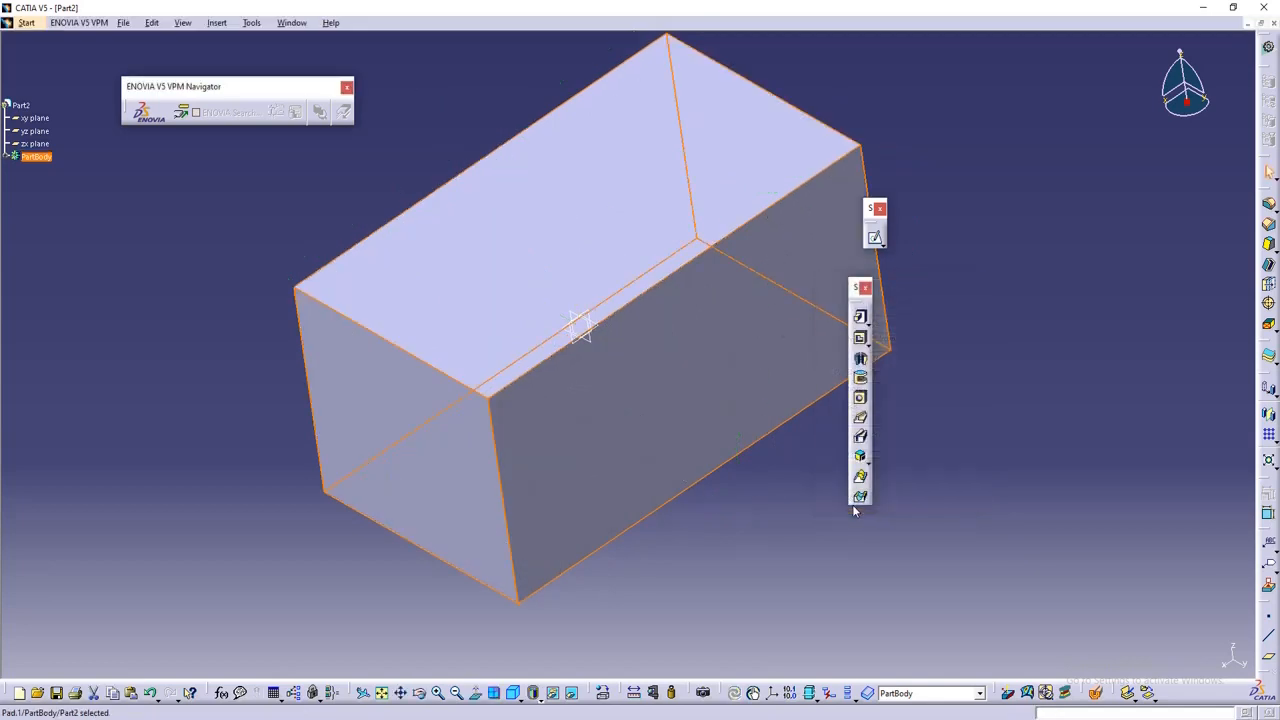
- Undock the Dress-Up Features toolbar and place it beside the block
{"action": "left_click", "coordinate": [1004, 267]}
{"action": "middle_click_drag", "start_coordinate": [1019, 260], "coordinate": [875, 312]}
{"action": "middle_click_drag", "start_coordinate": [600, 365], "coordinate": [680, 321]}
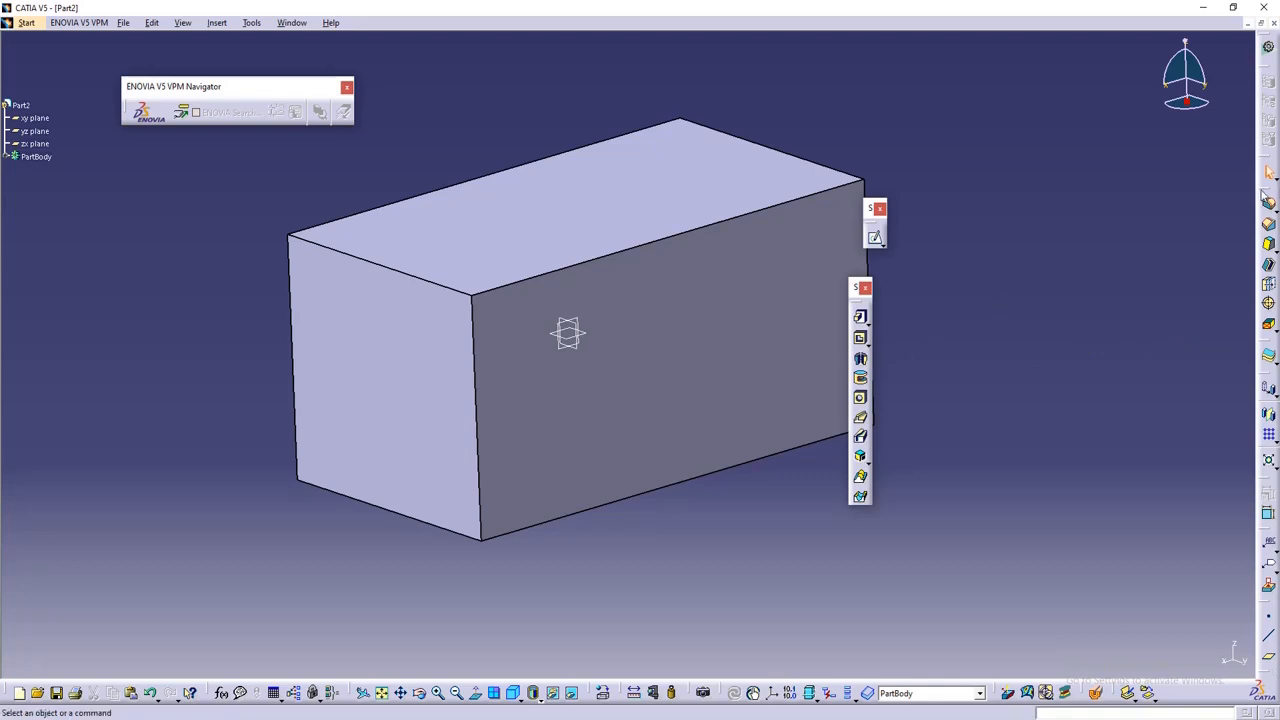
{"action": "left_click_drag", "start_coordinate": [1267, 207], "coordinate": [1236, 207]}
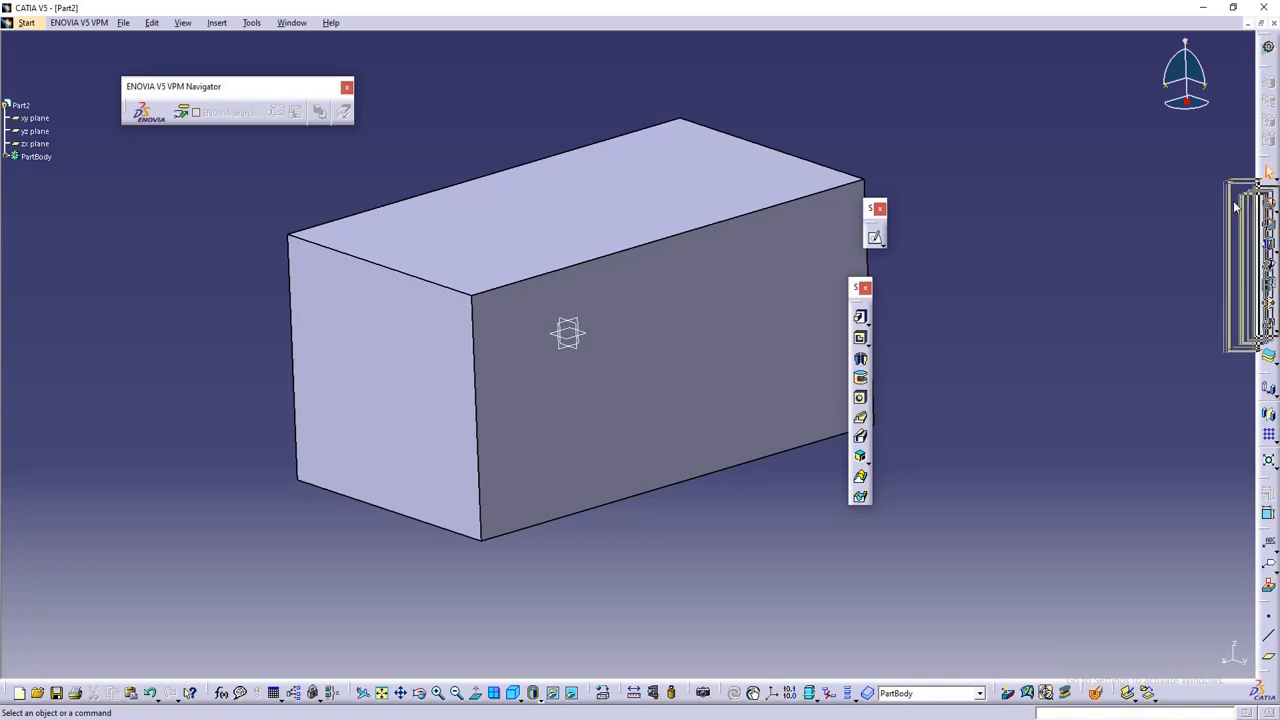
{"action": "left_click_drag", "start_coordinate": [1236, 207], "coordinate": [968, 250]}
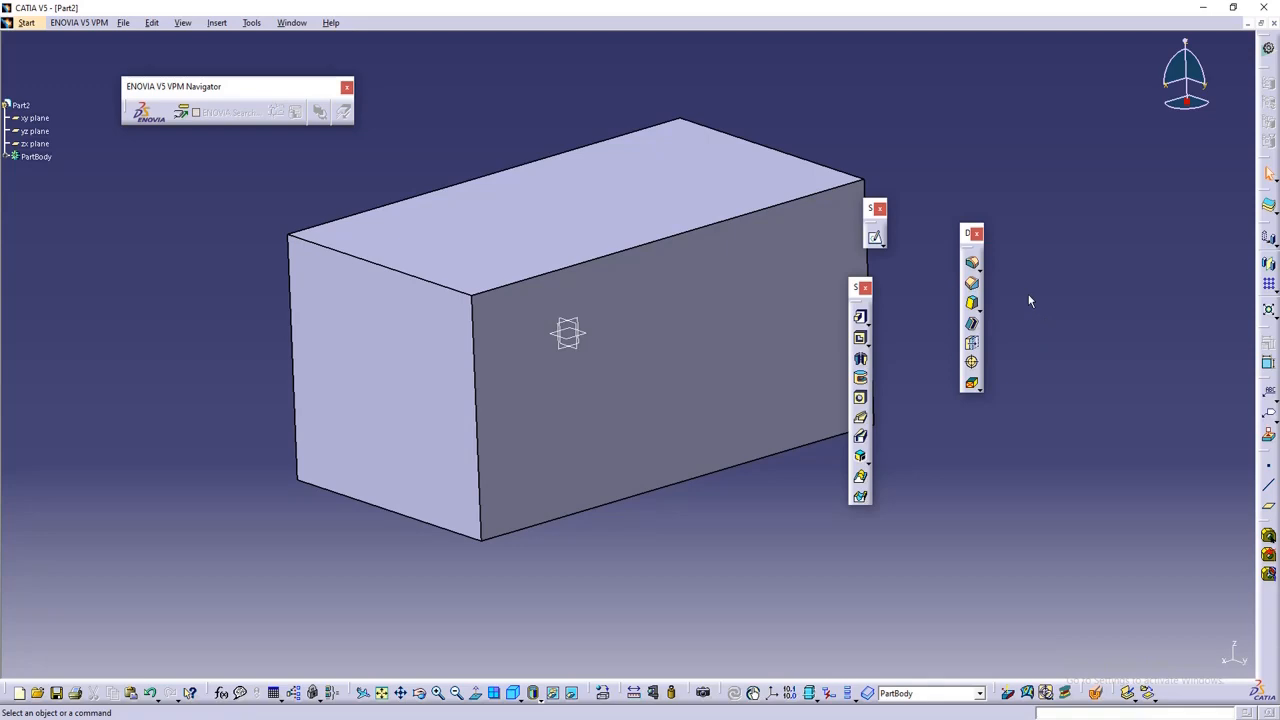
- Start an edge fillet on the long upper edge shared by the block's top and front faces and preview it
{"action": "left_click", "coordinate": [973, 265]}
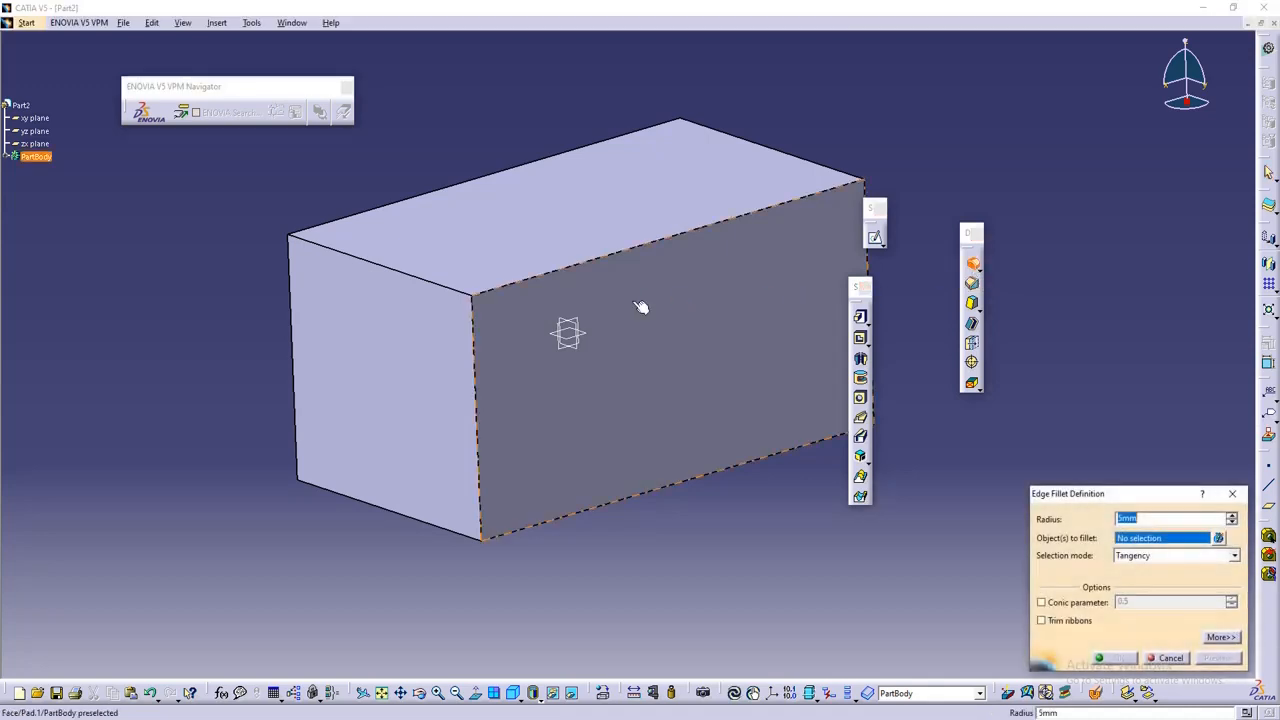
{"action": "left_click", "coordinate": [503, 293]}
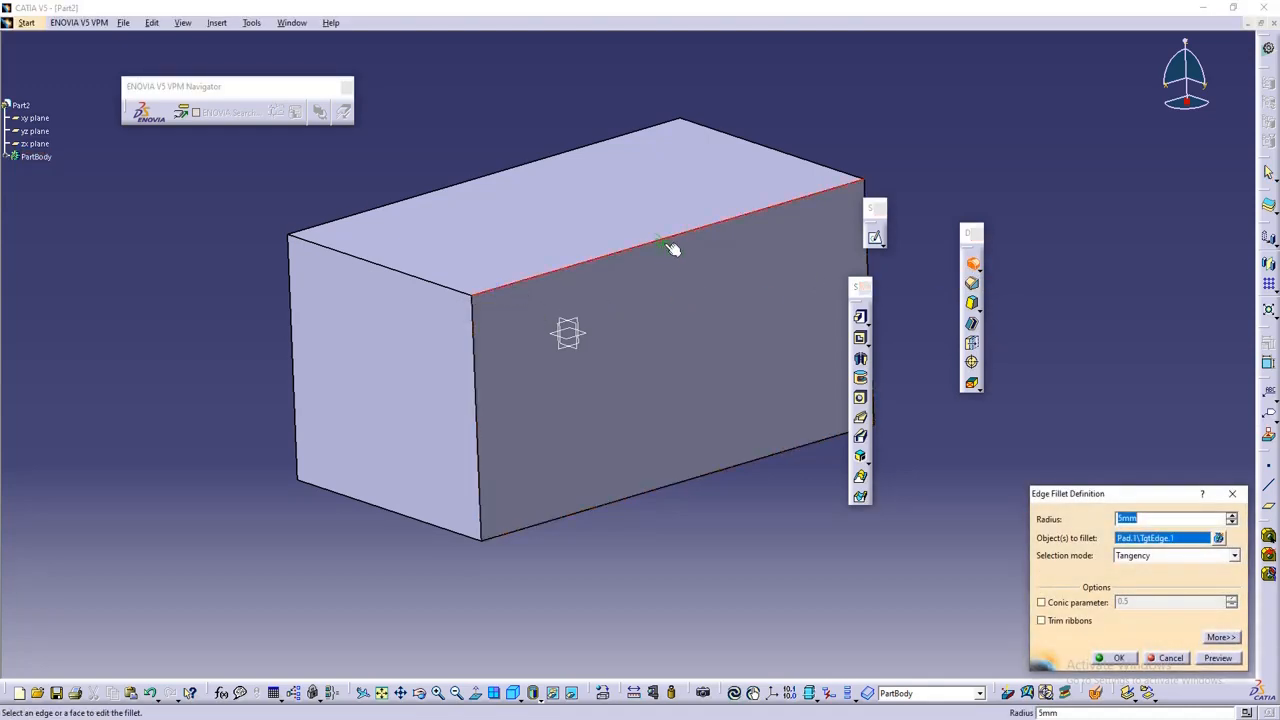
{"action": "left_click_drag", "start_coordinate": [1164, 498], "coordinate": [1123, 321]}
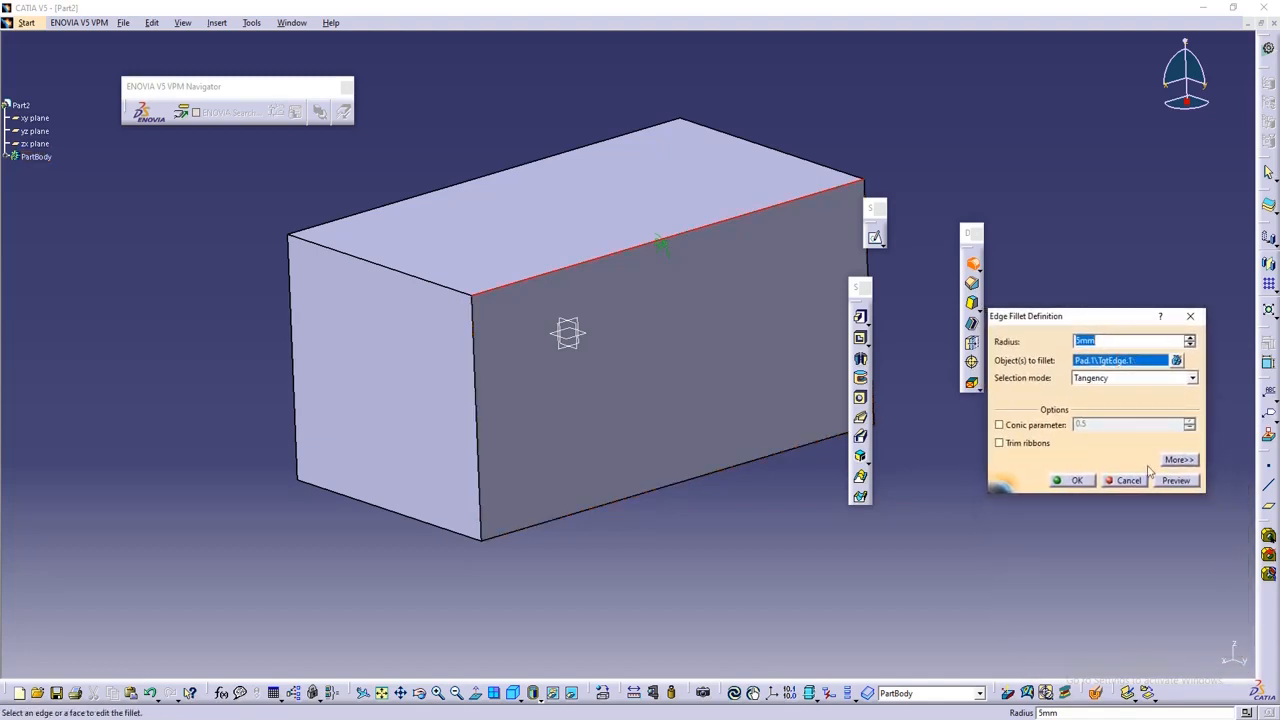
{"action": "left_click", "coordinate": [1176, 481]}
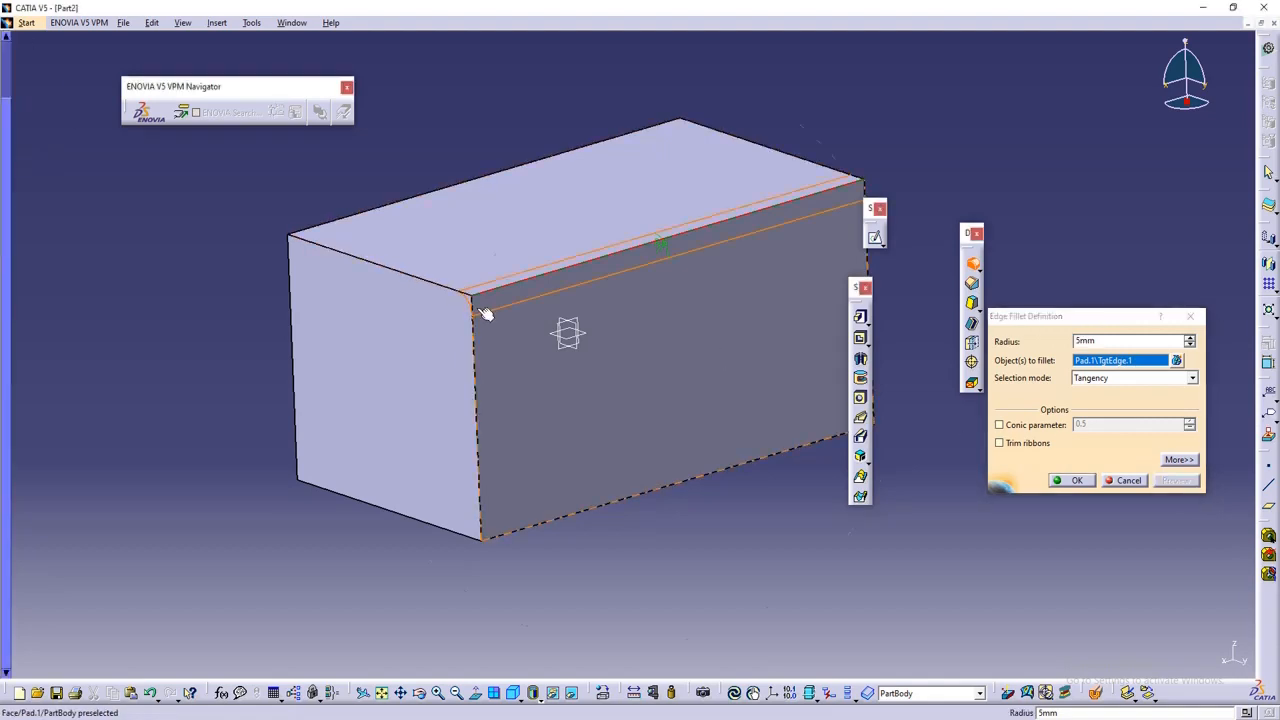
- Set the edge fillet's radius to 10 mm and preview the wider rounding
{"action": "mouse_move", "coordinate": [486, 311]}
{"action": "middle_mouse_down"}
{"action": "mouse_move", "coordinate": [523, 320]}
{"action": "mouse_move", "coordinate": [444, 310]}
{"action": "mouse_move", "coordinate": [471, 320]}
{"action": "middle_mouse_up"}
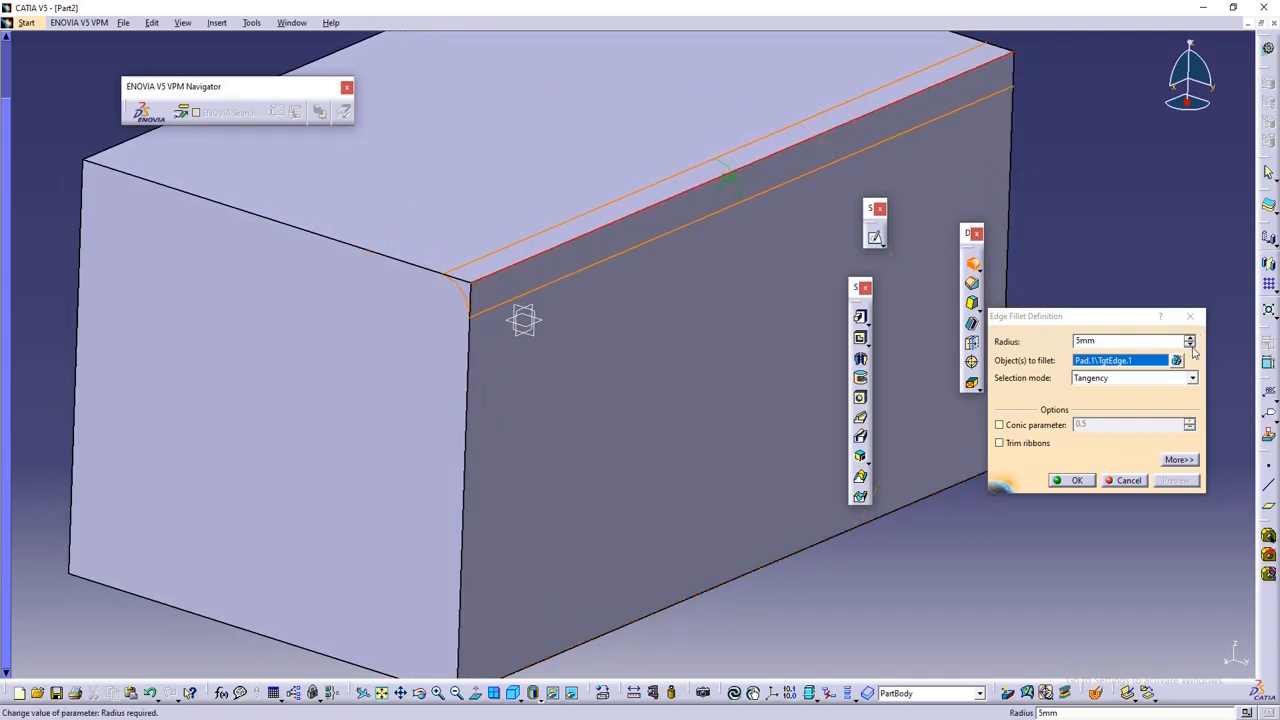
{"action": "left_click", "coordinate": [1189, 339]}
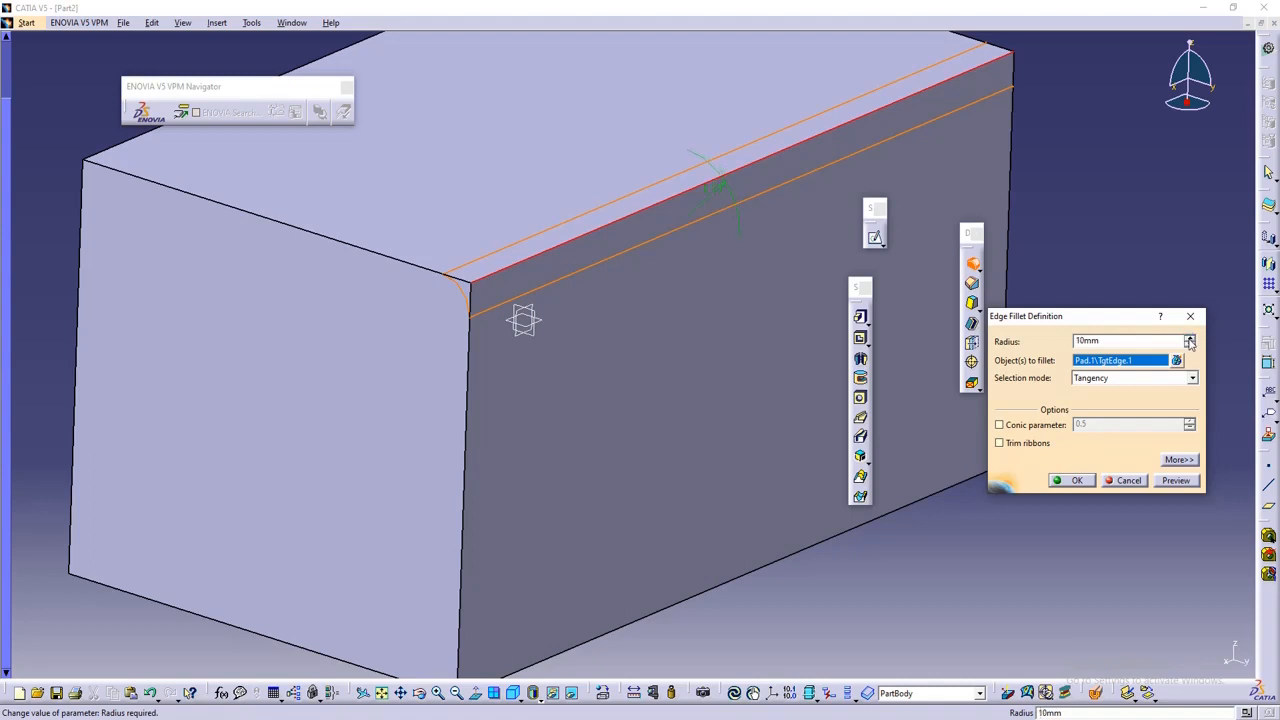
{"action": "left_click", "coordinate": [1176, 481]}
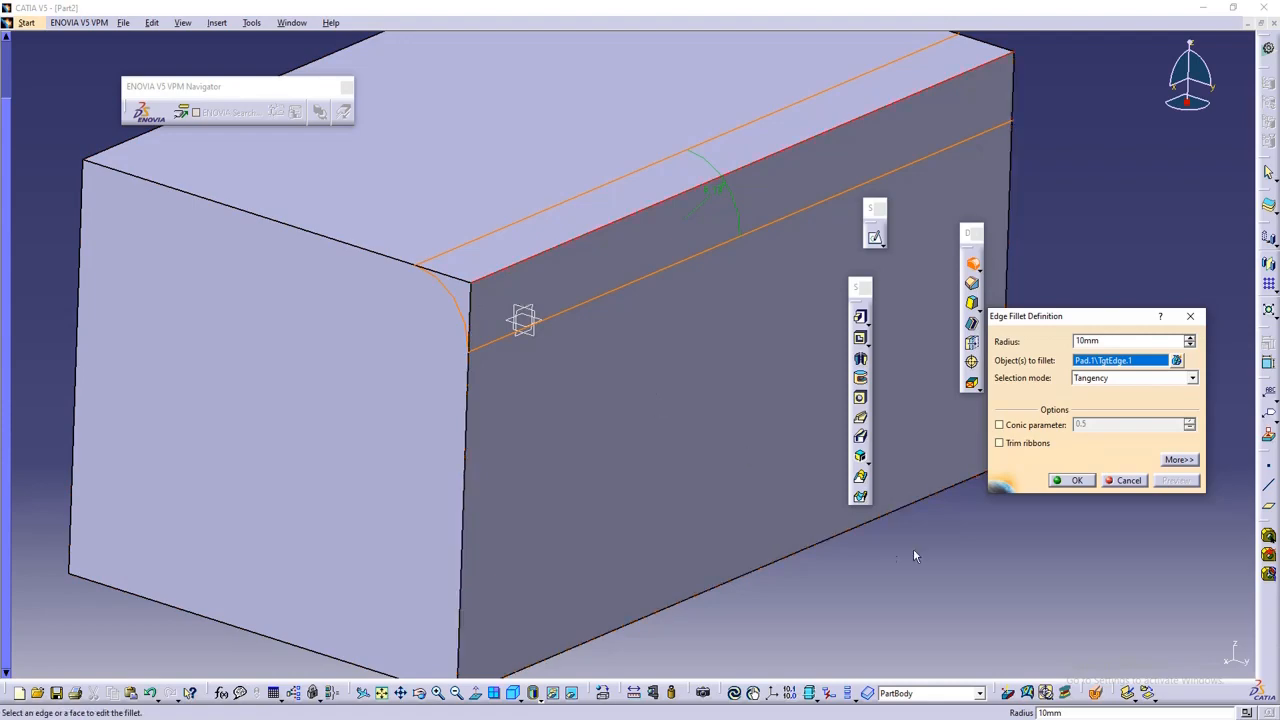
- Apply the 10 mm edge fillet to the block's long upper edge
{"action": "left_click", "coordinate": [1074, 481]}
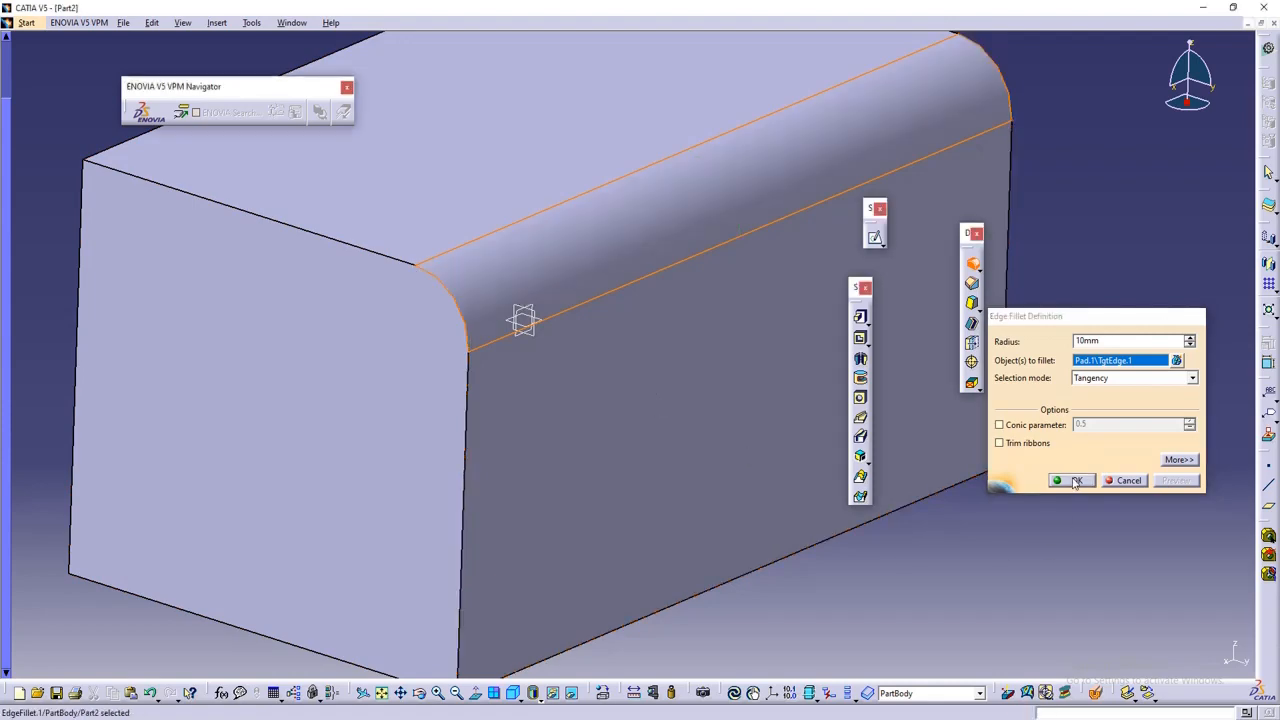
{"action": "middle_click_drag", "start_coordinate": [1053, 335], "coordinate": [760, 380]}
{"action": "left_click", "coordinate": [909, 334]}
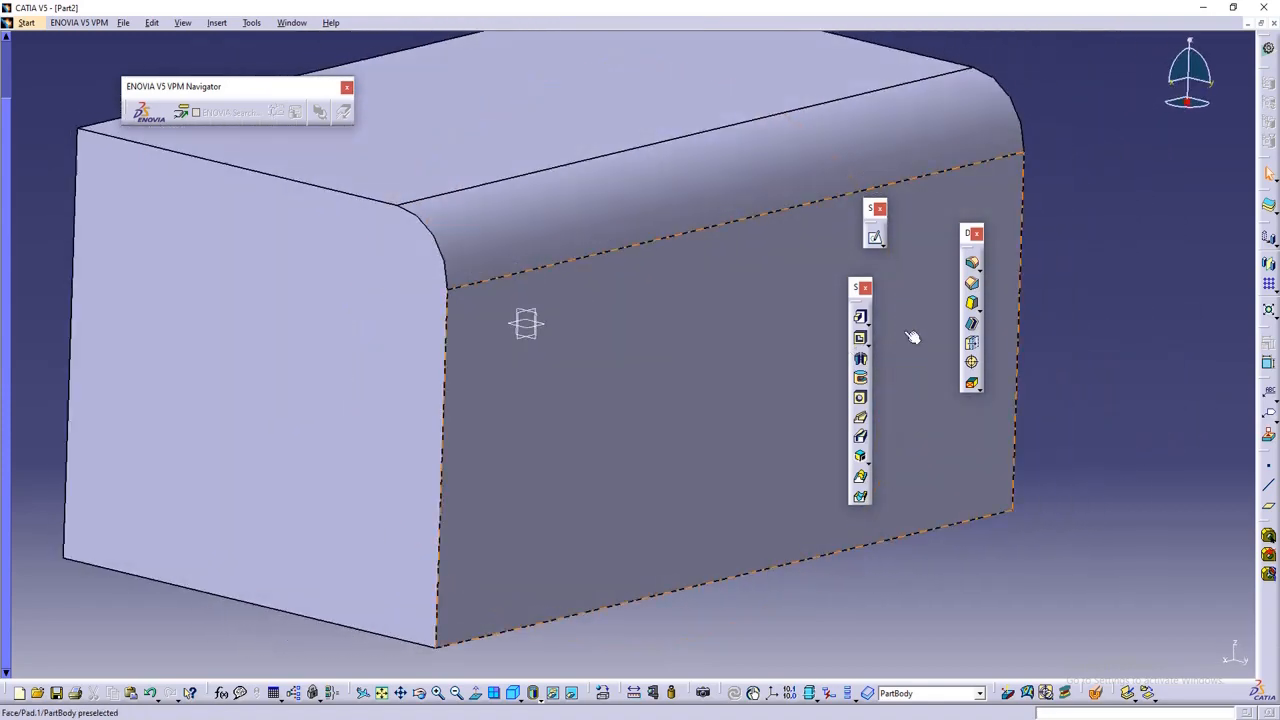
- Start a chamfer on the long upper edge opposite the fillet and preview it at 1 mm and 45 degrees
{"action": "left_click", "coordinate": [980, 286]}
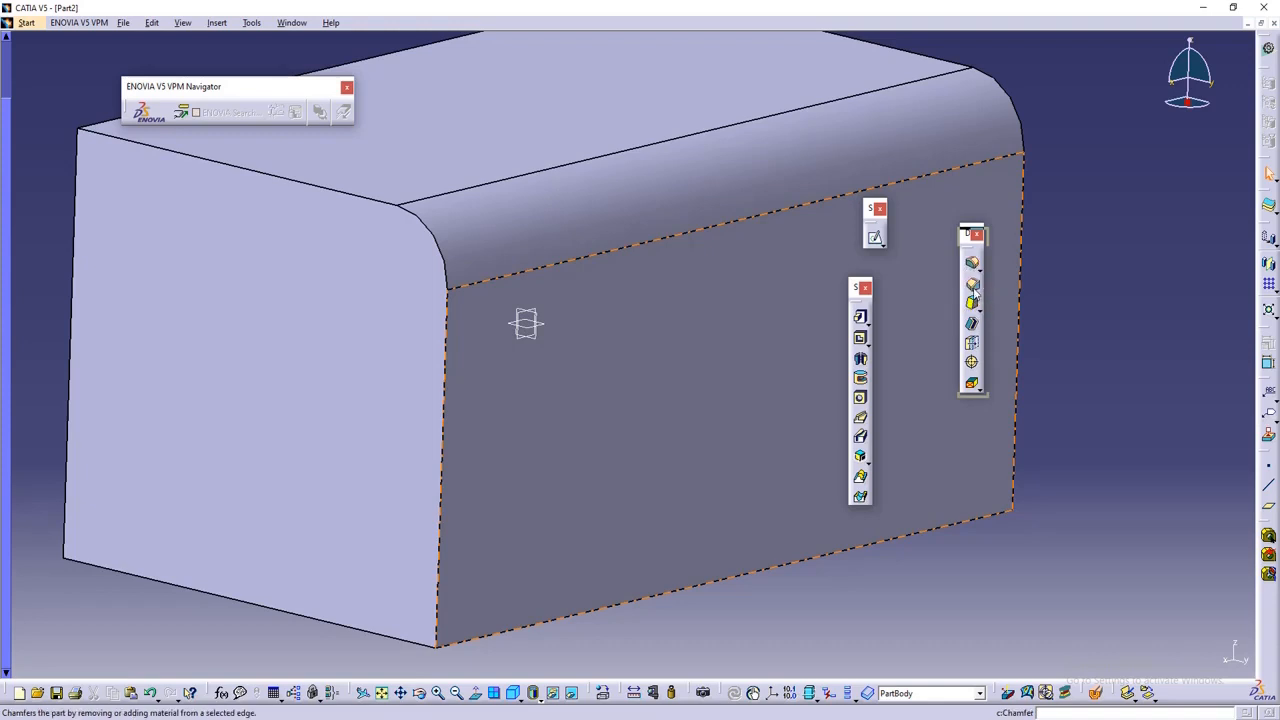
{"action": "left_click", "coordinate": [971, 290]}
{"action": "middle_click_drag", "start_coordinate": [640, 289], "coordinate": [628, 343]}
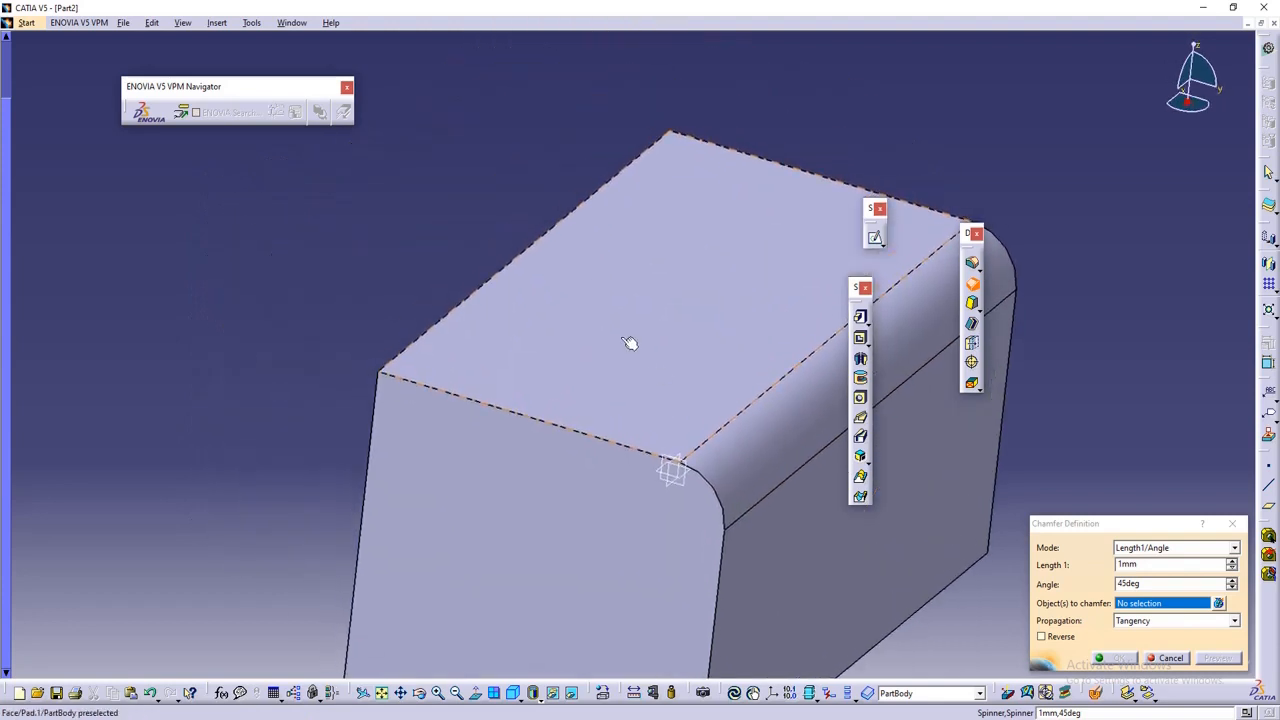
{"action": "left_click", "coordinate": [528, 255]}
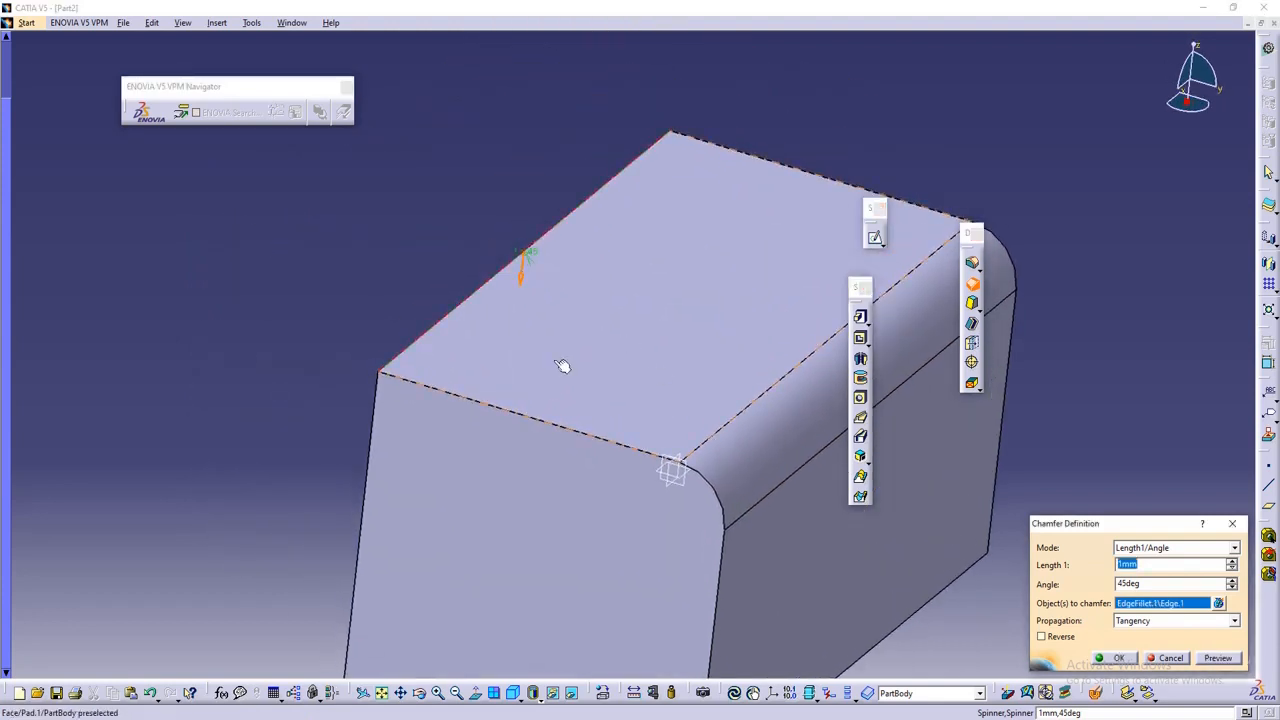
{"action": "middle_click_drag", "start_coordinate": [563, 366], "coordinate": [780, 371]}
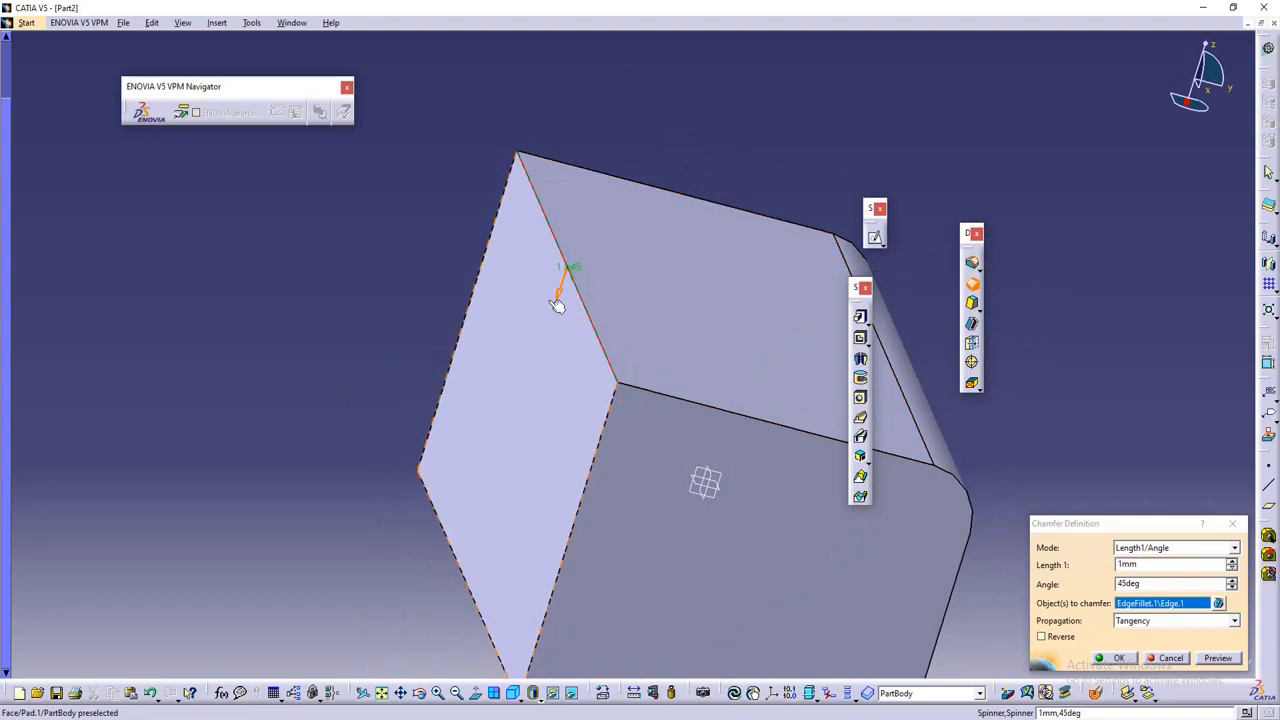
{"action": "middle_click_drag", "start_coordinate": [841, 467], "coordinate": [767, 427]}
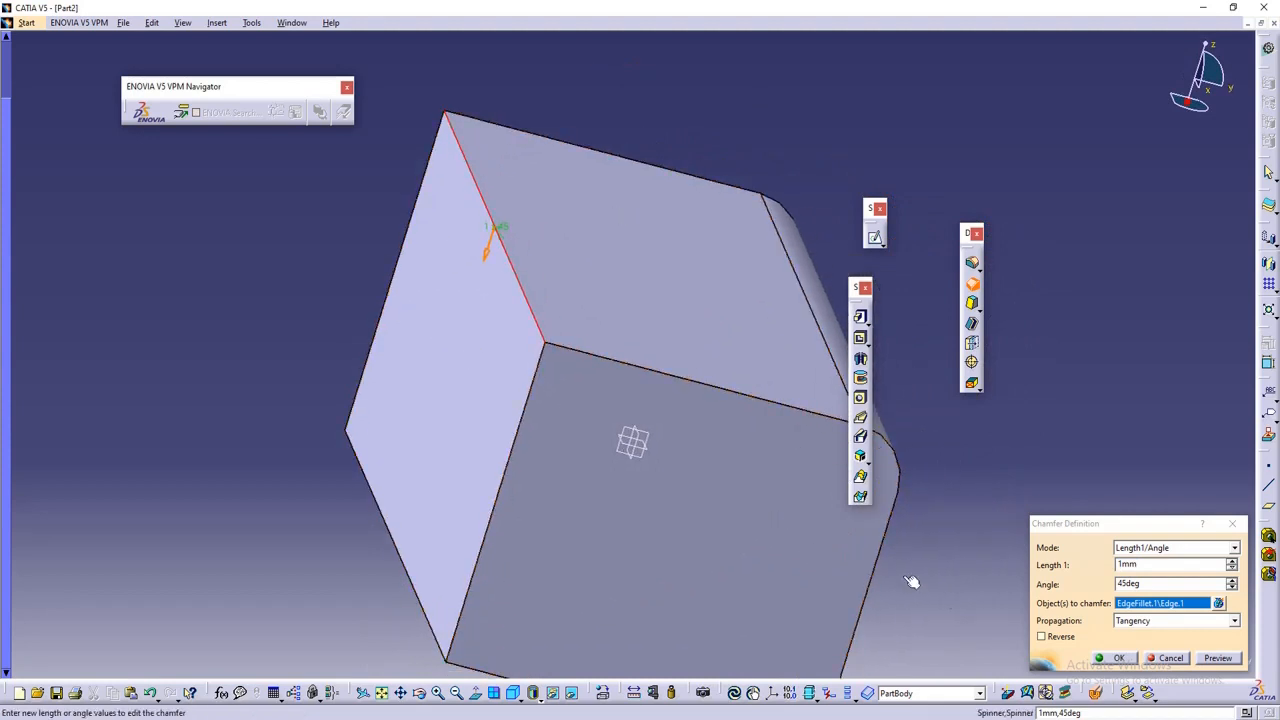
{"action": "left_click", "coordinate": [1218, 658]}
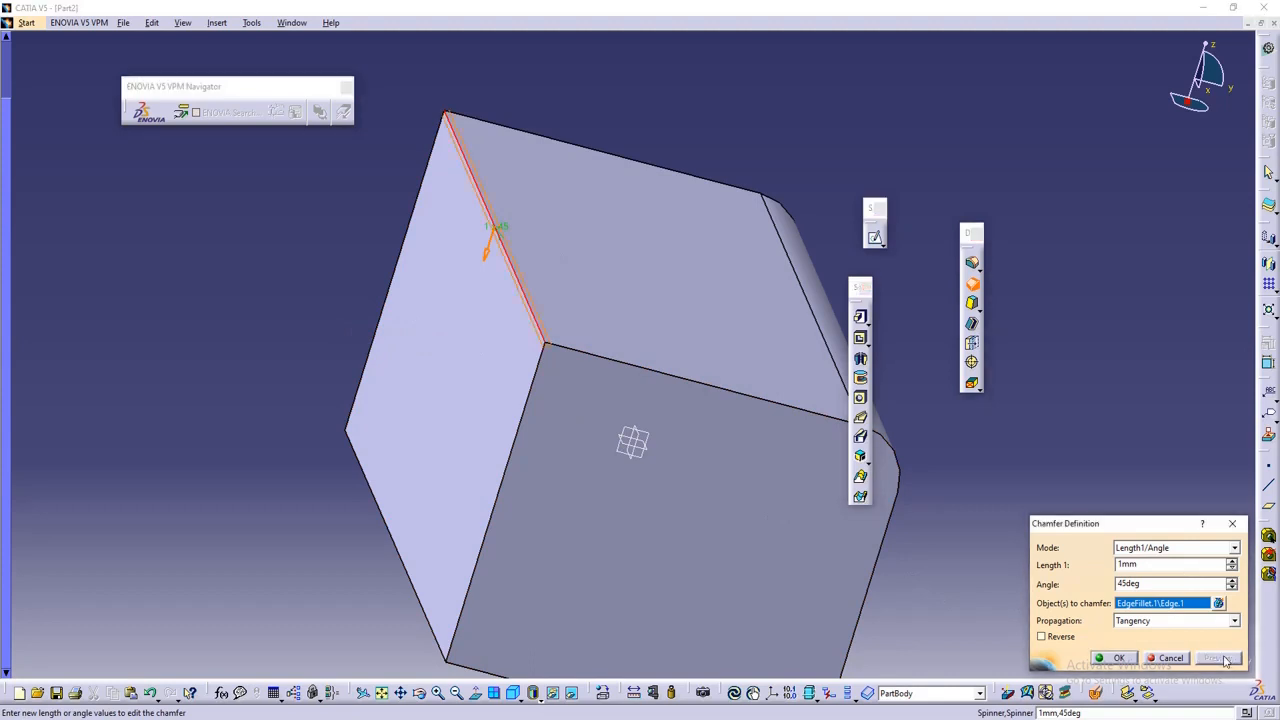
- Set the chamfer's length to 10 mm, preview the wider cut and create the chamfer
{"action": "middle_click_drag", "start_coordinate": [489, 249], "coordinate": [546, 297]}
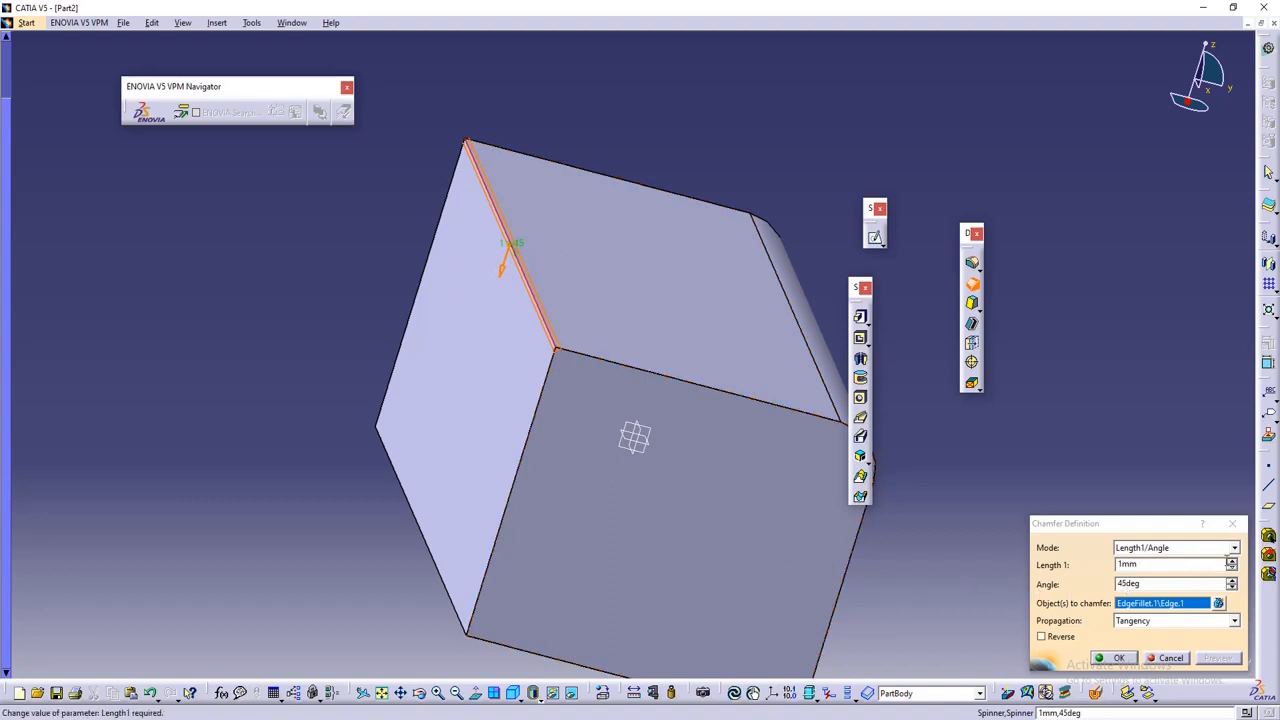
{"action": "left_click", "coordinate": [1232, 562]}
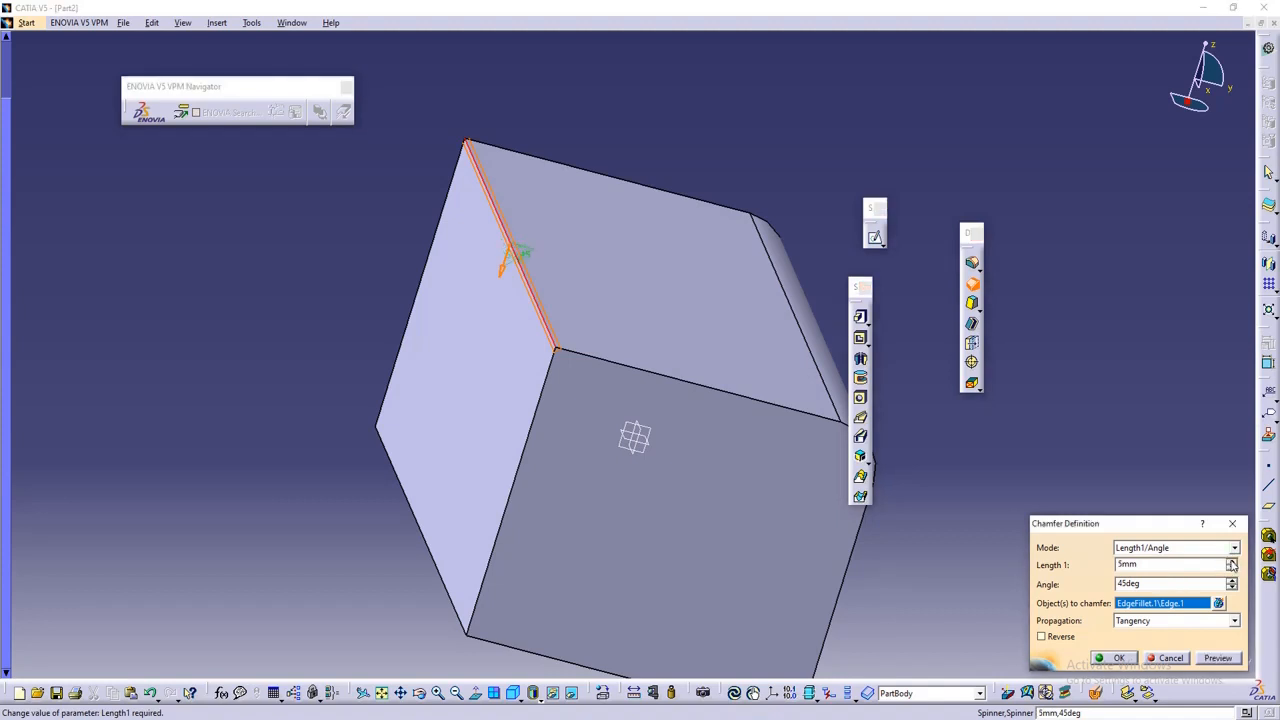
{"action": "left_click", "coordinate": [1232, 561]}
{"action": "left_click", "coordinate": [1232, 561]}
{"action": "left_click", "coordinate": [1232, 561]}
{"action": "left_click", "coordinate": [1232, 561]}
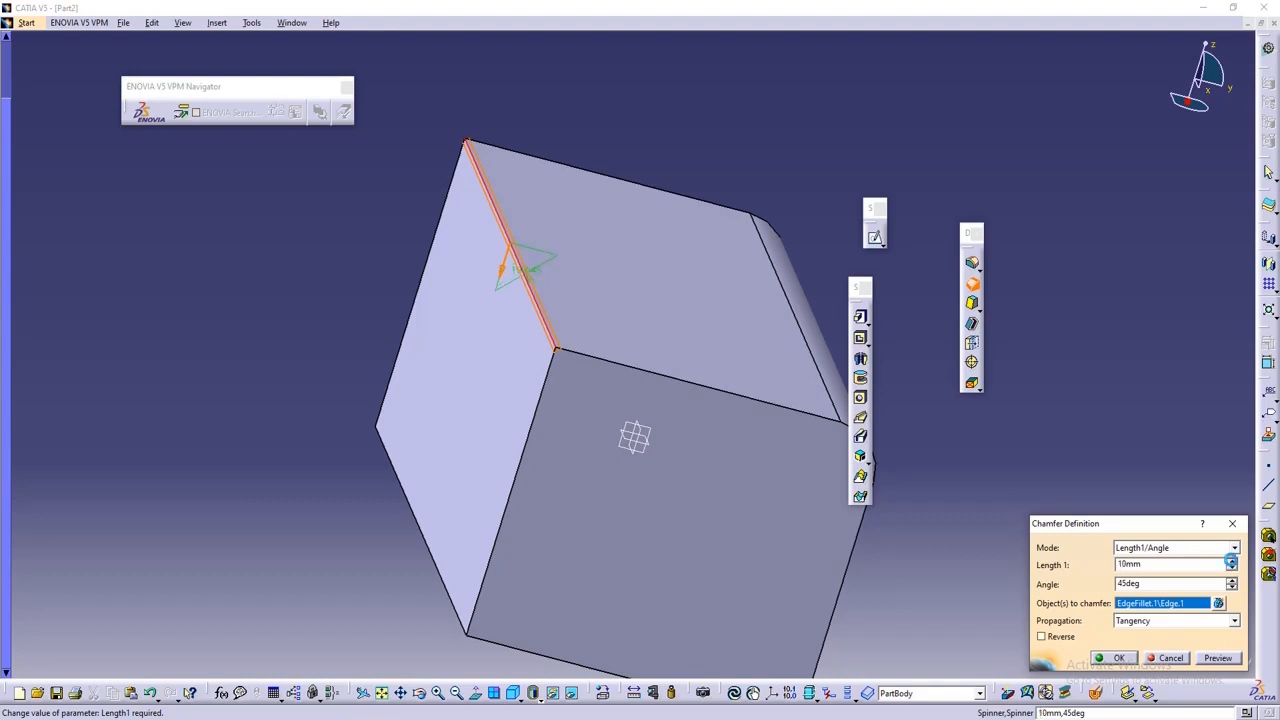
{"action": "left_click", "coordinate": [1215, 658]}
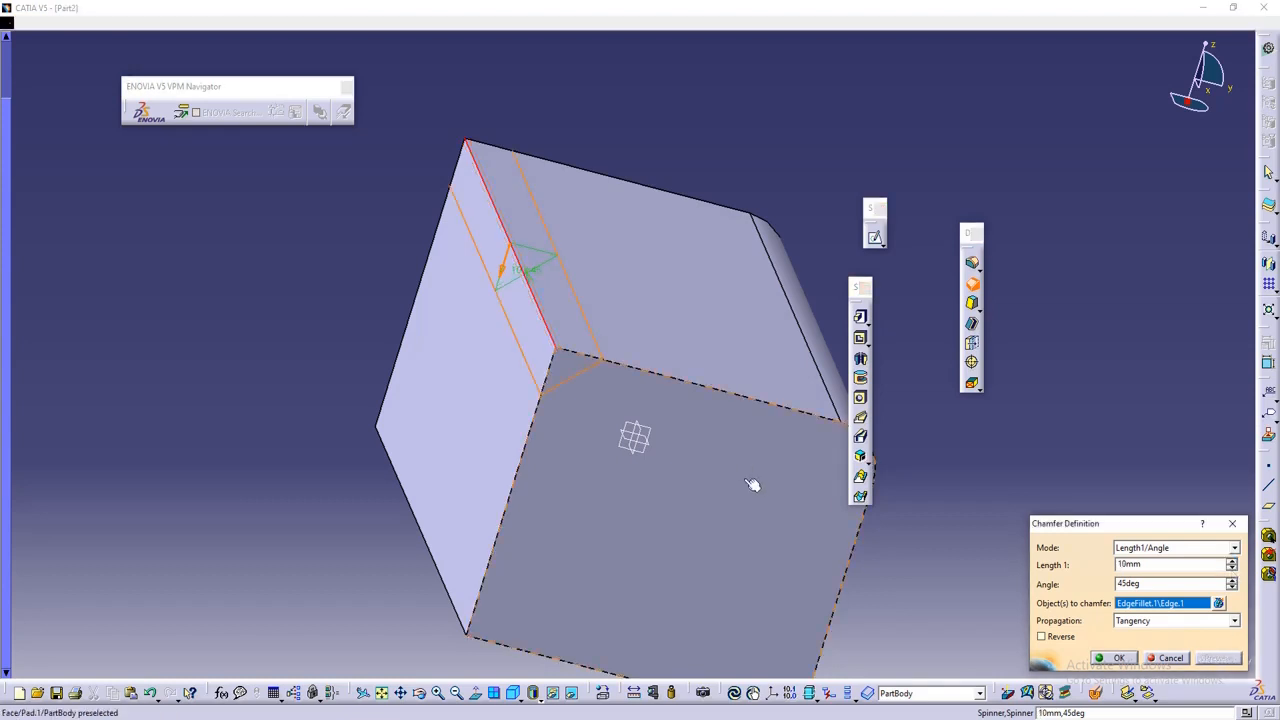
{"action": "mouse_move", "coordinate": [751, 486]}
{"action": "middle_mouse_down"}
{"action": "mouse_move", "coordinate": [711, 463]}
{"action": "mouse_move", "coordinate": [734, 397]}
{"action": "mouse_move", "coordinate": [754, 404]}
{"action": "mouse_move", "coordinate": [763, 469]}
{"action": "mouse_move", "coordinate": [740, 472]}
{"action": "middle_mouse_up"}
{"action": "middle_click_drag", "start_coordinate": [649, 485], "coordinate": [666, 480]}
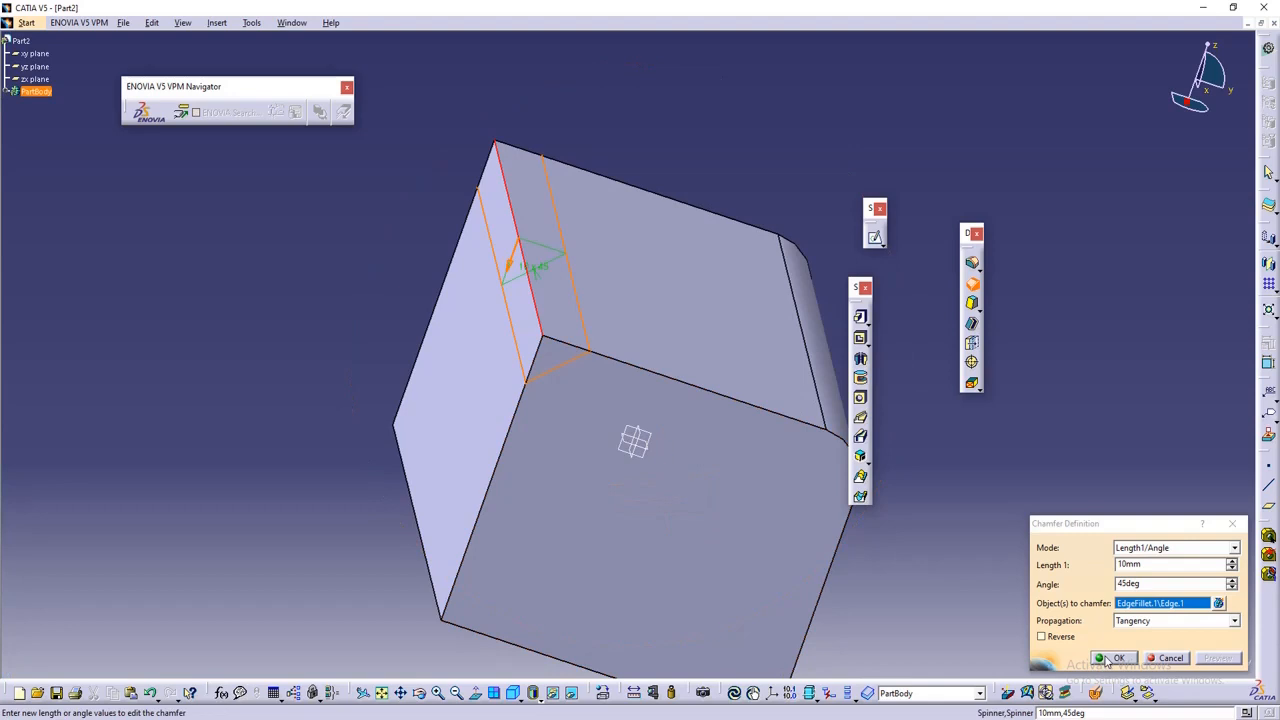
{"action": "left_click", "coordinate": [1107, 660]}
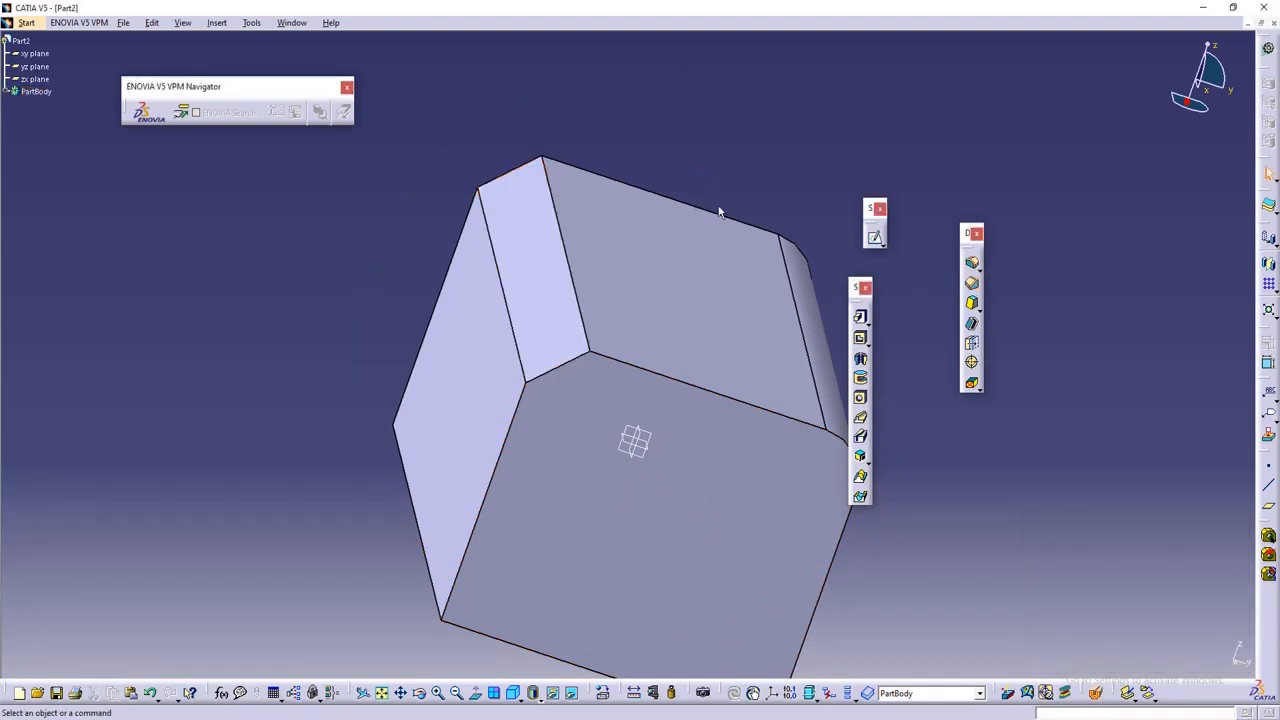
- Open a sketch on the block's end face between the chamfered and filleted edges
{"action": "middle_click_drag", "start_coordinate": [718, 212], "coordinate": [600, 342]}
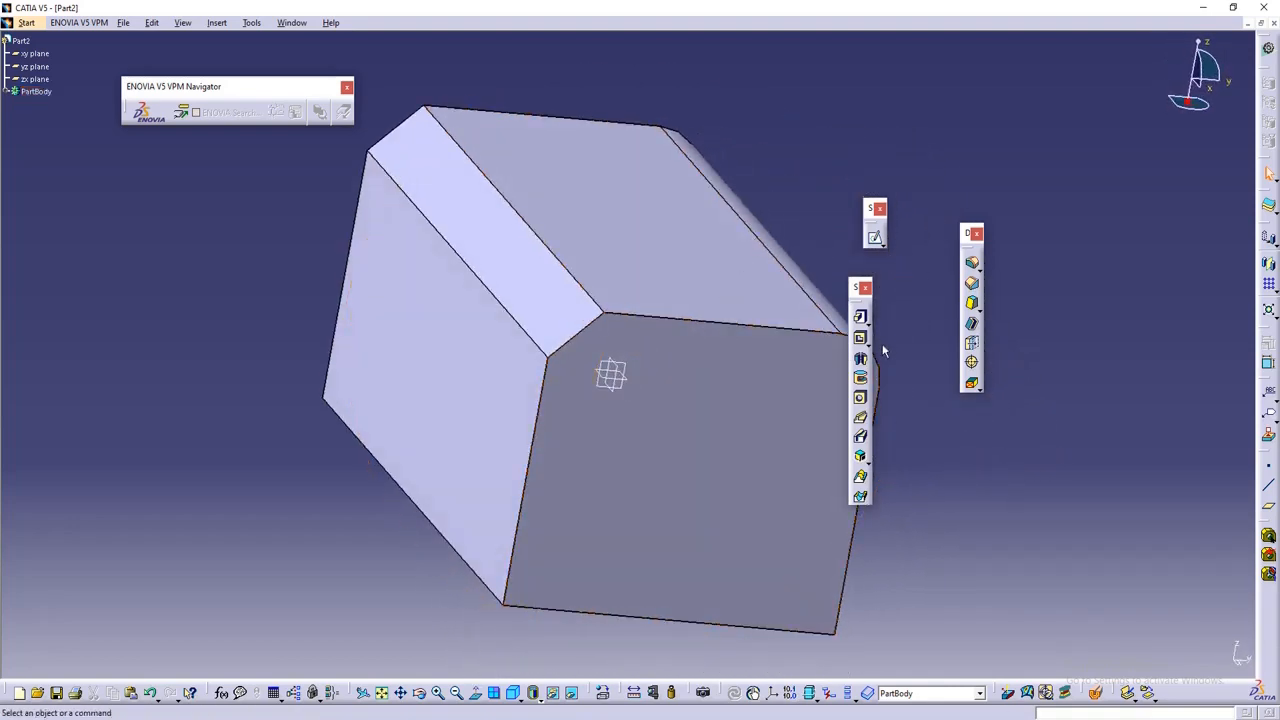
{"action": "middle_click_drag", "start_coordinate": [884, 350], "coordinate": [686, 351]}
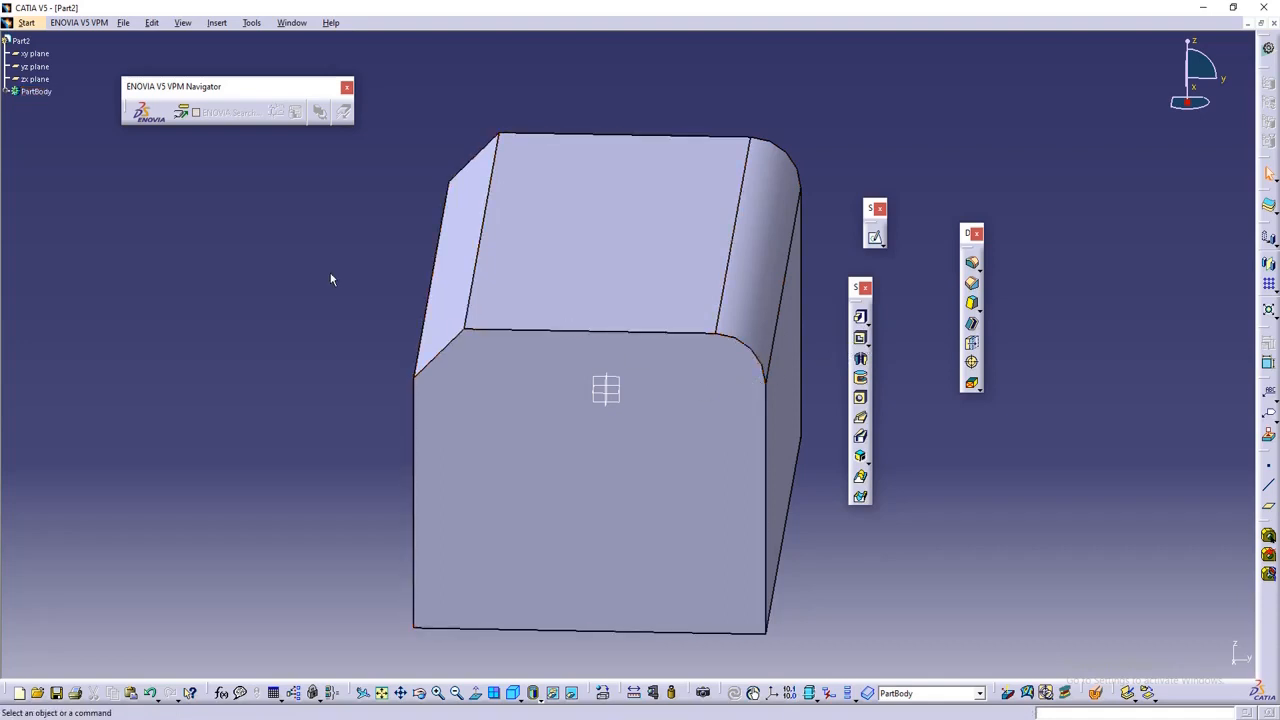
{"action": "middle_click_drag", "start_coordinate": [657, 451], "coordinate": [526, 399]}
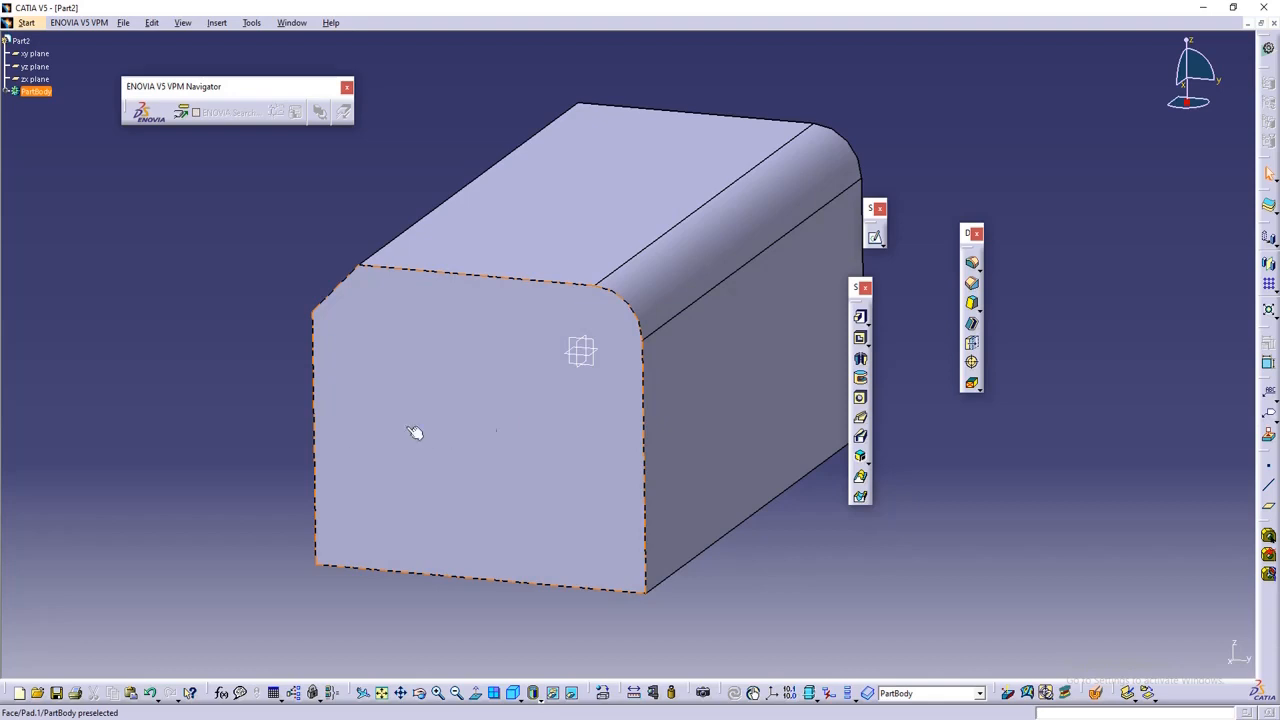
{"action": "left_click", "coordinate": [875, 238]}
{"action": "middle_click_drag", "start_coordinate": [552, 206], "coordinate": [626, 232]}
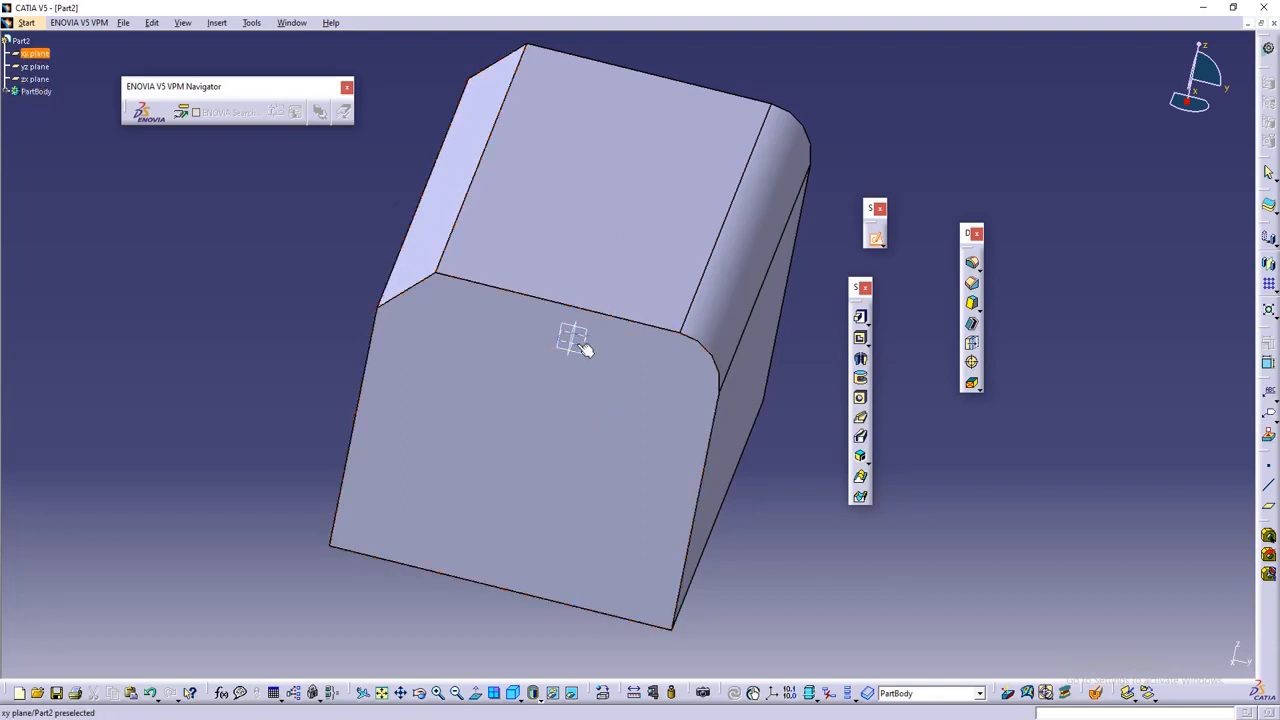
{"action": "left_click", "coordinate": [436, 341]}
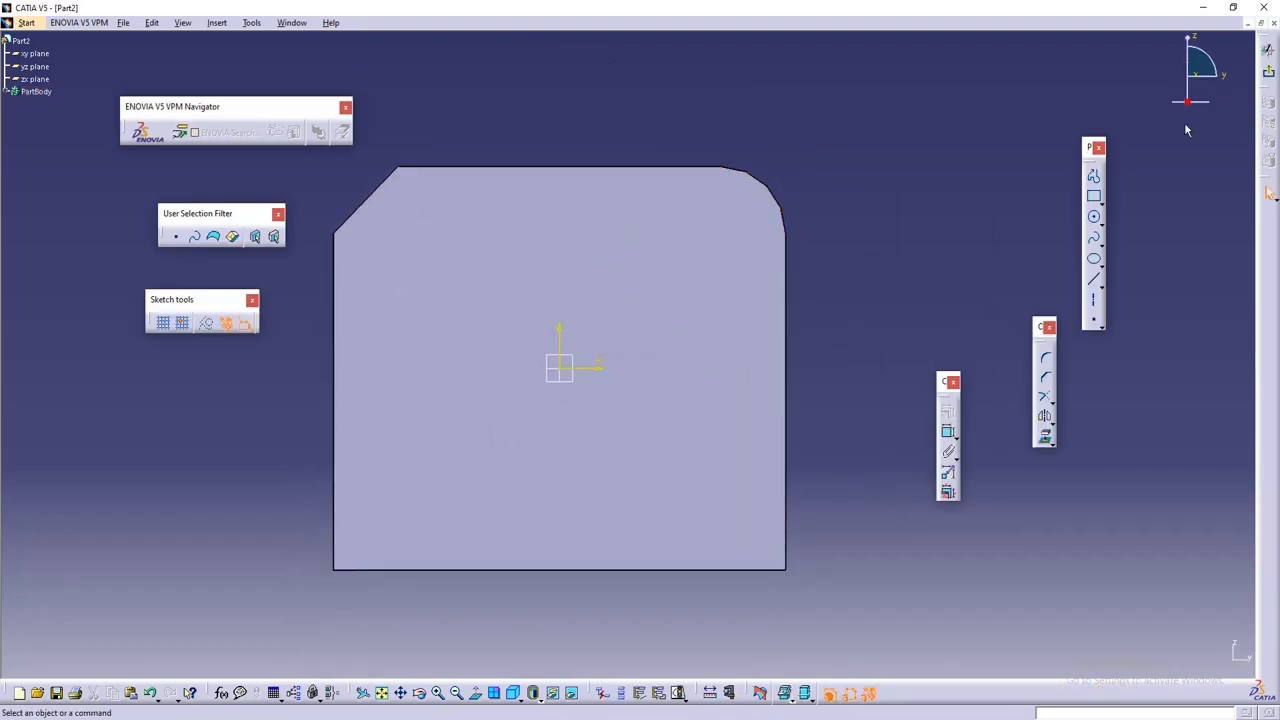
- Bring the Profile toolbar closer and sketch a circle about 40 mm in diameter centred on the origin
{"action": "left_click_drag", "start_coordinate": [1081, 152], "coordinate": [1076, 148]}
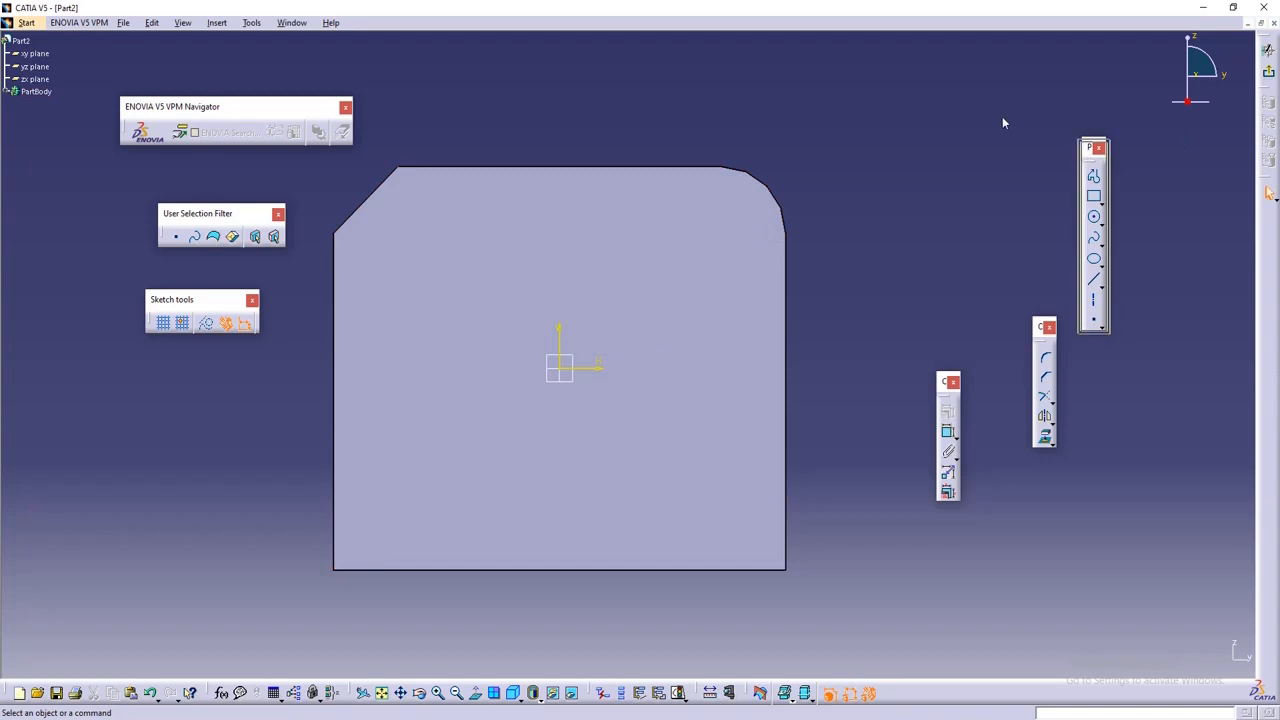
{"action": "left_click_drag", "start_coordinate": [1004, 122], "coordinate": [1005, 121]}
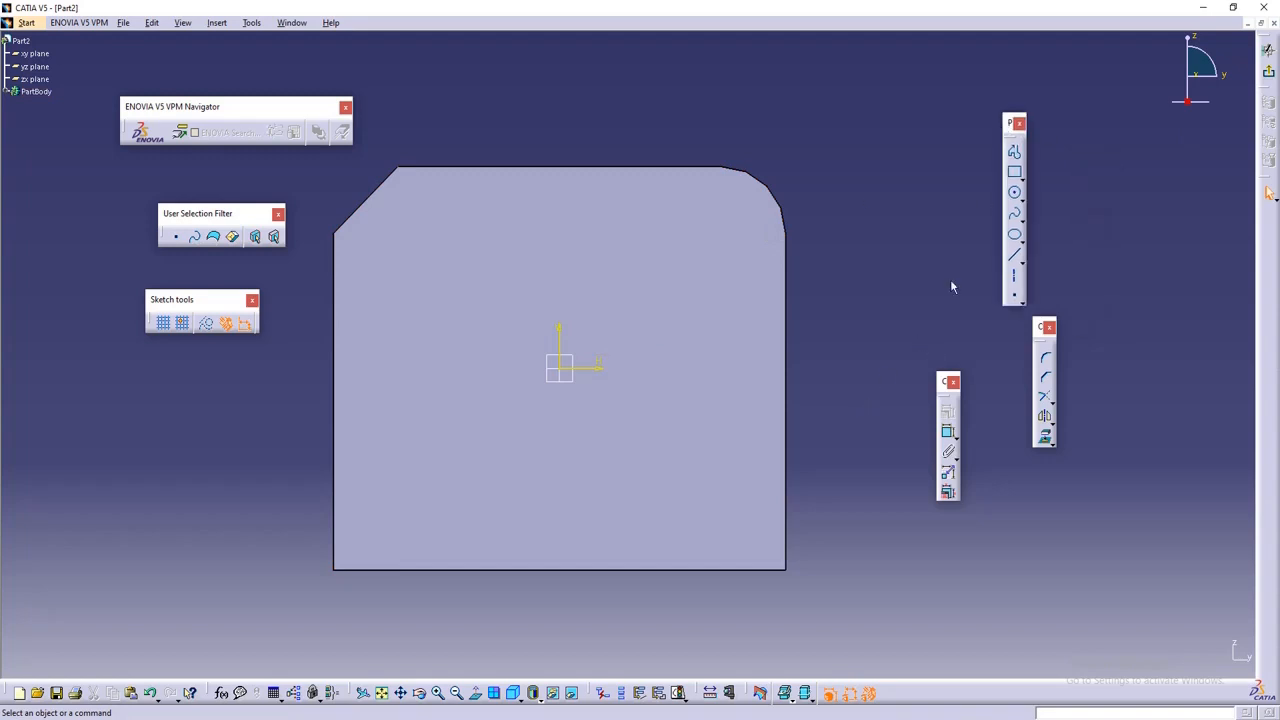
{"action": "left_click", "coordinate": [1014, 192]}
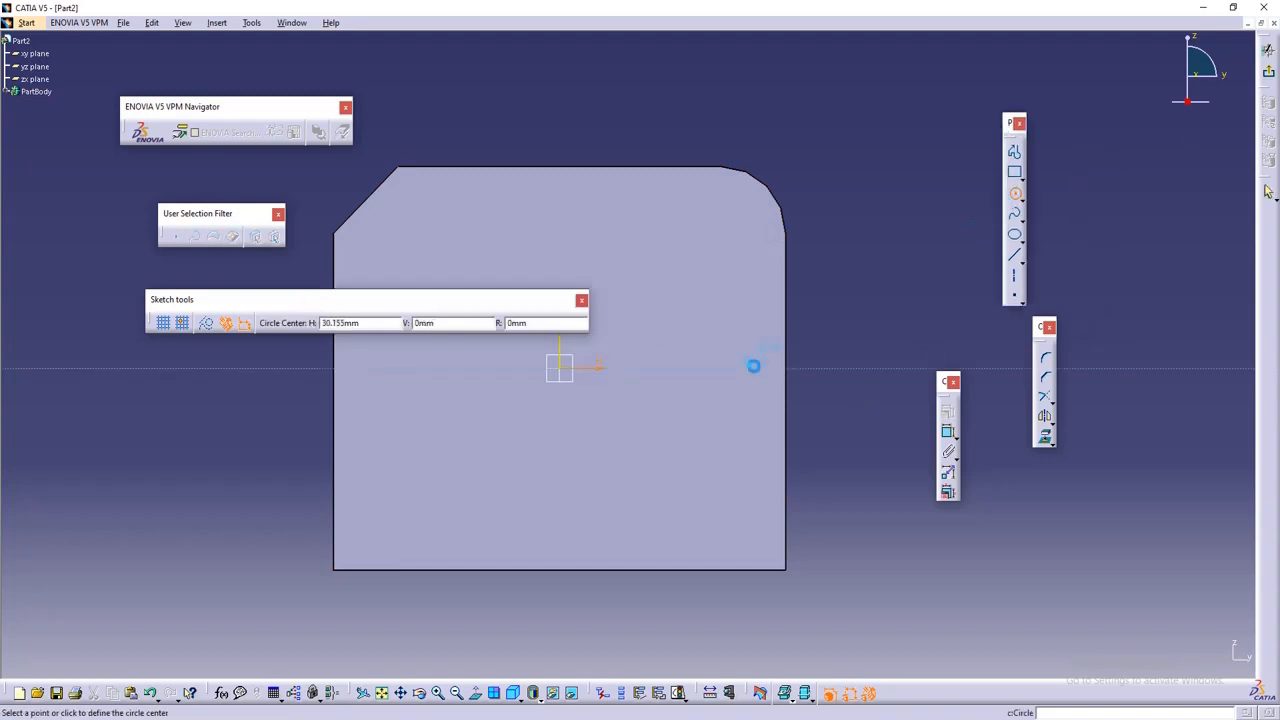
{"action": "left_click", "coordinate": [562, 368]}
{"action": "left_click", "coordinate": [679, 297]}
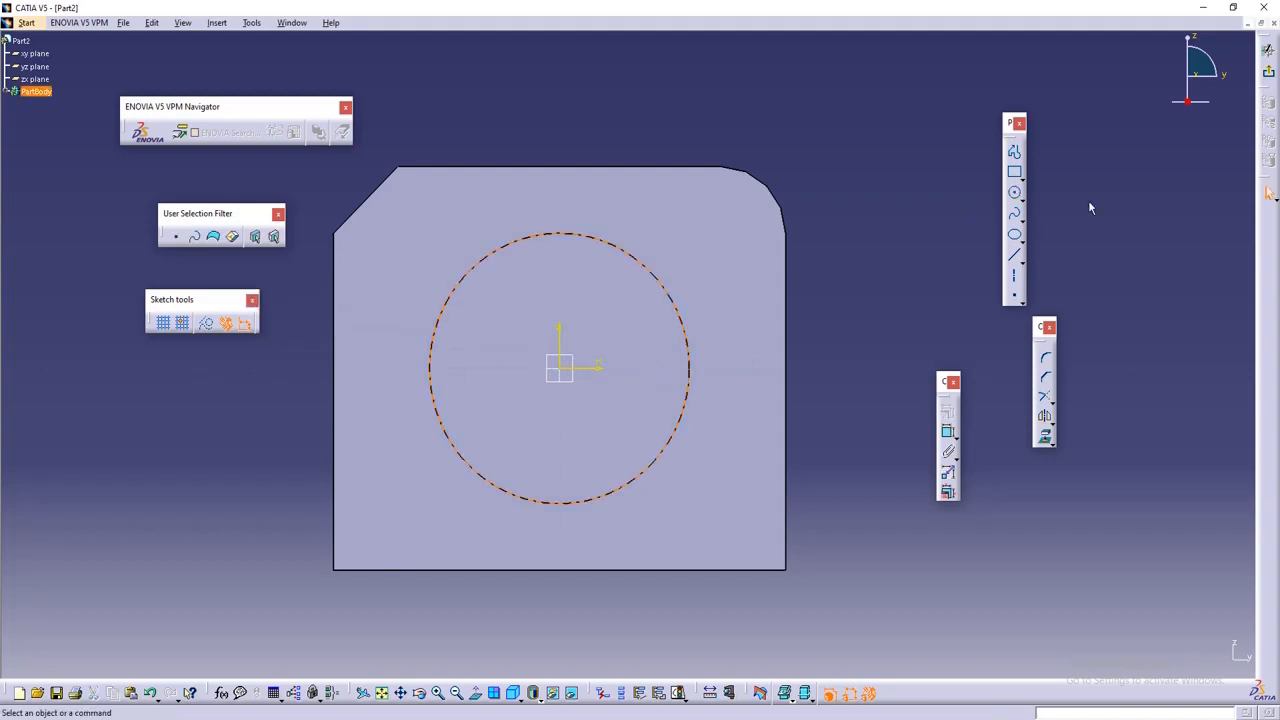
- Dimension the circle's diameter and exit the sketch
{"action": "left_click", "coordinate": [948, 431]}
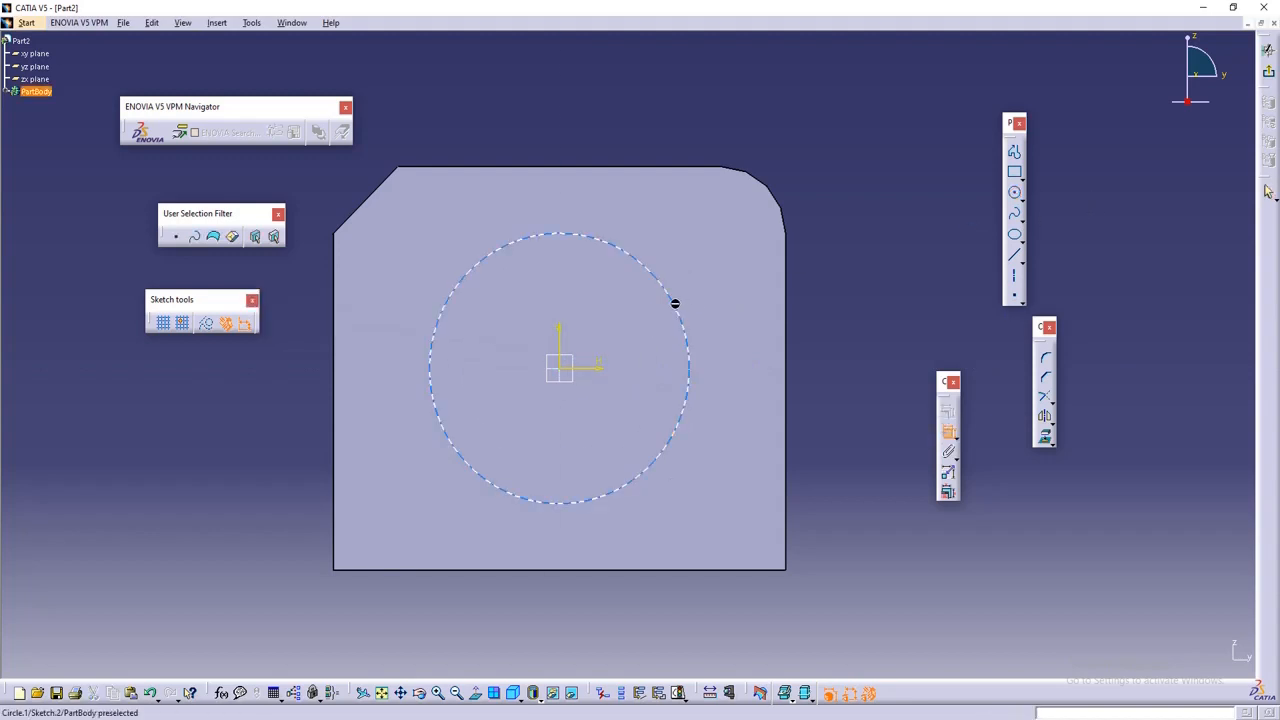
{"action": "left_click", "coordinate": [675, 303]}
{"action": "left_click", "coordinate": [853, 268]}
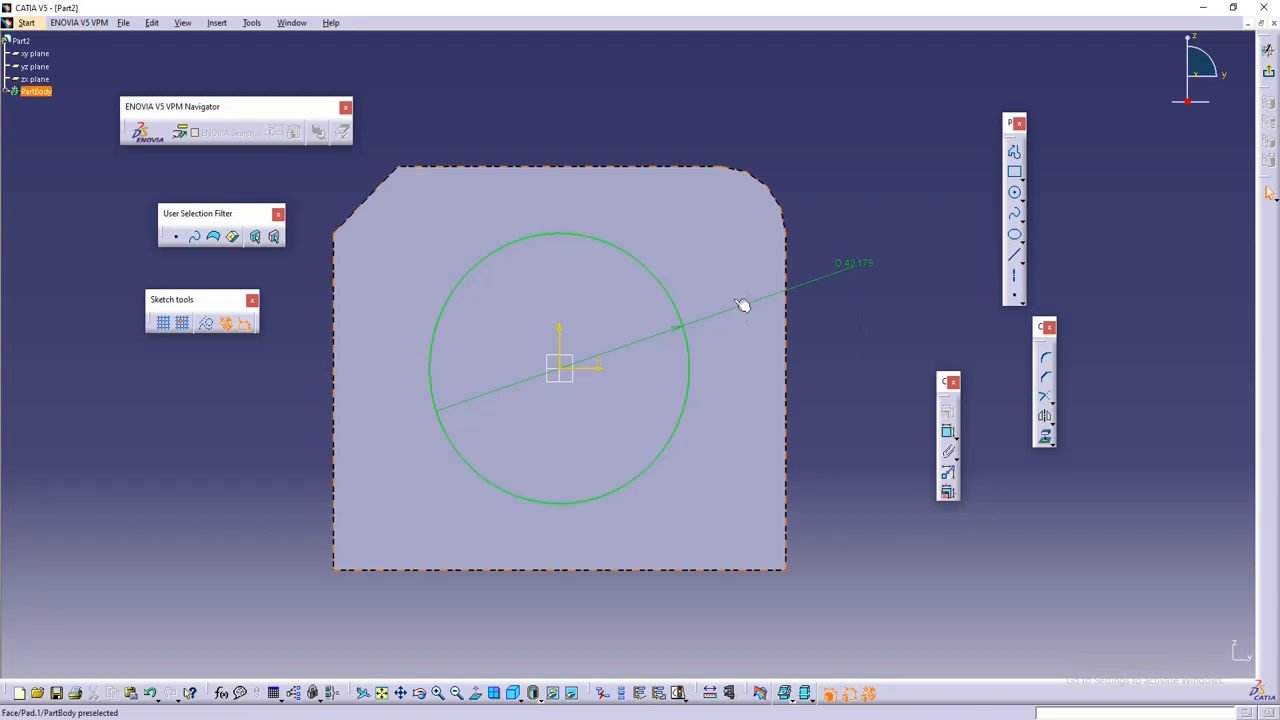
{"action": "left_click", "coordinate": [1271, 76]}
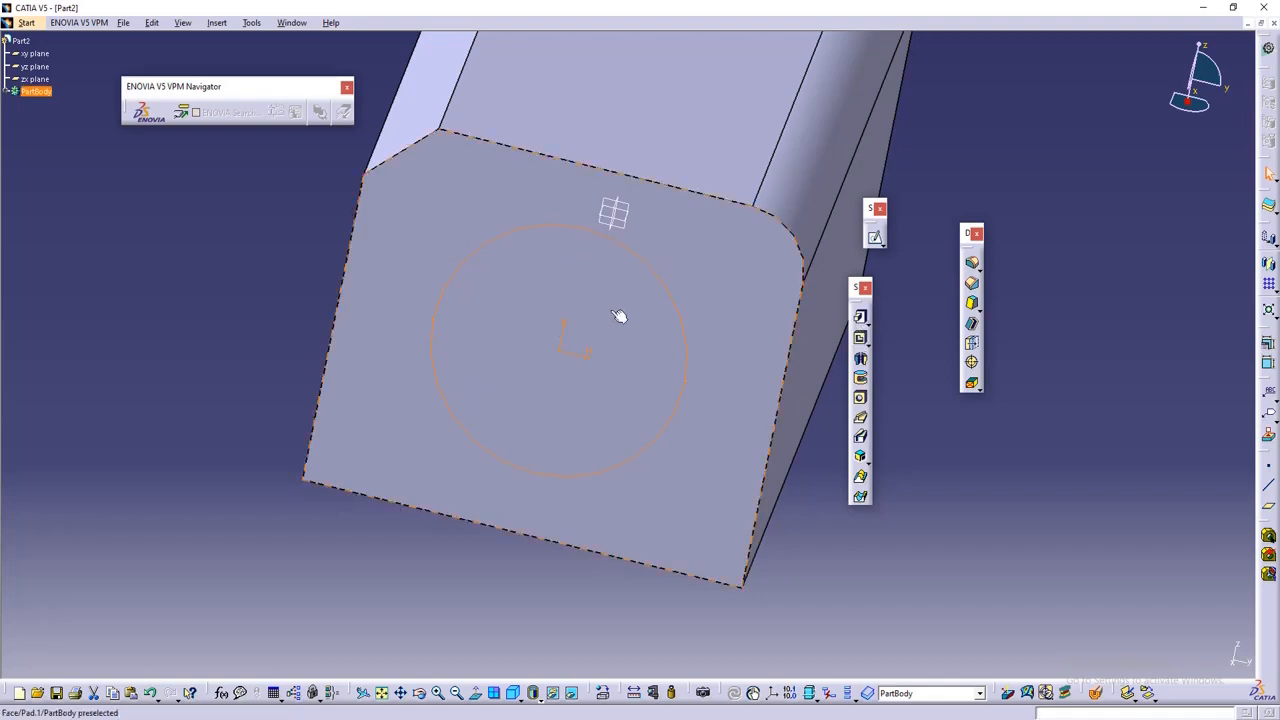
{"action": "left_click", "coordinate": [861, 343]}
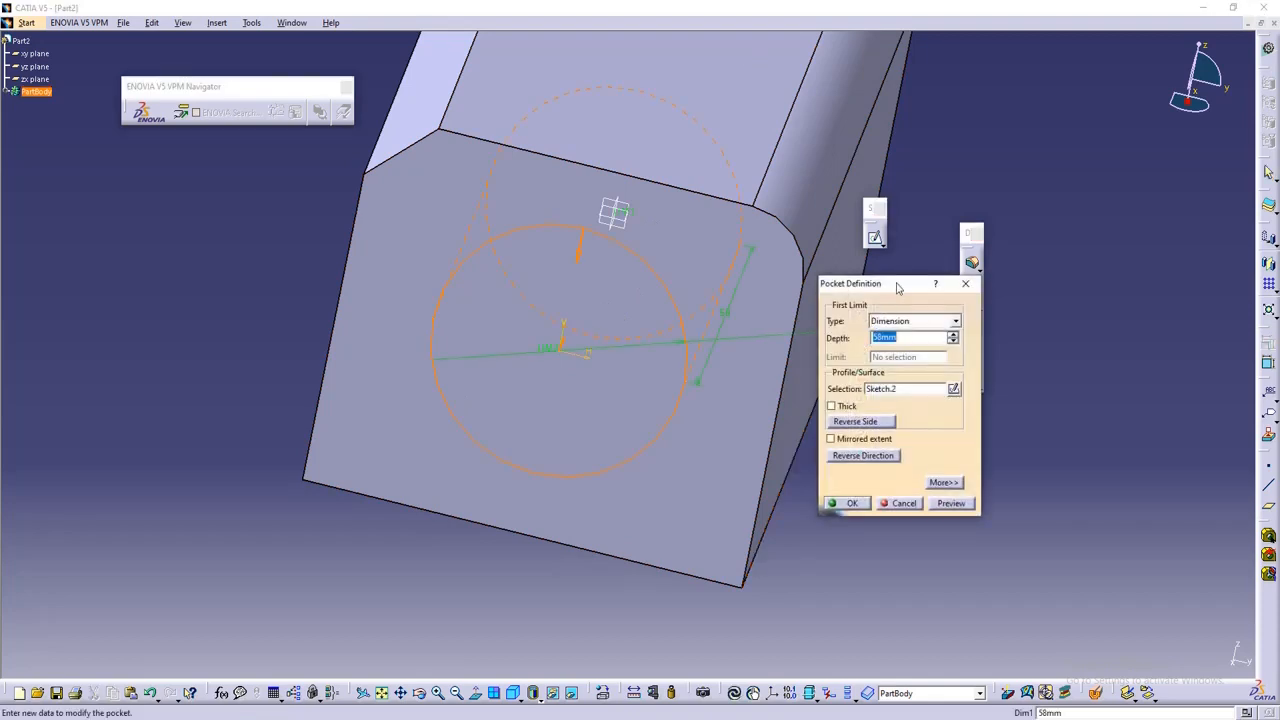
{"action": "left_click_drag", "start_coordinate": [897, 287], "coordinate": [1072, 319]}
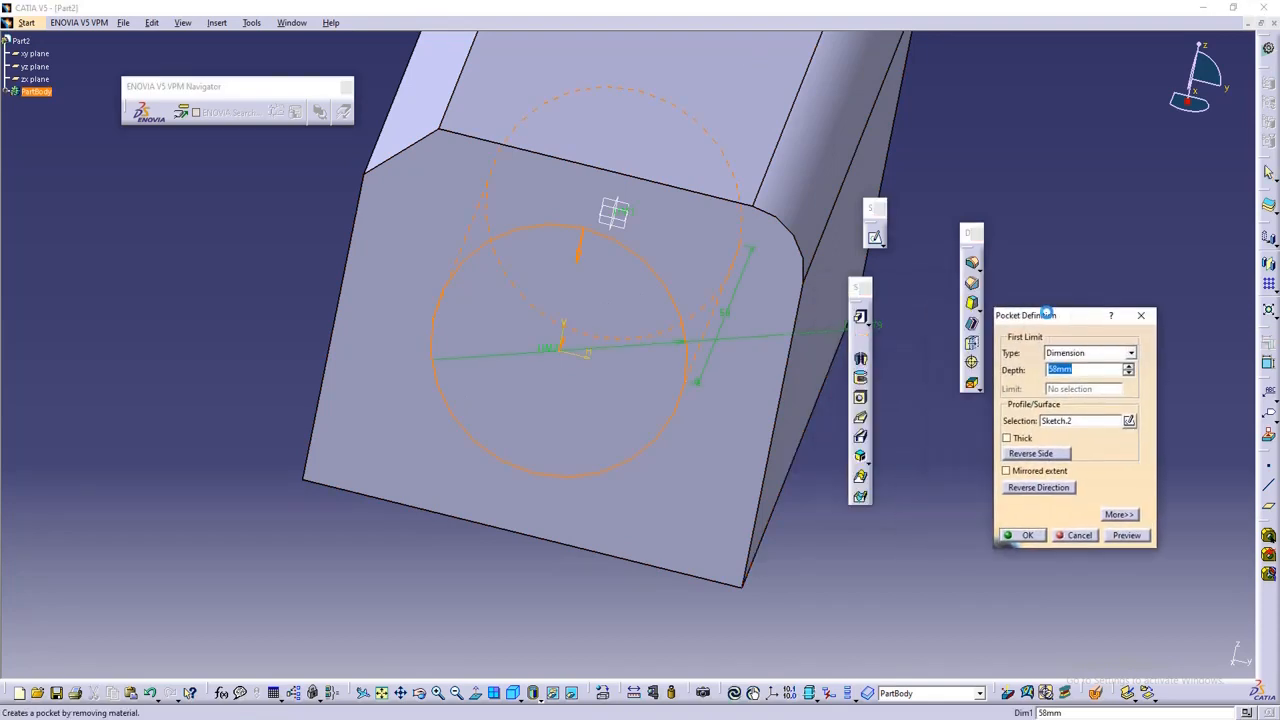
{"action": "left_click", "coordinate": [1078, 535]}
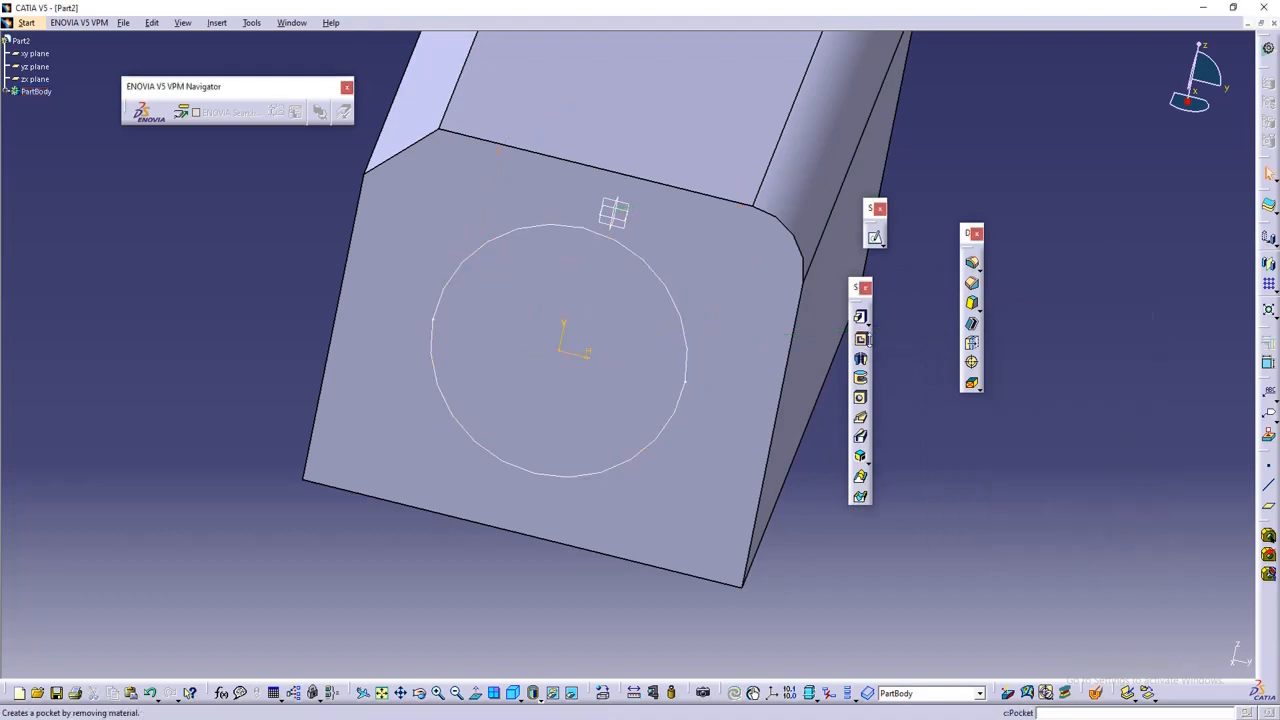
- Start a pocket from the circle sketch, stretch its first limit to 190 mm, pull its second limit out in front, and preview the cut
{"action": "left_click", "coordinate": [860, 339]}
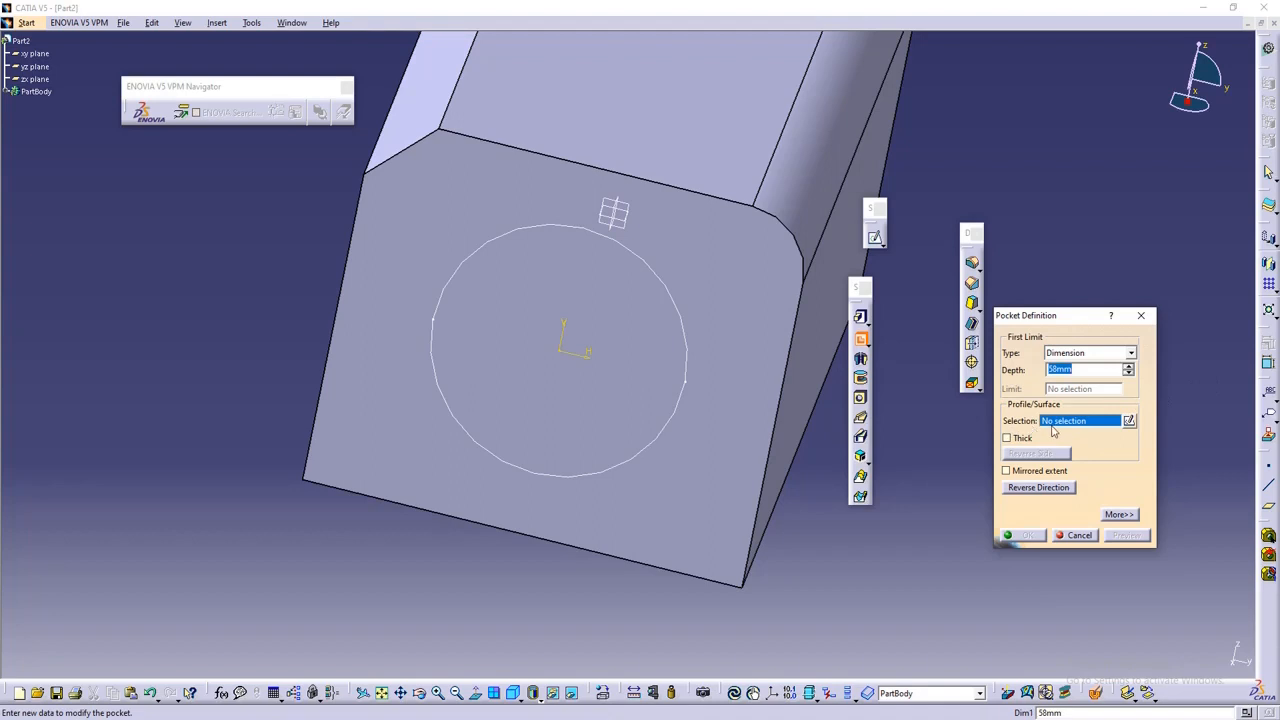
{"action": "left_click", "coordinate": [648, 264]}
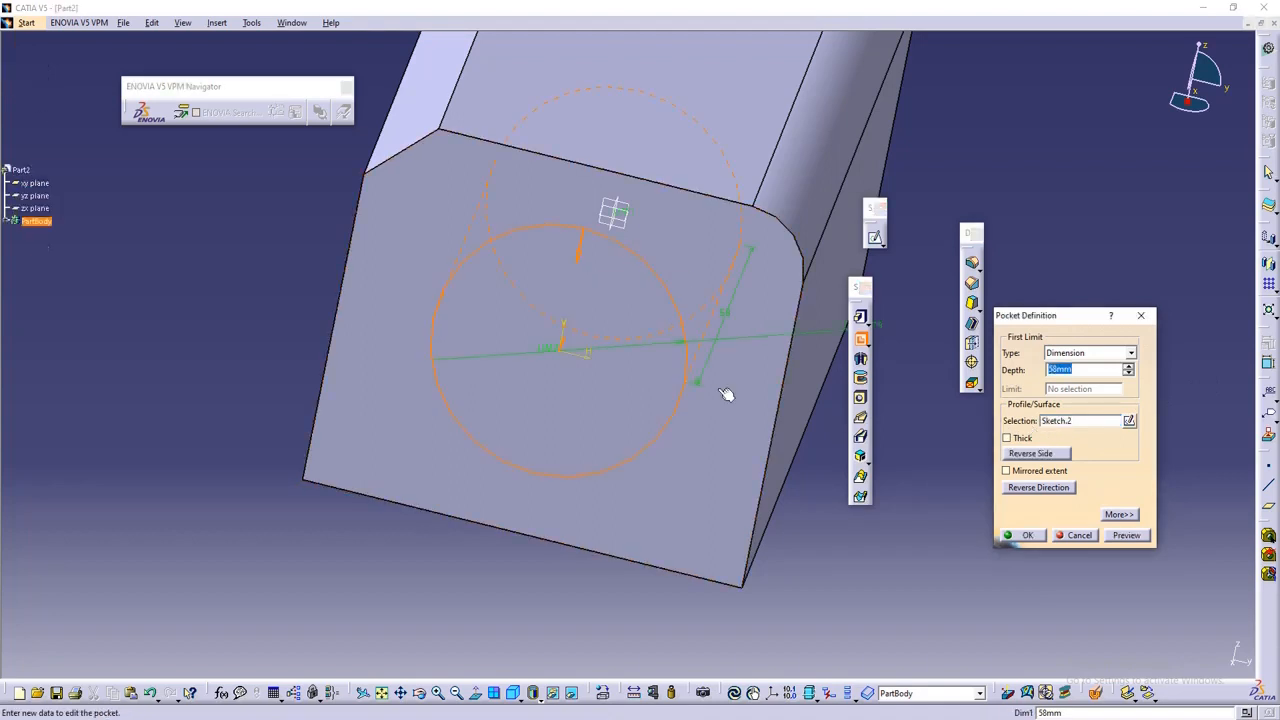
{"action": "mouse_move", "coordinate": [778, 388]}
{"action": "middle_mouse_down"}
{"action": "mouse_move", "coordinate": [789, 477]}
{"action": "mouse_move", "coordinate": [683, 426]}
{"action": "mouse_move", "coordinate": [633, 425]}
{"action": "middle_mouse_up"}
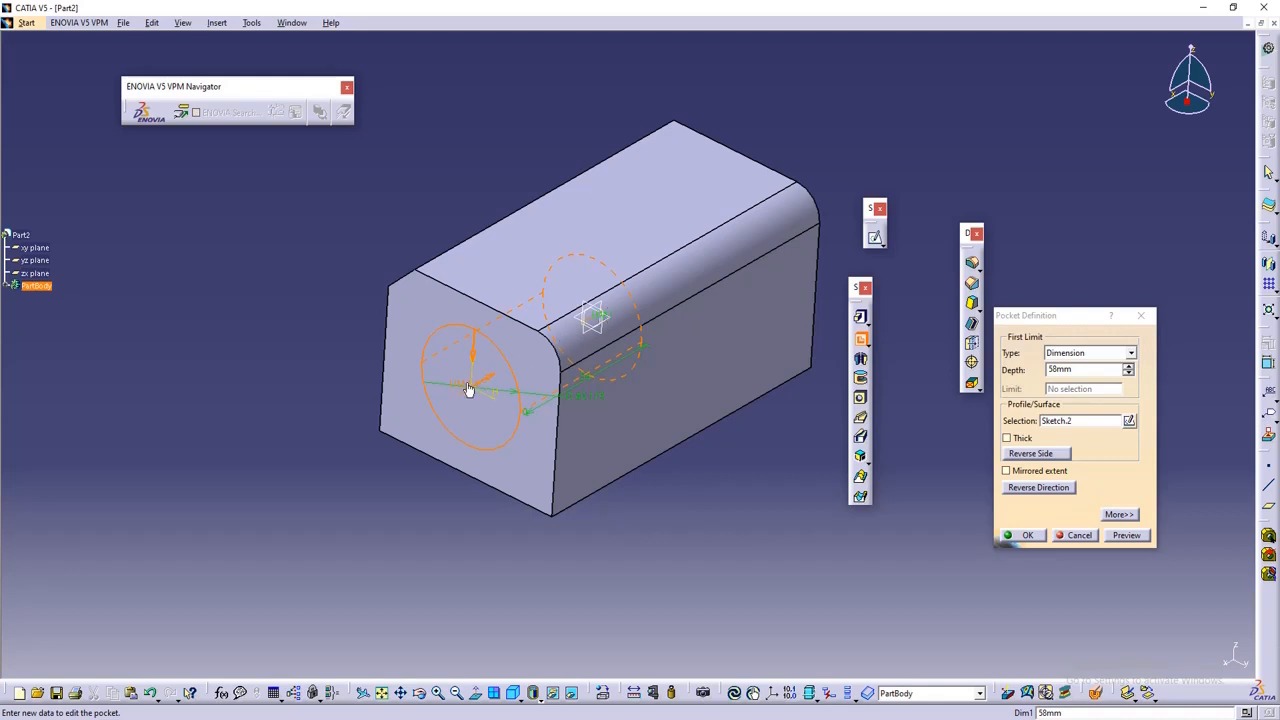
{"action": "left_click_drag", "start_coordinate": [469, 389], "coordinate": [412, 406]}
{"action": "left_click_drag", "start_coordinate": [596, 322], "coordinate": [874, 160]}
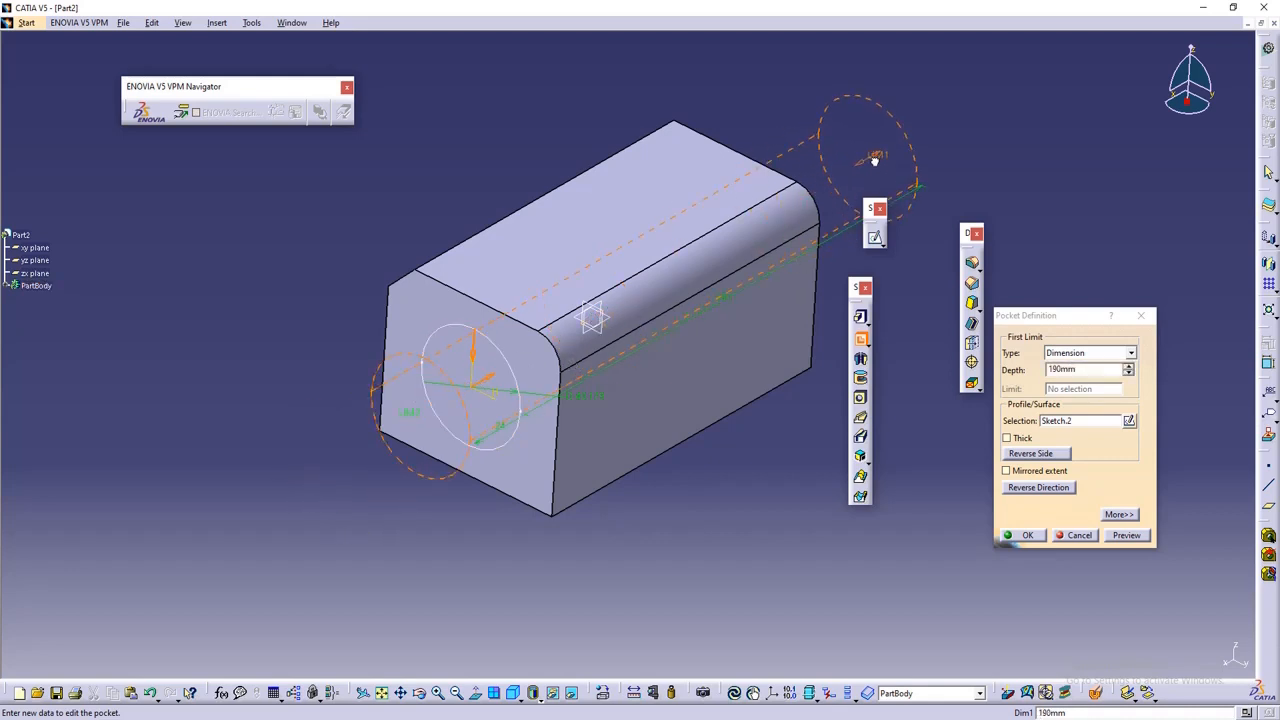
{"action": "left_click", "coordinate": [1126, 535]}
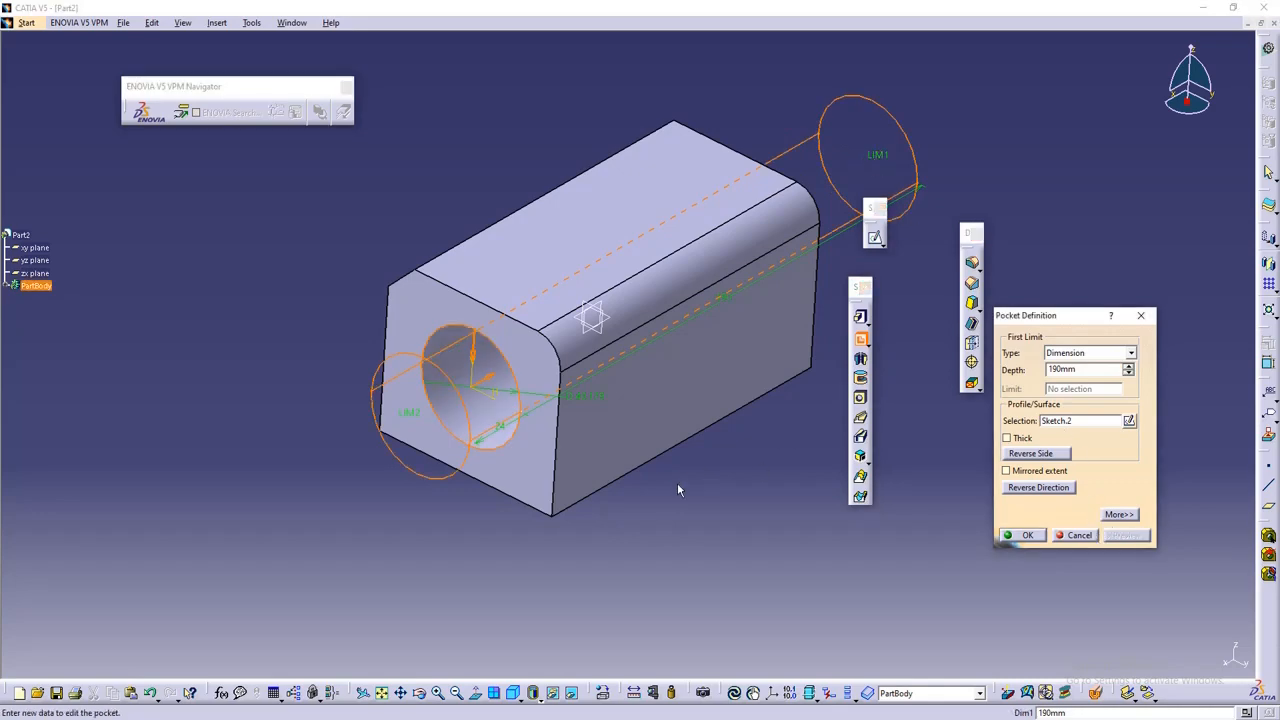
{"action": "middle_click_drag", "start_coordinate": [678, 490], "coordinate": [640, 566]}
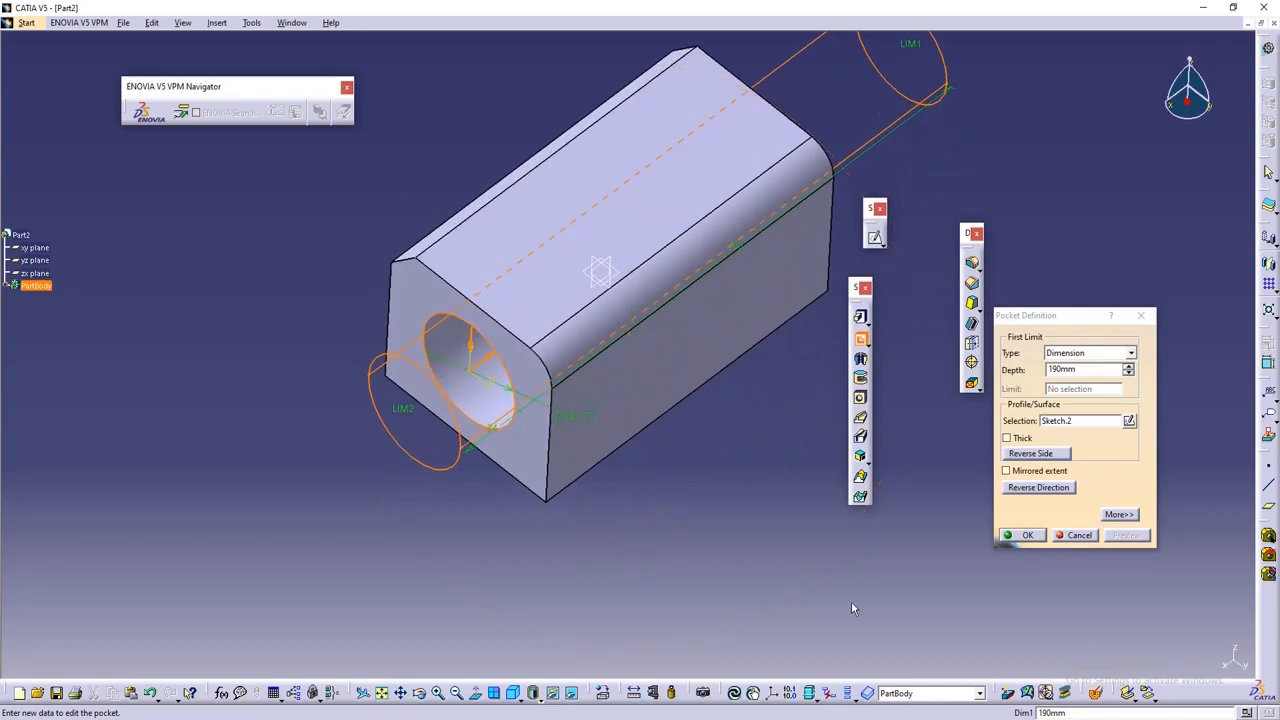
- Confirm the circular pocket through the block and inspect the hollowed part from several sides
{"action": "left_click", "coordinate": [1030, 536]}
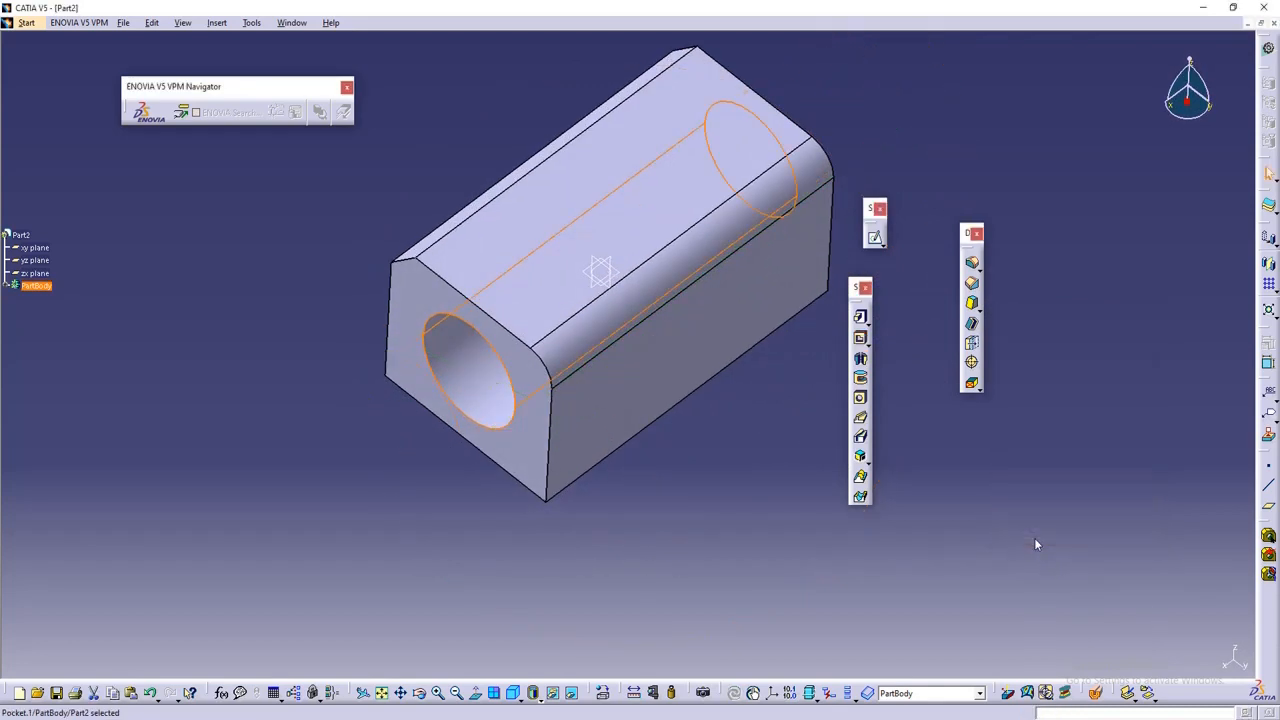
{"action": "left_click", "coordinate": [753, 528]}
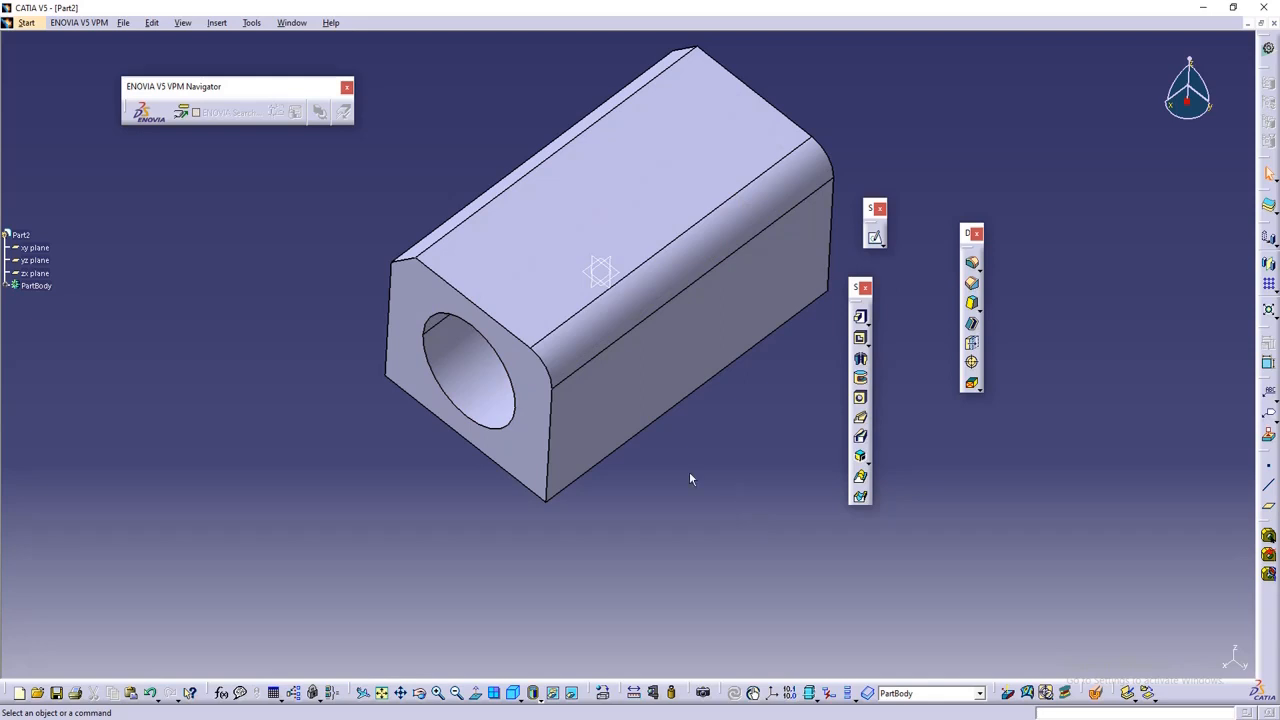
{"action": "middle_click_drag", "start_coordinate": [689, 471], "coordinate": [940, 323]}
{"action": "middle_click_drag", "start_coordinate": [657, 289], "coordinate": [378, 418]}
{"action": "middle_click_drag", "start_coordinate": [459, 408], "coordinate": [500, 406]}
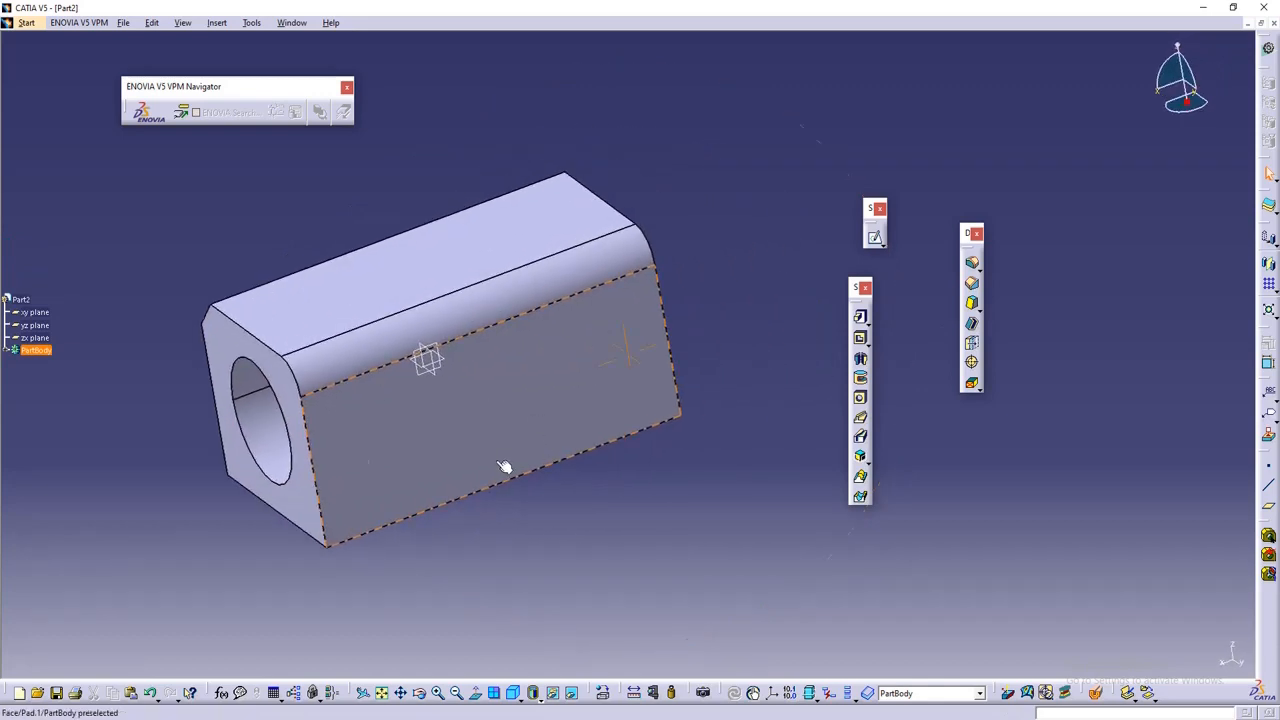
{"action": "middle_click_drag", "start_coordinate": [506, 466], "coordinate": [515, 425]}
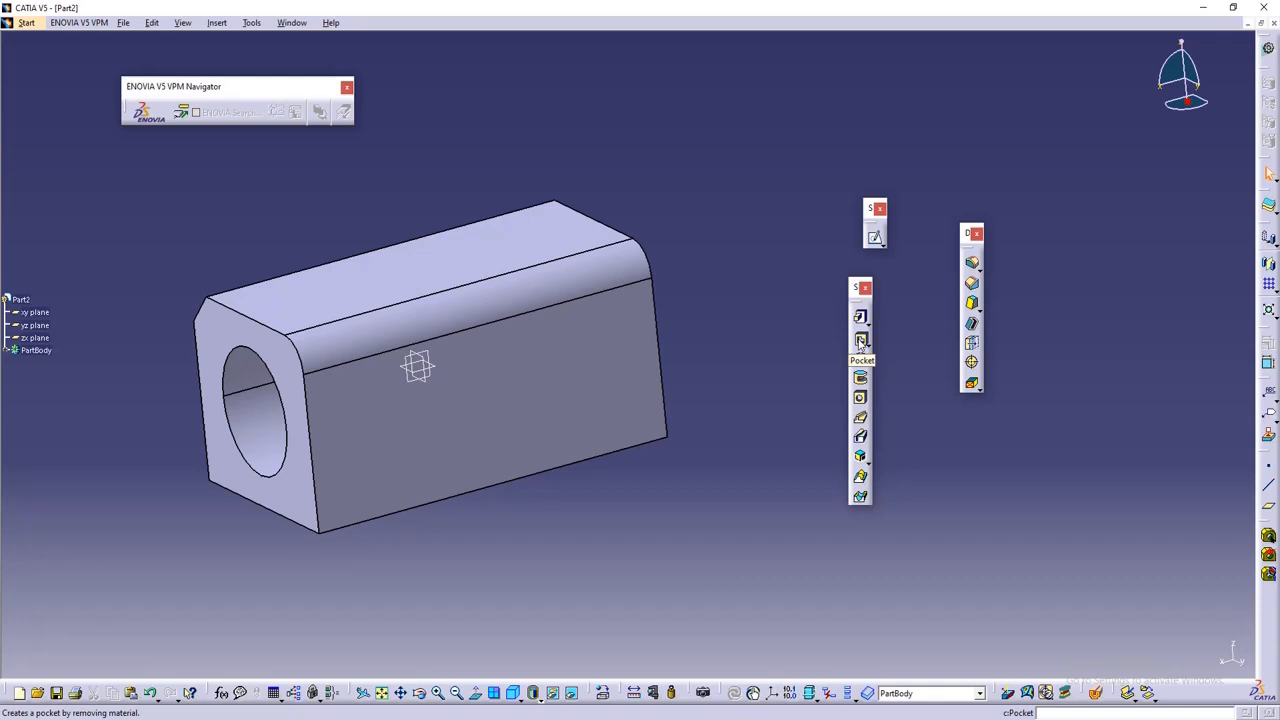
{"action": "middle_click_drag", "start_coordinate": [531, 383], "coordinate": [547, 384]}
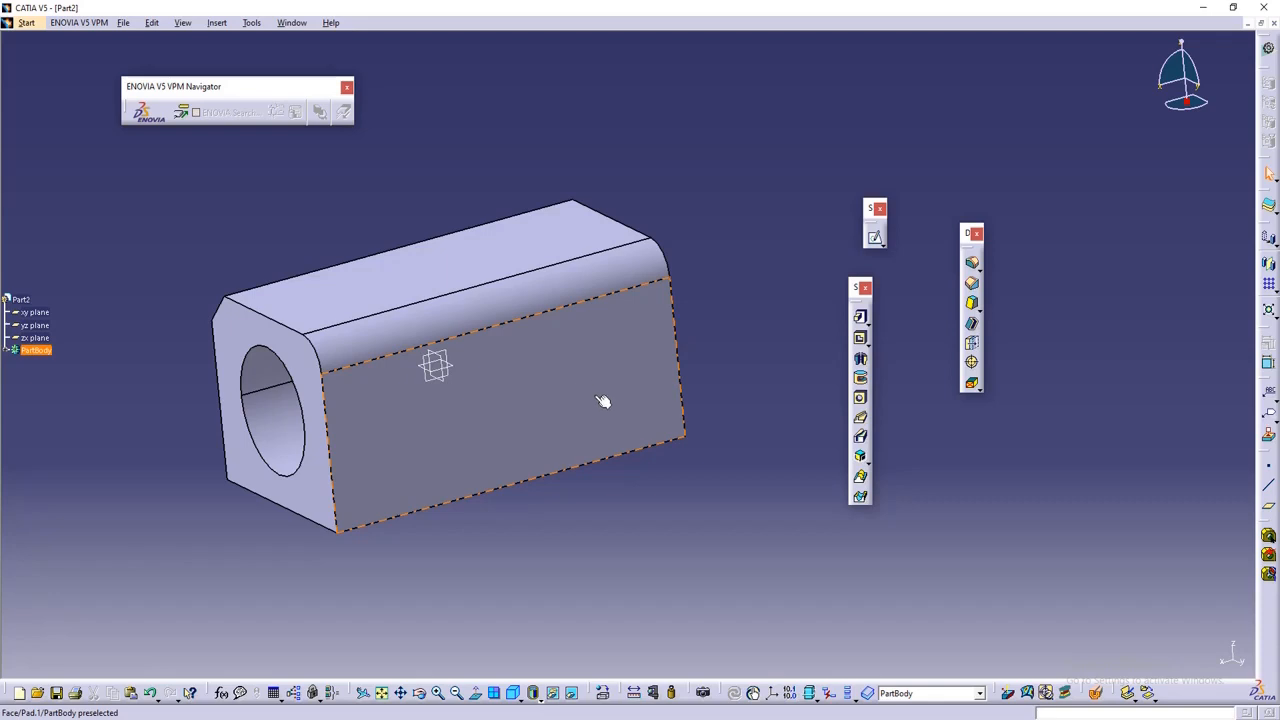
{"action": "middle_click_drag", "start_coordinate": [737, 370], "coordinate": [763, 347]}
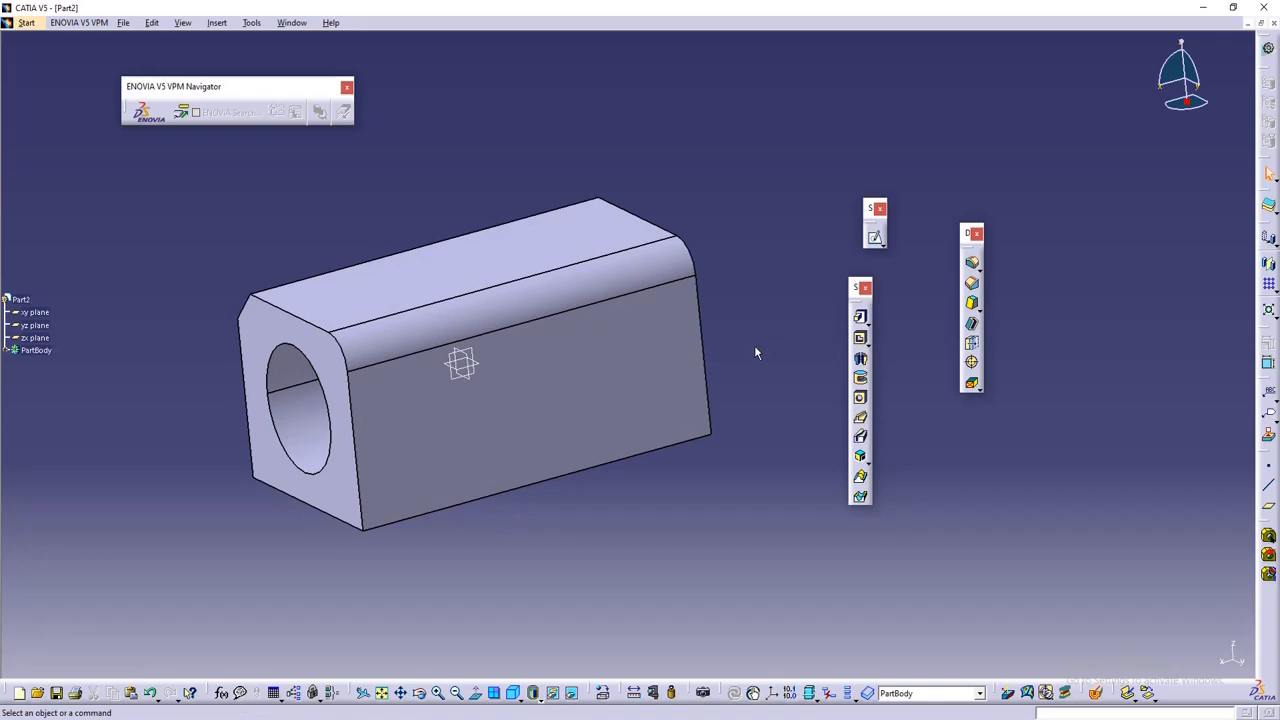
- Undo the pocket and all earlier features and sketches until the part is empty
{"action": "key", "text": "ctrl+z"}
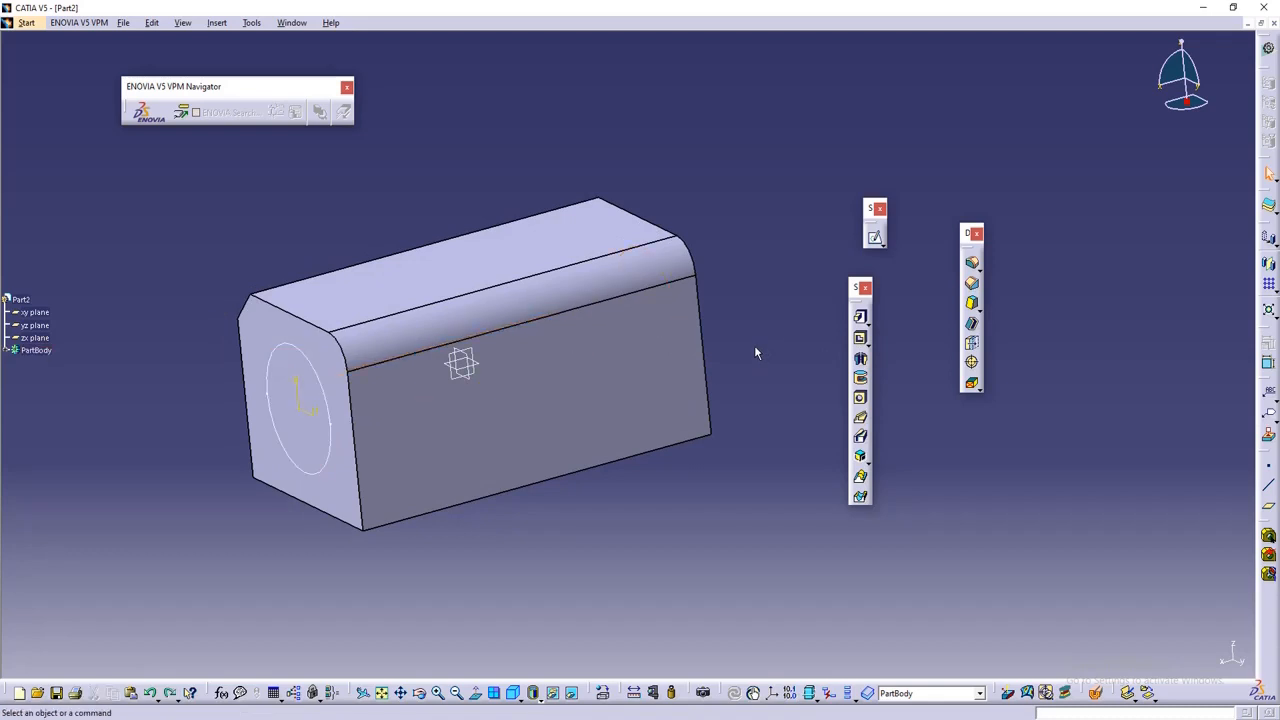
{"action": "key", "text": "ctrl+z"}
{"action": "key", "text": "ctrl+z"}
{"action": "key", "text": "ctrl+z"}
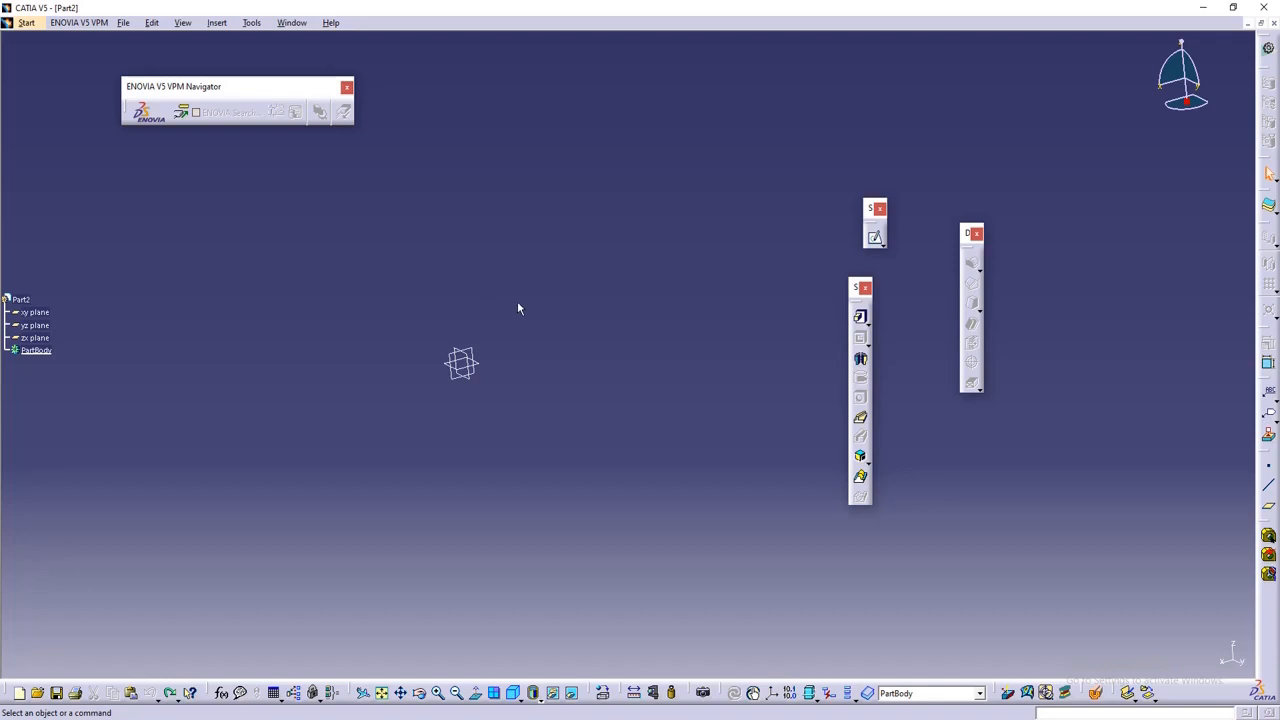
- Open a new sketch on the zx plane
{"action": "middle_click_drag", "start_coordinate": [519, 305], "coordinate": [553, 311]}
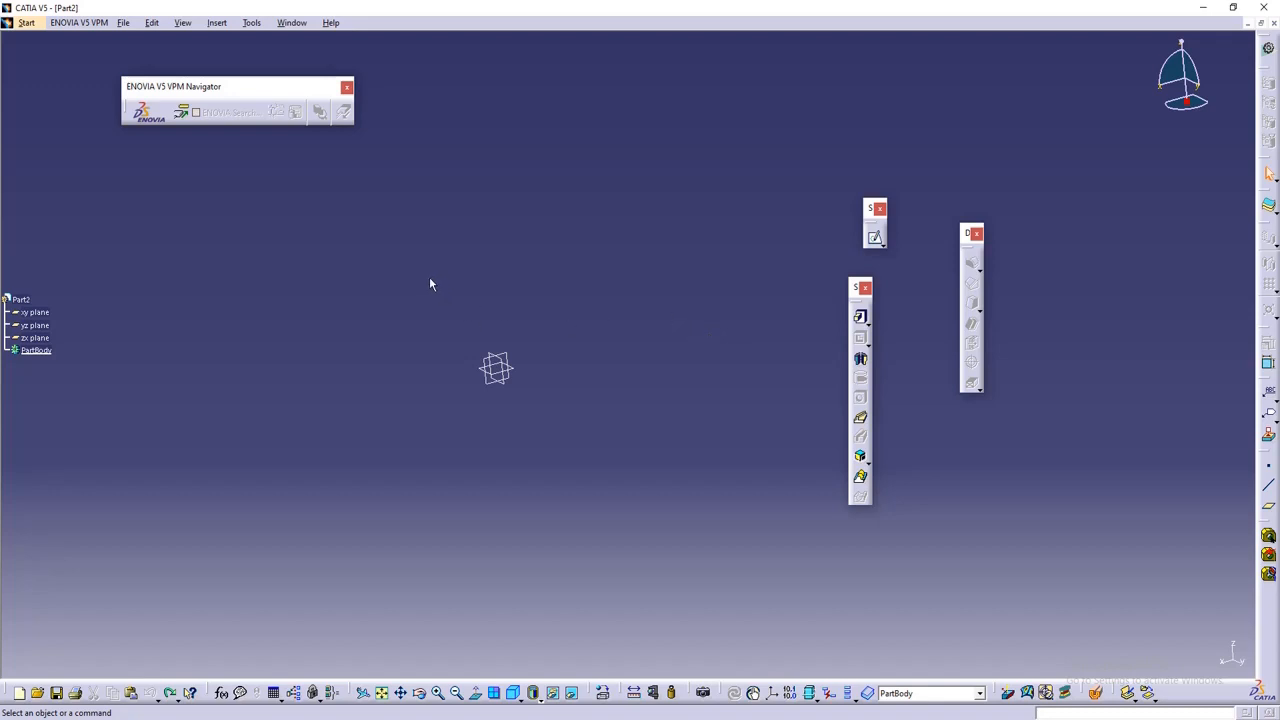
{"action": "middle_click_drag", "start_coordinate": [499, 287], "coordinate": [514, 286]}
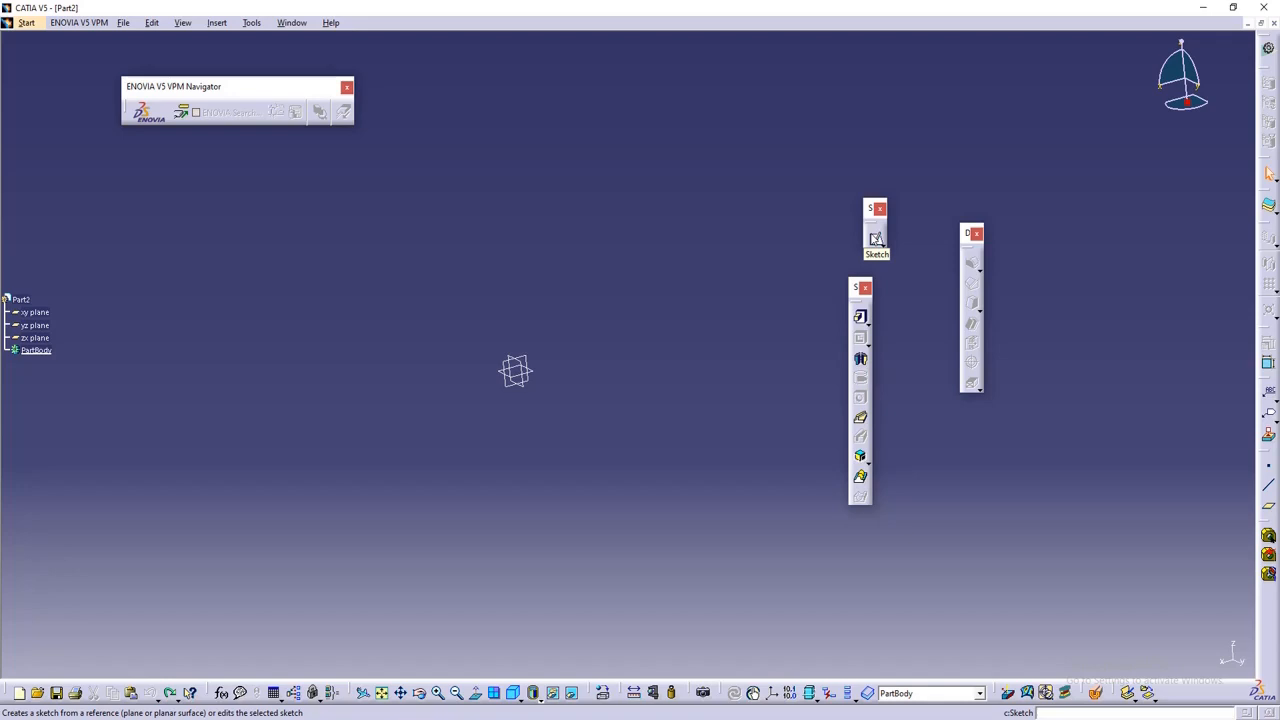
{"action": "left_click", "coordinate": [875, 238]}
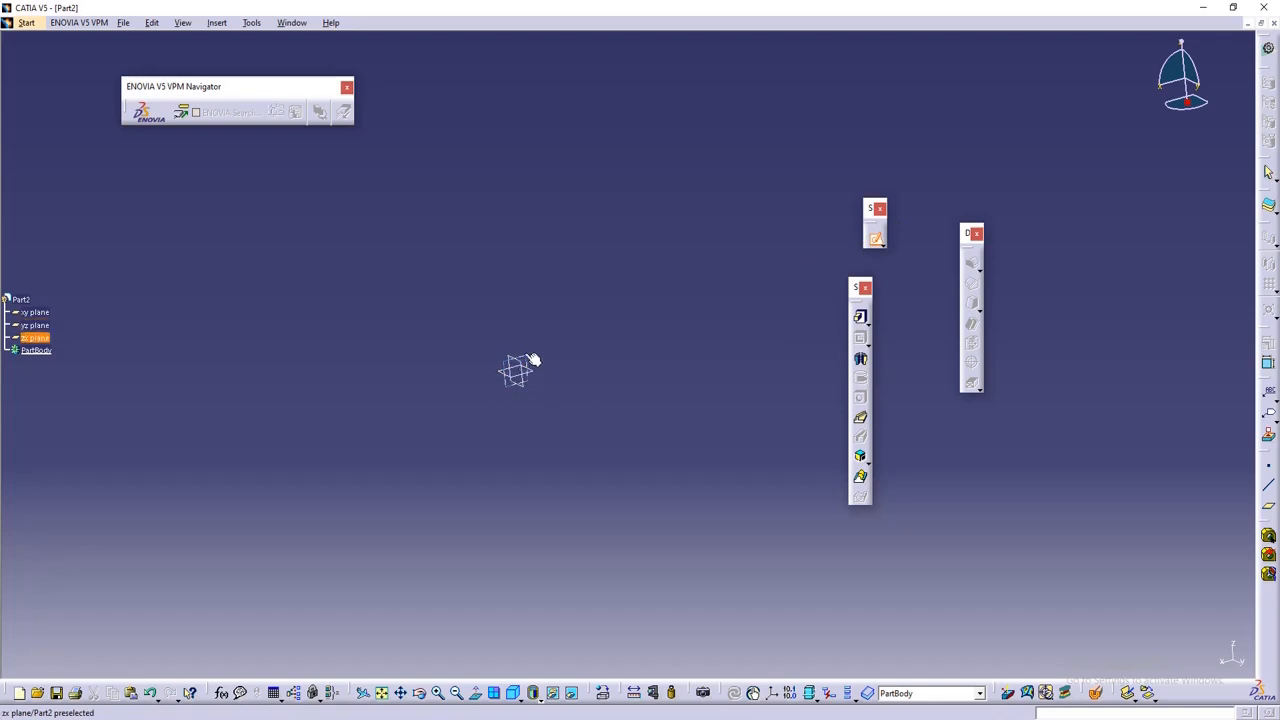
{"action": "left_click", "coordinate": [530, 370]}
{"action": "mouse_move", "coordinate": [554, 273]}
{"action": "middle_mouse_down"}
{"action": "mouse_move", "coordinate": [650, 294]}
{"action": "mouse_move", "coordinate": [654, 214]}
{"action": "mouse_move", "coordinate": [674, 280]}
{"action": "mouse_move", "coordinate": [700, 266]}
{"action": "middle_mouse_up"}
- Sketch a centred rectangle about 43 mm wide and 79 mm high around the origin
{"action": "left_click", "coordinate": [1020, 181]}
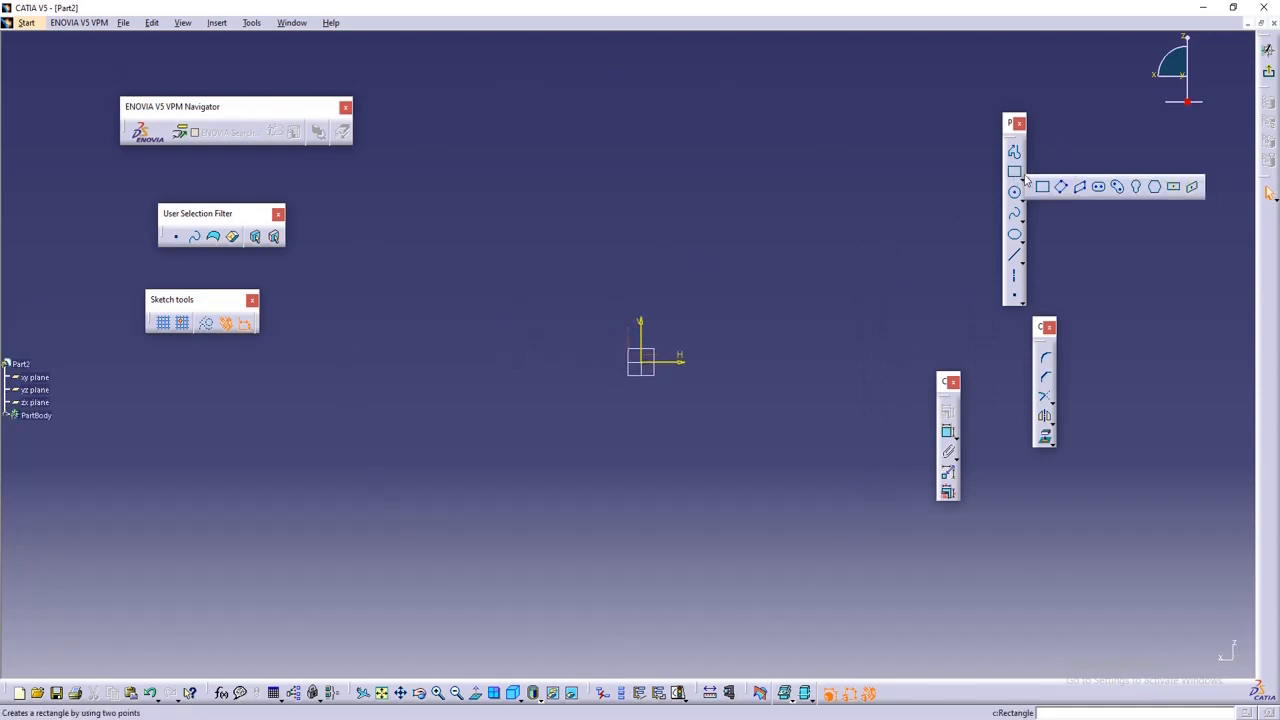
{"action": "left_click", "coordinate": [1174, 195]}
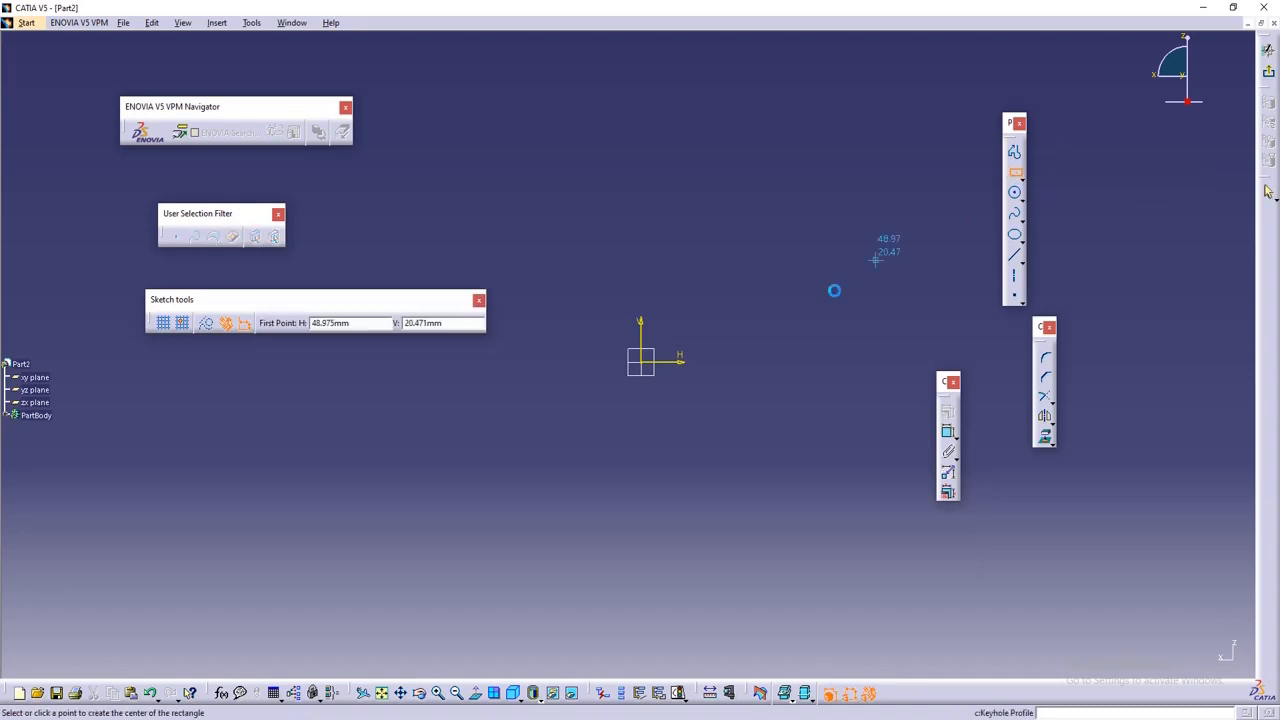
{"action": "left_click", "coordinate": [645, 365]}
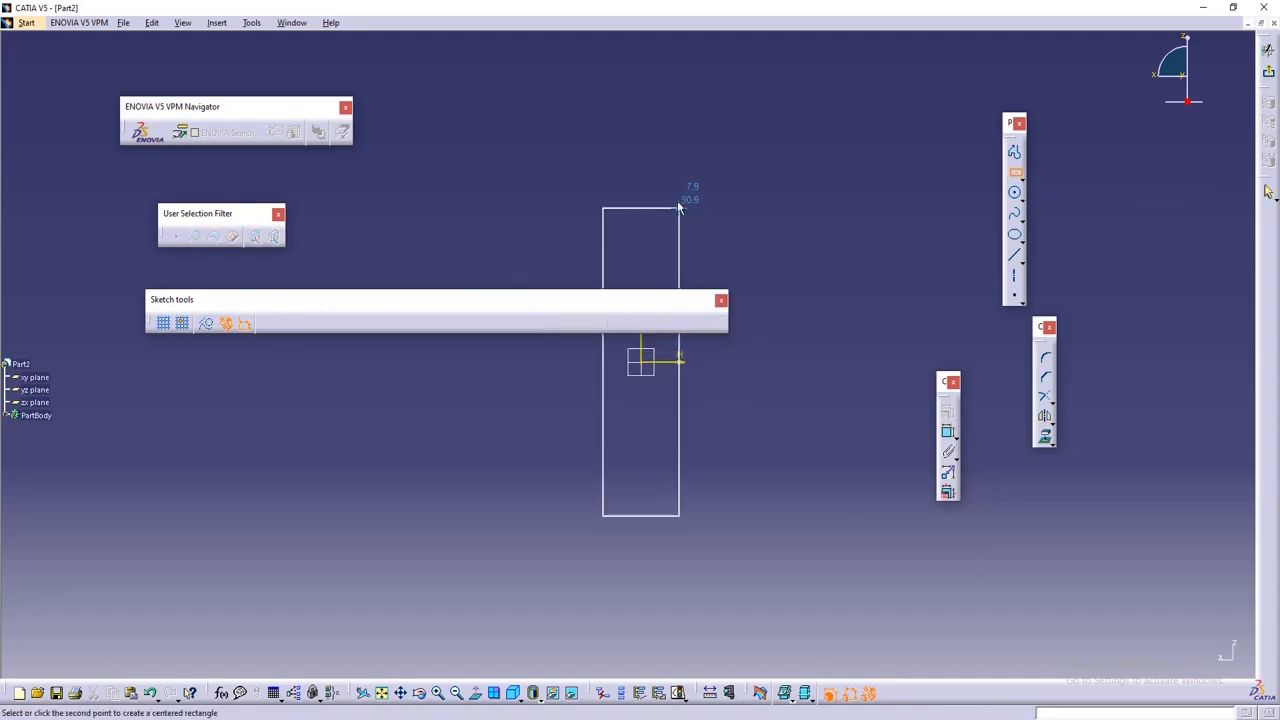
{"action": "left_click", "coordinate": [744, 170]}
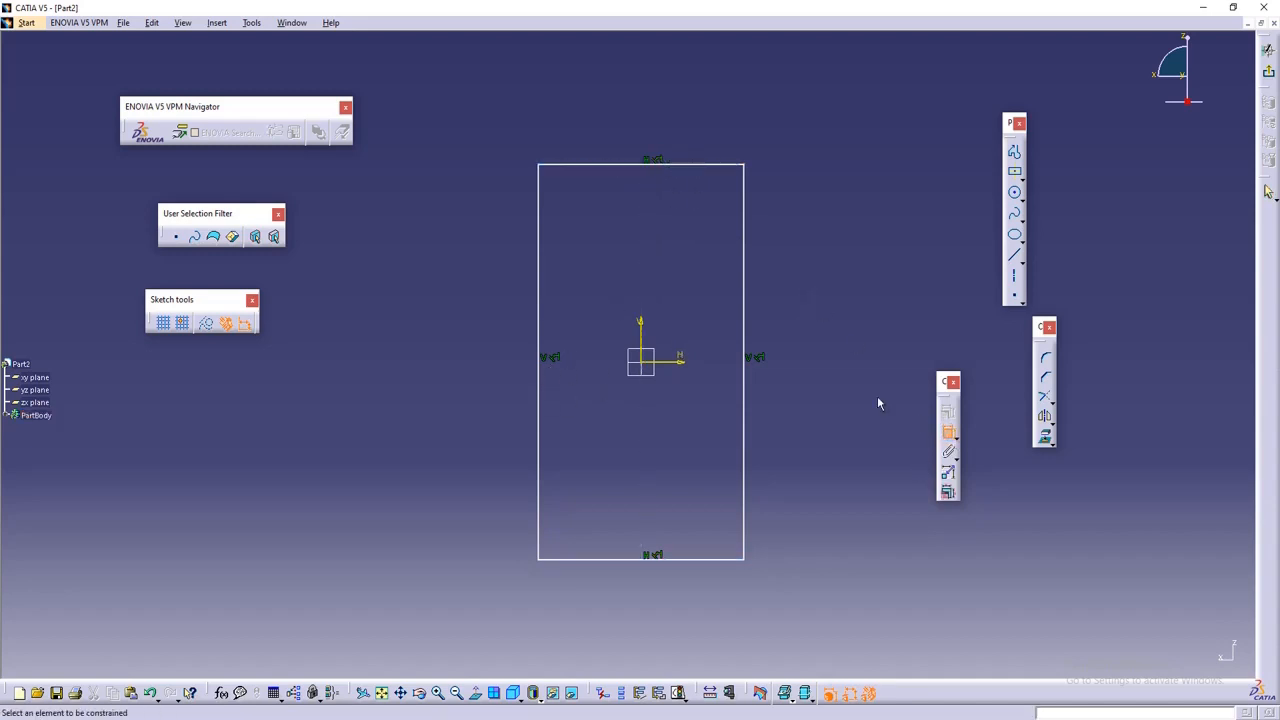
- Dimension the rectangle's upper edge and set its width to 60 mm
{"action": "left_click", "coordinate": [612, 168]}
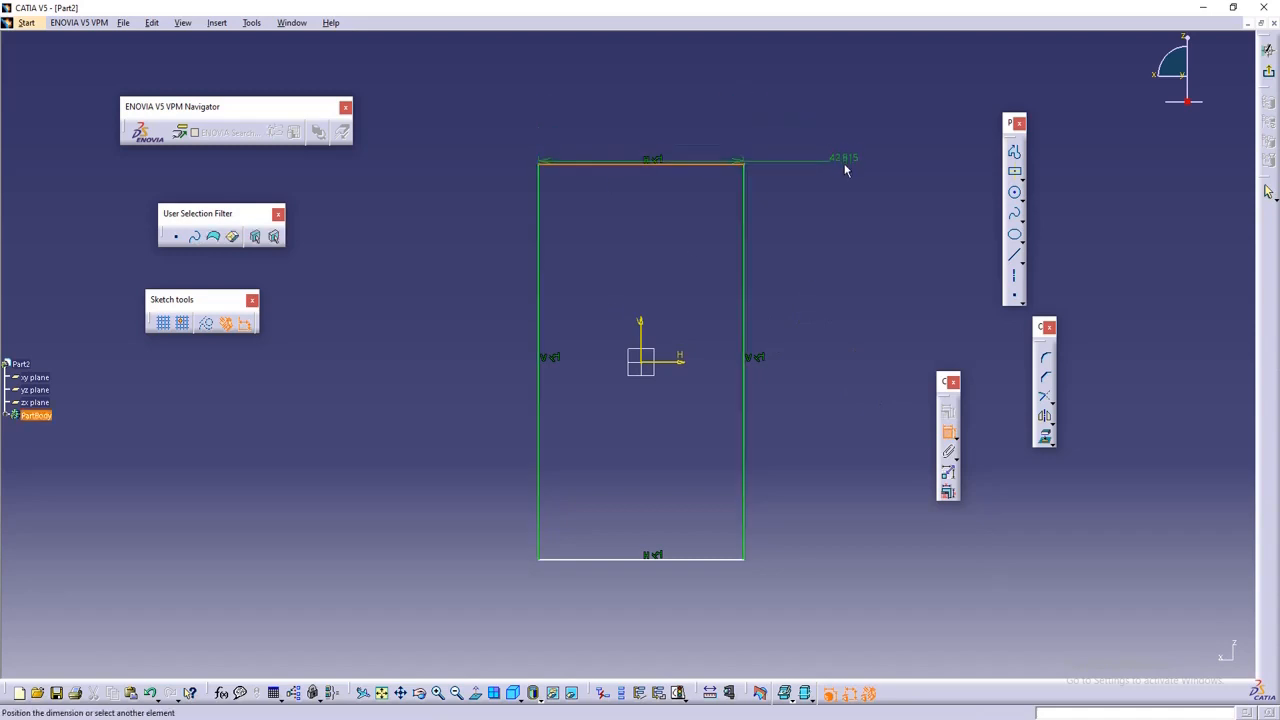
{"action": "left_click", "coordinate": [845, 148]}
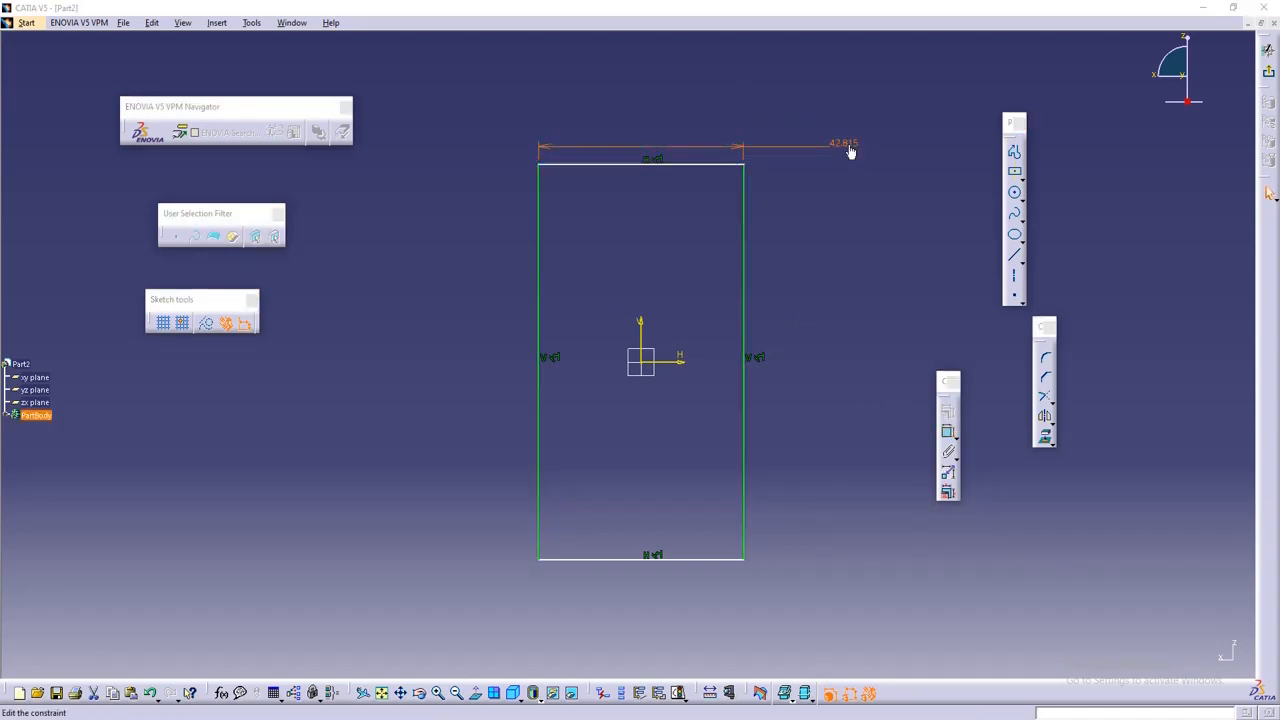
{"action": "double_click", "coordinate": [846, 144]}
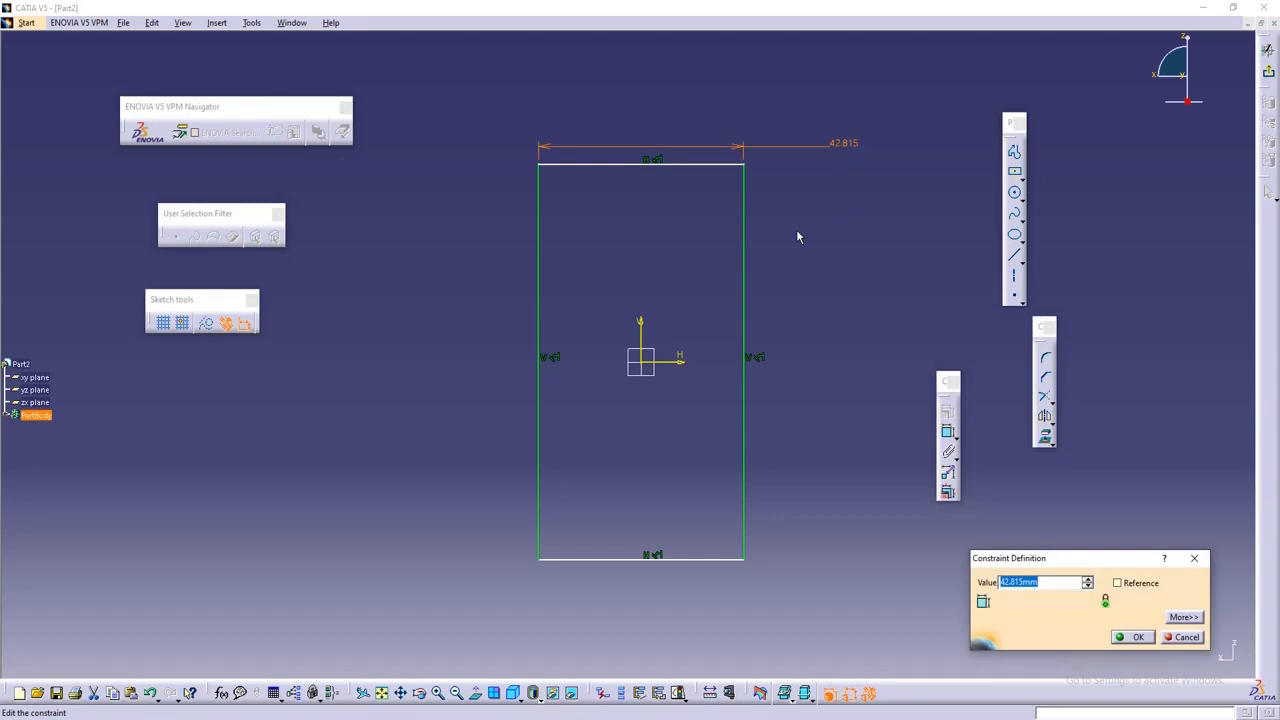
{"action": "type", "text": "60"}
{"action": "left_click", "coordinate": [1134, 637]}
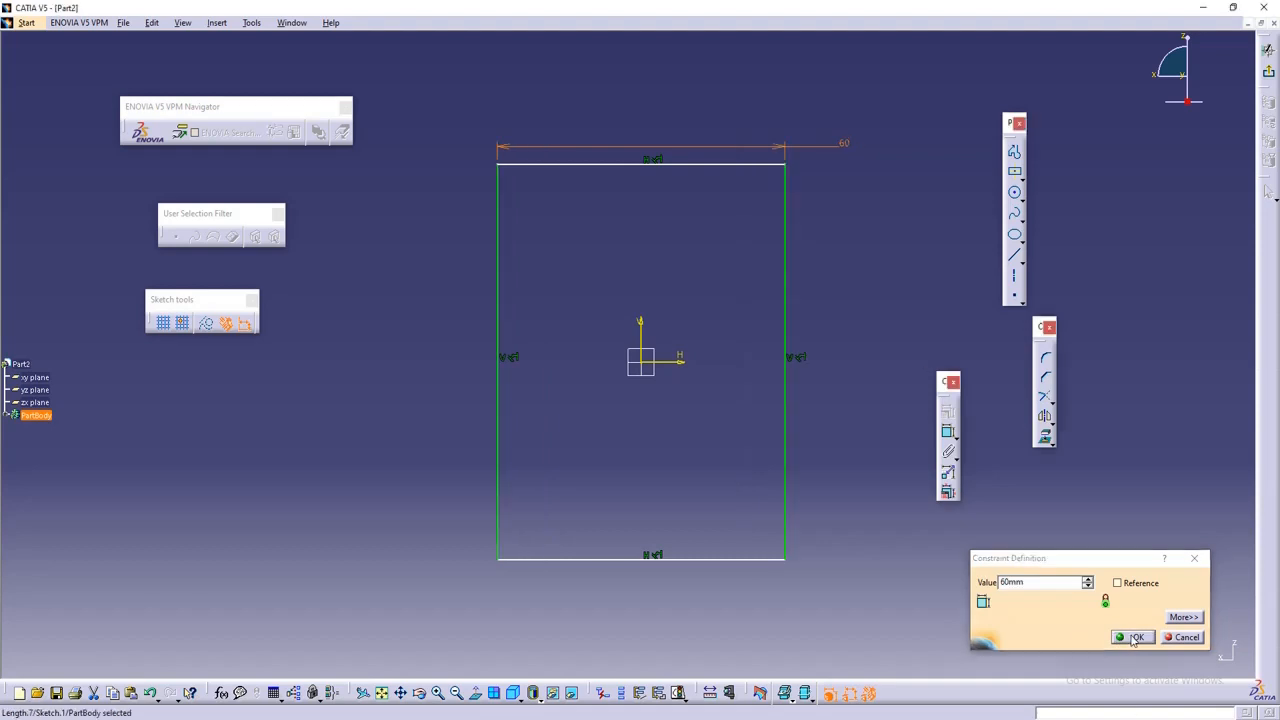
{"action": "left_click", "coordinate": [948, 298]}
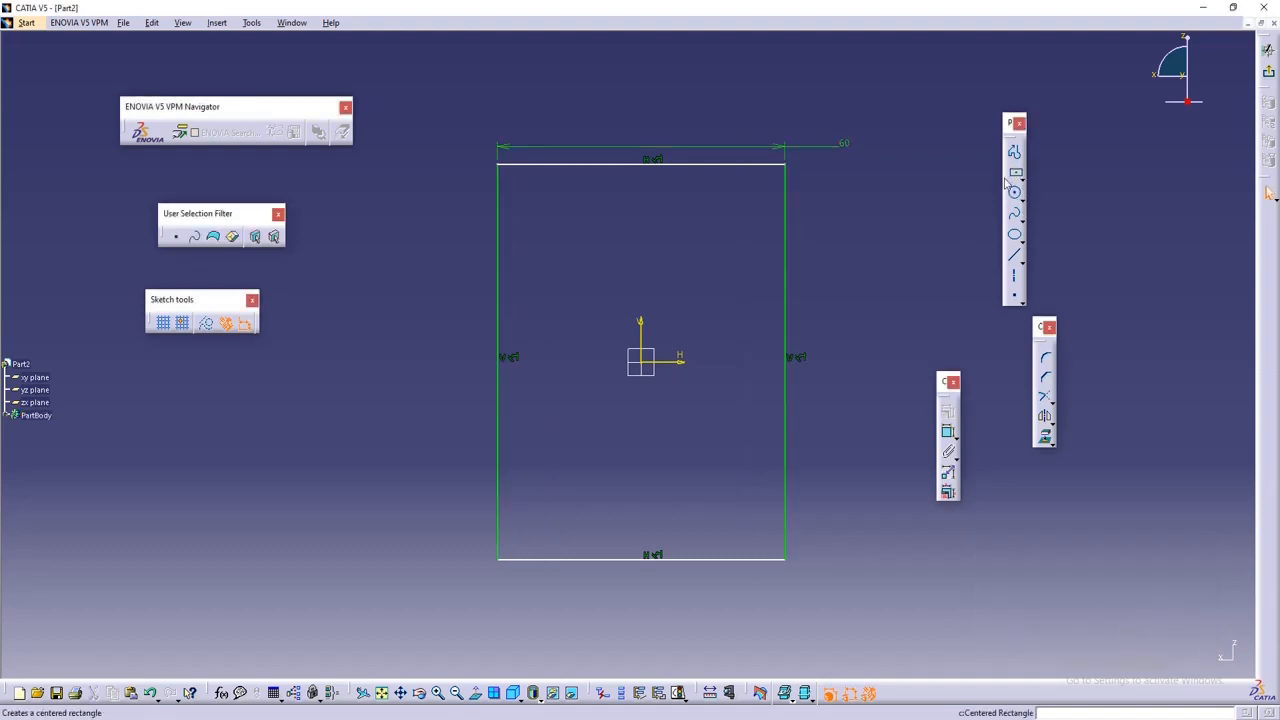
- Dimension the rectangle's vertical side and set its height to 90 mm
{"action": "left_click", "coordinate": [949, 434]}
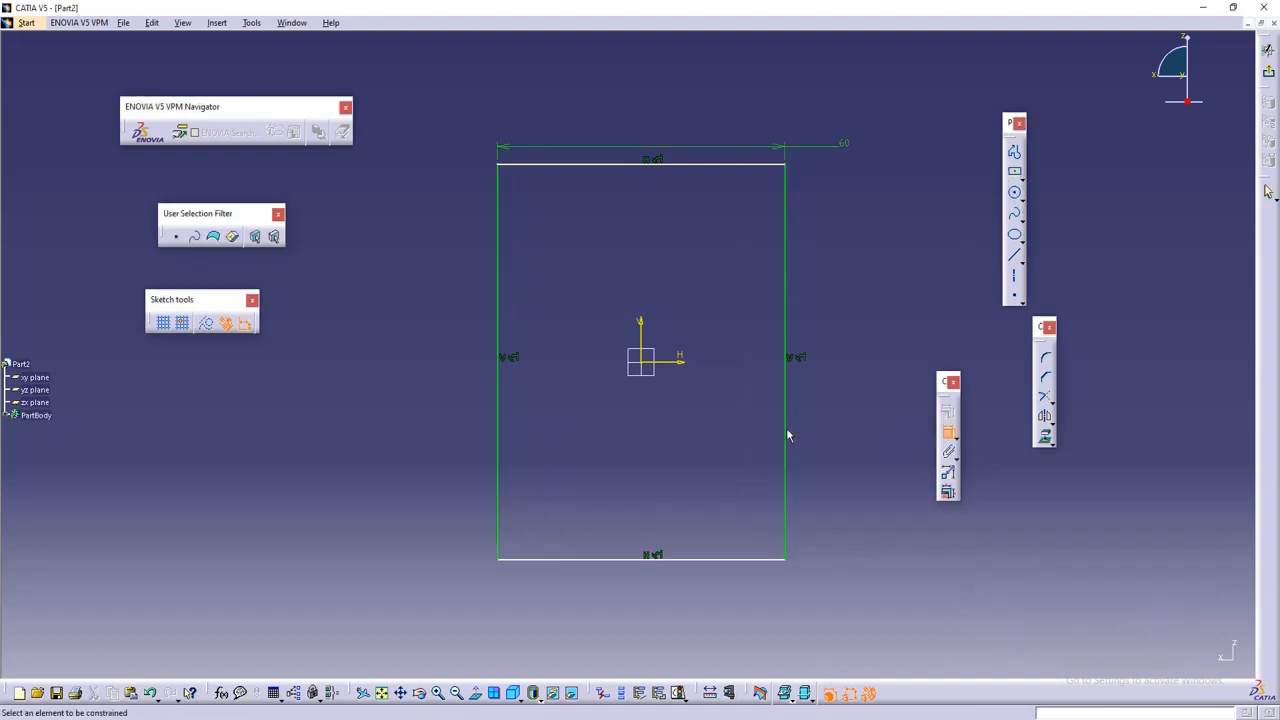
{"action": "left_click", "coordinate": [787, 434]}
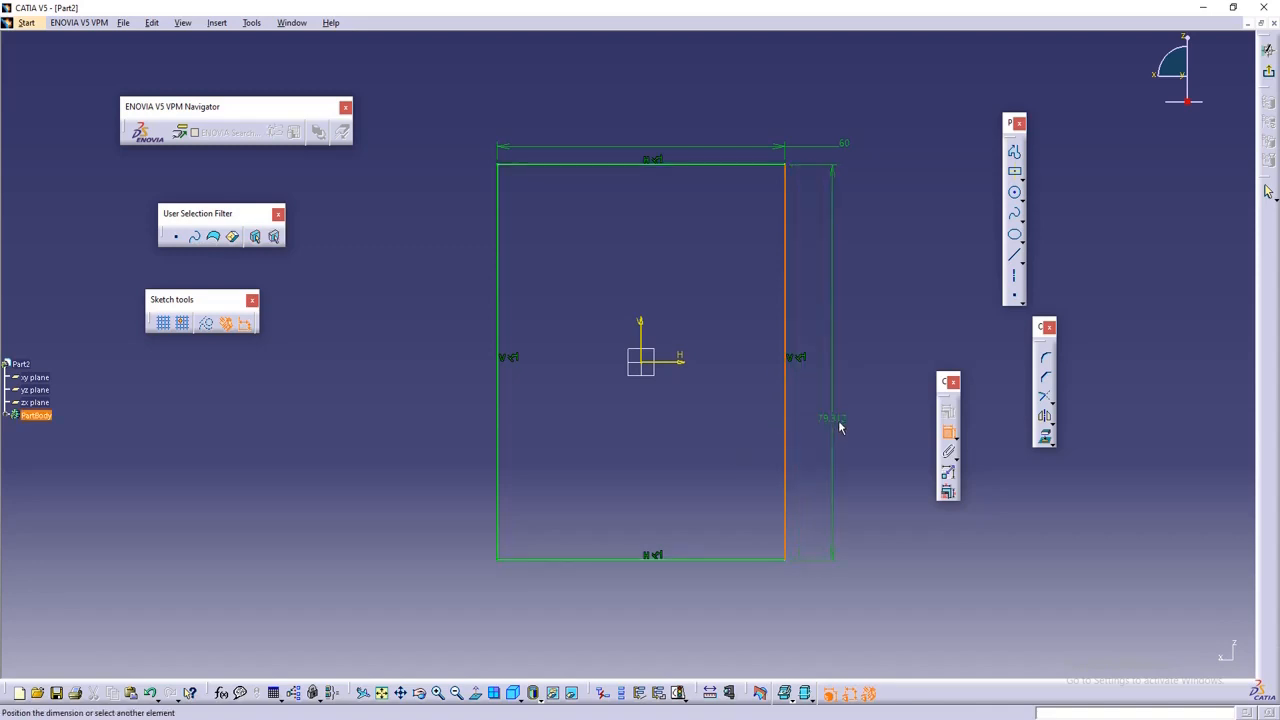
{"action": "left_click", "coordinate": [877, 420]}
{"action": "double_click", "coordinate": [876, 420]}
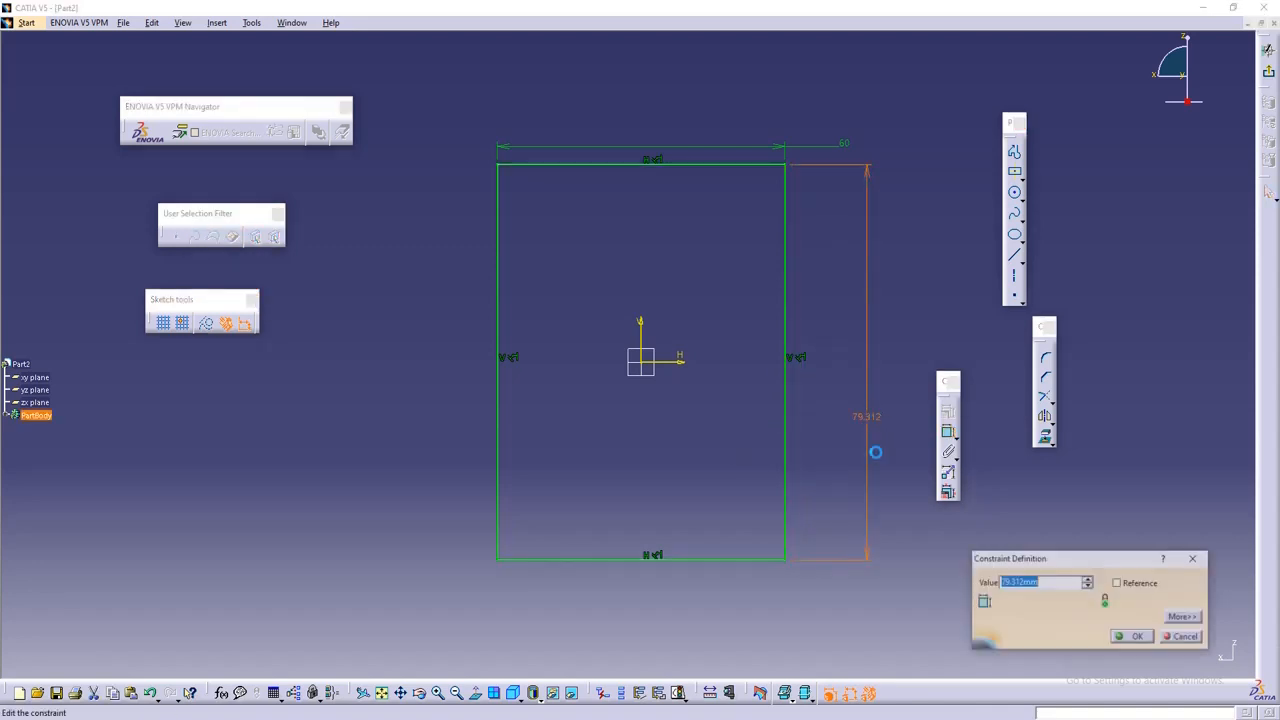
{"action": "type", "text": "90"}
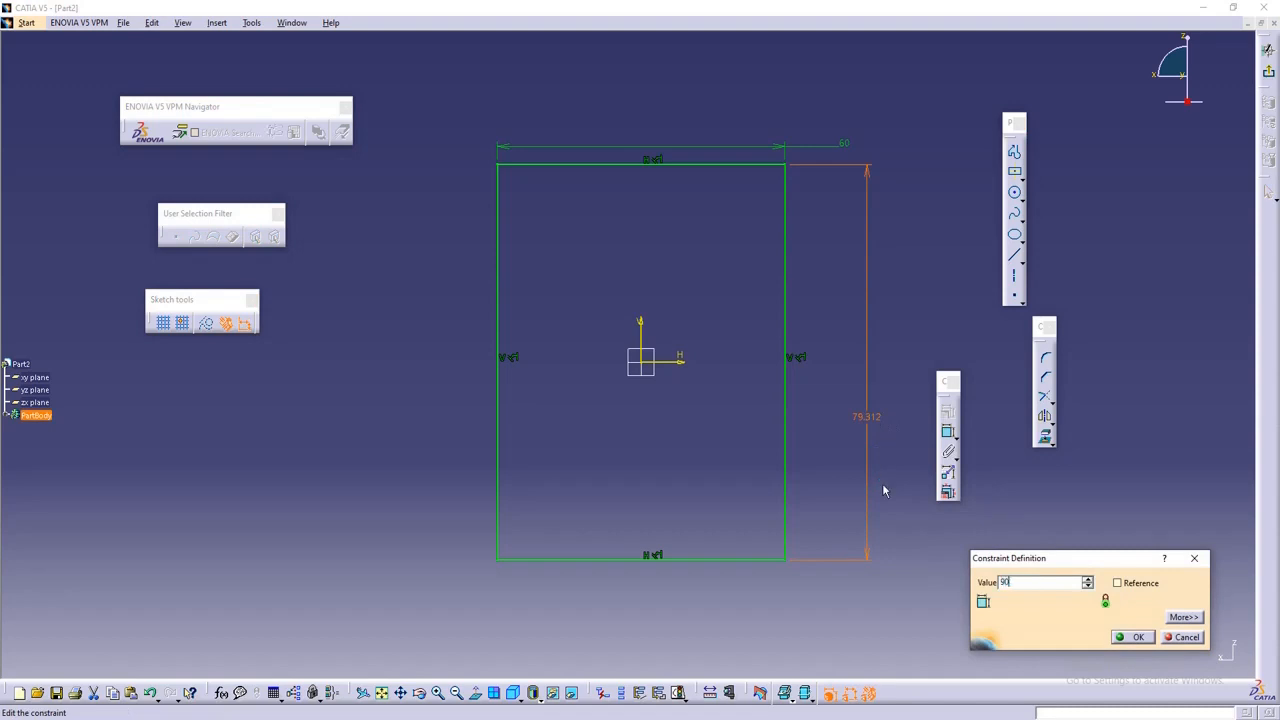
{"action": "left_click", "coordinate": [1132, 637]}
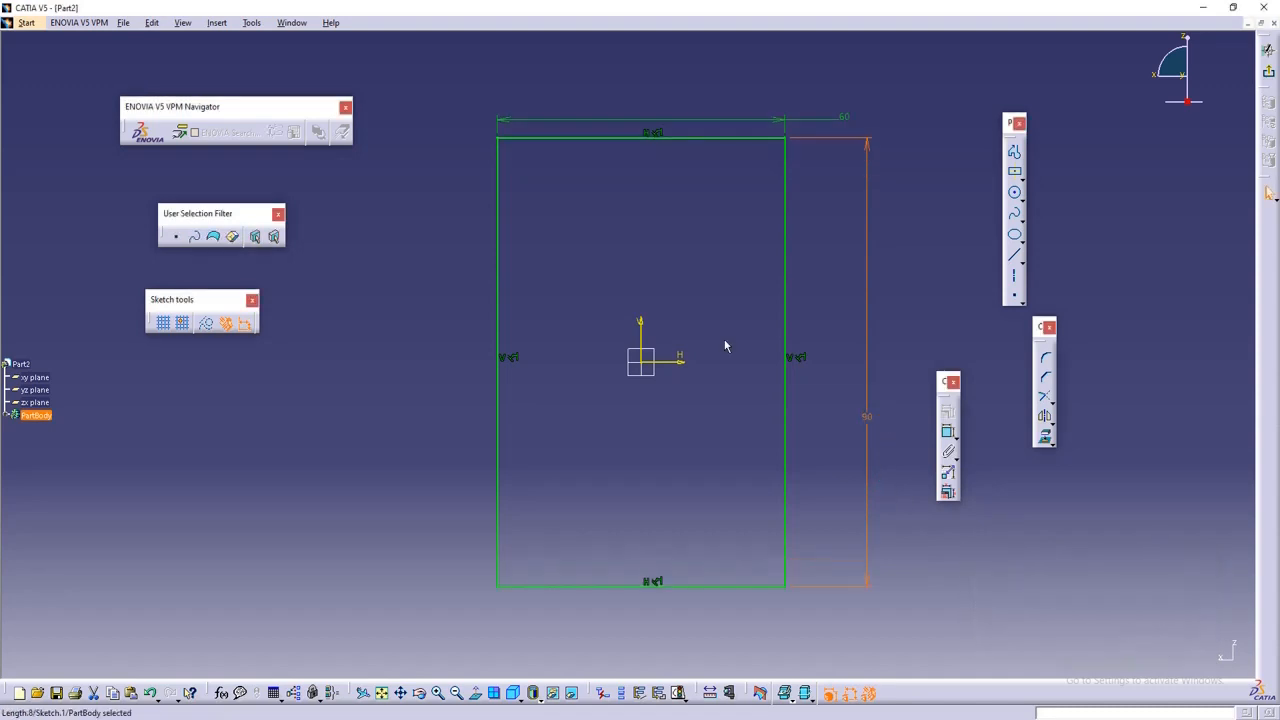
- Change the rectangle's height to 100 mm and exit the sketch
{"action": "double_click", "coordinate": [867, 416]}
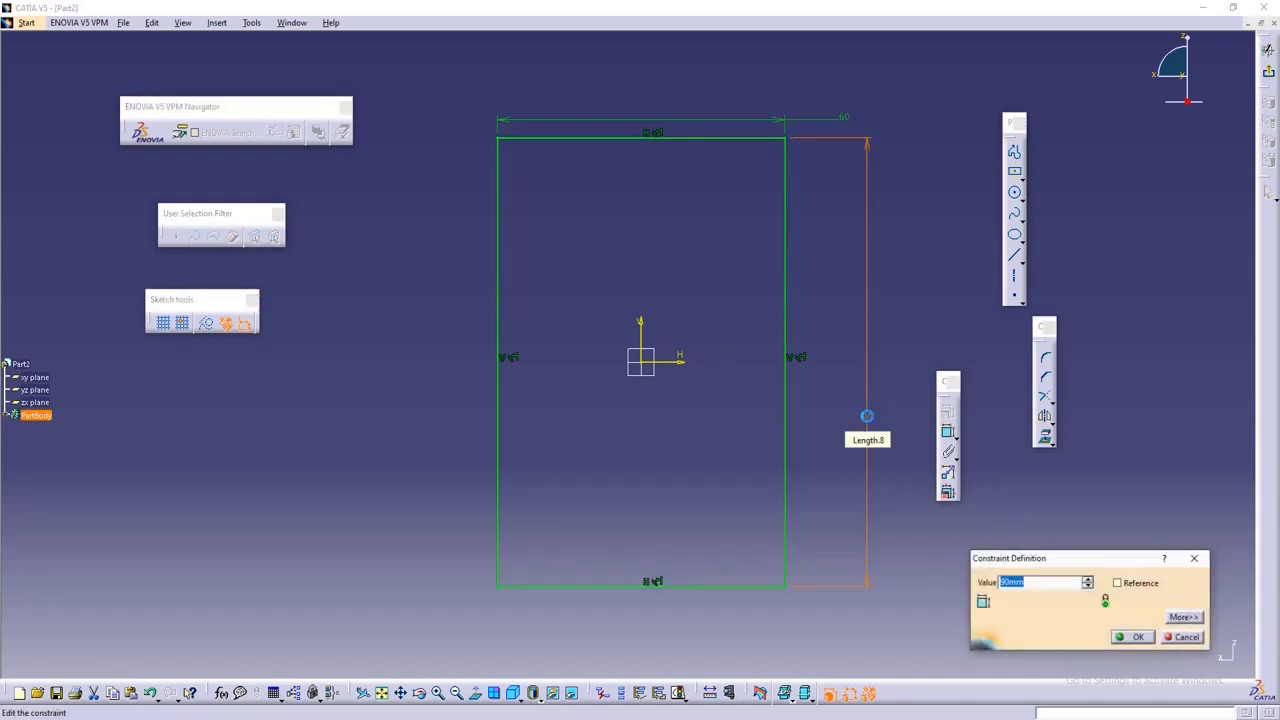
{"action": "type", "text": "100"}
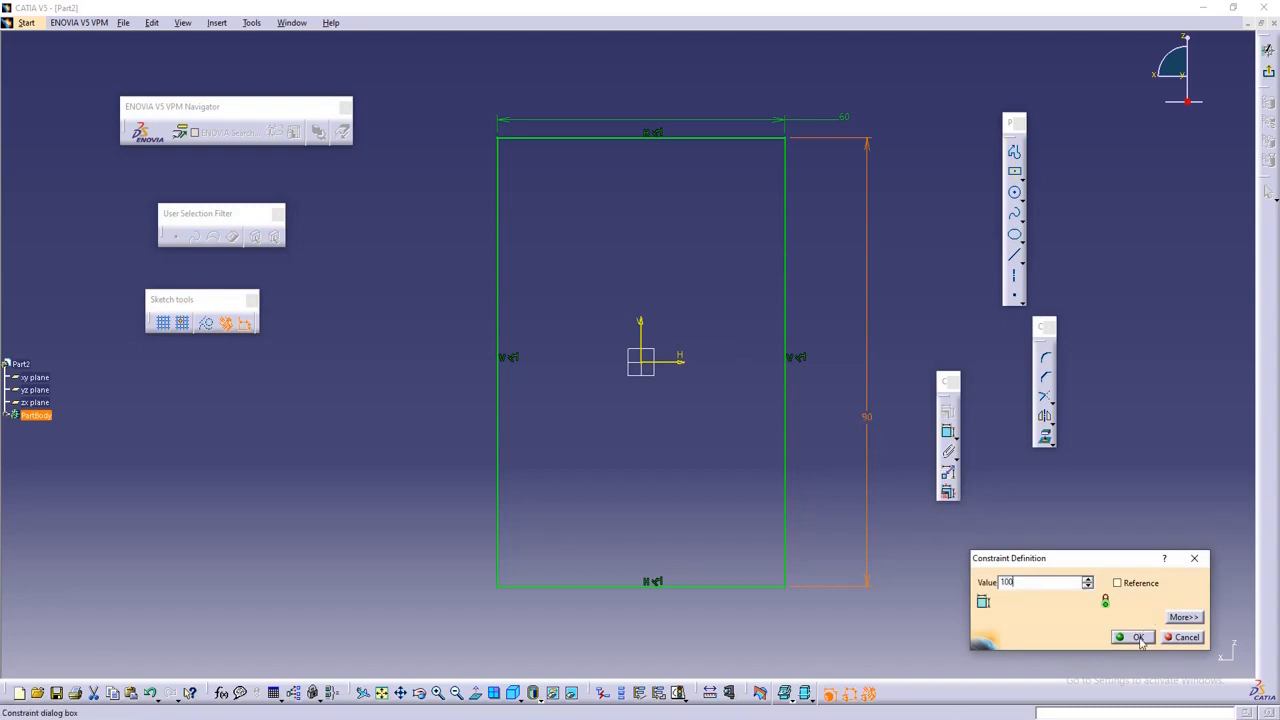
{"action": "left_click", "coordinate": [1138, 637]}
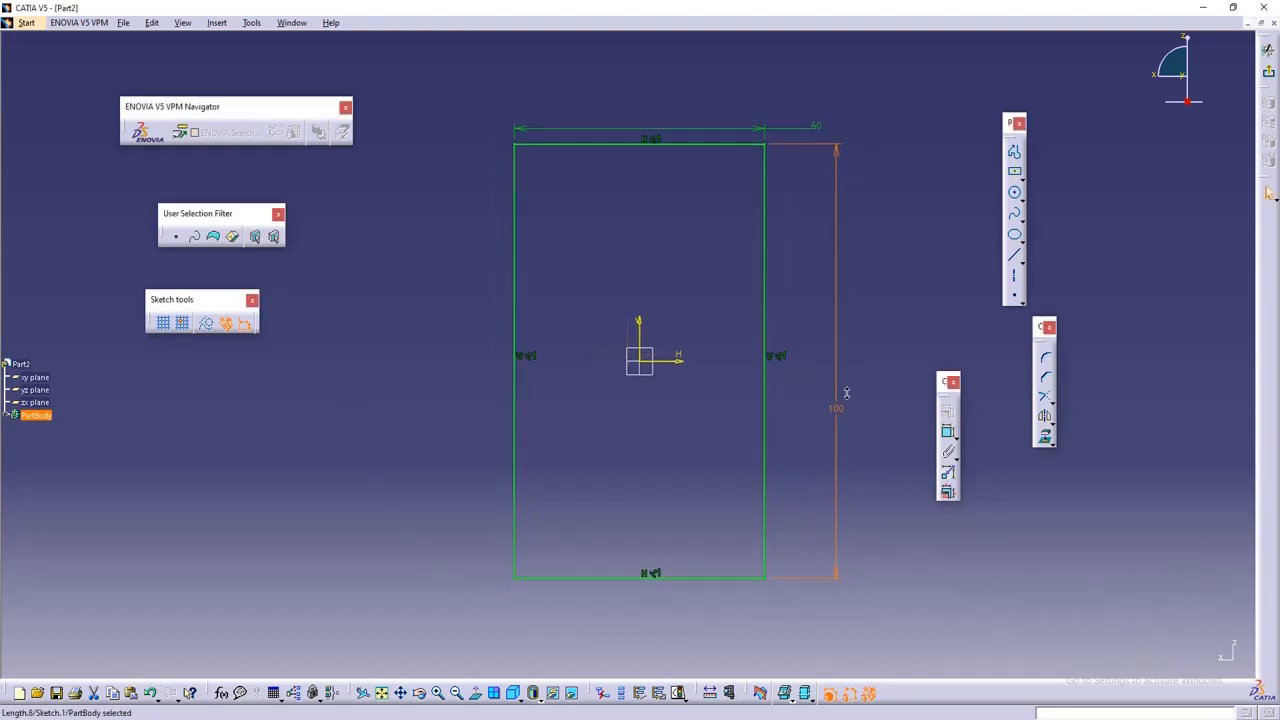
{"action": "left_click", "coordinate": [856, 341]}
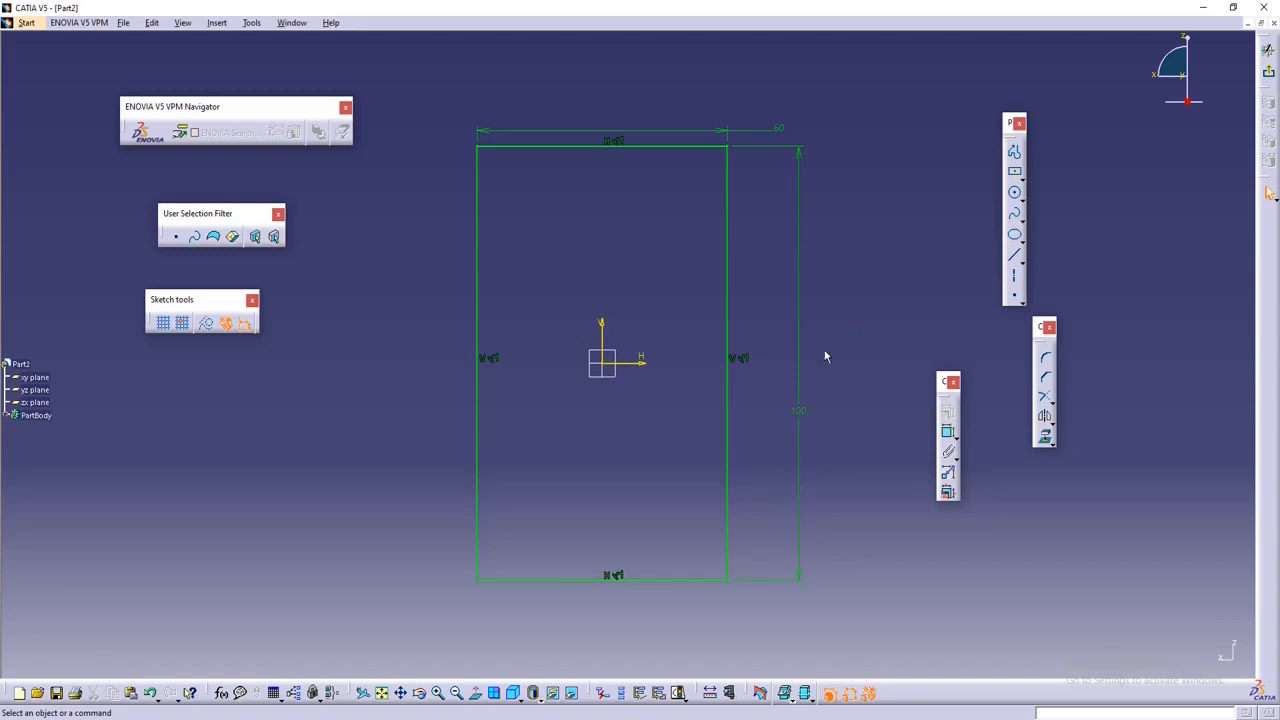
{"action": "middle_click_drag", "start_coordinate": [861, 287], "coordinate": [875, 285]}
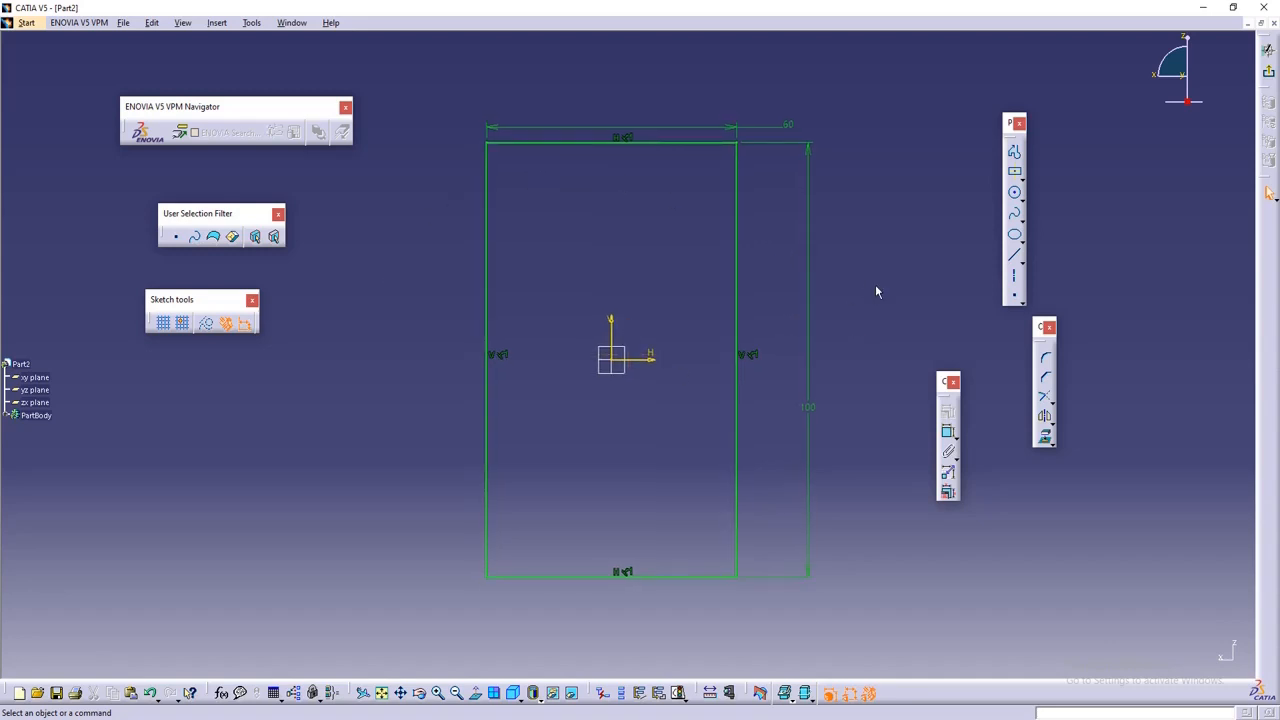
{"action": "middle_click_drag", "start_coordinate": [888, 292], "coordinate": [871, 287]}
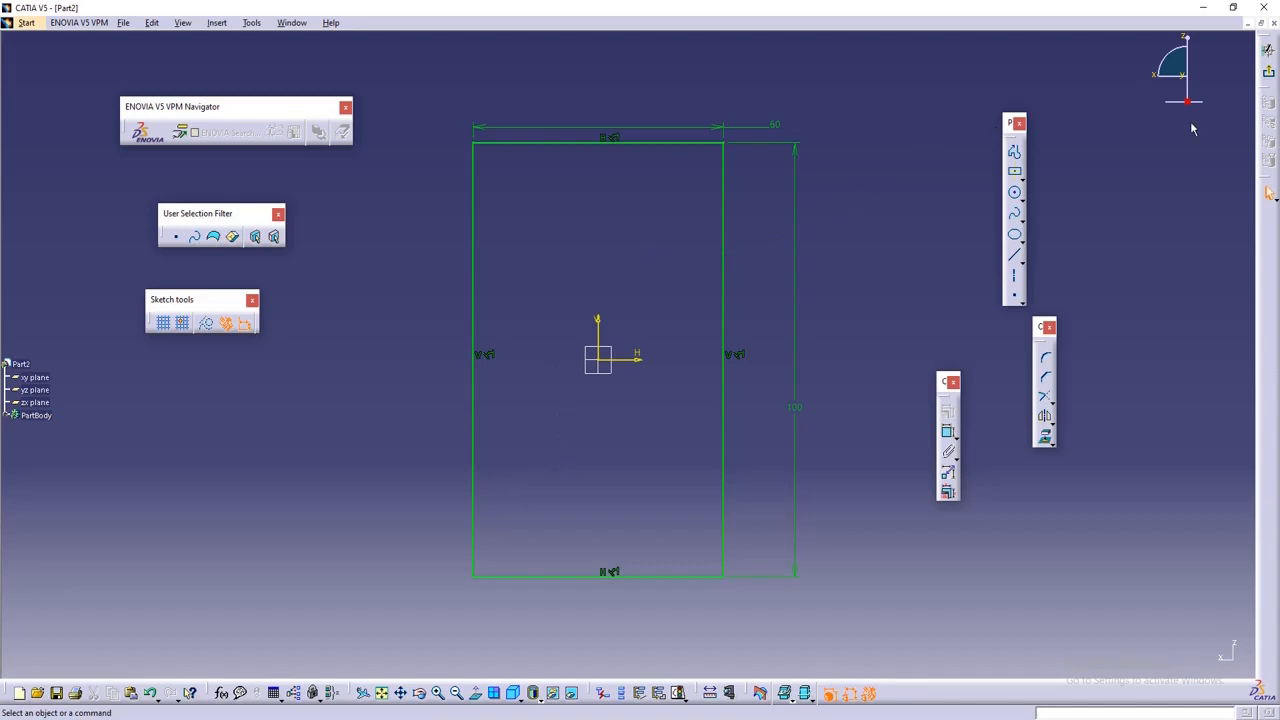
{"action": "left_click", "coordinate": [1269, 75]}
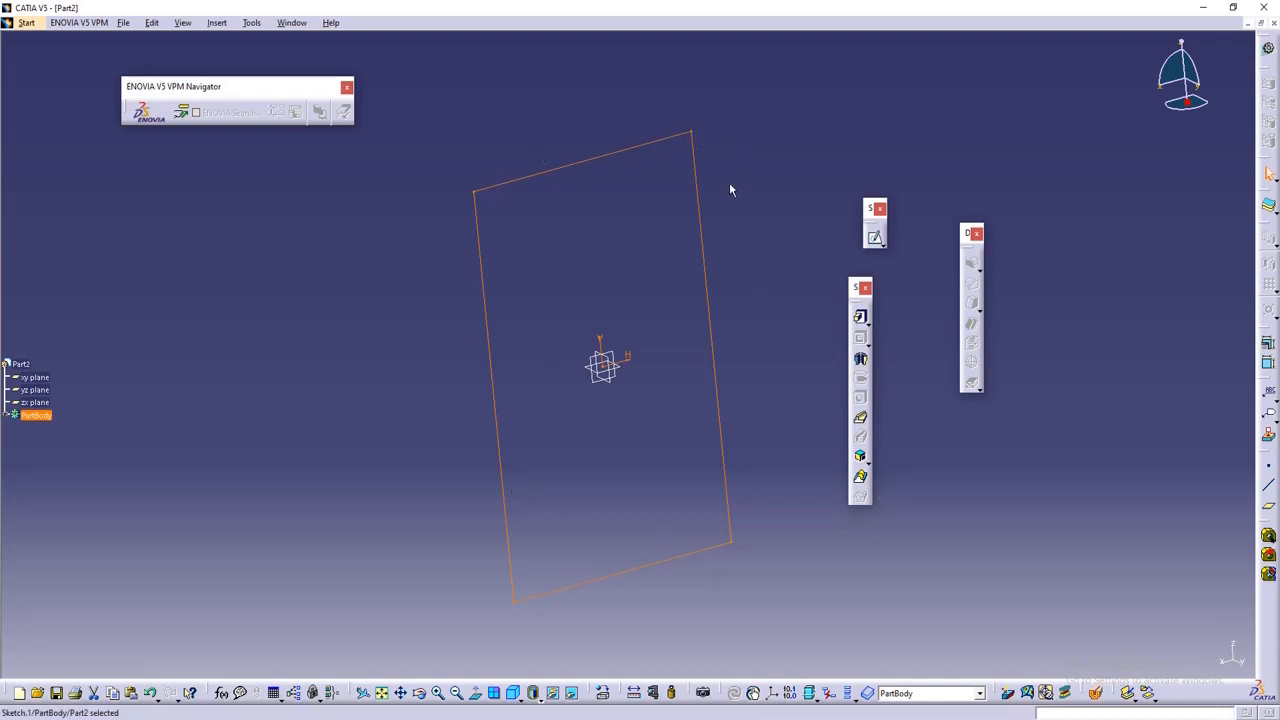
- Pad the 60 by 100 mm rectangle sketch to a thickness of 5 mm
{"action": "left_click", "coordinate": [861, 318]}
{"action": "middle_click_drag", "start_coordinate": [806, 200], "coordinate": [433, 393]}
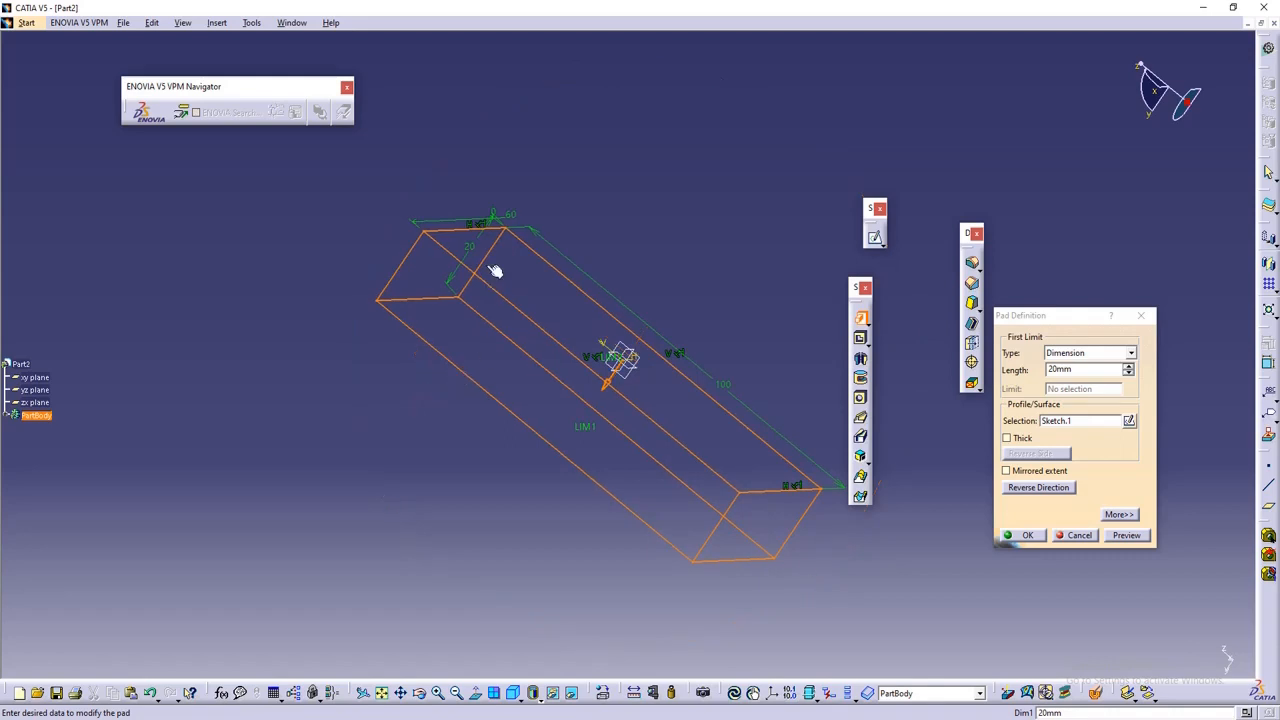
{"action": "left_click_drag", "start_coordinate": [1131, 375], "coordinate": [1128, 372]}
{"action": "left_click", "coordinate": [1128, 372]}
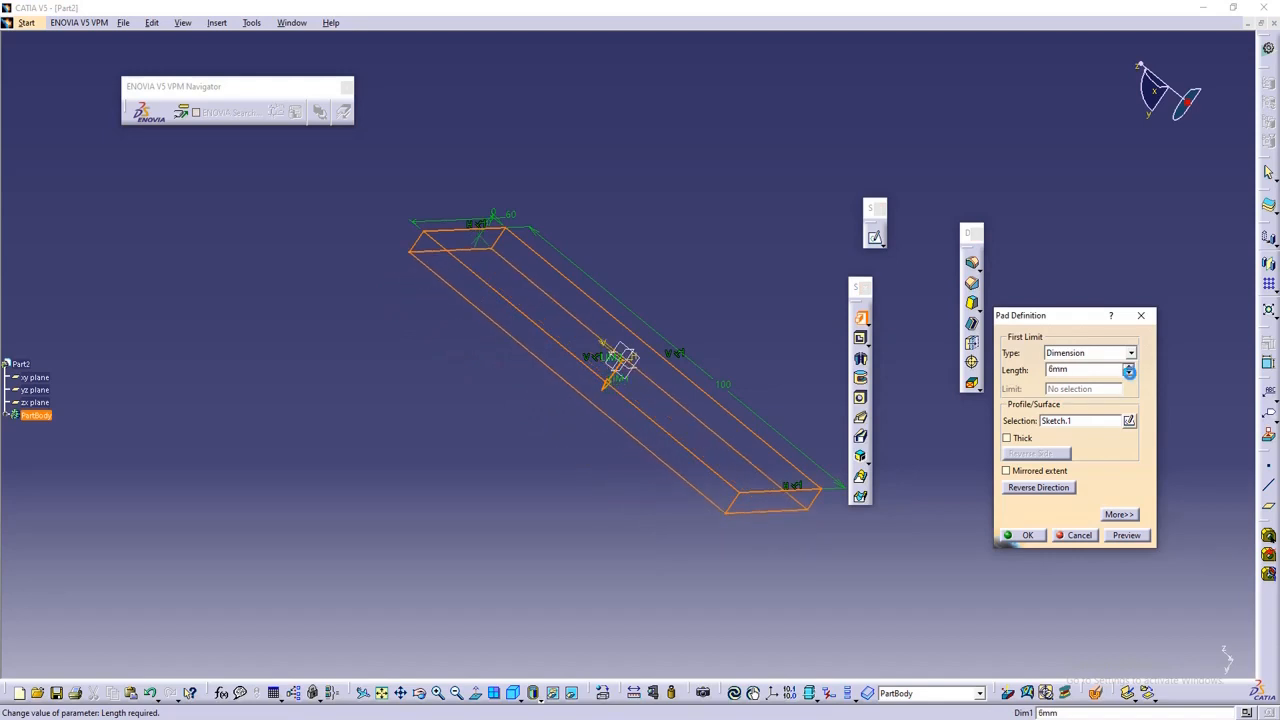
{"action": "left_click", "coordinate": [1129, 373]}
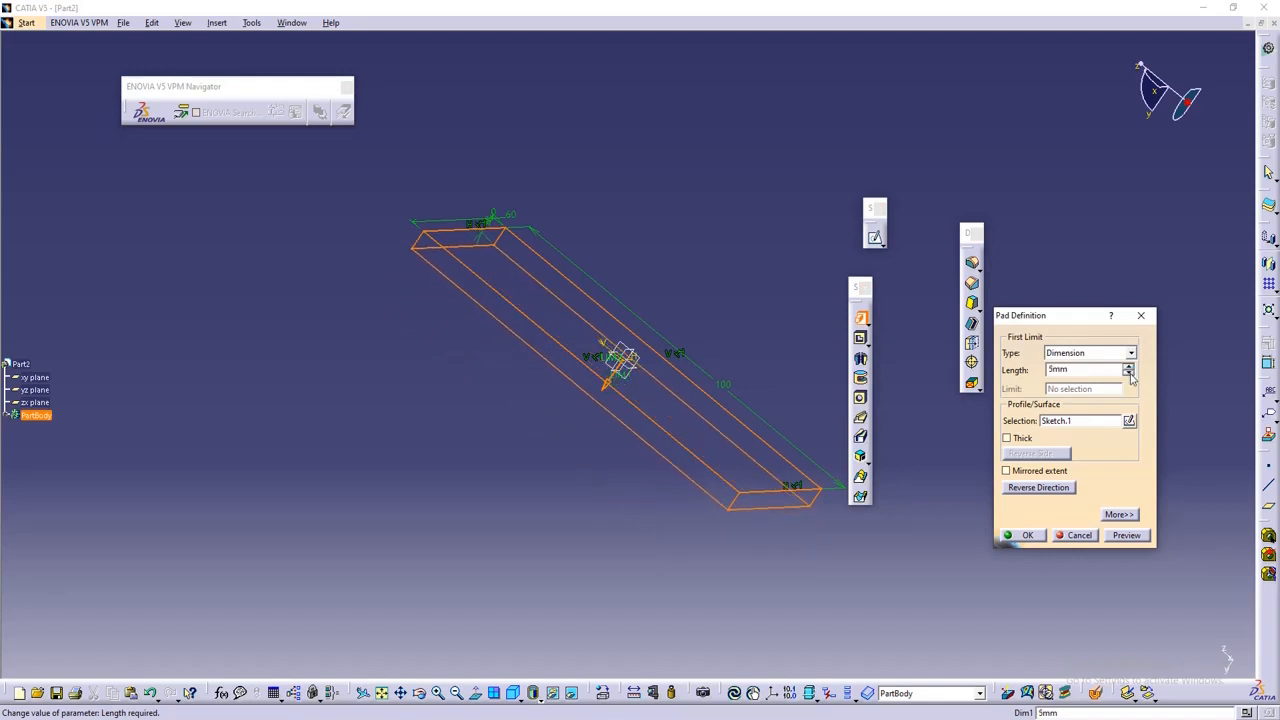
{"action": "left_click", "coordinate": [1022, 535]}
{"action": "middle_click_drag", "start_coordinate": [677, 309], "coordinate": [896, 157]}
{"action": "middle_click_drag", "start_coordinate": [755, 242], "coordinate": [747, 225]}
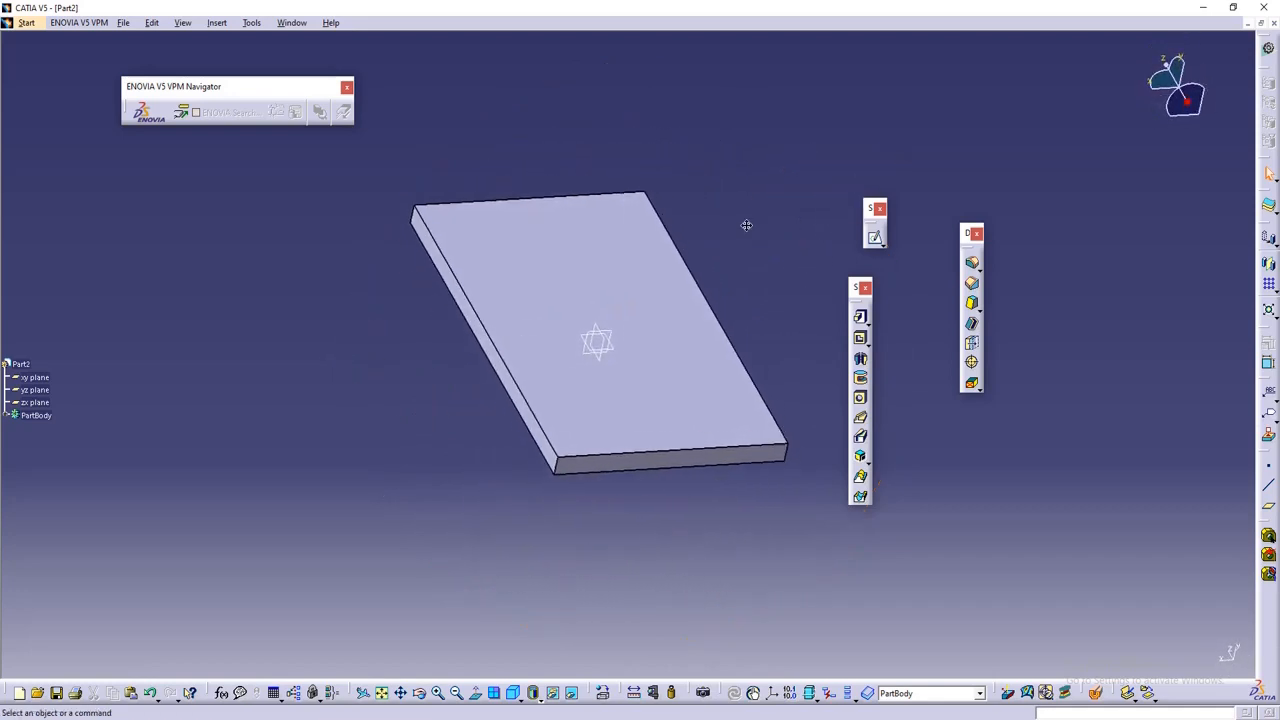
- Select the plate's four short corner edges for an edge fillet and preview the result
{"action": "left_click", "coordinate": [971, 263]}
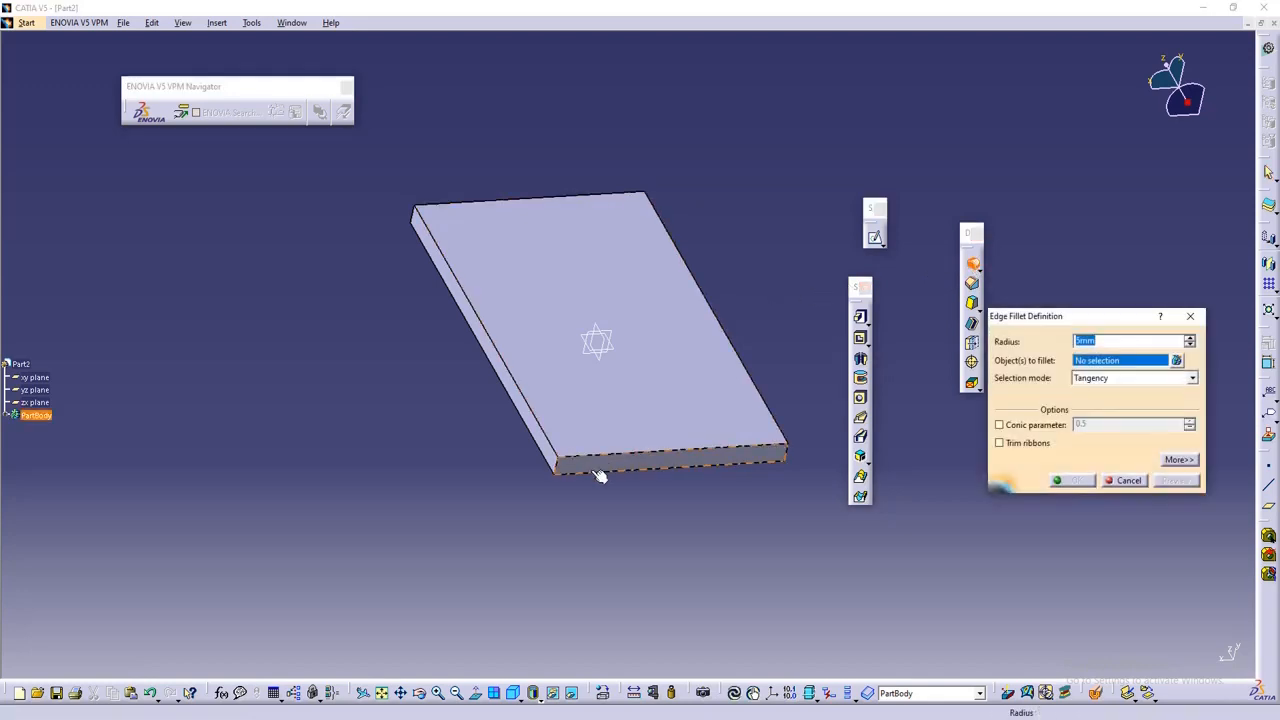
{"action": "left_click", "coordinate": [554, 463]}
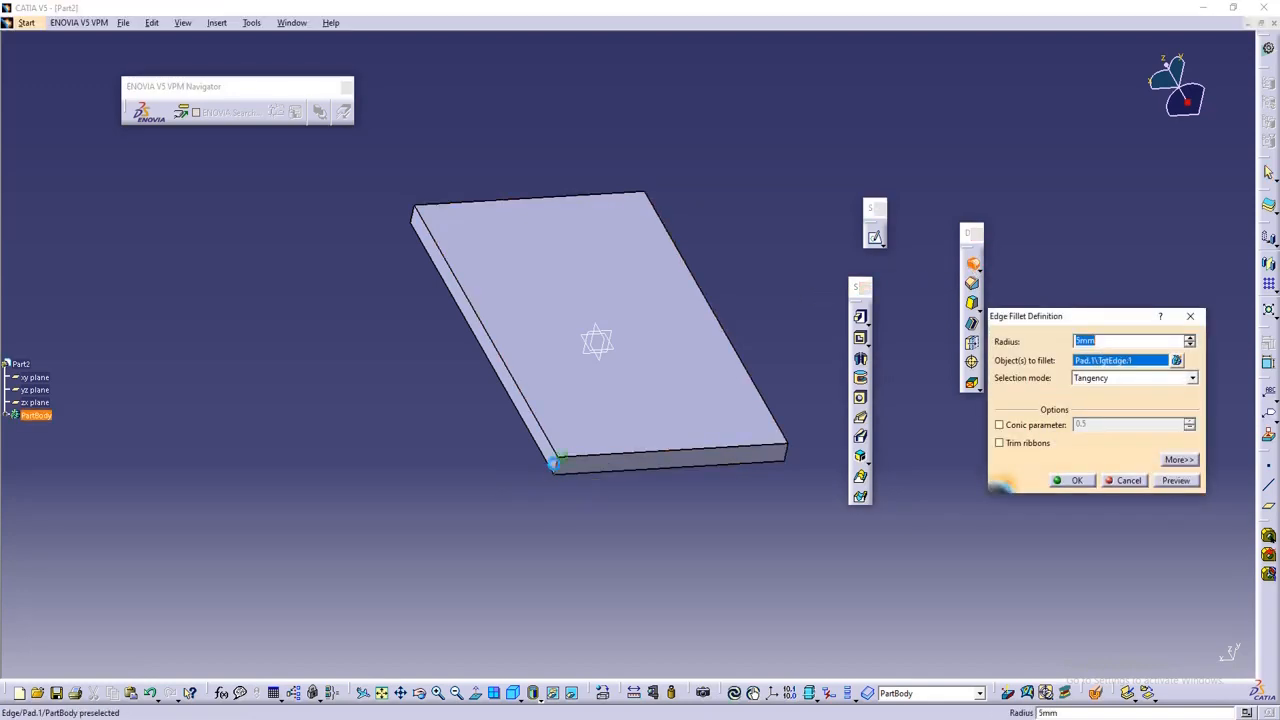
{"action": "left_click", "coordinate": [790, 452]}
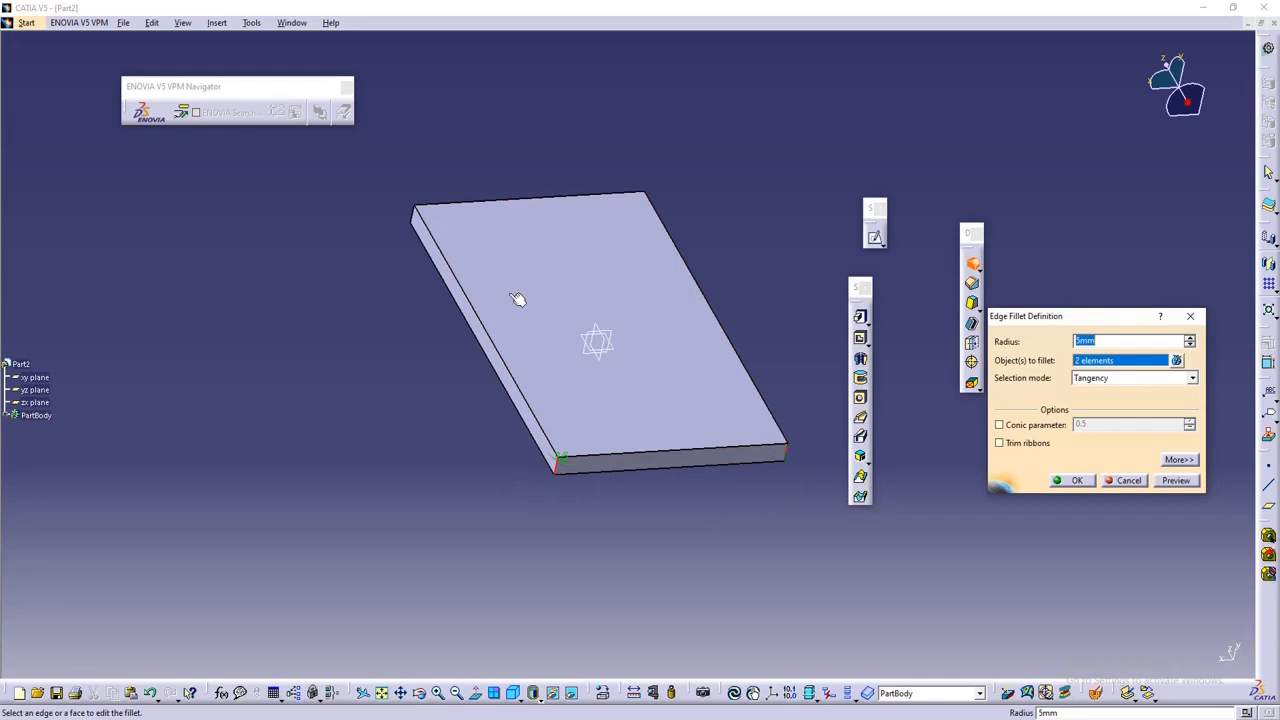
{"action": "left_click", "coordinate": [412, 220]}
{"action": "middle_click_drag", "start_coordinate": [720, 235], "coordinate": [366, 412]}
{"action": "middle_click_drag", "start_coordinate": [695, 166], "coordinate": [731, 262]}
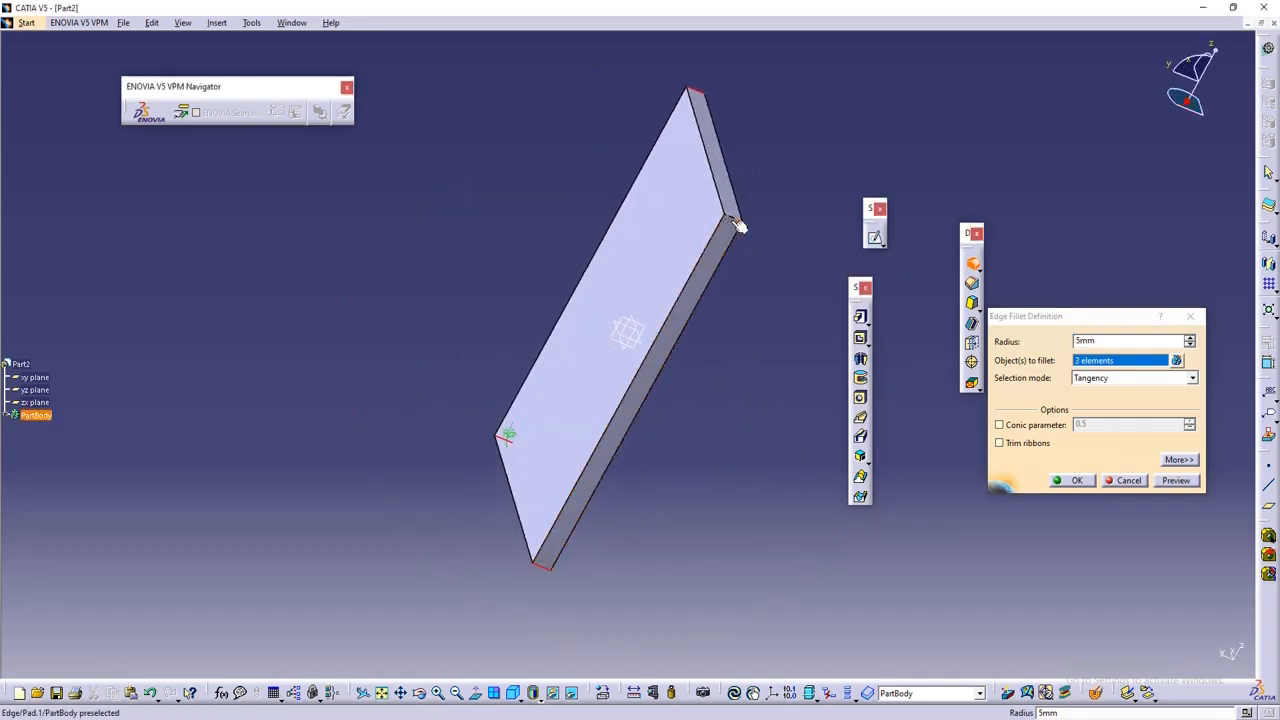
{"action": "left_click", "coordinate": [736, 222]}
{"action": "middle_click_drag", "start_coordinate": [614, 300], "coordinate": [842, 238]}
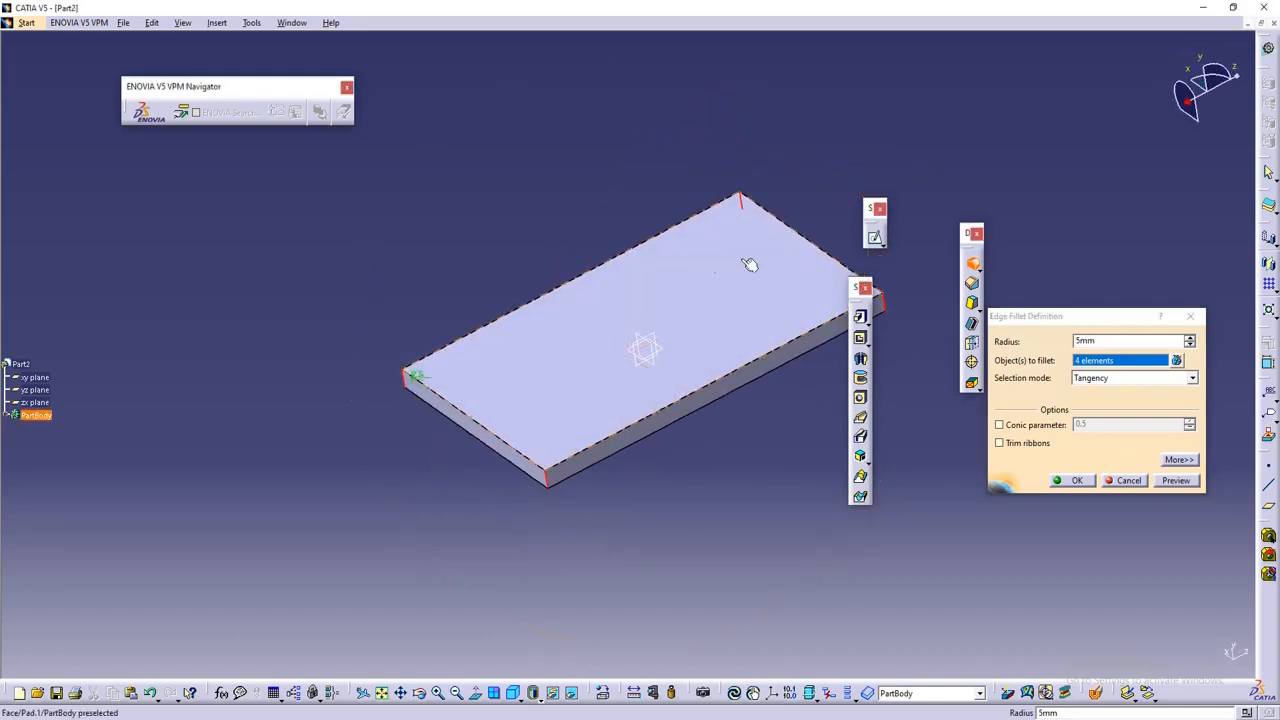
{"action": "middle_click_drag", "start_coordinate": [580, 230], "coordinate": [525, 229]}
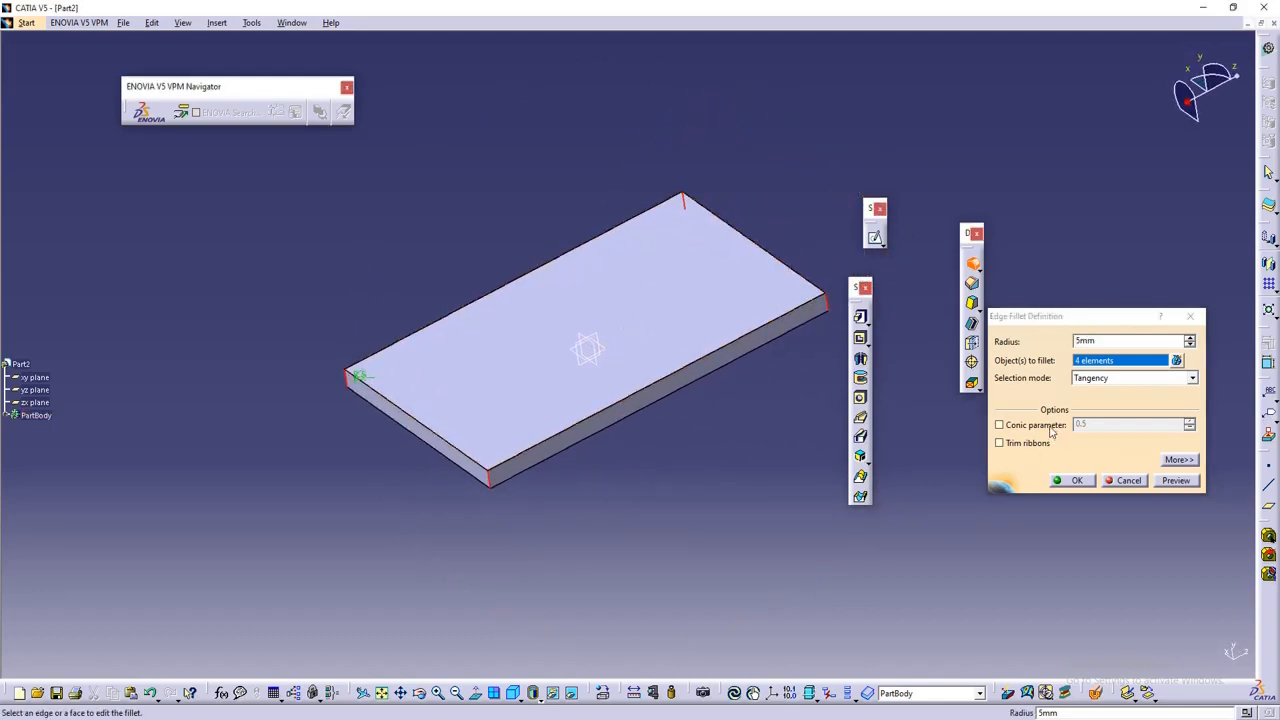
{"action": "left_click", "coordinate": [1176, 481]}
{"action": "middle_click_drag", "start_coordinate": [680, 323], "coordinate": [480, 228]}
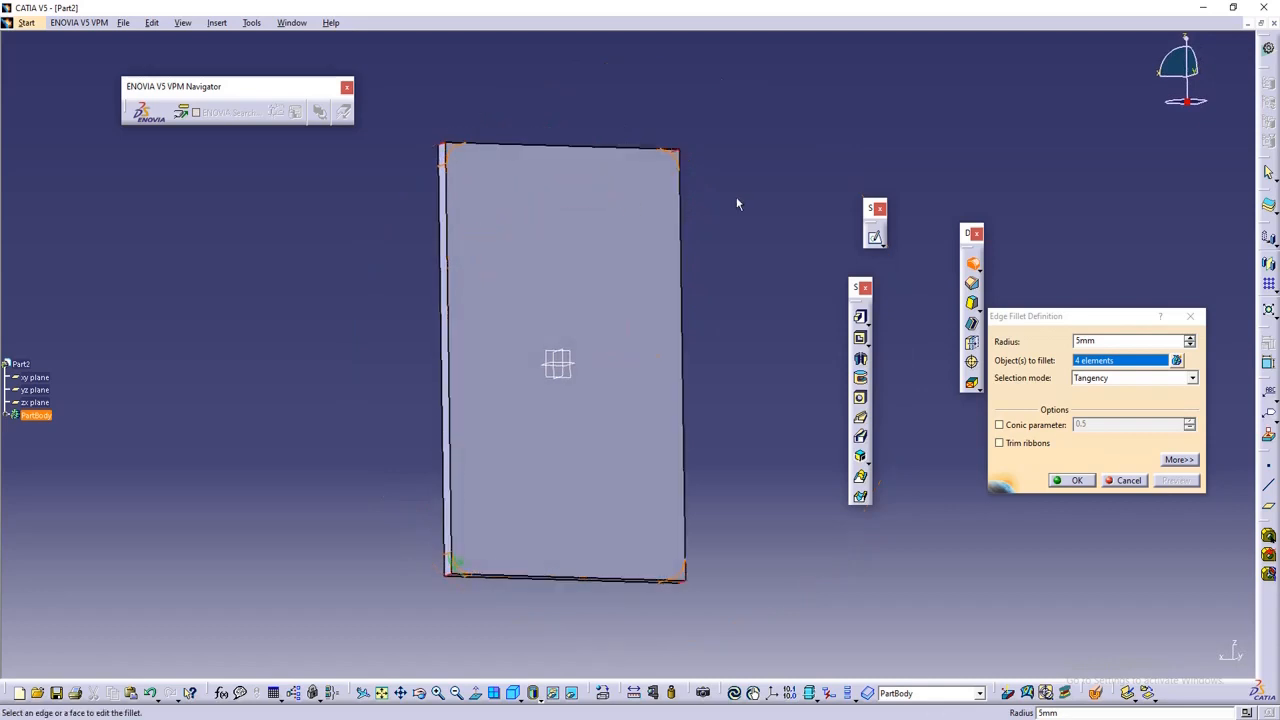
- Set the corner fillet radius to 8 mm and apply the fillet
{"action": "left_click", "coordinate": [1190, 339]}
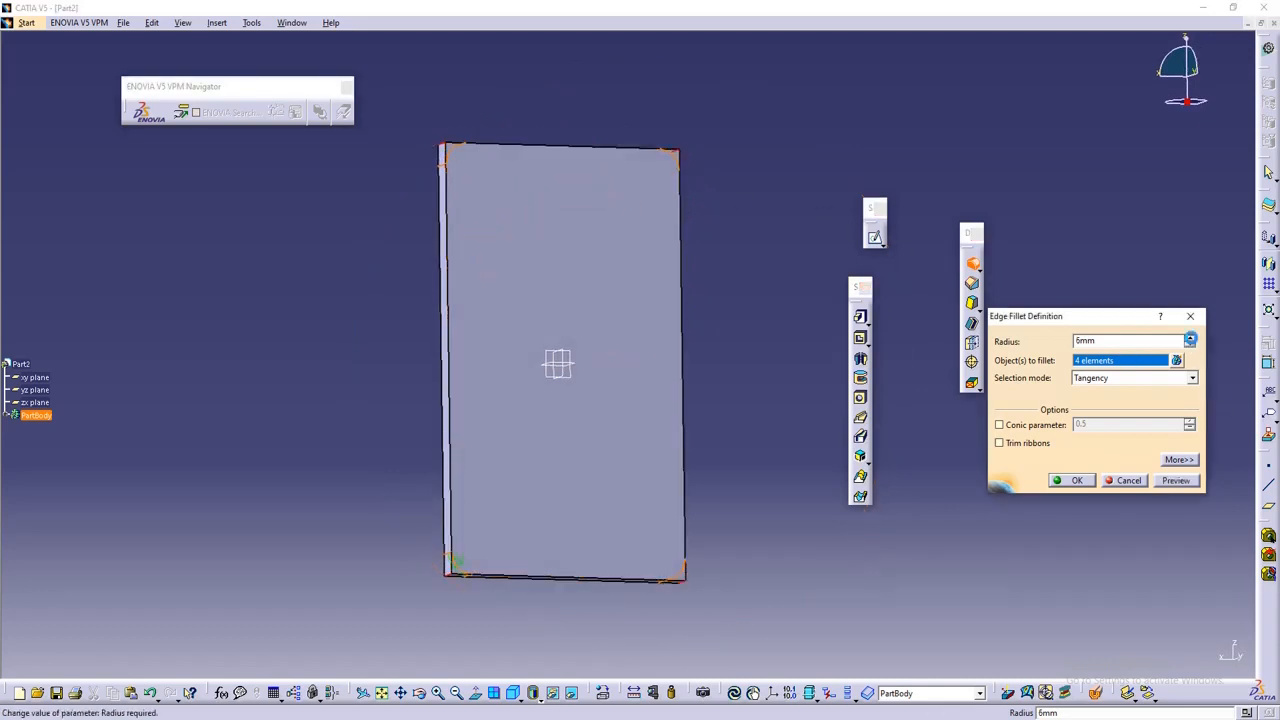
{"action": "left_click", "coordinate": [1177, 482]}
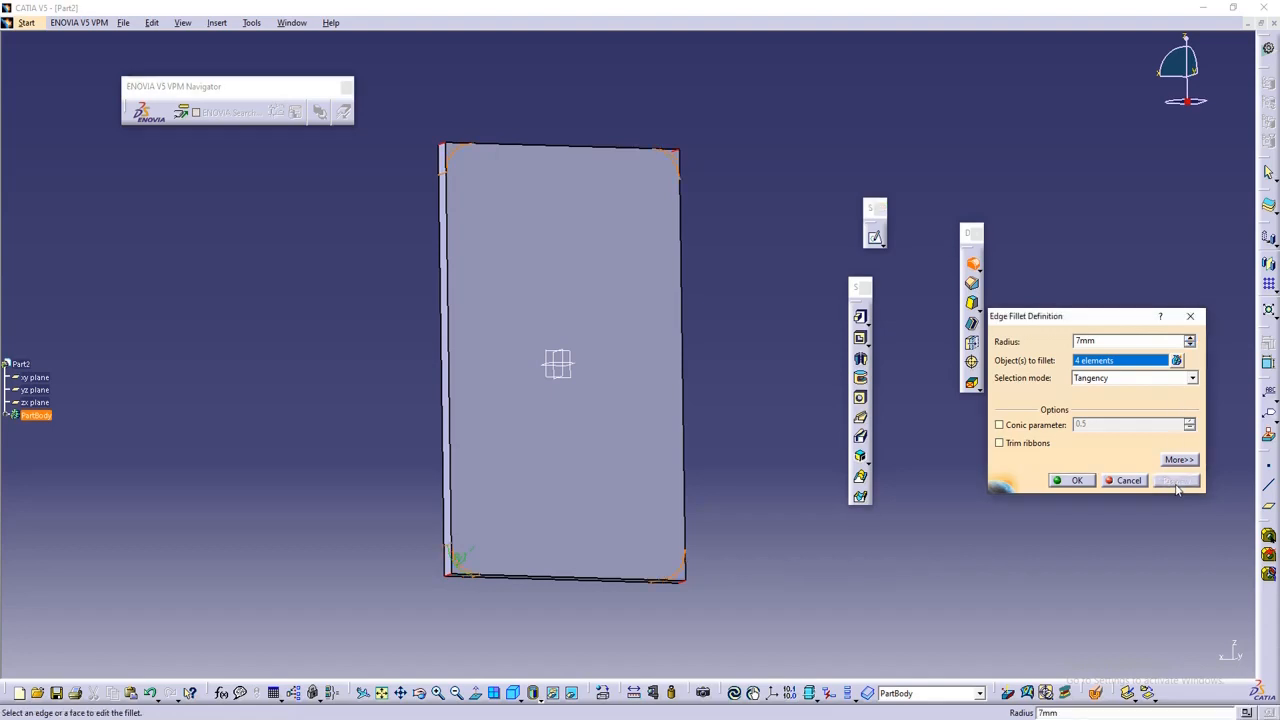
{"action": "left_click", "coordinate": [1191, 339]}
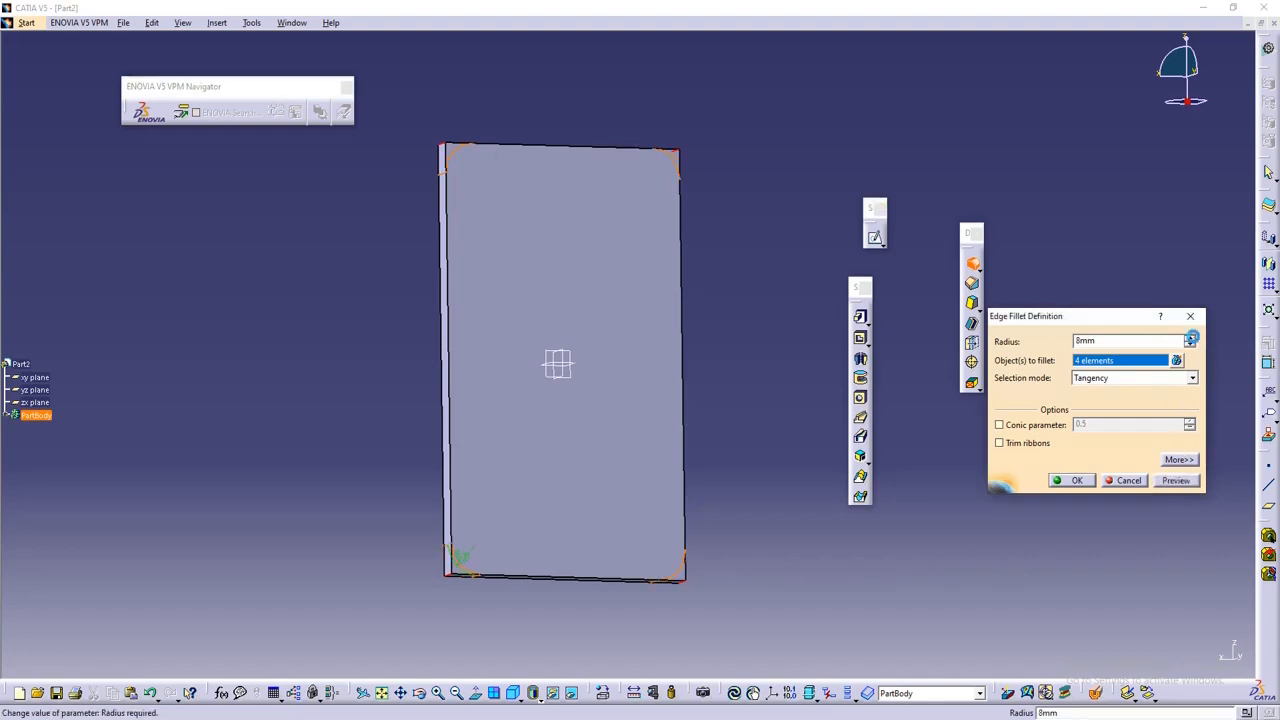
{"action": "left_click", "coordinate": [1173, 482]}
{"action": "left_click", "coordinate": [1075, 480]}
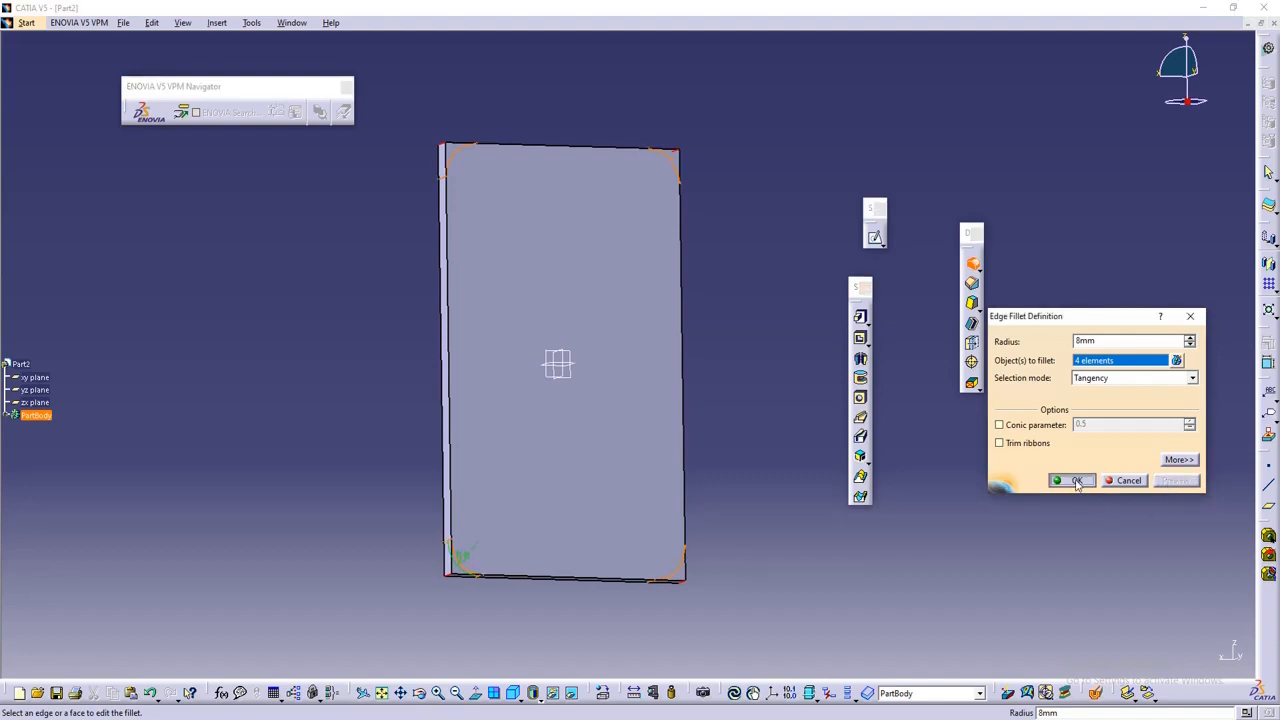
- Chamfer the outline of the plate's upper large face by 1 mm at 45 degrees with tangency propagation
{"action": "middle_click_drag", "start_coordinate": [767, 313], "coordinate": [474, 289]}
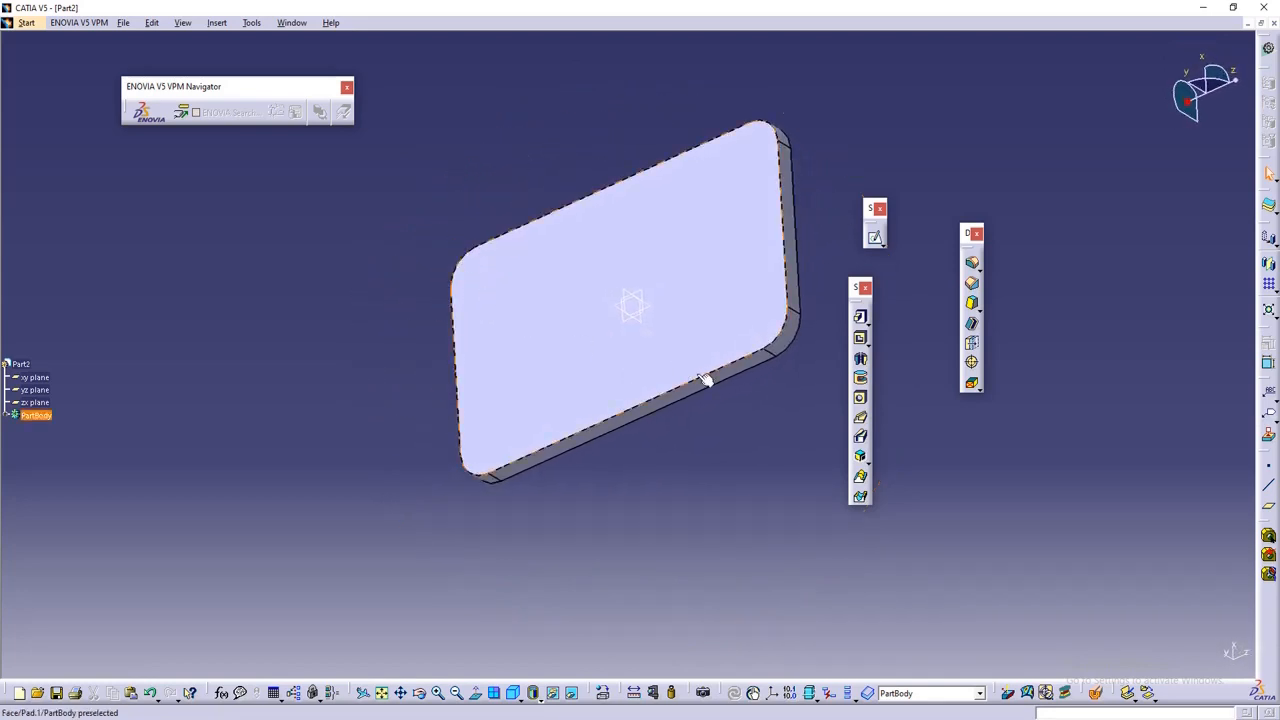
{"action": "middle_click_drag", "start_coordinate": [703, 377], "coordinate": [920, 223]}
{"action": "middle_click_drag", "start_coordinate": [593, 445], "coordinate": [471, 349]}
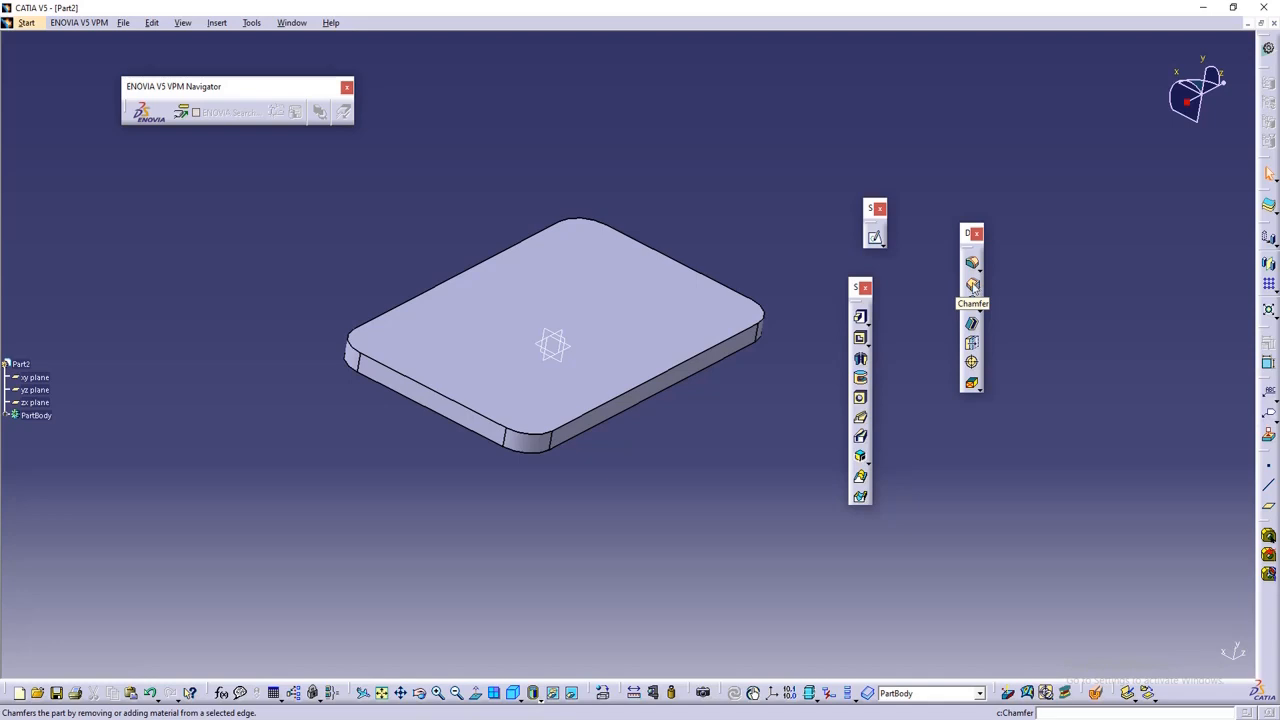
{"action": "left_click", "coordinate": [972, 287]}
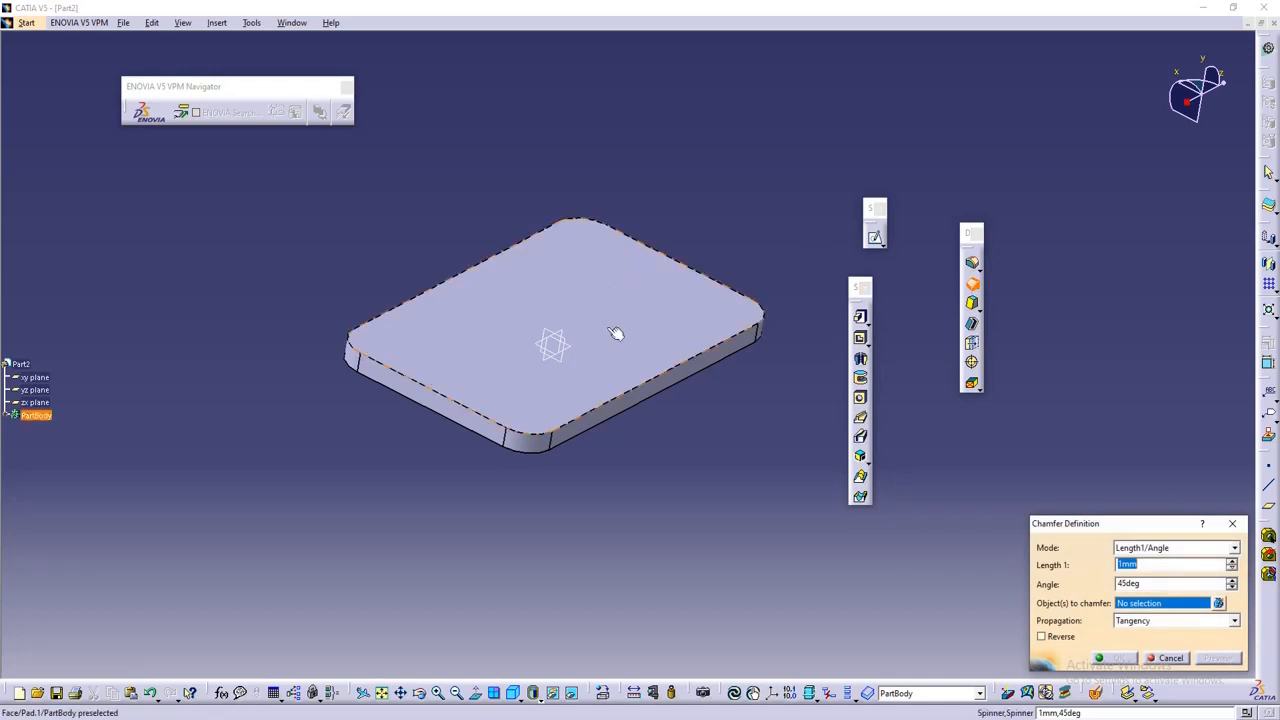
{"action": "left_click", "coordinate": [735, 345]}
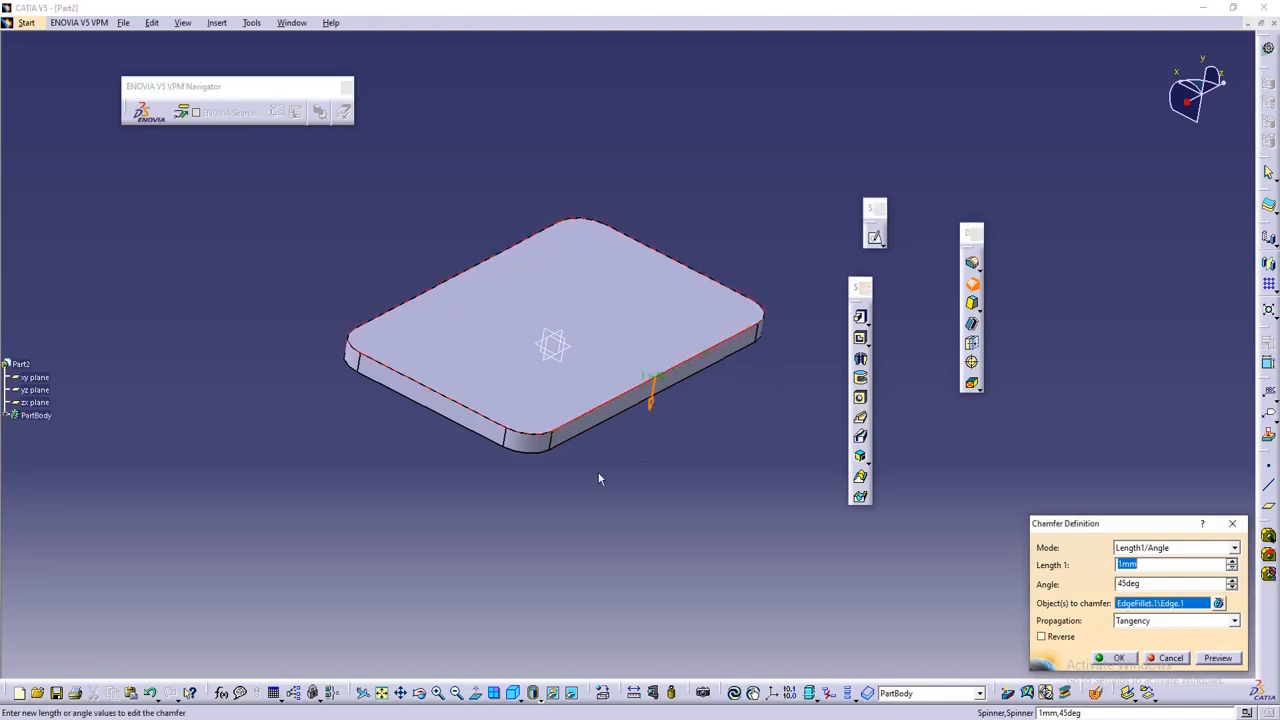
{"action": "left_click", "coordinate": [1218, 658]}
{"action": "middle_click_drag", "start_coordinate": [640, 560], "coordinate": [672, 472]}
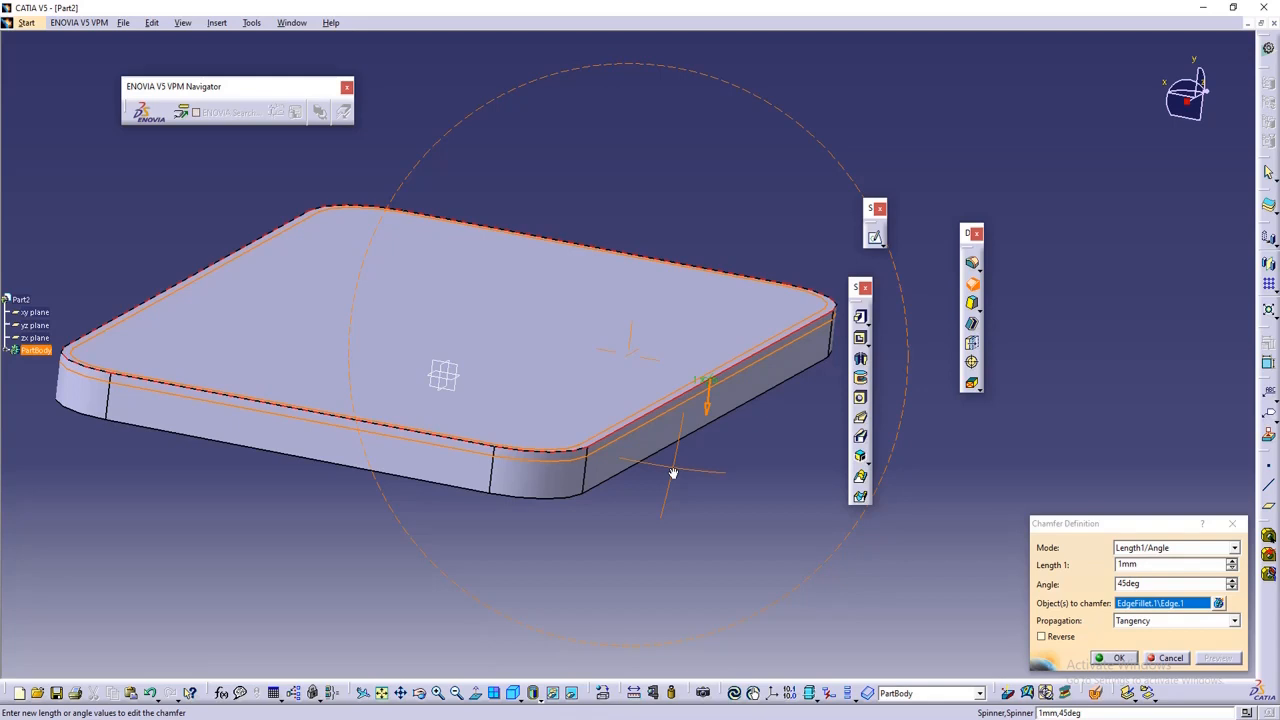
{"action": "middle_click_drag", "start_coordinate": [672, 472], "coordinate": [668, 480]}
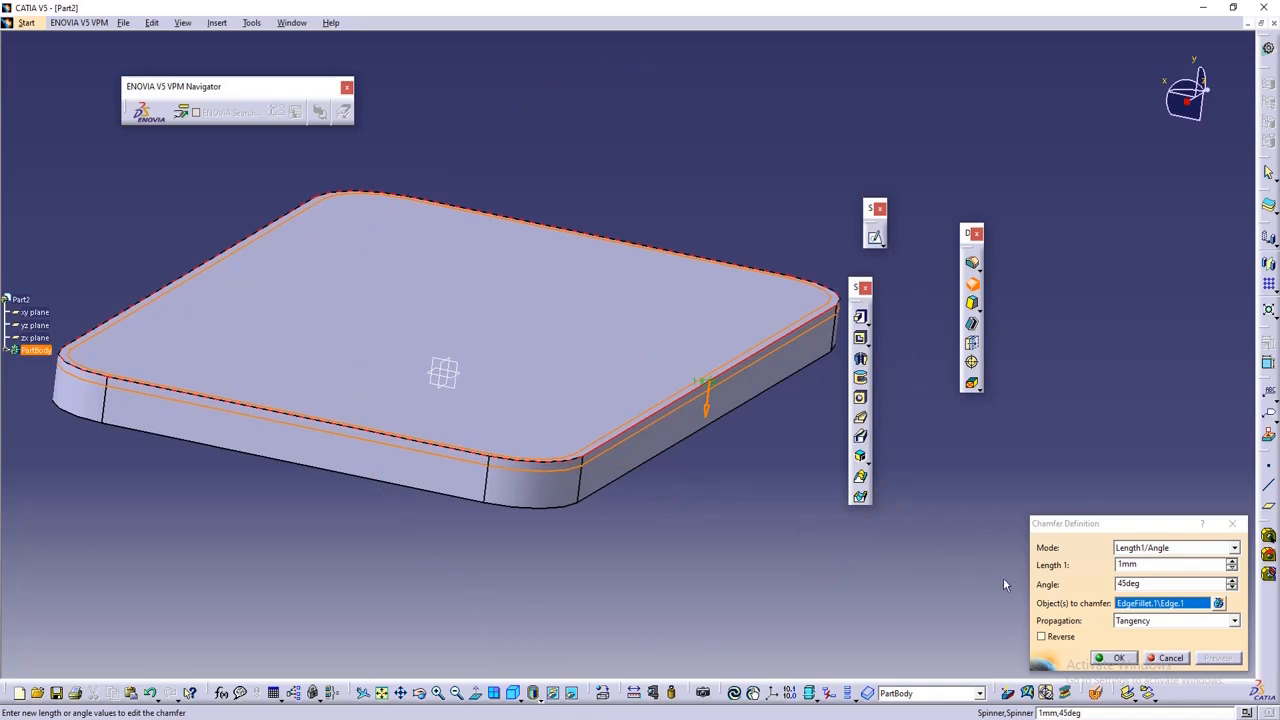
{"action": "left_click", "coordinate": [1117, 664]}
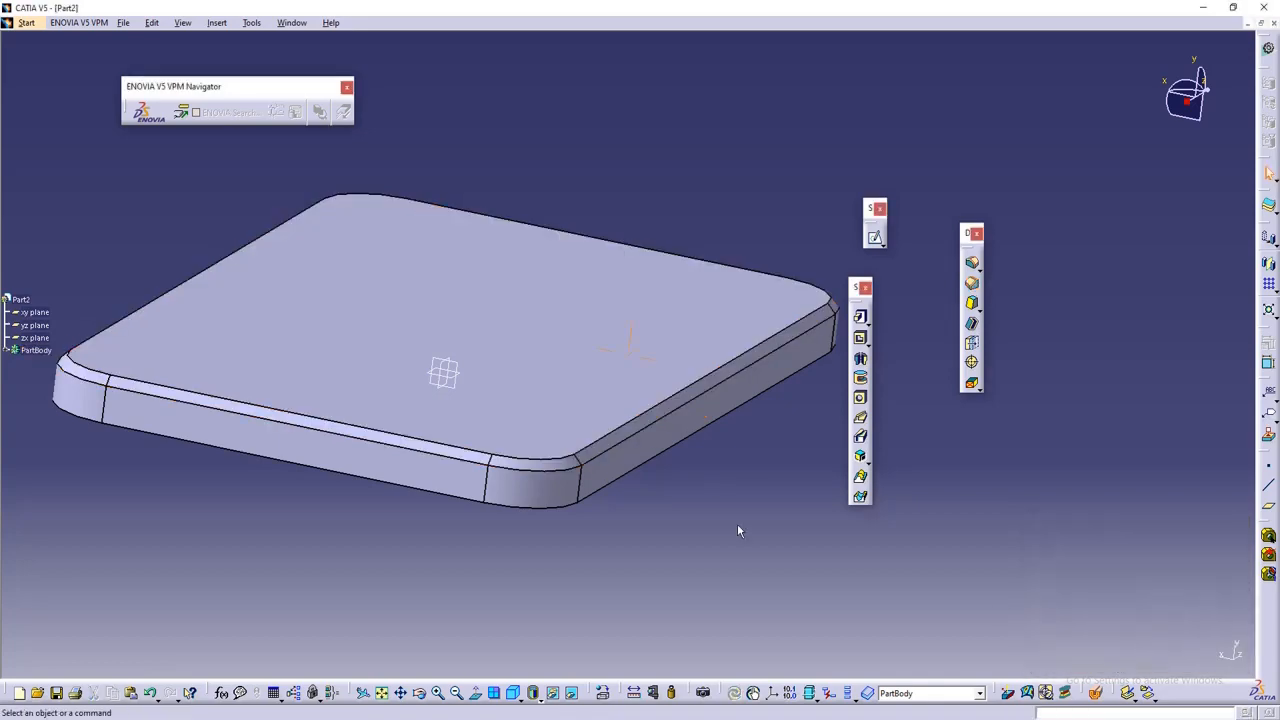
- Chamfer the outline of the opposite large face by 1 mm at 45 degrees with tangency propagation
{"action": "middle_click_drag", "start_coordinate": [737, 523], "coordinate": [958, 300]}
{"action": "left_click", "coordinate": [971, 283]}
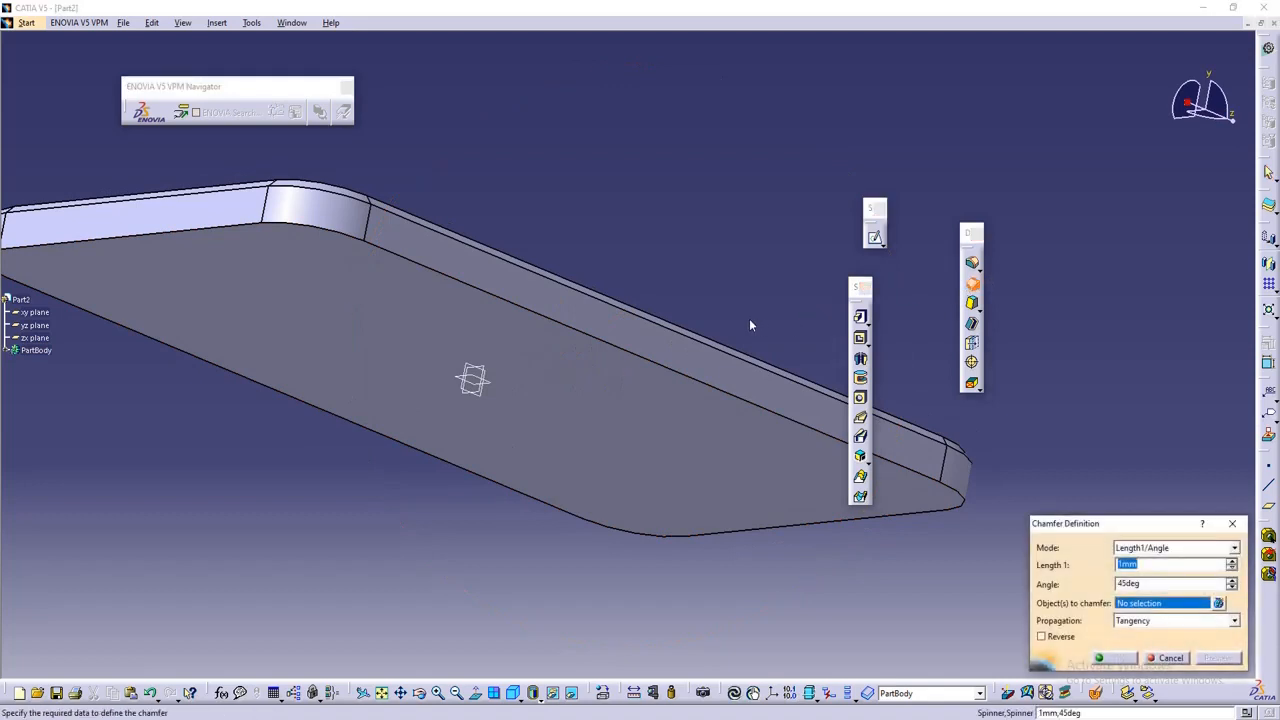
{"action": "left_click", "coordinate": [489, 295]}
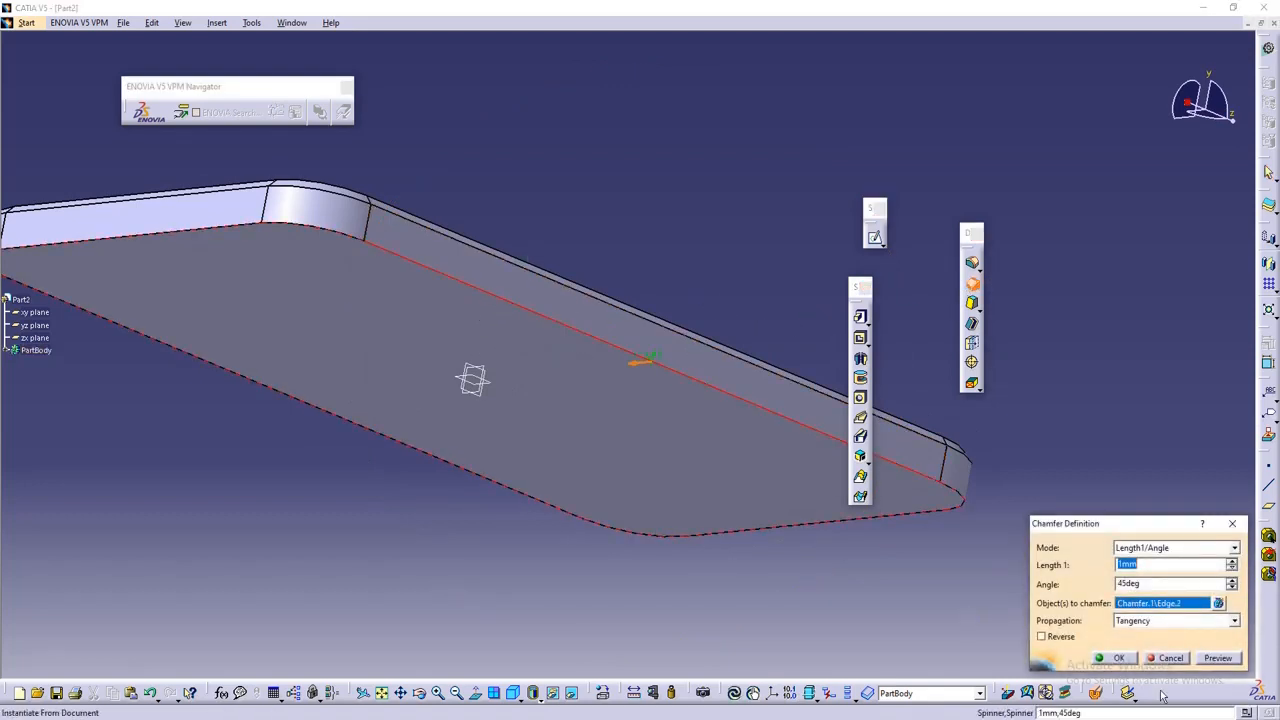
{"action": "left_click", "coordinate": [1120, 658]}
{"action": "middle_click_drag", "start_coordinate": [835, 315], "coordinate": [650, 414]}
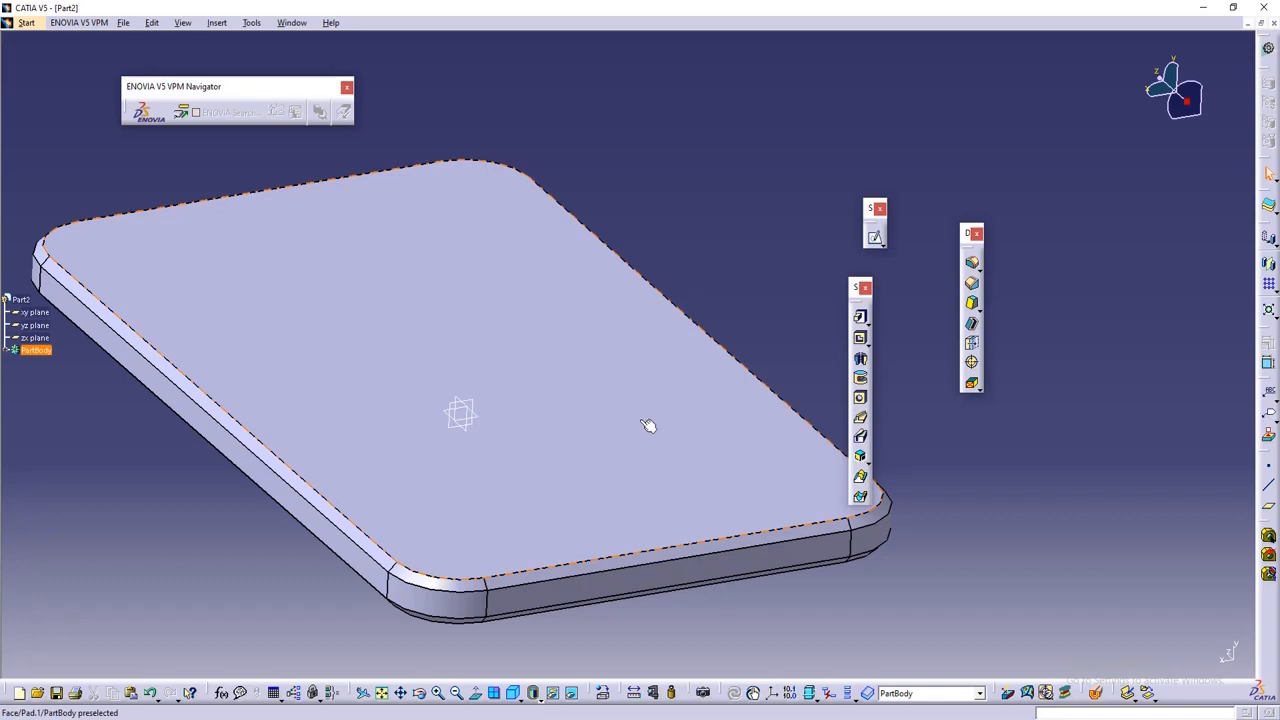
{"action": "middle_click_drag", "start_coordinate": [719, 350], "coordinate": [723, 366], "text": "ctrl"}
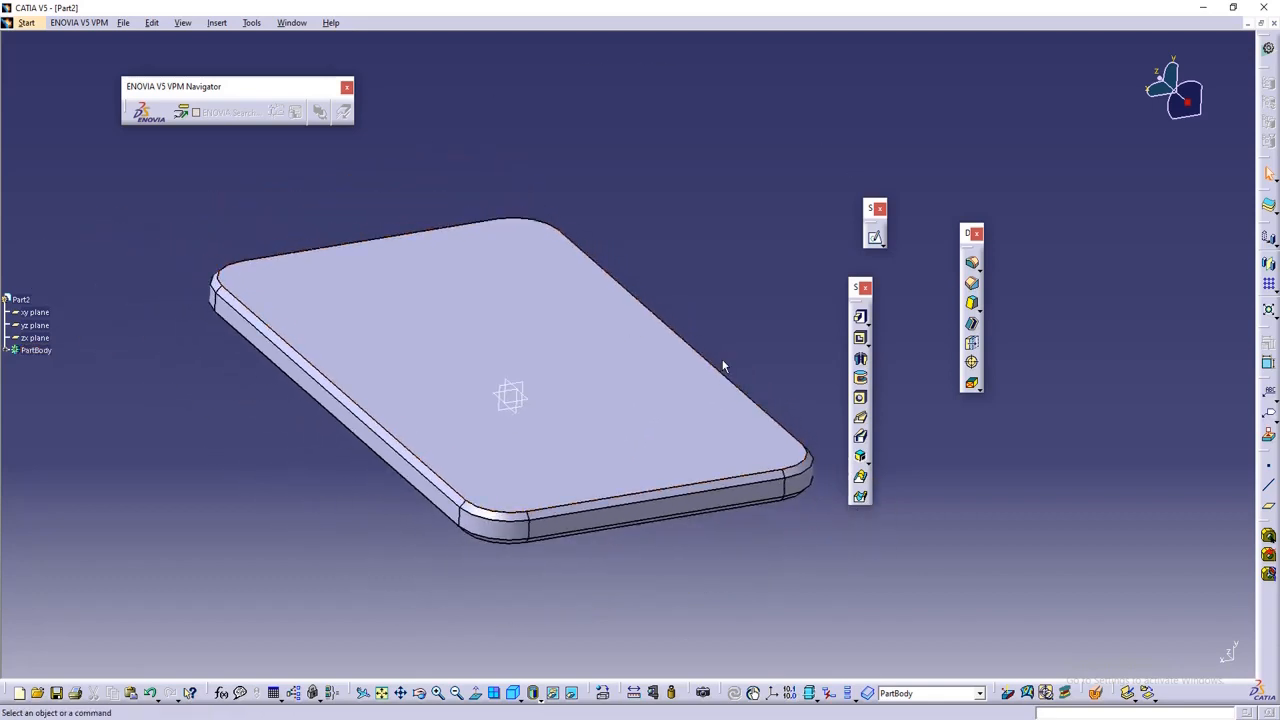
{"action": "middle_click_drag", "start_coordinate": [738, 316], "coordinate": [747, 298]}
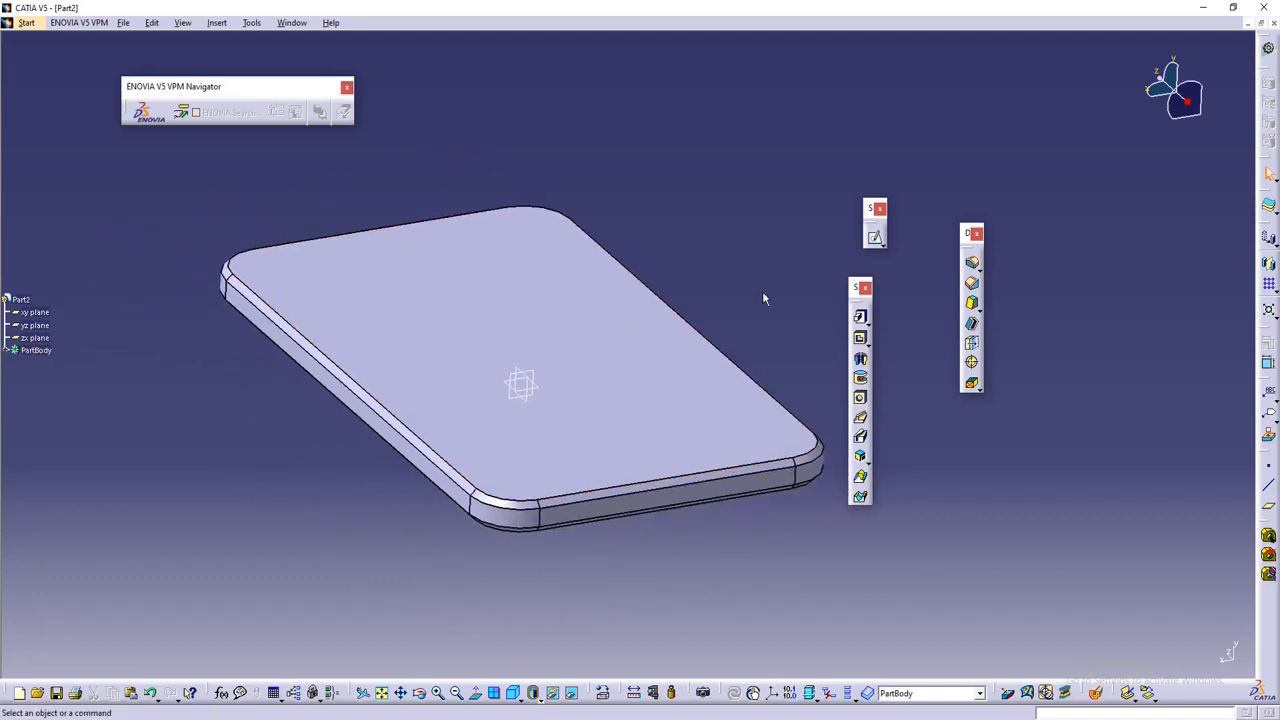
- Sketch a centred rectangle about 55 mm wide and 80 mm high around the origin on the plate's large face
{"action": "middle_click_drag", "start_coordinate": [812, 271], "coordinate": [489, 328]}
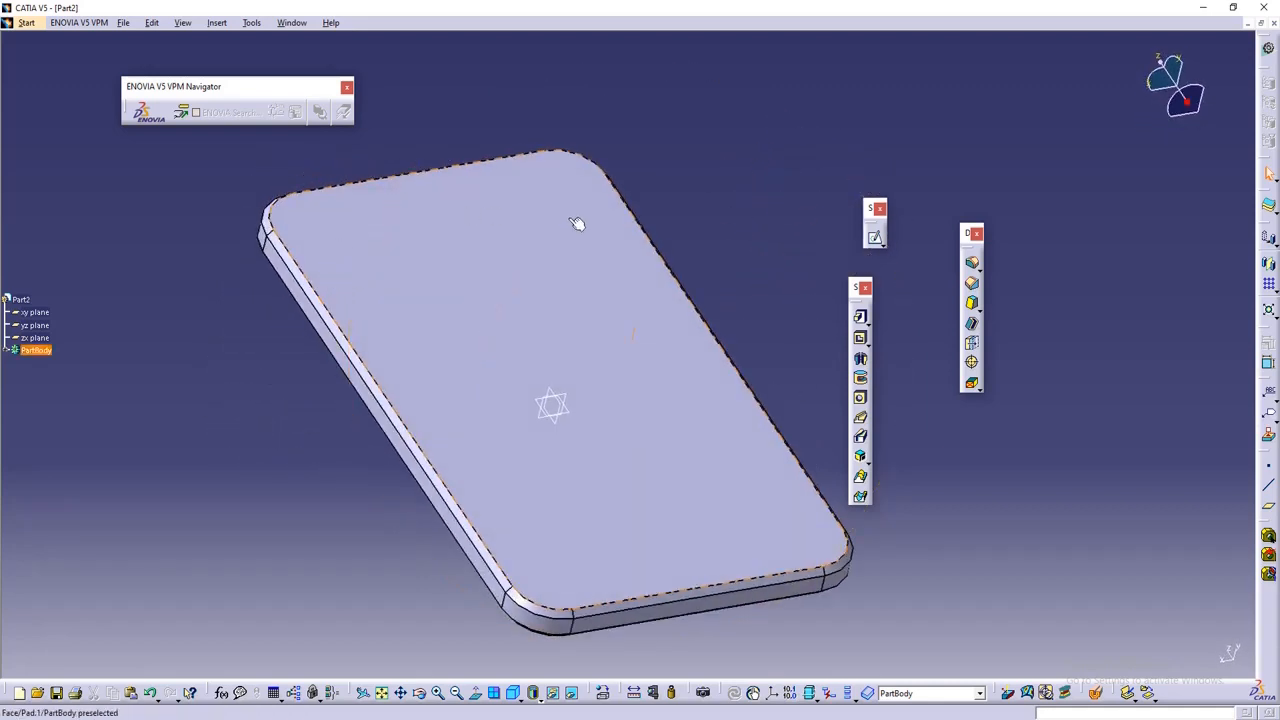
{"action": "middle_click_drag", "start_coordinate": [575, 222], "coordinate": [632, 248]}
{"action": "middle_click_drag", "start_coordinate": [618, 248], "coordinate": [610, 252]}
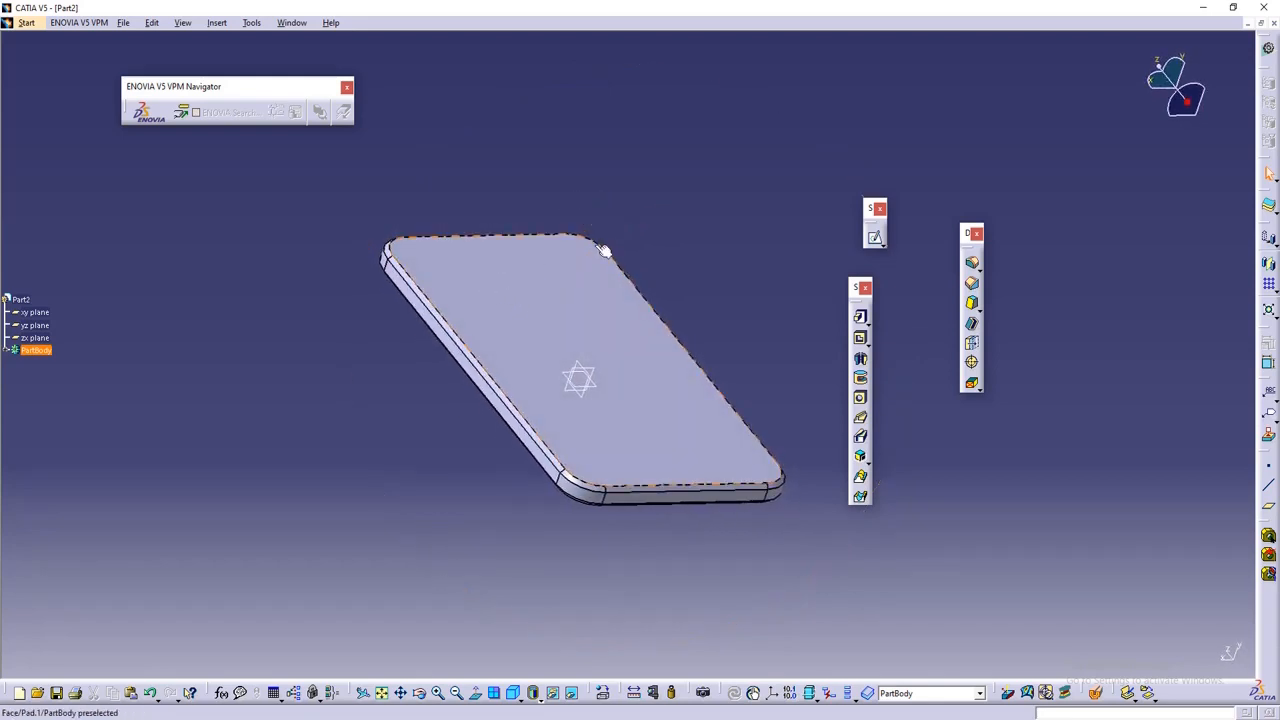
{"action": "middle_click_drag", "start_coordinate": [711, 229], "coordinate": [722, 332]}
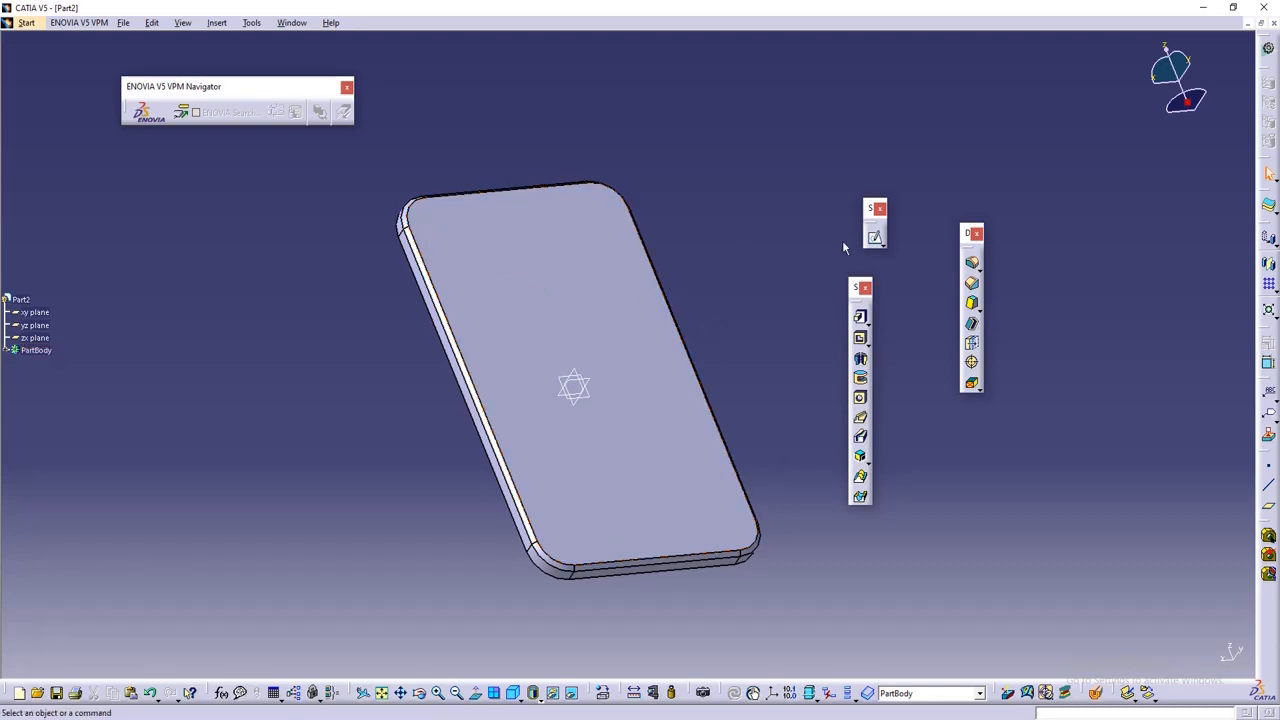
{"action": "left_click", "coordinate": [876, 239]}
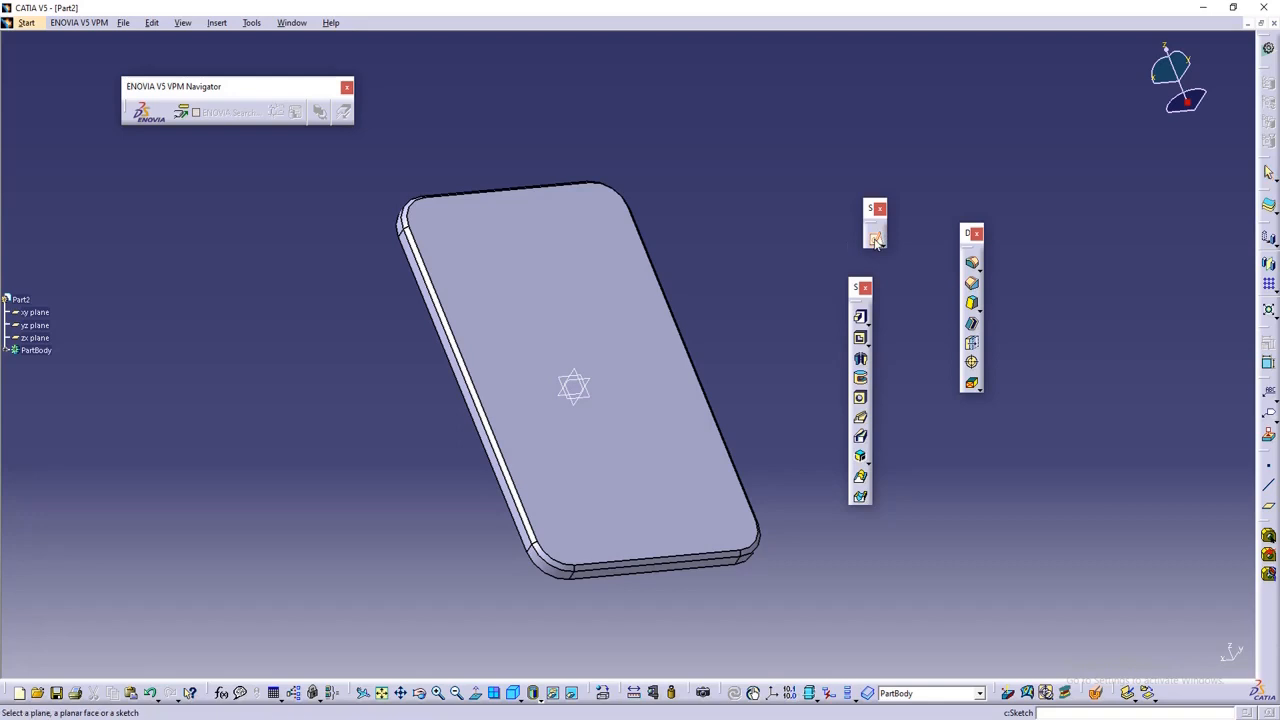
{"action": "left_click", "coordinate": [538, 304]}
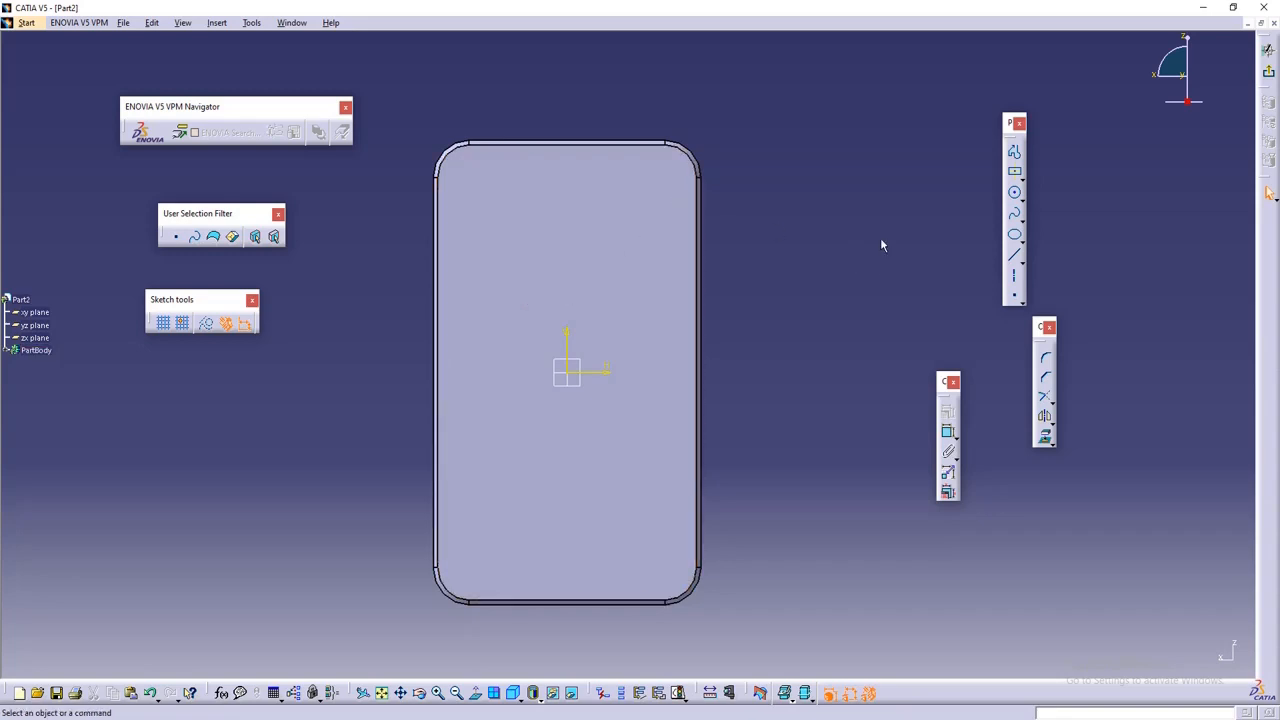
{"action": "mouse_move", "coordinate": [881, 245]}
{"action": "middle_mouse_down"}
{"action": "mouse_move", "coordinate": [914, 212]}
{"action": "mouse_move", "coordinate": [910, 226]}
{"action": "middle_mouse_up"}
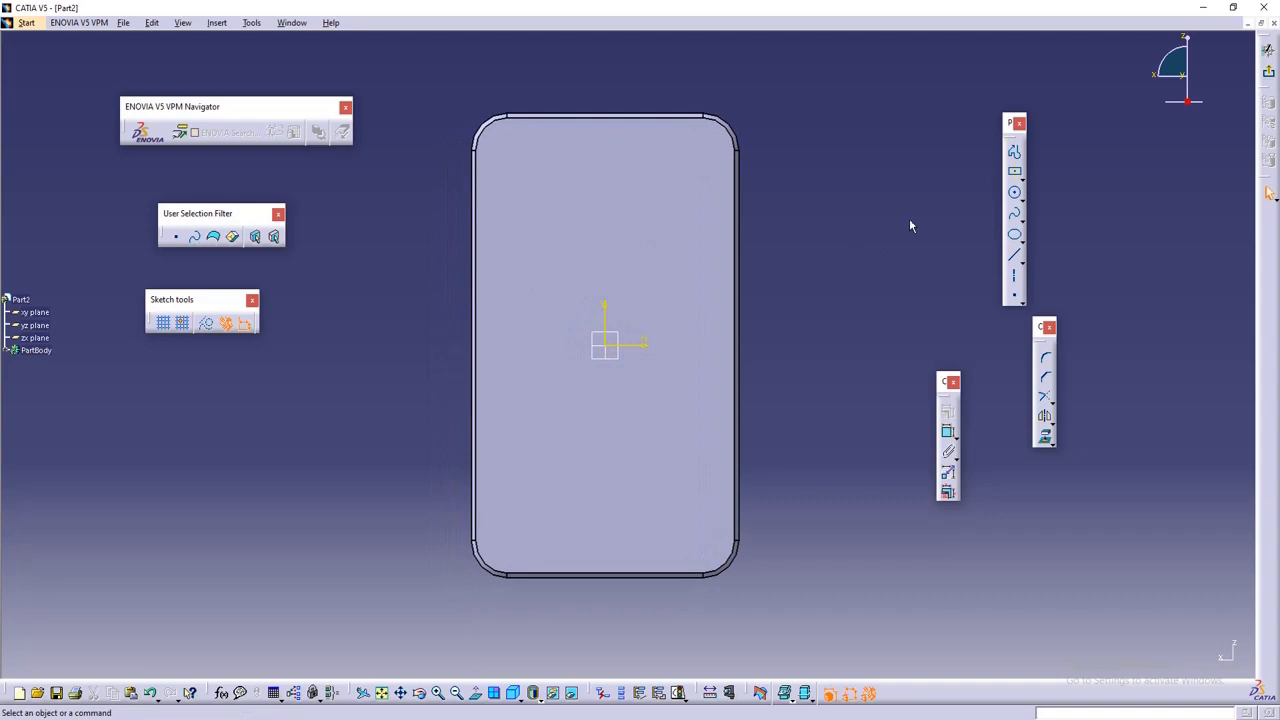
{"action": "left_click", "coordinate": [1014, 171]}
{"action": "left_click", "coordinate": [606, 346]}
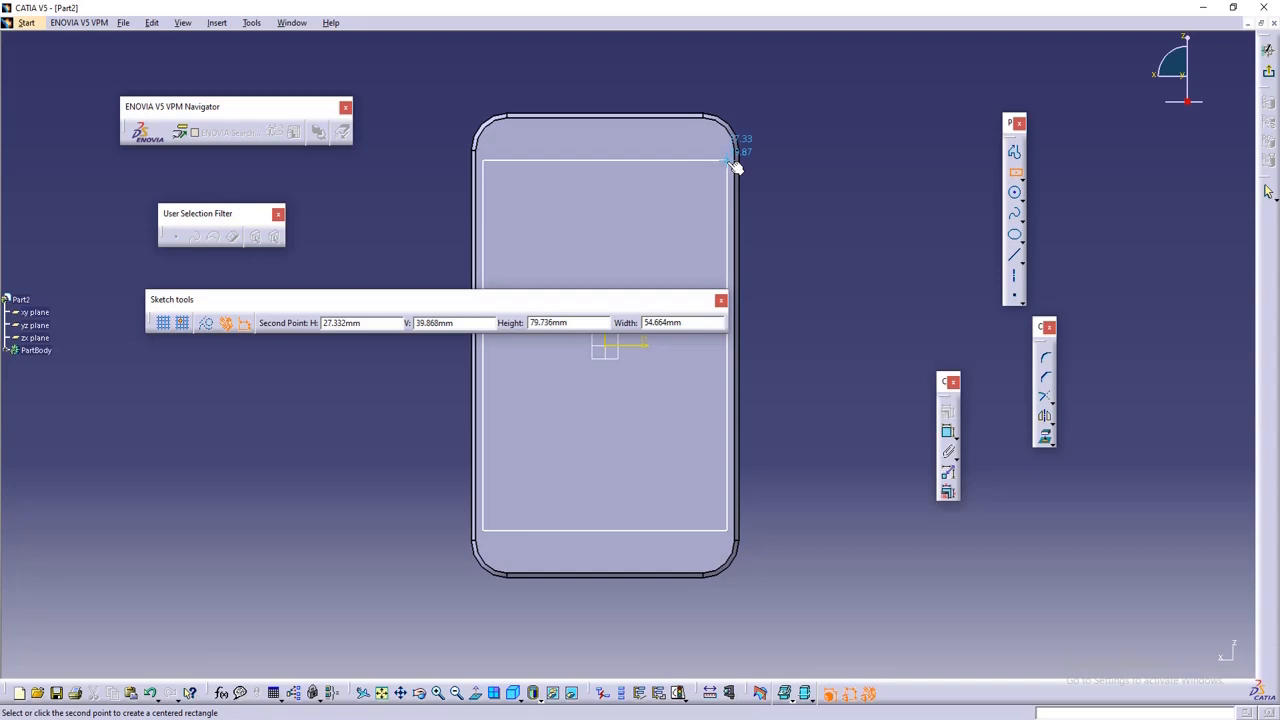
{"action": "left_click", "coordinate": [731, 161]}
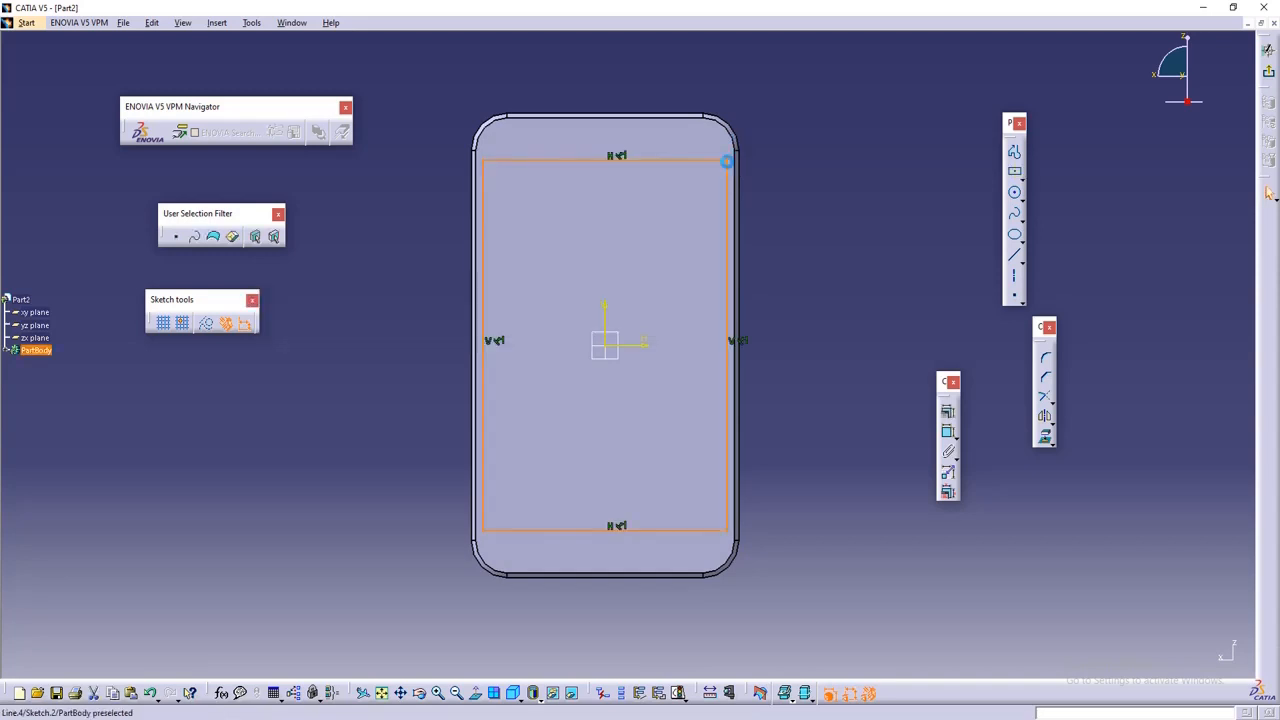
- Dimension the sketched rectangle's width and set it to 54 mm
{"action": "left_click", "coordinate": [863, 229]}
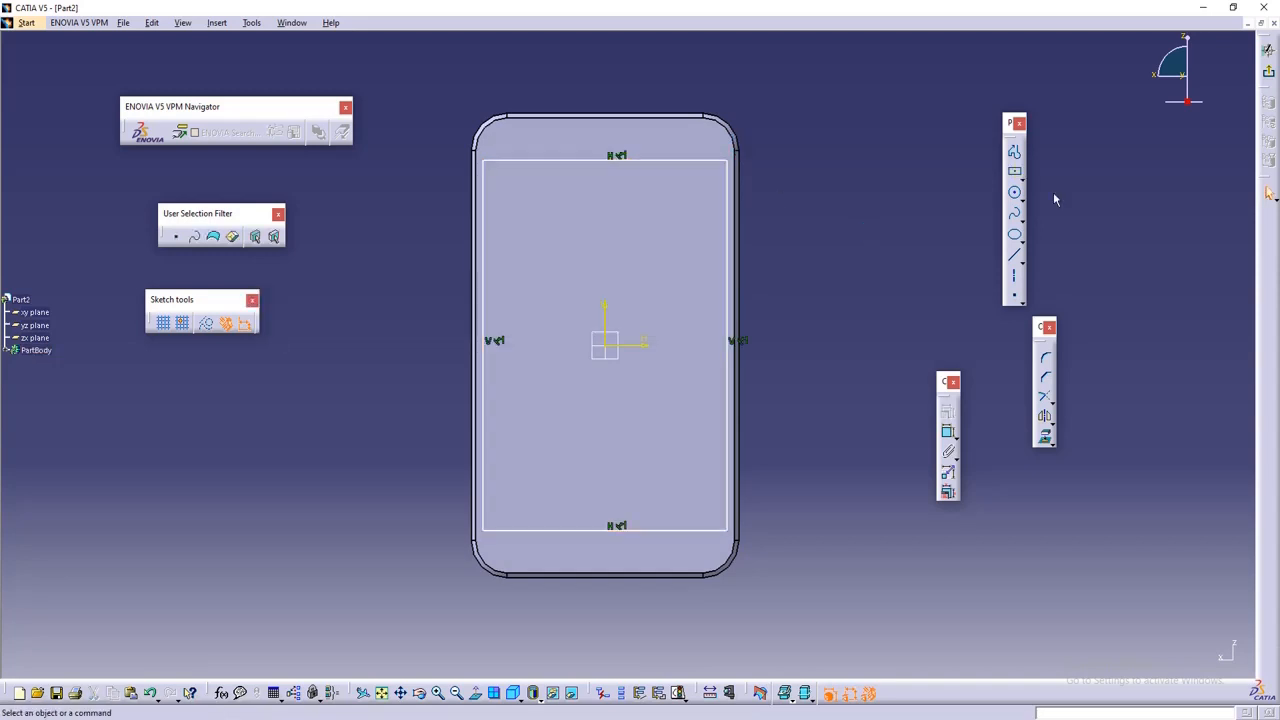
{"action": "left_click", "coordinate": [948, 437]}
{"action": "left_click", "coordinate": [669, 160]}
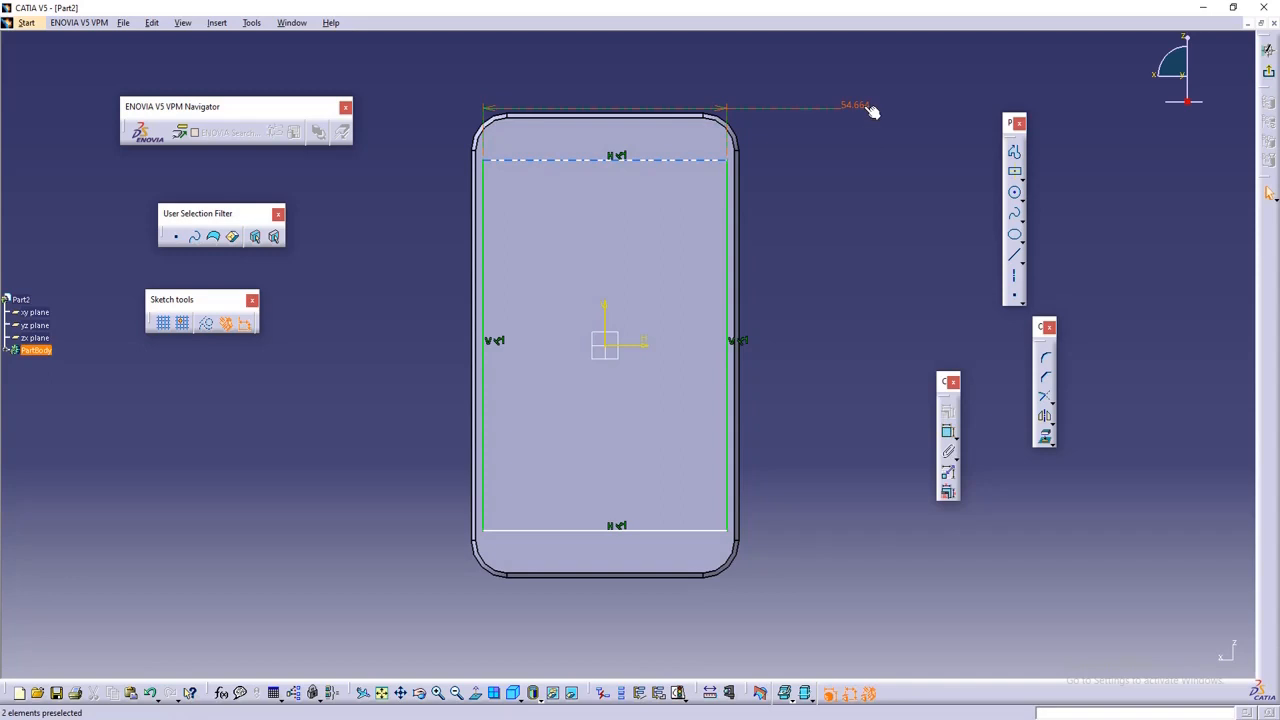
{"action": "left_click", "coordinate": [865, 111]}
{"action": "double_click", "coordinate": [857, 104]}
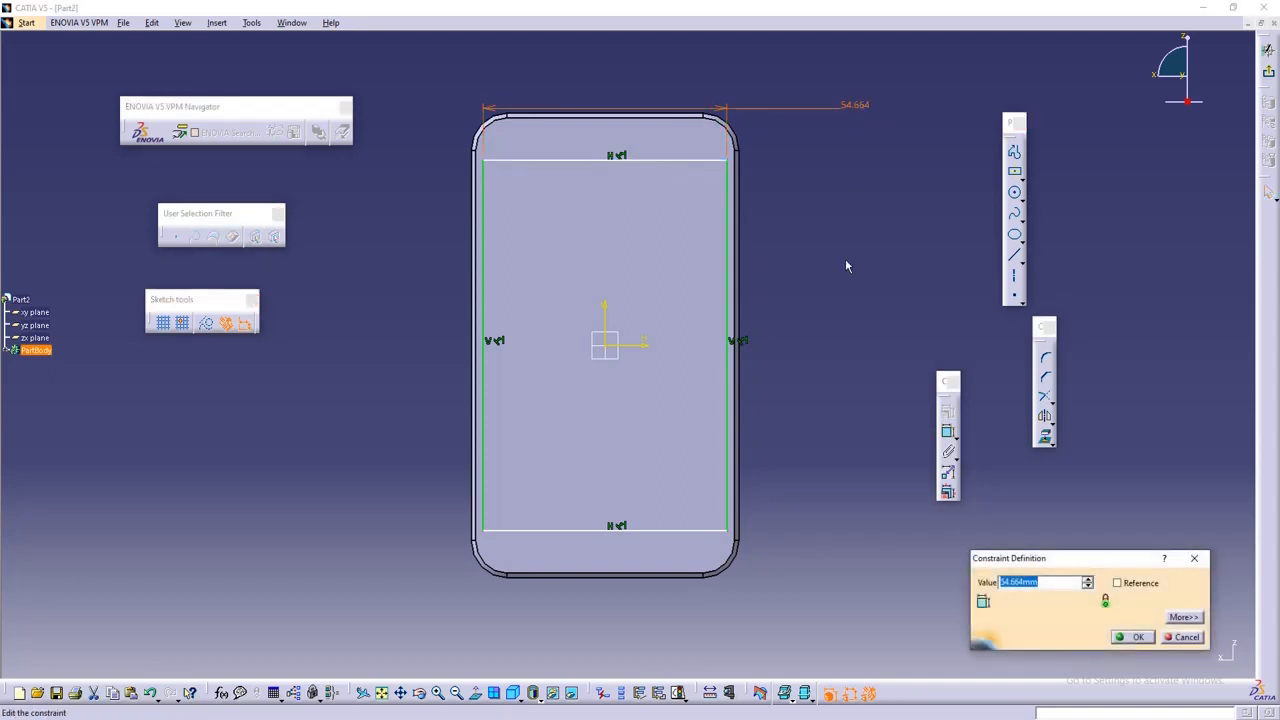
{"action": "type", "text": "54"}
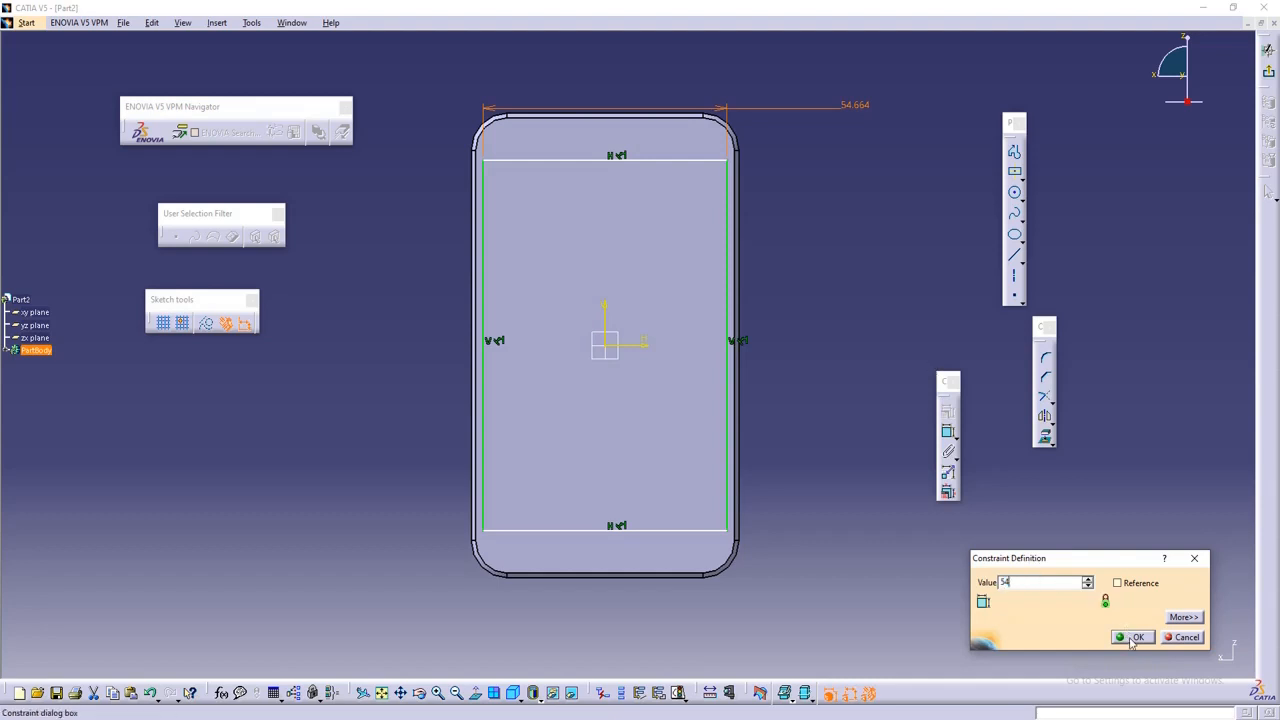
{"action": "key", "text": "Return"}
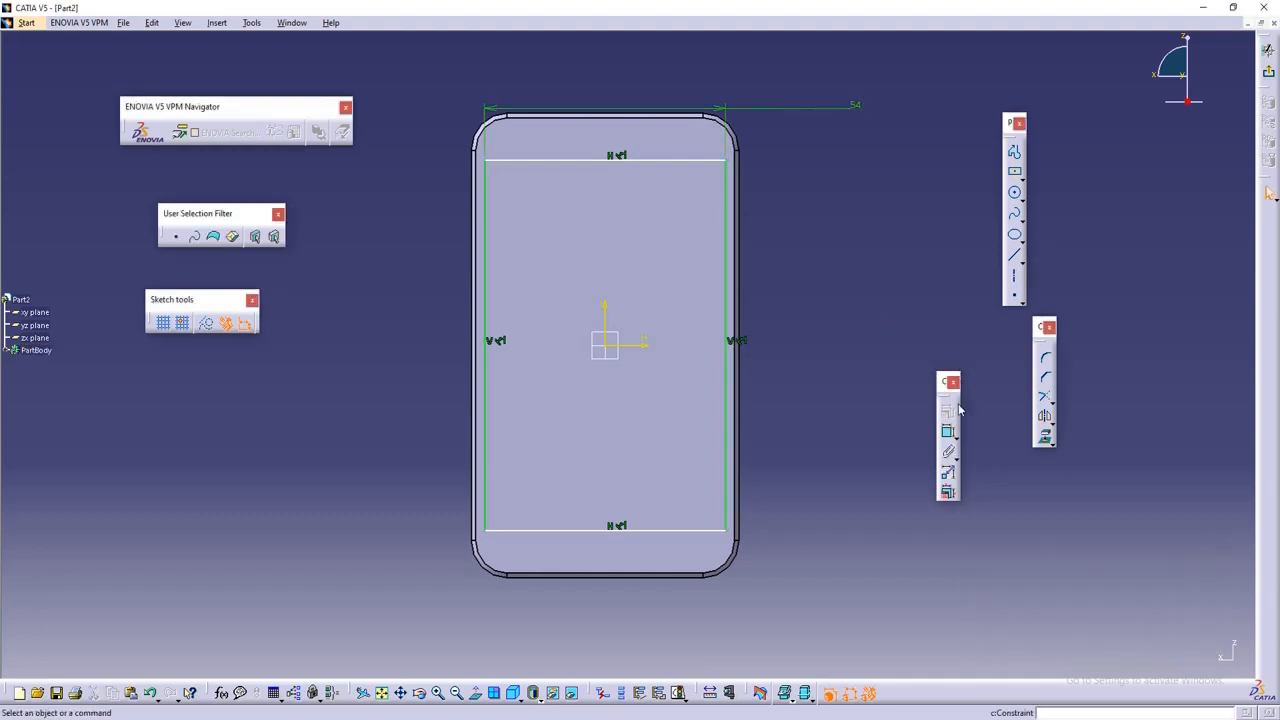
{"action": "left_click", "coordinate": [948, 431]}
{"action": "left_click", "coordinate": [676, 160]}
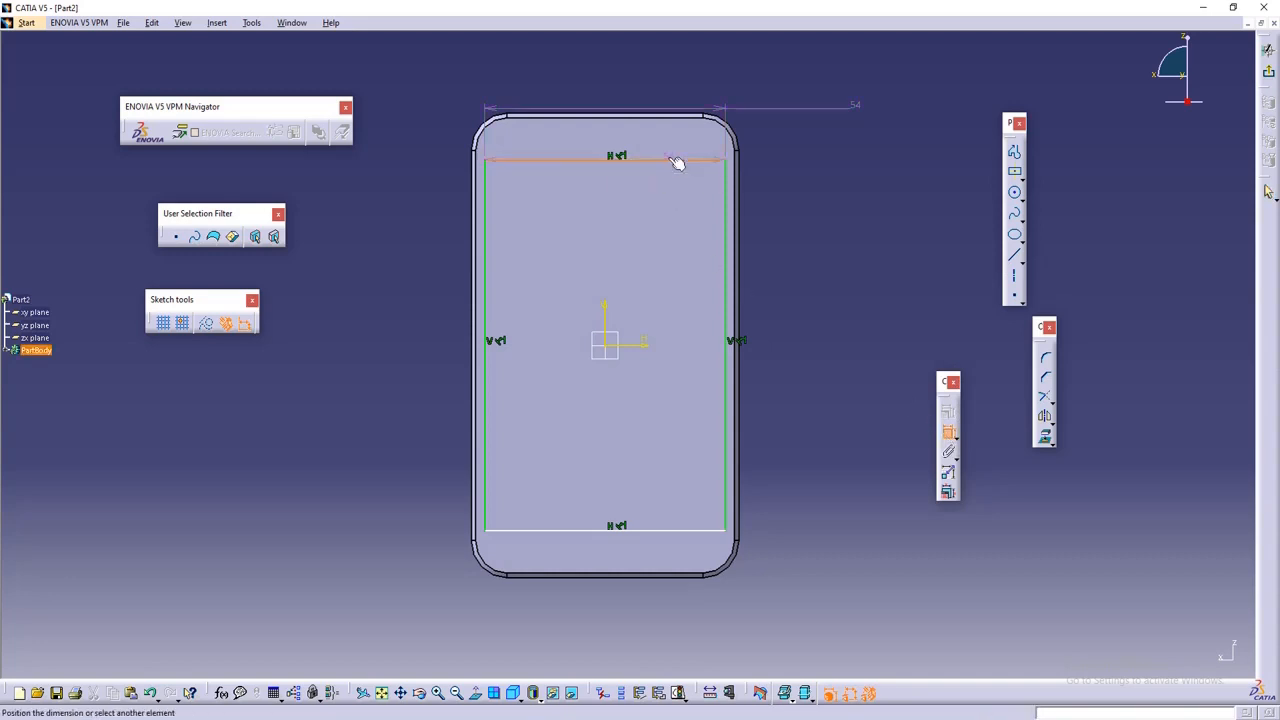
{"action": "key", "text": "Escape"}
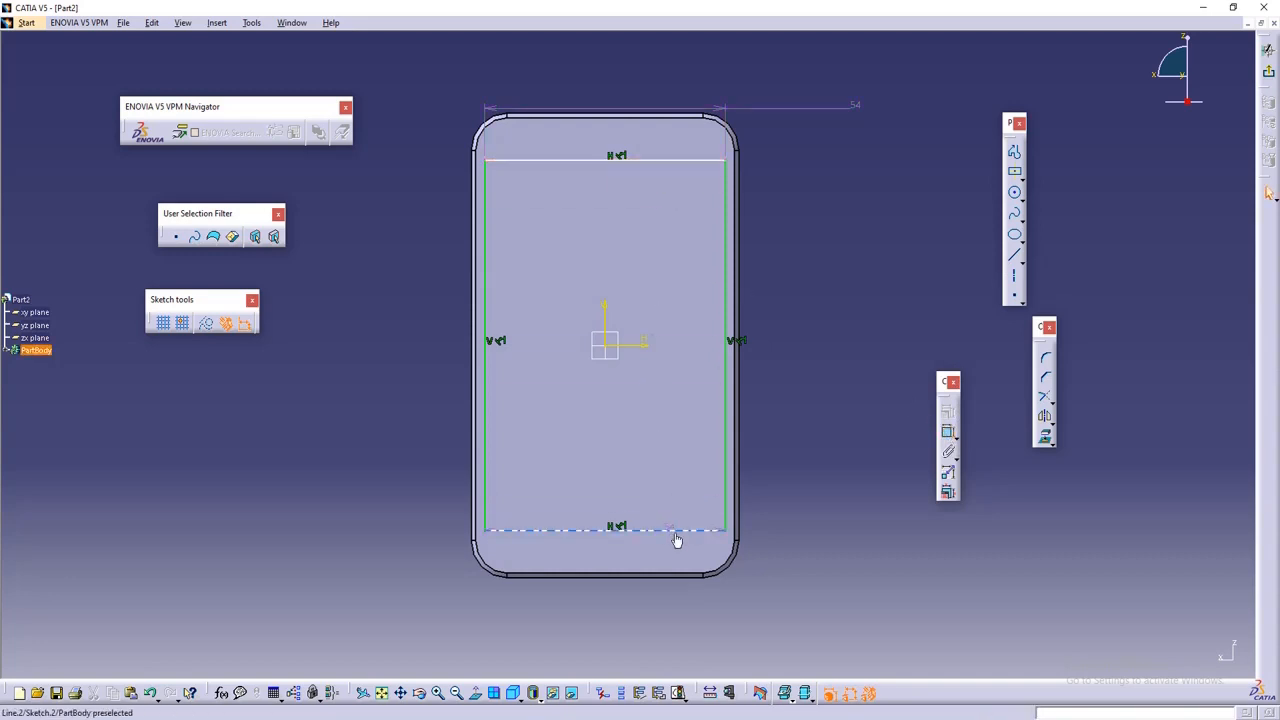
{"action": "left_click", "coordinate": [677, 531]}
{"action": "left_click", "coordinate": [842, 297]}
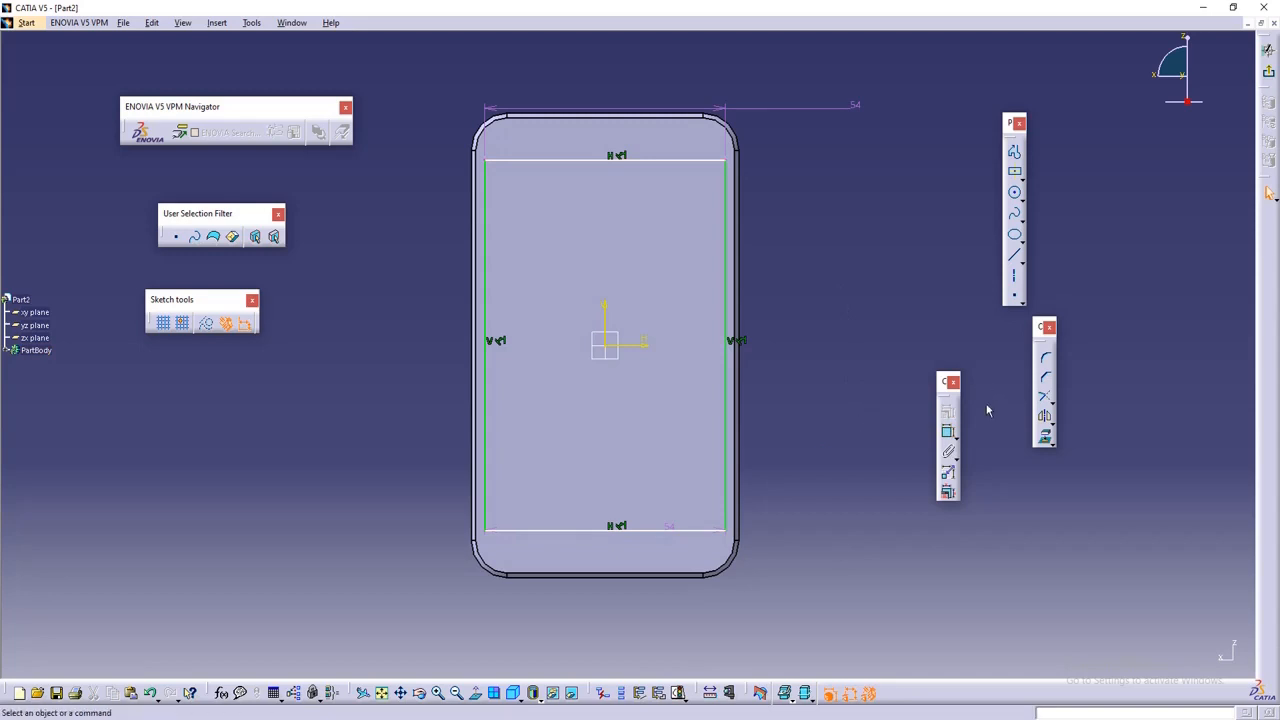
{"action": "key", "text": "ctrl+z"}
{"action": "key", "text": "ctrl+z"}
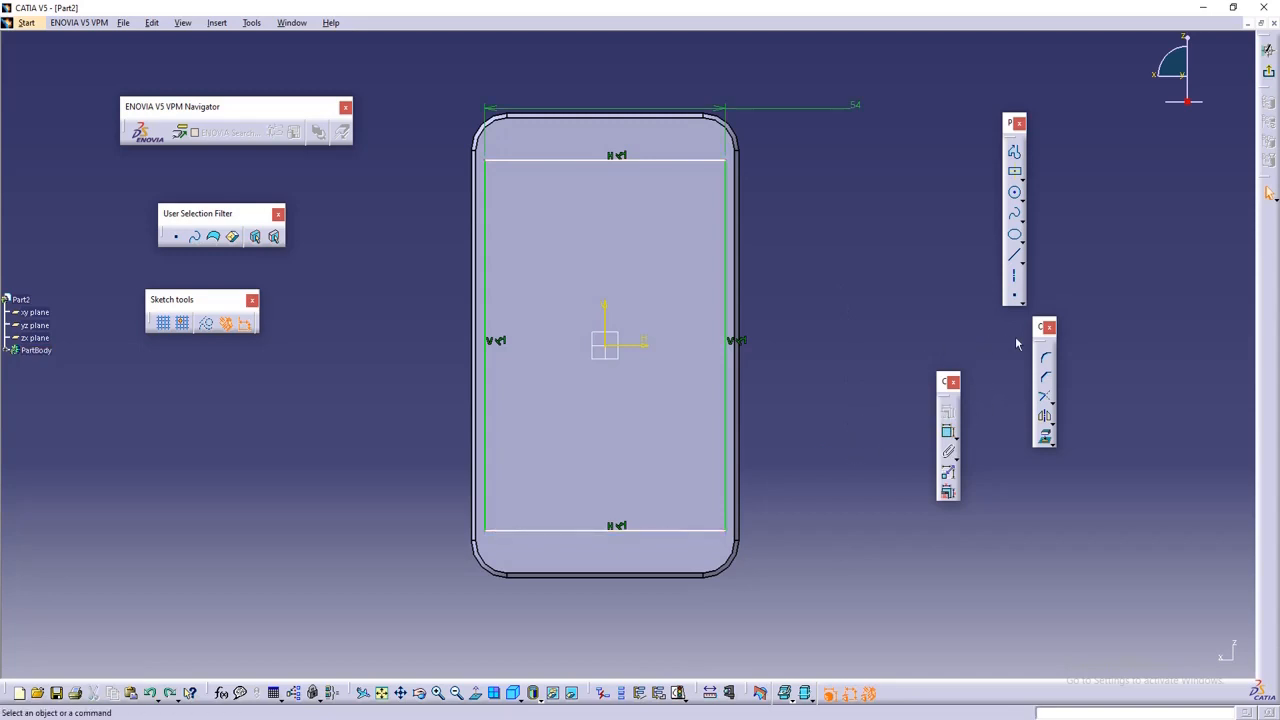
- Dimension the rectangle's height, set it to 80 mm and exit the sketch
{"action": "left_click", "coordinate": [948, 432]}
{"action": "left_click", "coordinate": [727, 320]}
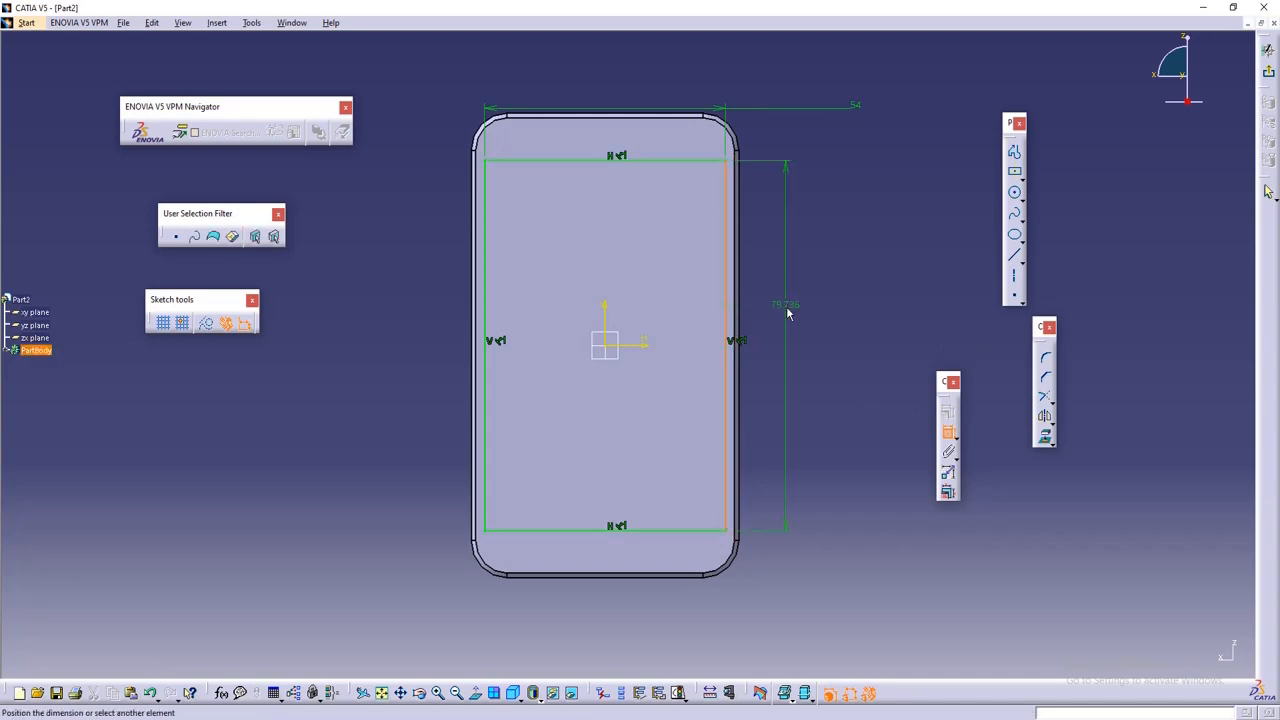
{"action": "left_click", "coordinate": [852, 307]}
{"action": "double_click", "coordinate": [848, 302]}
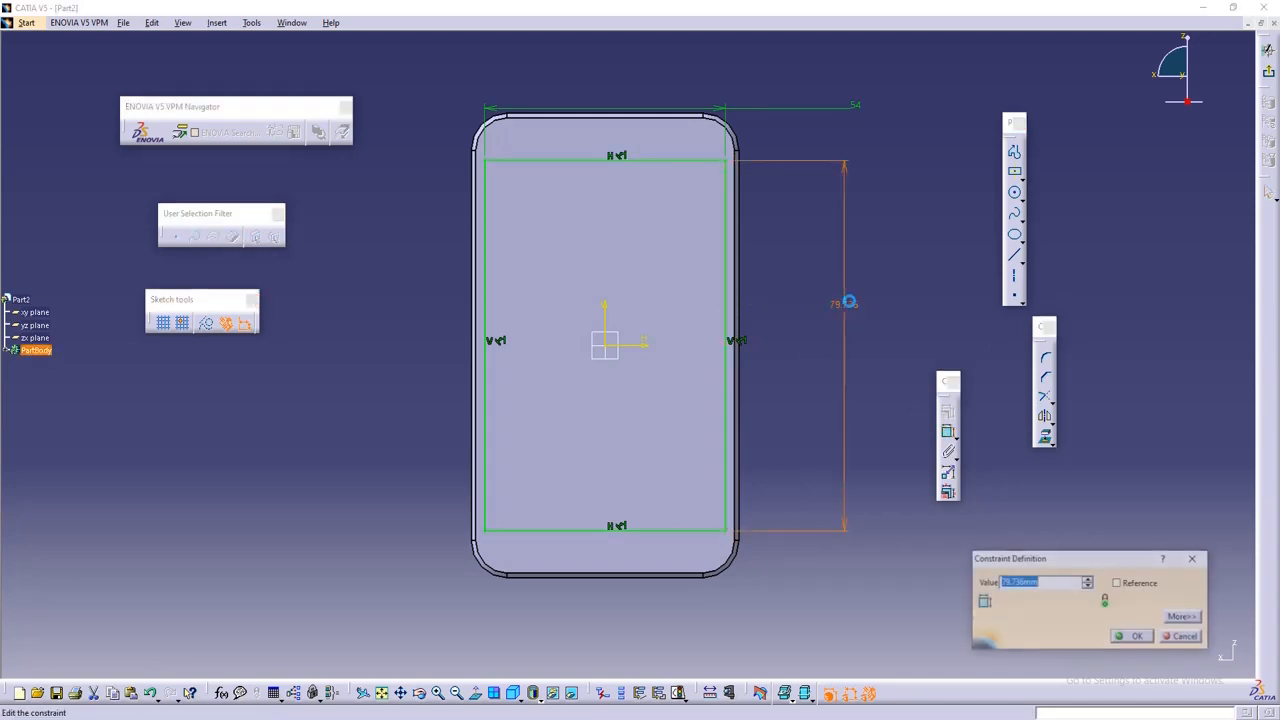
{"action": "type", "text": "80"}
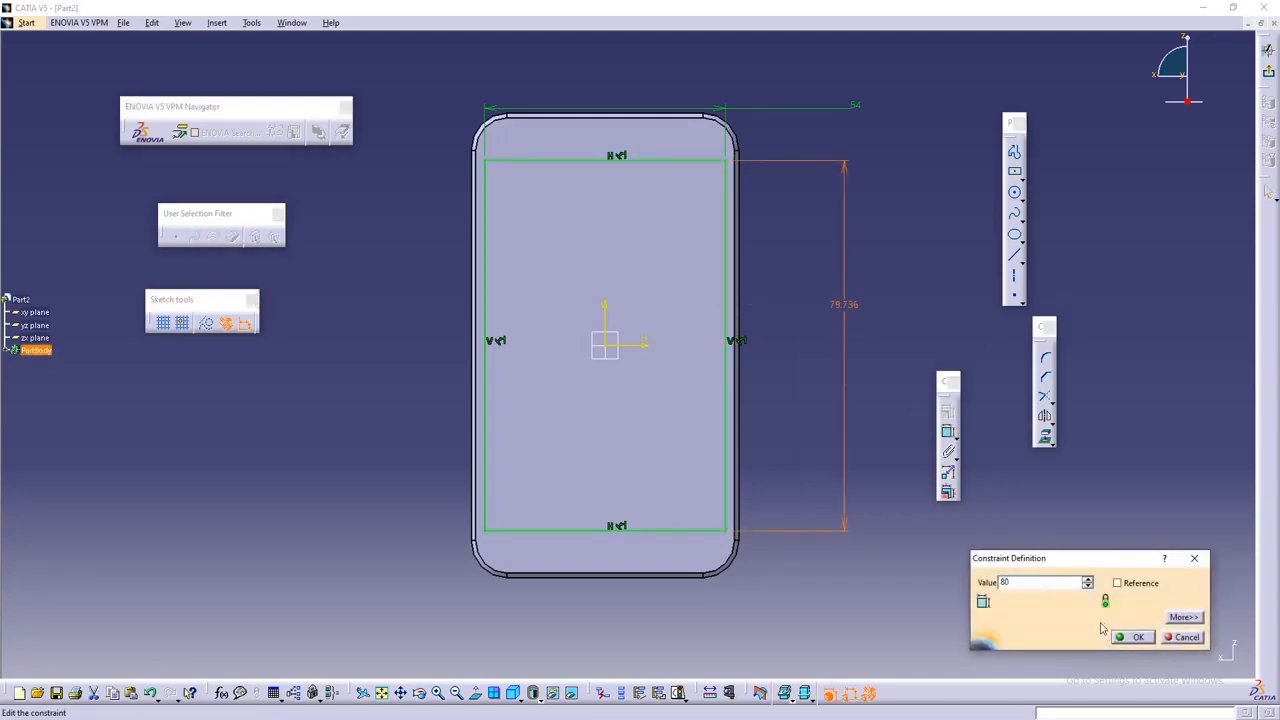
{"action": "left_click", "coordinate": [1131, 637]}
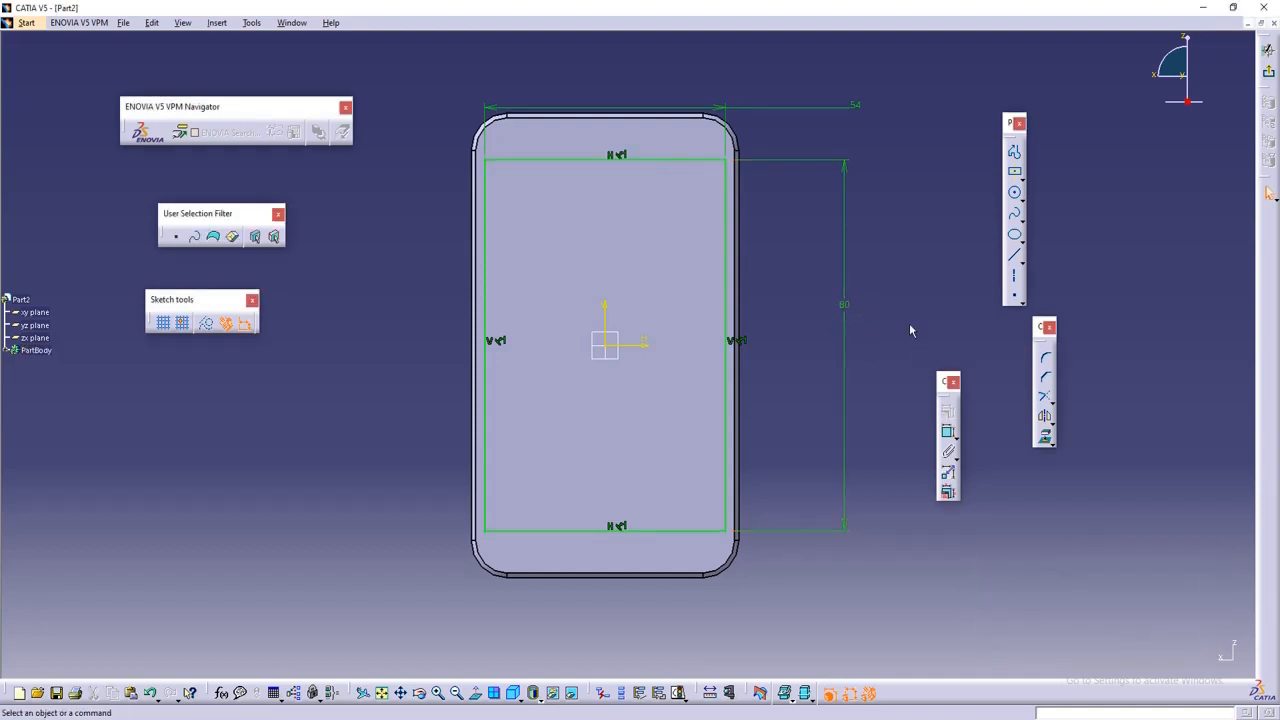
{"action": "left_click", "coordinate": [1268, 100]}
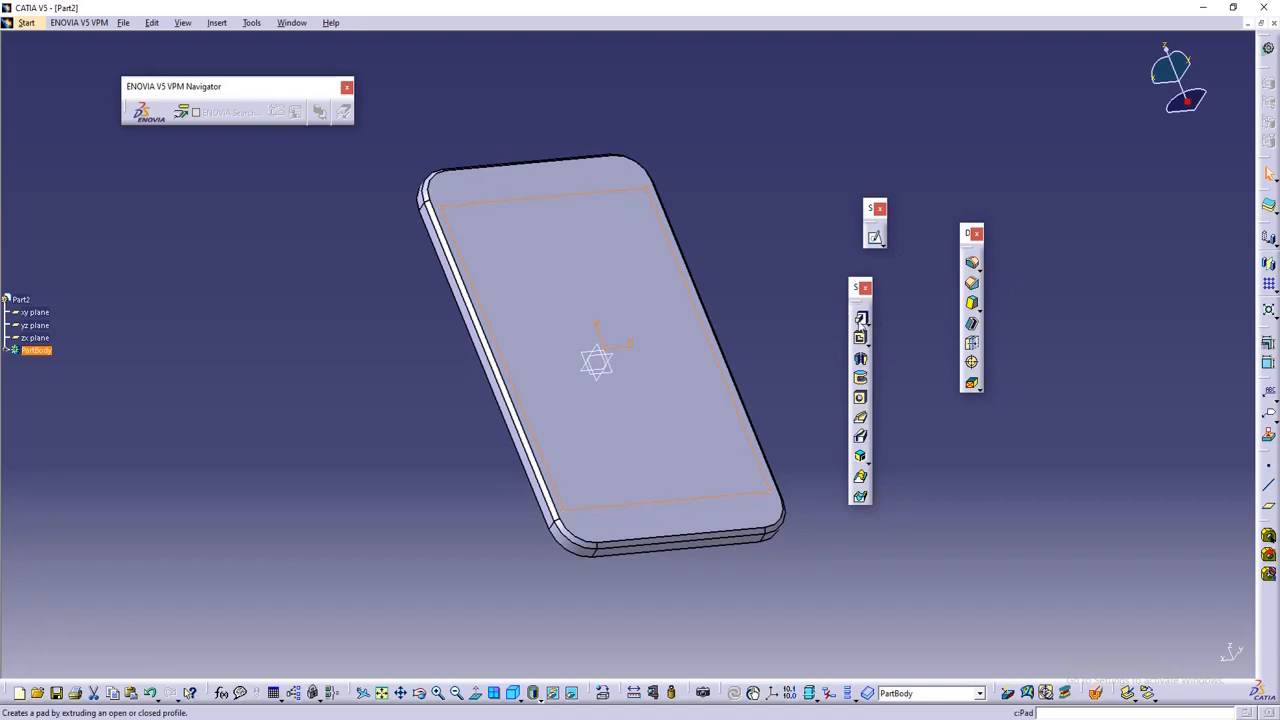
- Cut the rectangle into the plate's large face as a pocket 0.1 mm deep
{"action": "left_click", "coordinate": [860, 337]}
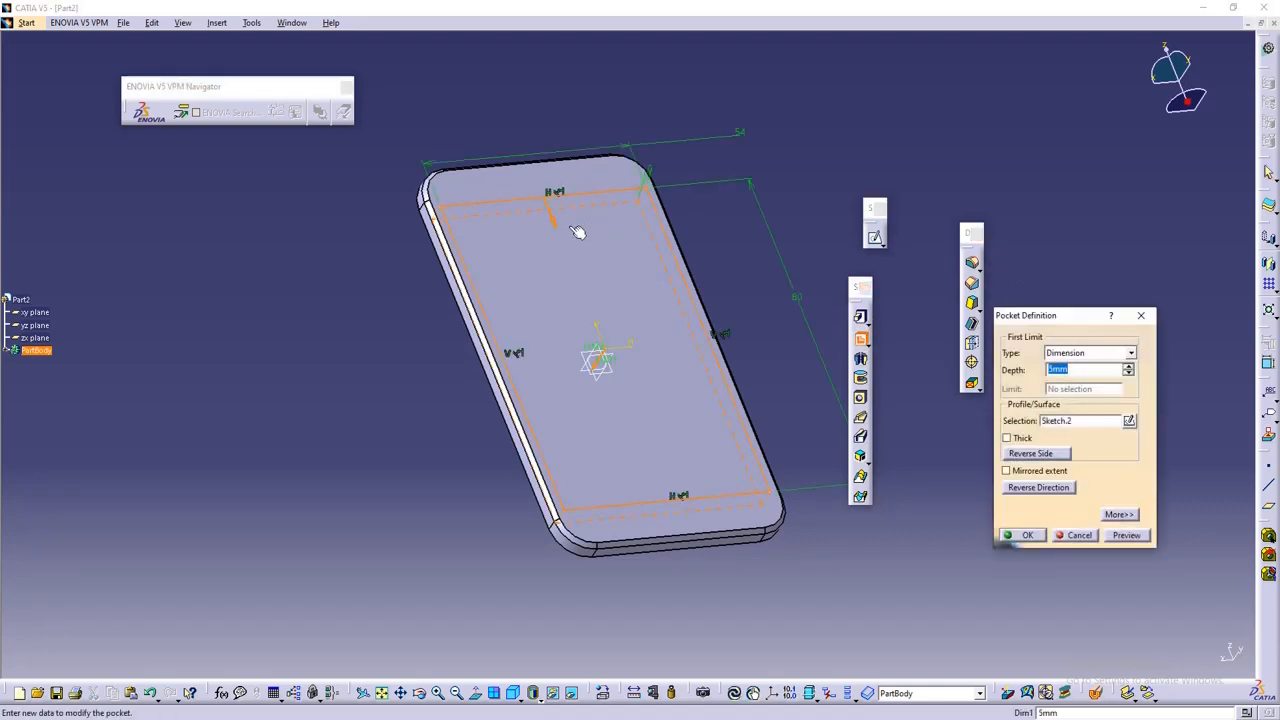
{"action": "middle_click_drag", "start_coordinate": [580, 269], "coordinate": [709, 312]}
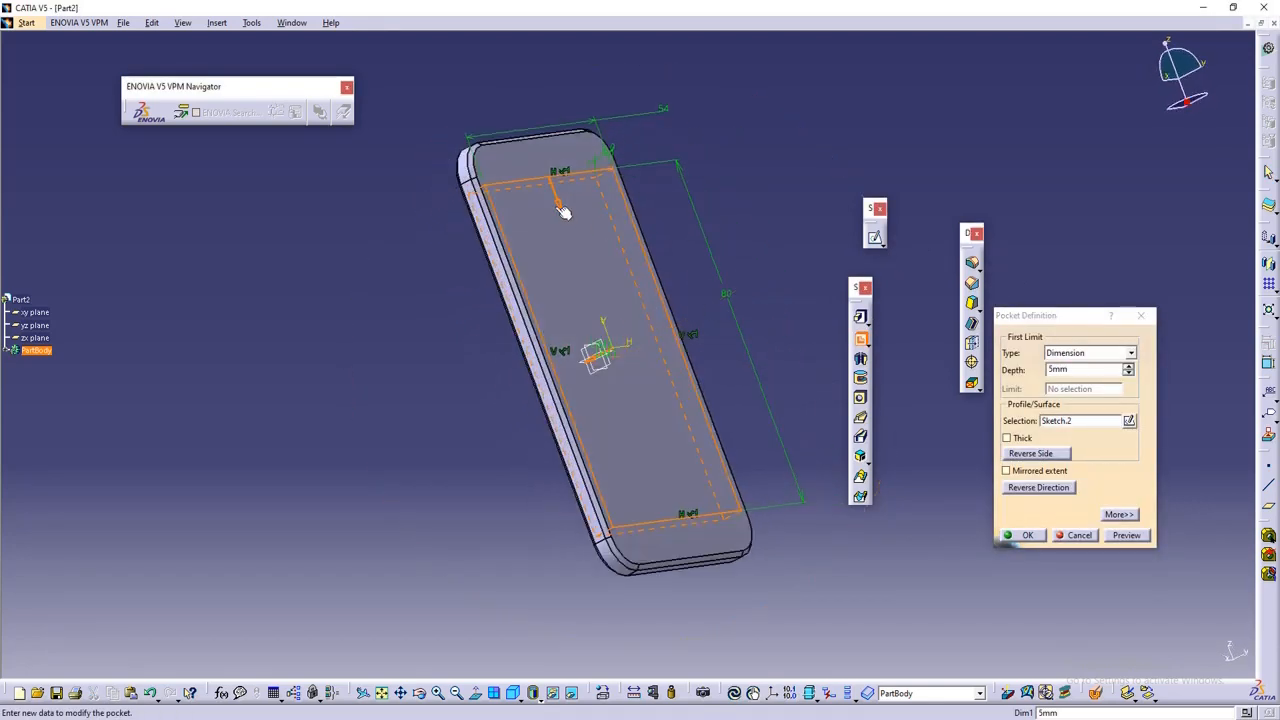
{"action": "scroll", "coordinate": [563, 211], "scroll_direction": "down", "scroll_amount": 1}
{"action": "middle_click_drag", "start_coordinate": [563, 211], "coordinate": [687, 283]}
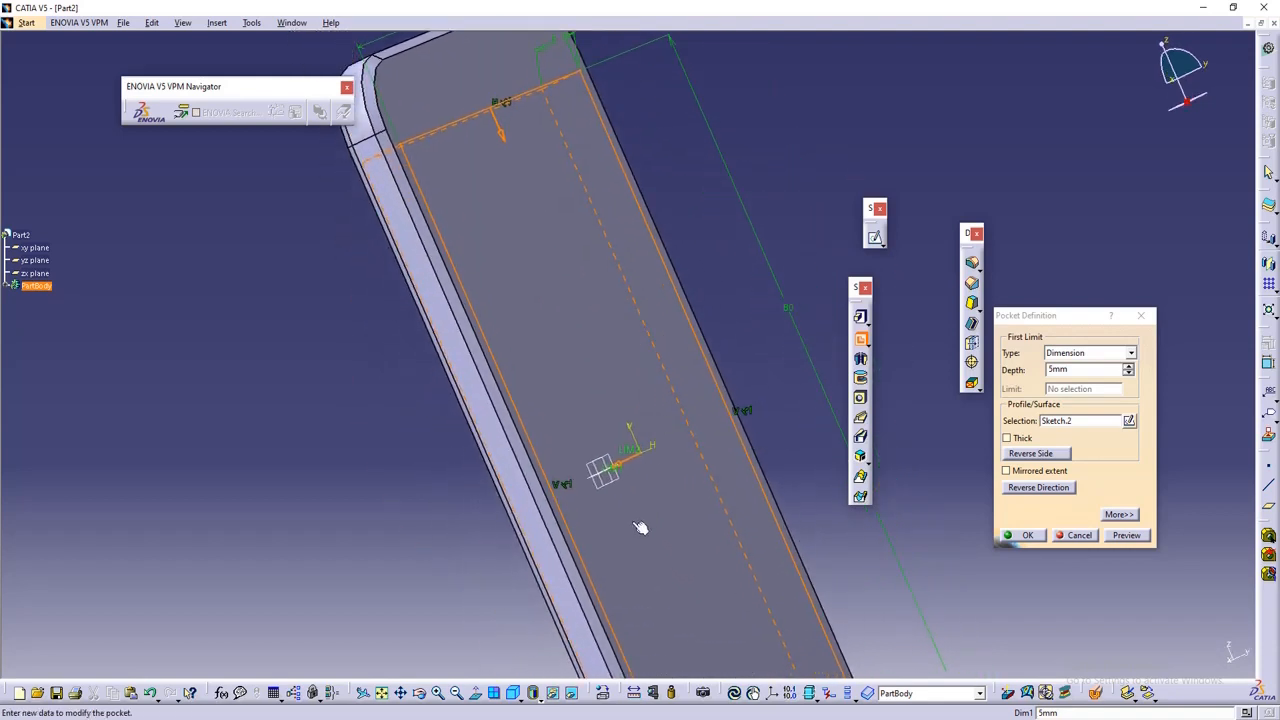
{"action": "double_click", "coordinate": [1052, 369]}
{"action": "key", "text": "BackSpace"}
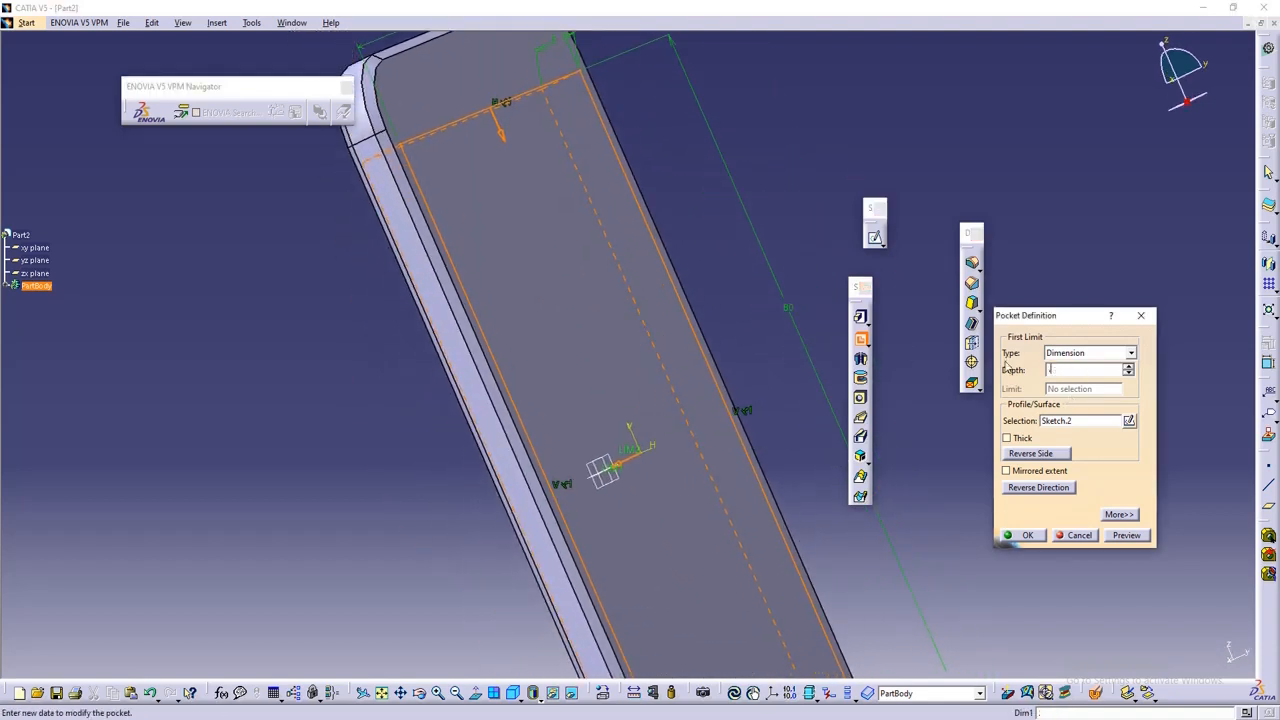
{"action": "left_click", "coordinate": [1128, 536]}
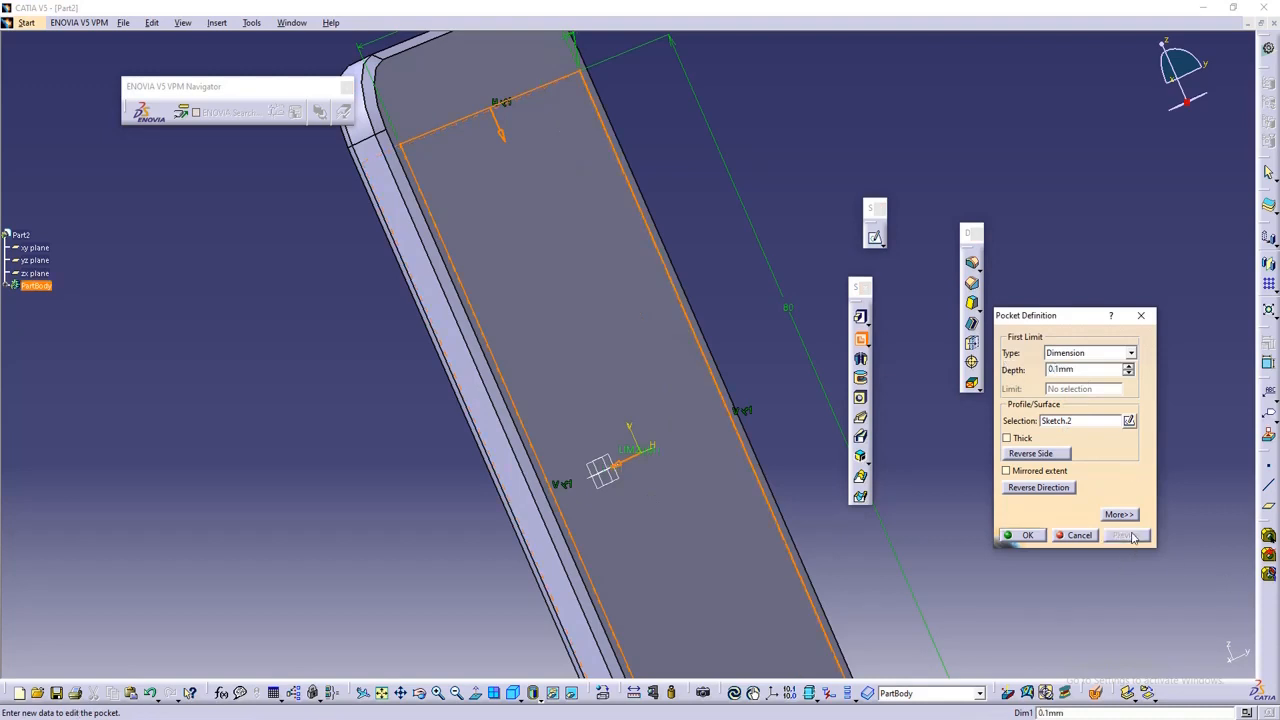
{"action": "middle_click_drag", "start_coordinate": [698, 210], "coordinate": [486, 283]}
{"action": "left_click", "coordinate": [1027, 536]}
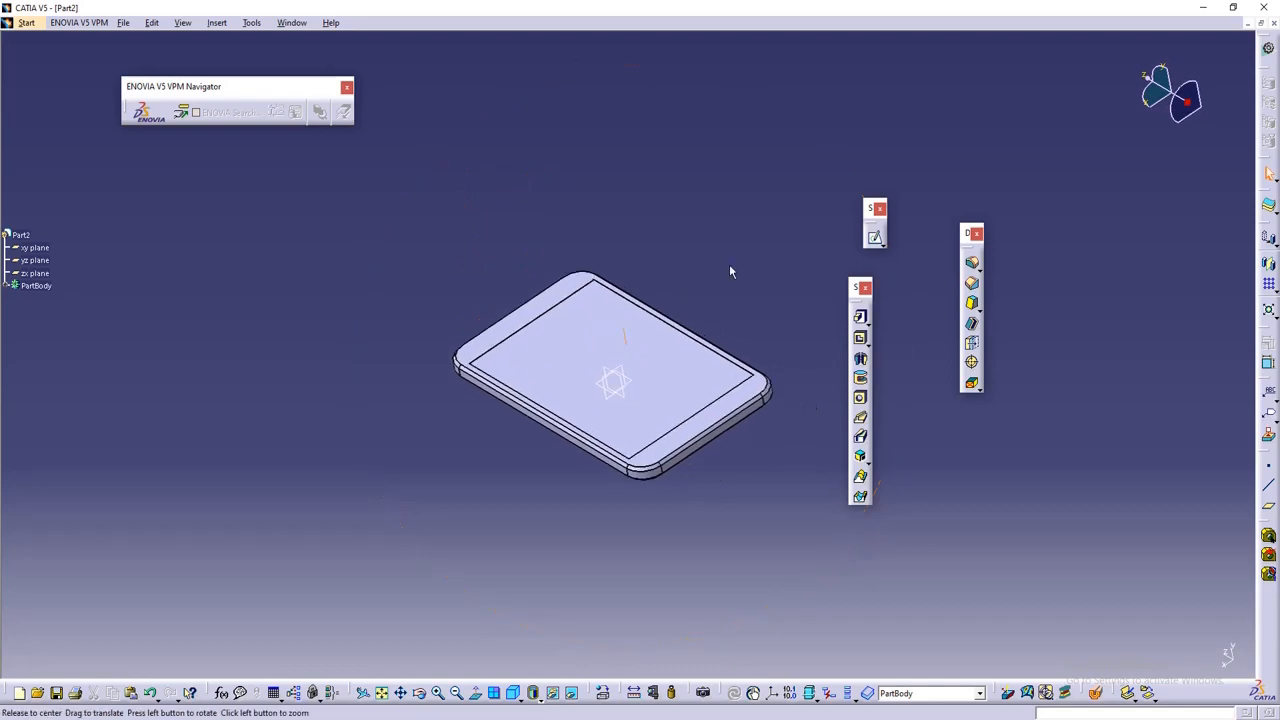
- Set the fill colour of the rectangular pocket's floor face to black and apply it
{"action": "middle_click_drag", "start_coordinate": [729, 270], "coordinate": [786, 327]}
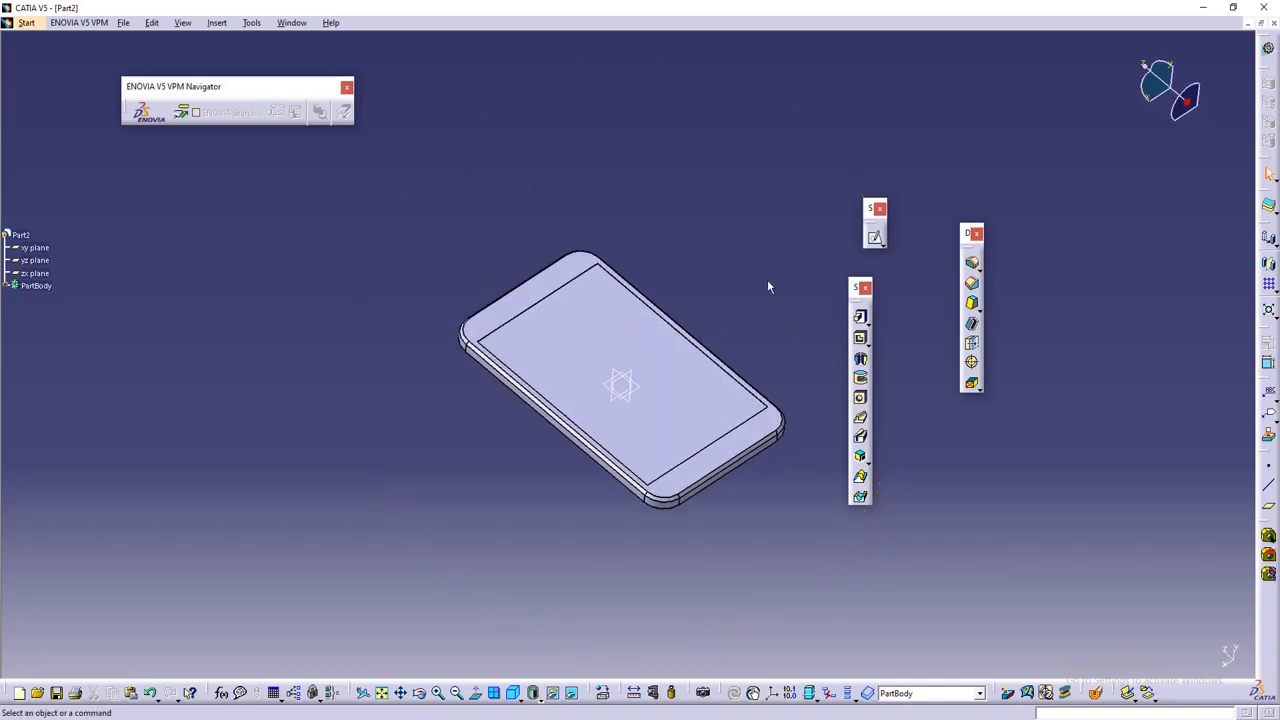
{"action": "right_click", "coordinate": [588, 330]}
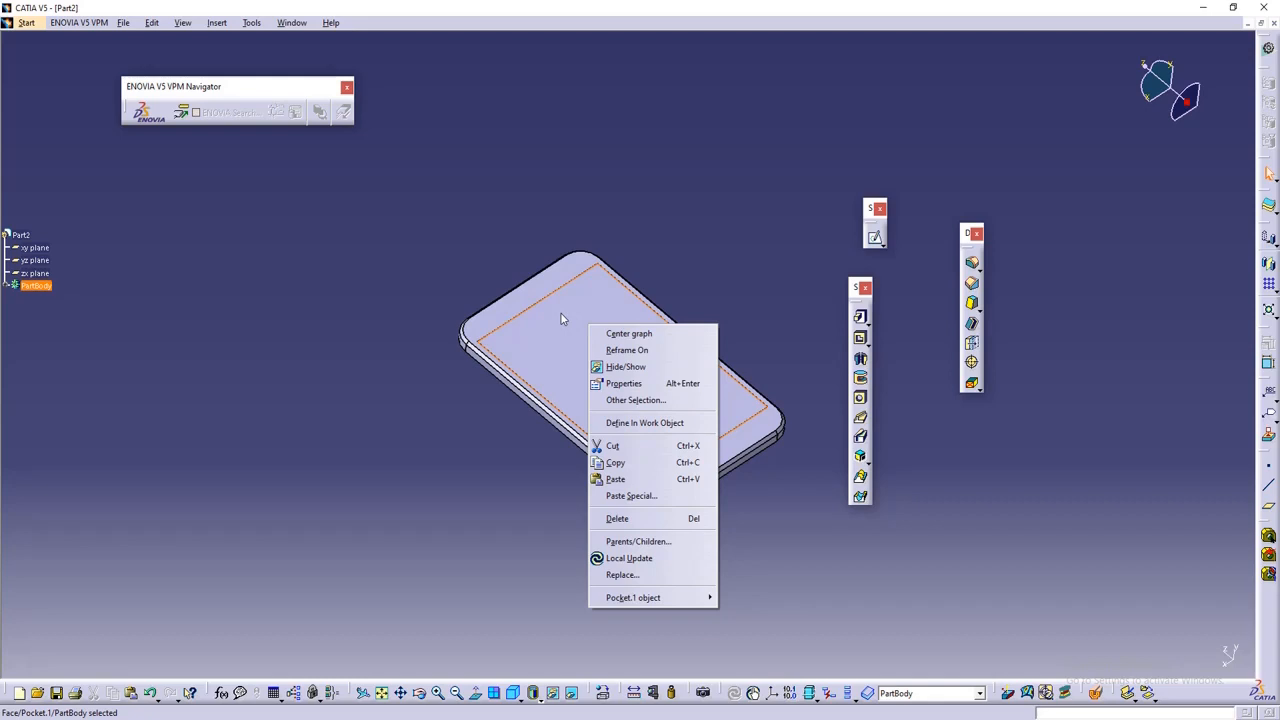
{"action": "left_click", "coordinate": [645, 385]}
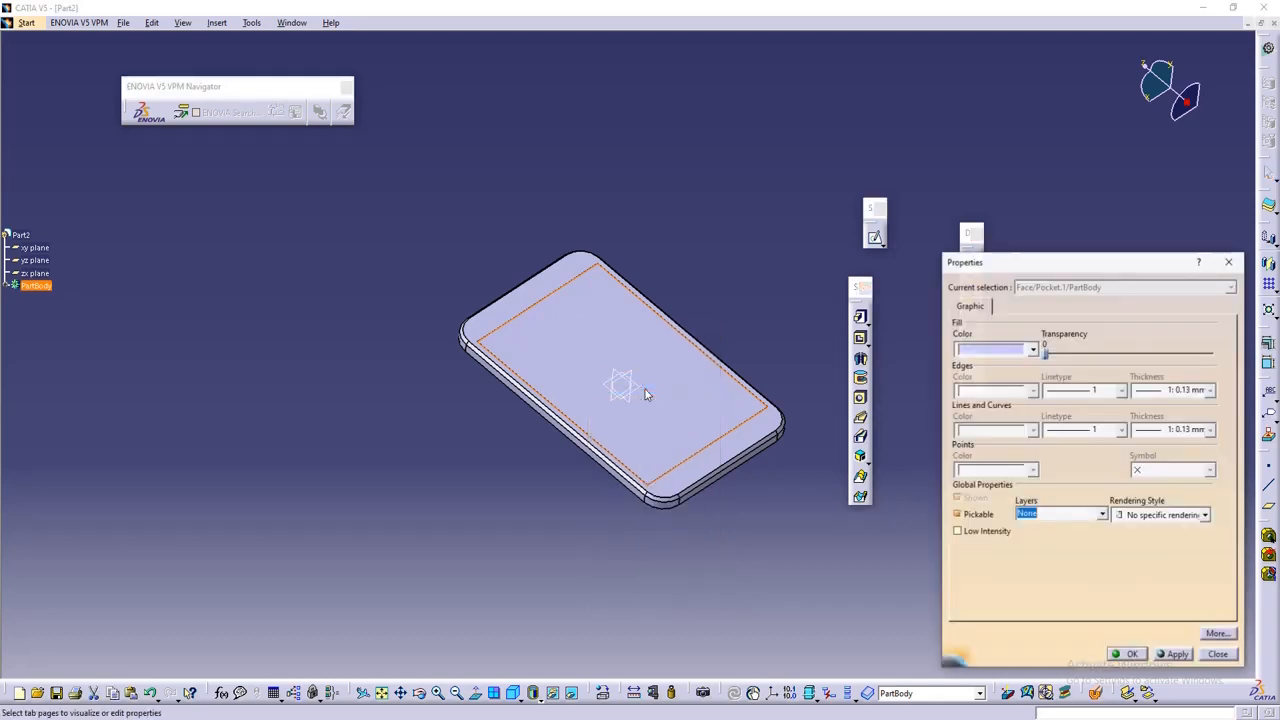
{"action": "left_click_drag", "start_coordinate": [1015, 262], "coordinate": [903, 203]}
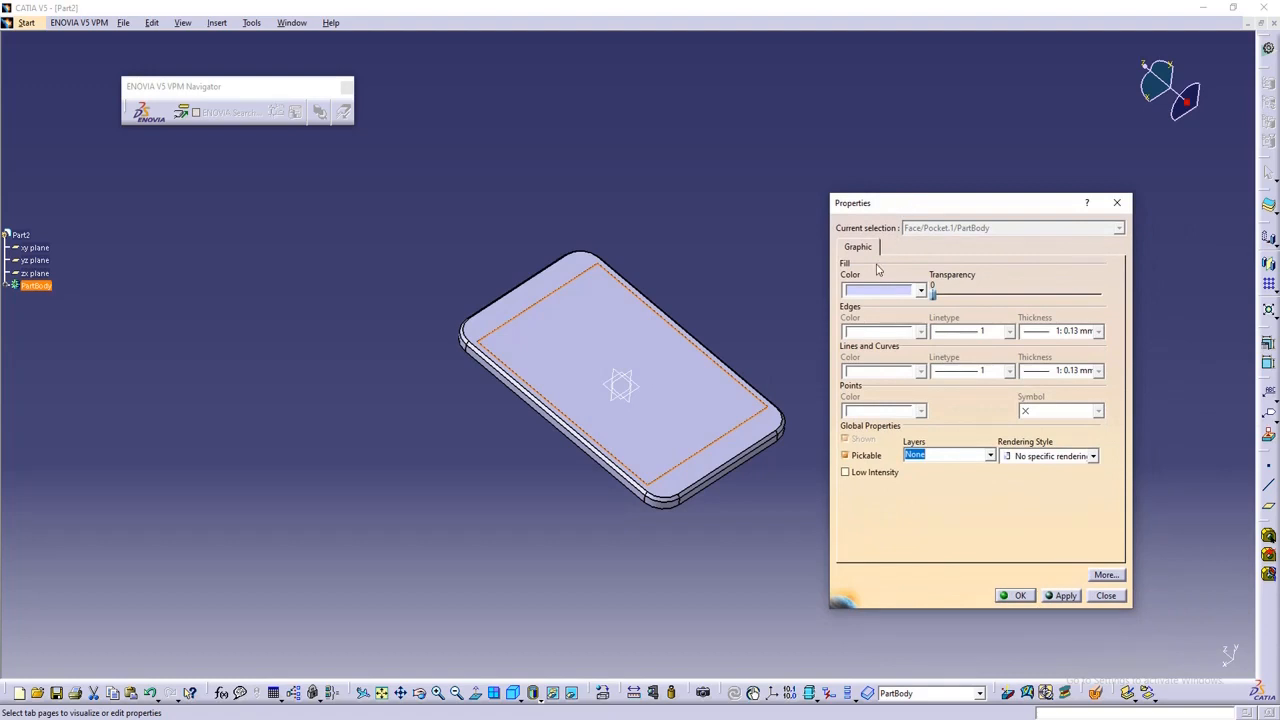
{"action": "left_click", "coordinate": [920, 292]}
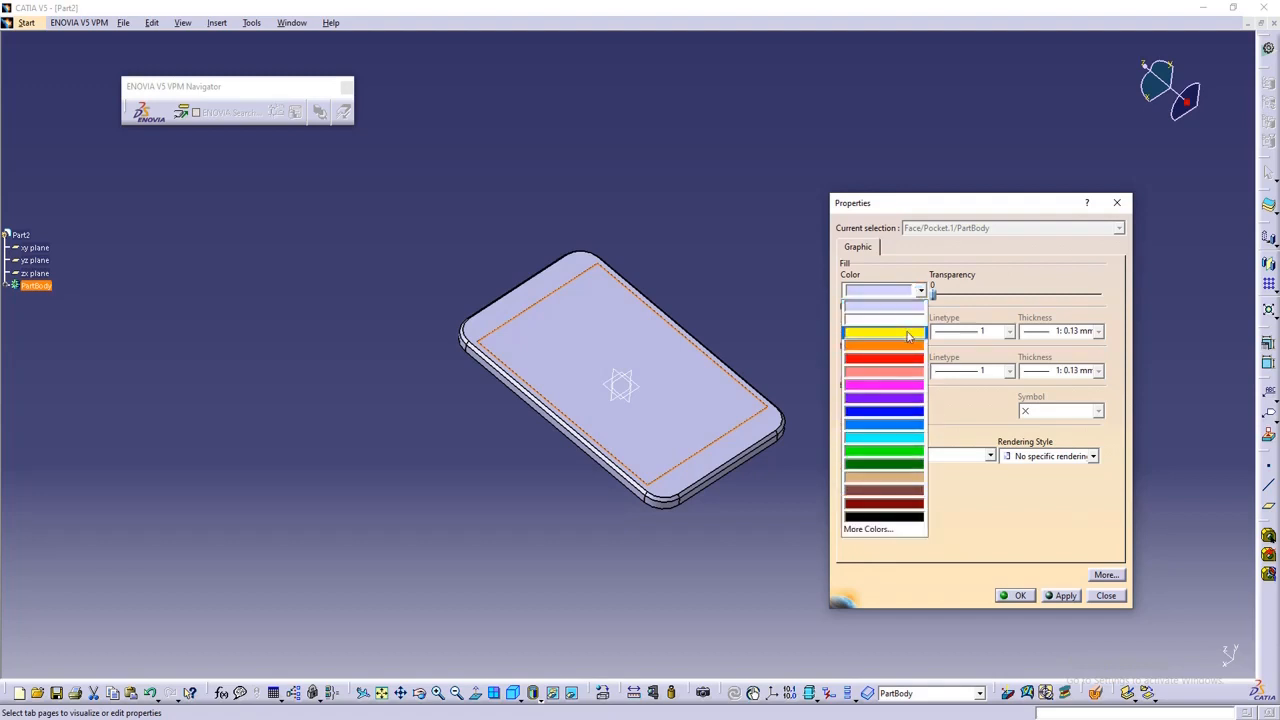
{"action": "left_click", "coordinate": [889, 517]}
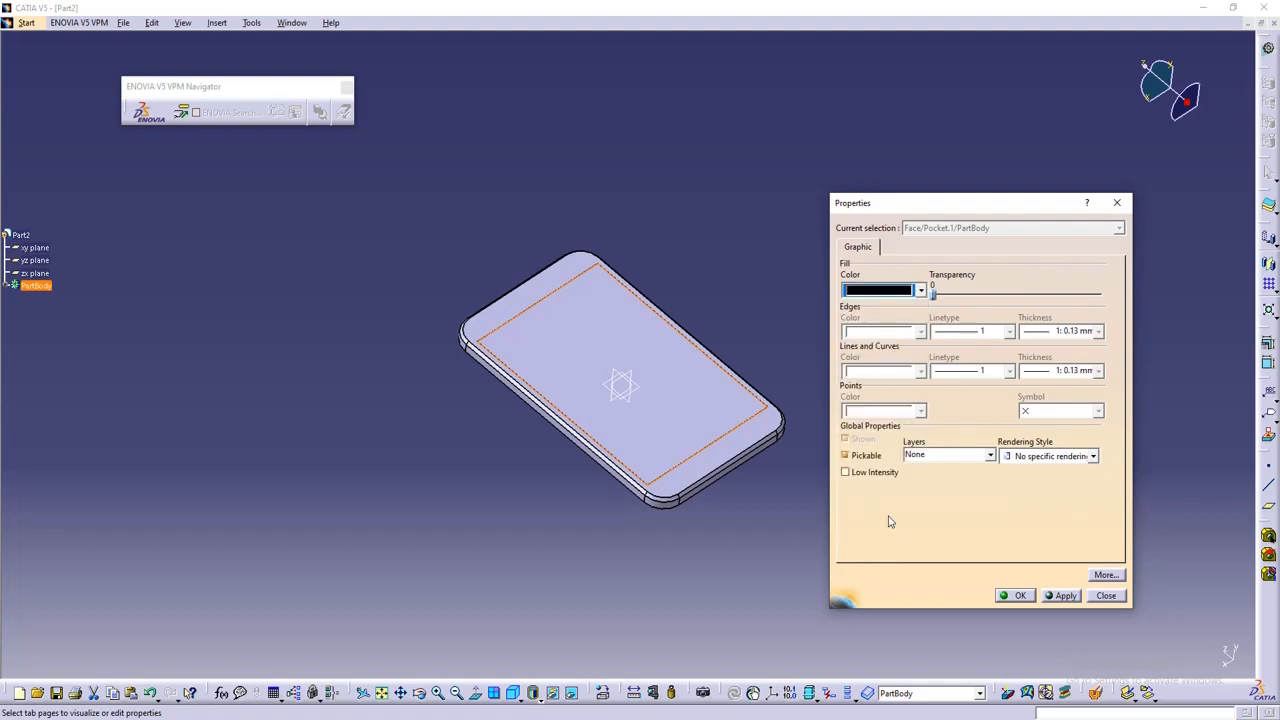
{"action": "left_click", "coordinate": [1064, 596]}
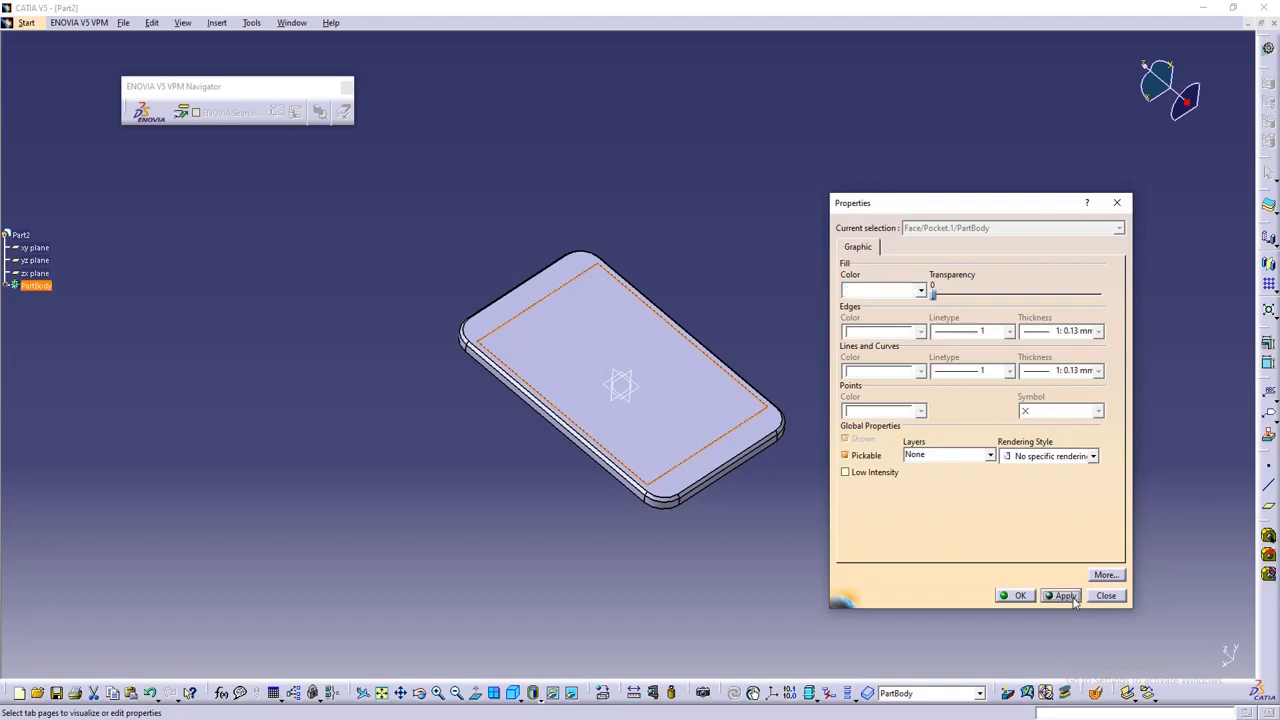
{"action": "left_click", "coordinate": [1020, 600]}
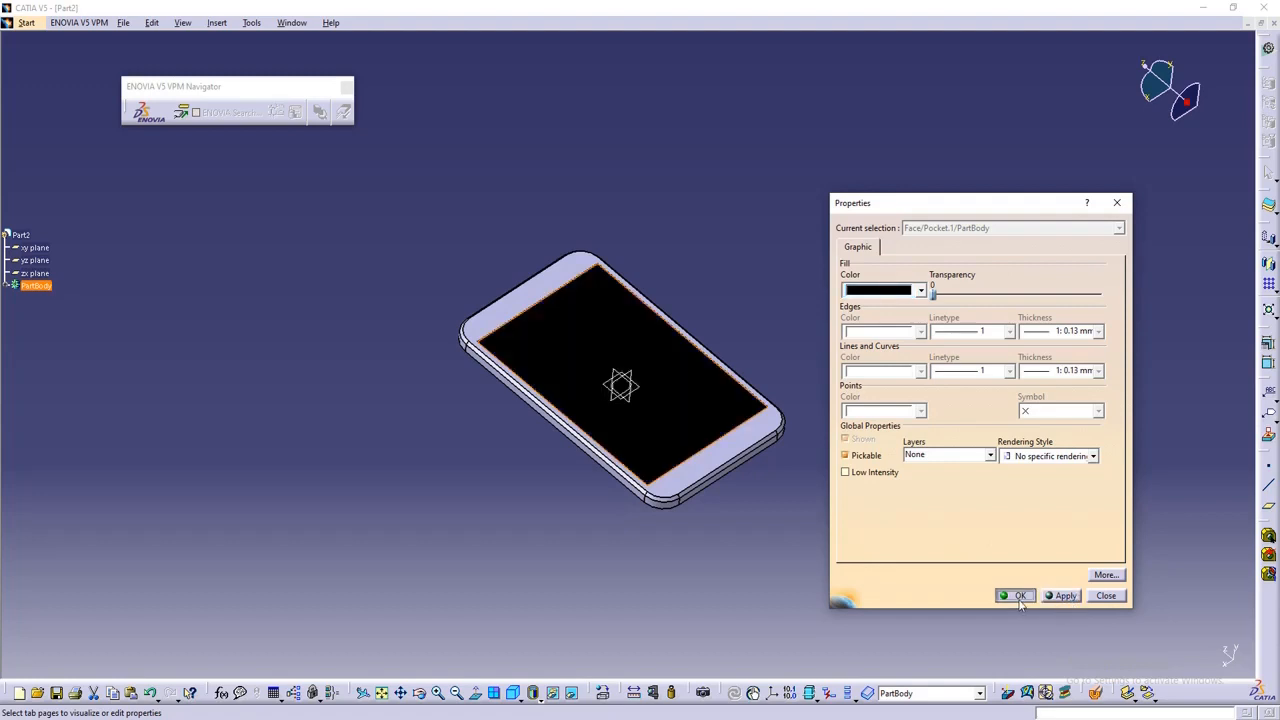
{"action": "left_click", "coordinate": [731, 306]}
- Open a sketch on the plate's large face beside the black pocket and start the Elongated Hole profile command
{"action": "middle_click_drag", "start_coordinate": [775, 368], "coordinate": [466, 443]}
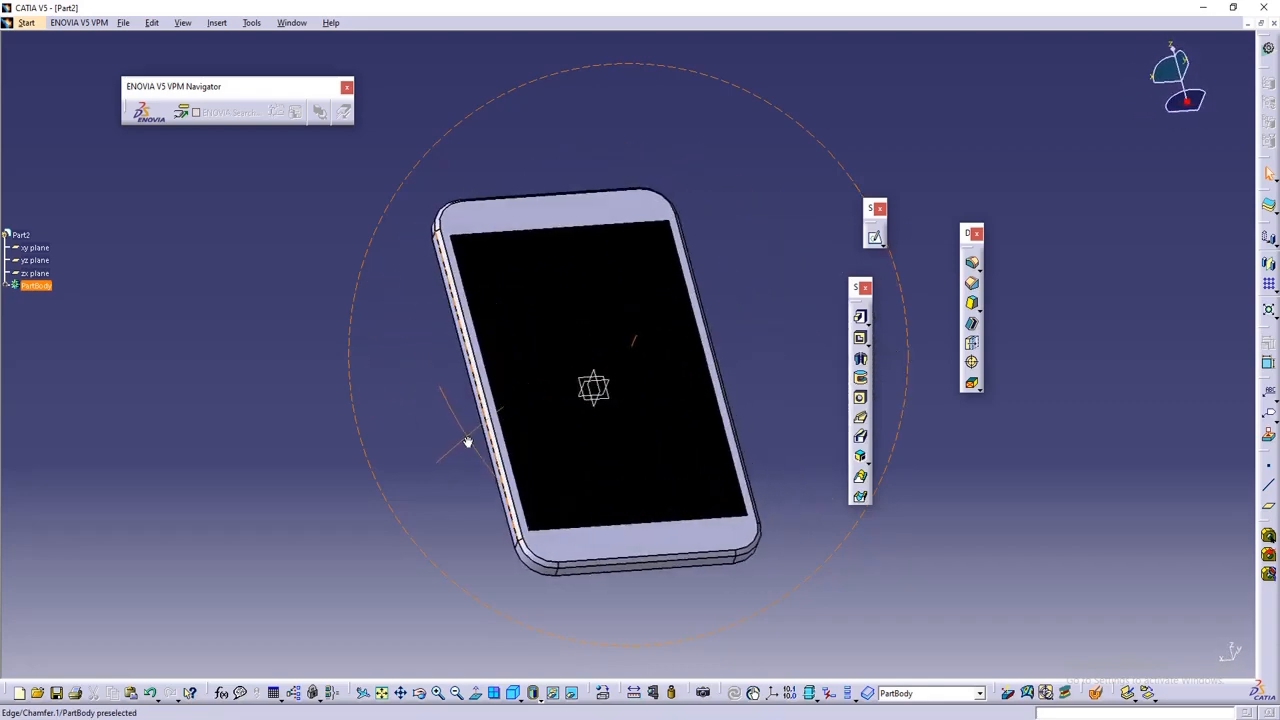
{"action": "middle_click_drag", "start_coordinate": [537, 420], "coordinate": [563, 345]}
{"action": "middle_click_drag", "start_coordinate": [645, 380], "coordinate": [632, 392]}
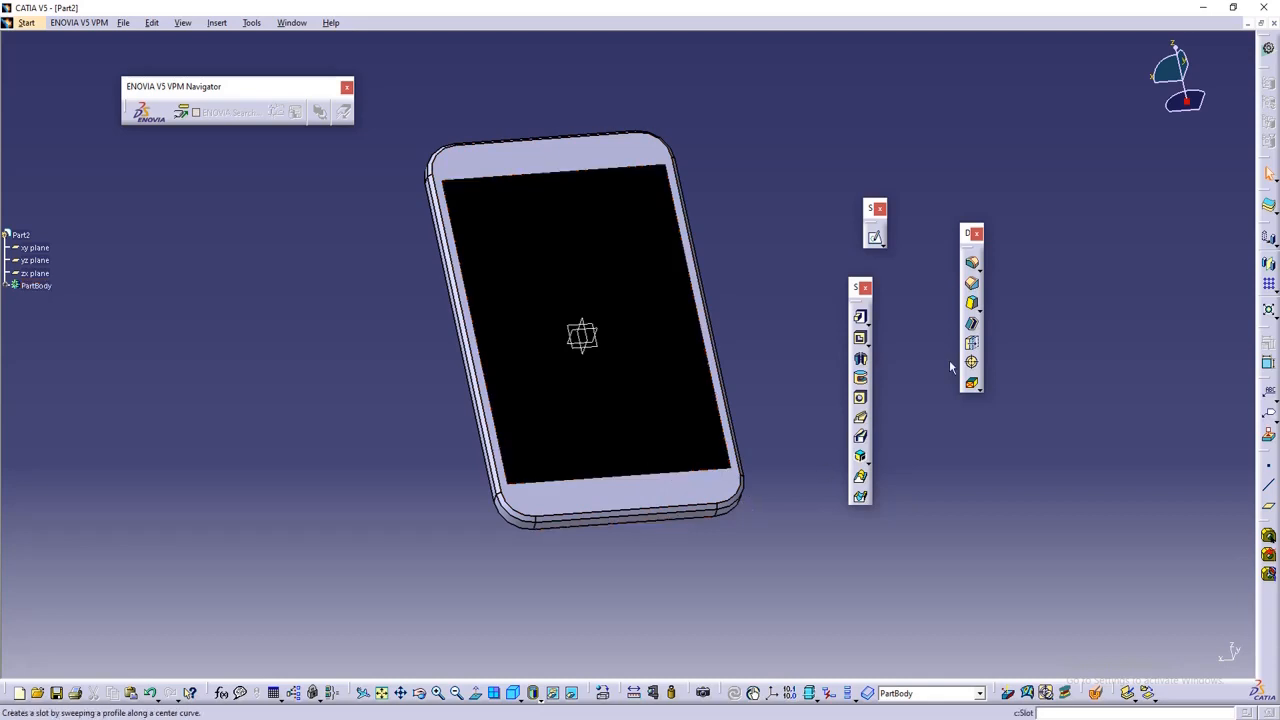
{"action": "left_click", "coordinate": [876, 238]}
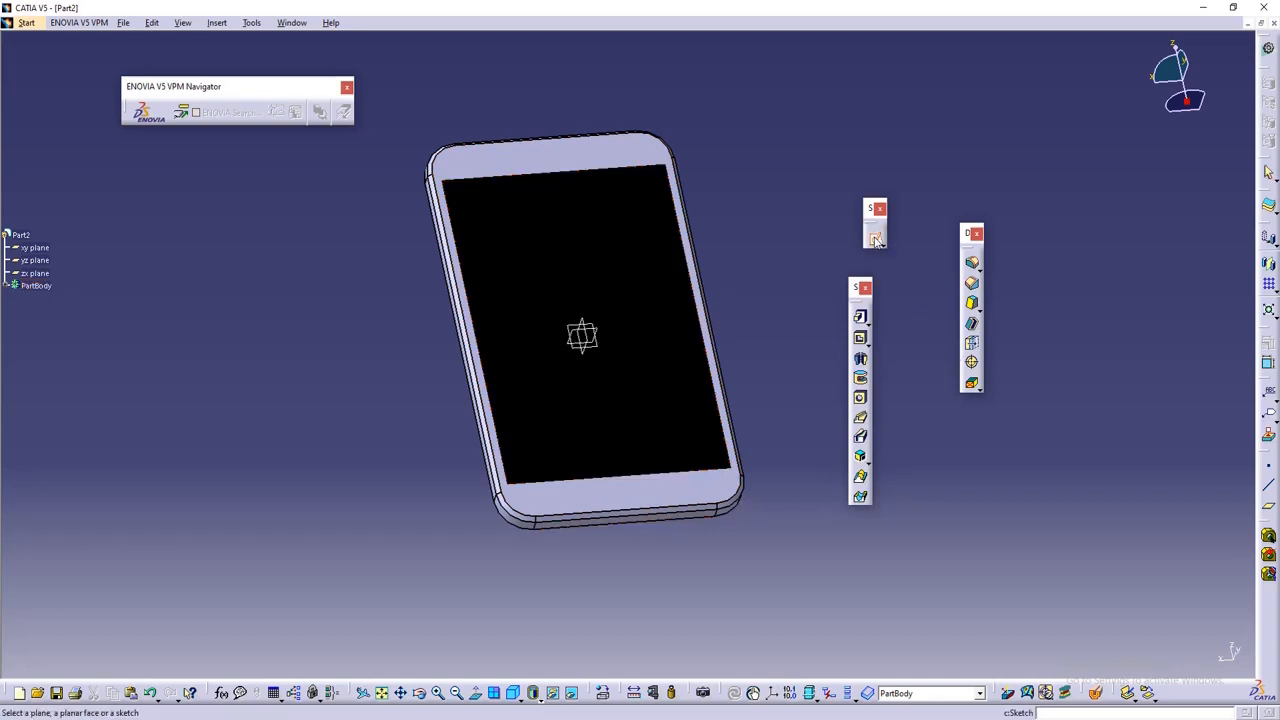
{"action": "left_click", "coordinate": [731, 488]}
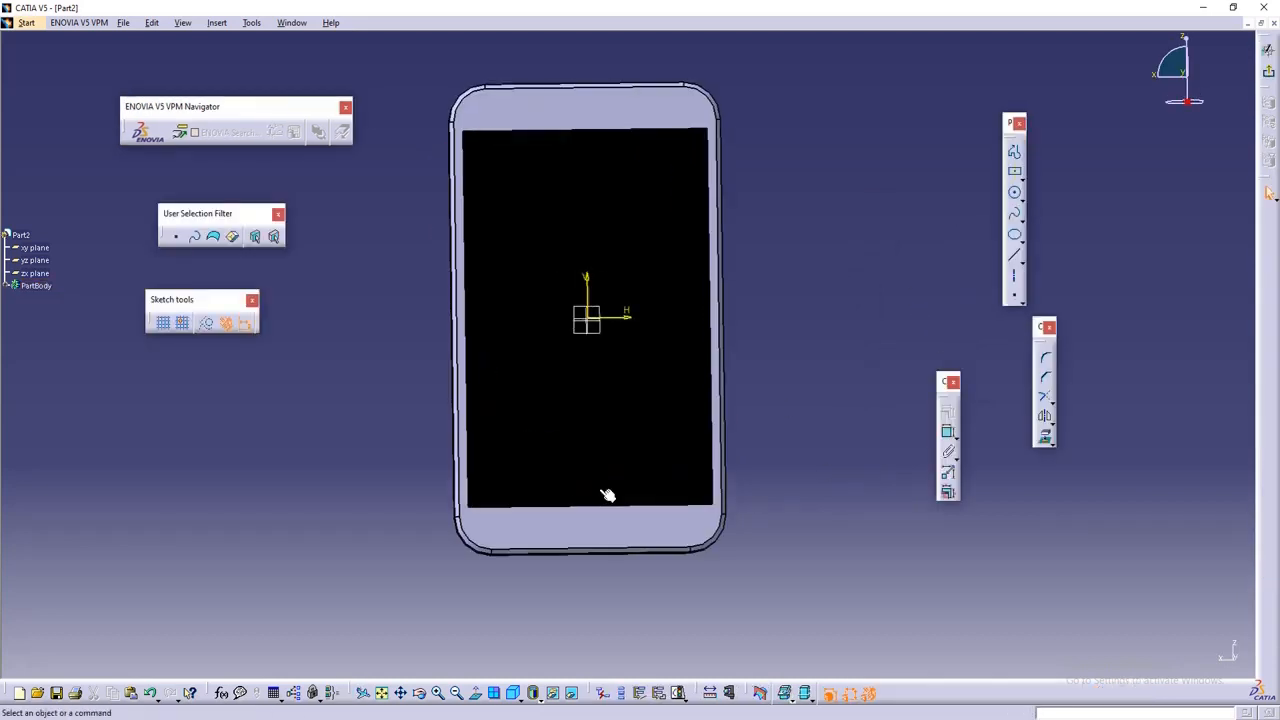
{"action": "middle_click_drag", "start_coordinate": [770, 468], "coordinate": [811, 450]}
{"action": "middle_click_drag", "start_coordinate": [778, 498], "coordinate": [824, 409]}
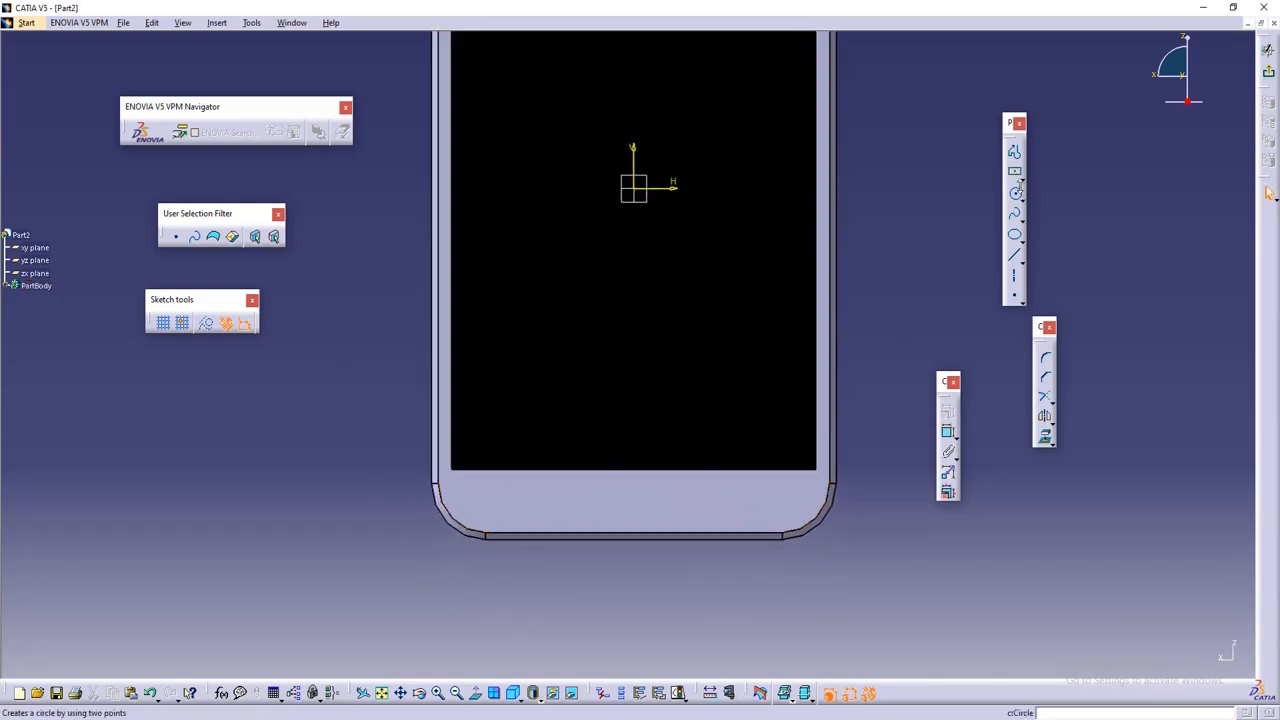
{"action": "left_click", "coordinate": [1024, 194]}
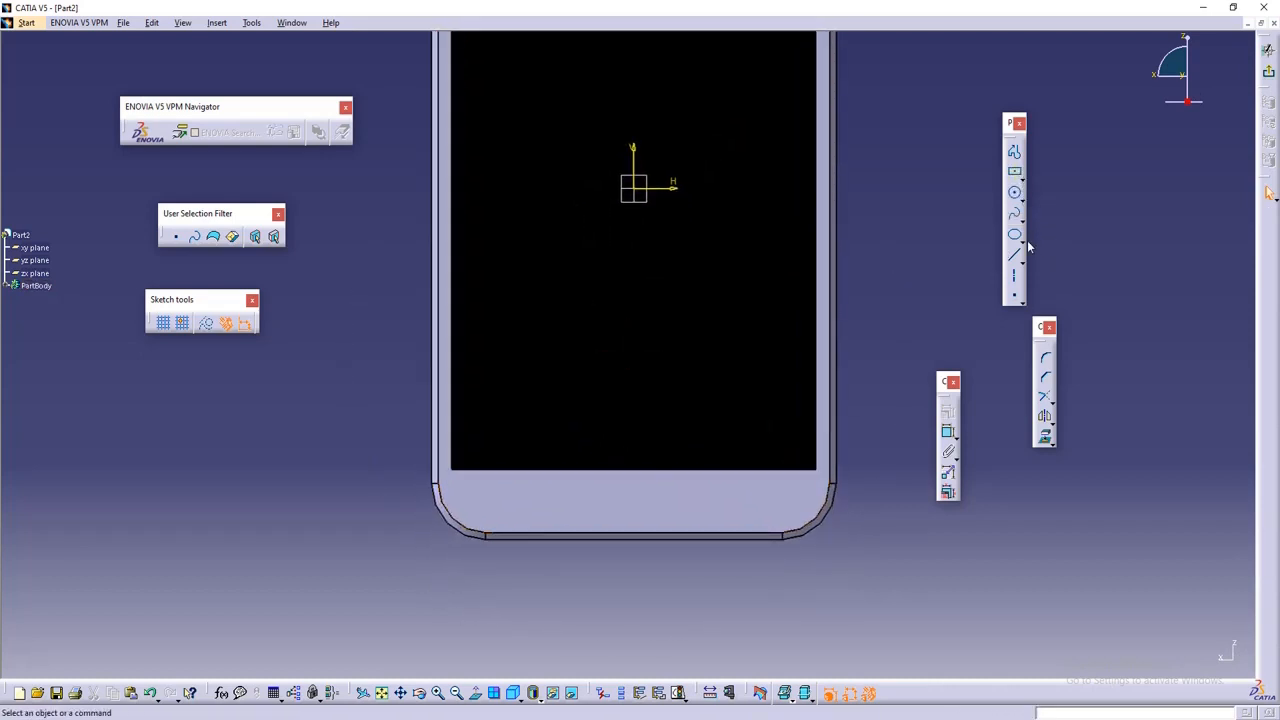
{"action": "left_click", "coordinate": [1020, 240]}
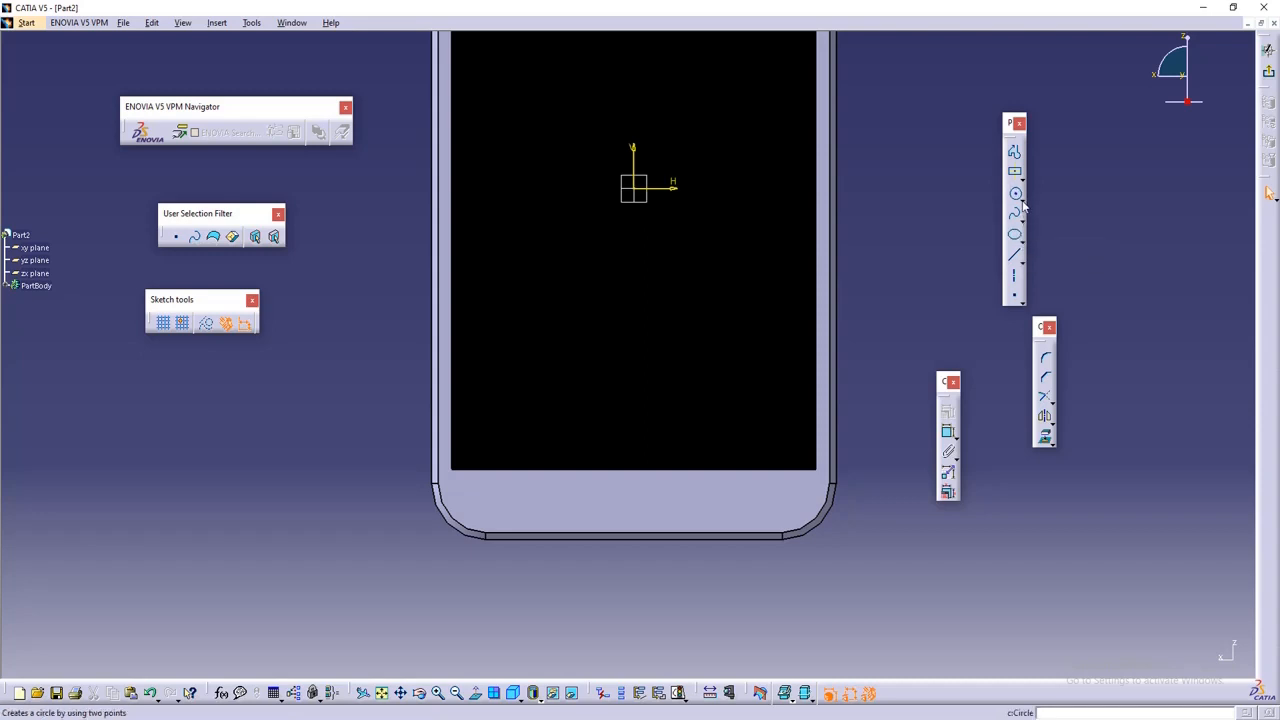
{"action": "left_click", "coordinate": [1022, 203]}
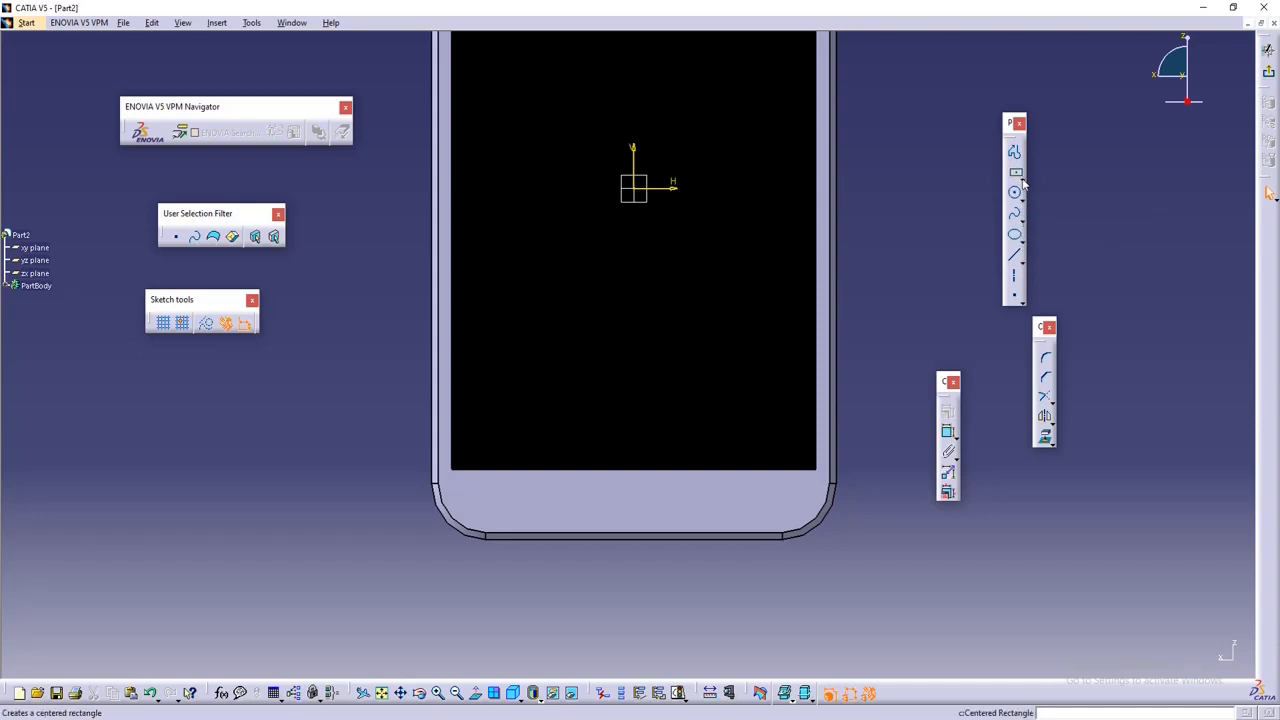
{"action": "left_click", "coordinate": [1022, 181]}
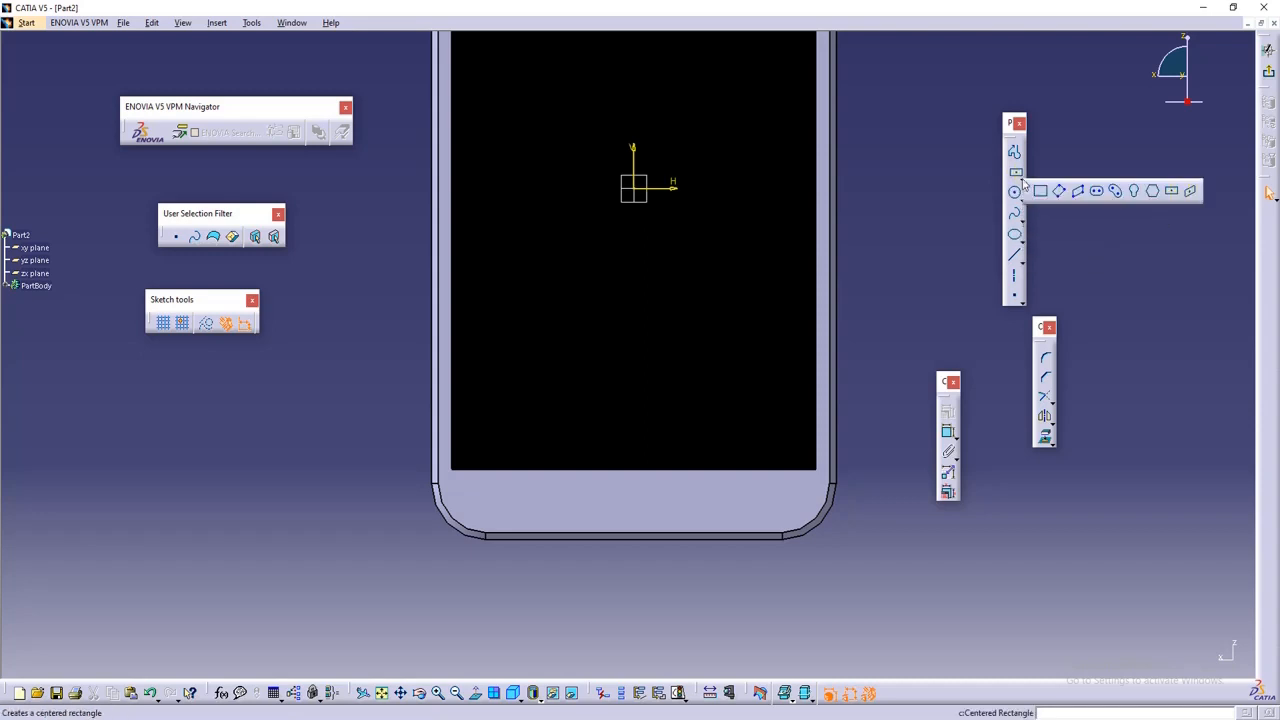
{"action": "left_click", "coordinate": [1098, 192]}
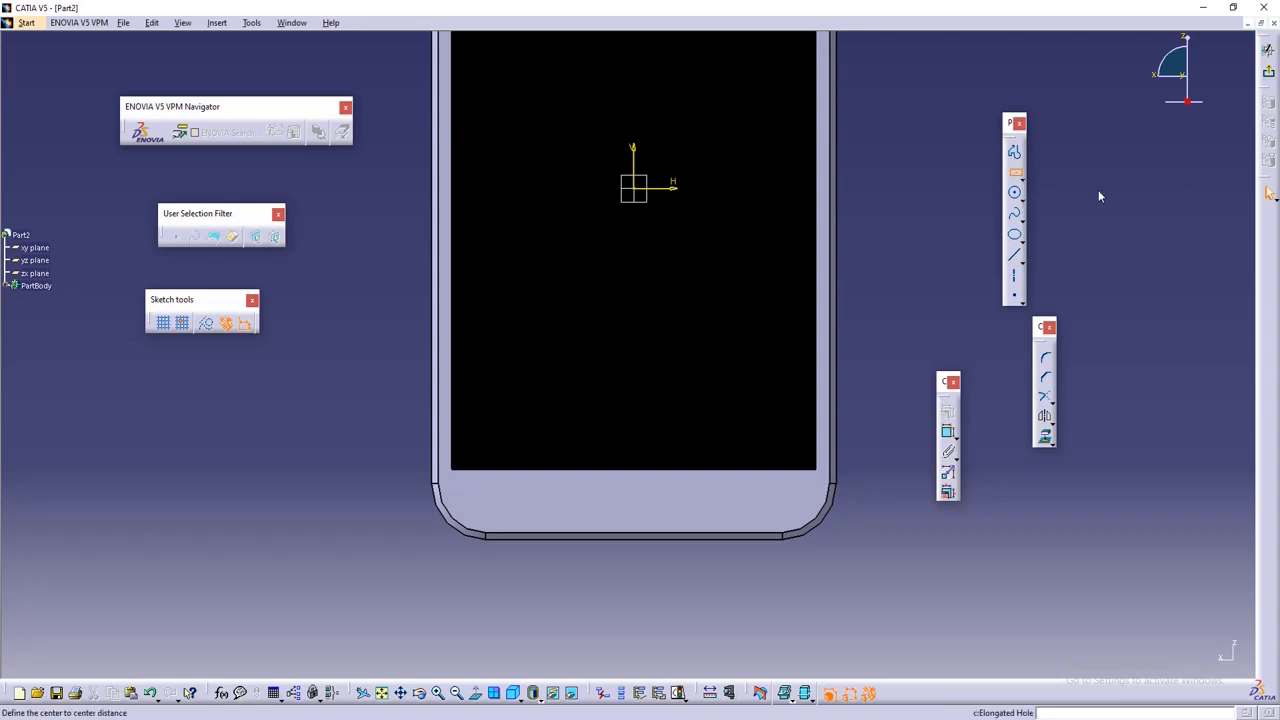
{"action": "left_click", "coordinate": [641, 505]}
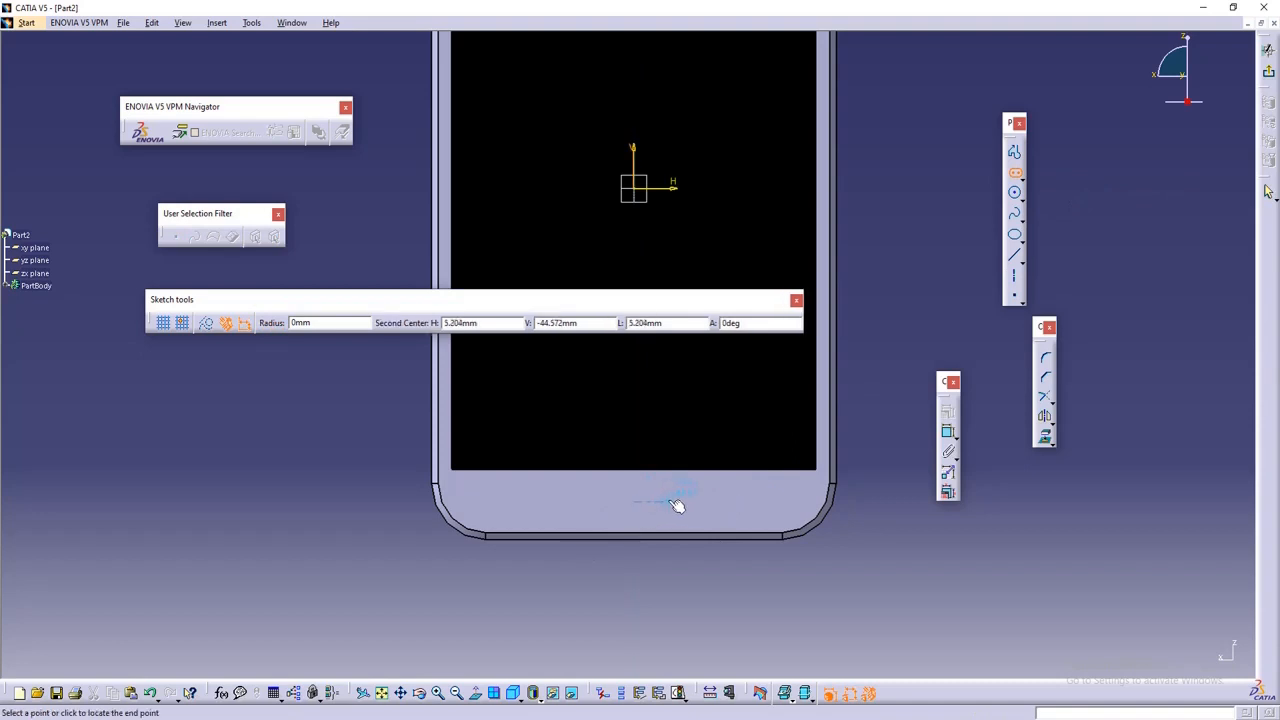
{"action": "left_click", "coordinate": [703, 506]}
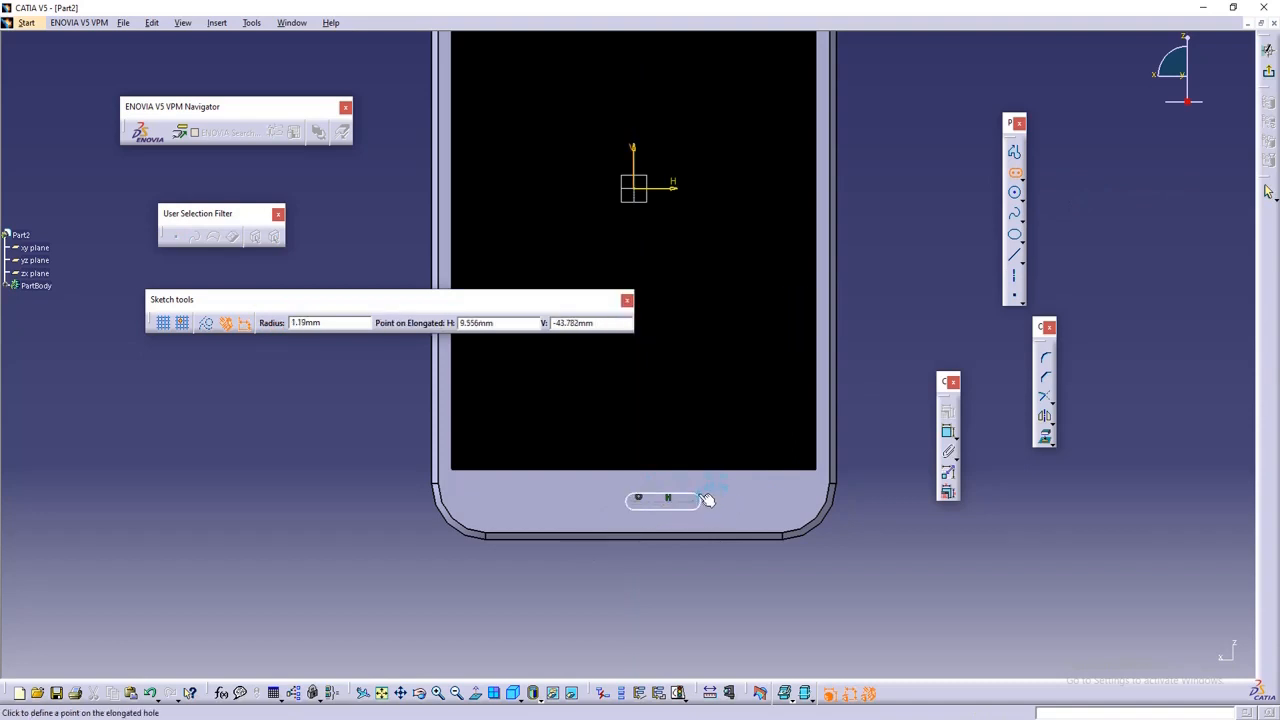
{"action": "key", "text": "ctrl+z"}
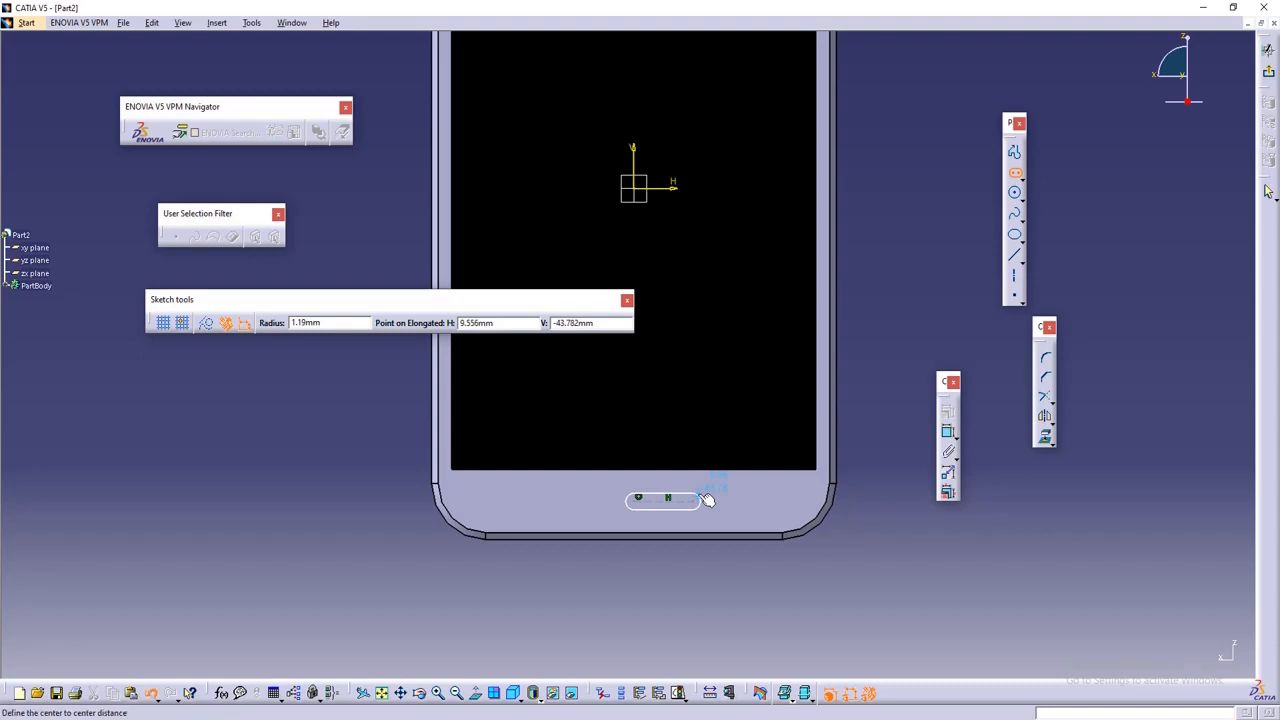
- Sketch a horizontal elongated hole between the black pocket and the plate's lower short edge, about 16 mm between centres and about 2 mm in radius
{"action": "left_click", "coordinate": [594, 507]}
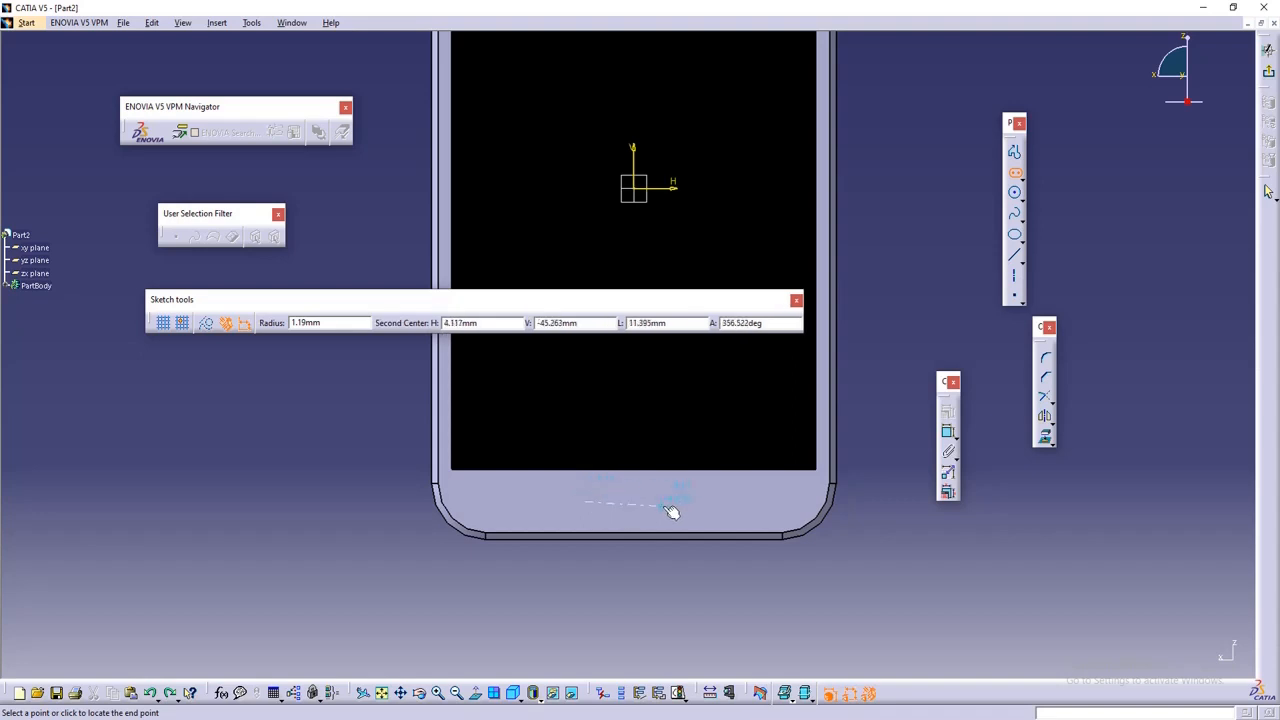
{"action": "left_click", "coordinate": [699, 505]}
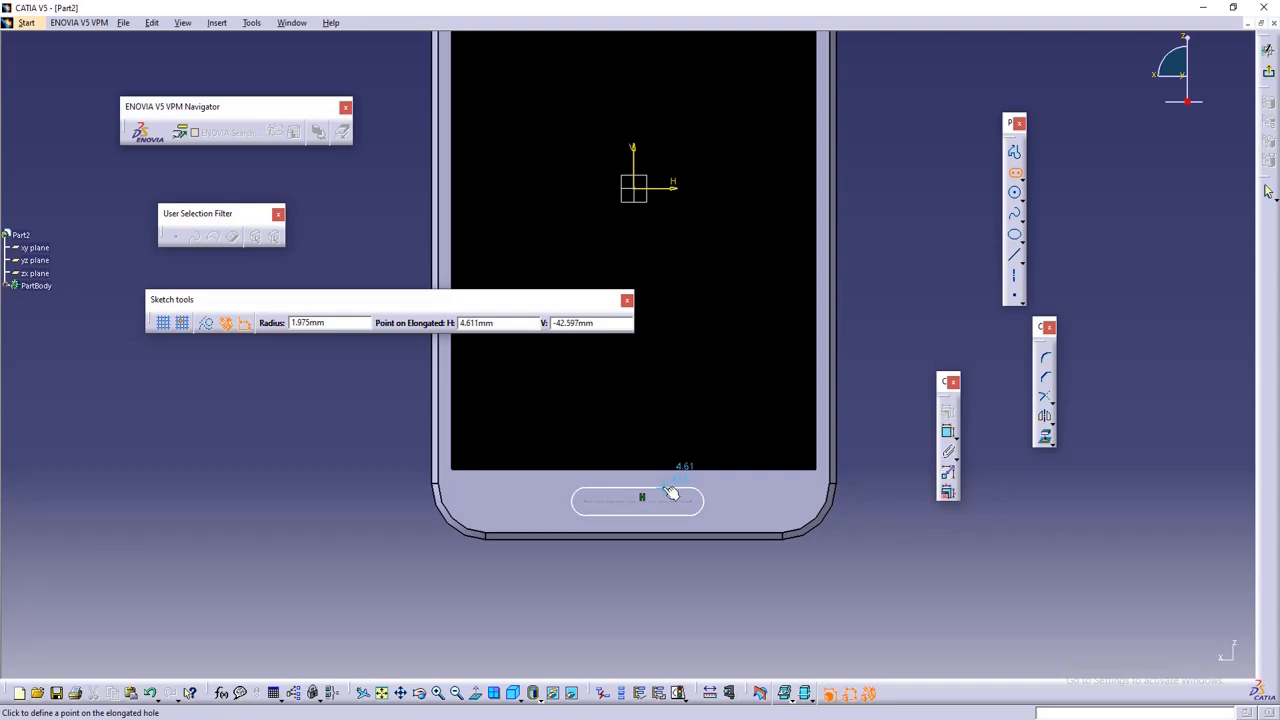
{"action": "left_click", "coordinate": [670, 493]}
{"action": "right_click", "coordinate": [671, 494]}
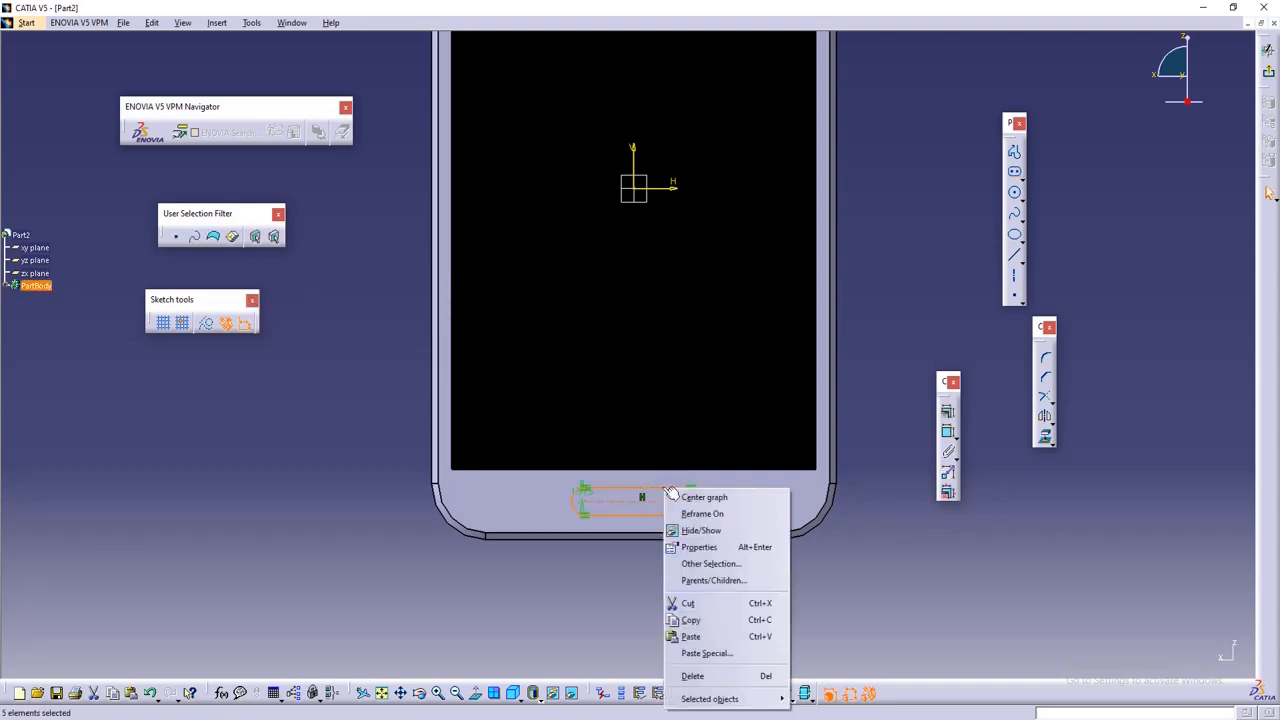
{"action": "left_click", "coordinate": [743, 495]}
{"action": "left_click", "coordinate": [886, 518]}
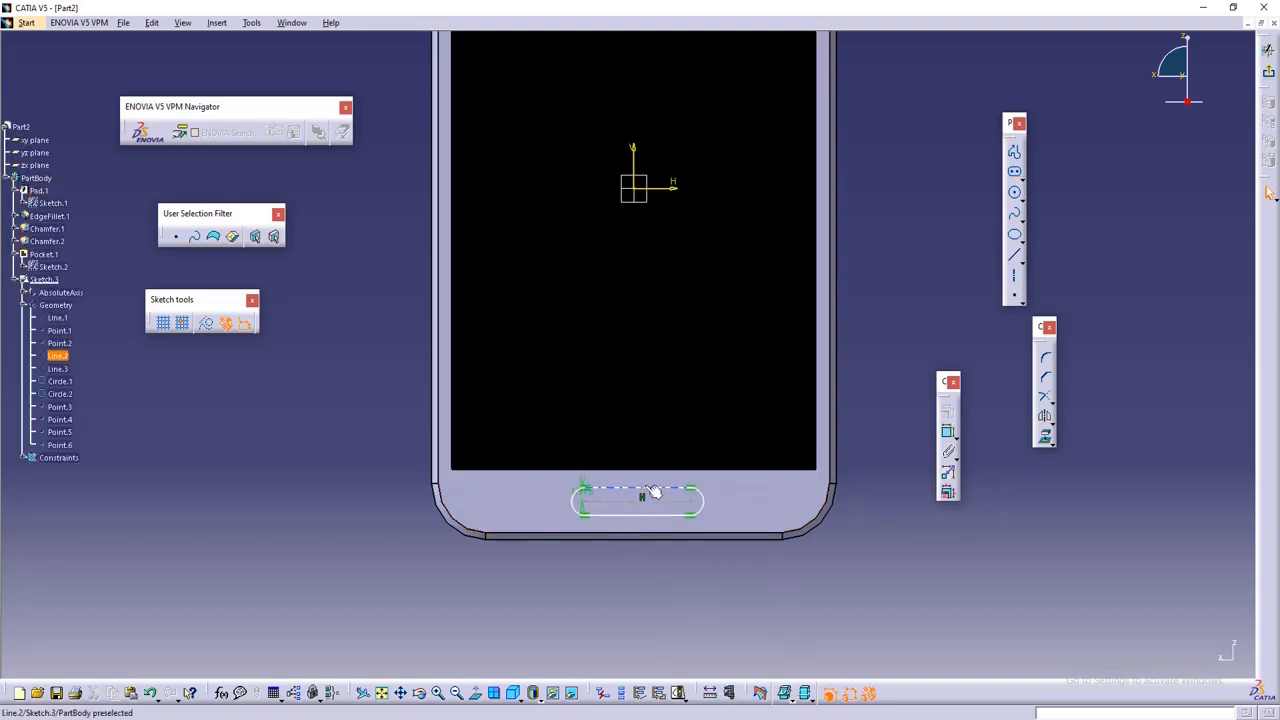
- Dimension the vertical distance from the sketch's horizontal axis to the elongated hole's upper straight line
{"action": "left_click", "coordinate": [949, 435]}
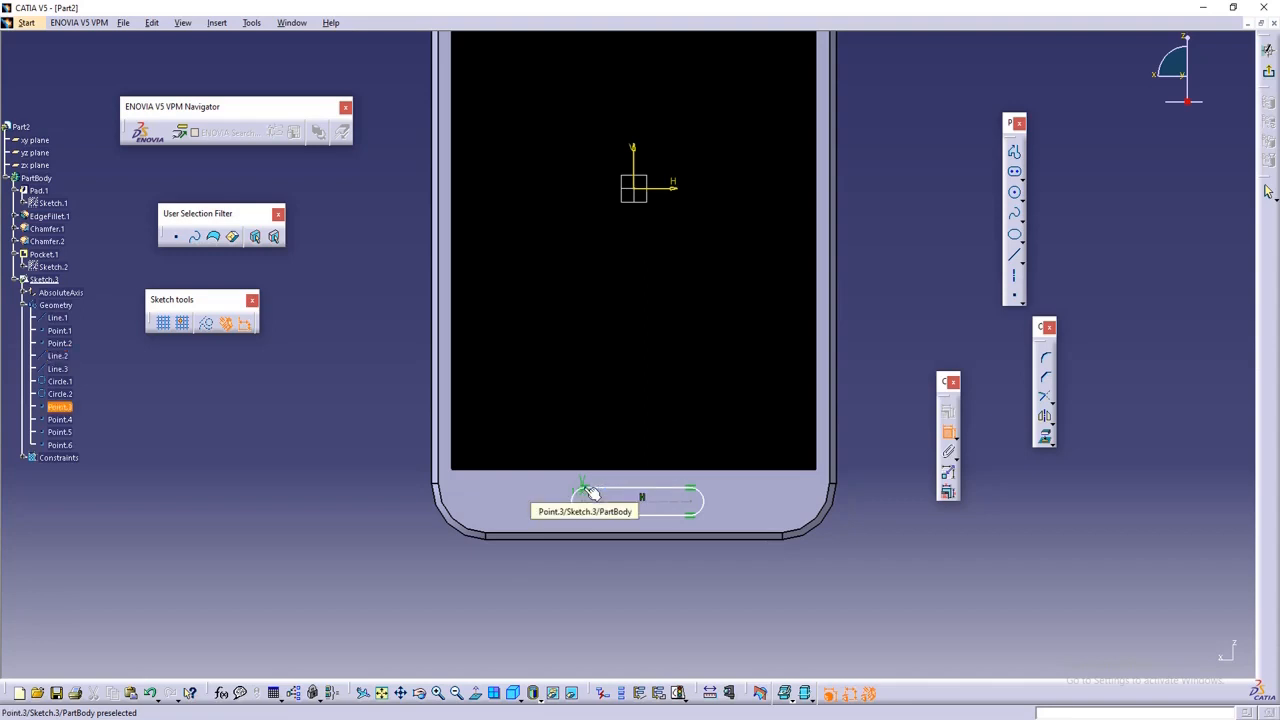
{"action": "left_click", "coordinate": [607, 494]}
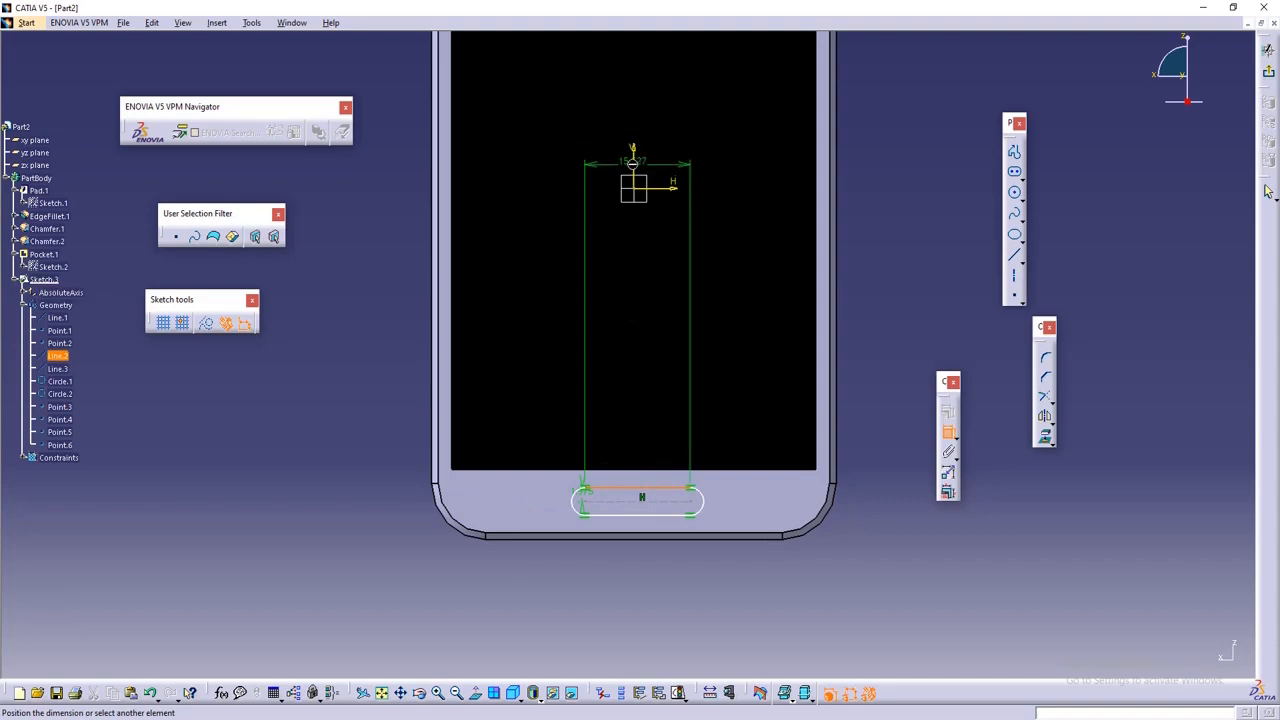
{"action": "left_click", "coordinate": [641, 171]}
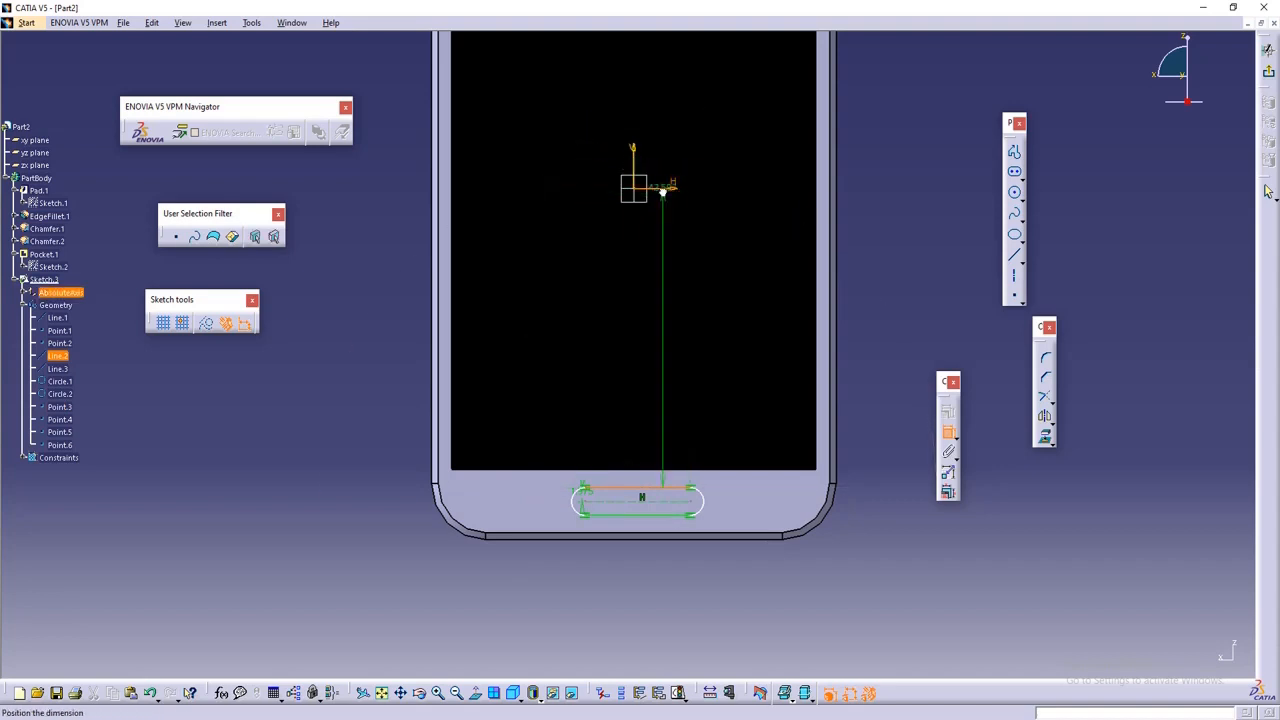
{"action": "left_click", "coordinate": [662, 188]}
{"action": "left_click", "coordinate": [745, 348]}
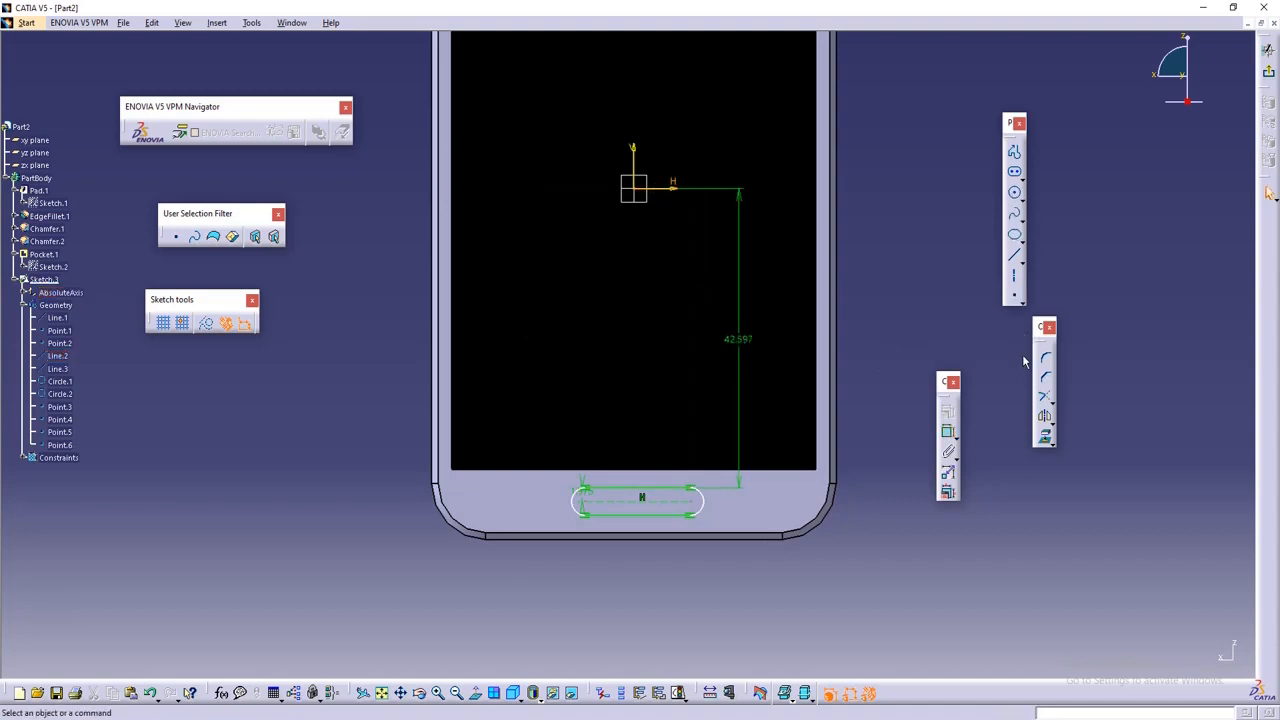
- Try to add radius dimensions to the elongated hole's rounded ends
{"action": "left_click", "coordinate": [948, 432]}
{"action": "left_click", "coordinate": [705, 510]}
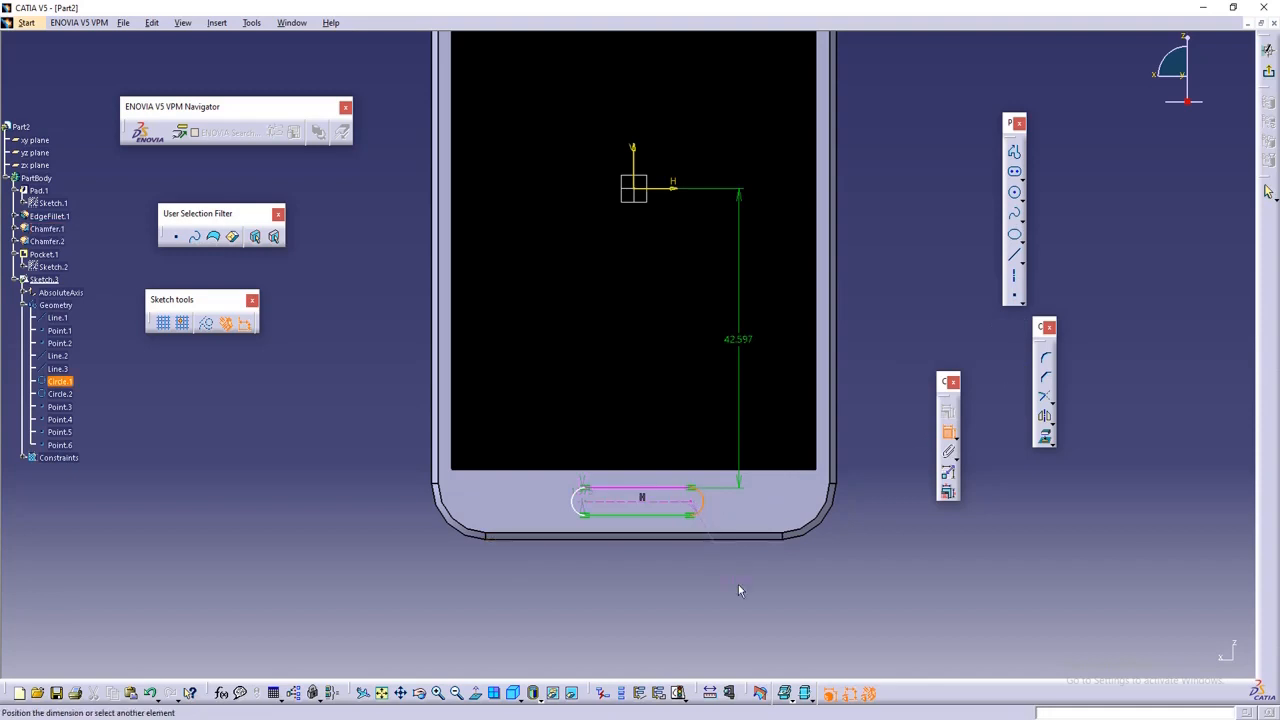
{"action": "key", "text": "ctrl+z"}
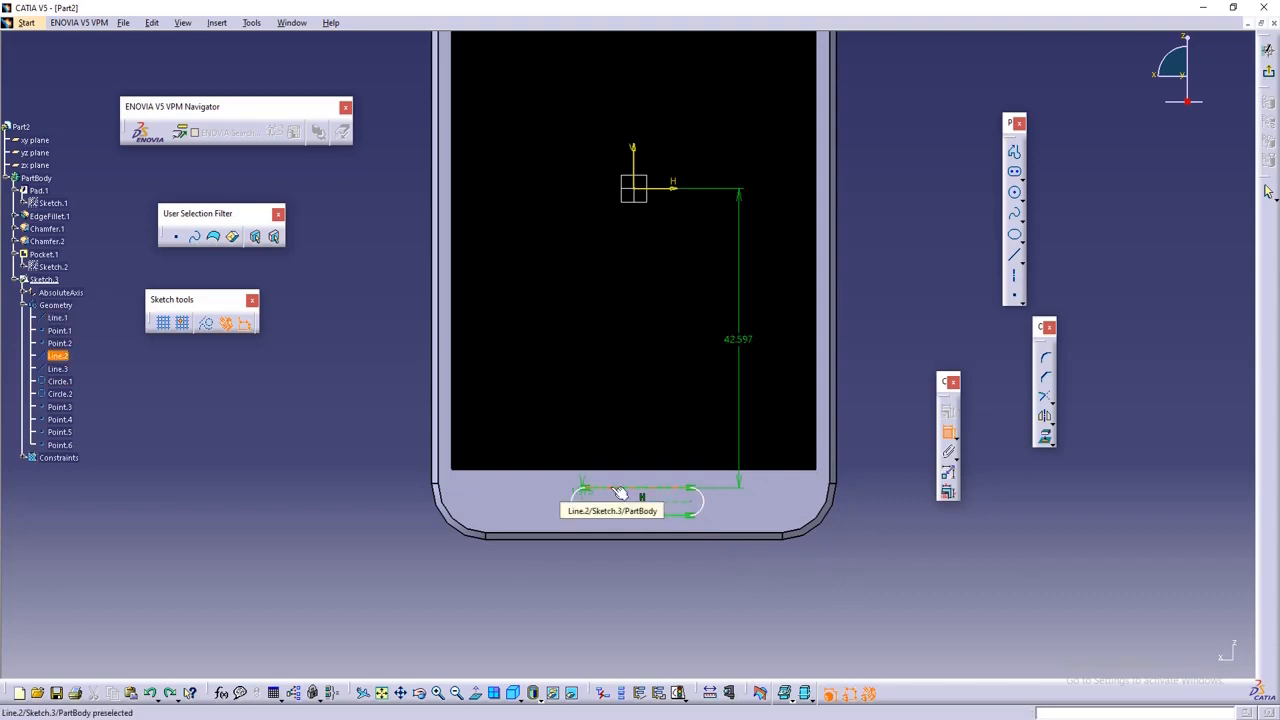
{"action": "left_click", "coordinate": [578, 503]}
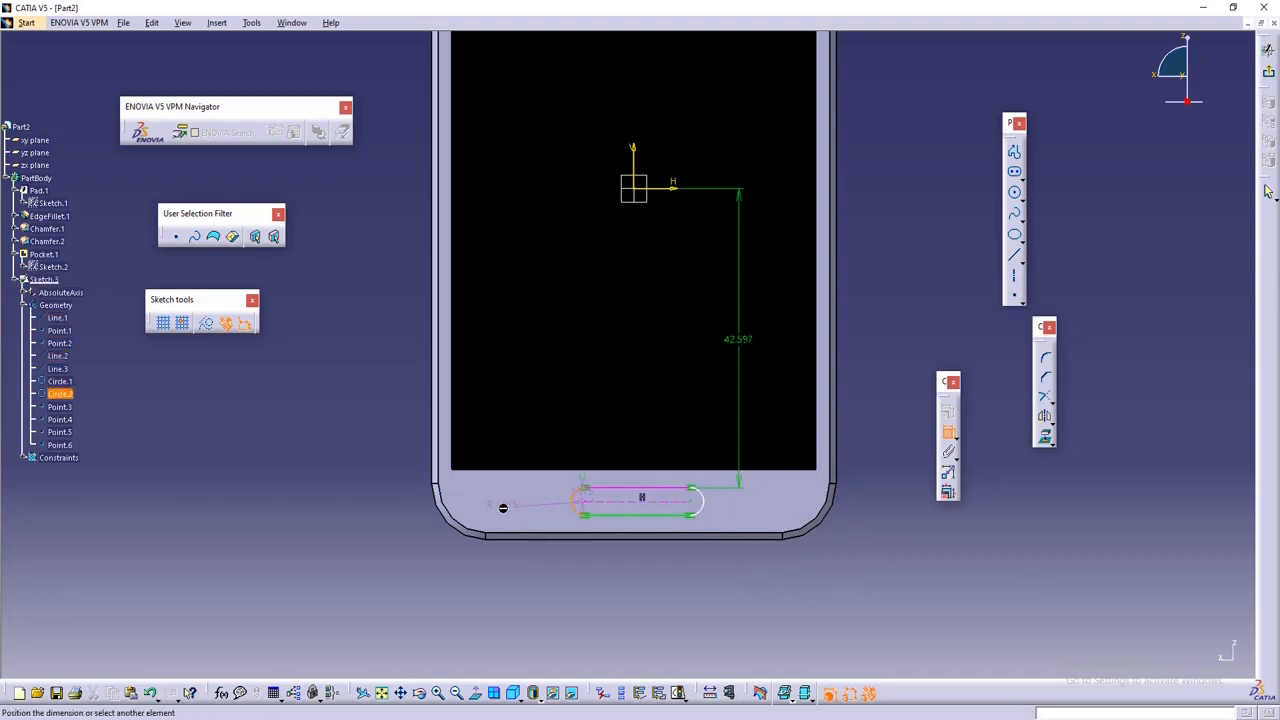
{"action": "left_click", "coordinate": [521, 556]}
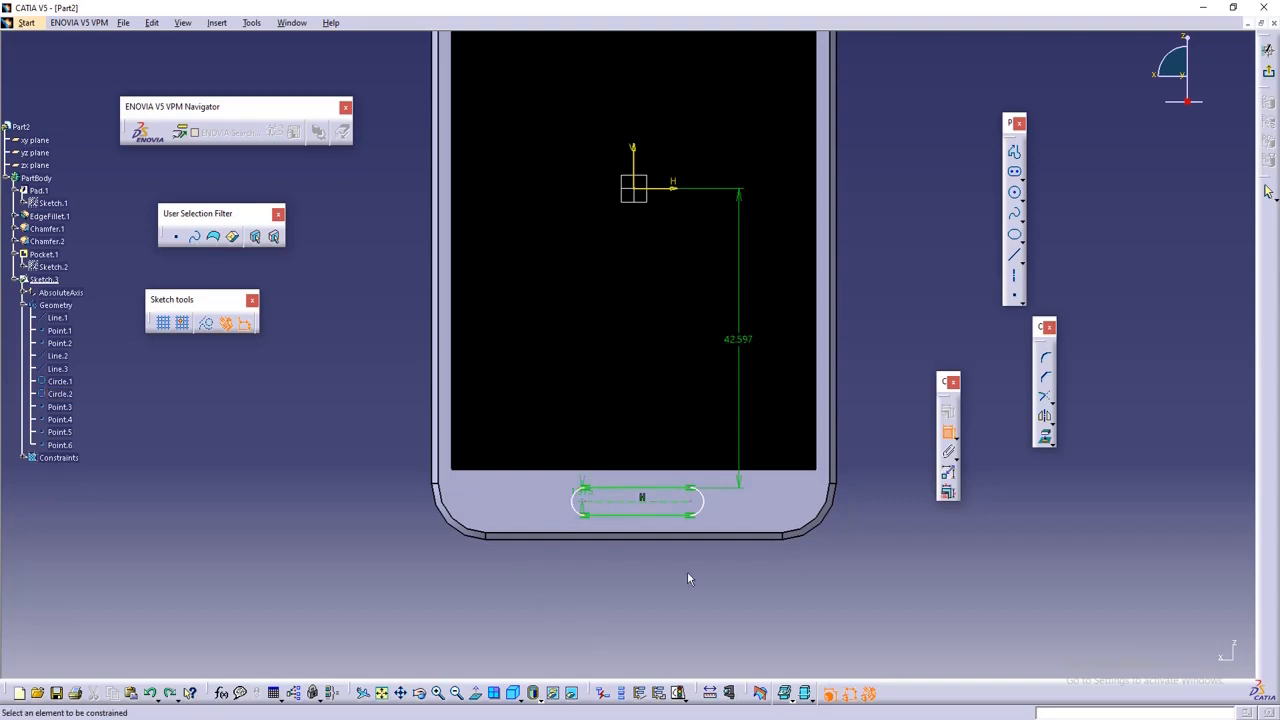
- Set the elongated hole's existing radius constraint to 2 mm
{"action": "mouse_move", "coordinate": [677, 517]}
{"action": "middle_mouse_down", "text": "ctrl"}
{"action": "mouse_move", "coordinate": [685, 460]}
{"action": "mouse_move", "coordinate": [651, 363]}
{"action": "middle_mouse_up", "text": "ctrl"}
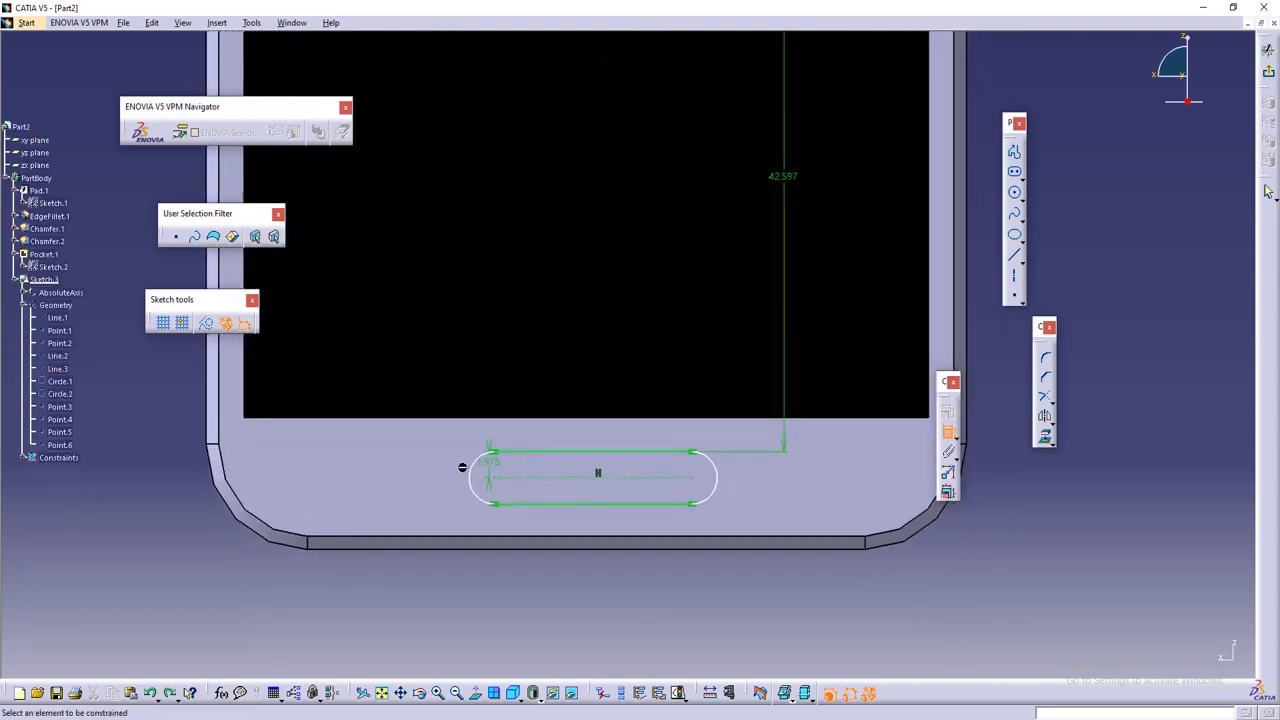
{"action": "double_click", "coordinate": [490, 462]}
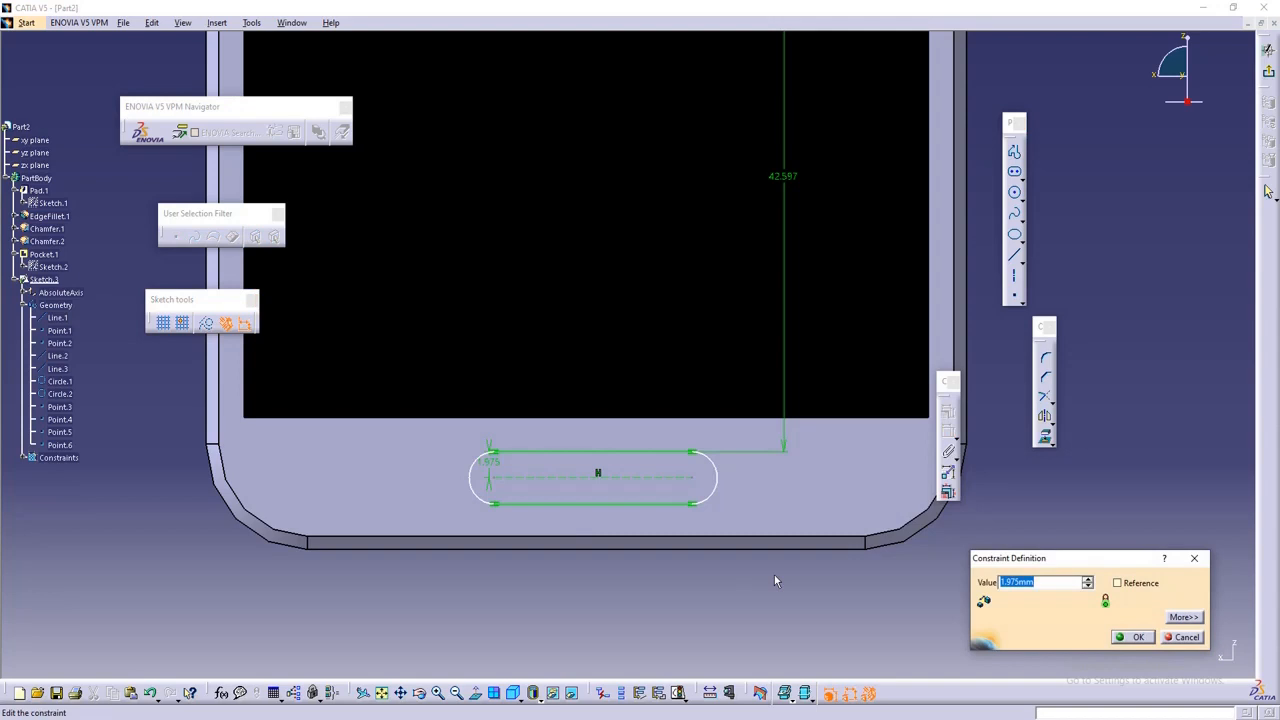
{"action": "type", "text": "2"}
{"action": "left_click", "coordinate": [1127, 638]}
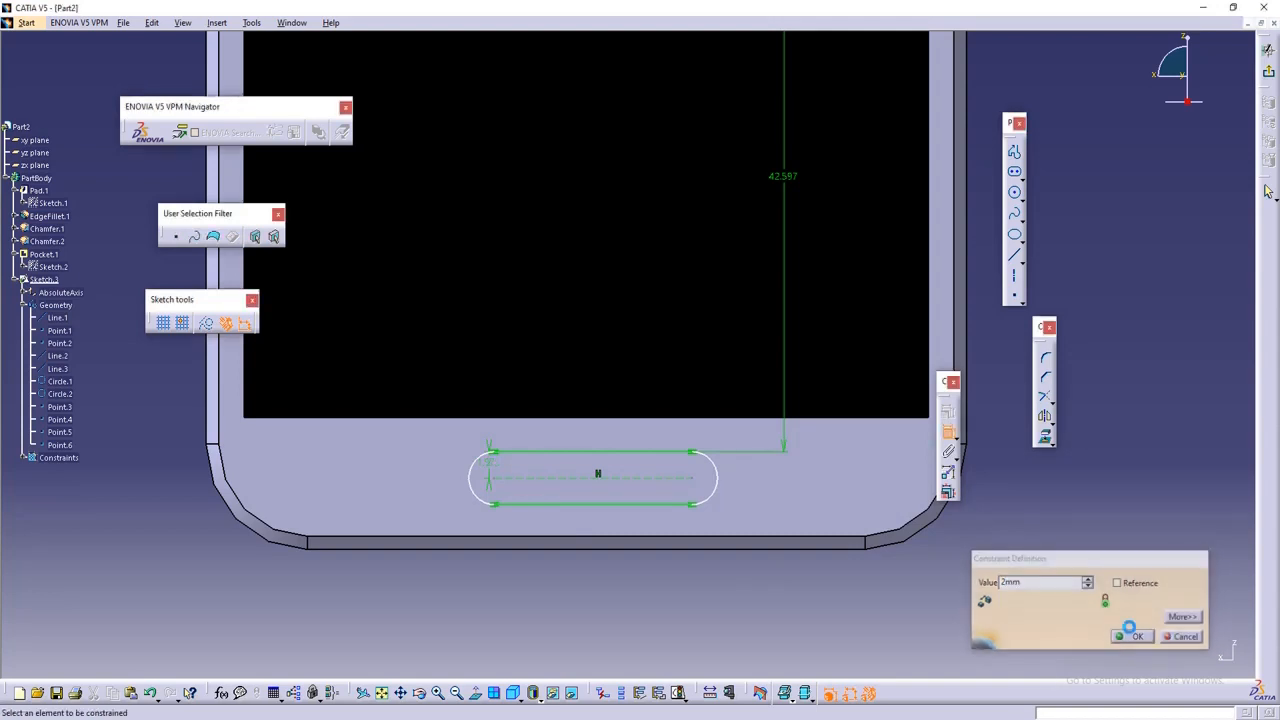
- Dimension the horizontal distance from the sketch's vertical axis to the centre of the elongated hole's right end
{"action": "mouse_move", "coordinate": [665, 571]}
{"action": "middle_mouse_down"}
{"action": "mouse_move", "coordinate": [669, 646]}
{"action": "mouse_move", "coordinate": [665, 580]}
{"action": "mouse_move", "coordinate": [659, 602]}
{"action": "middle_mouse_up"}
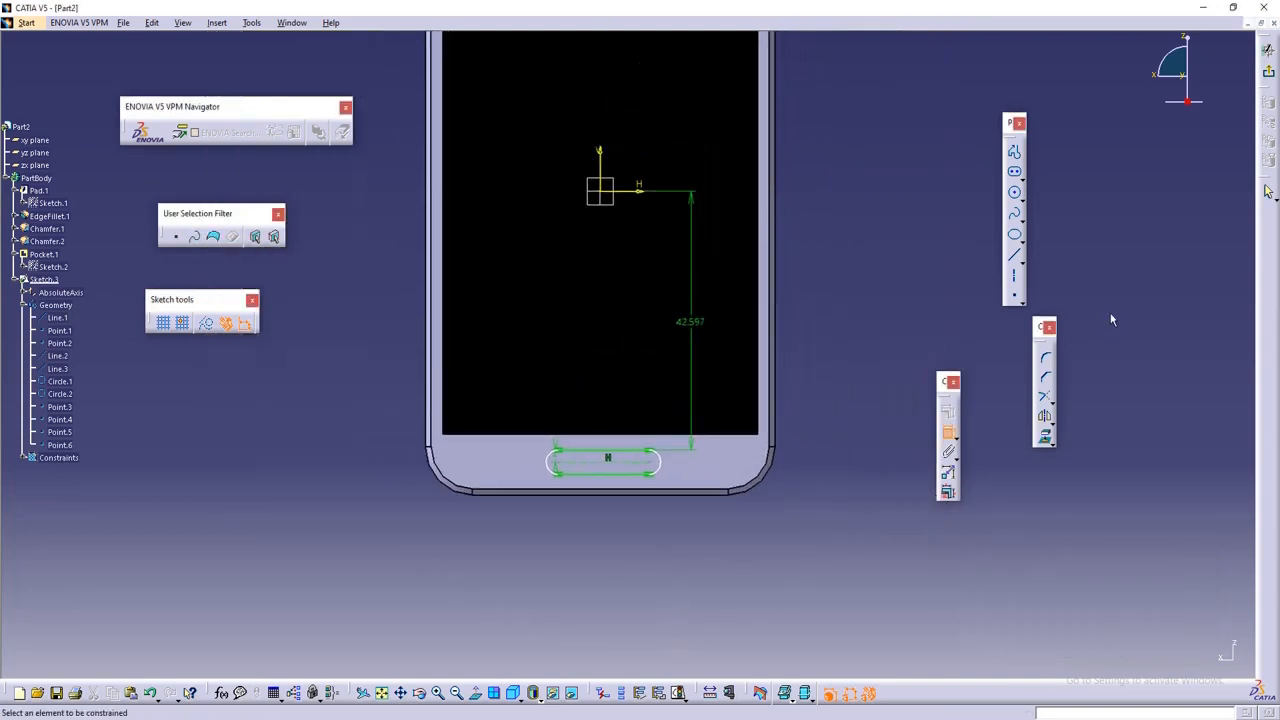
{"action": "left_click", "coordinate": [949, 431]}
{"action": "left_click", "coordinate": [600, 164]}
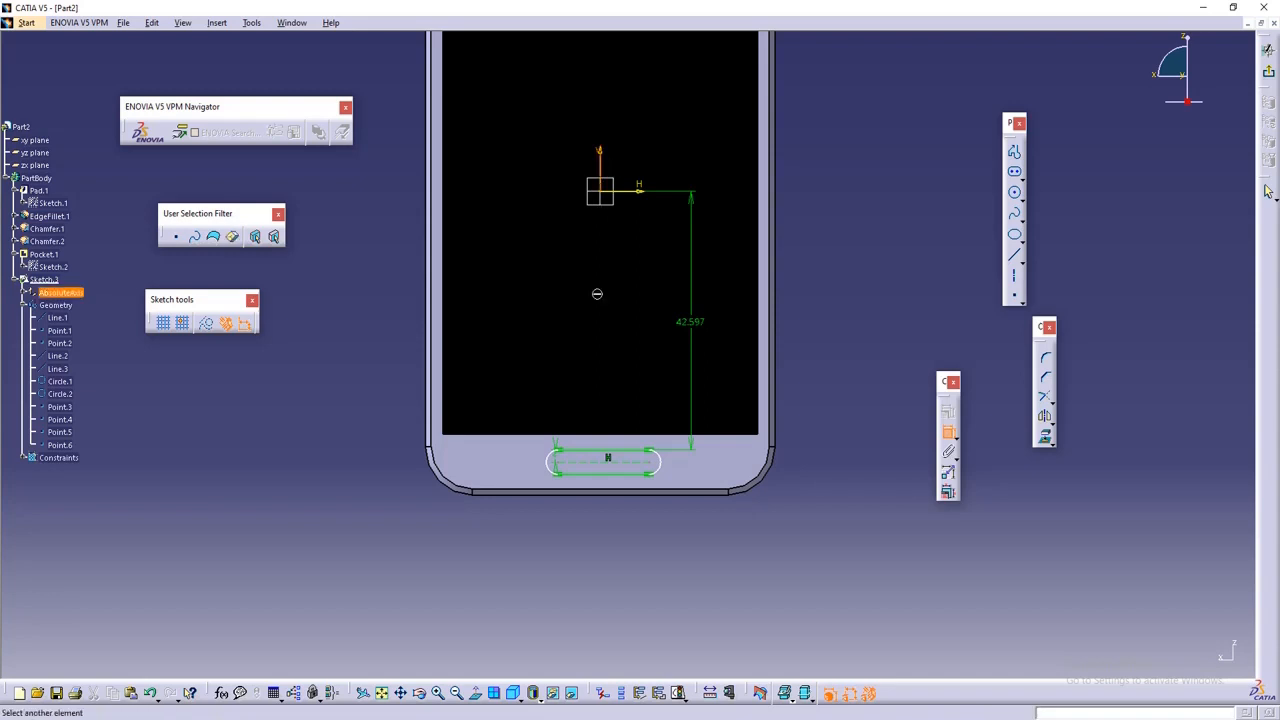
{"action": "left_click", "coordinate": [650, 463]}
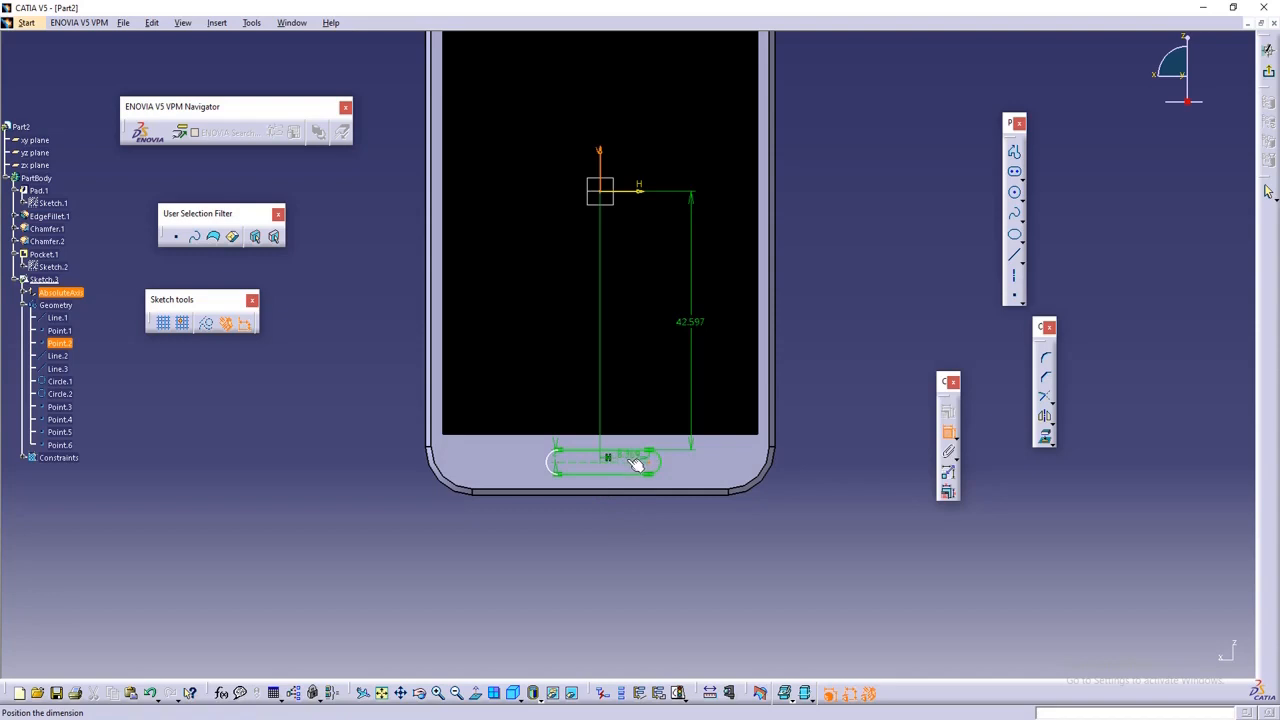
{"action": "left_click", "coordinate": [637, 405]}
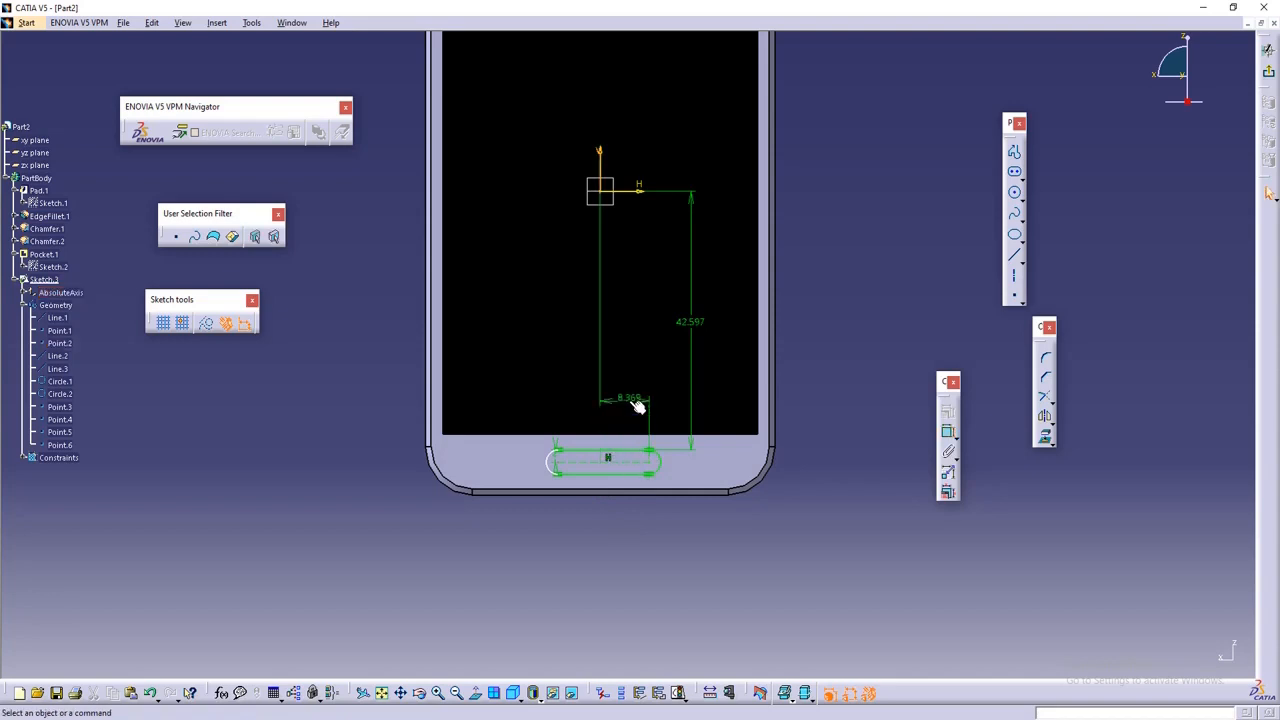
- Dimension the horizontal distance from the sketch's vertical axis to the centre of the elongated hole's left end
{"action": "left_click", "coordinate": [948, 432]}
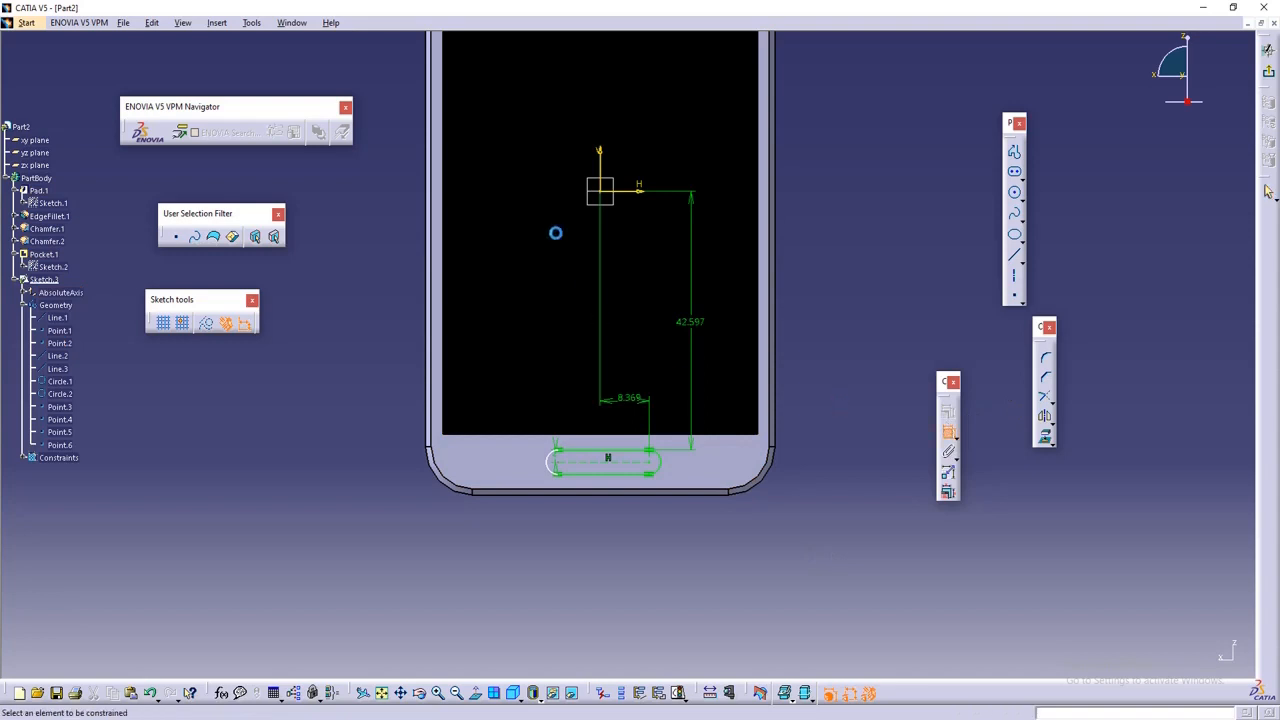
{"action": "left_click", "coordinate": [600, 180]}
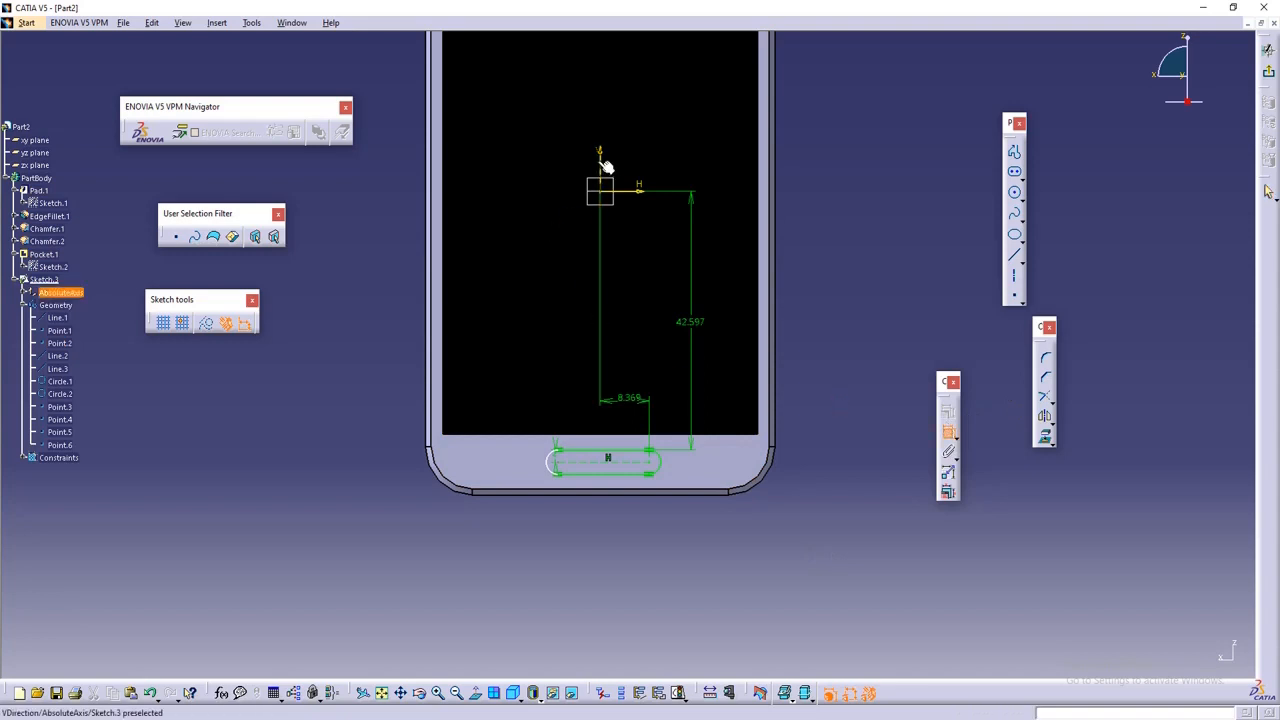
{"action": "left_click", "coordinate": [557, 461]}
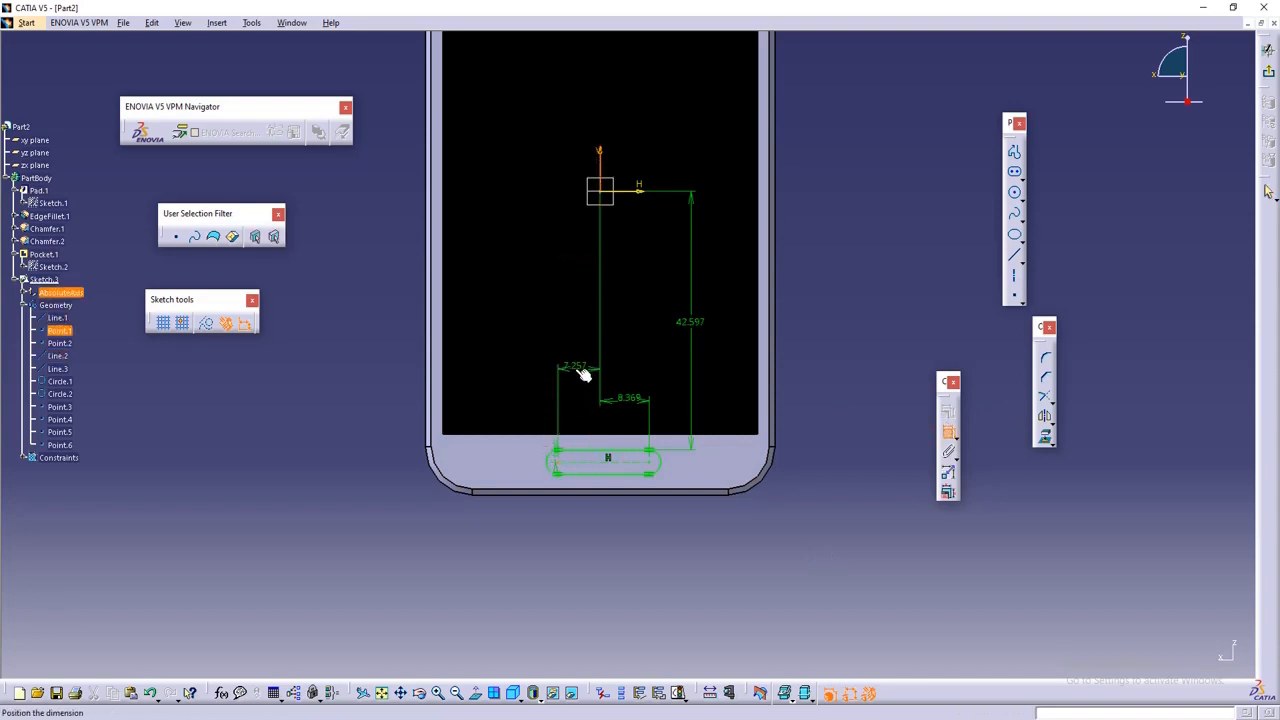
{"action": "left_click", "coordinate": [585, 401]}
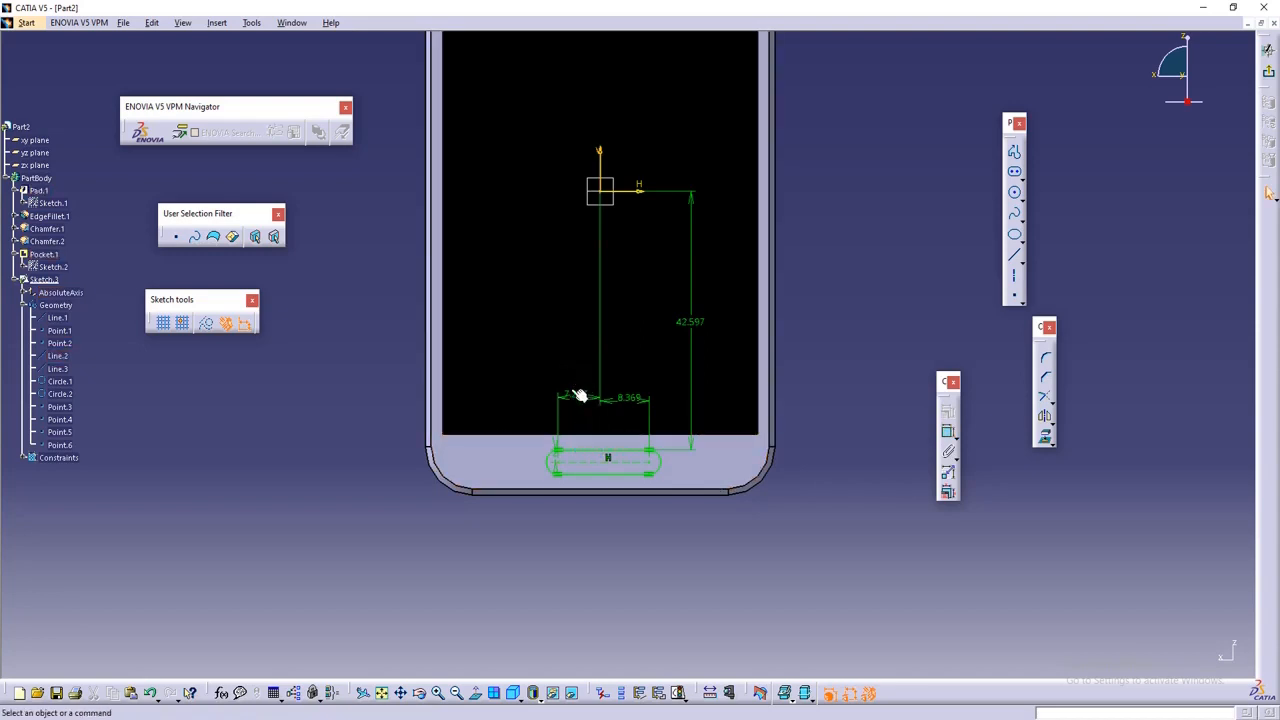
- Set the horizontal distances from the vertical axis to both end centres of the elongated hole to 7 mm
{"action": "double_click", "coordinate": [578, 396]}
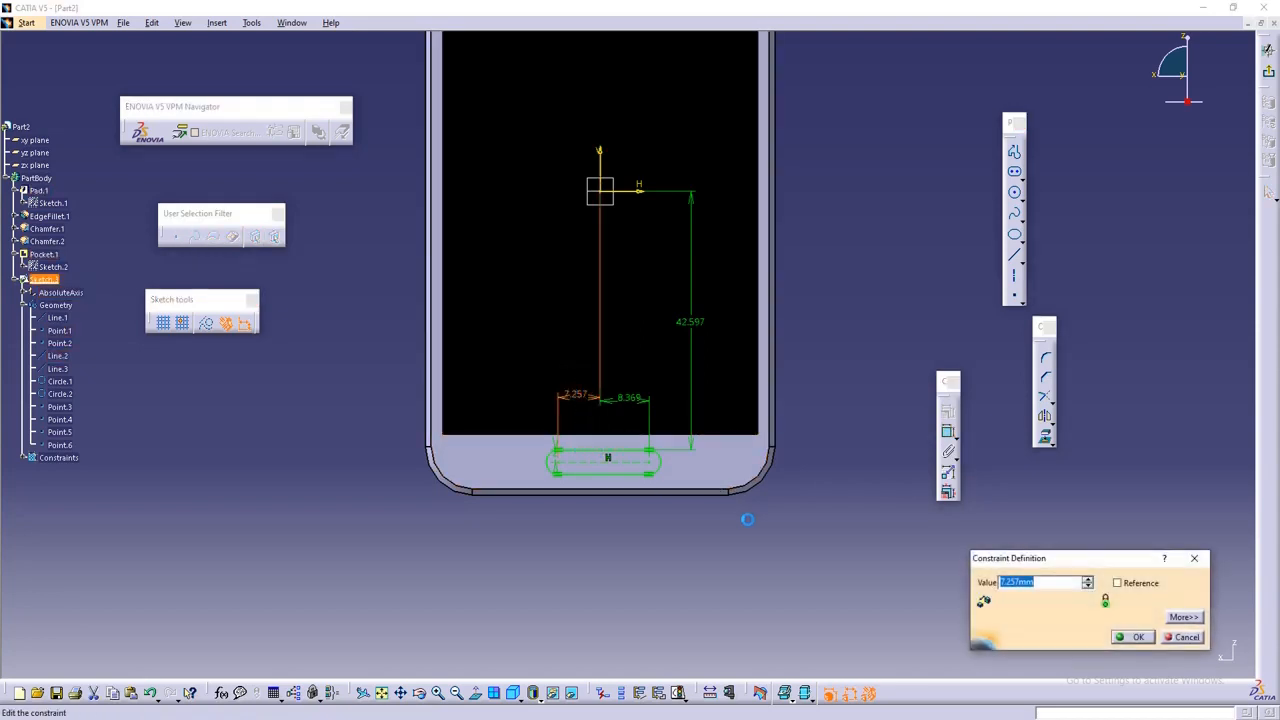
{"action": "type", "text": "7"}
{"action": "key", "text": "Return"}
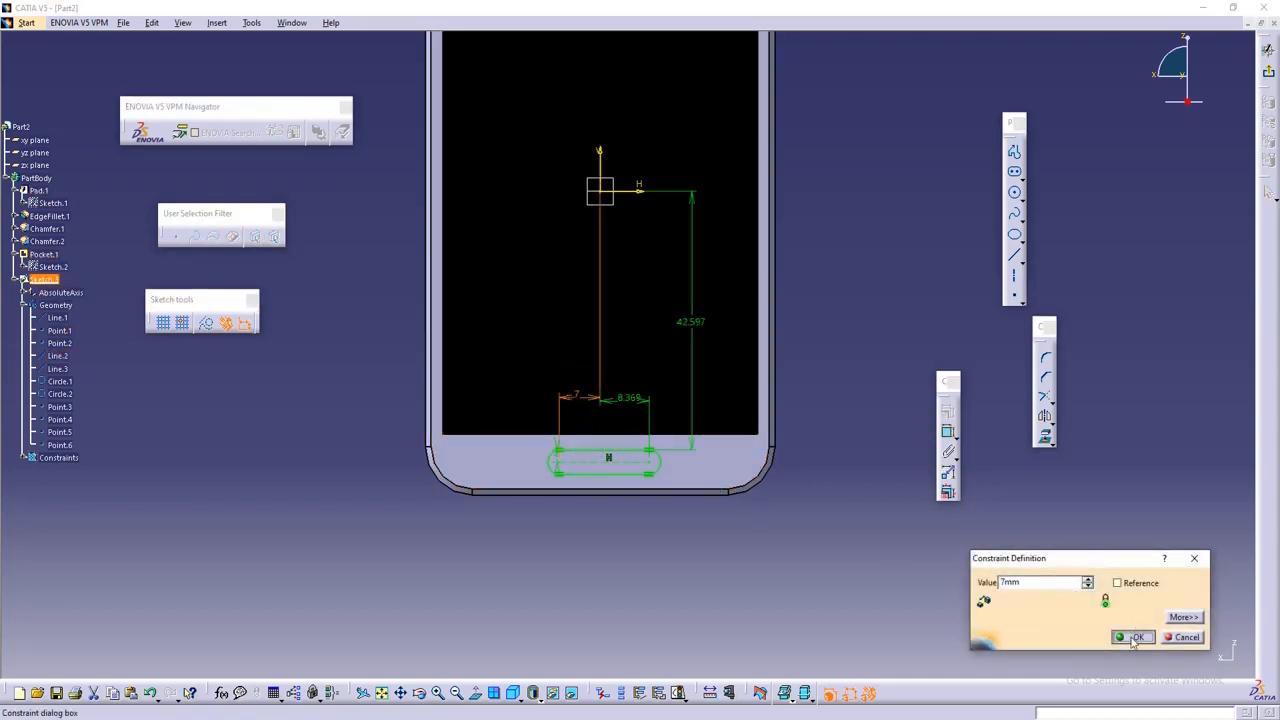
{"action": "double_click", "coordinate": [628, 397]}
{"action": "left_click", "coordinate": [1127, 638]}
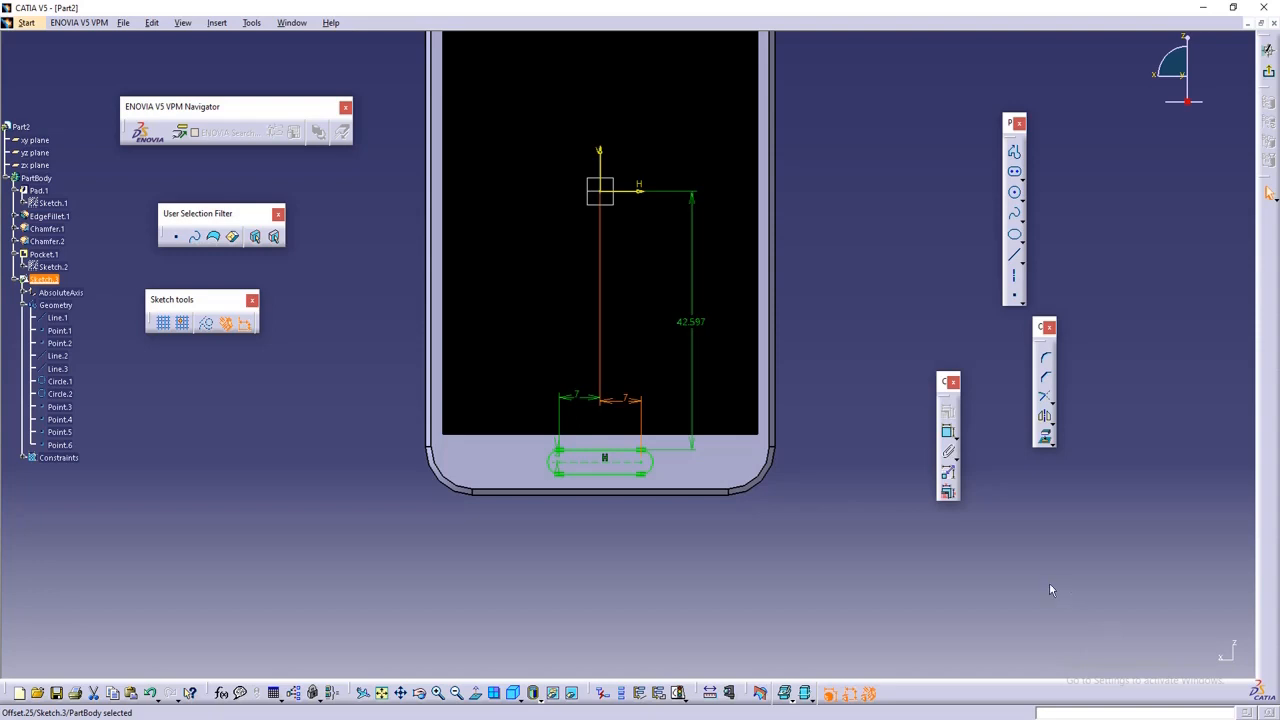
- Leave the sketch and cut the elongated hole below the screen as a pocket 0.4 mm deep
{"action": "left_click", "coordinate": [1268, 50]}
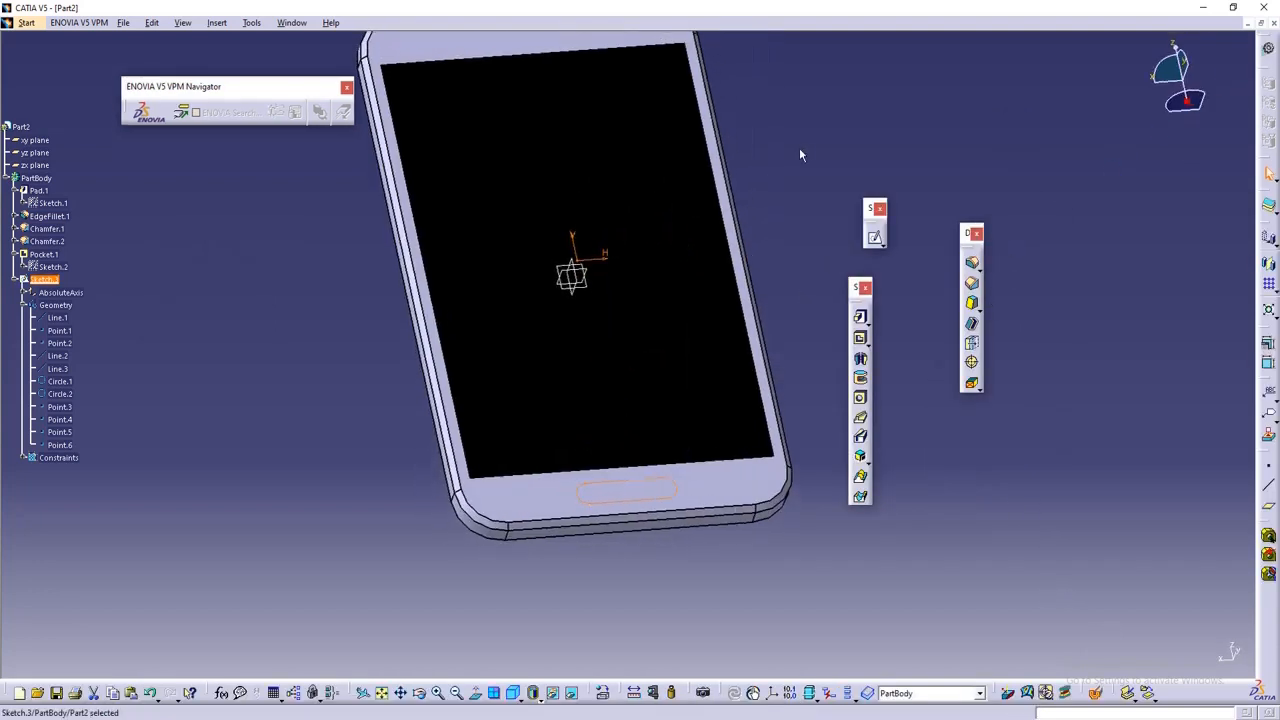
{"action": "middle_click_drag", "start_coordinate": [799, 149], "coordinate": [789, 174]}
{"action": "middle_click_drag", "start_coordinate": [809, 314], "coordinate": [811, 266]}
{"action": "scroll", "coordinate": [833, 288], "scroll_direction": "up", "scroll_amount": 1}
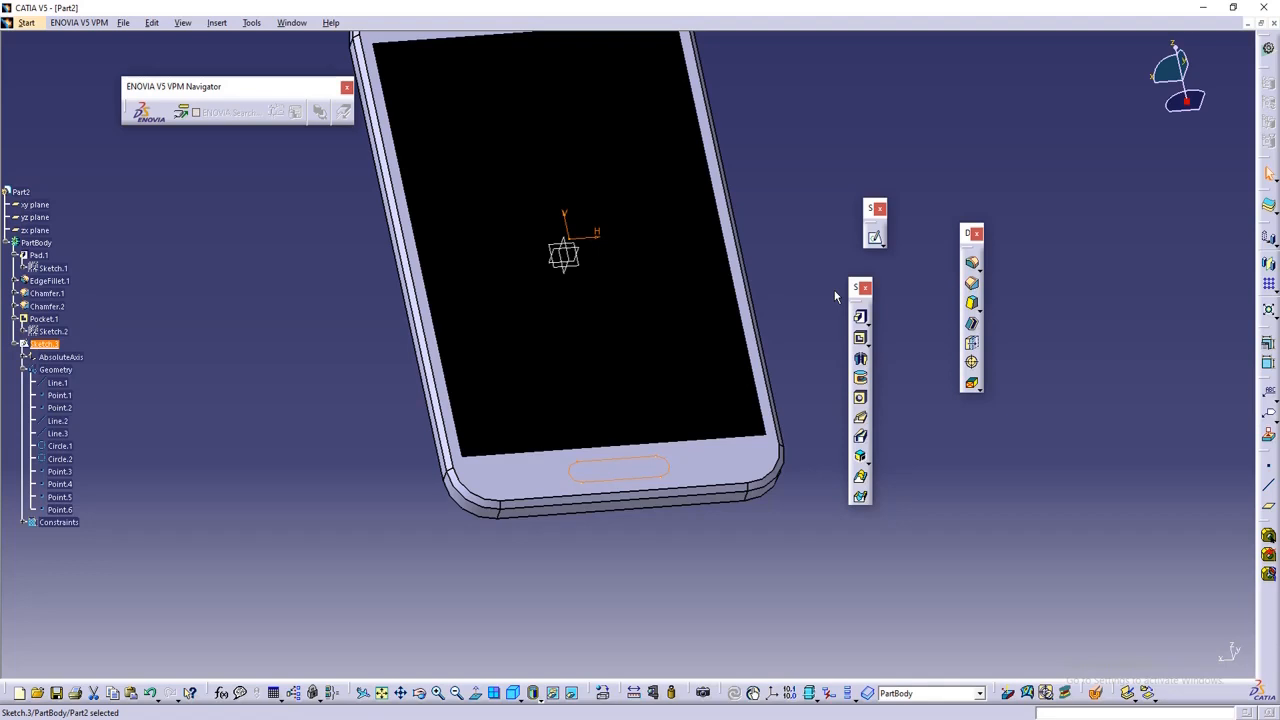
{"action": "left_click", "coordinate": [861, 341]}
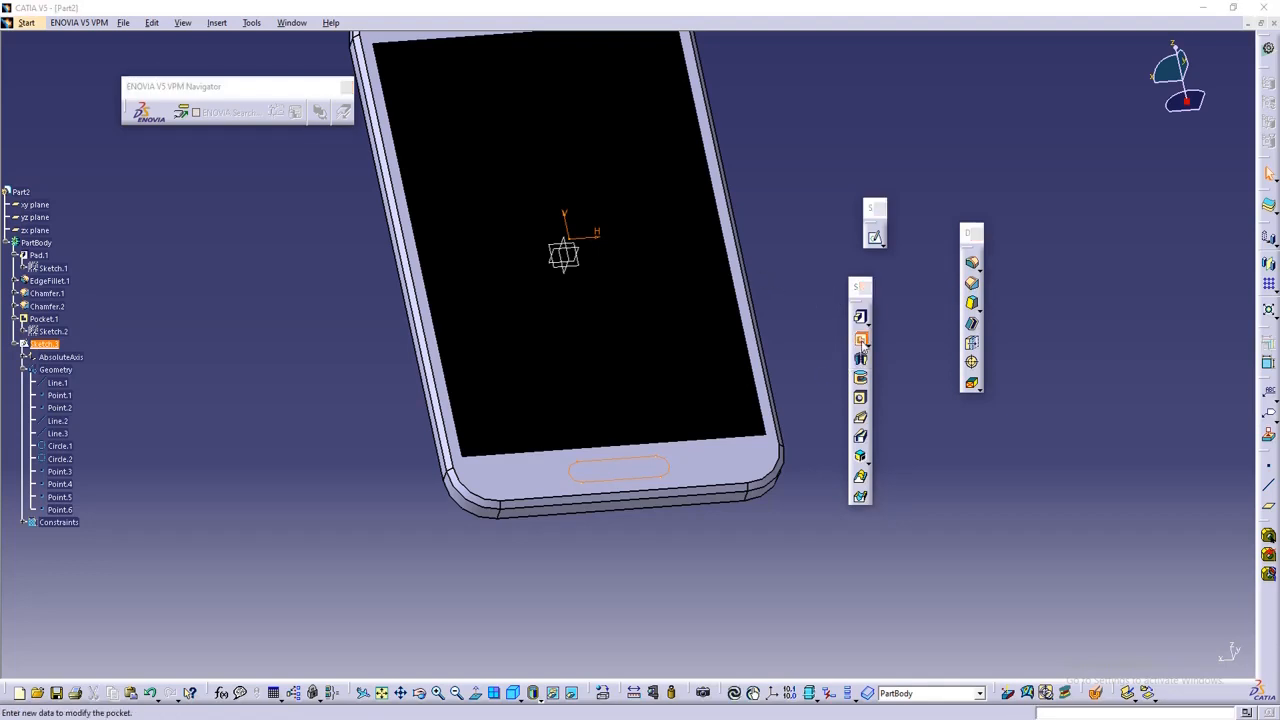
{"action": "scroll", "coordinate": [472, 441], "scroll_direction": "up", "scroll_amount": 6}
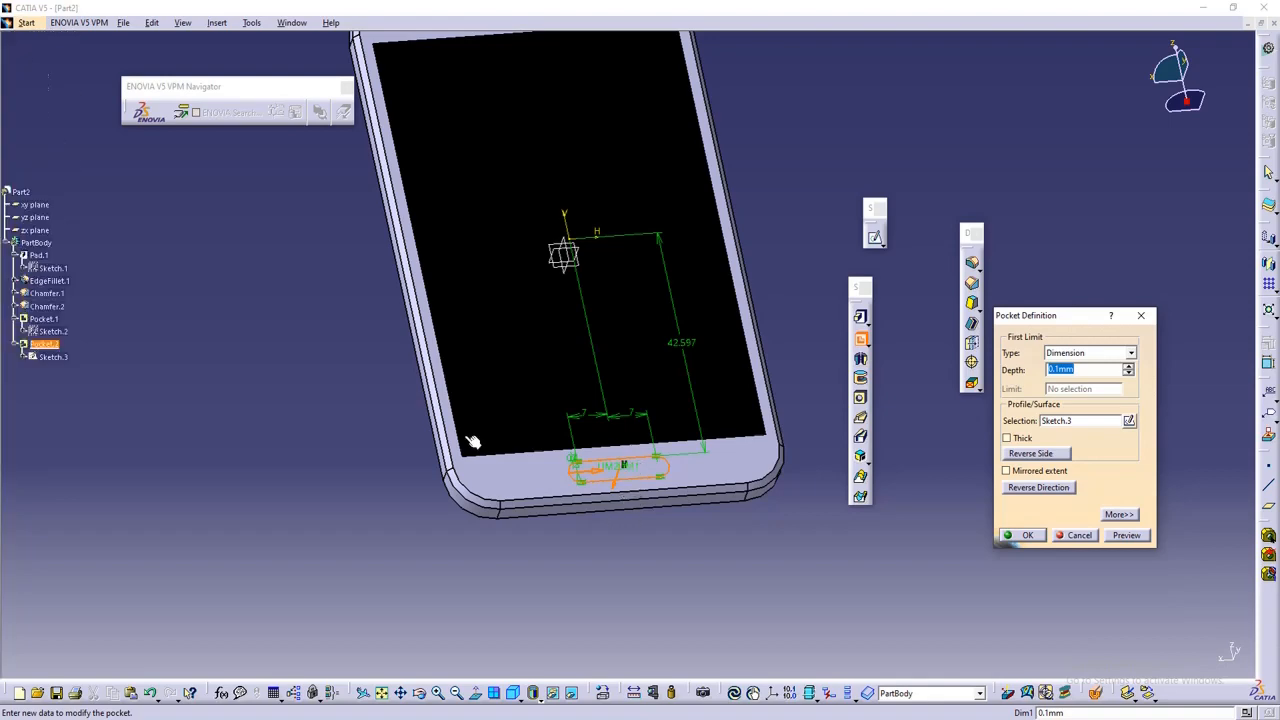
{"action": "middle_click_drag", "start_coordinate": [702, 540], "coordinate": [622, 420]}
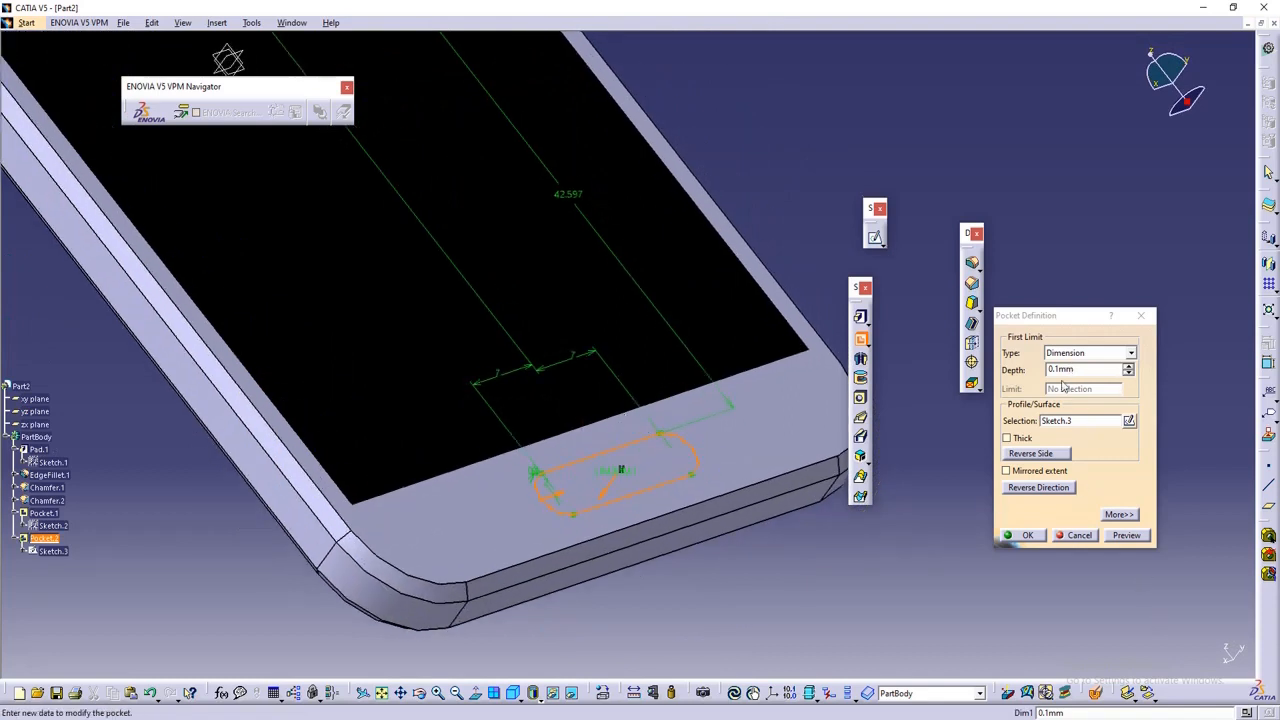
{"action": "left_click", "coordinate": [1103, 371]}
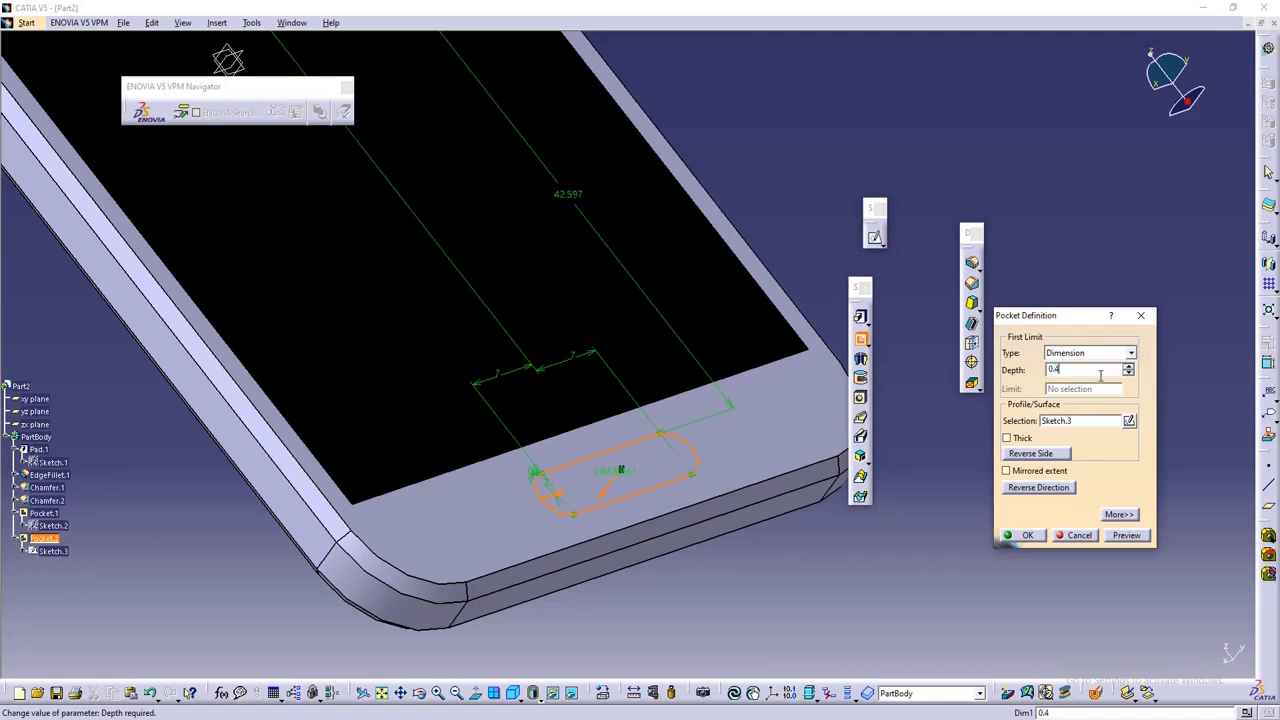
{"action": "left_click", "coordinate": [1130, 537]}
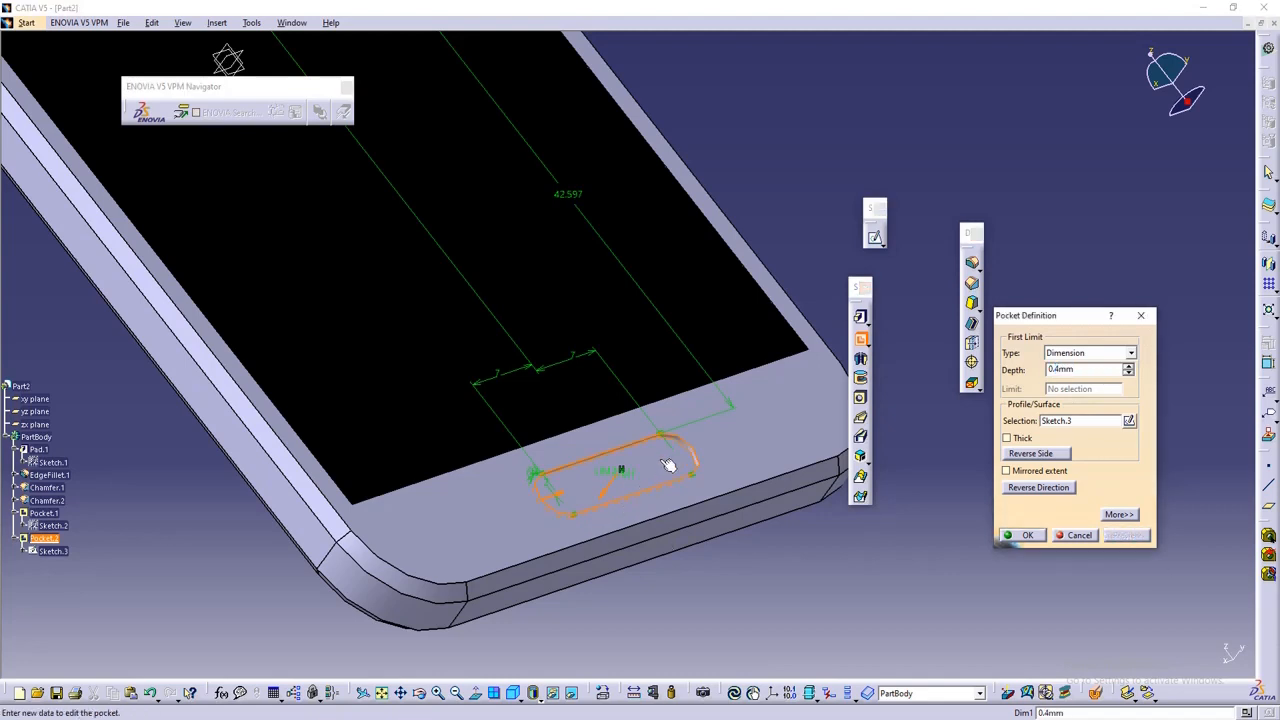
{"action": "left_click", "coordinate": [1025, 535]}
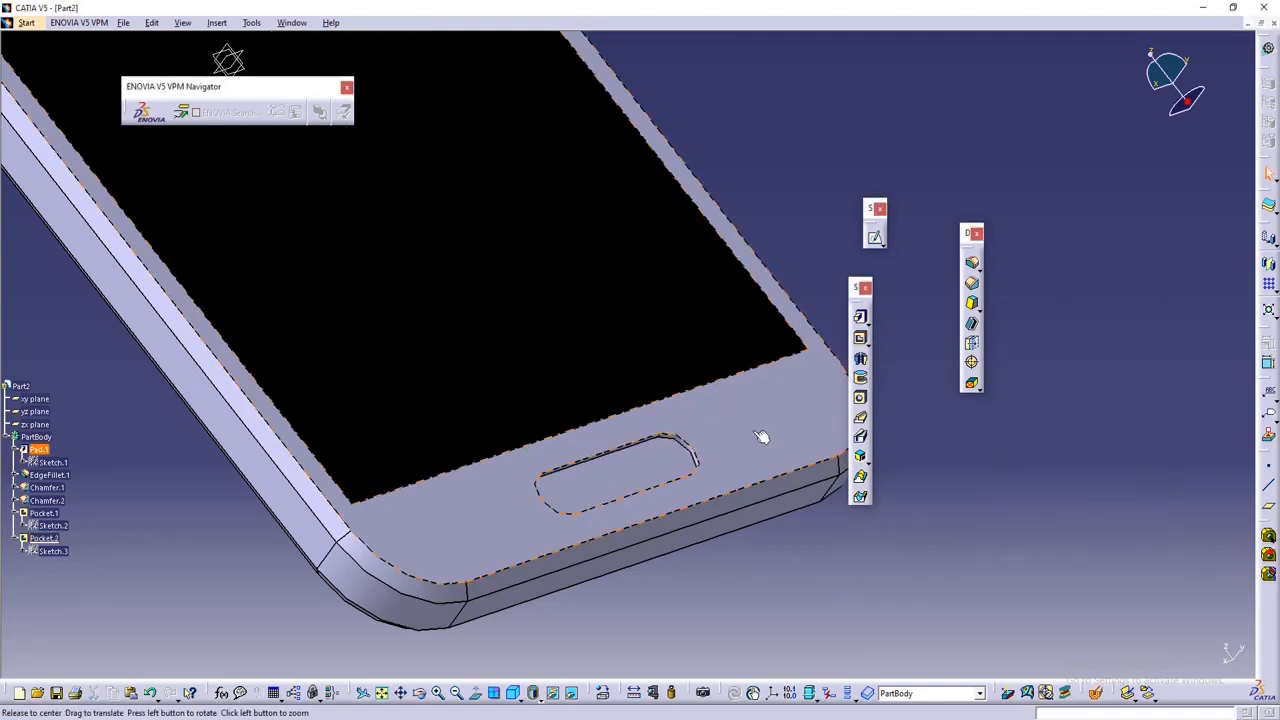
- Start a new sketch on the floor of the elongated home button pocket
{"action": "middle_click_drag", "start_coordinate": [766, 434], "coordinate": [504, 548]}
{"action": "middle_click_drag", "start_coordinate": [529, 449], "coordinate": [591, 354]}
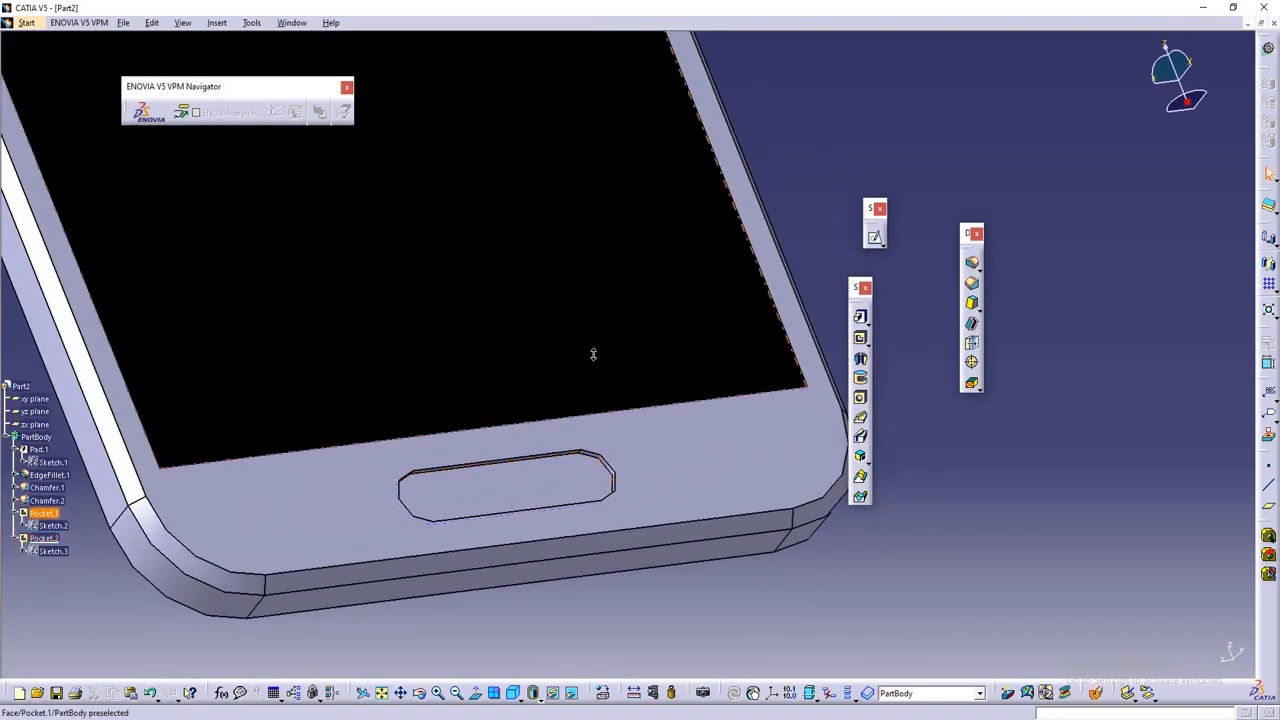
{"action": "left_click", "coordinate": [875, 240]}
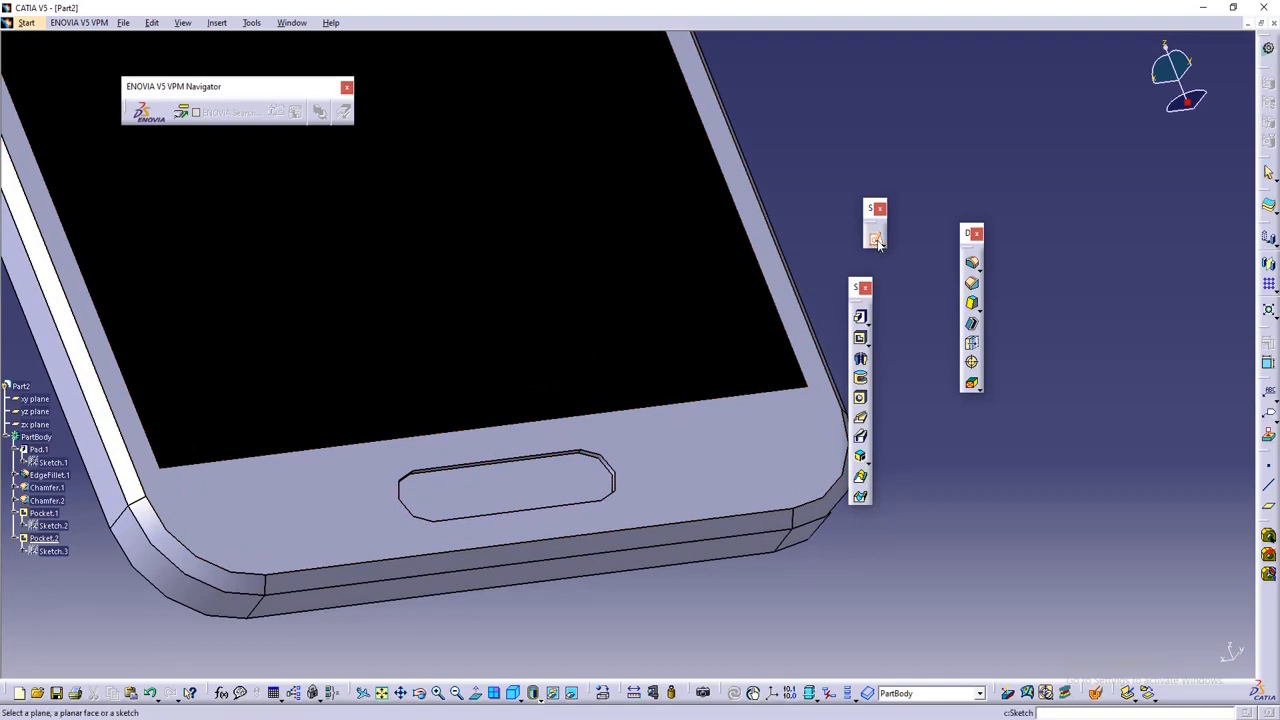
{"action": "left_click", "coordinate": [502, 482]}
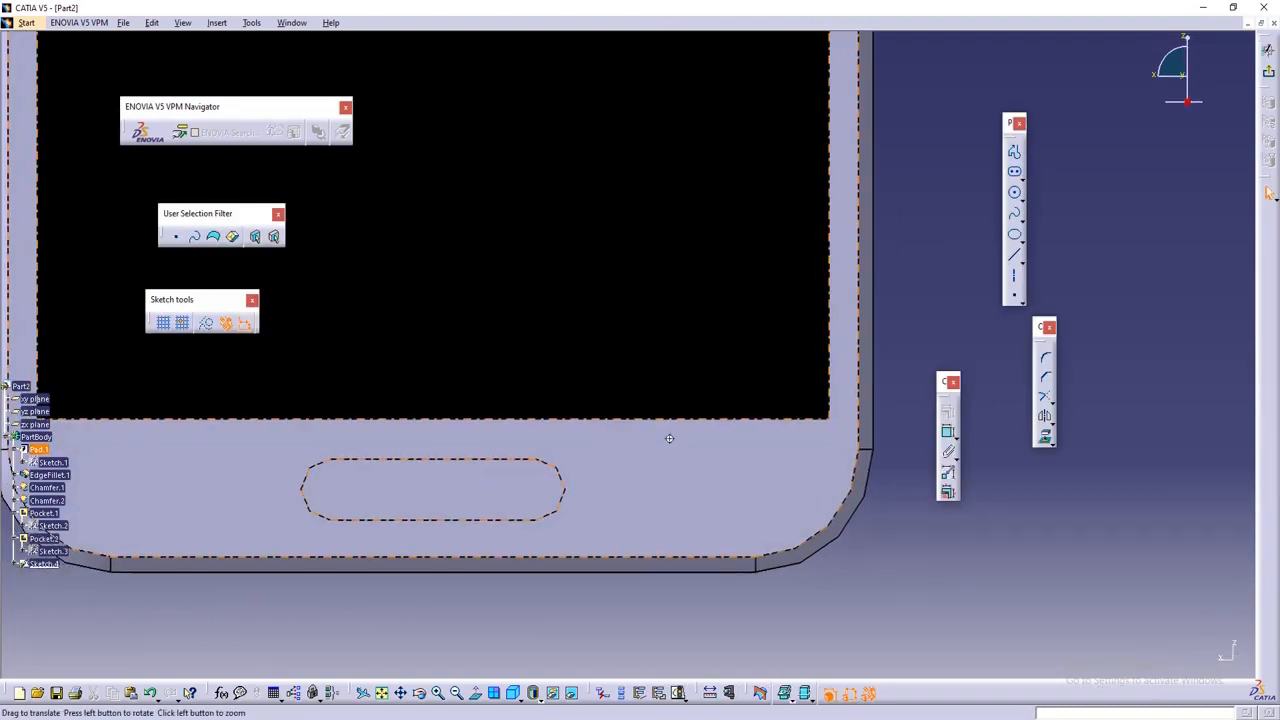
{"action": "middle_click_drag", "start_coordinate": [669, 438], "coordinate": [762, 413]}
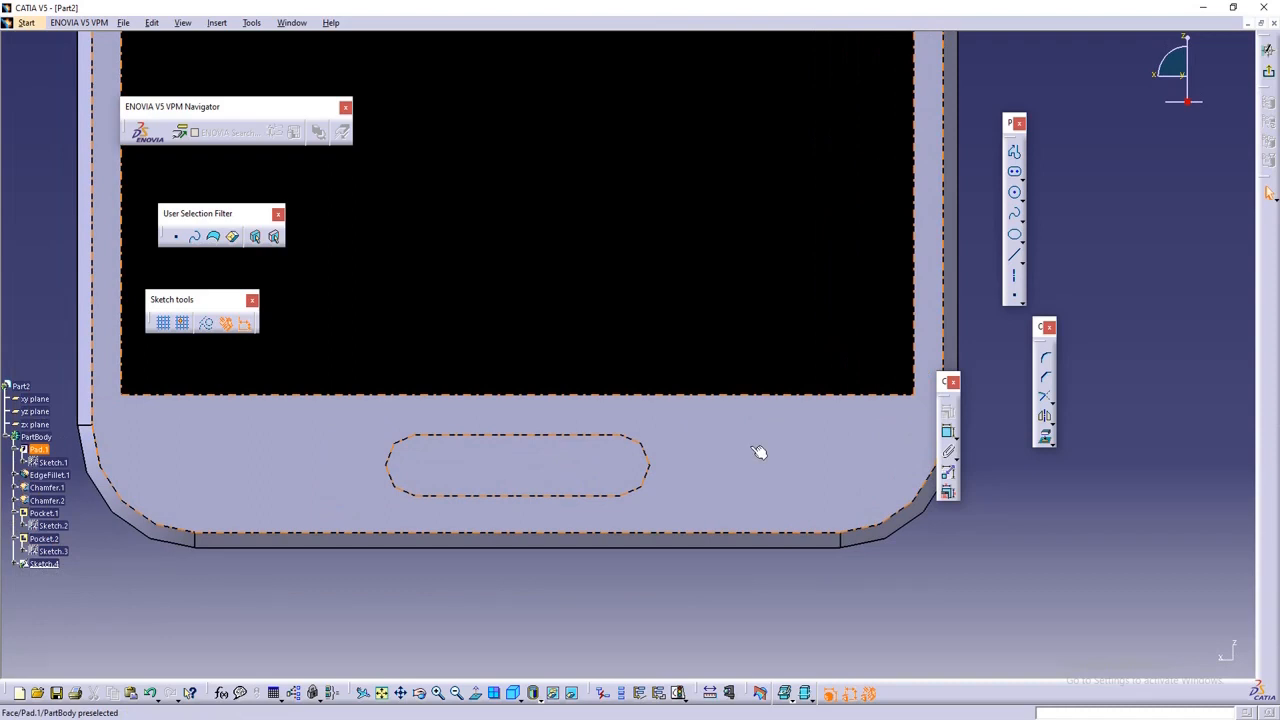
- Try to project only the upper straight edge of the elongated pocket into the sketch
{"action": "left_click", "coordinate": [1048, 397]}
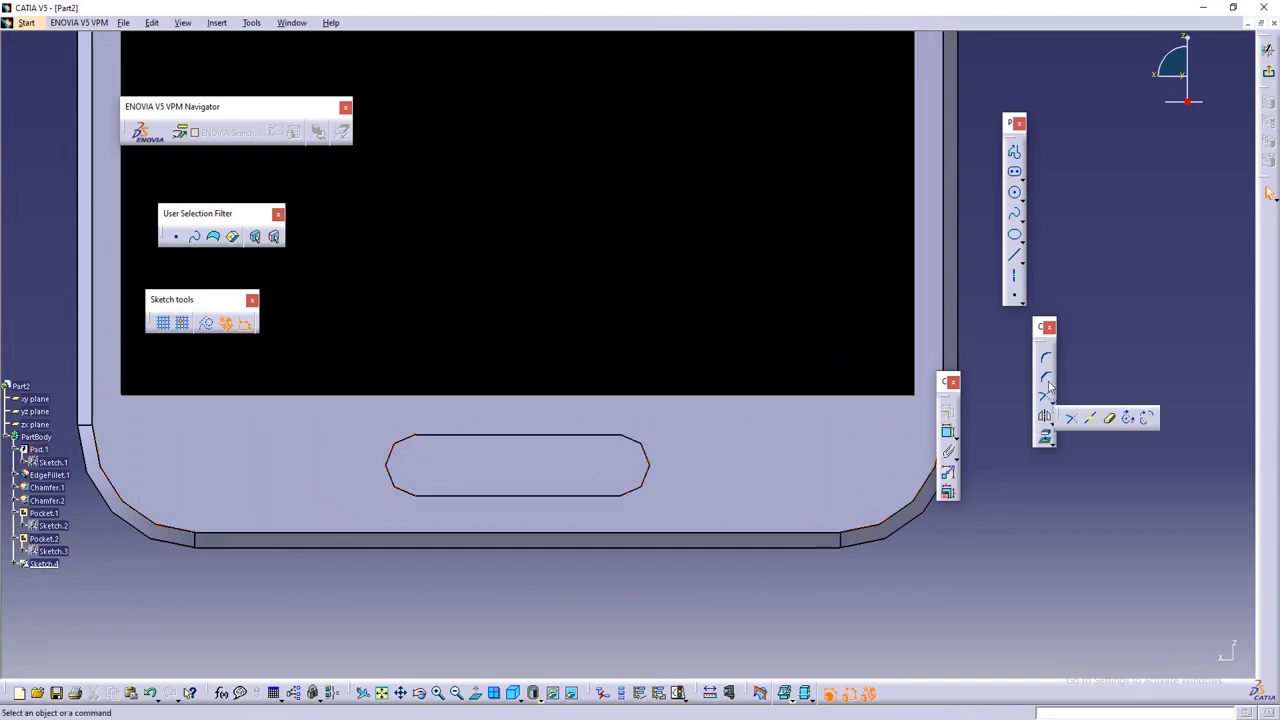
{"action": "left_click", "coordinate": [1052, 442]}
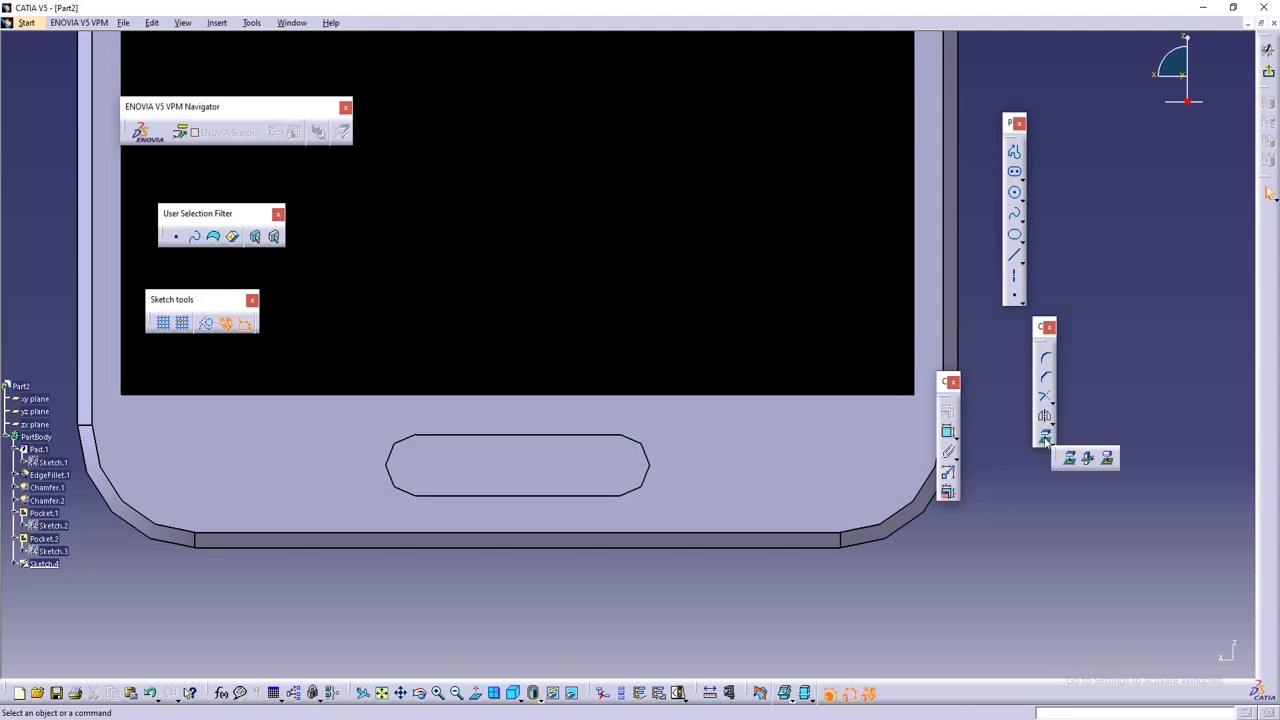
{"action": "left_click", "coordinate": [1046, 438]}
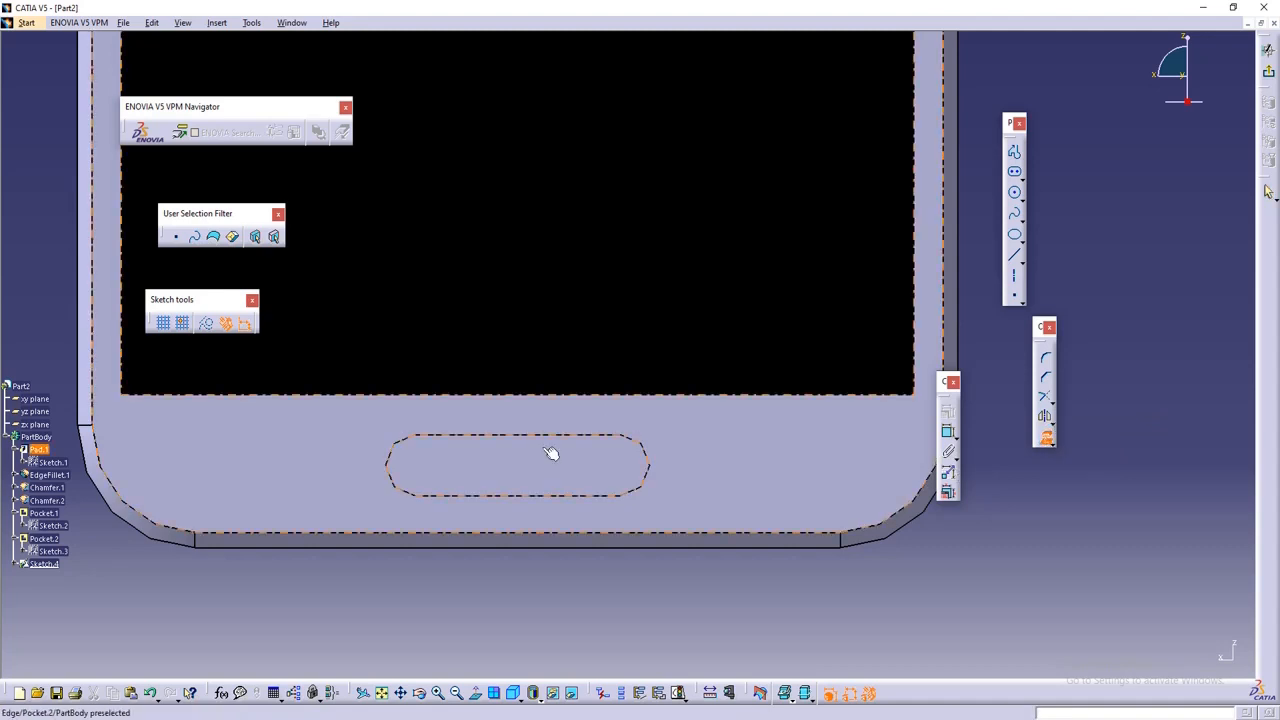
{"action": "left_click", "coordinate": [508, 435]}
{"action": "left_click", "coordinate": [508, 435]}
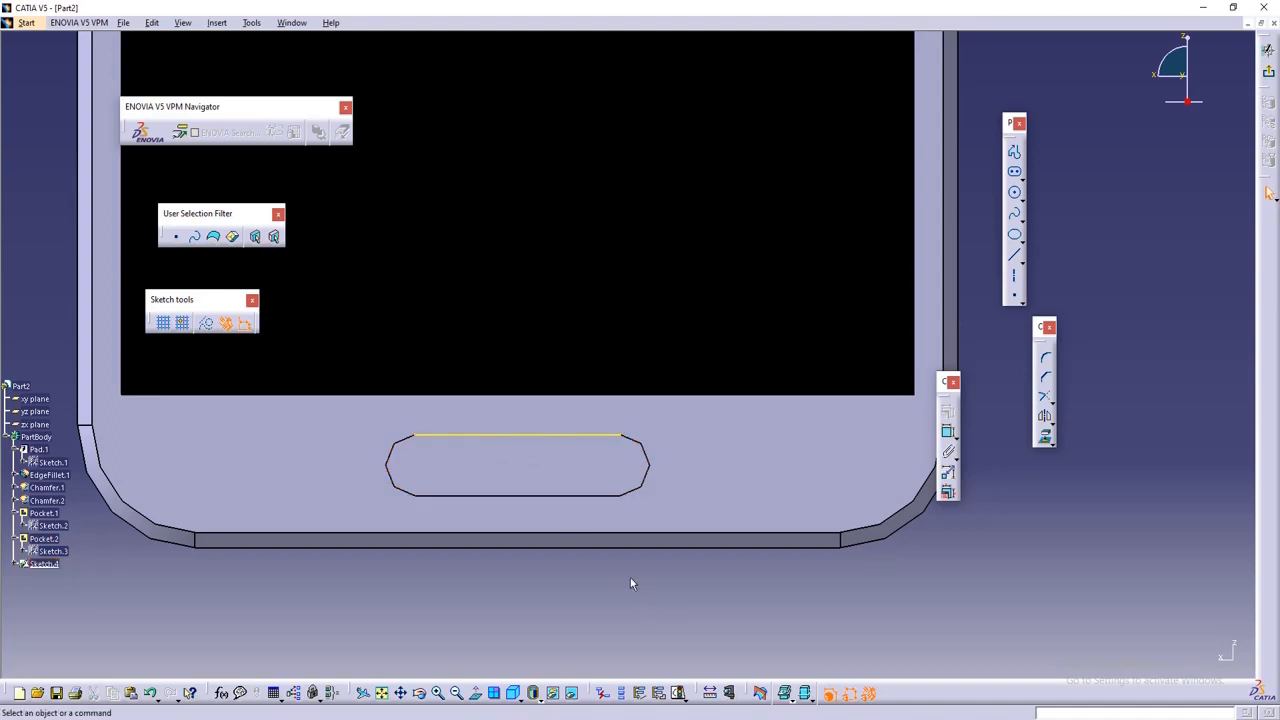
{"action": "key", "text": "ctrl+z"}
{"action": "key", "text": "ctrl+z"}
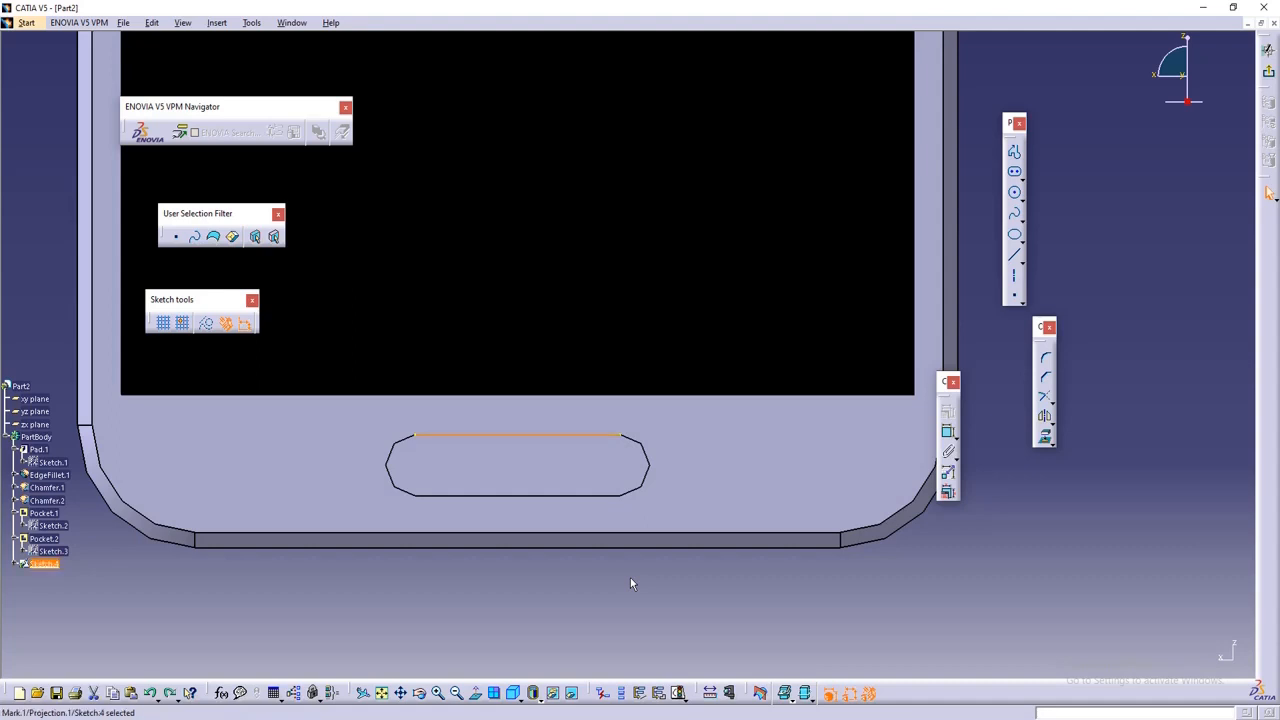
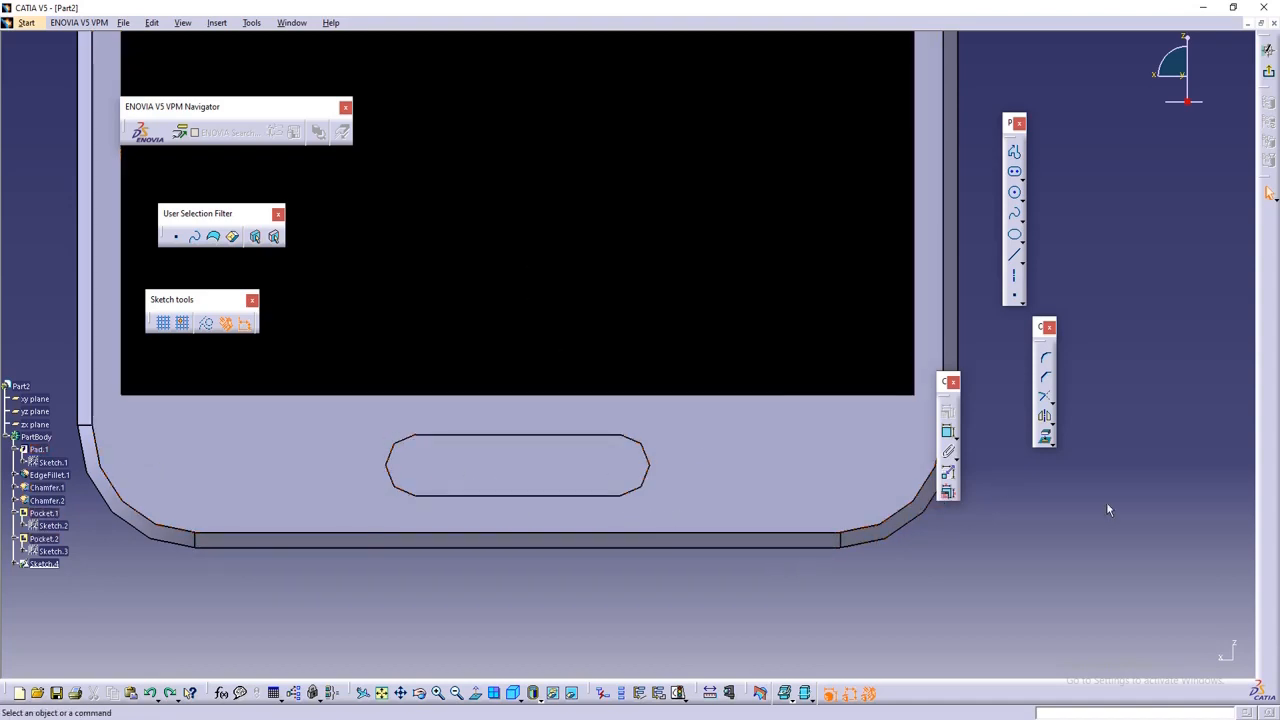
- Project the floor face of the elongated pocket into the sketch to get its complete outline
{"action": "left_click", "coordinate": [1046, 440]}
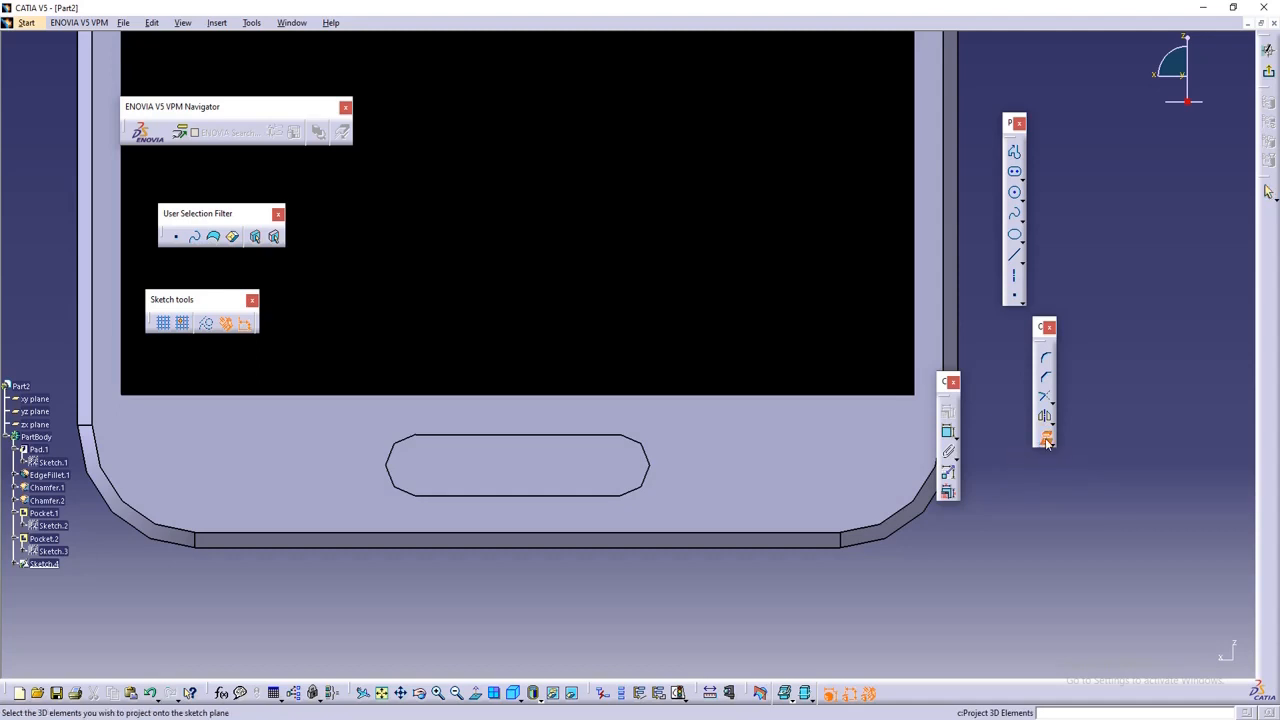
{"action": "left_click", "coordinate": [505, 442]}
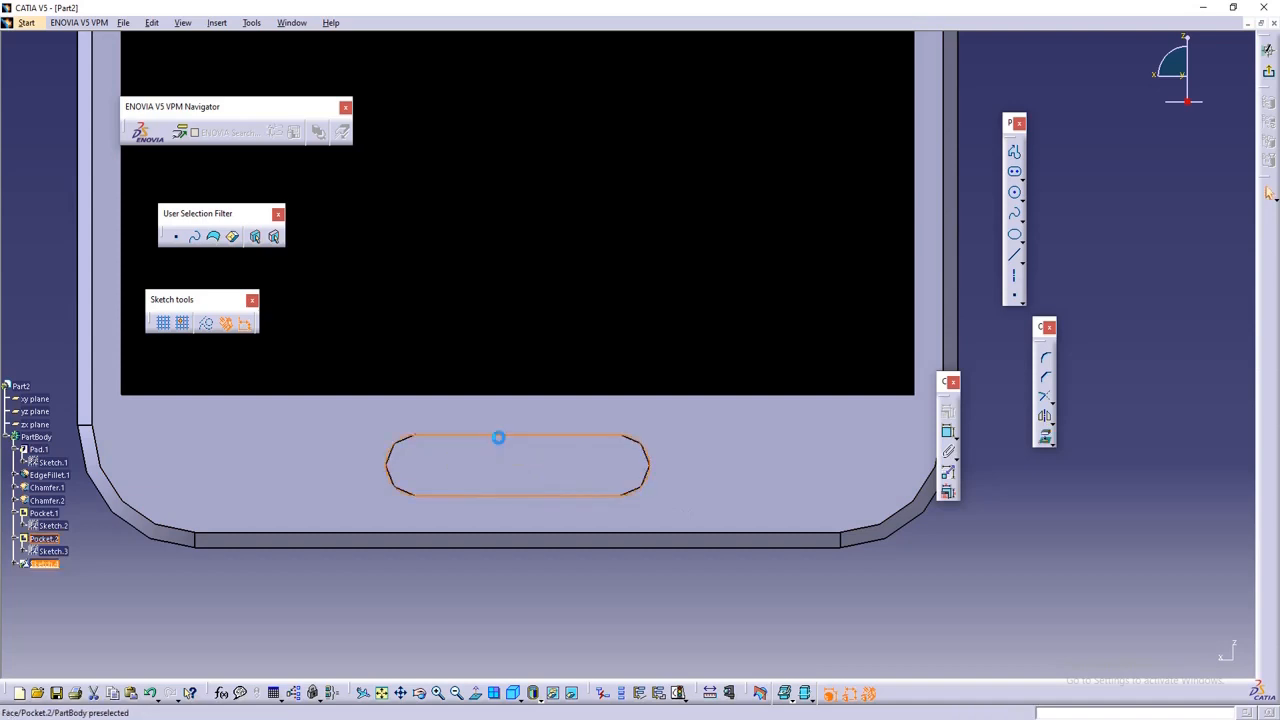
{"action": "left_click", "coordinate": [886, 600]}
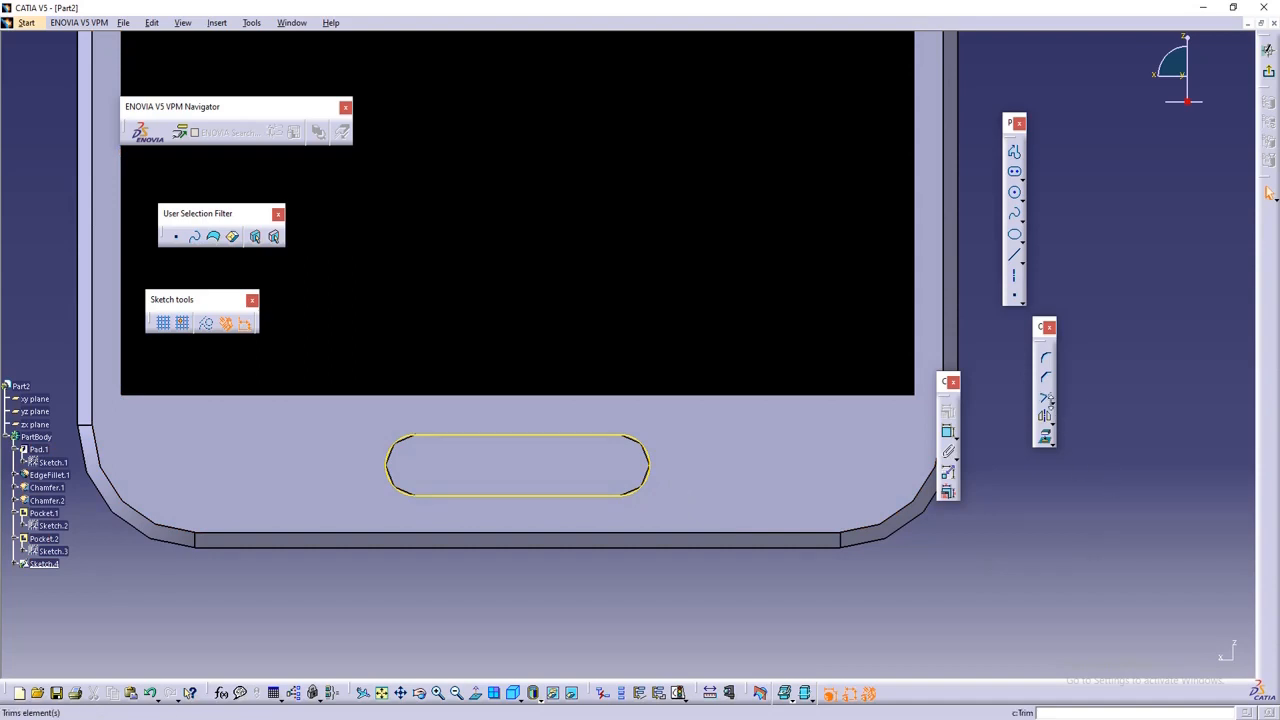
- Offset the projected elongated outline slightly inward with the Offset tool
{"action": "left_click", "coordinate": [1050, 403]}
{"action": "left_click", "coordinate": [1049, 440]}
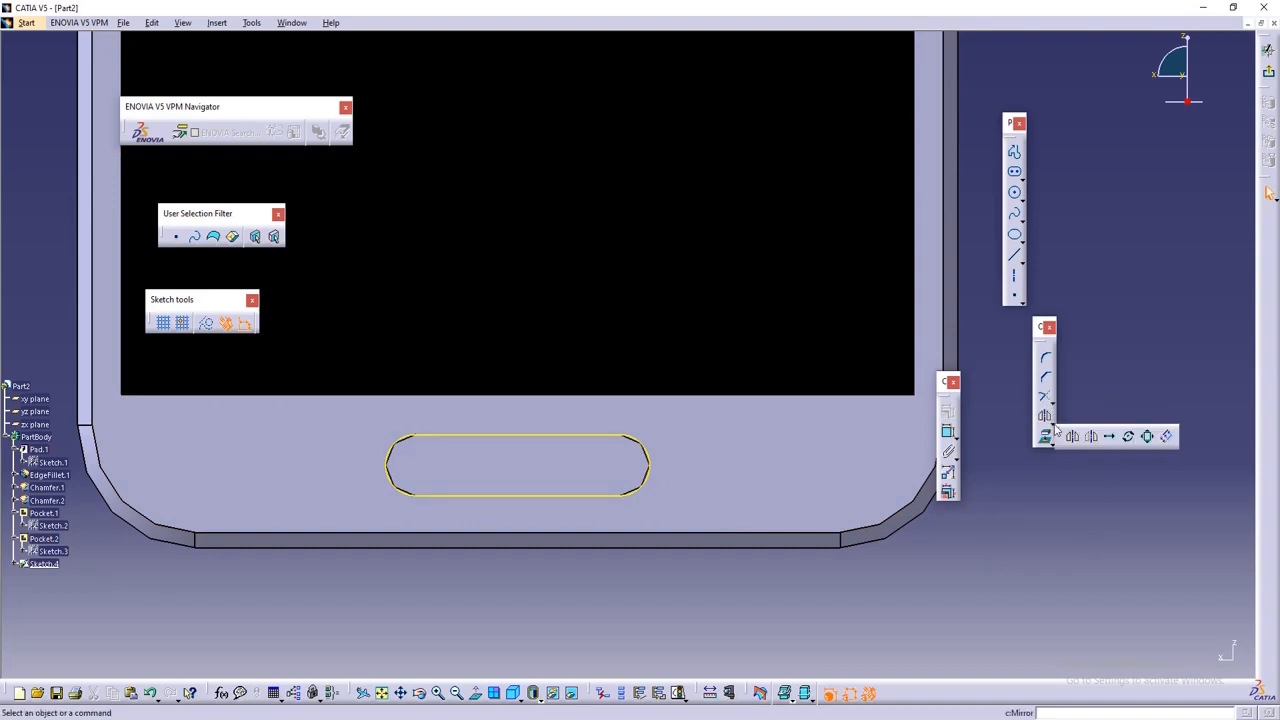
{"action": "left_click", "coordinate": [1168, 443]}
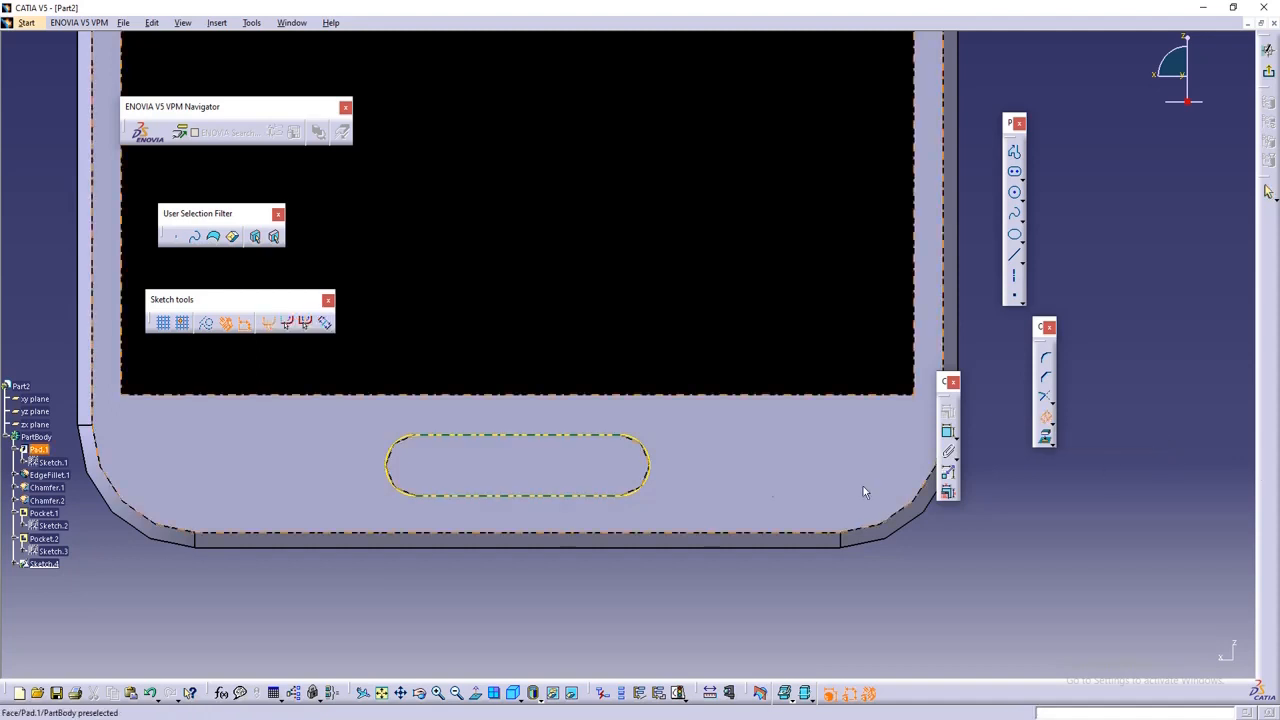
{"action": "left_click", "coordinate": [652, 453]}
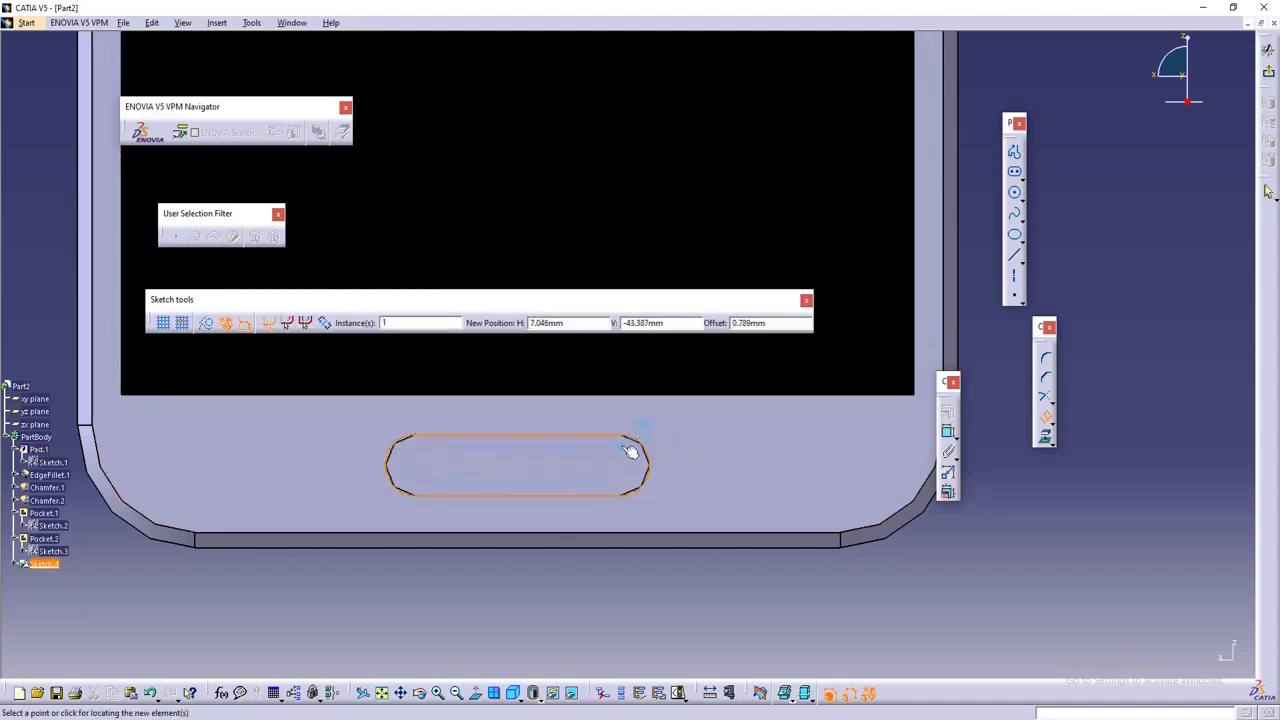
{"action": "middle_click_drag", "start_coordinate": [623, 466], "coordinate": [629, 417]}
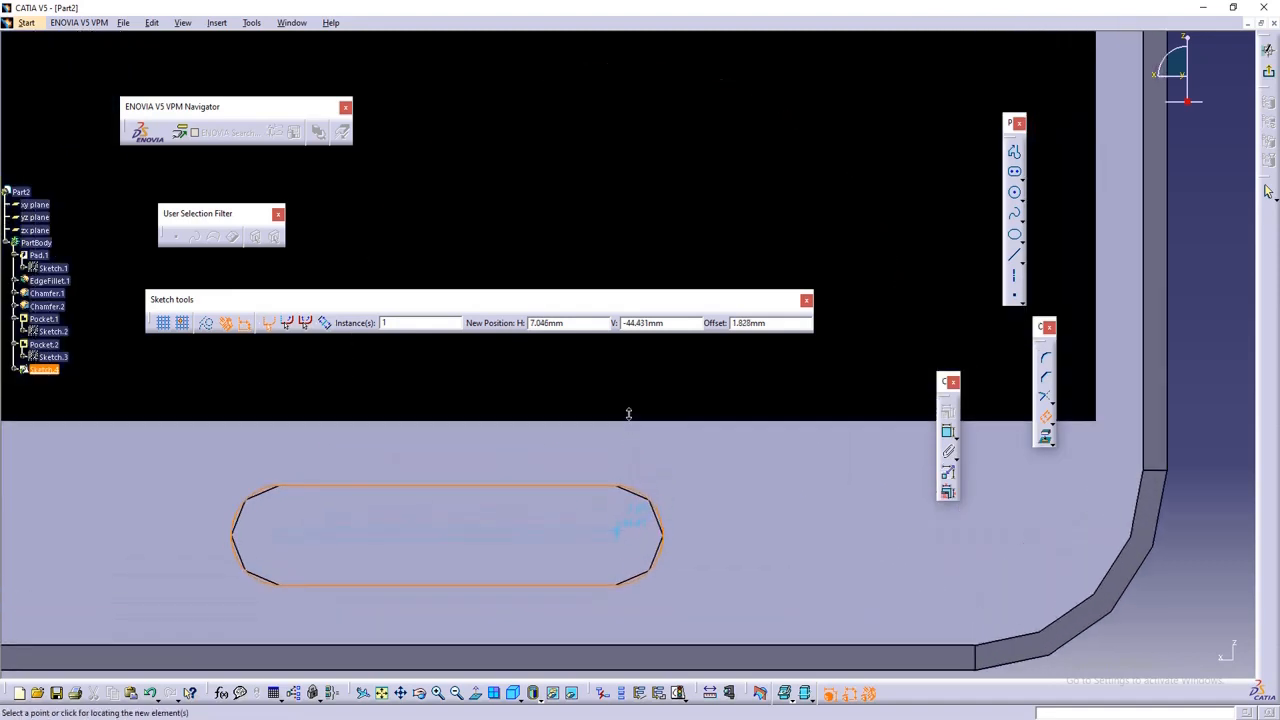
{"action": "left_click", "coordinate": [638, 498]}
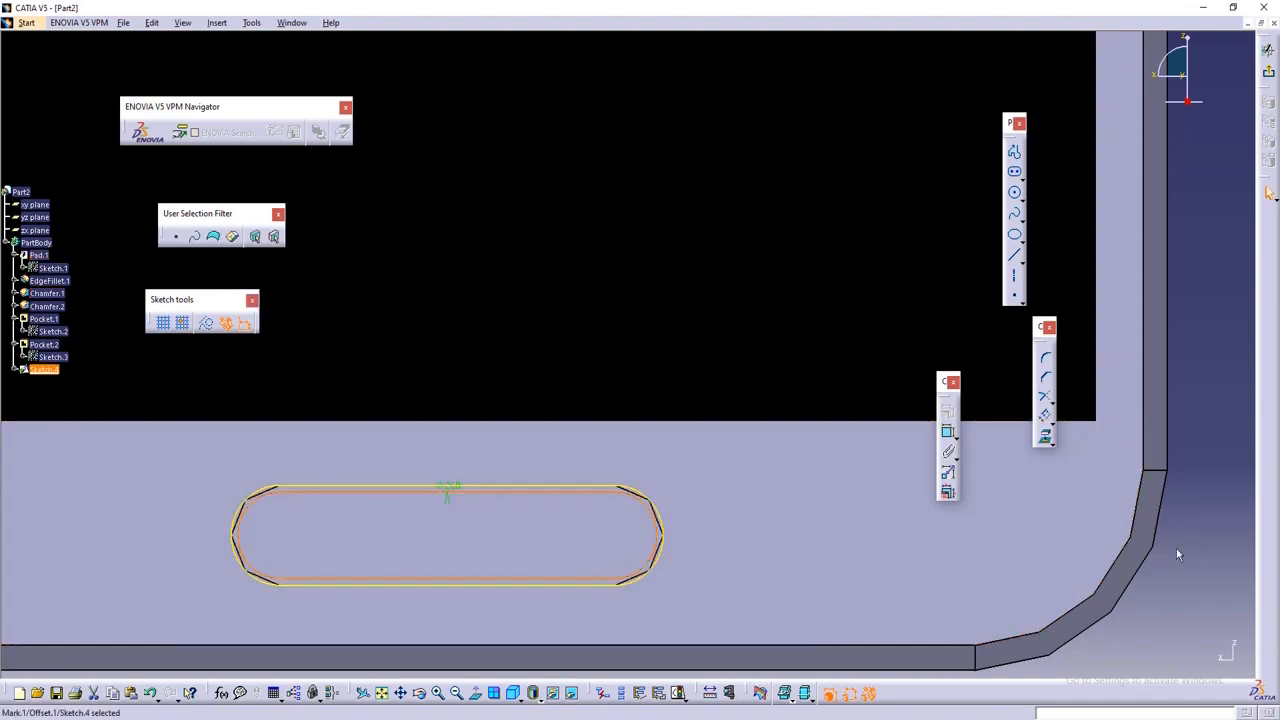
- Delete the projected outer outline, keeping only the inner offset profile, and exit the sketch
{"action": "left_click", "coordinate": [648, 500]}
{"action": "key", "text": "Delete"}
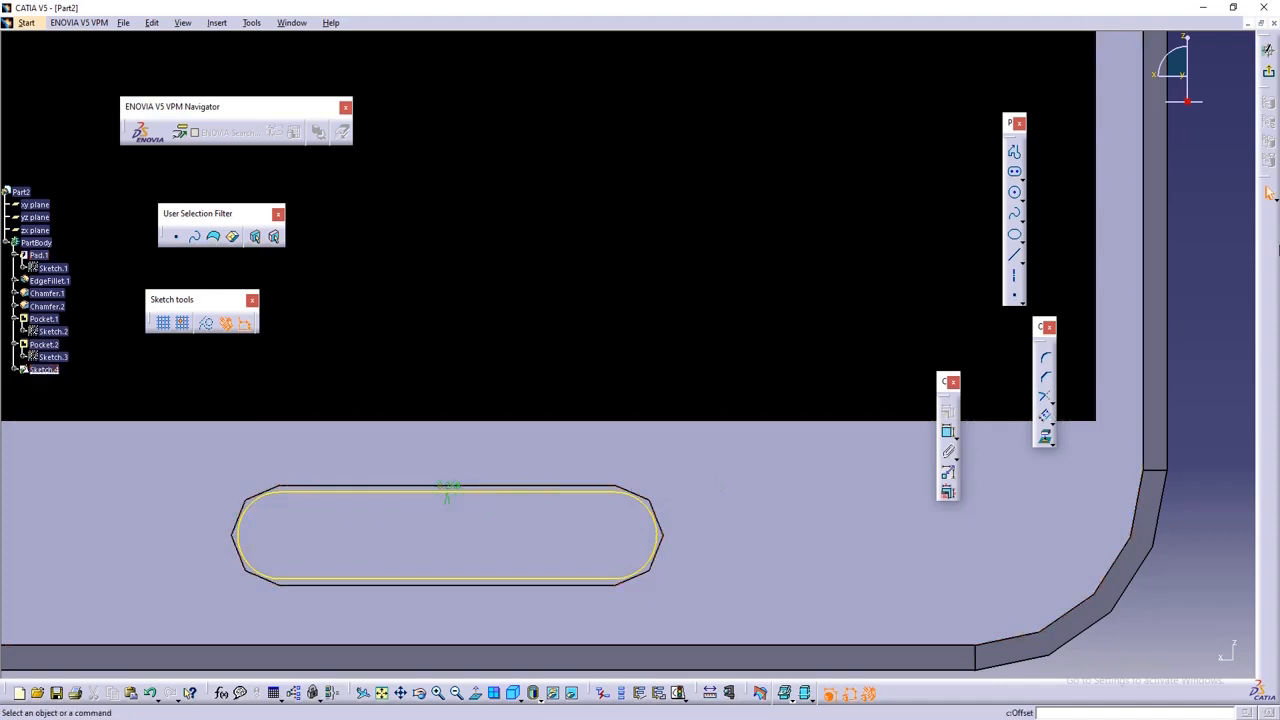
{"action": "left_click", "coordinate": [1268, 72]}
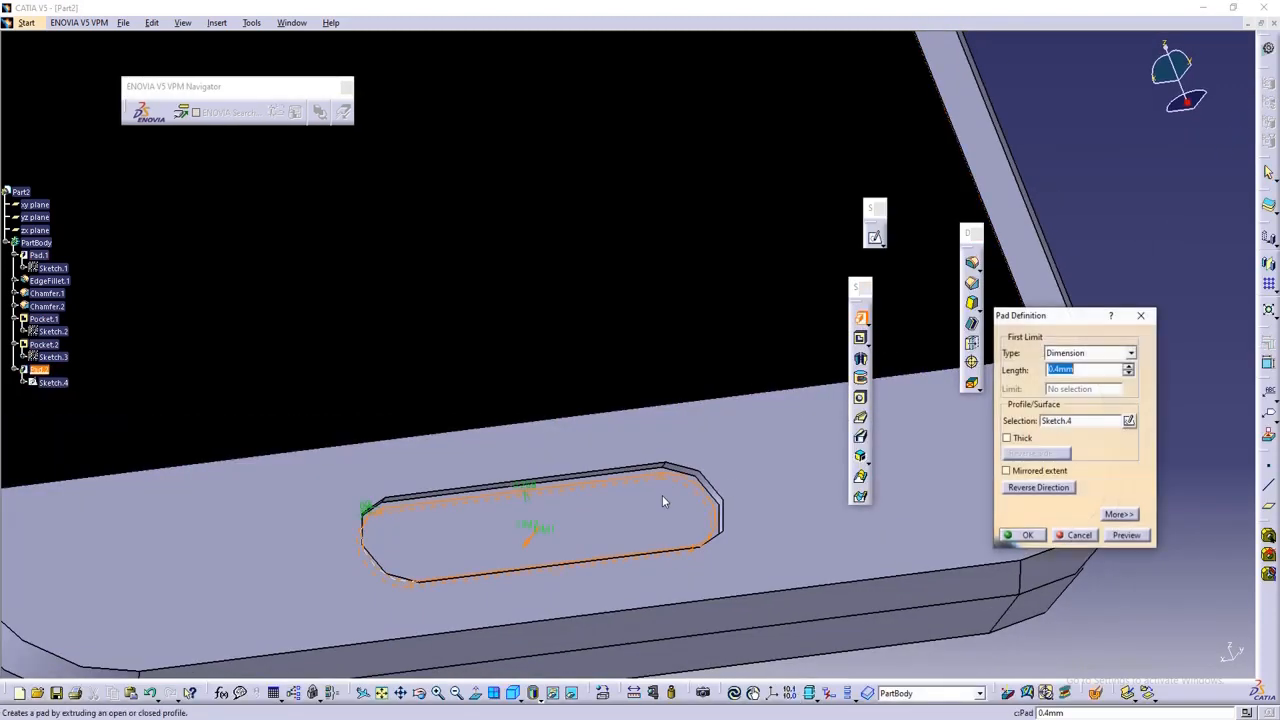
- Pad the inner elongated profile on the home button pocket floor by 0.3 mm
{"action": "left_click", "coordinate": [530, 541]}
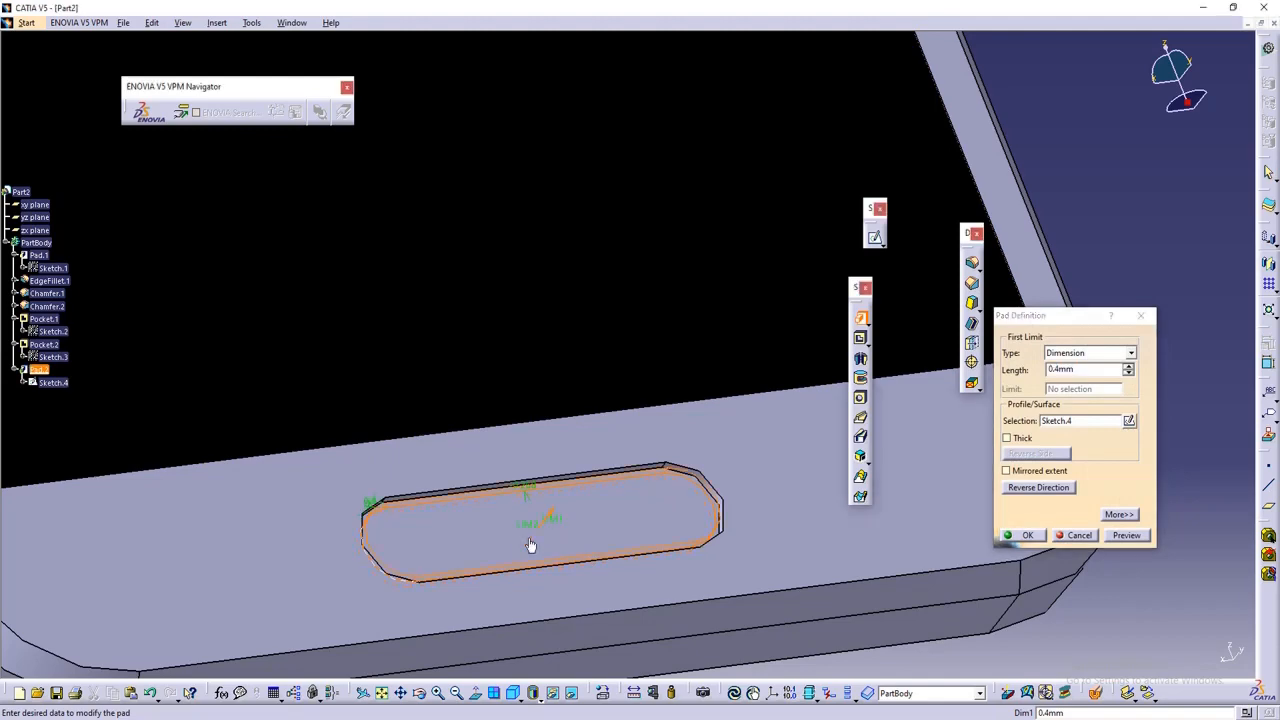
{"action": "middle_click_drag", "start_coordinate": [751, 307], "coordinate": [792, 291]}
{"action": "middle_click_drag", "start_coordinate": [602, 440], "coordinate": [601, 430]}
{"action": "left_click", "coordinate": [1057, 369]}
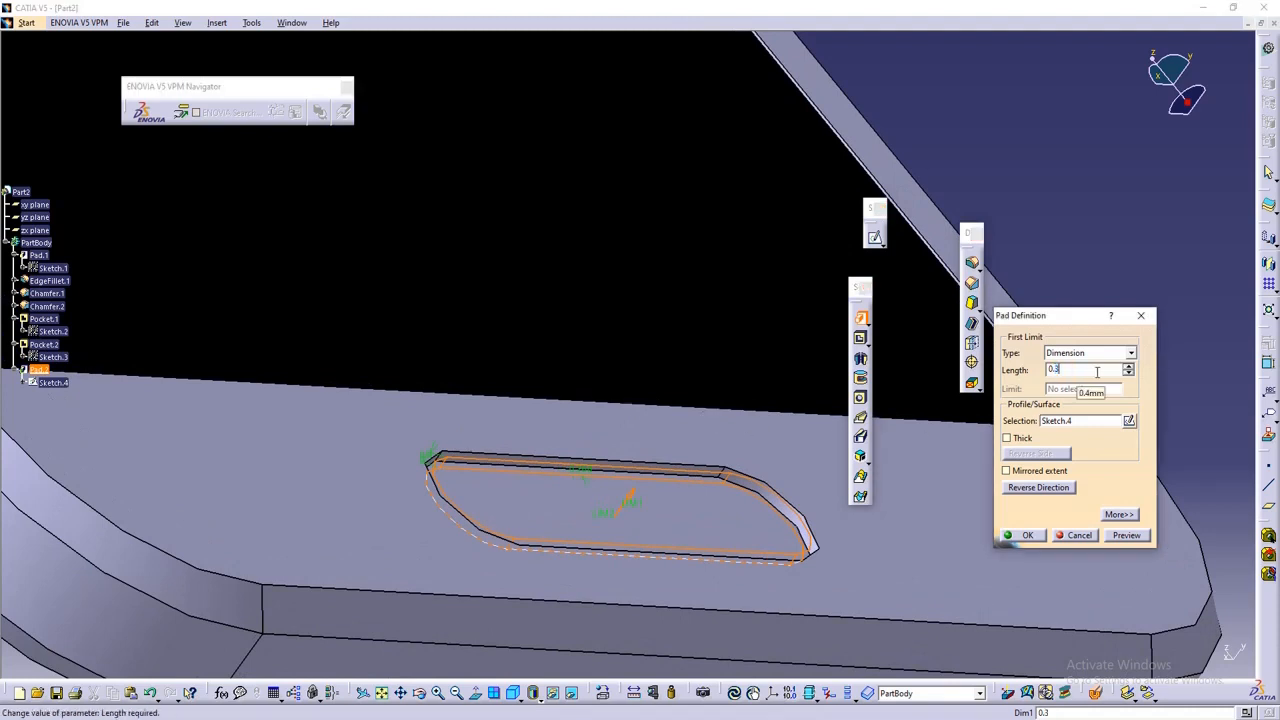
{"action": "left_click", "coordinate": [1027, 535]}
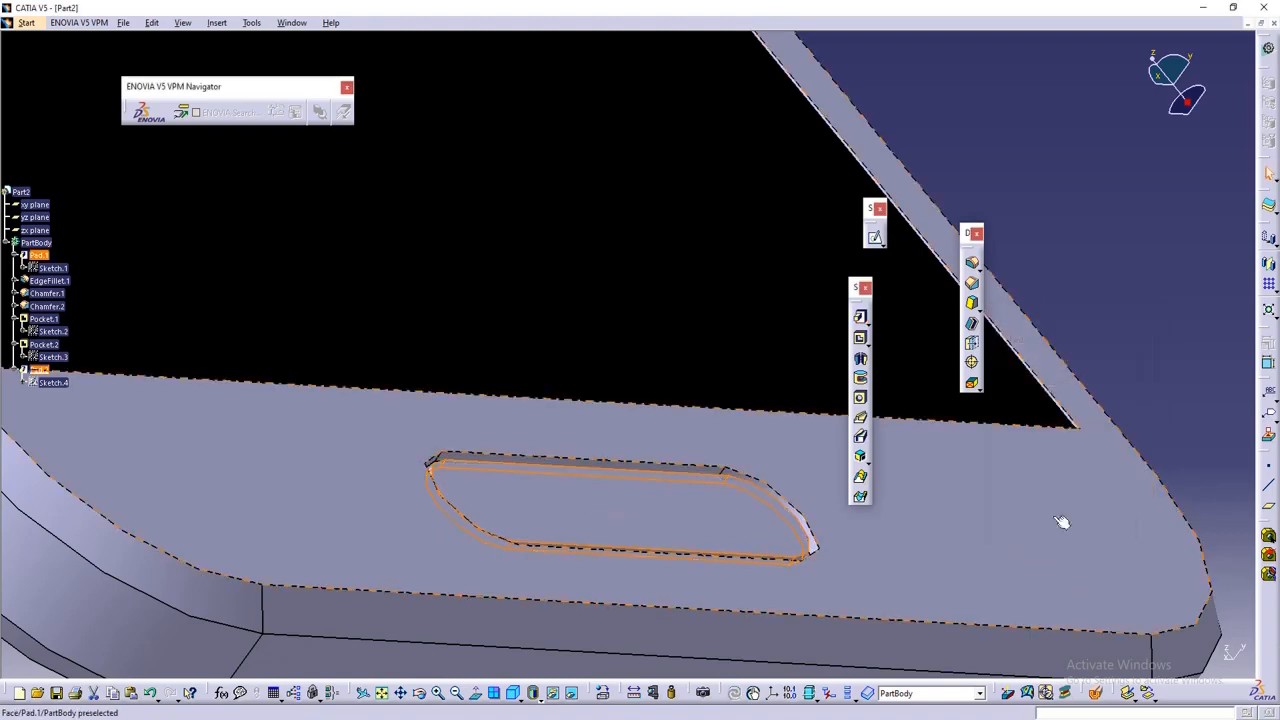
{"action": "middle_click_drag", "start_coordinate": [1123, 306], "coordinate": [837, 466]}
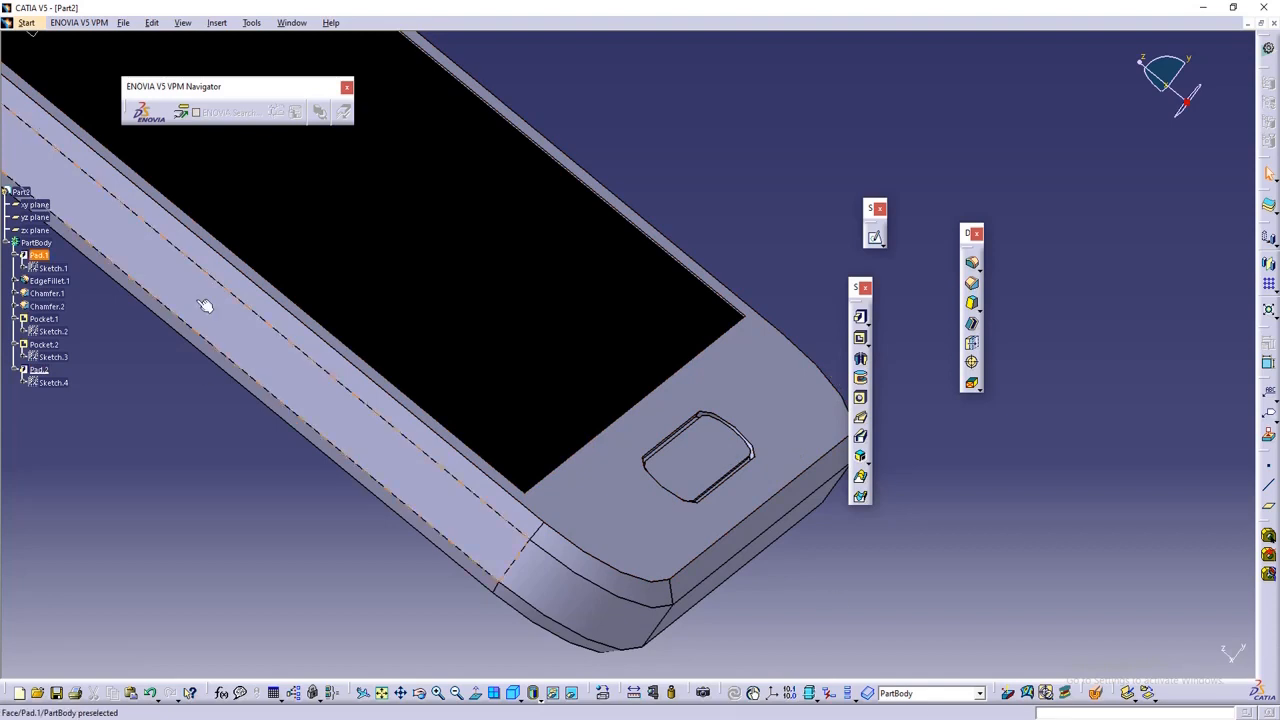
- Edit the home button pad and set its length to 0.5 mm
{"action": "double_click", "coordinate": [713, 445]}
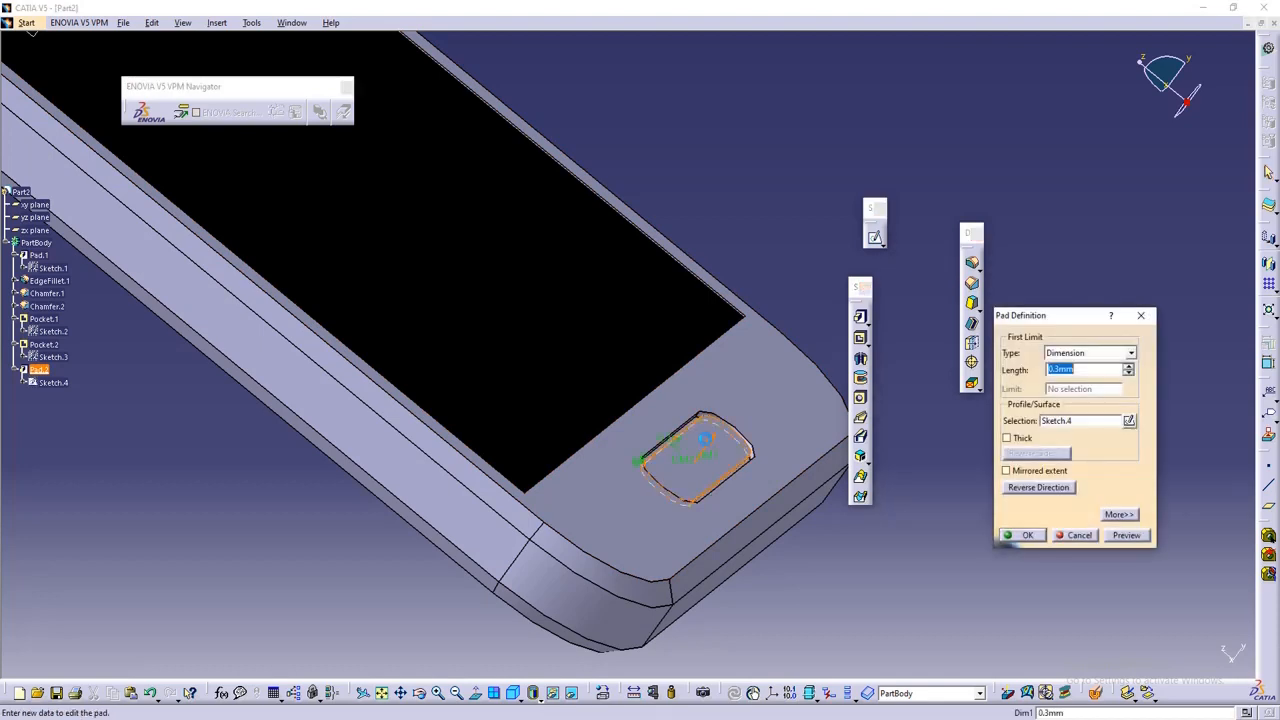
{"action": "left_click_drag", "start_coordinate": [1040, 316], "coordinate": [1048, 304]}
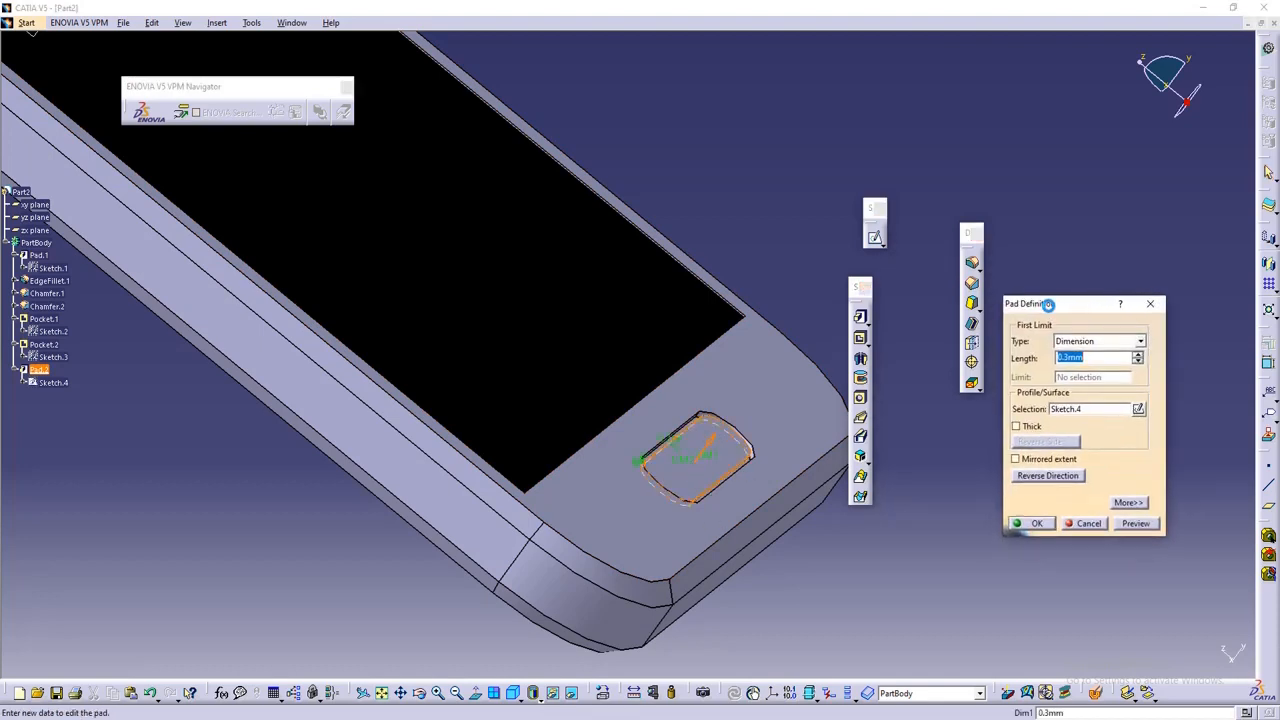
{"action": "left_click", "coordinate": [1079, 357]}
{"action": "type", "text": "5"}
{"action": "left_click", "coordinate": [1140, 524]}
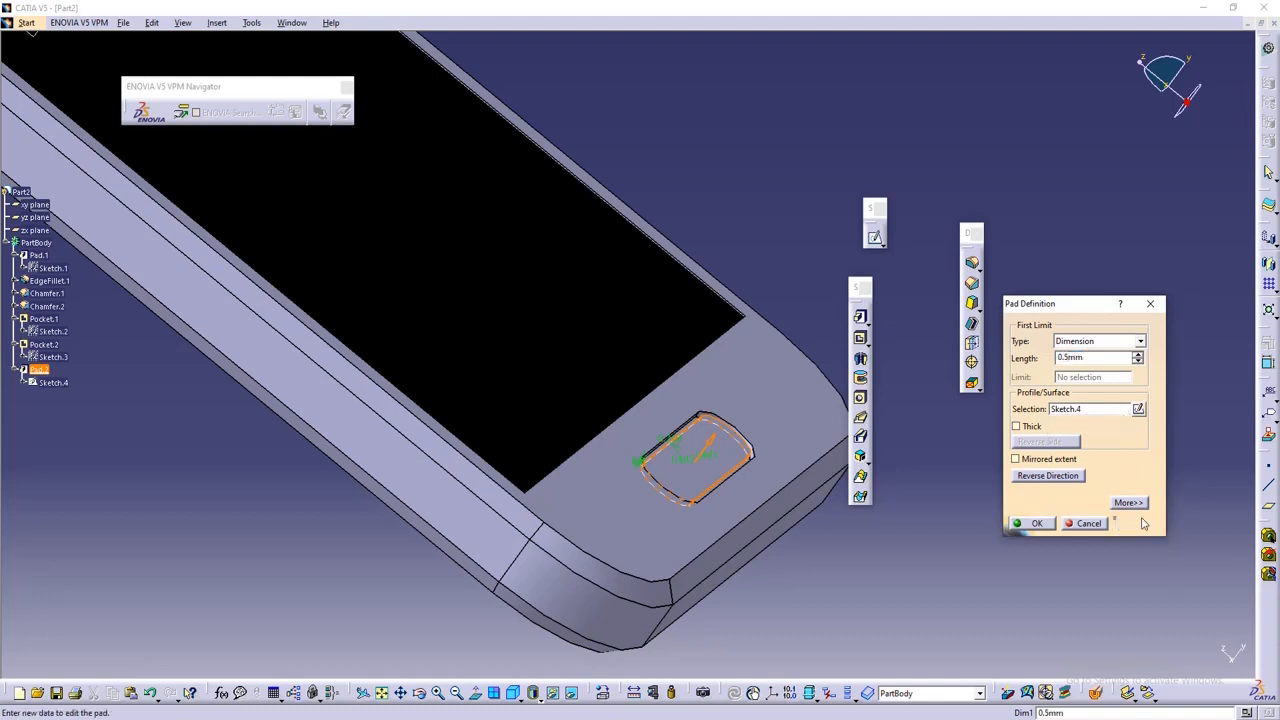
{"action": "left_click", "coordinate": [1038, 523]}
- Fillet the outer rim edge of the home button pocket with a 0.1 mm radius
{"action": "middle_click_drag", "start_coordinate": [826, 534], "coordinate": [826, 534]}
{"action": "middle_click_drag", "start_coordinate": [695, 449], "coordinate": [514, 386]}
{"action": "middle_click", "coordinate": [718, 421]}
{"action": "middle_click_drag", "start_coordinate": [483, 450], "coordinate": [548, 472]}
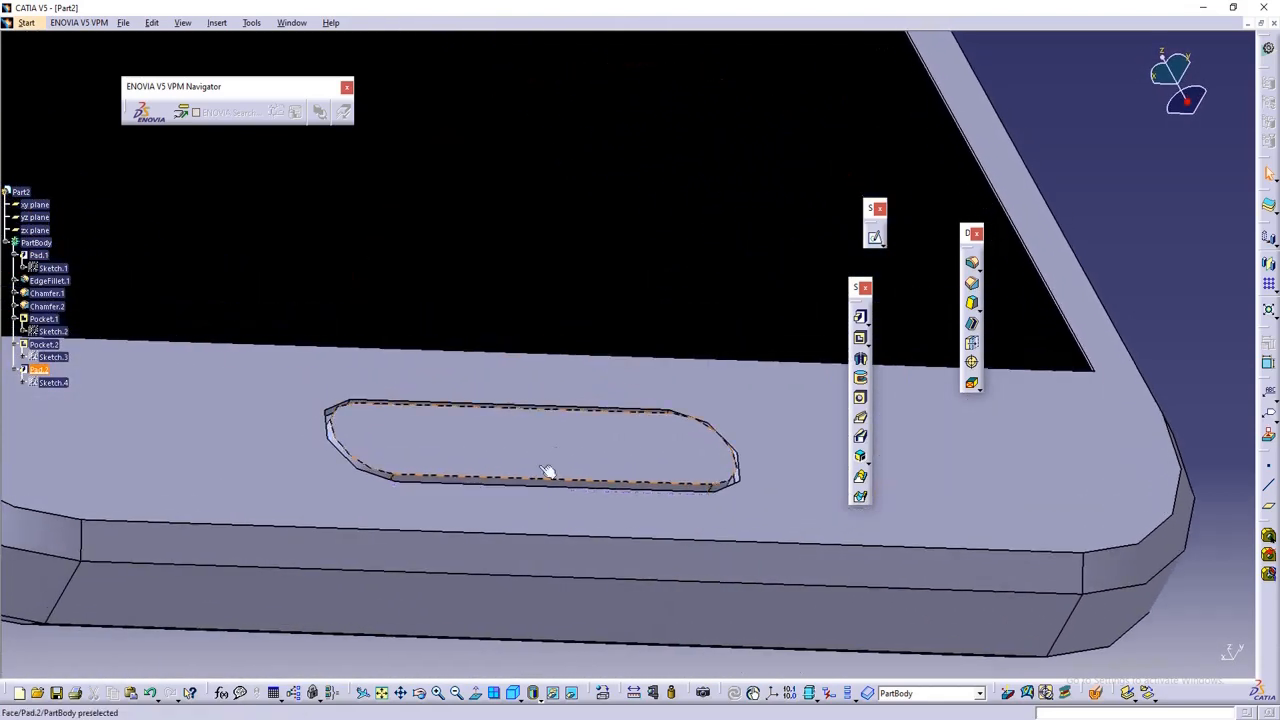
{"action": "left_click", "coordinate": [971, 263]}
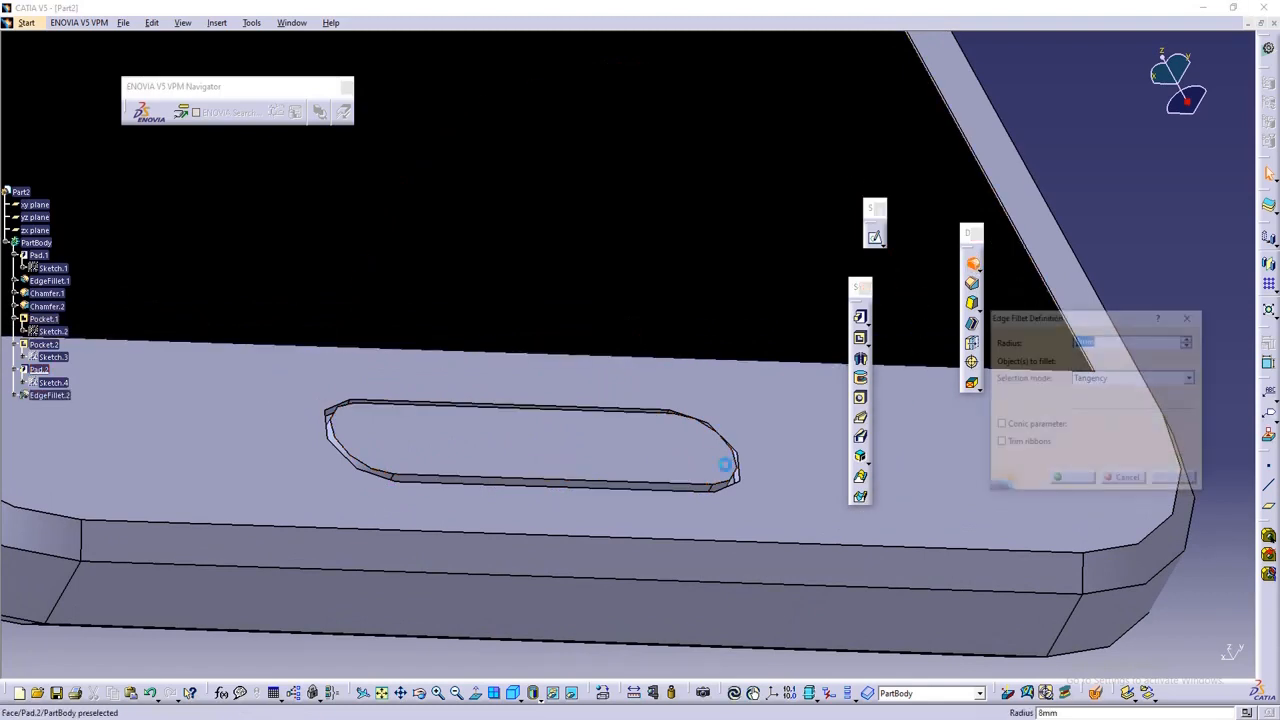
{"action": "left_click", "coordinate": [720, 489]}
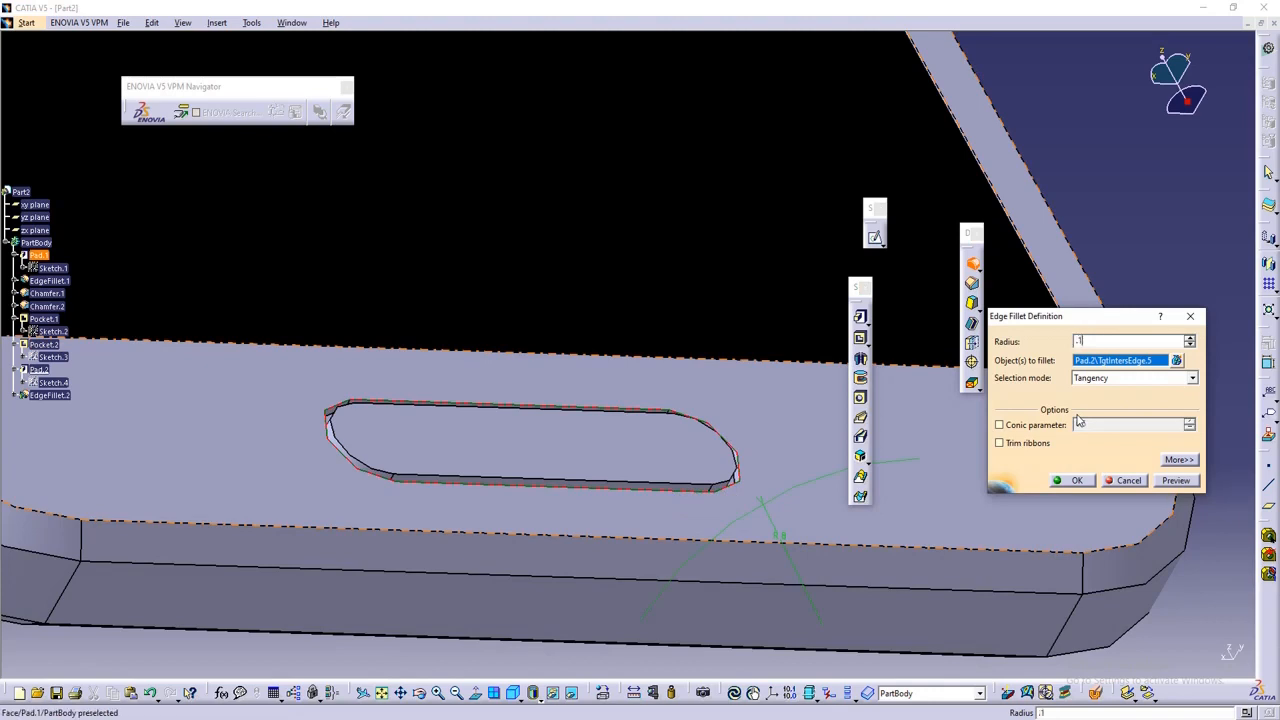
{"action": "left_click", "coordinate": [1186, 482]}
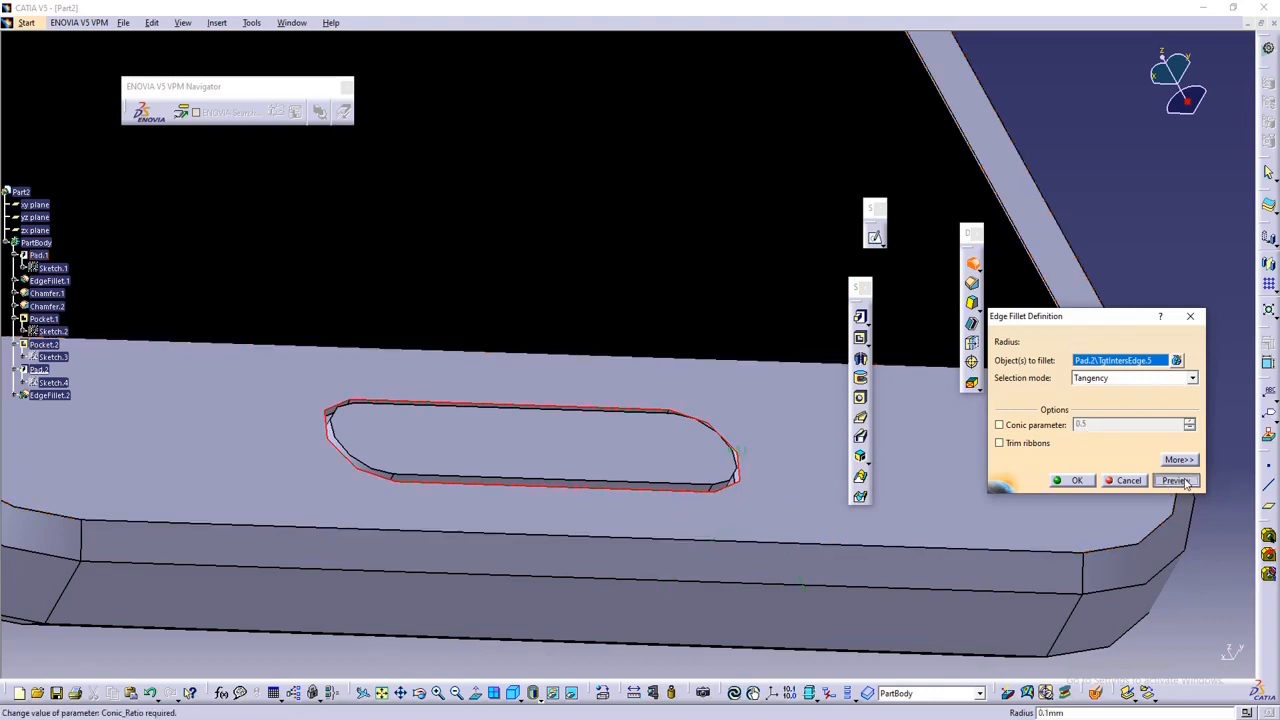
{"action": "left_click", "coordinate": [1080, 484]}
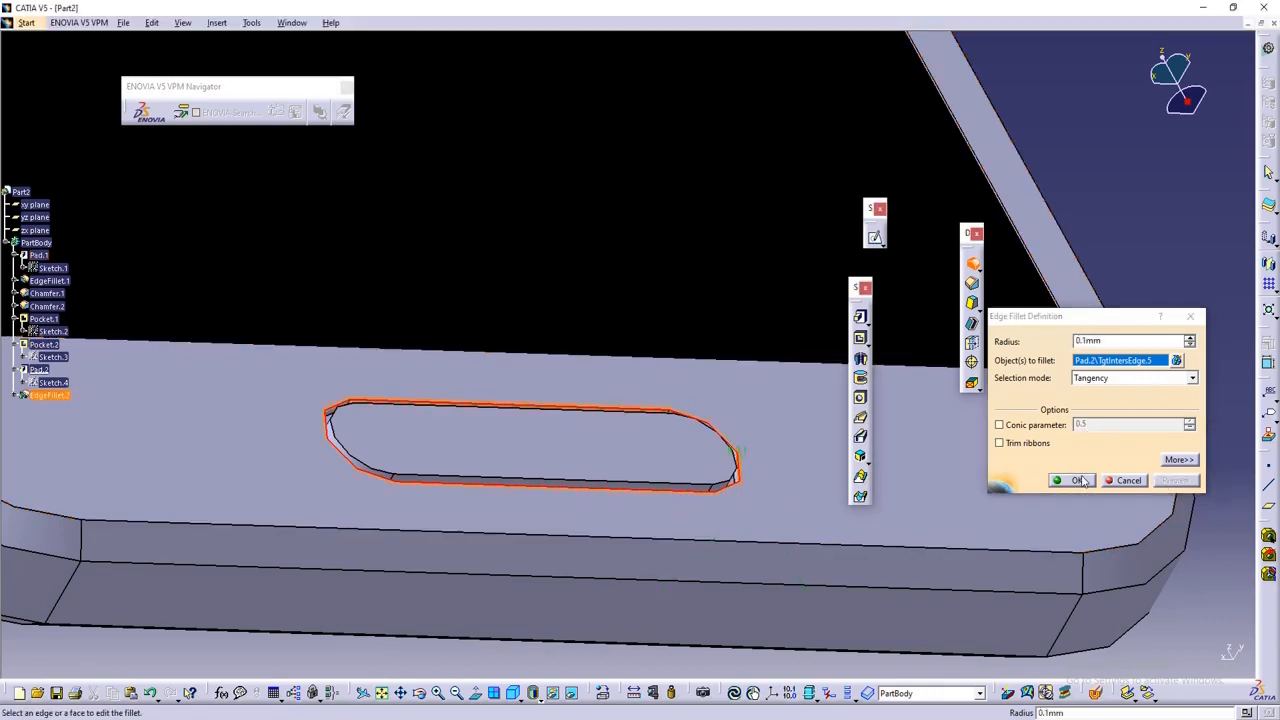
- Fillet the home button pad's upper edge with a 0.1 mm radius
{"action": "left_click", "coordinate": [972, 264]}
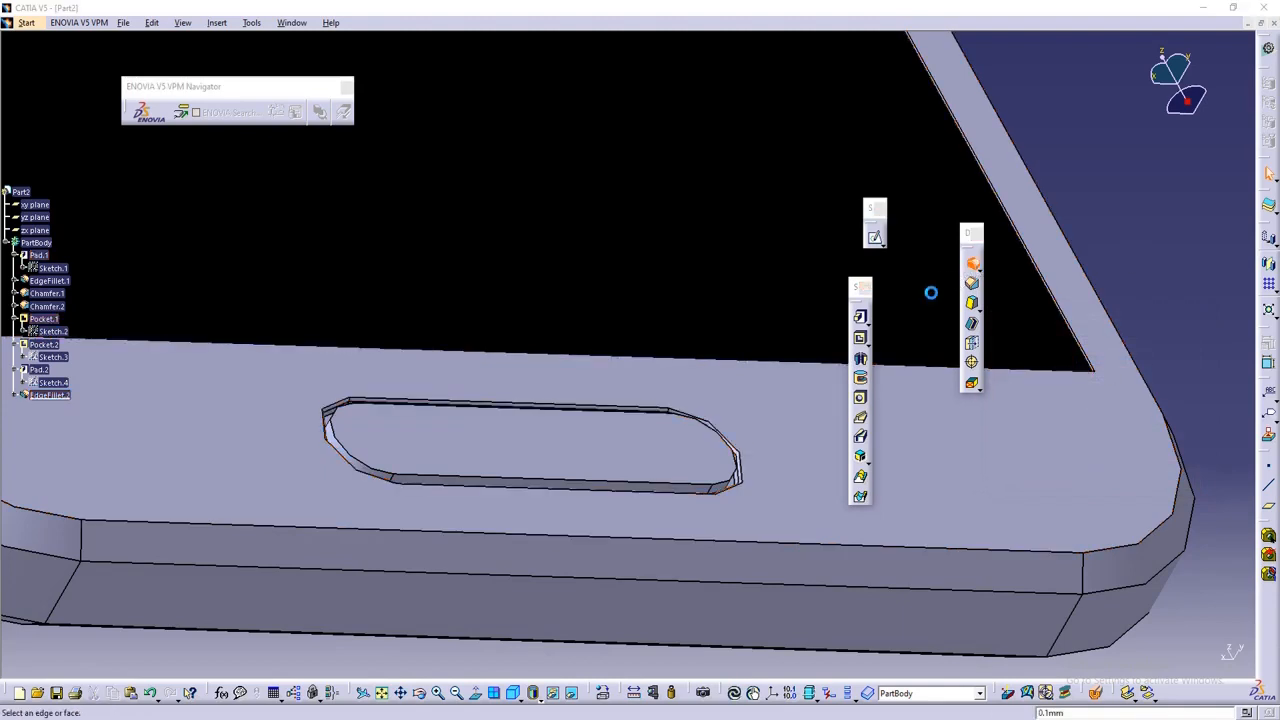
{"action": "left_click", "coordinate": [708, 490]}
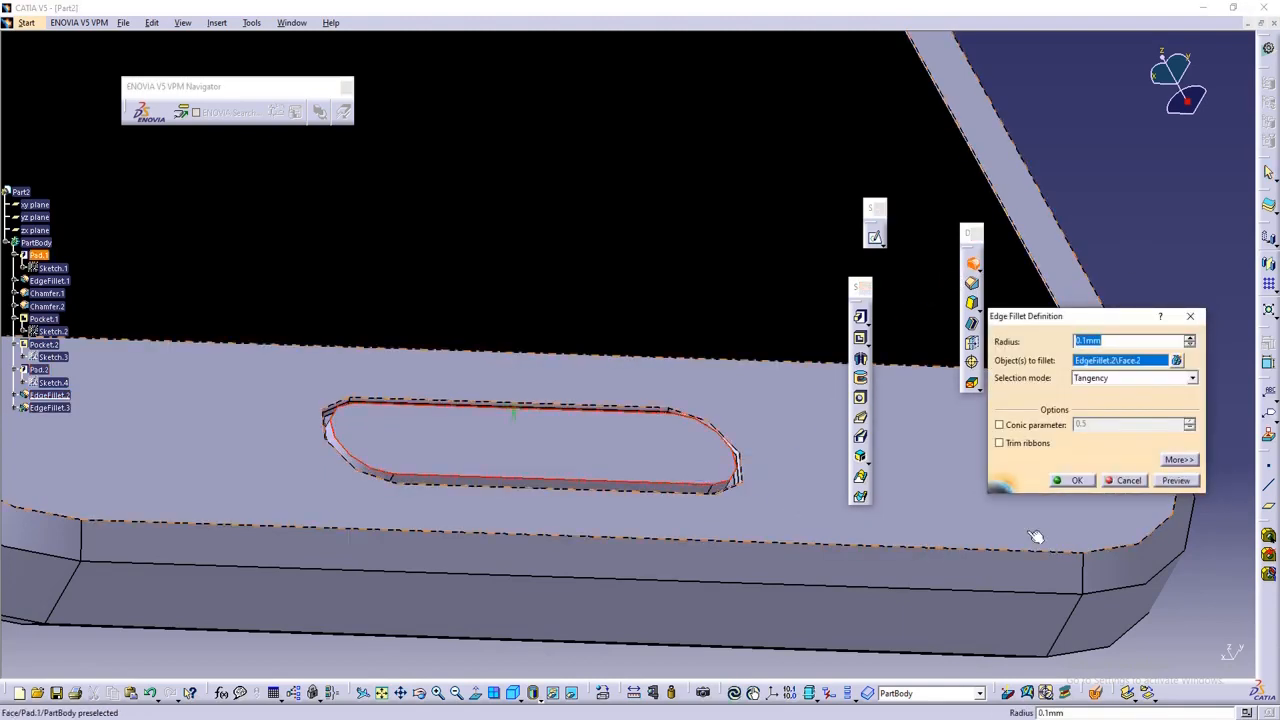
{"action": "left_click", "coordinate": [1176, 480]}
{"action": "left_click", "coordinate": [1070, 480]}
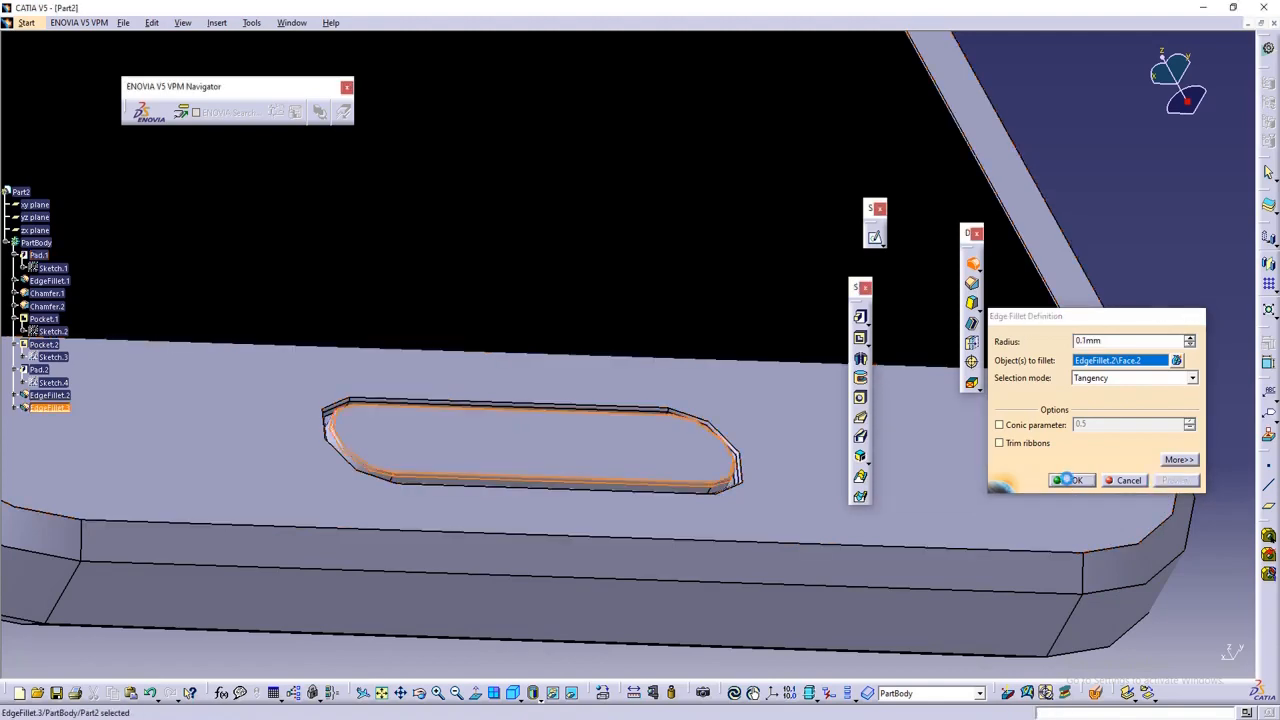
- Examine the whole phone body and the filleted home button from several angles
{"action": "middle_click_drag", "start_coordinate": [451, 323], "coordinate": [435, 380]}
{"action": "middle_click_drag", "start_coordinate": [588, 425], "coordinate": [733, 337]}
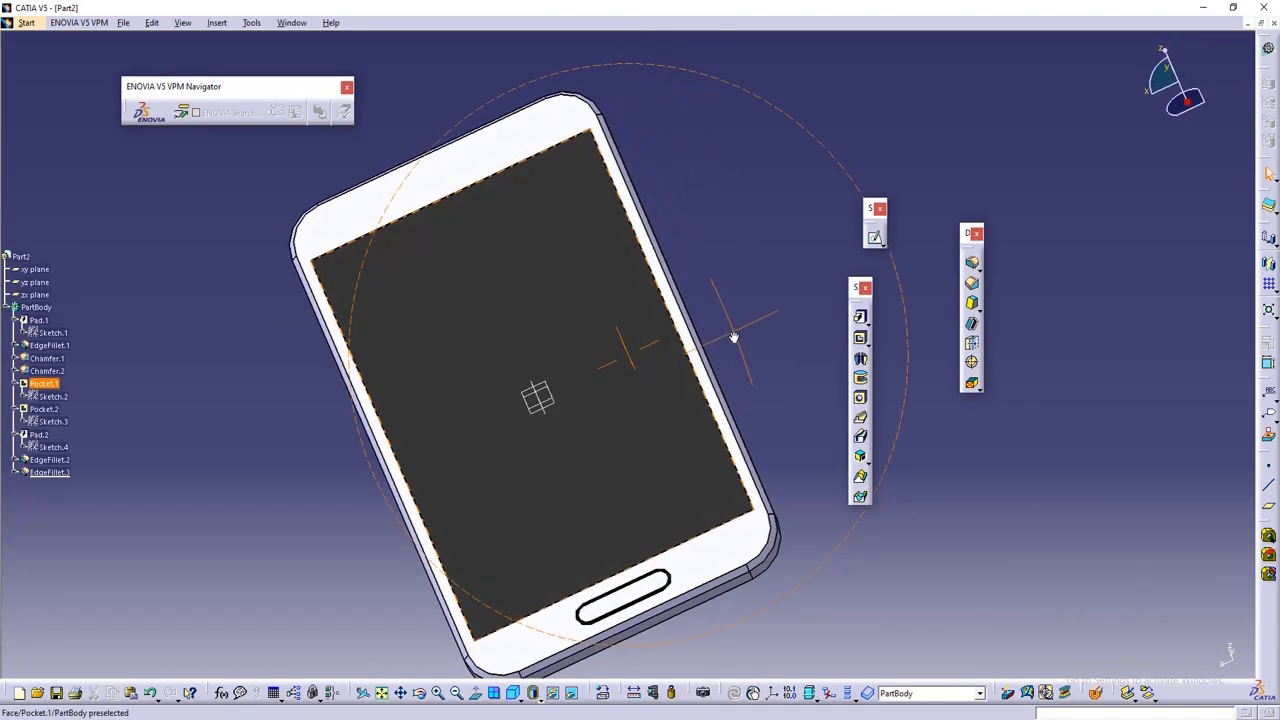
{"action": "middle_click_drag", "start_coordinate": [609, 369], "coordinate": [613, 478]}
{"action": "middle_click_drag", "start_coordinate": [559, 359], "coordinate": [549, 407]}
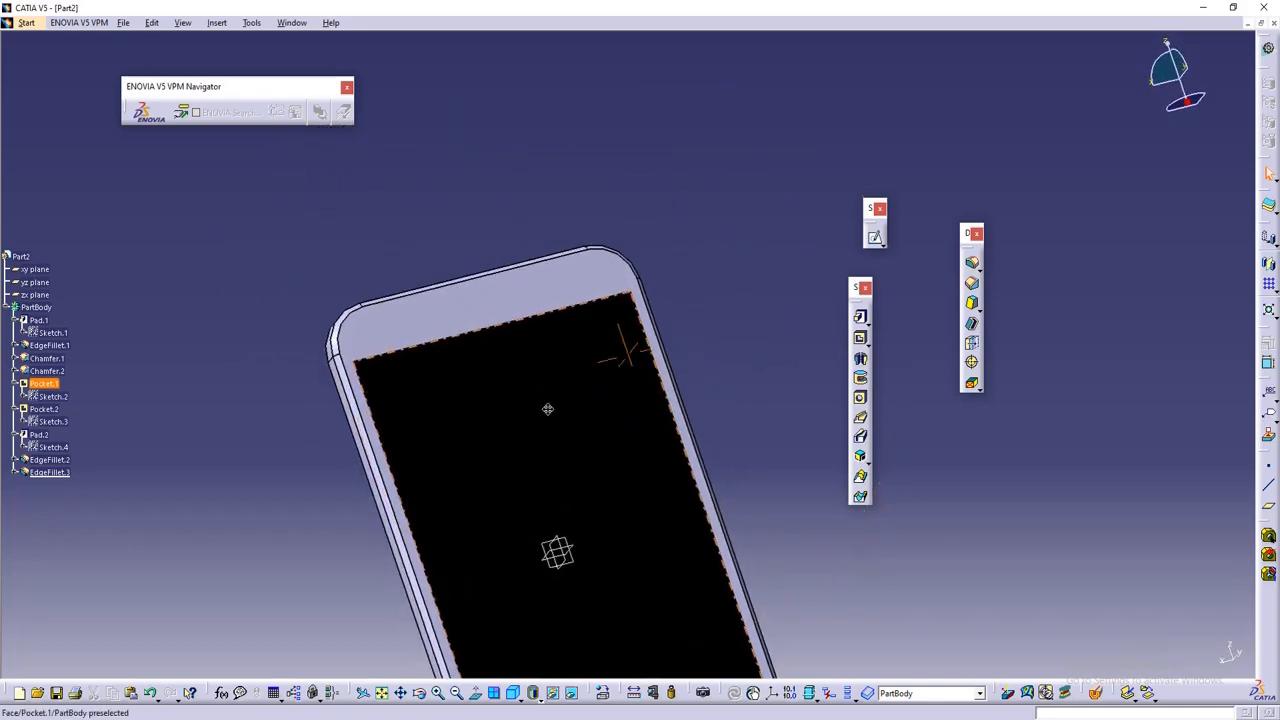
{"action": "middle_click_drag", "start_coordinate": [515, 336], "coordinate": [504, 295]}
{"action": "middle_click_drag", "start_coordinate": [550, 438], "coordinate": [509, 155]}
{"action": "scroll", "coordinate": [520, 200], "scroll_direction": "up", "scroll_amount": 1}
{"action": "middle_click_drag", "start_coordinate": [571, 354], "coordinate": [516, 210]}
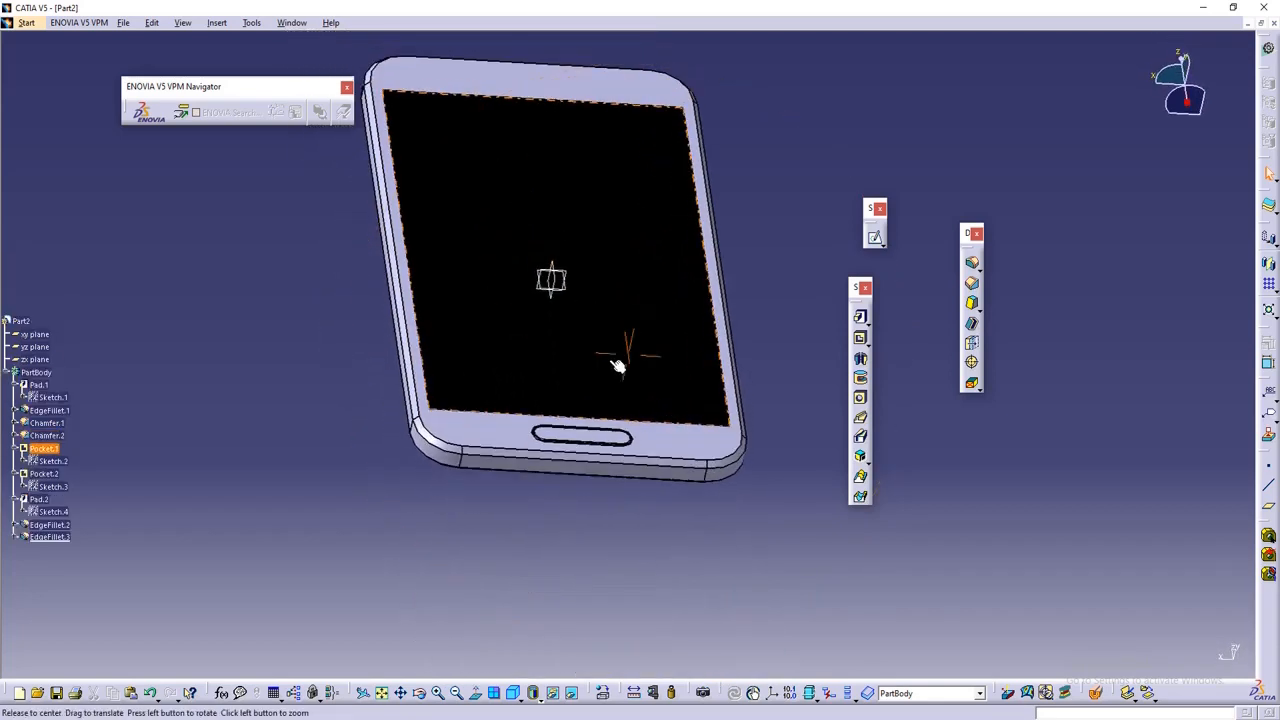
{"action": "middle_click_drag", "start_coordinate": [616, 362], "coordinate": [594, 292]}
{"action": "middle_click_drag", "start_coordinate": [456, 440], "coordinate": [471, 491]}
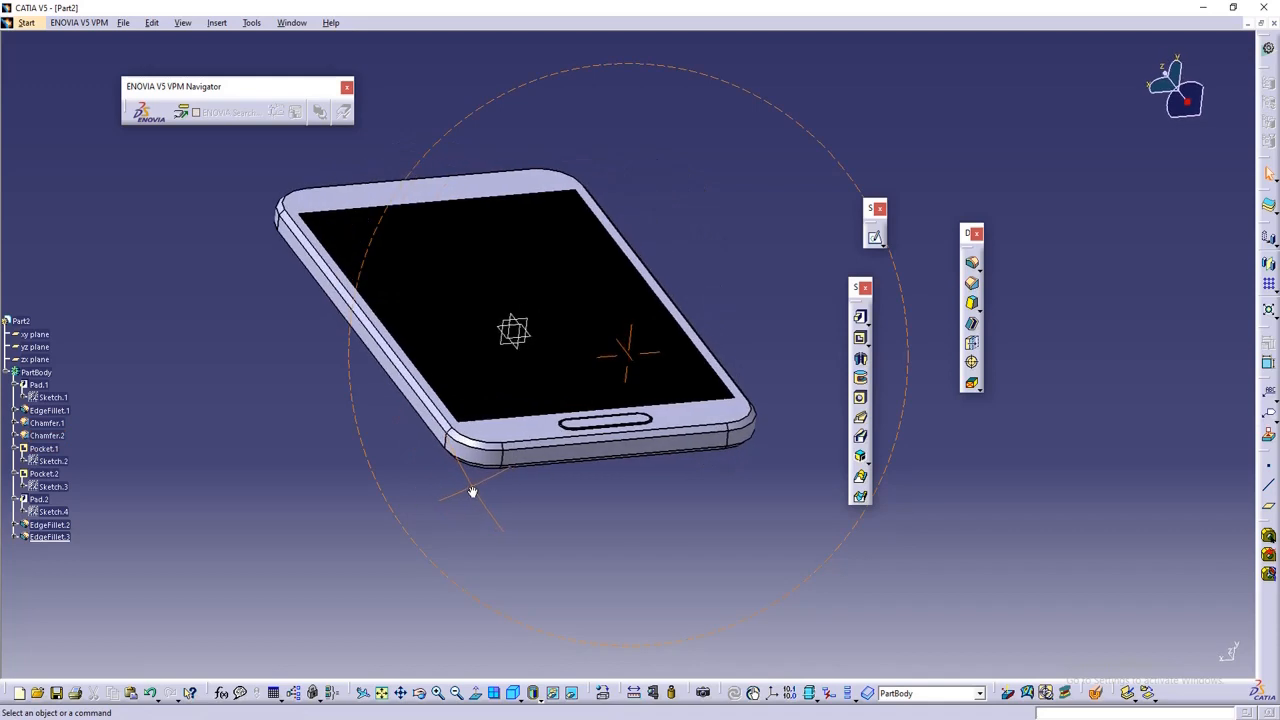
{"action": "mouse_move", "coordinate": [553, 480]}
{"action": "middle_mouse_down"}
{"action": "mouse_move", "coordinate": [563, 451]}
{"action": "mouse_move", "coordinate": [591, 486]}
{"action": "middle_mouse_up"}
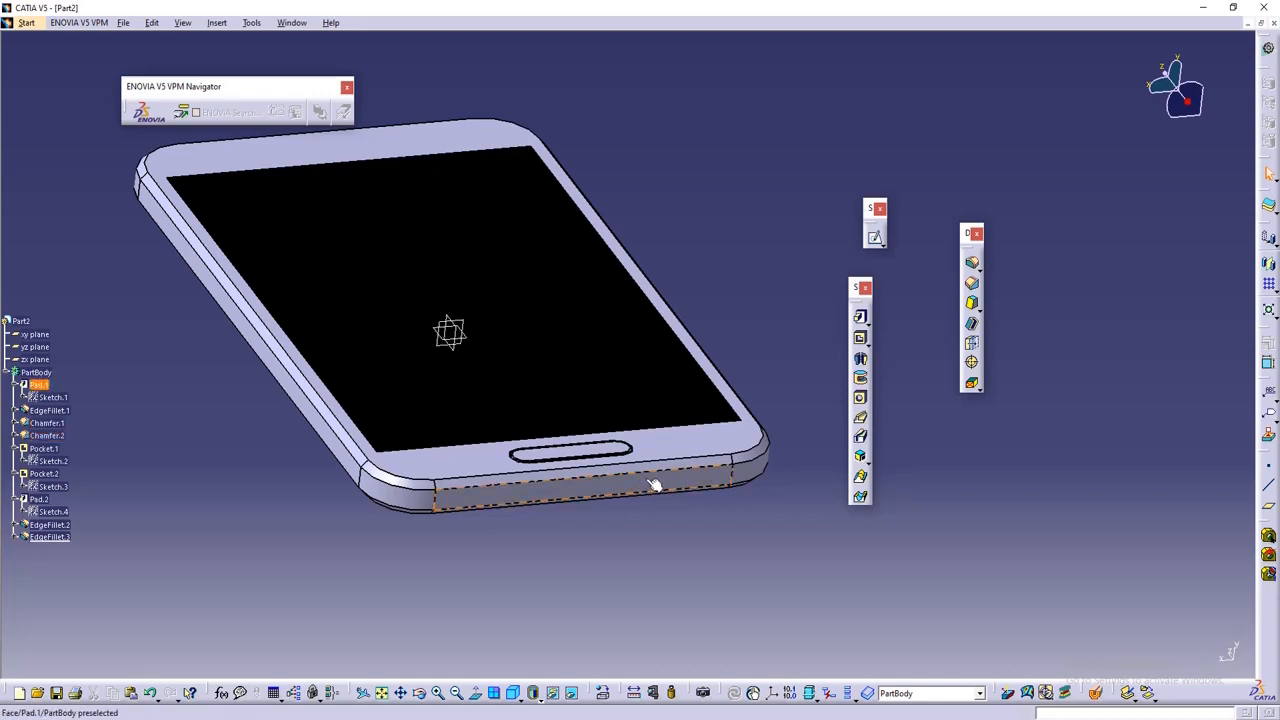
- Open a sketch on the flat end face below the home button and view it normal to the sketch plane
{"action": "left_click", "coordinate": [875, 237]}
{"action": "left_click", "coordinate": [588, 490]}
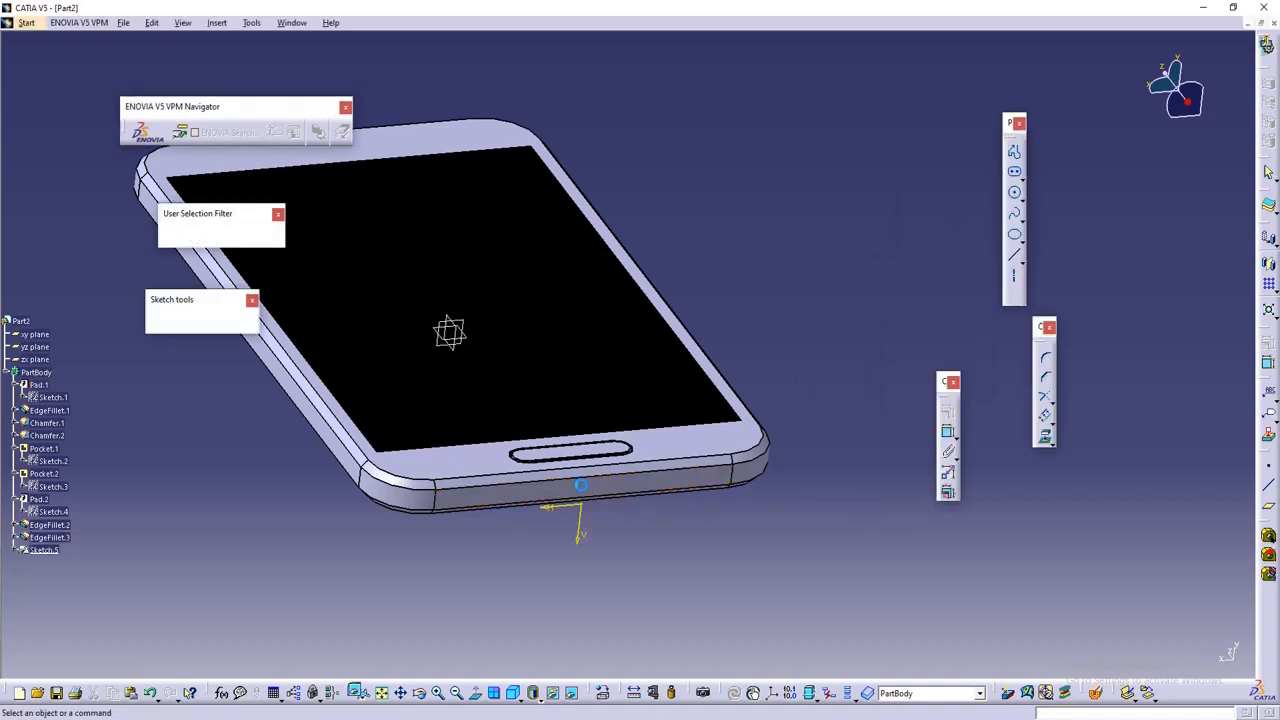
{"action": "middle_click_drag", "start_coordinate": [631, 297], "coordinate": [551, 489]}
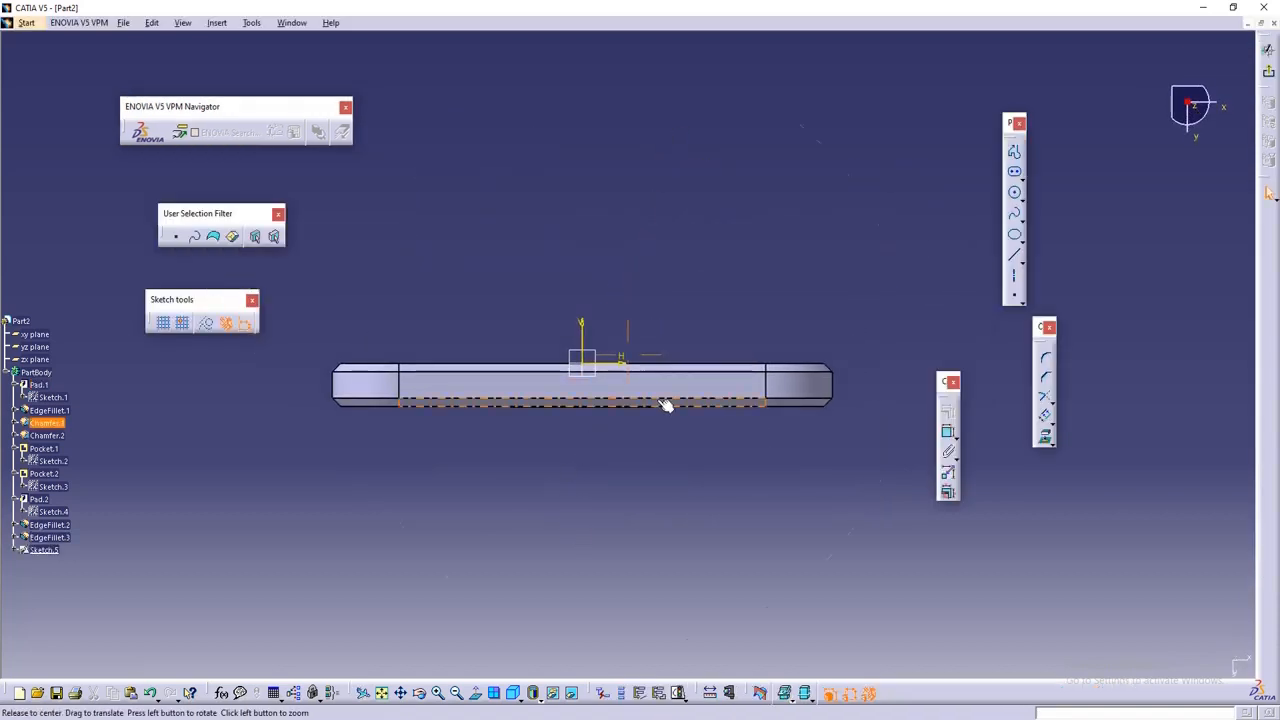
{"action": "middle_click_drag", "start_coordinate": [668, 405], "coordinate": [654, 337]}
{"action": "mouse_move", "coordinate": [571, 333]}
{"action": "middle_mouse_down"}
{"action": "mouse_move", "coordinate": [586, 371]}
{"action": "mouse_move", "coordinate": [574, 317]}
{"action": "mouse_move", "coordinate": [578, 350]}
{"action": "middle_mouse_up"}
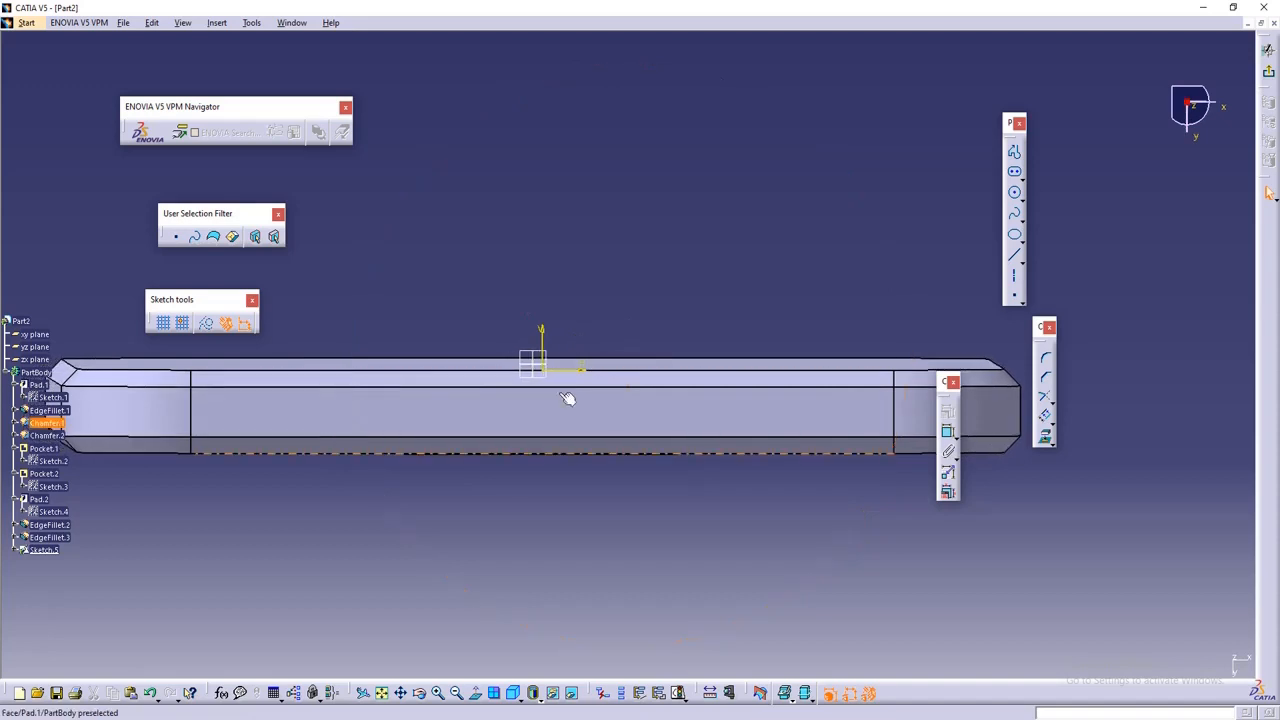
{"action": "left_click", "coordinate": [478, 696]}
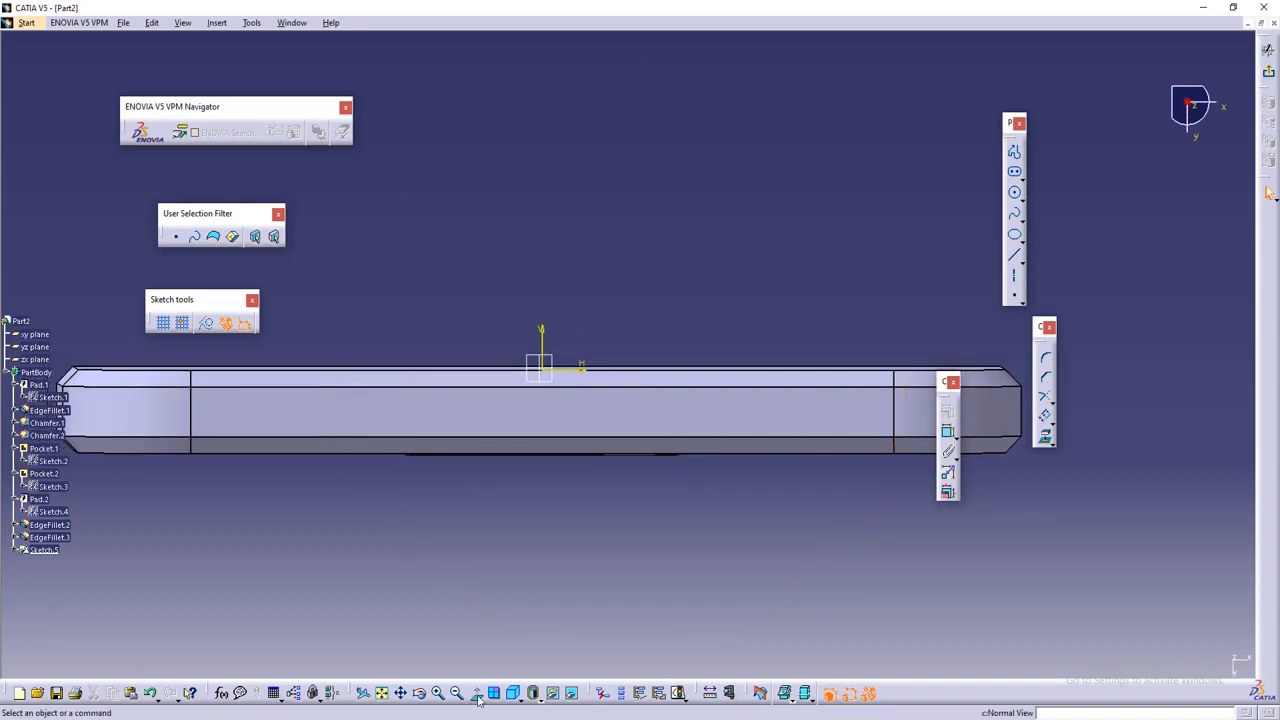
{"action": "middle_click_drag", "start_coordinate": [494, 546], "coordinate": [566, 451]}
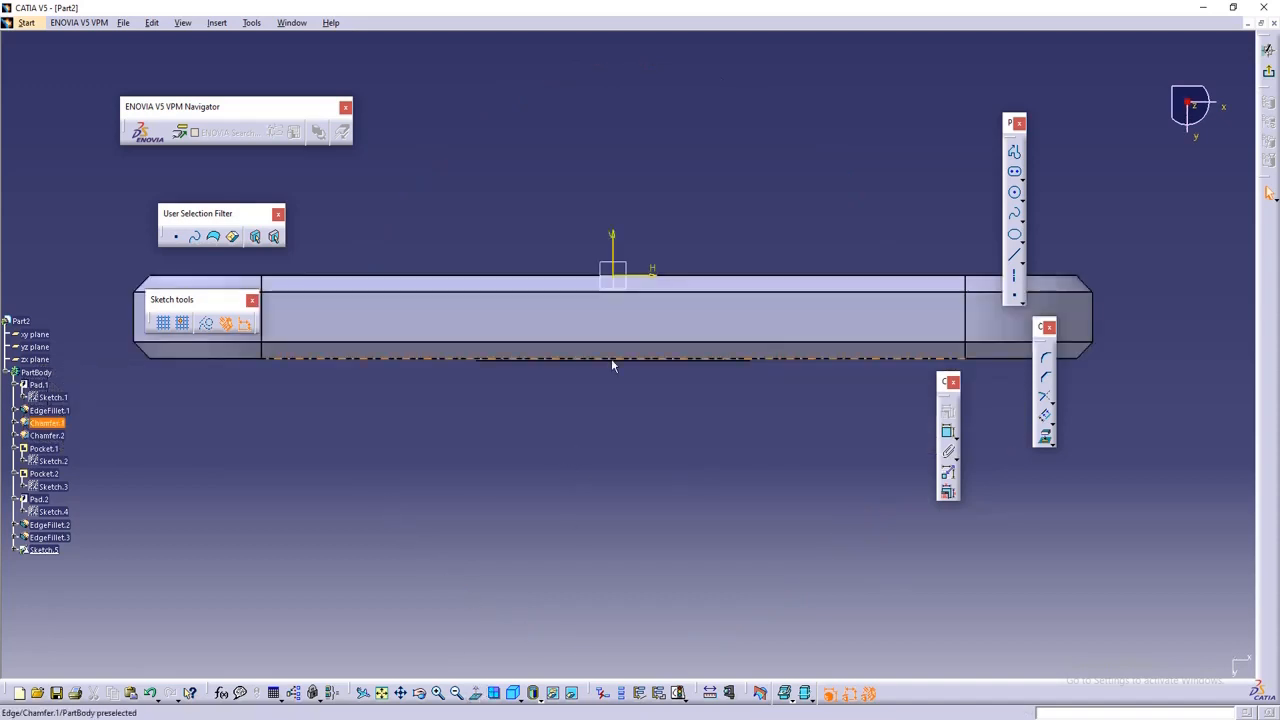
{"action": "middle_click_drag", "start_coordinate": [613, 366], "coordinate": [538, 432]}
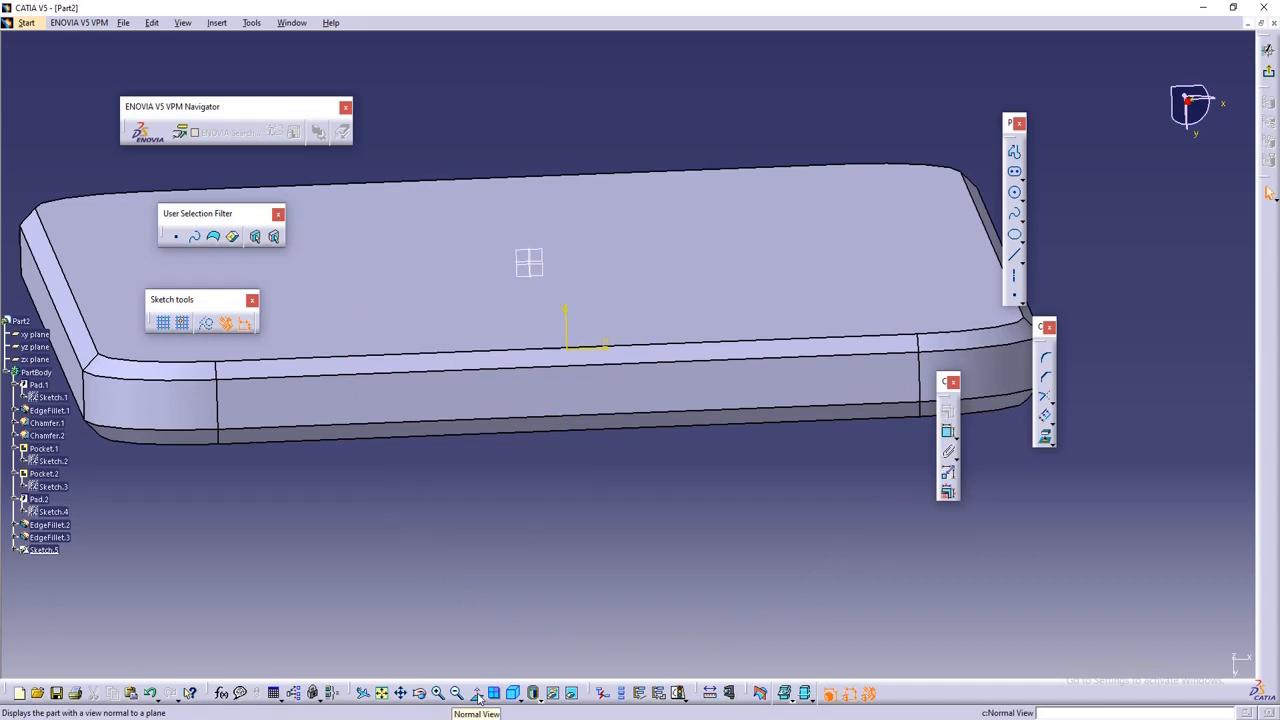
{"action": "left_click", "coordinate": [478, 697]}
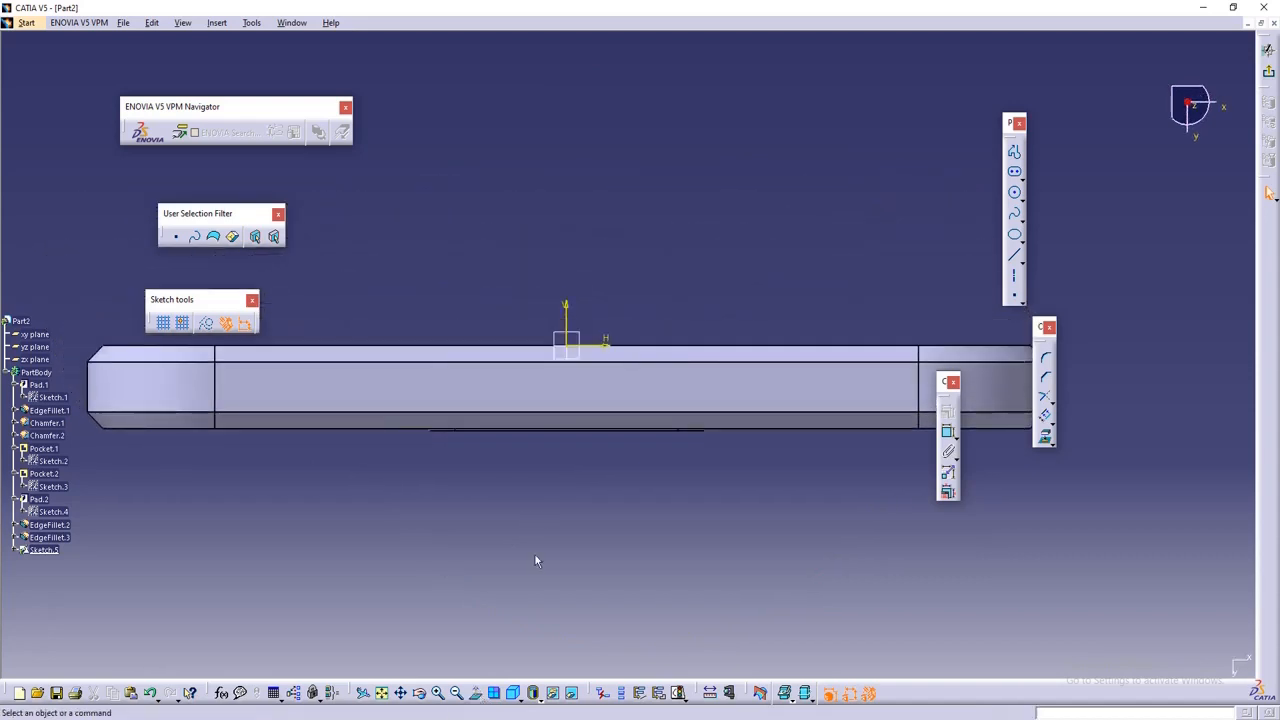
{"action": "middle_click_drag", "start_coordinate": [546, 489], "coordinate": [543, 457]}
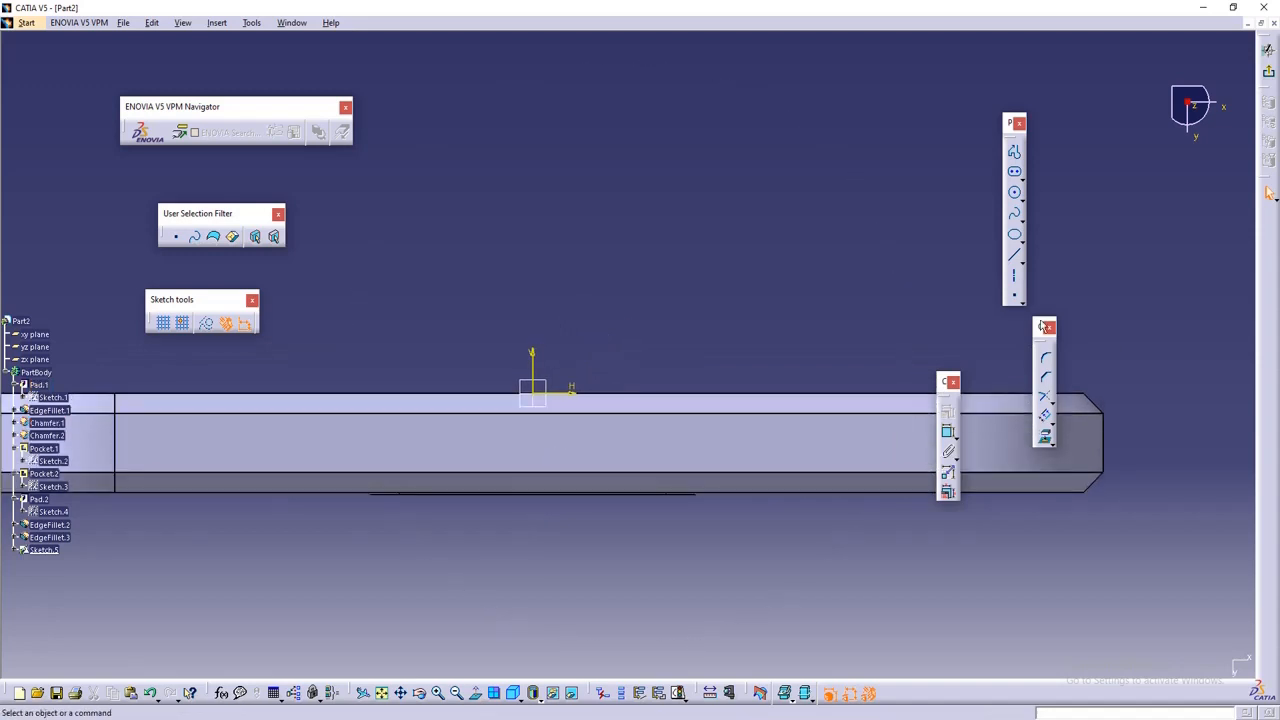
{"action": "middle_click_drag", "start_coordinate": [799, 317], "coordinate": [842, 314]}
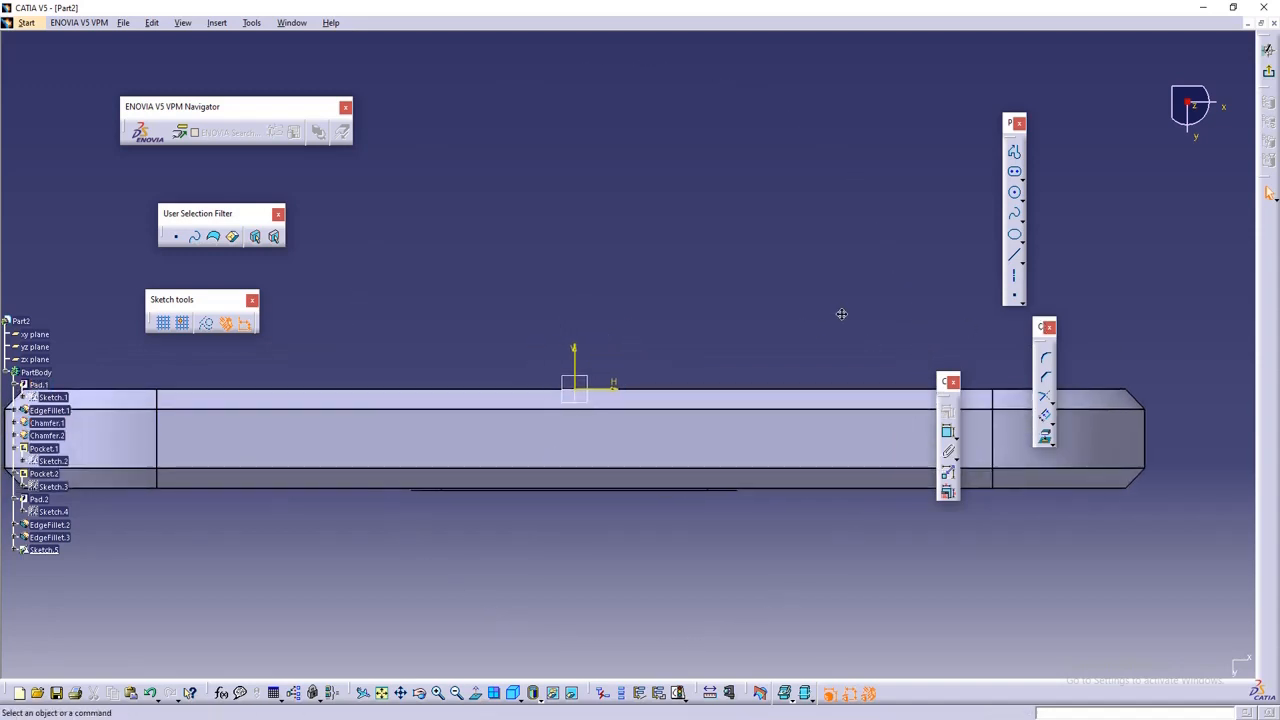
- Sketch a horizontal elongated hole with a radius of about 1.1 mm near the middle of the end face
{"action": "left_click", "coordinate": [1015, 175]}
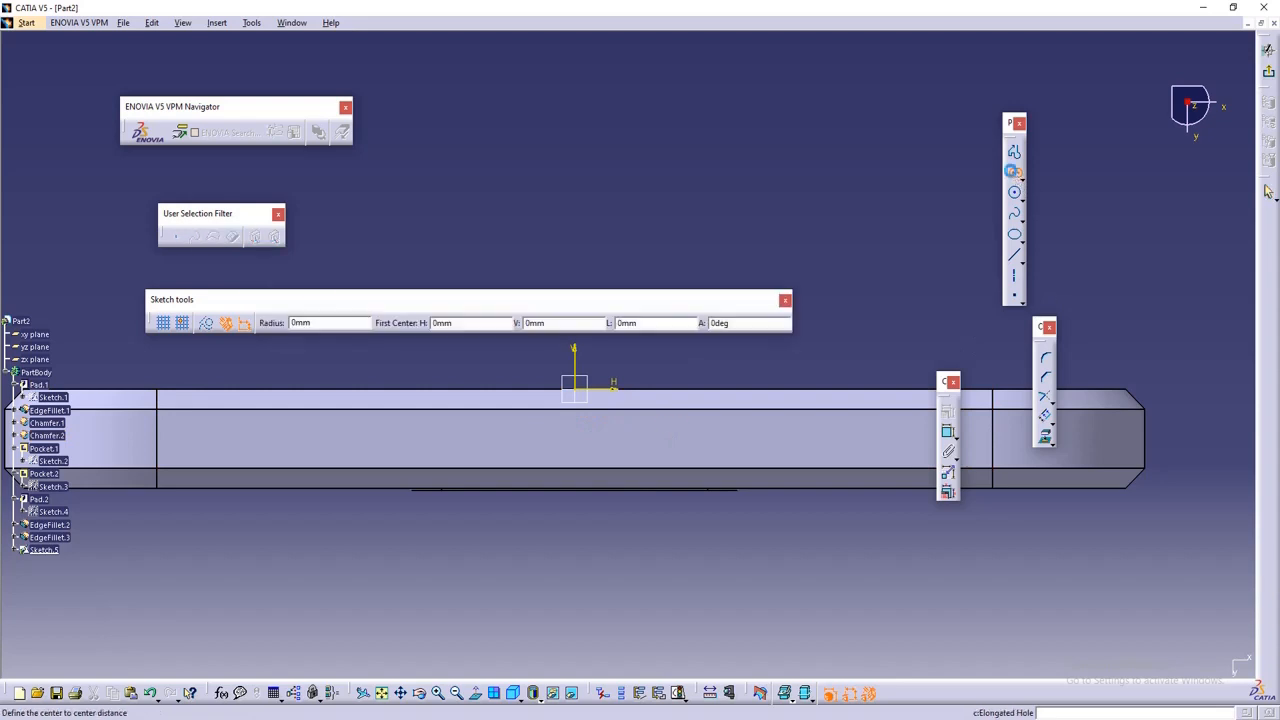
{"action": "left_click", "coordinate": [521, 440]}
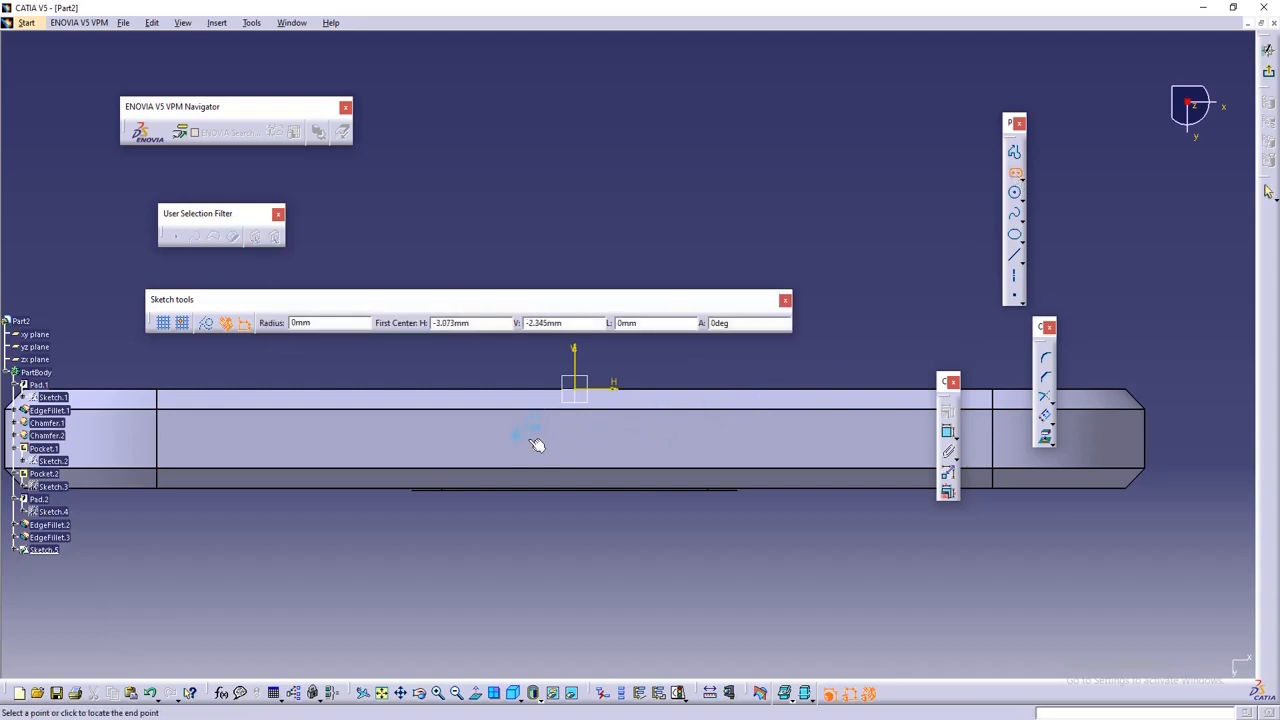
{"action": "left_click", "coordinate": [662, 437]}
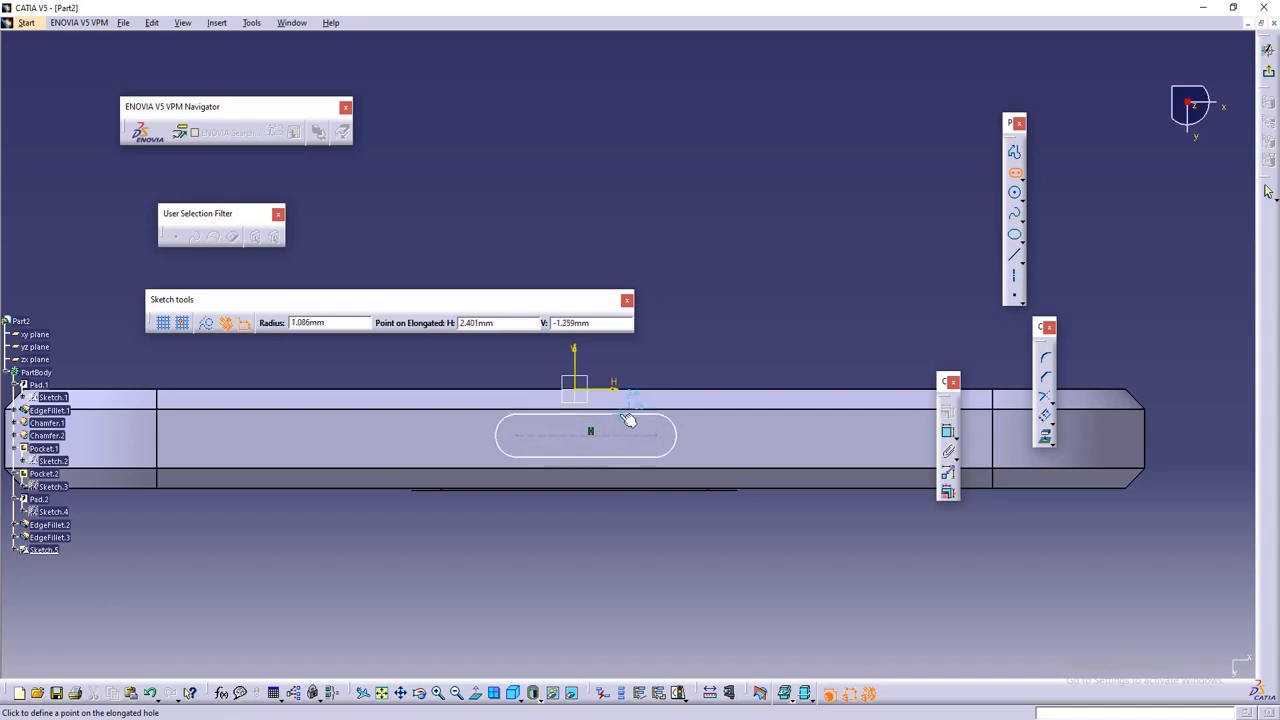
{"action": "left_click", "coordinate": [627, 420]}
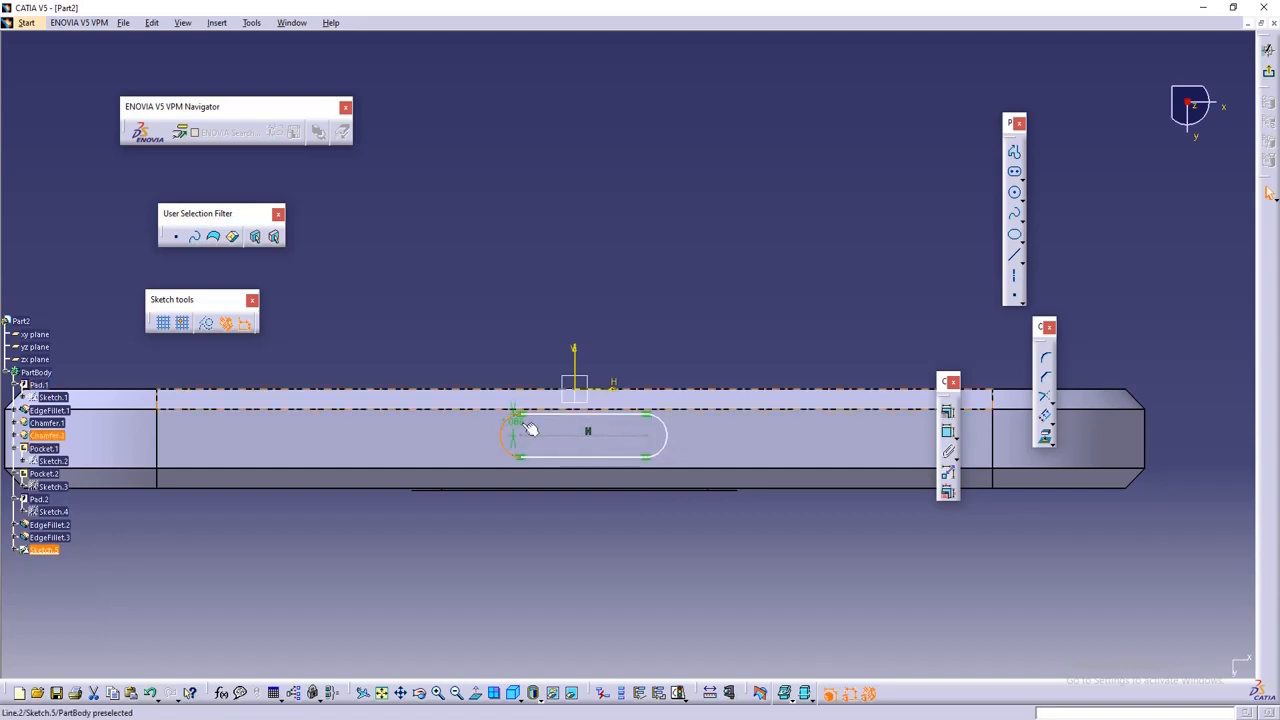
- Set the elongated hole's half-height offset constraint to 1 mm
{"action": "left_click", "coordinate": [519, 430]}
{"action": "double_click", "coordinate": [516, 428]}
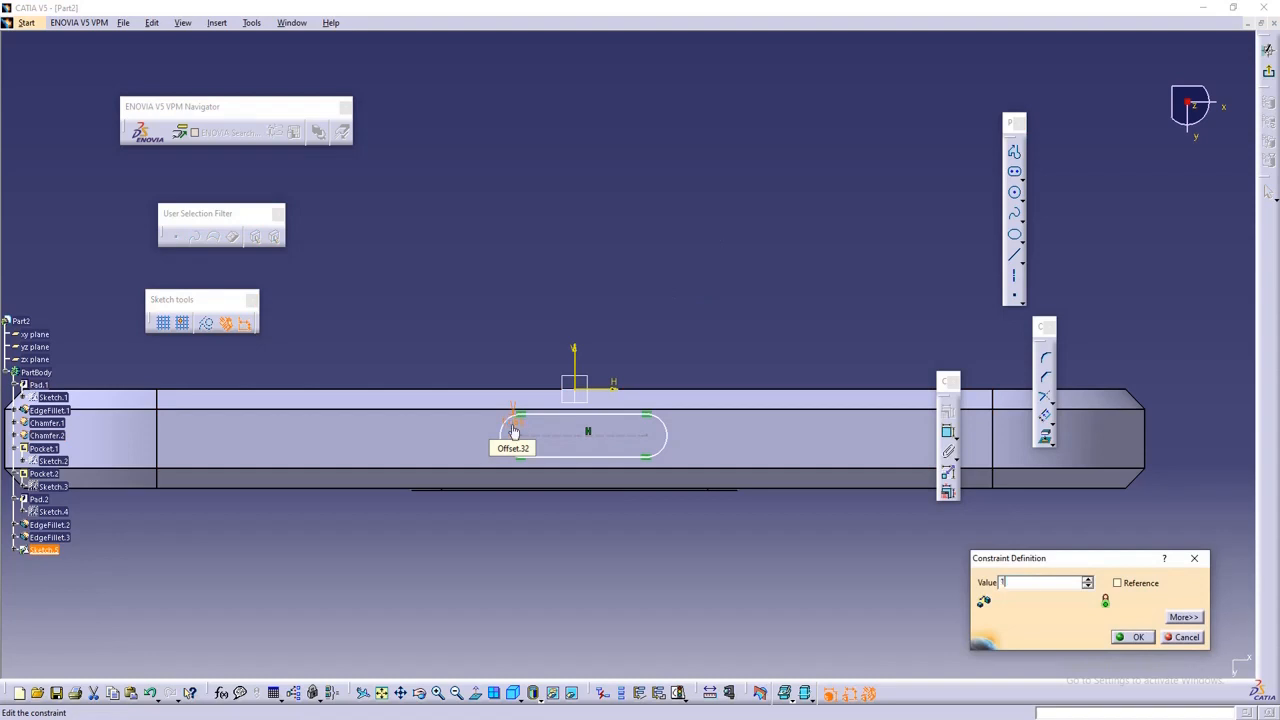
{"action": "left_click", "coordinate": [1130, 639]}
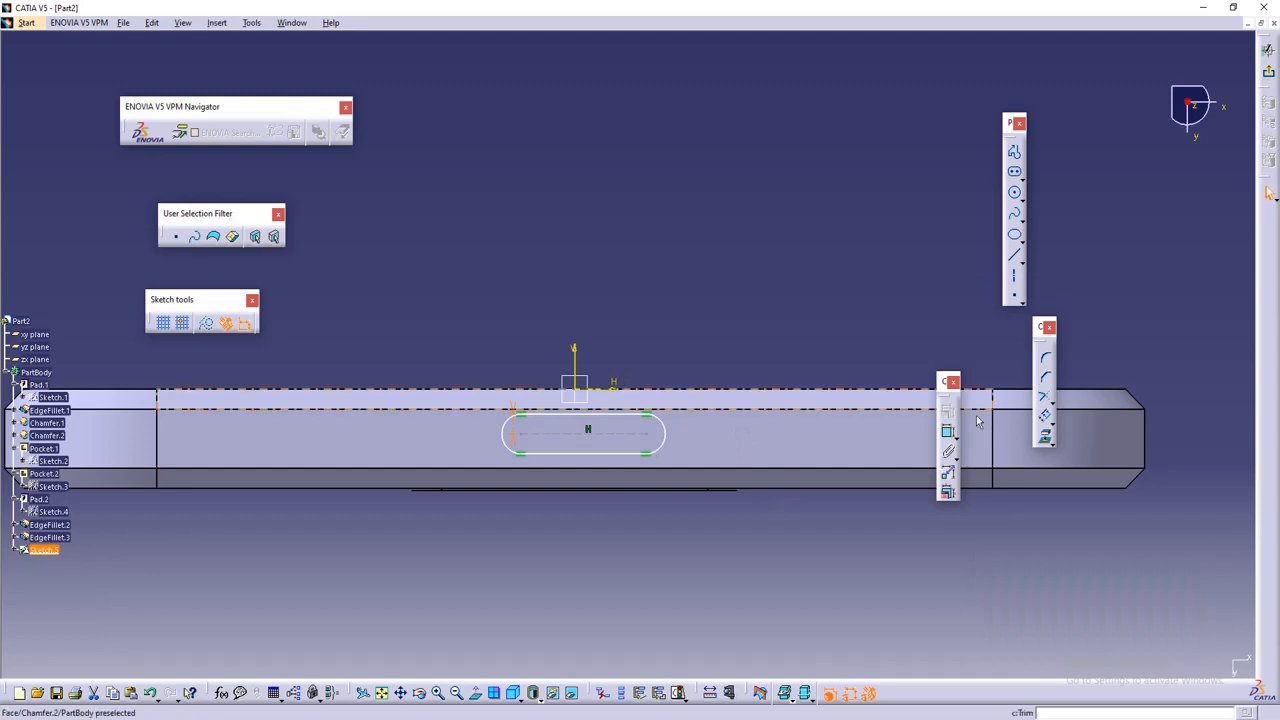
- Add a vertical distance constraint between the elongated hole's upper straight line and the sketch's horizontal axis
{"action": "left_click", "coordinate": [948, 431]}
{"action": "left_click", "coordinate": [565, 415]}
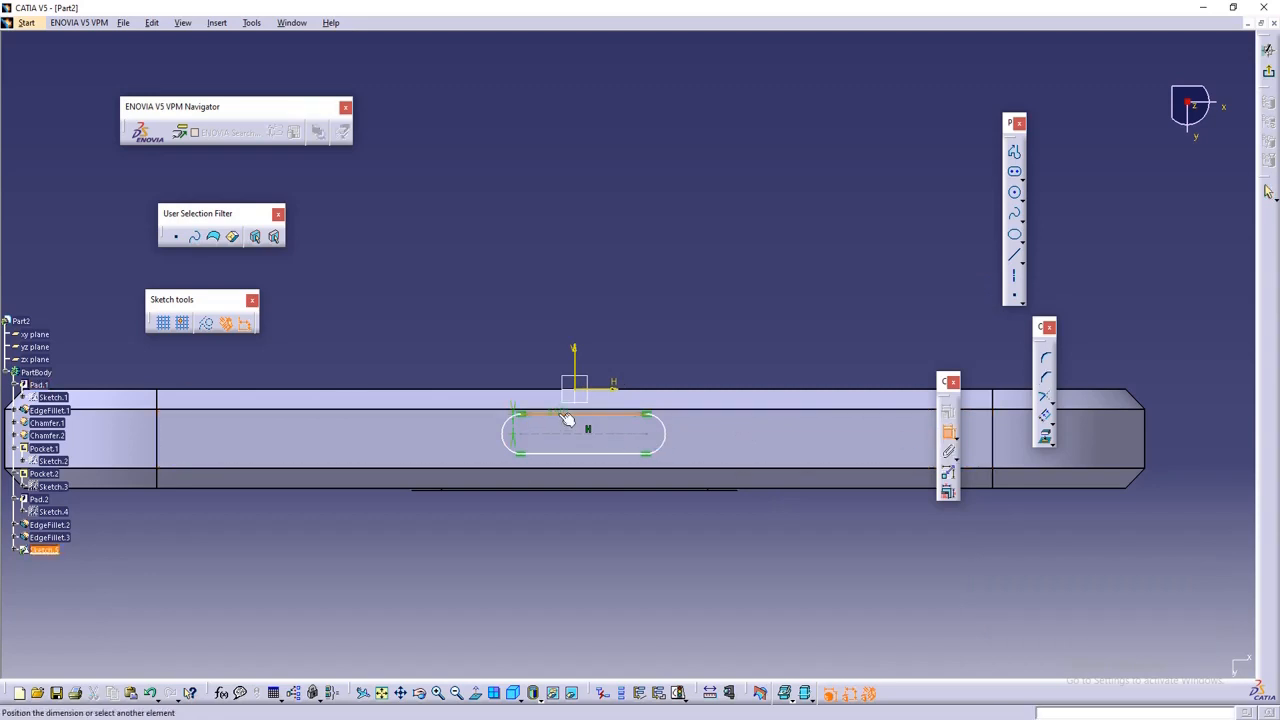
{"action": "left_click", "coordinate": [608, 388]}
{"action": "left_click", "coordinate": [641, 350]}
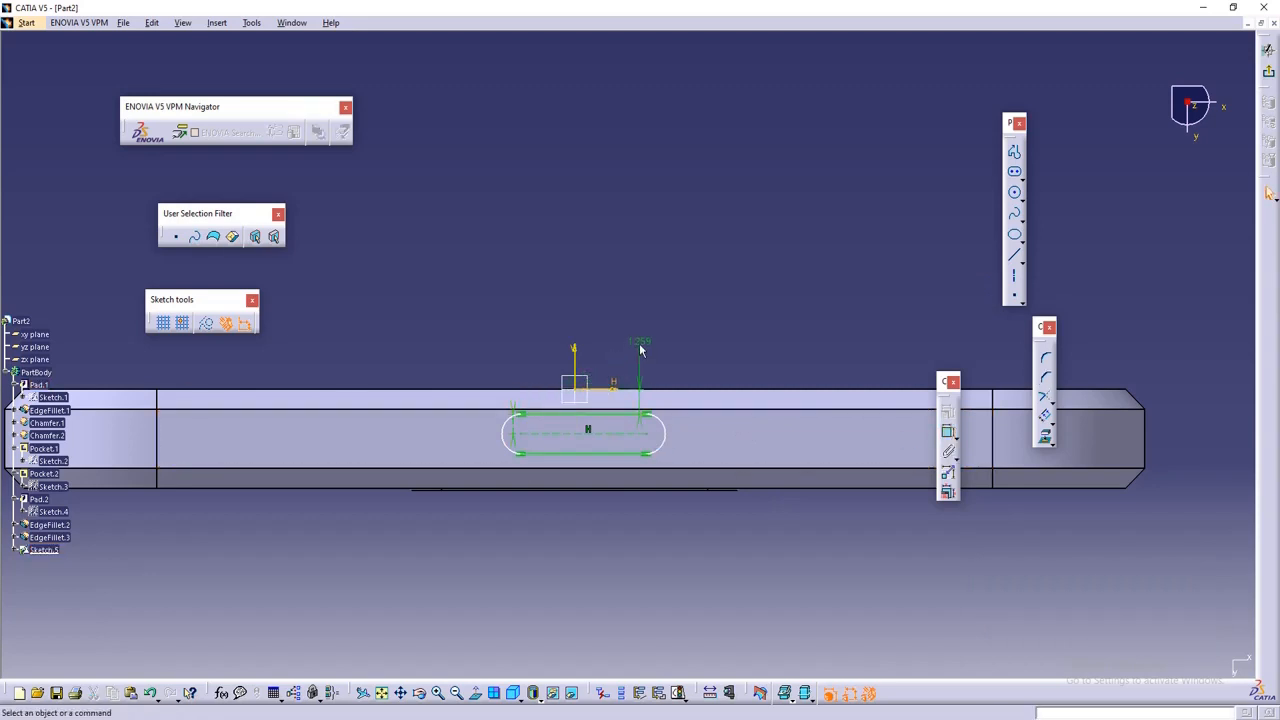
{"action": "middle_click_drag", "start_coordinate": [763, 335], "coordinate": [723, 294]}
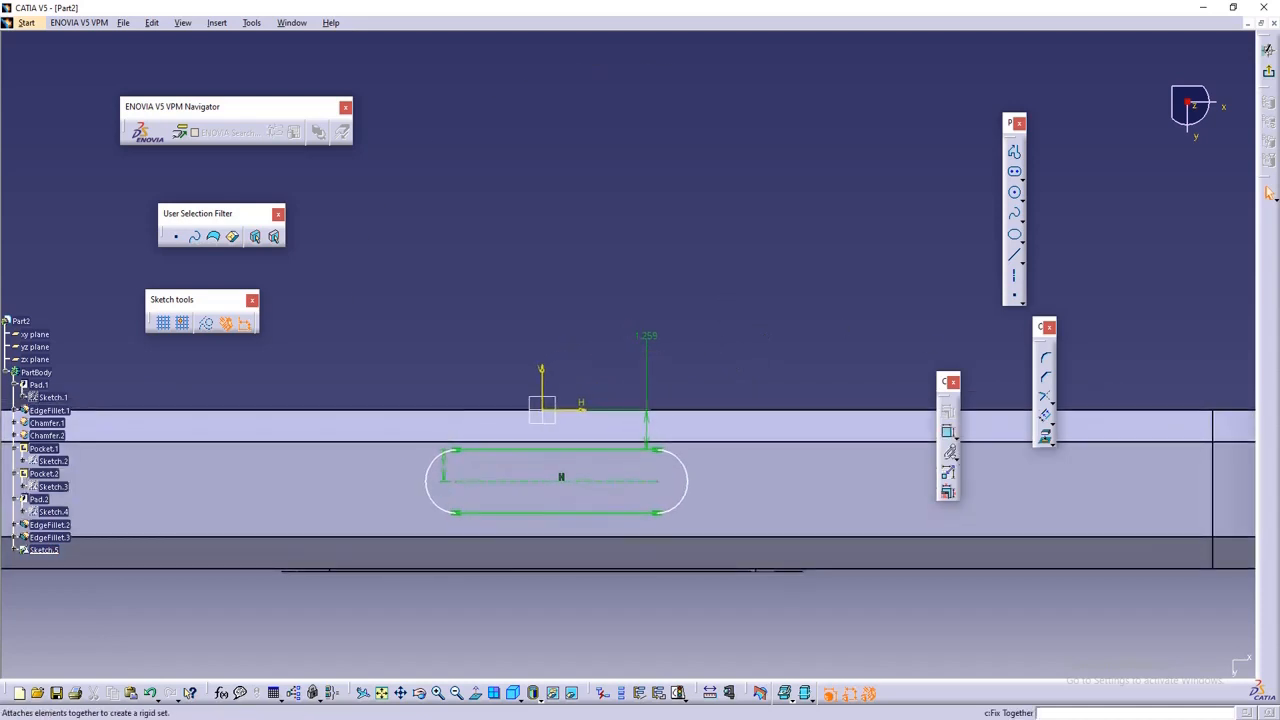
- Dimension the centre points of both end arcs of the elongated hole horizontally from the sketch's vertical axis
{"action": "left_click", "coordinate": [950, 435]}
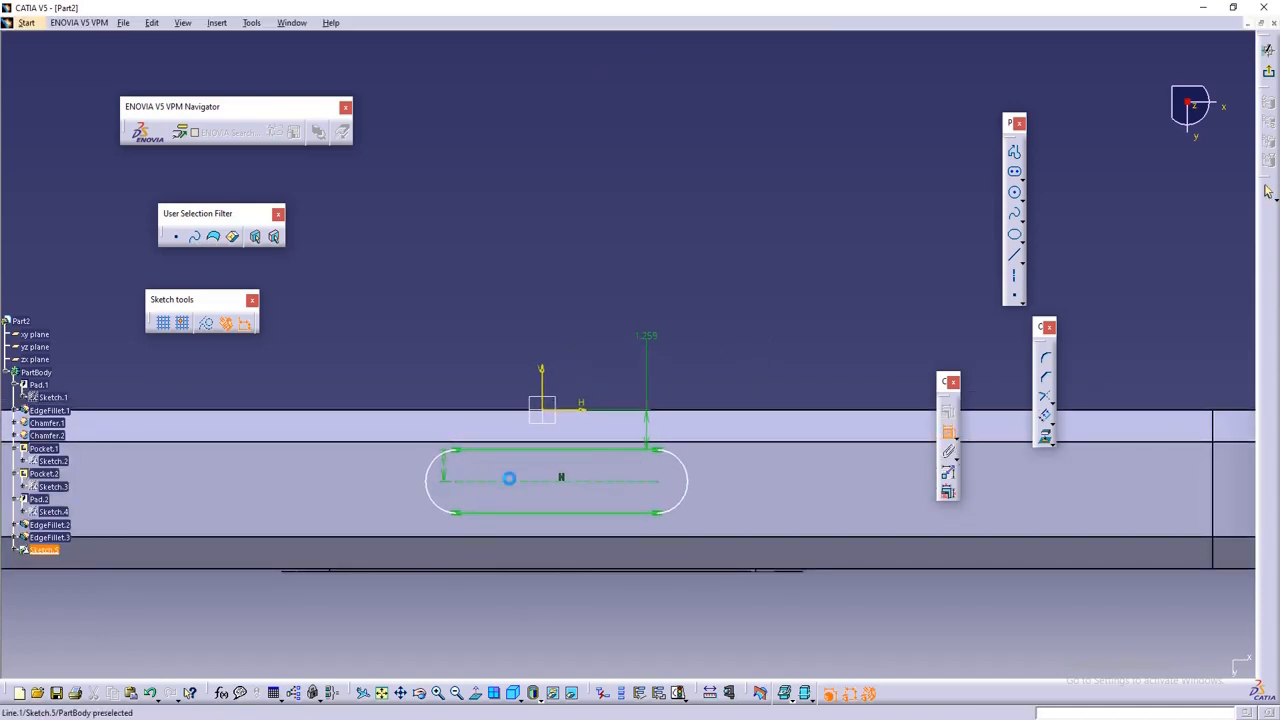
{"action": "left_click", "coordinate": [433, 494]}
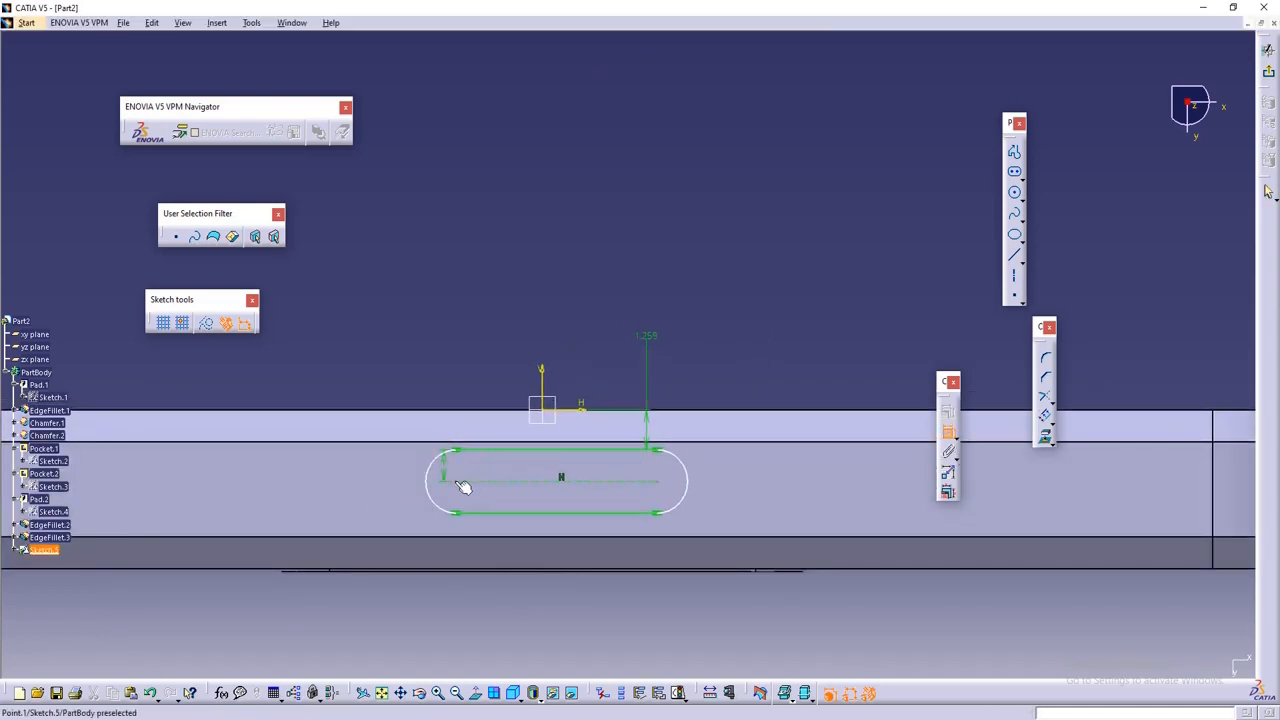
{"action": "left_click", "coordinate": [542, 376]}
{"action": "left_click", "coordinate": [505, 362]}
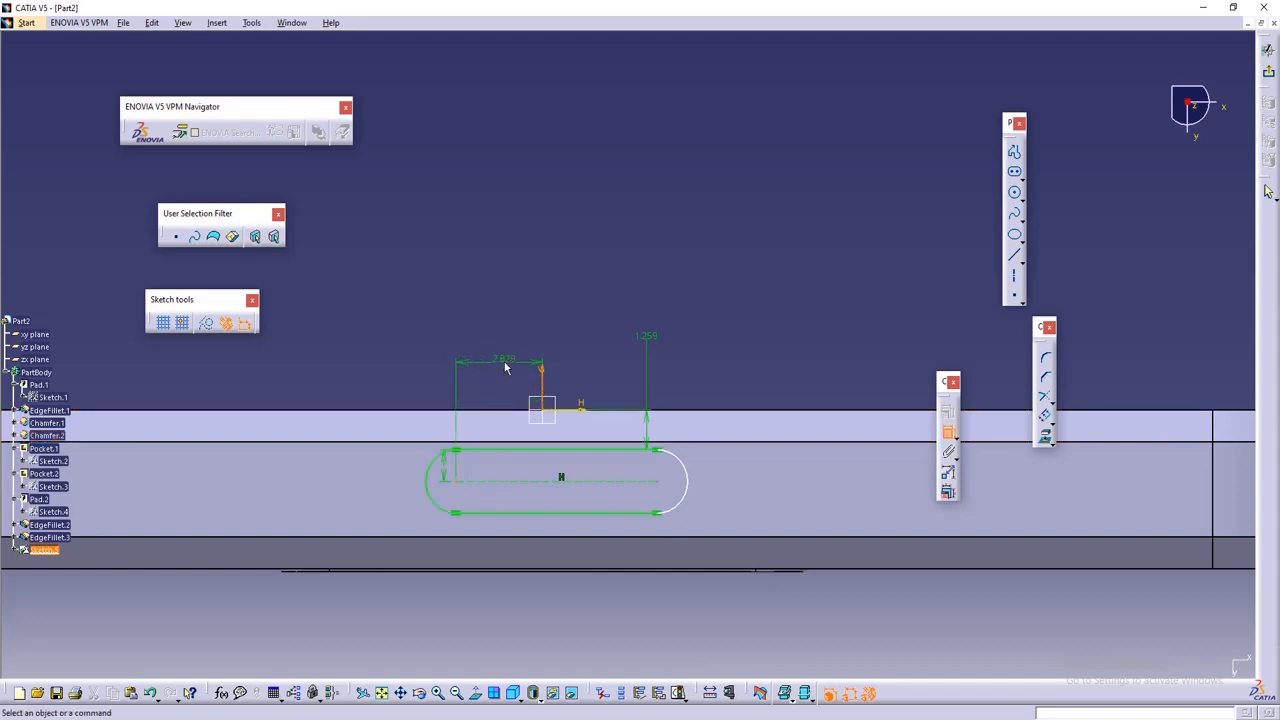
{"action": "left_click", "coordinate": [948, 432]}
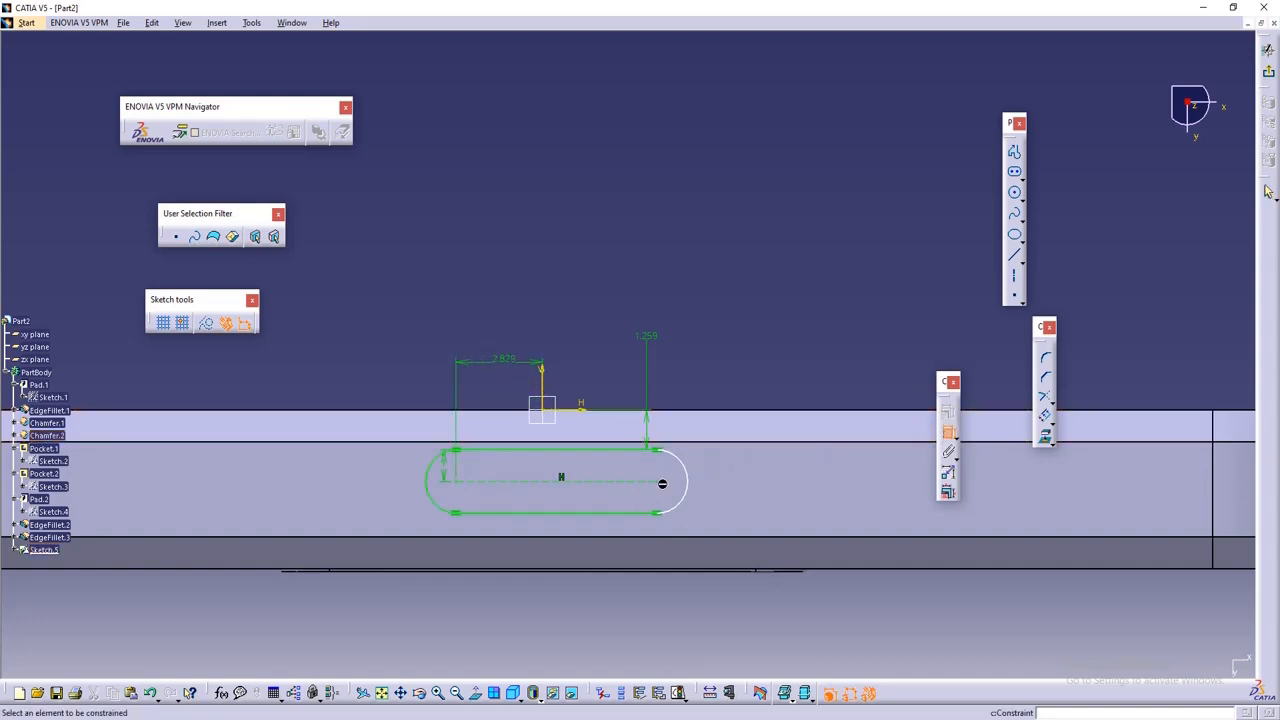
{"action": "left_click", "coordinate": [657, 486]}
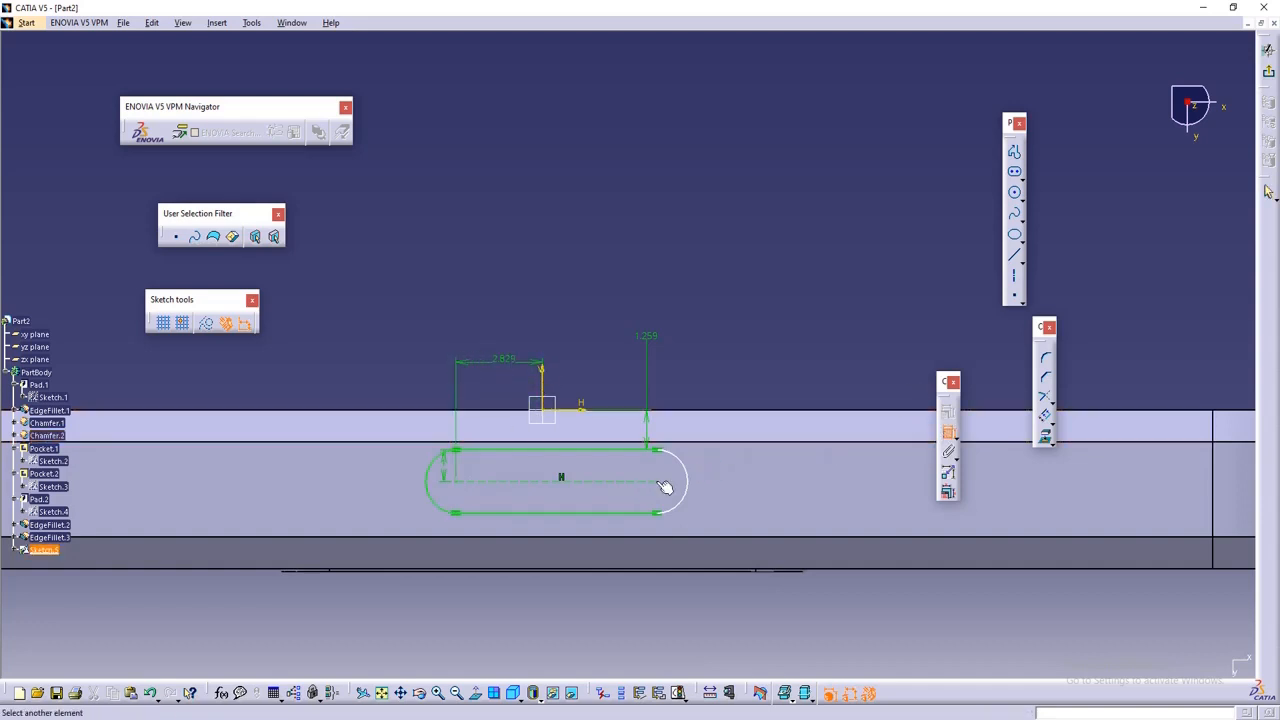
{"action": "left_click", "coordinate": [545, 380]}
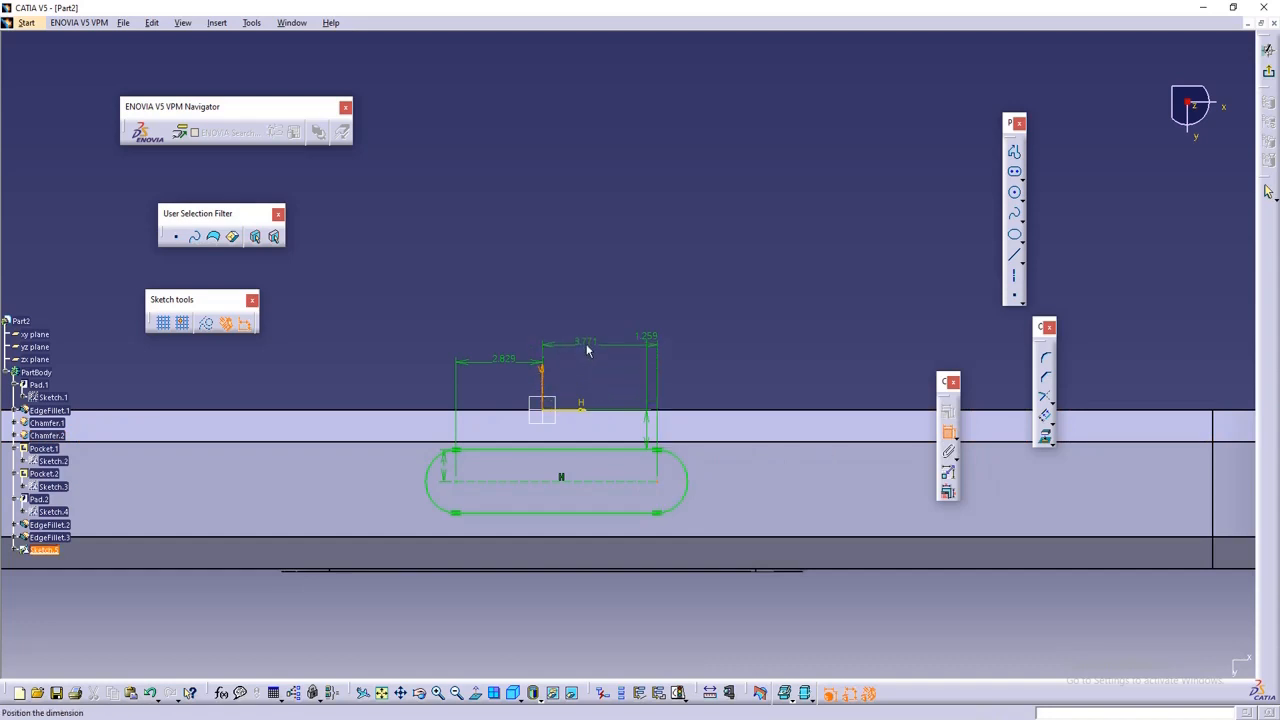
- Set both arc-centre distances from the vertical axis to 2.8 mm so the elongated hole is centred
{"action": "double_click", "coordinate": [502, 357]}
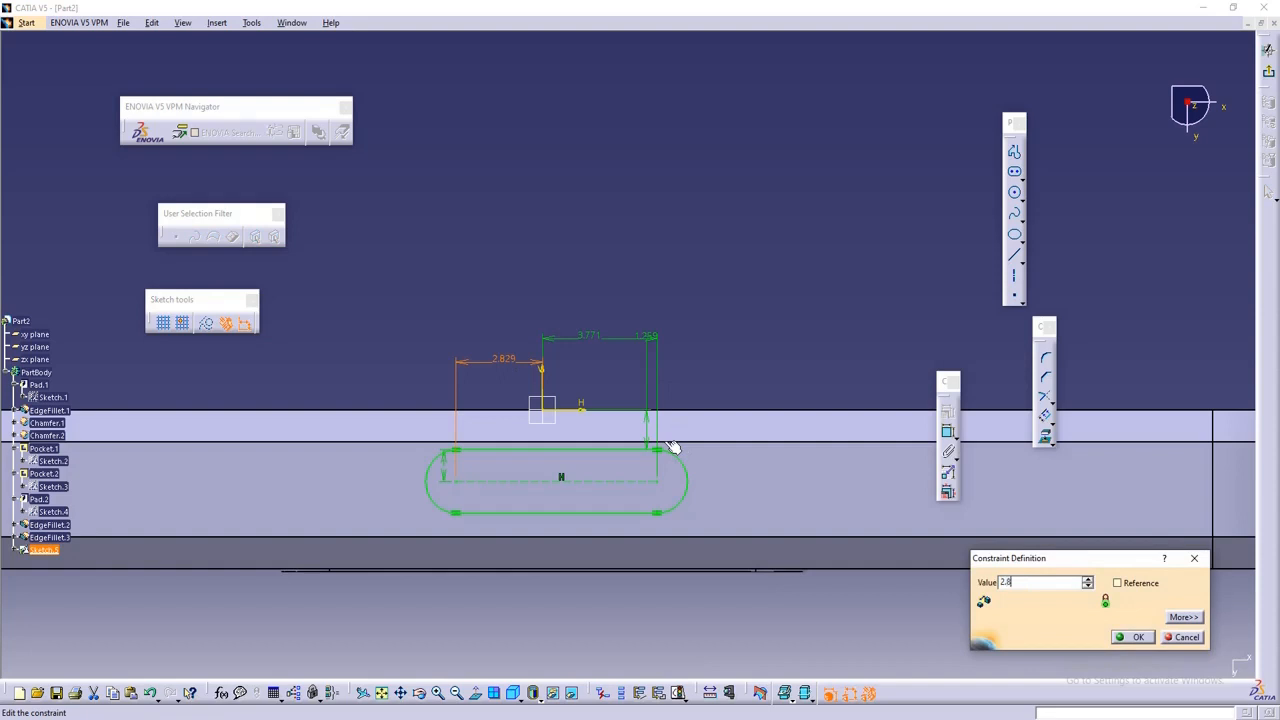
{"action": "type", "text": "2.8"}
{"action": "left_click", "coordinate": [1133, 637]}
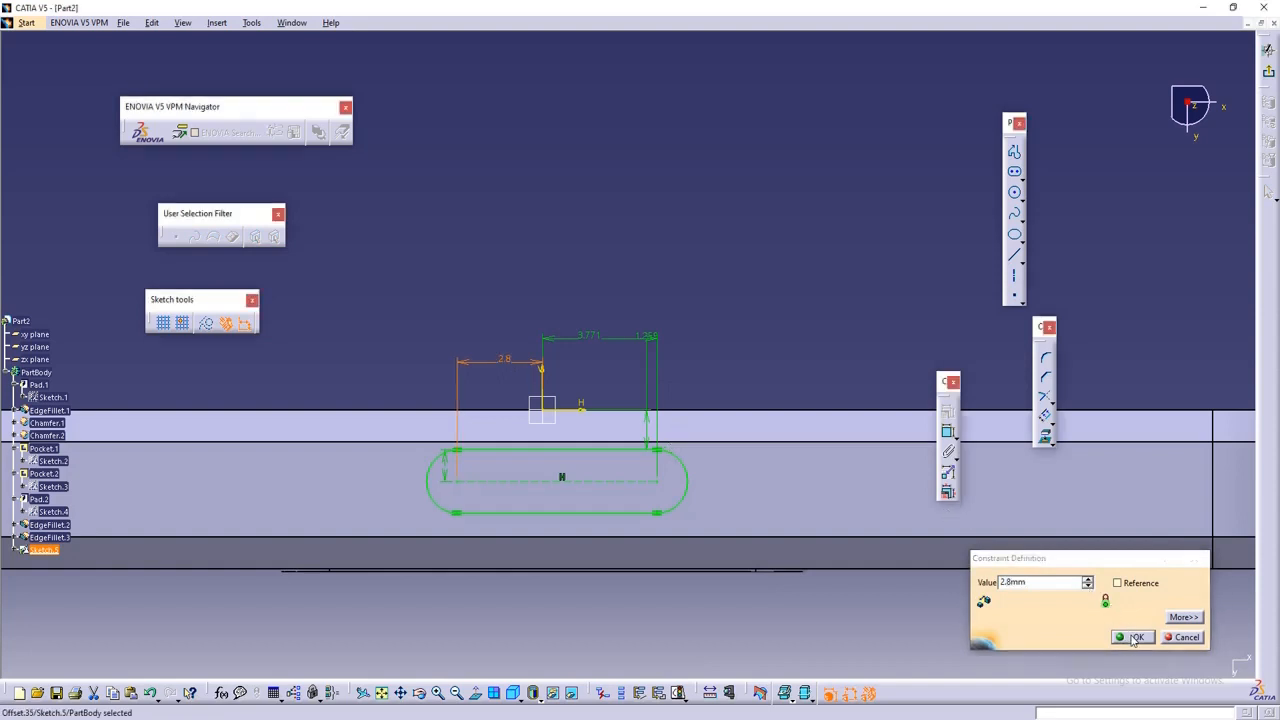
{"action": "double_click", "coordinate": [594, 334]}
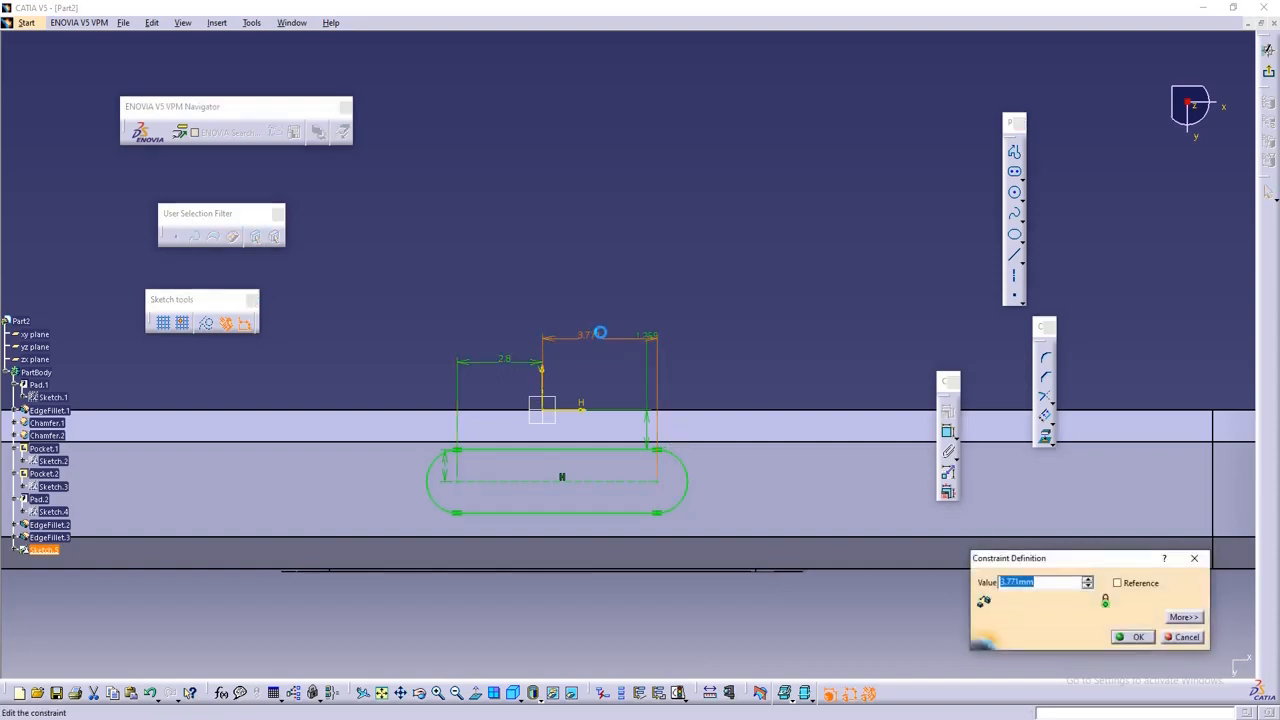
{"action": "type", "text": "2.8"}
{"action": "left_click", "coordinate": [1136, 637]}
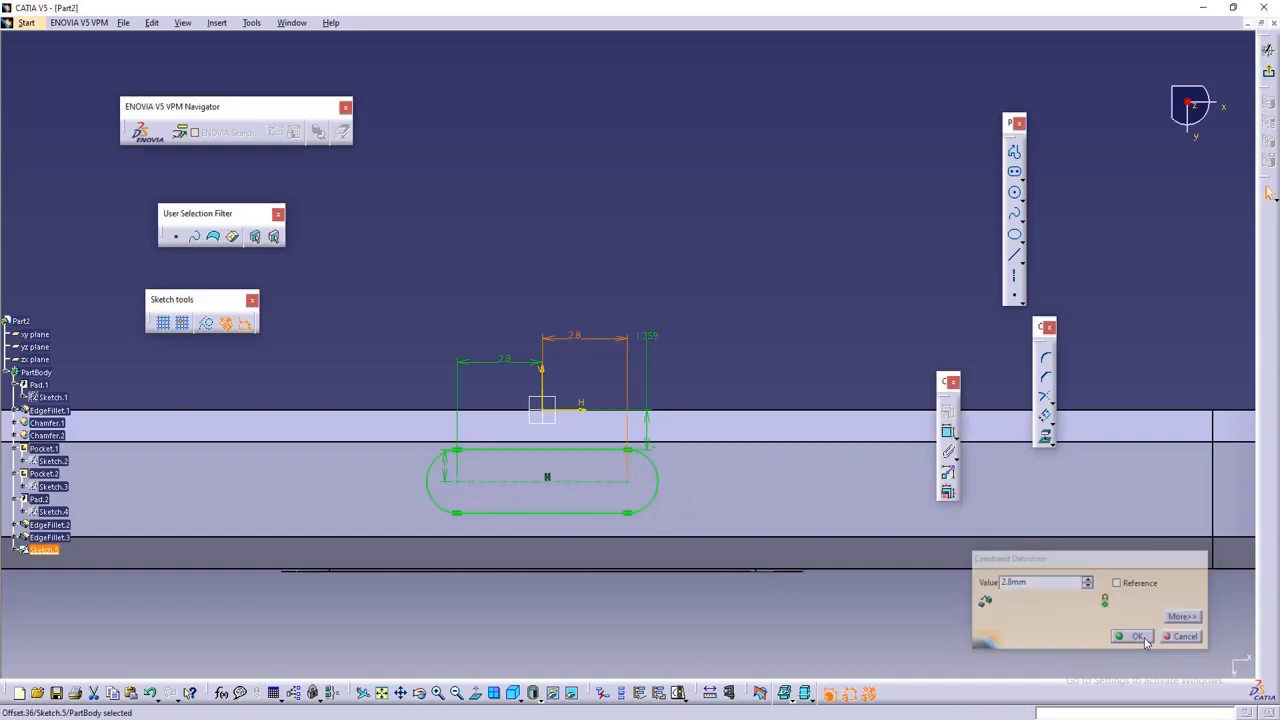
- Set the elongated hole's offset from the horizontal axis to 1.3 mm and exit the sketch
{"action": "double_click", "coordinate": [656, 341]}
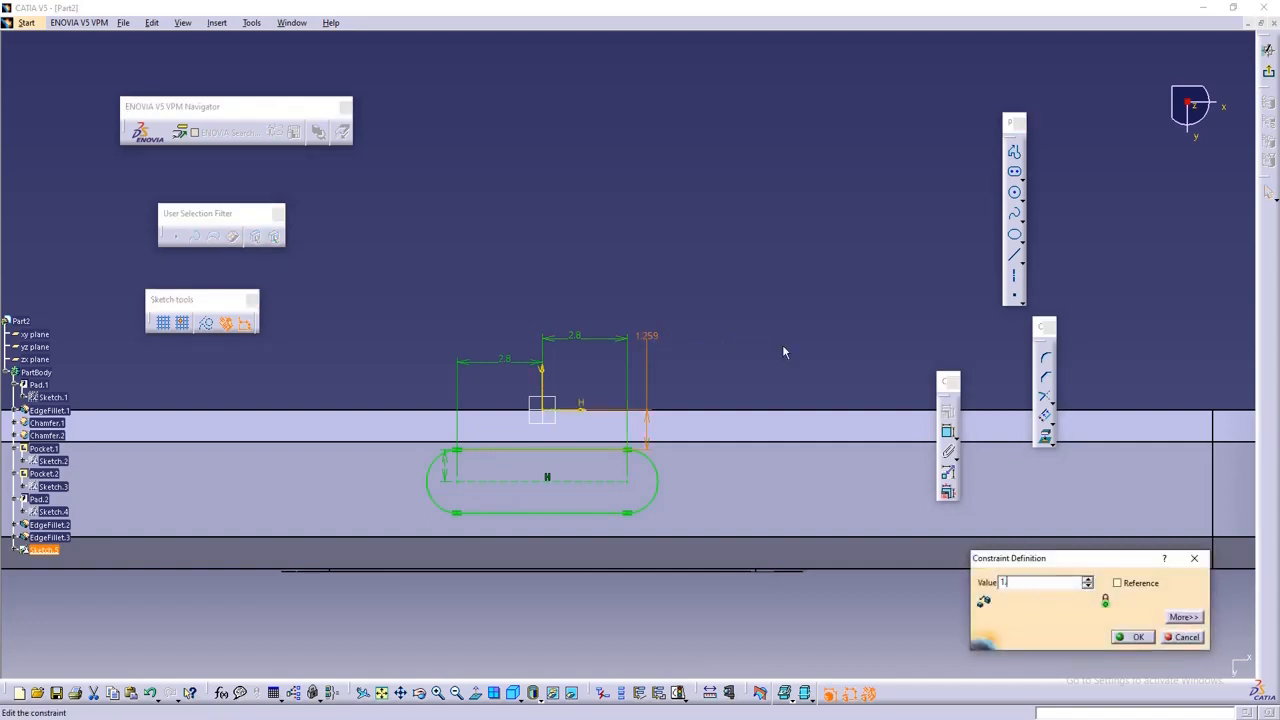
{"action": "left_click", "coordinate": [1136, 637]}
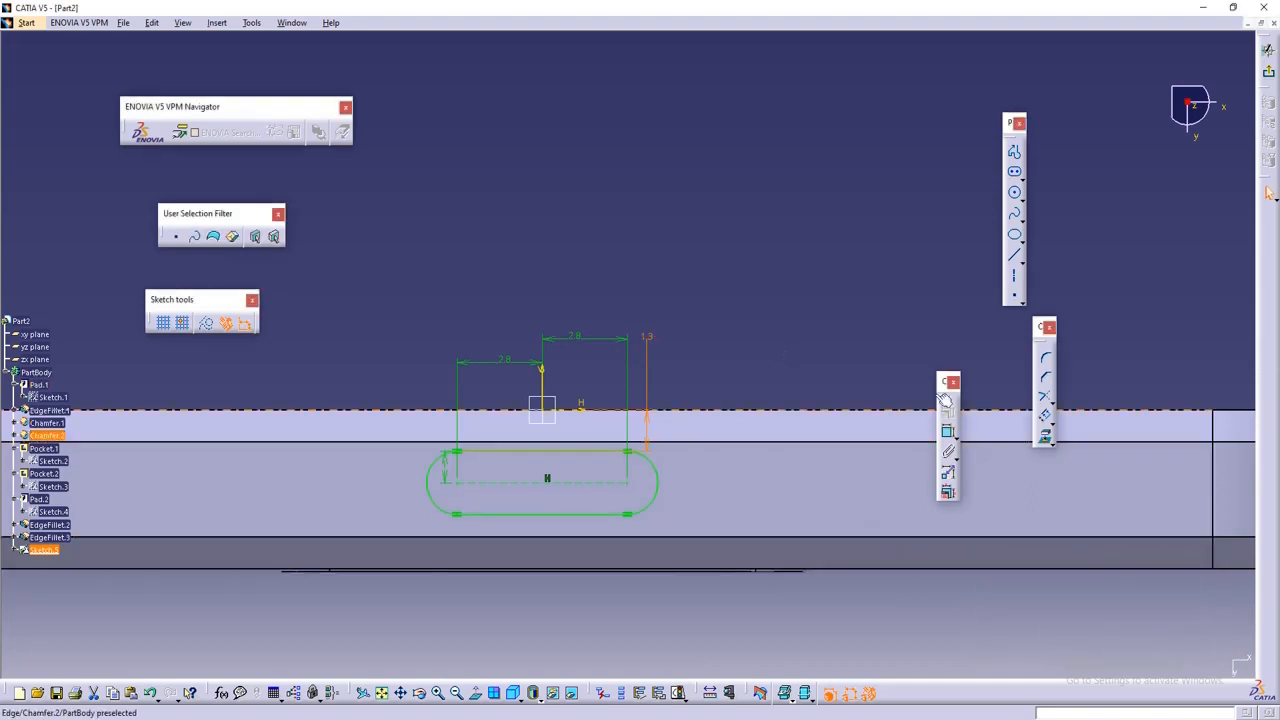
{"action": "left_click", "coordinate": [1268, 75]}
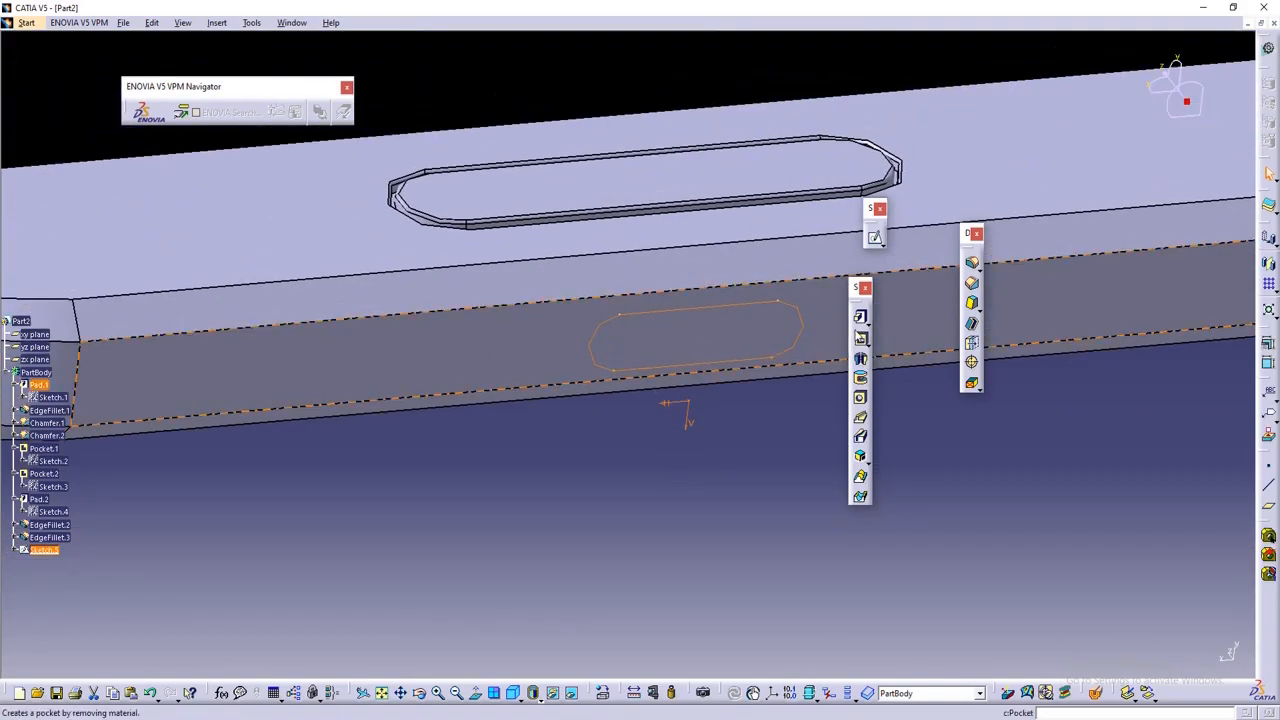
- Cut the elongated hole sketch into the end face as a pocket 1.8 mm deep
{"action": "left_click", "coordinate": [860, 337]}
{"action": "middle_click_drag", "start_coordinate": [680, 338], "coordinate": [736, 401]}
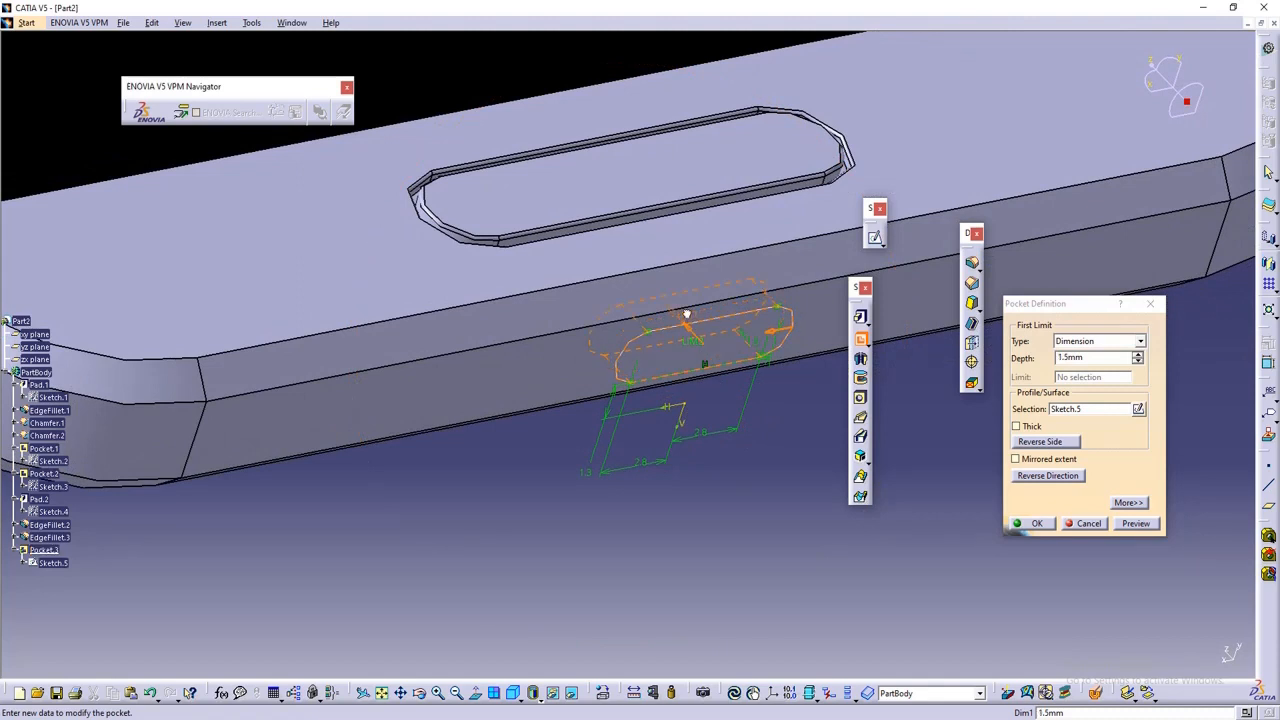
{"action": "left_click", "coordinate": [1076, 358]}
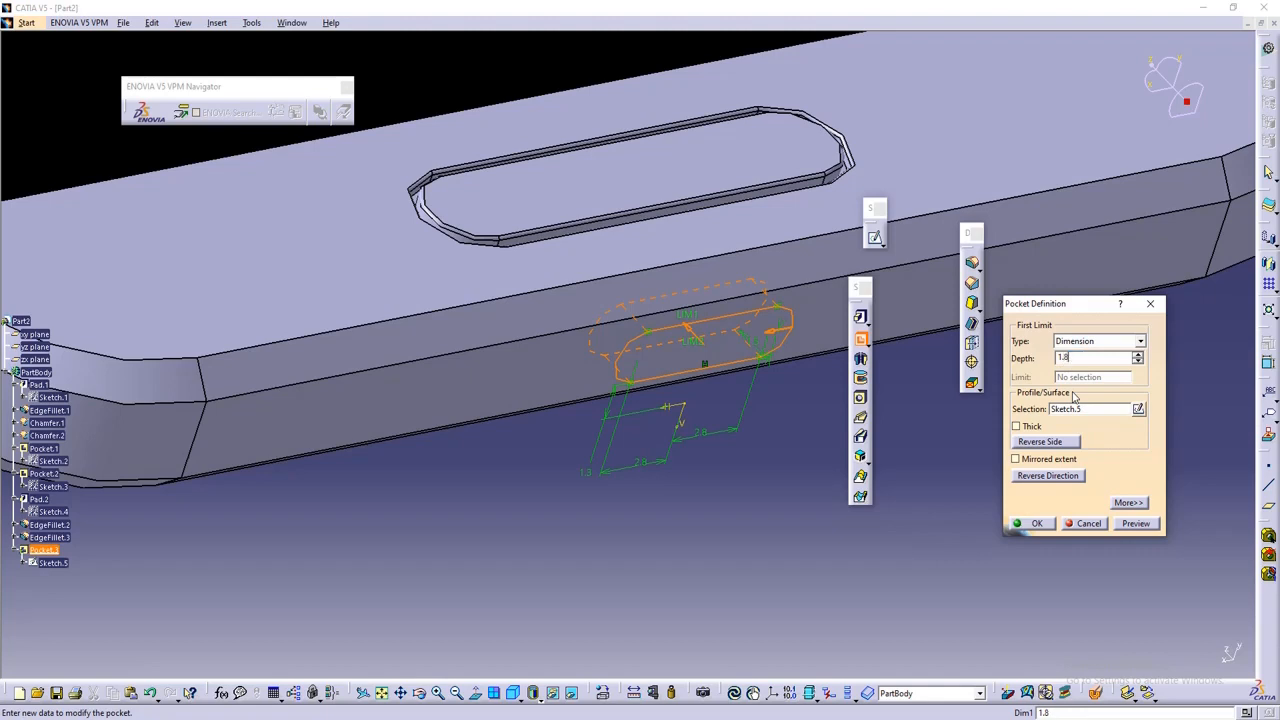
{"action": "left_click", "coordinate": [1140, 524]}
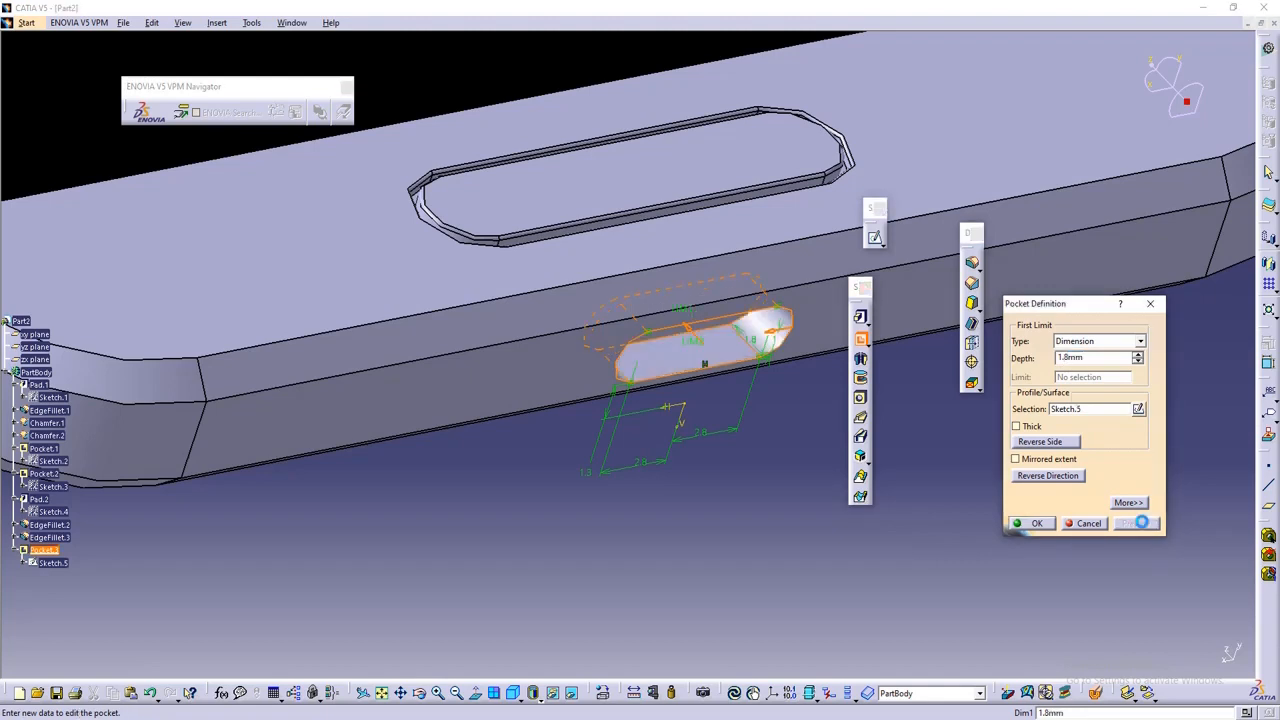
{"action": "left_click", "coordinate": [1043, 527]}
- Edit the elongated port pocket and set its depth to 2.4 mm
{"action": "middle_click_drag", "start_coordinate": [813, 495], "coordinate": [715, 334]}
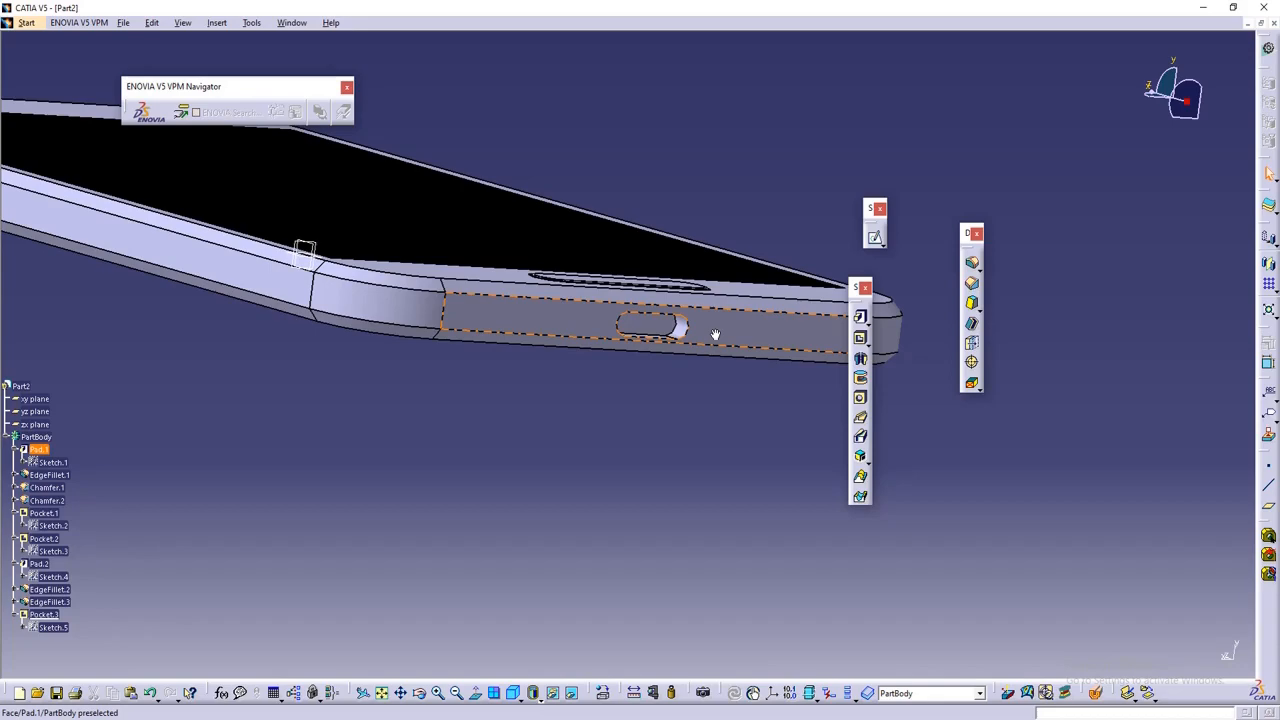
{"action": "middle_click_drag", "start_coordinate": [594, 348], "coordinate": [551, 457]}
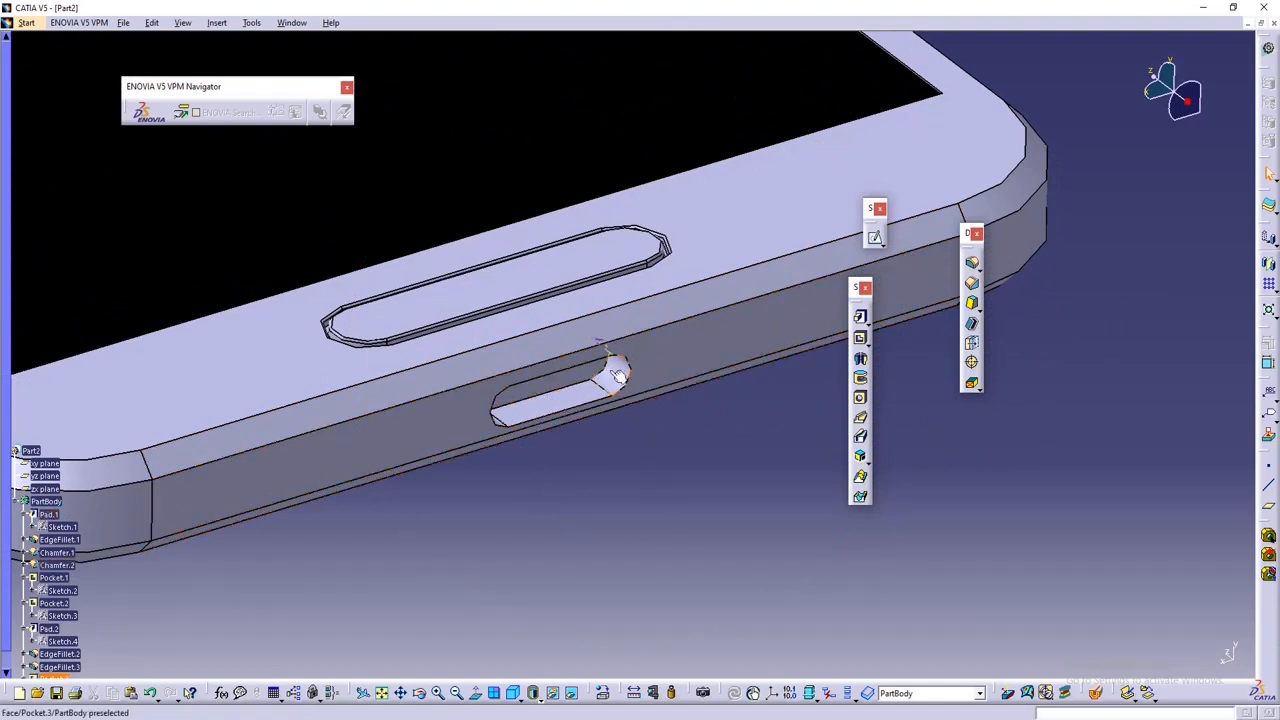
{"action": "double_click", "coordinate": [610, 370]}
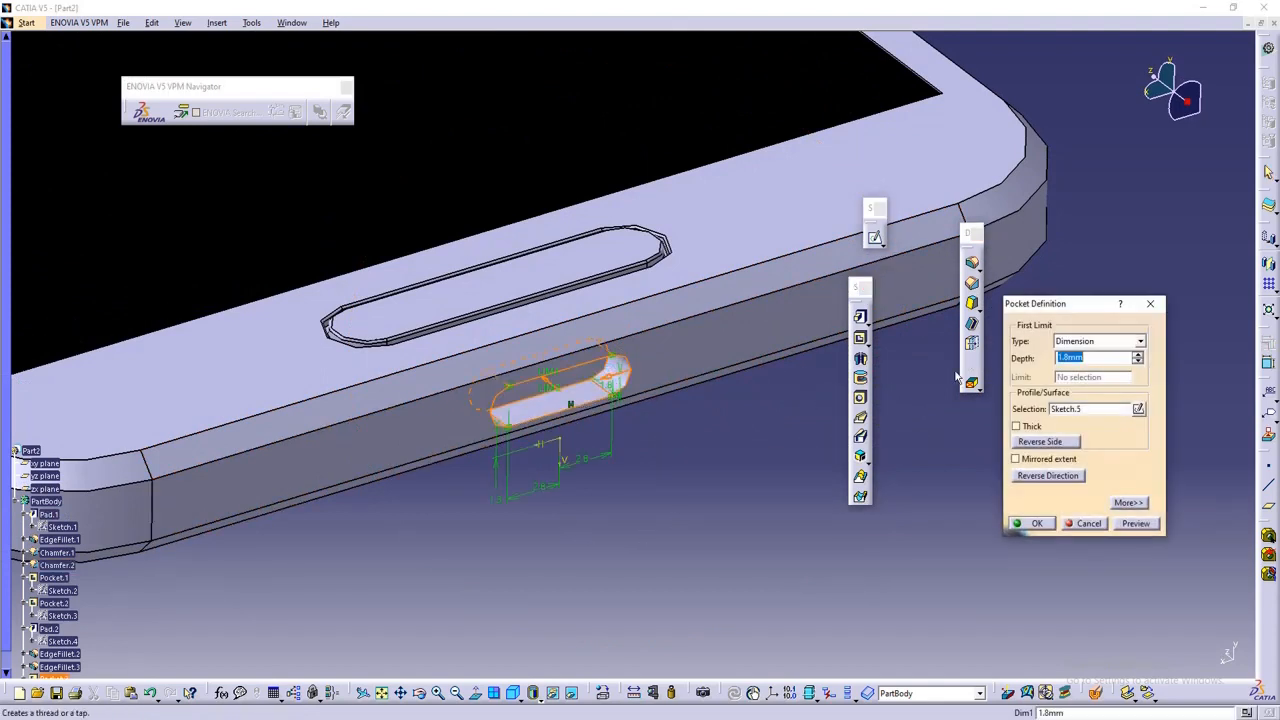
{"action": "type", "text": "2.4"}
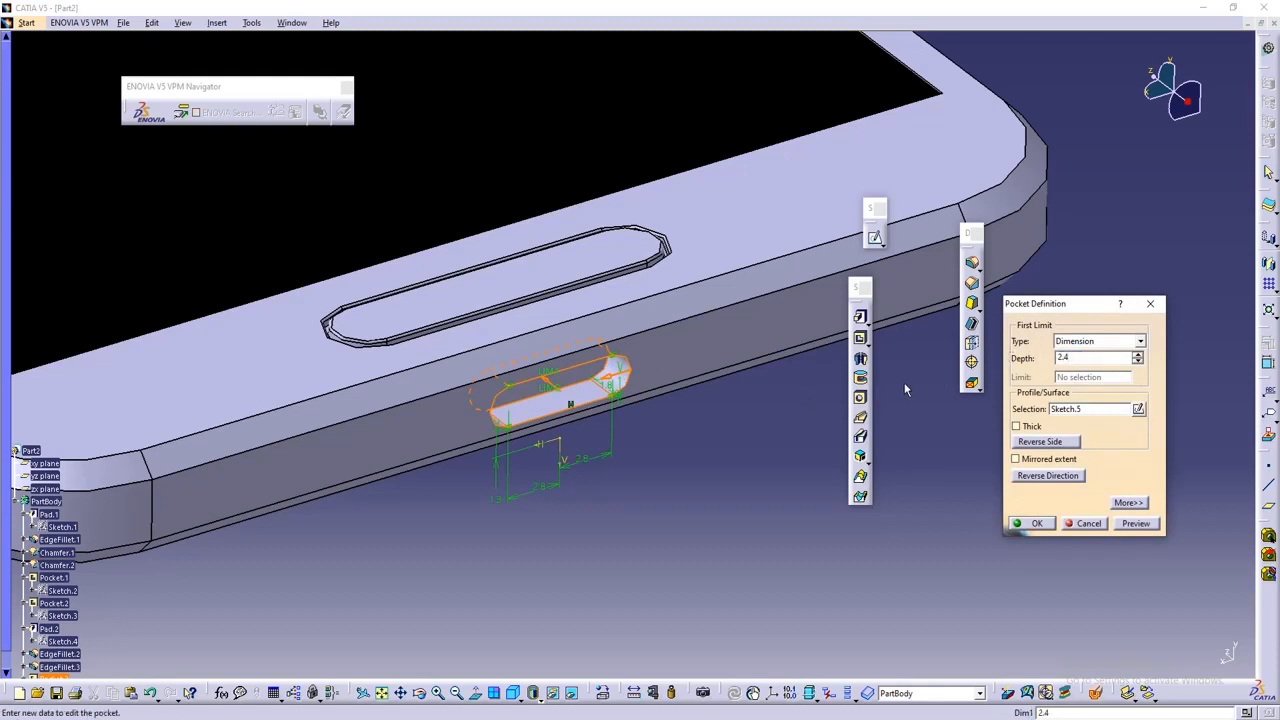
{"action": "left_click", "coordinate": [1145, 524]}
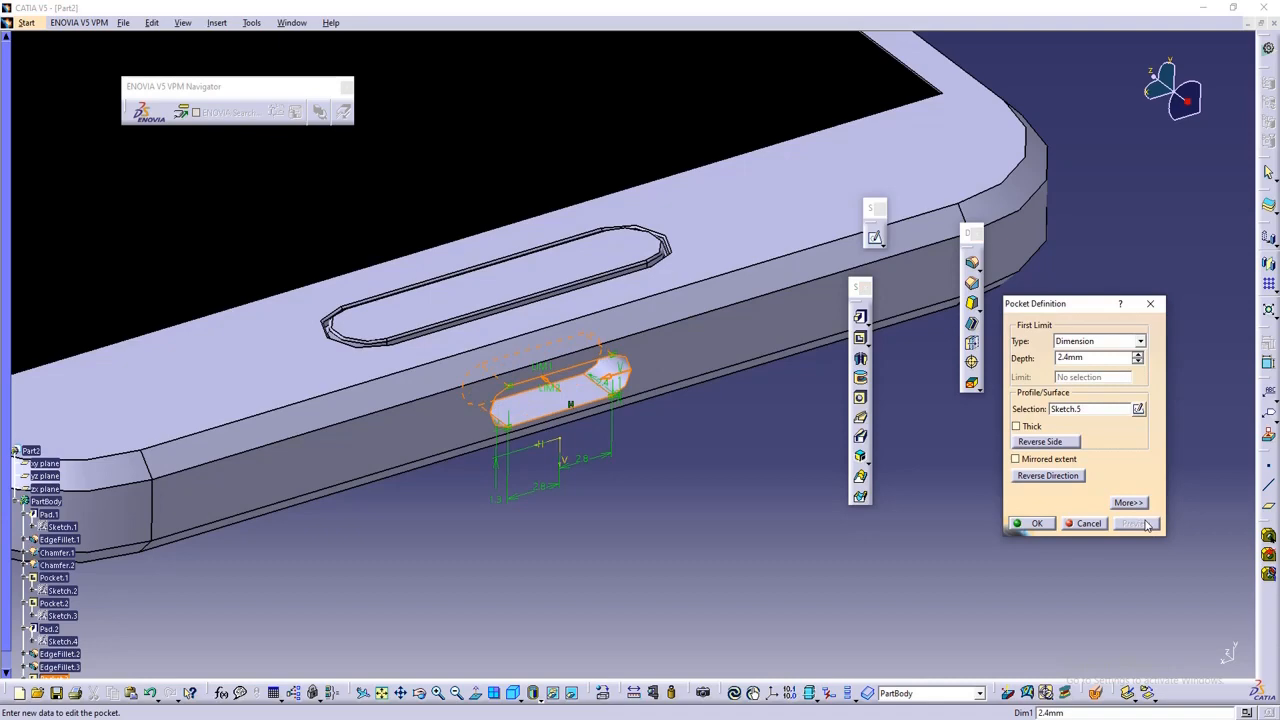
{"action": "left_click", "coordinate": [1036, 524]}
- Open a sketch on the inner floor face of the elongated port pocket and bring up the rectangle tool
{"action": "middle_click_drag", "start_coordinate": [737, 477], "coordinate": [778, 520]}
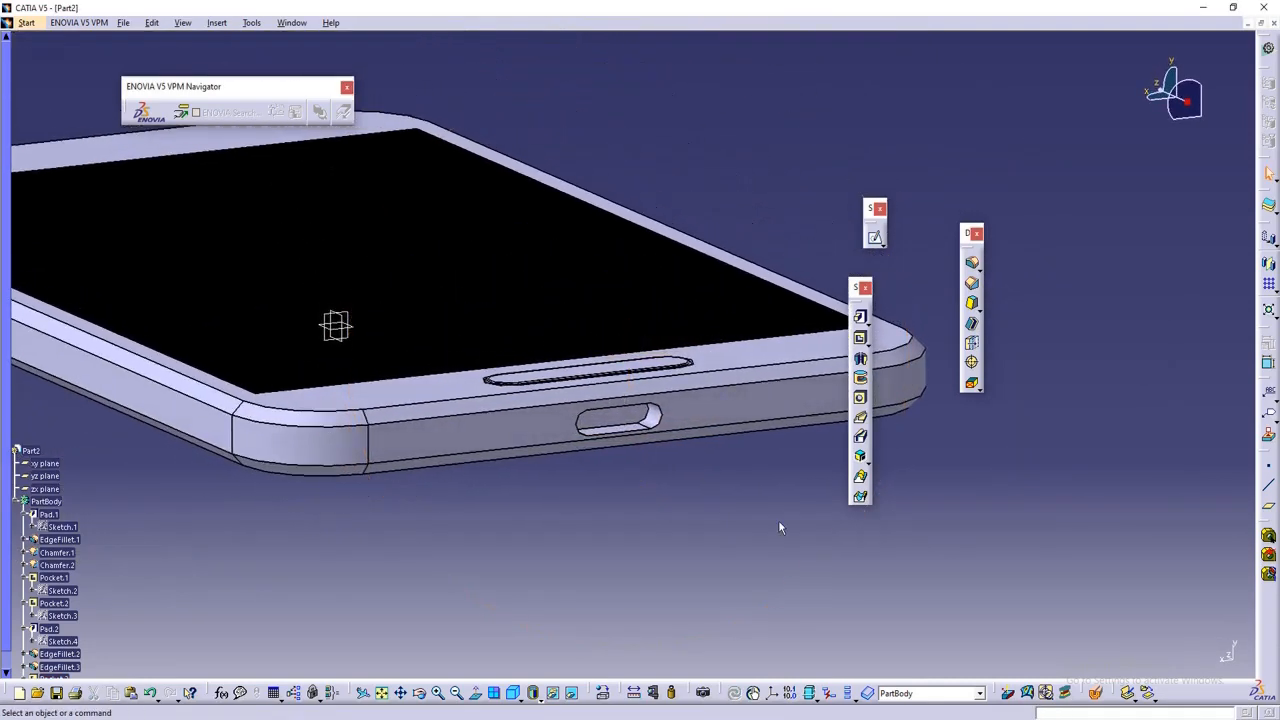
{"action": "middle_click_drag", "start_coordinate": [638, 372], "coordinate": [600, 390]}
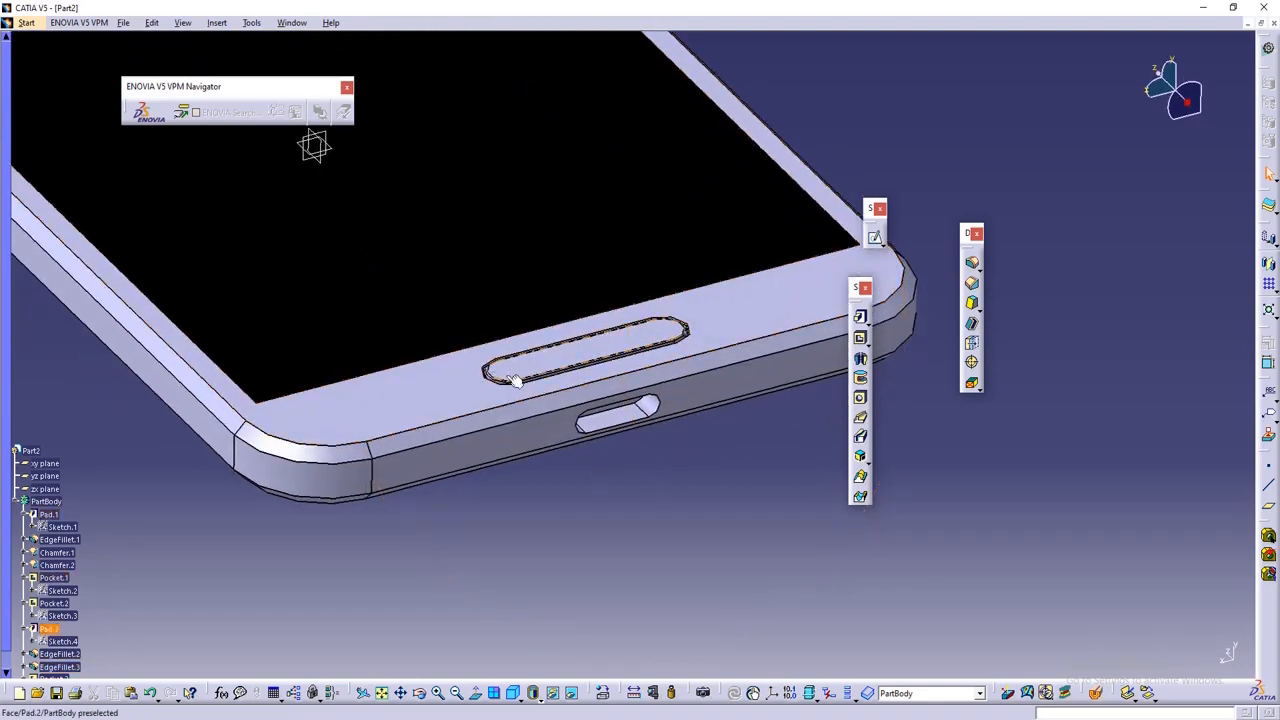
{"action": "middle_click_drag", "start_coordinate": [513, 380], "coordinate": [655, 372]}
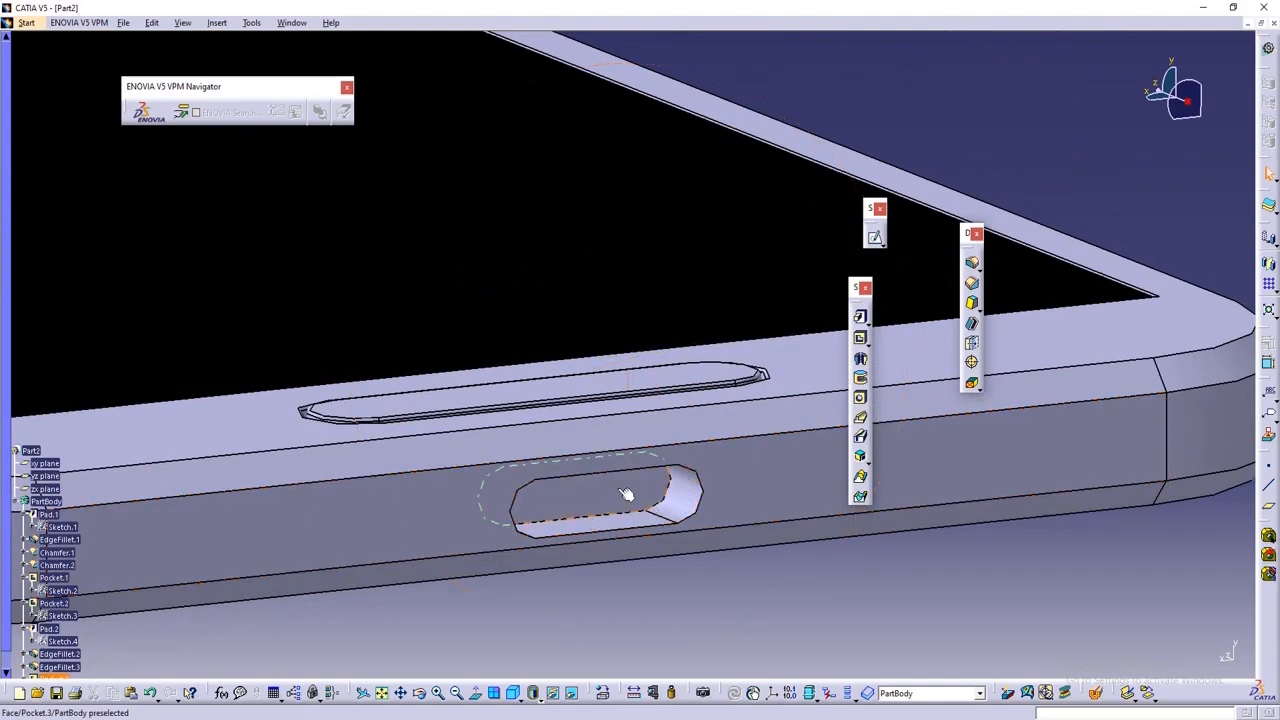
{"action": "left_click", "coordinate": [625, 494]}
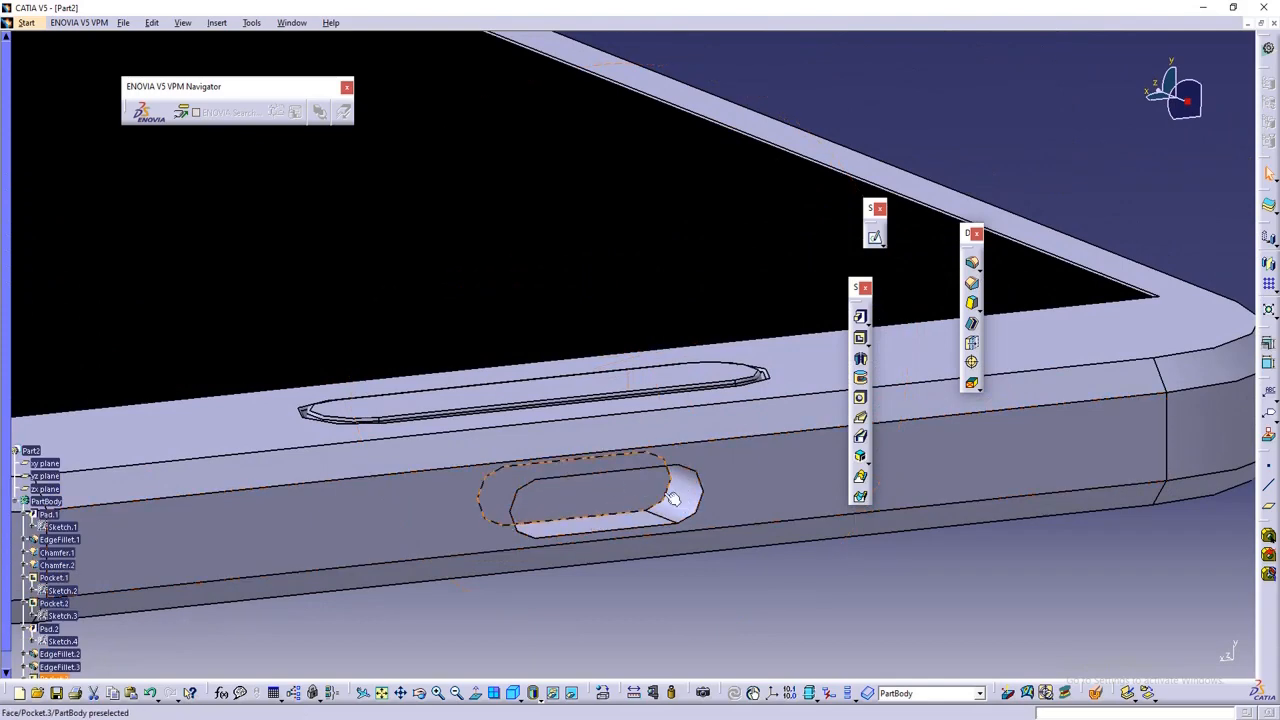
{"action": "left_click", "coordinate": [876, 241]}
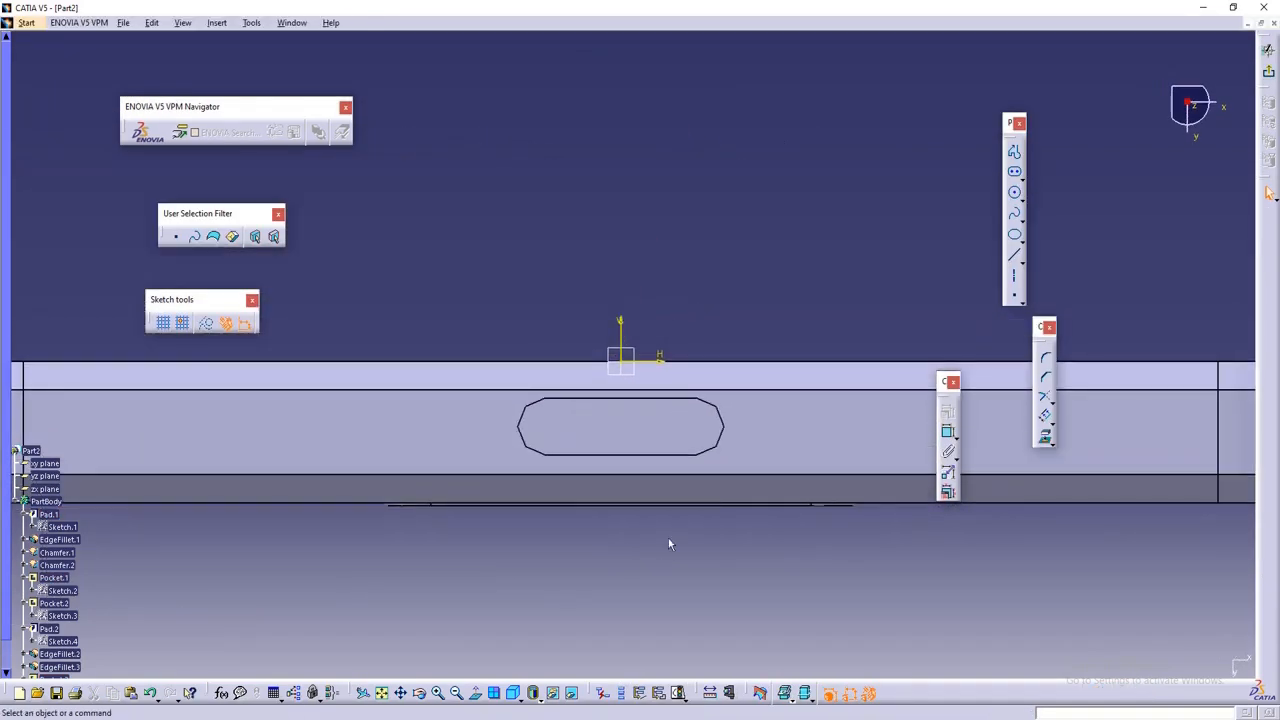
{"action": "middle_click_drag", "start_coordinate": [670, 544], "coordinate": [635, 554]}
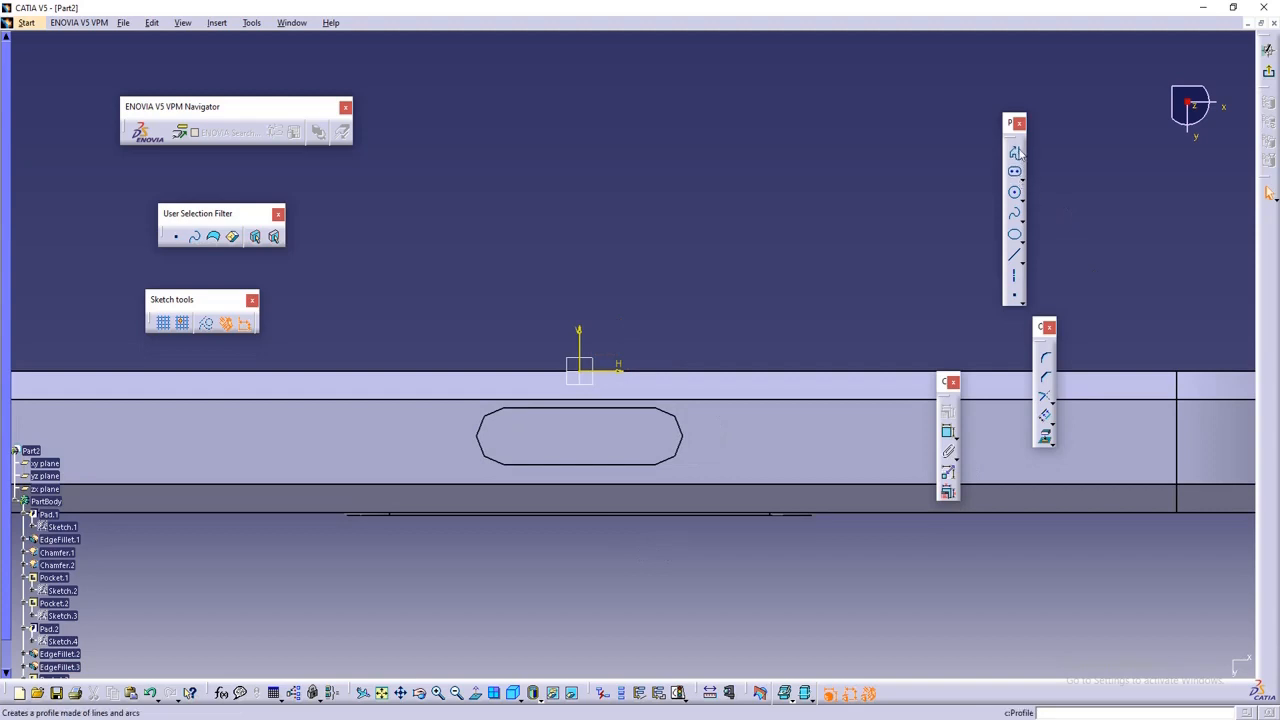
{"action": "left_click", "coordinate": [1021, 196]}
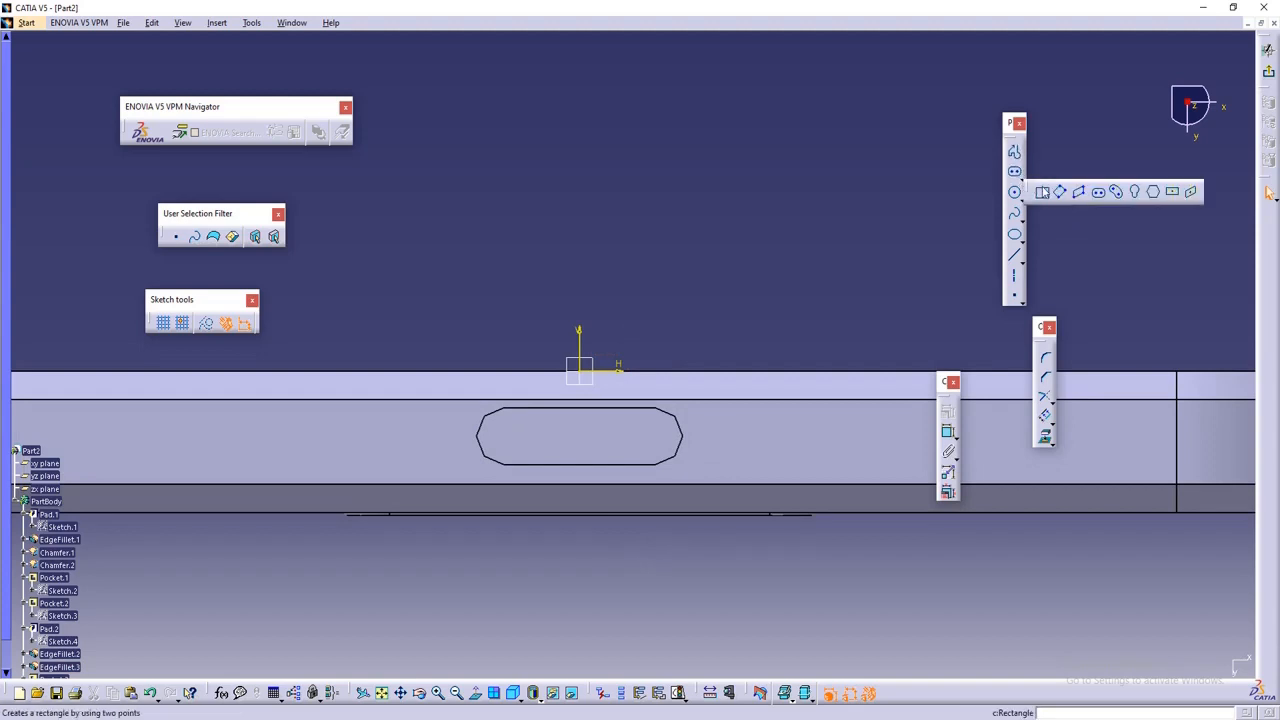
- Sketch a thin horizontal rectangle, about 5.7 mm wide and 0.4 mm high, inside the rounded slot opening
{"action": "left_click", "coordinate": [1042, 192]}
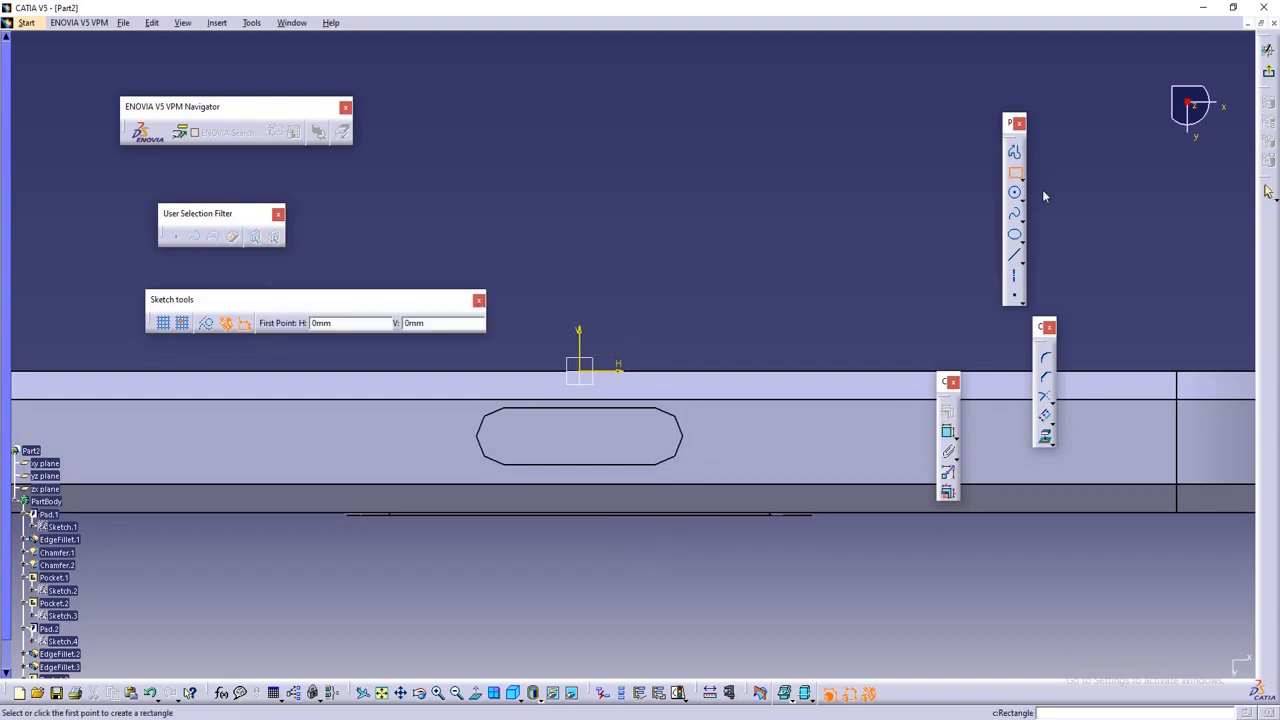
{"action": "left_click", "coordinate": [505, 438]}
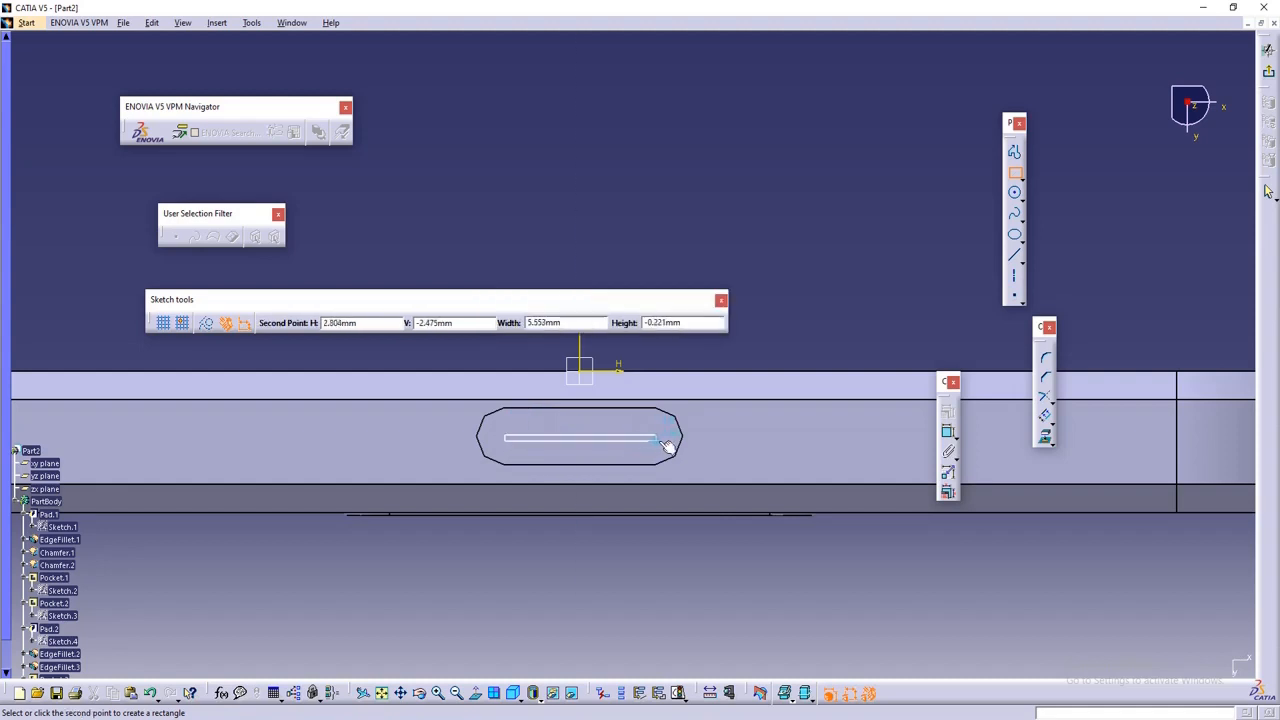
{"action": "left_click", "coordinate": [663, 445]}
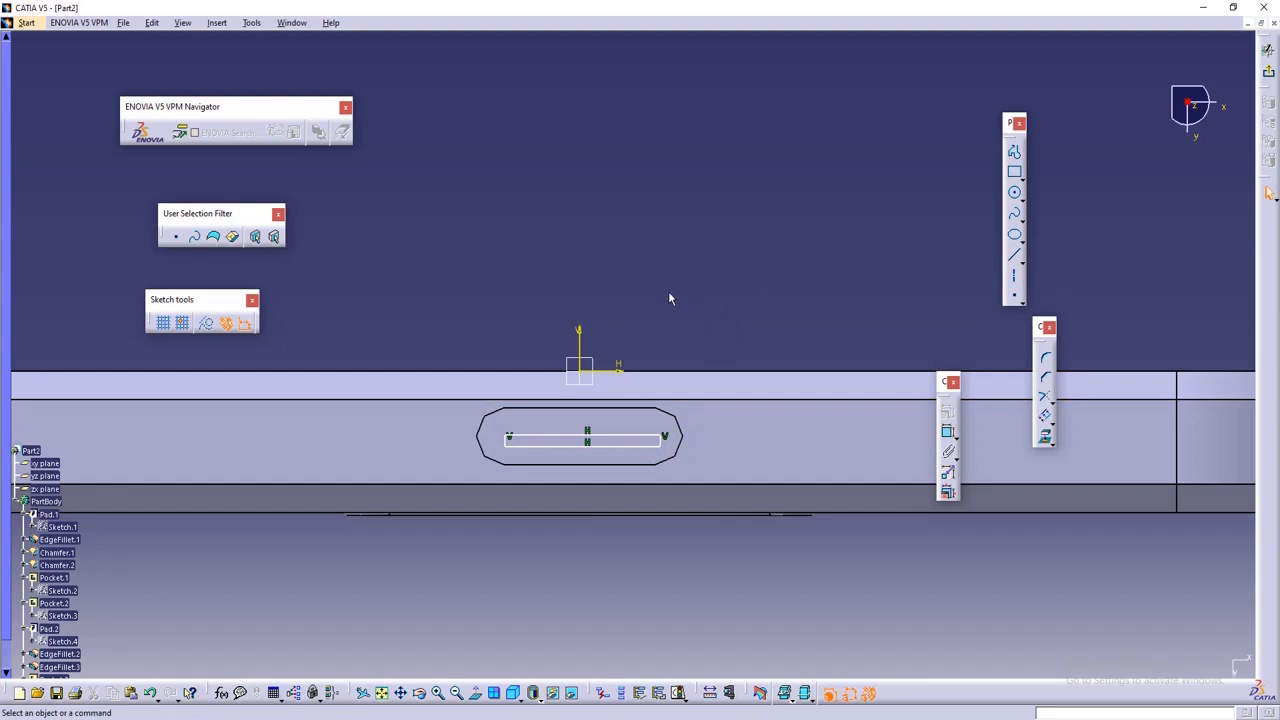
{"action": "left_click", "coordinate": [1015, 192]}
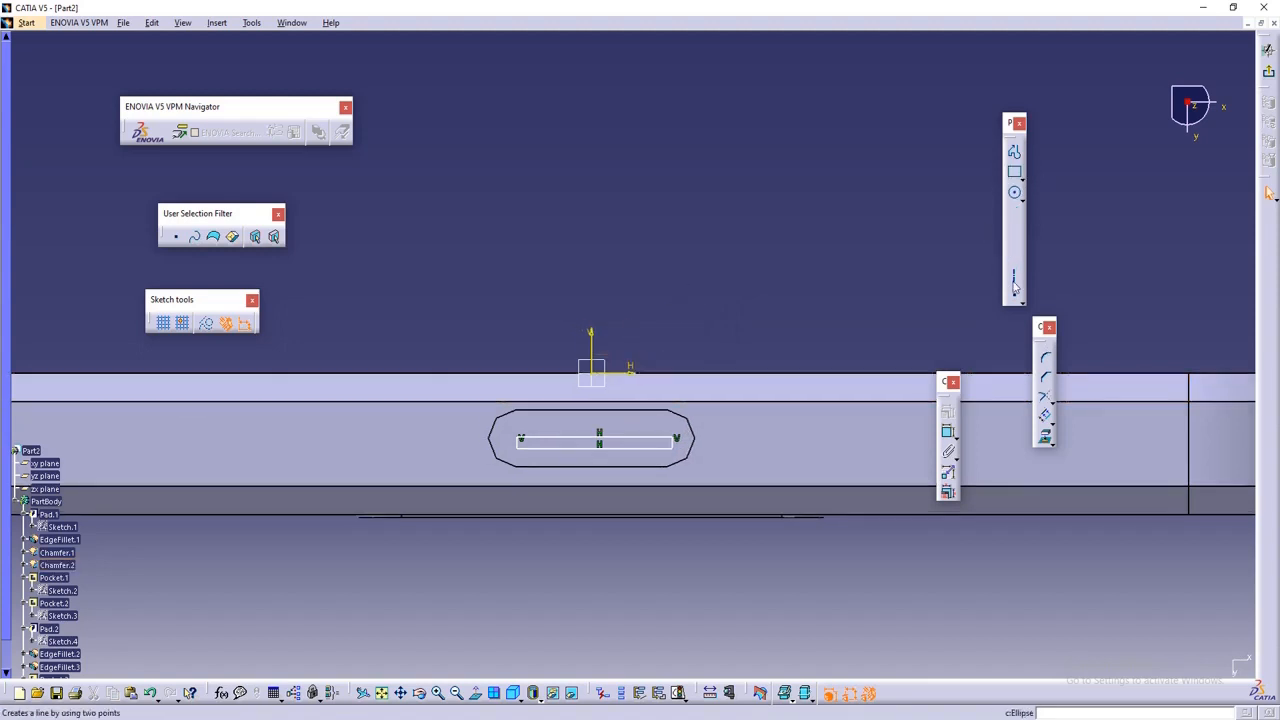
{"action": "left_click", "coordinate": [948, 432]}
{"action": "left_click", "coordinate": [594, 443]}
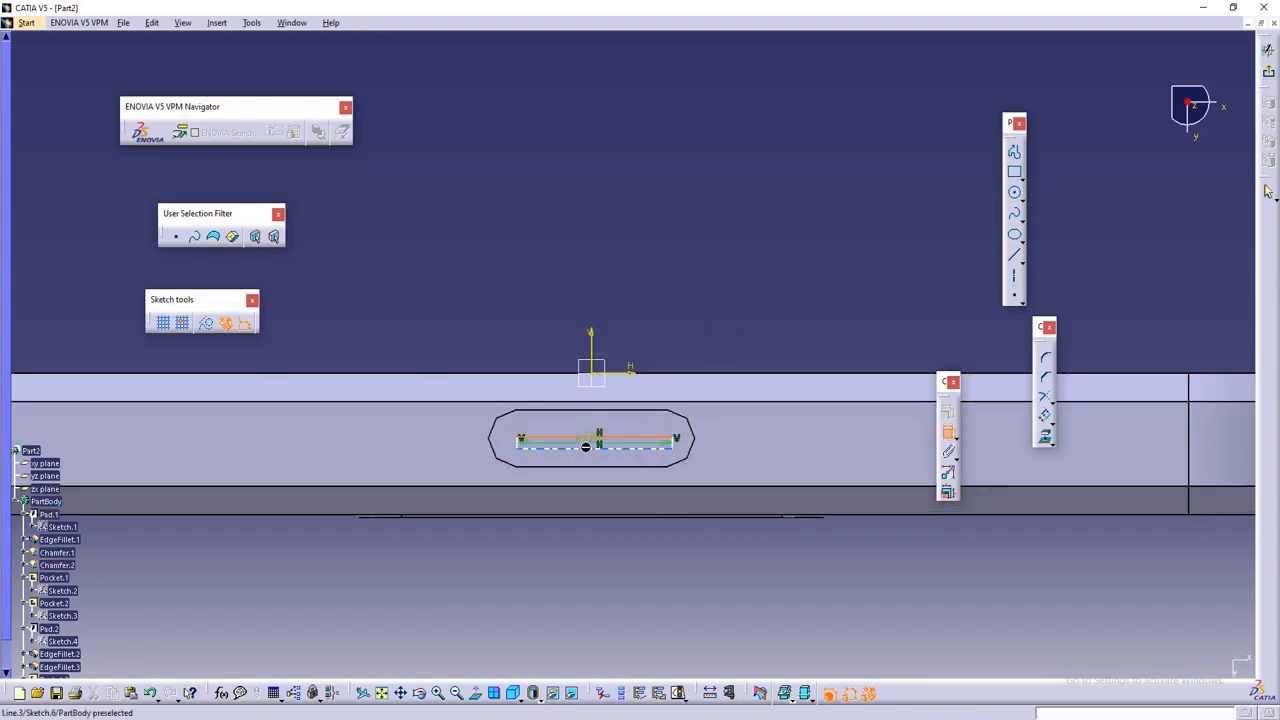
{"action": "left_click", "coordinate": [700, 338]}
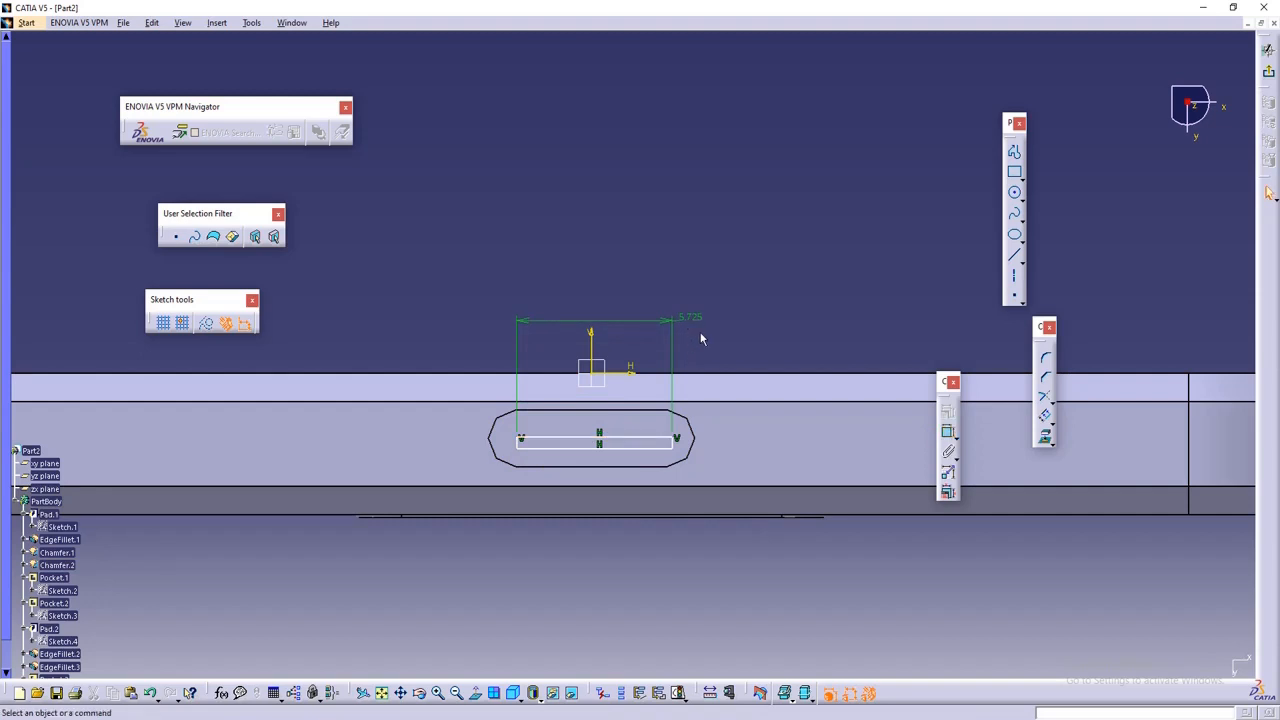
{"action": "mouse_move", "coordinate": [692, 408]}
{"action": "middle_mouse_down"}
{"action": "mouse_move", "coordinate": [687, 363]}
{"action": "mouse_move", "coordinate": [735, 373]}
{"action": "middle_mouse_up"}
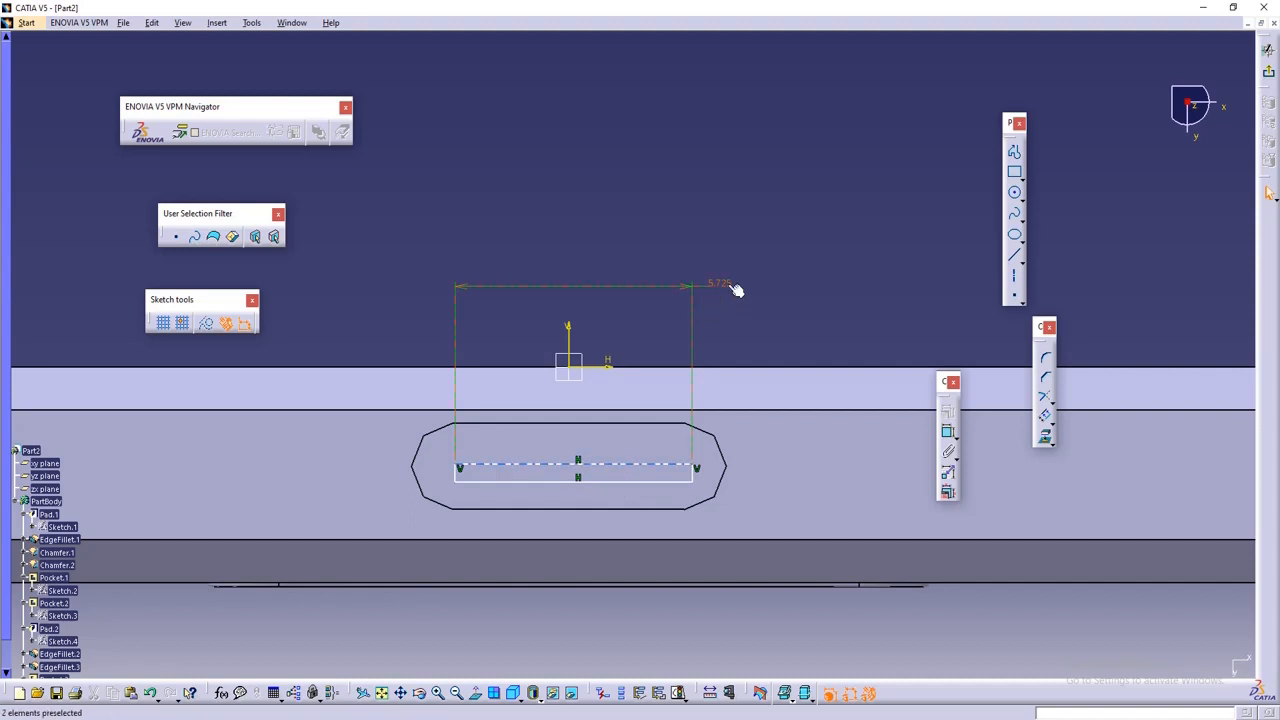
{"action": "key", "text": "Escape"}
- Dimension the rectangle's height between its two horizontal edges and set it to 0.4 mm
{"action": "left_click", "coordinate": [948, 431]}
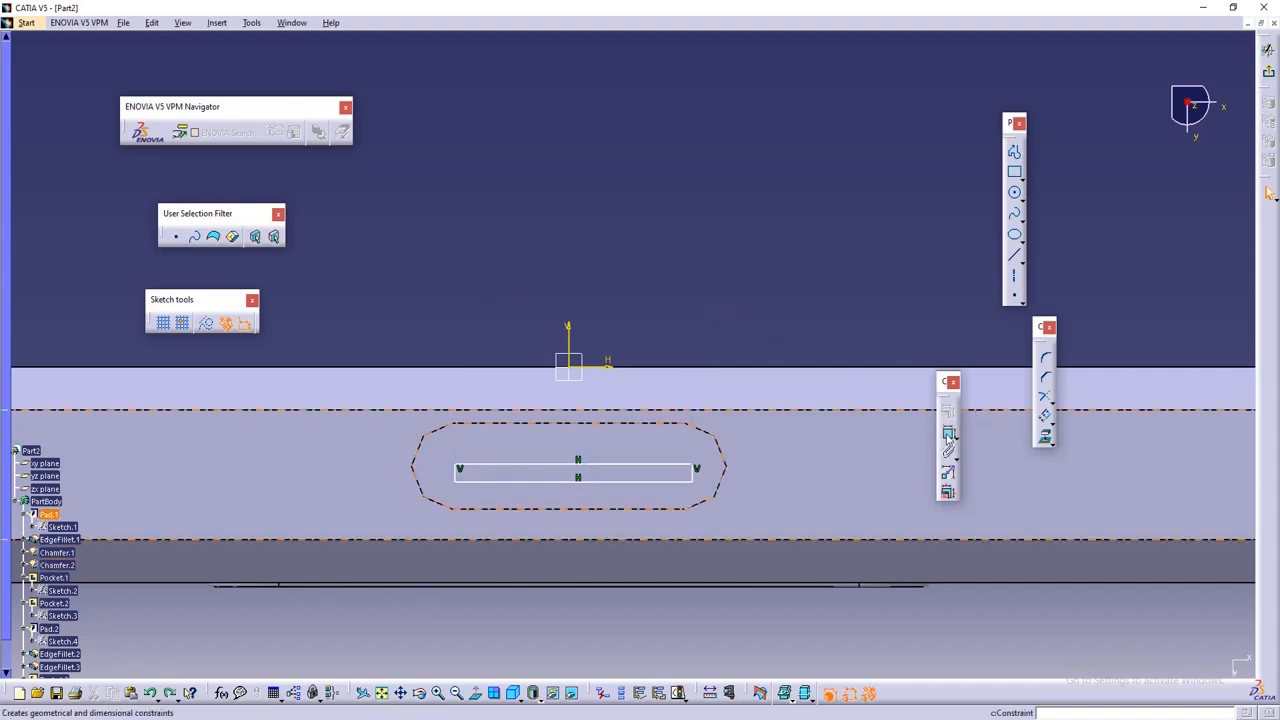
{"action": "left_click", "coordinate": [686, 463]}
{"action": "left_click", "coordinate": [677, 482]}
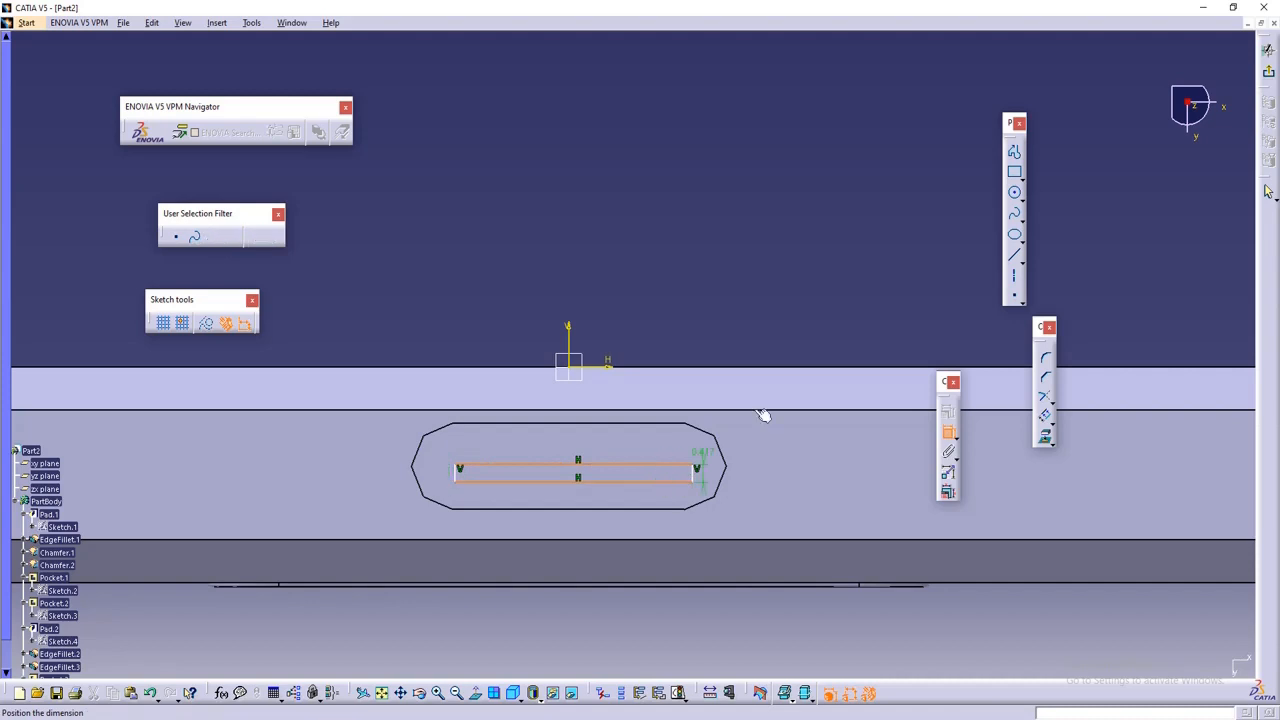
{"action": "left_click", "coordinate": [797, 280]}
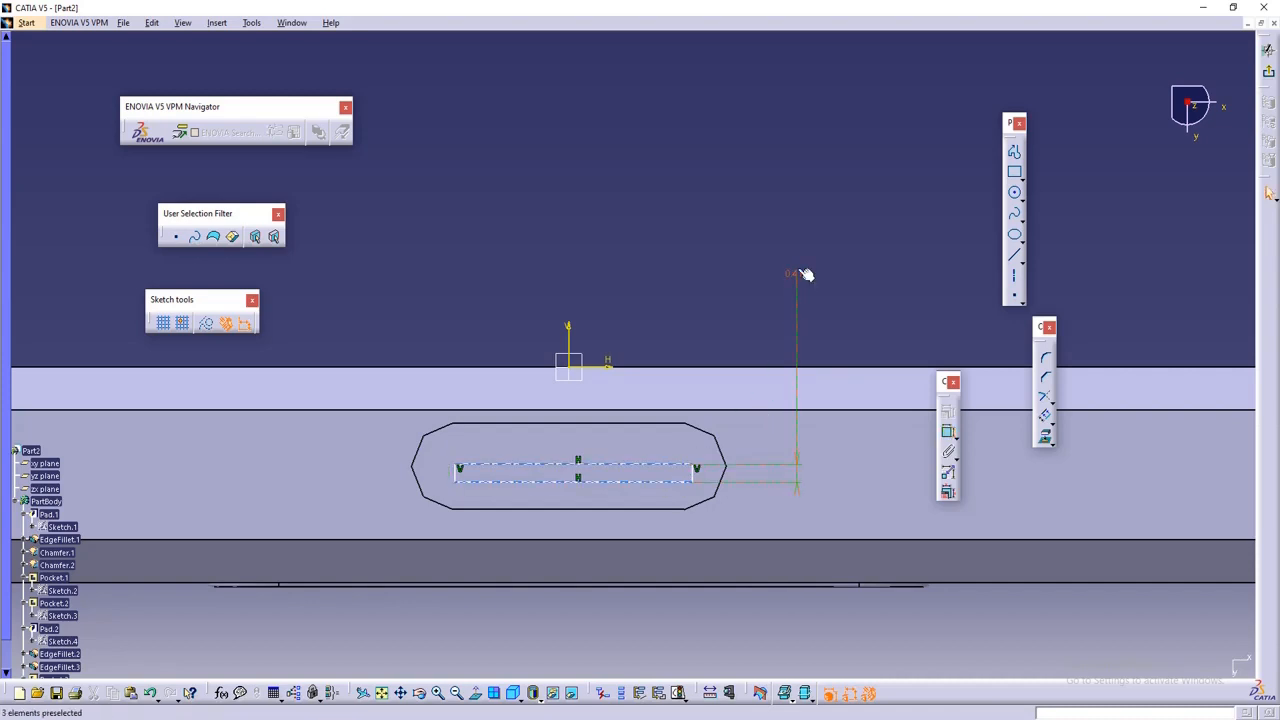
{"action": "double_click", "coordinate": [799, 272]}
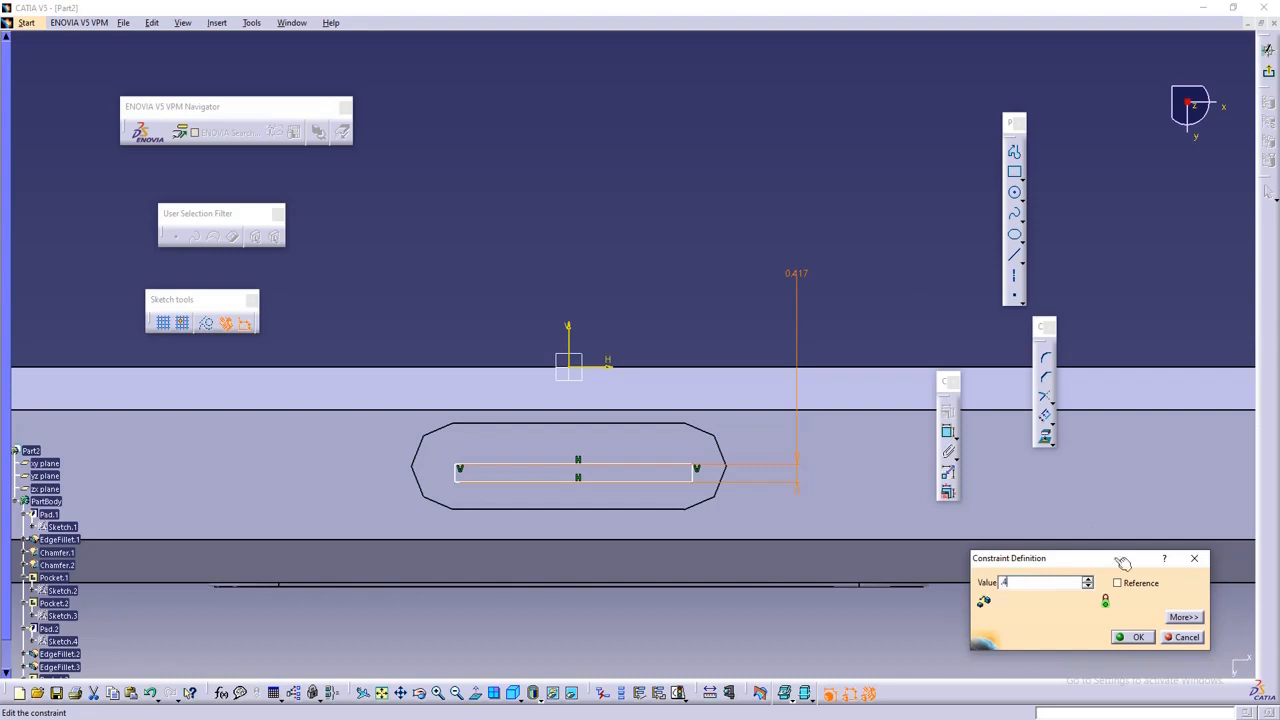
{"action": "type", "text": ".4"}
{"action": "left_click", "coordinate": [1133, 637]}
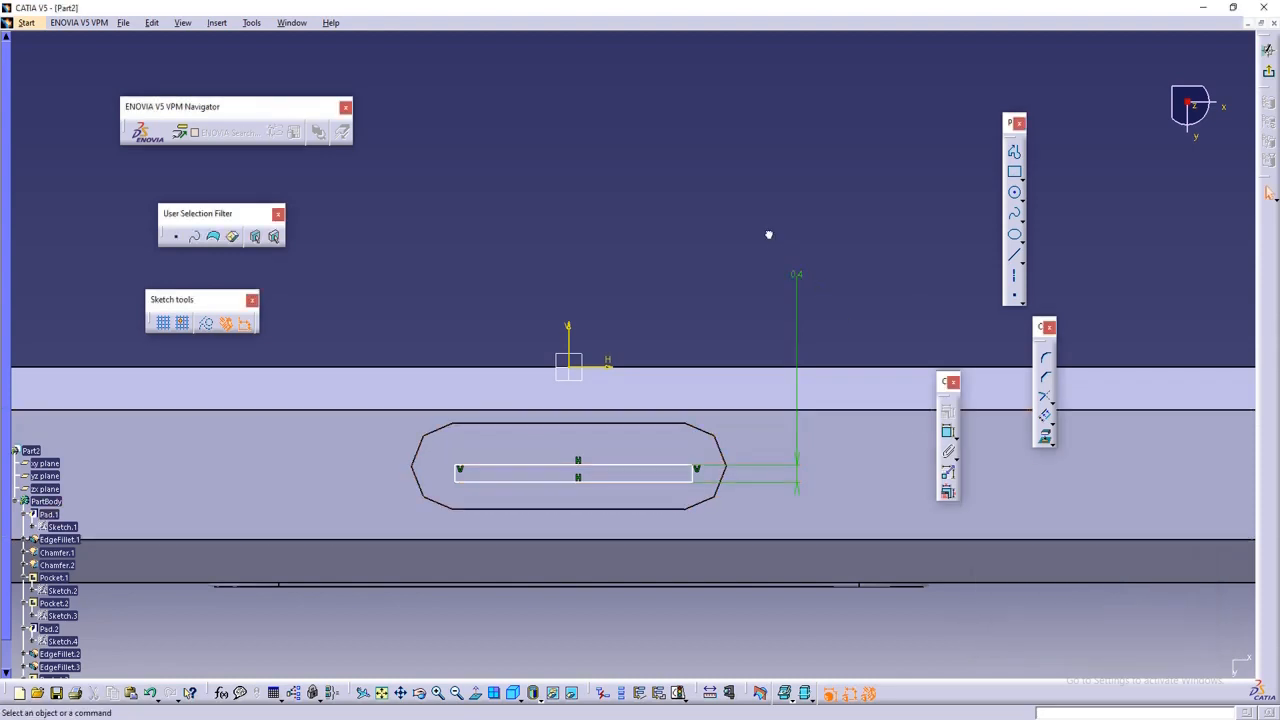
- Dimension the rectangle's width between its two vertical edges and set it to 6 mm
{"action": "left_click", "coordinate": [949, 433]}
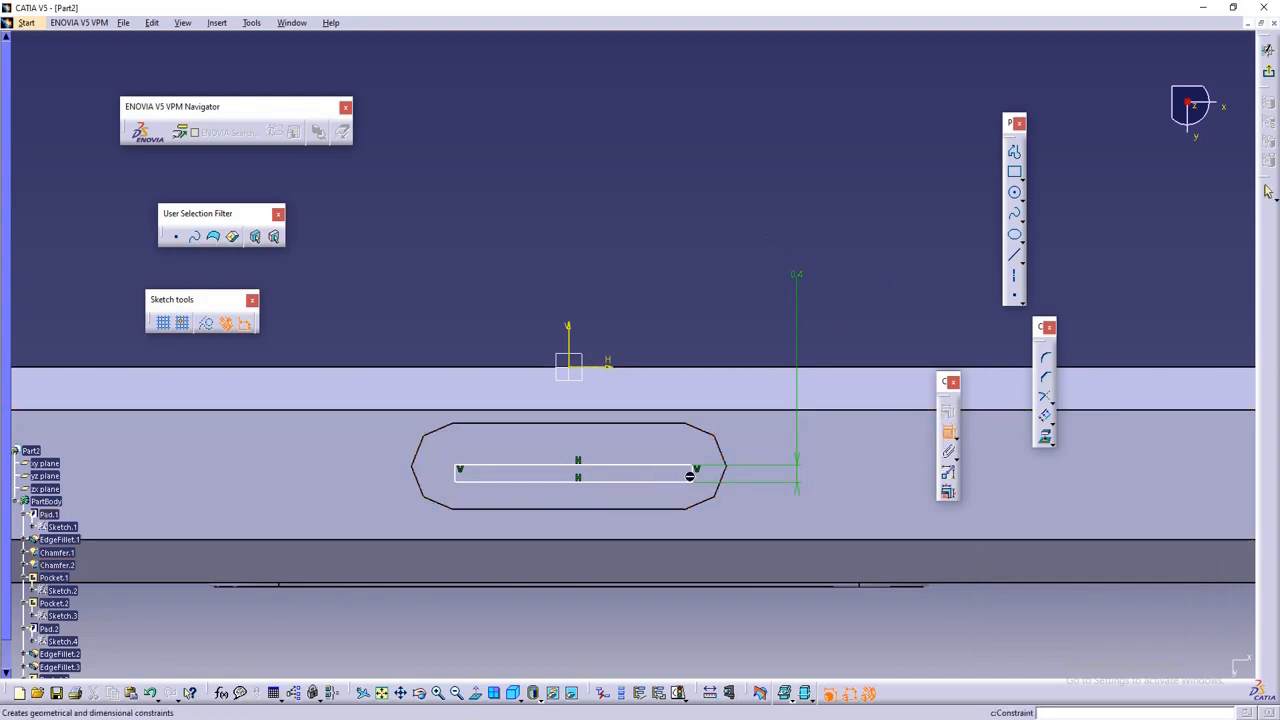
{"action": "left_click", "coordinate": [692, 472]}
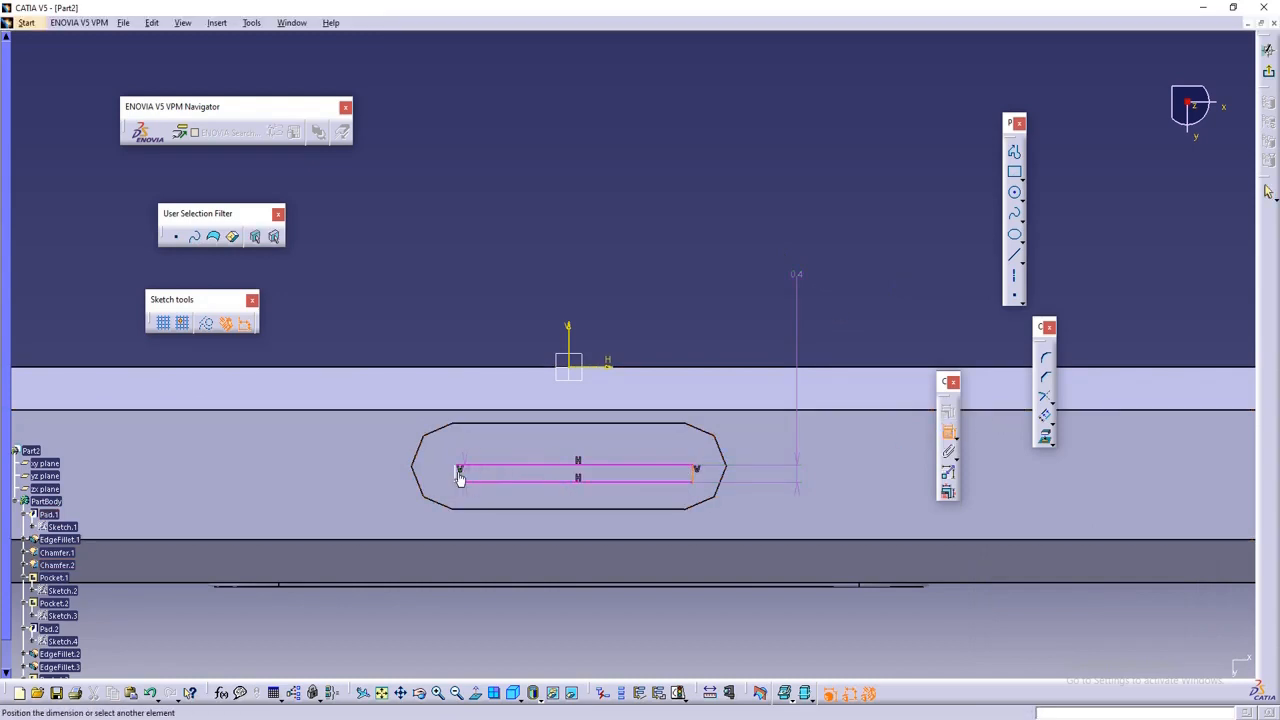
{"action": "middle_click_drag", "start_coordinate": [460, 498], "coordinate": [453, 409]}
{"action": "middle_click_drag", "start_coordinate": [414, 514], "coordinate": [519, 325]}
{"action": "scroll", "coordinate": [400, 404], "scroll_direction": "up", "scroll_amount": 1}
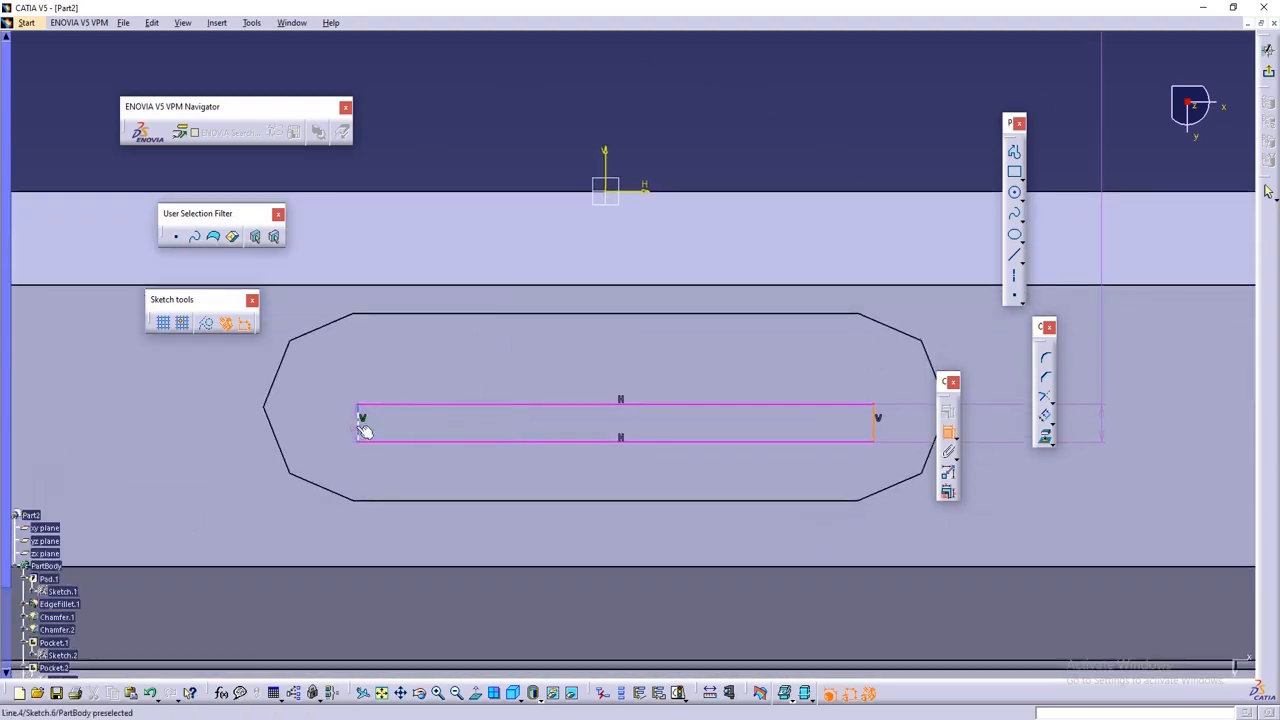
{"action": "left_click", "coordinate": [359, 421]}
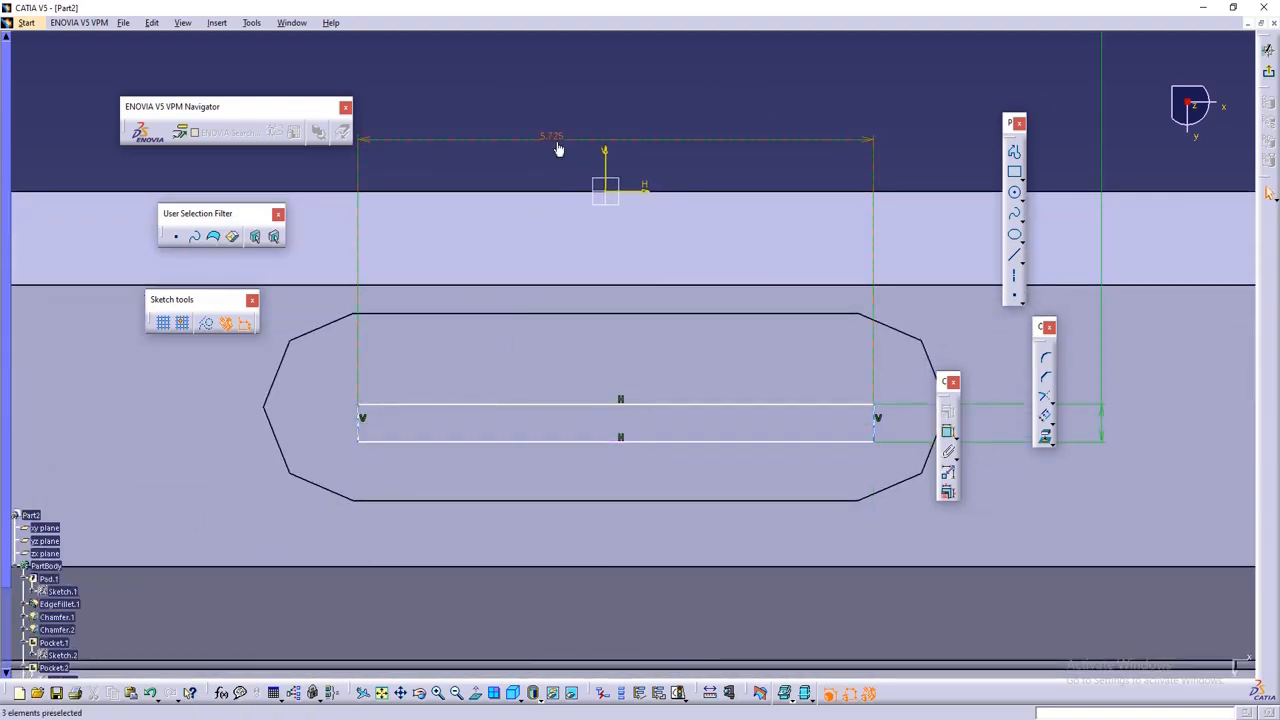
{"action": "left_click", "coordinate": [558, 140]}
{"action": "double_click", "coordinate": [552, 136]}
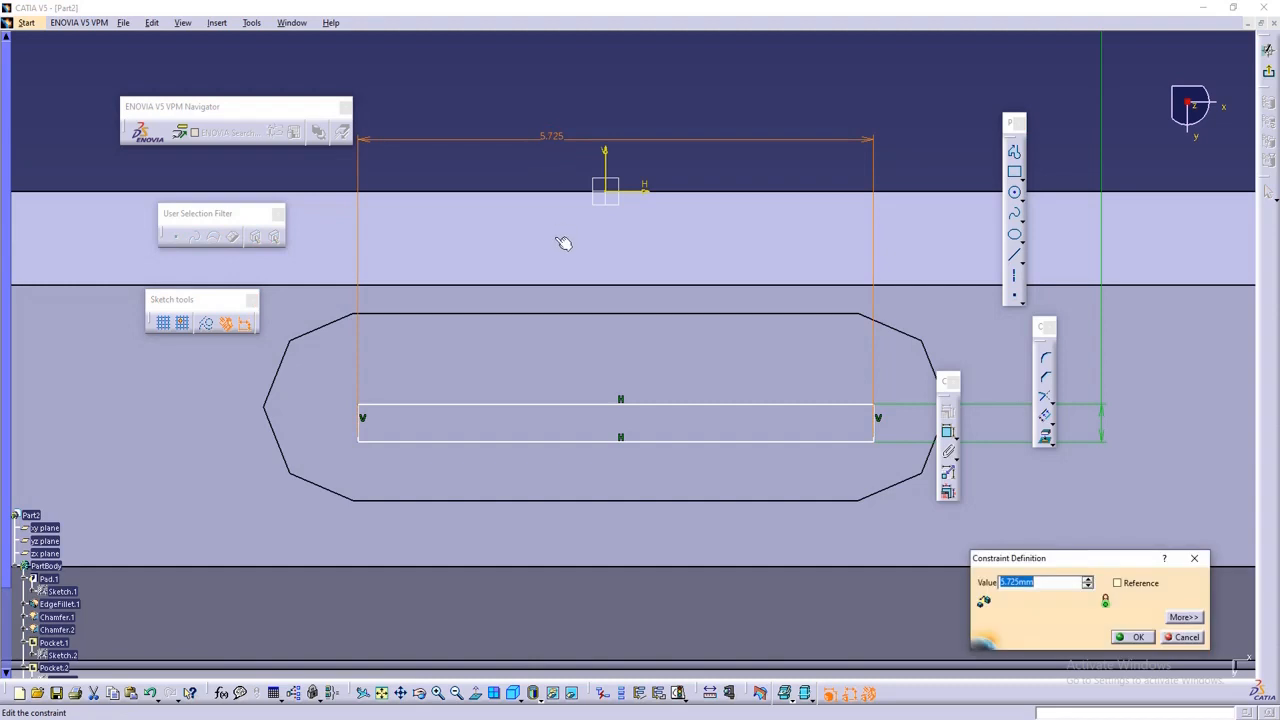
{"action": "type", "text": "6"}
{"action": "left_click", "coordinate": [1137, 637]}
- Dimension the horizontal distance from the rectangle's left edge to the sketch's vertical axis
{"action": "middle_click_drag", "start_coordinate": [666, 297], "coordinate": [656, 385]}
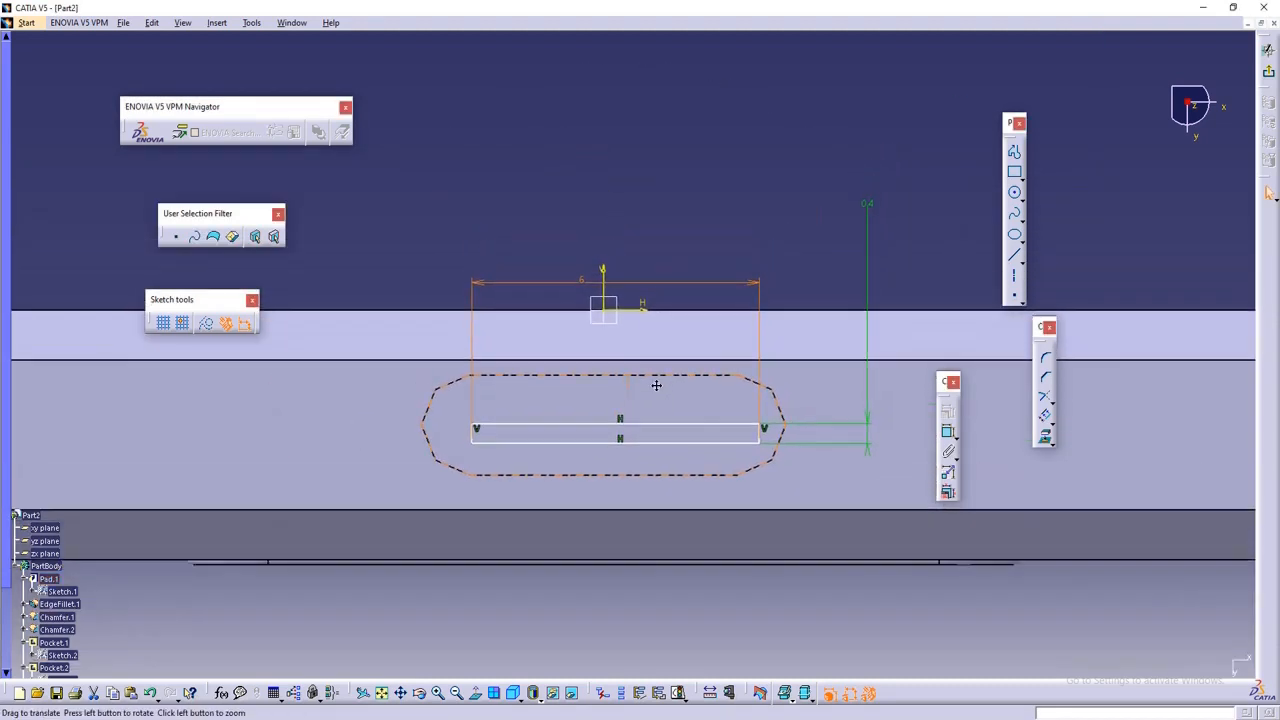
{"action": "left_click", "coordinate": [949, 433]}
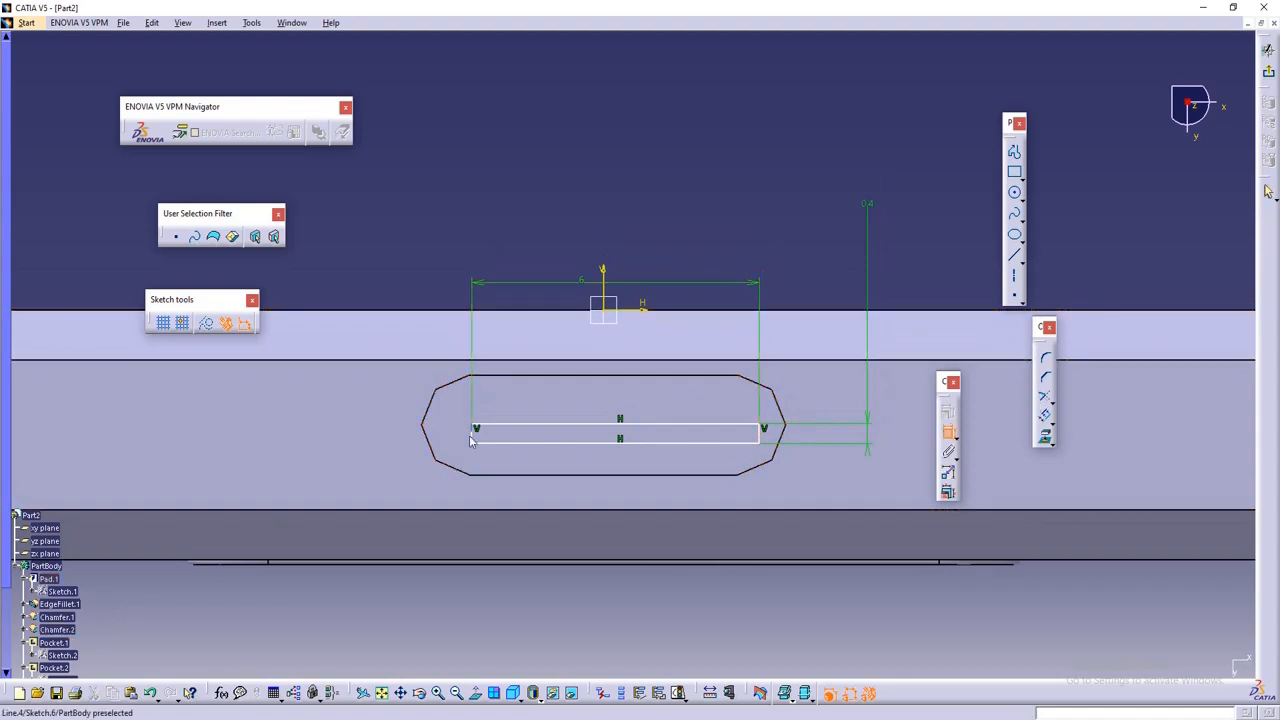
{"action": "left_click", "coordinate": [472, 440]}
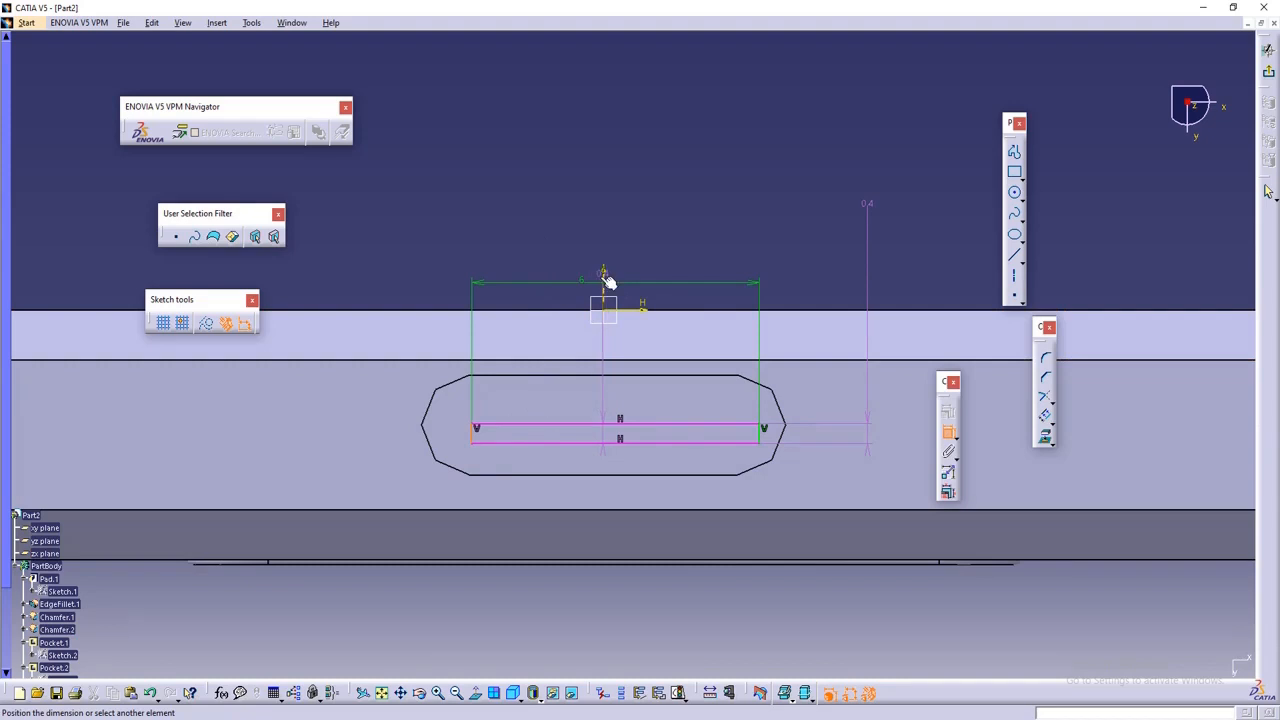
{"action": "left_click", "coordinate": [605, 272]}
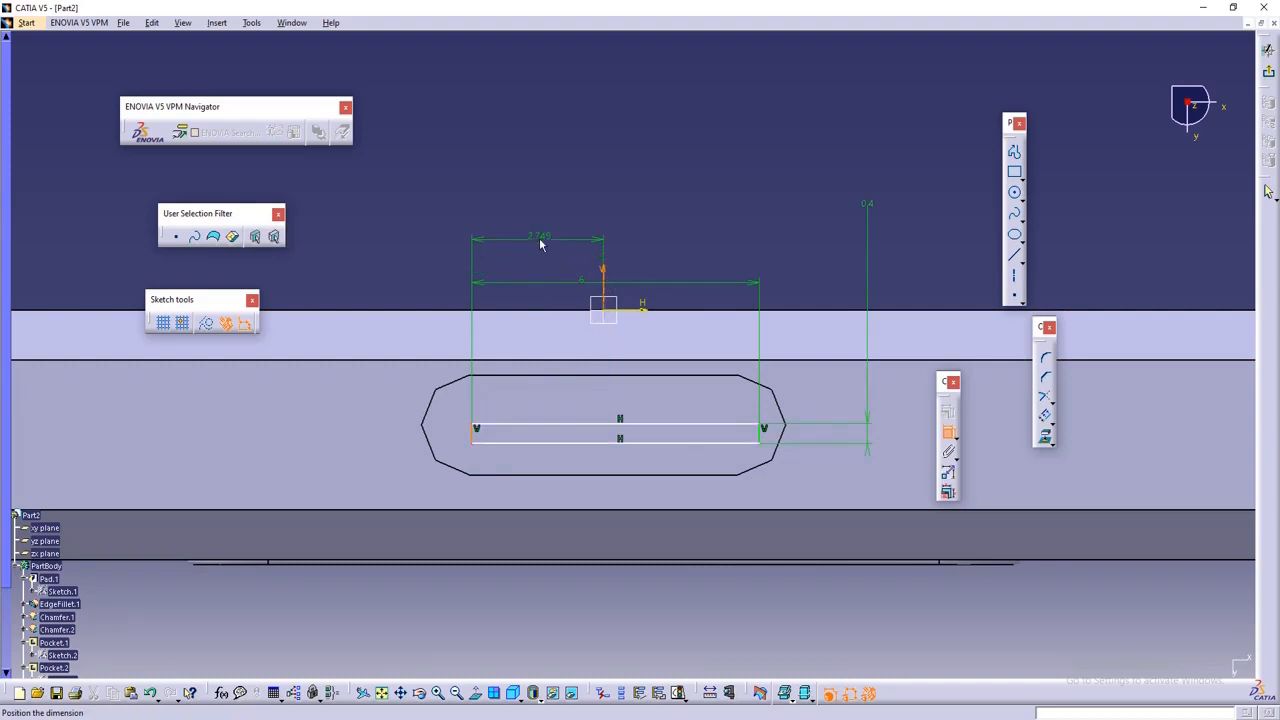
{"action": "left_click", "coordinate": [543, 244]}
{"action": "left_click", "coordinate": [948, 432]}
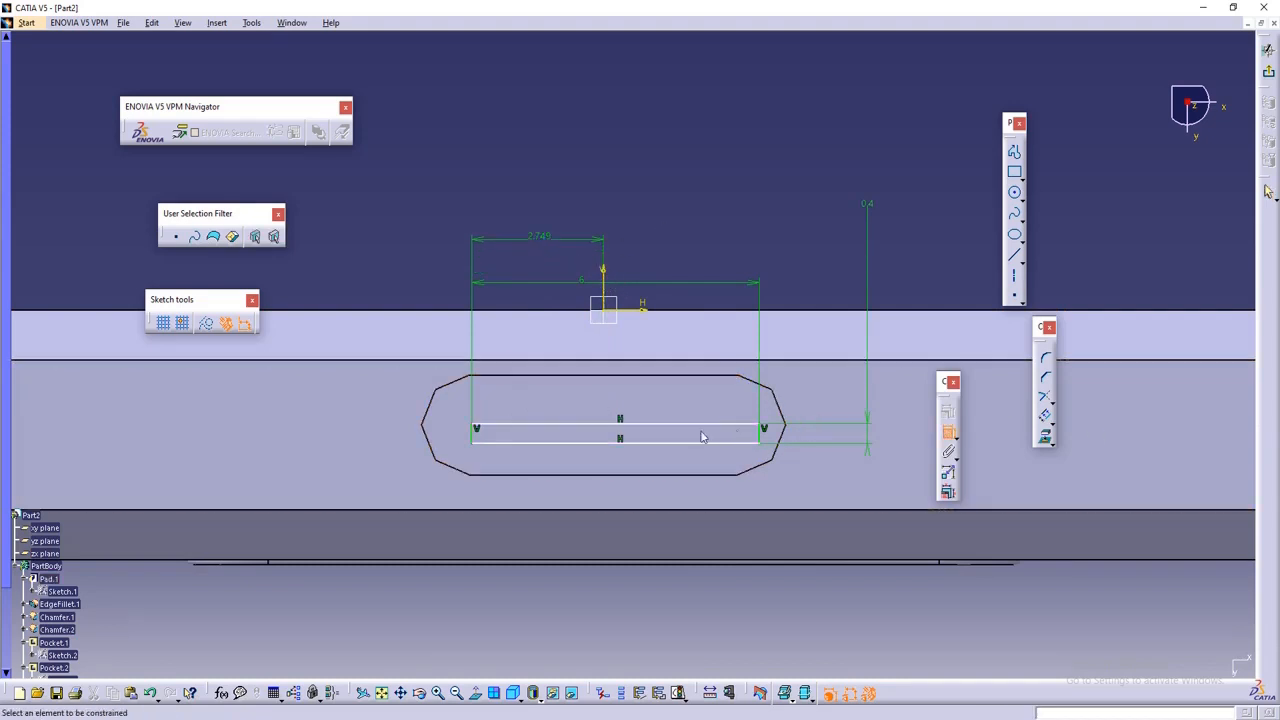
{"action": "left_click", "coordinate": [766, 434]}
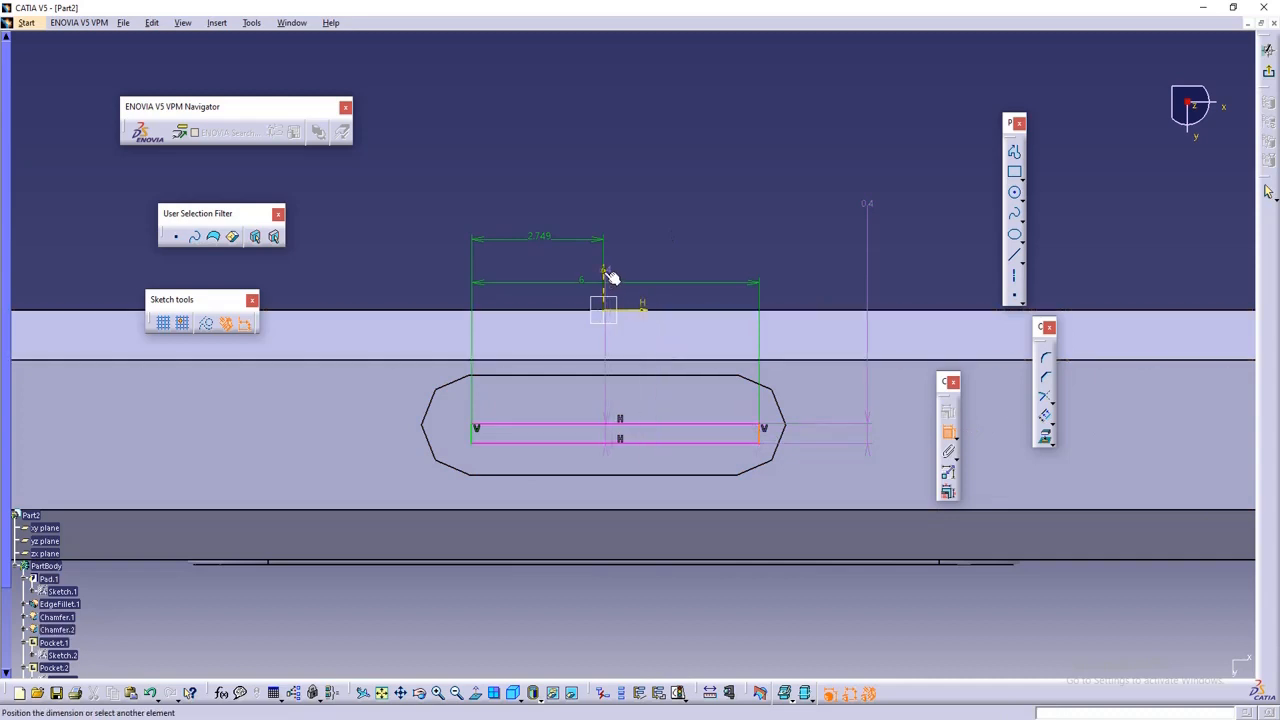
{"action": "left_click", "coordinate": [605, 272]}
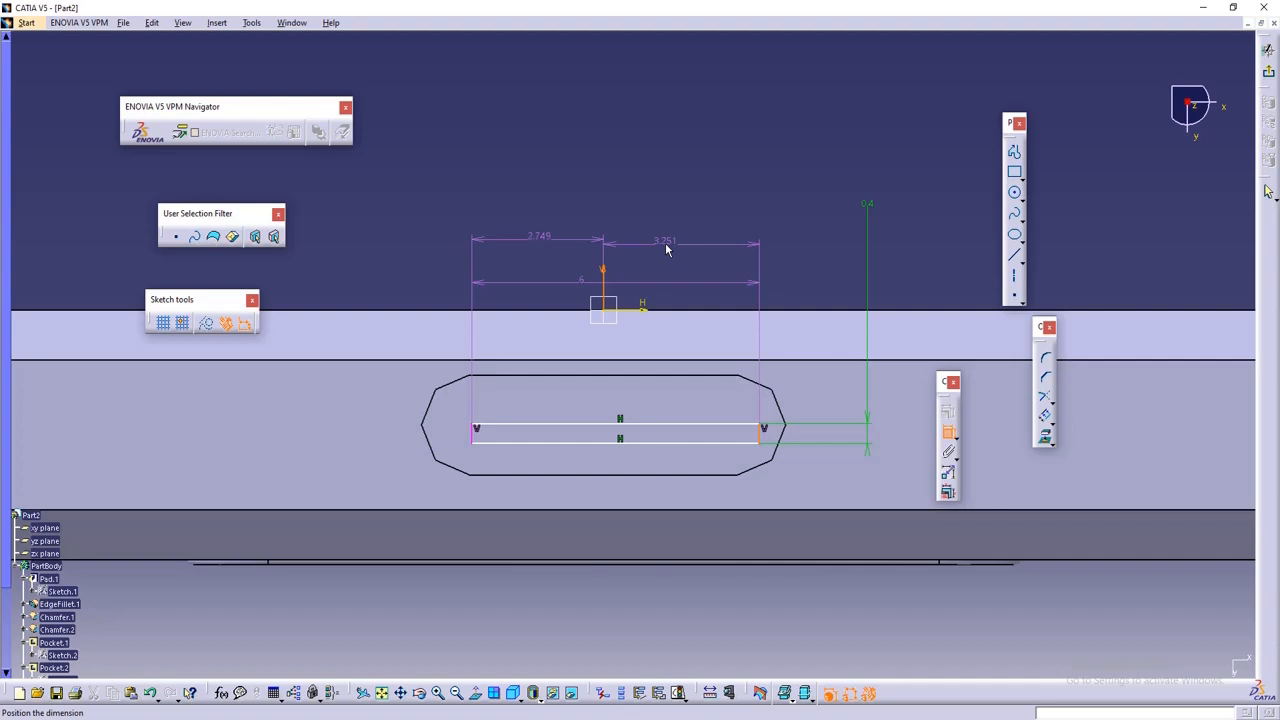
{"action": "left_click", "coordinate": [667, 250]}
{"action": "key", "text": "ctrl+z"}
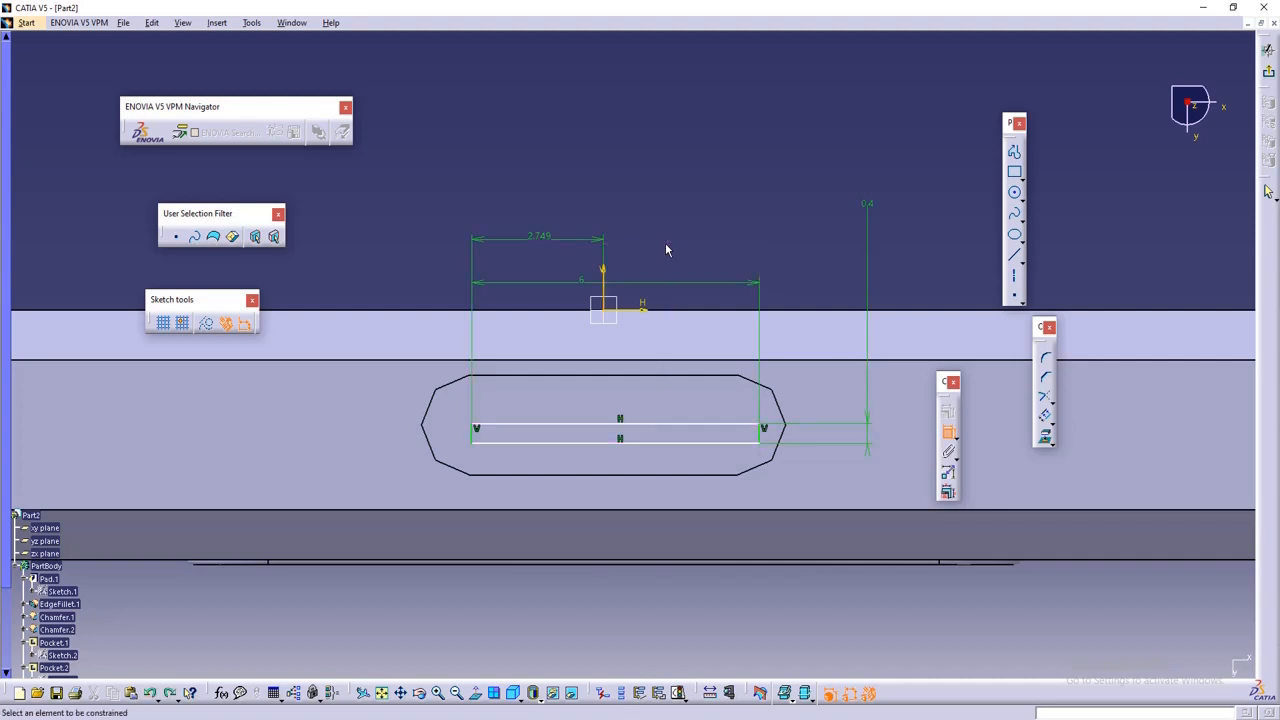
- Set the offset between the rectangle's left edge and the vertical axis to 3 mm
{"action": "double_click", "coordinate": [541, 235]}
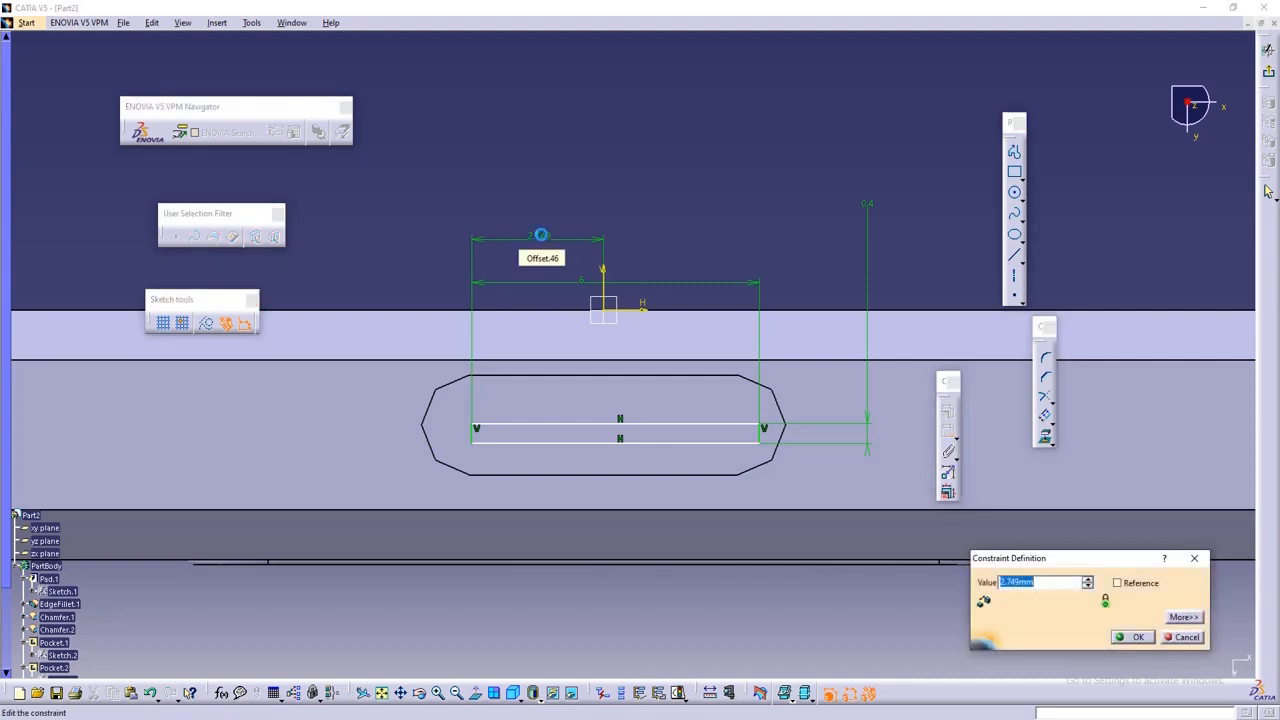
{"action": "type", "text": "4"}
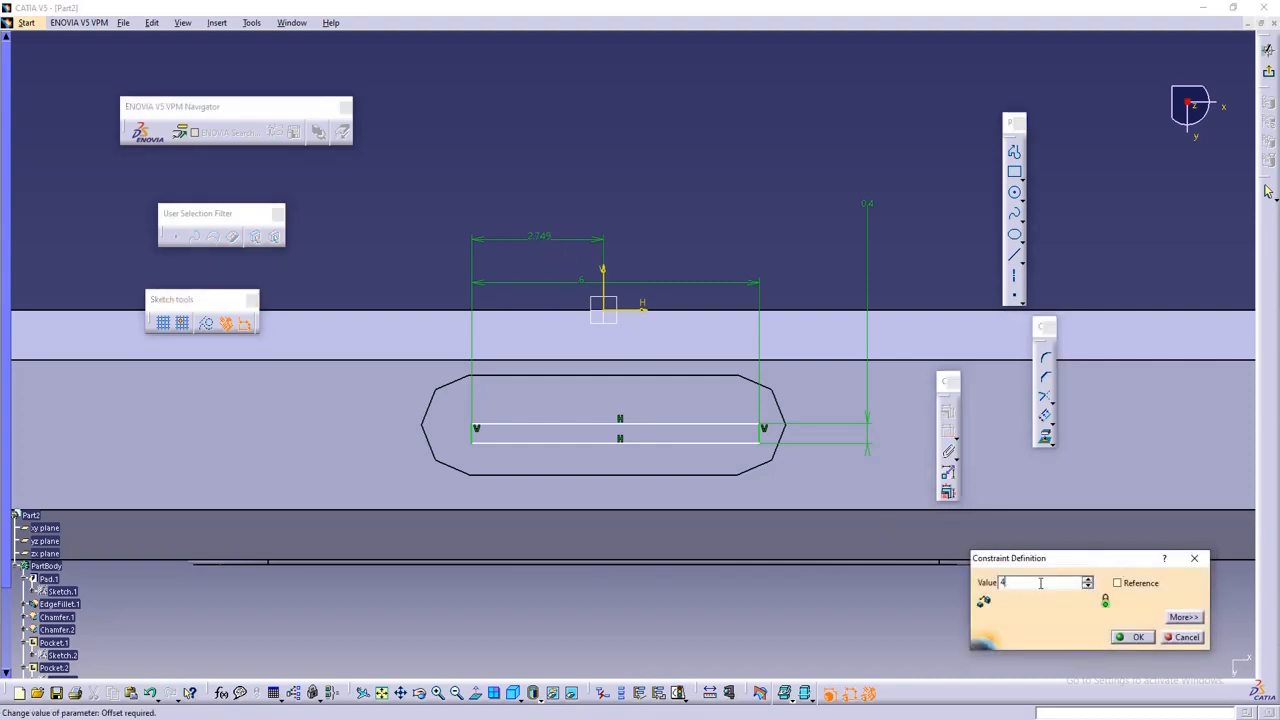
{"action": "double_click", "coordinate": [1003, 582]}
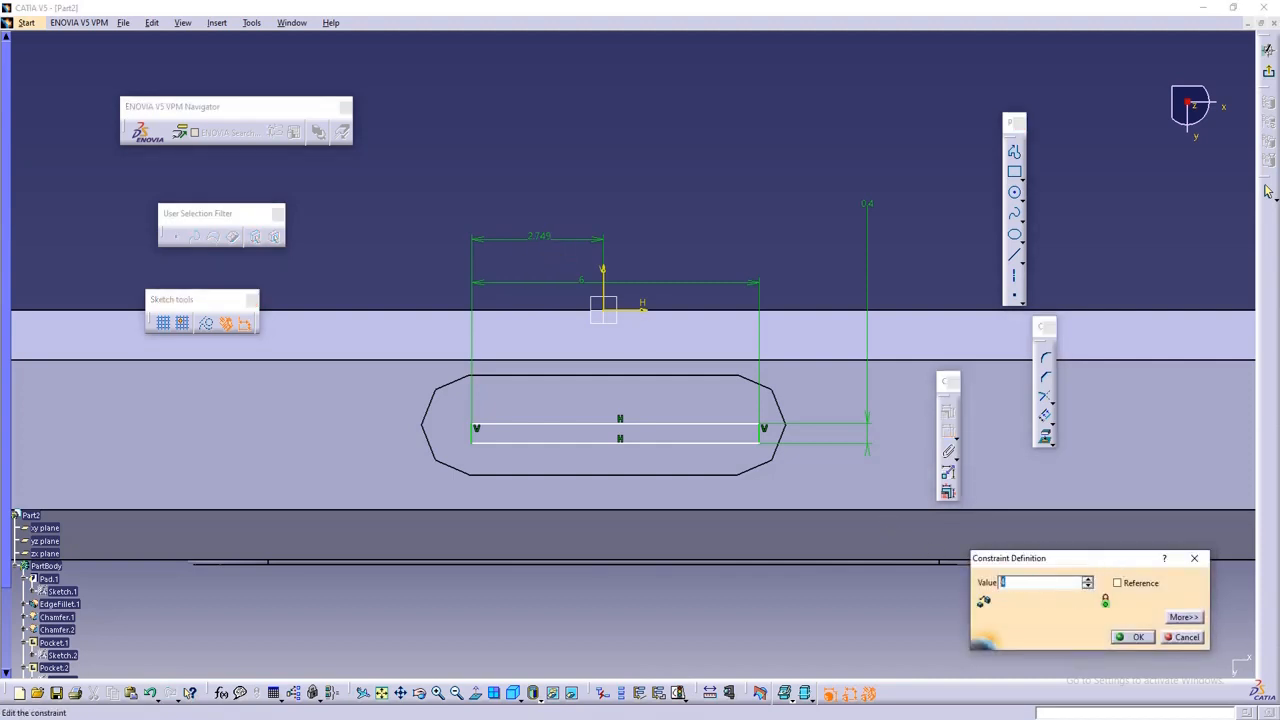
{"action": "left_click", "coordinate": [1133, 641]}
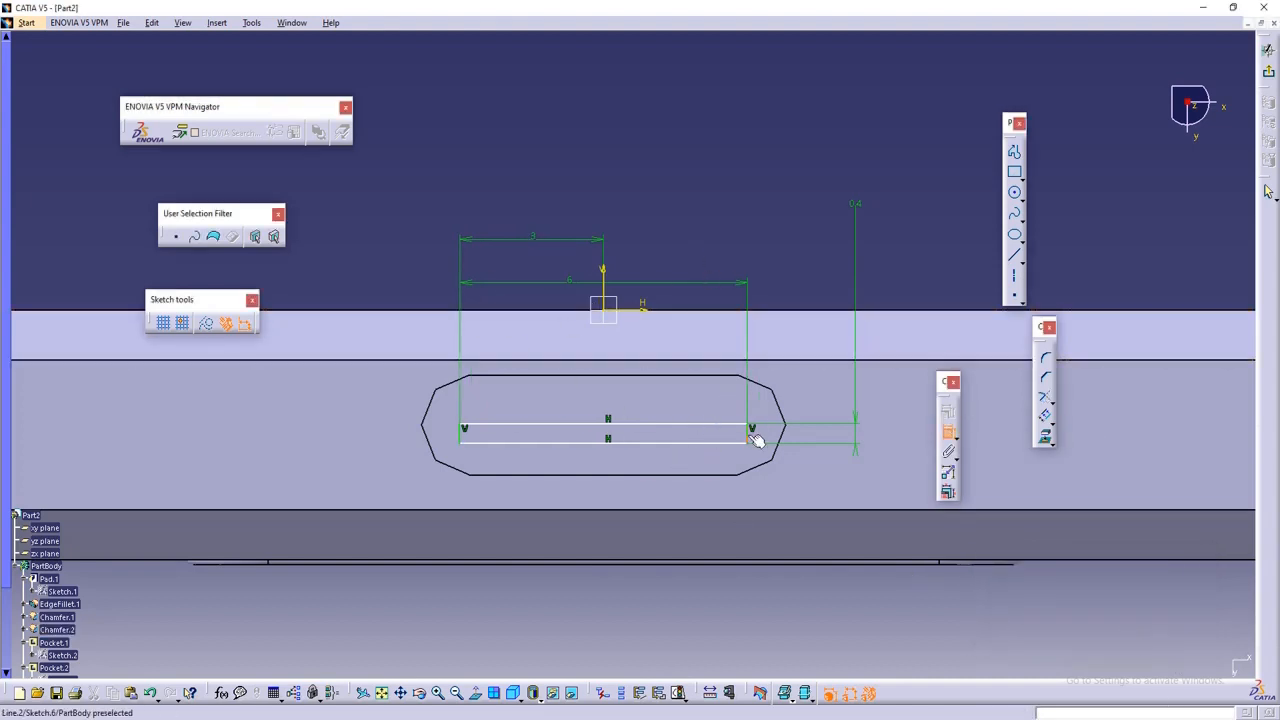
- Dimension the rectangle's upper edge from the sketch's horizontal axis and set the distance to 2.3 mm
{"action": "left_click", "coordinate": [663, 428]}
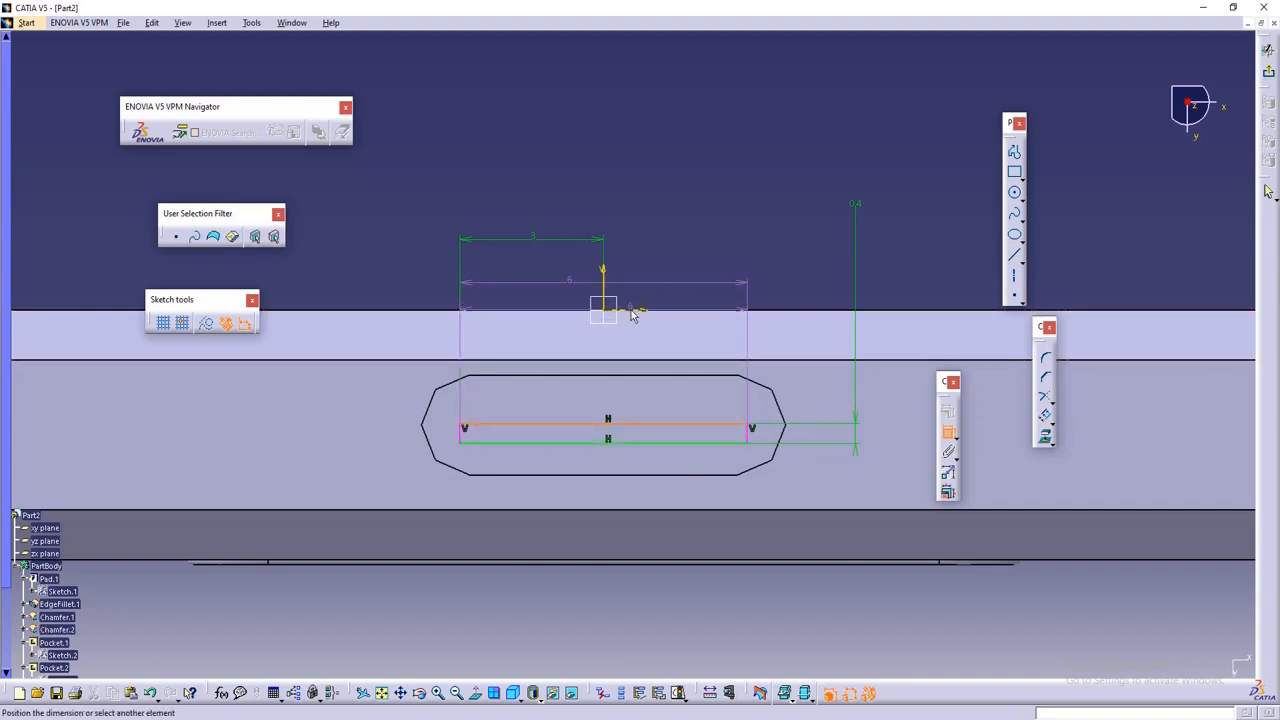
{"action": "left_click", "coordinate": [632, 310]}
{"action": "left_click", "coordinate": [655, 243]}
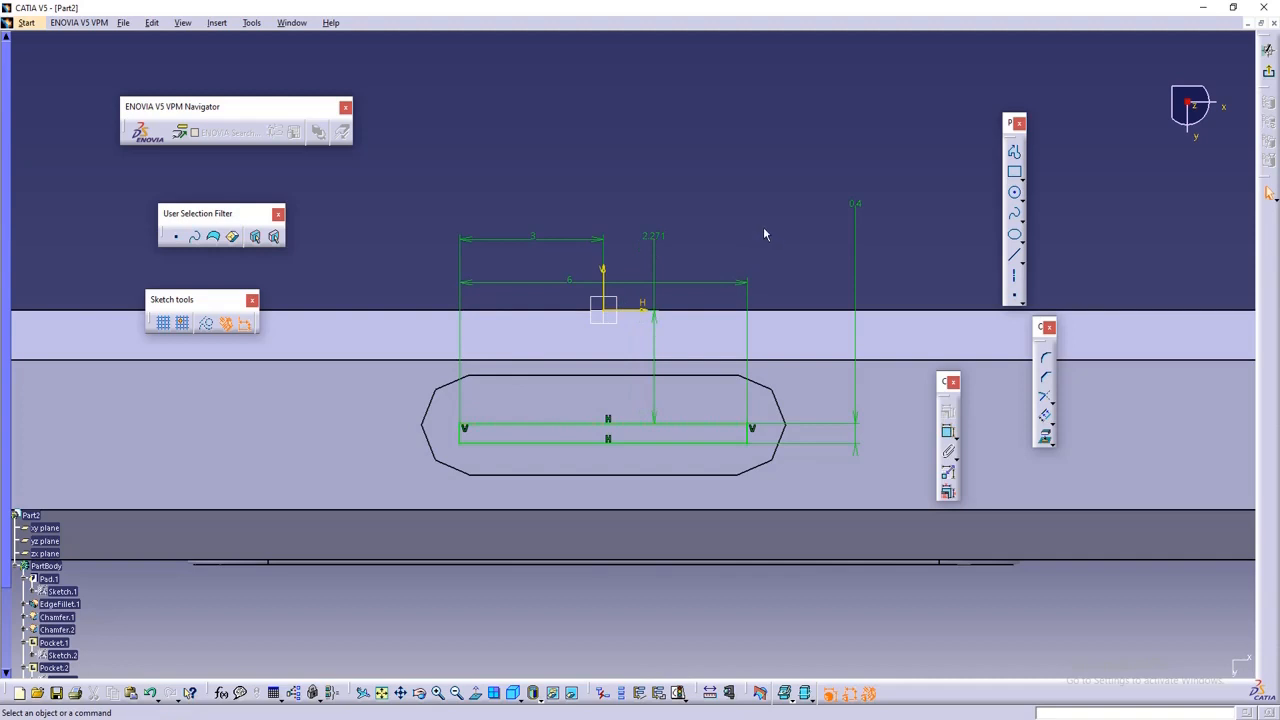
{"action": "double_click", "coordinate": [646, 235]}
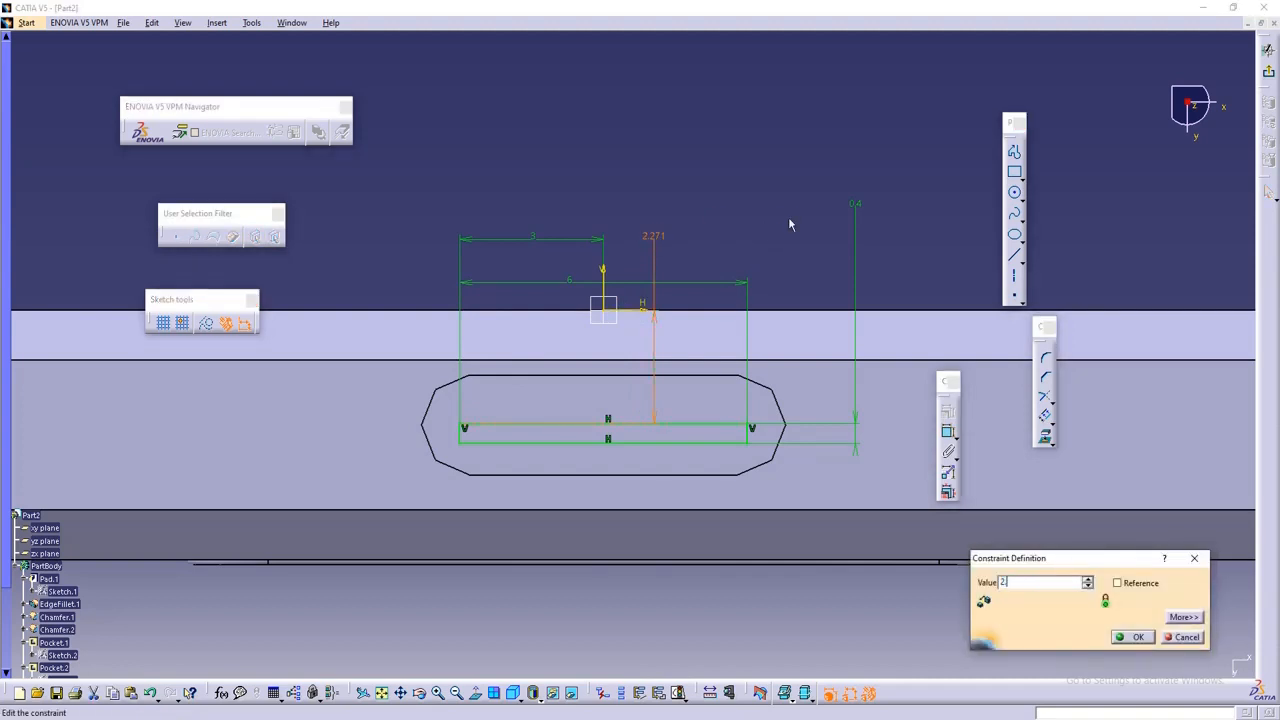
{"action": "type", "text": "2.3mm"}
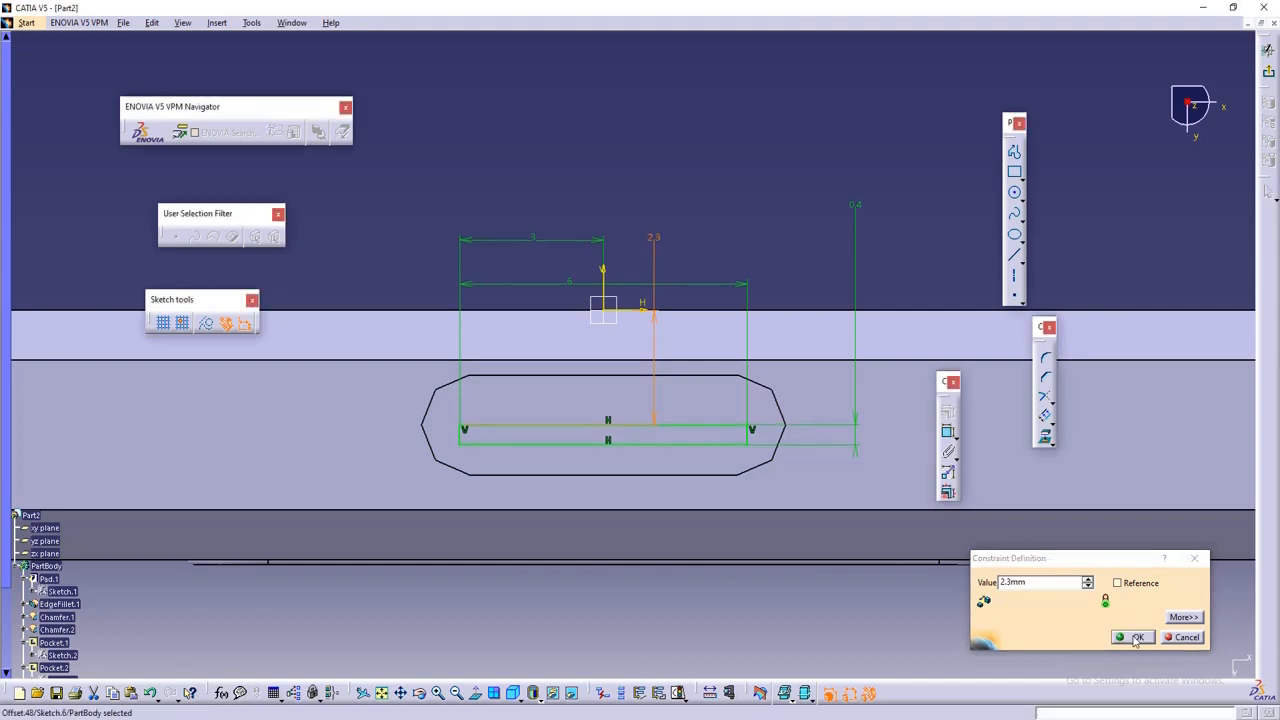
{"action": "left_click", "coordinate": [1136, 637]}
- Exit the sketch and pad the tongue rectangle 2.1 mm in the reversed direction, towards the slot opening
{"action": "left_click", "coordinate": [1268, 76]}
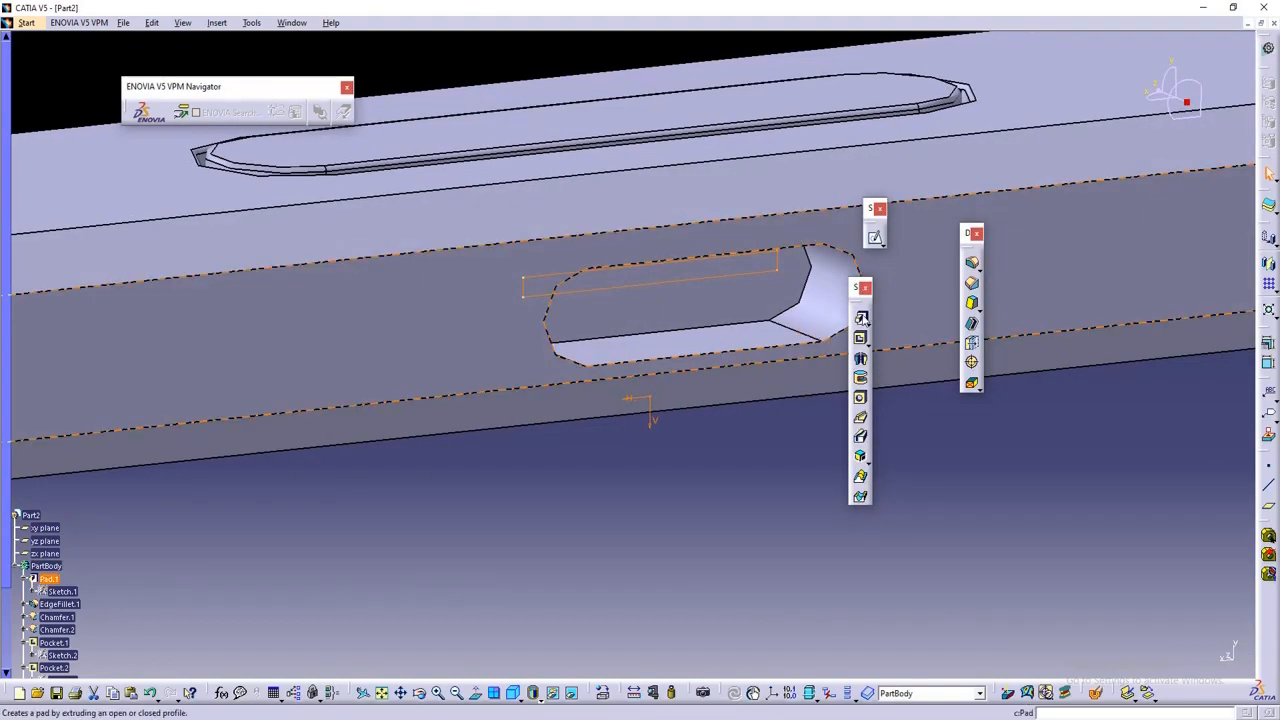
{"action": "left_click", "coordinate": [860, 316]}
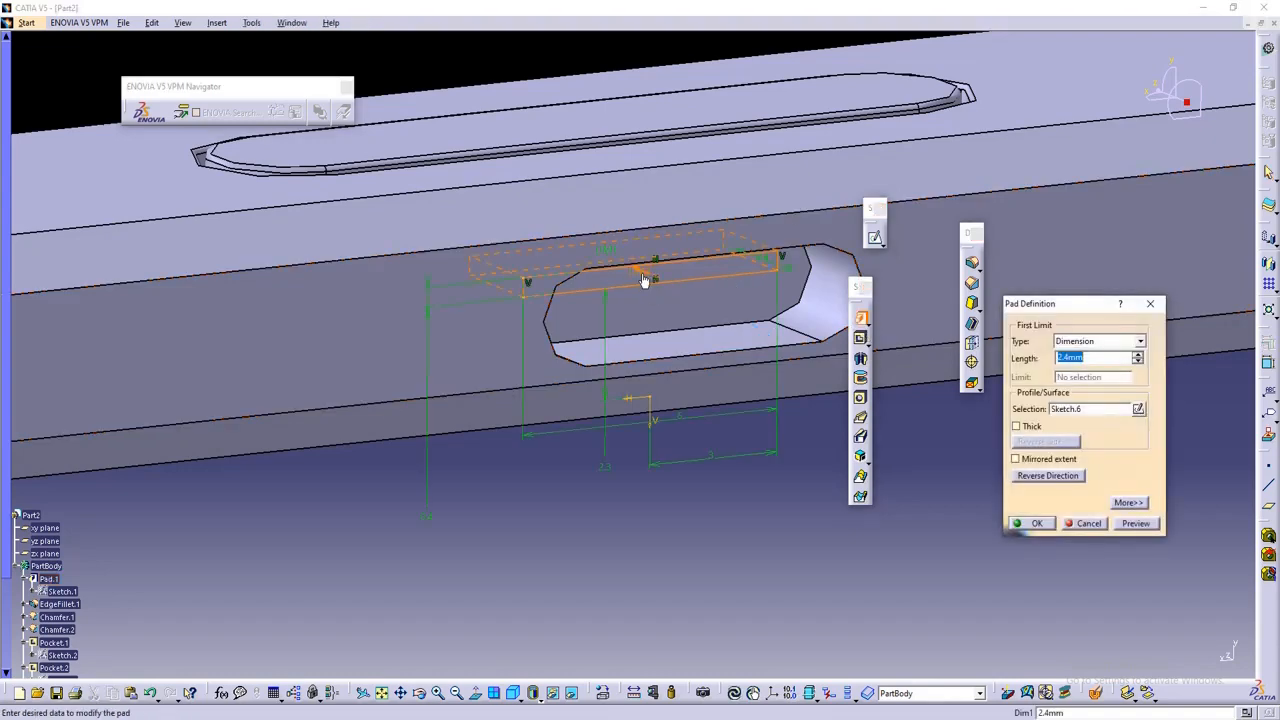
{"action": "middle_click_drag", "start_coordinate": [652, 359], "coordinate": [735, 396]}
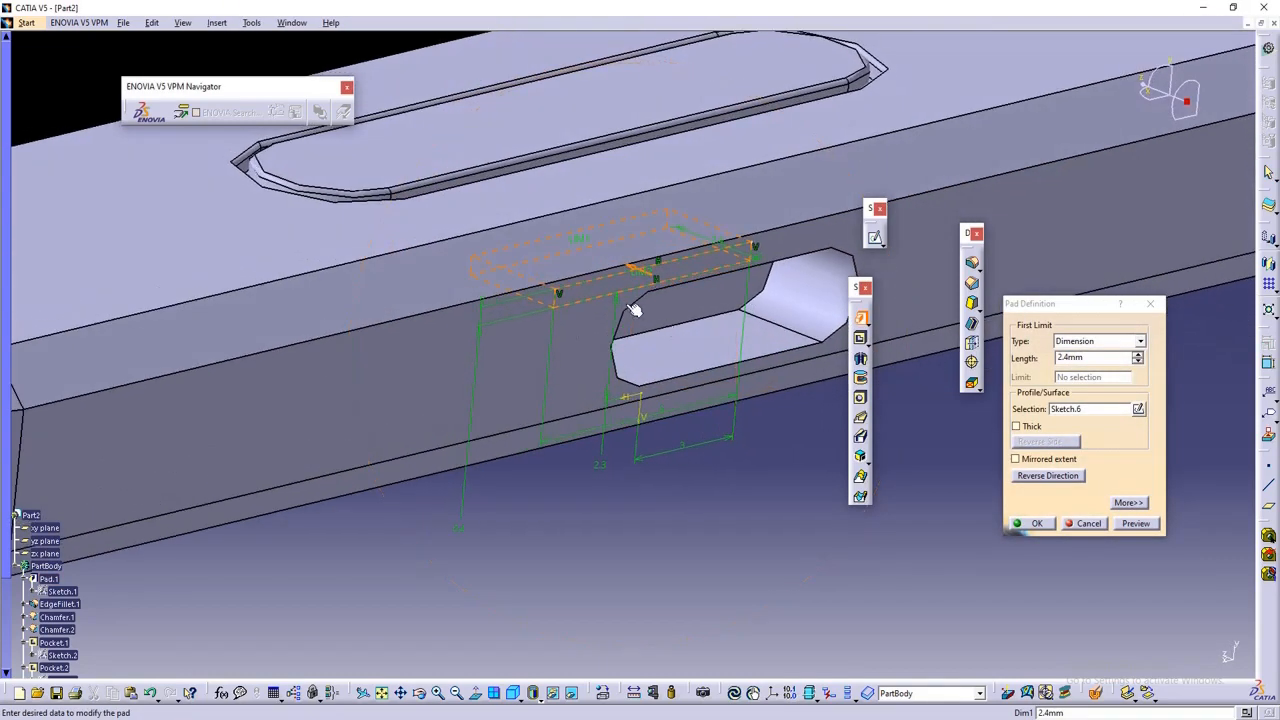
{"action": "middle_click_drag", "start_coordinate": [695, 332], "coordinate": [678, 346]}
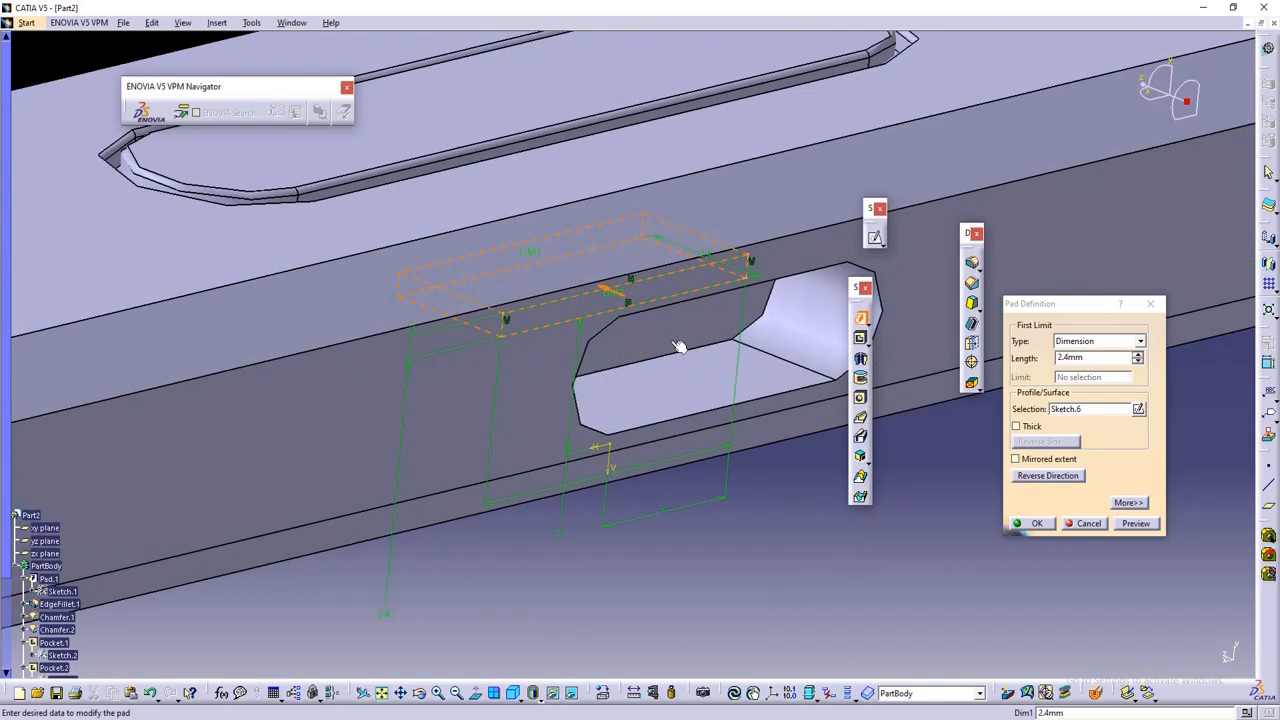
{"action": "left_click", "coordinate": [606, 295]}
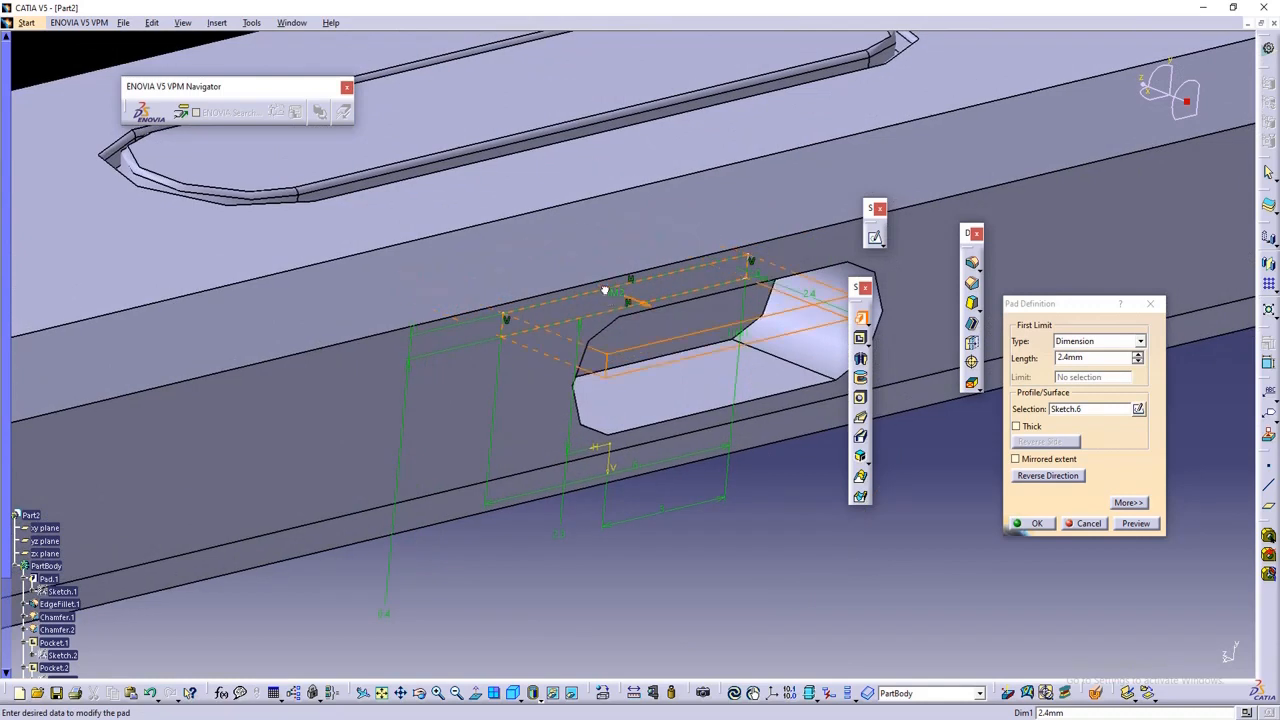
{"action": "middle_click_drag", "start_coordinate": [591, 403], "coordinate": [748, 421]}
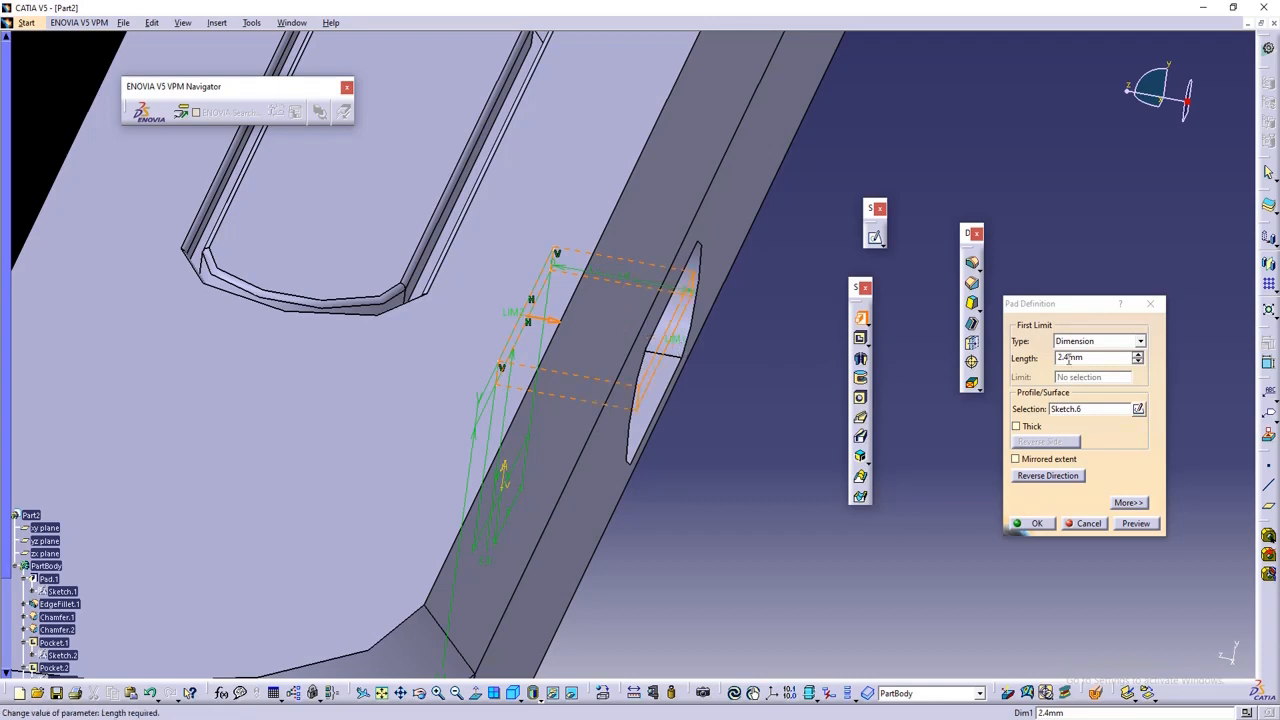
{"action": "left_click_drag", "start_coordinate": [1085, 359], "coordinate": [1075, 359]}
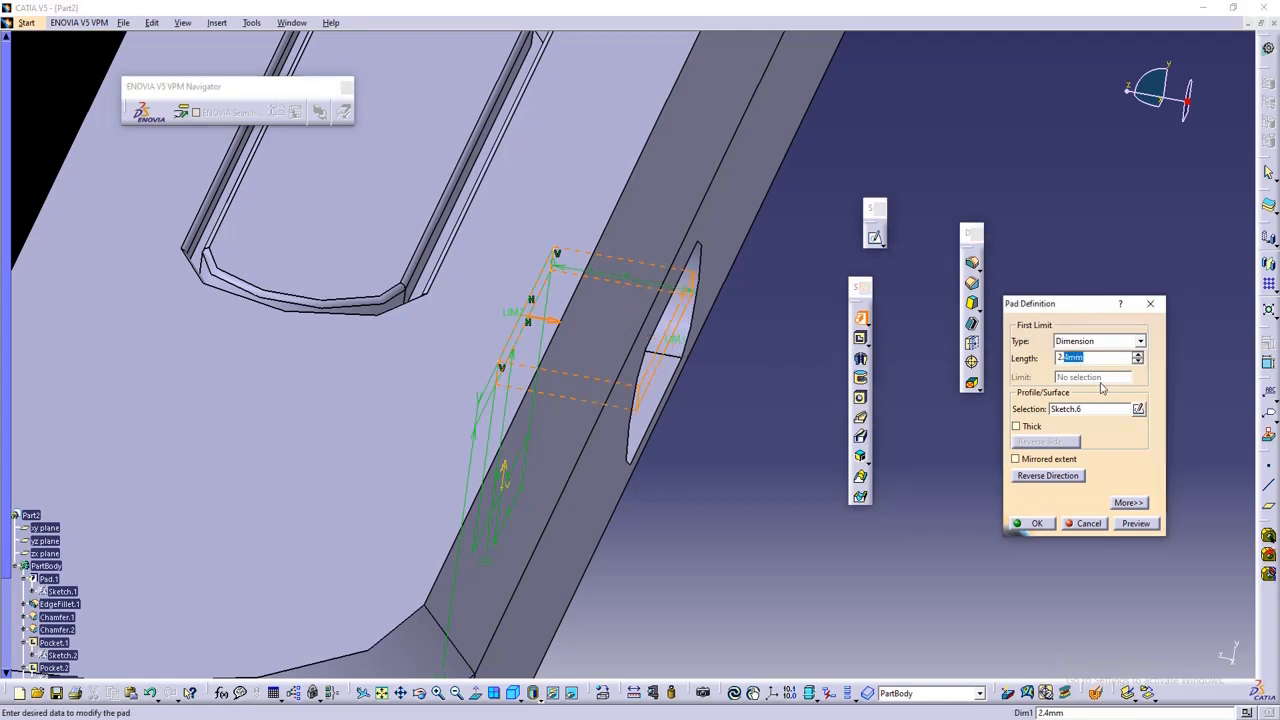
{"action": "left_click", "coordinate": [1136, 524]}
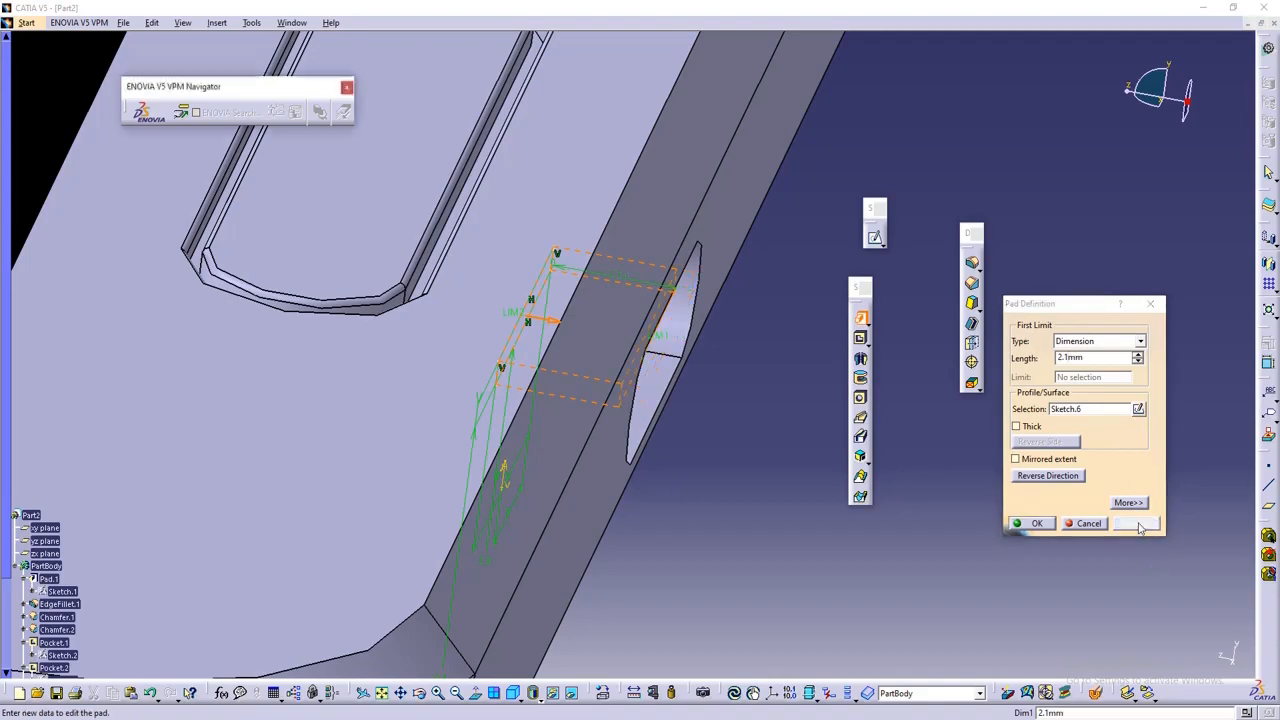
{"action": "left_click", "coordinate": [1040, 524]}
- Round the four short corner edges at both ends of the tongue with a 0.1 mm edge fillet
{"action": "middle_click_drag", "start_coordinate": [893, 449], "coordinate": [838, 392]}
{"action": "middle_click_drag", "start_coordinate": [719, 493], "coordinate": [455, 390]}
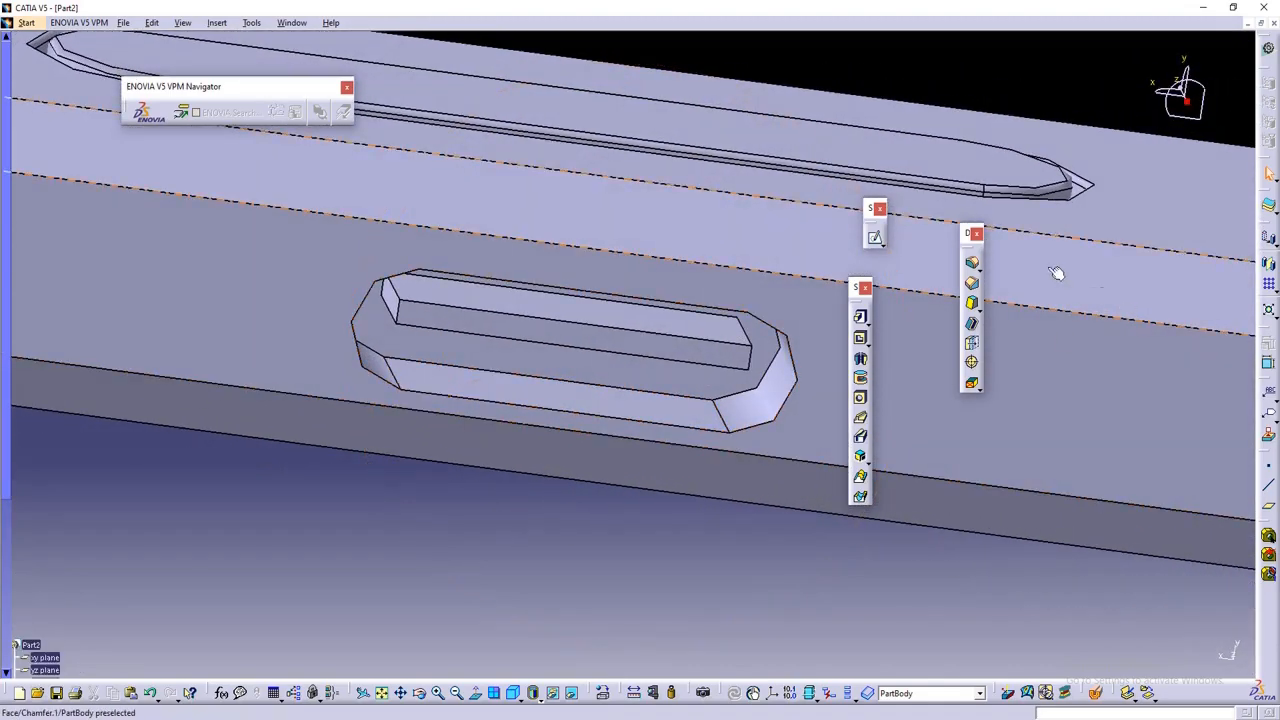
{"action": "left_click", "coordinate": [972, 263]}
{"action": "middle_click_drag", "start_coordinate": [654, 411], "coordinate": [586, 391]}
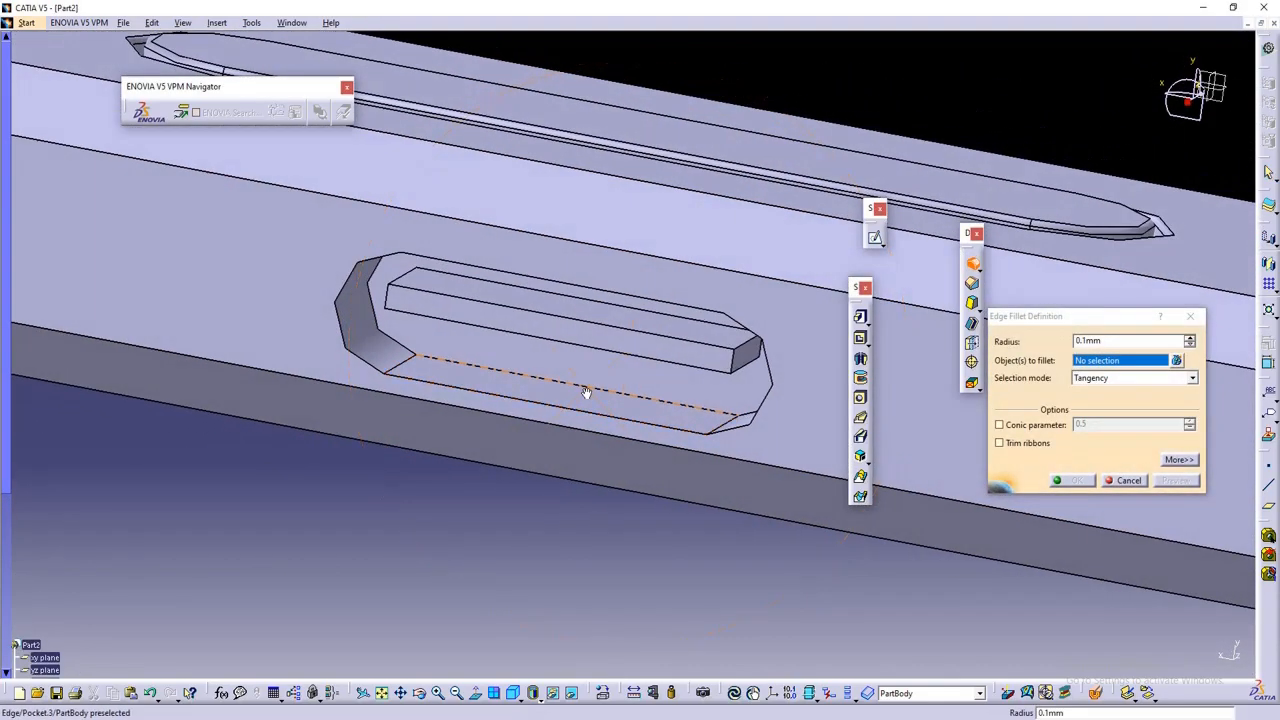
{"action": "left_click", "coordinate": [744, 341]}
{"action": "left_click", "coordinate": [486, 357]}
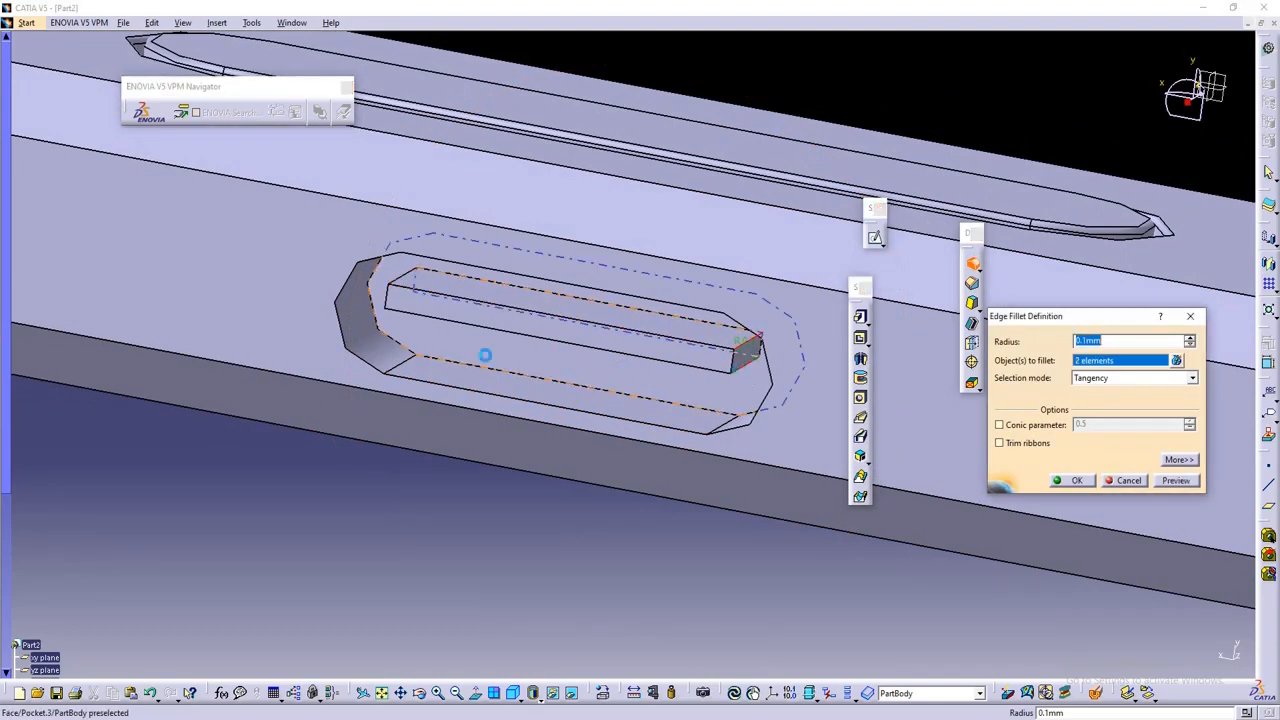
{"action": "mouse_move", "coordinate": [486, 357]}
{"action": "middle_mouse_down"}
{"action": "mouse_move", "coordinate": [590, 360]}
{"action": "mouse_move", "coordinate": [449, 349]}
{"action": "mouse_move", "coordinate": [448, 297]}
{"action": "mouse_move", "coordinate": [497, 362]}
{"action": "middle_mouse_up"}
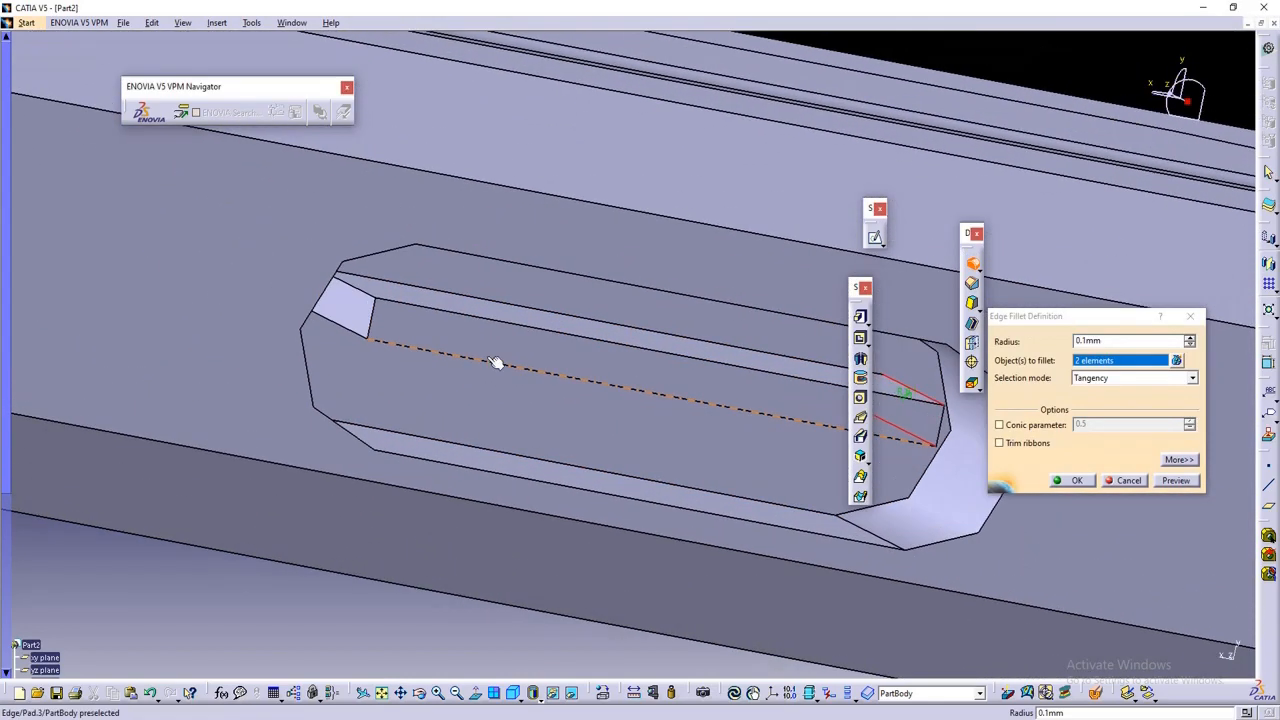
{"action": "left_click", "coordinate": [355, 330]}
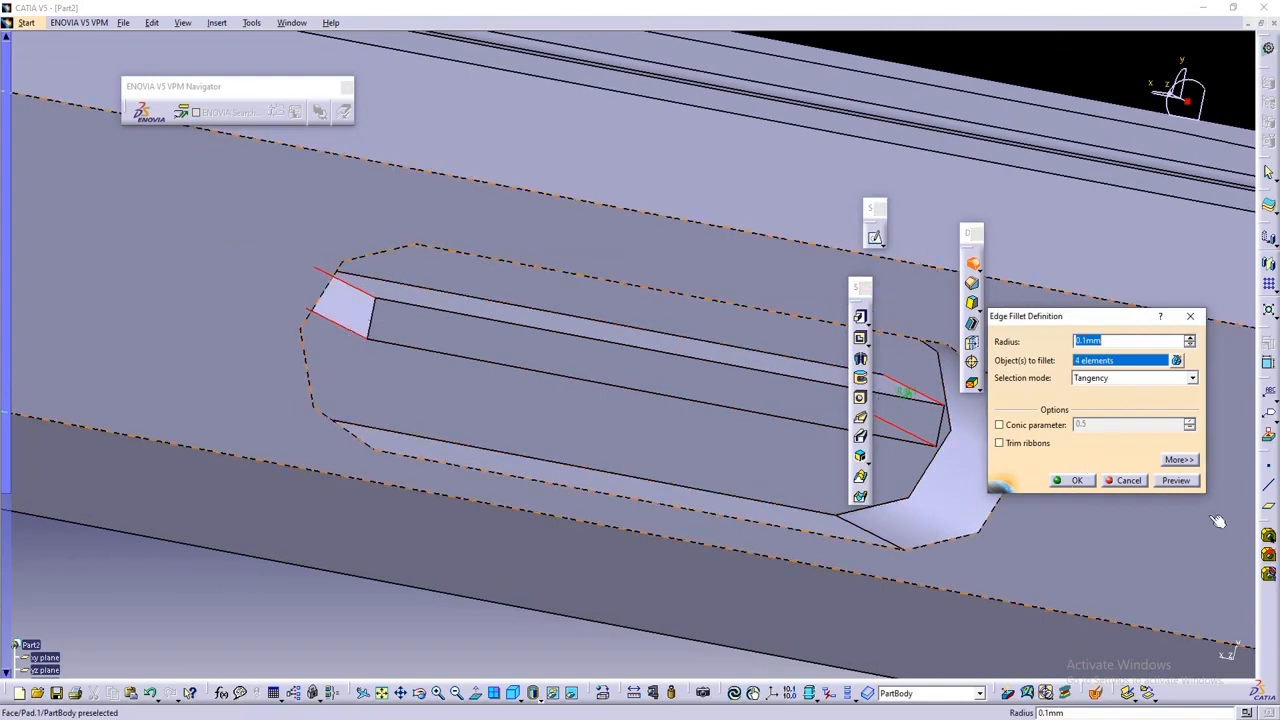
{"action": "left_click", "coordinate": [1176, 481]}
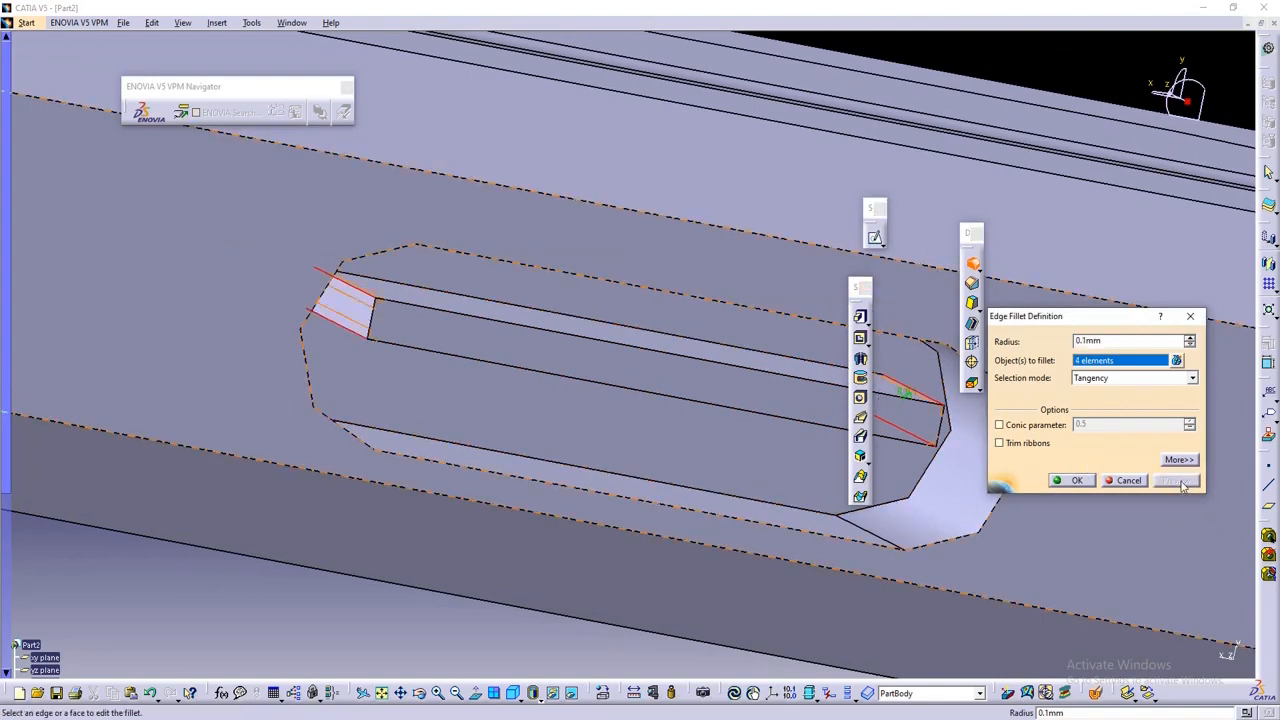
{"action": "left_click", "coordinate": [1071, 480]}
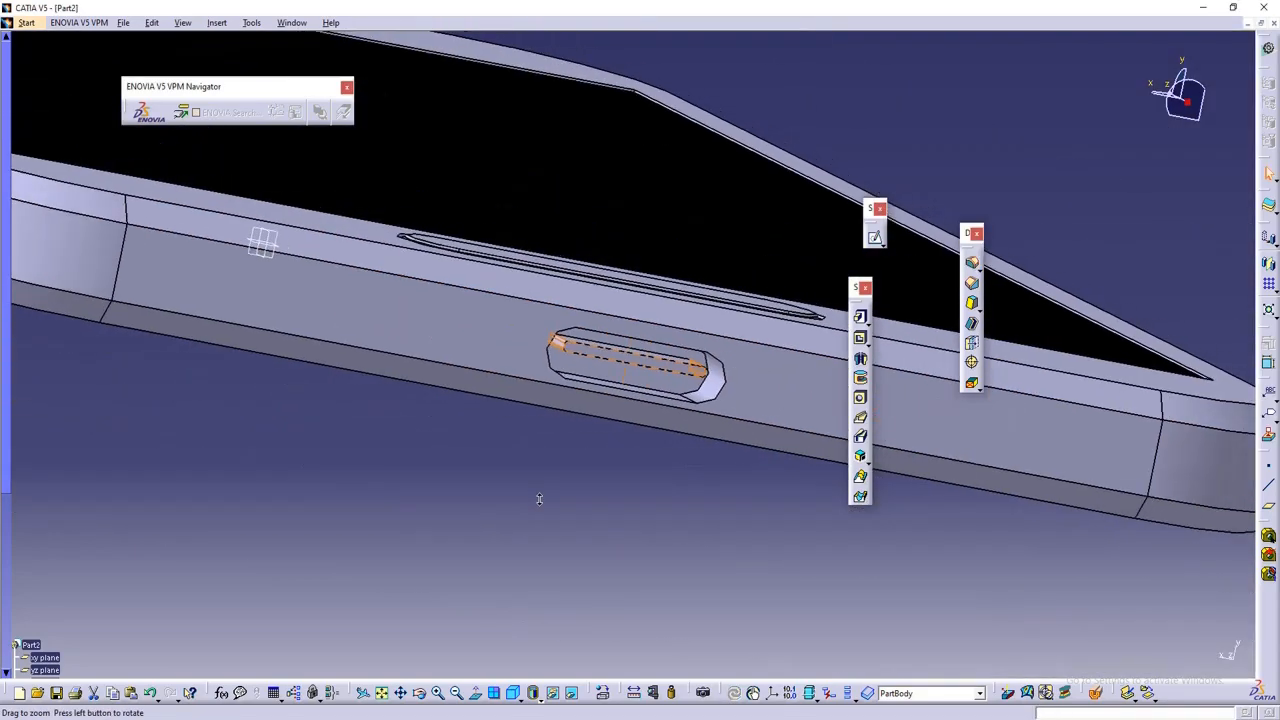
{"action": "middle_click_drag", "start_coordinate": [619, 461], "coordinate": [514, 471]}
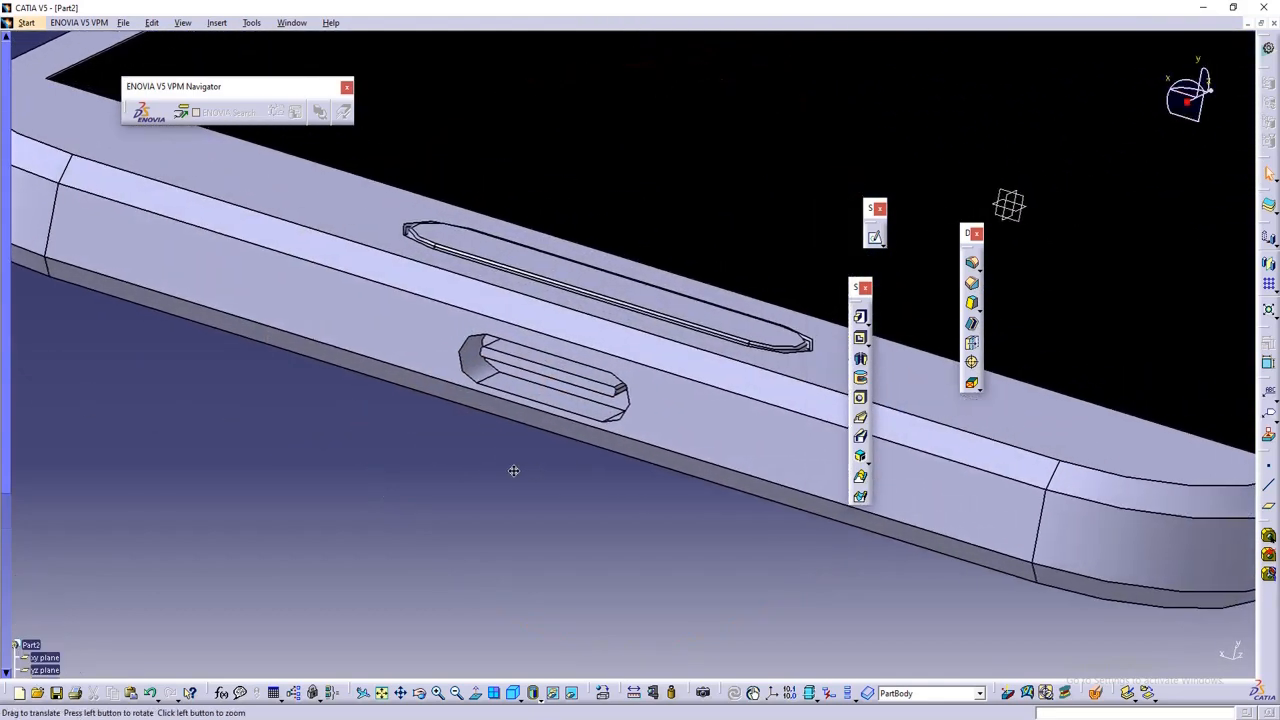
{"action": "middle_click_drag", "start_coordinate": [583, 437], "coordinate": [688, 536]}
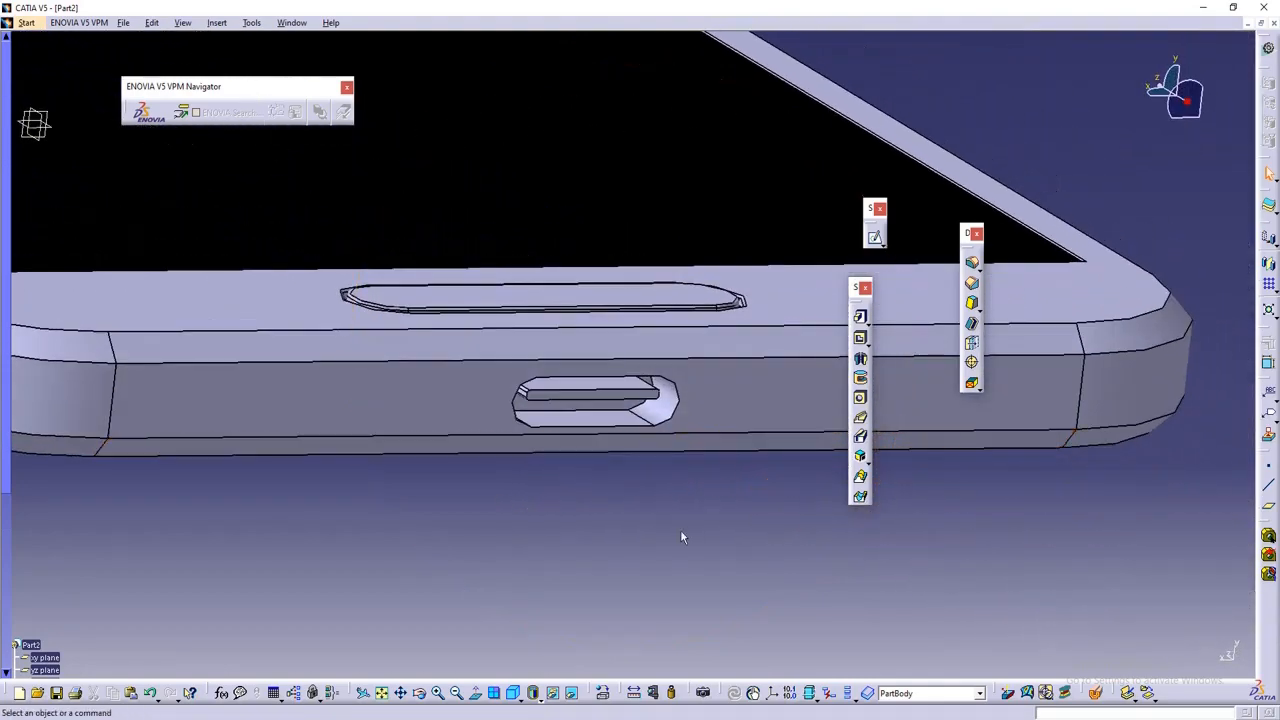
{"action": "middle_click_drag", "start_coordinate": [643, 500], "coordinate": [694, 480]}
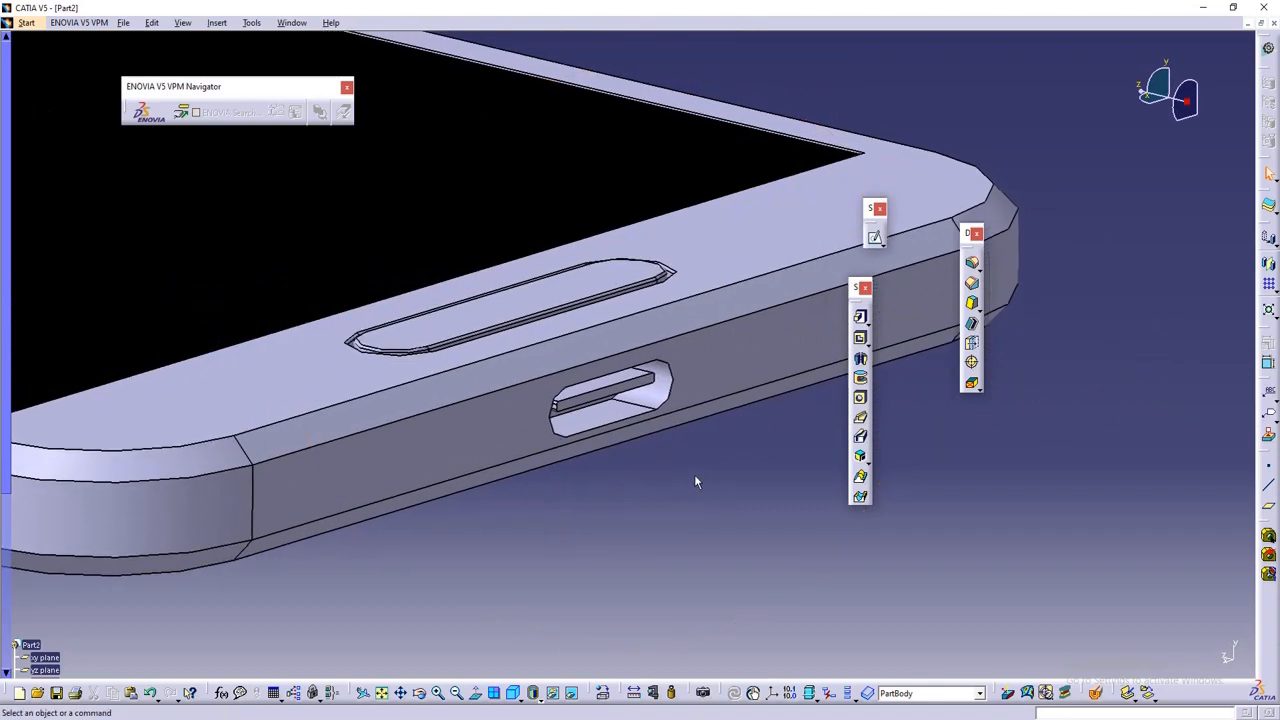
{"action": "middle_click_drag", "start_coordinate": [697, 471], "coordinate": [643, 471]}
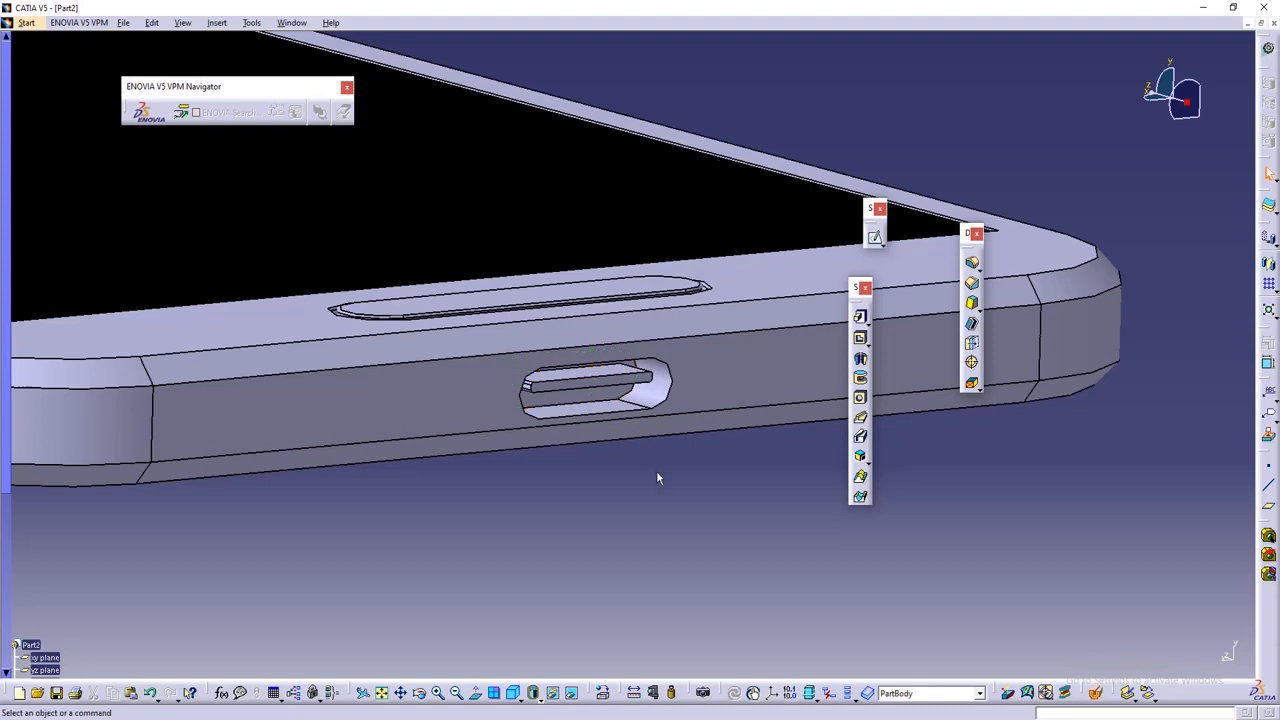
{"action": "middle_click_drag", "start_coordinate": [656, 470], "coordinate": [633, 505]}
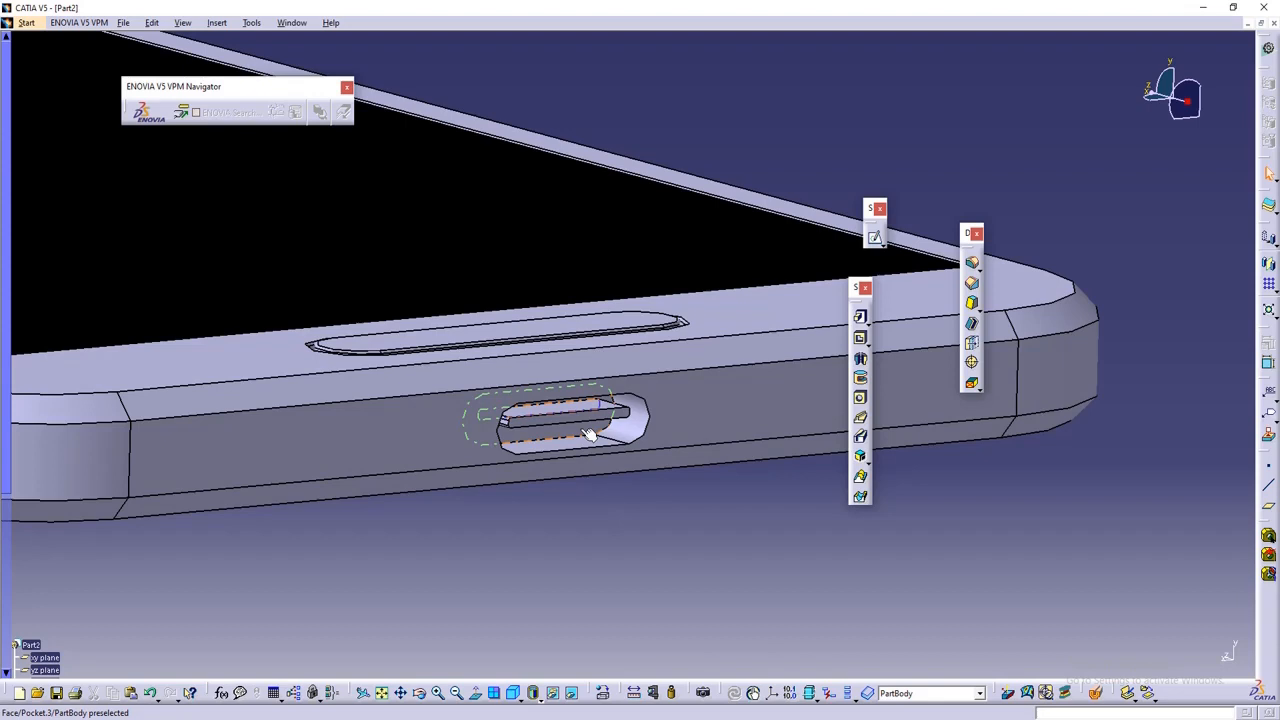
- Open a new sketch on the floor face of the slot pocket
{"action": "left_click", "coordinate": [874, 238]}
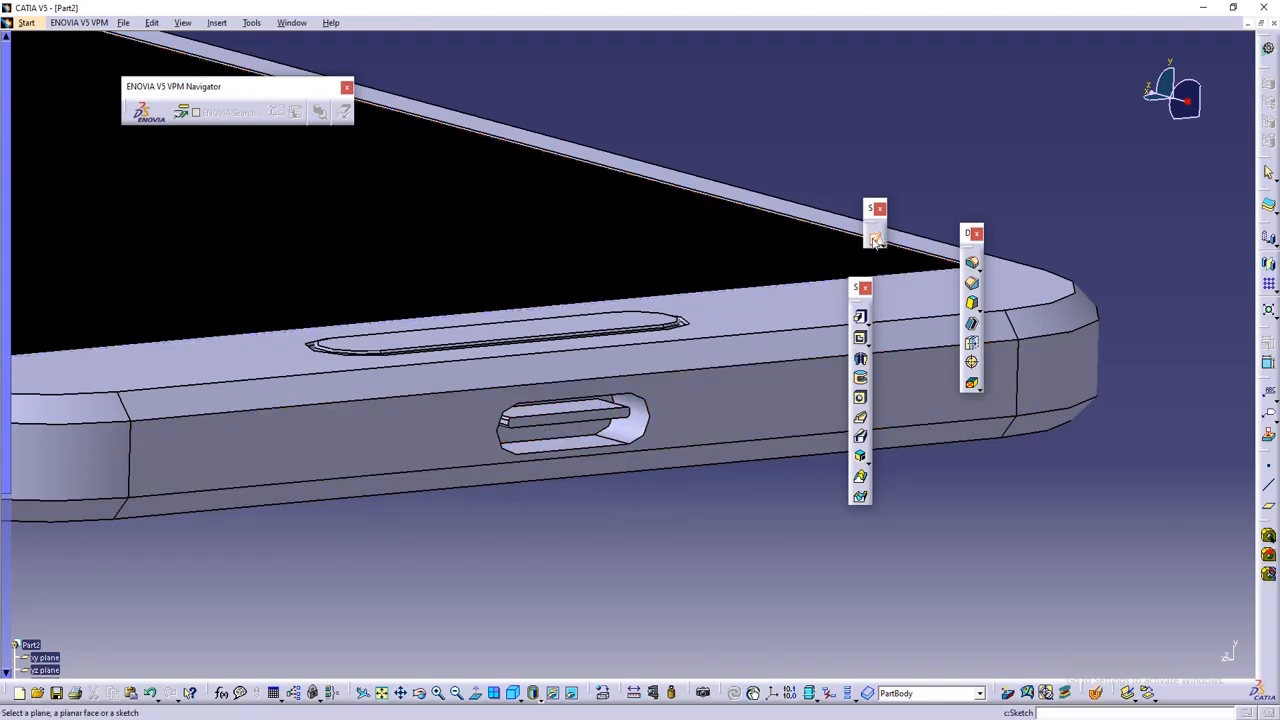
{"action": "left_click", "coordinate": [580, 435]}
{"action": "middle_click_drag", "start_coordinate": [768, 466], "coordinate": [645, 557]}
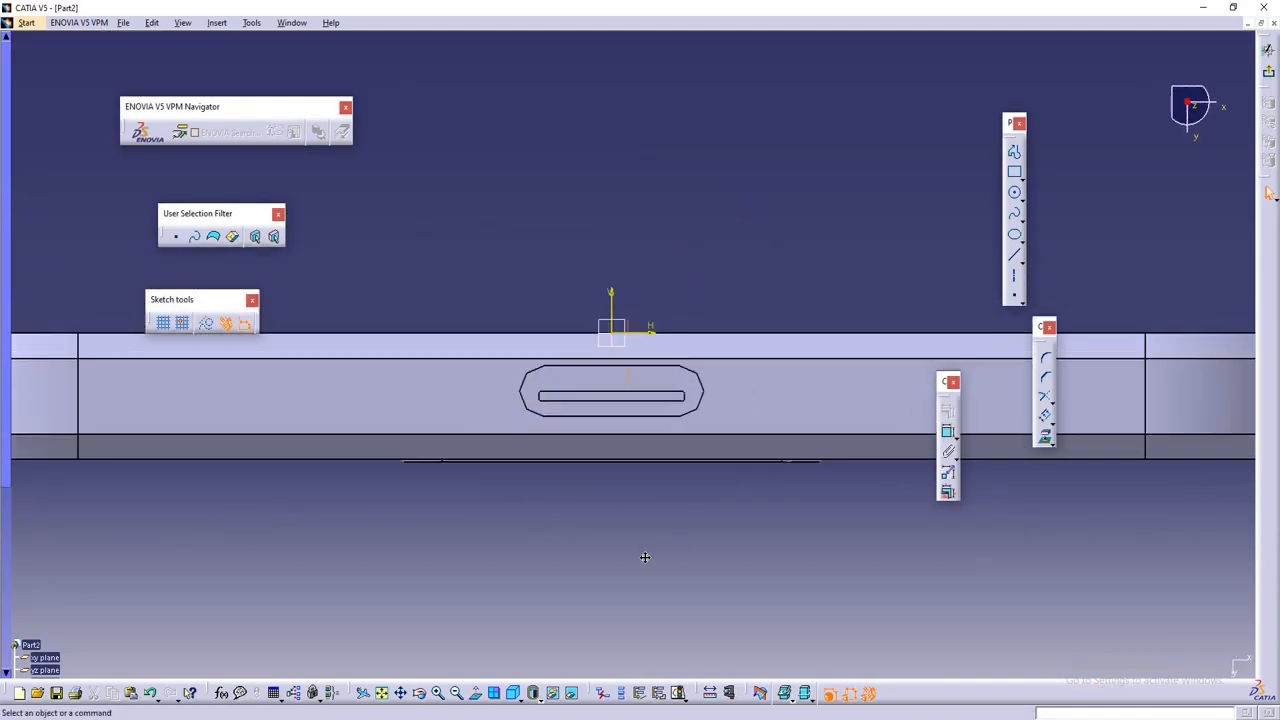
{"action": "middle_click_drag", "start_coordinate": [783, 534], "coordinate": [785, 450]}
{"action": "middle_click_drag", "start_coordinate": [791, 340], "coordinate": [716, 337]}
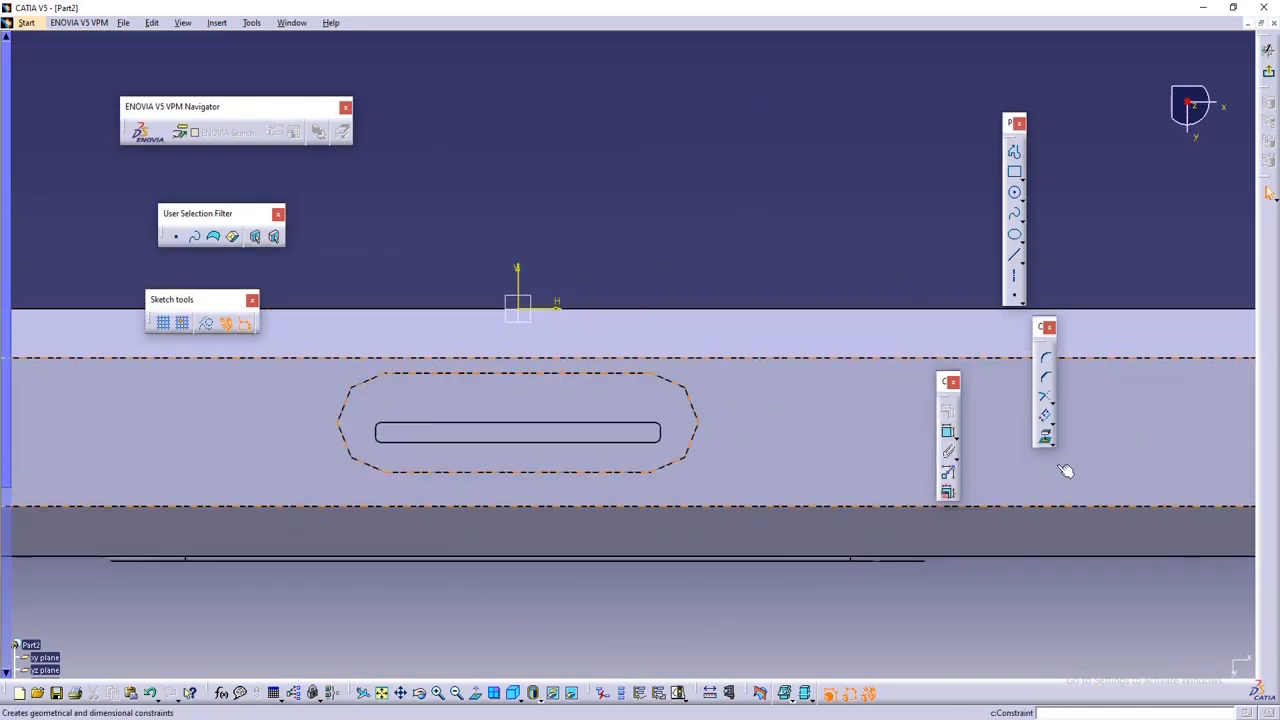
{"action": "left_click", "coordinate": [1046, 418]}
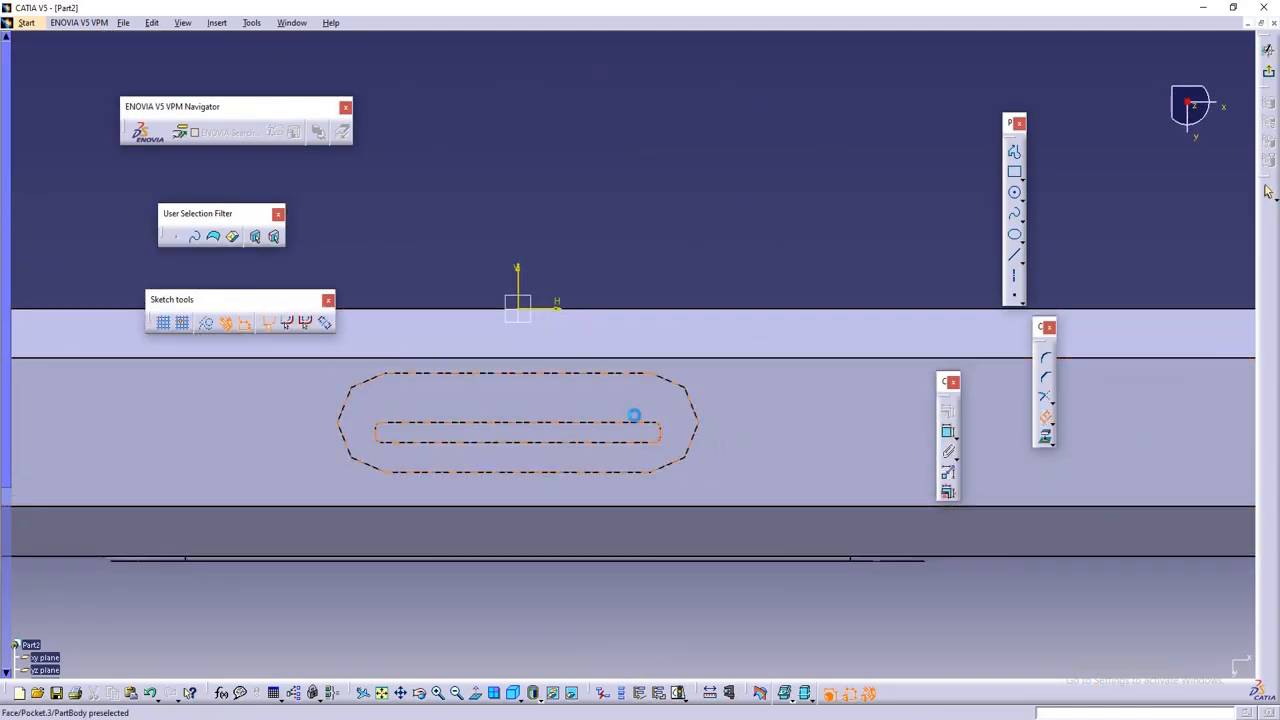
{"action": "left_click", "coordinate": [679, 388]}
{"action": "right_click", "coordinate": [680, 414]}
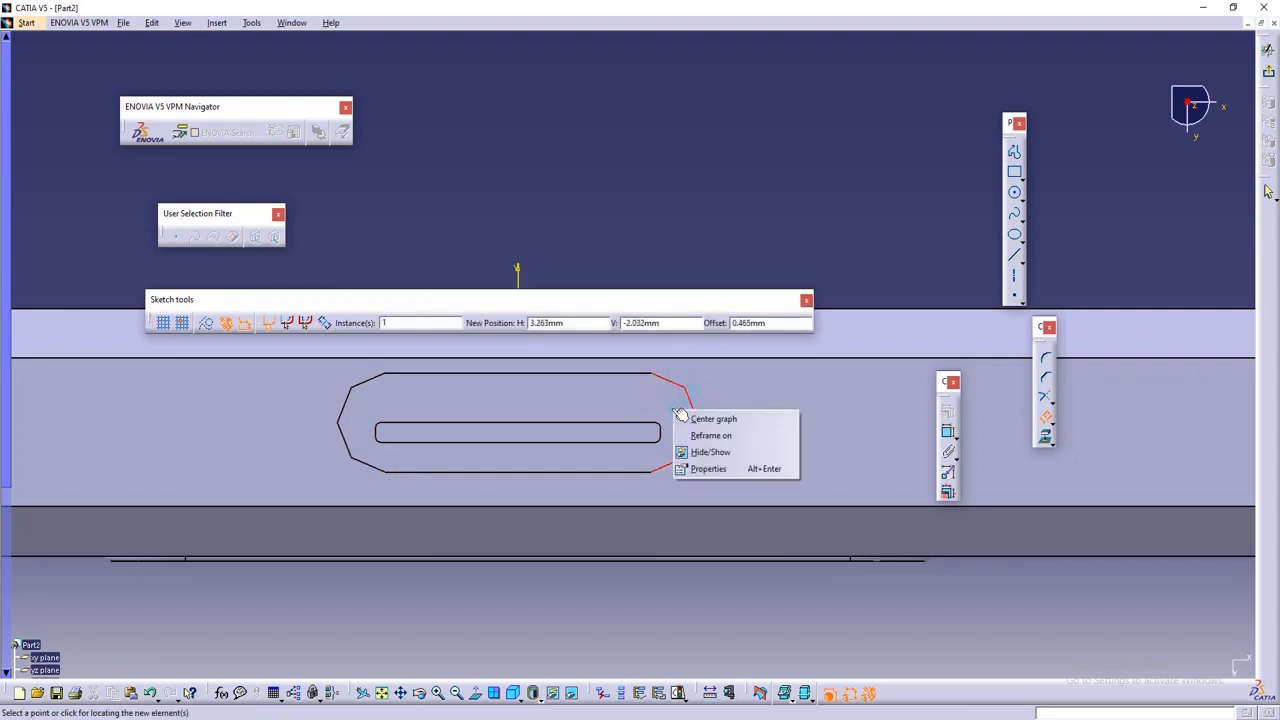
{"action": "left_click", "coordinate": [708, 370]}
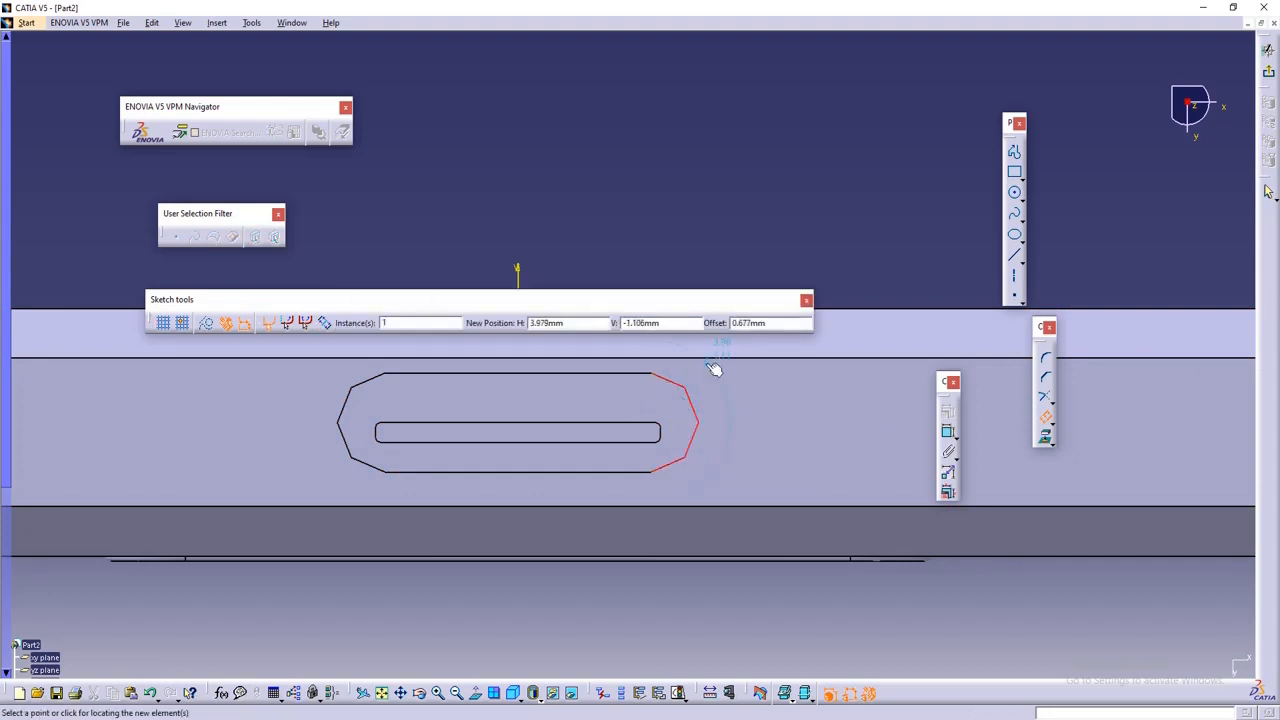
{"action": "key", "text": "ctrl+z"}
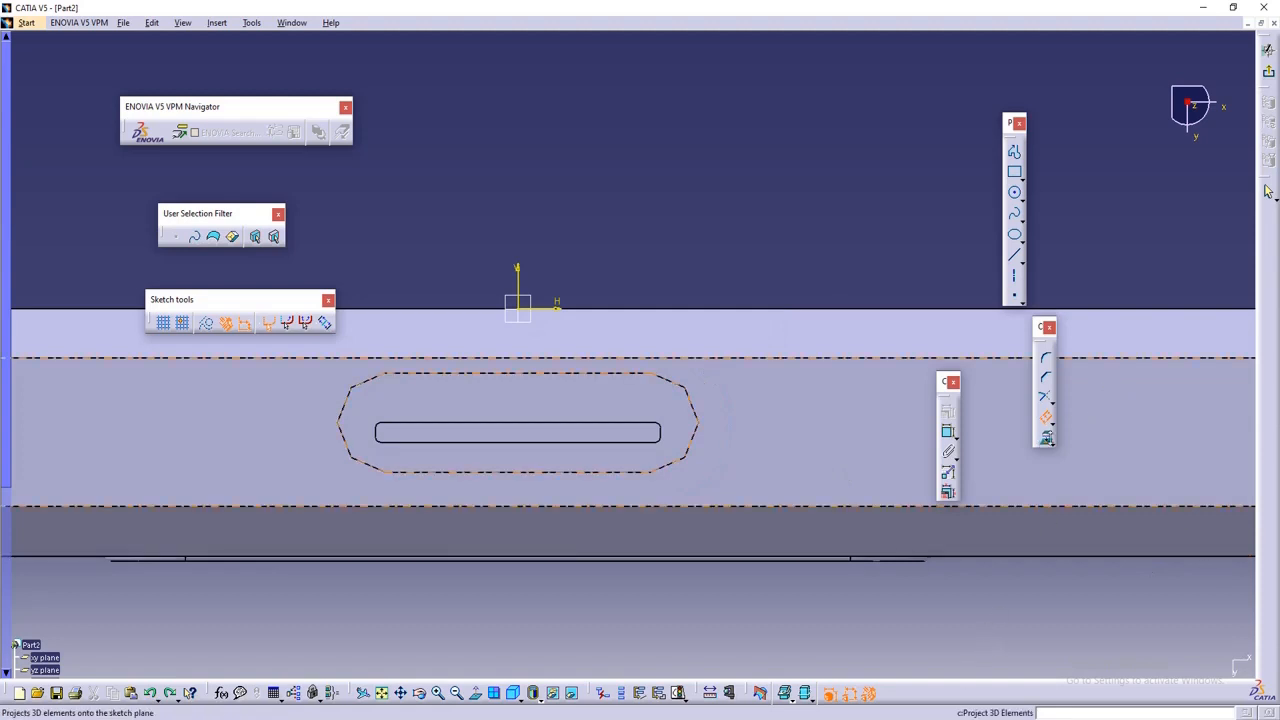
- Project the slot's outline onto the sketch plane: both end arcs and the two long straight edges
{"action": "left_click", "coordinate": [1046, 438]}
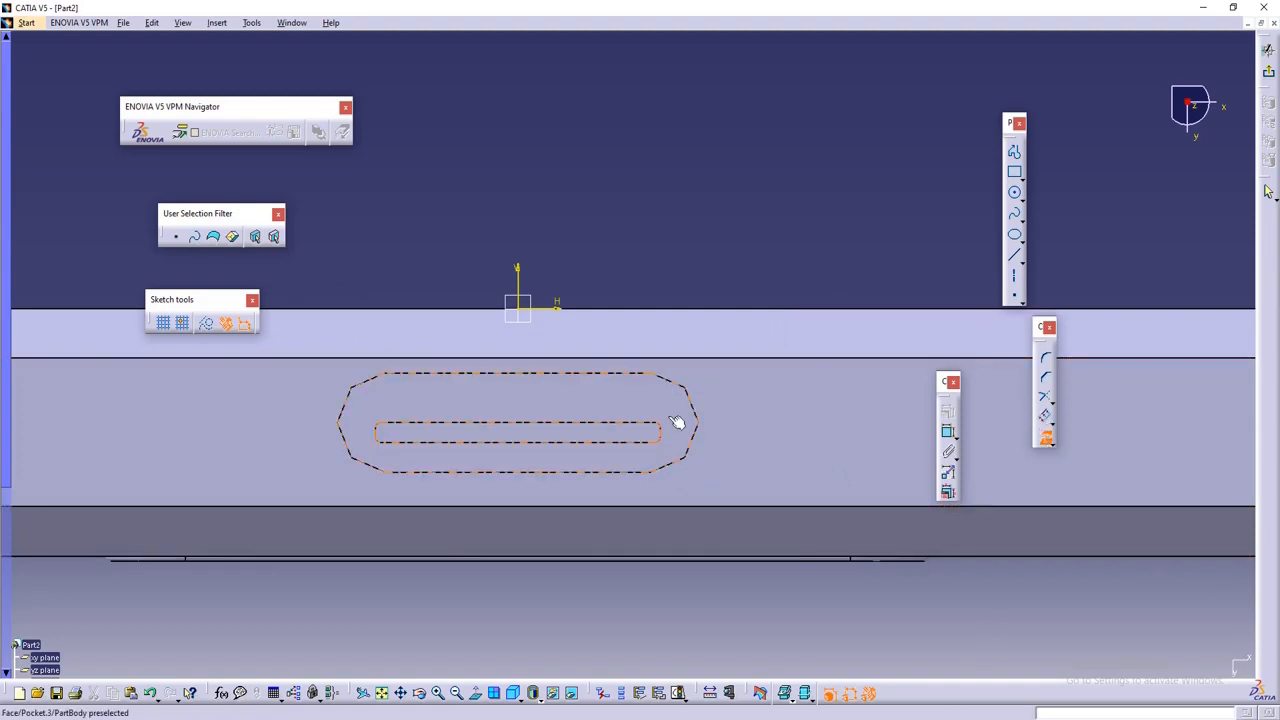
{"action": "left_click", "coordinate": [689, 390]}
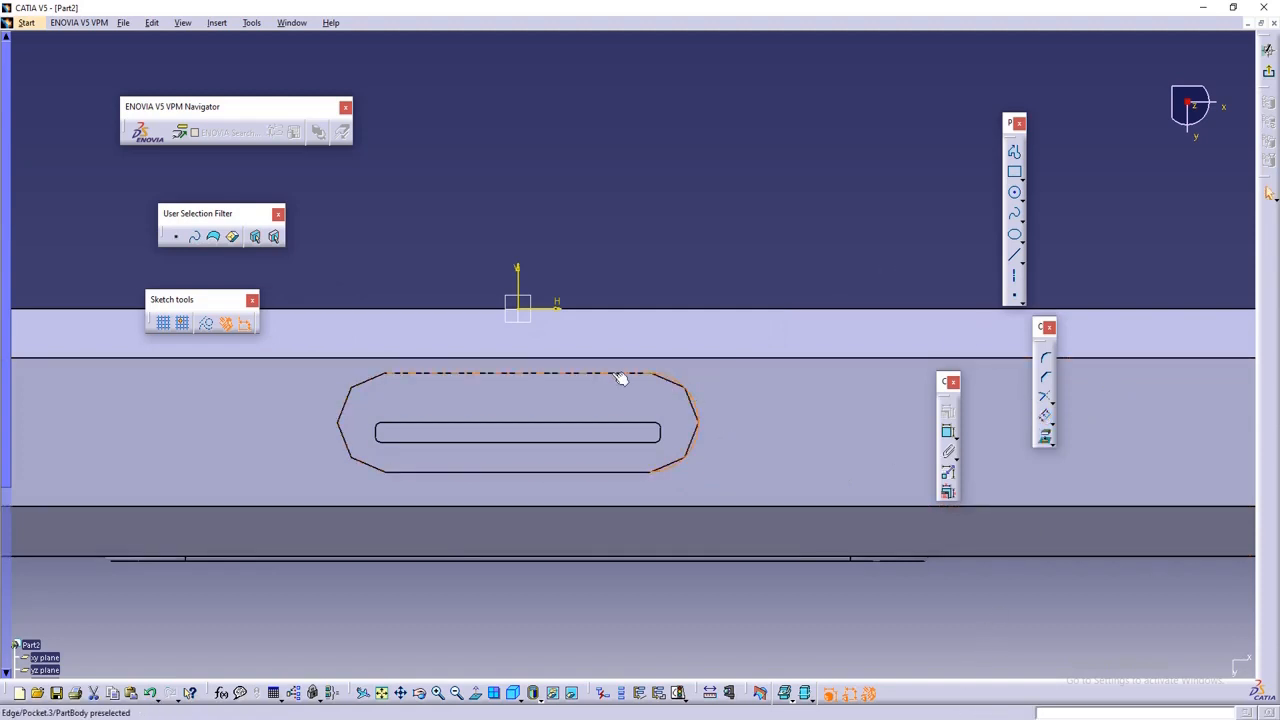
{"action": "left_click", "coordinate": [835, 205]}
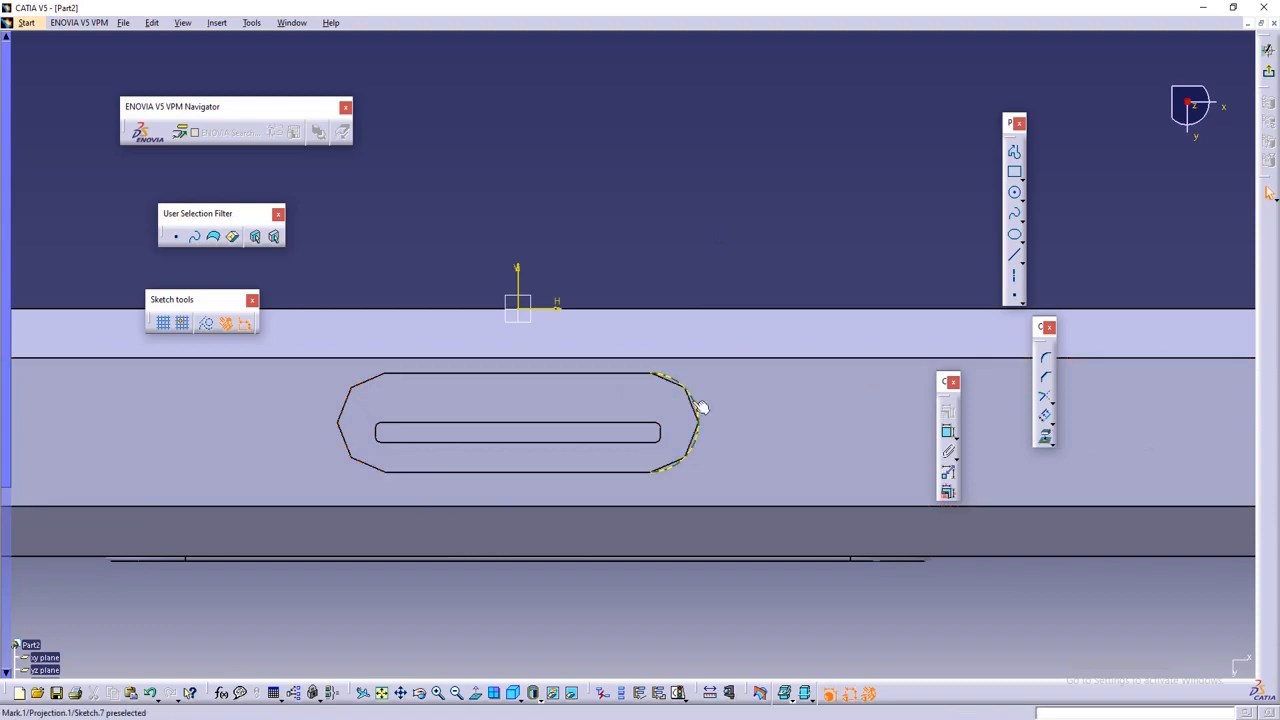
{"action": "left_click", "coordinate": [1046, 439]}
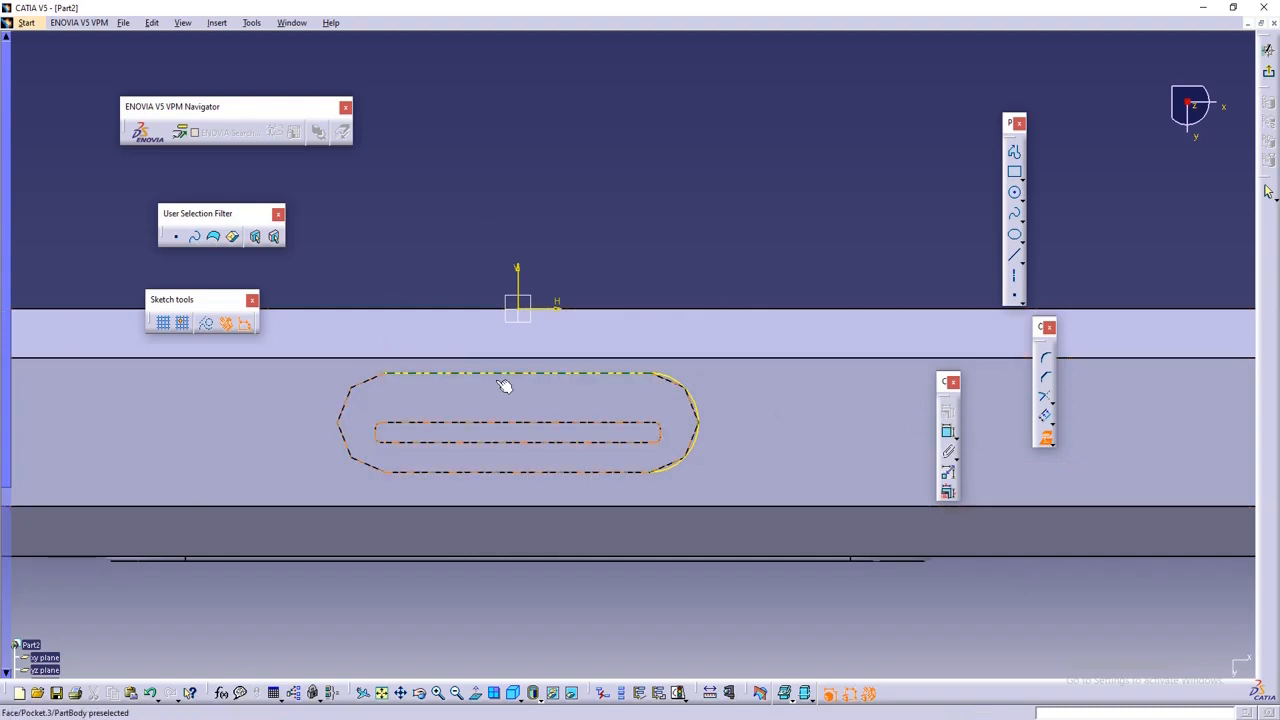
{"action": "left_click", "coordinate": [371, 378]}
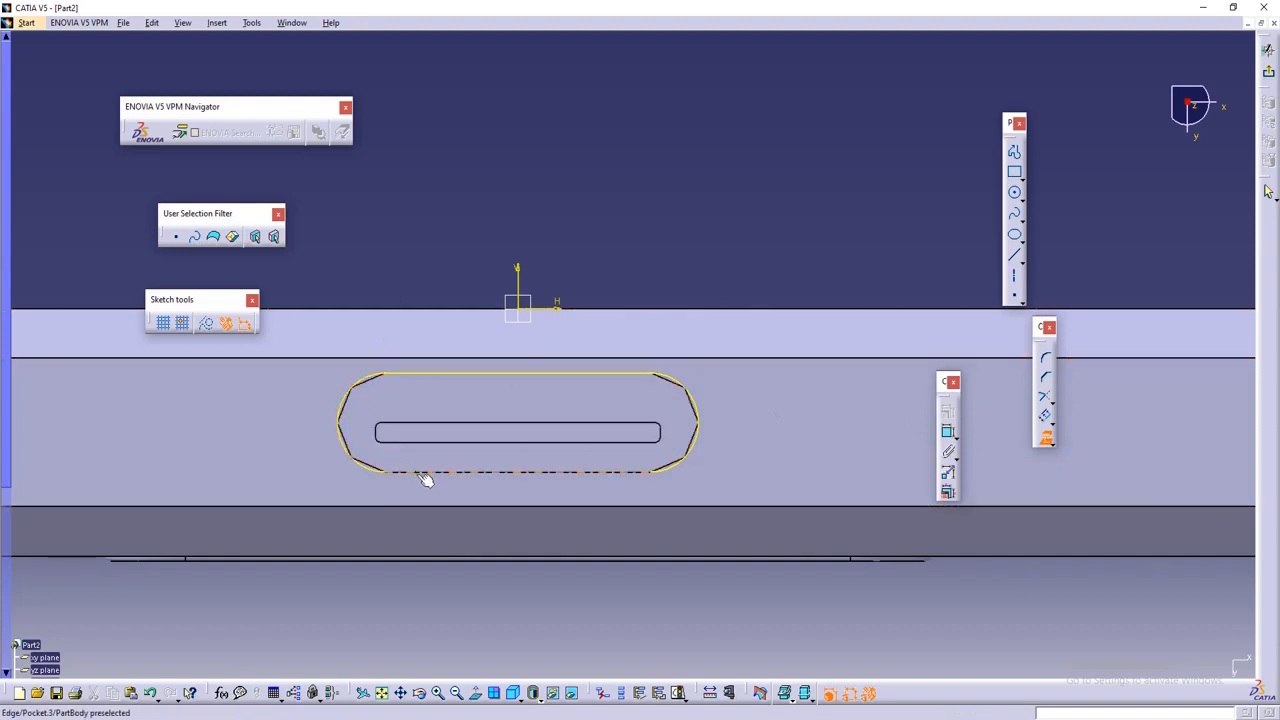
{"action": "left_click", "coordinate": [1046, 438]}
{"action": "left_click", "coordinate": [1046, 416]}
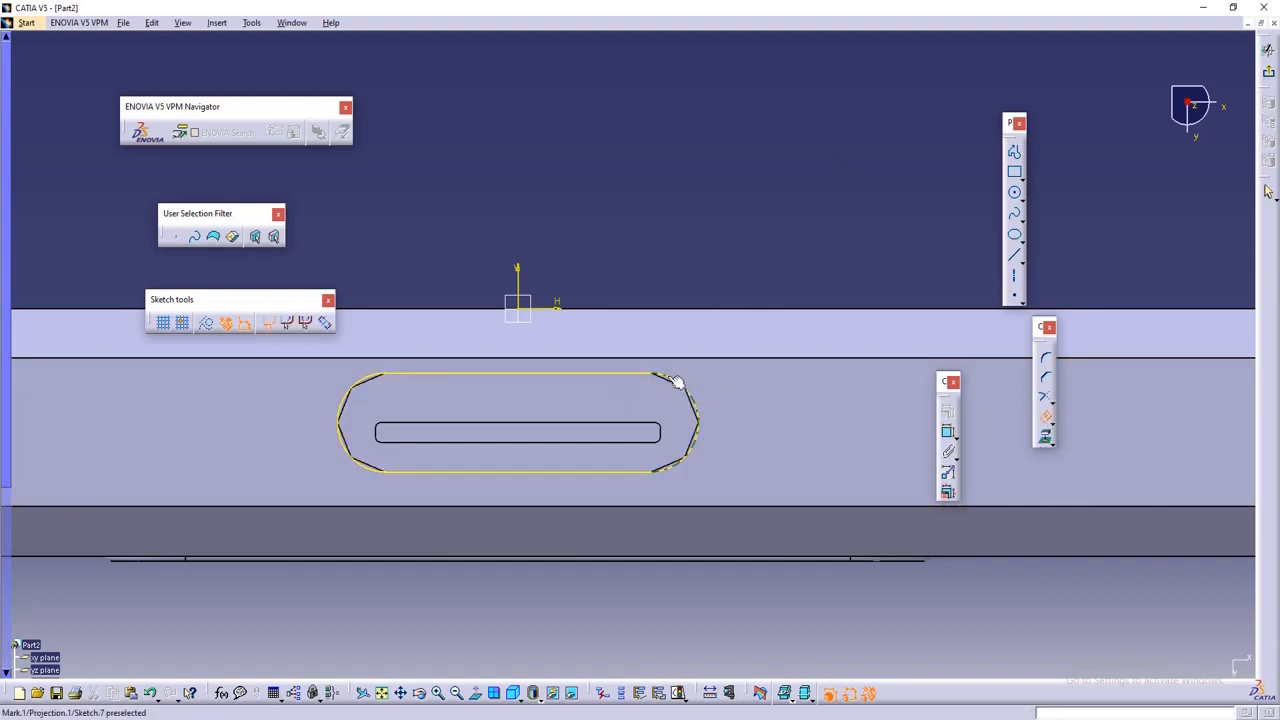
{"action": "left_click", "coordinate": [668, 378]}
{"action": "left_click", "coordinate": [1047, 418]}
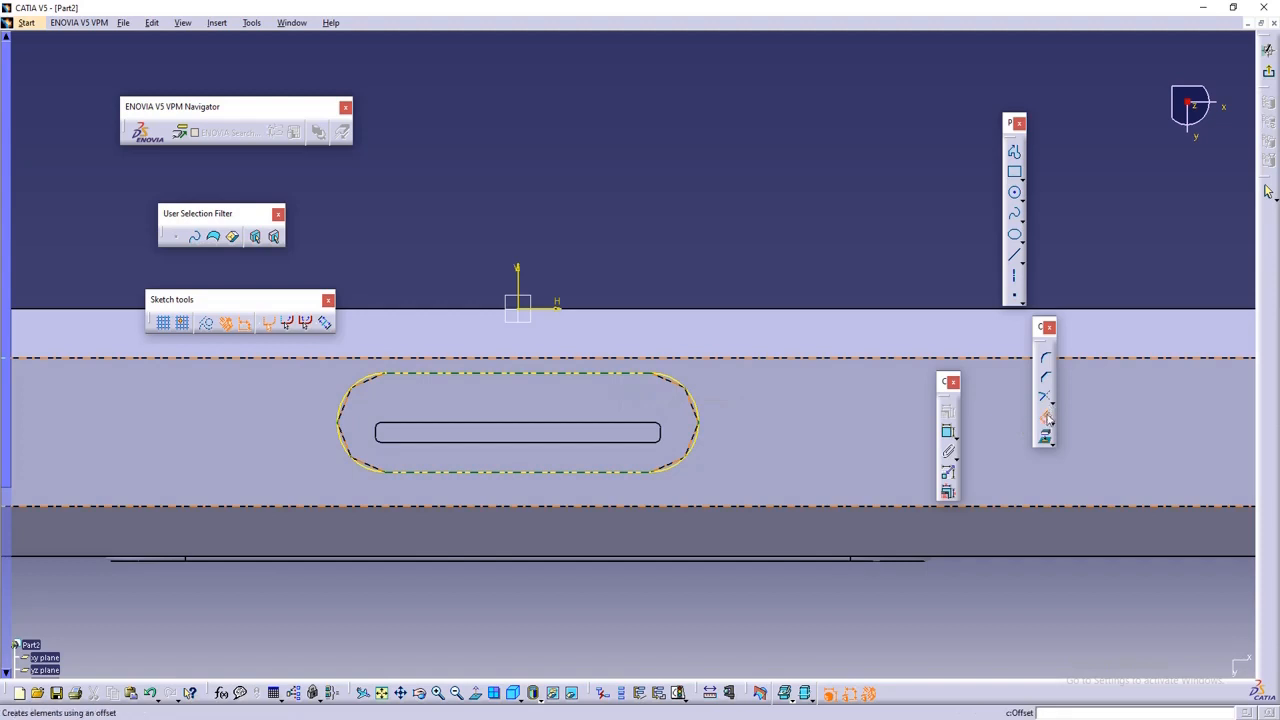
{"action": "left_click", "coordinate": [625, 377]}
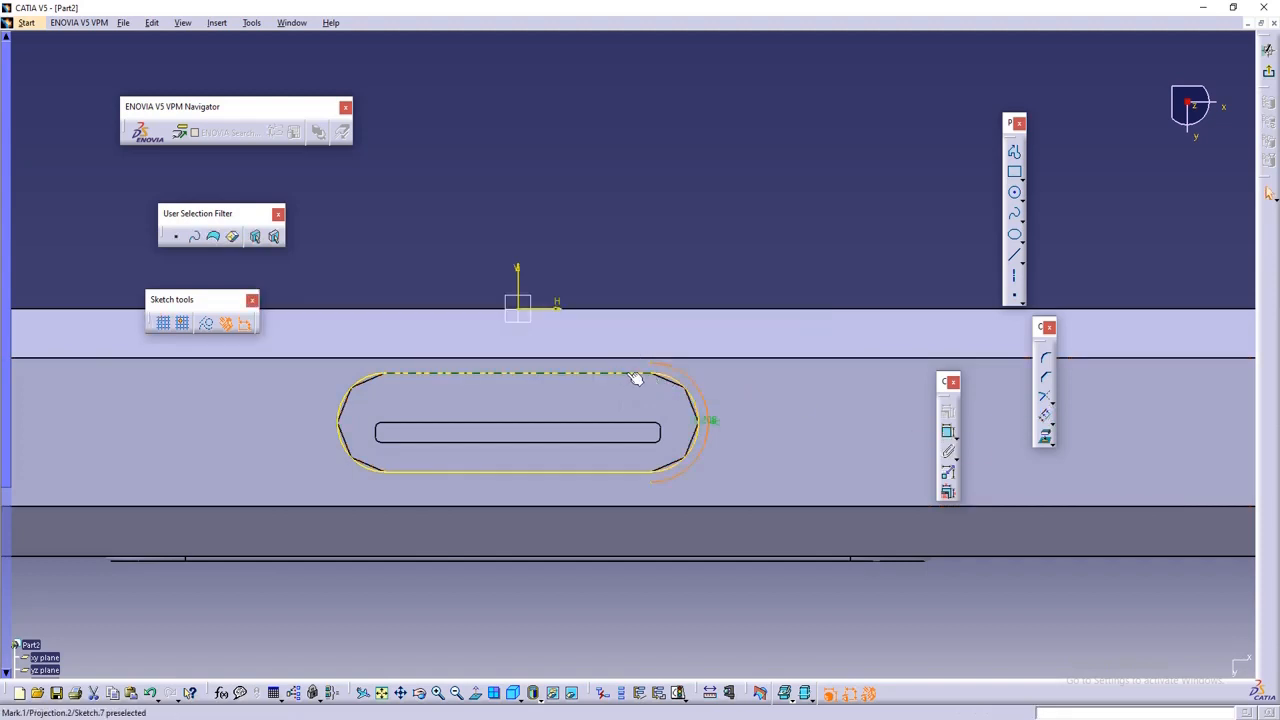
{"action": "left_click", "coordinate": [637, 377]}
- Offset the projected slot outline's upper straight edge inward and set the offset distance to 0.2 mm
{"action": "left_click", "coordinate": [1046, 418]}
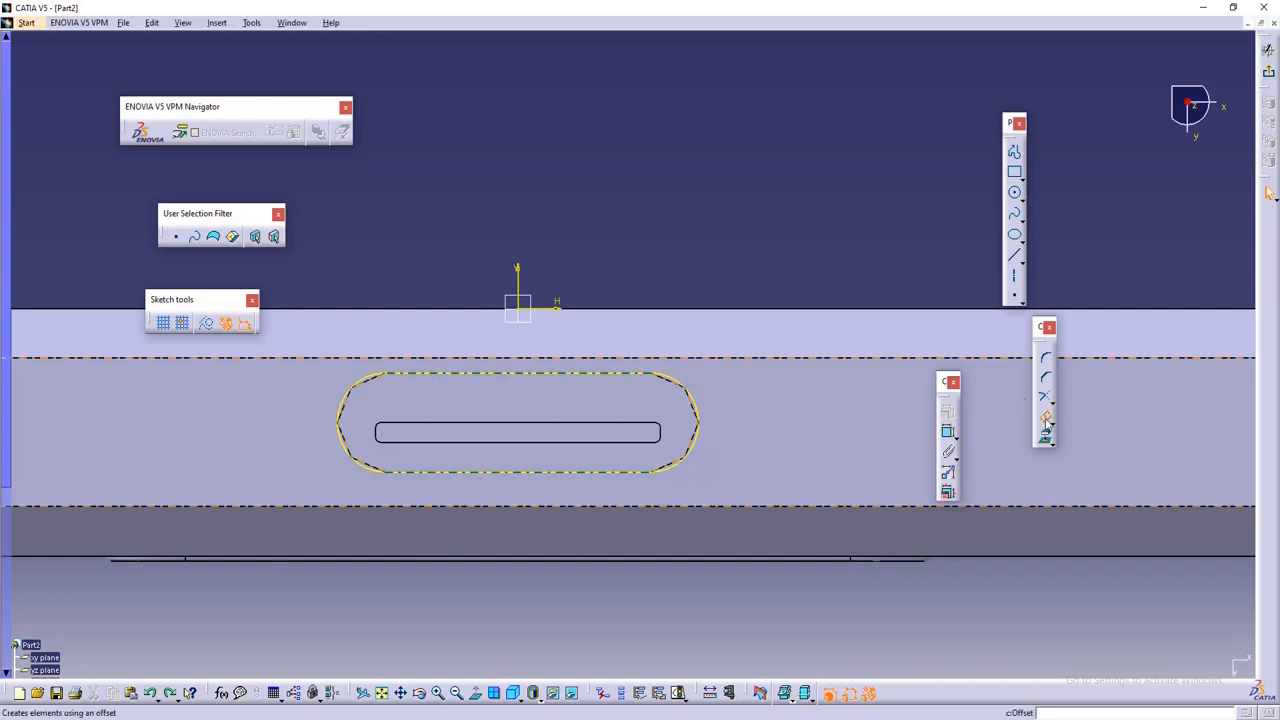
{"action": "left_click", "coordinate": [590, 378]}
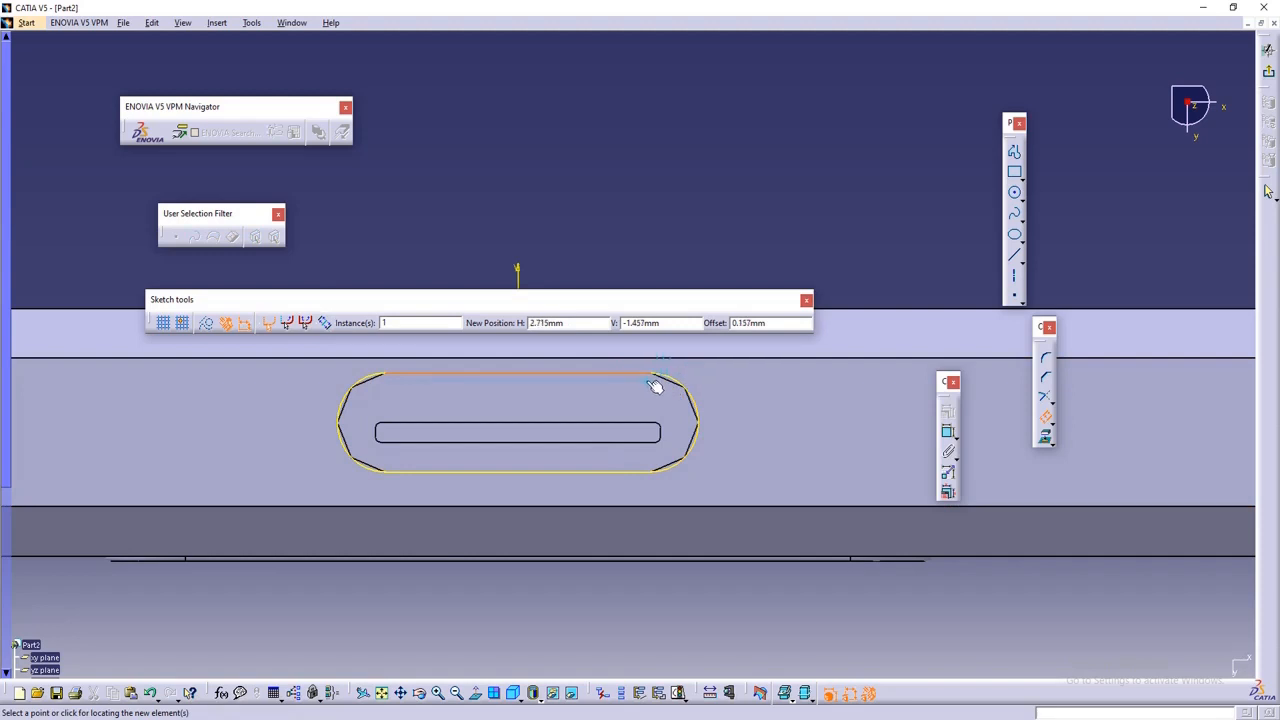
{"action": "left_click", "coordinate": [654, 386]}
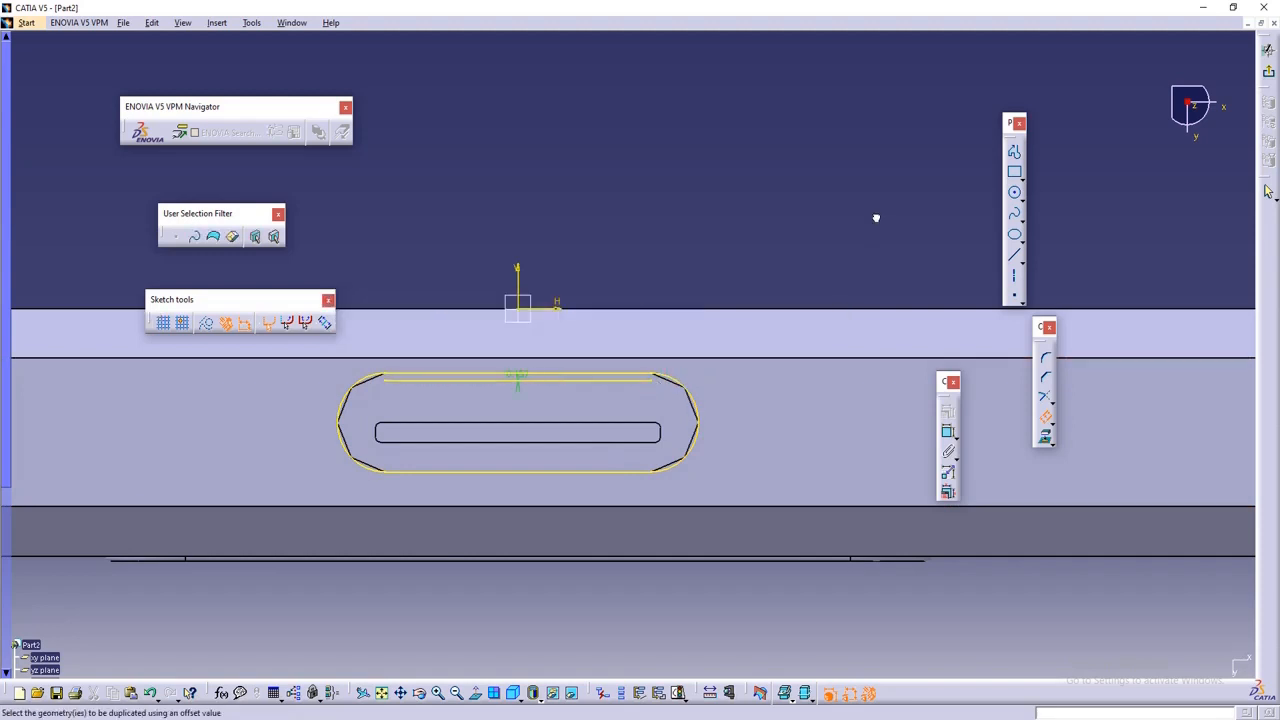
{"action": "left_click", "coordinate": [1044, 421]}
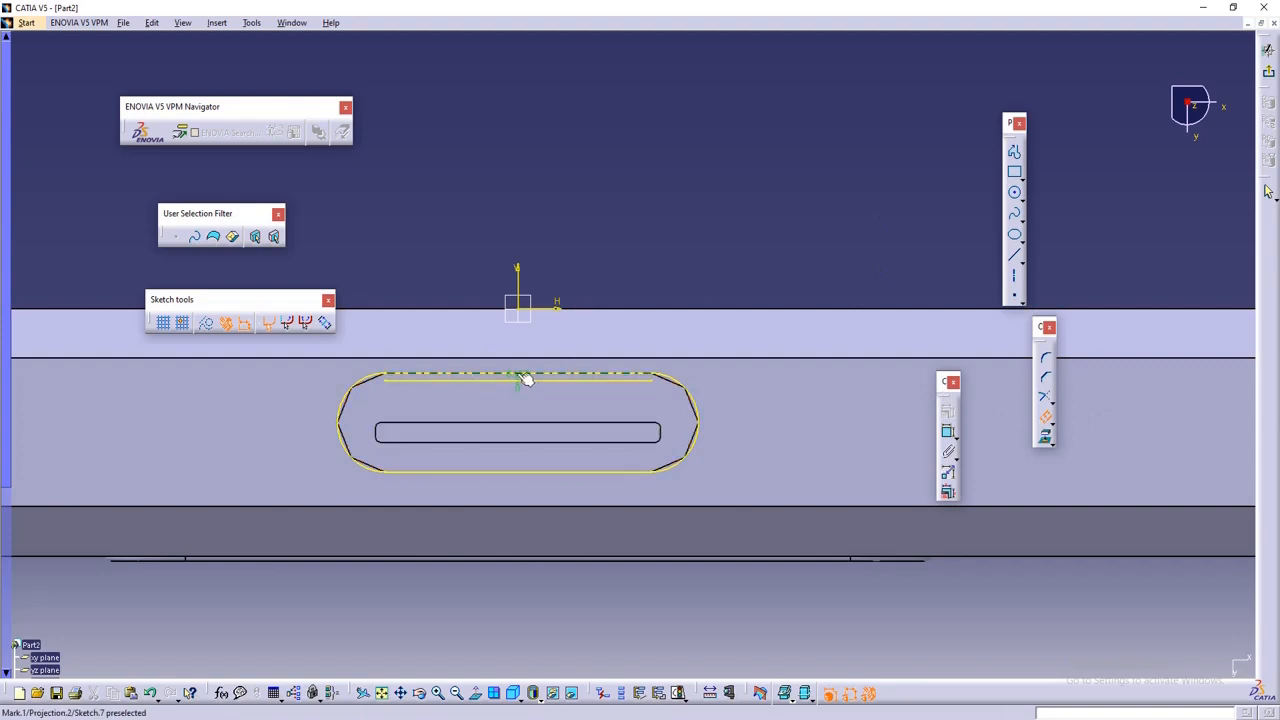
{"action": "middle_click_drag", "start_coordinate": [493, 403], "coordinate": [509, 297]}
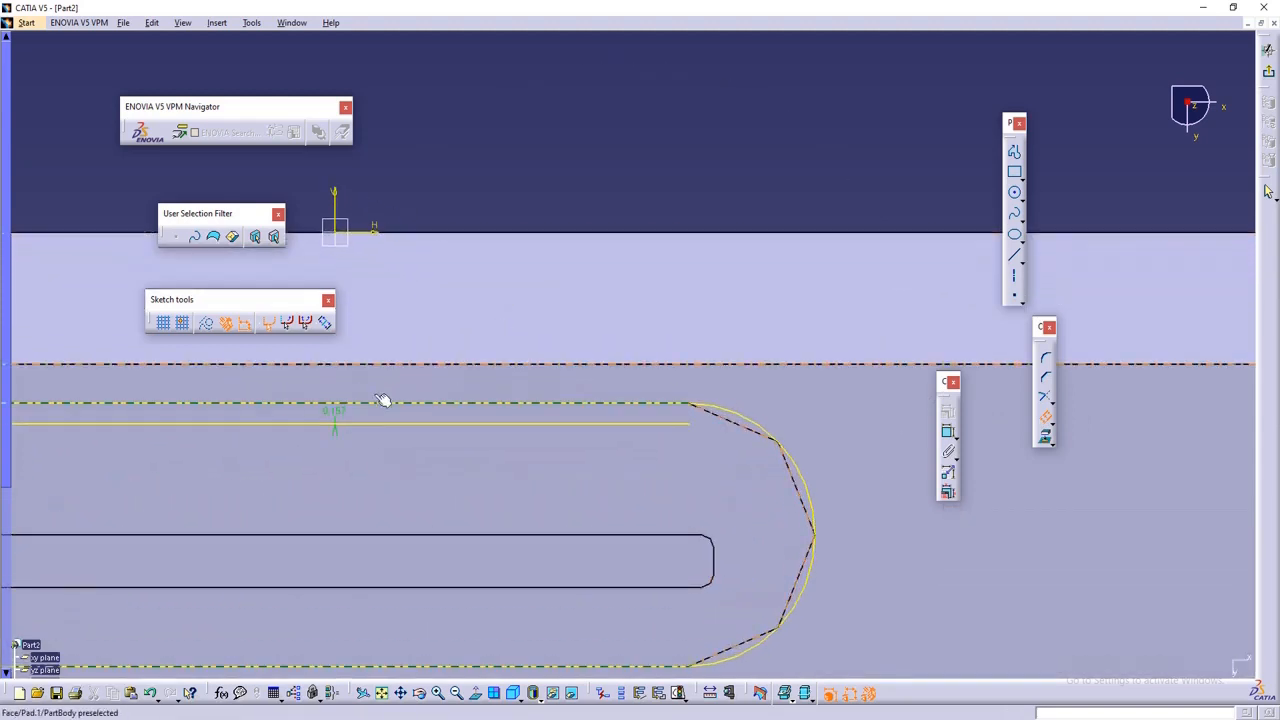
{"action": "double_click", "coordinate": [338, 412]}
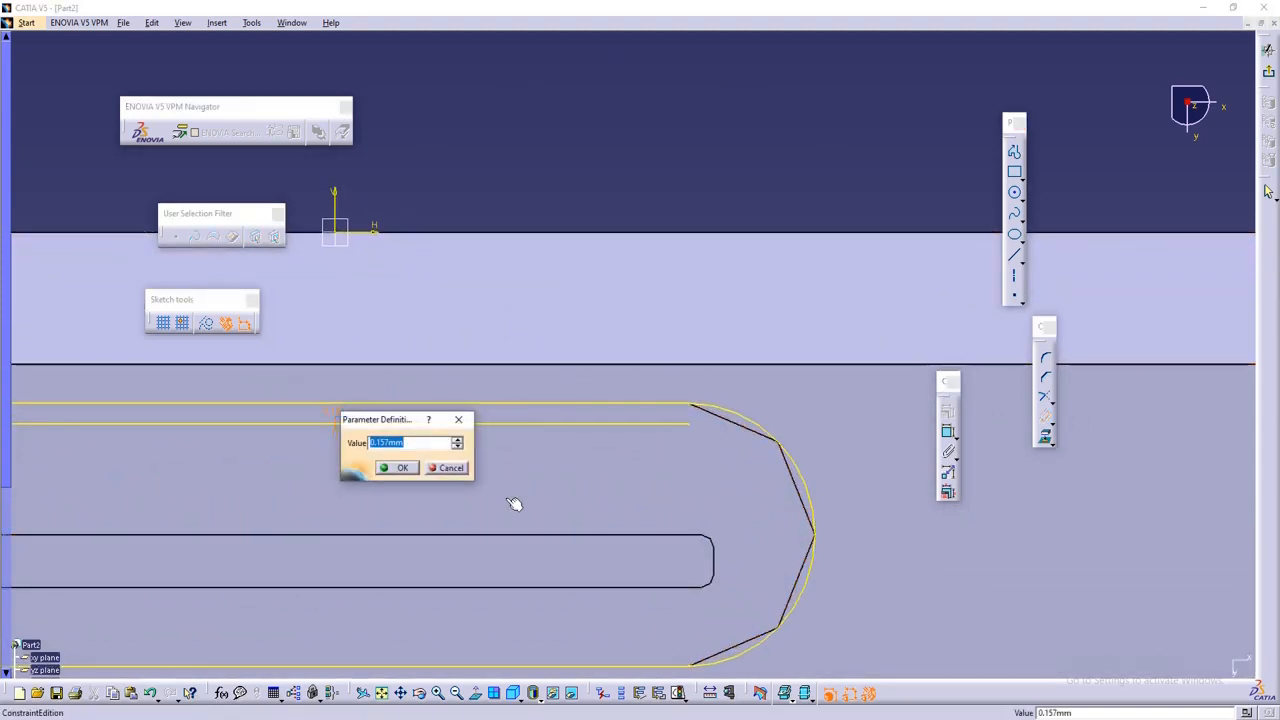
{"action": "key", "text": "BackSpace"}
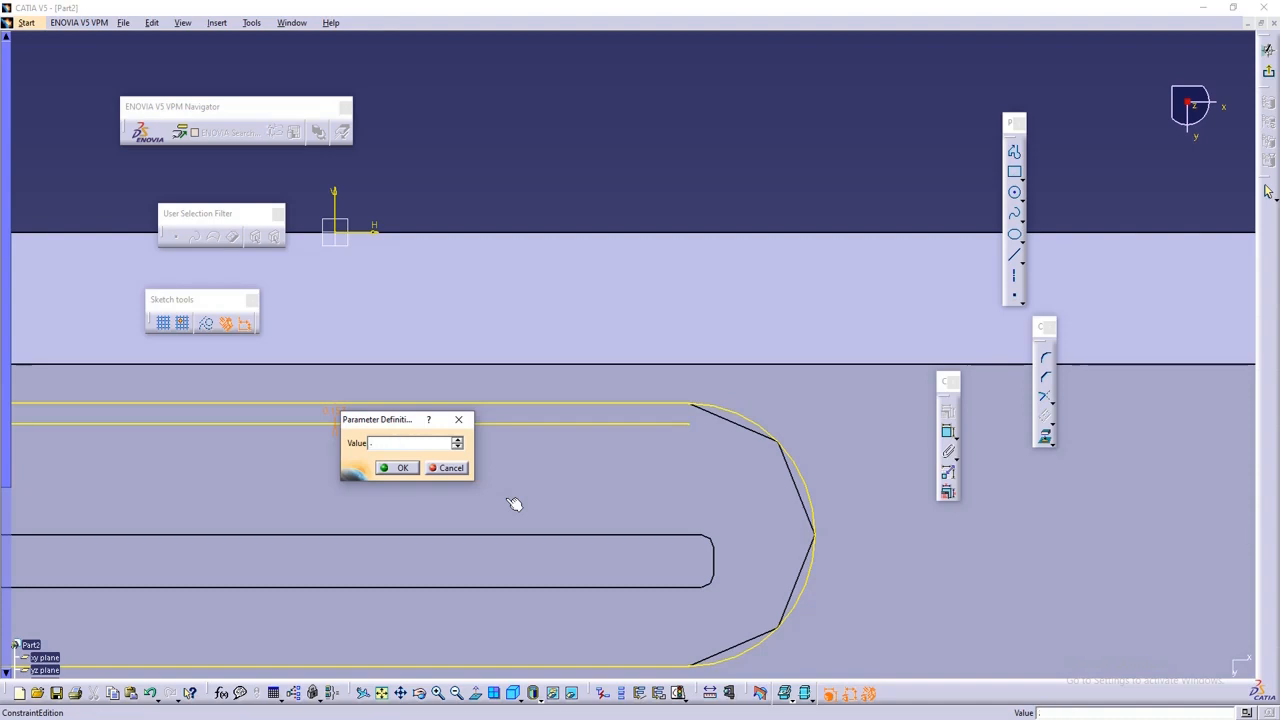
{"action": "left_click", "coordinate": [400, 468]}
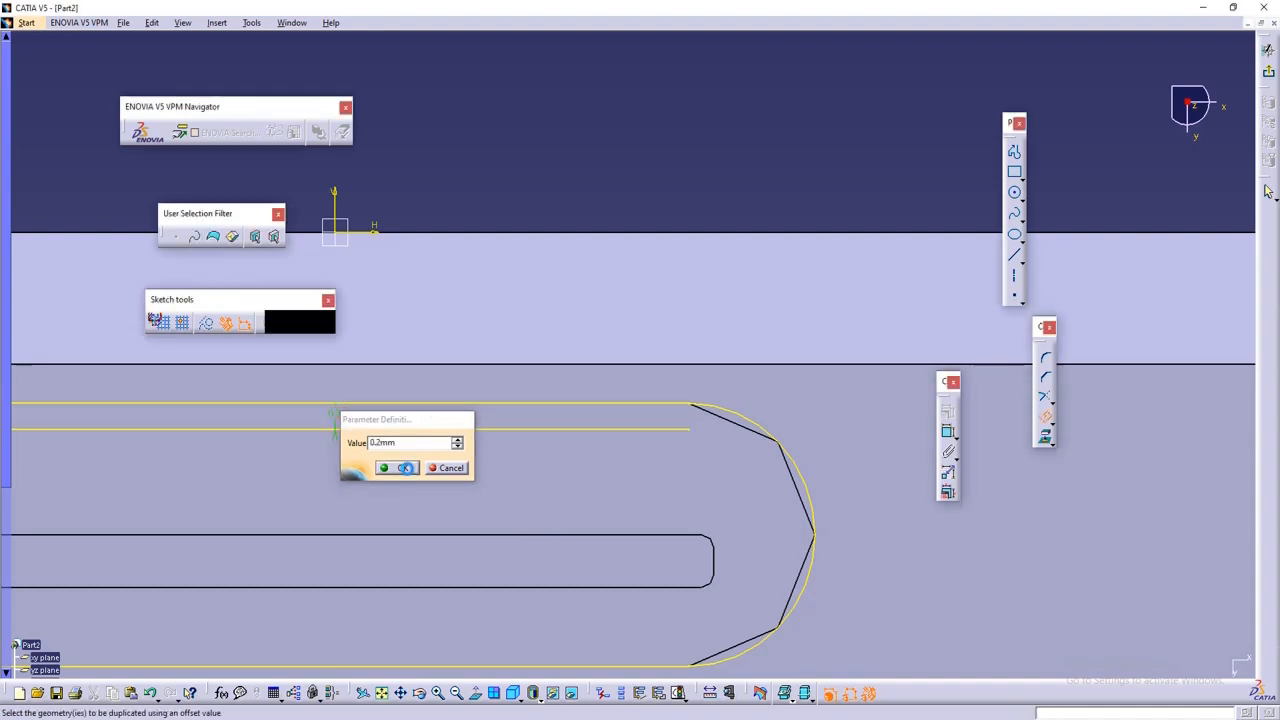
- Offset both end arcs and the lower straight edge of the slot outline inward by 0.2 mm, completing the inner contour
{"action": "left_click", "coordinate": [738, 416]}
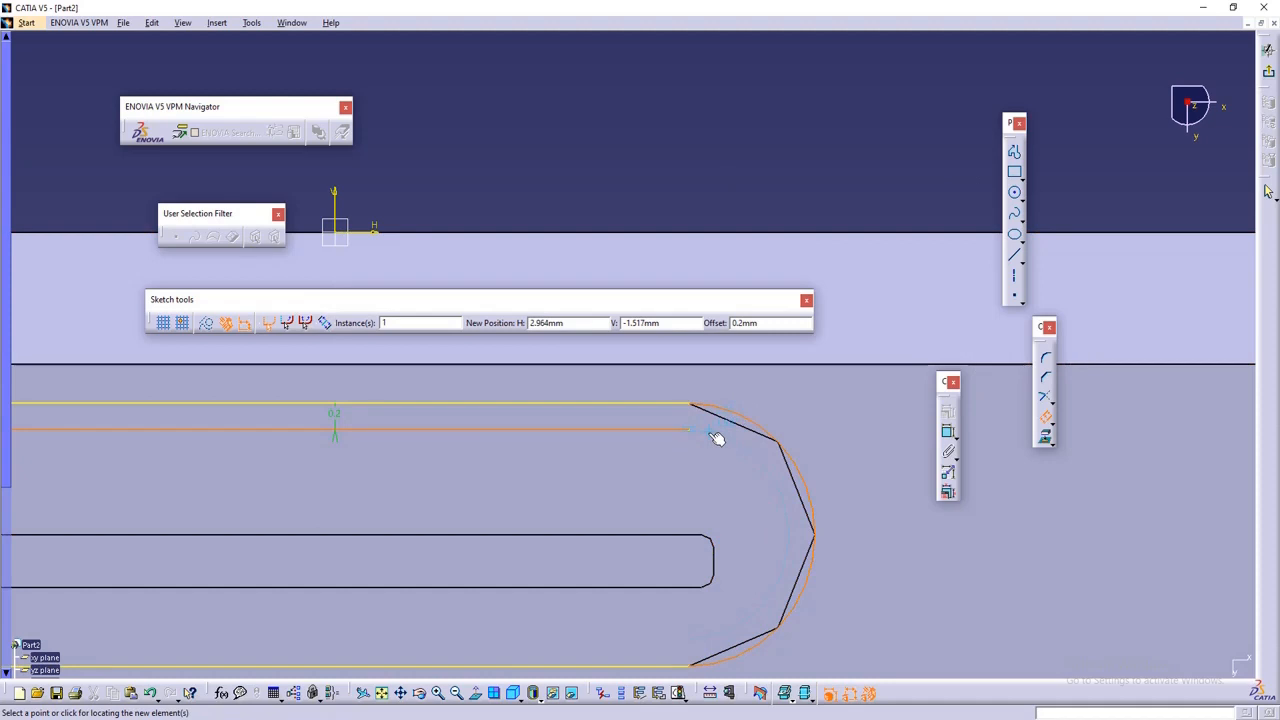
{"action": "left_click", "coordinate": [714, 490]}
{"action": "middle_click_drag", "start_coordinate": [693, 538], "coordinate": [757, 414]}
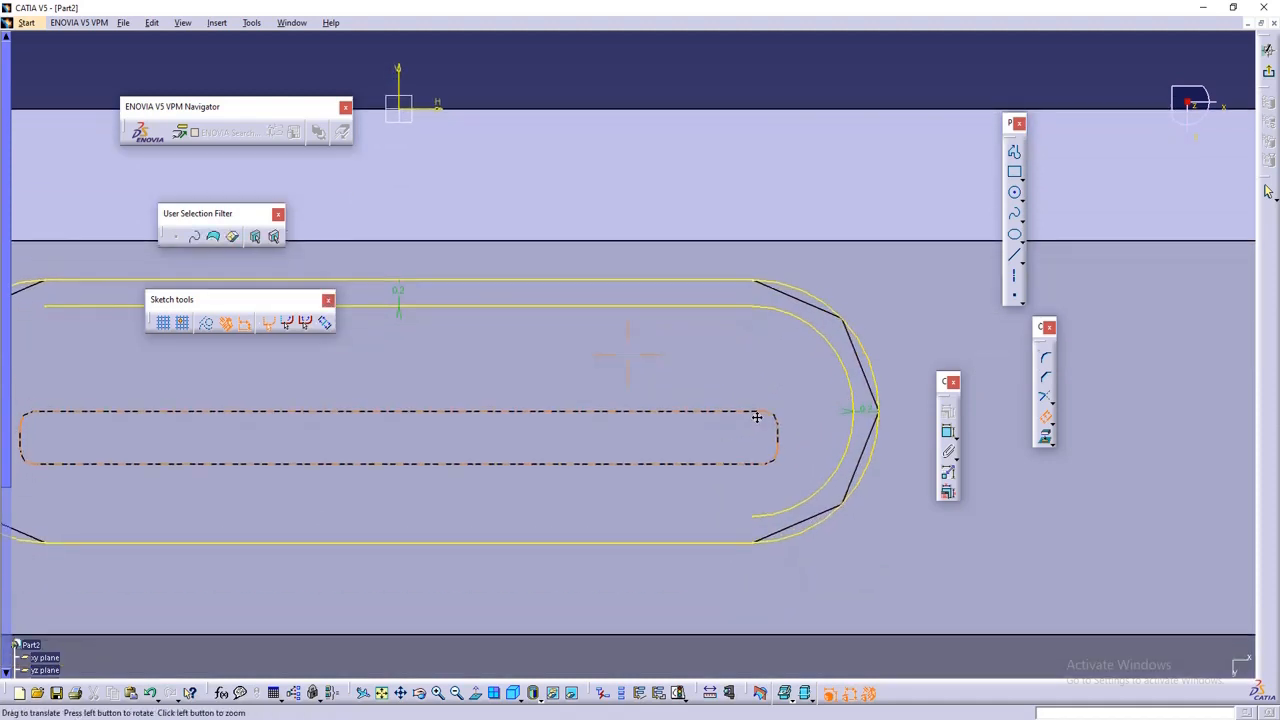
{"action": "left_click", "coordinate": [709, 546]}
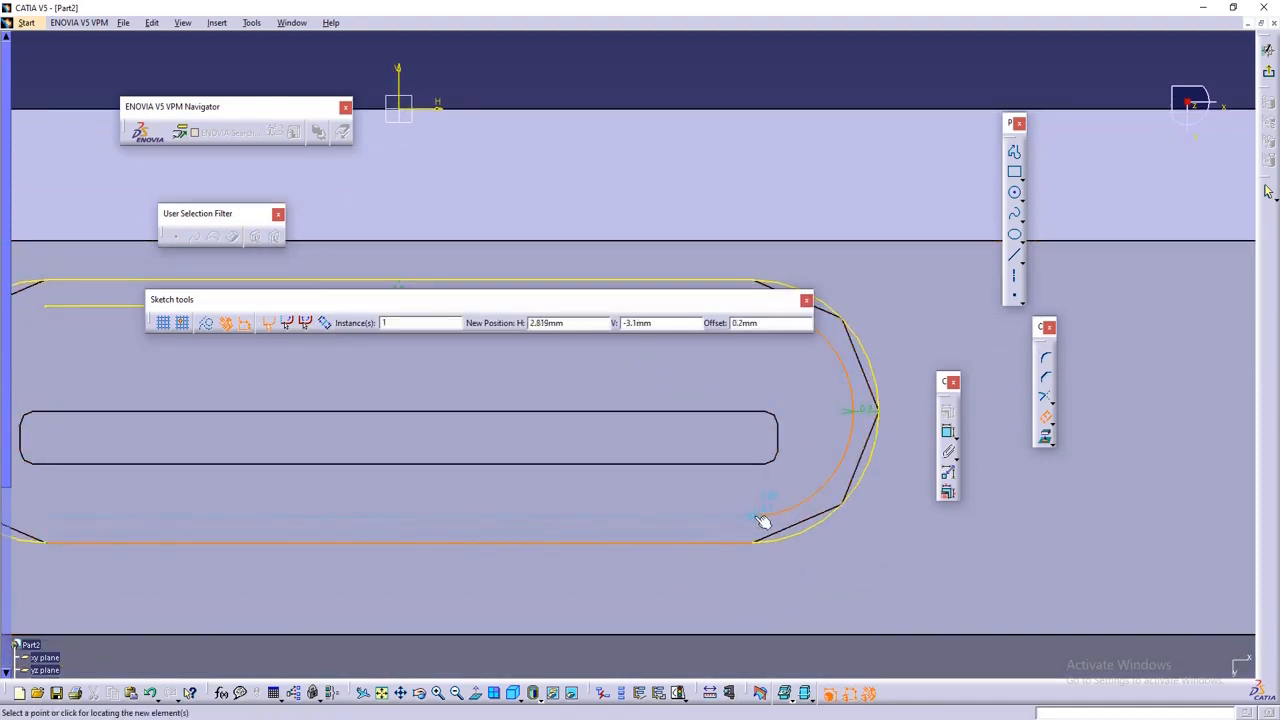
{"action": "left_click", "coordinate": [758, 518]}
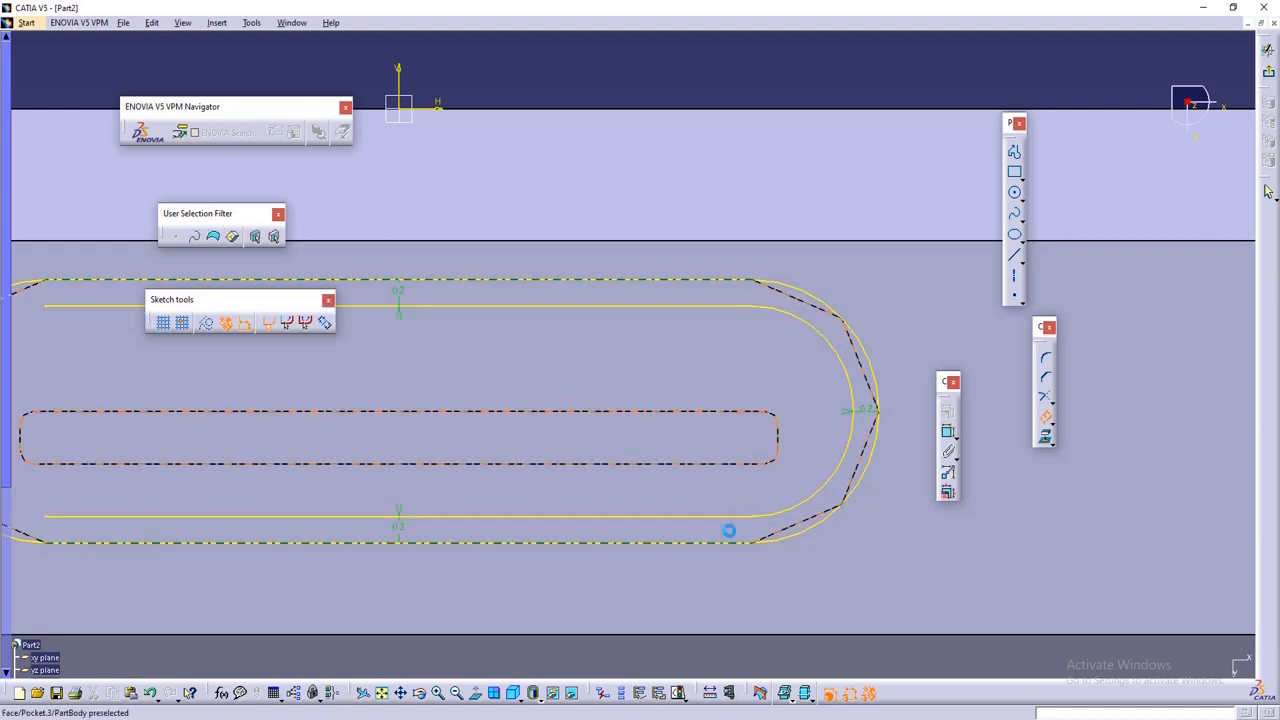
{"action": "middle_click_drag", "start_coordinate": [402, 504], "coordinate": [809, 486]}
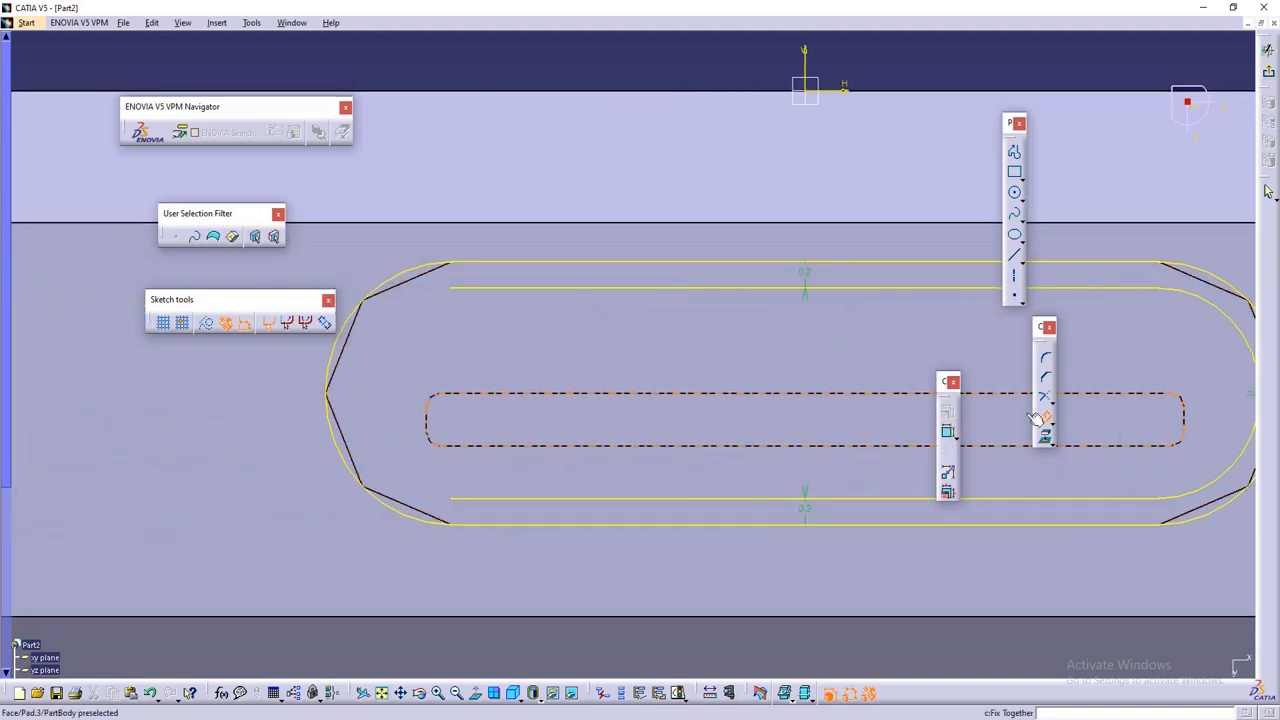
{"action": "left_click", "coordinate": [336, 430]}
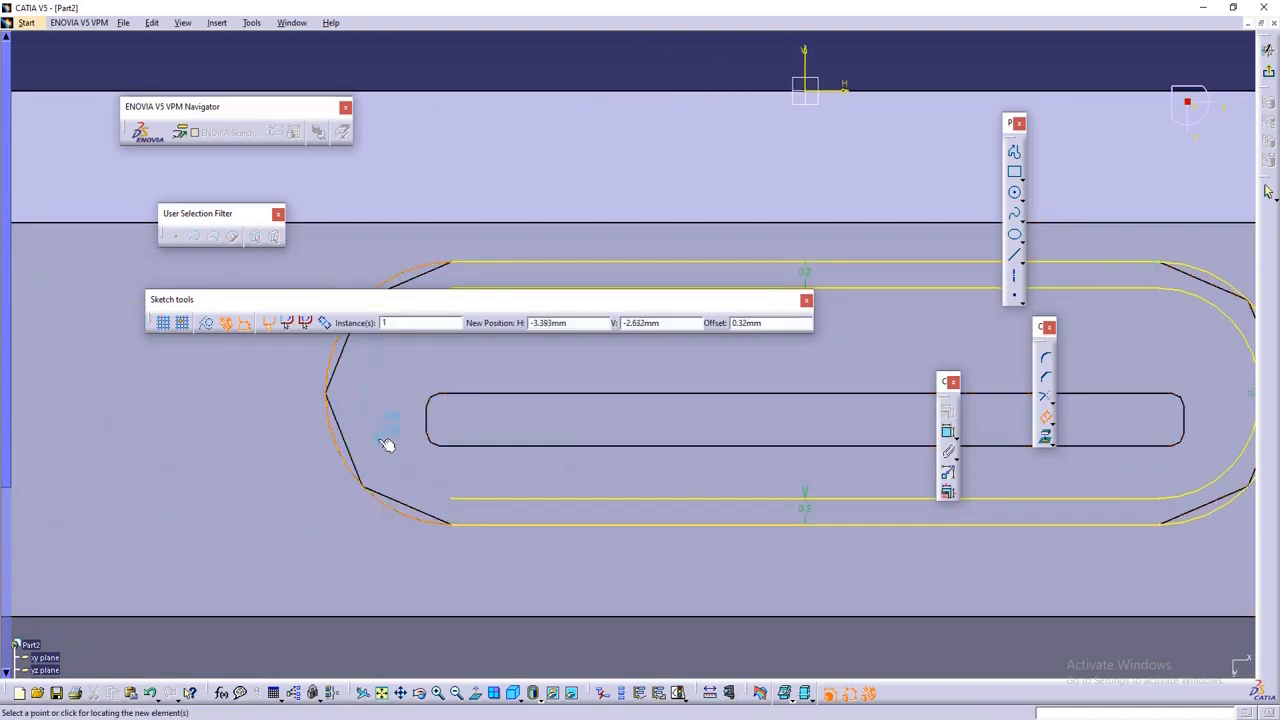
{"action": "left_click", "coordinate": [455, 500]}
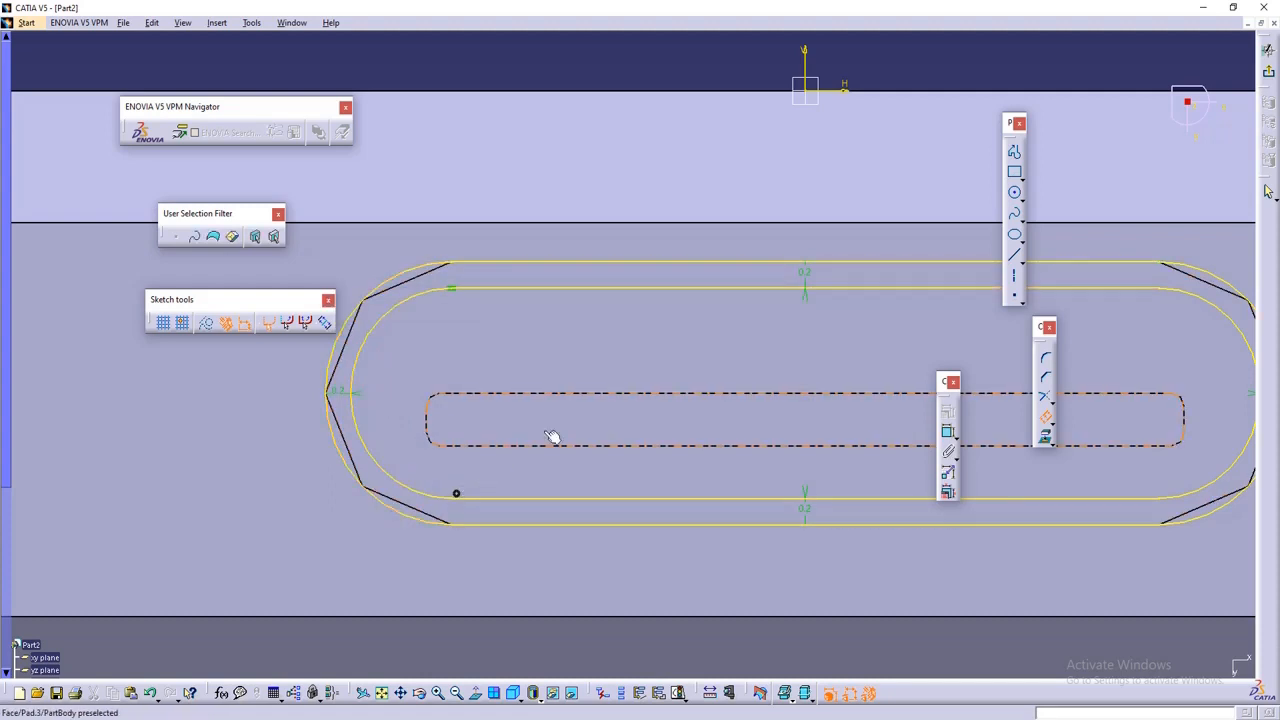
{"action": "mouse_move", "coordinate": [957, 346]}
{"action": "middle_mouse_down"}
{"action": "mouse_move", "coordinate": [726, 331]}
{"action": "mouse_move", "coordinate": [686, 357]}
{"action": "mouse_move", "coordinate": [682, 385]}
{"action": "mouse_move", "coordinate": [801, 640]}
{"action": "middle_mouse_up"}
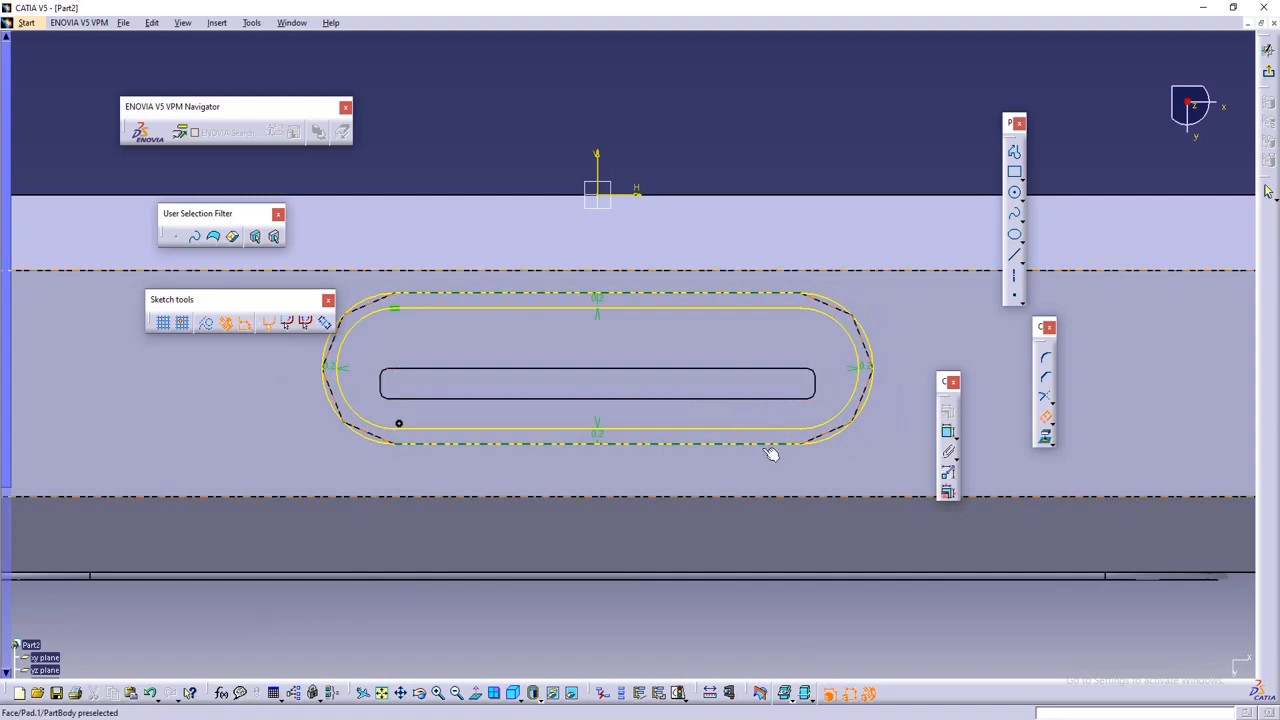
{"action": "left_click", "coordinate": [1046, 417]}
{"action": "left_click", "coordinate": [851, 312]}
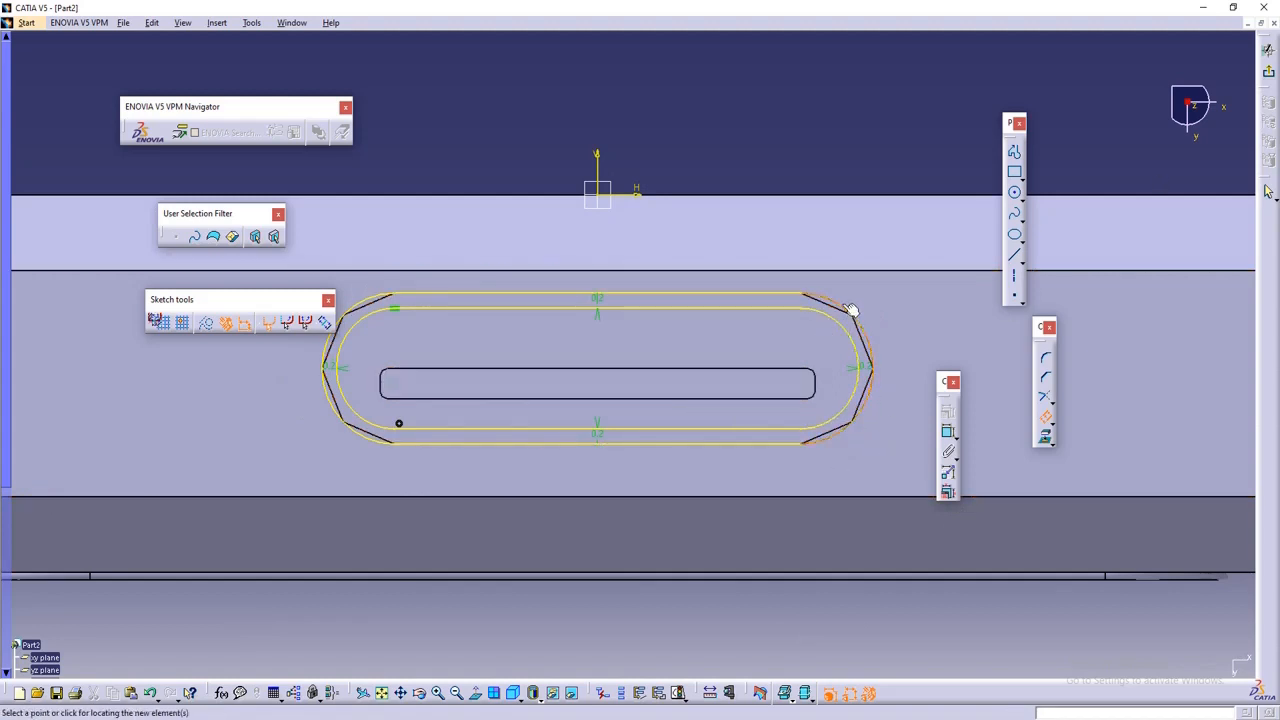
{"action": "right_click", "coordinate": [843, 307]}
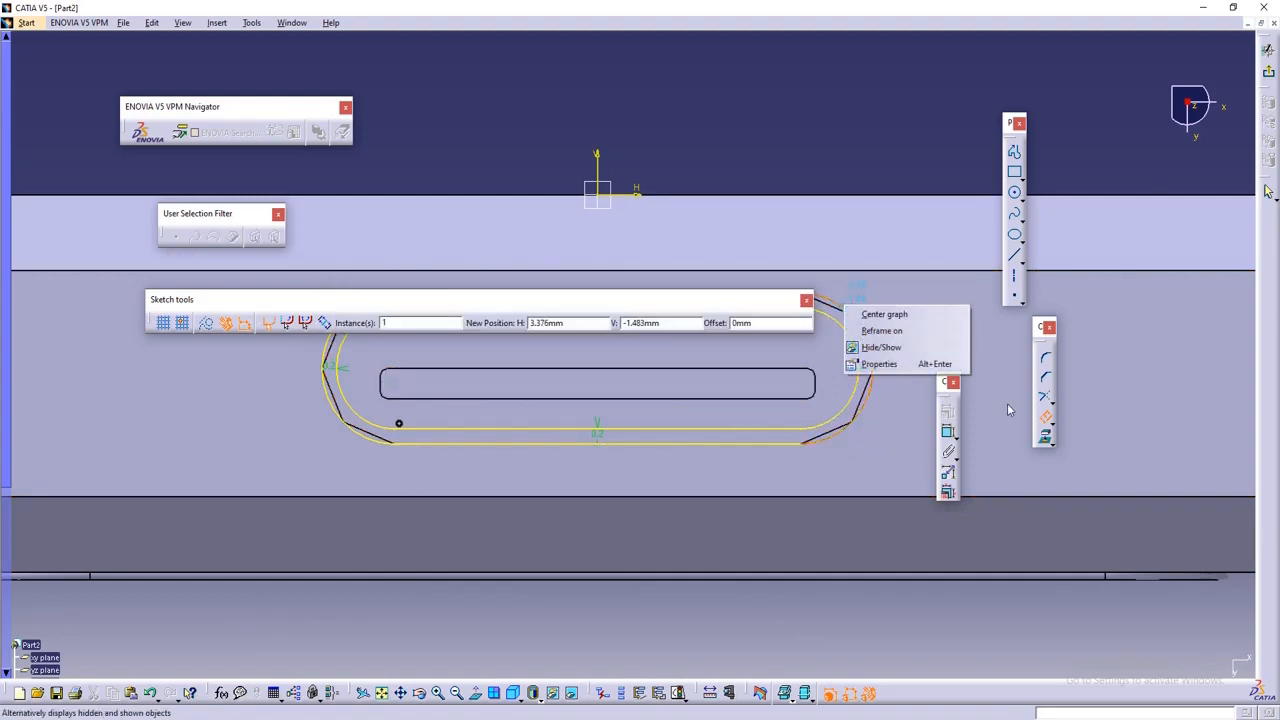
{"action": "left_click", "coordinate": [1047, 418]}
{"action": "left_click", "coordinate": [834, 298]}
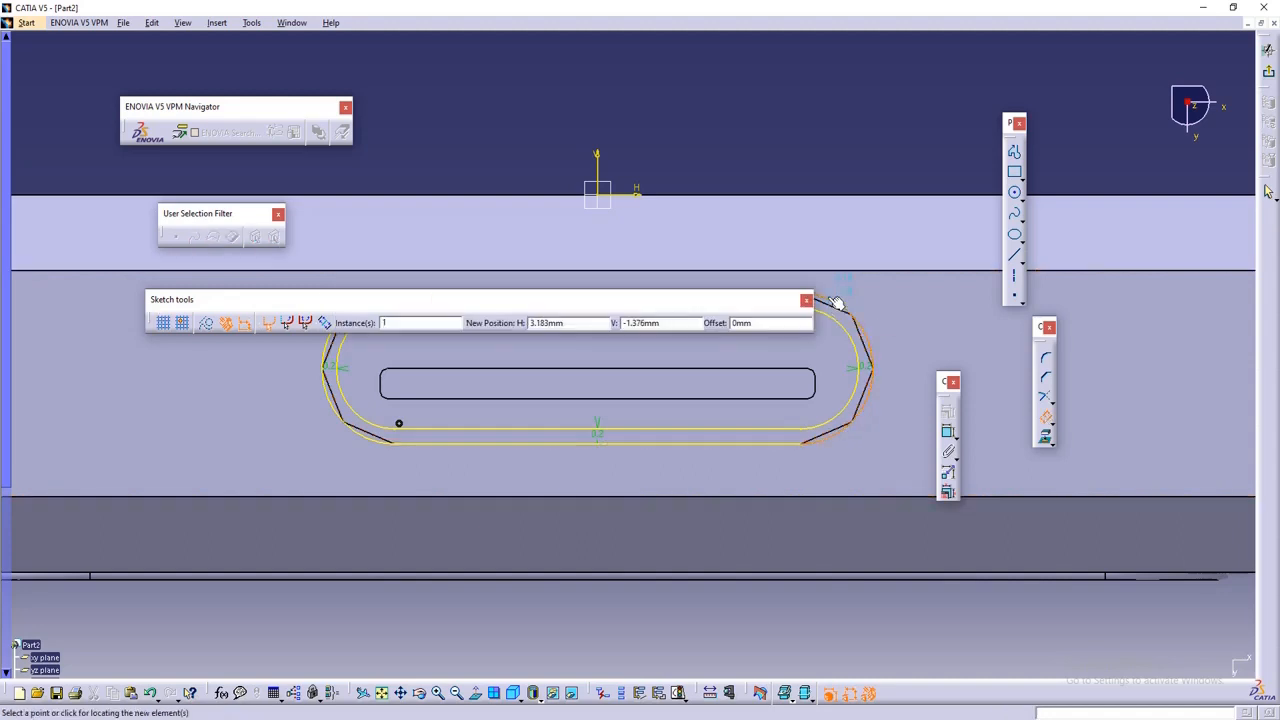
{"action": "left_click", "coordinate": [1047, 419]}
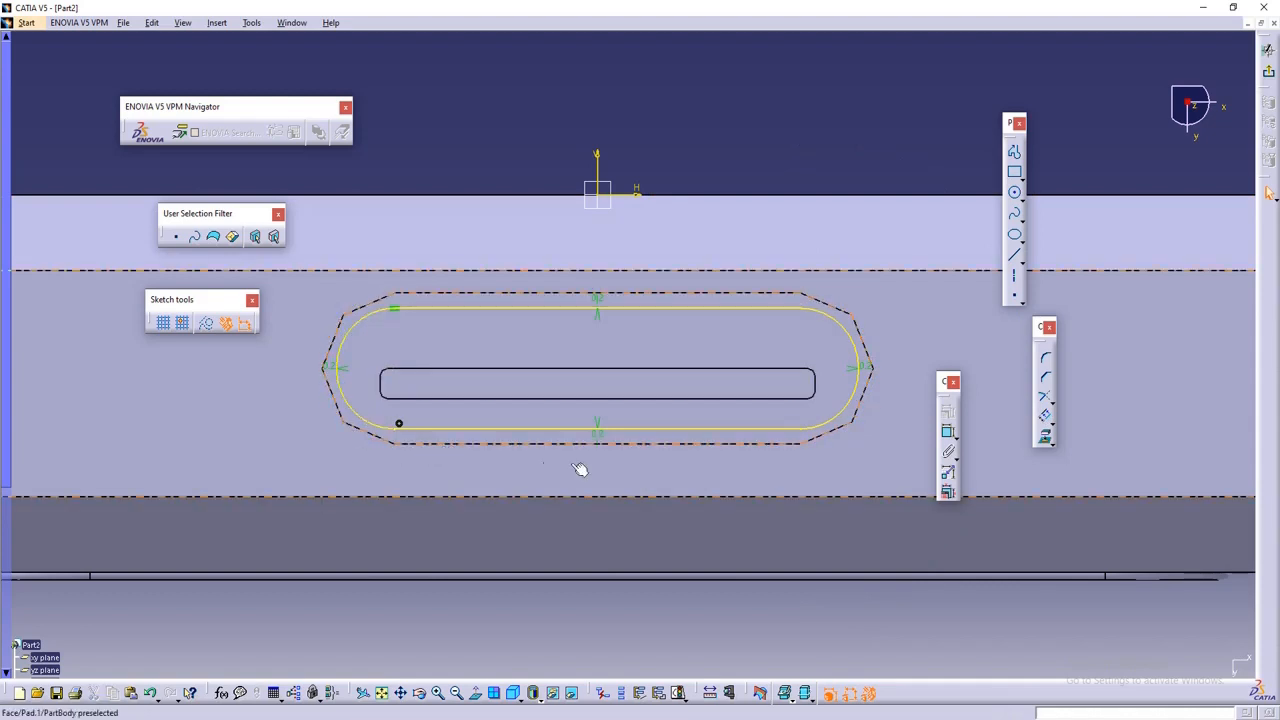
{"action": "left_click", "coordinate": [1269, 75]}
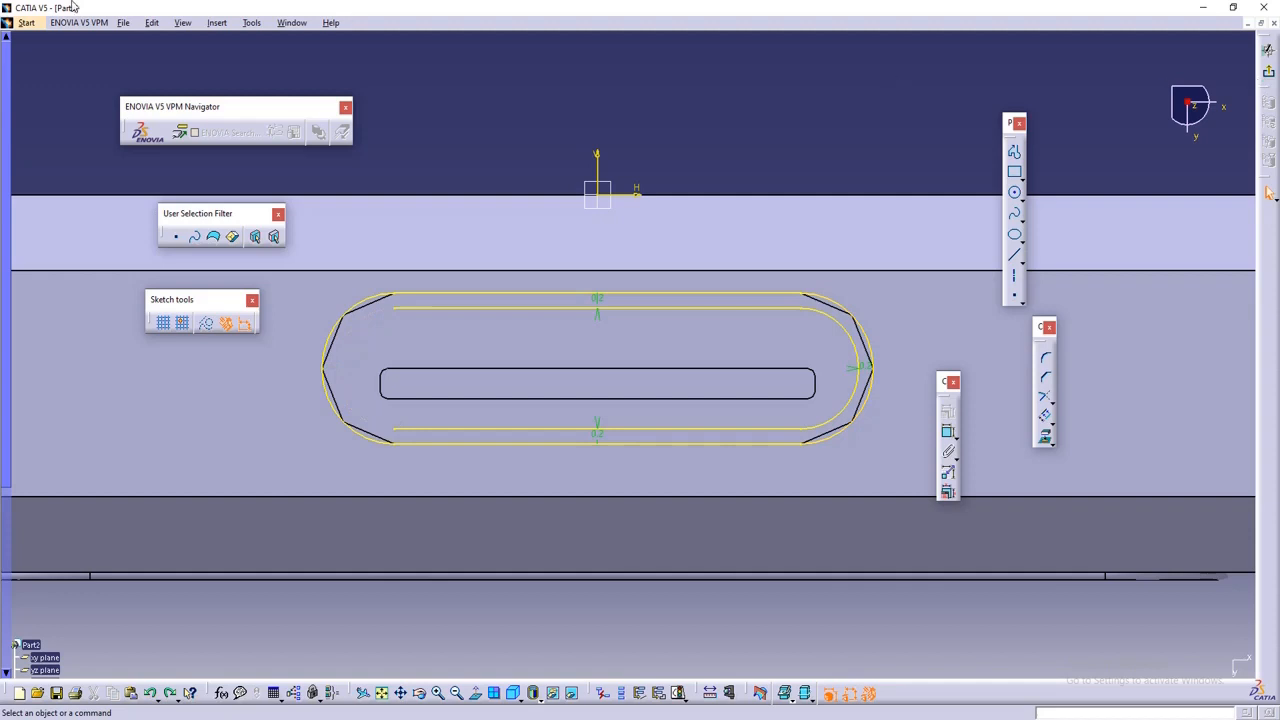
{"action": "left_click", "coordinate": [123, 22]}
{"action": "left_click", "coordinate": [190, 54]}
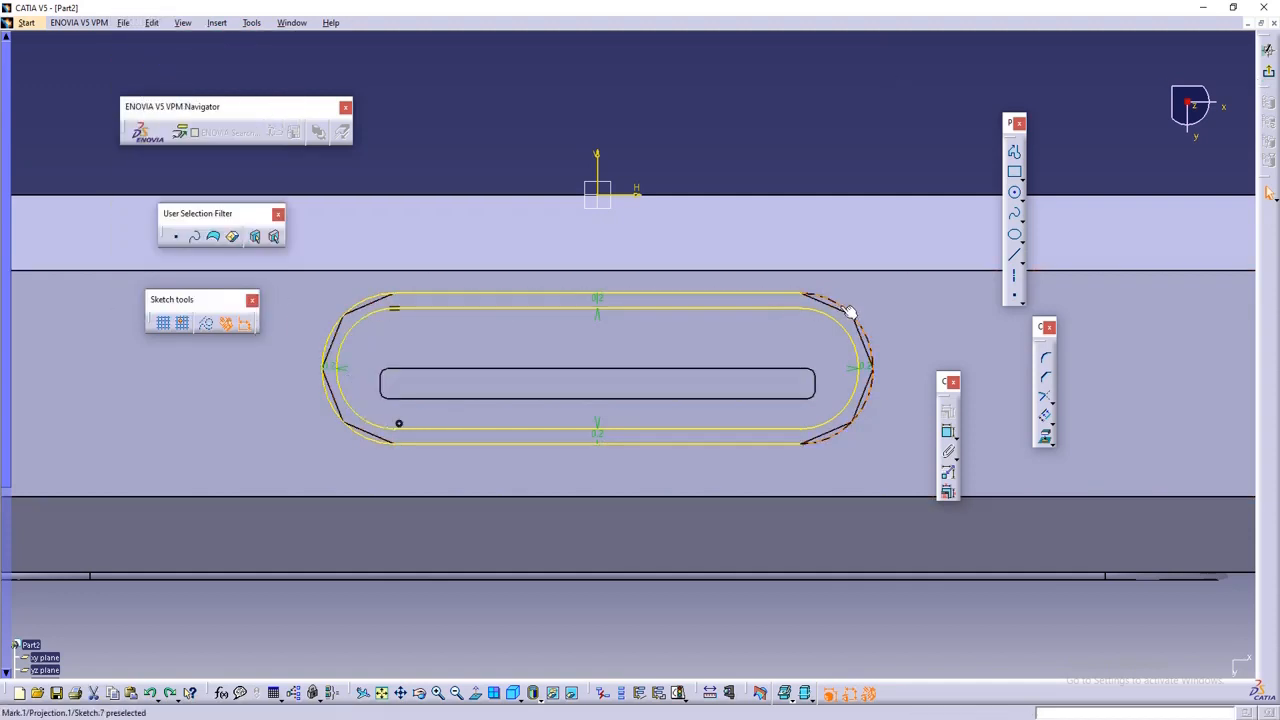
- Exit the sketch and pad the ring profile between the two slot contours 1.5 mm towards the slot opening
{"action": "left_click", "coordinate": [1268, 71]}
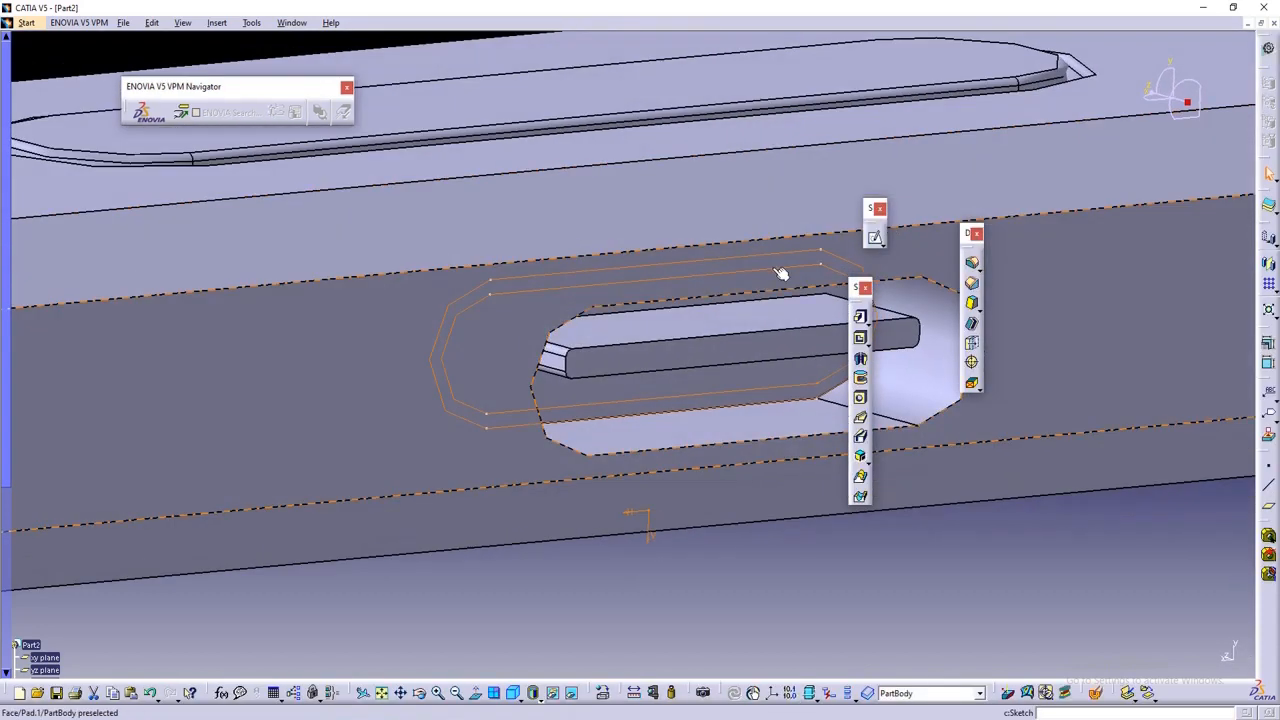
{"action": "left_click", "coordinate": [860, 317]}
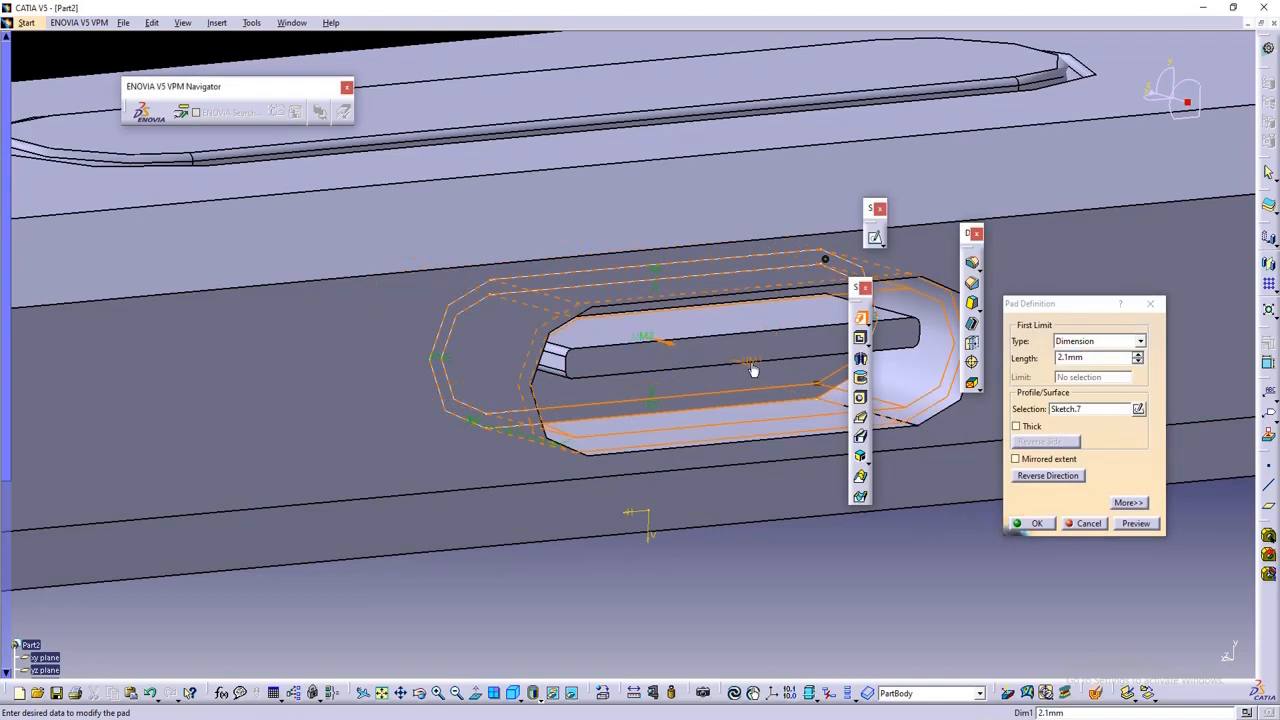
{"action": "middle_click_drag", "start_coordinate": [754, 366], "coordinate": [720, 400]}
{"action": "middle_click", "coordinate": [720, 399]}
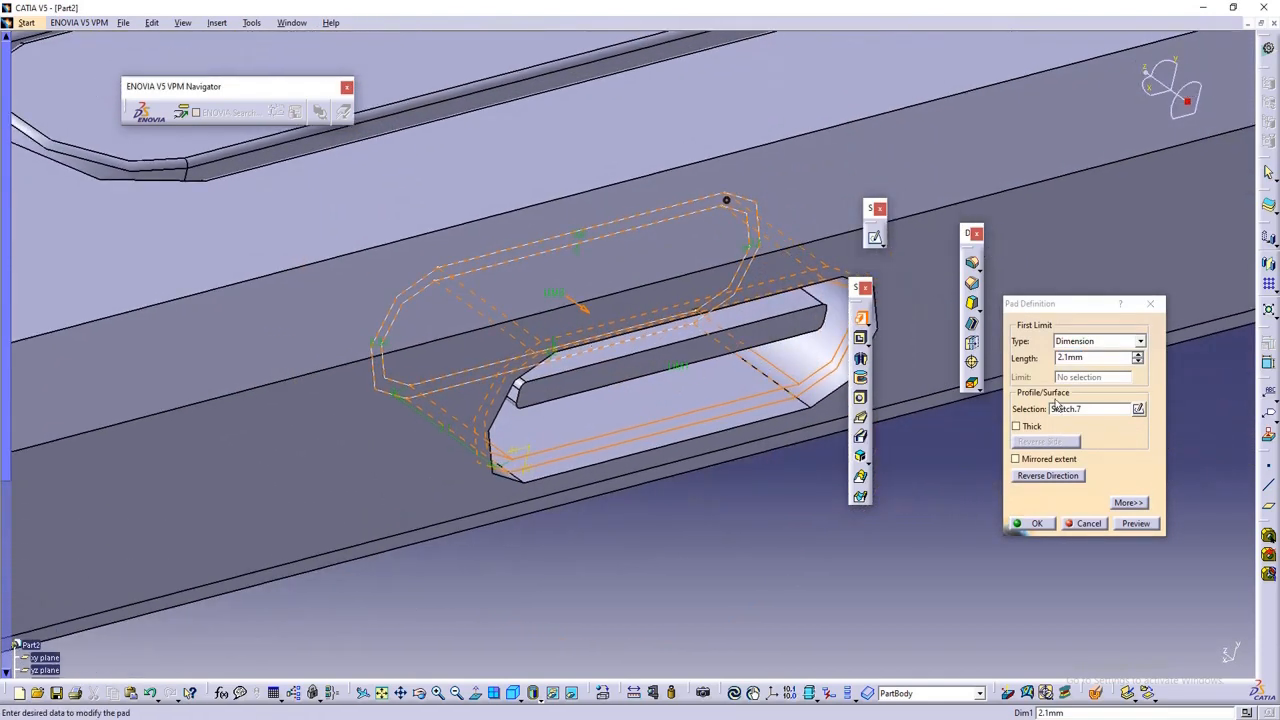
{"action": "left_click_drag", "start_coordinate": [1090, 357], "coordinate": [962, 356]}
{"action": "type", "text": "1.5"}
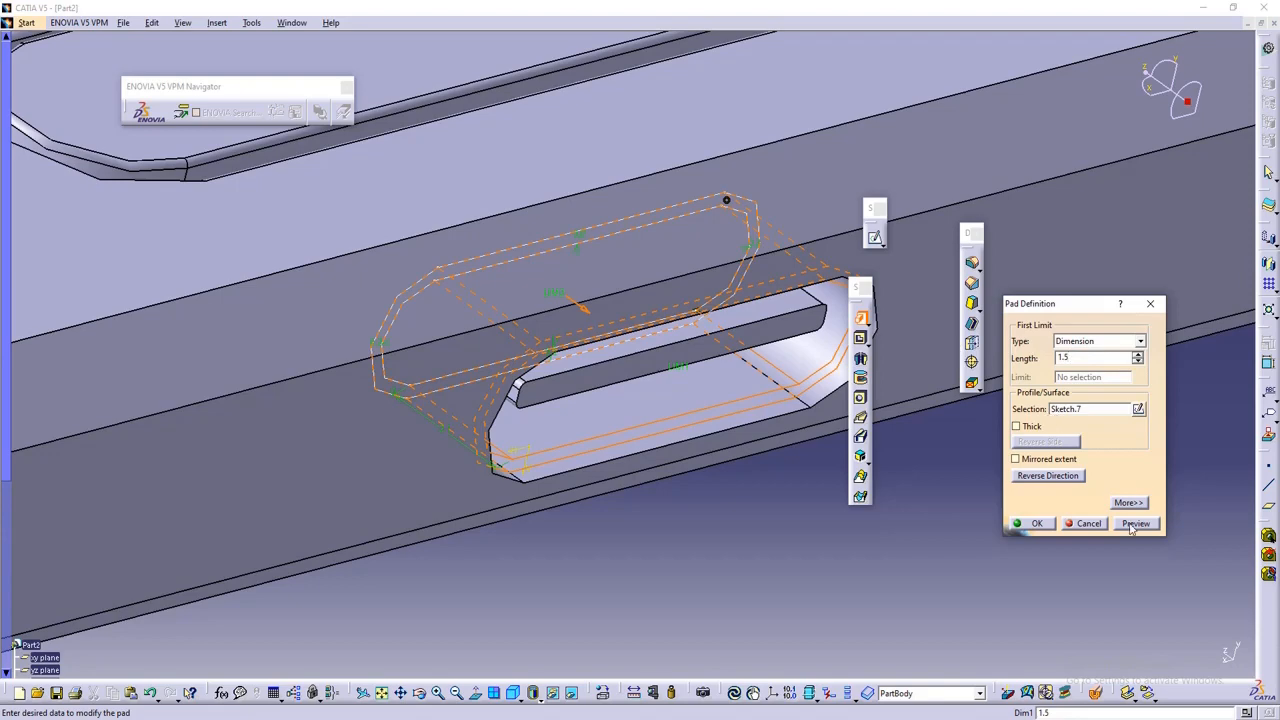
{"action": "left_click", "coordinate": [1135, 523]}
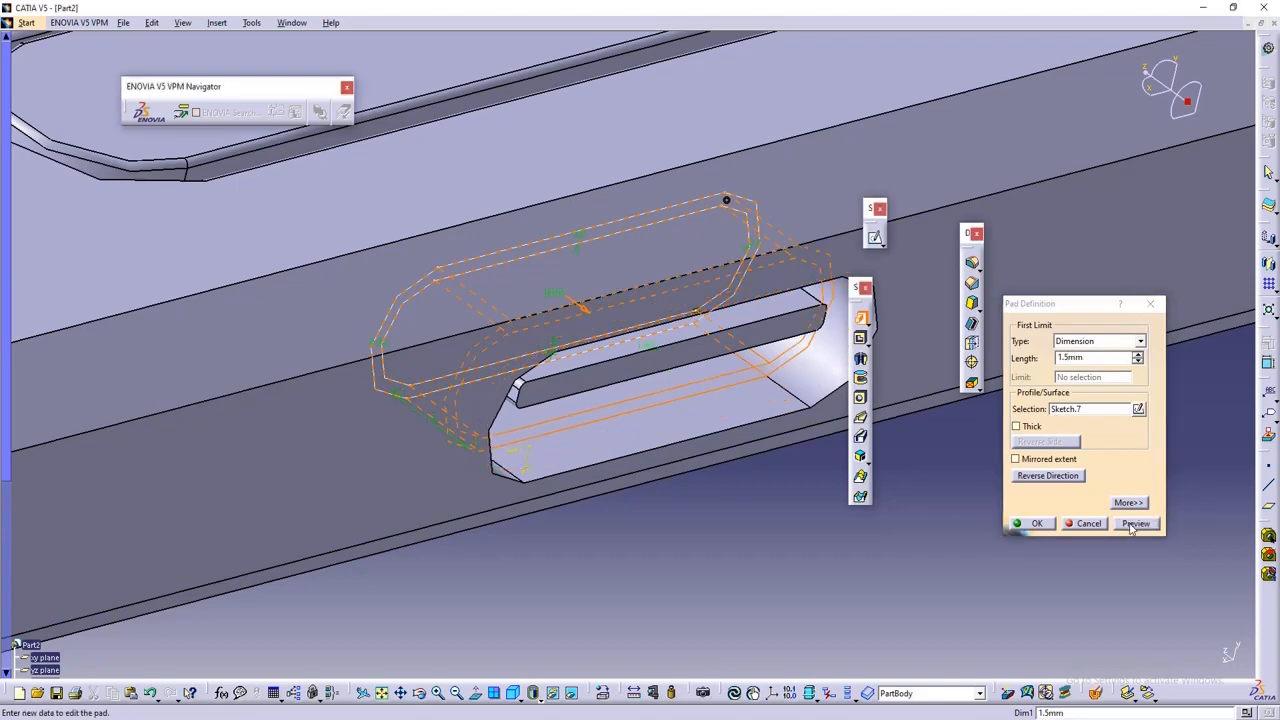
{"action": "left_click", "coordinate": [1046, 530]}
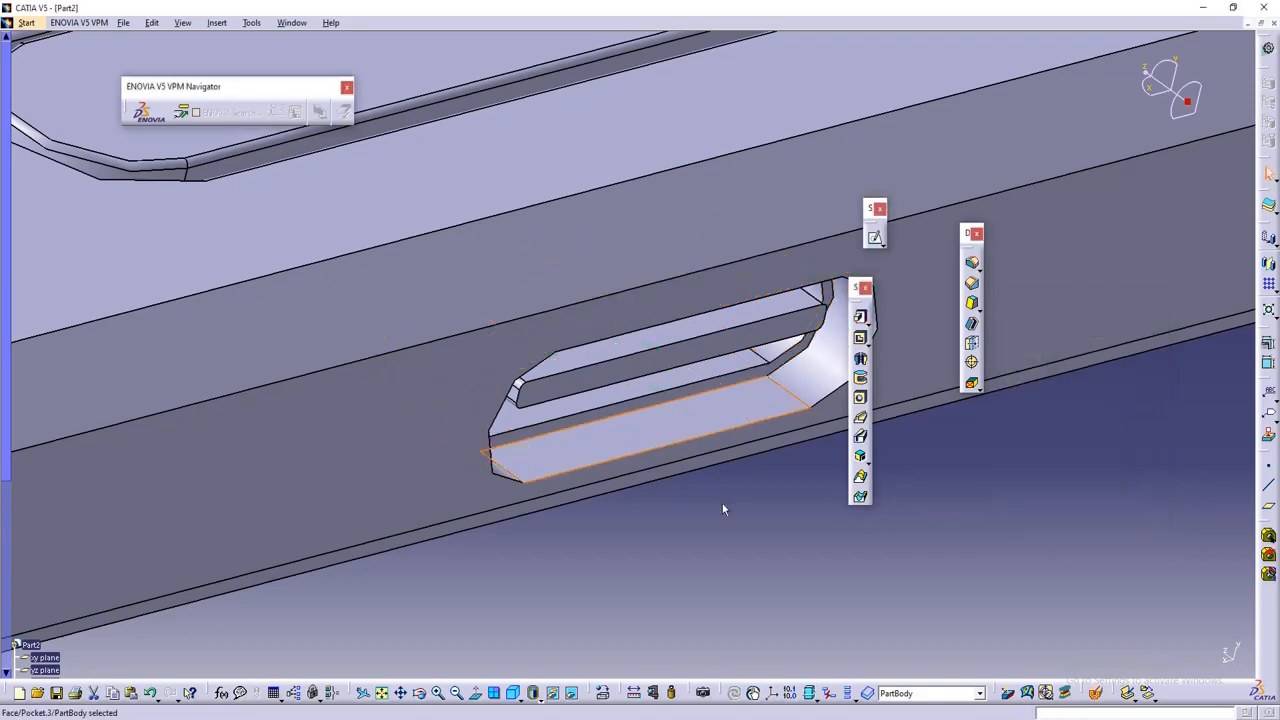
- Open a new sketch on the phone's flat end face that contains the port slot
{"action": "middle_click_drag", "start_coordinate": [722, 503], "coordinate": [578, 418]}
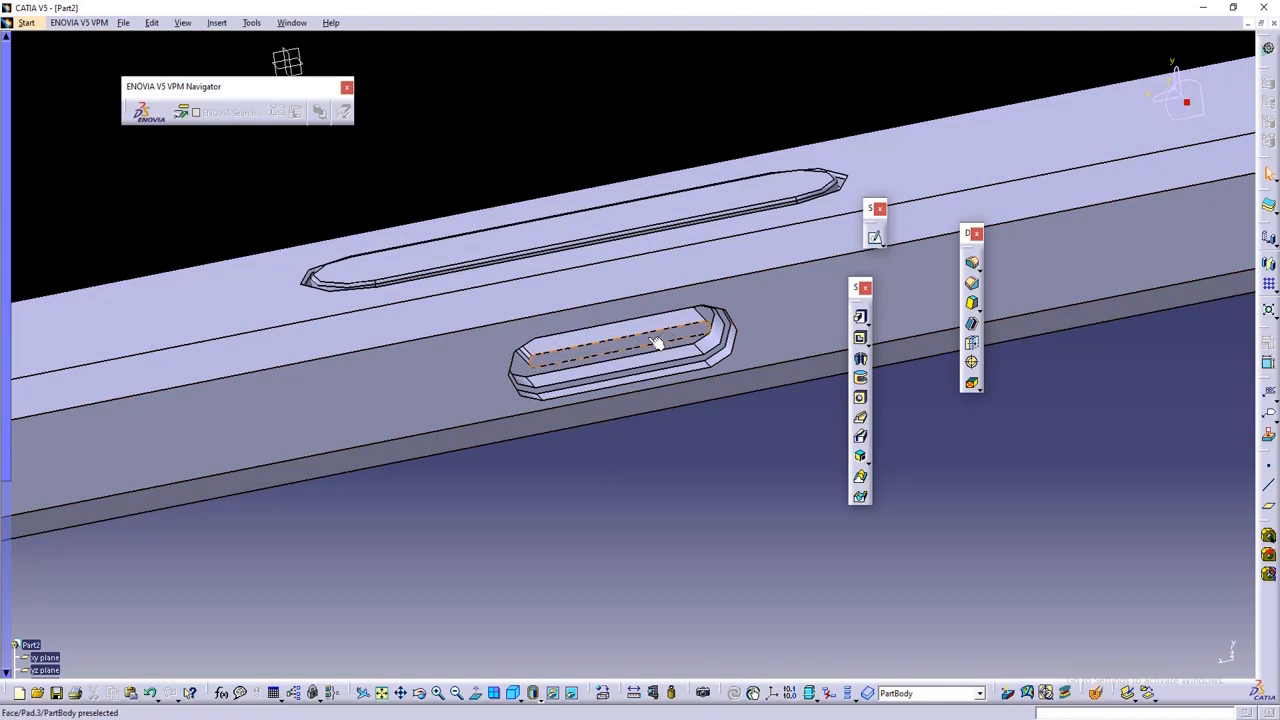
{"action": "middle_click_drag", "start_coordinate": [602, 378], "coordinate": [608, 457]}
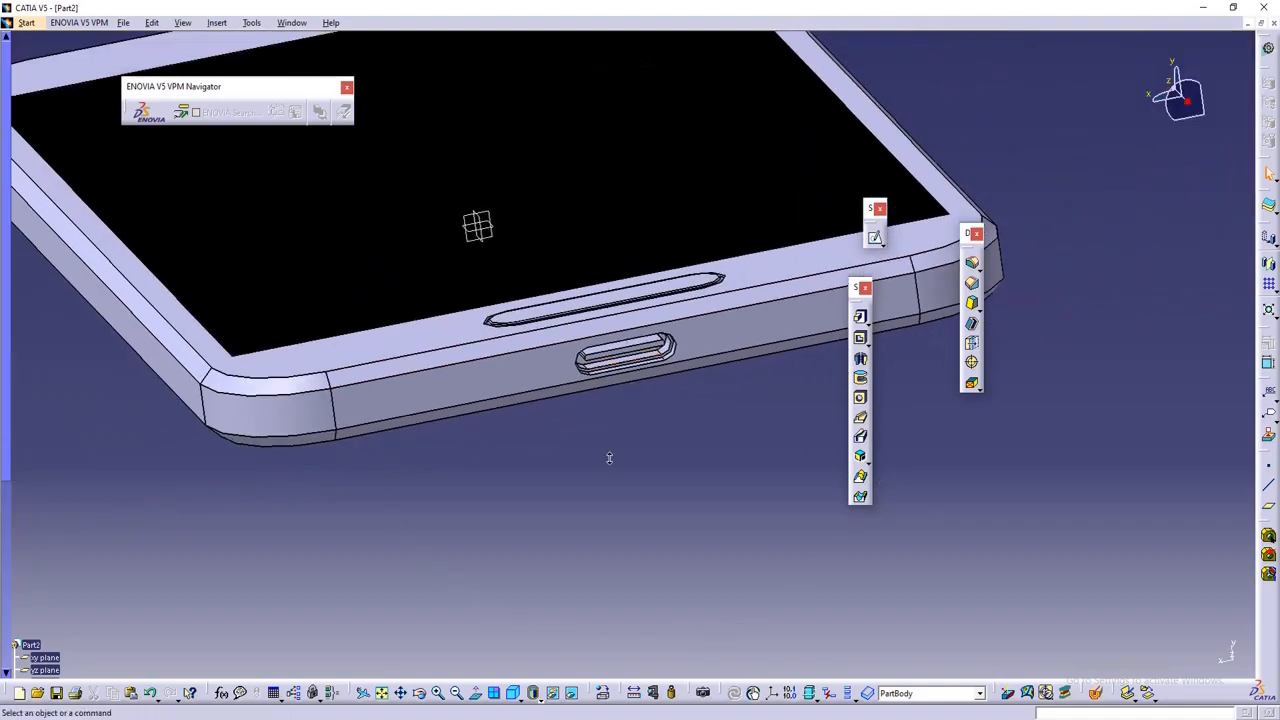
{"action": "left_click", "coordinate": [453, 397]}
{"action": "left_click", "coordinate": [875, 237]}
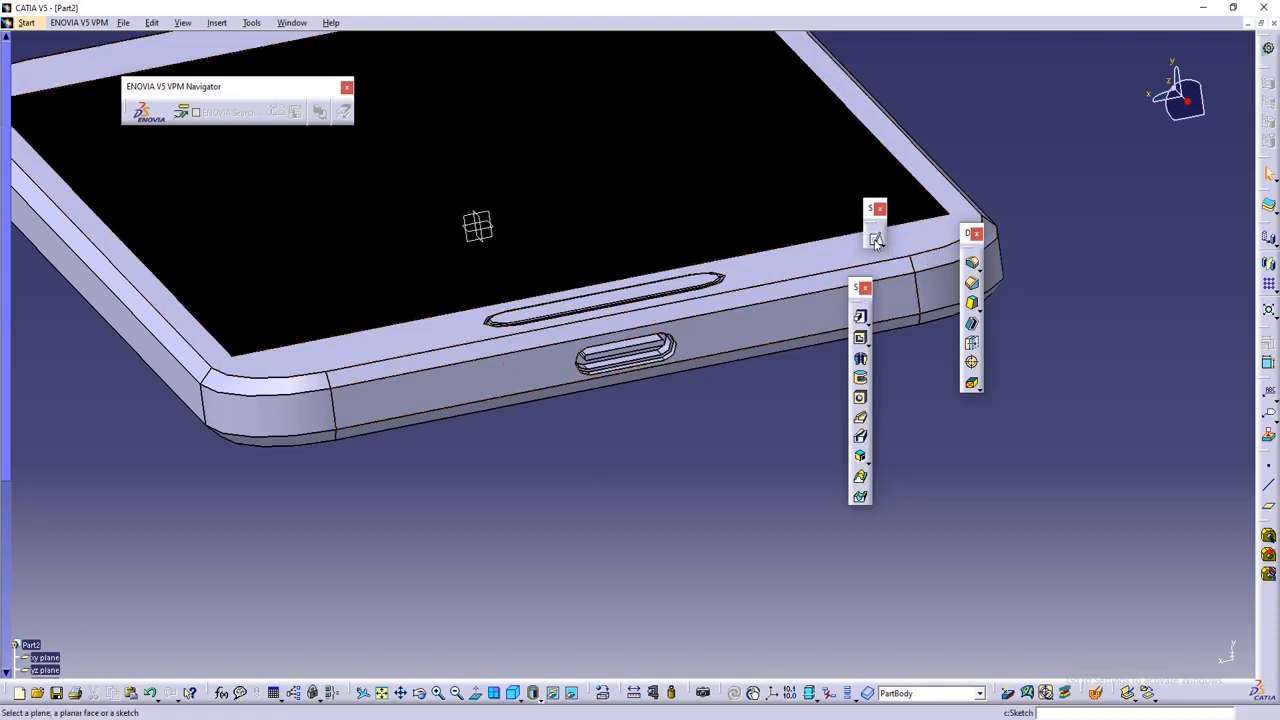
{"action": "left_click", "coordinate": [472, 386]}
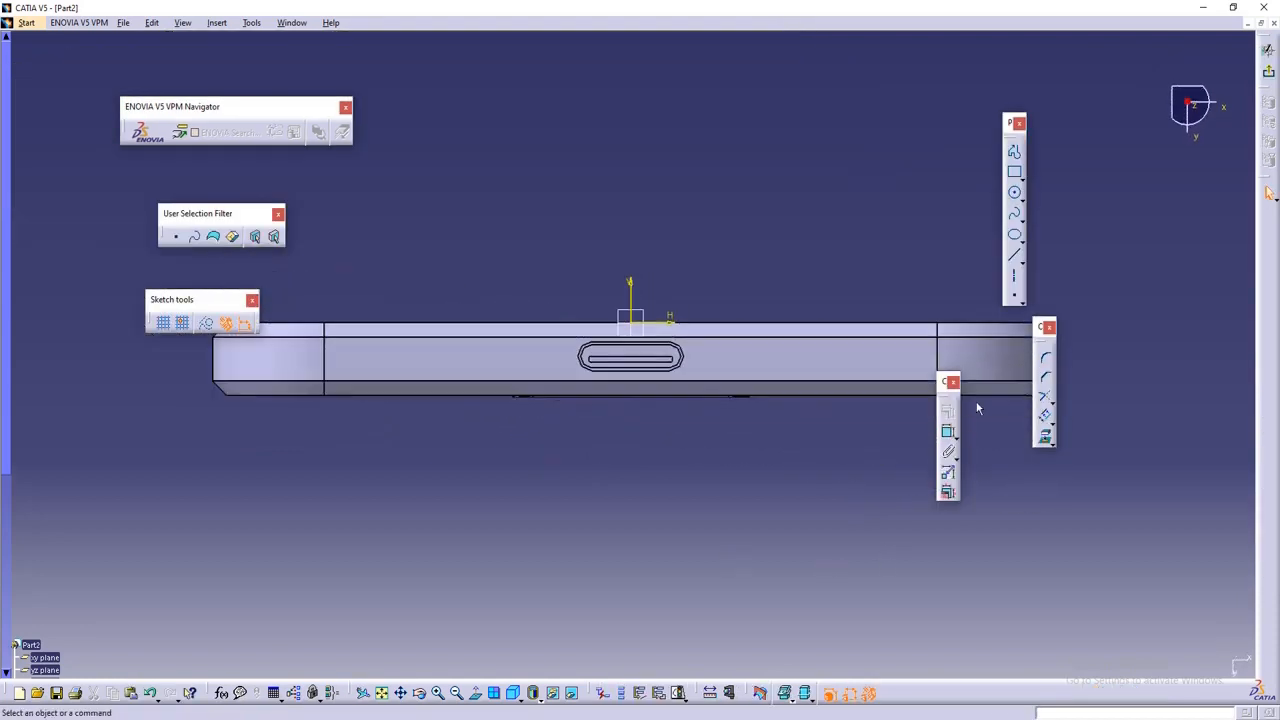
- Sketch a circle about 2.6 mm in diameter on the end face, between the port slot and the rounded corner
{"action": "left_click", "coordinate": [1014, 192]}
{"action": "middle_click_drag", "start_coordinate": [428, 520], "coordinate": [480, 594]}
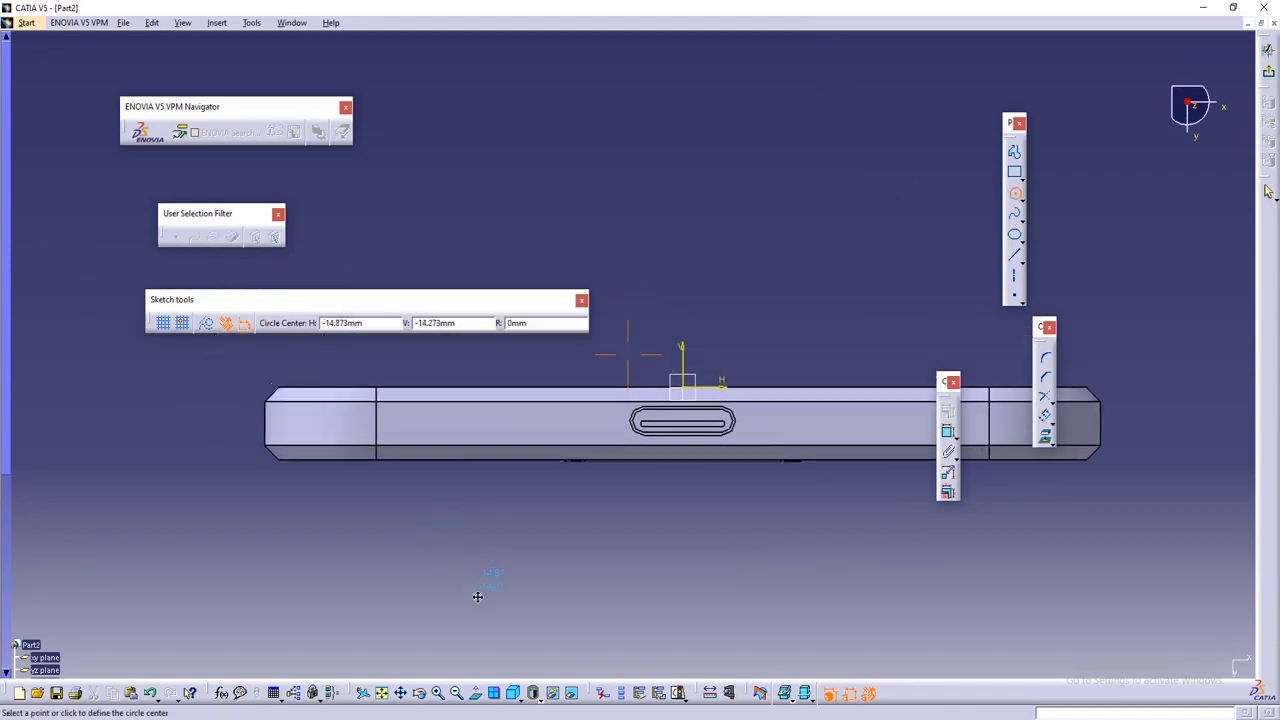
{"action": "left_click", "coordinate": [497, 425]}
{"action": "left_click", "coordinate": [523, 429]}
{"action": "right_click", "coordinate": [519, 428]}
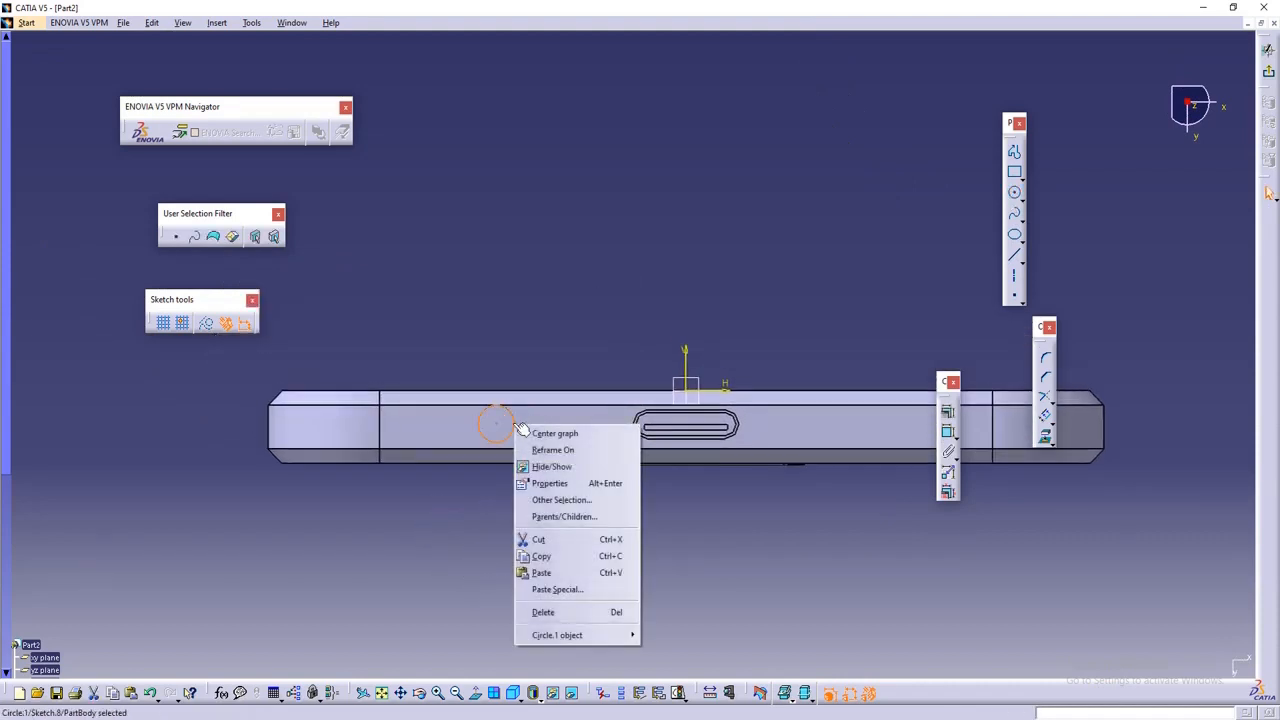
{"action": "left_click", "coordinate": [519, 333]}
{"action": "left_click", "coordinate": [475, 347]}
{"action": "middle_click_drag", "start_coordinate": [482, 352], "coordinate": [495, 327]}
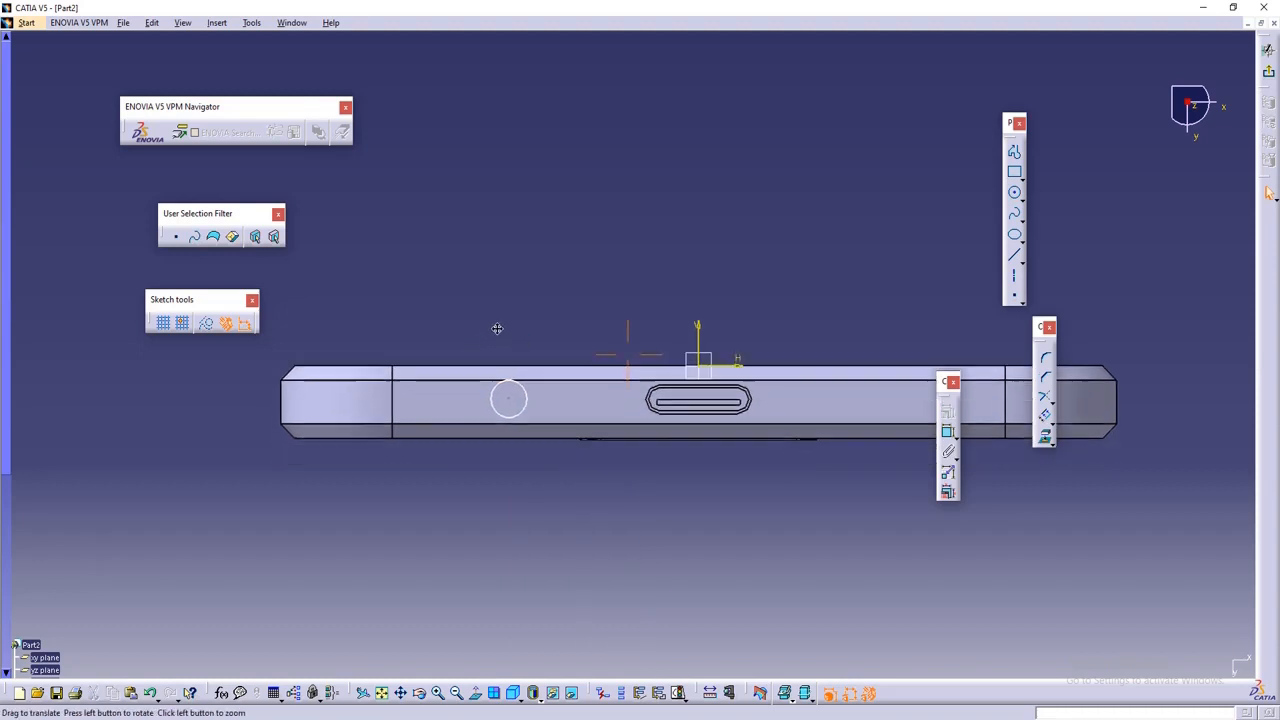
- Dimension the circle's diameter as 2.3 mm and nudge the circle slightly down on the end face
{"action": "left_click", "coordinate": [947, 431]}
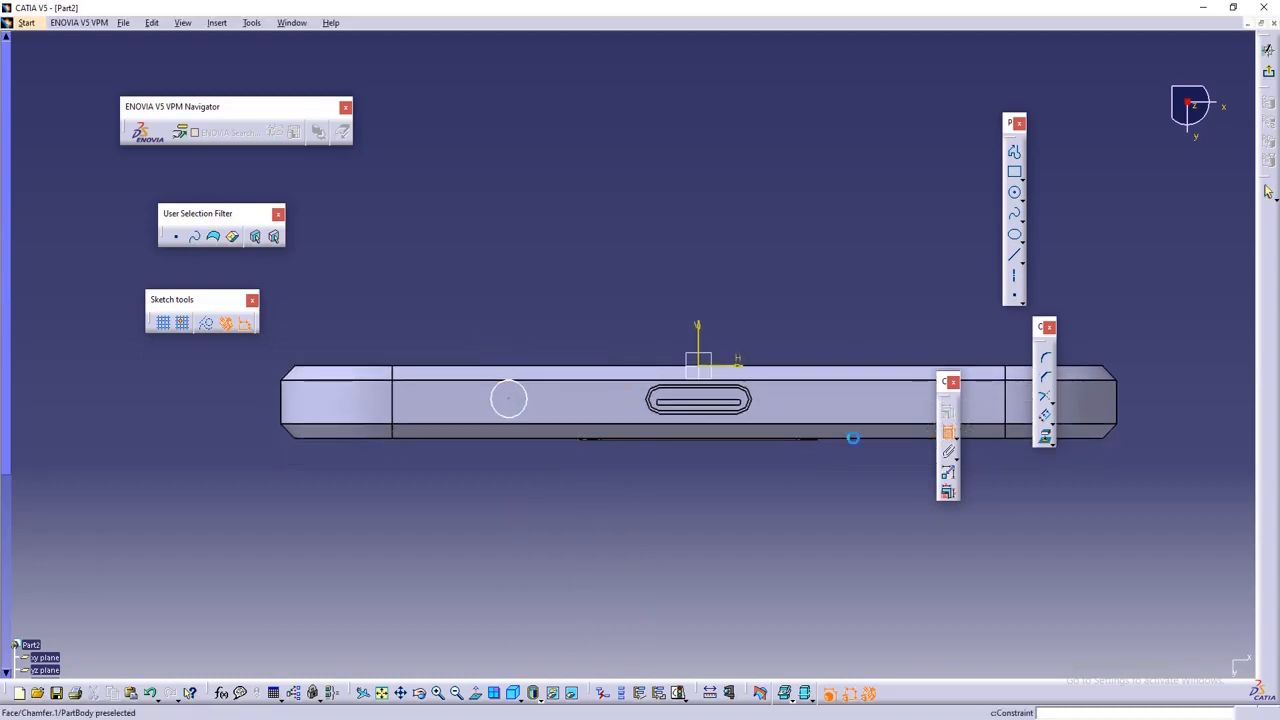
{"action": "left_click", "coordinate": [519, 422]}
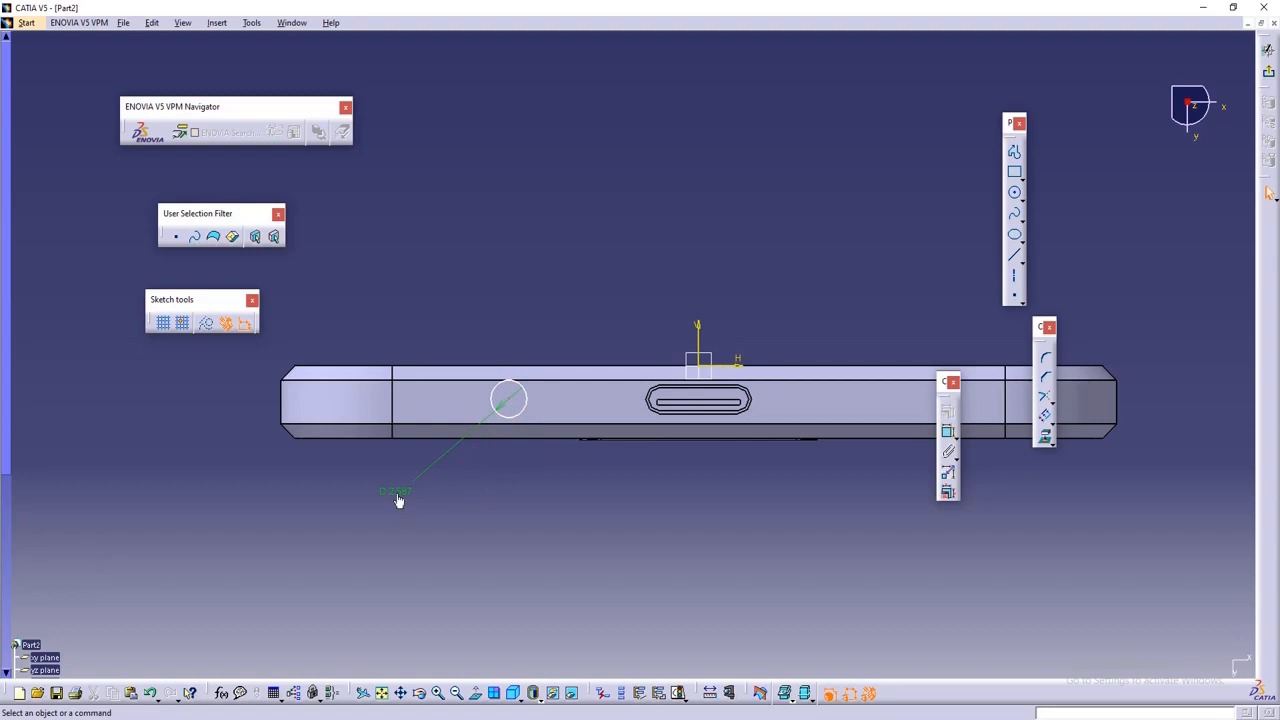
{"action": "double_click", "coordinate": [398, 497]}
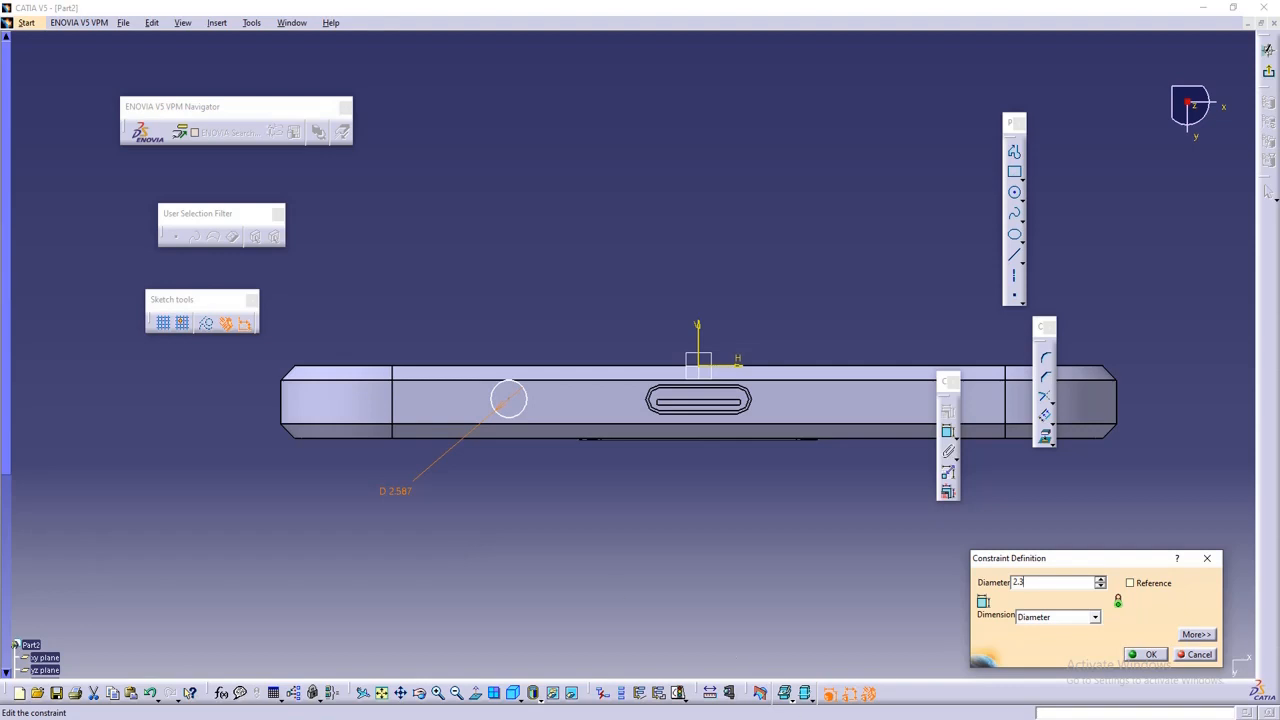
{"action": "key", "text": "Return"}
{"action": "scroll", "coordinate": [606, 543], "scroll_direction": "up", "scroll_amount": 3}
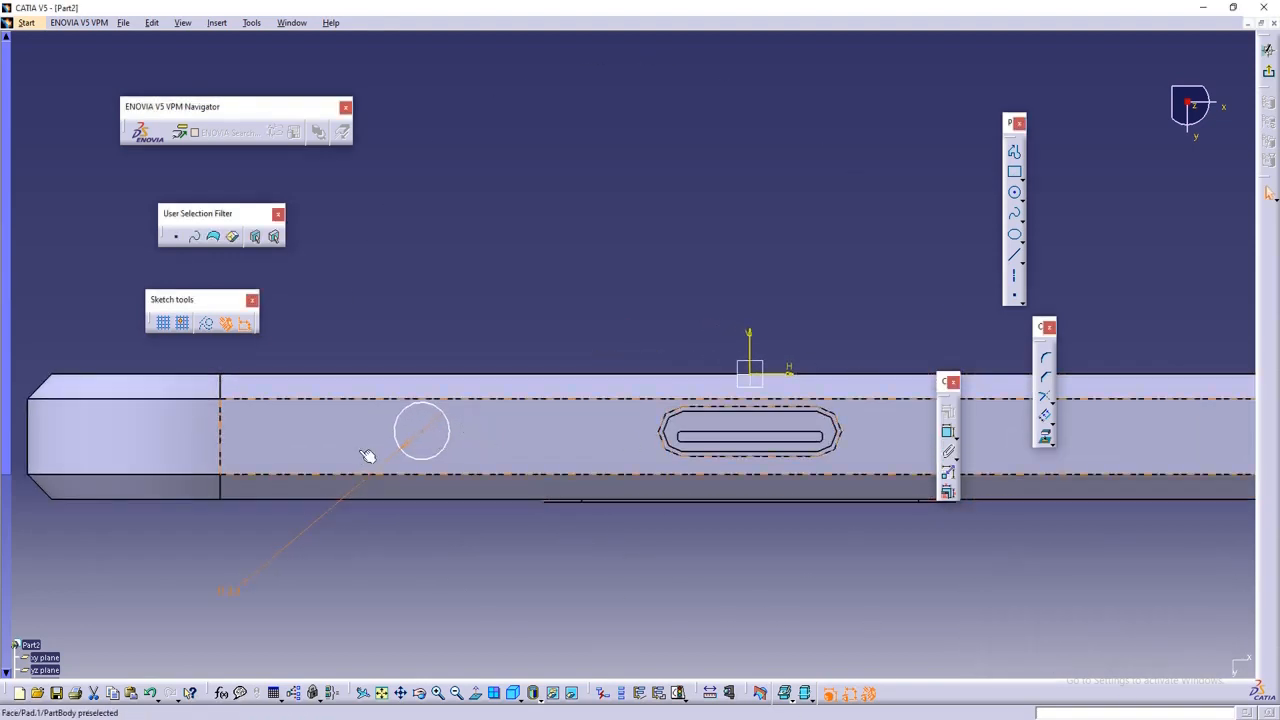
{"action": "left_click_drag", "start_coordinate": [423, 432], "coordinate": [421, 437]}
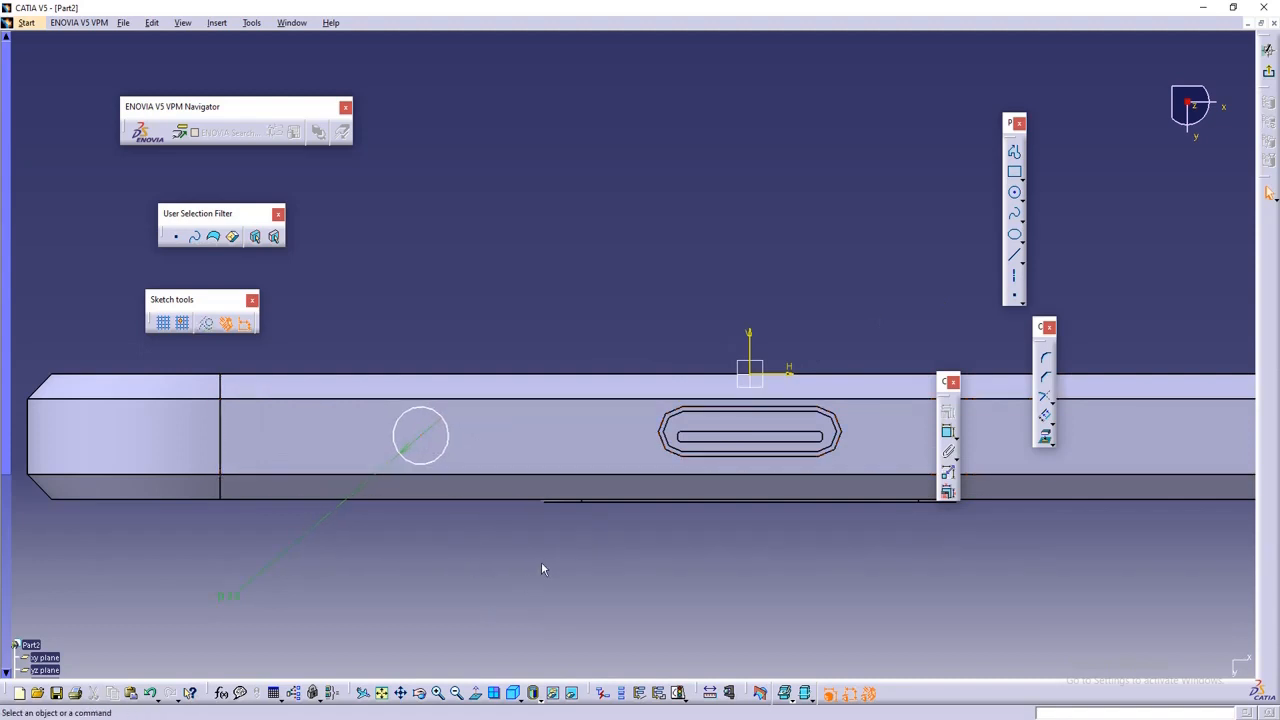
- Dimension the vertical distance between the circle's center and the sketch's horizontal axis
{"action": "left_click", "coordinate": [948, 432]}
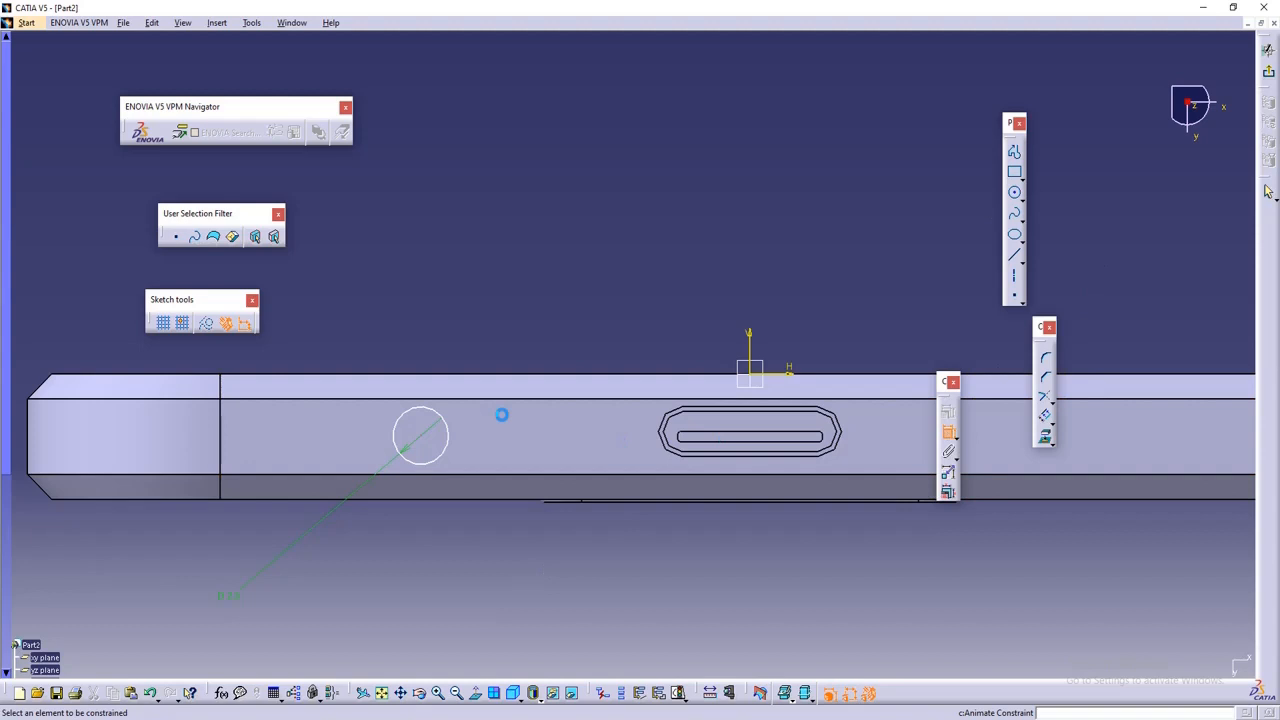
{"action": "left_click", "coordinate": [420, 441]}
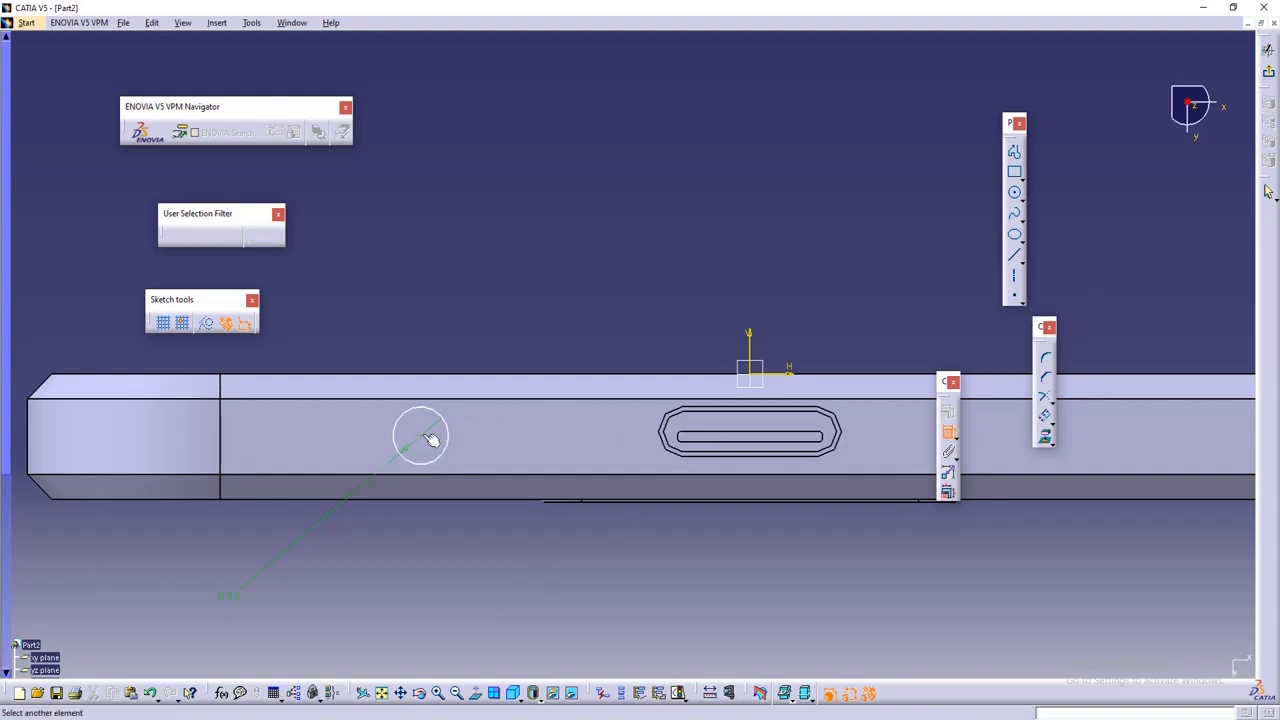
{"action": "left_click", "coordinate": [782, 375]}
{"action": "left_click", "coordinate": [608, 296]}
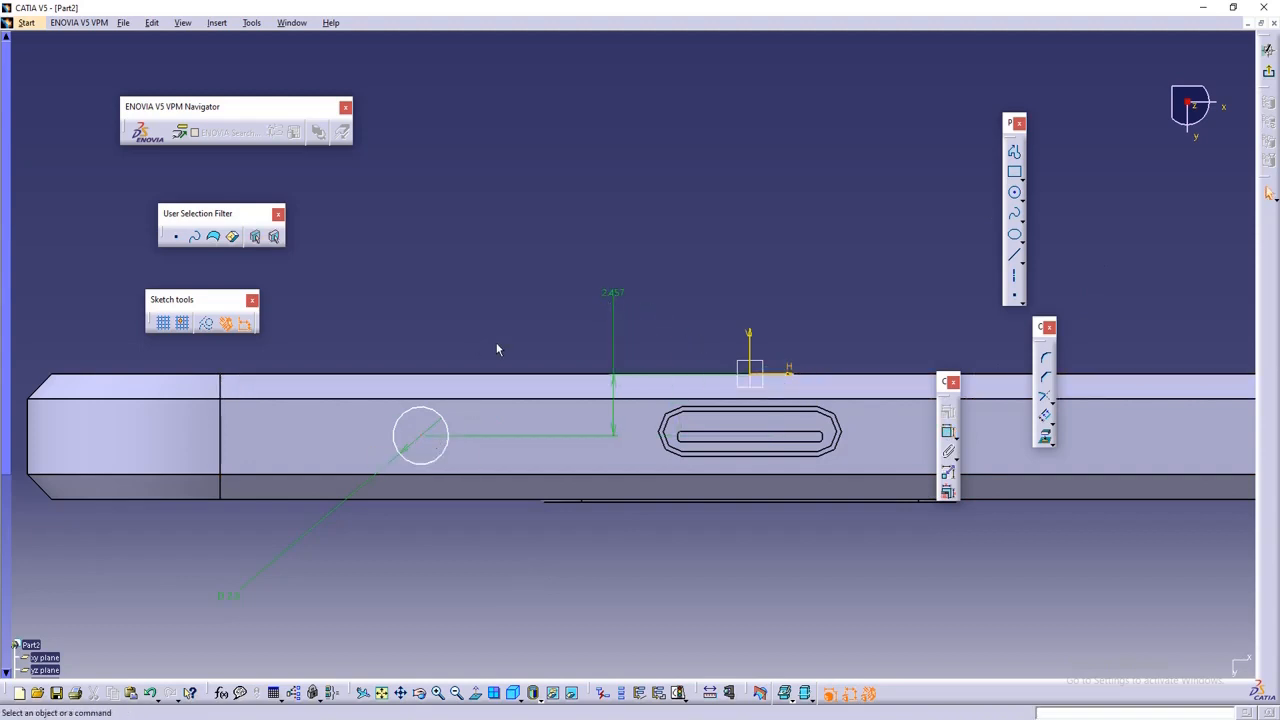
- Dimension the horizontal distance between the circle and the sketch's vertical axis and set it to 13 mm
{"action": "left_click", "coordinate": [948, 433]}
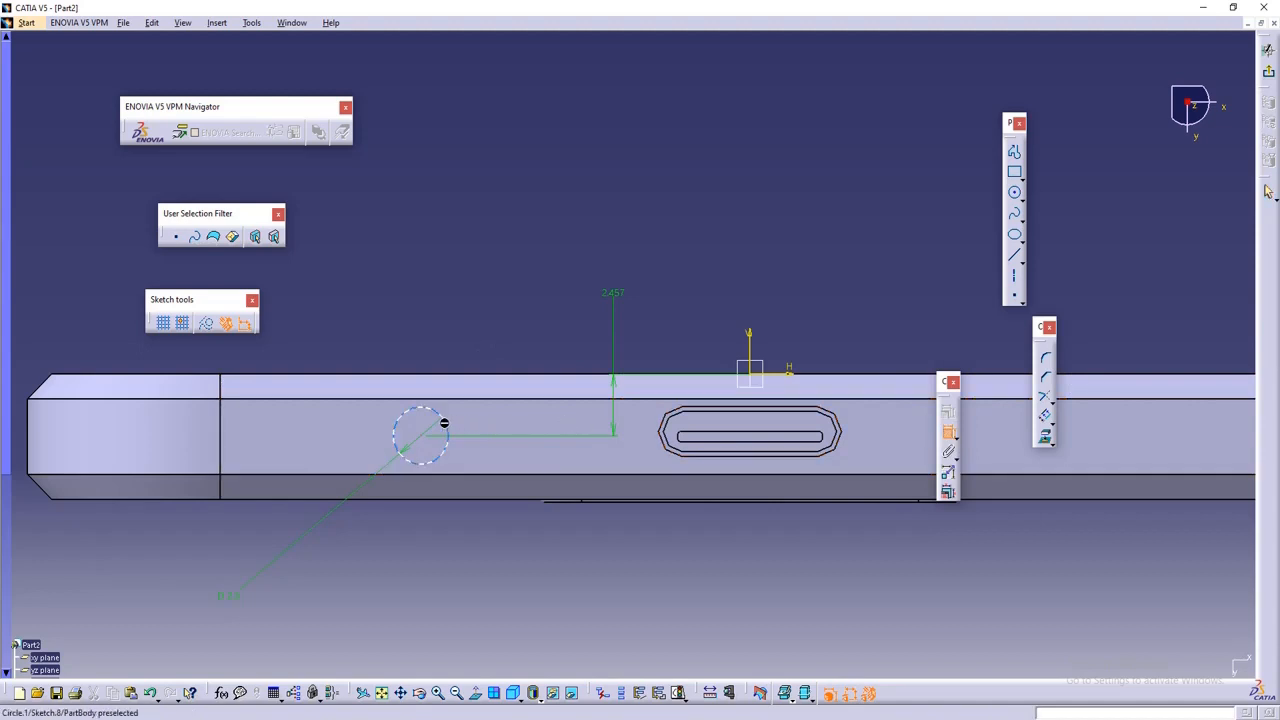
{"action": "left_click", "coordinate": [444, 423]}
{"action": "left_click", "coordinate": [753, 350]}
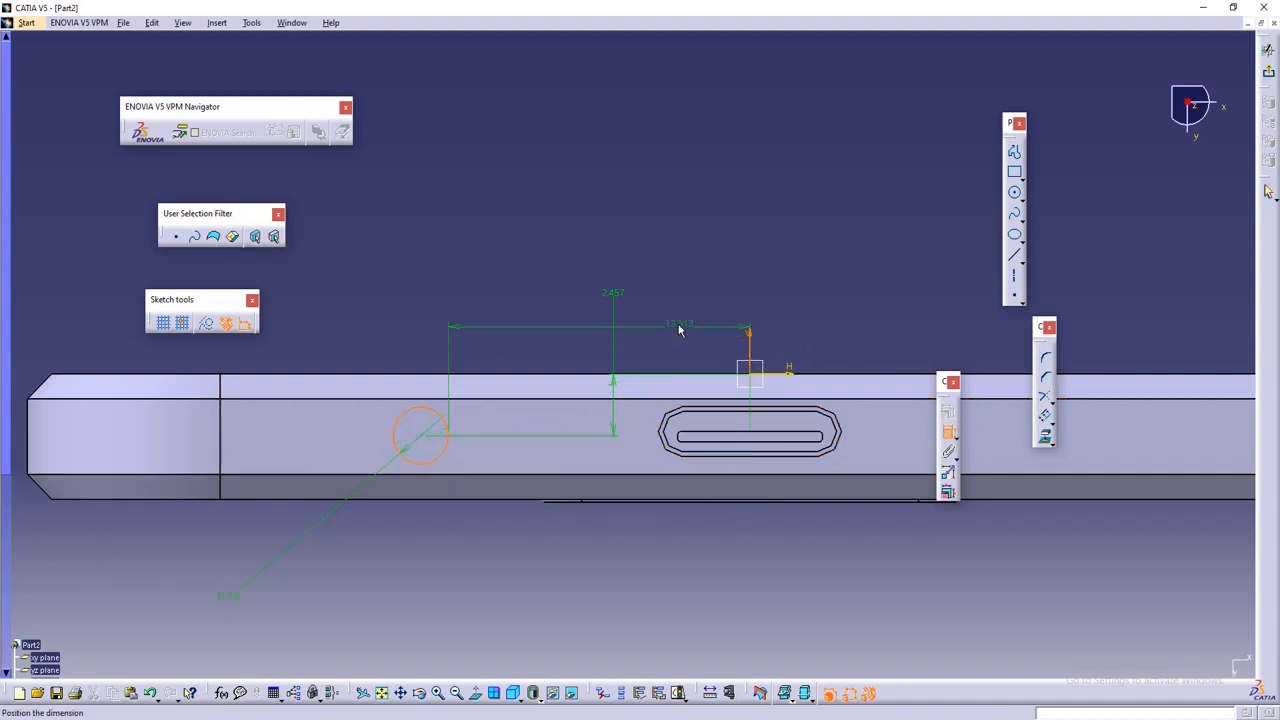
{"action": "left_click", "coordinate": [590, 320]}
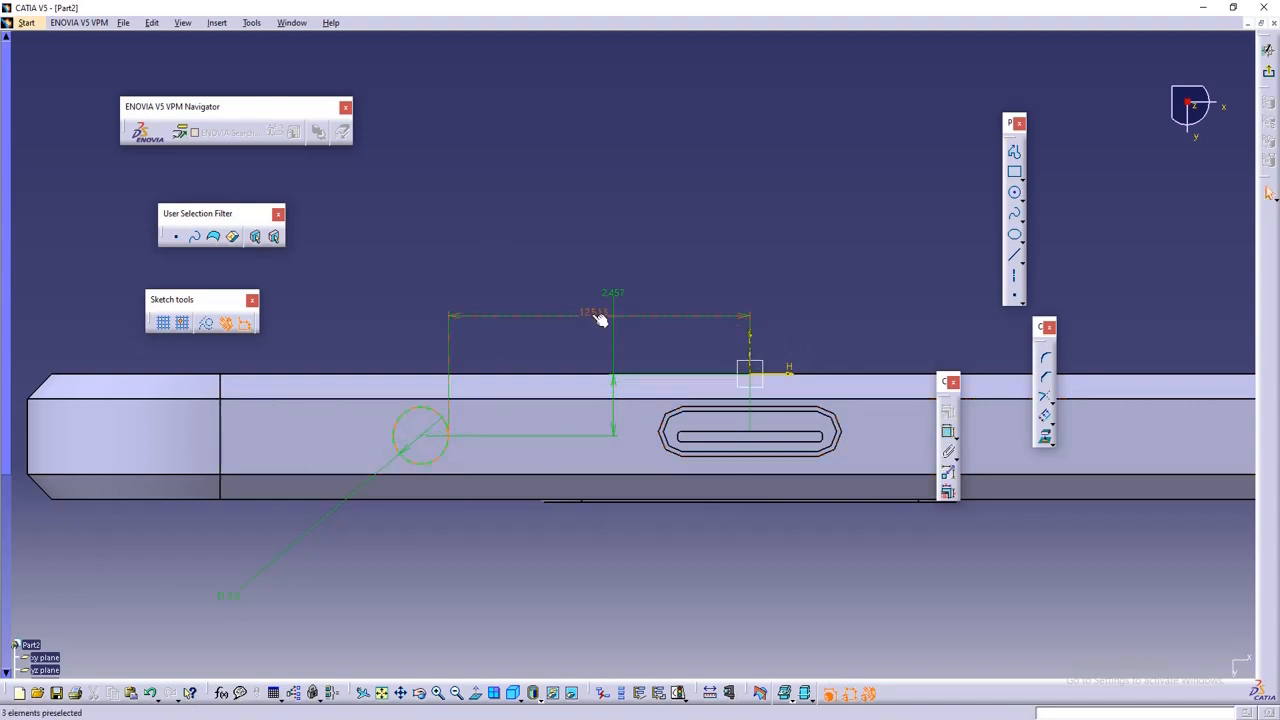
{"action": "double_click", "coordinate": [594, 313]}
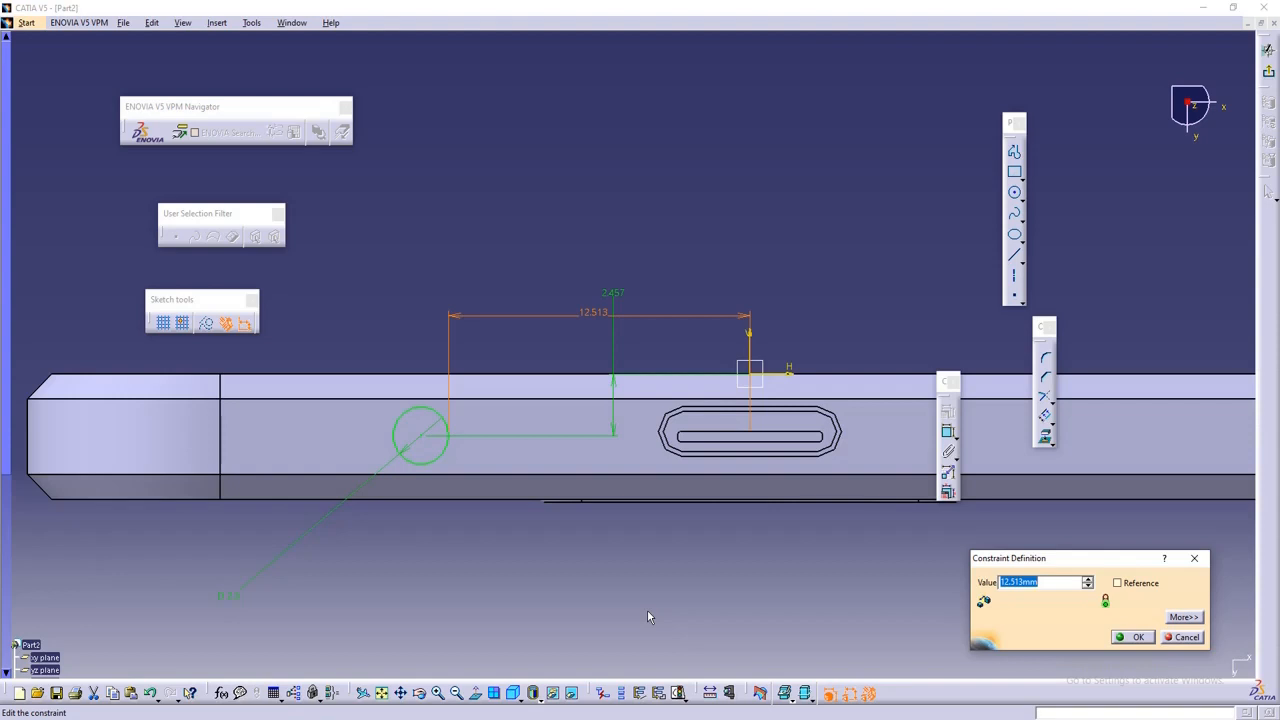
{"action": "left_click", "coordinate": [1133, 637]}
- Try 2.3 mm and 2.4 mm as the vertical distance between the circle's center and the horizontal axis
{"action": "left_click", "coordinate": [614, 295]}
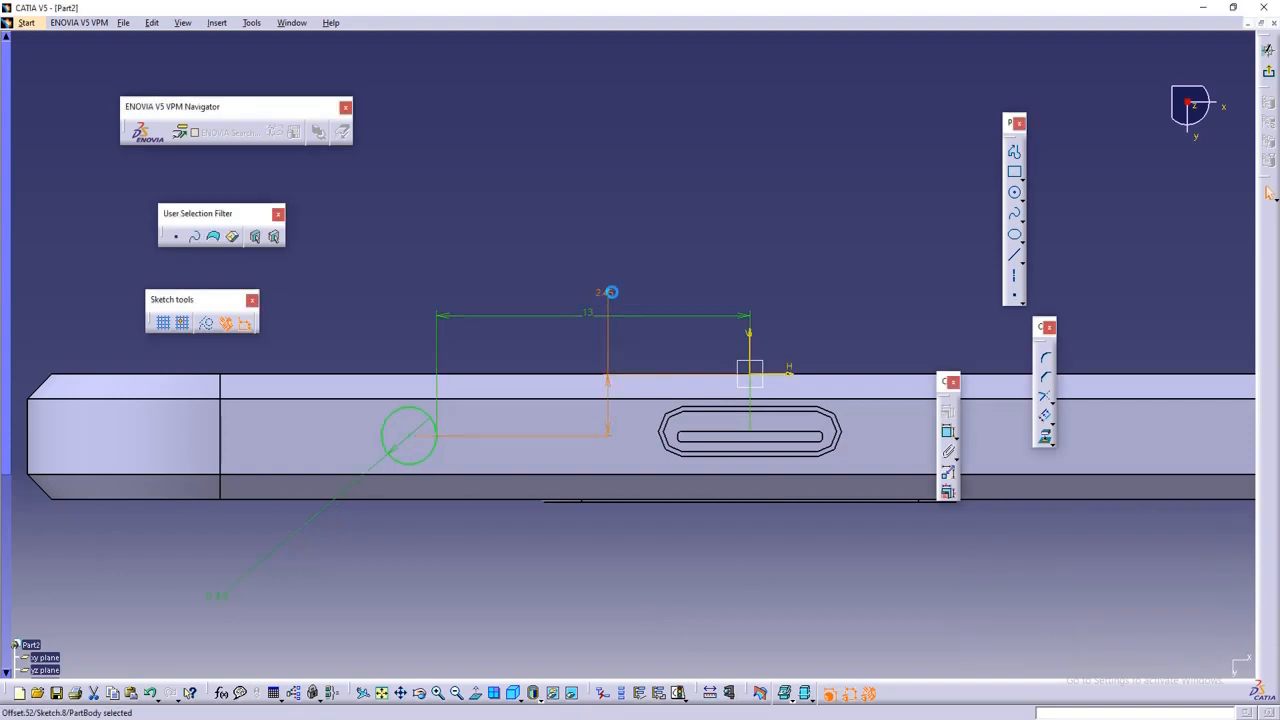
{"action": "double_click", "coordinate": [612, 296]}
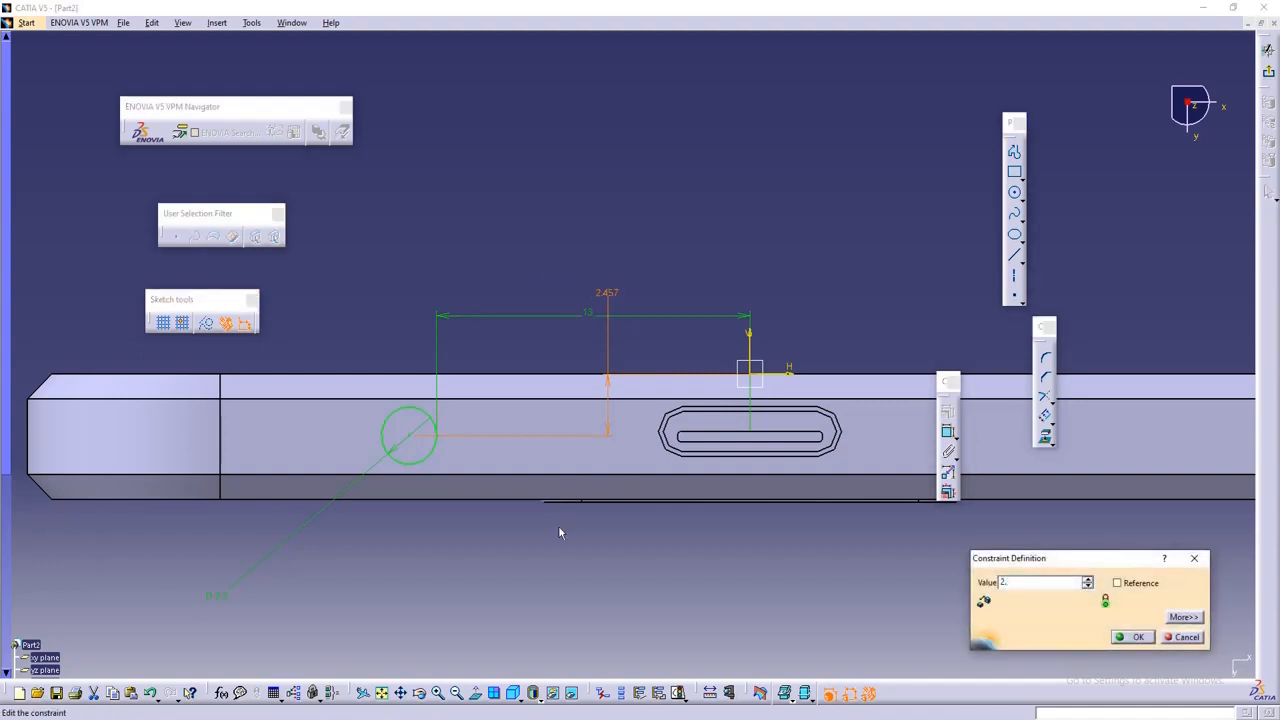
{"action": "left_click", "coordinate": [1133, 637]}
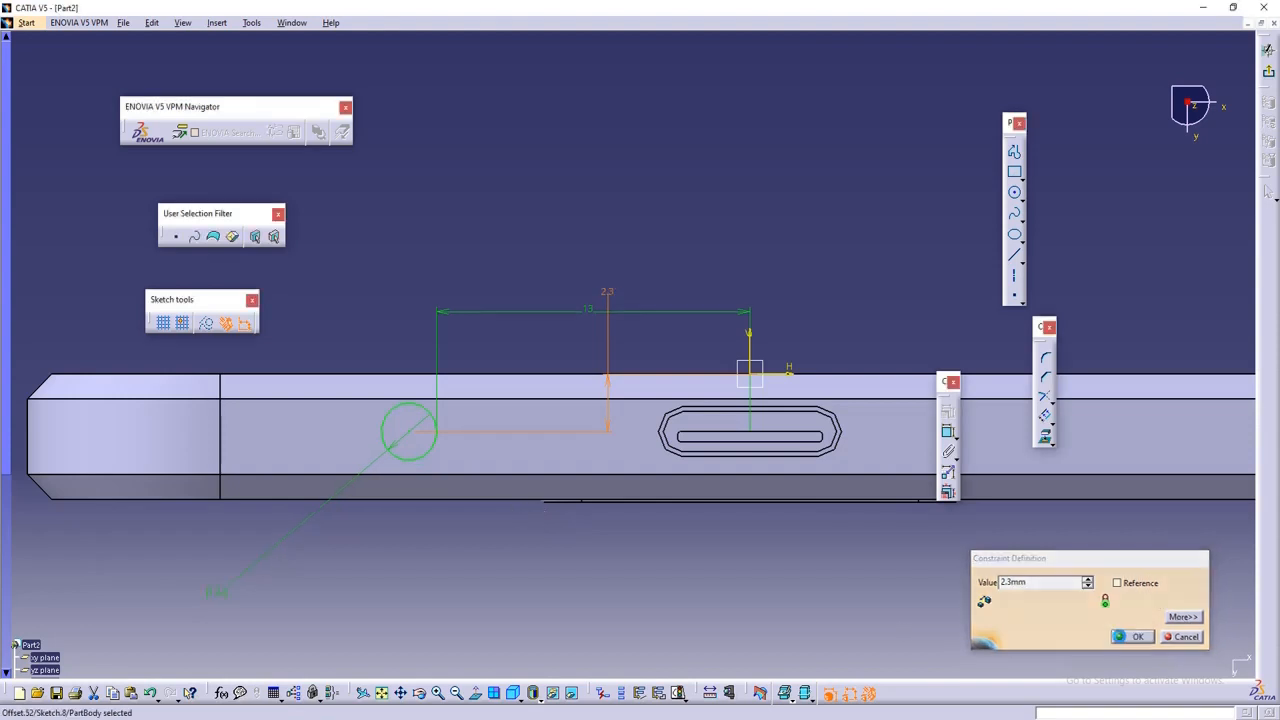
{"action": "double_click", "coordinate": [610, 291]}
{"action": "type", "text": "2.4"}
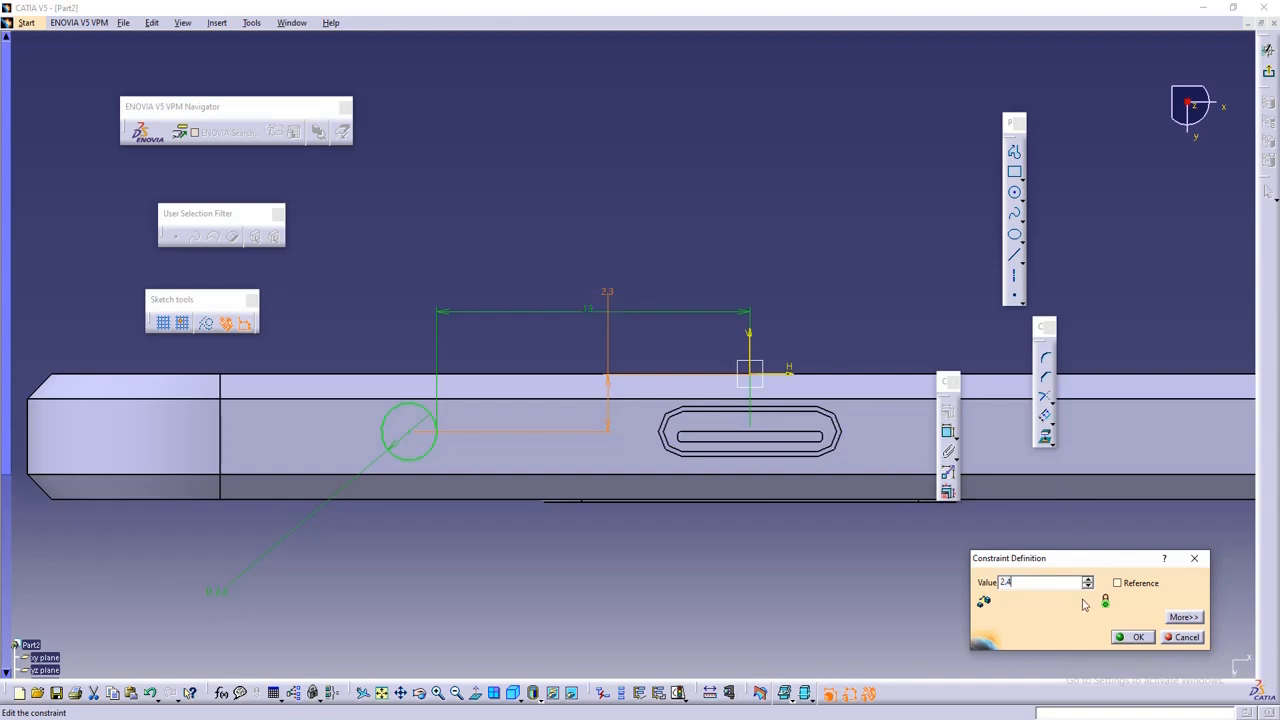
{"action": "left_click", "coordinate": [1131, 637]}
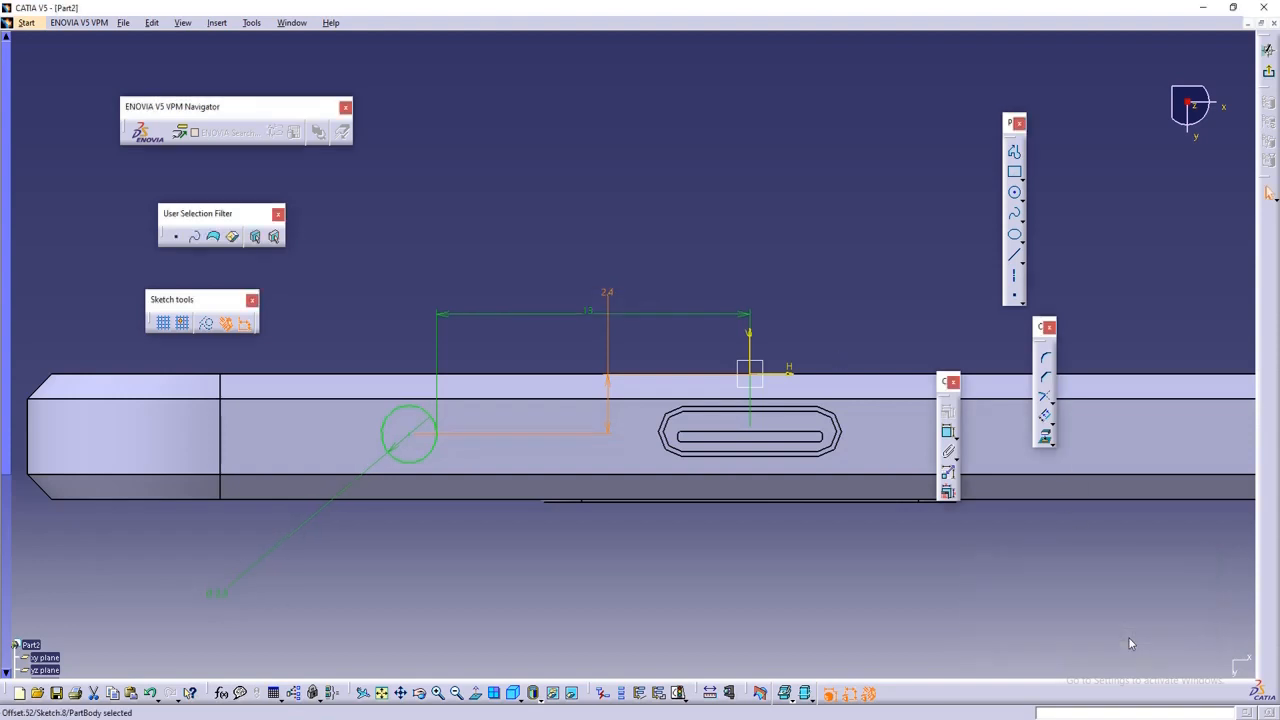
- Set the vertical distance between the circle's center and the horizontal axis to 2.45 mm
{"action": "double_click", "coordinate": [608, 293]}
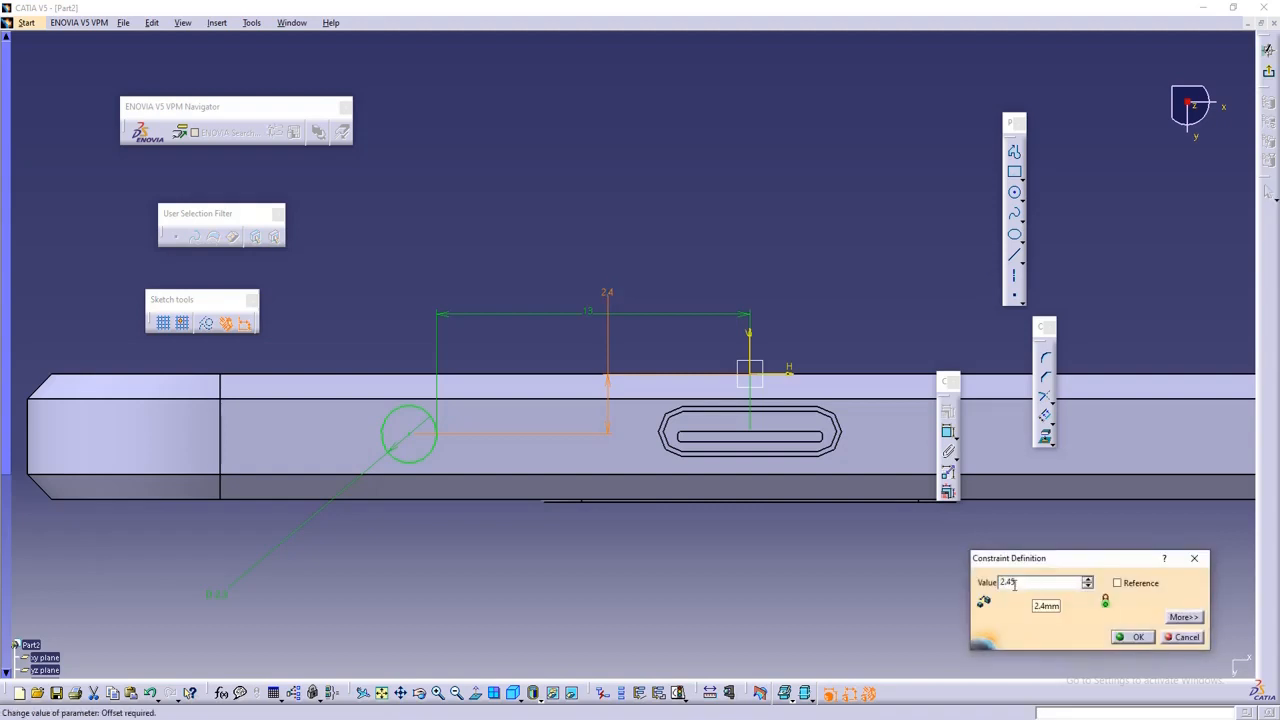
{"action": "type", "text": "2.45"}
{"action": "left_click", "coordinate": [1131, 637]}
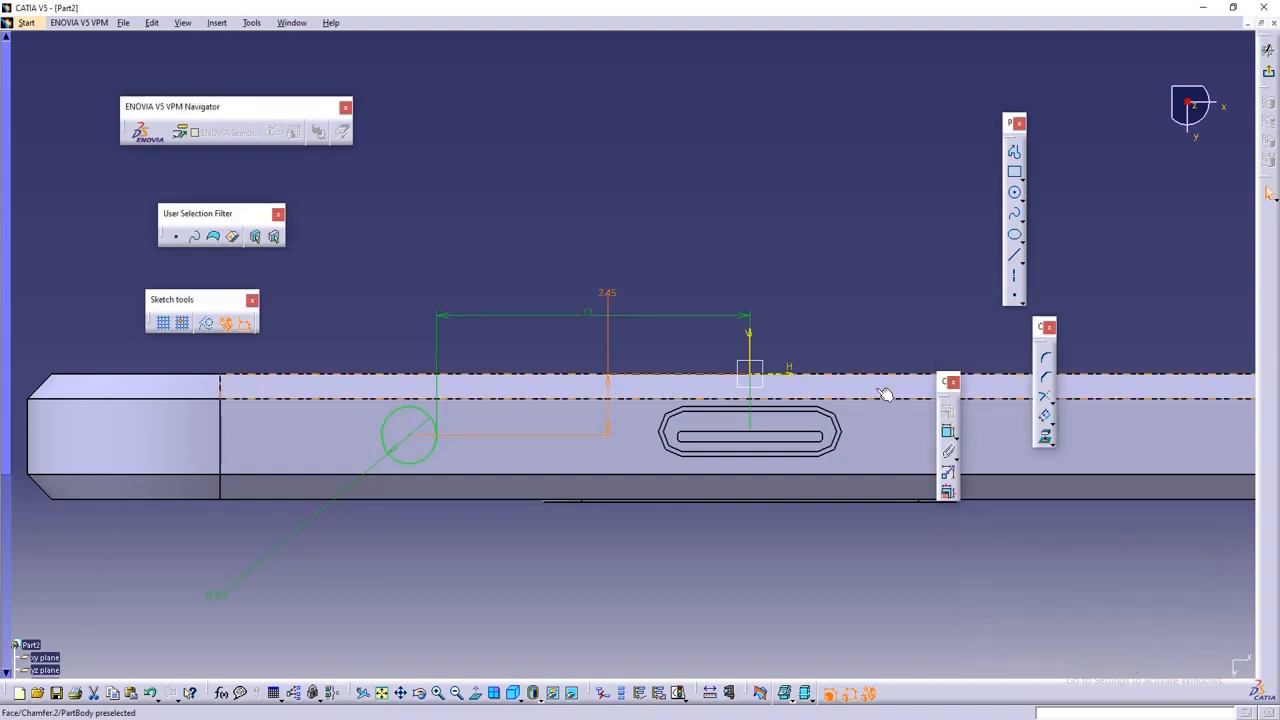
- Exit the sketch and cut a round pocket into the end face from the circle profile
{"action": "left_click", "coordinate": [1269, 73]}
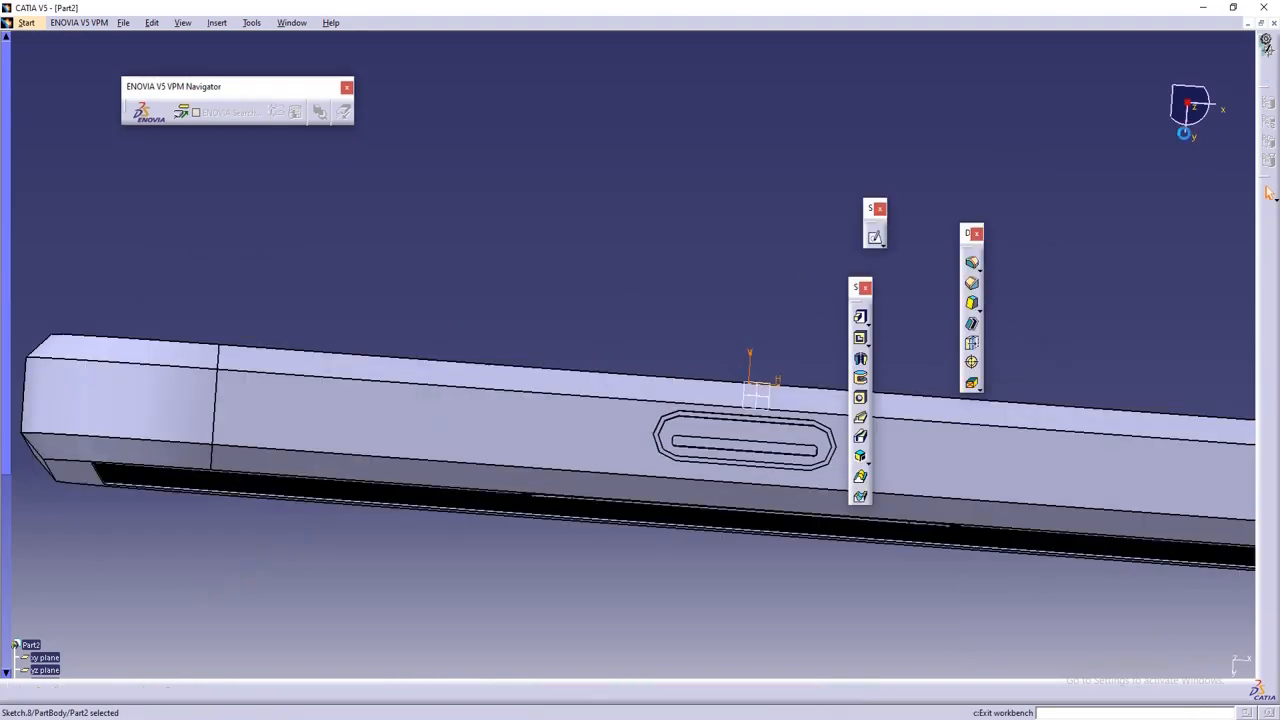
{"action": "mouse_move", "coordinate": [490, 456]}
{"action": "middle_mouse_down"}
{"action": "mouse_move", "coordinate": [797, 449]}
{"action": "mouse_move", "coordinate": [880, 483]}
{"action": "middle_mouse_up"}
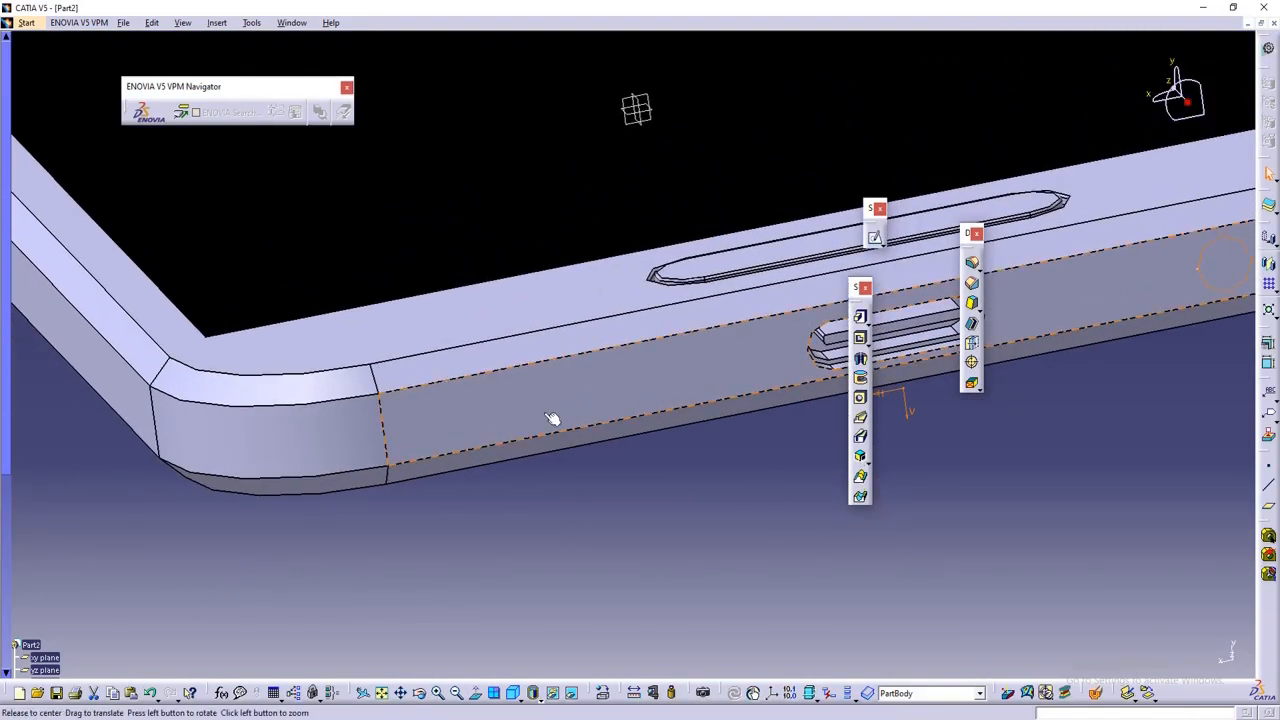
{"action": "middle_click_drag", "start_coordinate": [552, 419], "coordinate": [556, 511]}
{"action": "middle_click_drag", "start_coordinate": [636, 469], "coordinate": [605, 390]}
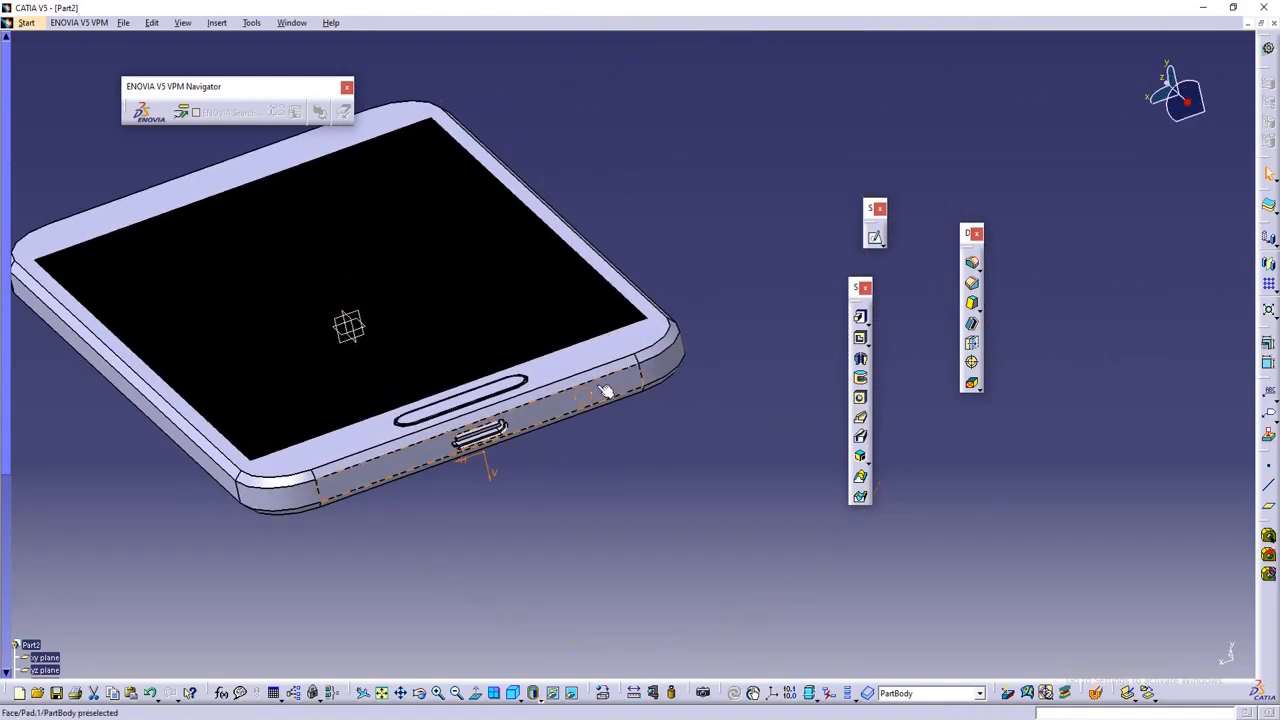
{"action": "middle_click_drag", "start_coordinate": [658, 448], "coordinate": [664, 371]}
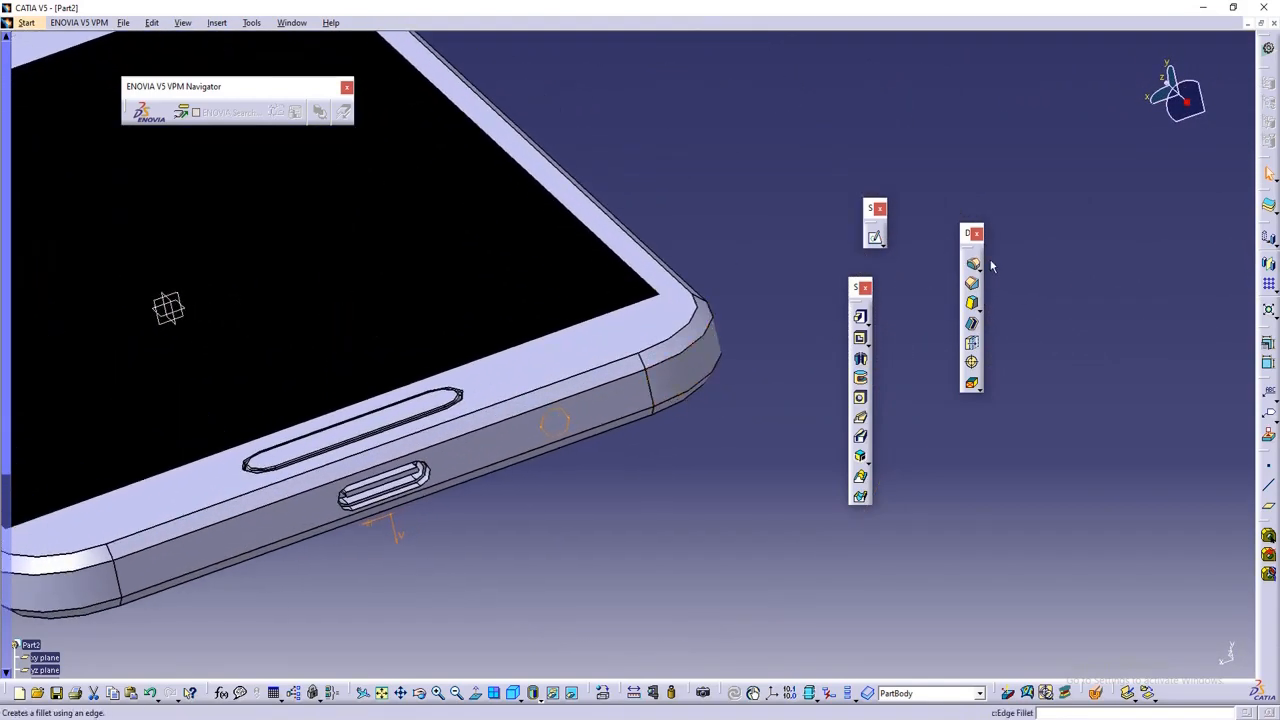
{"action": "left_click", "coordinate": [860, 338]}
{"action": "middle_click_drag", "start_coordinate": [535, 445], "coordinate": [693, 386]}
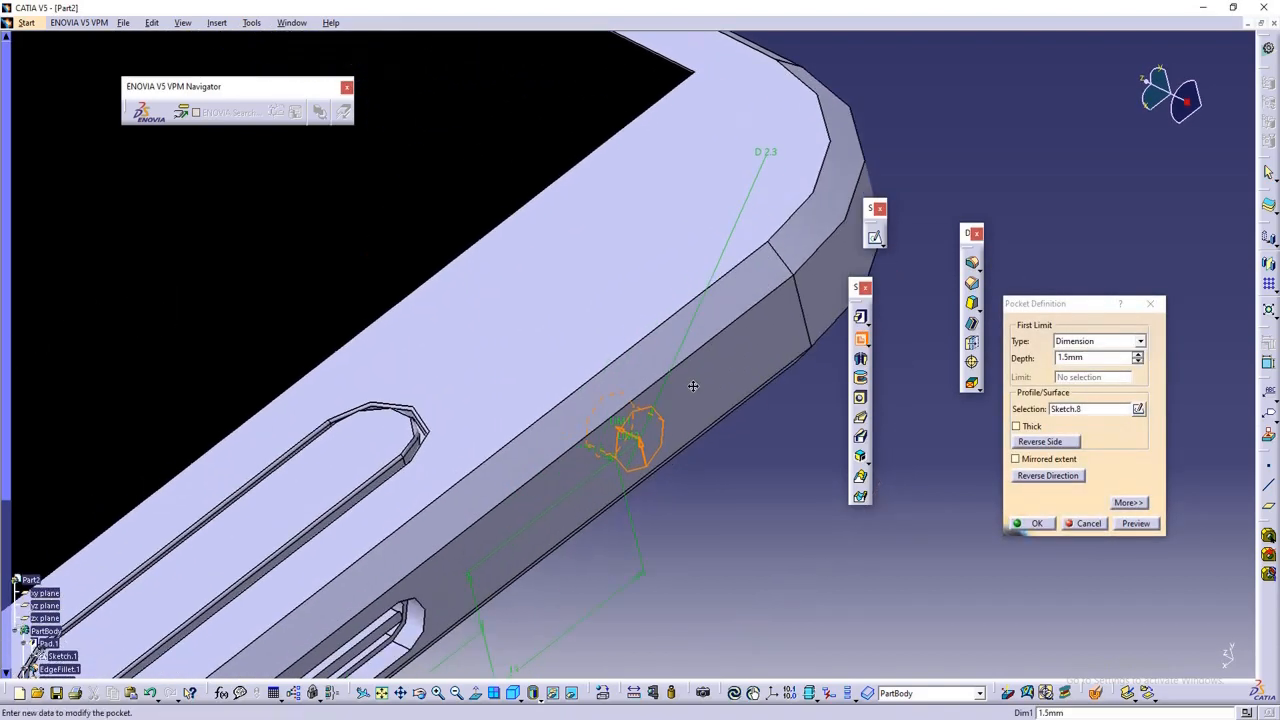
{"action": "left_click_drag", "start_coordinate": [619, 427], "coordinate": [484, 337]}
{"action": "middle_click_drag", "start_coordinate": [655, 455], "coordinate": [620, 430]}
{"action": "left_click", "coordinate": [1038, 524]}
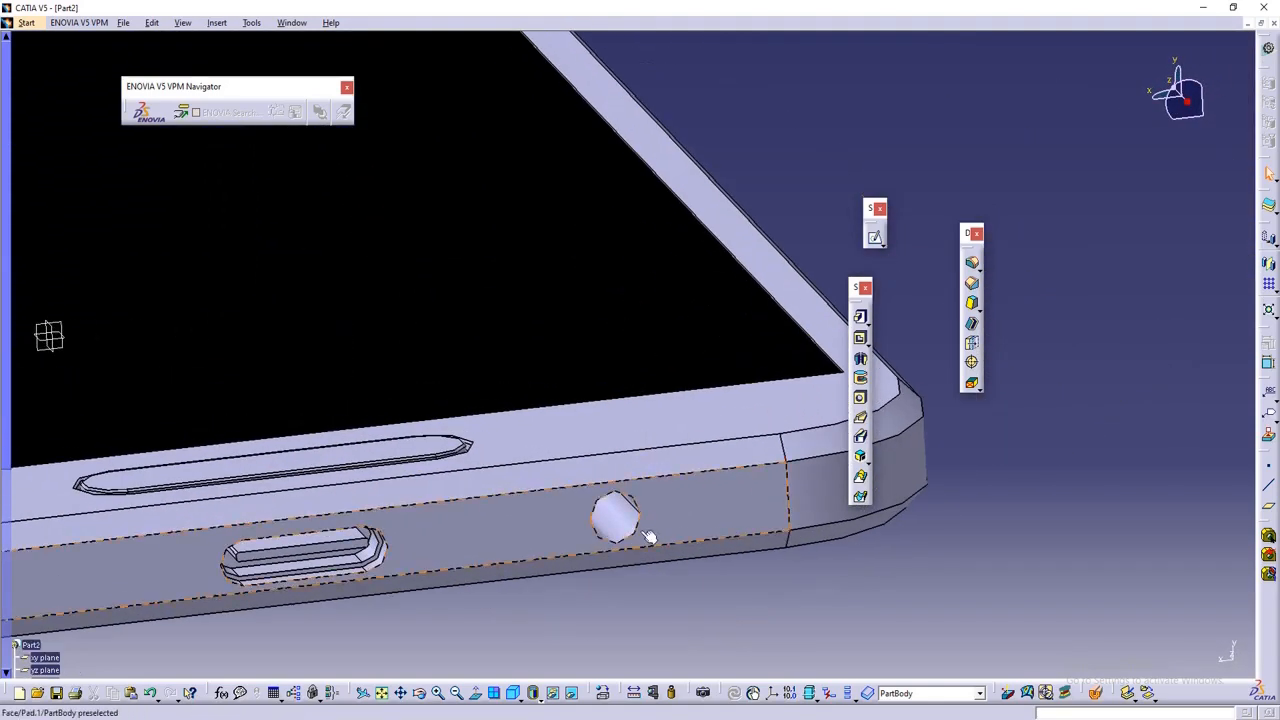
- Open a new sketch on the floor of the round pocket
{"action": "middle_click_drag", "start_coordinate": [648, 537], "coordinate": [611, 478]}
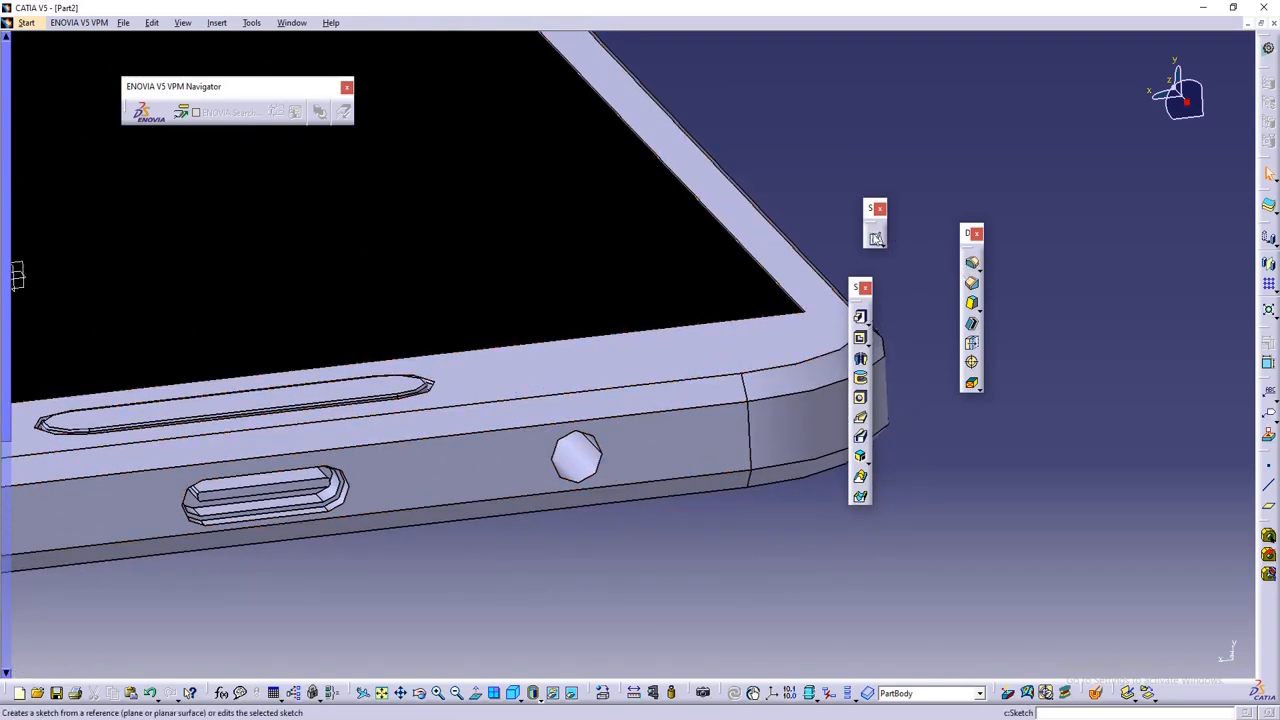
{"action": "left_click", "coordinate": [875, 237]}
{"action": "middle_click_drag", "start_coordinate": [855, 255], "coordinate": [743, 186]}
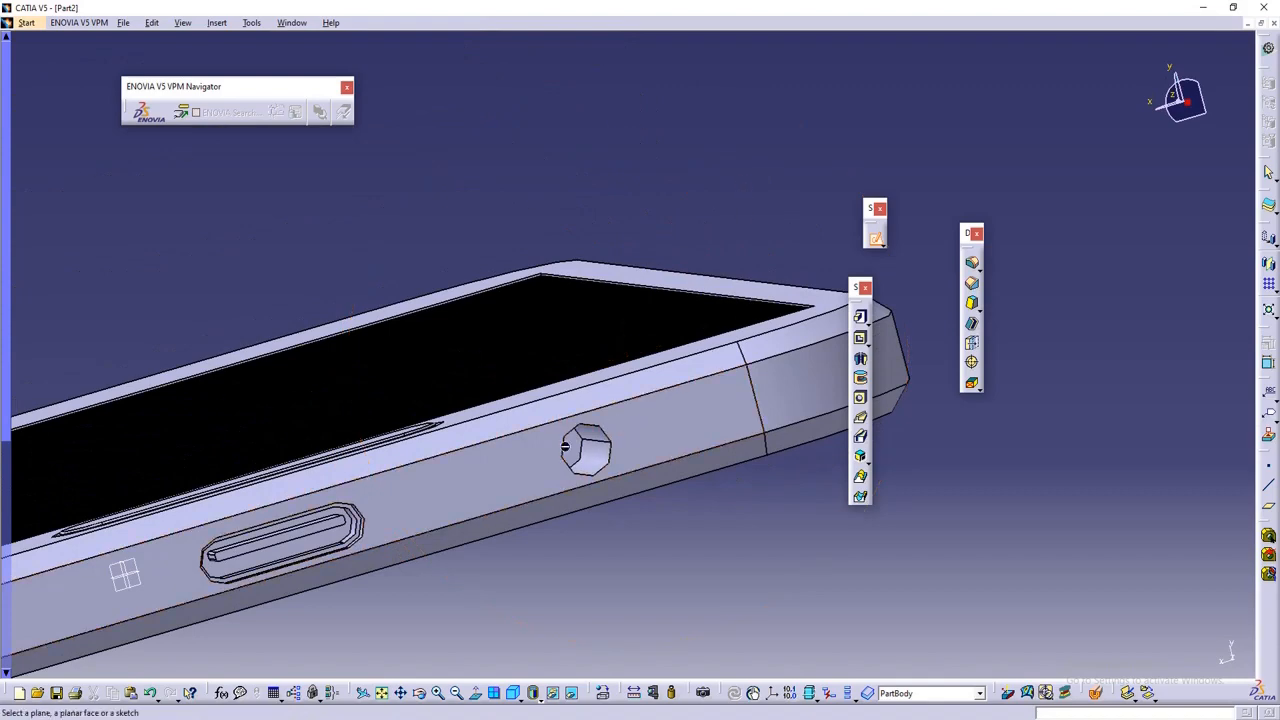
{"action": "left_click", "coordinate": [572, 453]}
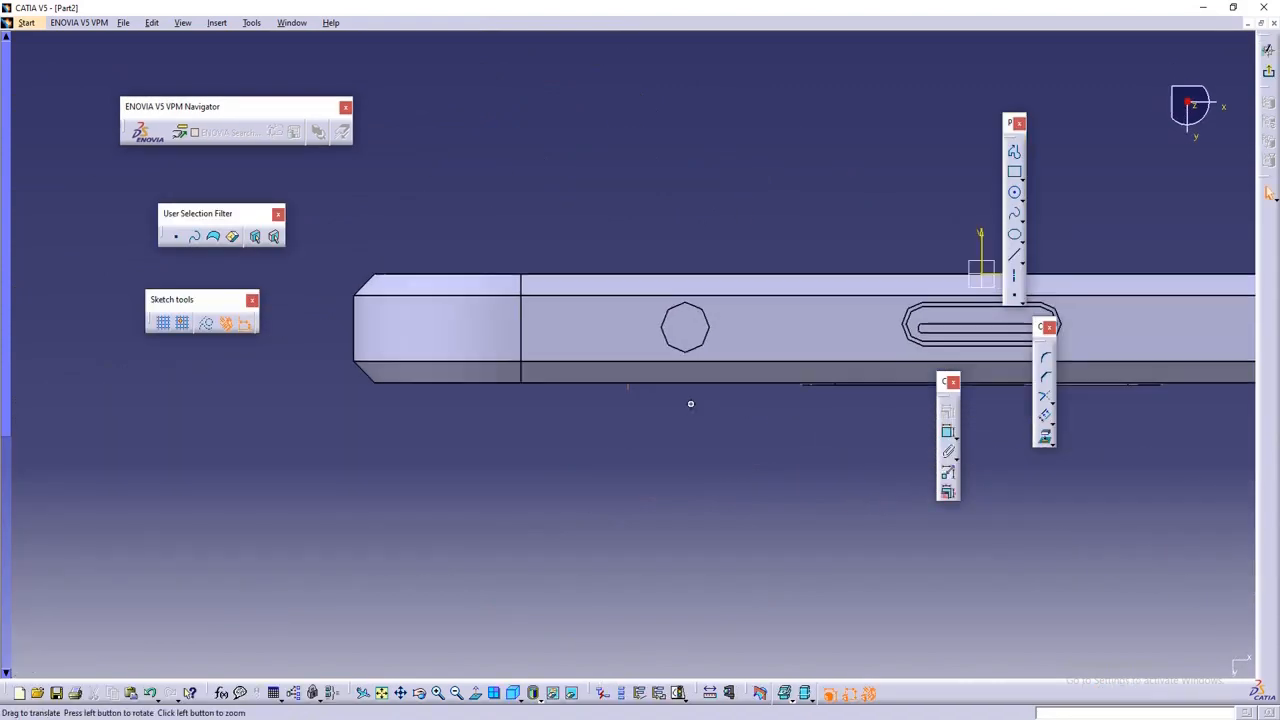
- Move the sketch operation tools clear of the port slot and project the round pocket's circular edge into the sketch
{"action": "middle_click_drag", "start_coordinate": [558, 420], "coordinate": [566, 328], "text": "ctrl"}
{"action": "middle_click_drag", "start_coordinate": [660, 288], "coordinate": [668, 248]}
{"action": "scroll", "coordinate": [697, 266], "scroll_direction": "down", "scroll_amount": 1}
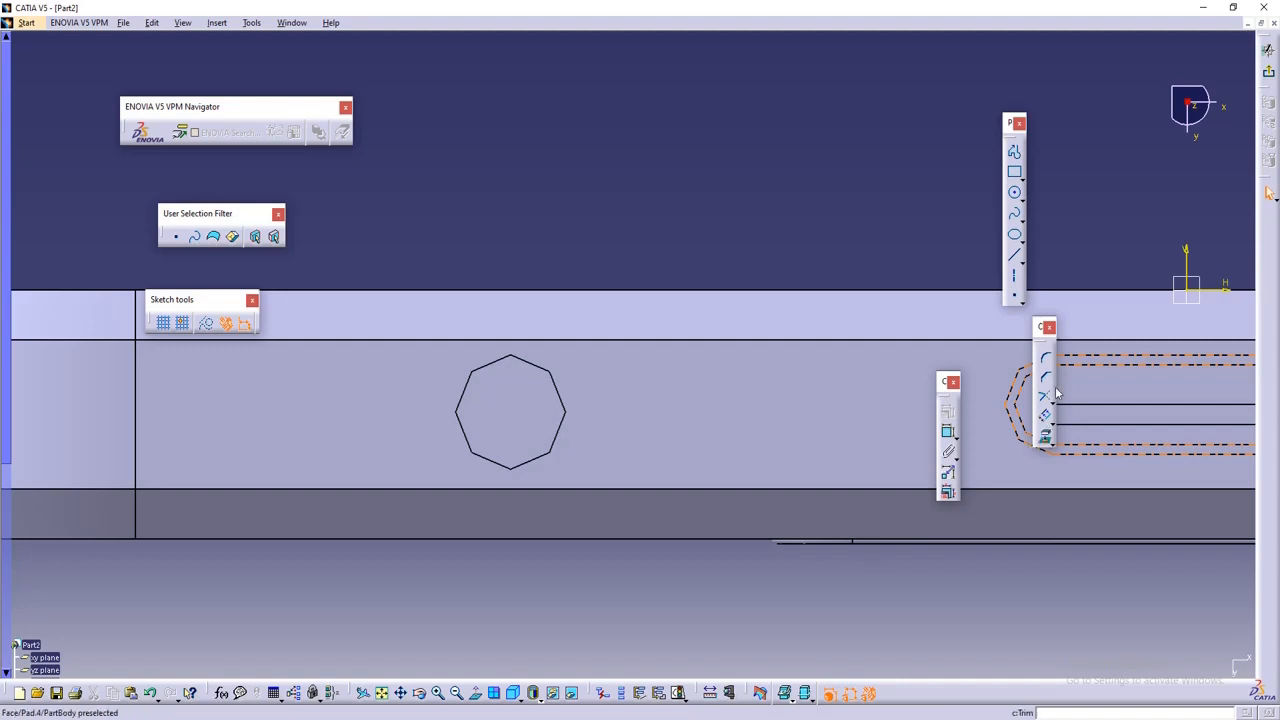
{"action": "left_click_drag", "start_coordinate": [1044, 327], "coordinate": [781, 120]}
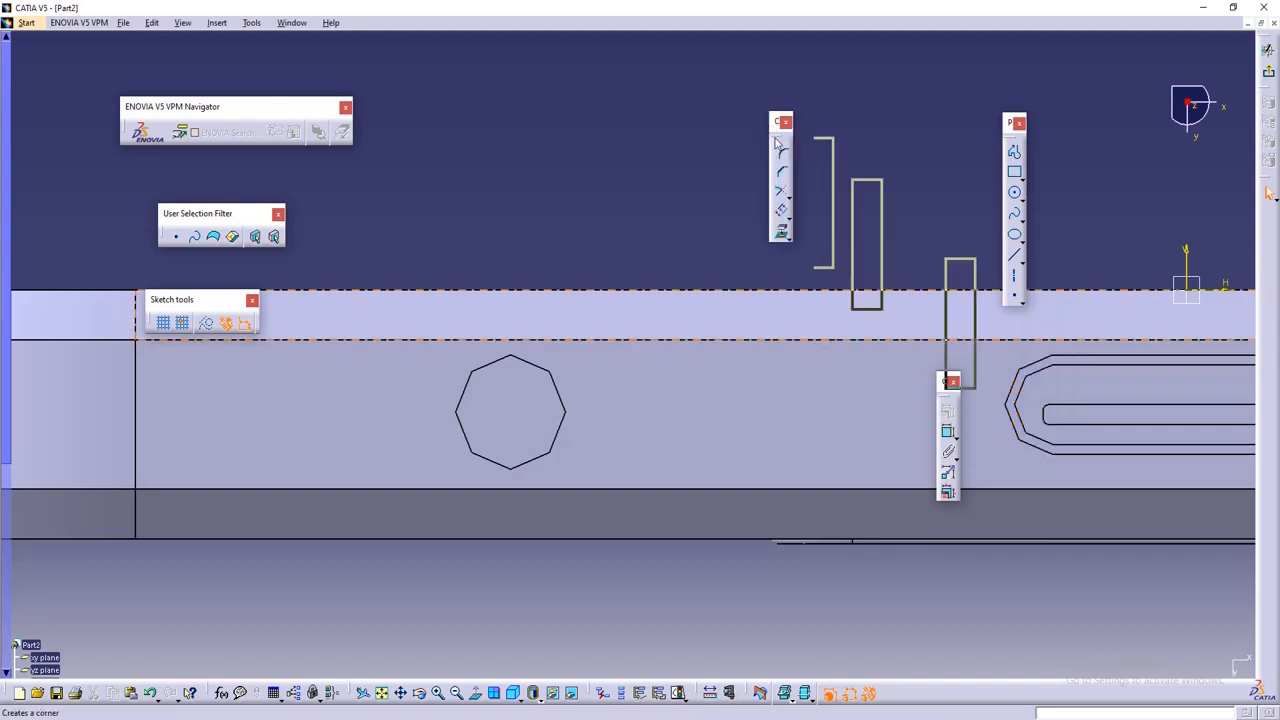
{"action": "left_click", "coordinate": [781, 232]}
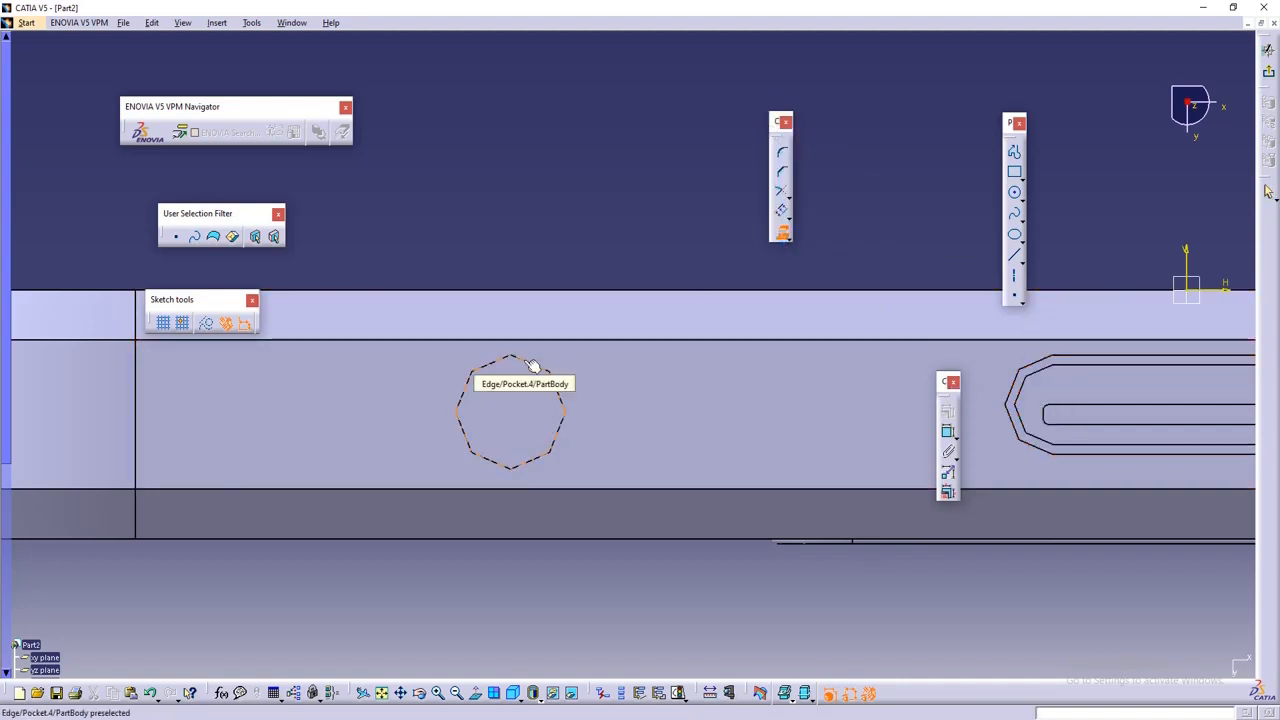
{"action": "left_click", "coordinate": [533, 366]}
- Offset the projected circle inward by about 0.27 mm in the pocket-floor sketch
{"action": "left_click", "coordinate": [786, 214]}
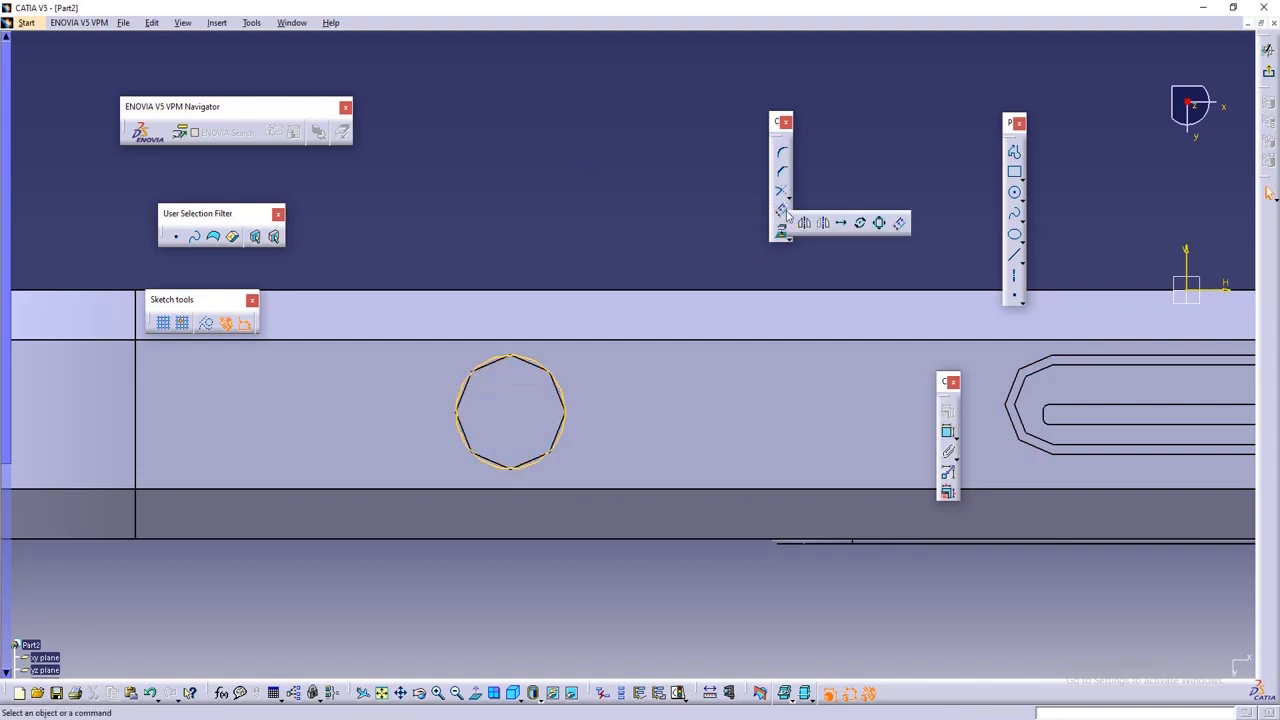
{"action": "left_click", "coordinate": [783, 212]}
{"action": "left_click", "coordinate": [781, 213]}
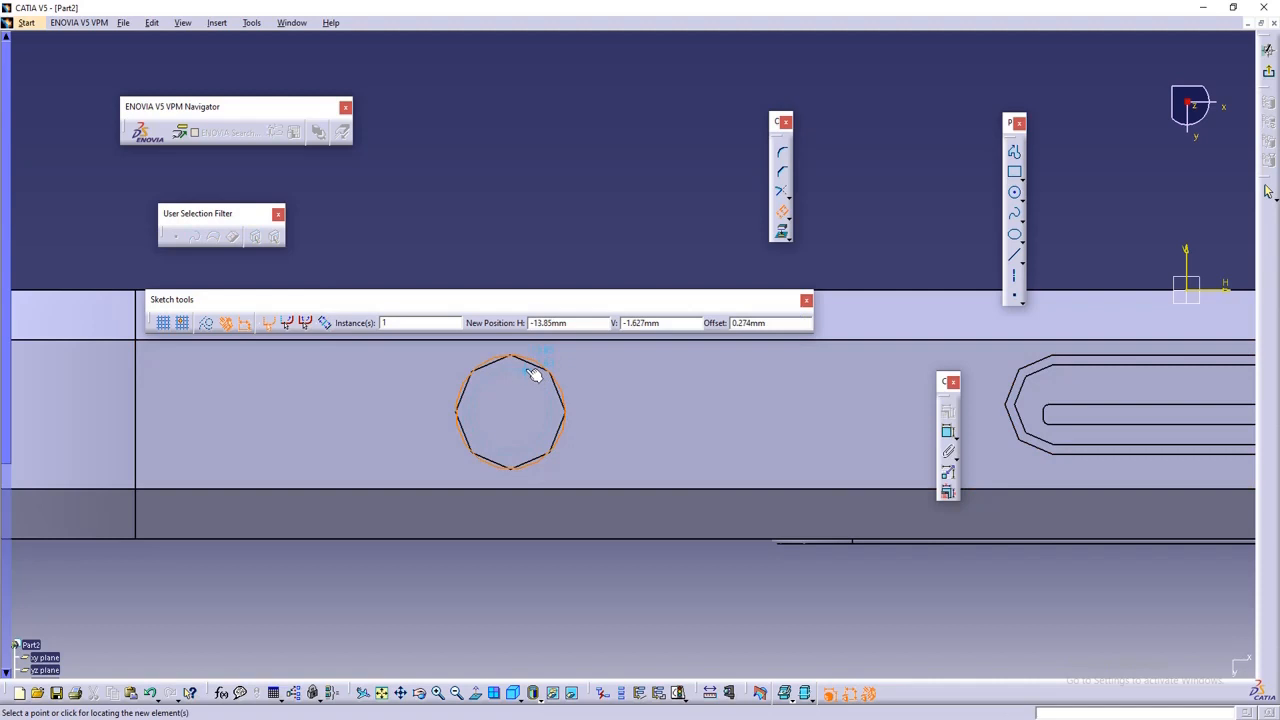
{"action": "left_click", "coordinate": [535, 375]}
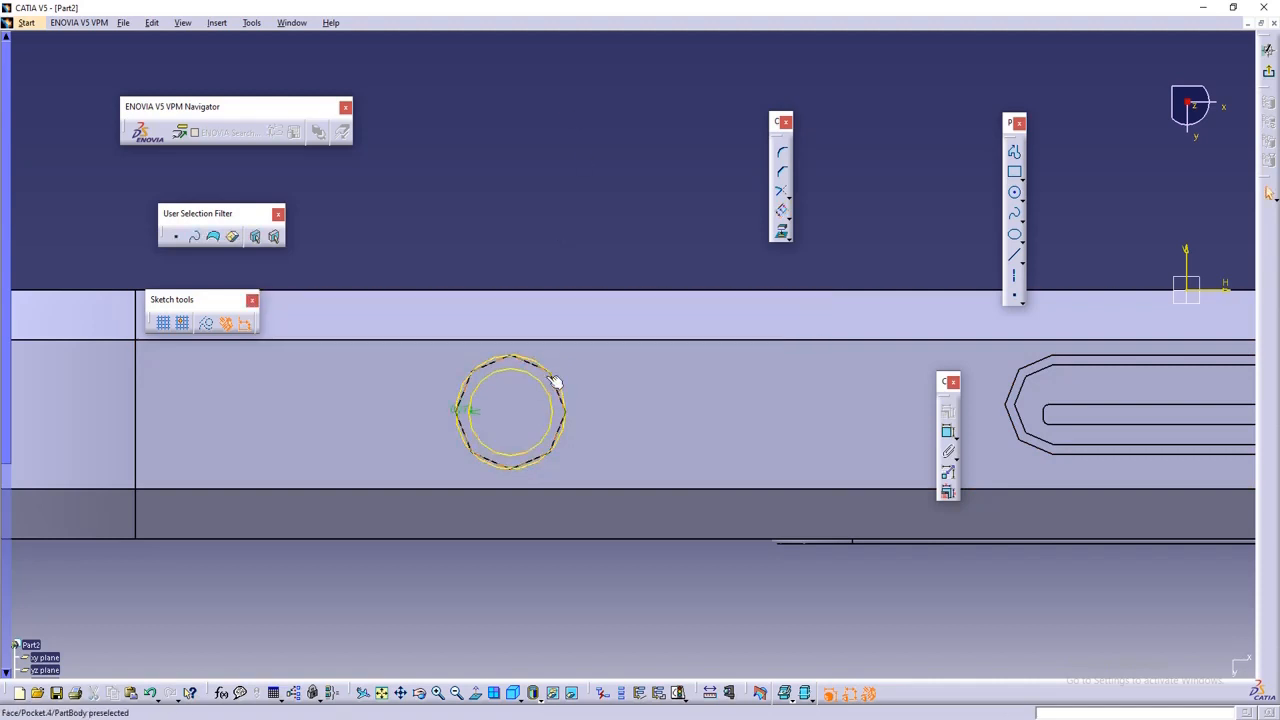
- Set the offset between the two circles to 0.27 mm and exit the sketch
{"action": "double_click", "coordinate": [468, 412]}
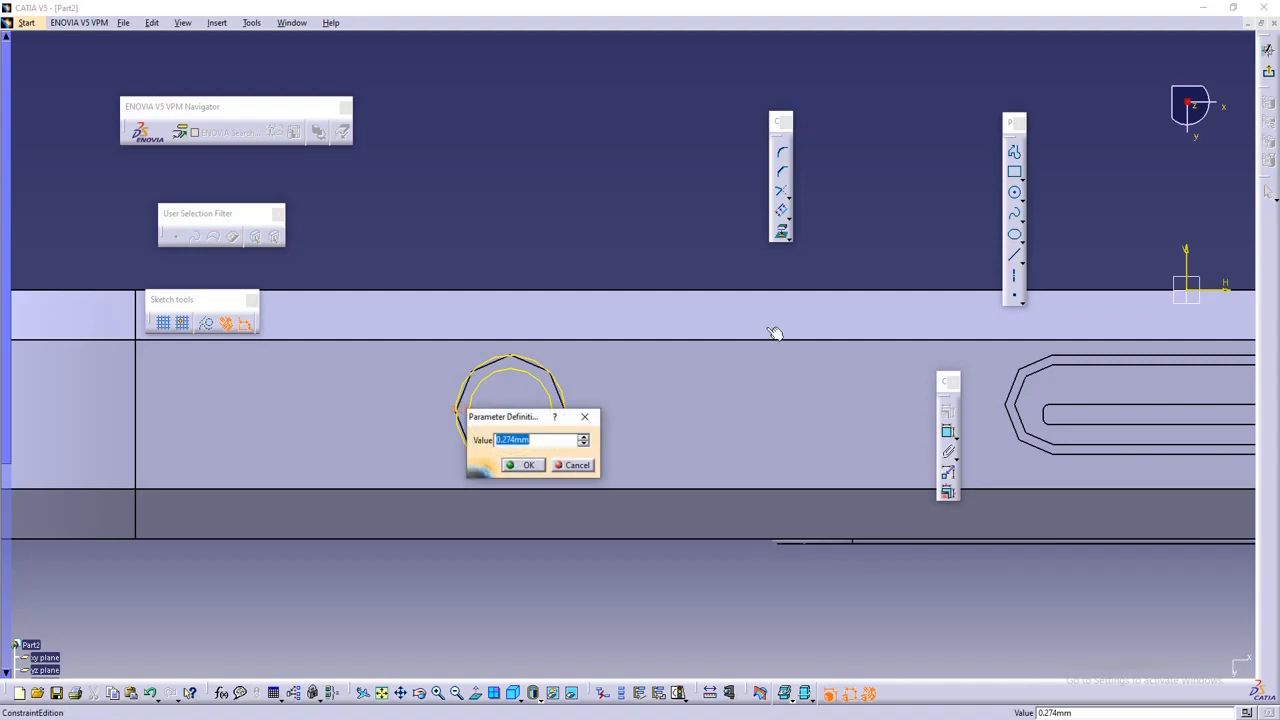
{"action": "left_click", "coordinate": [533, 441]}
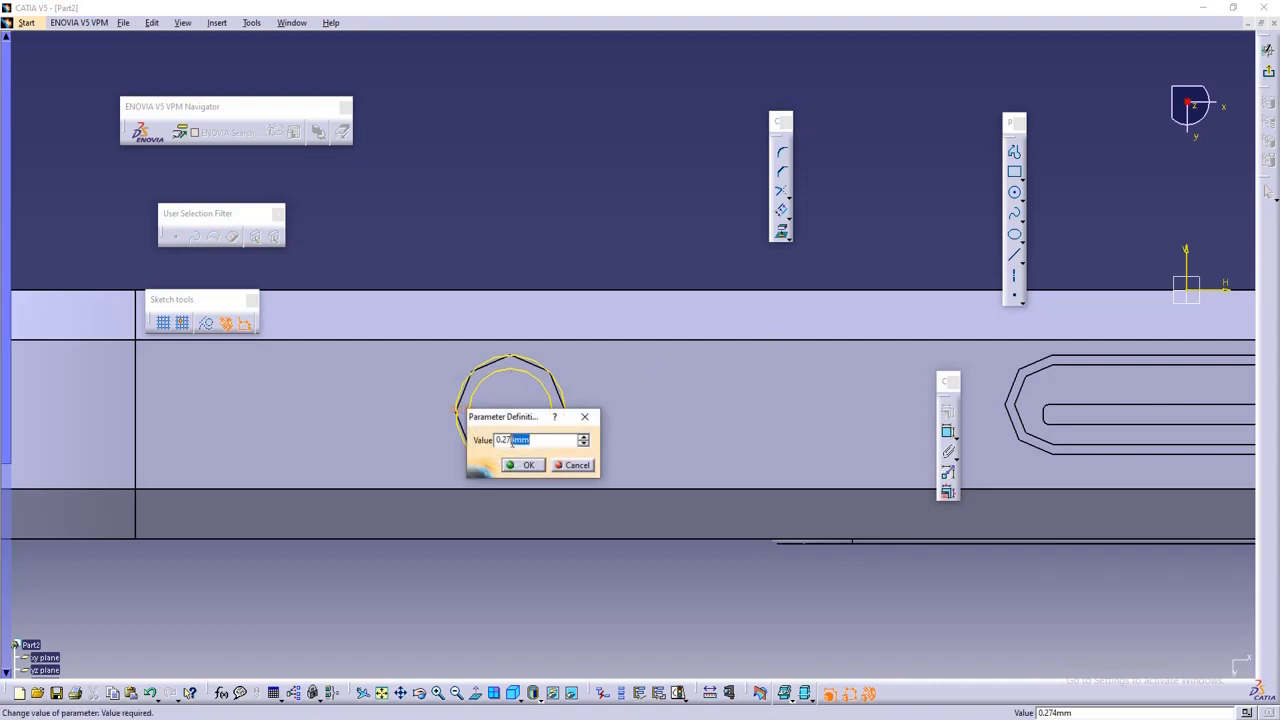
{"action": "key", "text": "BackSpace"}
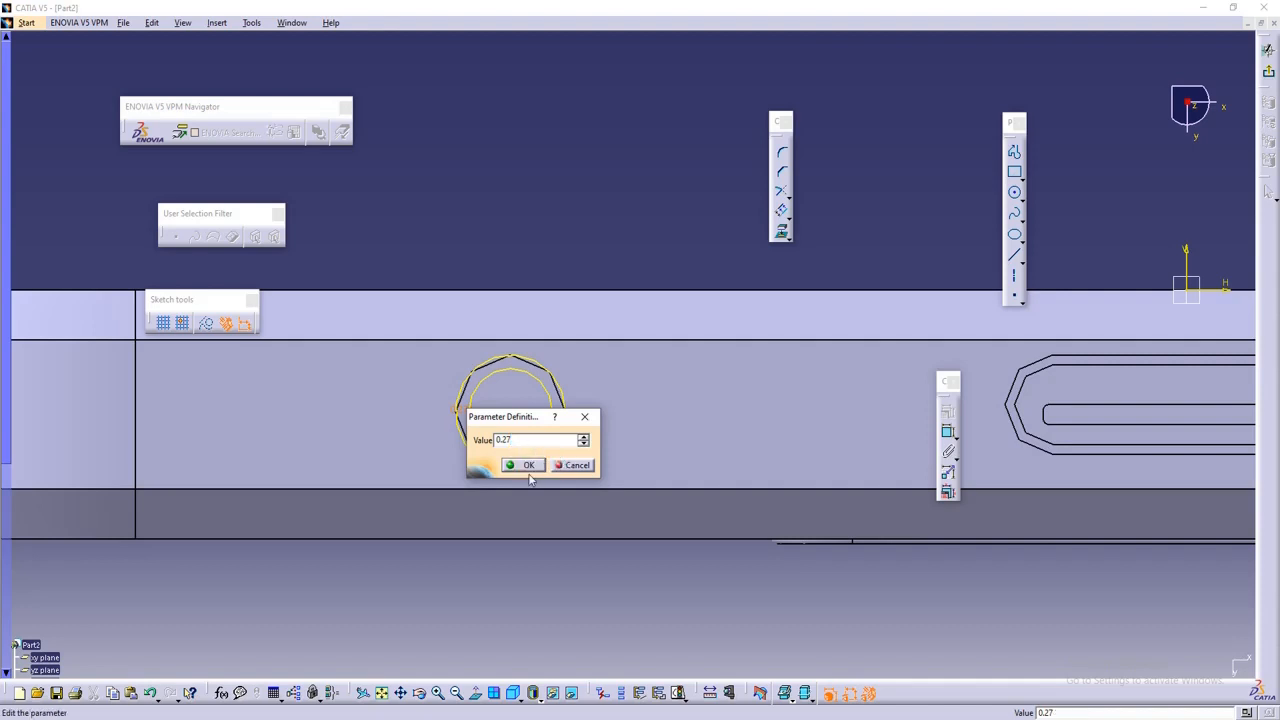
{"action": "left_click", "coordinate": [530, 468]}
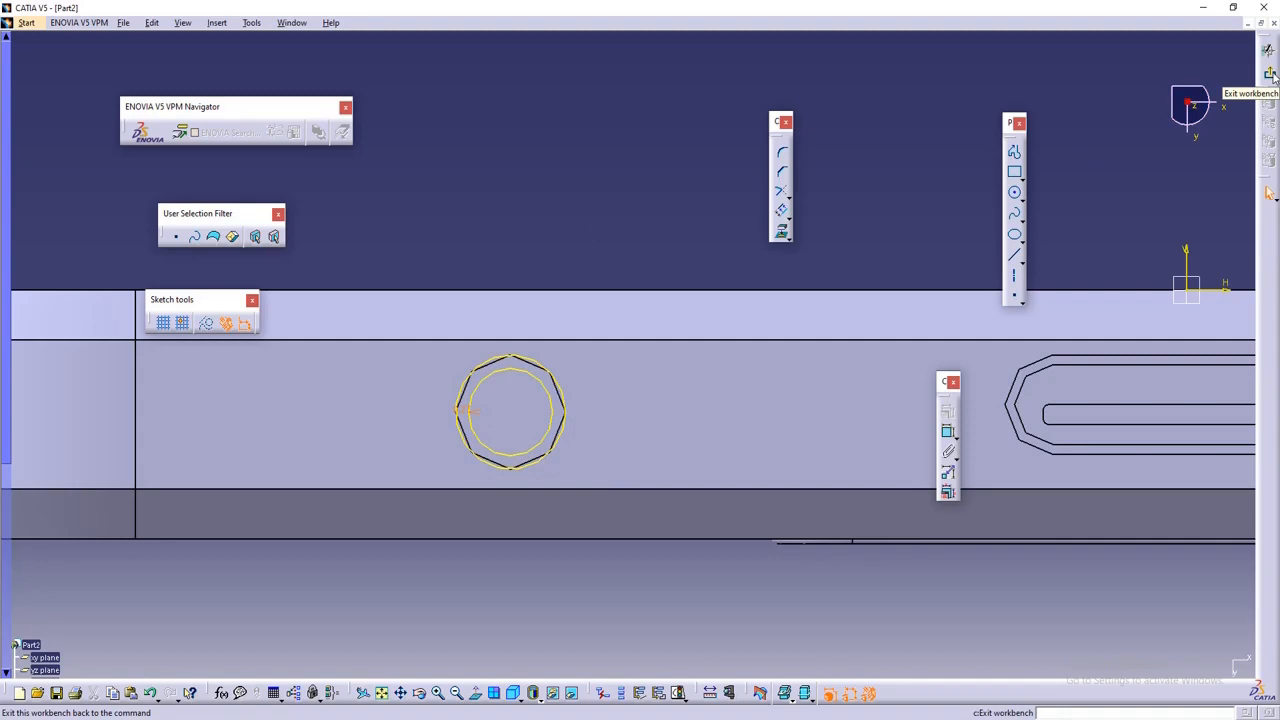
{"action": "left_click", "coordinate": [1270, 74]}
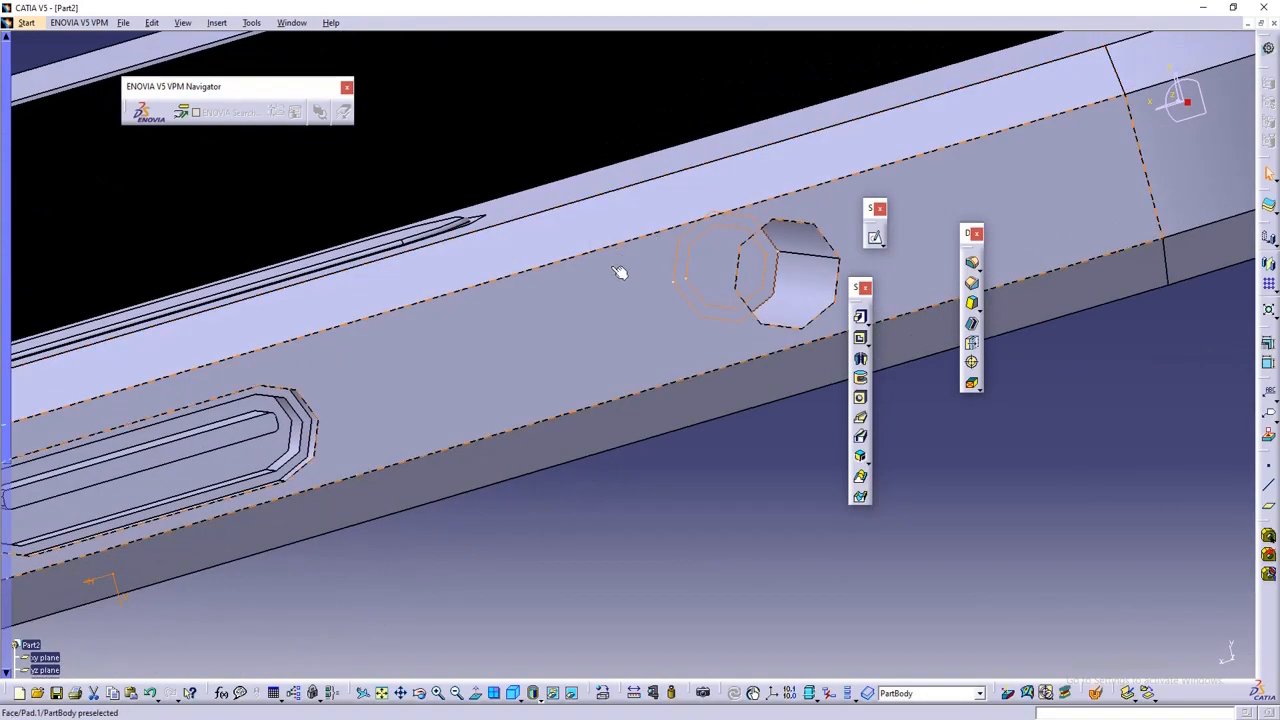
- Remove the round pocket with its offset-circle sketch and recut the pocket from the original circle profile to a depth of 2.5 mm
{"action": "mouse_move", "coordinate": [620, 271]}
{"action": "middle_mouse_down"}
{"action": "mouse_move", "coordinate": [620, 312]}
{"action": "mouse_move", "coordinate": [646, 351]}
{"action": "mouse_move", "coordinate": [471, 303]}
{"action": "middle_mouse_up"}
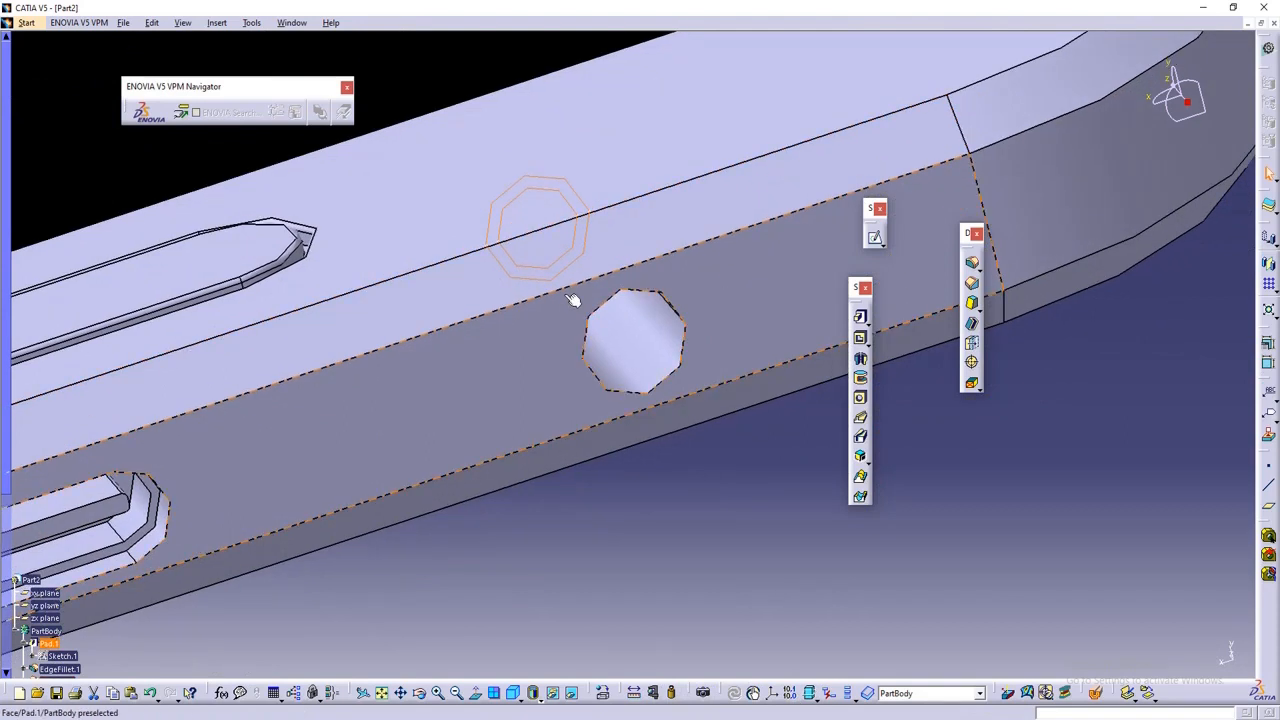
{"action": "middle_click_drag", "start_coordinate": [628, 332], "coordinate": [604, 318]}
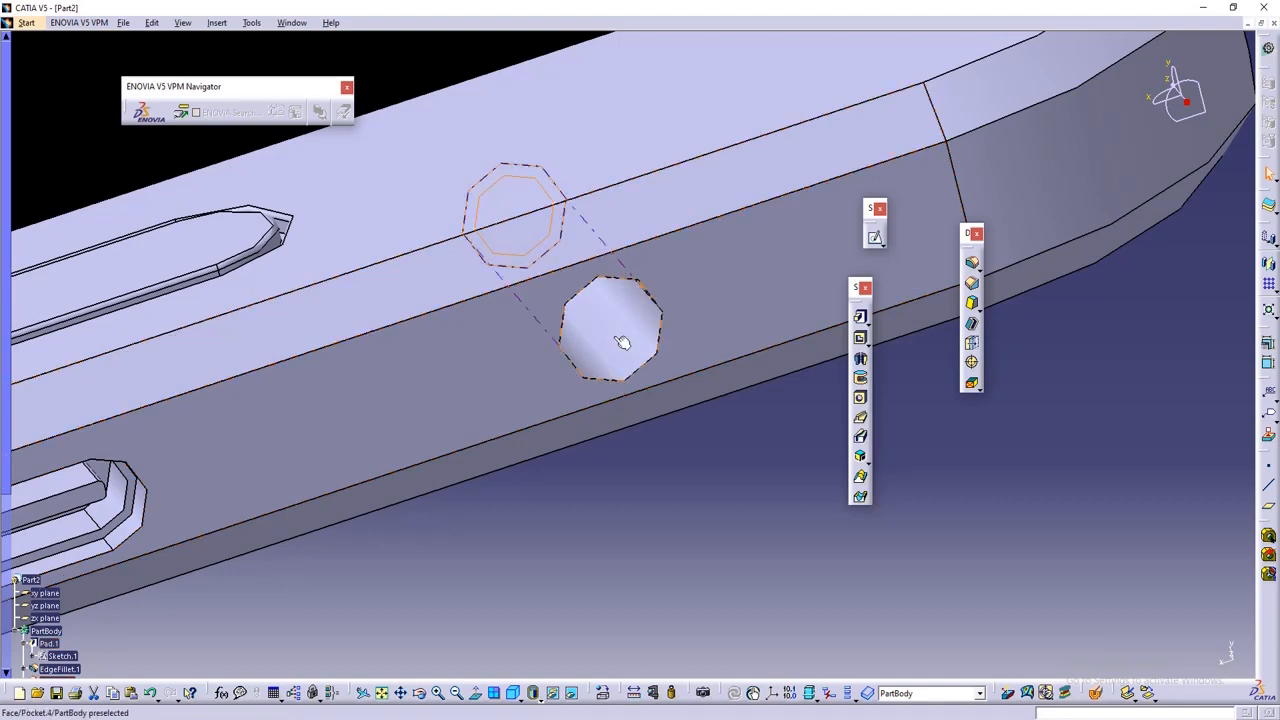
{"action": "left_click", "coordinate": [791, 352]}
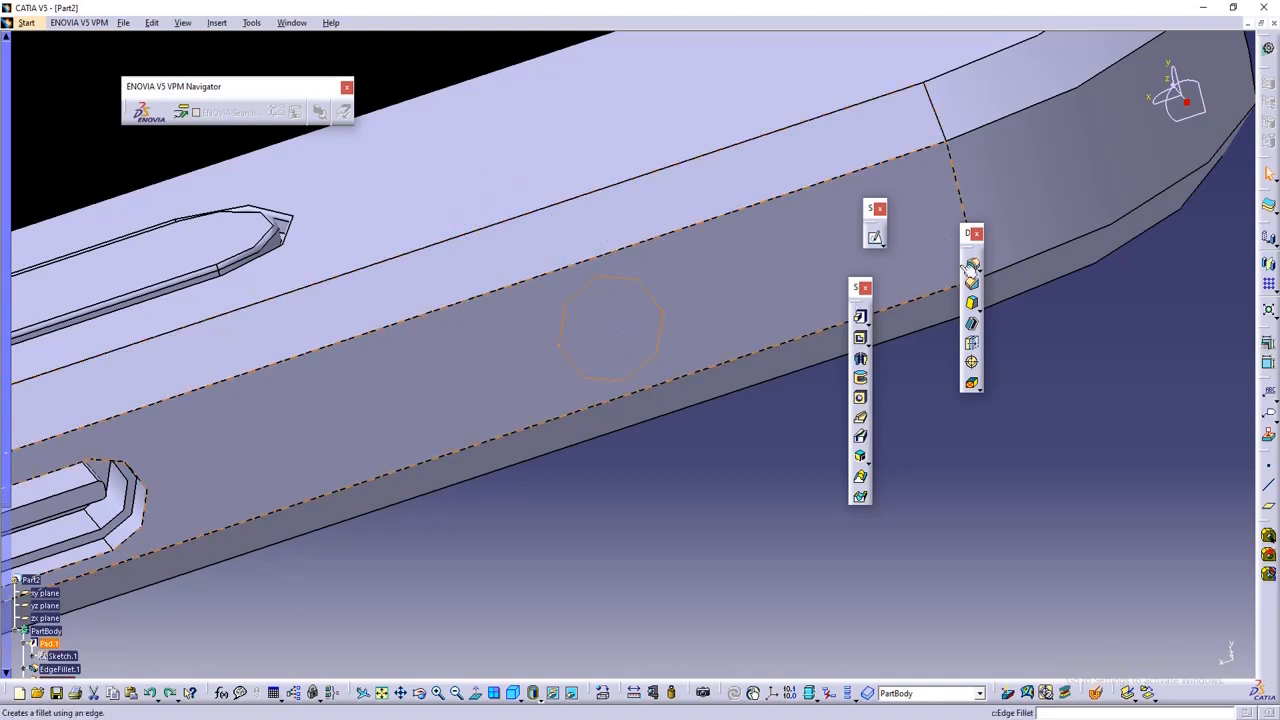
{"action": "left_click", "coordinate": [860, 338]}
{"action": "left_click", "coordinate": [605, 310]}
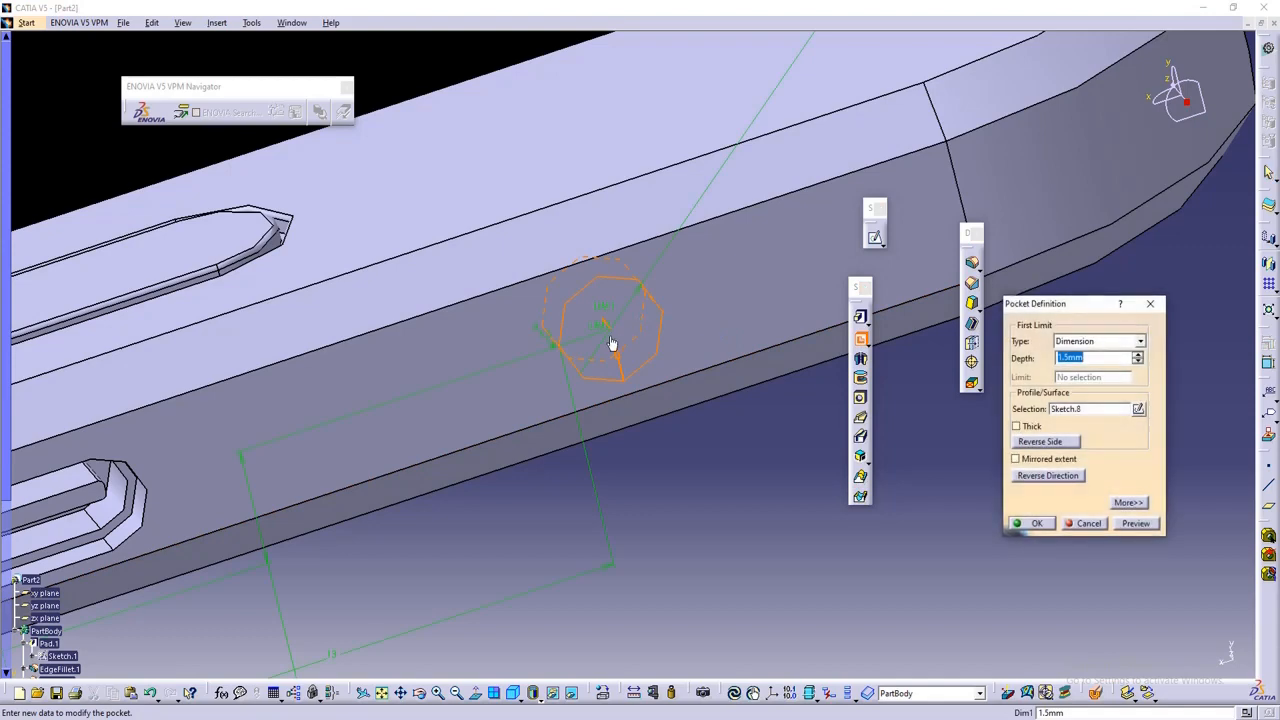
{"action": "middle_click_drag", "start_coordinate": [612, 344], "coordinate": [648, 395]}
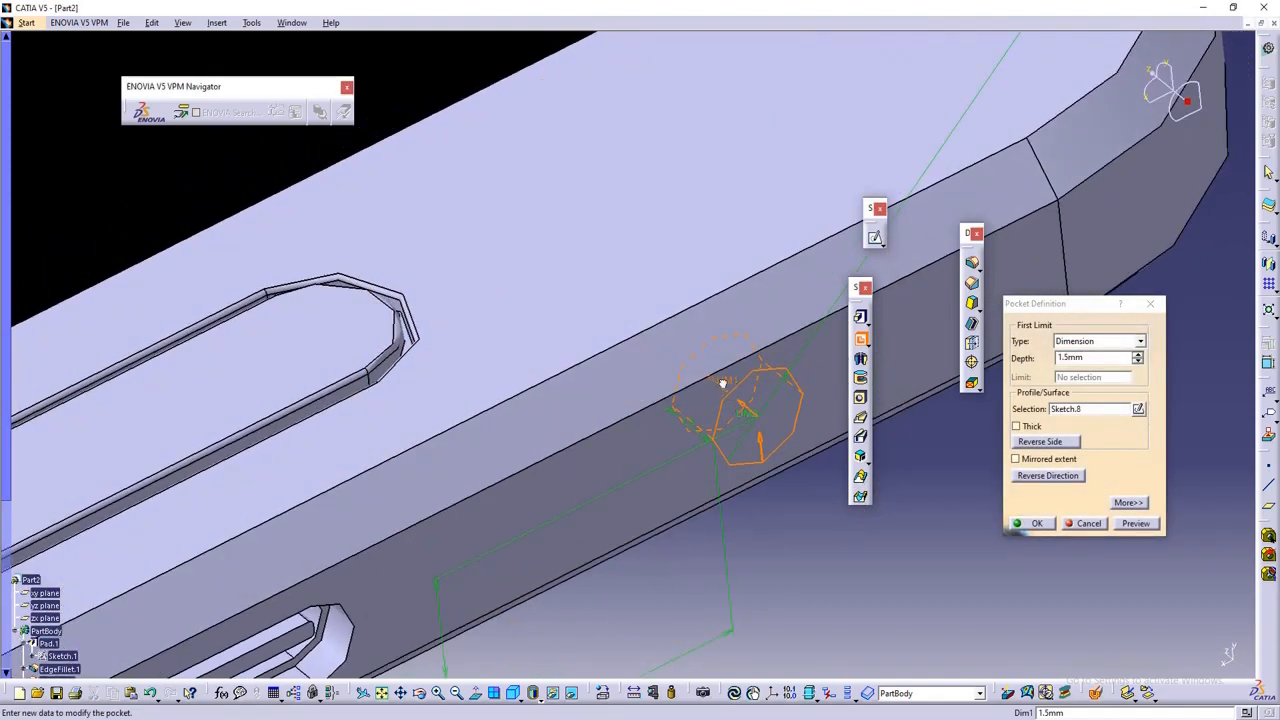
{"action": "left_click", "coordinate": [1030, 523]}
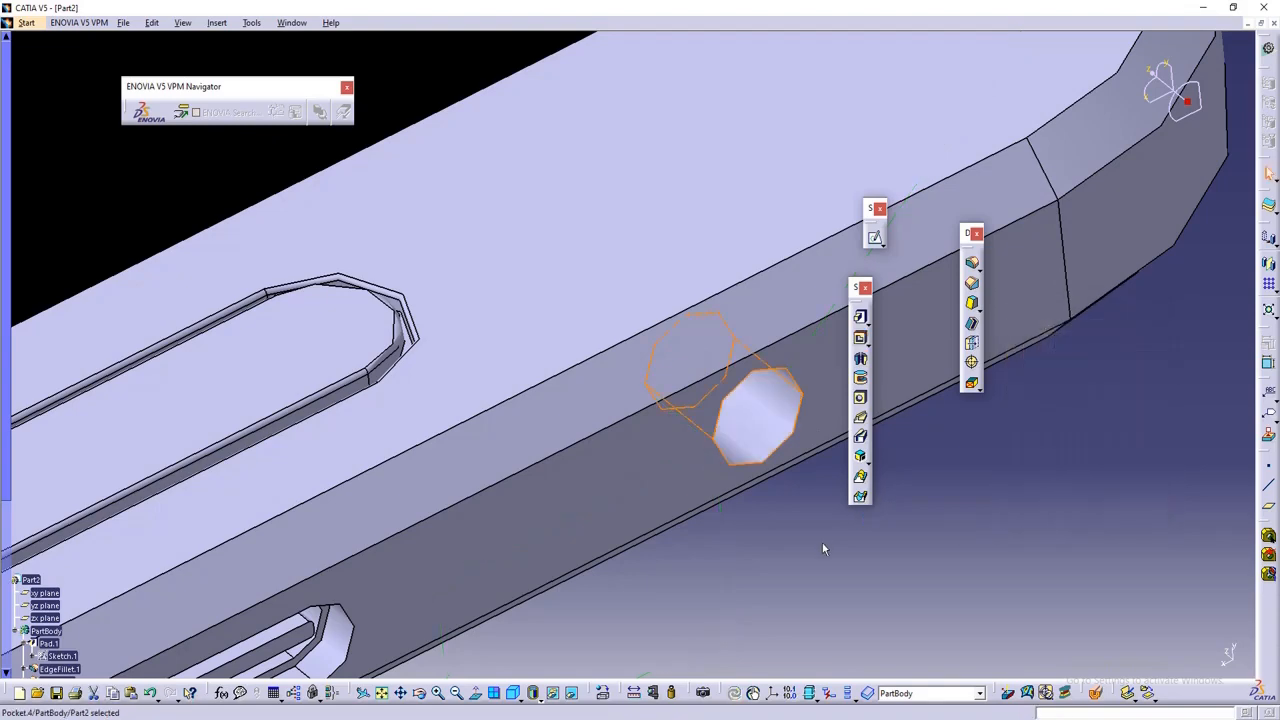
- Open a sketch on the floor of the round pocket and draw a circle about 1.7 mm in diameter near its center
{"action": "middle_click_drag", "start_coordinate": [822, 543], "coordinate": [693, 514]}
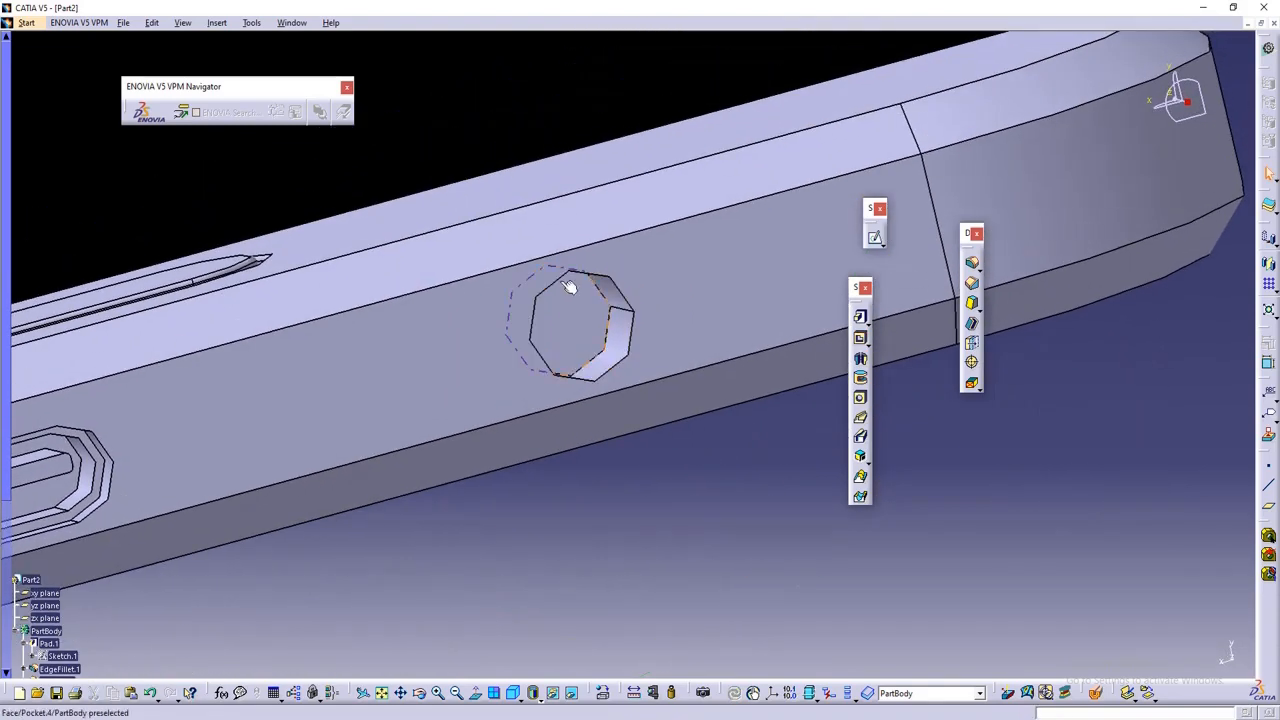
{"action": "left_click", "coordinate": [875, 237]}
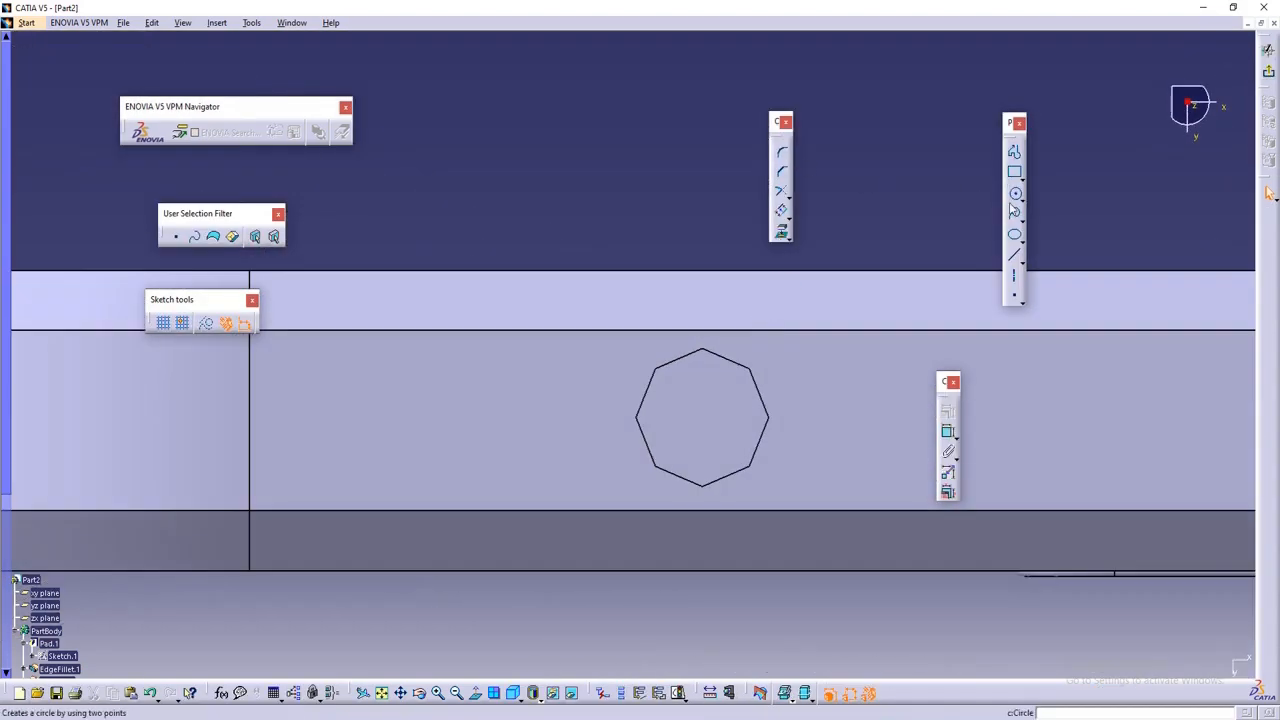
{"action": "left_click", "coordinate": [1014, 192]}
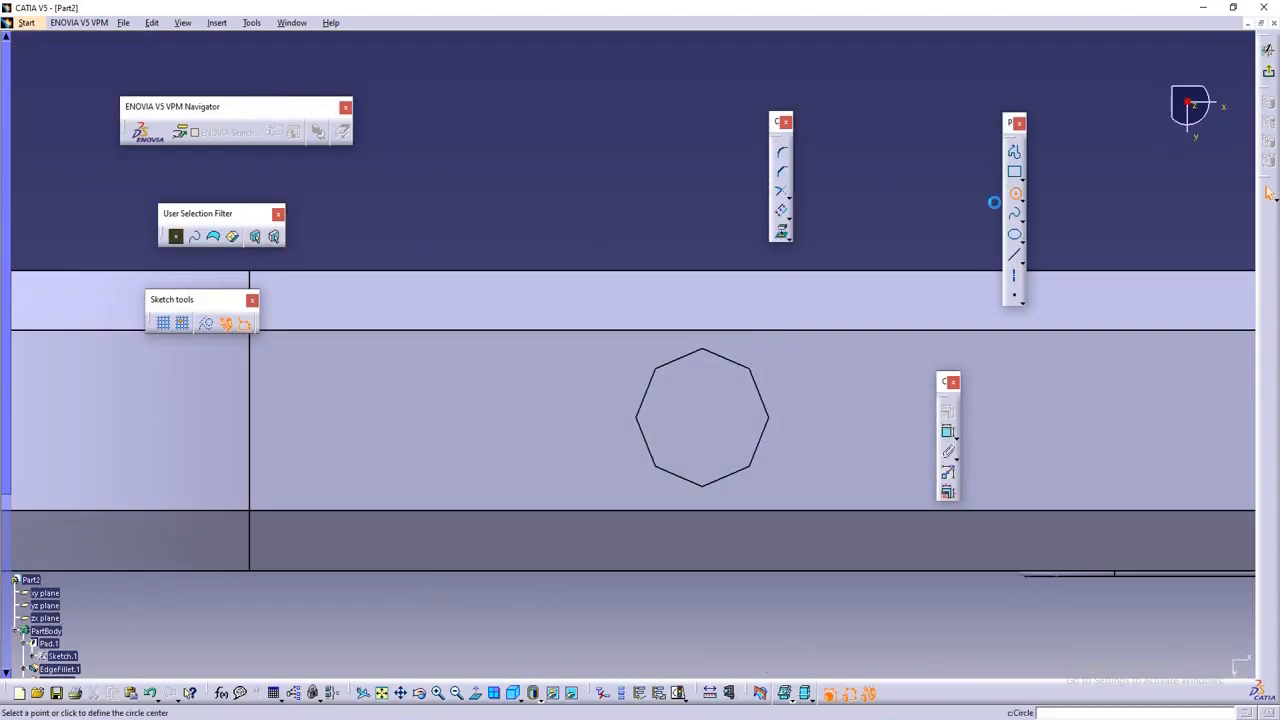
{"action": "left_click", "coordinate": [710, 420]}
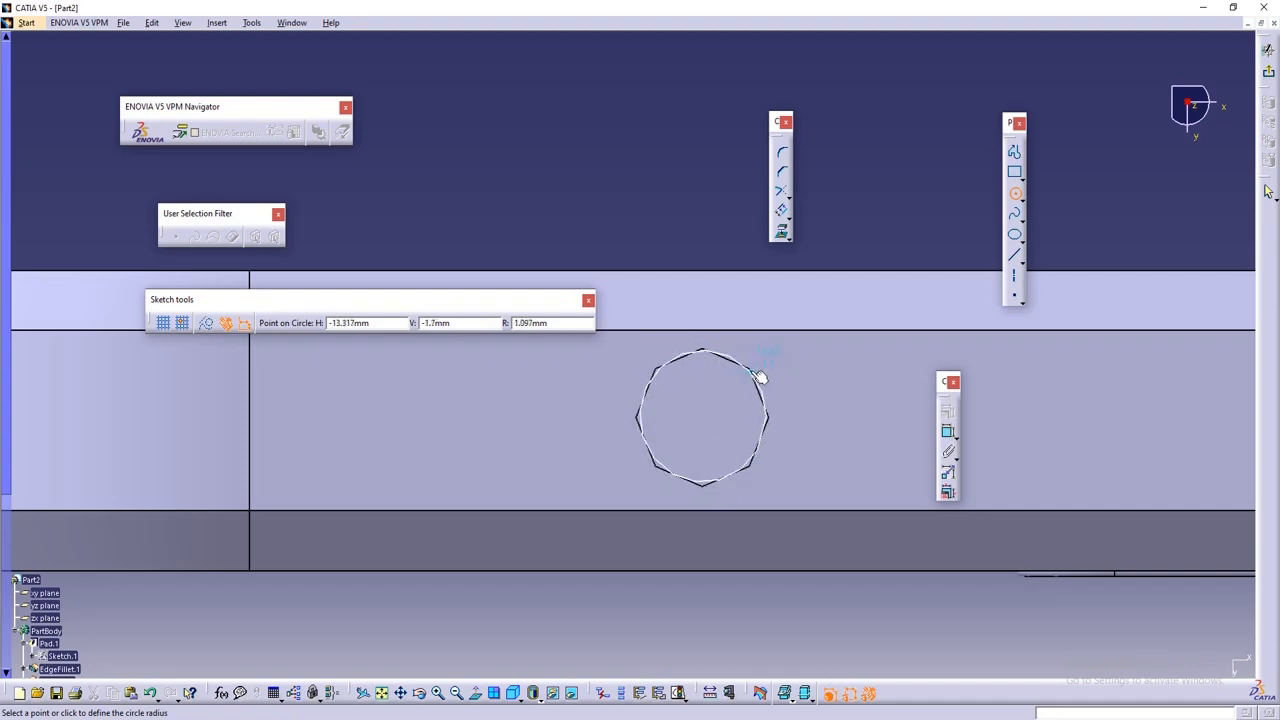
{"action": "left_click", "coordinate": [750, 373]}
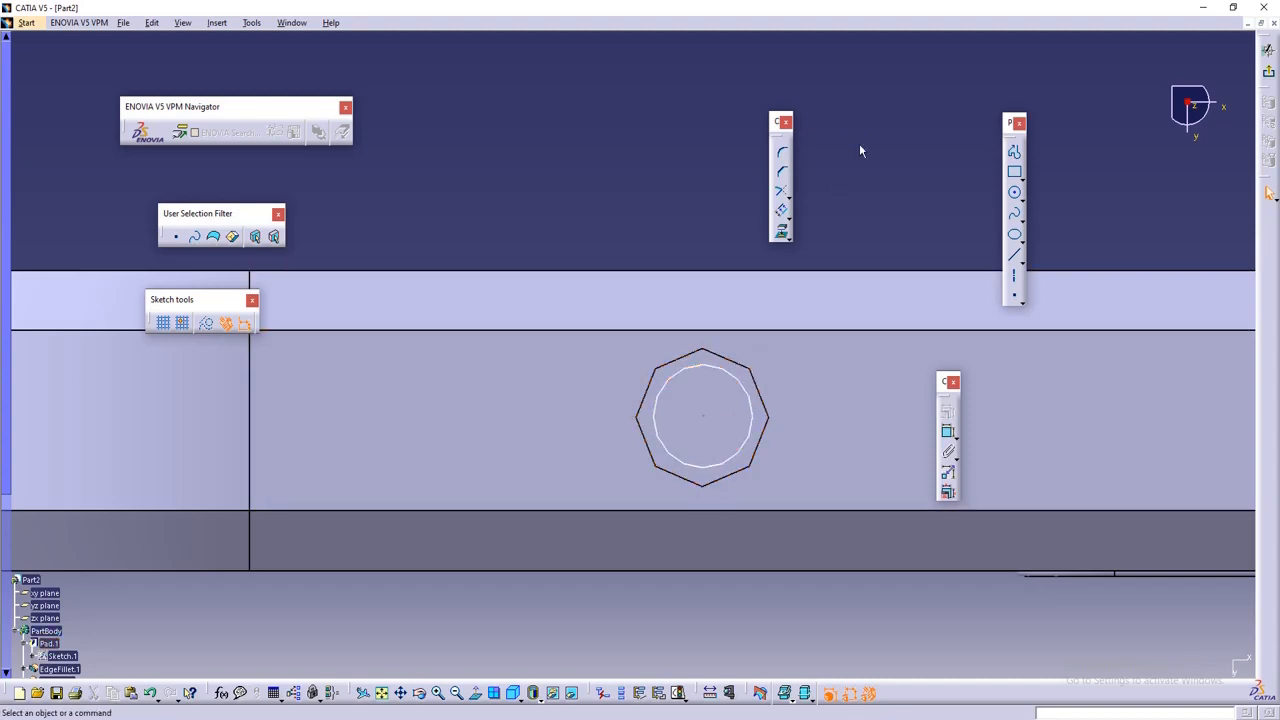
{"action": "left_click", "coordinate": [743, 390]}
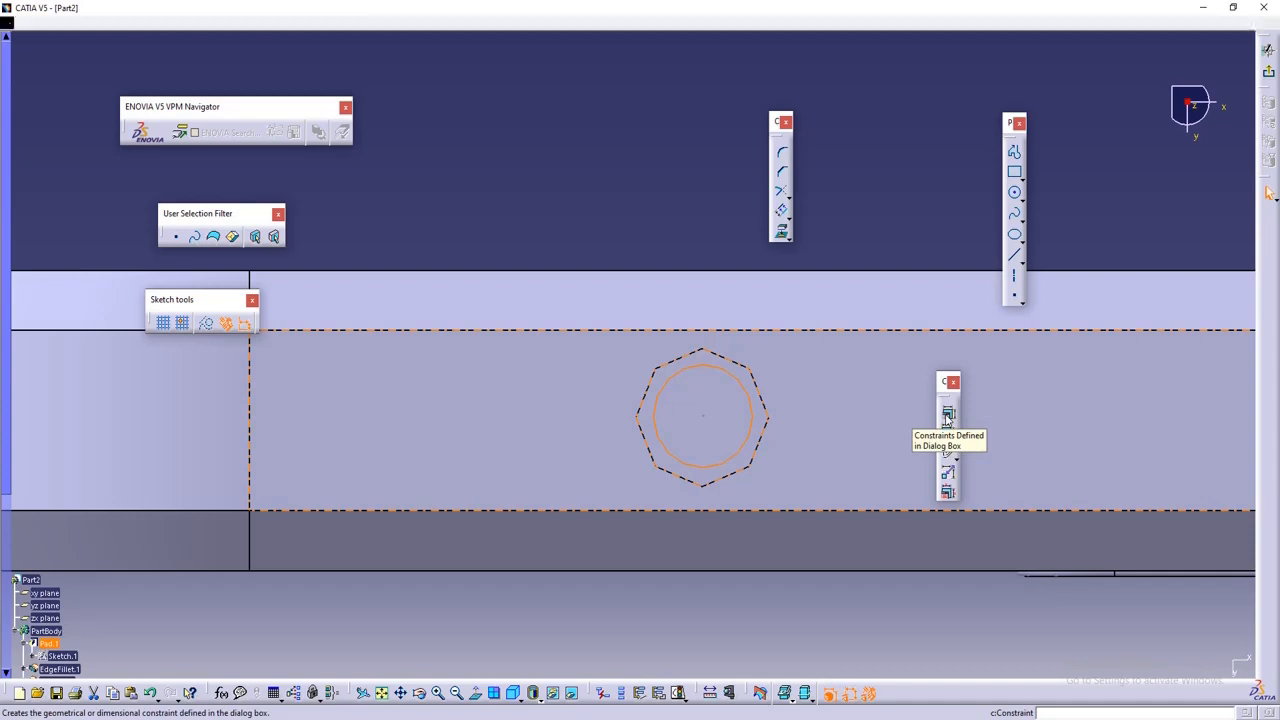
{"action": "left_click", "coordinate": [948, 416]}
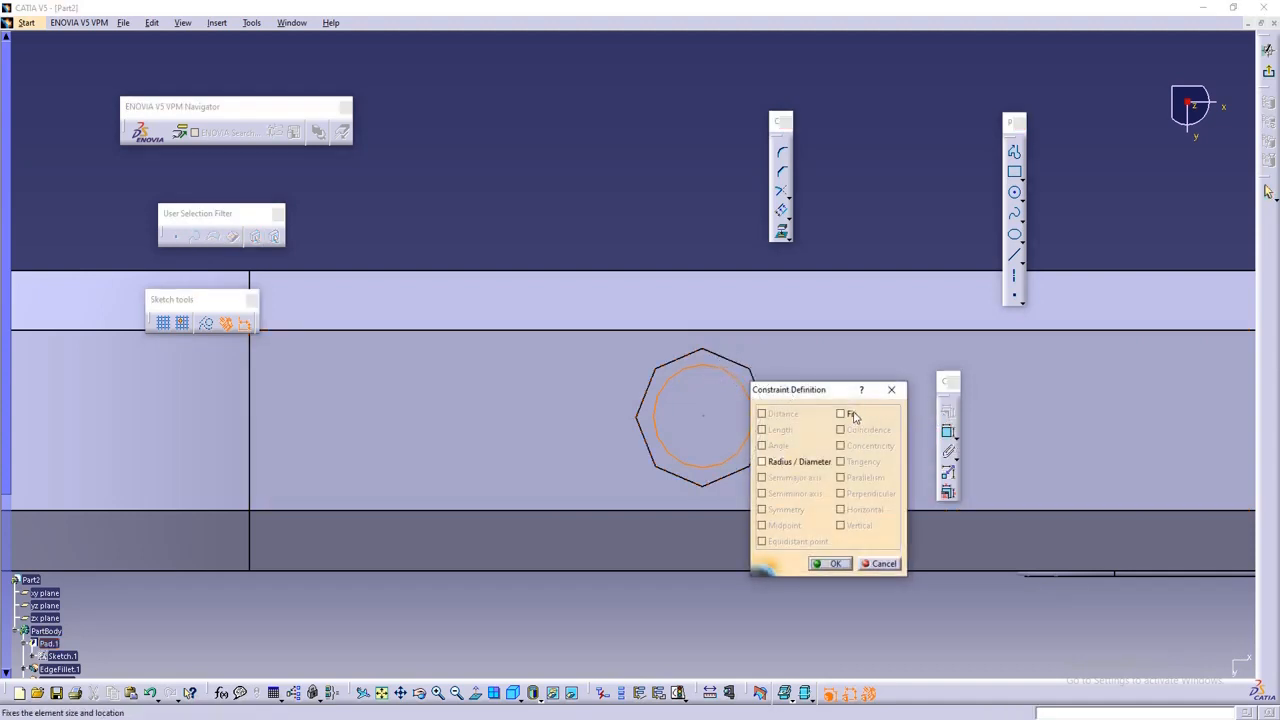
{"action": "left_click", "coordinate": [879, 563]}
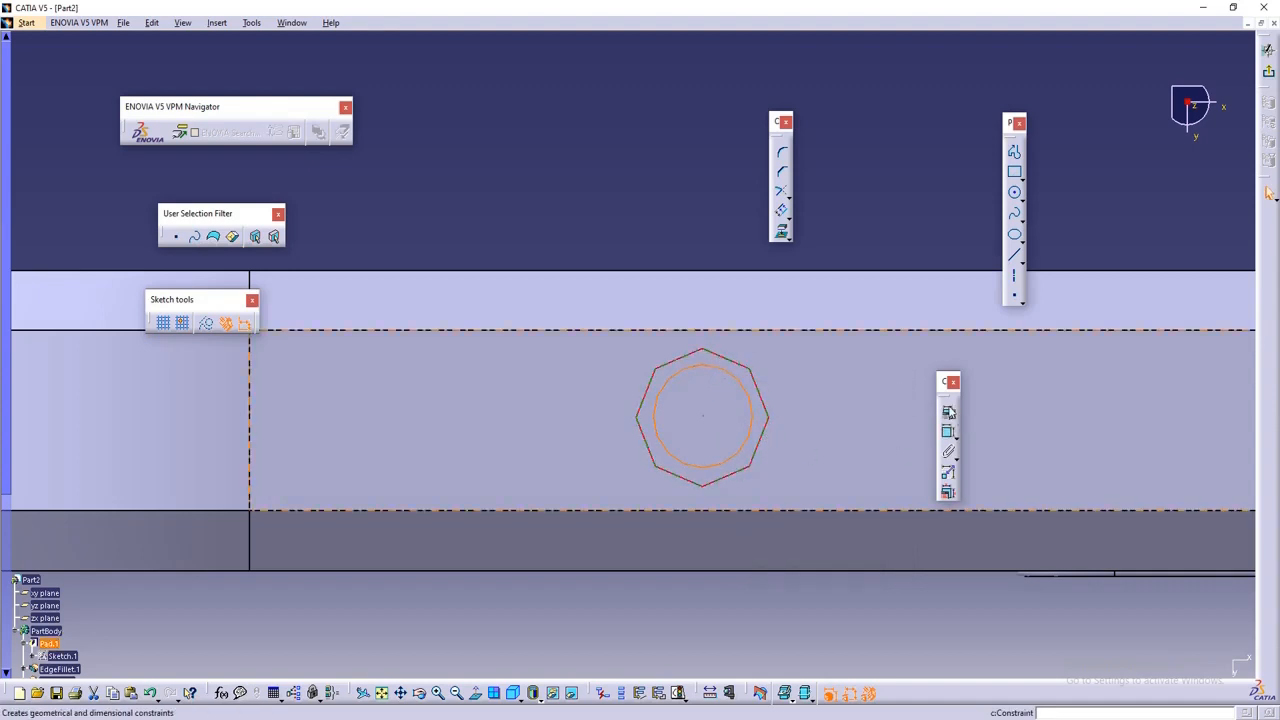
- Make the sketched circle concentric with the pocket's circular edge and dimension its diameter
{"action": "left_click", "coordinate": [949, 412]}
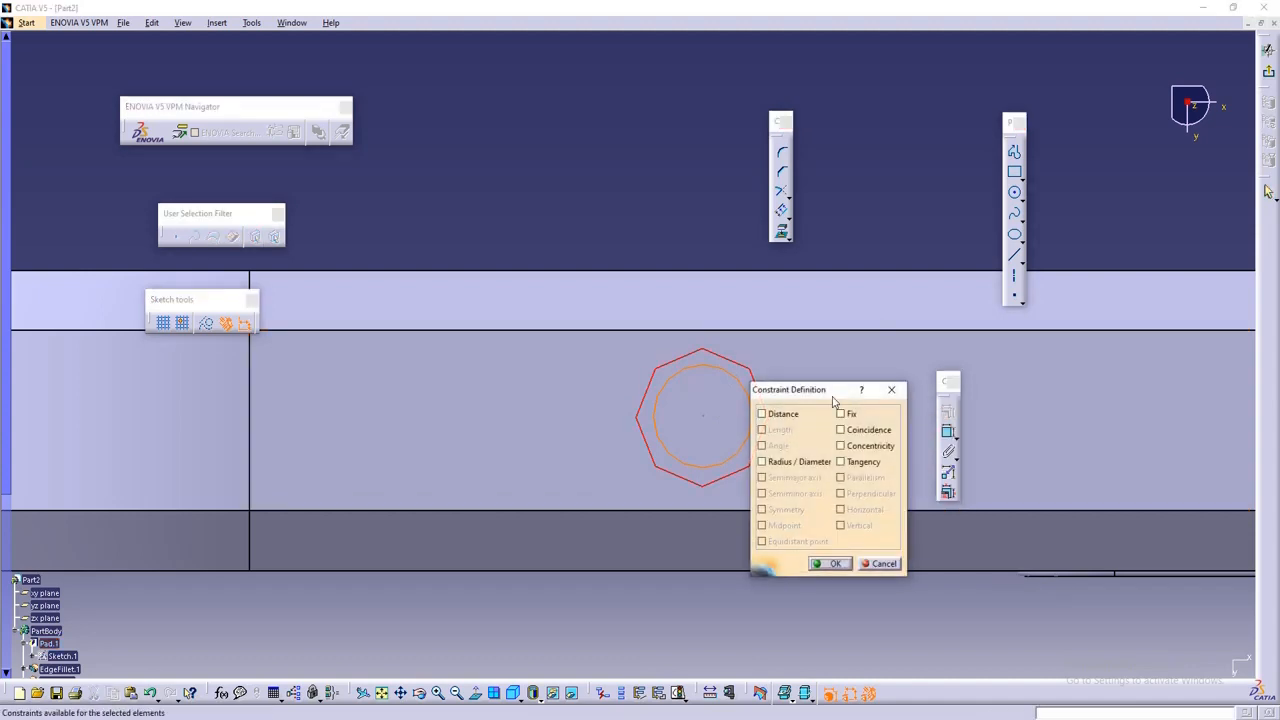
{"action": "left_click_drag", "start_coordinate": [833, 386], "coordinate": [958, 337]}
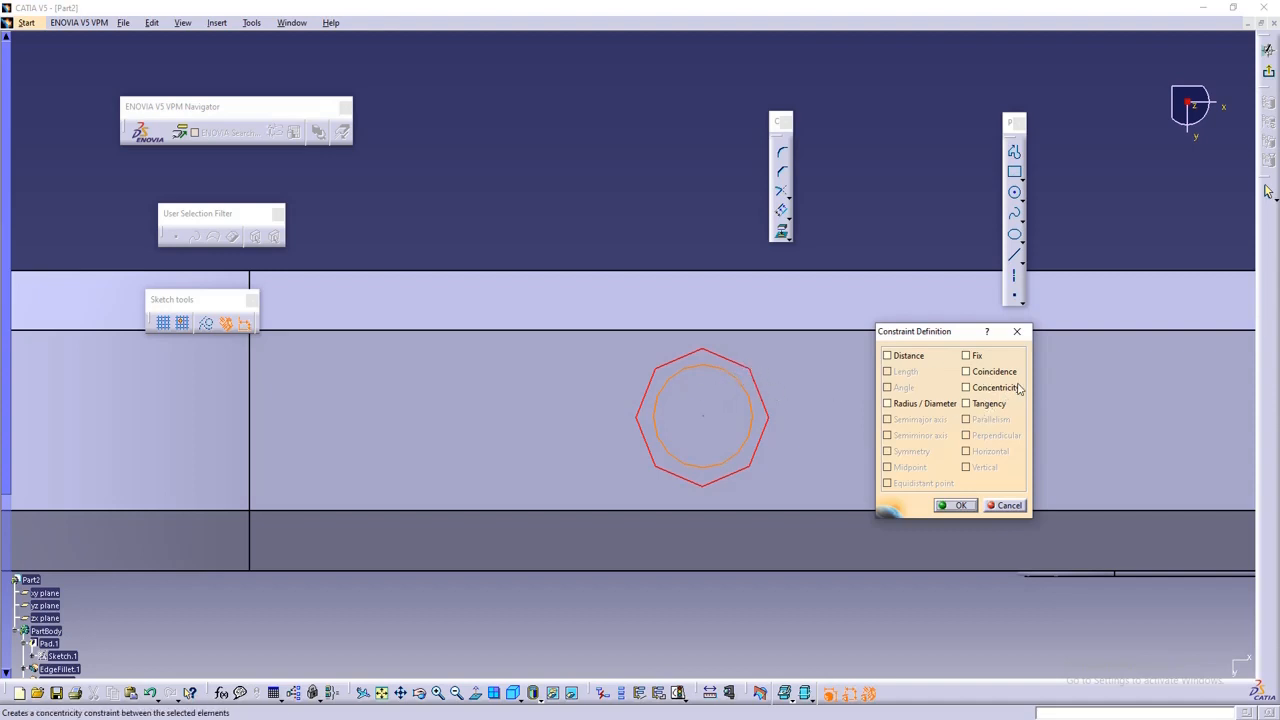
{"action": "left_click", "coordinate": [966, 390]}
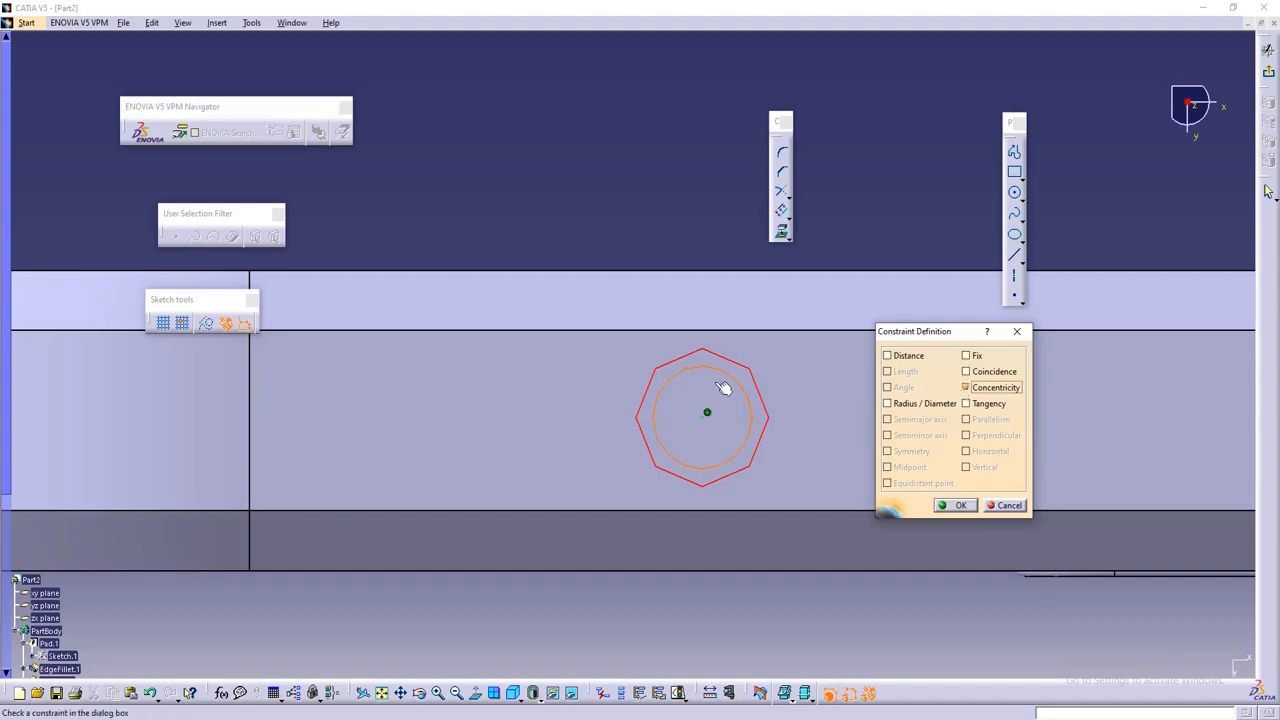
{"action": "left_click", "coordinate": [955, 506]}
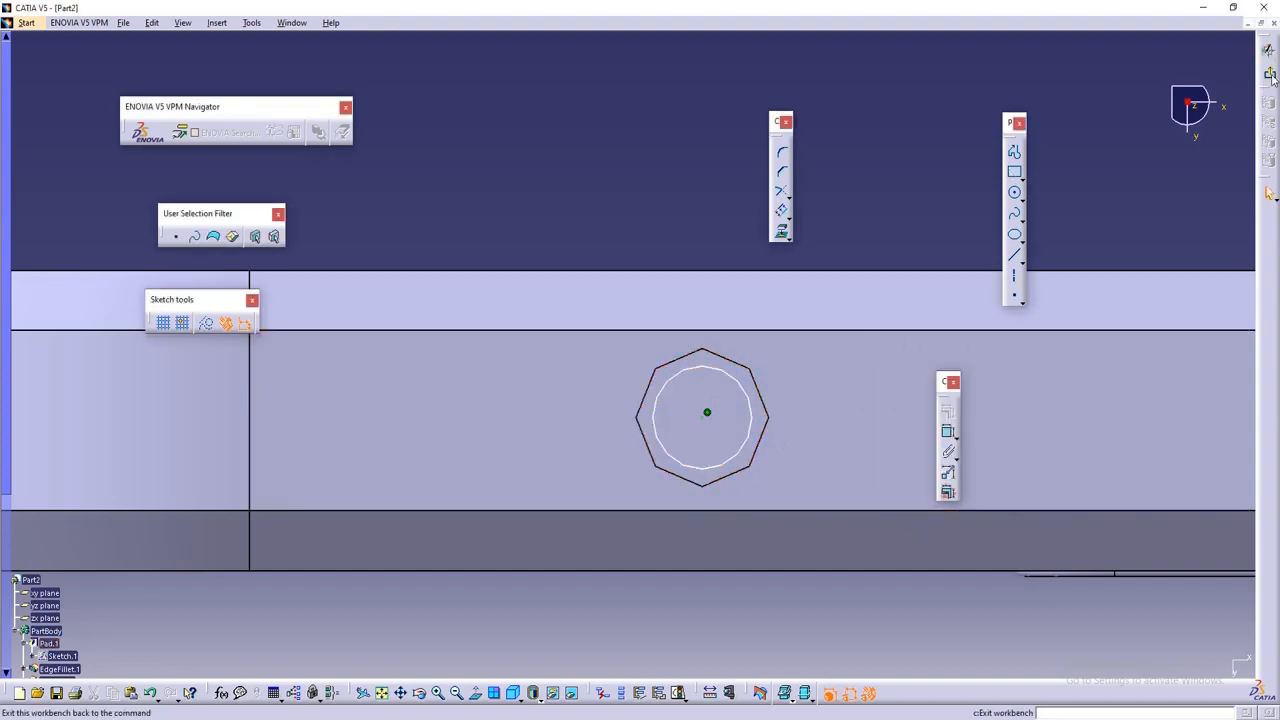
{"action": "left_click", "coordinate": [948, 431]}
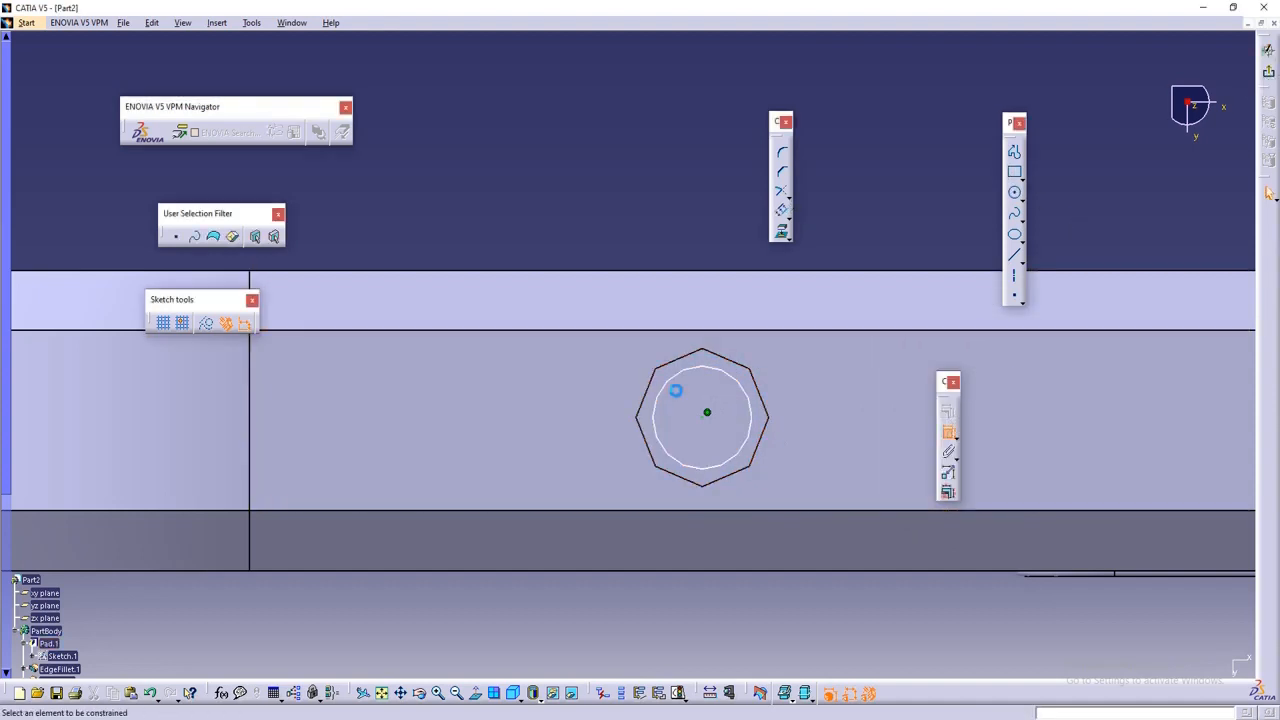
{"action": "left_click", "coordinate": [681, 374]}
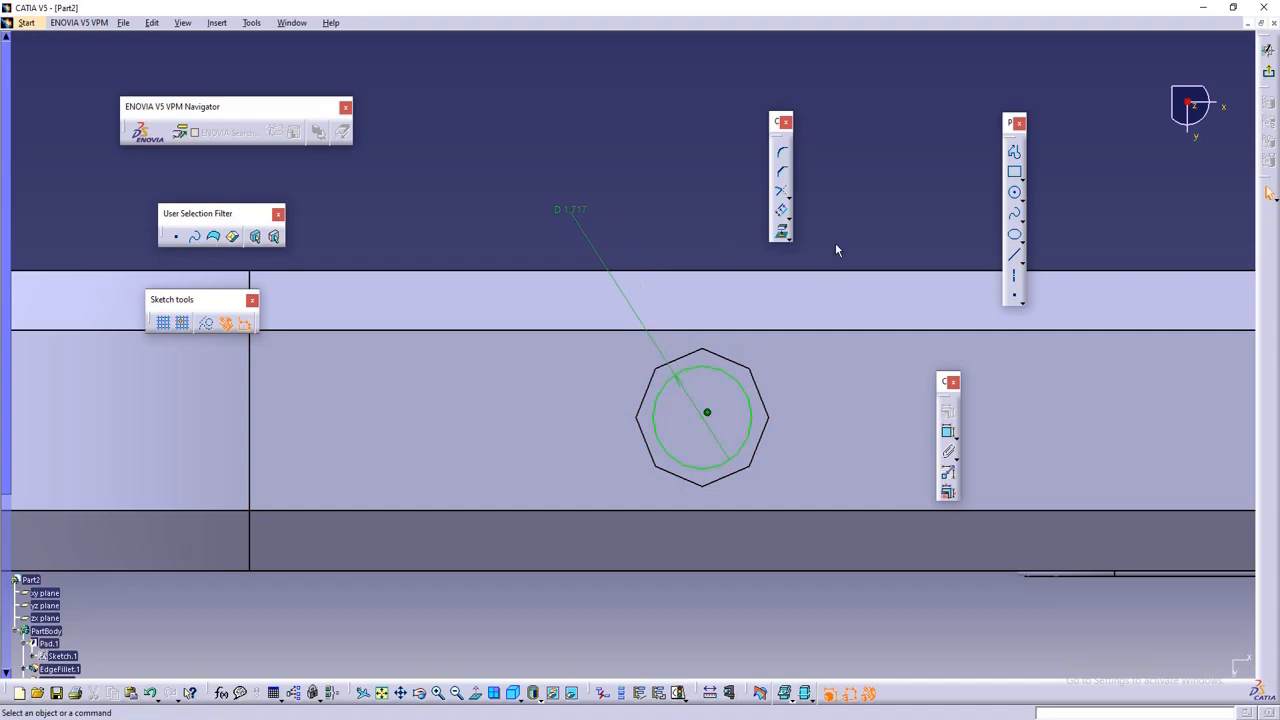
- Exit the sketch and cut a 2.5 mm deep pocket from the smaller circle into the round pocket's floor
{"action": "left_click", "coordinate": [1268, 72]}
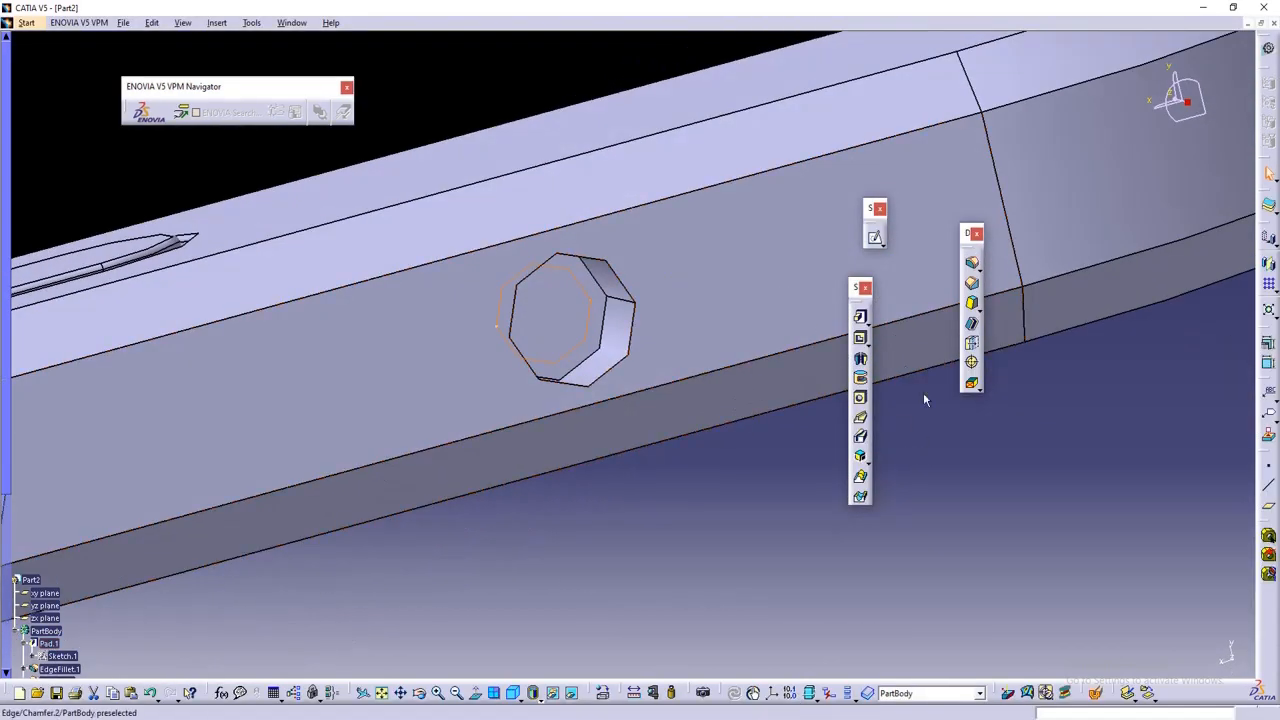
{"action": "left_click", "coordinate": [860, 338]}
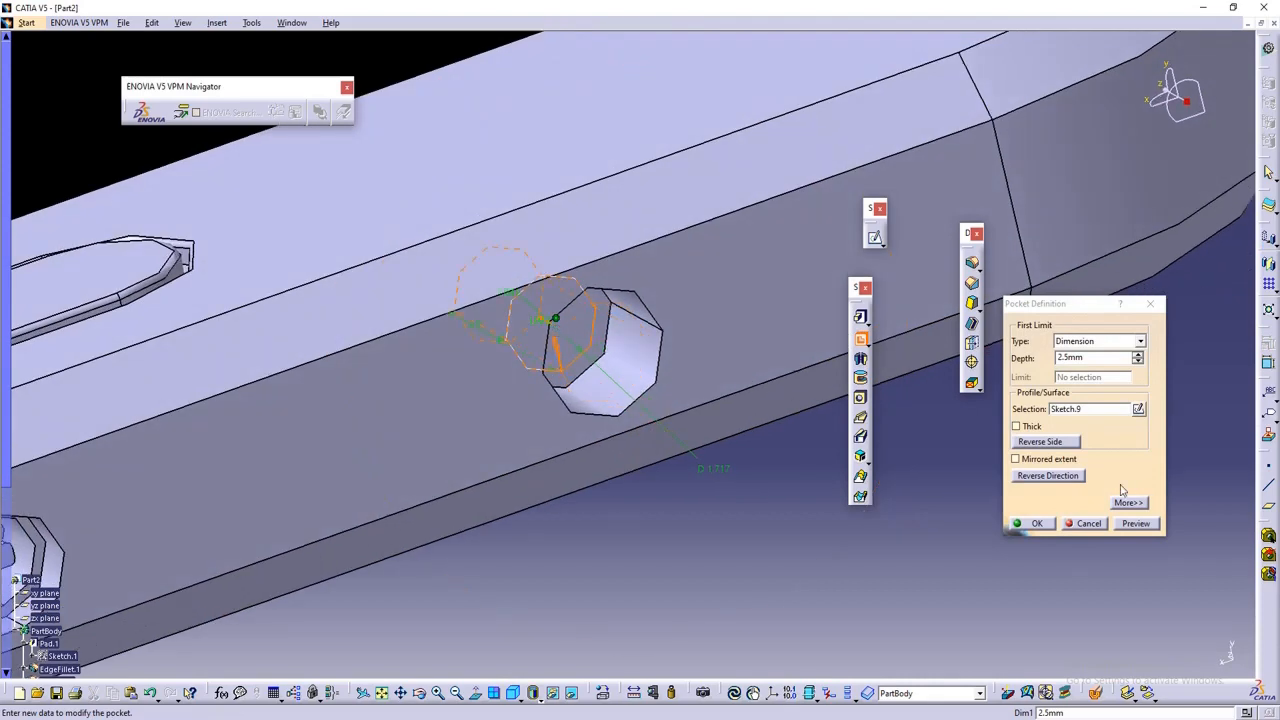
{"action": "left_click", "coordinate": [1031, 523]}
- Open a sketch on the floor of the smaller inner pocket and draw a circle about 0.5 mm in radius near its center
{"action": "middle_click_drag", "start_coordinate": [805, 508], "coordinate": [611, 546]}
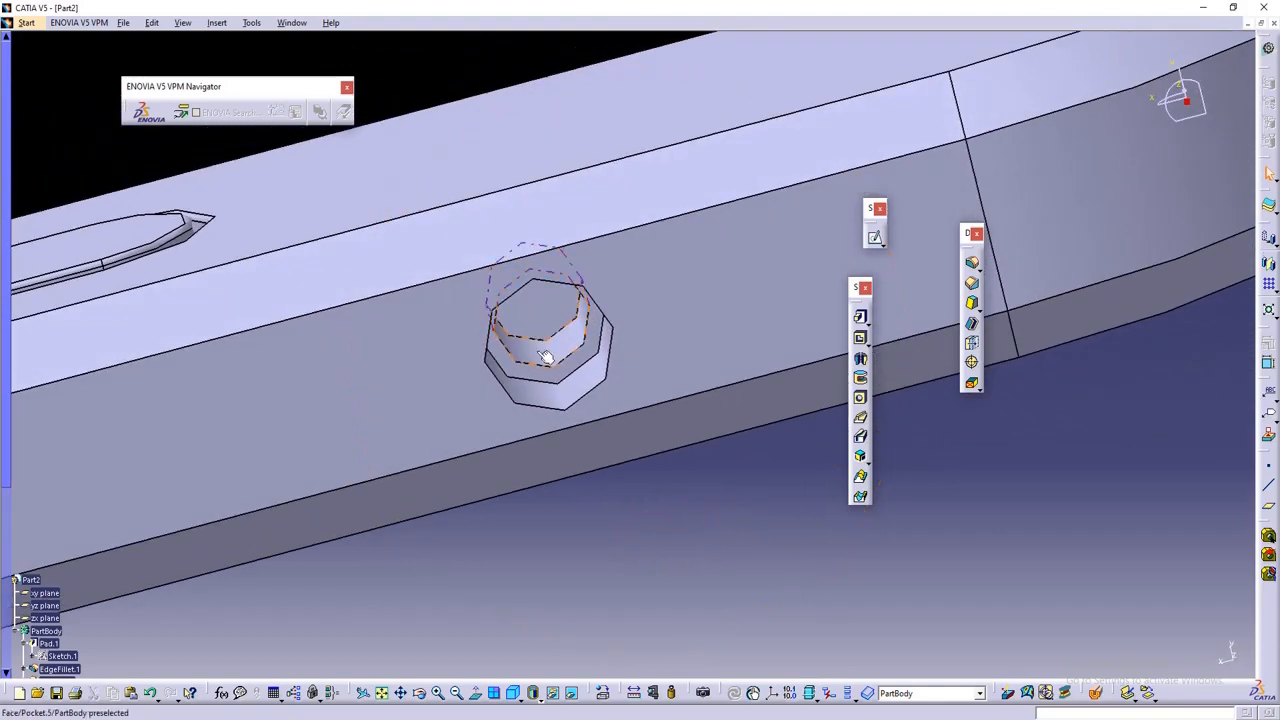
{"action": "left_click", "coordinate": [551, 314]}
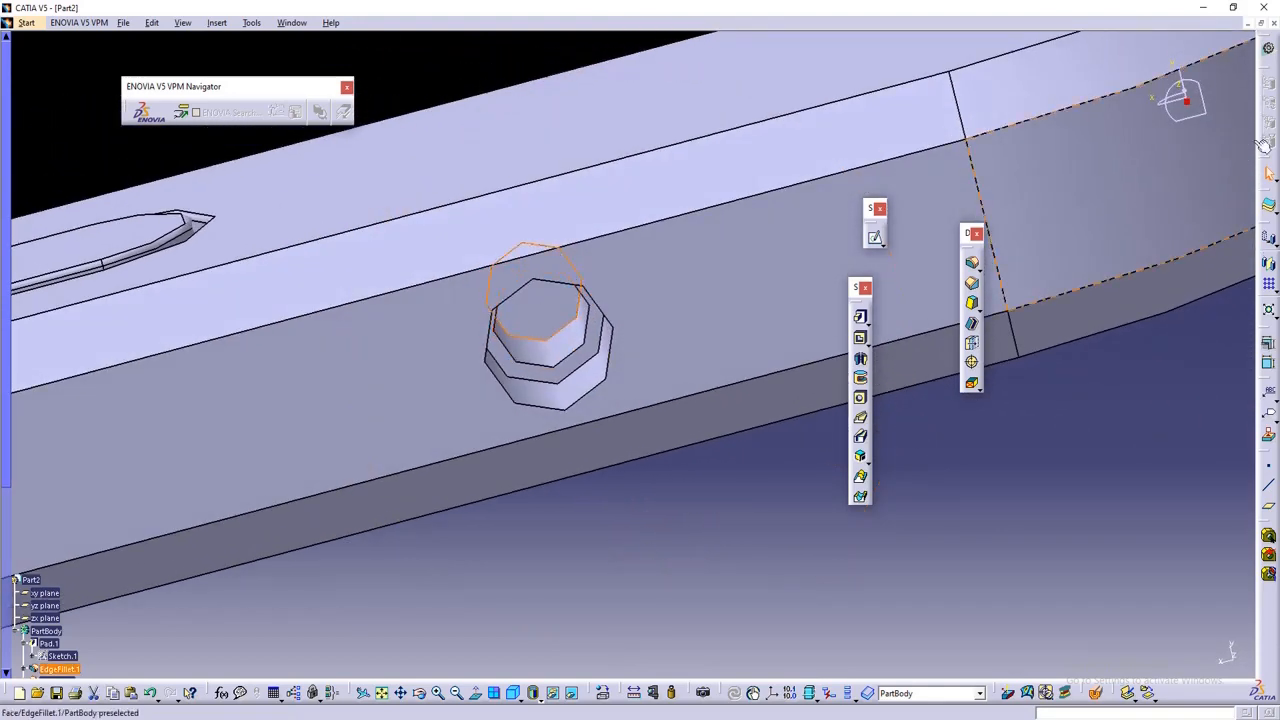
{"action": "left_click", "coordinate": [875, 240]}
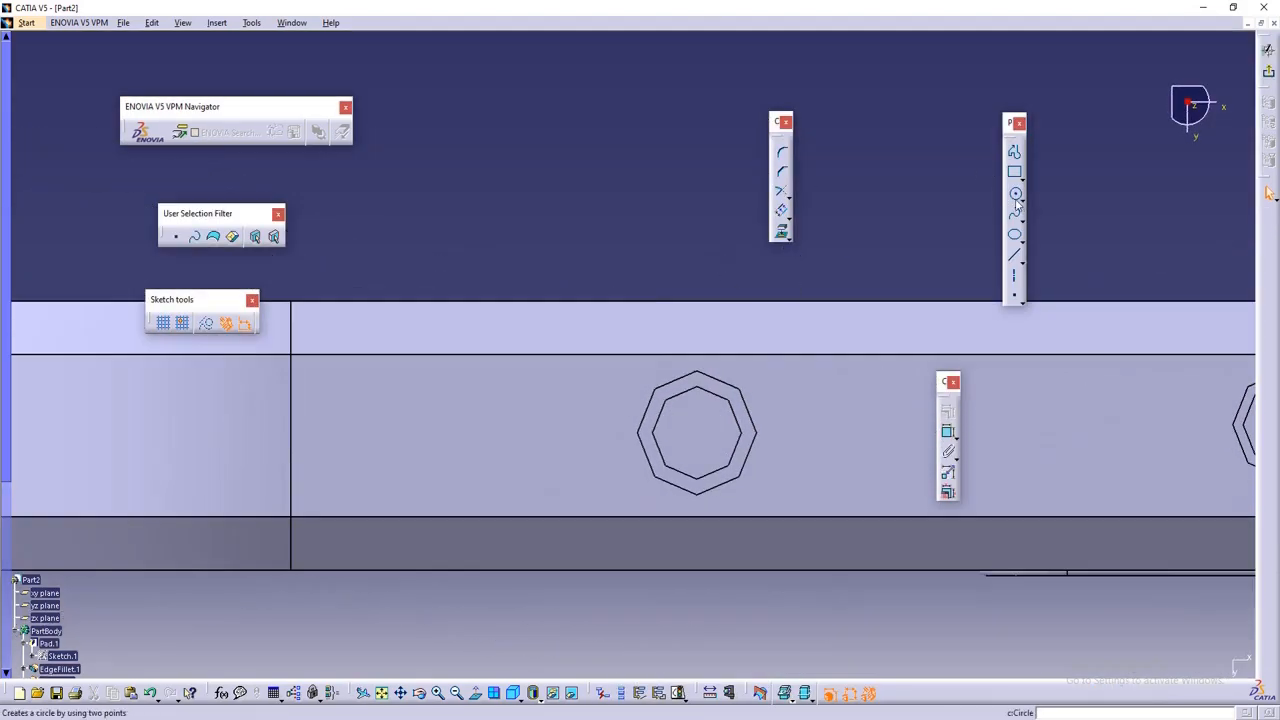
{"action": "left_click", "coordinate": [1015, 196]}
{"action": "left_click", "coordinate": [691, 431]}
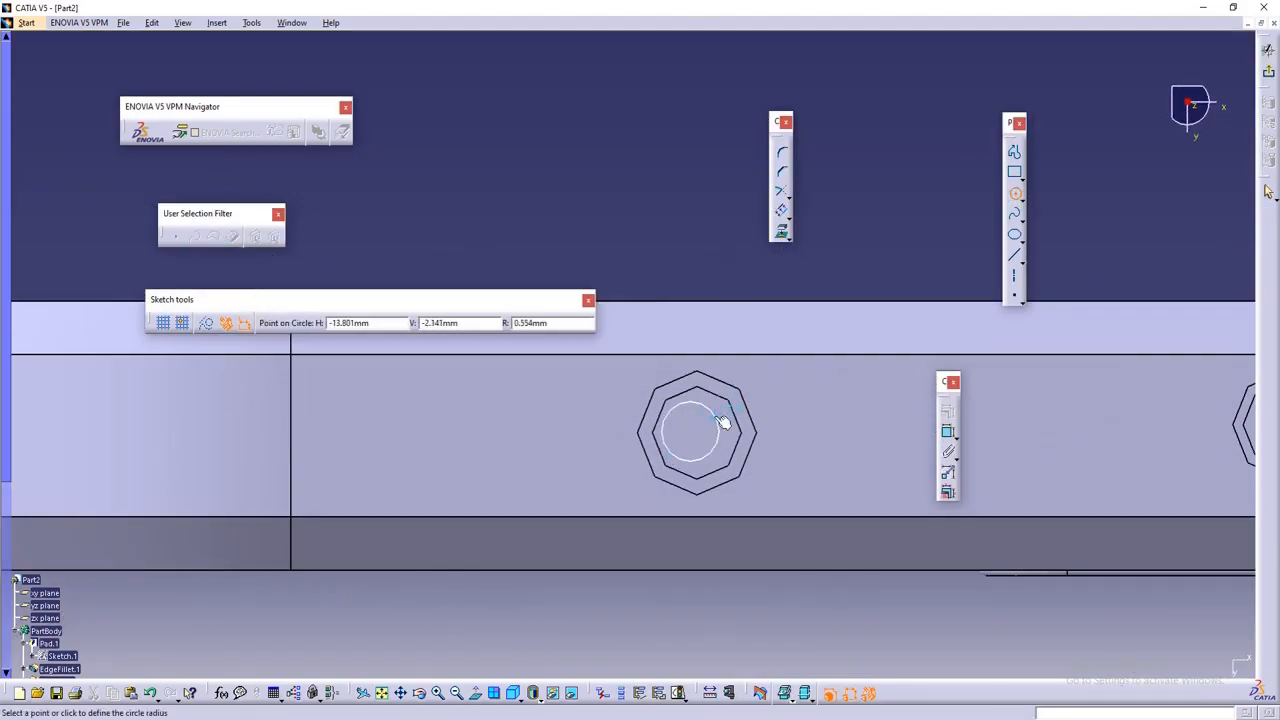
{"action": "left_click", "coordinate": [721, 423]}
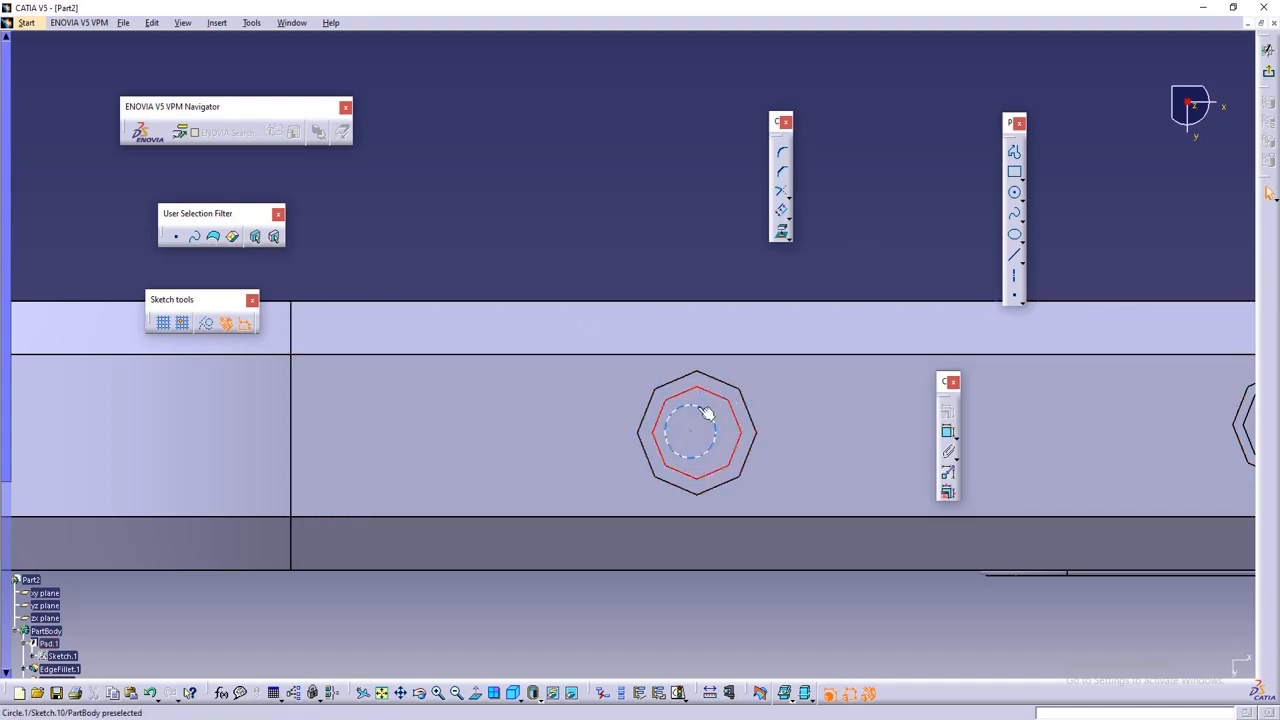
- Make the sketched circle concentric with the inner pocket's circular edge and dimension the circle's diameter
{"action": "left_click", "coordinate": [707, 413]}
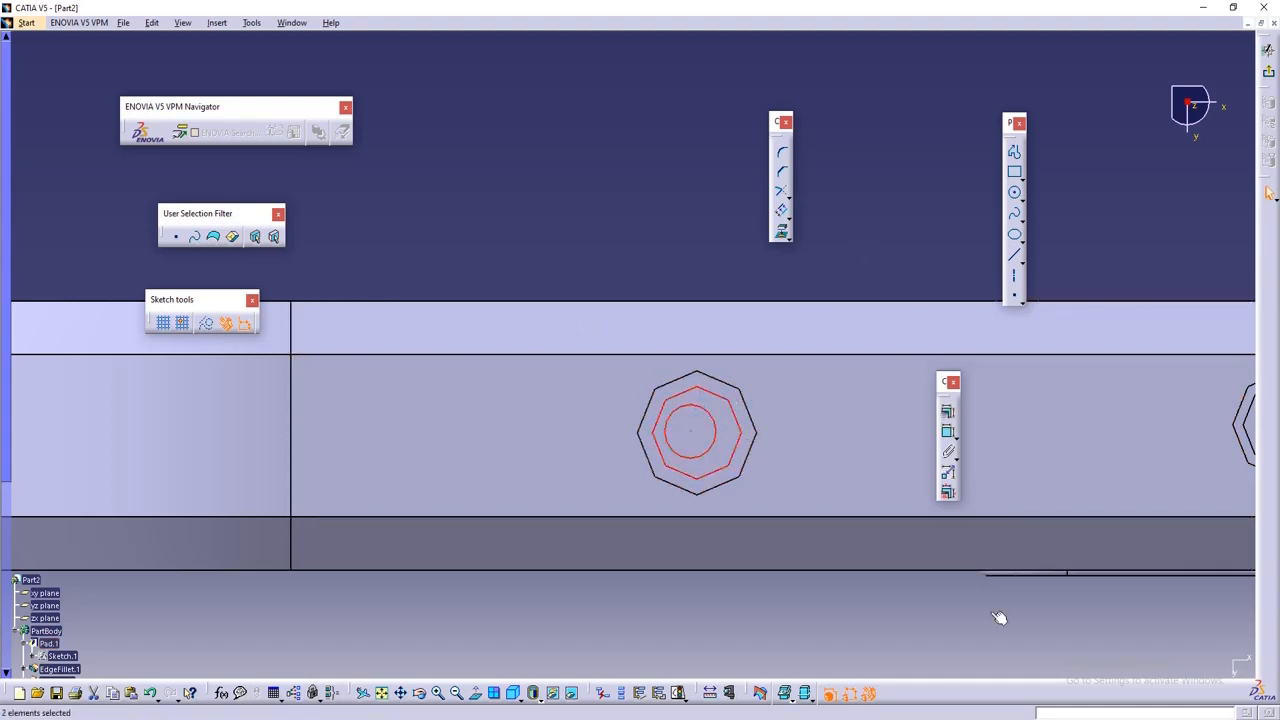
{"action": "left_click", "coordinate": [948, 410]}
{"action": "left_click", "coordinate": [966, 387]}
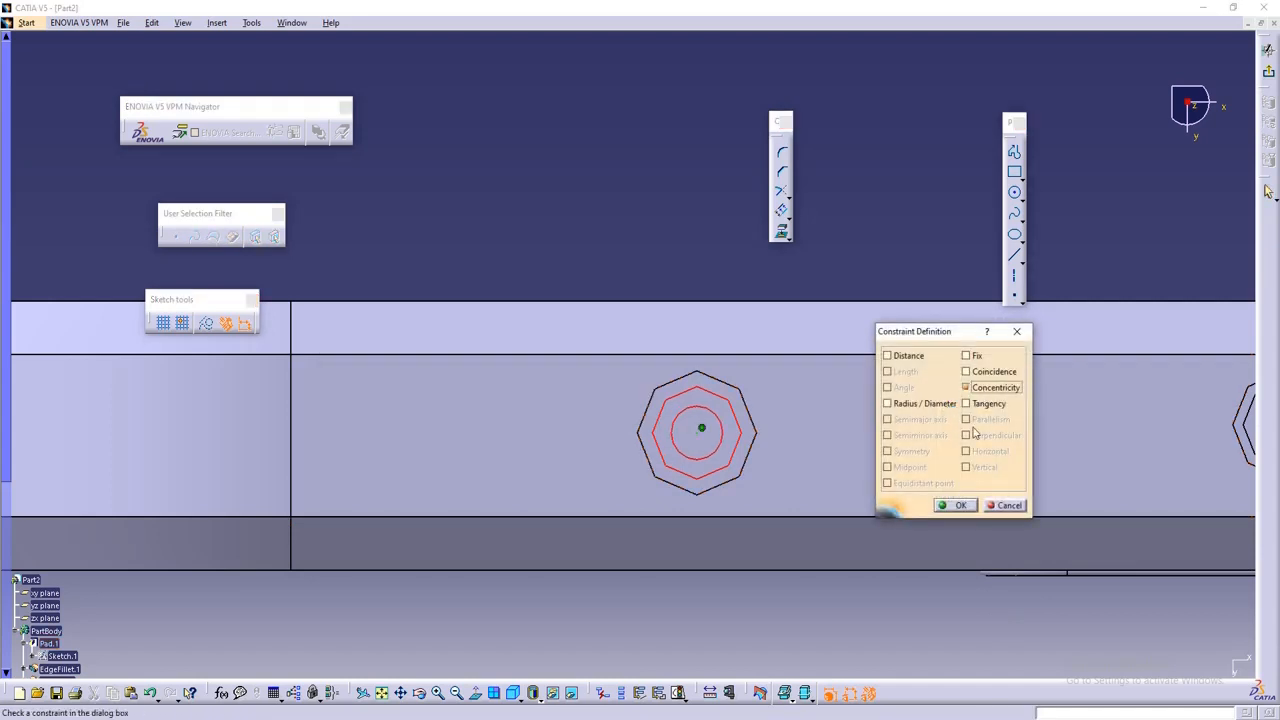
{"action": "left_click", "coordinate": [955, 506]}
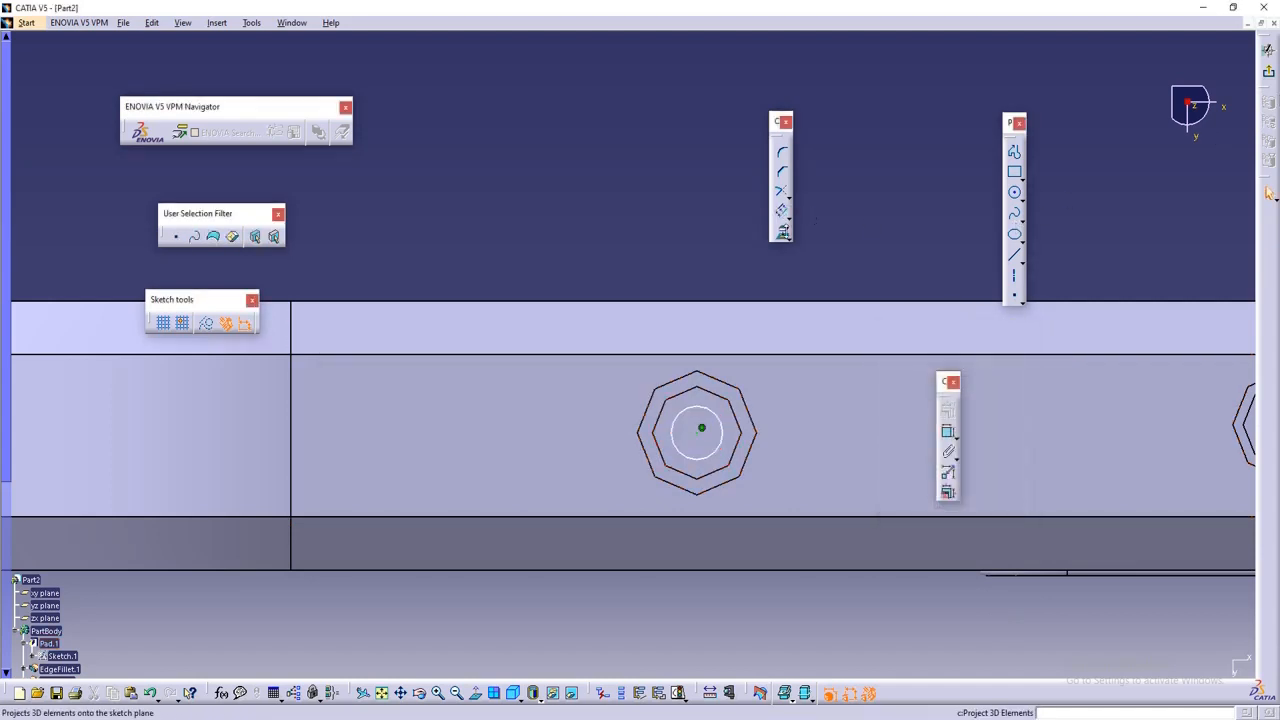
{"action": "left_click", "coordinate": [946, 432]}
{"action": "left_click", "coordinate": [740, 415]}
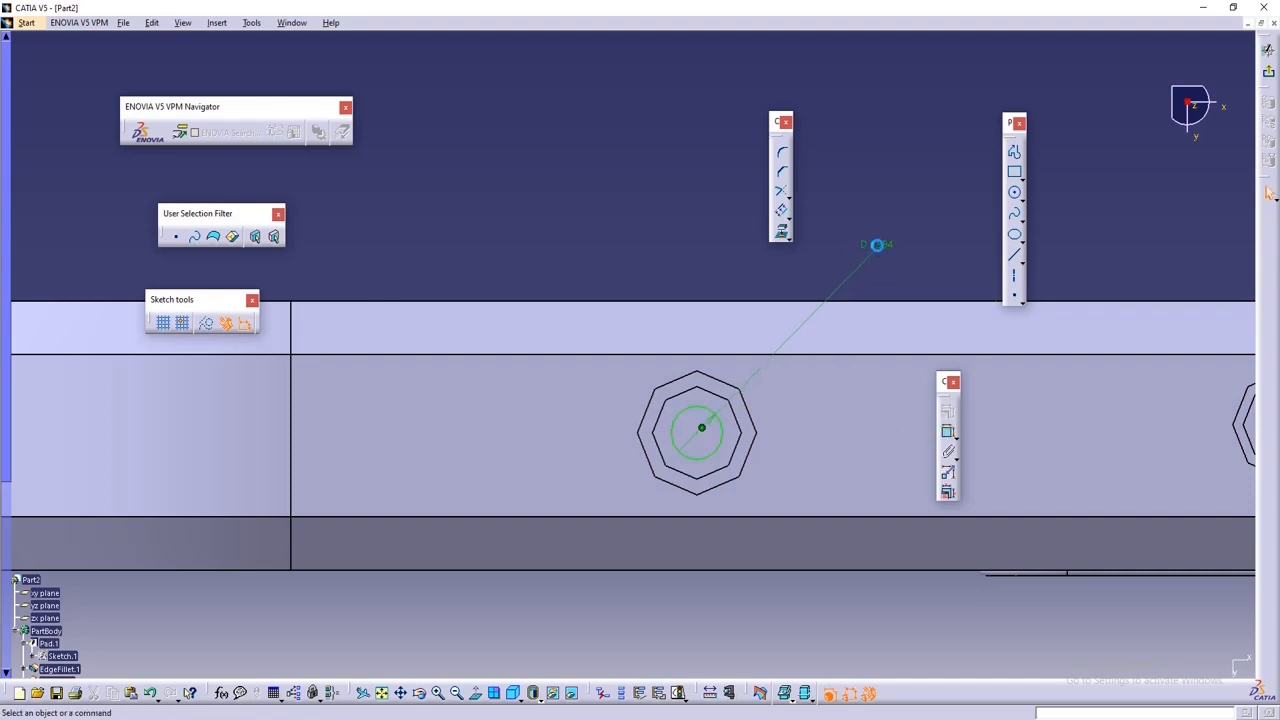
- Exit the sketch and cut a 2.5 mm deep pocket from the smallest circle into the inner pocket's floor
{"action": "left_click", "coordinate": [1269, 50]}
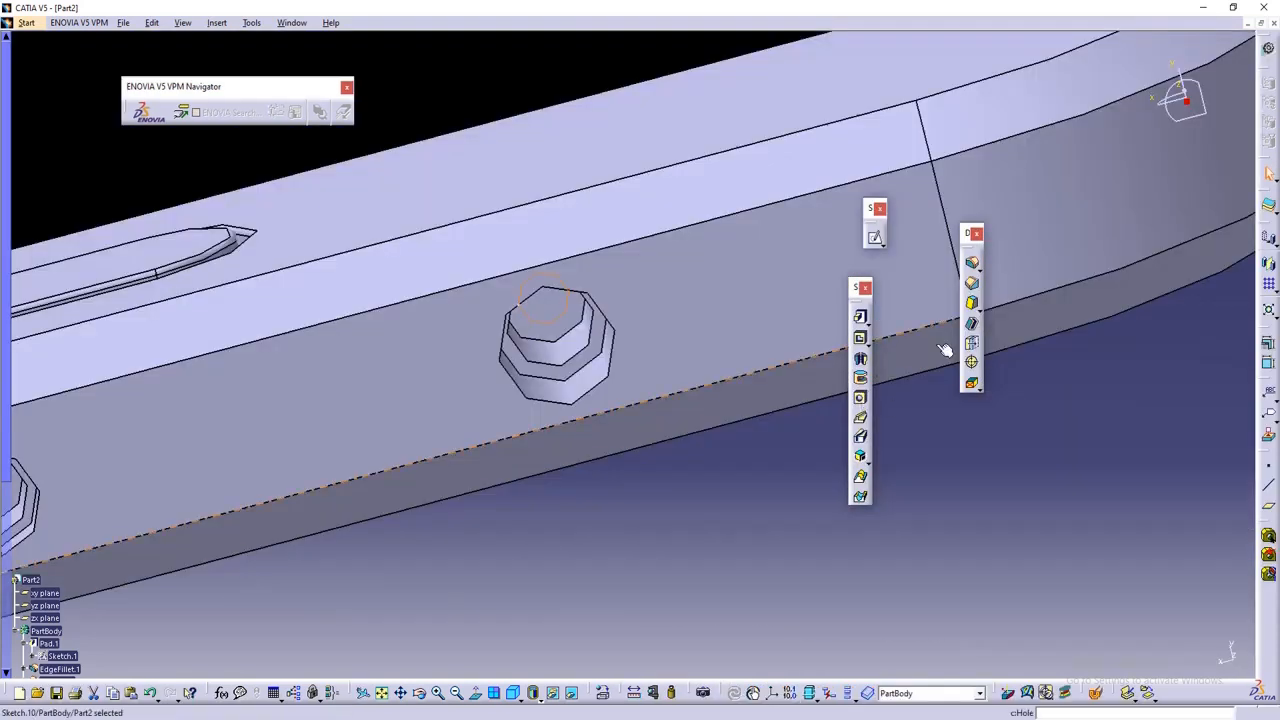
{"action": "left_click", "coordinate": [860, 337]}
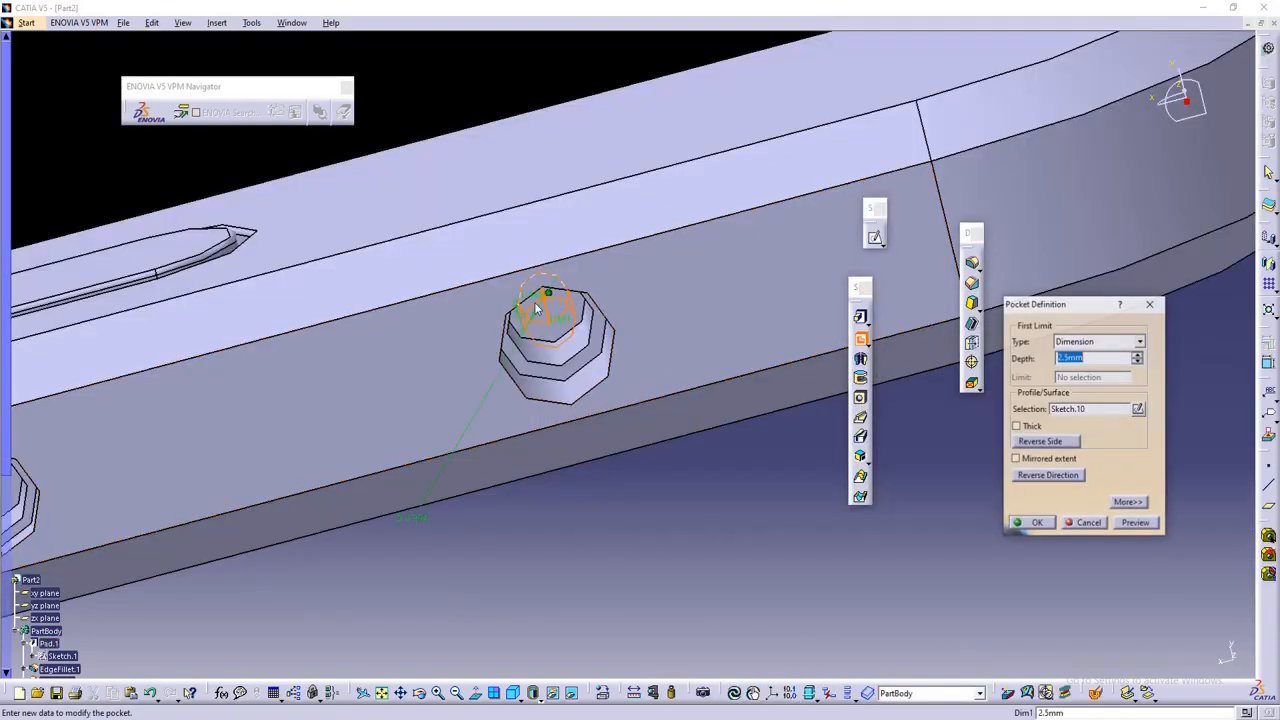
{"action": "middle_click_drag", "start_coordinate": [546, 333], "coordinate": [577, 335]}
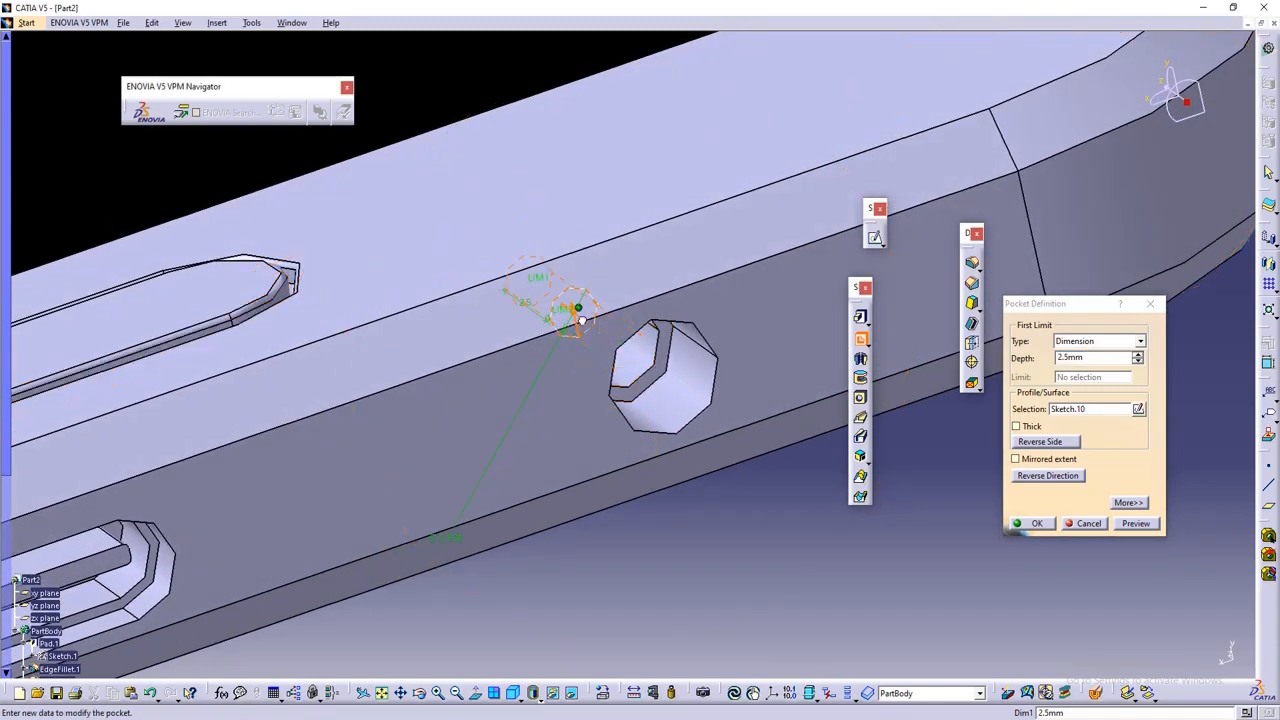
{"action": "middle_click_drag", "start_coordinate": [700, 492], "coordinate": [729, 504]}
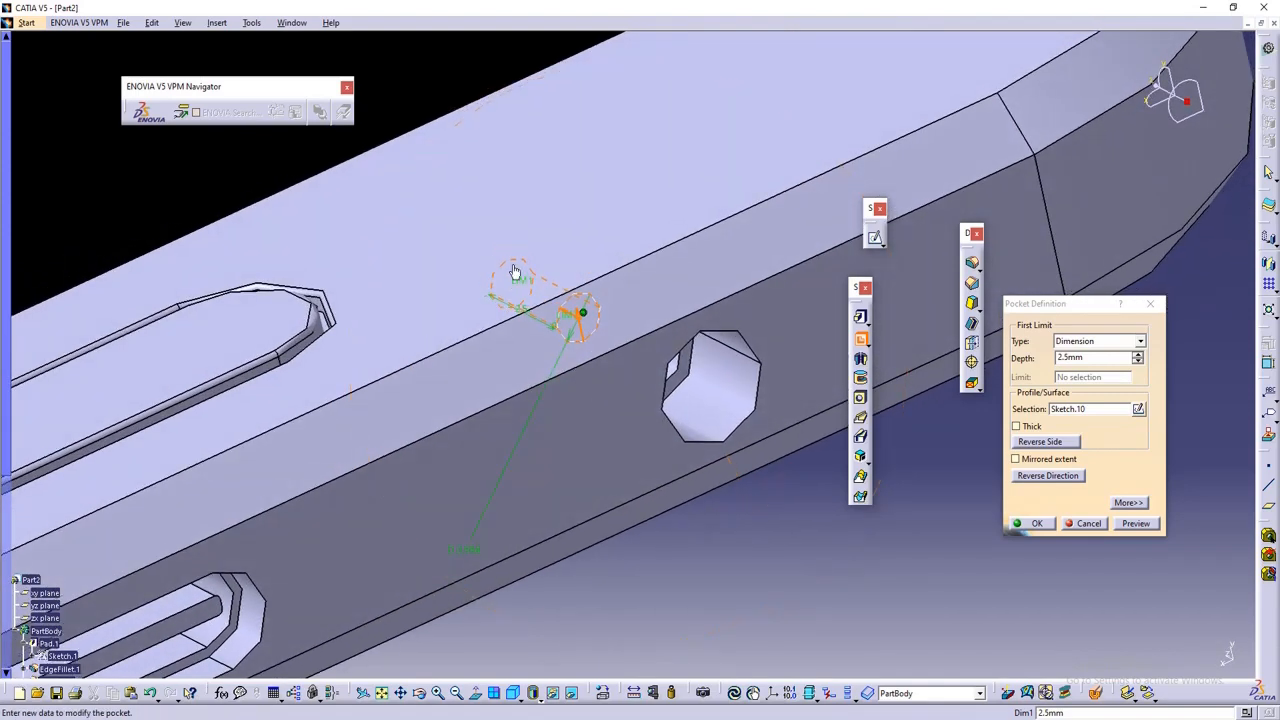
{"action": "left_click", "coordinate": [1035, 523]}
- Chamfer the floor edge of the innermost round pocket with a length of 0.3 mm at 45 degrees
{"action": "middle_click_drag", "start_coordinate": [937, 535], "coordinate": [698, 508]}
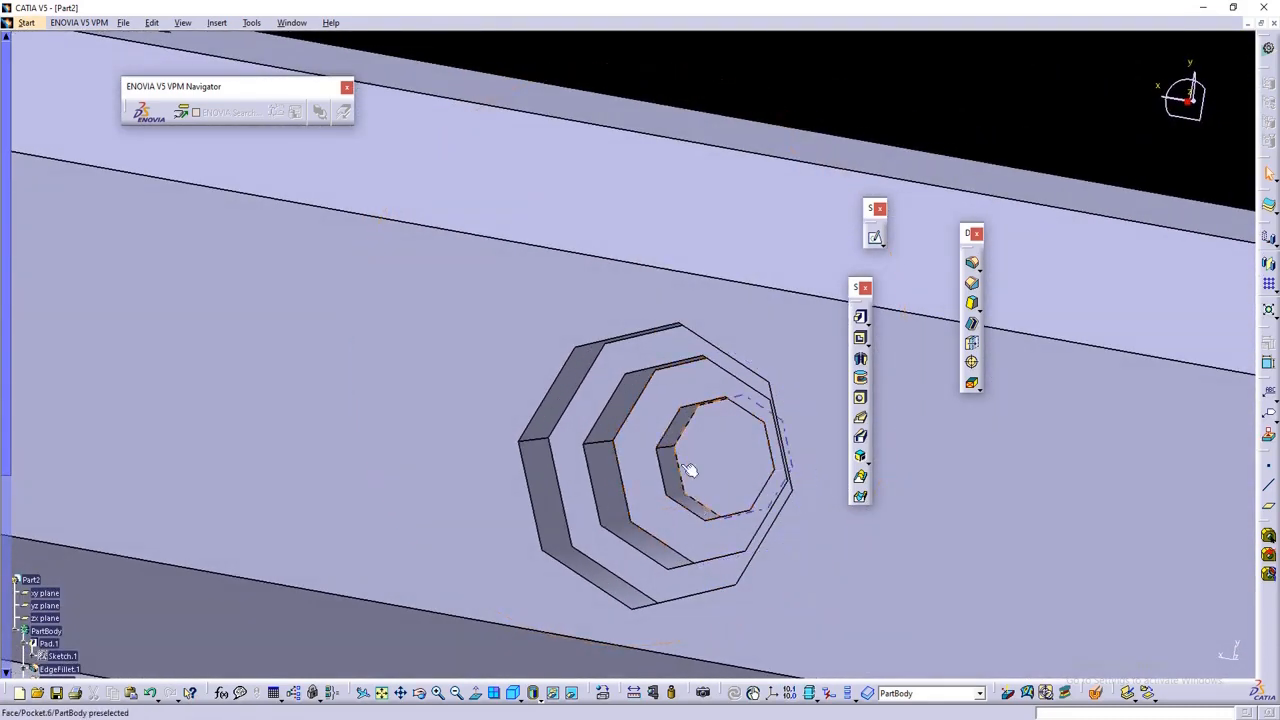
{"action": "left_click", "coordinate": [969, 284]}
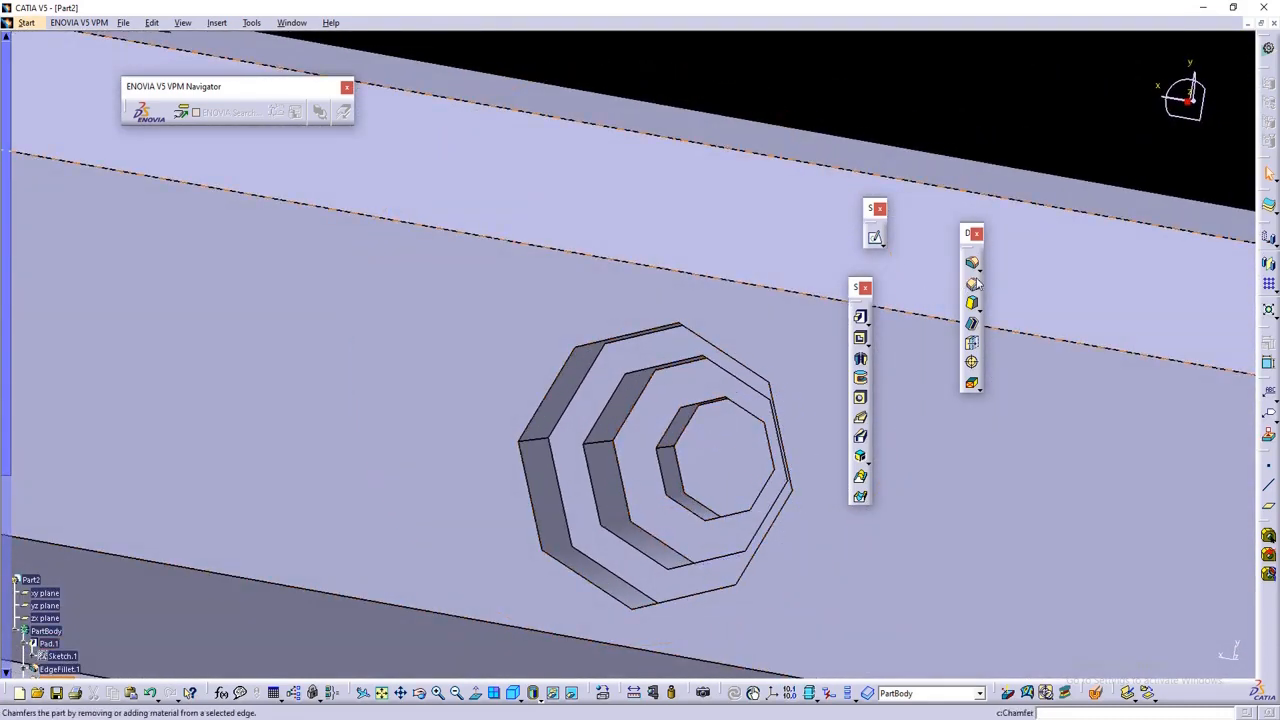
{"action": "left_click", "coordinate": [683, 452]}
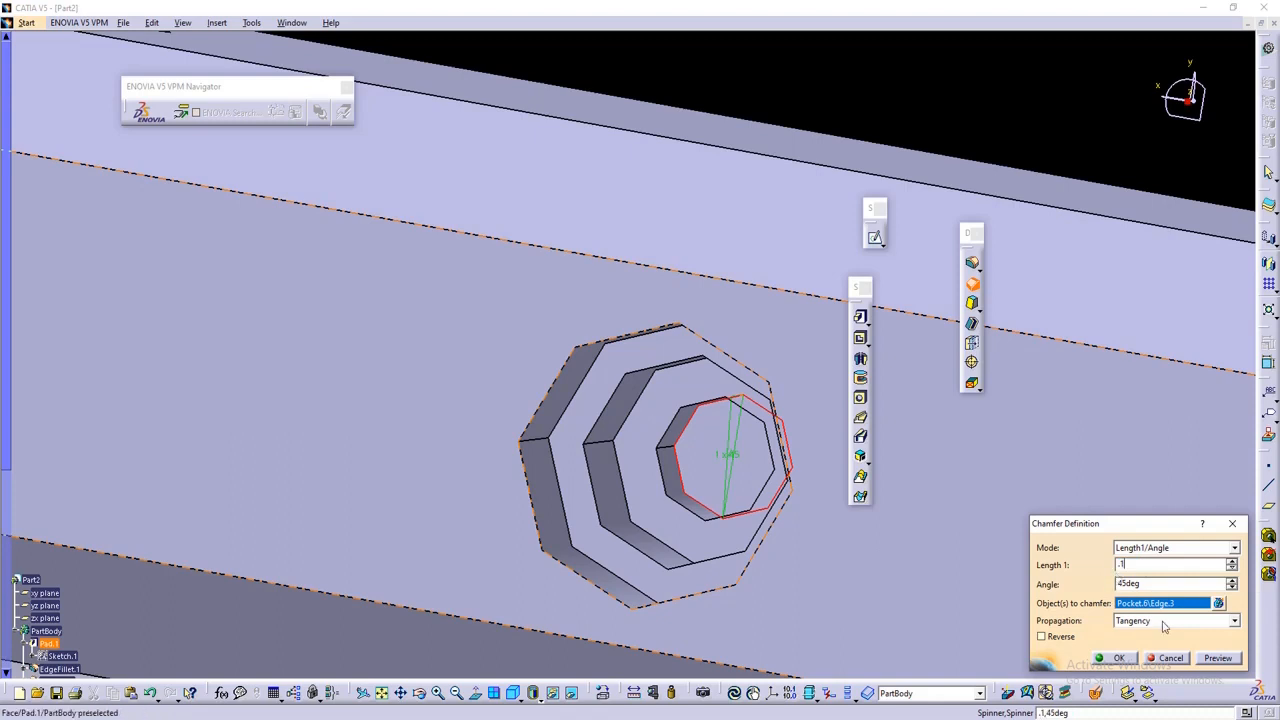
{"action": "left_click", "coordinate": [1217, 658]}
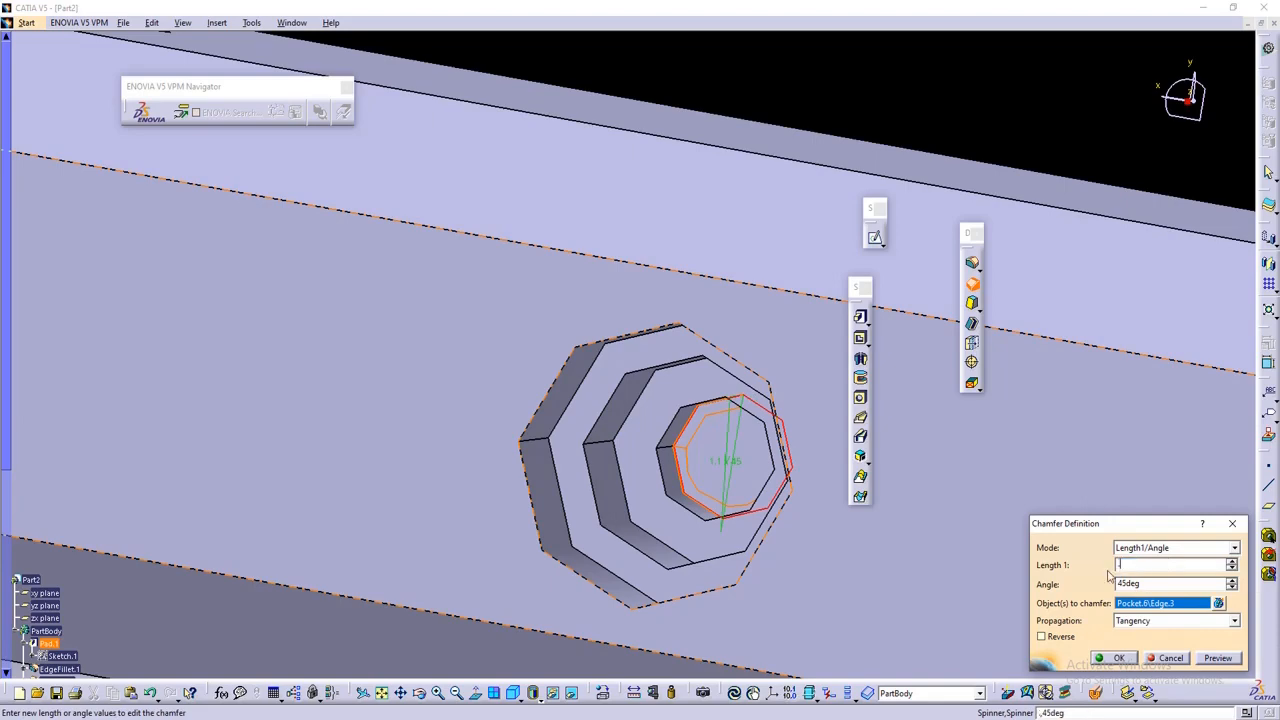
{"action": "left_click", "coordinate": [1217, 658]}
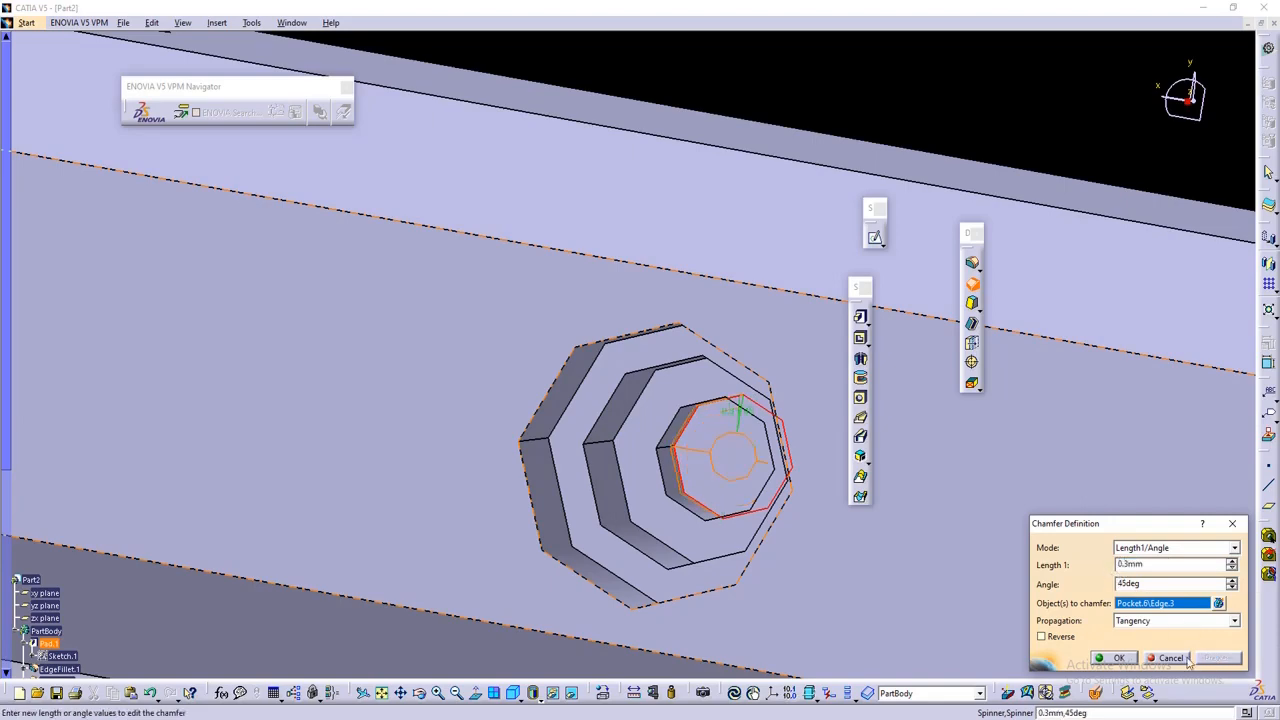
{"action": "left_click", "coordinate": [1122, 663]}
- Inspect the stepped round jack hole and the port slot on the end face from several angles
{"action": "middle_click_drag", "start_coordinate": [705, 432], "coordinate": [692, 553]}
{"action": "middle_click_drag", "start_coordinate": [770, 540], "coordinate": [676, 546]}
{"action": "middle_click_drag", "start_coordinate": [758, 536], "coordinate": [760, 472]}
{"action": "middle_click_drag", "start_coordinate": [663, 486], "coordinate": [646, 534]}
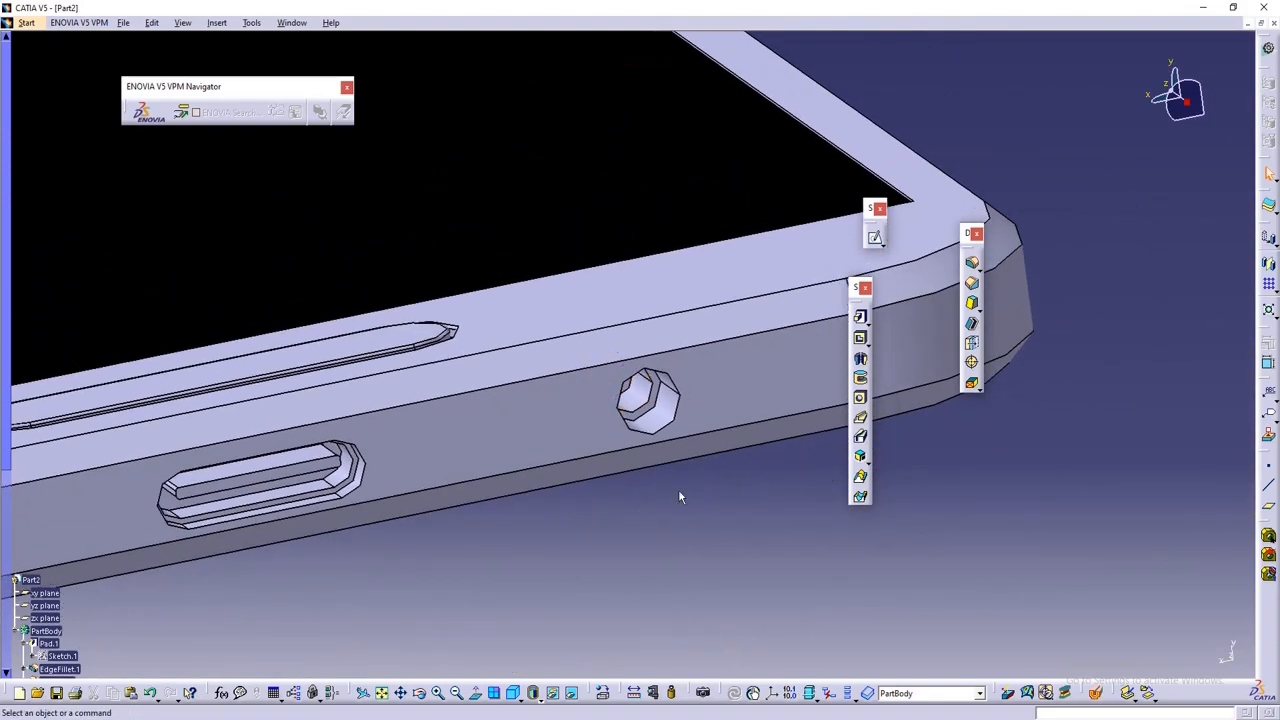
{"action": "middle_click_drag", "start_coordinate": [679, 494], "coordinate": [697, 530]}
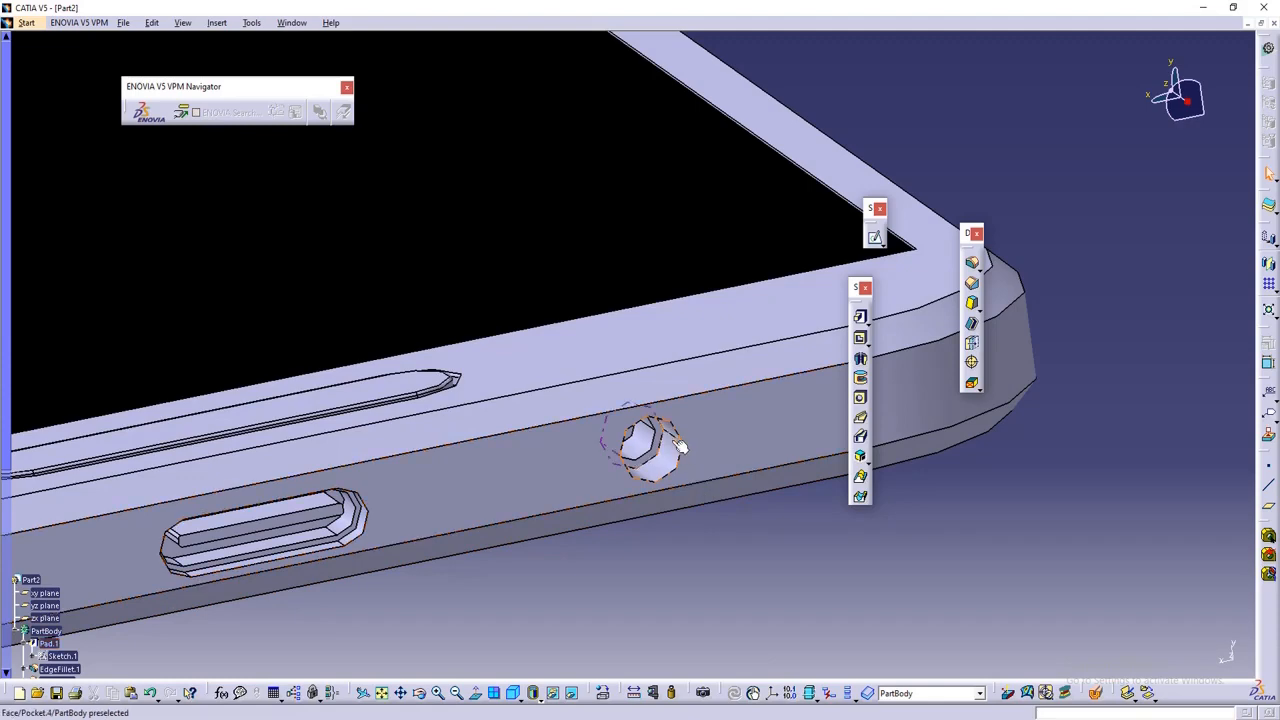
{"action": "middle_click_drag", "start_coordinate": [678, 447], "coordinate": [397, 427]}
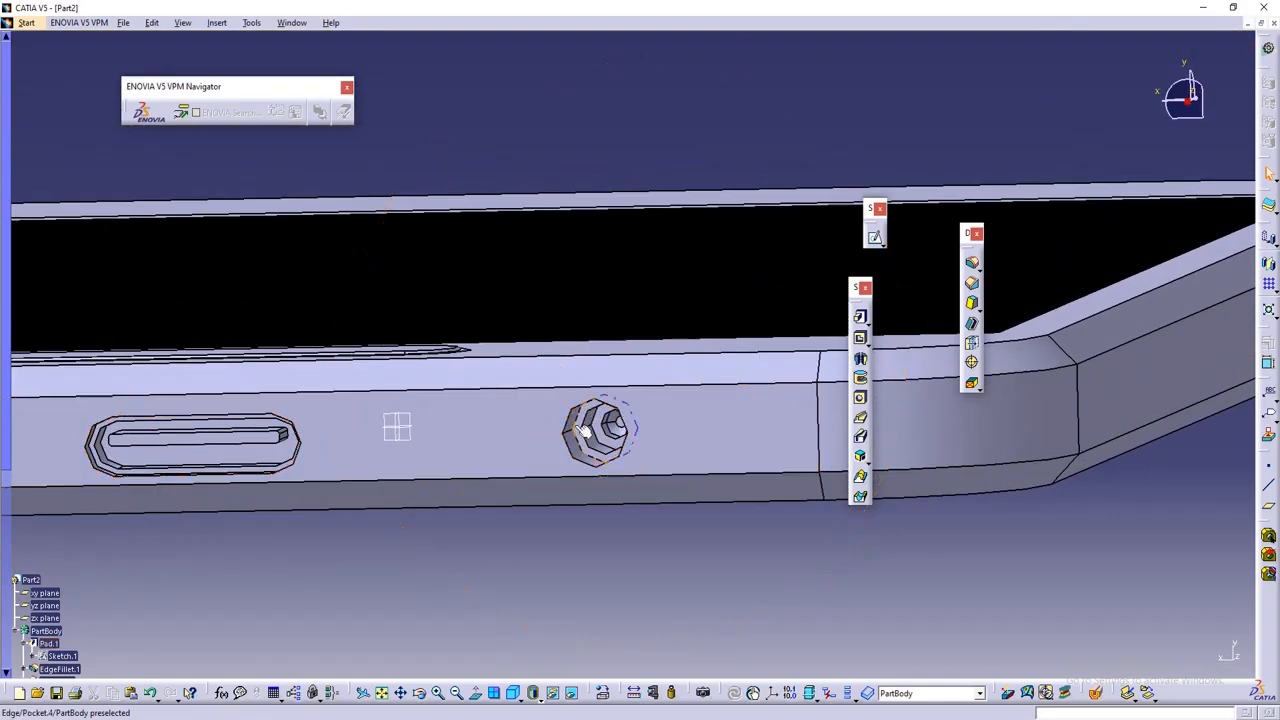
{"action": "mouse_move", "coordinate": [586, 443]}
{"action": "middle_mouse_down"}
{"action": "mouse_move", "coordinate": [598, 452]}
{"action": "mouse_move", "coordinate": [587, 447]}
{"action": "middle_mouse_up"}
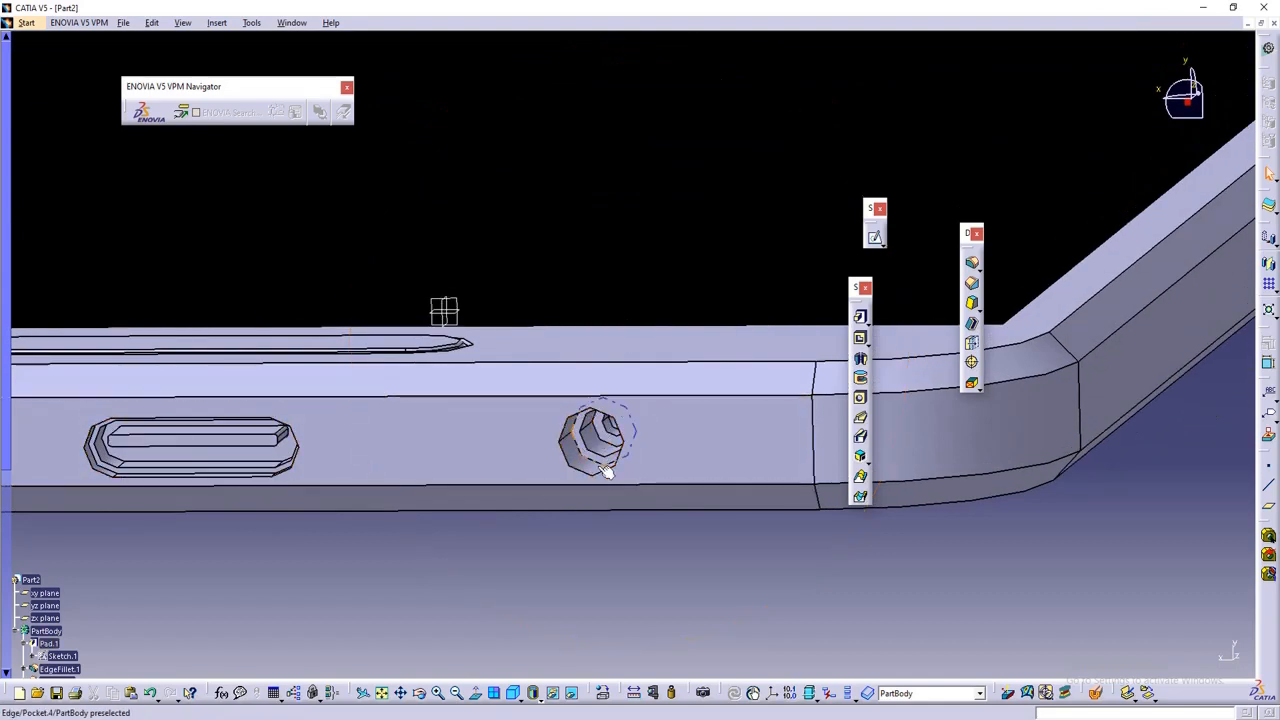
{"action": "middle_click_drag", "start_coordinate": [523, 491], "coordinate": [619, 507]}
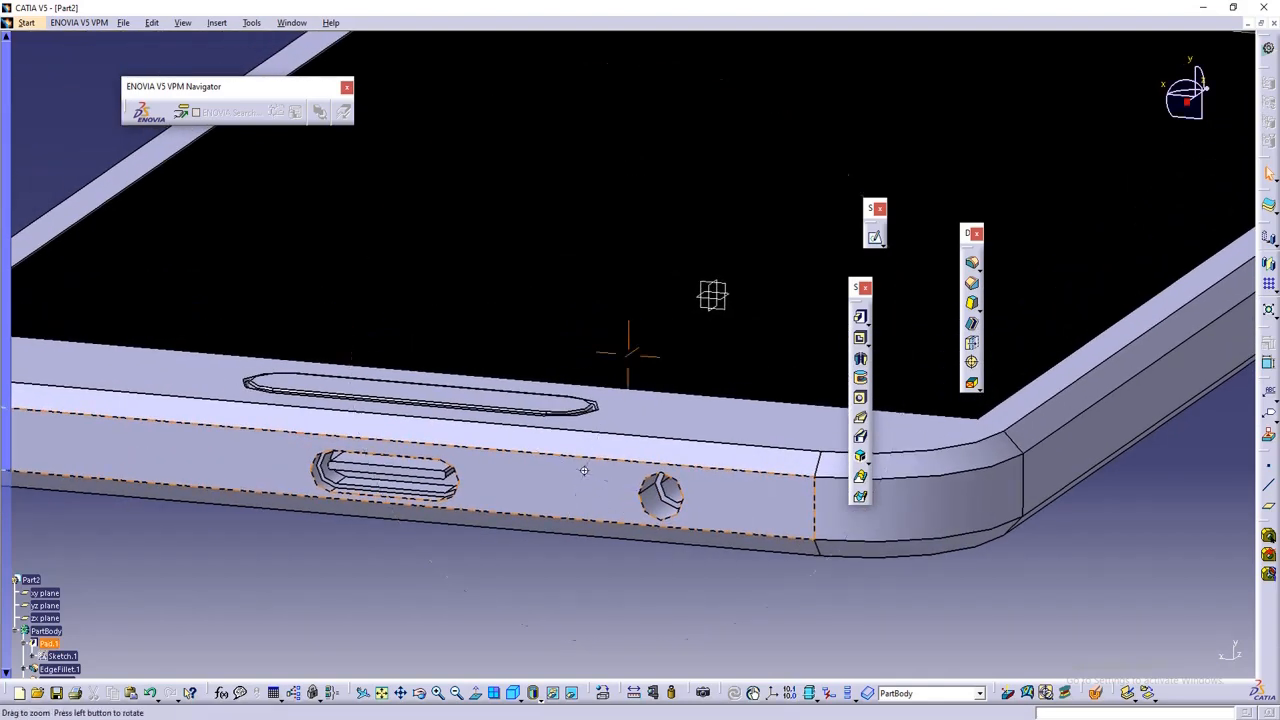
{"action": "middle_click_drag", "start_coordinate": [584, 470], "coordinate": [626, 486]}
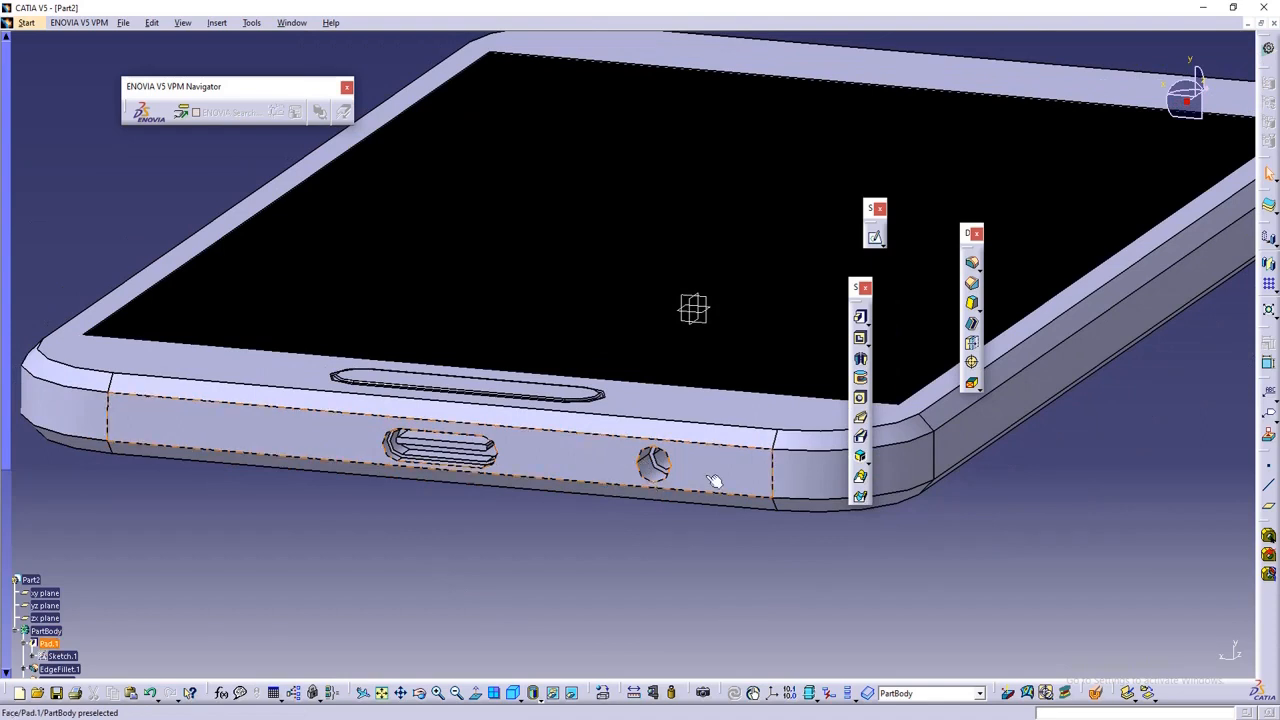
{"action": "middle_click_drag", "start_coordinate": [715, 482], "coordinate": [653, 581]}
{"action": "middle_click_drag", "start_coordinate": [585, 537], "coordinate": [621, 505]}
{"action": "middle_click_drag", "start_coordinate": [588, 580], "coordinate": [568, 534]}
{"action": "middle_click_drag", "start_coordinate": [597, 609], "coordinate": [619, 472]}
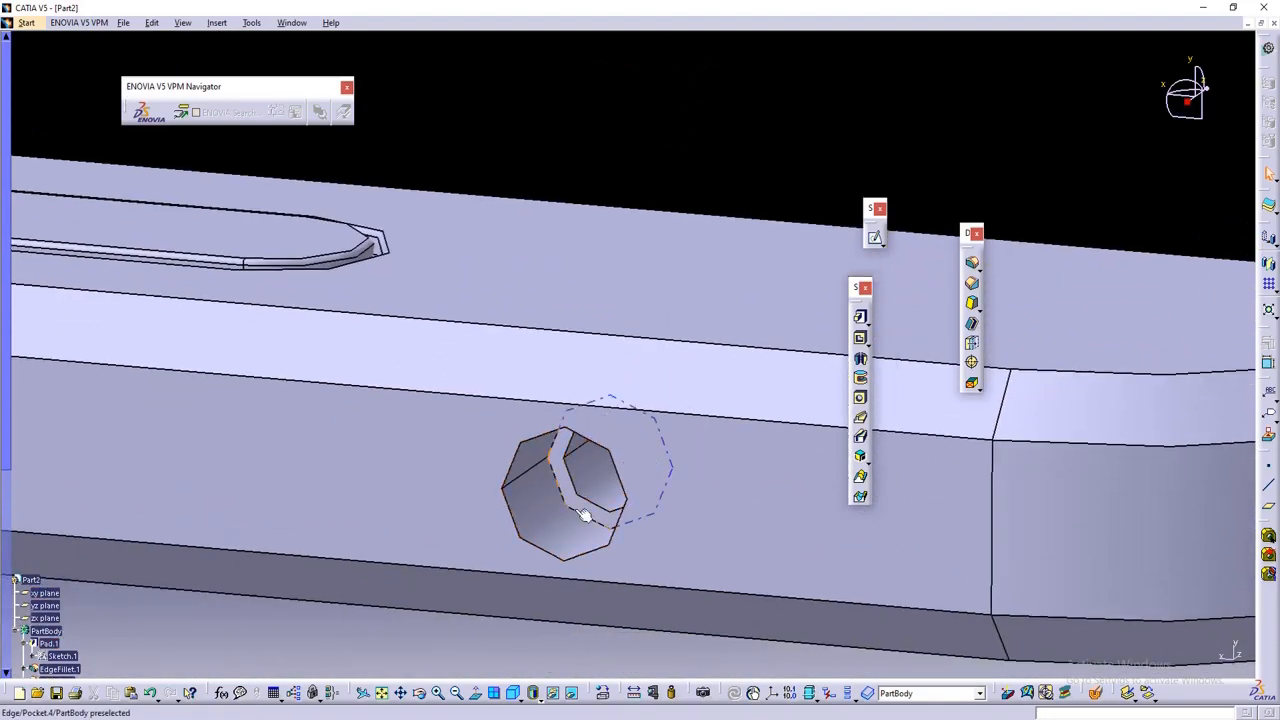
{"action": "middle_click_drag", "start_coordinate": [585, 515], "coordinate": [573, 601]}
{"action": "middle_click_drag", "start_coordinate": [485, 493], "coordinate": [680, 497]}
{"action": "mouse_move", "coordinate": [622, 563]}
{"action": "middle_mouse_down"}
{"action": "mouse_move", "coordinate": [627, 529]}
{"action": "mouse_move", "coordinate": [632, 541]}
{"action": "middle_mouse_up"}
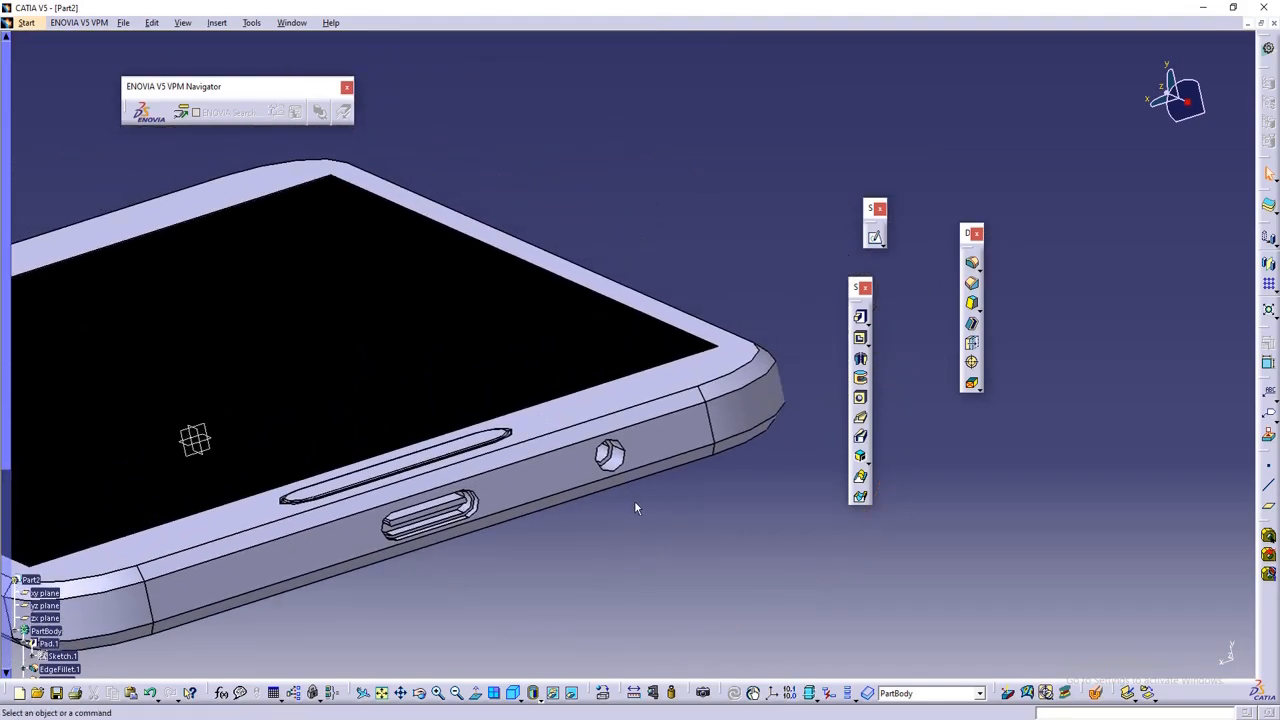
- Examine the whole phone body with its screen, home button and end-face openings
{"action": "middle_click_drag", "start_coordinate": [638, 484], "coordinate": [636, 458]}
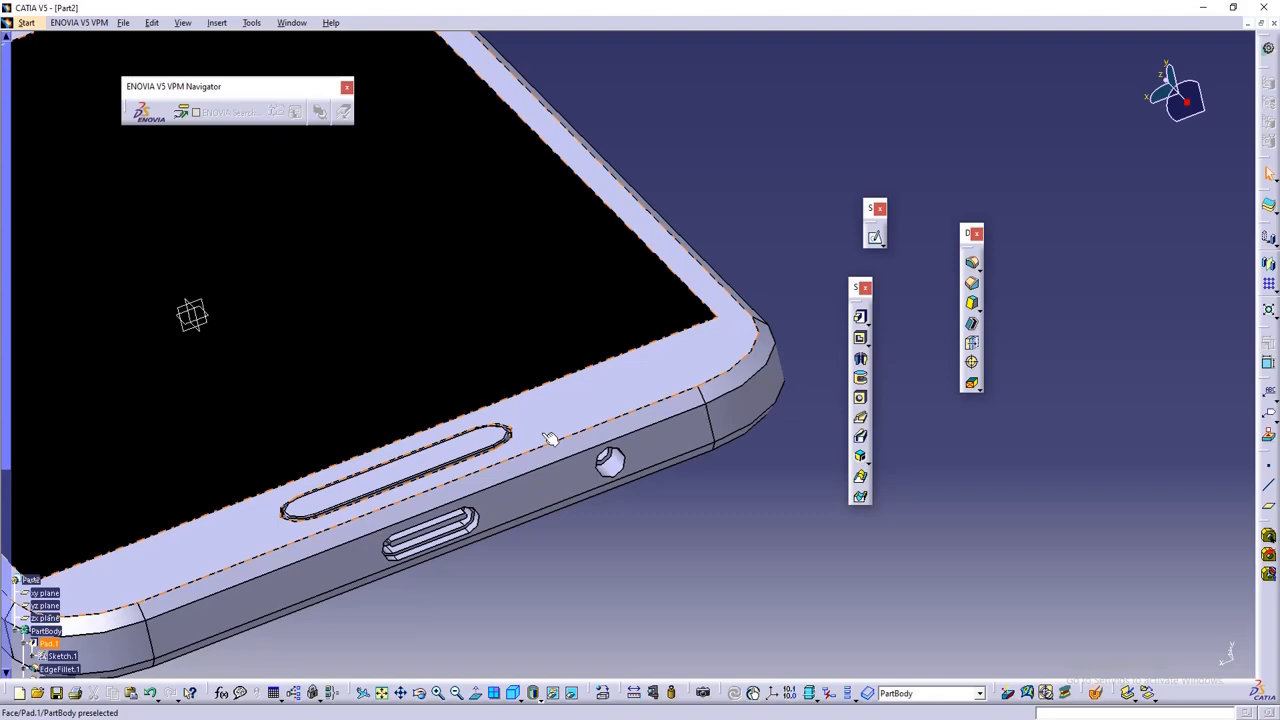
{"action": "middle_click_drag", "start_coordinate": [608, 486], "coordinate": [631, 557]}
{"action": "middle_click_drag", "start_coordinate": [584, 497], "coordinate": [485, 468]}
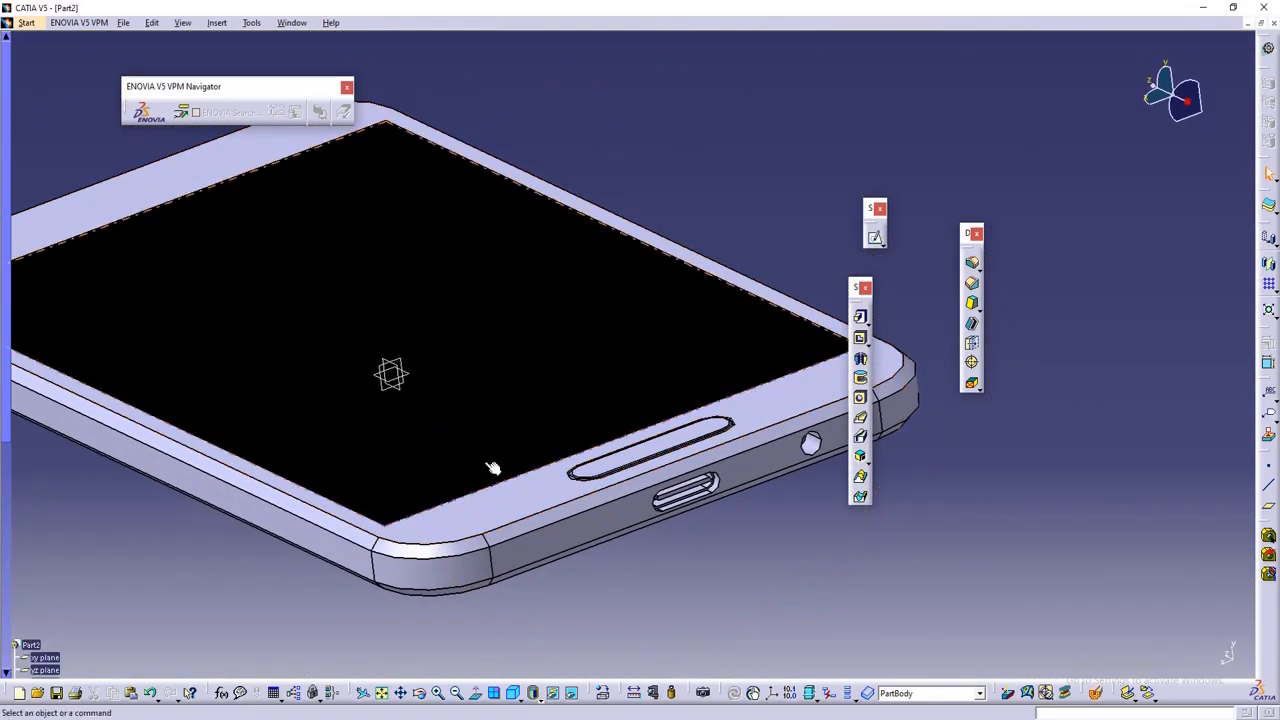
{"action": "middle_click_drag", "start_coordinate": [498, 422], "coordinate": [497, 459]}
{"action": "middle_click_drag", "start_coordinate": [373, 497], "coordinate": [430, 538]}
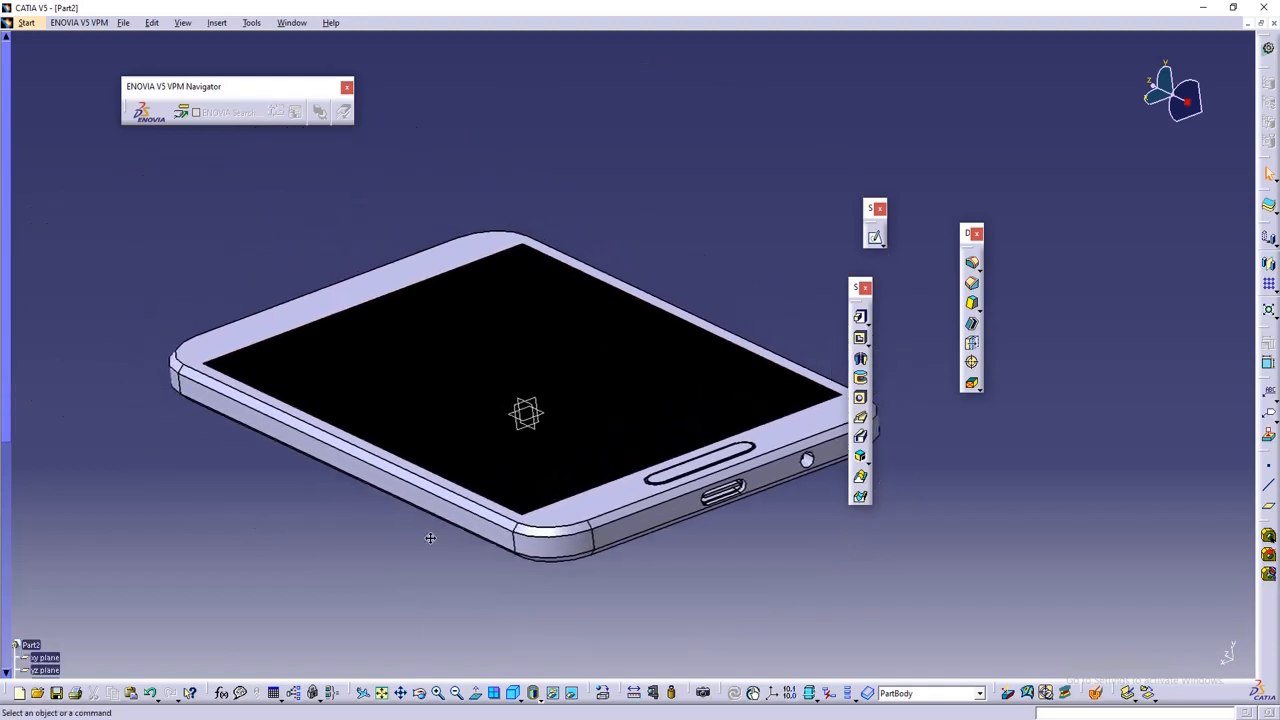
{"action": "middle_click_drag", "start_coordinate": [300, 511], "coordinate": [702, 496]}
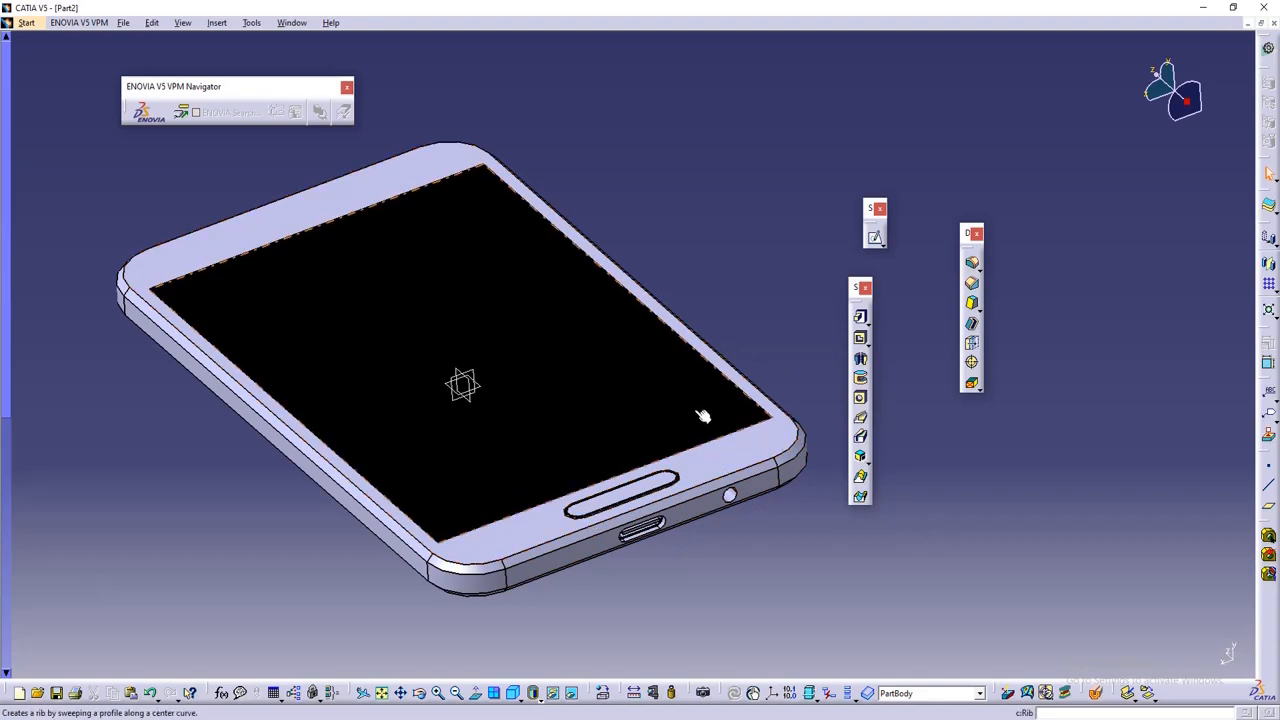
{"action": "middle_click_drag", "start_coordinate": [518, 467], "coordinate": [554, 455]}
{"action": "middle_click_drag", "start_coordinate": [453, 507], "coordinate": [578, 406]}
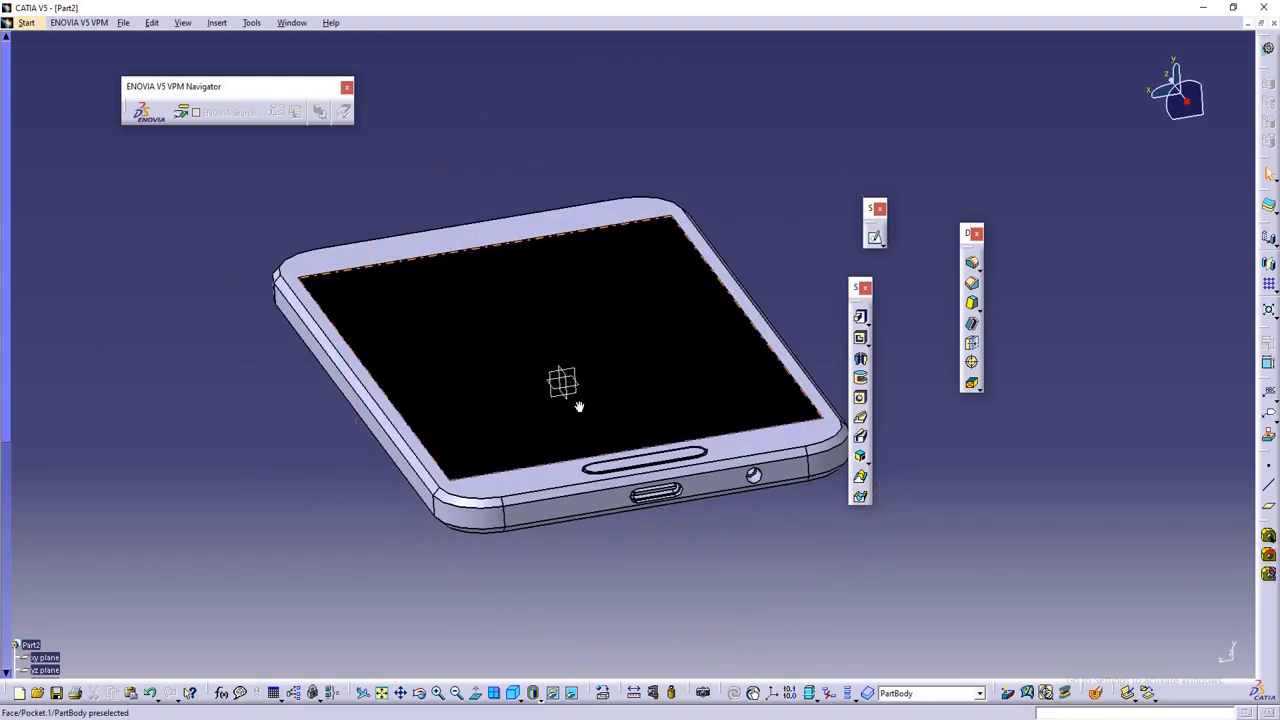
- Open a sketch on the end face and draw a circle about 0.6 mm in diameter beside the port slot, opposite the jack hole
{"action": "left_click", "coordinate": [594, 507]}
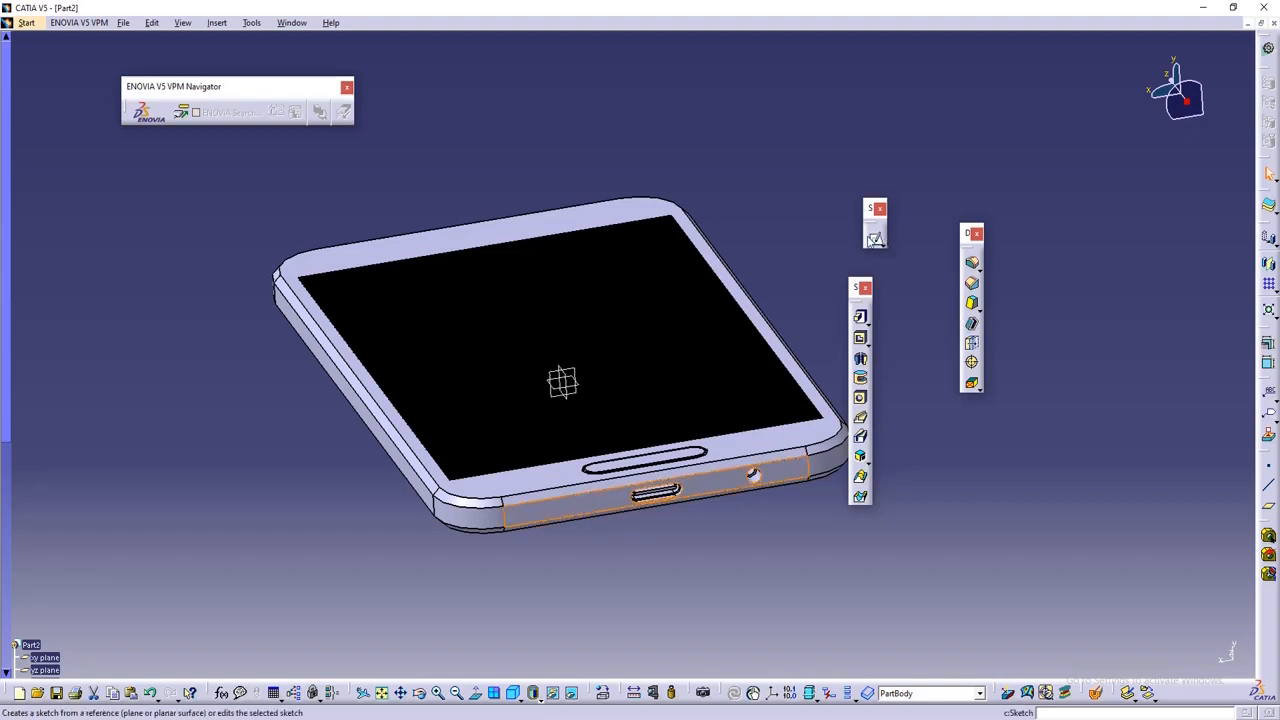
{"action": "left_click", "coordinate": [875, 237]}
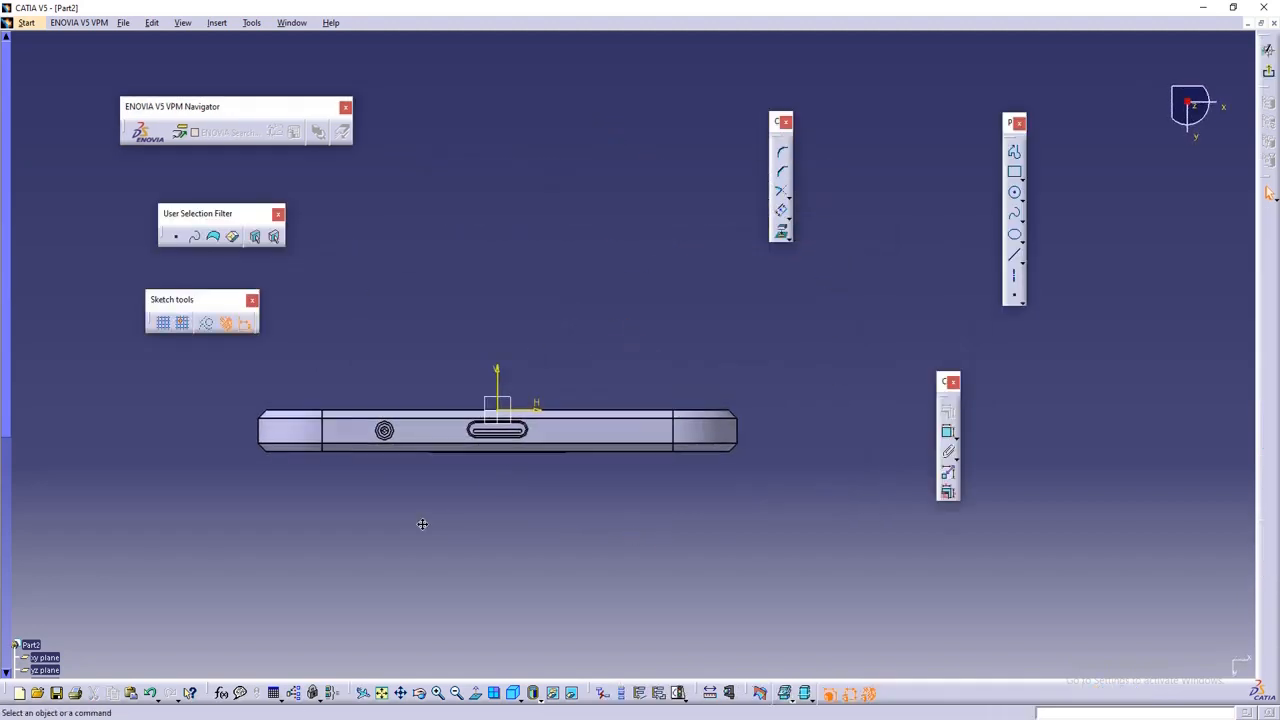
{"action": "mouse_move", "coordinate": [581, 488]}
{"action": "middle_mouse_down"}
{"action": "mouse_move", "coordinate": [669, 417]}
{"action": "mouse_move", "coordinate": [486, 543]}
{"action": "mouse_move", "coordinate": [477, 477]}
{"action": "mouse_move", "coordinate": [607, 401]}
{"action": "mouse_move", "coordinate": [614, 364]}
{"action": "middle_mouse_up"}
{"action": "left_click", "coordinate": [1014, 193]}
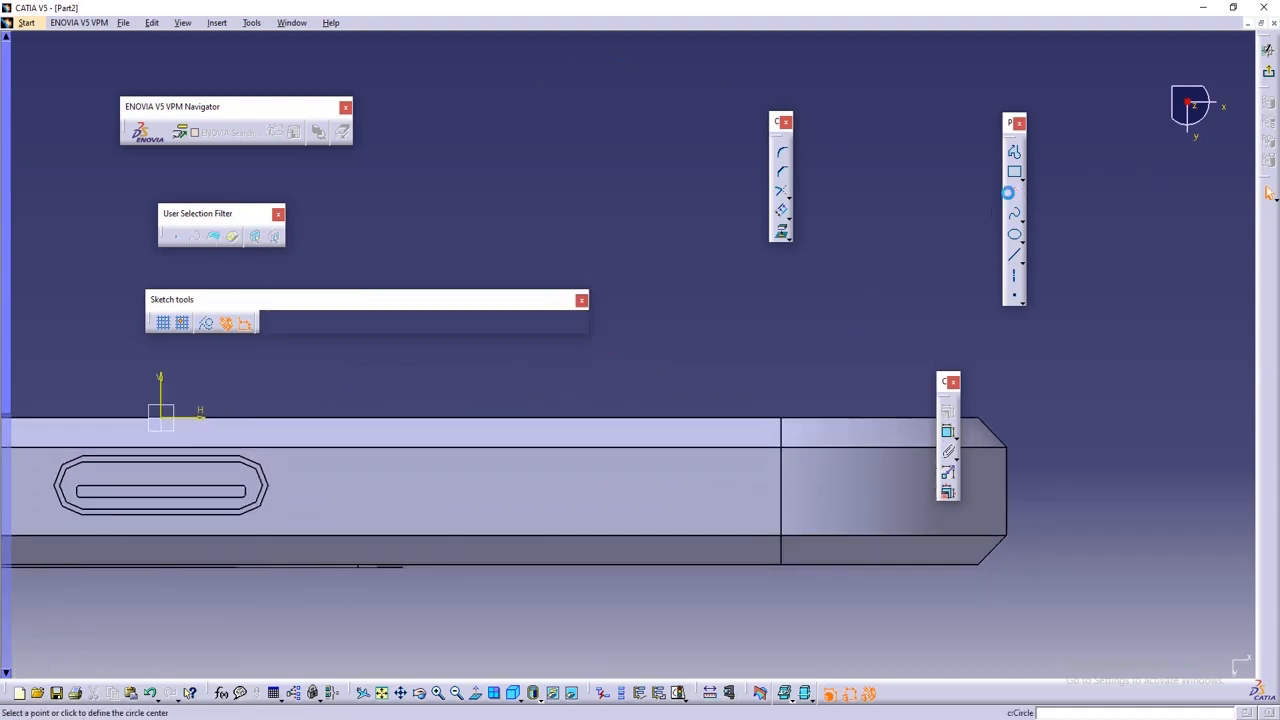
{"action": "left_click", "coordinate": [415, 470]}
{"action": "left_click", "coordinate": [423, 472]}
{"action": "left_click", "coordinate": [612, 324]}
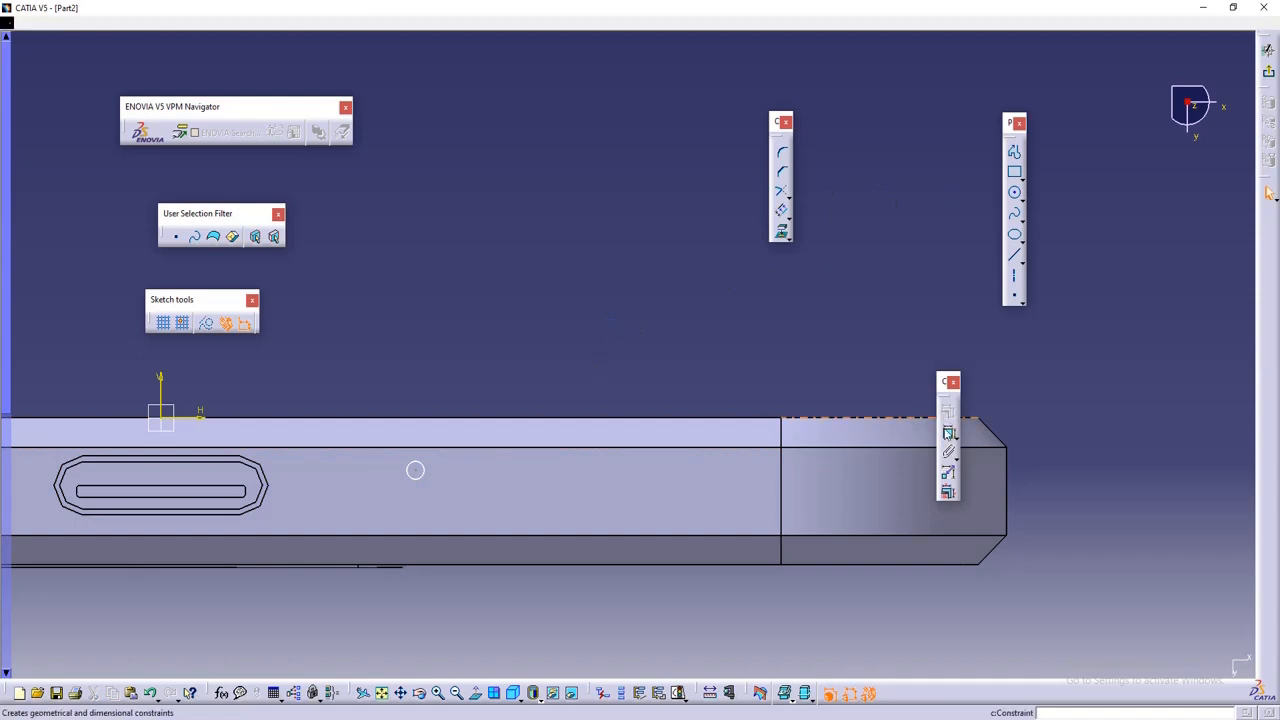
- Dimension the small circle's diameter and its horizontal distance from the sketch's vertical axis
{"action": "left_click", "coordinate": [948, 431]}
{"action": "left_click", "coordinate": [416, 470]}
{"action": "left_click", "coordinate": [477, 373]}
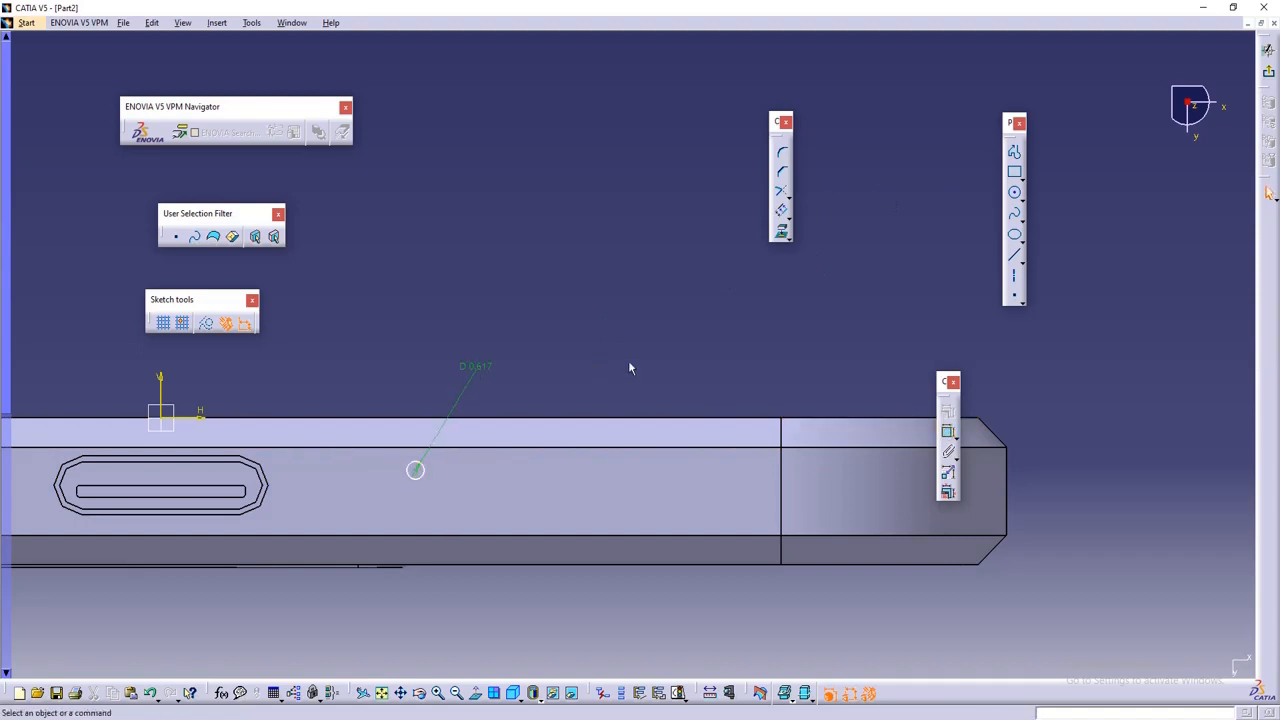
{"action": "left_click", "coordinate": [948, 431]}
{"action": "left_click", "coordinate": [418, 470]}
{"action": "left_click", "coordinate": [161, 385]}
{"action": "left_click", "coordinate": [457, 287]}
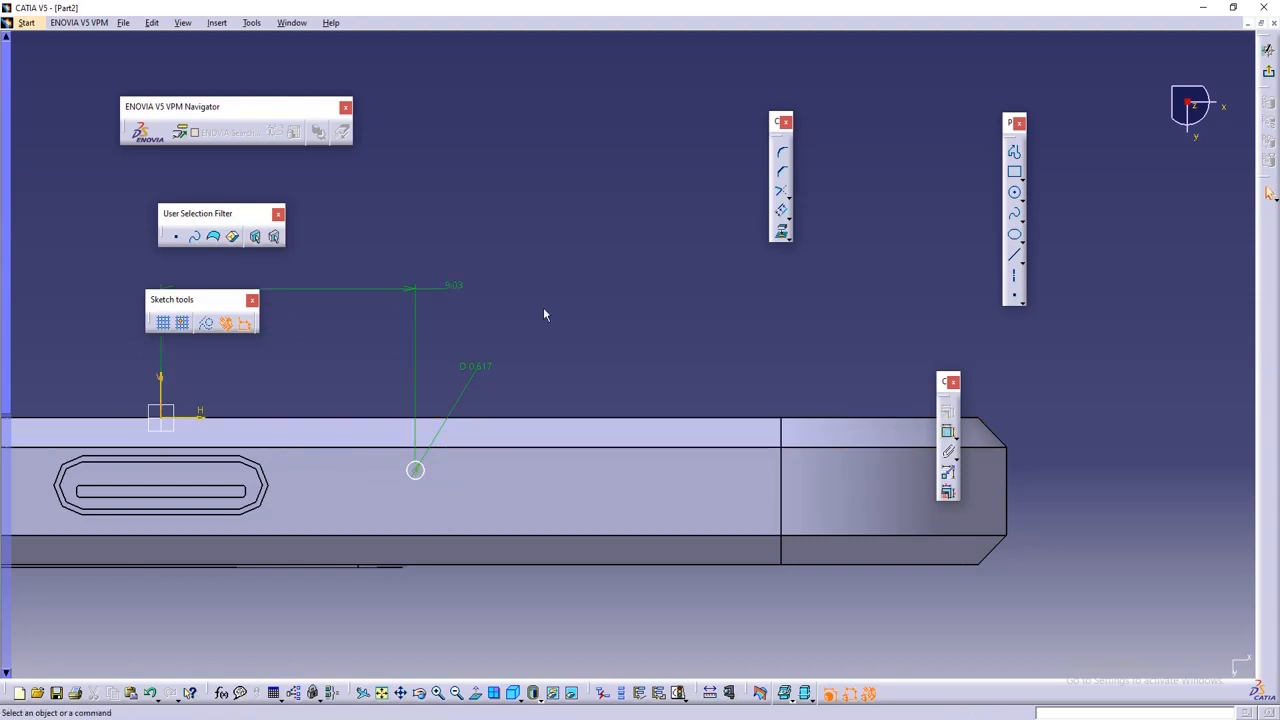
- Dimension the small circle's vertical distance from the sketch's horizontal axis and exit the sketch
{"action": "left_click", "coordinate": [948, 431]}
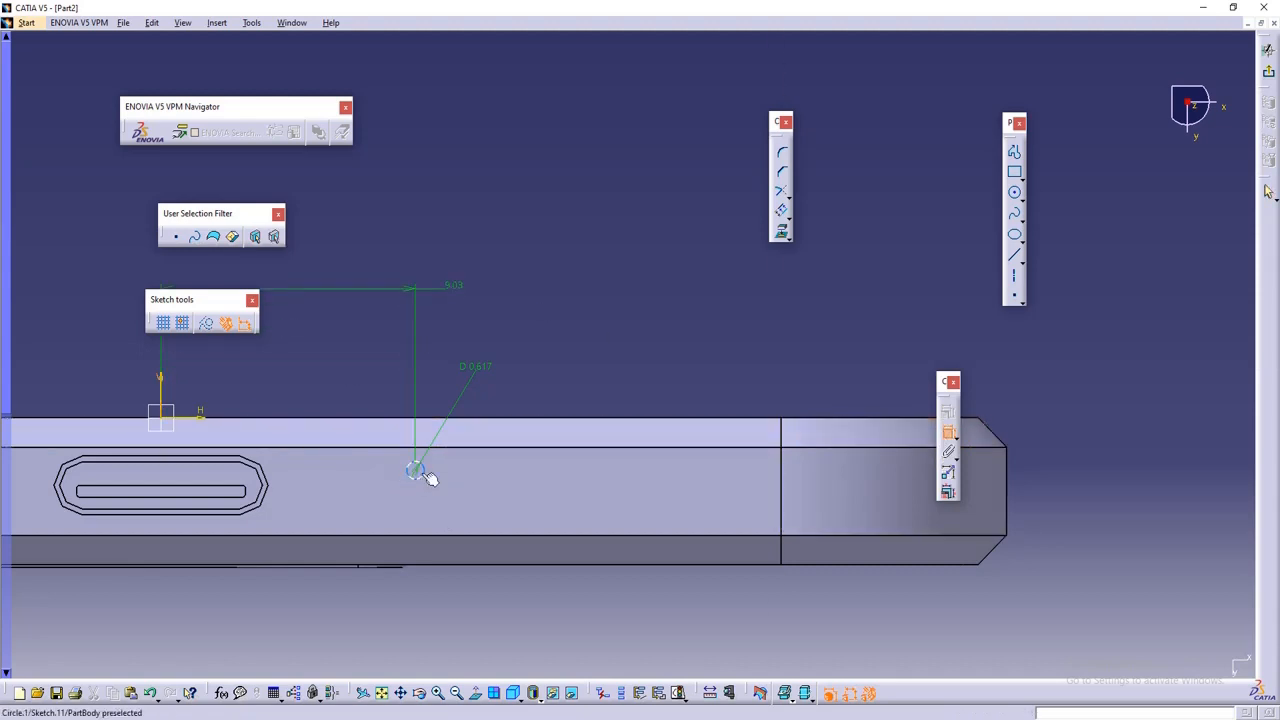
{"action": "left_click", "coordinate": [416, 470]}
{"action": "left_click", "coordinate": [189, 420]}
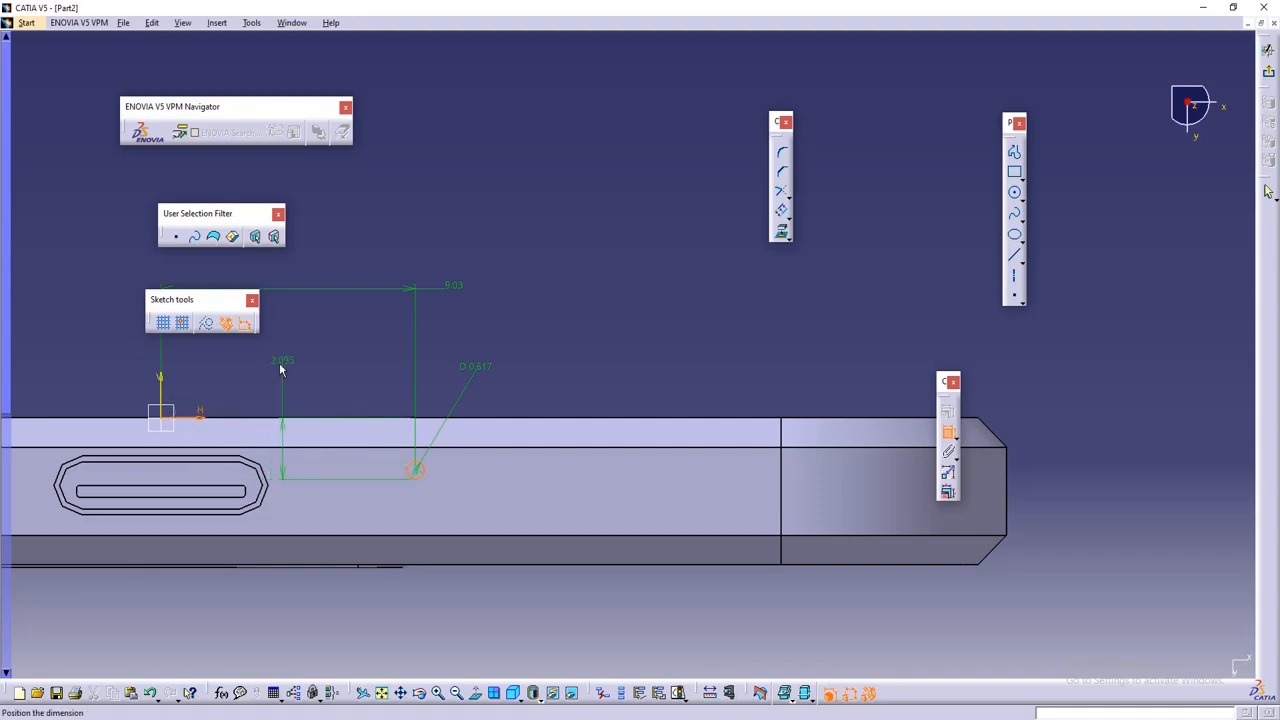
{"action": "left_click", "coordinate": [282, 364]}
{"action": "left_click", "coordinate": [1270, 85]}
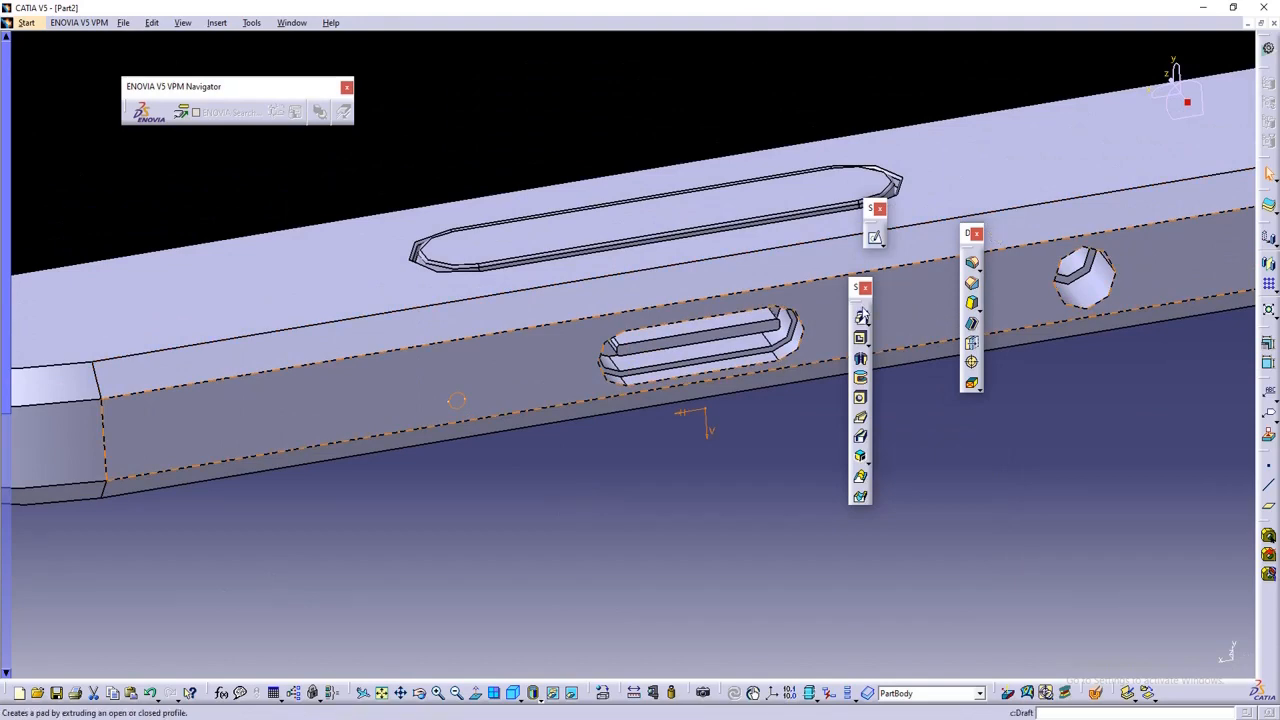
- Cut the small circle beside the port slot into the end face as a pocket and undock the transformation tools
{"action": "left_click", "coordinate": [860, 338]}
{"action": "middle_click_drag", "start_coordinate": [391, 422], "coordinate": [498, 478]}
{"action": "left_click", "coordinate": [1034, 524]}
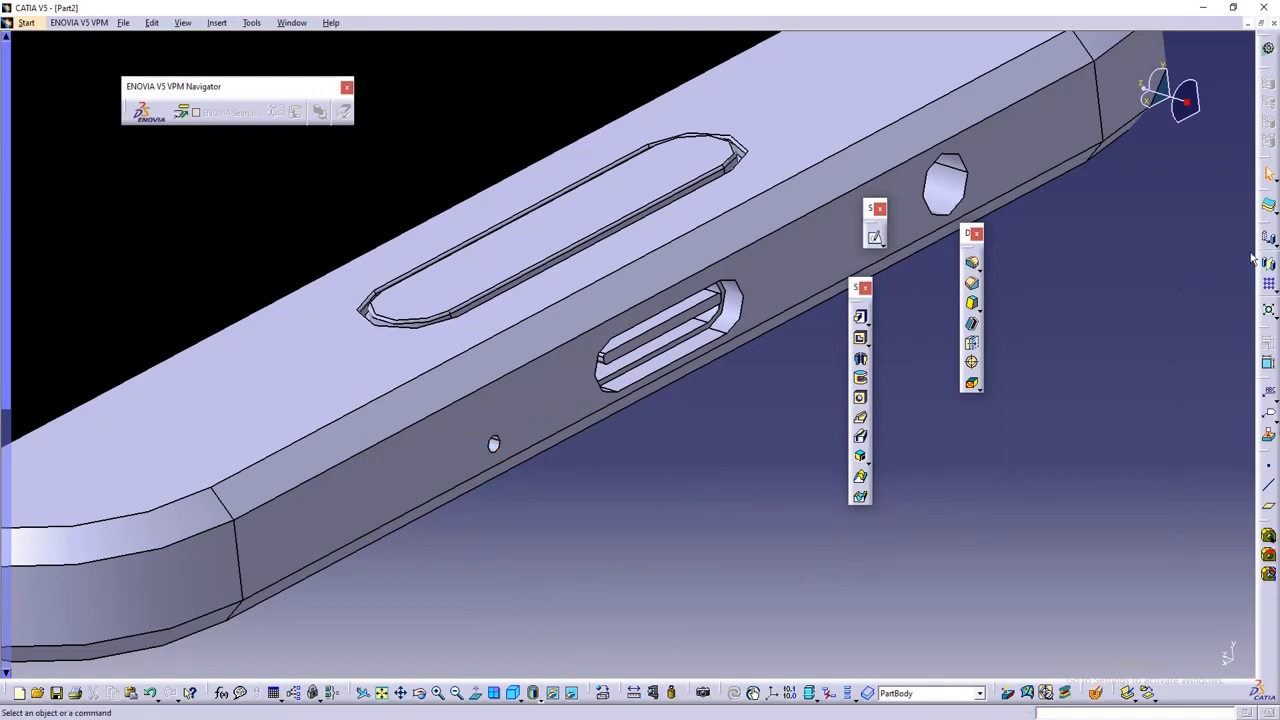
{"action": "left_click_drag", "start_coordinate": [1268, 258], "coordinate": [1237, 263]}
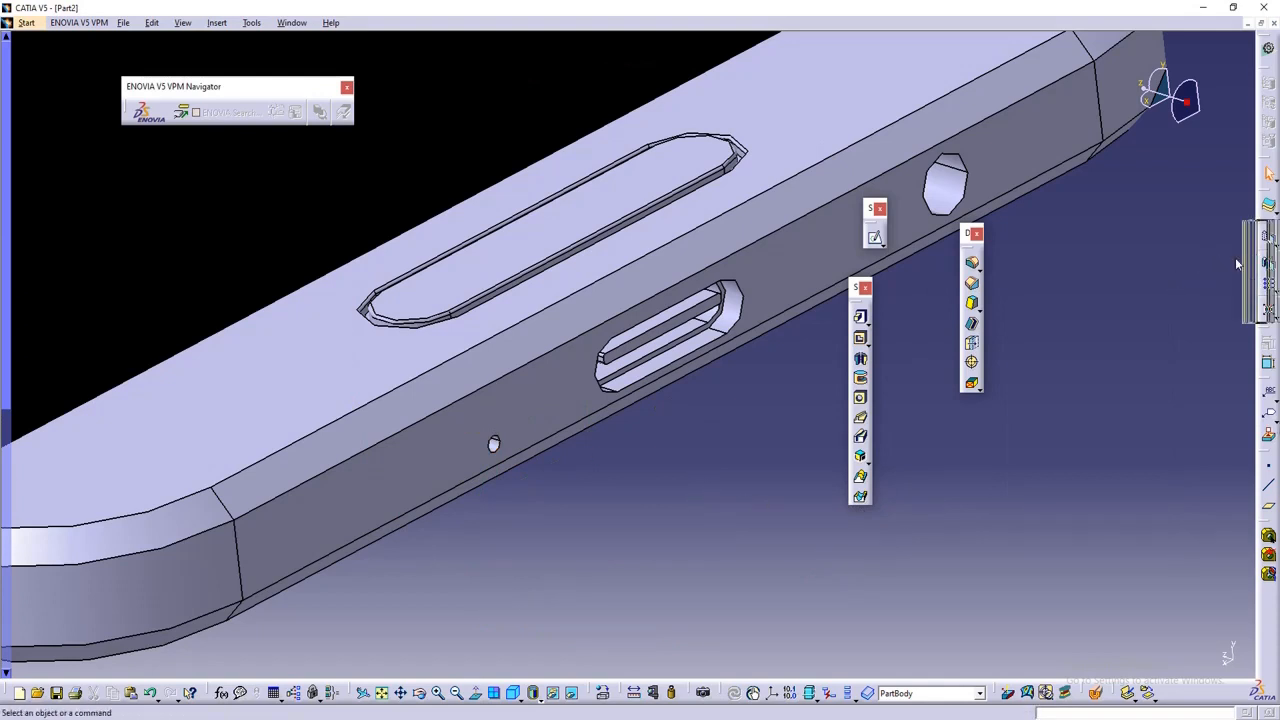
{"action": "left_click_drag", "start_coordinate": [1076, 358], "coordinate": [1076, 358]}
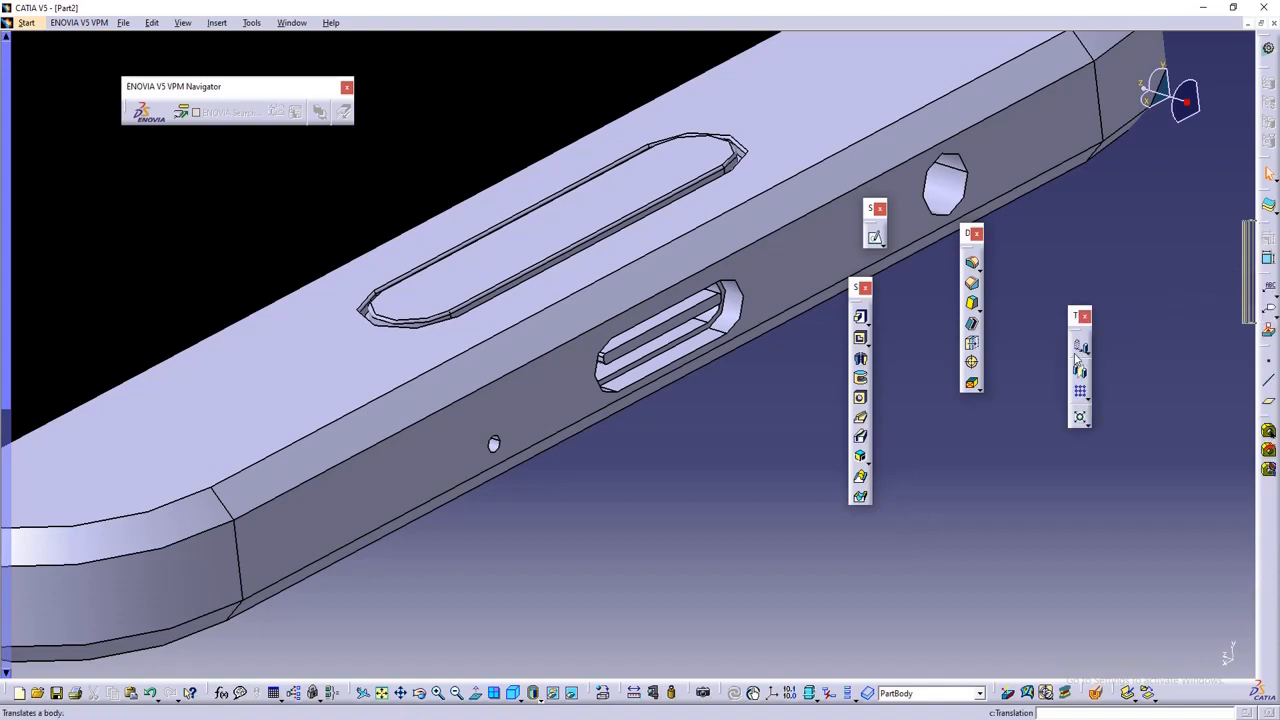
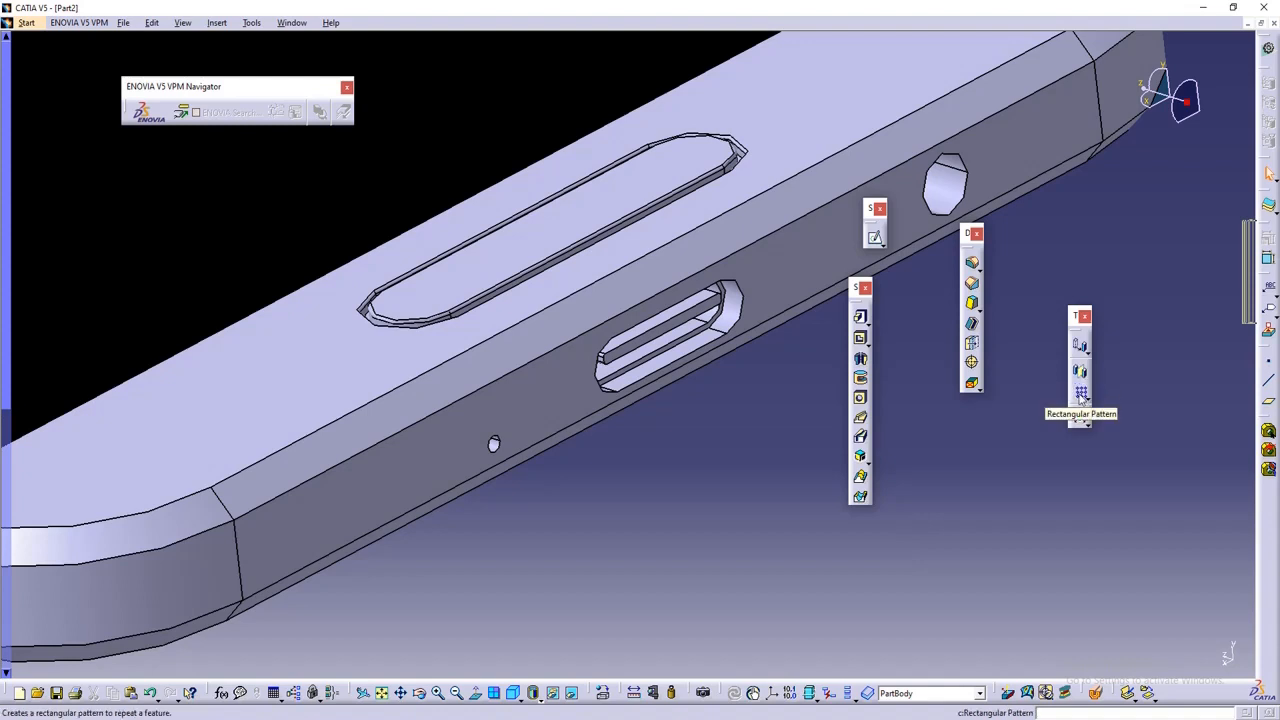
{"action": "left_click", "coordinate": [1081, 393]}
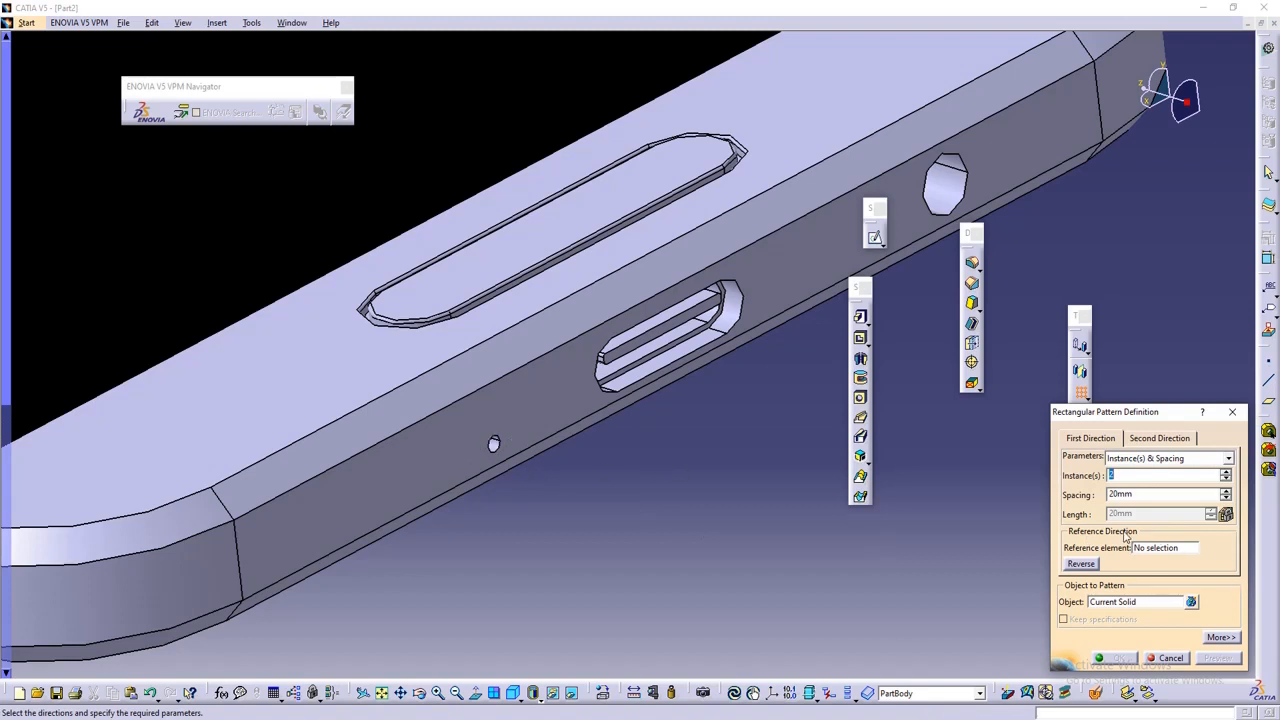
{"action": "left_click", "coordinate": [1152, 548]}
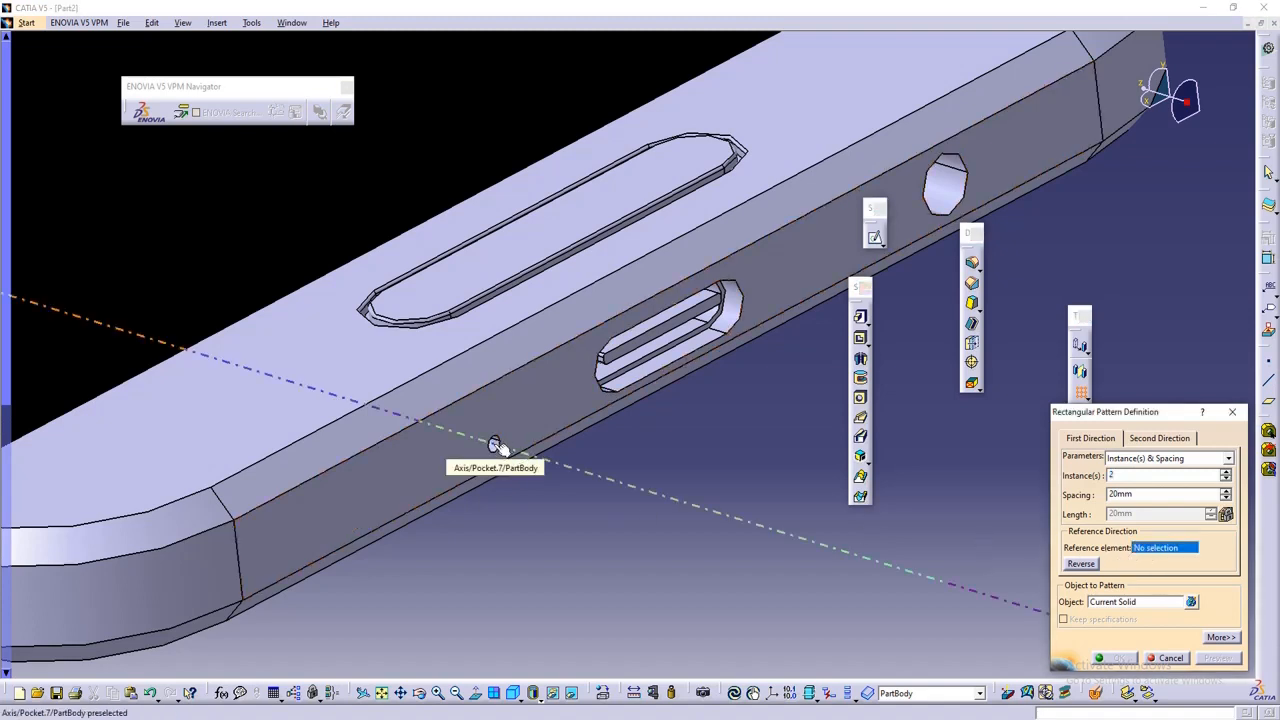
{"action": "middle_click_drag", "start_coordinate": [503, 488], "coordinate": [503, 396], "text": "ctrl"}
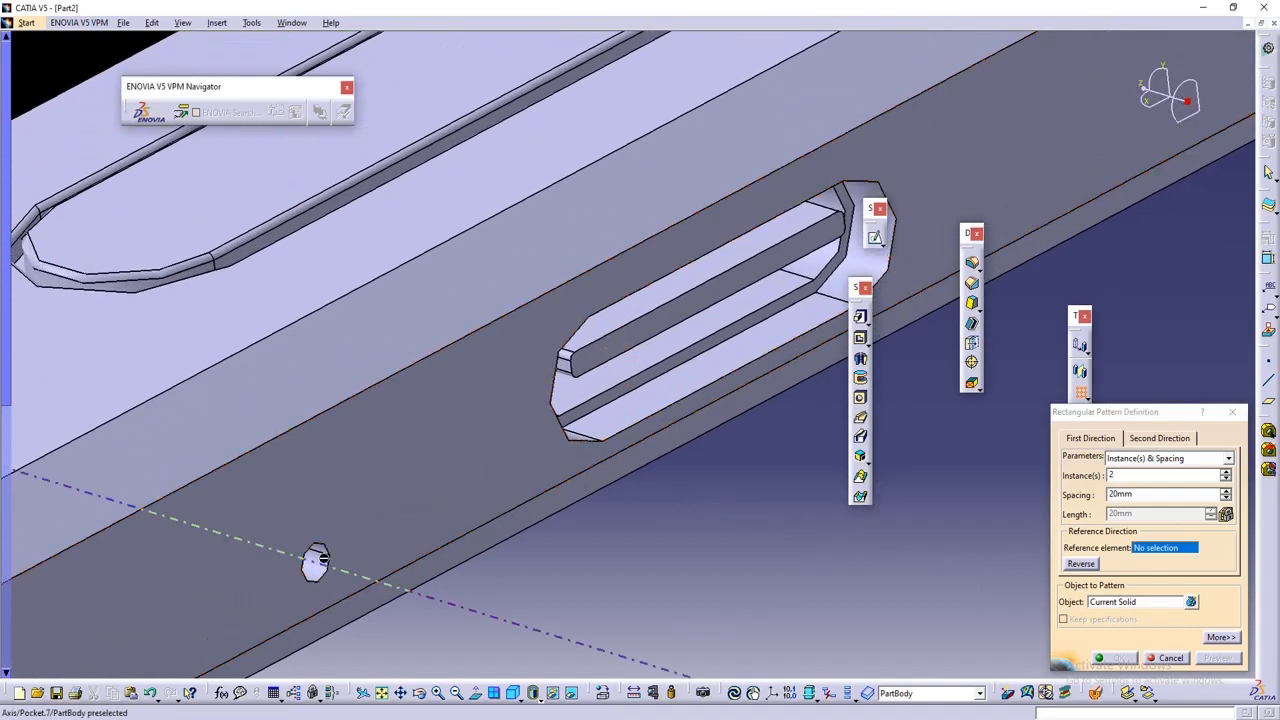
{"action": "left_click", "coordinate": [318, 556]}
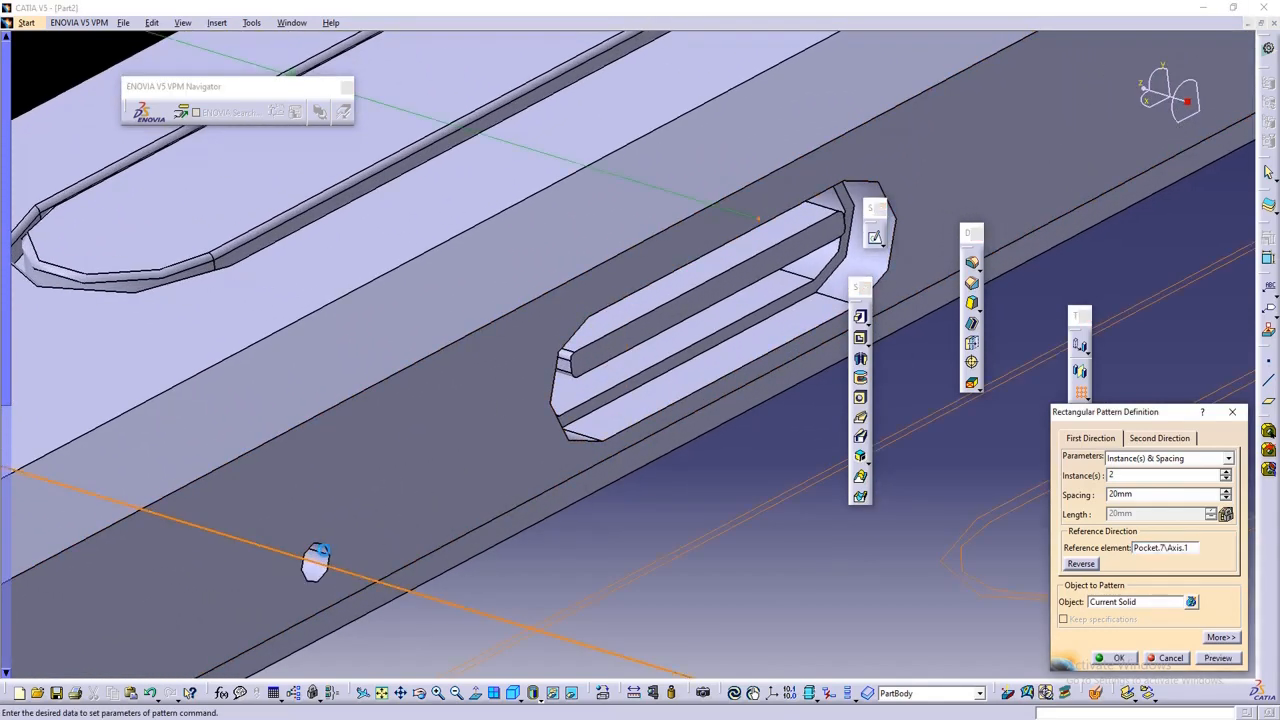
{"action": "left_click", "coordinate": [1218, 658]}
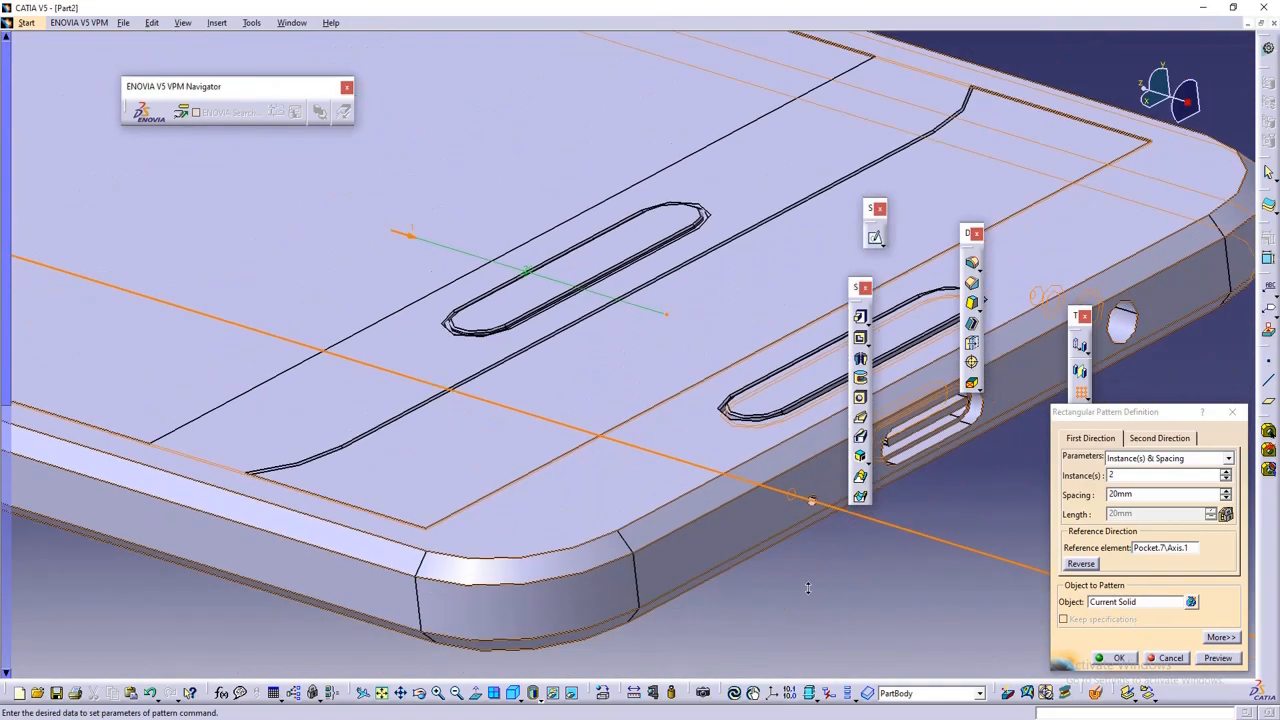
{"action": "middle_click_drag", "start_coordinate": [808, 588], "coordinate": [825, 623]}
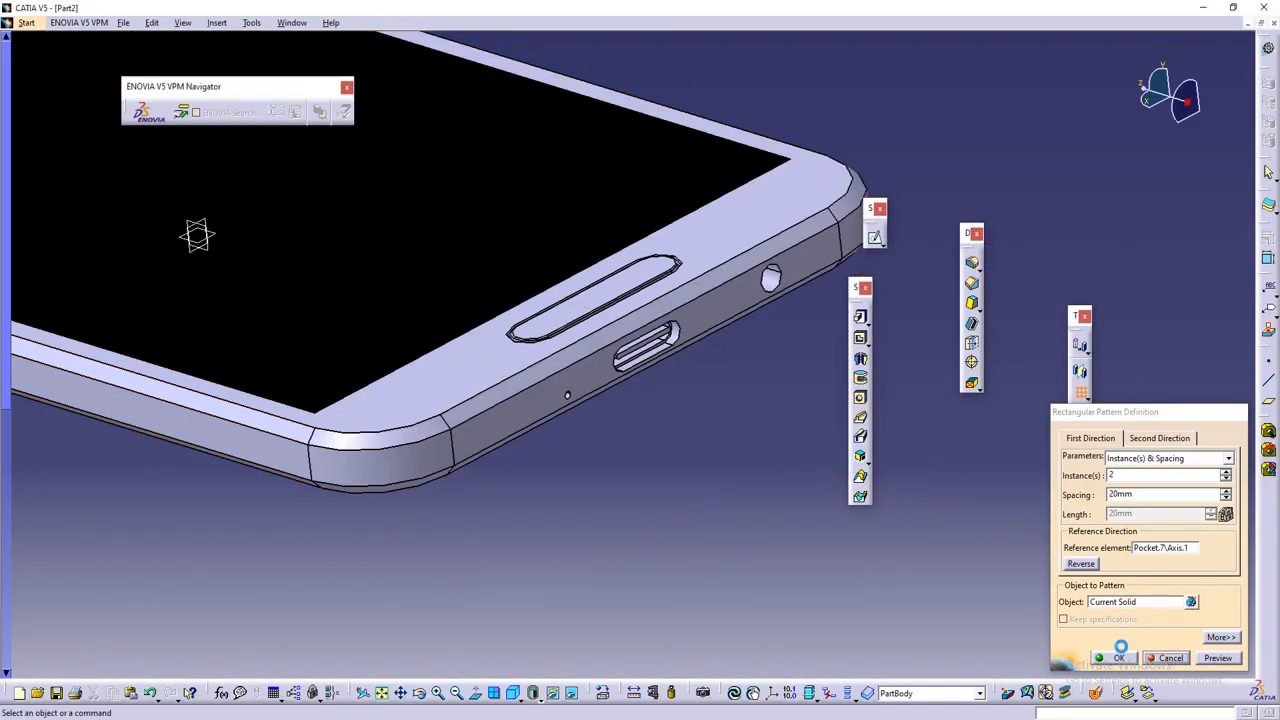
{"action": "left_click", "coordinate": [1170, 658]}
- Start a rectangular pattern of the small round hole, with the end face's long lower edge as the first direction
{"action": "middle_click_drag", "start_coordinate": [803, 557], "coordinate": [441, 397]}
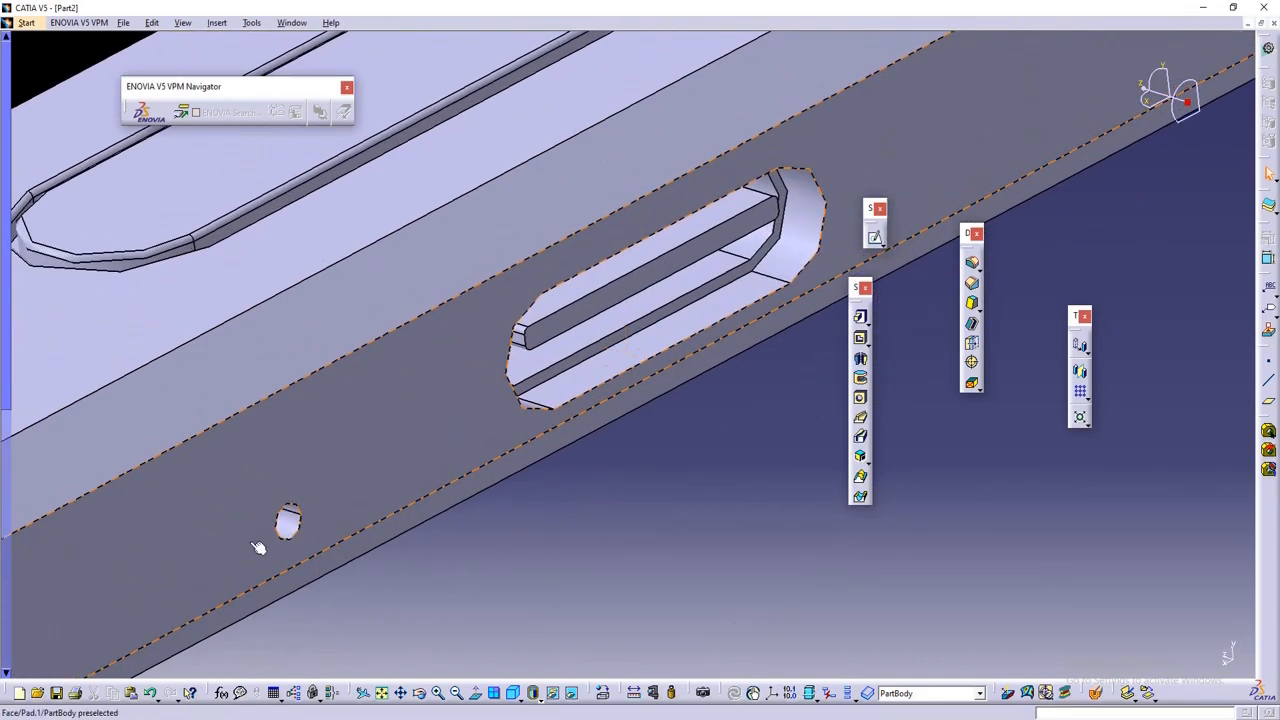
{"action": "left_click", "coordinate": [287, 518]}
{"action": "left_click", "coordinate": [1080, 390]}
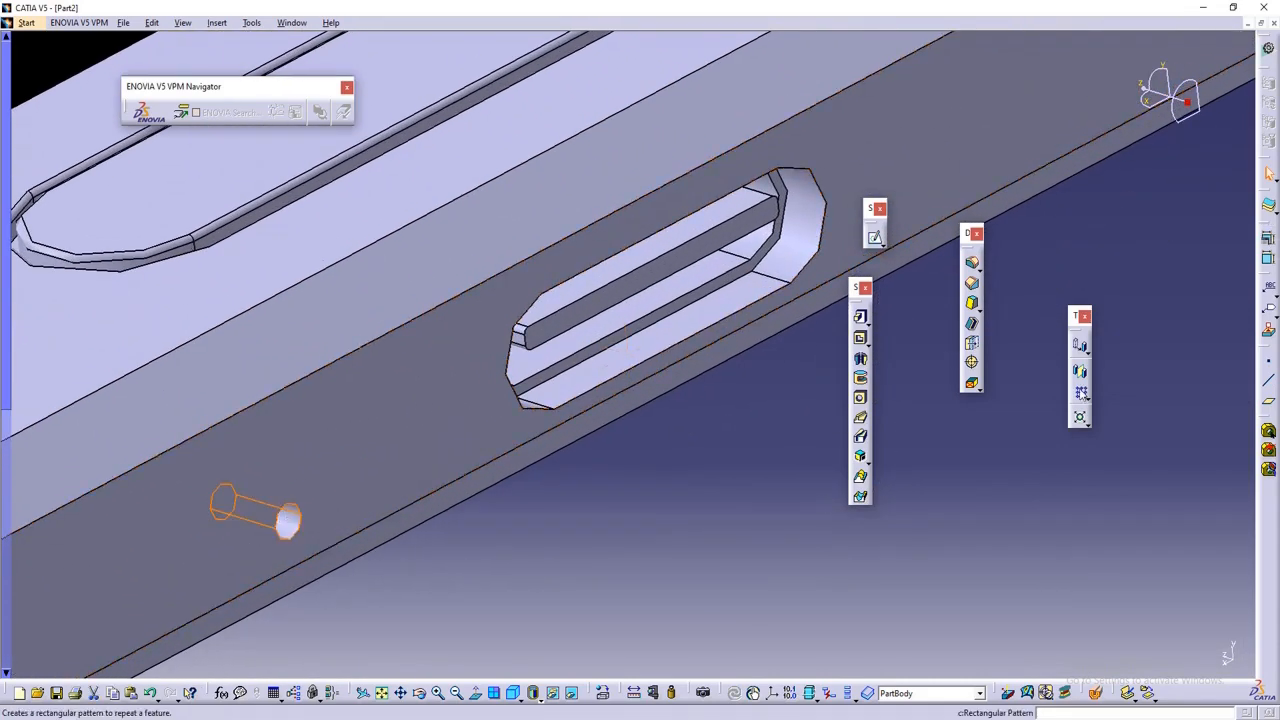
{"action": "middle_click_drag", "start_coordinate": [634, 524], "coordinate": [726, 601]}
{"action": "left_click", "coordinate": [1195, 548]}
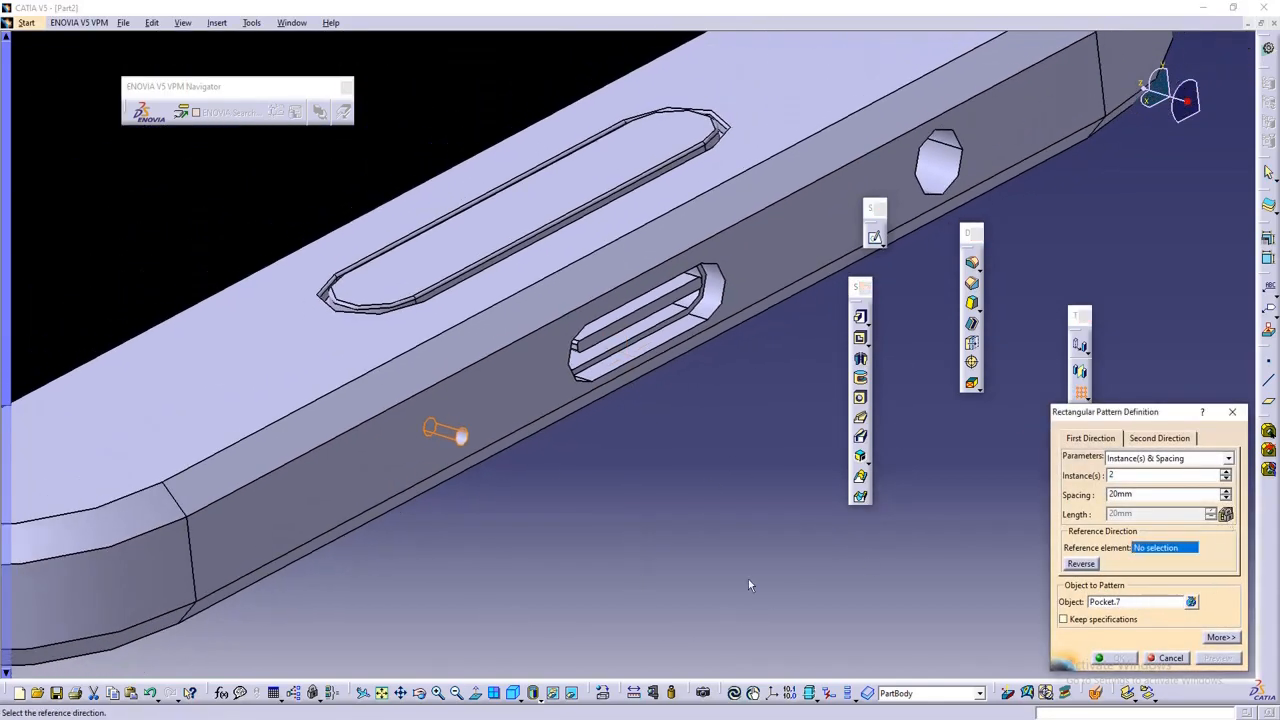
{"action": "left_click", "coordinate": [505, 445]}
{"action": "middle_click_drag", "start_coordinate": [570, 507], "coordinate": [592, 546]}
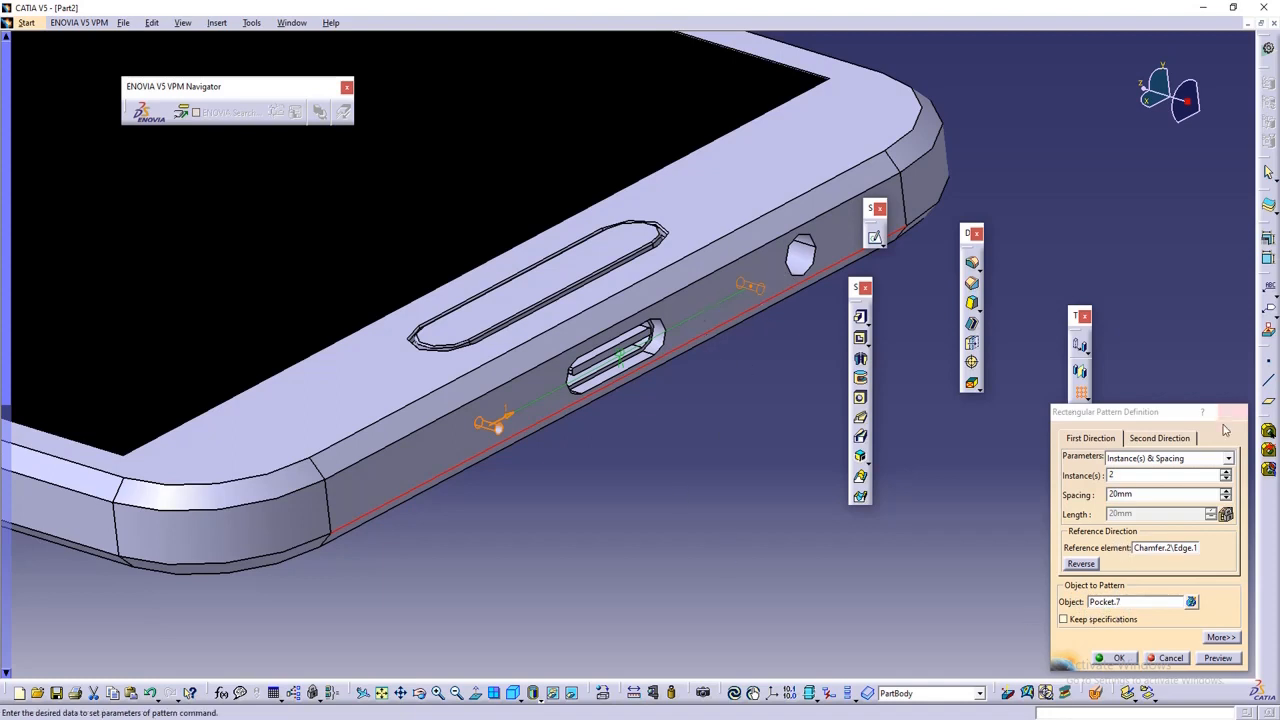
- Set the pattern's first direction to 7 instances with a spacing of -1 mm
{"action": "left_click", "coordinate": [1225, 498]}
{"action": "left_click", "coordinate": [1226, 498]}
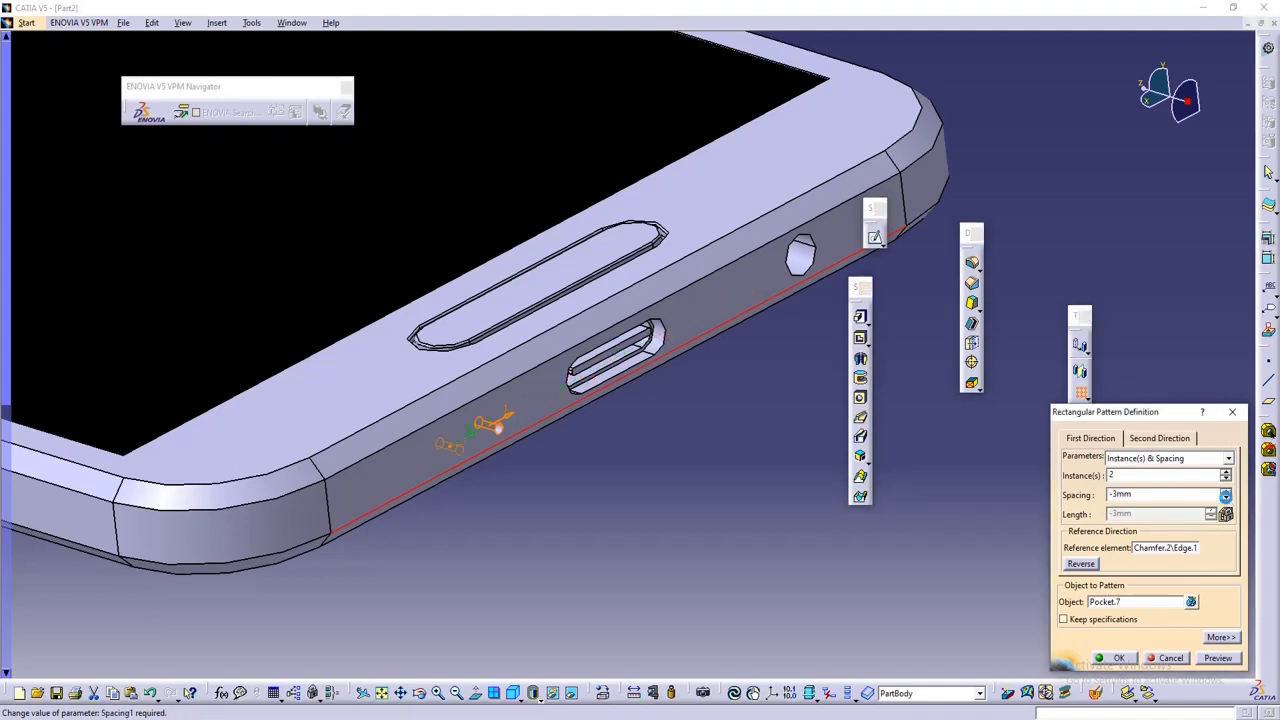
{"action": "left_click", "coordinate": [1226, 491]}
{"action": "left_click", "coordinate": [1226, 491]}
{"action": "left_click", "coordinate": [1226, 476]}
{"action": "left_click", "coordinate": [1226, 476]}
{"action": "left_click", "coordinate": [1226, 476]}
{"action": "left_click", "coordinate": [1226, 475]}
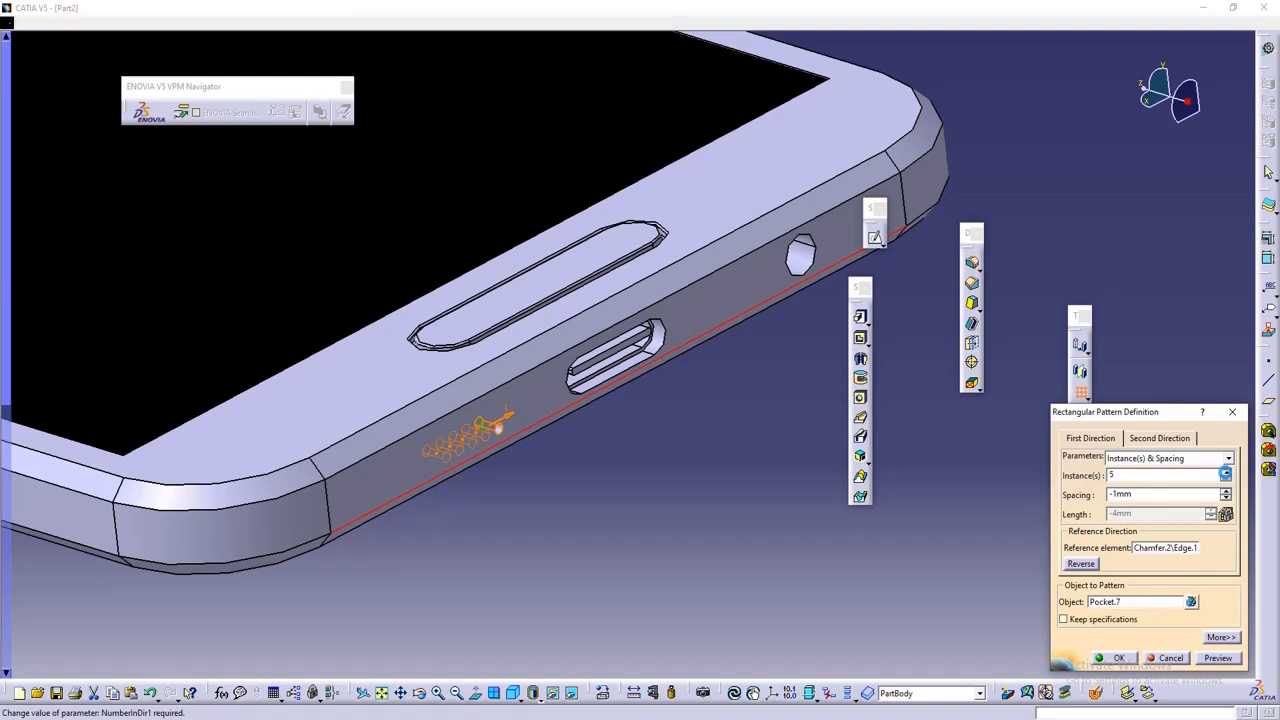
{"action": "left_click", "coordinate": [1226, 475]}
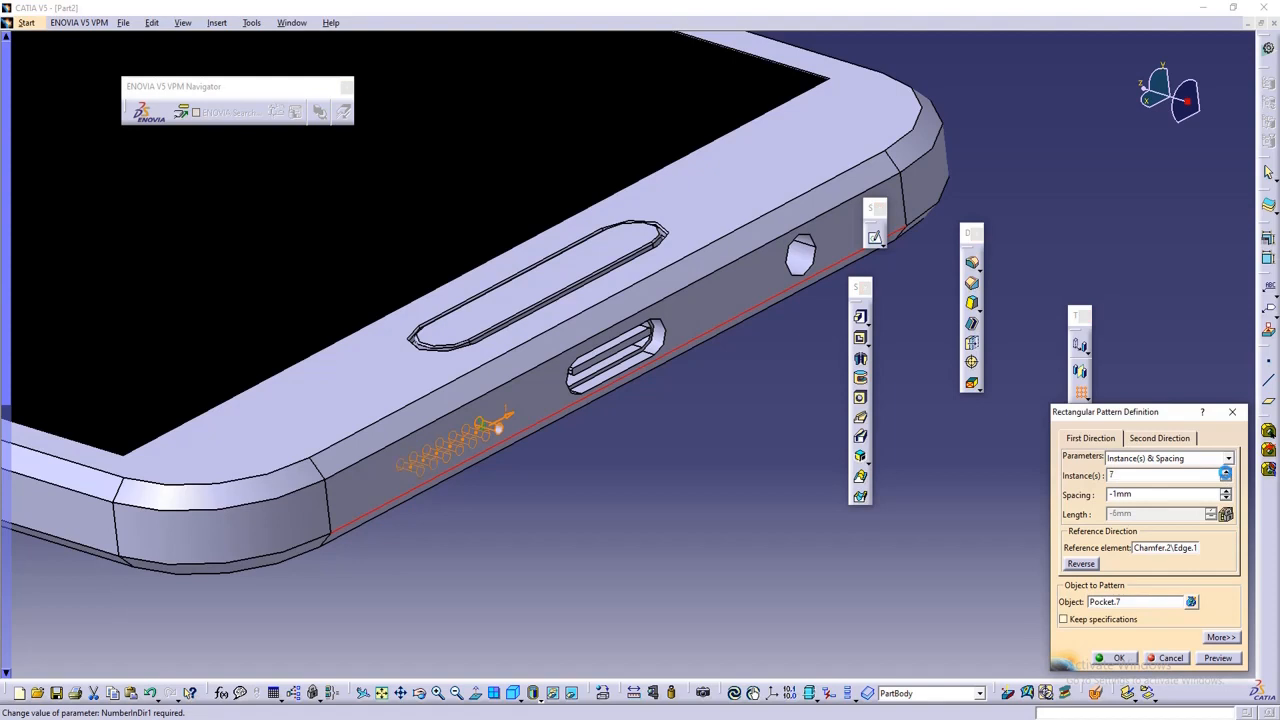
- Add a second pattern direction along the end face's short vertical edge with 2 instances spaced 1 mm, and create the pattern
{"action": "left_click", "coordinate": [1161, 440]}
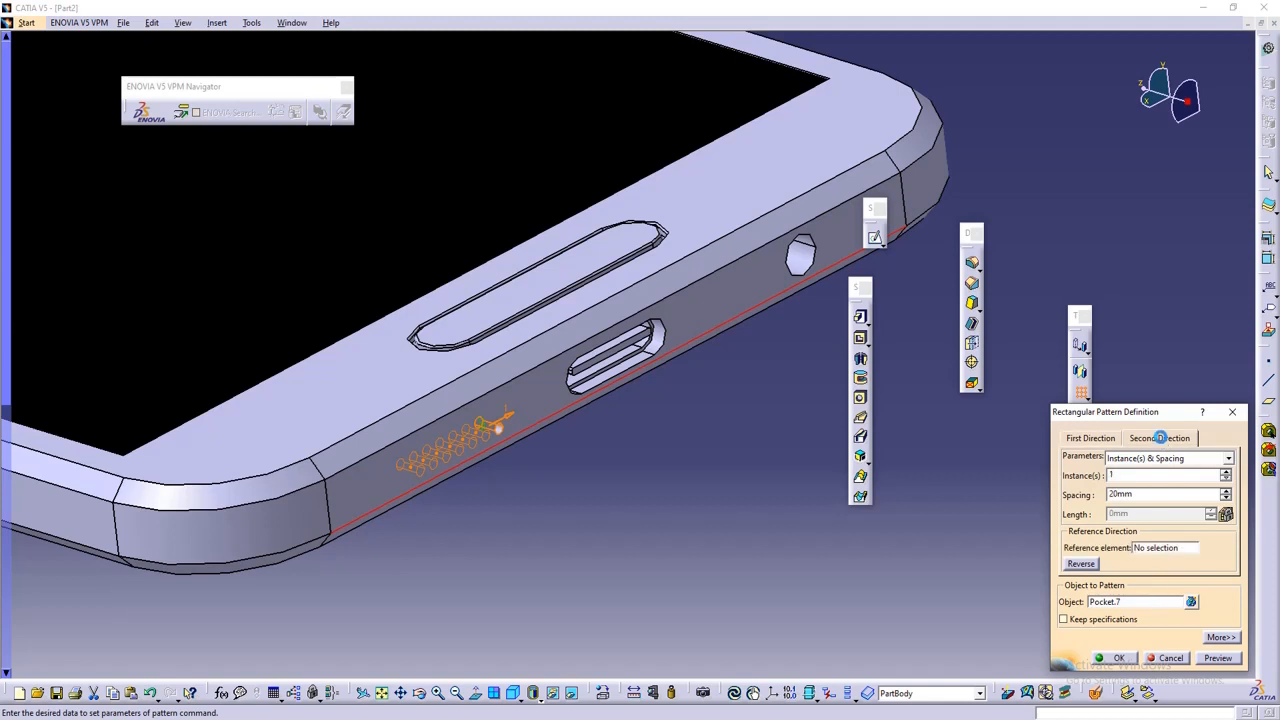
{"action": "left_click", "coordinate": [1156, 547]}
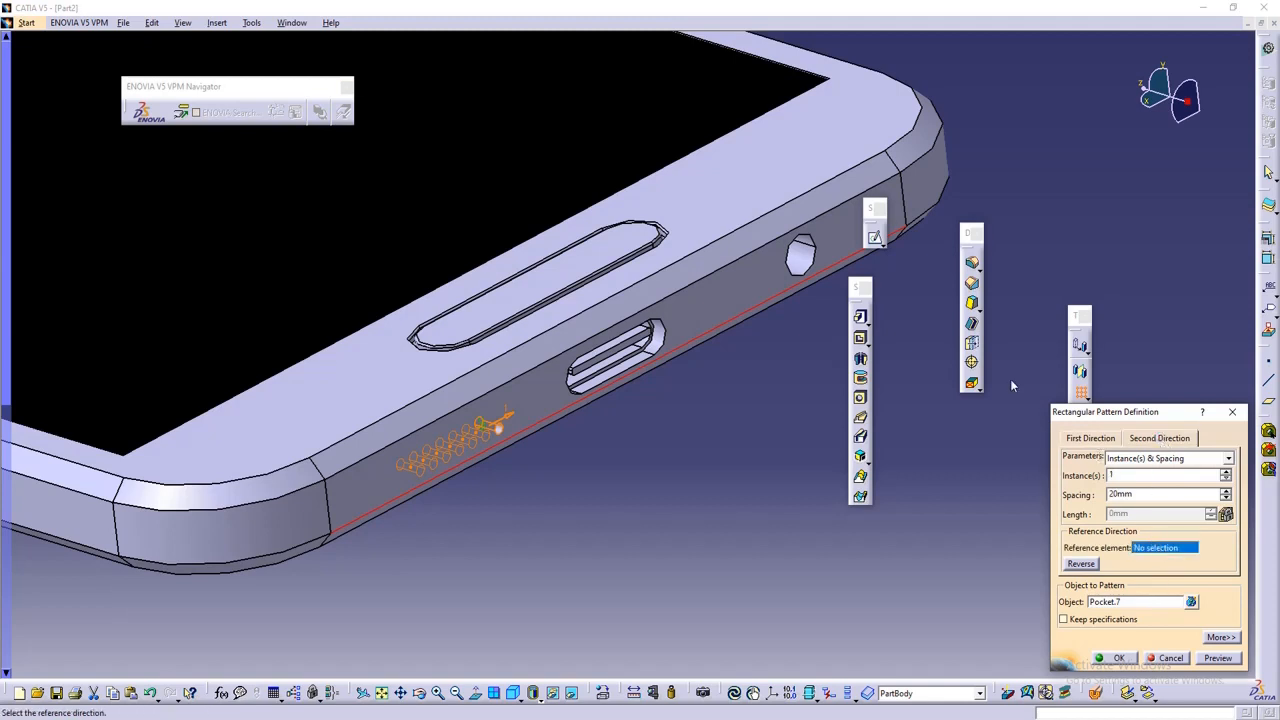
{"action": "left_click", "coordinate": [901, 207]}
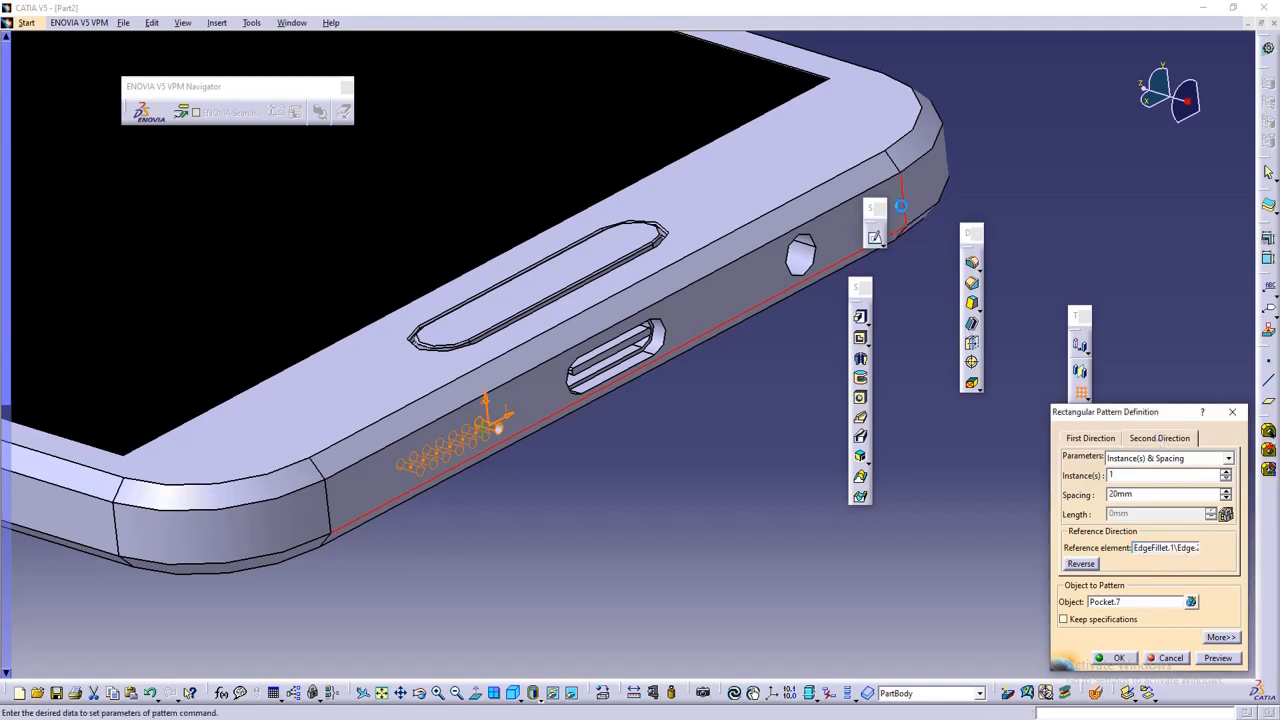
{"action": "left_click", "coordinate": [1225, 471]}
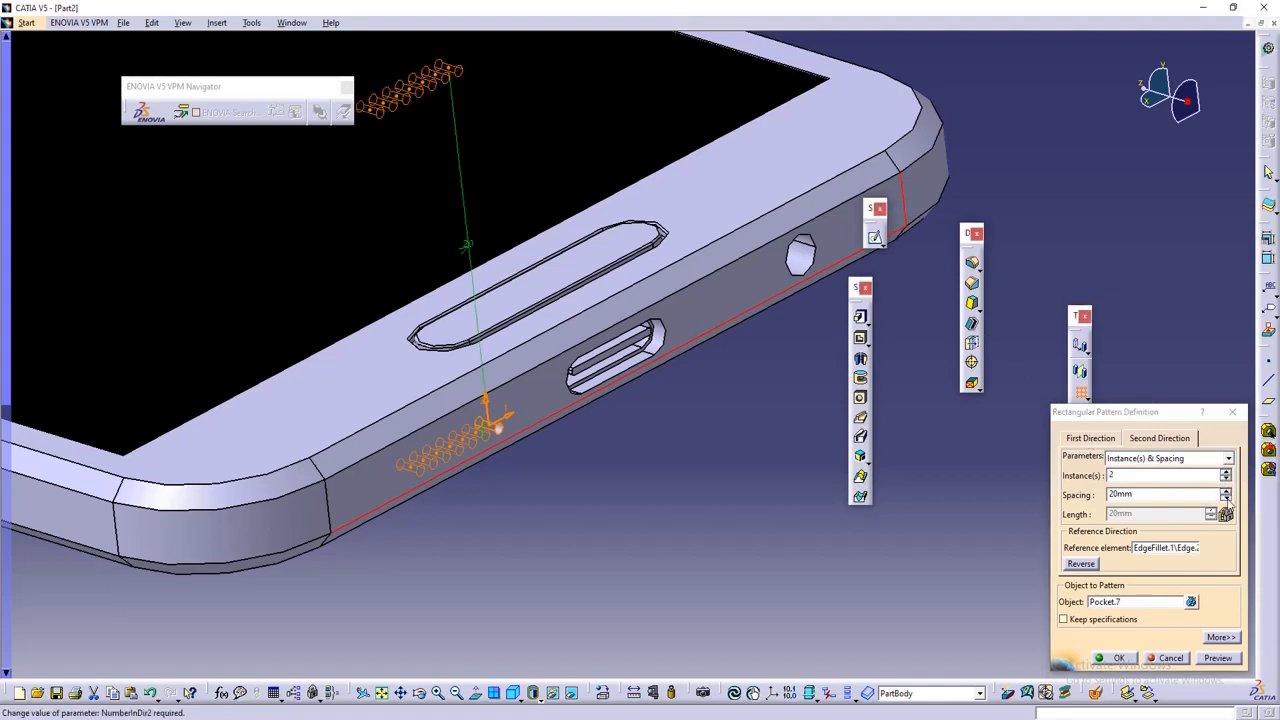
{"action": "left_click", "coordinate": [1225, 499]}
{"action": "left_click", "coordinate": [1225, 499]}
{"action": "left_click", "coordinate": [1225, 499]}
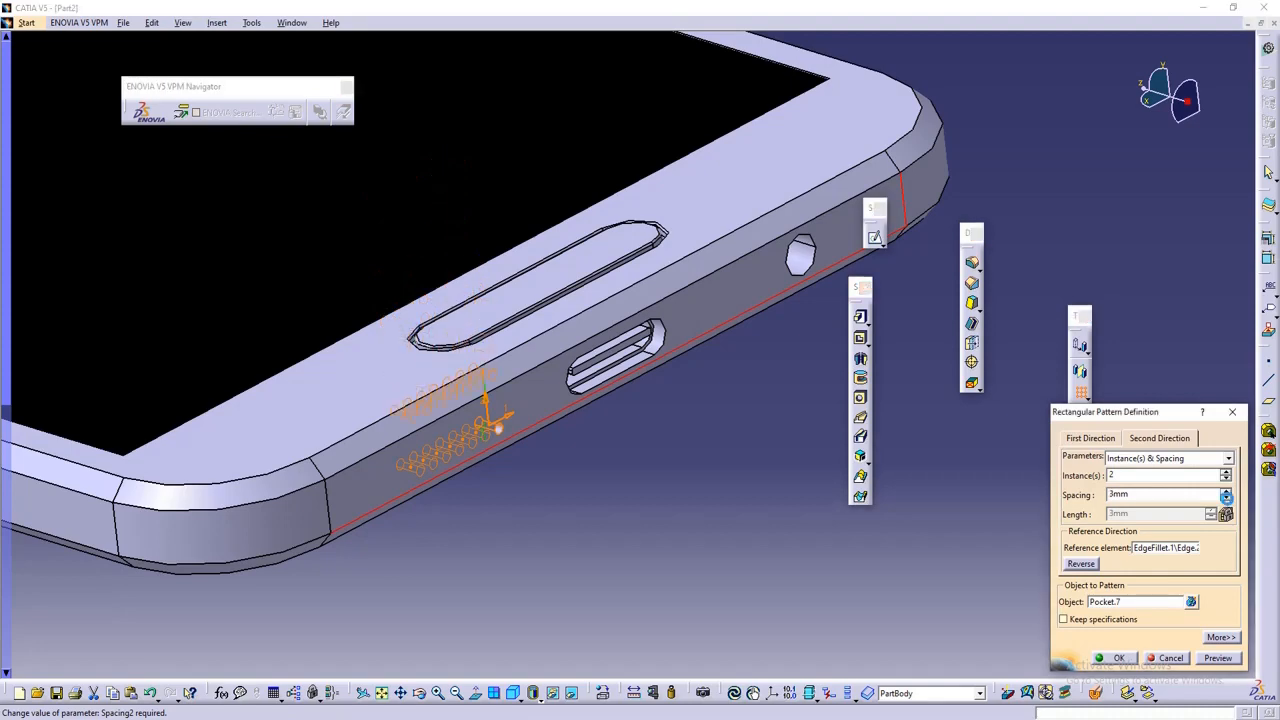
{"action": "left_click", "coordinate": [1225, 499]}
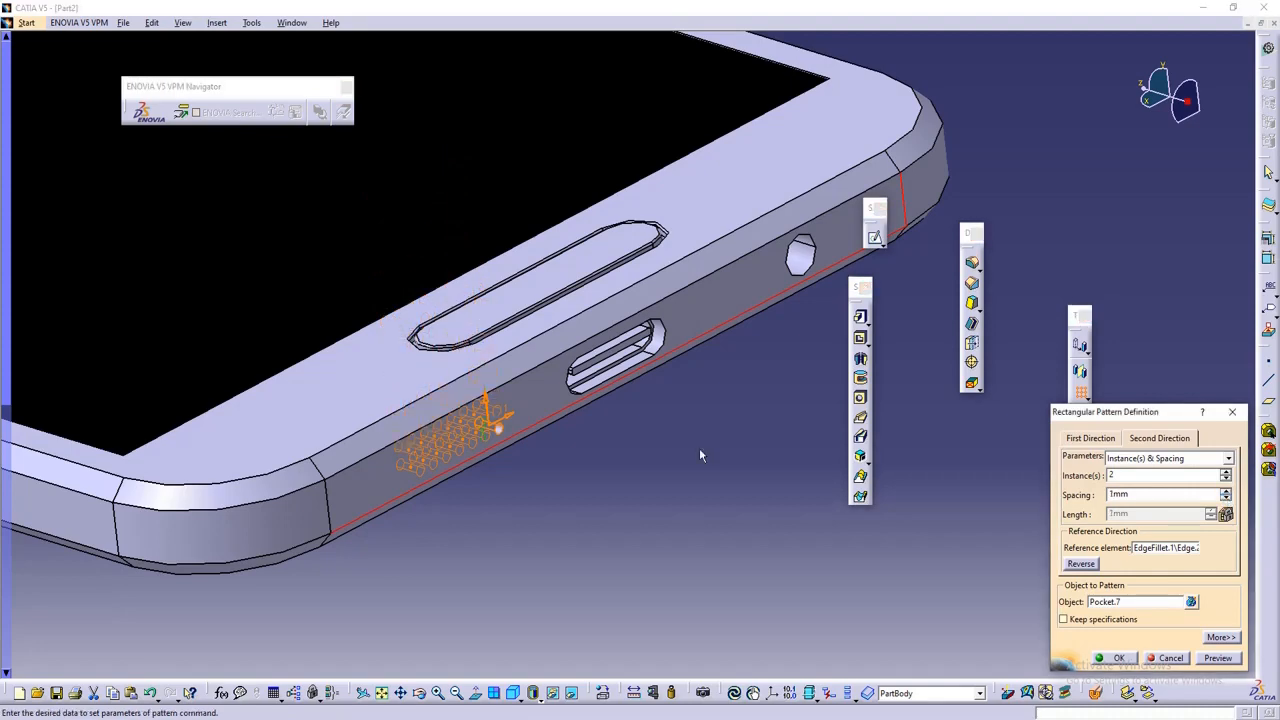
{"action": "middle_click_drag", "start_coordinate": [700, 449], "coordinate": [540, 406]}
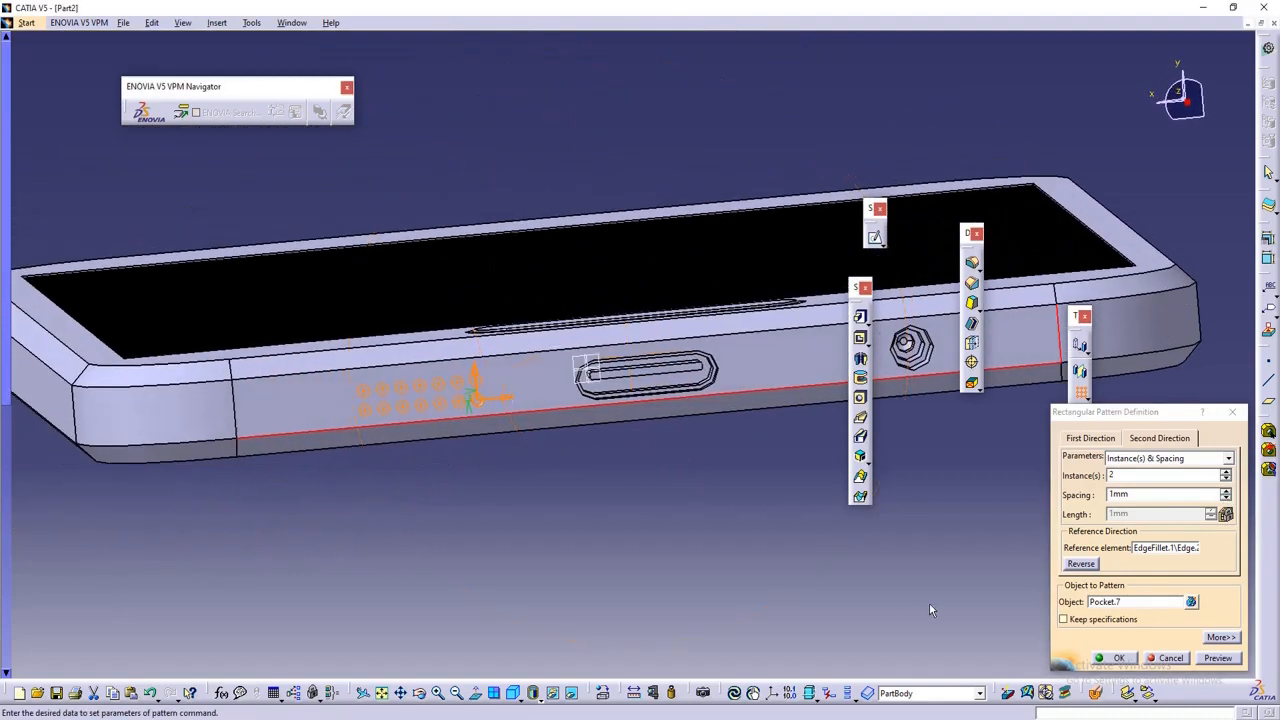
{"action": "left_click", "coordinate": [1120, 658]}
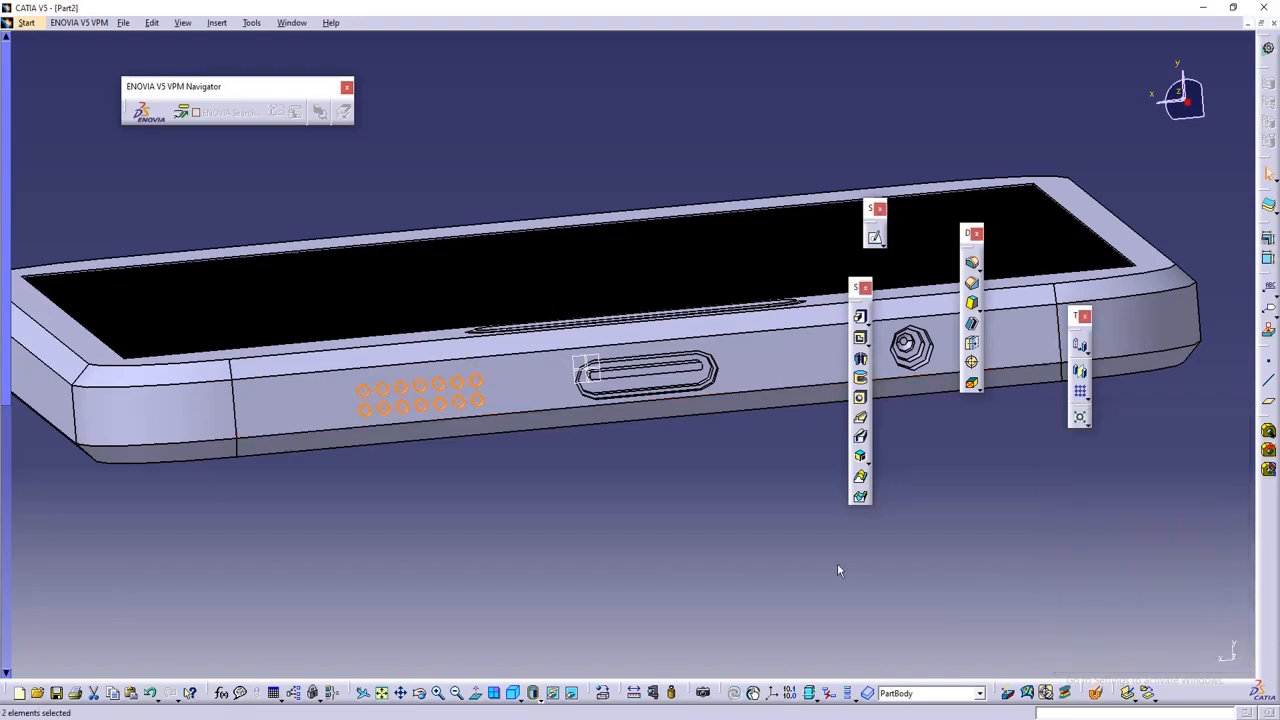
- Examine the patterned holes on the end face and the phone body's long side from several angles
{"action": "middle_click_drag", "start_coordinate": [474, 463], "coordinate": [360, 477]}
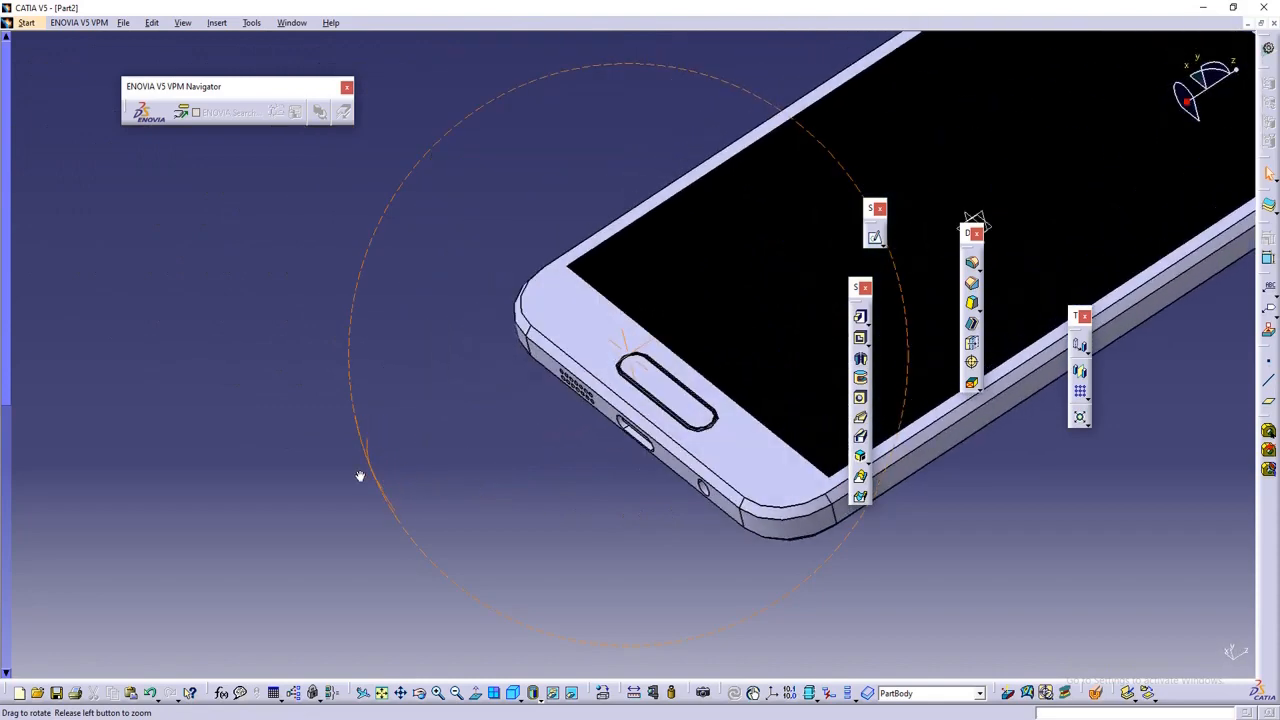
{"action": "middle_click_drag", "start_coordinate": [443, 431], "coordinate": [475, 408]}
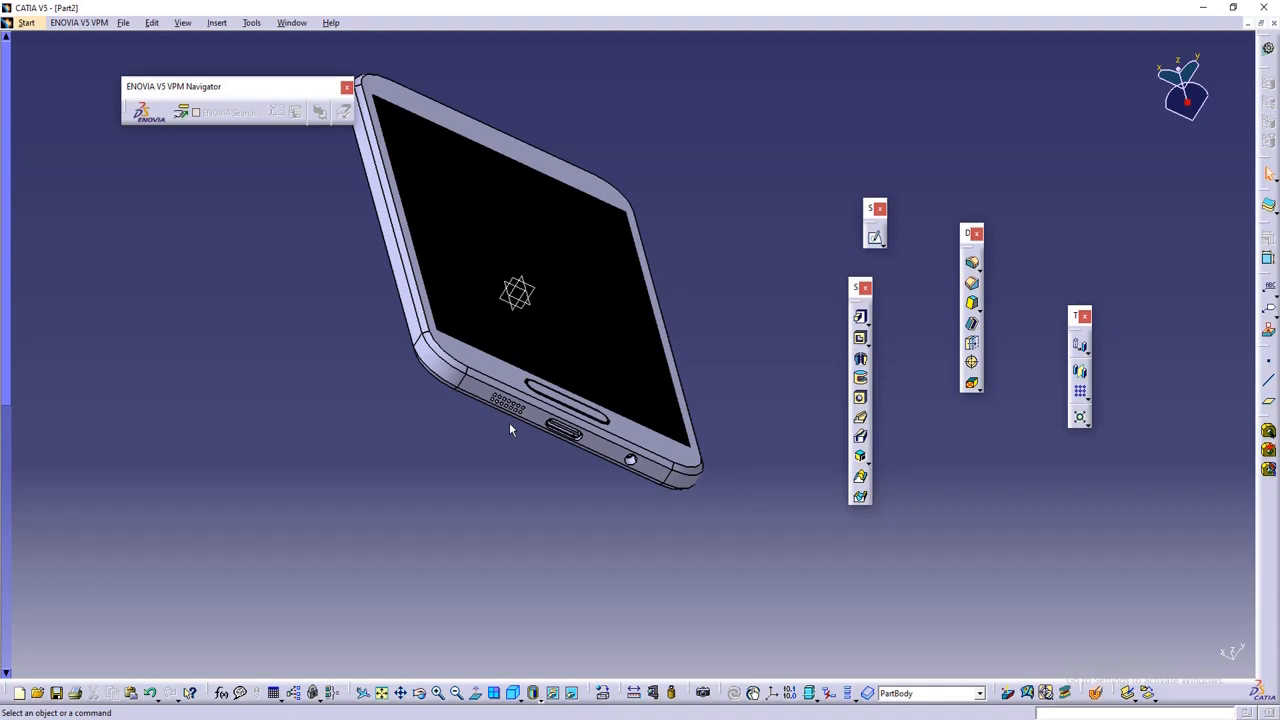
{"action": "middle_click_drag", "start_coordinate": [535, 385], "coordinate": [833, 503], "text": "ctrl"}
{"action": "scroll", "coordinate": [536, 404], "scroll_direction": "down", "scroll_amount": 1}
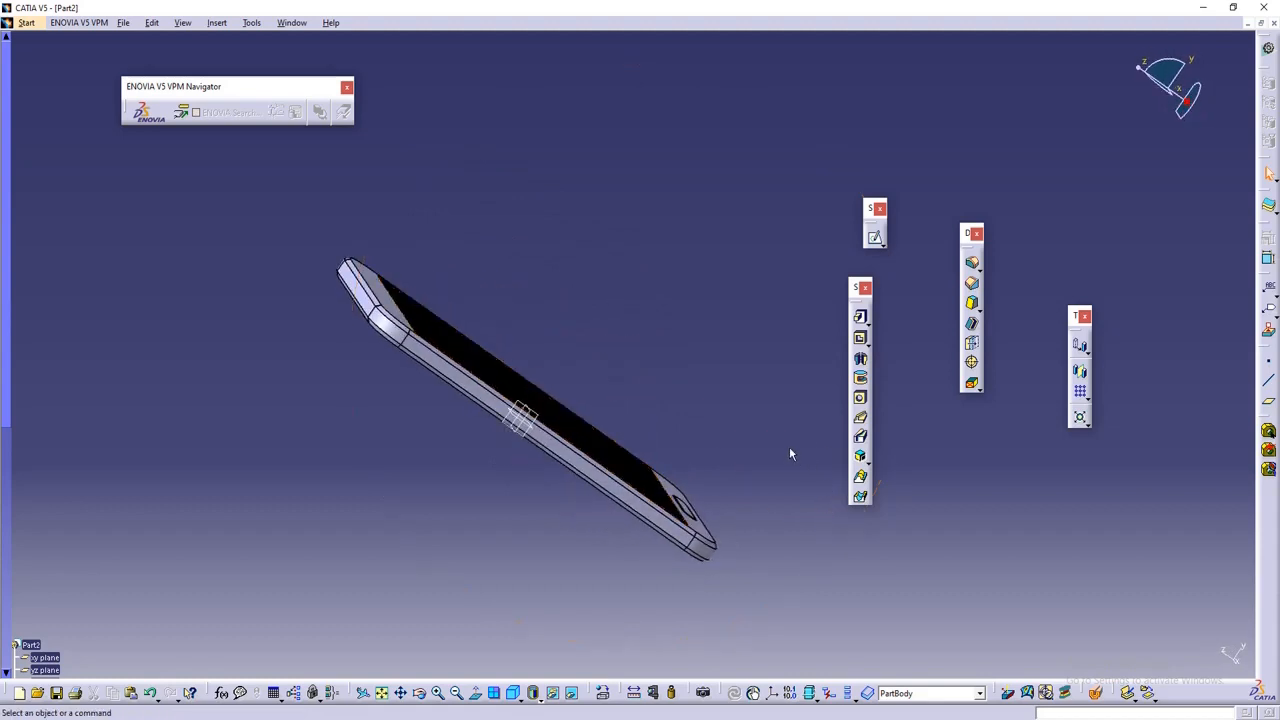
{"action": "middle_click_drag", "start_coordinate": [463, 413], "coordinate": [474, 360], "text": "ctrl"}
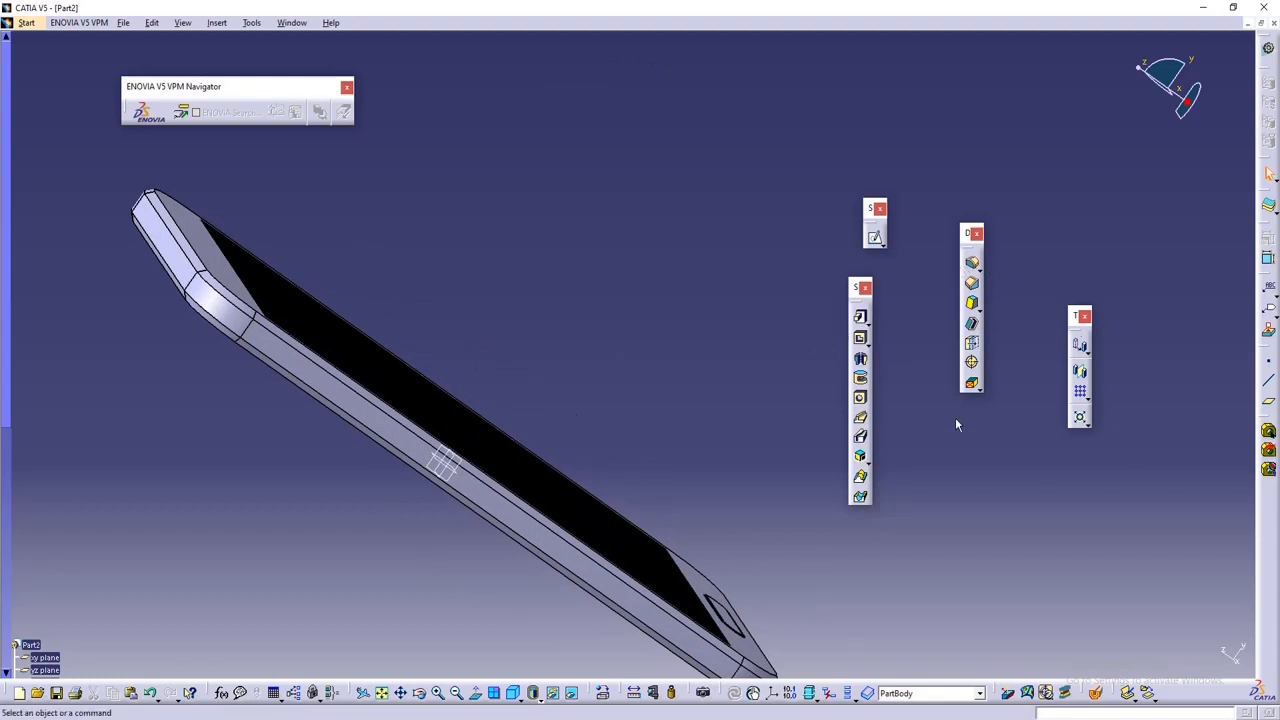
{"action": "middle_click_drag", "start_coordinate": [755, 390], "coordinate": [457, 360]}
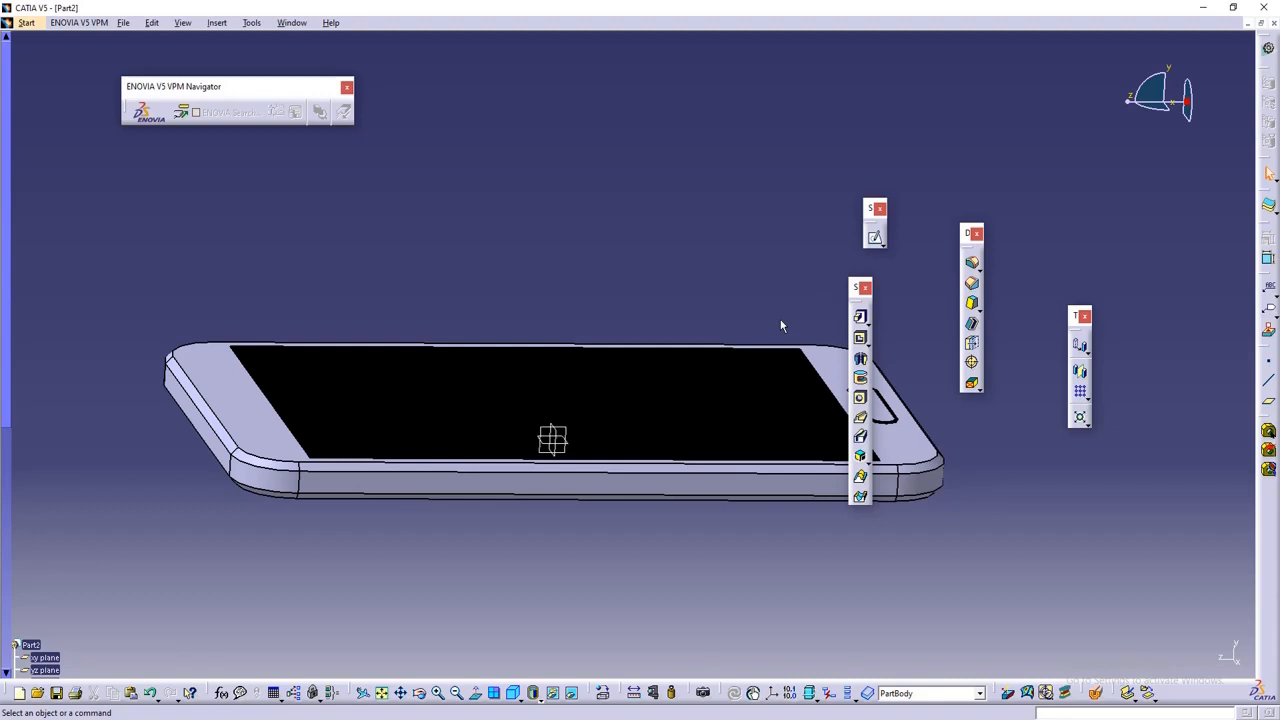
{"action": "middle_click_drag", "start_coordinate": [697, 288], "coordinate": [599, 288]}
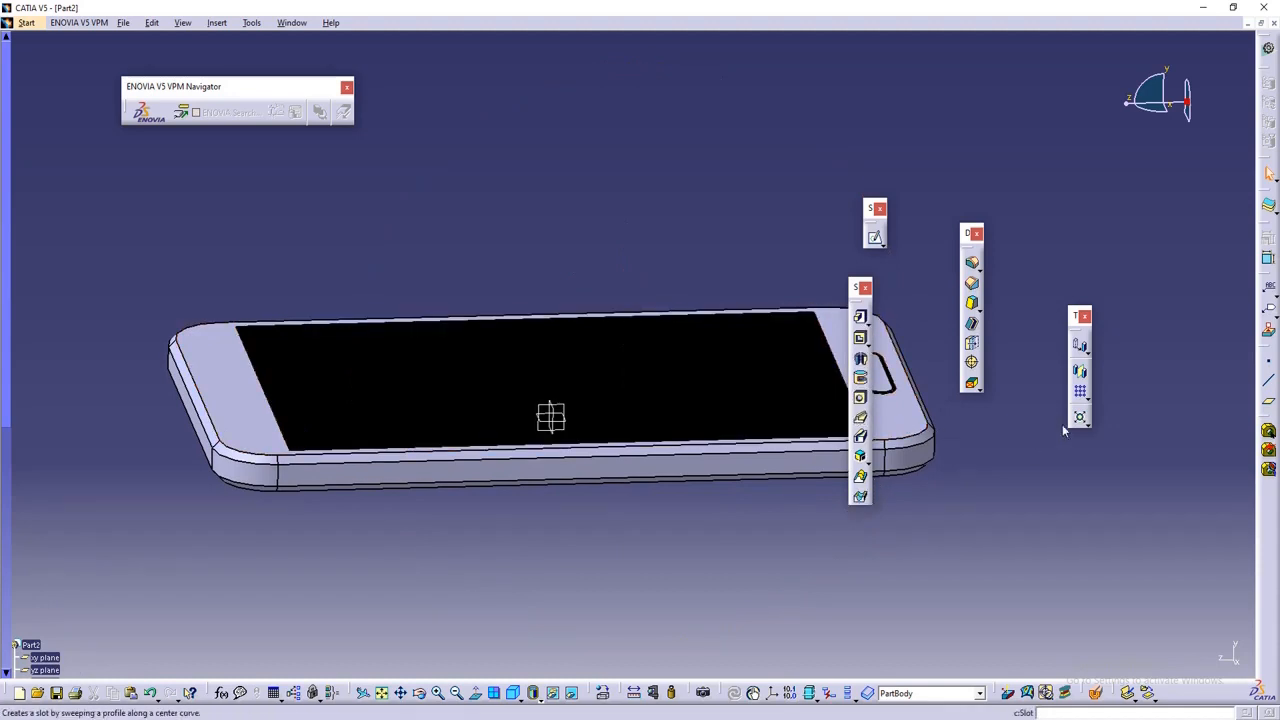
{"action": "middle_click_drag", "start_coordinate": [1030, 437], "coordinate": [1006, 436]}
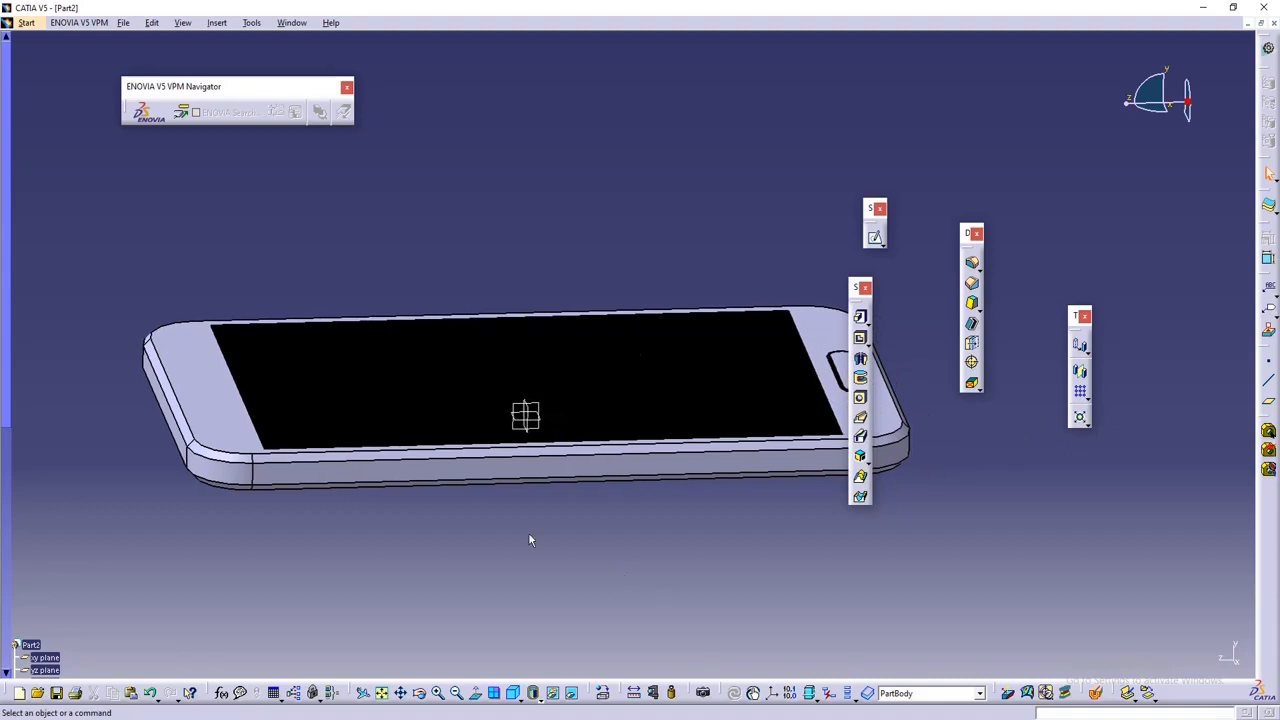
- Open a sketch on the flat face along the phone body's long side
{"action": "left_click", "coordinate": [410, 477]}
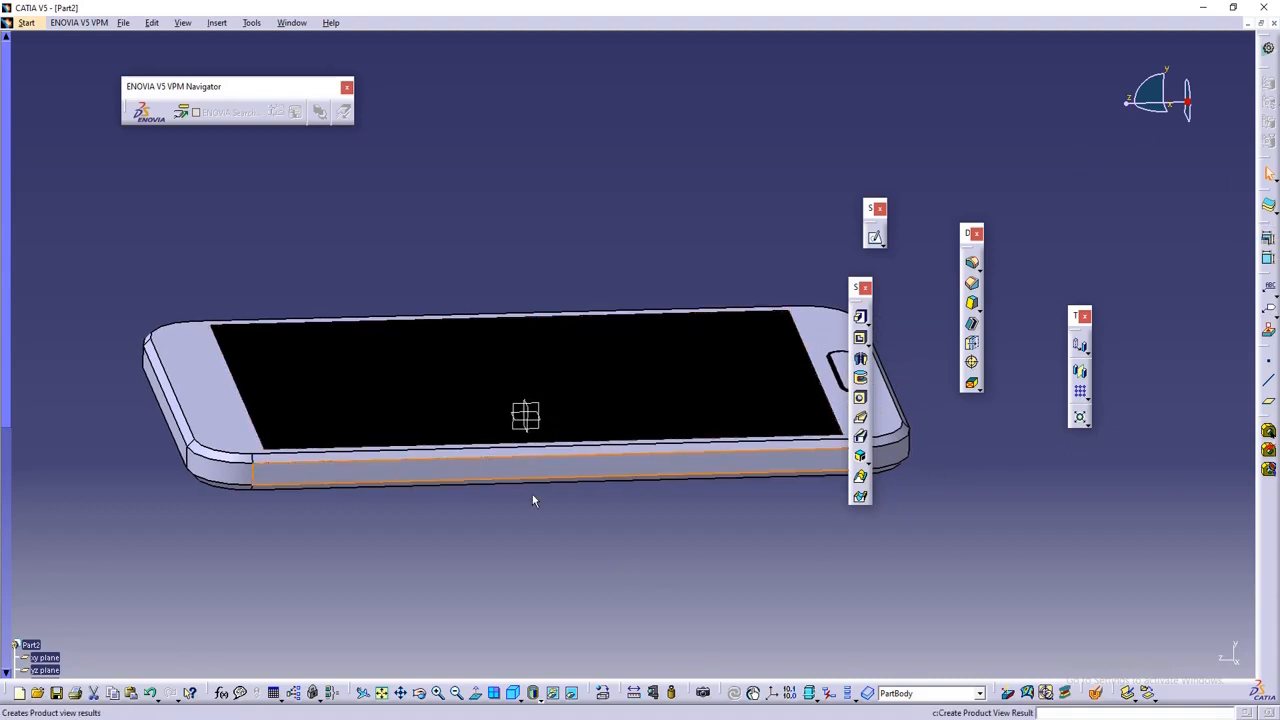
{"action": "left_click", "coordinate": [875, 237]}
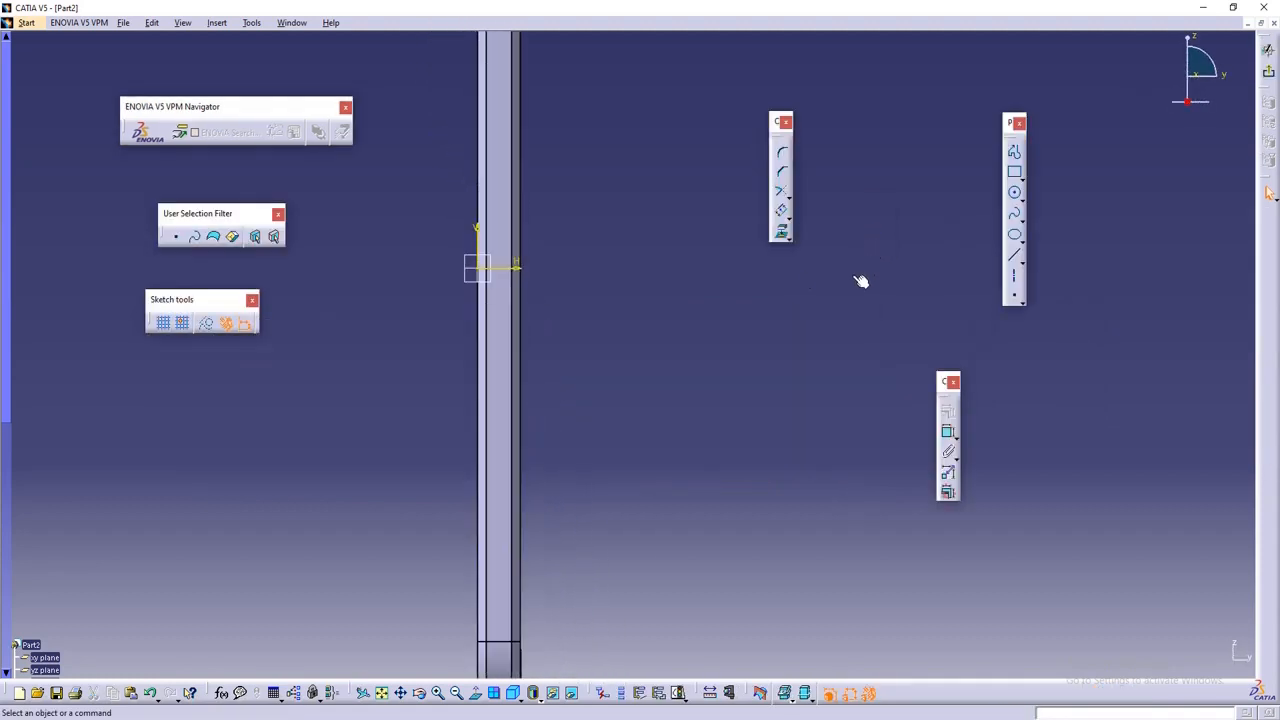
{"action": "middle_click_drag", "start_coordinate": [670, 290], "coordinate": [651, 360]}
{"action": "middle_click_drag", "start_coordinate": [632, 236], "coordinate": [586, 243]}
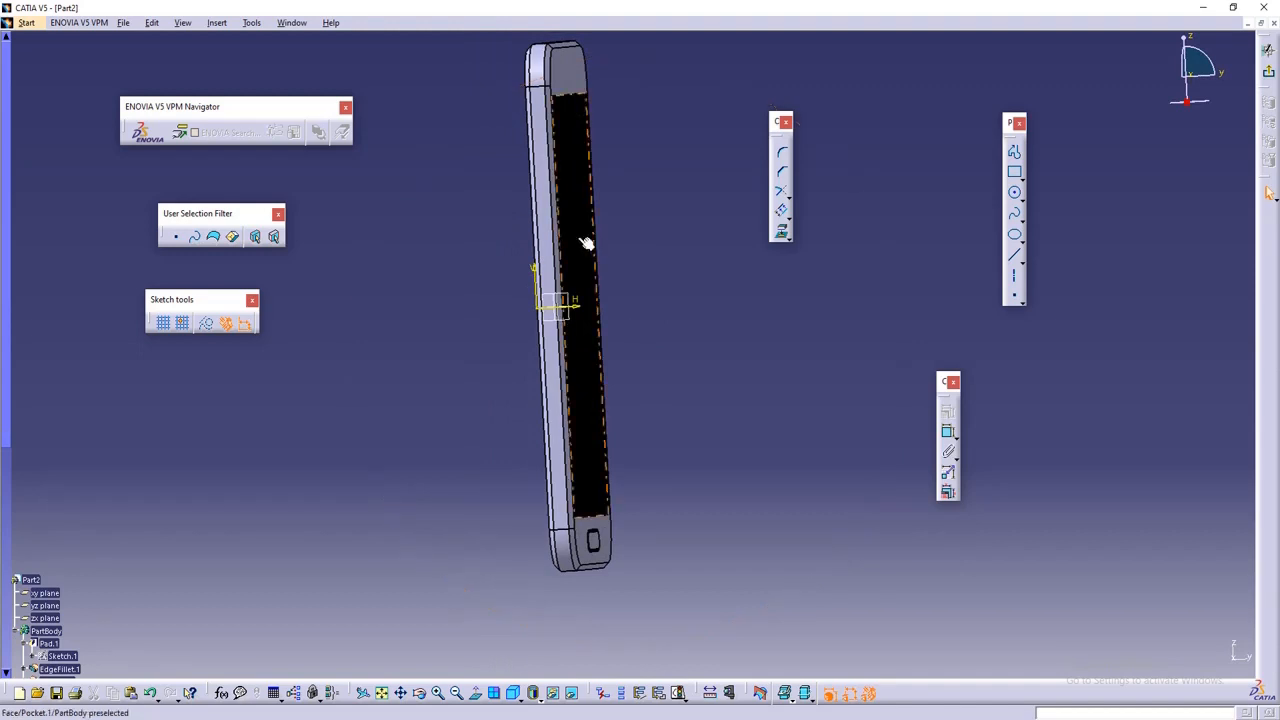
{"action": "left_click", "coordinate": [476, 694]}
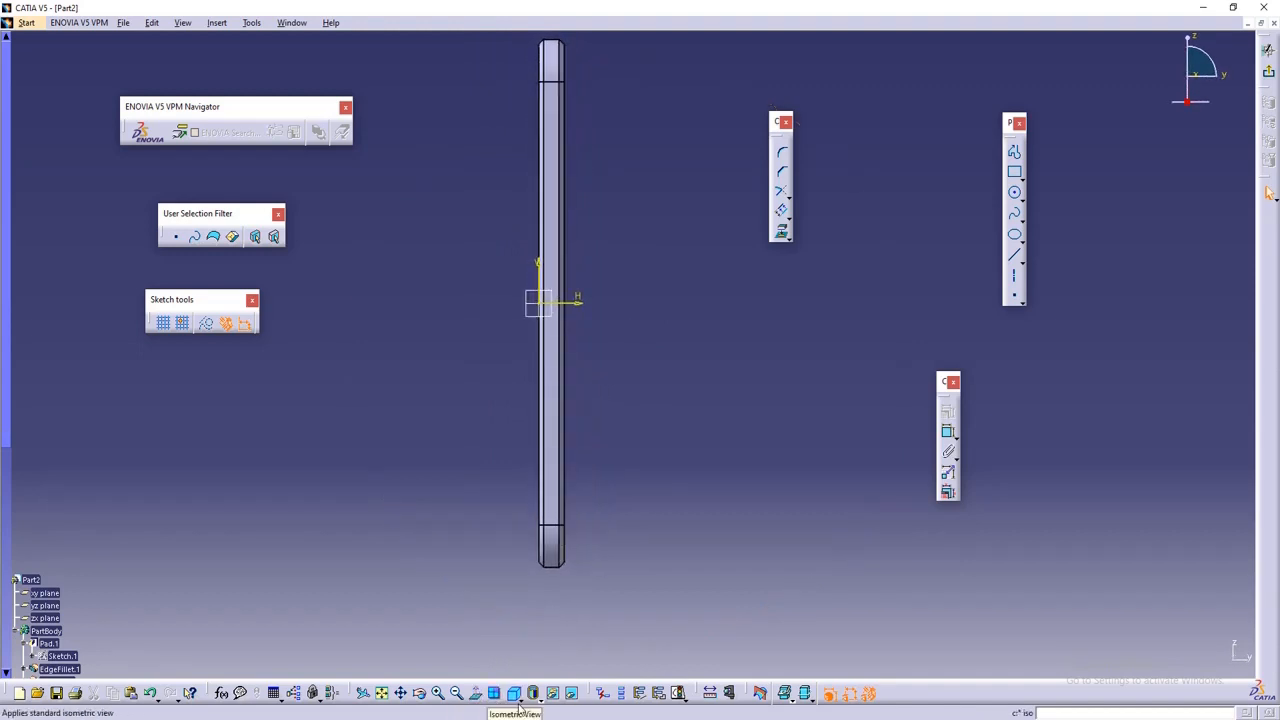
{"action": "left_click", "coordinate": [519, 701]}
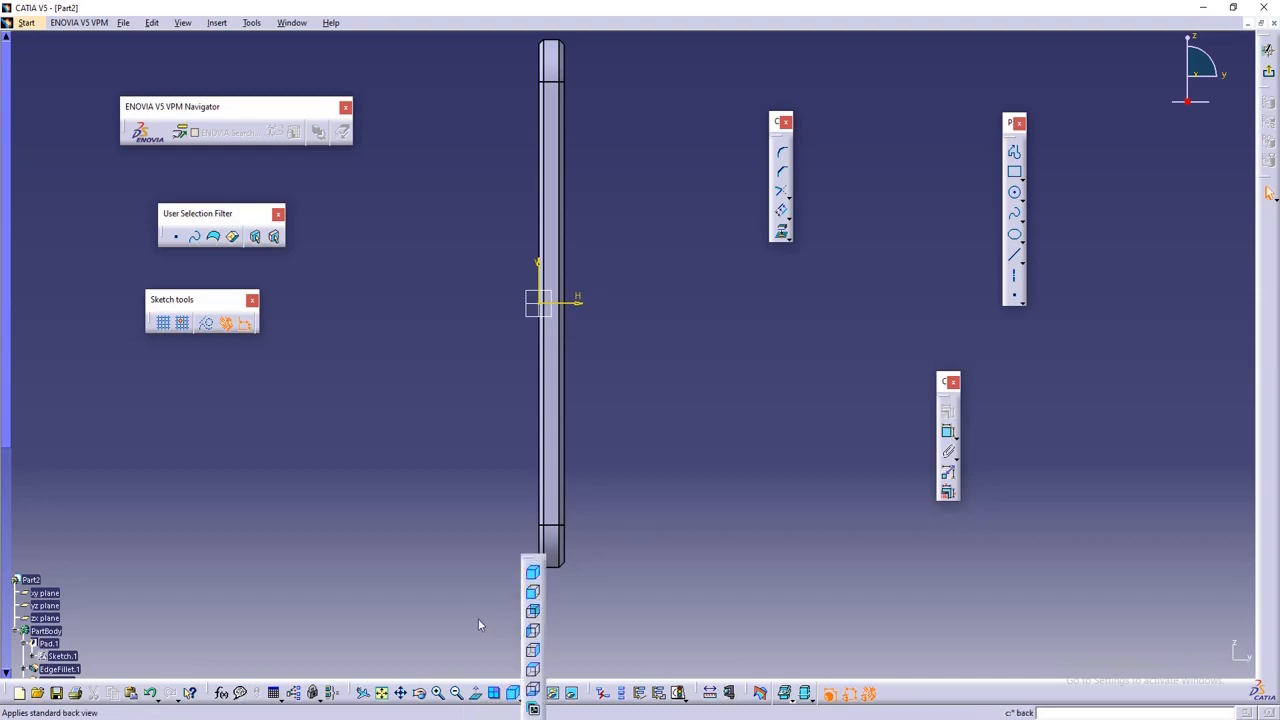
{"action": "left_click", "coordinate": [495, 694]}
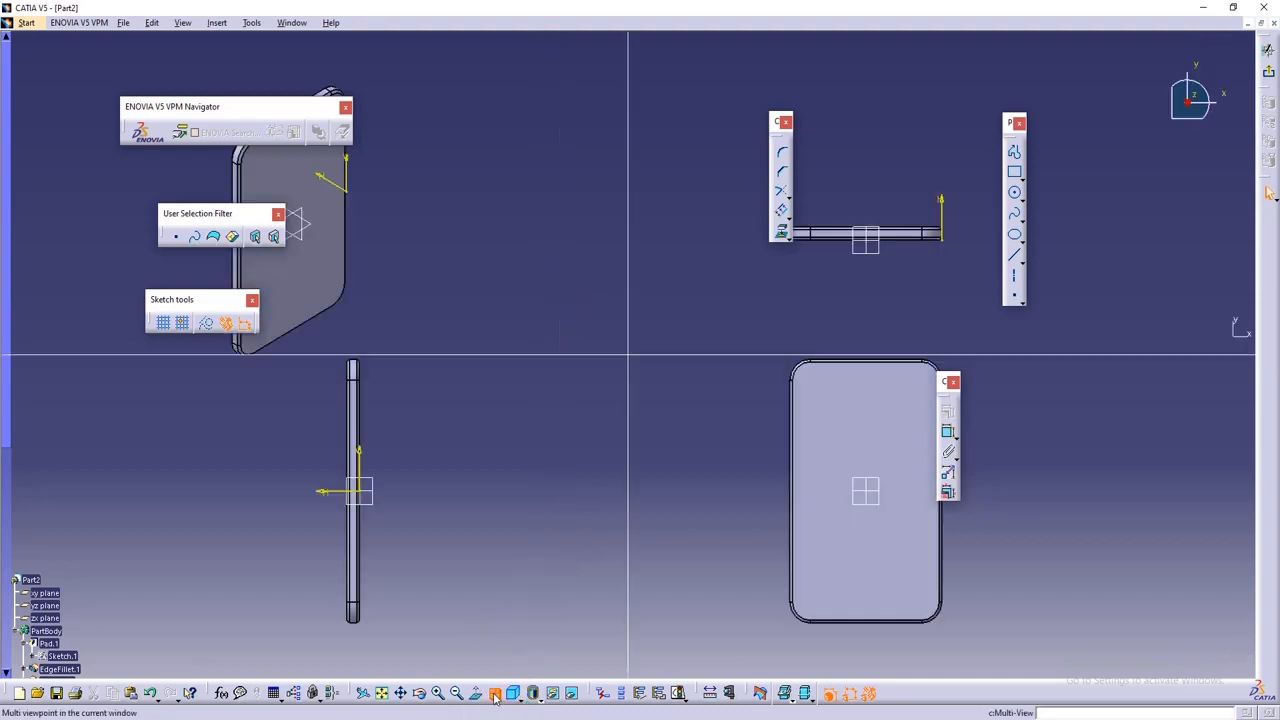
{"action": "left_click", "coordinate": [495, 694]}
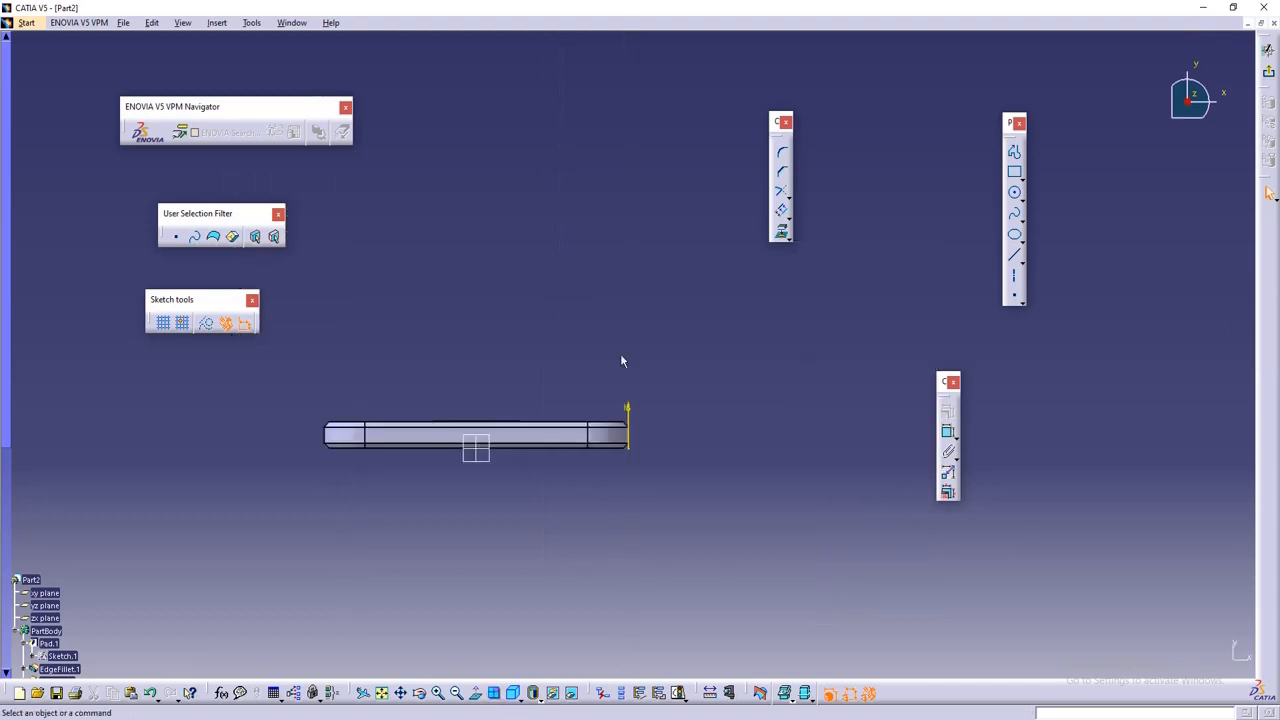
{"action": "left_click", "coordinate": [1269, 193]}
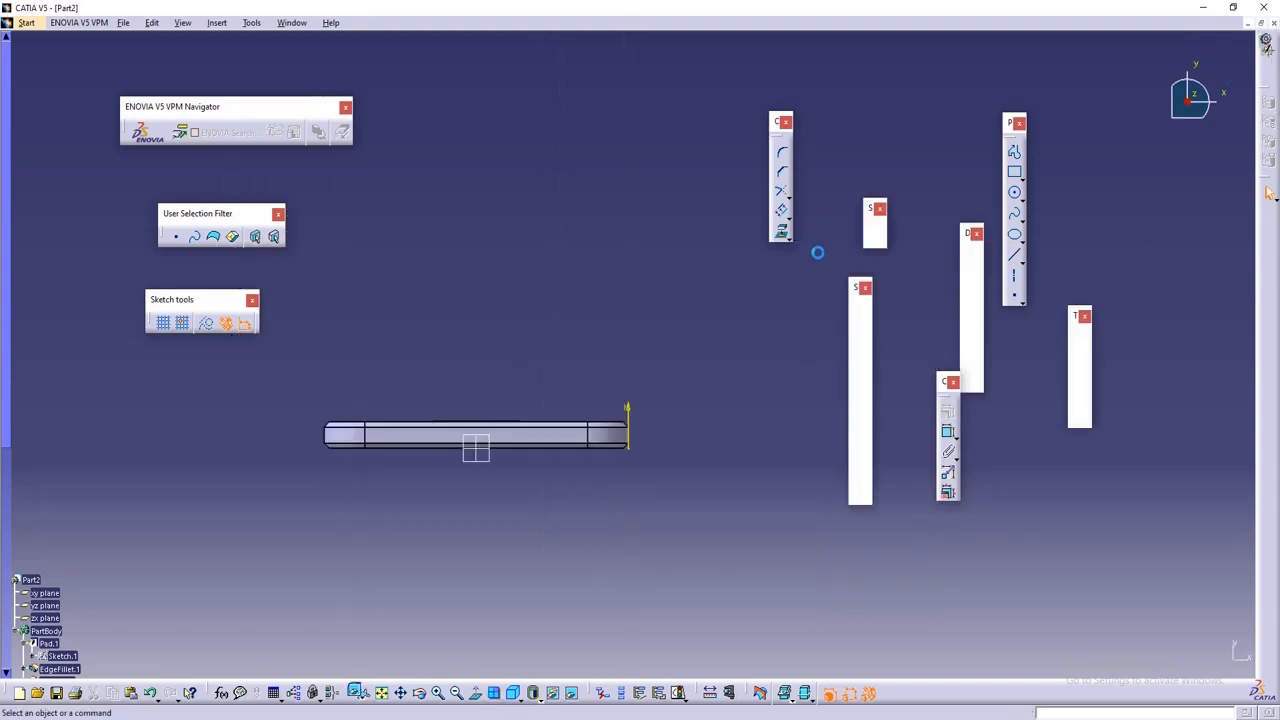
- Start a new sketch on the flat face along the phone body's long side
{"action": "middle_click_drag", "start_coordinate": [552, 460], "coordinate": [645, 440]}
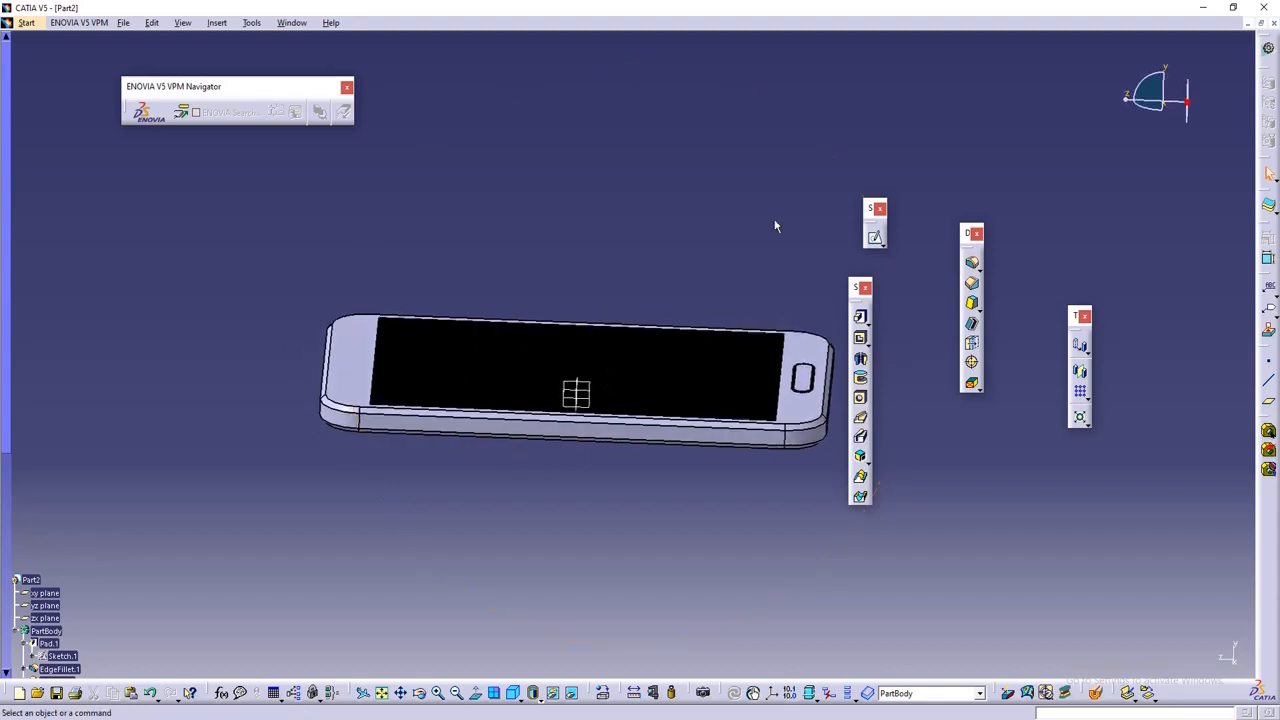
{"action": "left_click", "coordinate": [874, 238]}
{"action": "left_click", "coordinate": [421, 429]}
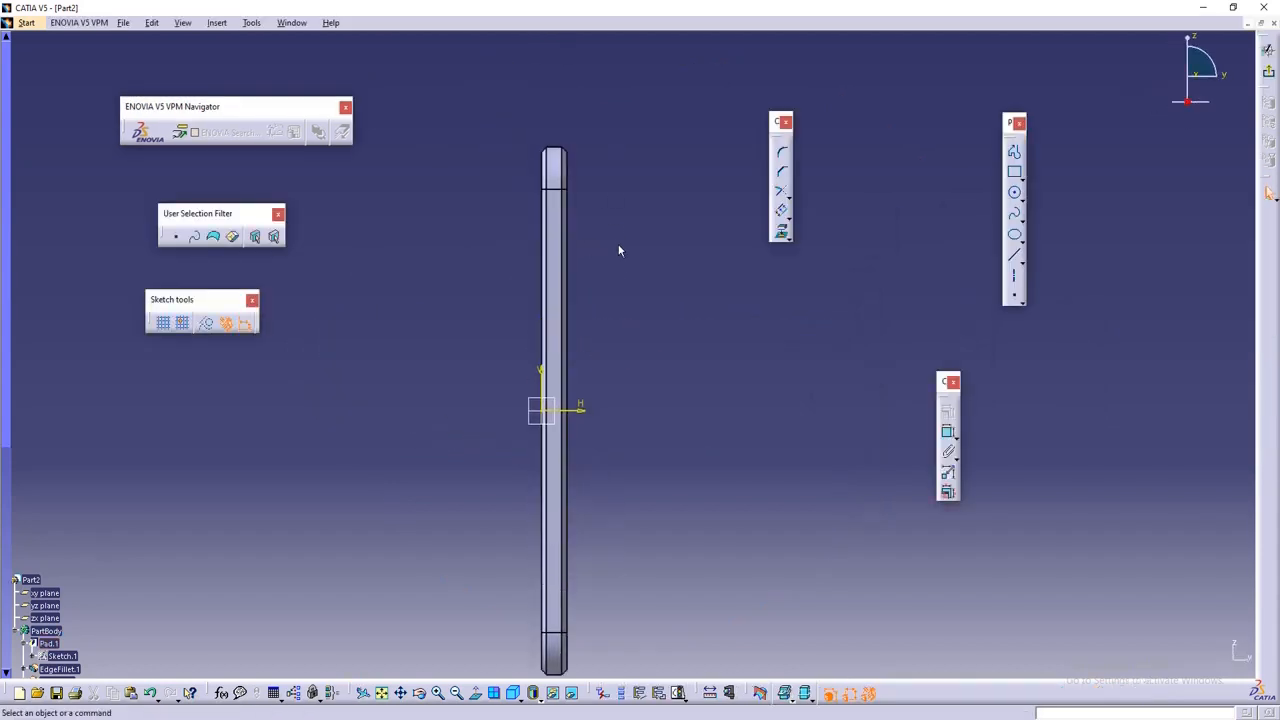
- Sketch a vertical elongated hole near the long side face's upper end, about 9.1 mm between centres with a radius of about 0.77 mm
{"action": "middle_click_drag", "start_coordinate": [620, 195], "coordinate": [616, 262], "text": "ctrl"}
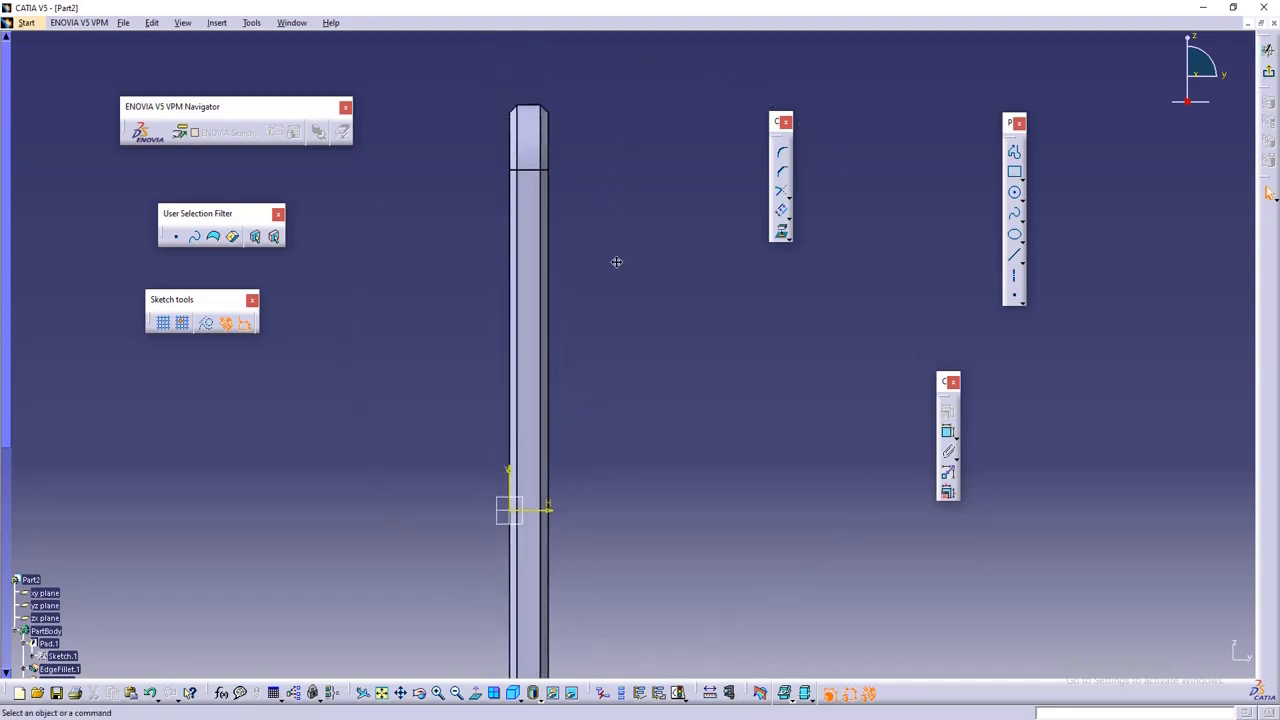
{"action": "left_click", "coordinate": [1022, 202]}
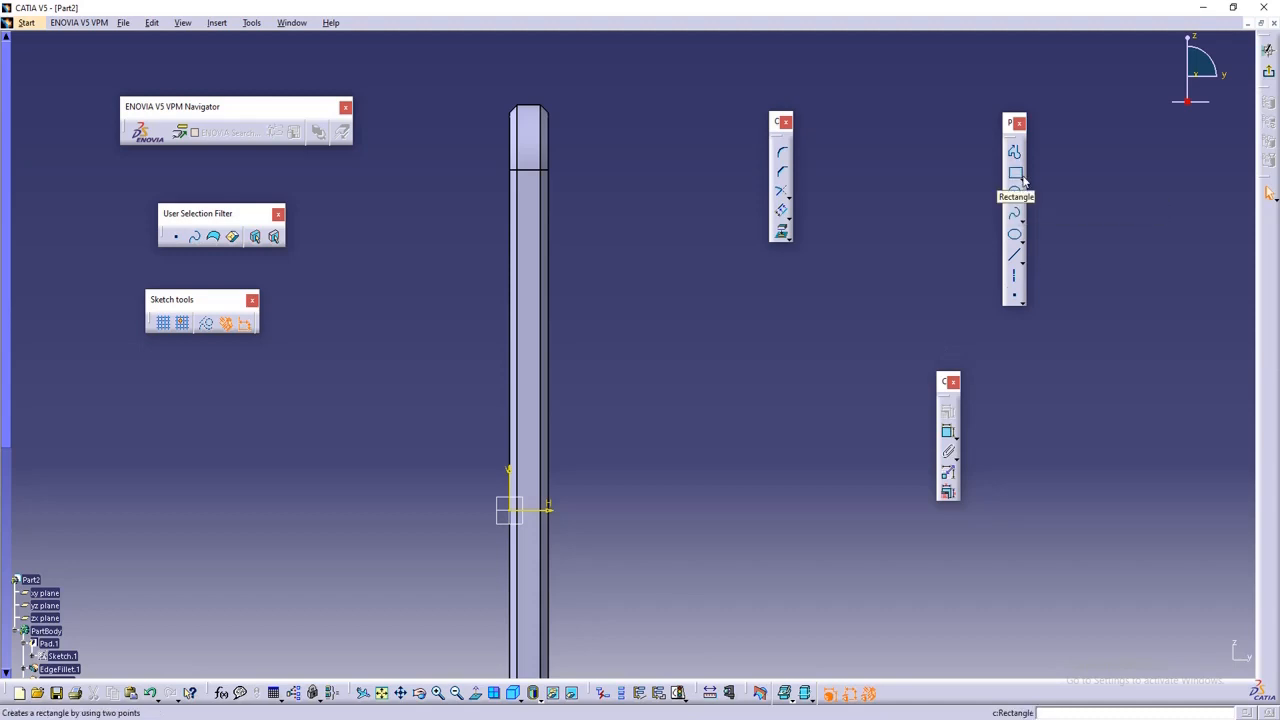
{"action": "left_click", "coordinate": [1022, 178]}
{"action": "left_click", "coordinate": [1101, 190]}
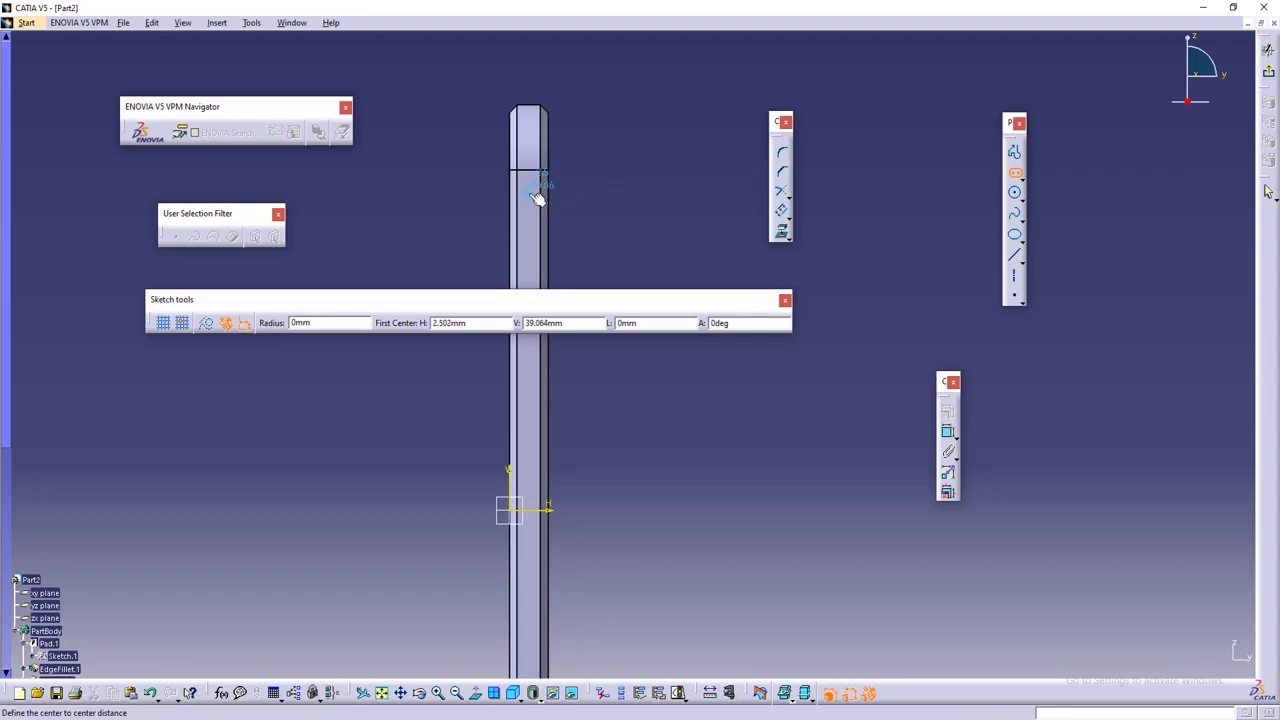
{"action": "left_click", "coordinate": [537, 197]}
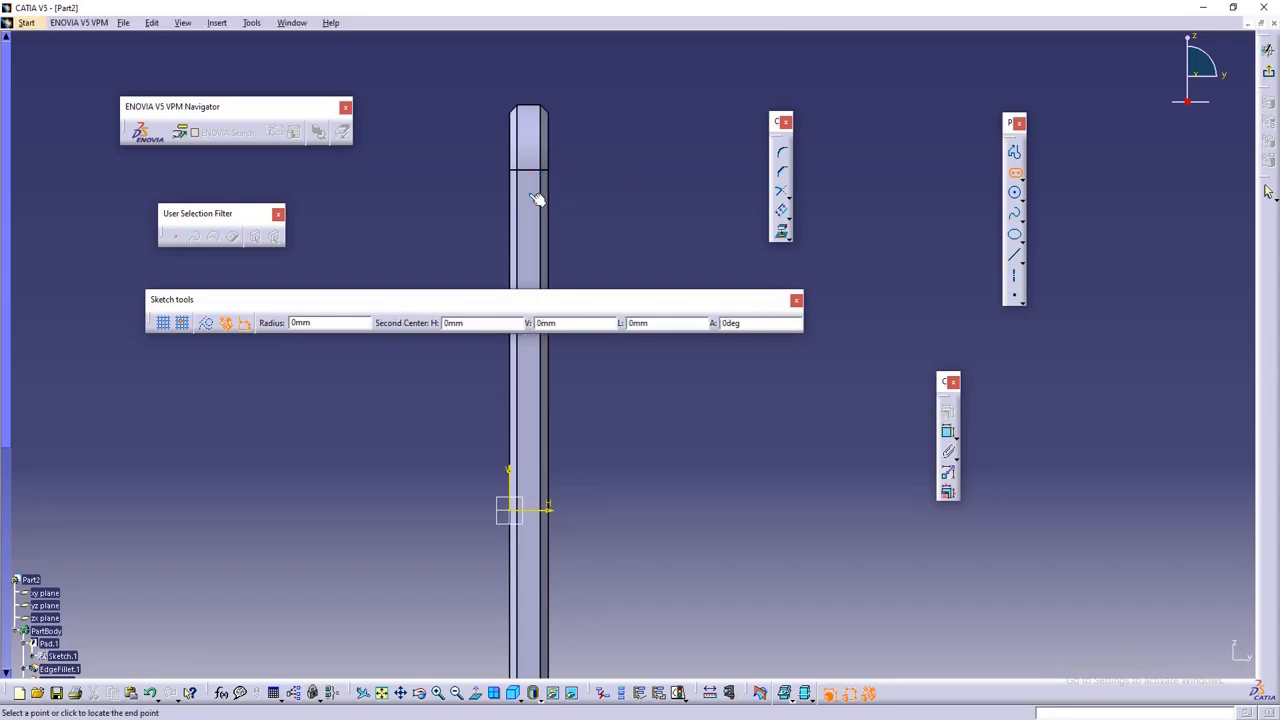
{"action": "left_click", "coordinate": [537, 272]}
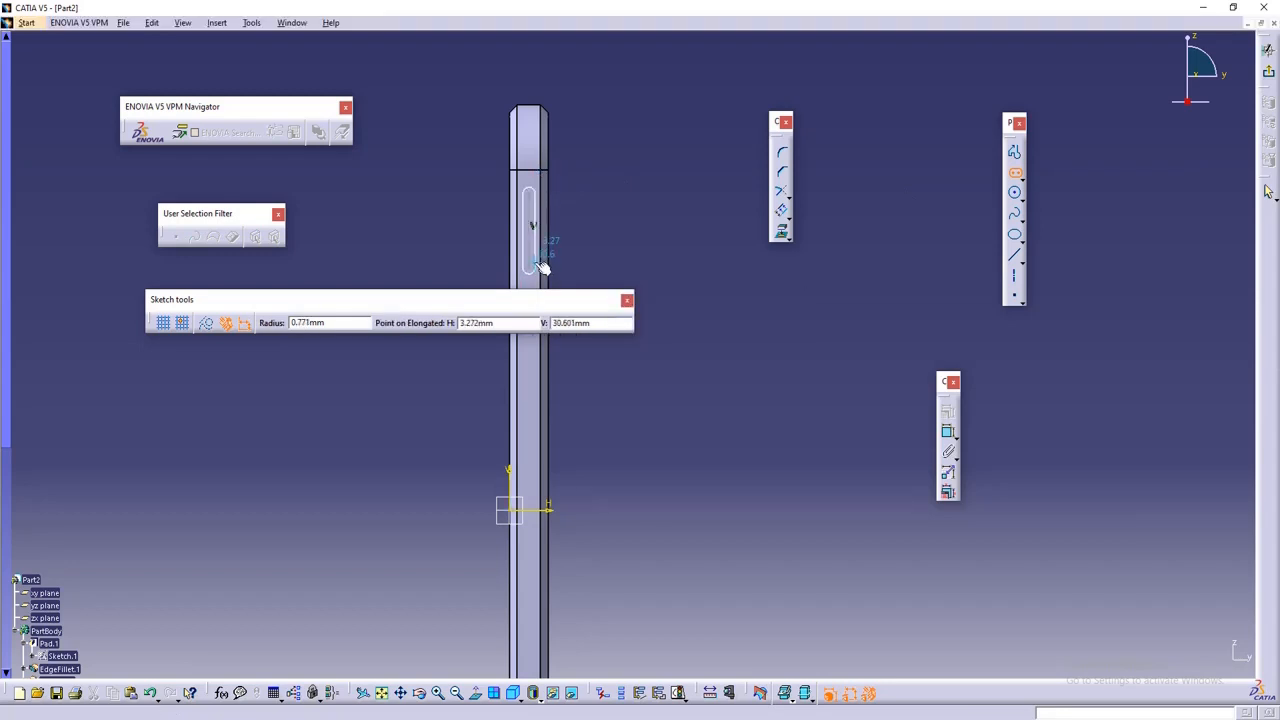
{"action": "left_click", "coordinate": [535, 264]}
{"action": "middle_click_drag", "start_coordinate": [632, 301], "coordinate": [660, 317]}
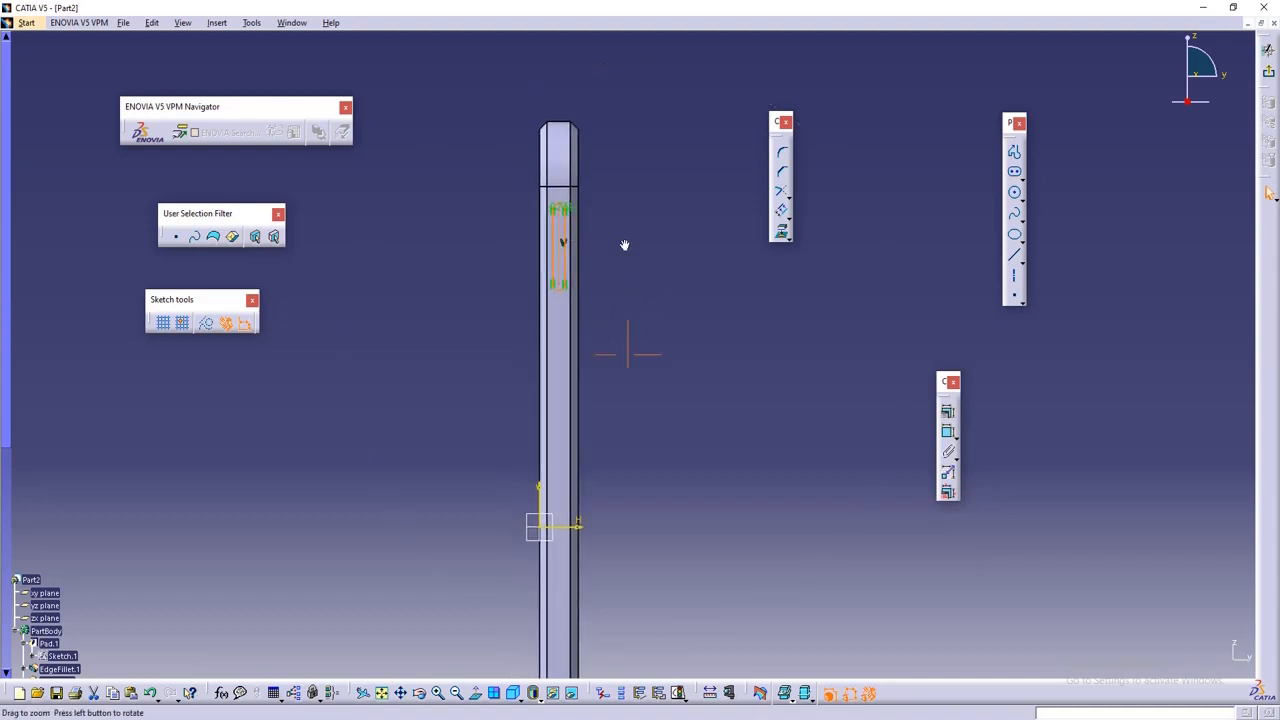
{"action": "mouse_move", "coordinate": [626, 246]}
{"action": "middle_mouse_down"}
{"action": "mouse_move", "coordinate": [621, 175]}
{"action": "mouse_move", "coordinate": [606, 231]}
{"action": "middle_mouse_up"}
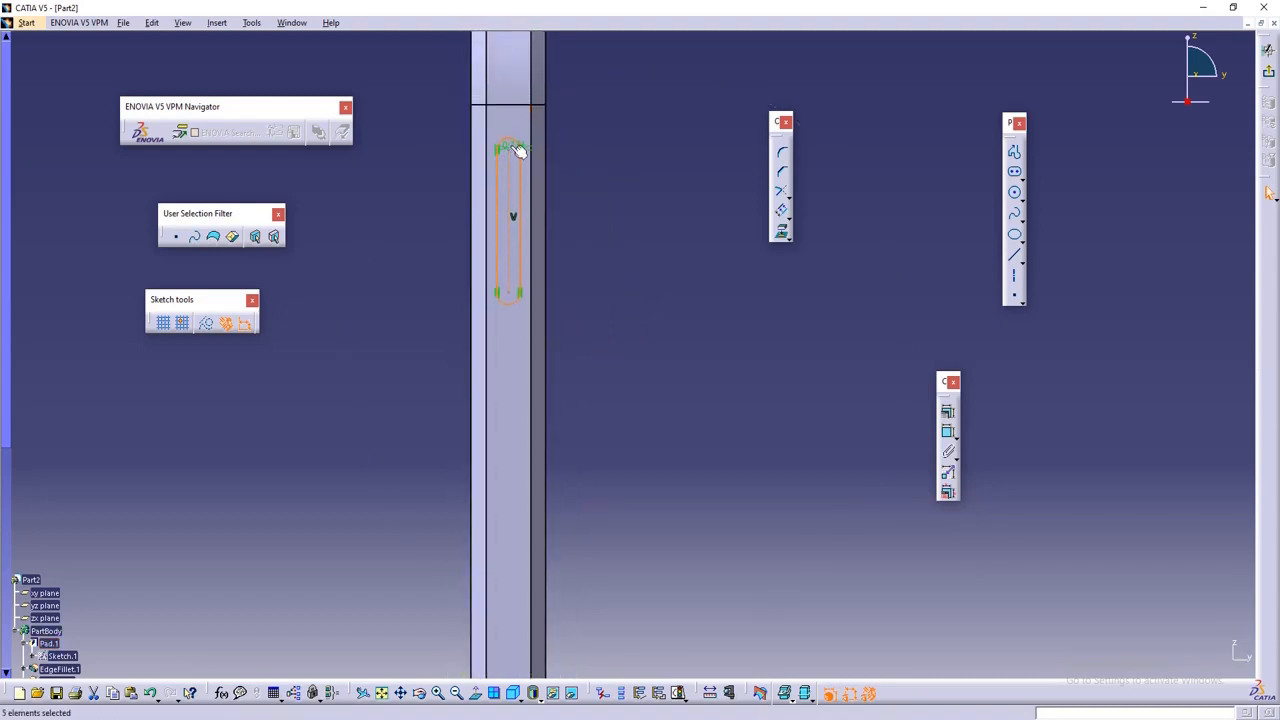
{"action": "left_click", "coordinate": [627, 220]}
- Check the radius constraint on the slot's upper arc and accept it as is
{"action": "middle_click_drag", "start_coordinate": [658, 318], "coordinate": [659, 264]}
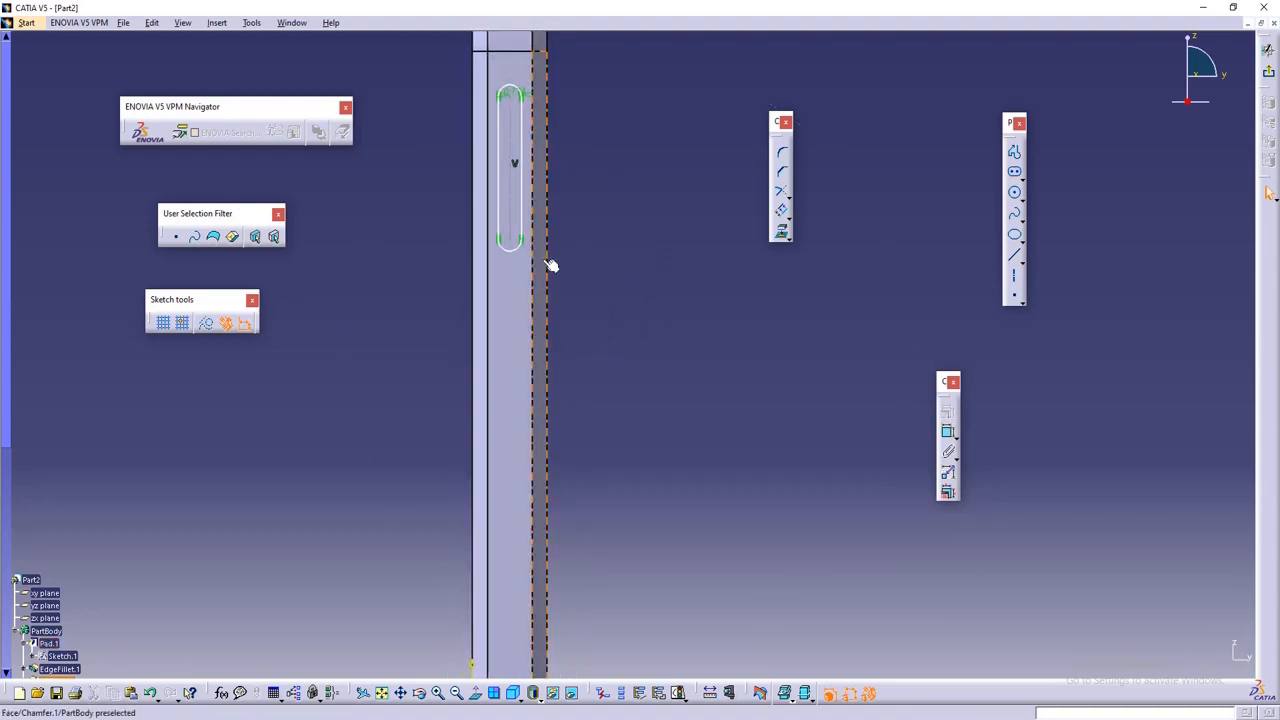
{"action": "double_click", "coordinate": [512, 98]}
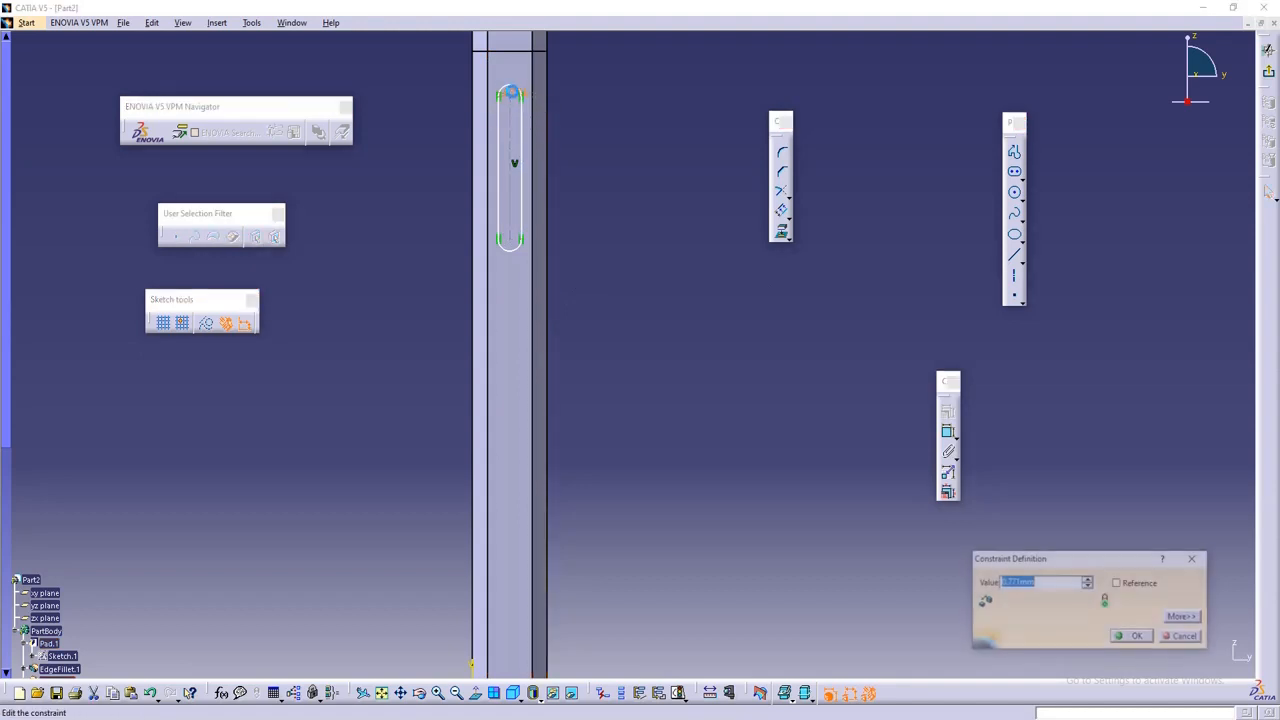
{"action": "left_click", "coordinate": [1121, 643]}
- Try to dimension the slot's straight side against the sketch's horizontal axis, and discard the resulting constraint
{"action": "middle_click_drag", "start_coordinate": [746, 314], "coordinate": [697, 306]}
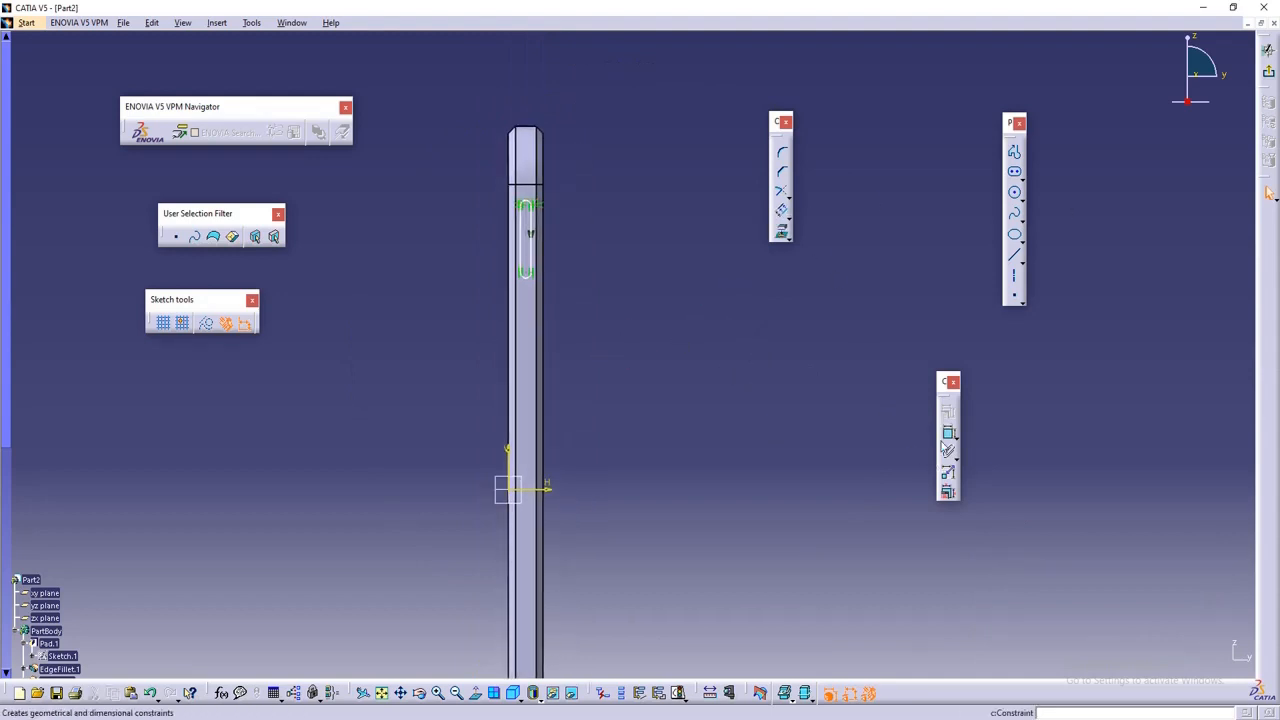
{"action": "left_click", "coordinate": [949, 434]}
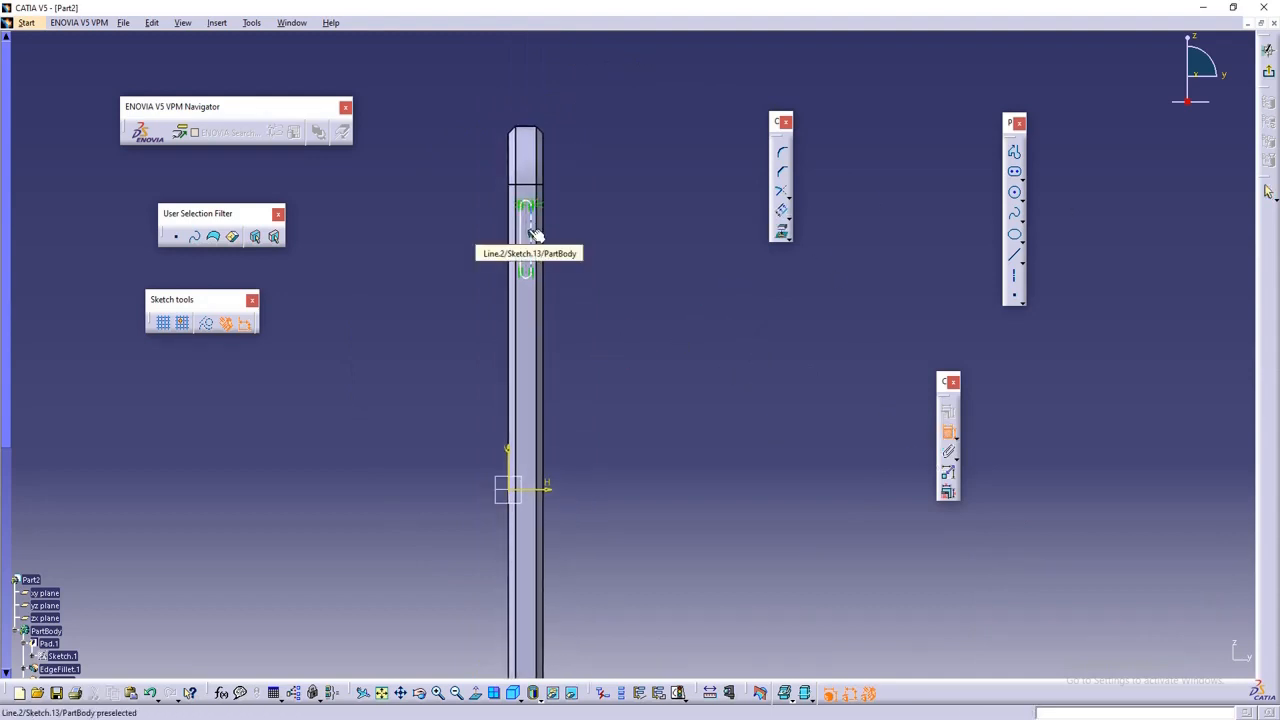
{"action": "left_click", "coordinate": [530, 240]}
{"action": "left_click", "coordinate": [540, 491]}
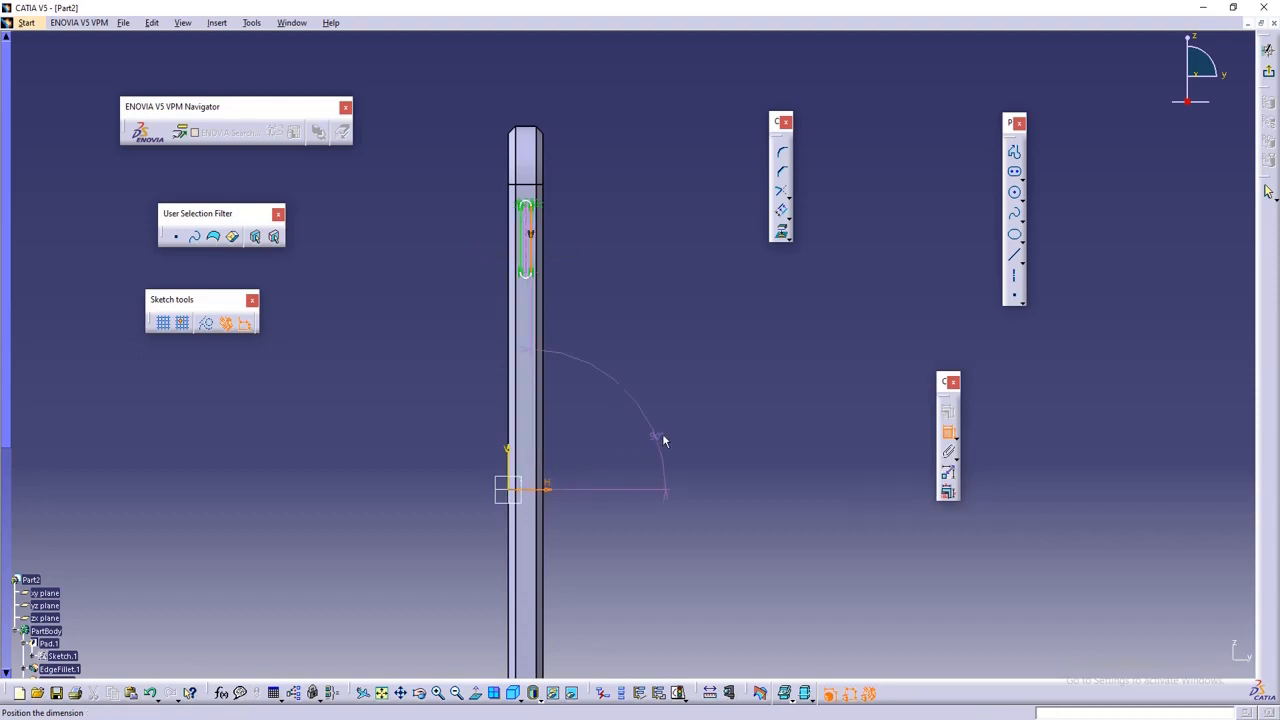
{"action": "right_click", "coordinate": [664, 433]}
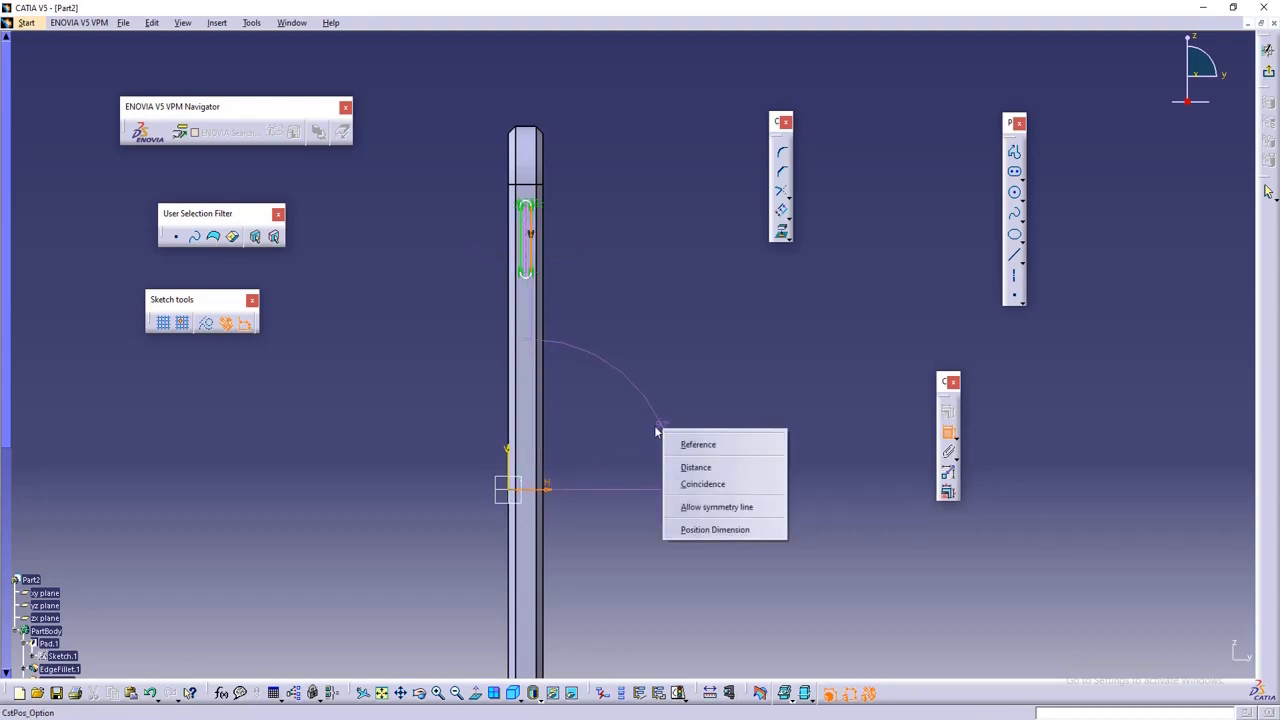
{"action": "left_click", "coordinate": [648, 431]}
{"action": "left_click", "coordinate": [694, 447]}
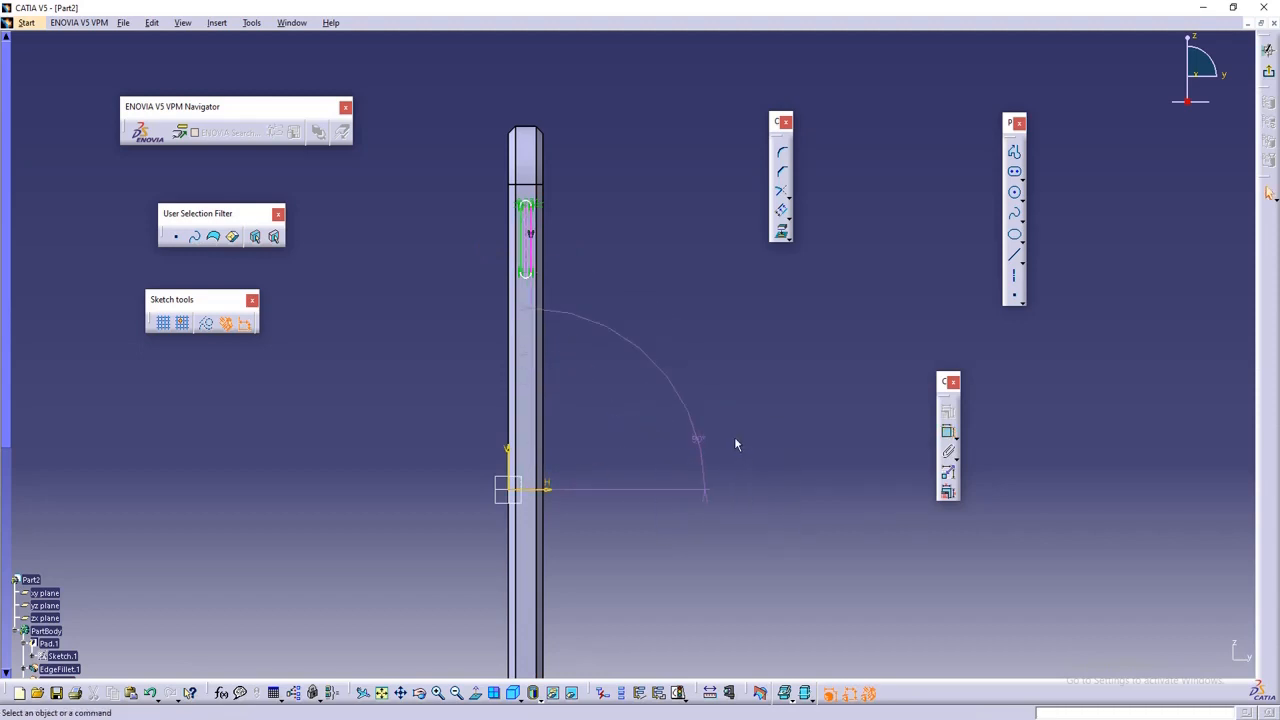
{"action": "key", "text": "Escape"}
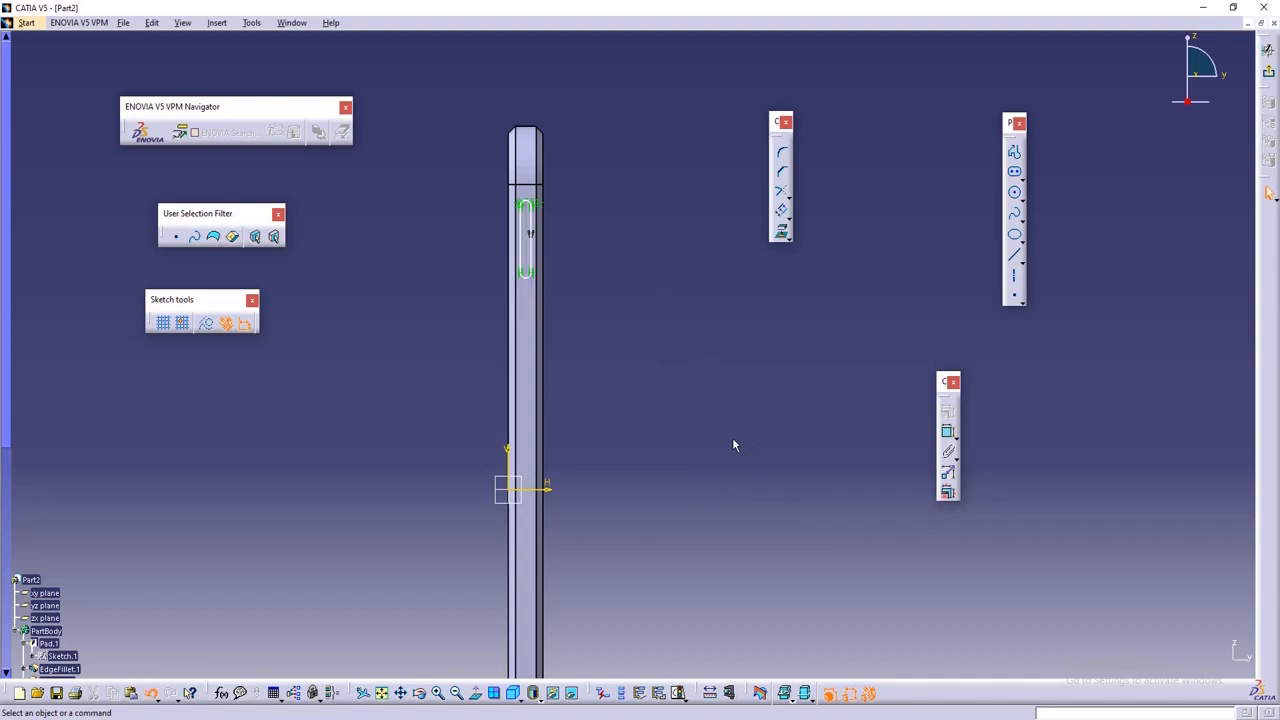
- Try dimensioning the length of the slot's straight side, undo it, and try constraining its two straight sides instead
{"action": "left_click", "coordinate": [948, 432]}
{"action": "left_click", "coordinate": [531, 237]}
{"action": "left_click", "coordinate": [597, 252]}
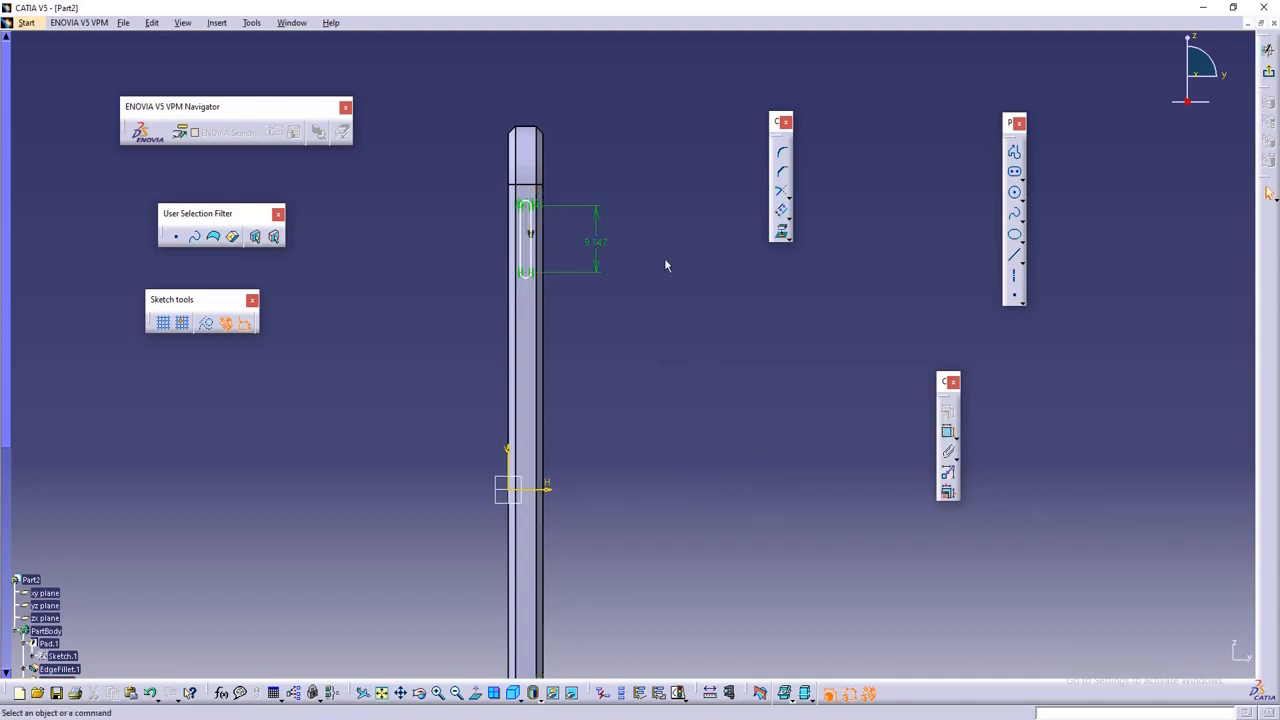
{"action": "key", "text": "ctrl+z"}
{"action": "left_click", "coordinate": [948, 432]}
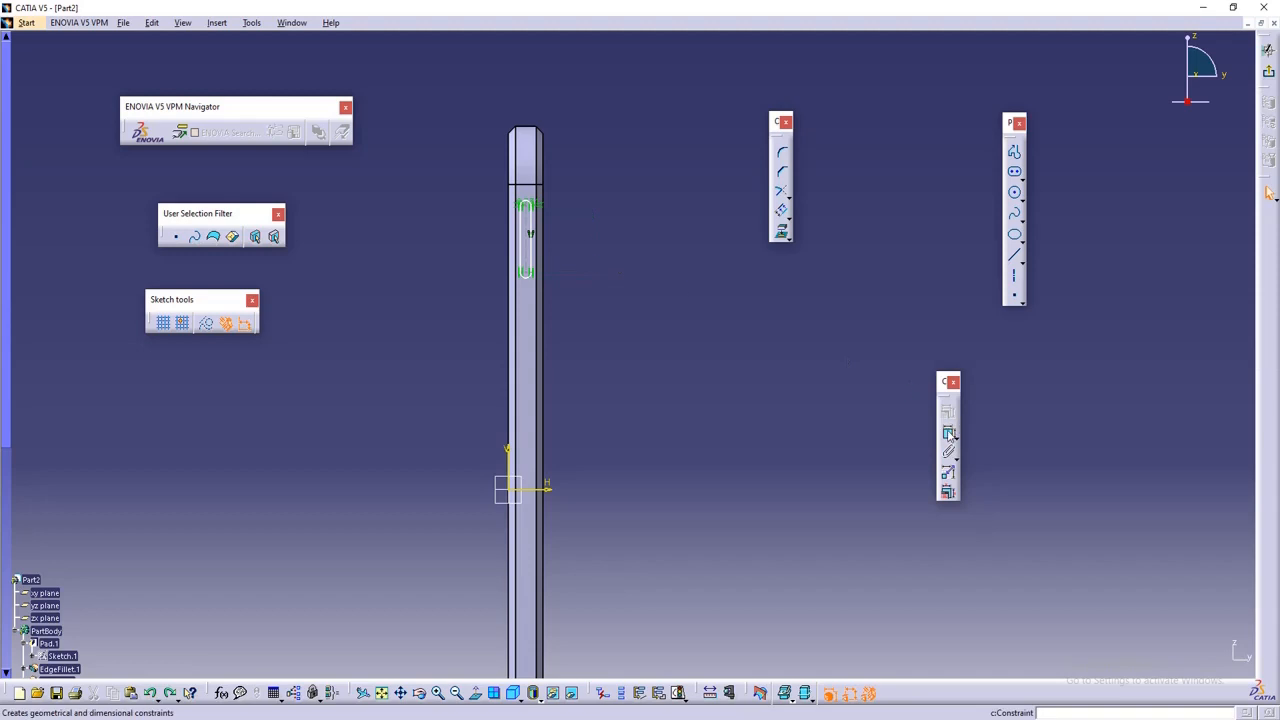
{"action": "left_click", "coordinate": [531, 240]}
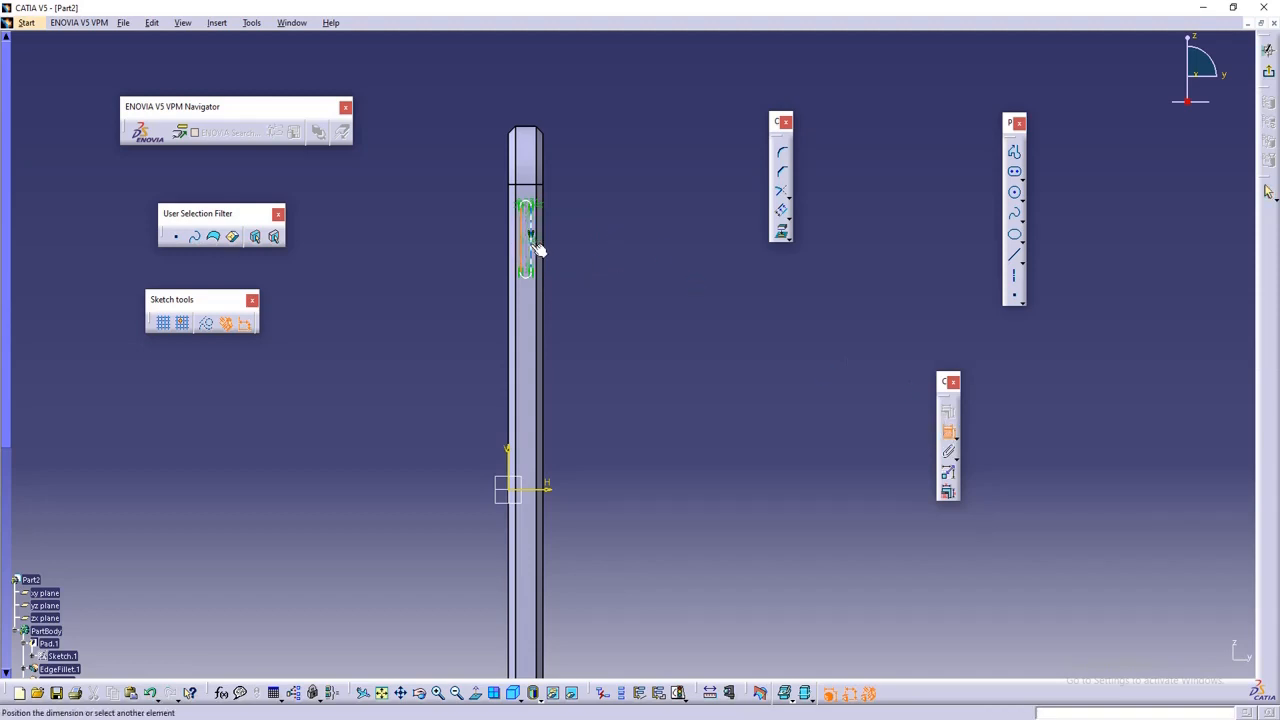
{"action": "left_click", "coordinate": [536, 250]}
{"action": "key", "text": "ctrl+z"}
{"action": "key", "text": "ctrl+z"}
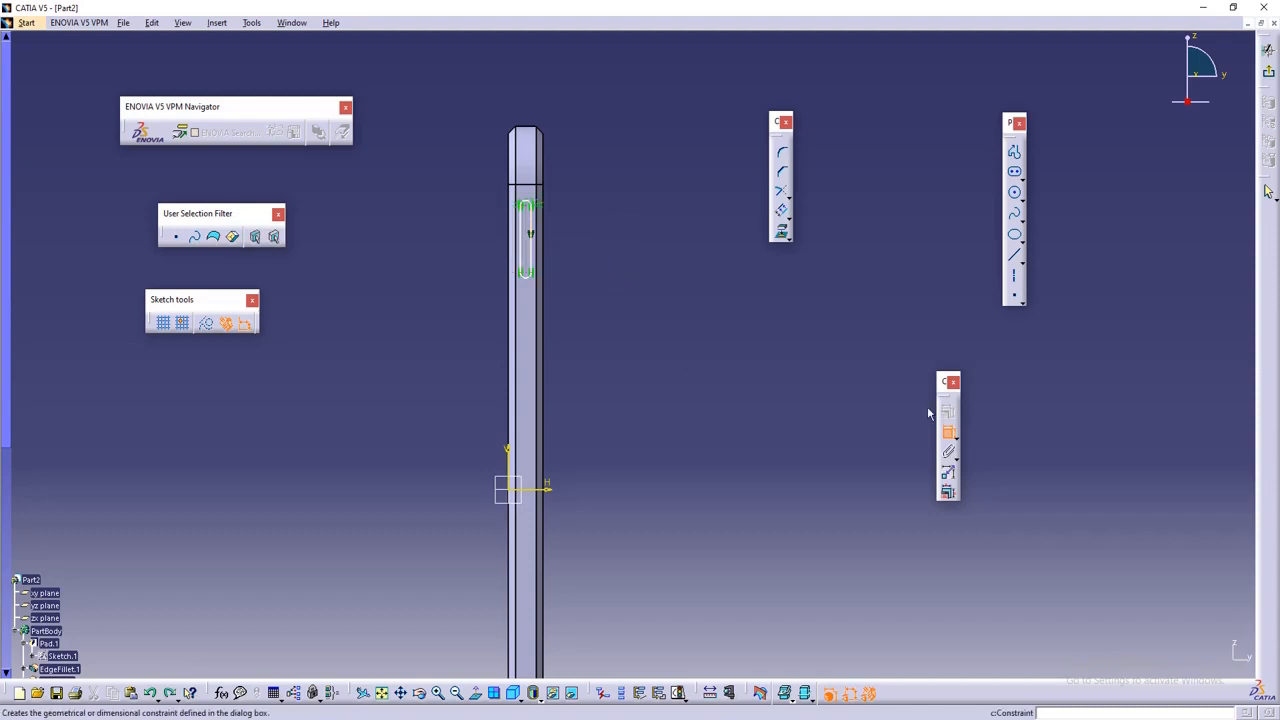
- Dimension the horizontal distance from the sketch's vertical axis to the slot's centreline
{"action": "left_click", "coordinate": [948, 432]}
{"action": "scroll", "coordinate": [629, 343], "scroll_direction": "up", "scroll_amount": 3}
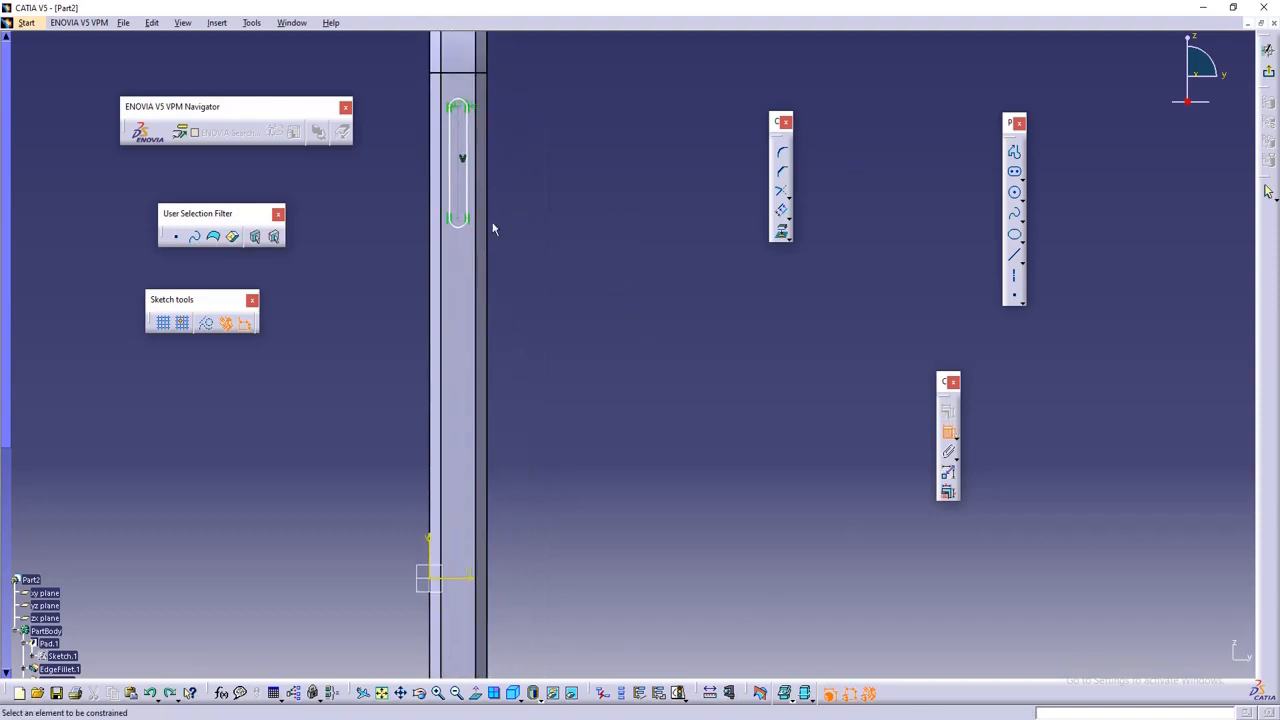
{"action": "middle_click_drag", "start_coordinate": [590, 360], "coordinate": [615, 289]}
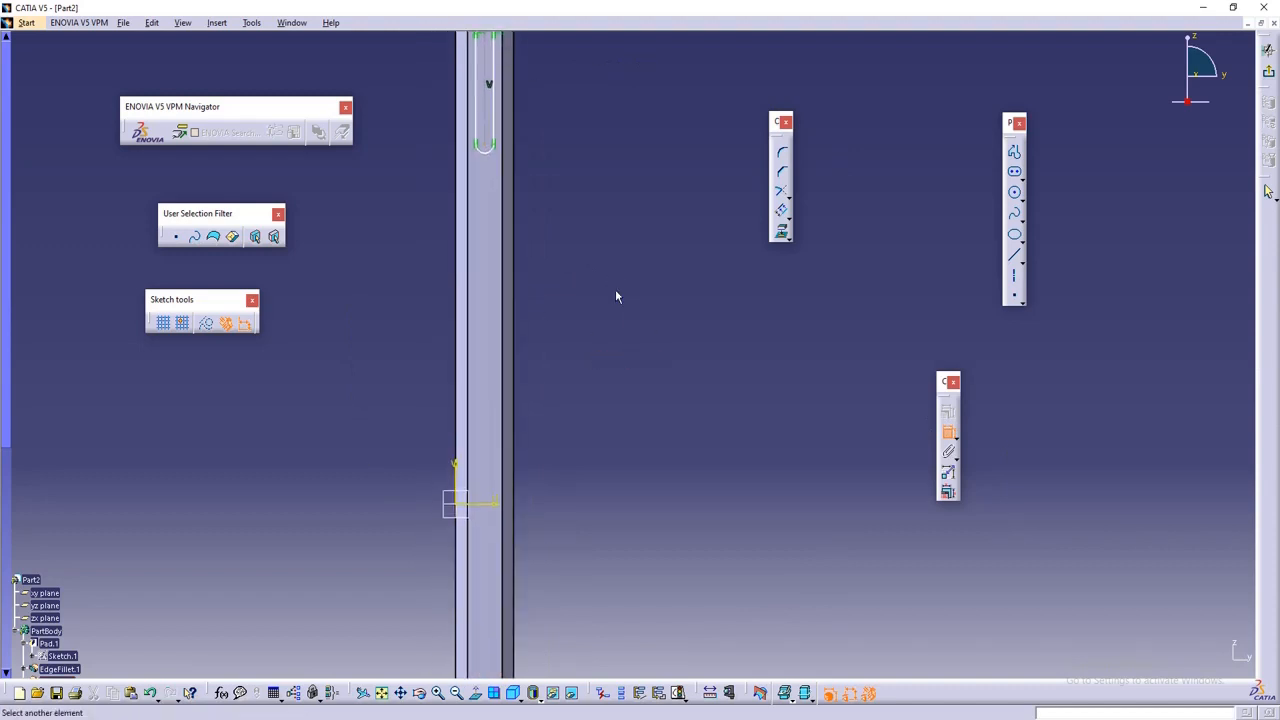
{"action": "left_click", "coordinate": [461, 480]}
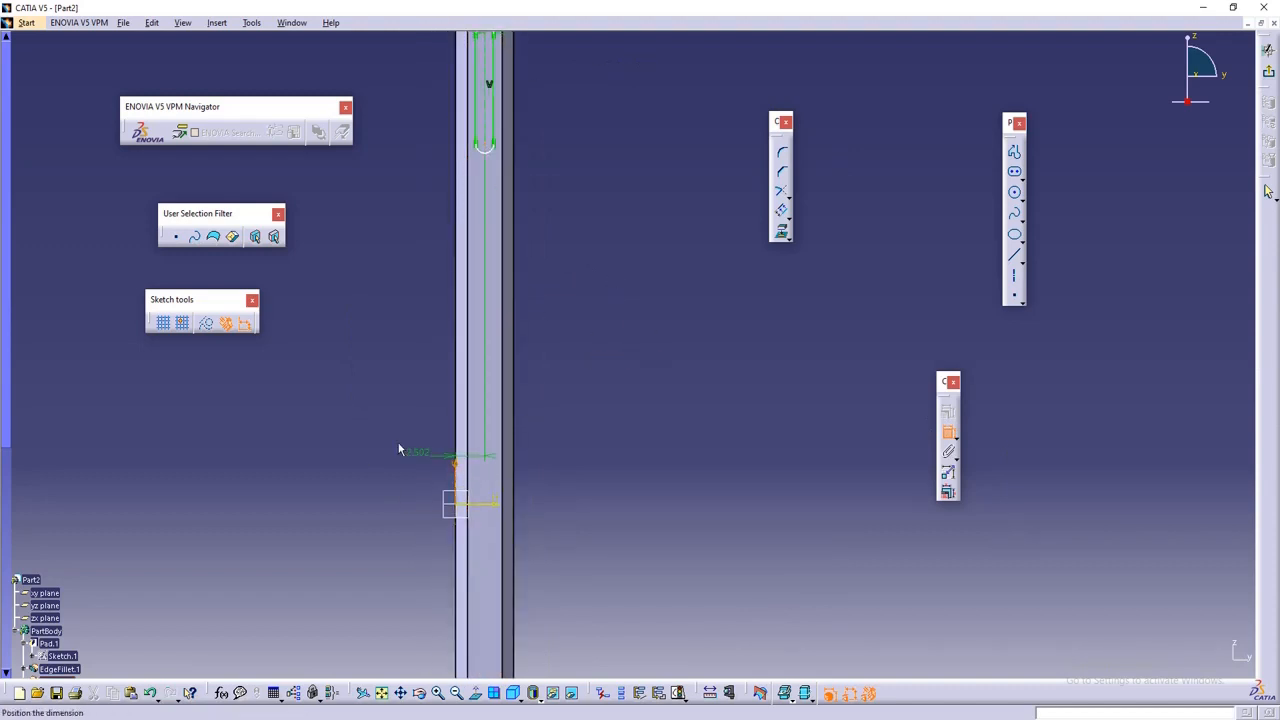
{"action": "left_click", "coordinate": [380, 404]}
- Dimension the vertical distance from the sketch's horizontal axis to the slot's lower arc centre
{"action": "left_click", "coordinate": [948, 431]}
{"action": "left_click", "coordinate": [495, 505]}
{"action": "left_click", "coordinate": [592, 396]}
- Dimension the vertical distance from the horizontal axis to the slot's upper arc centre, and inspect that arc's definition without changing it
{"action": "mouse_move", "coordinate": [546, 297]}
{"action": "middle_mouse_down"}
{"action": "mouse_move", "coordinate": [544, 419]}
{"action": "mouse_move", "coordinate": [559, 373]}
{"action": "middle_mouse_up"}
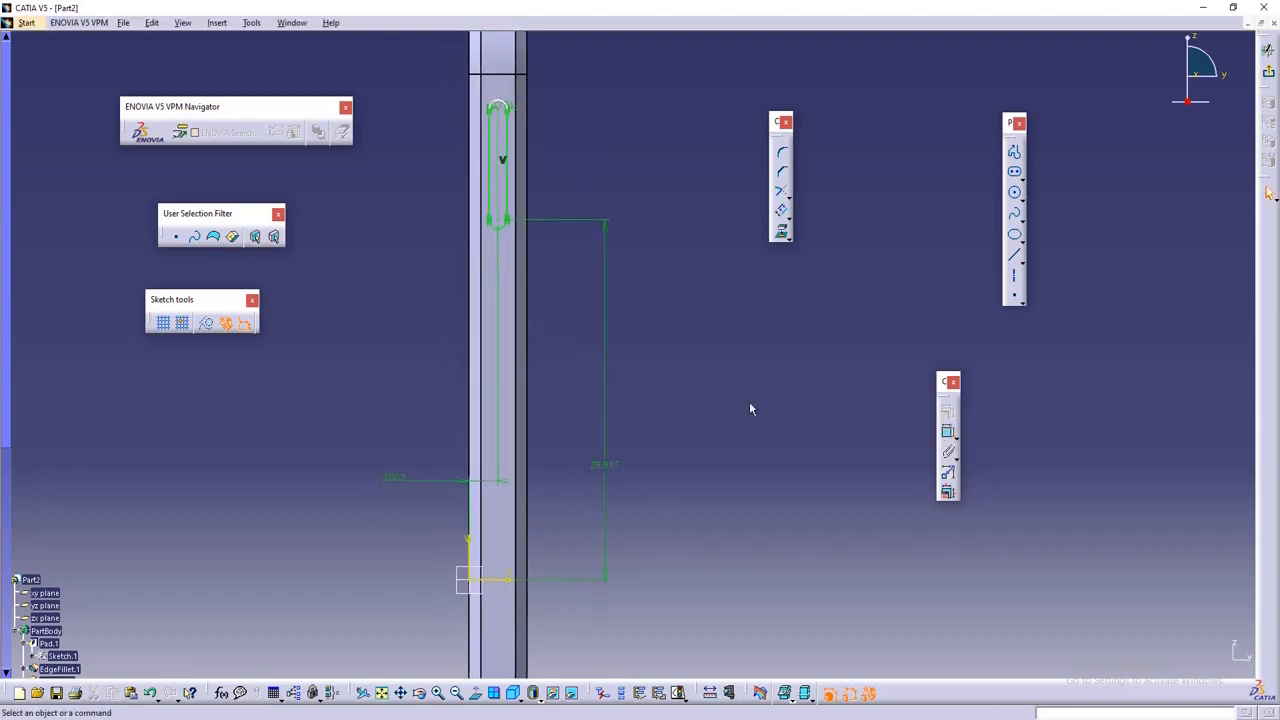
{"action": "left_click", "coordinate": [499, 109]}
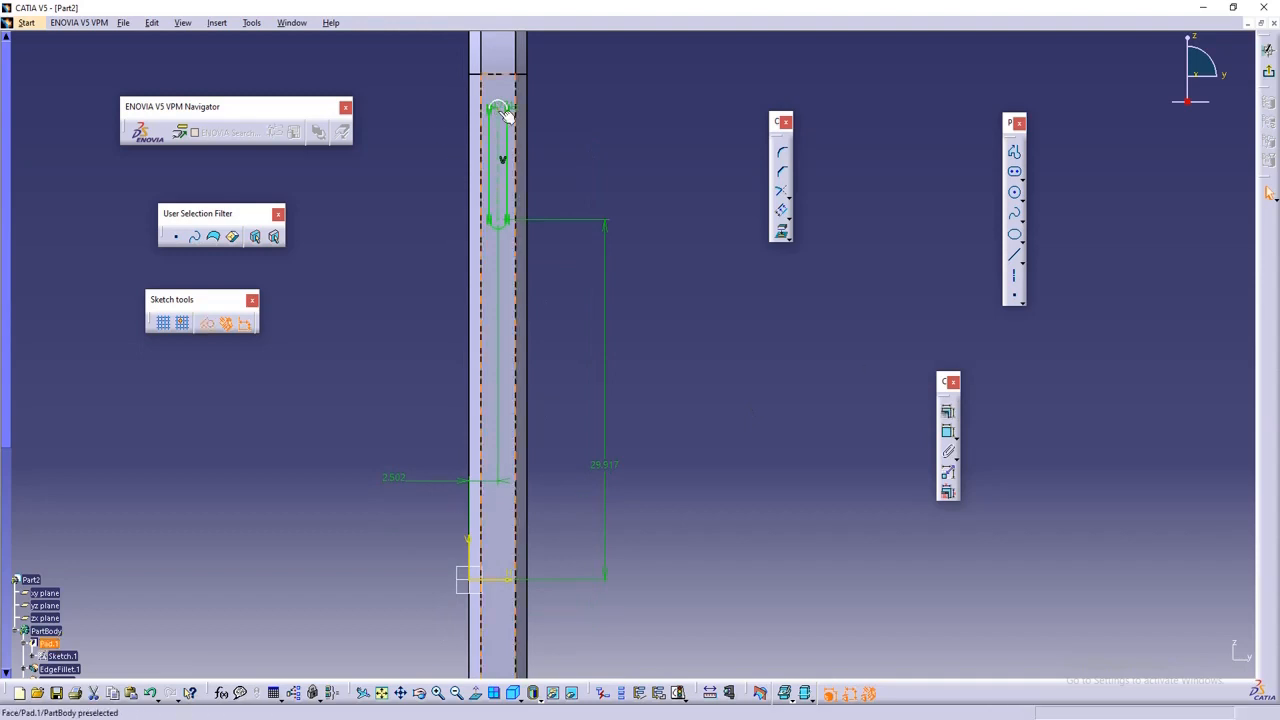
{"action": "left_click", "coordinate": [948, 428]}
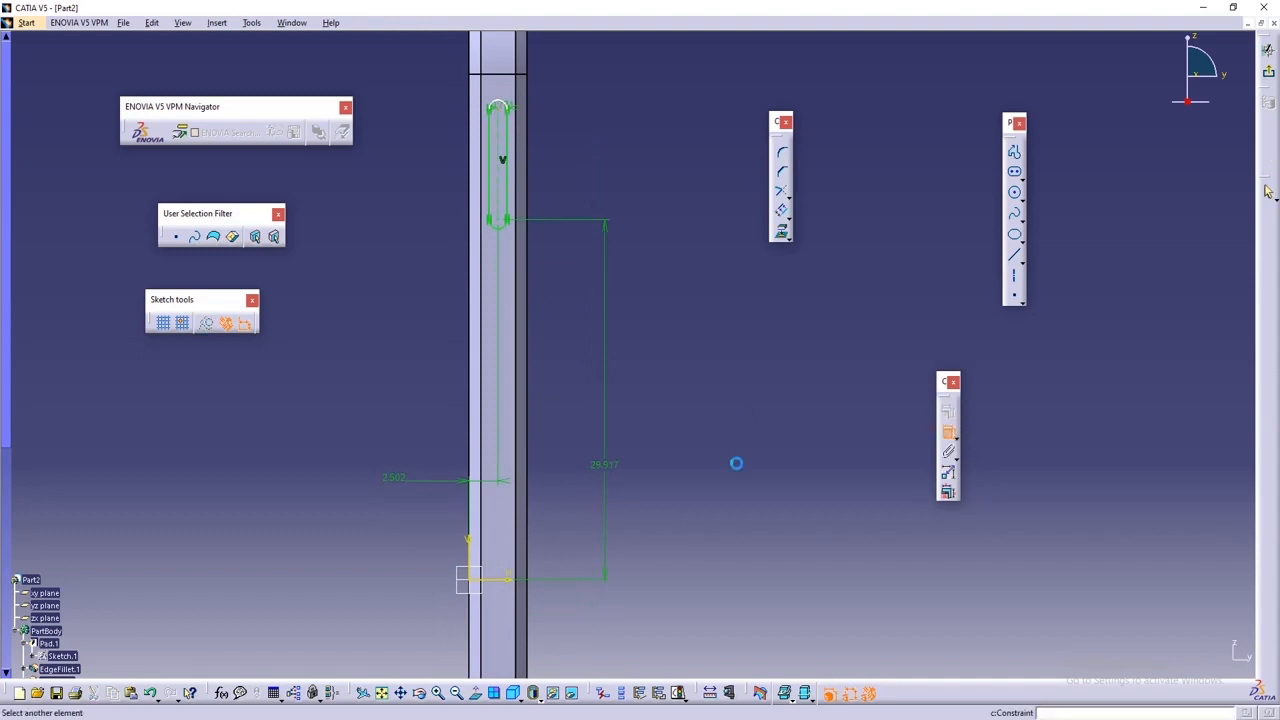
{"action": "left_click", "coordinate": [507, 583]}
{"action": "left_click", "coordinate": [560, 356]}
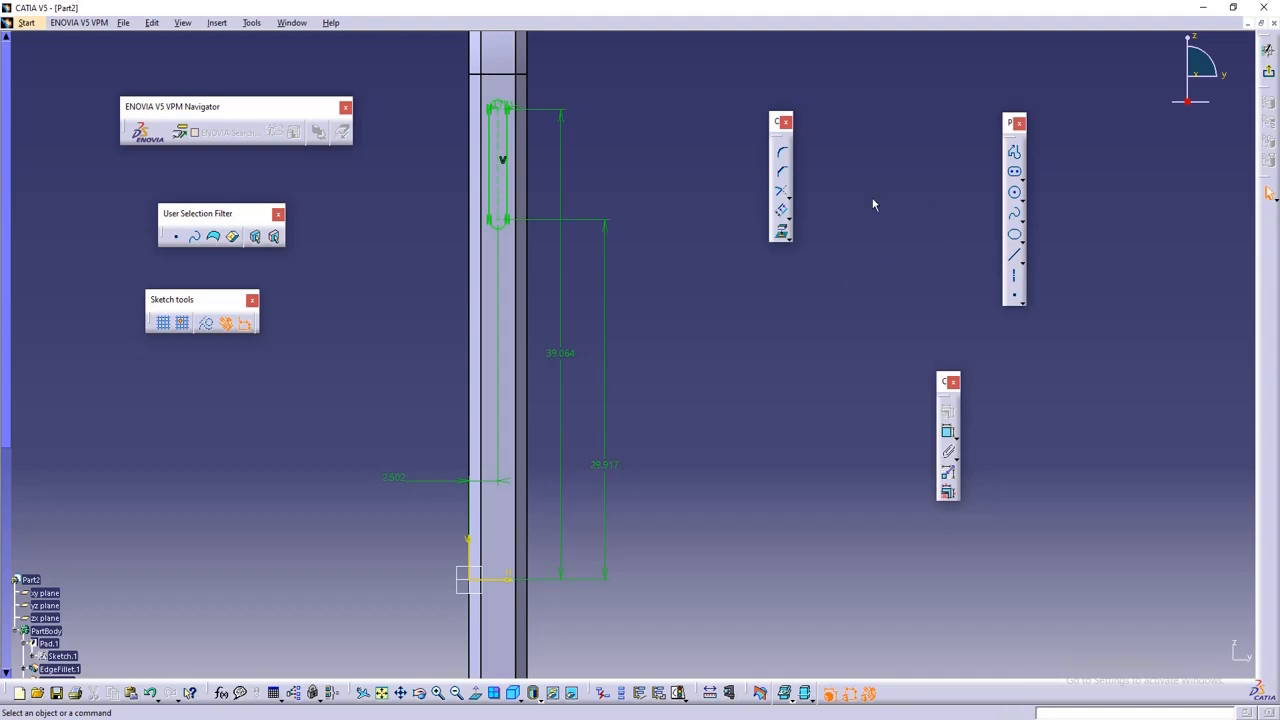
{"action": "double_click", "coordinate": [503, 103]}
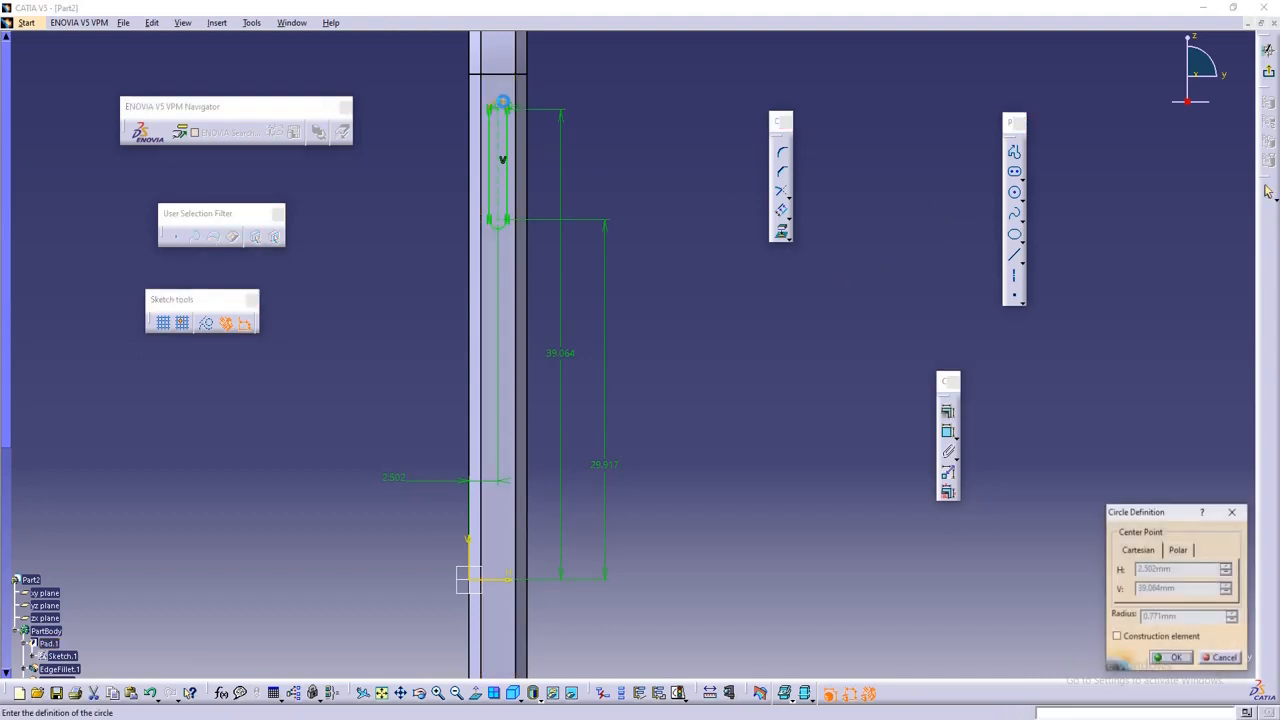
{"action": "left_click", "coordinate": [1207, 658]}
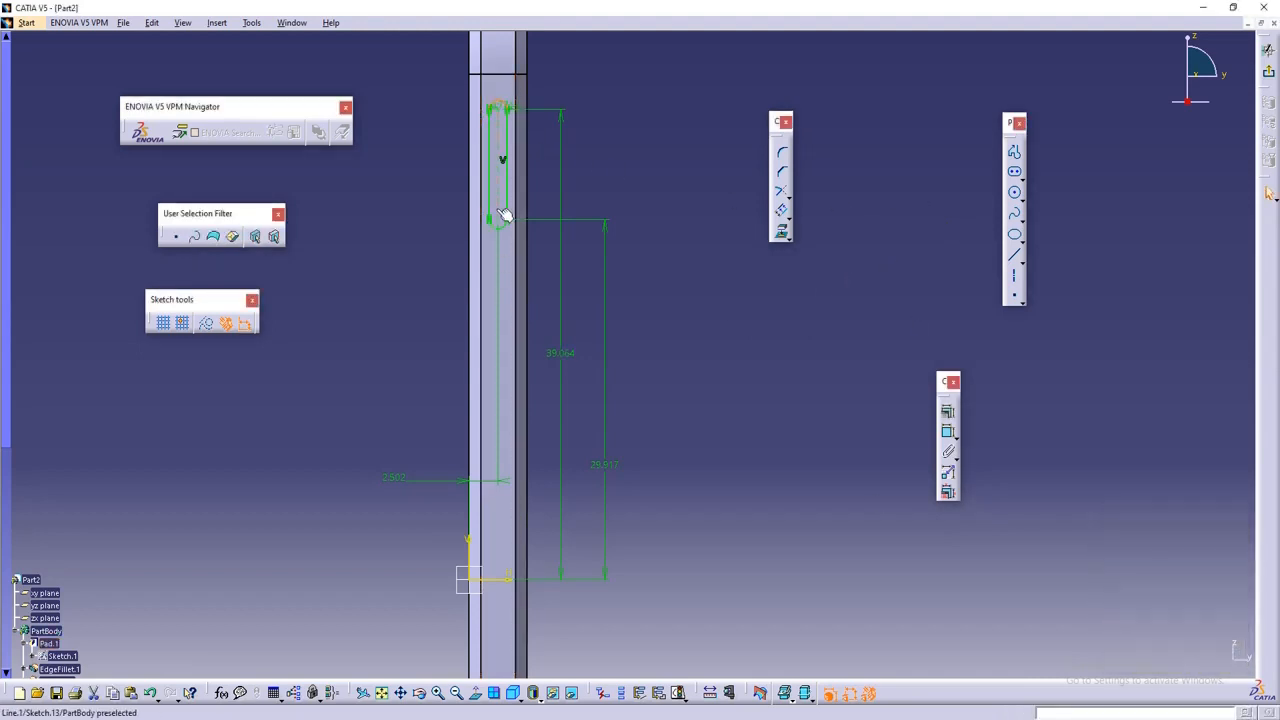
- Copy the elongated slot outline and place the copy directly below the original on the side face
{"action": "left_click", "coordinate": [490, 160]}
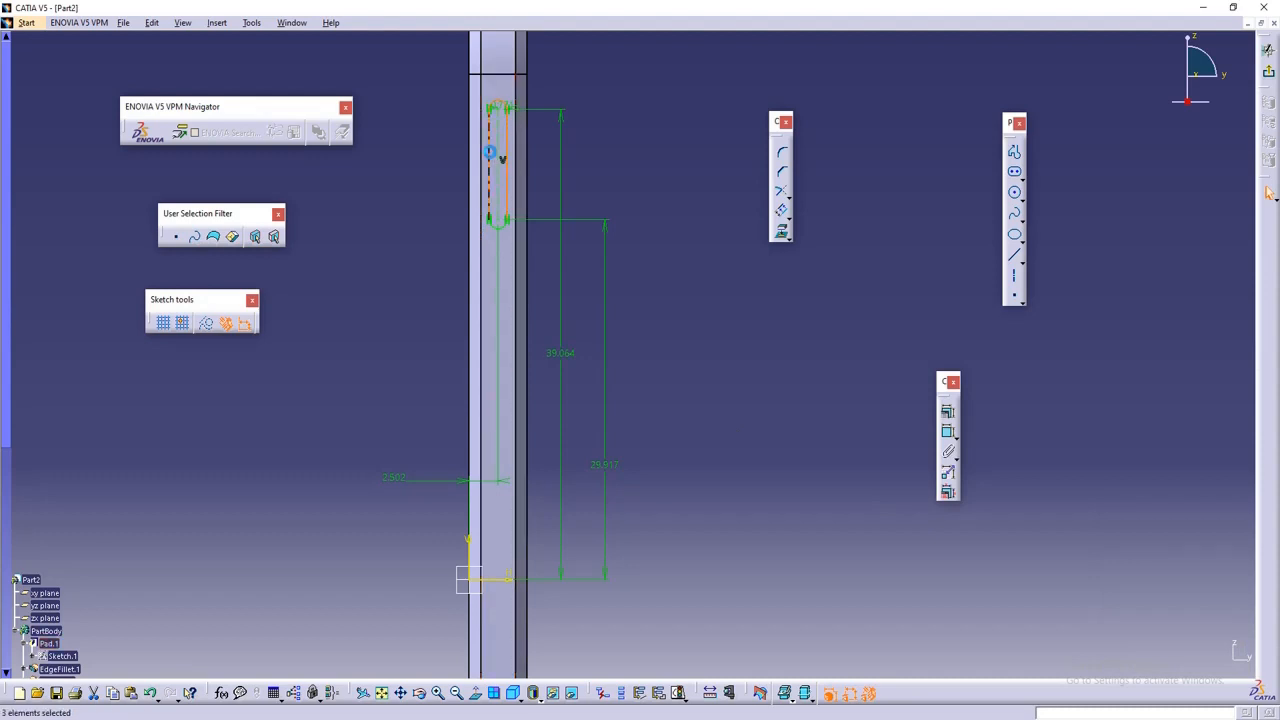
{"action": "left_click", "coordinate": [497, 227], "text": "ctrl"}
{"action": "key", "text": "ctrl+c"}
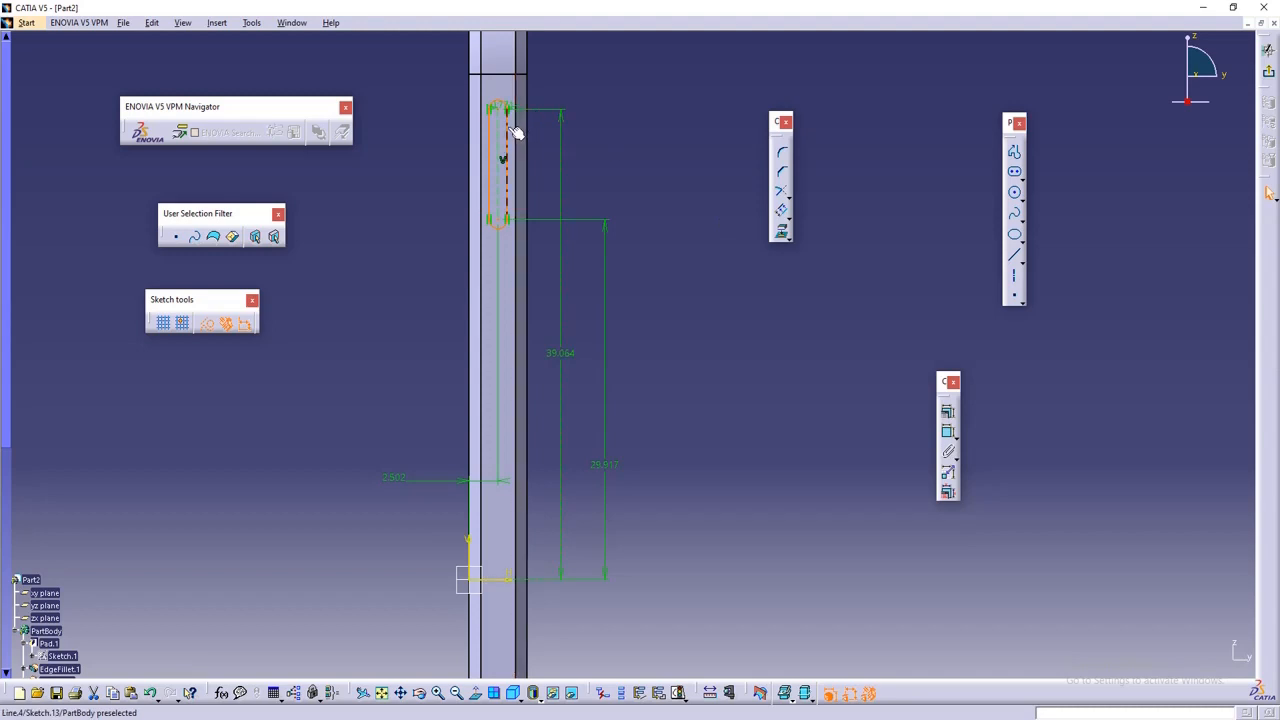
{"action": "left_click_drag", "start_coordinate": [508, 147], "coordinate": [509, 188]}
{"action": "left_click_drag", "start_coordinate": [509, 236], "coordinate": [506, 259]}
{"action": "left_click", "coordinate": [703, 196]}
{"action": "middle_click_drag", "start_coordinate": [675, 263], "coordinate": [674, 236]}
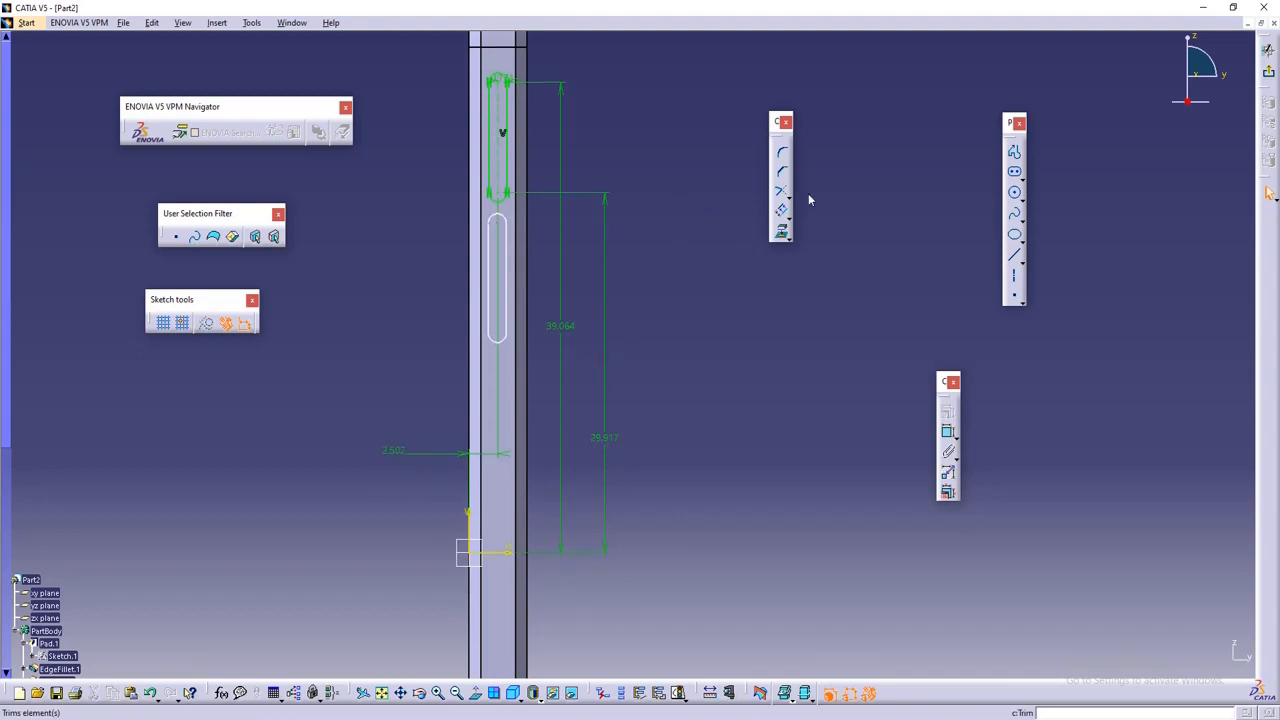
- Try an angle dimension between the copied slot's straight side and the sketch's horizontal axis, and undo it
{"action": "left_click", "coordinate": [948, 432]}
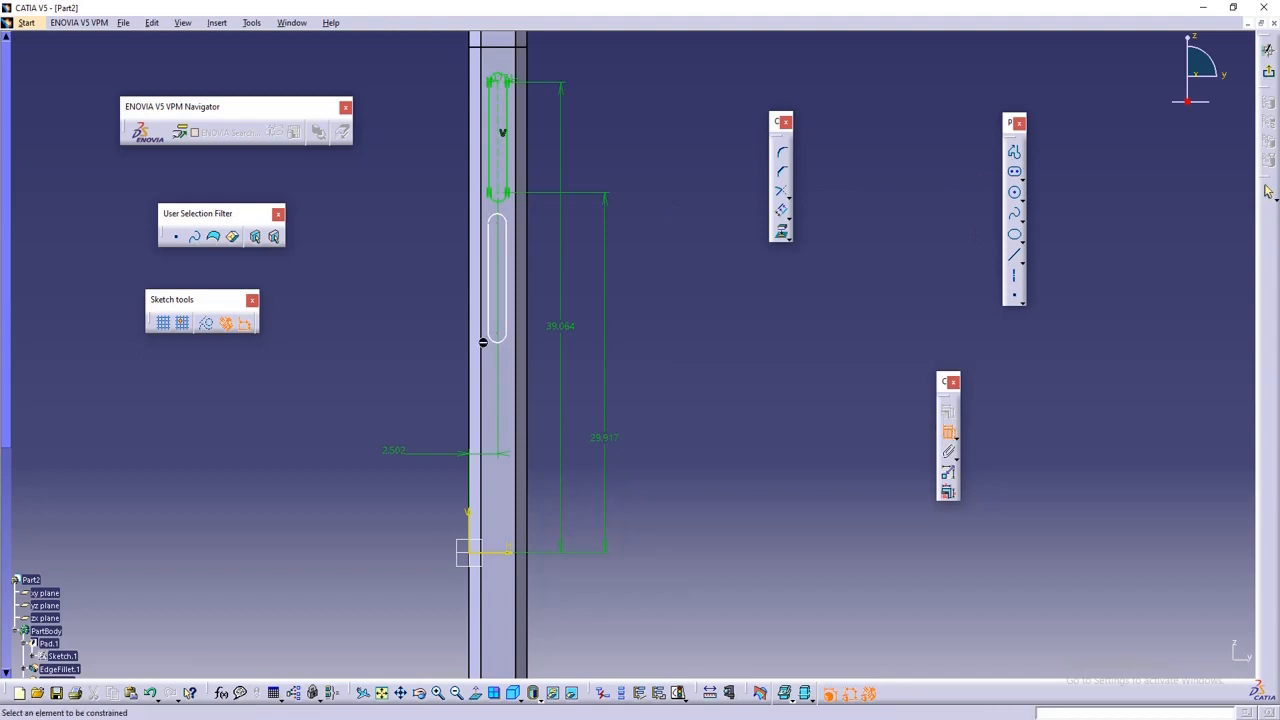
{"action": "left_click", "coordinate": [488, 310]}
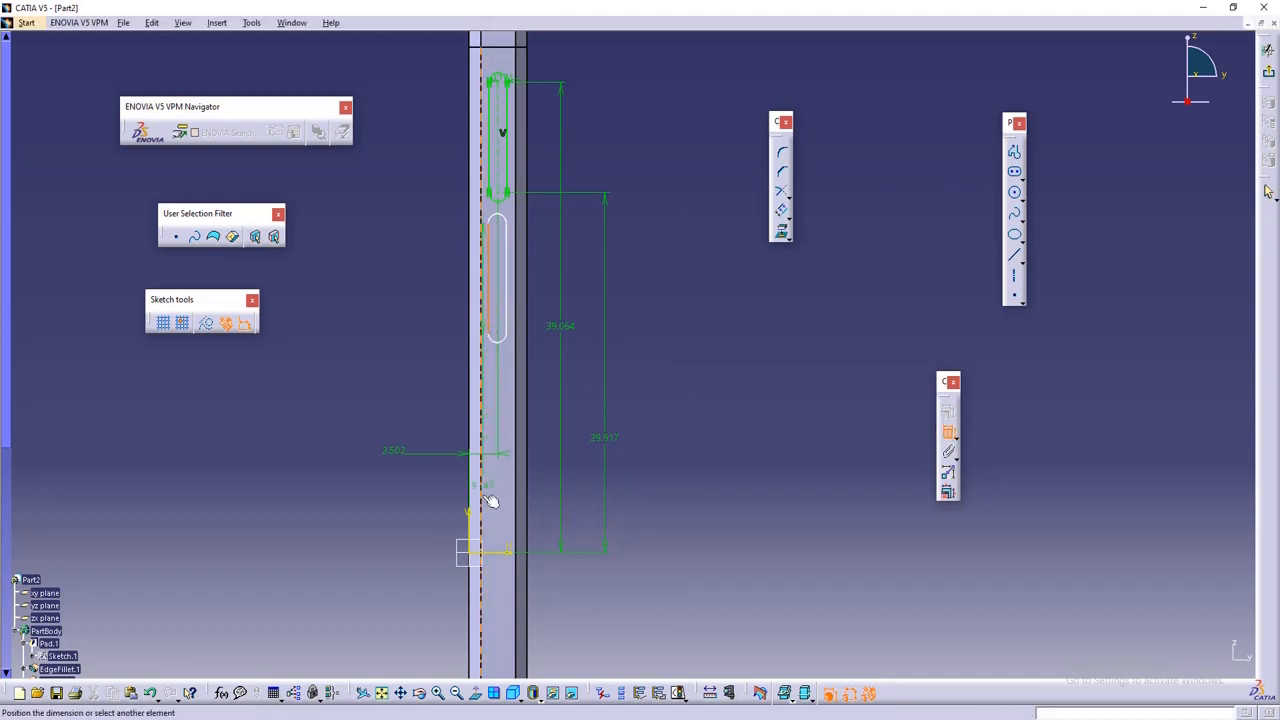
{"action": "left_click", "coordinate": [500, 551]}
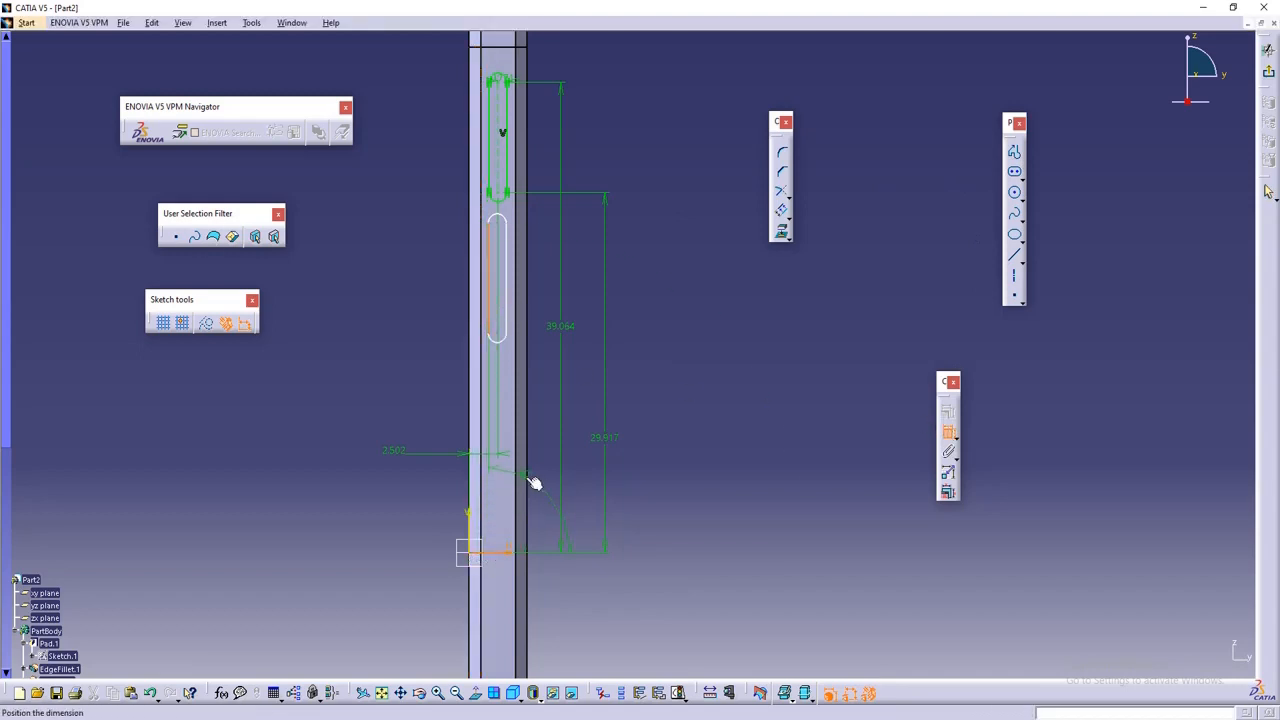
{"action": "left_click", "coordinate": [528, 477]}
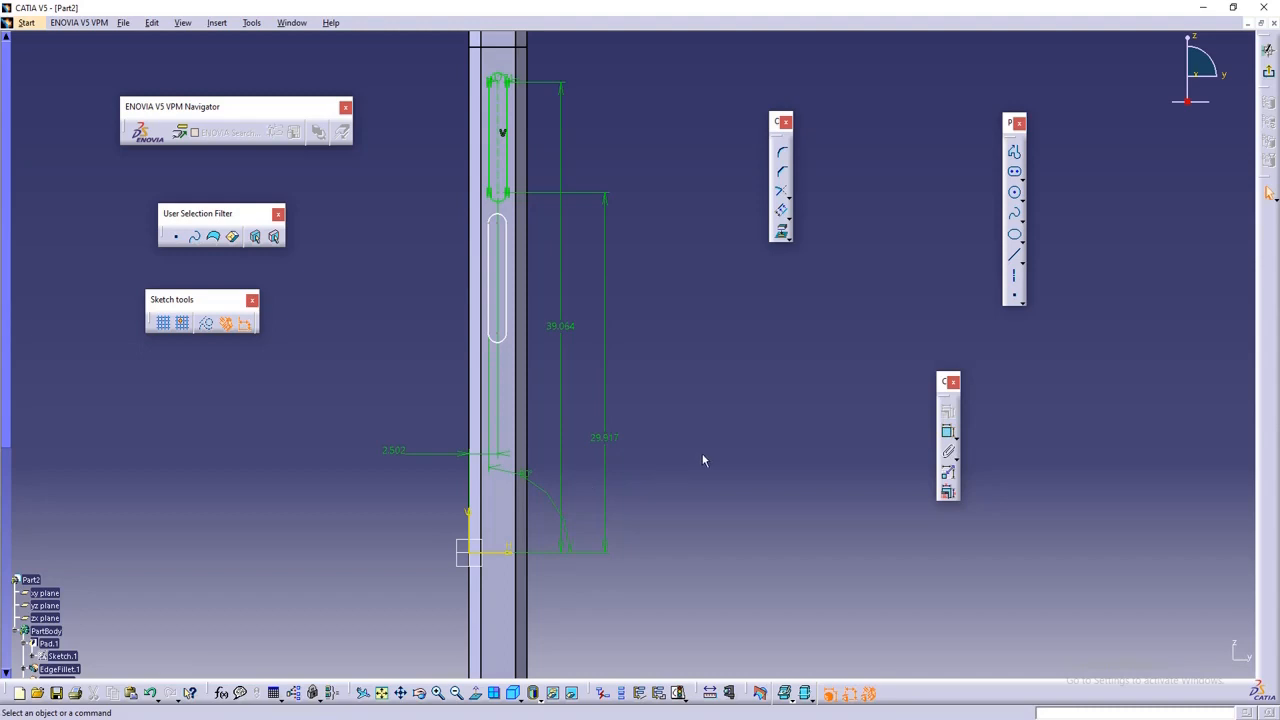
{"action": "key", "text": "ctrl+z"}
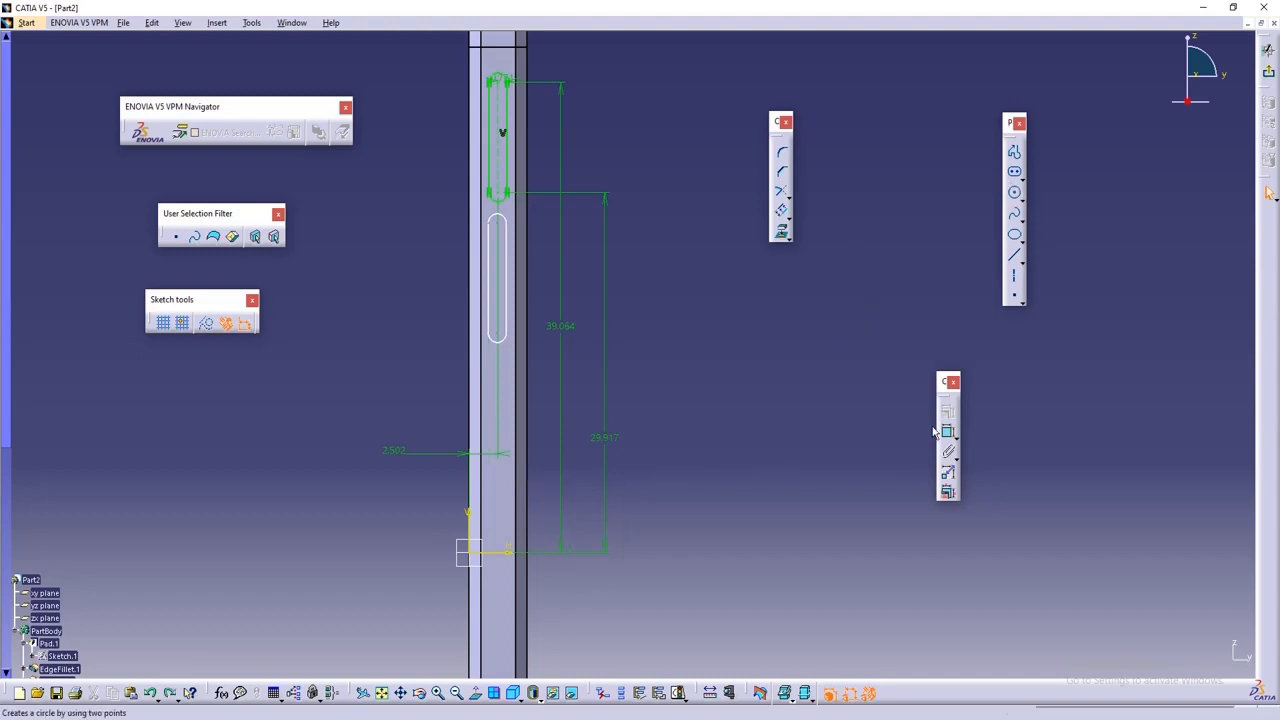
- Dimension the copied slot's lower arc centre vertically from the horizontal axis and horizontally from the vertical axis
{"action": "left_click", "coordinate": [946, 431]}
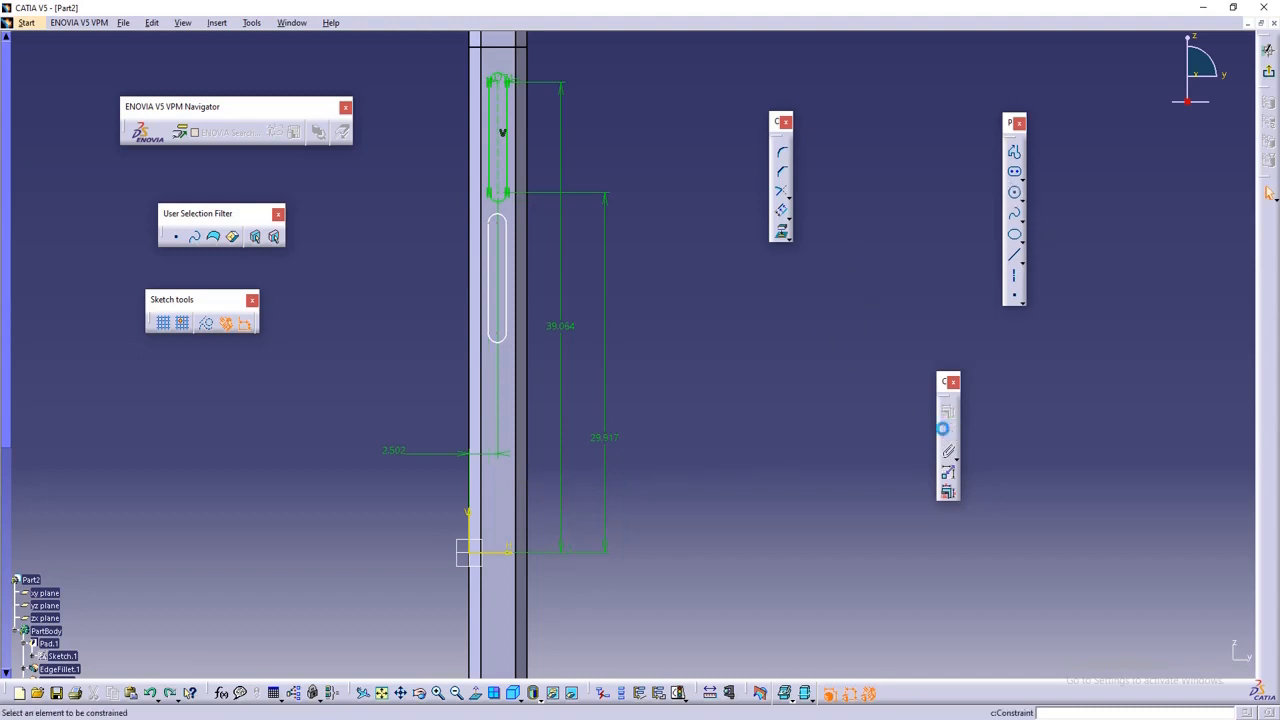
{"action": "left_click", "coordinate": [503, 341]}
{"action": "left_click", "coordinate": [489, 554]}
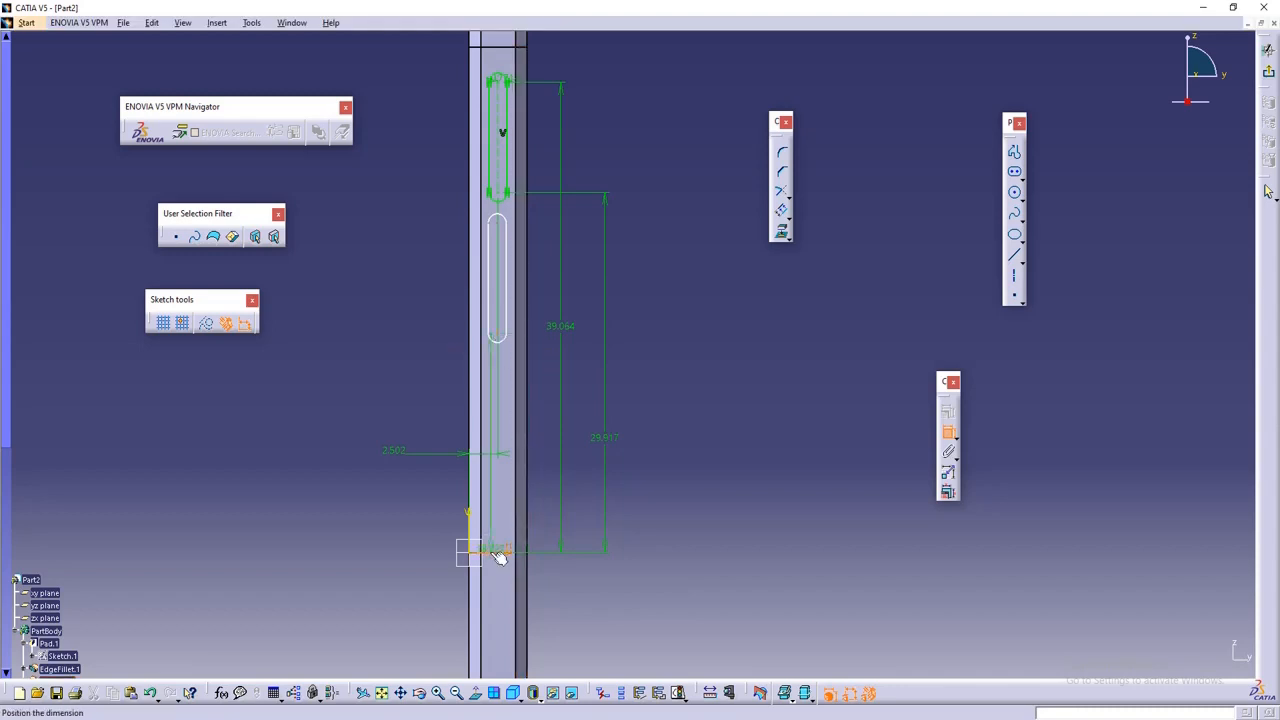
{"action": "left_click", "coordinate": [588, 483]}
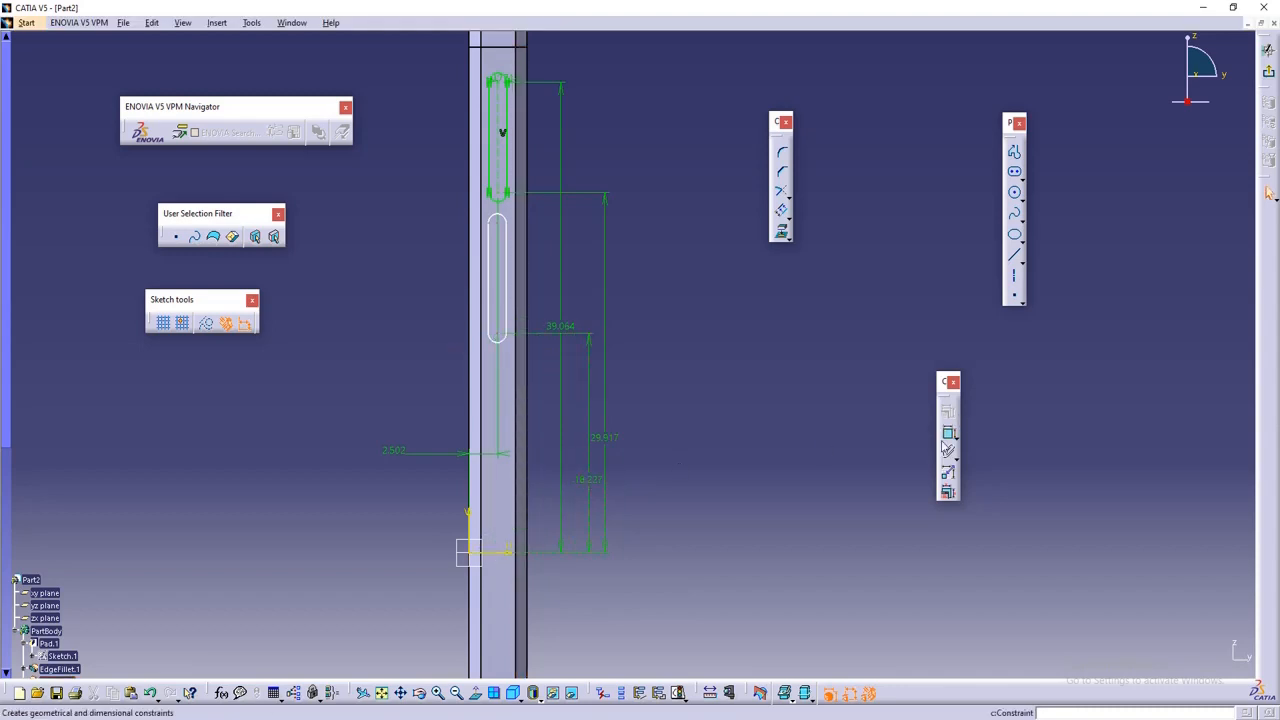
{"action": "left_click", "coordinate": [948, 431]}
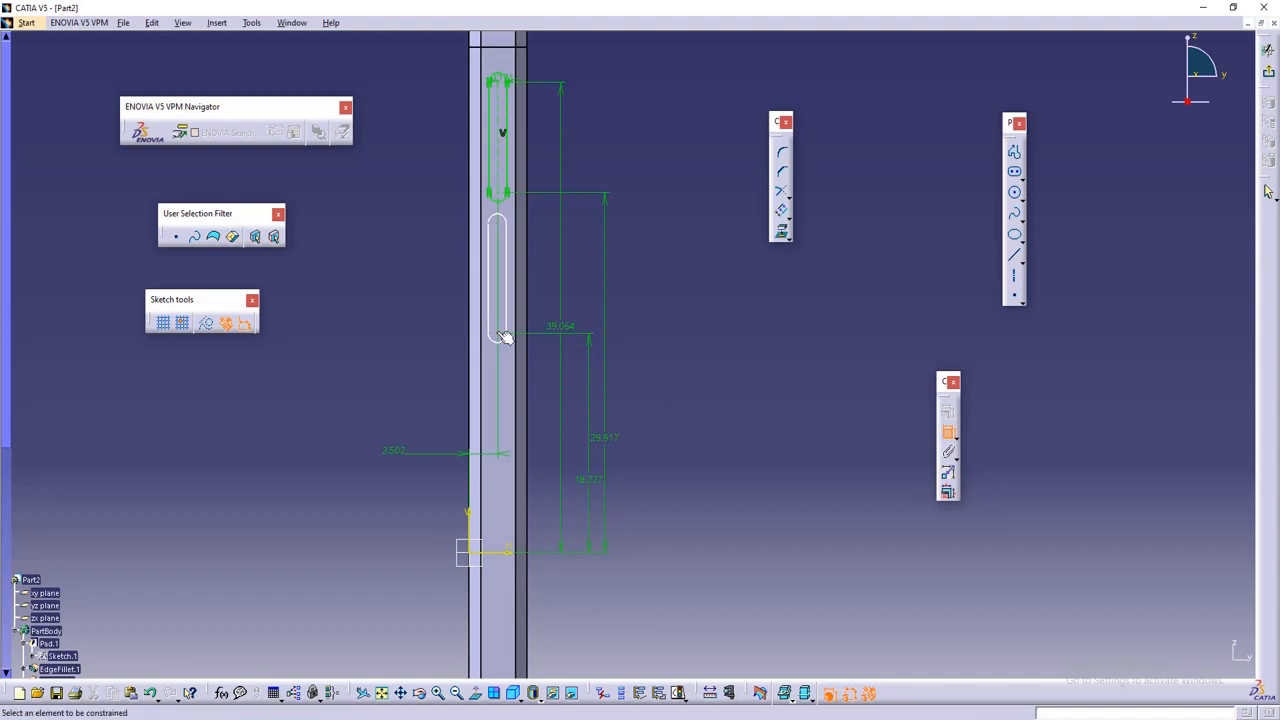
{"action": "left_click", "coordinate": [472, 510]}
{"action": "left_click", "coordinate": [396, 490]}
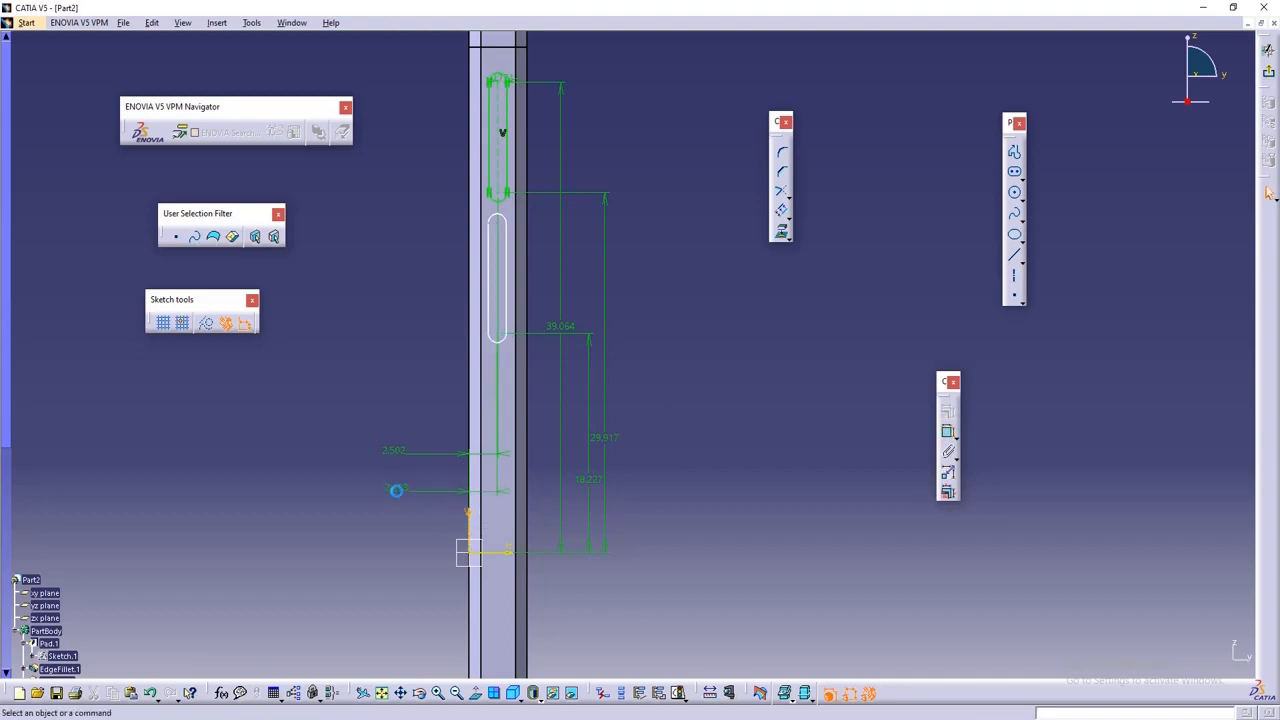
- Dimension the horizontal distance from the sketch's vertical axis to the copied slot's farther straight side
{"action": "left_click", "coordinate": [948, 432]}
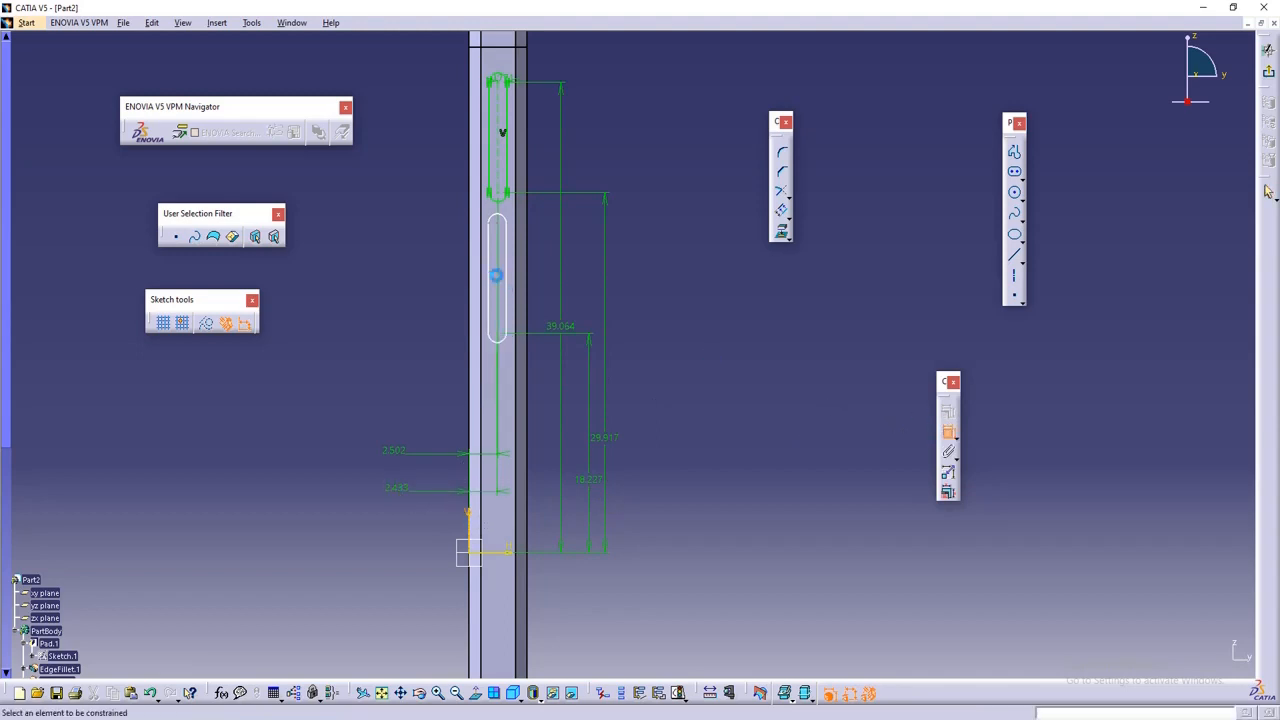
{"action": "left_click", "coordinate": [506, 272]}
{"action": "left_click", "coordinate": [476, 522]}
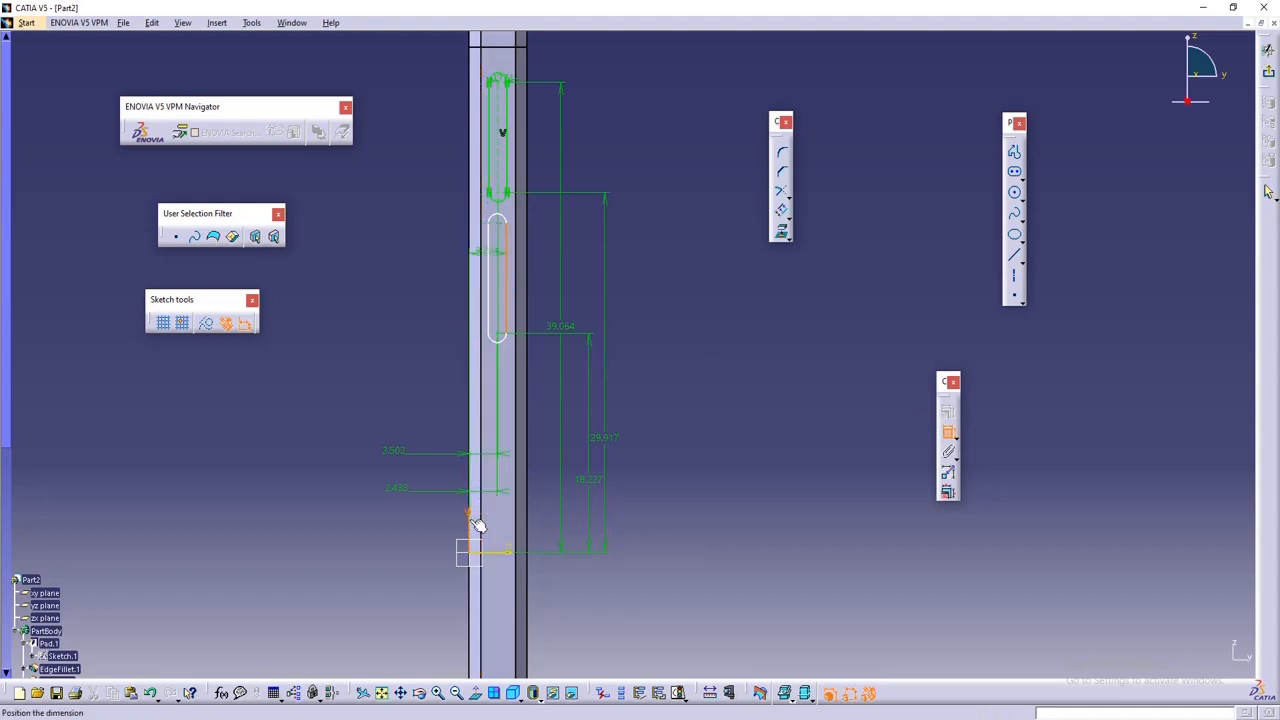
{"action": "left_click", "coordinate": [397, 289]}
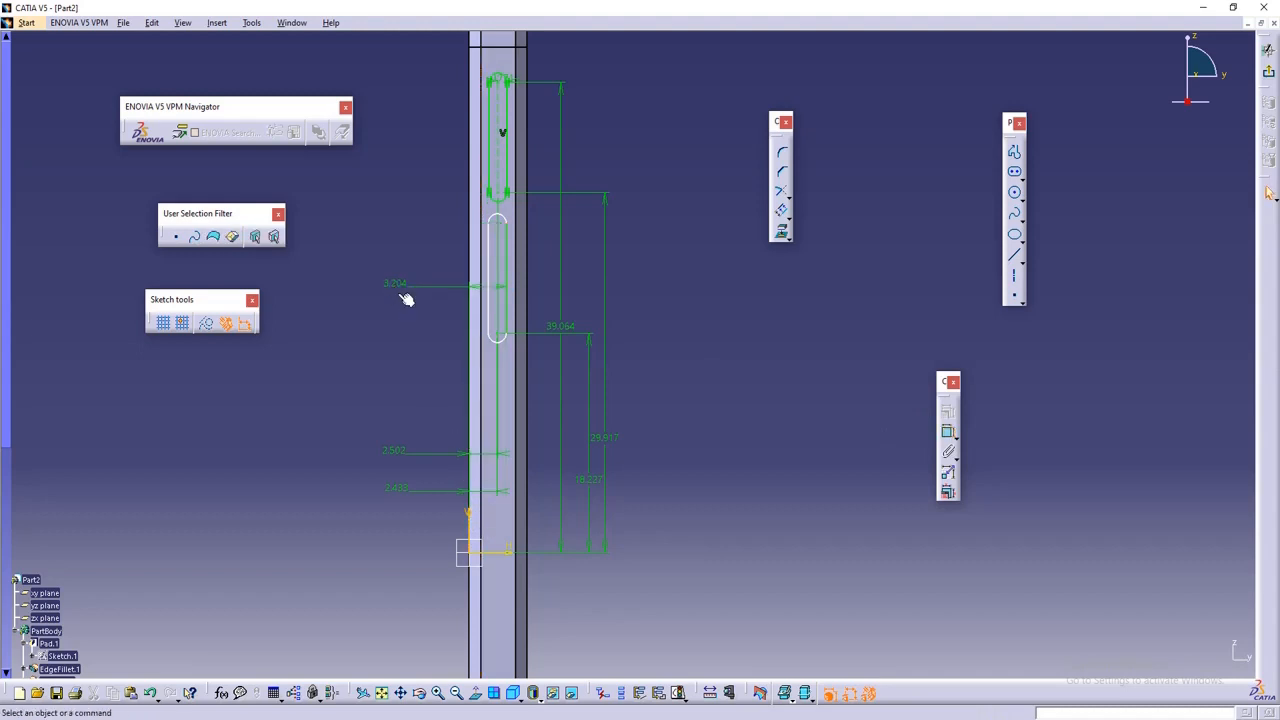
- Dimension the copied slot's upper arc radius and the vertical distance between its two arc centres
{"action": "left_click", "coordinate": [948, 434]}
{"action": "left_click", "coordinate": [499, 215]}
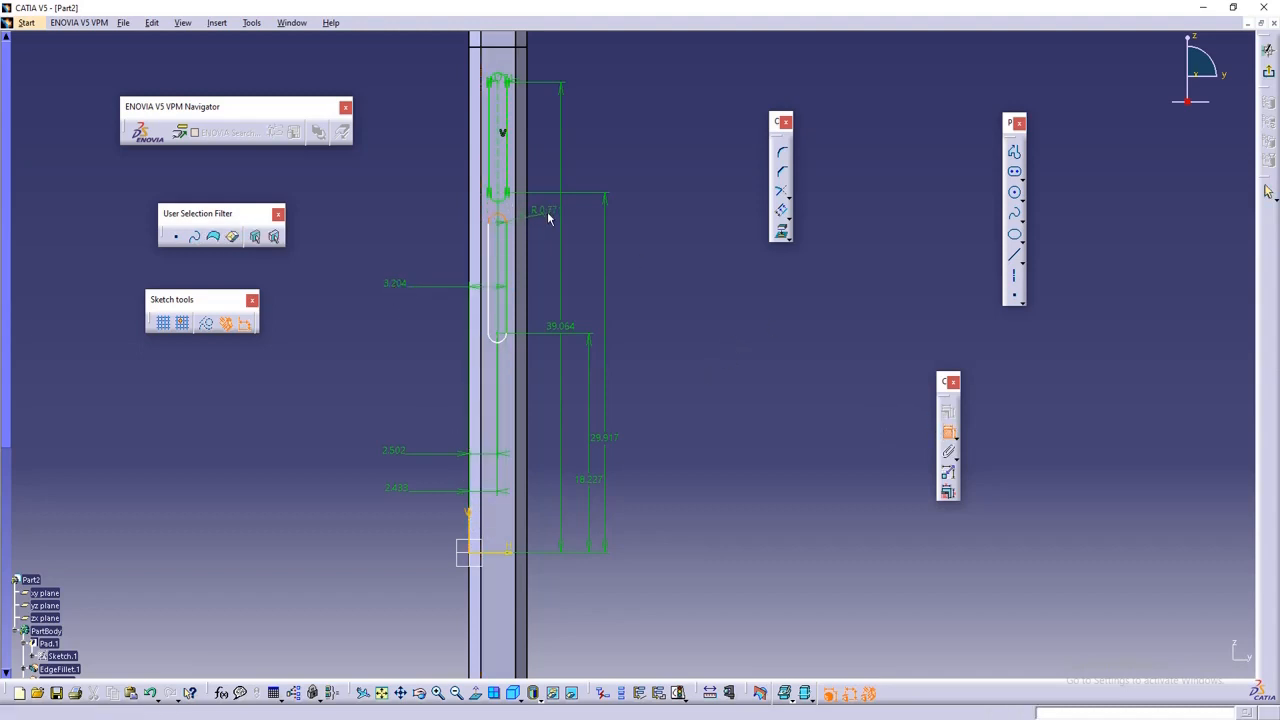
{"action": "left_click", "coordinate": [948, 432]}
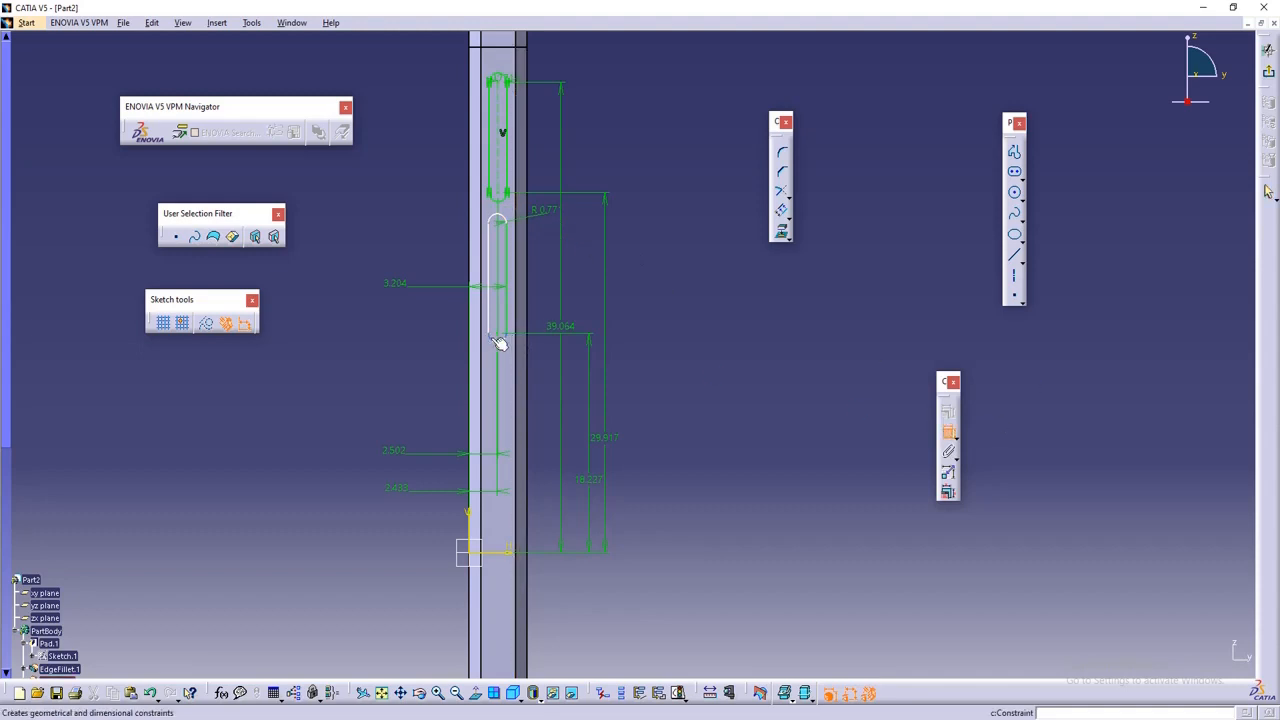
{"action": "left_click", "coordinate": [497, 334]}
{"action": "left_click", "coordinate": [431, 329]}
- Add an angle dimension between the copied slot's nearer straight side and the sketch's horizontal axis
{"action": "left_click", "coordinate": [948, 432]}
{"action": "left_click", "coordinate": [494, 320]}
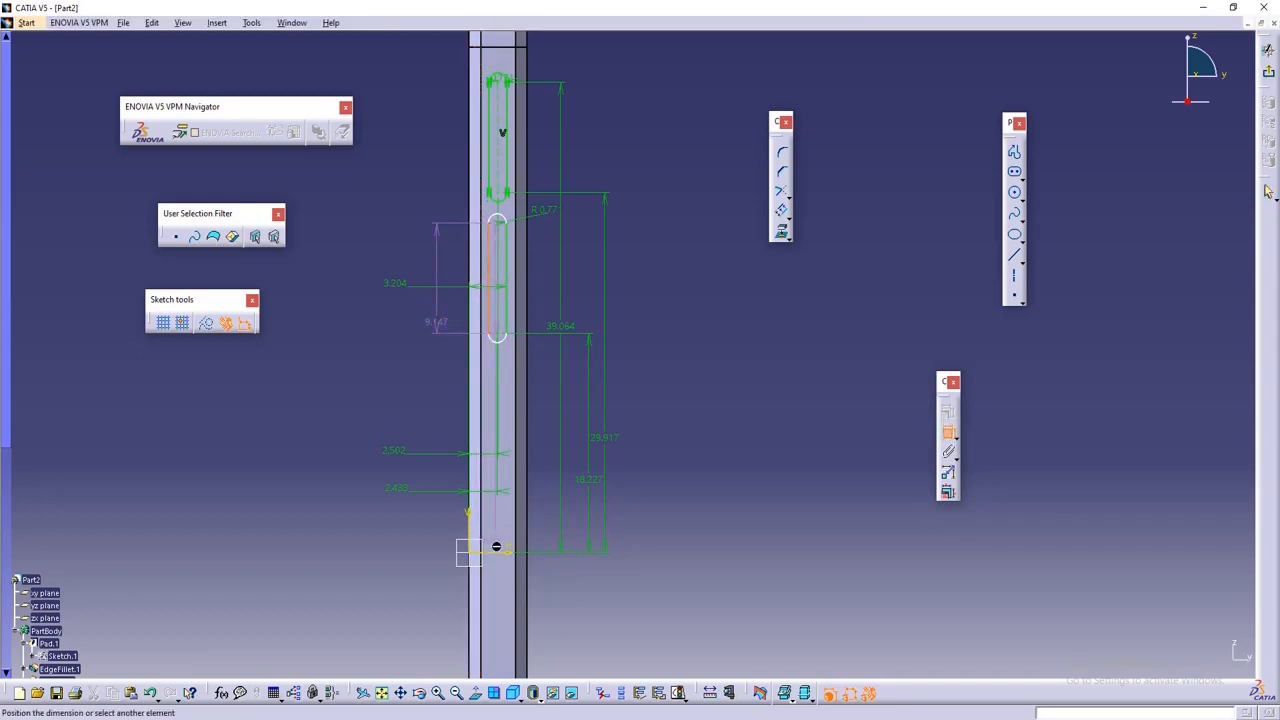
{"action": "left_click", "coordinate": [496, 547]}
{"action": "left_click", "coordinate": [397, 456]}
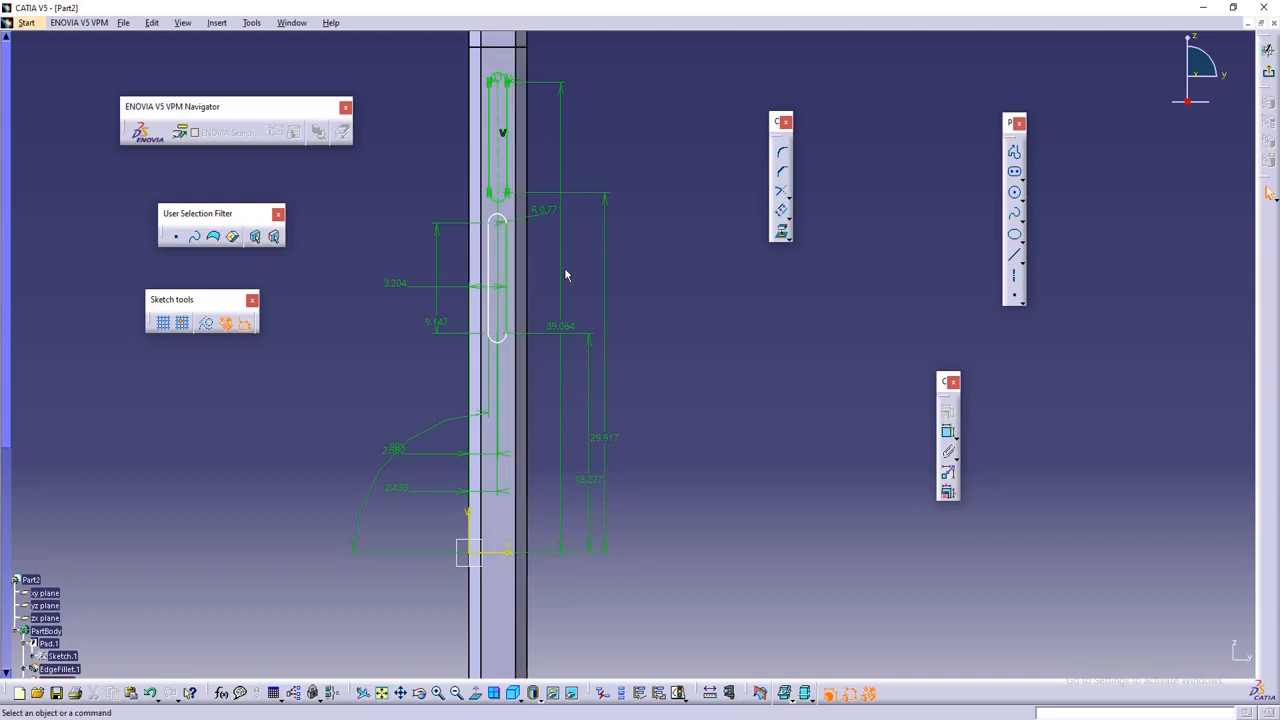
- Dimension the vertical distance between the two slots' facing arc centres and open that constraint's definition
{"action": "mouse_move", "coordinate": [678, 228]}
{"action": "middle_mouse_down"}
{"action": "mouse_move", "coordinate": [678, 322]}
{"action": "mouse_move", "coordinate": [679, 261]}
{"action": "middle_mouse_up"}
{"action": "left_click", "coordinate": [948, 431]}
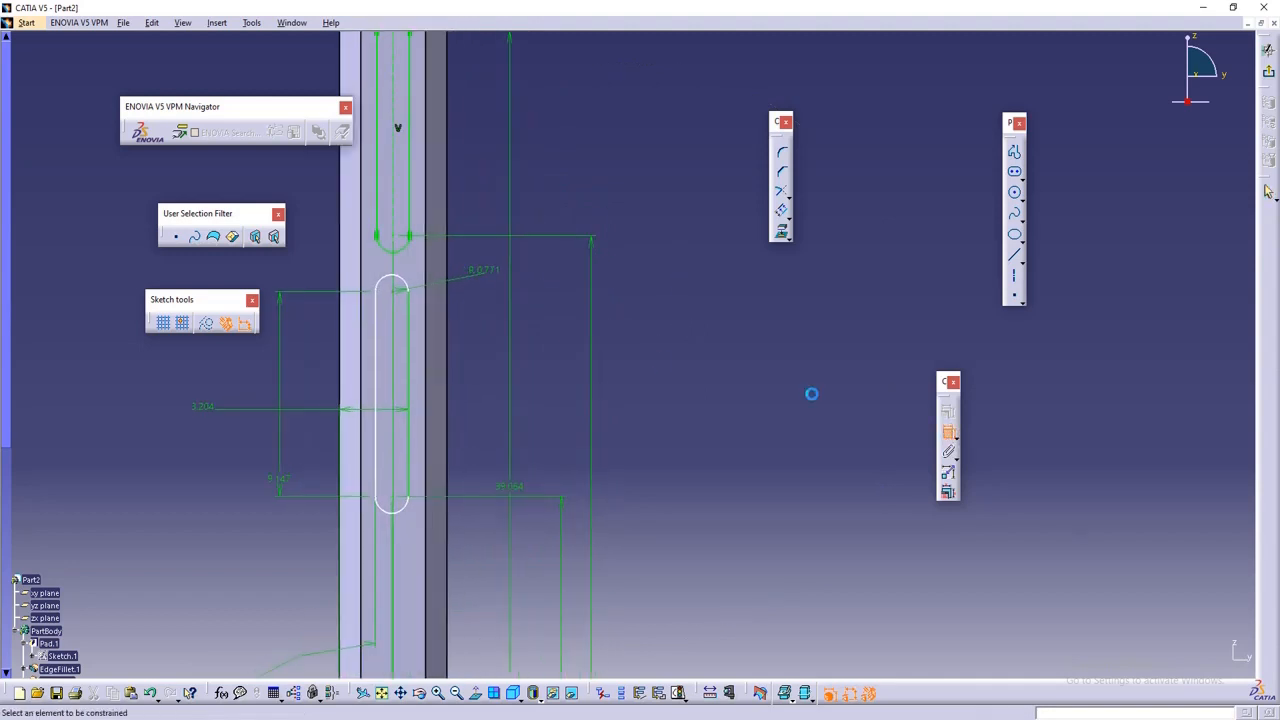
{"action": "left_click", "coordinate": [393, 290]}
{"action": "left_click", "coordinate": [398, 240]}
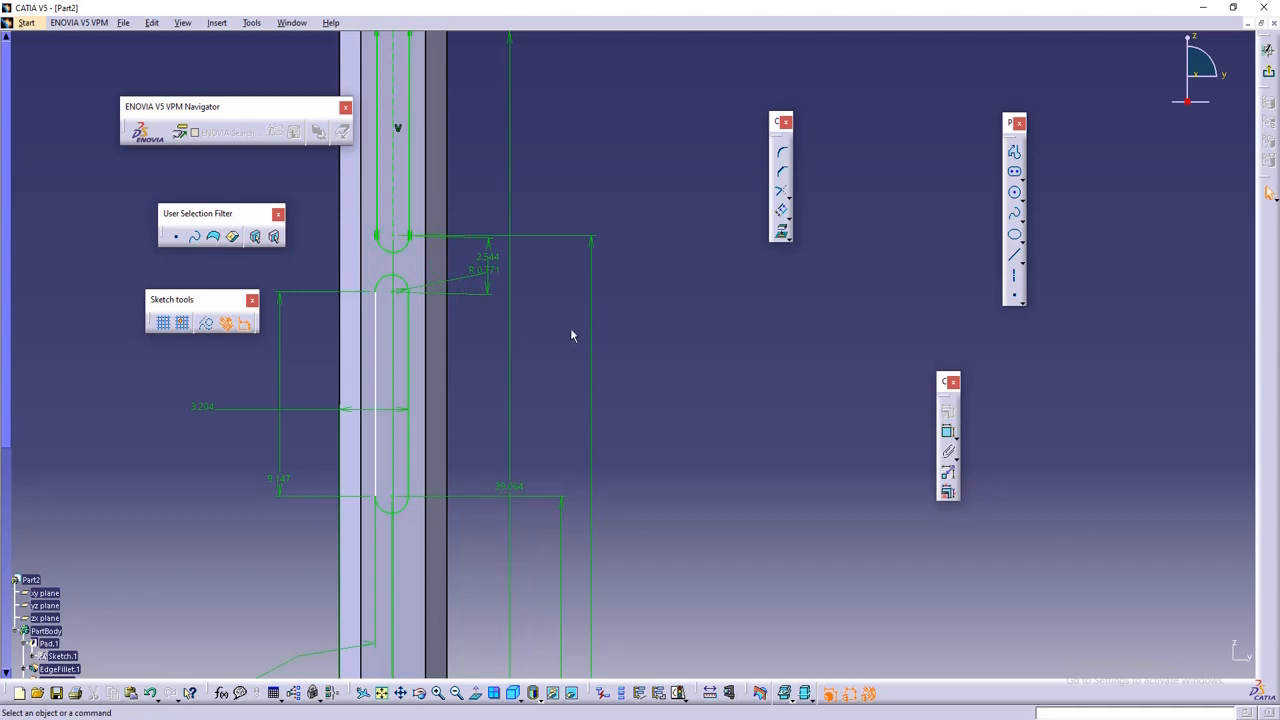
{"action": "middle_click_drag", "start_coordinate": [571, 330], "coordinate": [569, 357], "text": "ctrl"}
{"action": "left_click", "coordinate": [525, 286]}
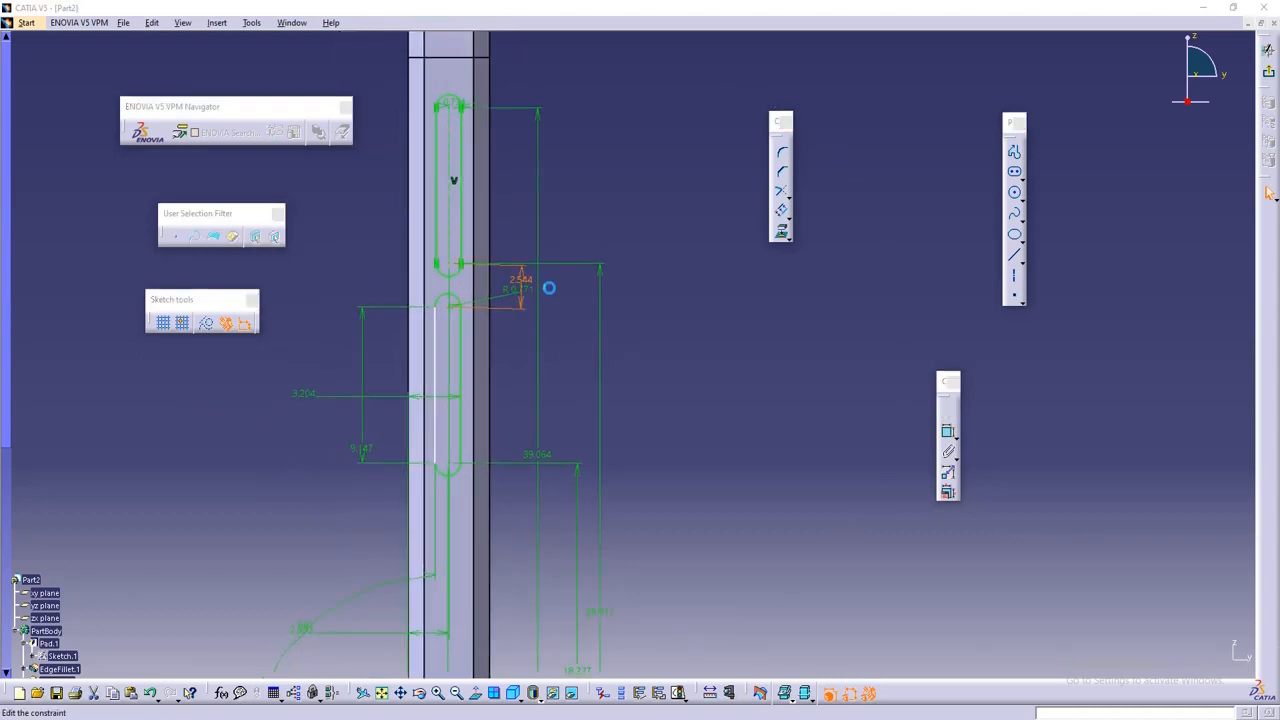
{"action": "double_click", "coordinate": [521, 284]}
{"action": "left_click", "coordinate": [1122, 635]}
{"action": "middle_click_drag", "start_coordinate": [717, 338], "coordinate": [724, 366], "text": "ctrl"}
- Exit the sketch and start a Pad from the two slot profiles, previewing it with a length of 1 mm
{"action": "left_click", "coordinate": [1268, 72]}
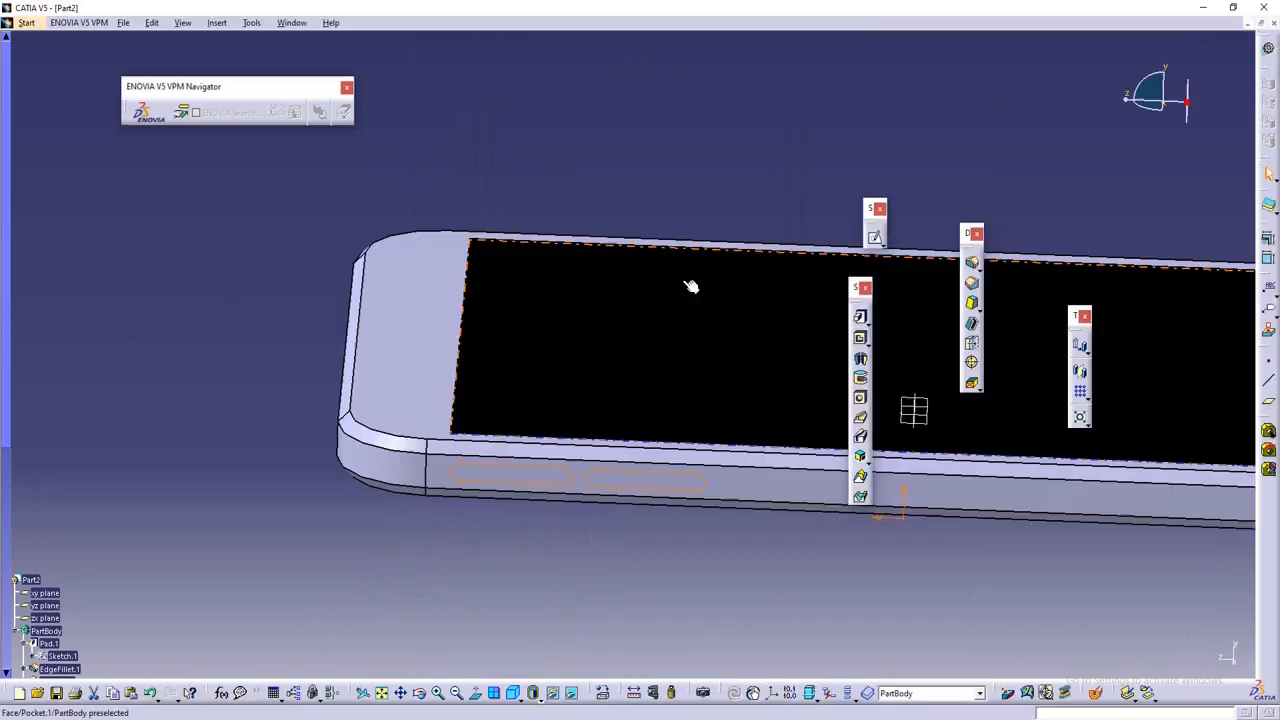
{"action": "middle_click_drag", "start_coordinate": [679, 300], "coordinate": [585, 277]}
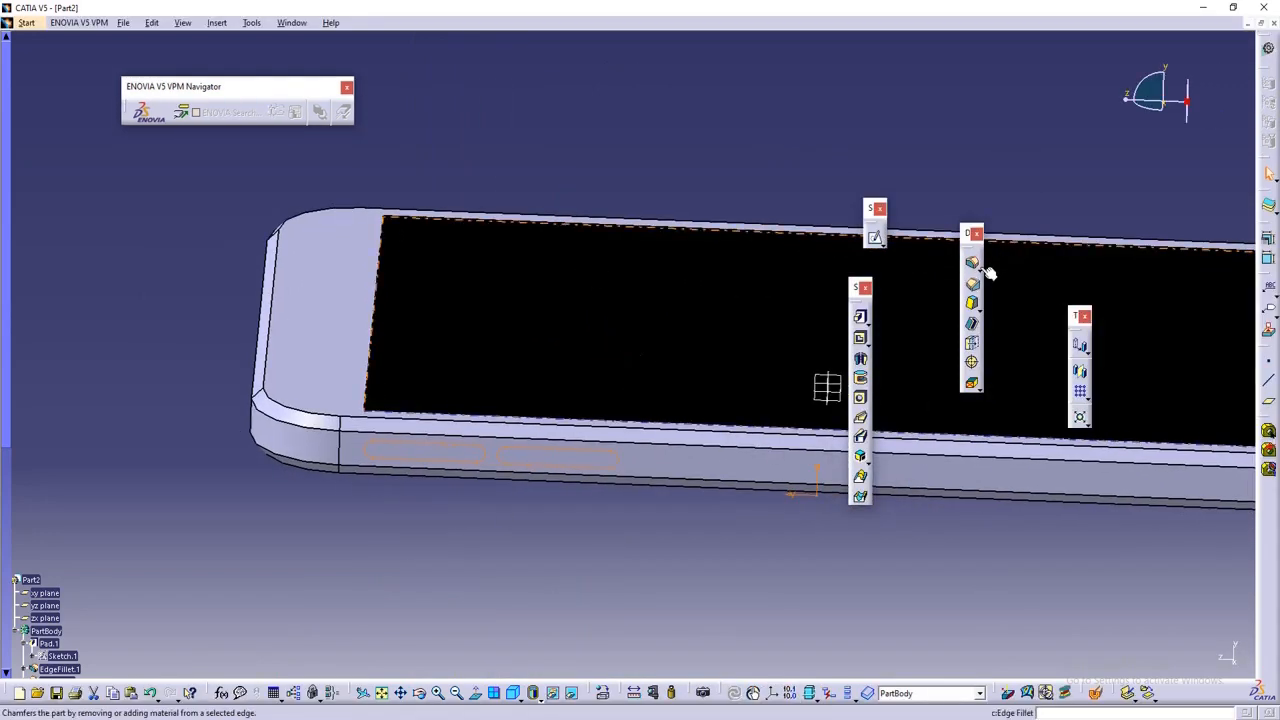
{"action": "left_click", "coordinate": [860, 318]}
{"action": "mouse_move", "coordinate": [620, 420]}
{"action": "middle_mouse_down"}
{"action": "mouse_move", "coordinate": [592, 494]}
{"action": "mouse_move", "coordinate": [717, 486]}
{"action": "mouse_move", "coordinate": [771, 466]}
{"action": "mouse_move", "coordinate": [726, 500]}
{"action": "mouse_move", "coordinate": [753, 443]}
{"action": "mouse_move", "coordinate": [734, 415]}
{"action": "middle_mouse_up"}
{"action": "left_click_drag", "start_coordinate": [1092, 360], "coordinate": [1038, 367]}
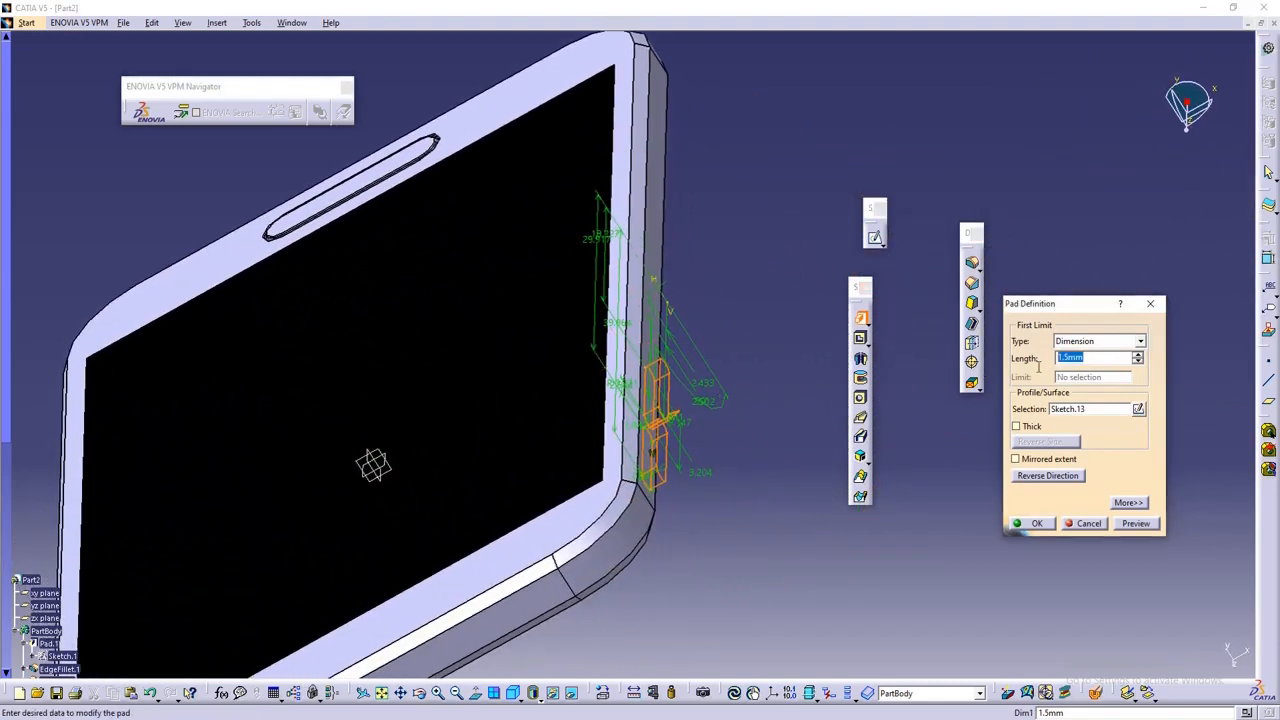
{"action": "type", "text": "1"}
{"action": "left_click", "coordinate": [1135, 523]}
{"action": "middle_click_drag", "start_coordinate": [770, 455], "coordinate": [826, 491]}
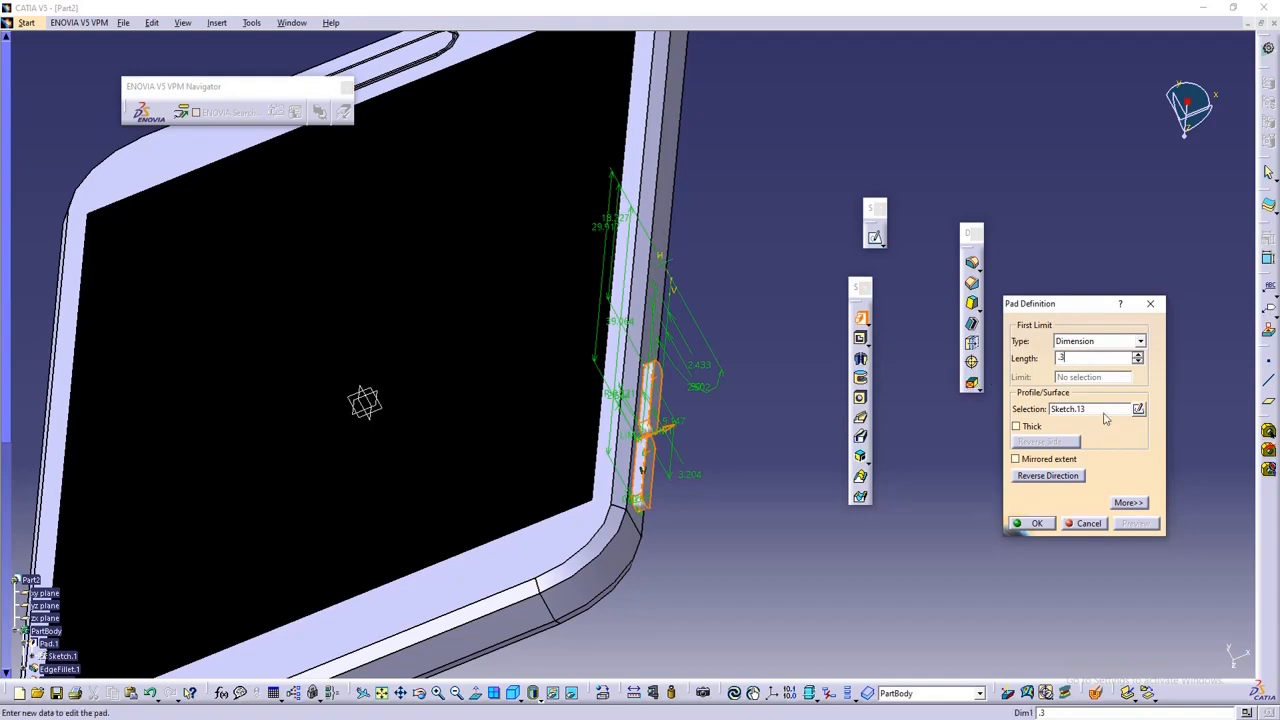
- Set the pad length to 0.3 mm and create the two raised side buttons
{"action": "left_click", "coordinate": [1100, 341]}
{"action": "left_click", "coordinate": [1100, 341]}
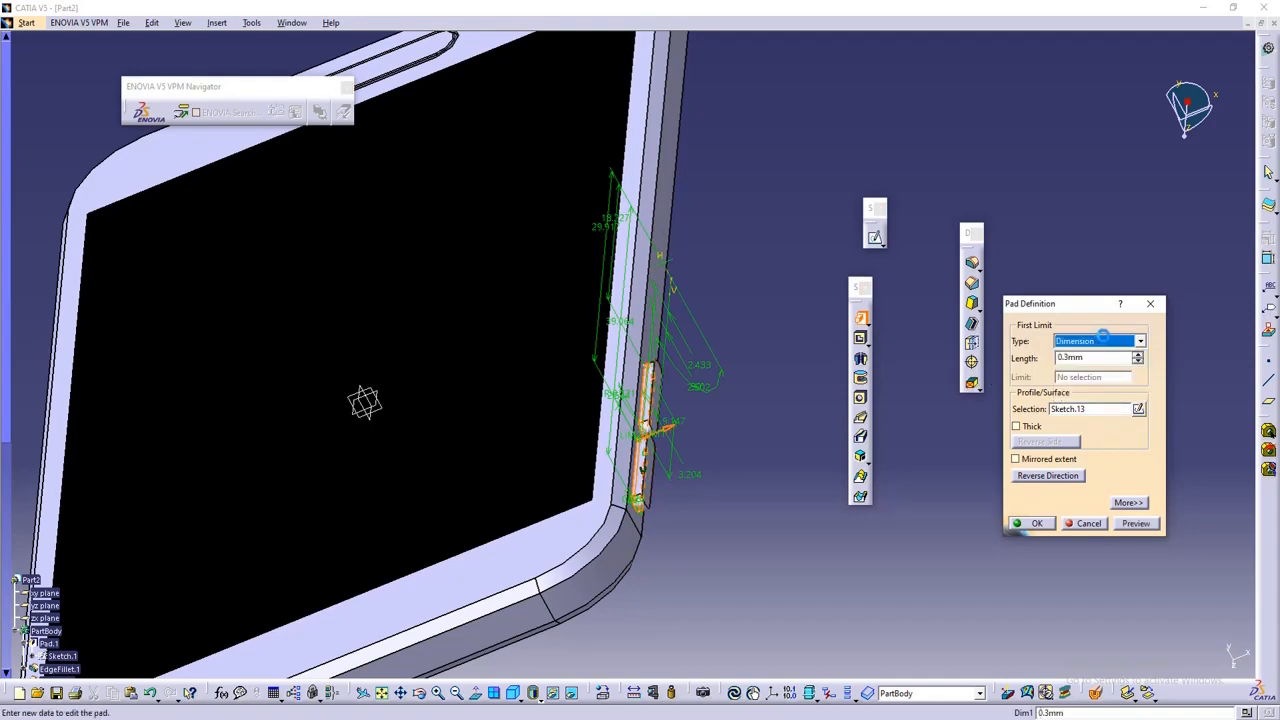
{"action": "left_click", "coordinate": [1137, 526]}
{"action": "middle_click_drag", "start_coordinate": [651, 354], "coordinate": [606, 386]}
{"action": "left_click", "coordinate": [1033, 524]}
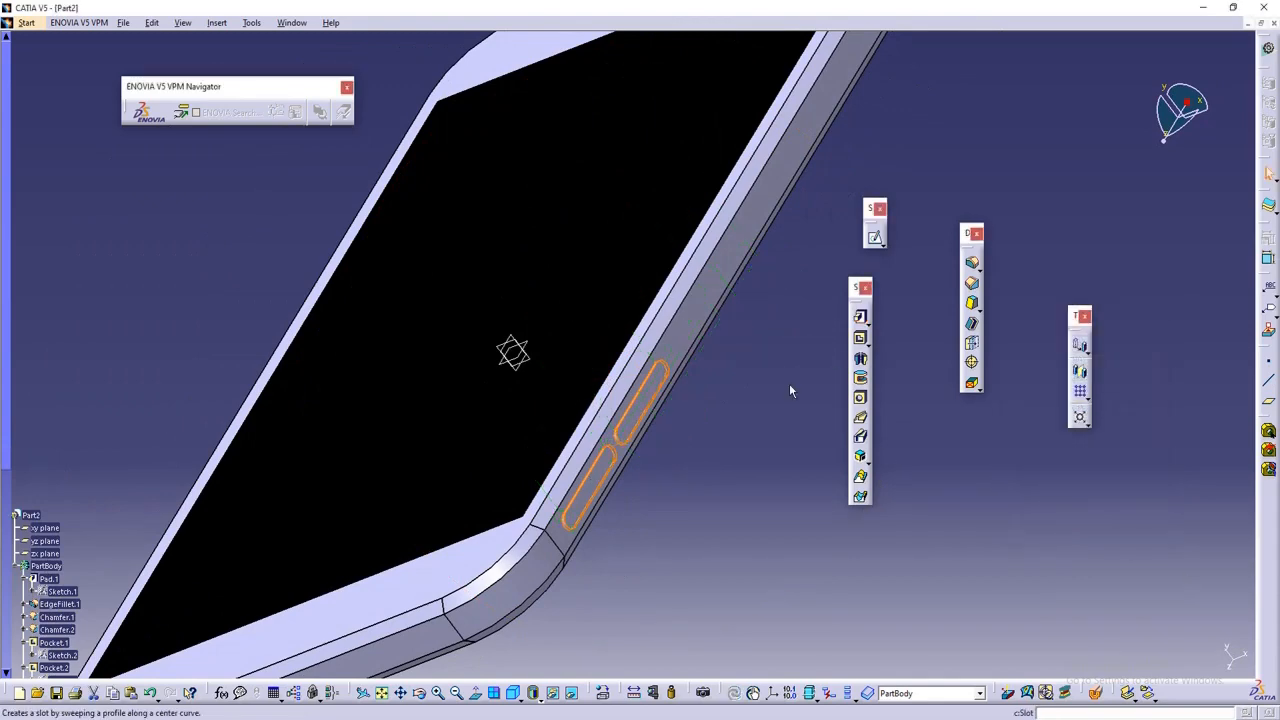
- Open a new sketch on the phone's flat back face
{"action": "middle_click_drag", "start_coordinate": [794, 371], "coordinate": [714, 625], "text": "ctrl"}
{"action": "middle_click", "coordinate": [771, 339]}
{"action": "middle_click_drag", "start_coordinate": [613, 342], "coordinate": [615, 289]}
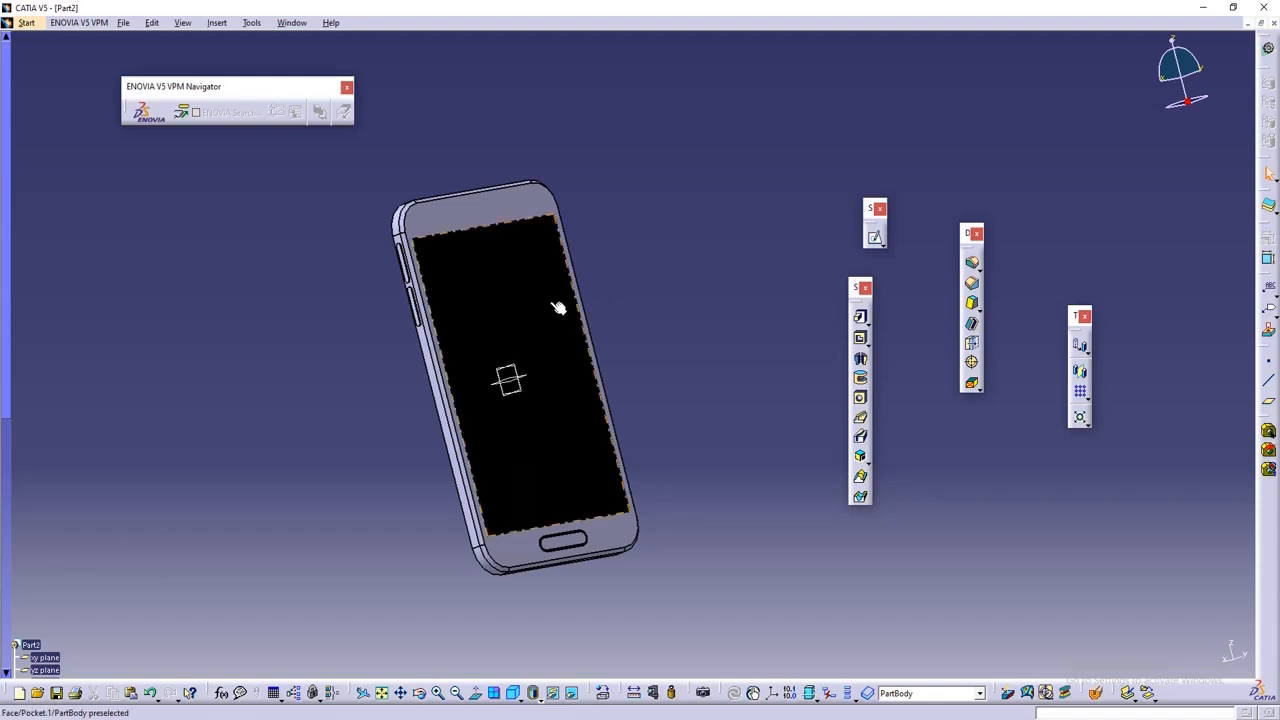
{"action": "middle_click_drag", "start_coordinate": [641, 303], "coordinate": [823, 289]}
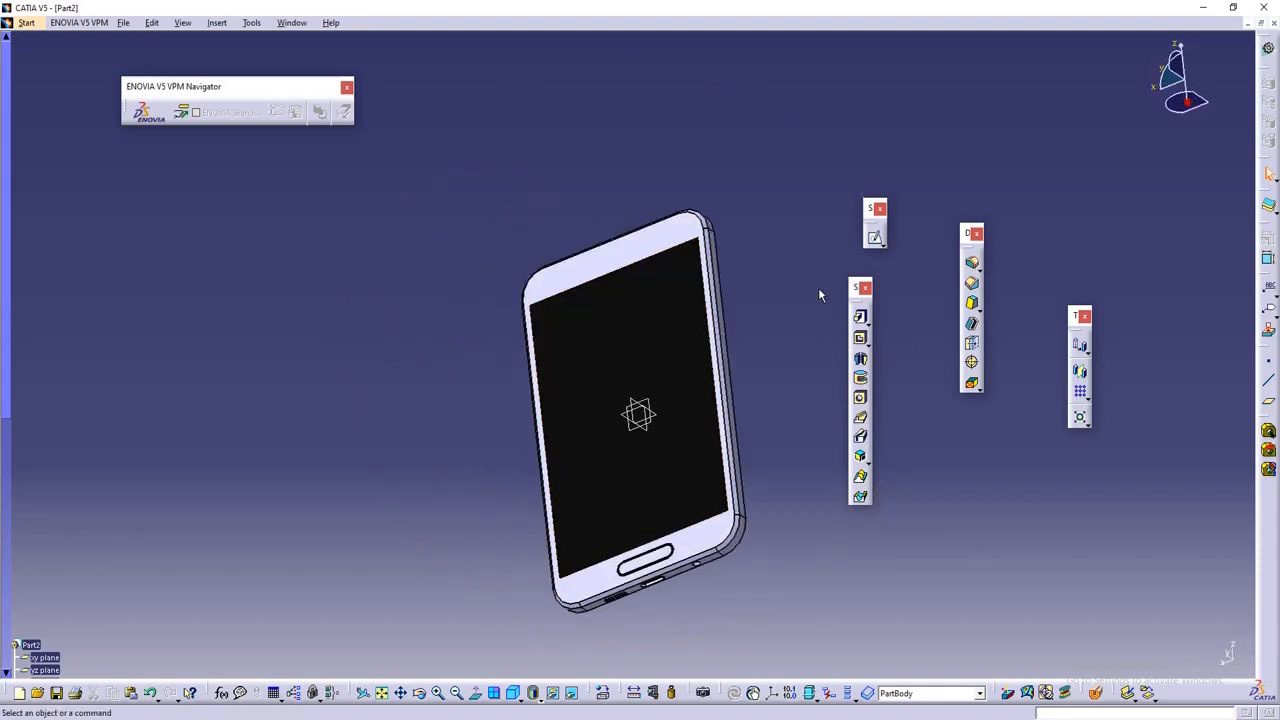
{"action": "middle_click_drag", "start_coordinate": [508, 417], "coordinate": [723, 289]}
{"action": "left_click", "coordinate": [600, 262]}
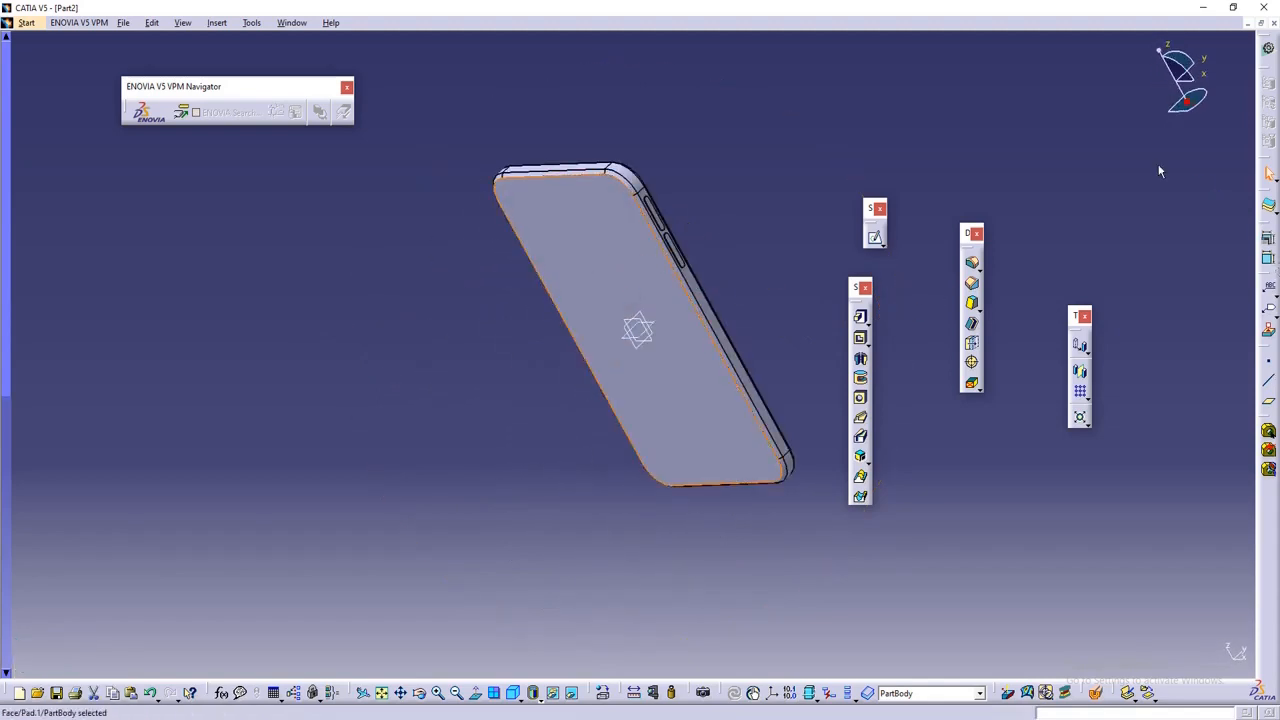
{"action": "left_click", "coordinate": [875, 240]}
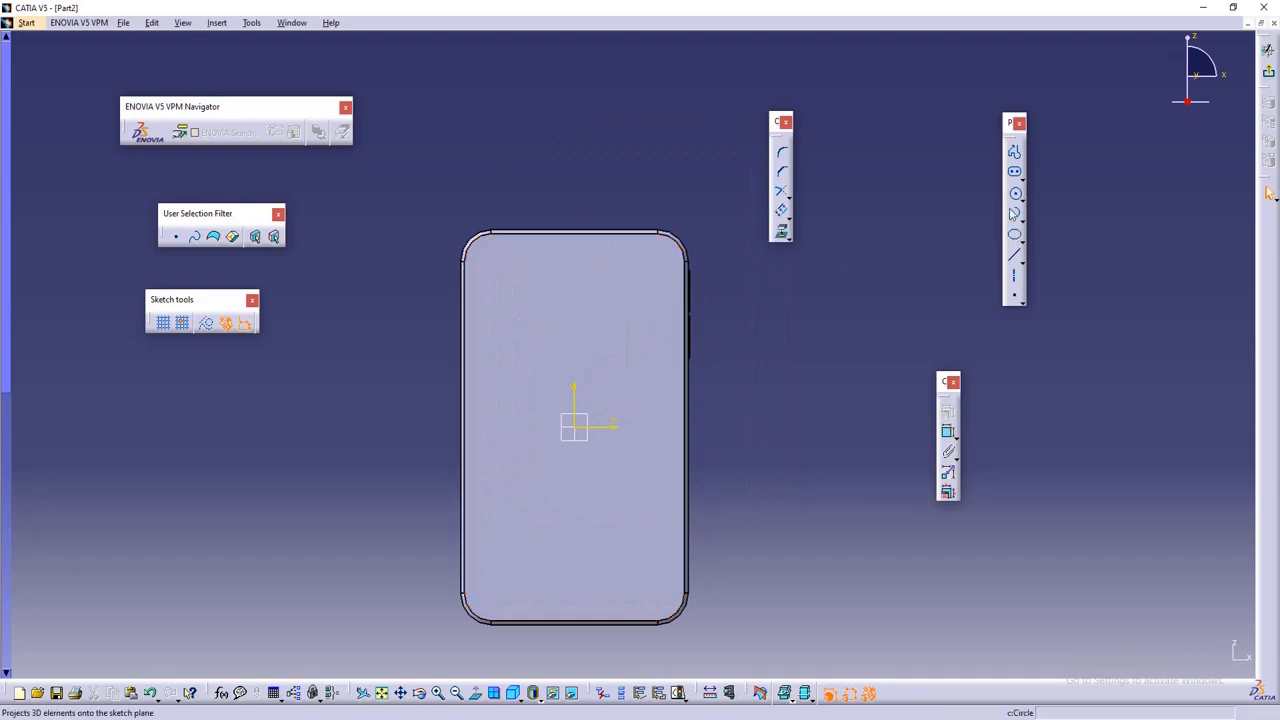
- Sketch a centered rectangle about 21 mm wide and 18 mm high above the origin on the phone's back face
{"action": "left_click", "coordinate": [1022, 178]}
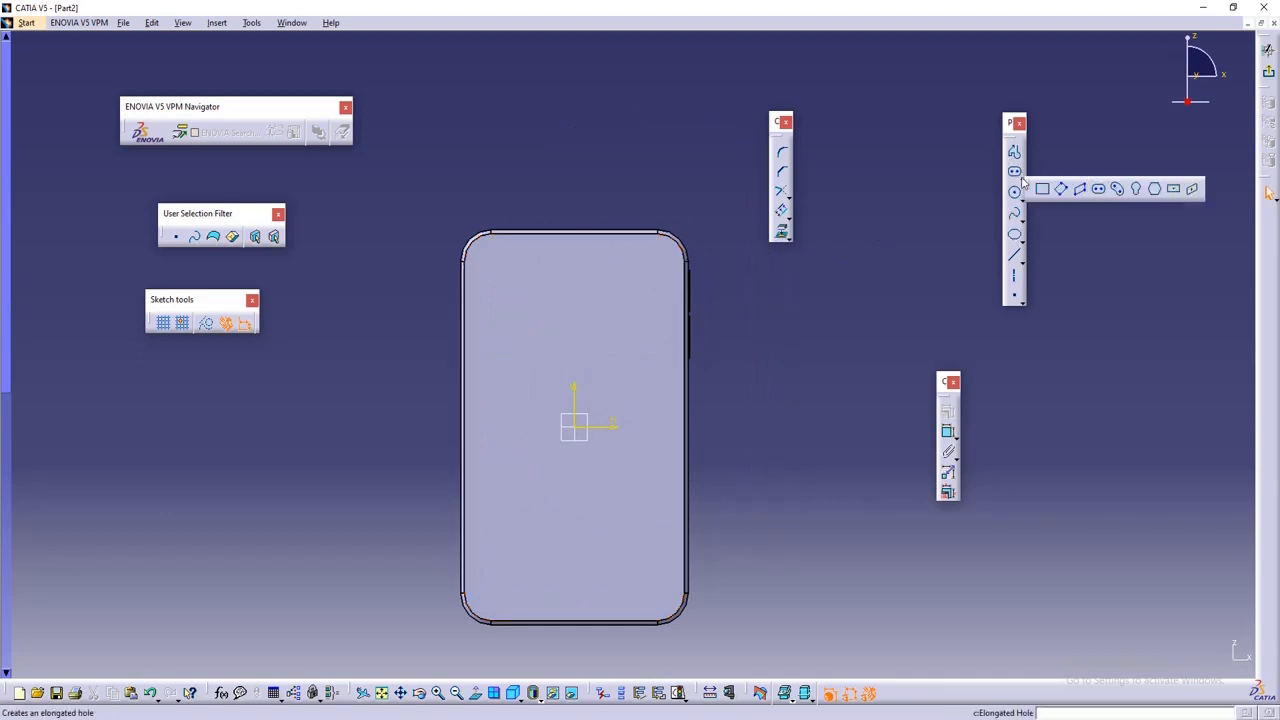
{"action": "left_click", "coordinate": [1173, 189]}
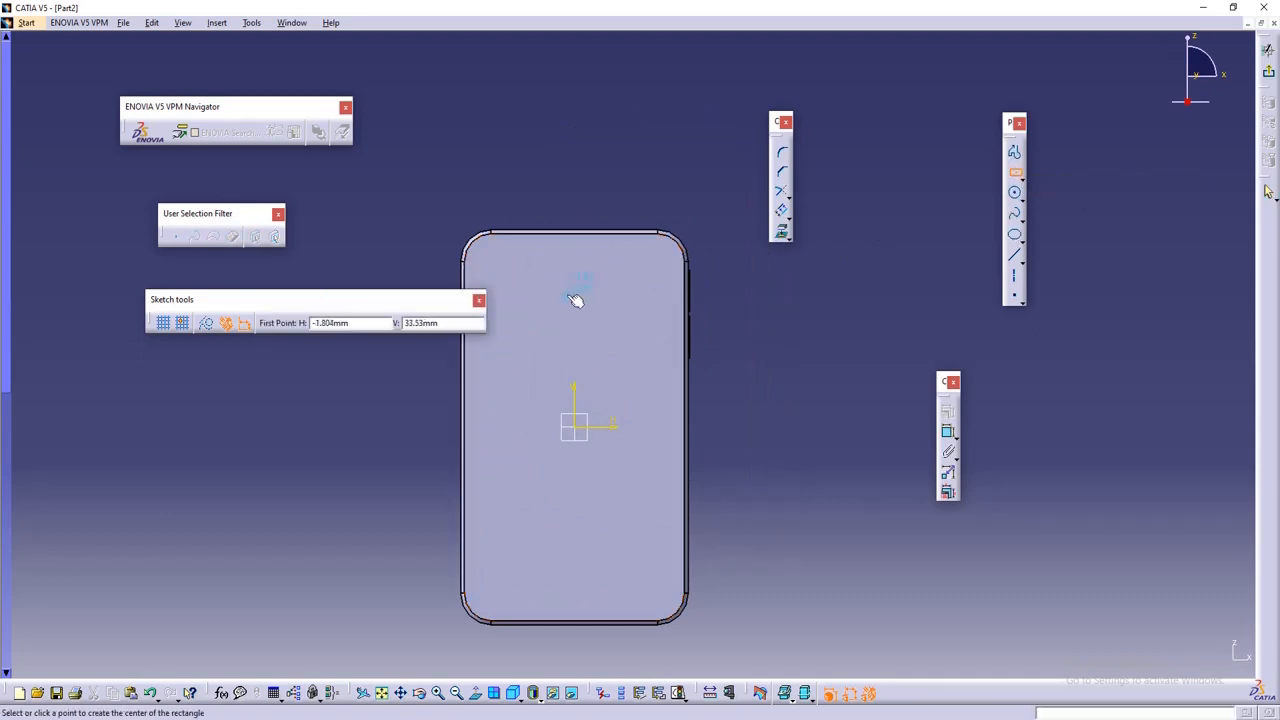
{"action": "left_click", "coordinate": [582, 317]}
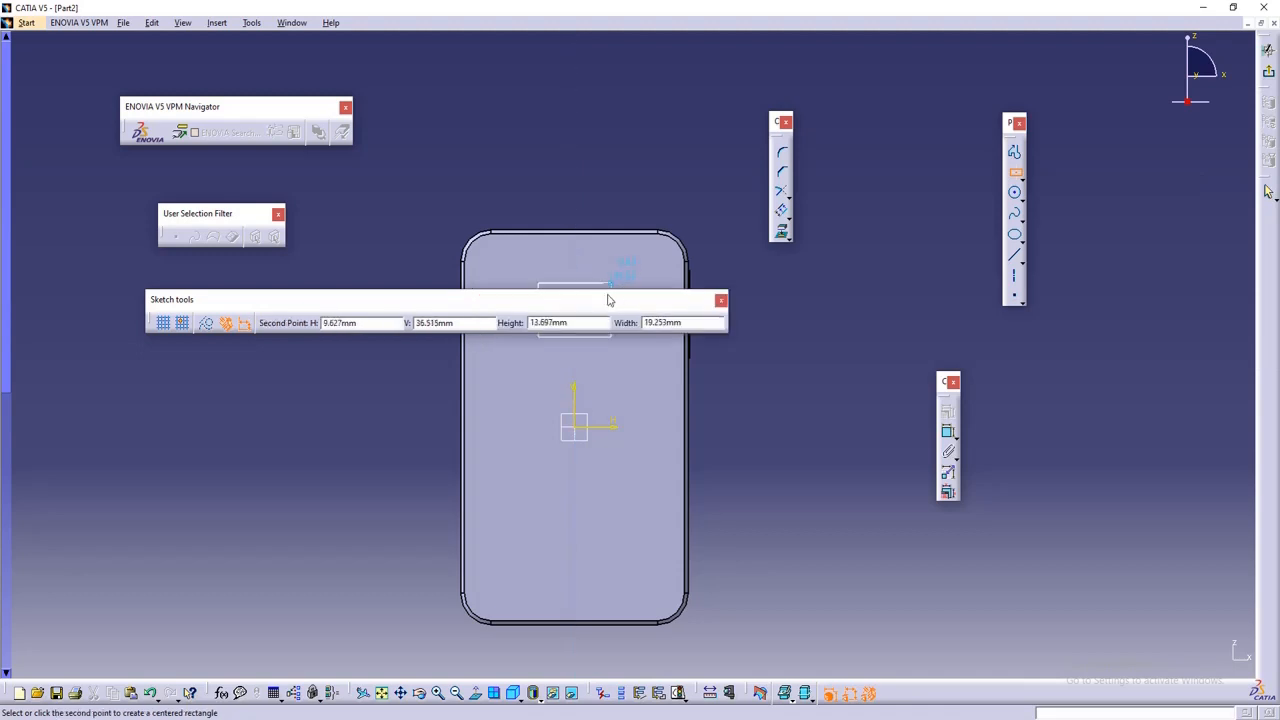
{"action": "mouse_move", "coordinate": [604, 300]}
{"action": "left_mouse_down"}
{"action": "mouse_move", "coordinate": [510, 340]}
{"action": "mouse_move", "coordinate": [387, 477]}
{"action": "left_mouse_up"}
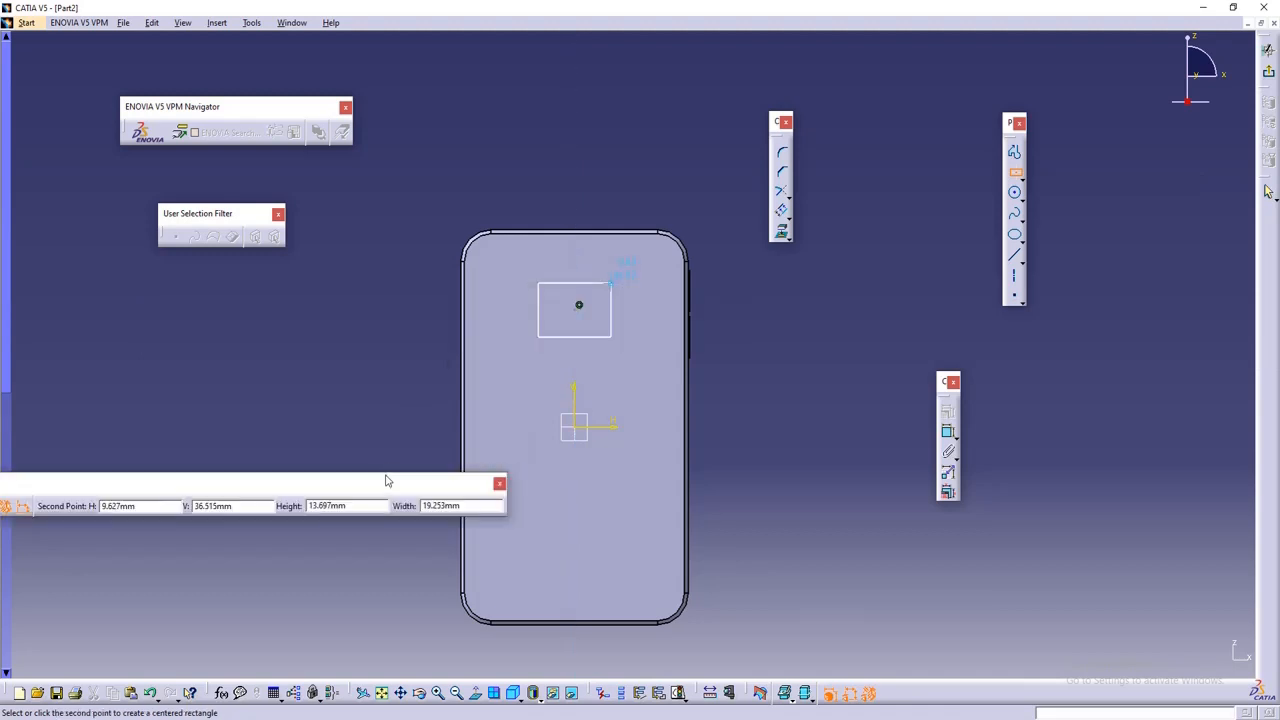
{"action": "left_click", "coordinate": [615, 274]}
{"action": "left_click", "coordinate": [862, 340]}
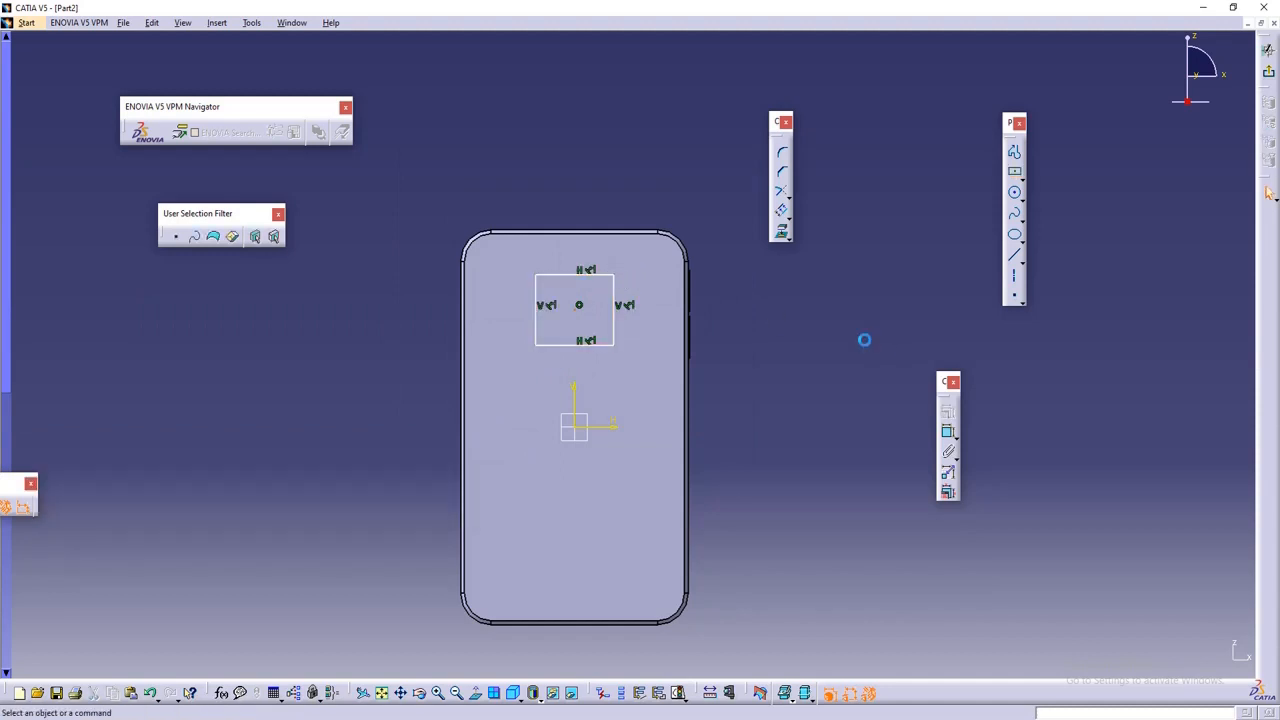
- Dimension the width and the height of the rectangle on the back face
{"action": "left_click", "coordinate": [949, 434]}
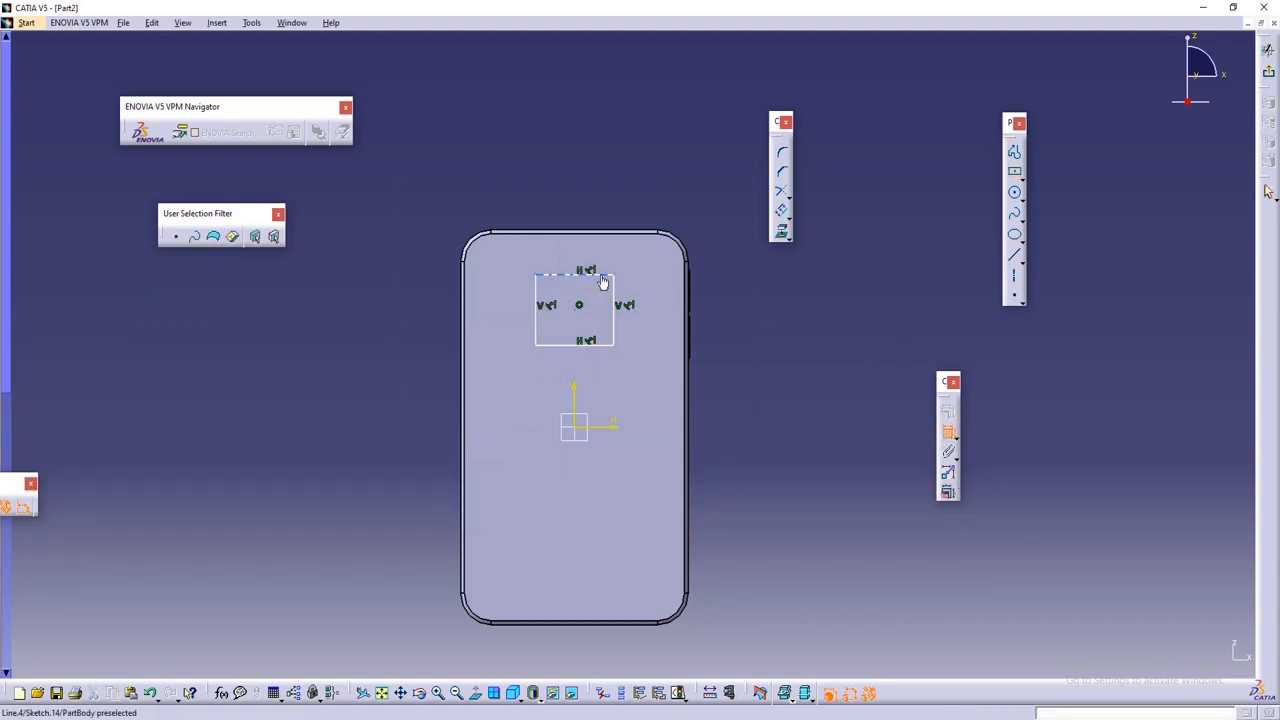
{"action": "left_click", "coordinate": [601, 277]}
{"action": "left_click", "coordinate": [614, 161]}
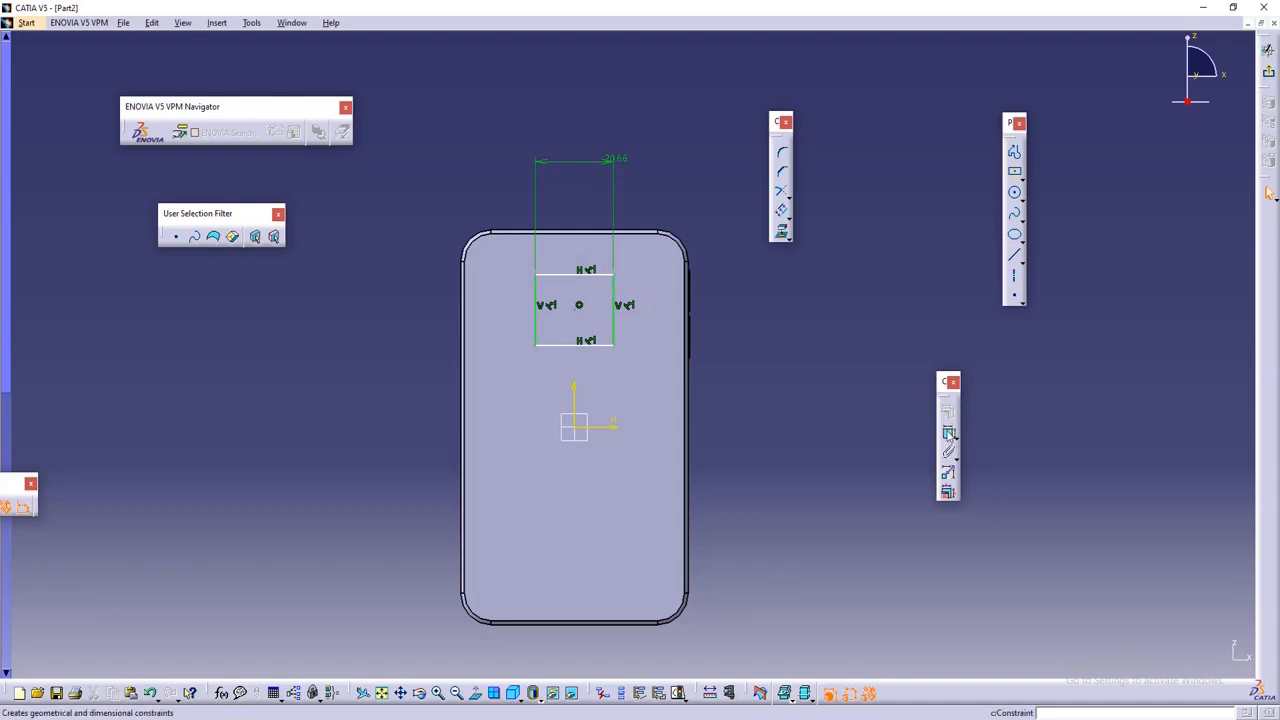
{"action": "left_click", "coordinate": [949, 434]}
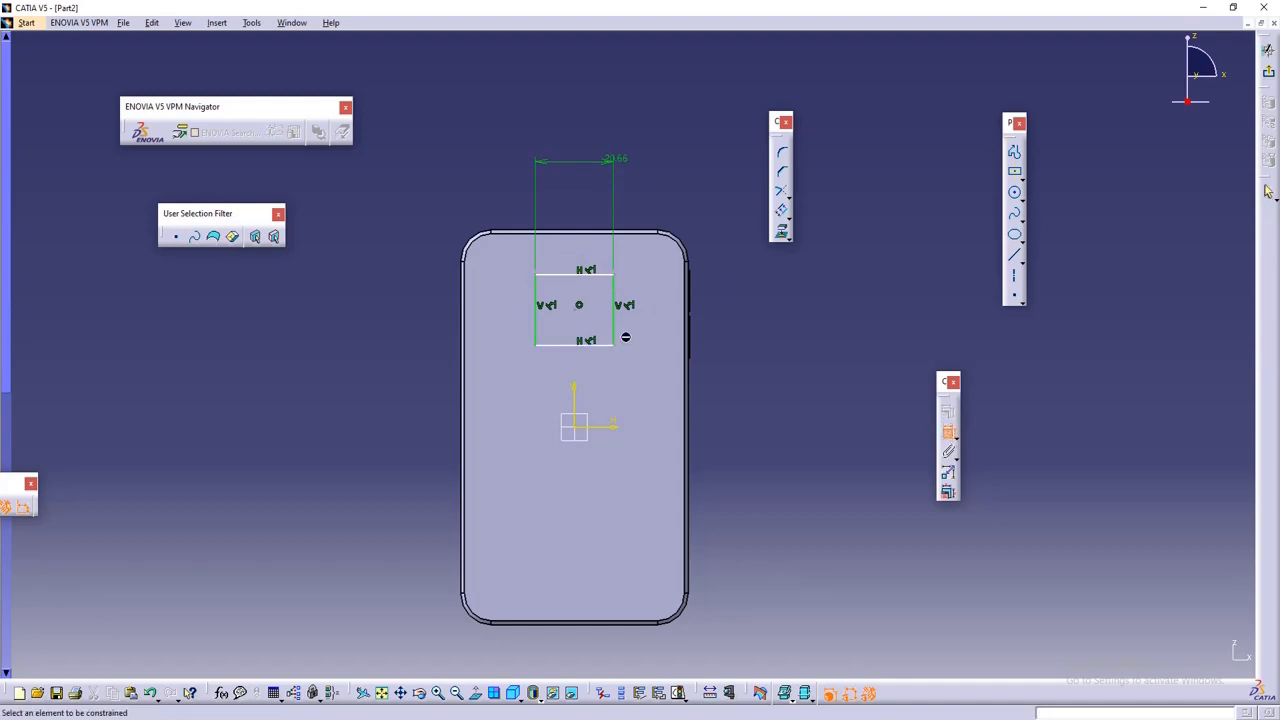
{"action": "left_click", "coordinate": [612, 335]}
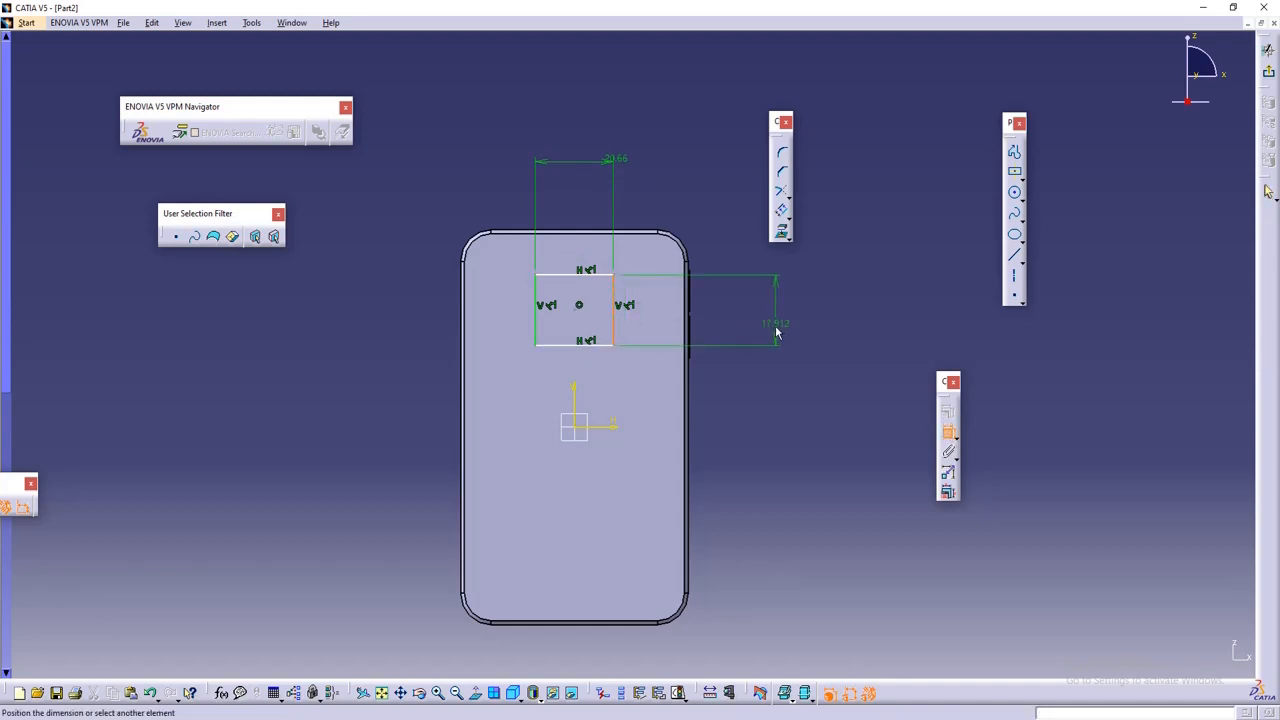
{"action": "left_click", "coordinate": [786, 323]}
- Set both the height and the width of the rectangle to 20 mm
{"action": "double_click", "coordinate": [785, 323]}
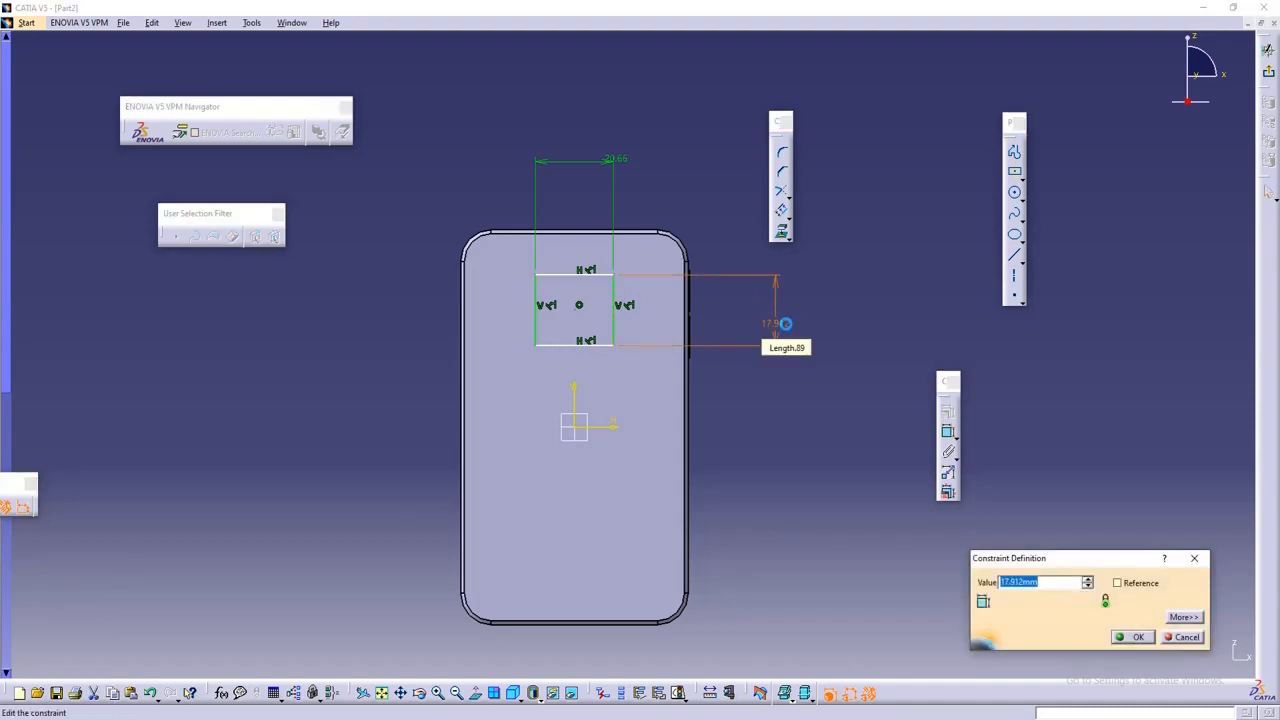
{"action": "type", "text": "20"}
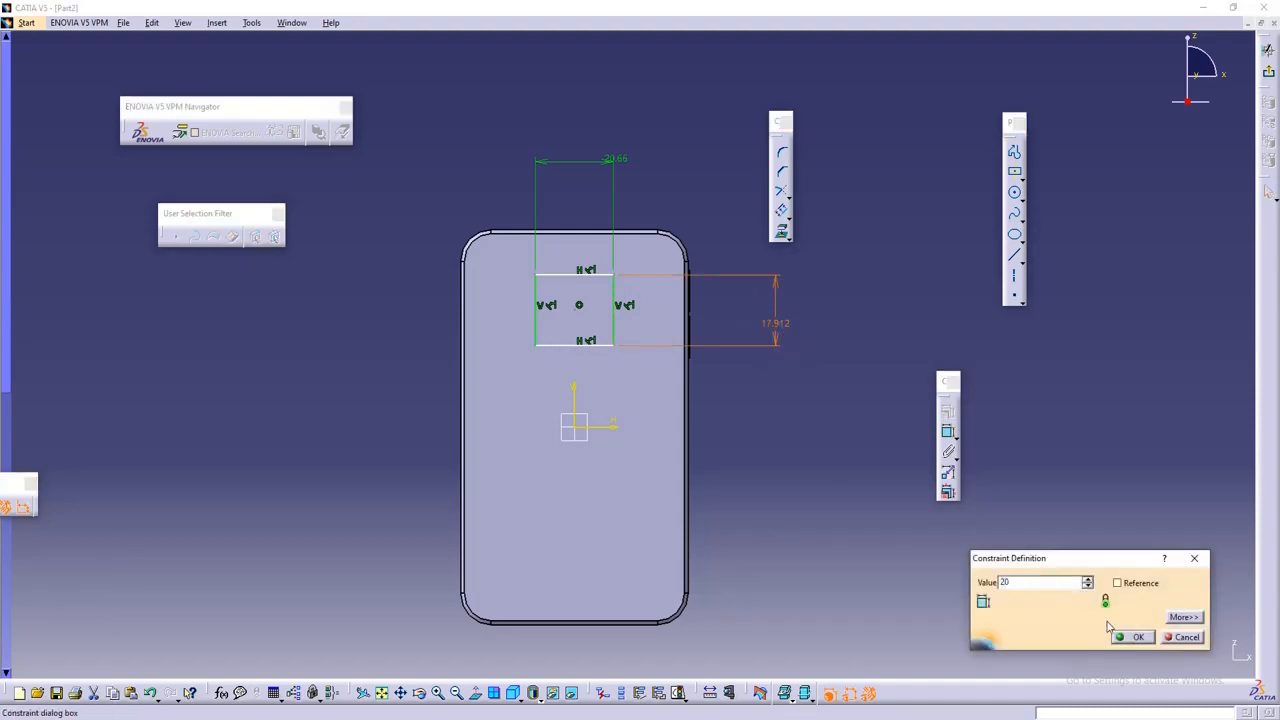
{"action": "left_click", "coordinate": [1133, 637]}
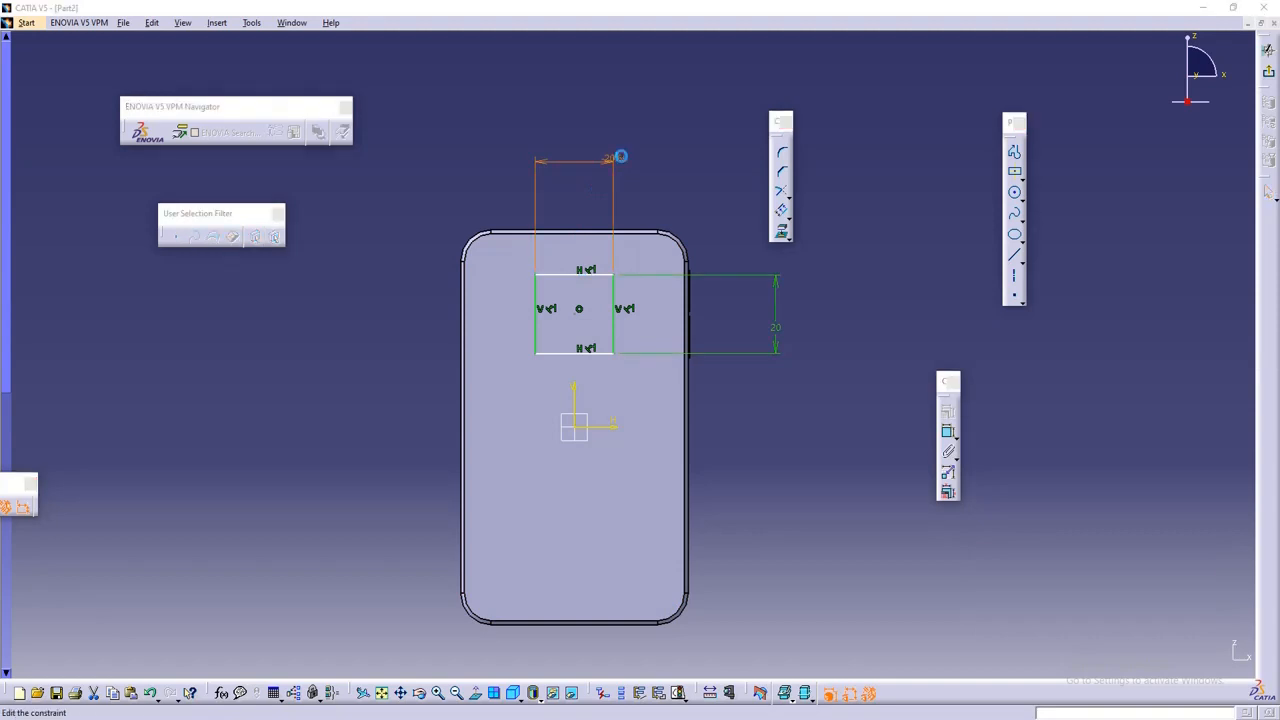
{"action": "double_click", "coordinate": [620, 156]}
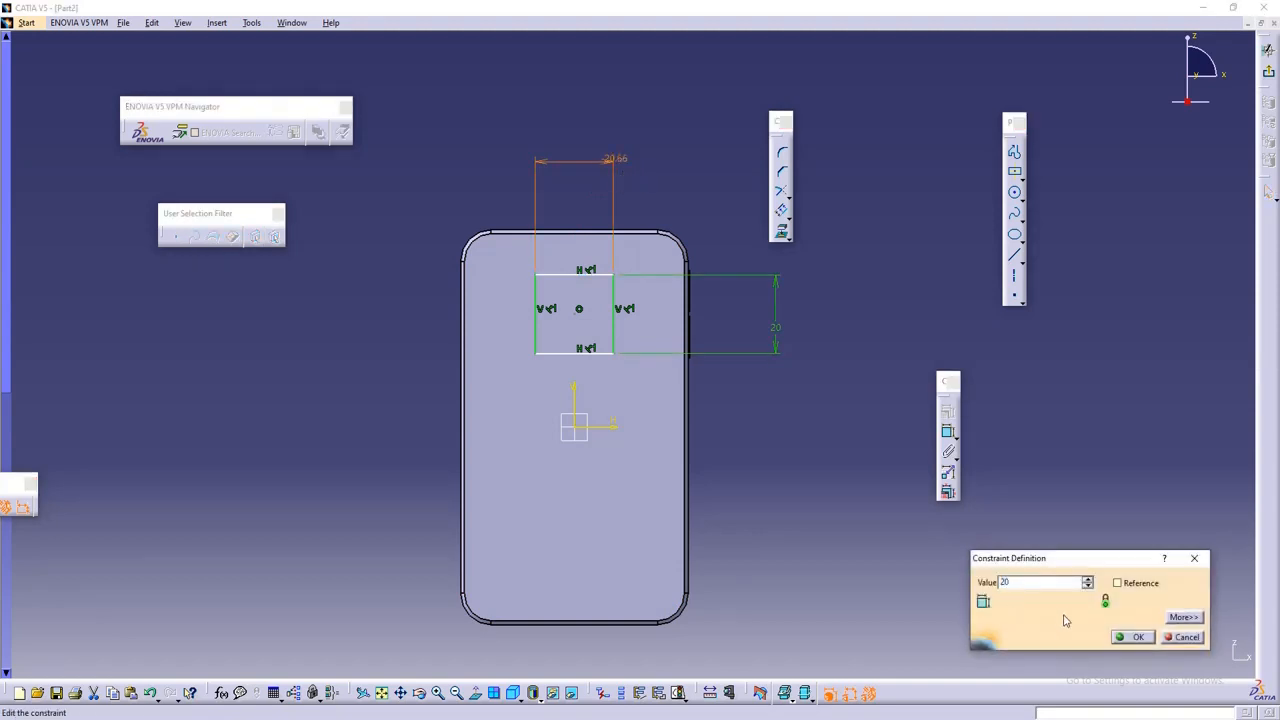
{"action": "left_click", "coordinate": [1133, 637]}
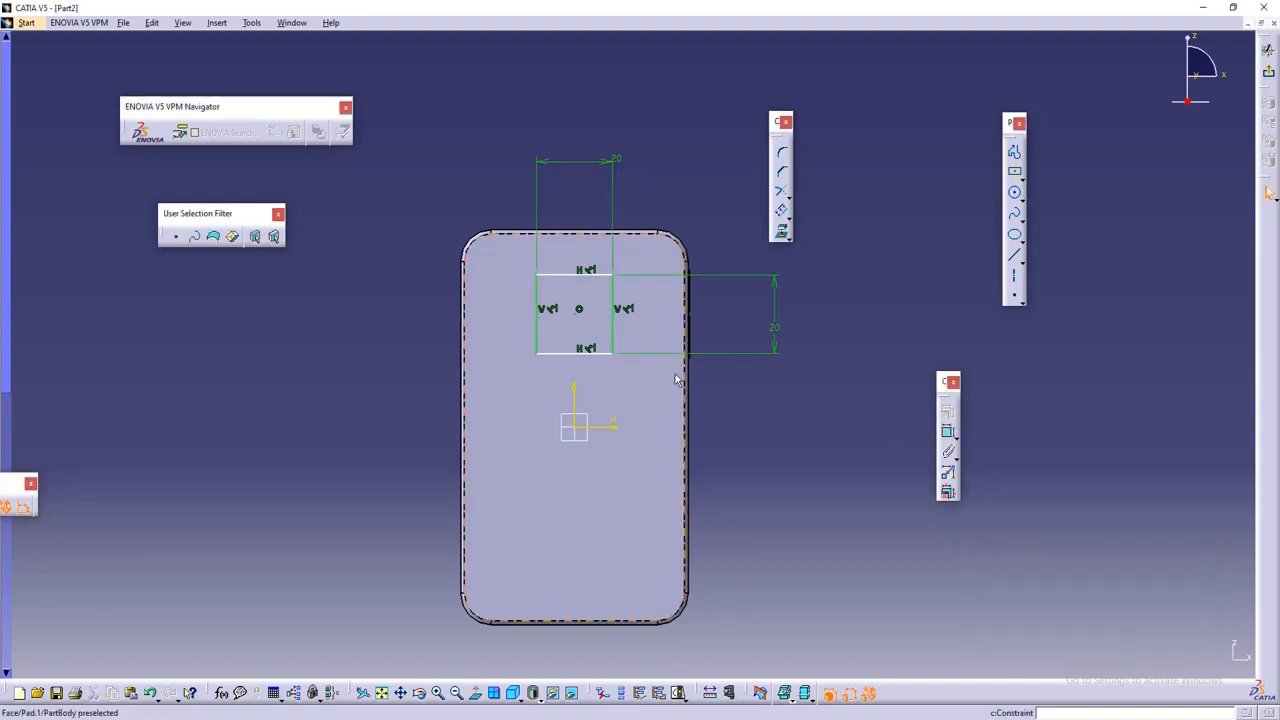
- Constrain the distance between the square's lower edge and the horizontal sketch axis to 20 mm
{"action": "left_click", "coordinate": [566, 354]}
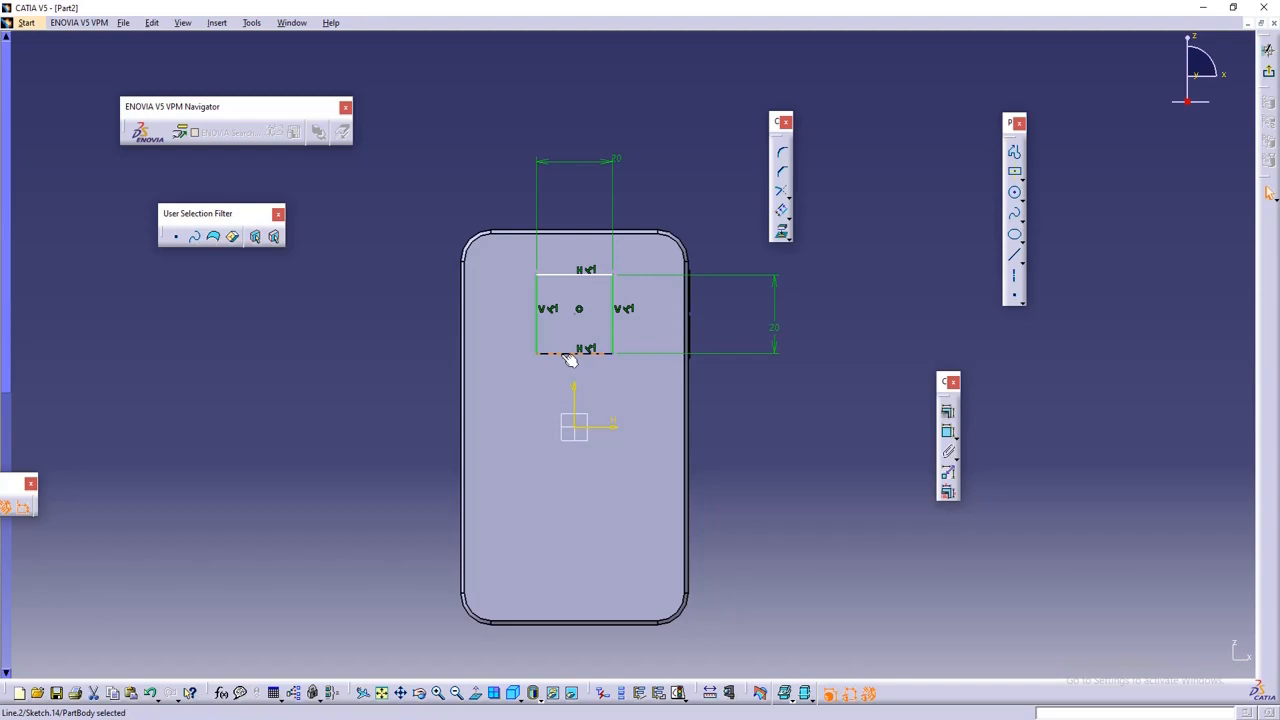
{"action": "left_click", "coordinate": [948, 431]}
{"action": "left_click", "coordinate": [612, 430]}
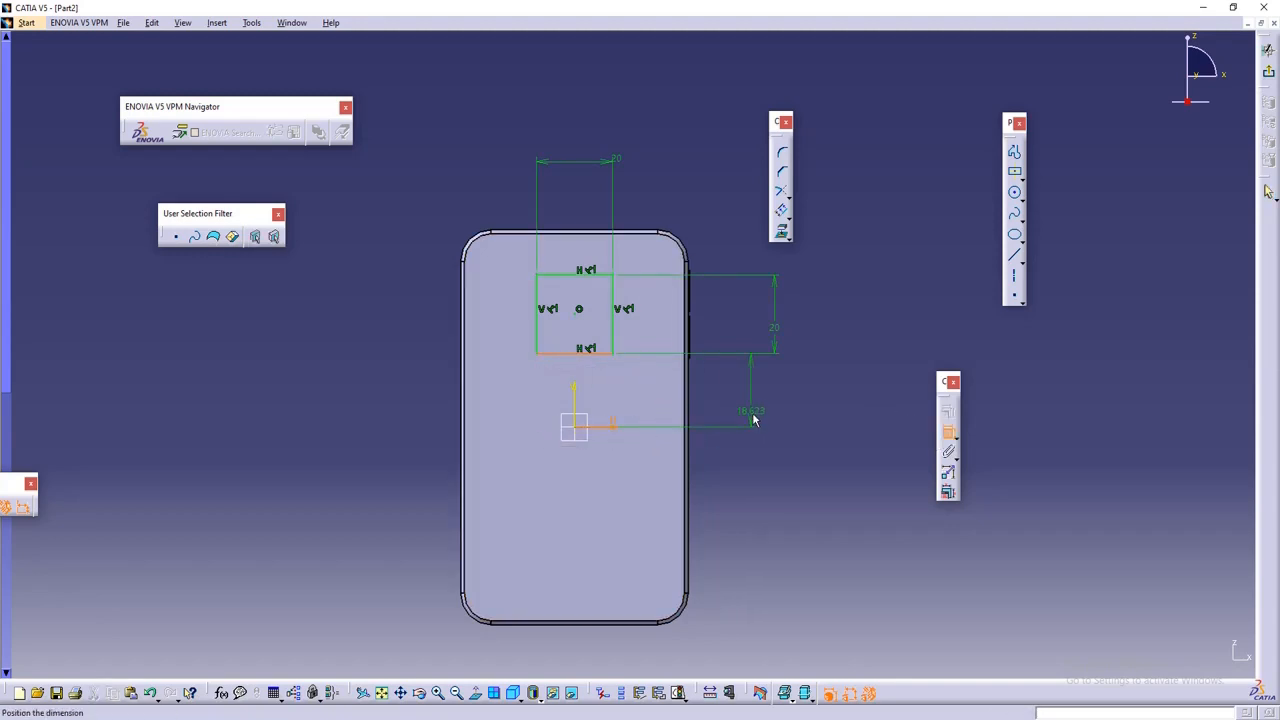
{"action": "left_click", "coordinate": [757, 393]}
{"action": "double_click", "coordinate": [760, 408]}
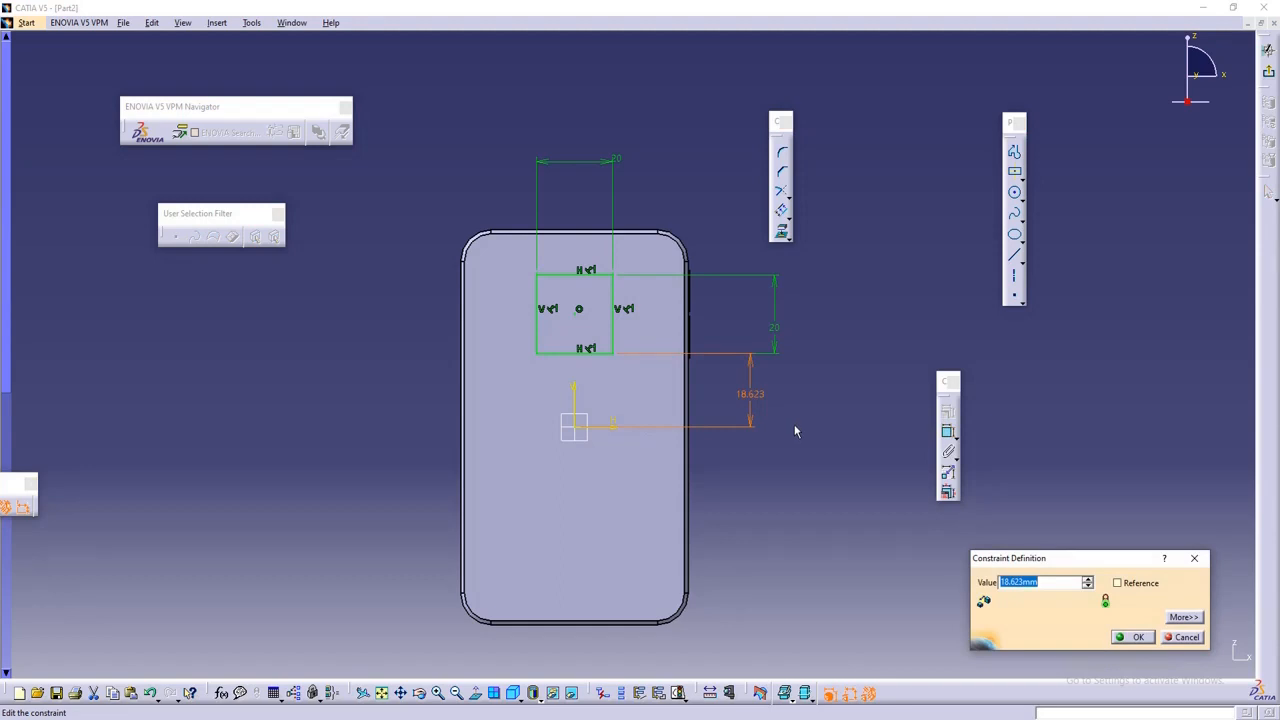
{"action": "key", "text": "Return"}
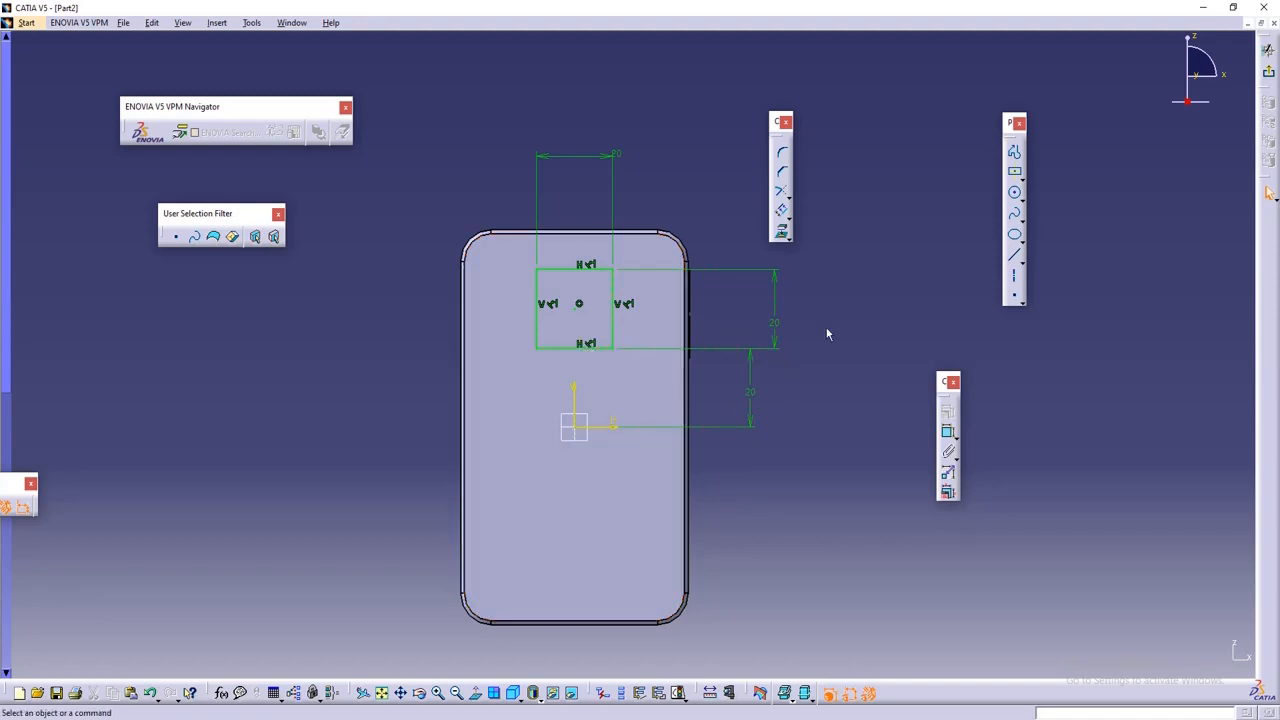
- Exit the sketch and pad the square profile on the back face with a length of 1 mm
{"action": "left_click", "coordinate": [1267, 55]}
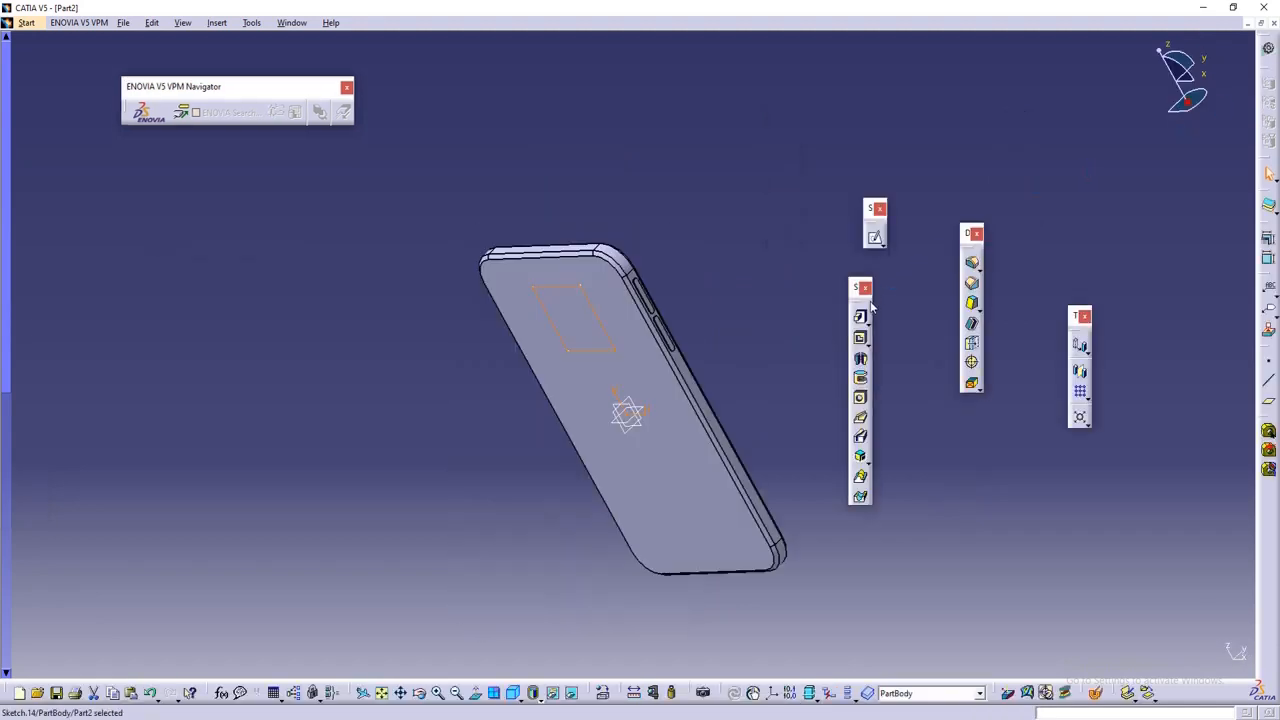
{"action": "left_click", "coordinate": [860, 316]}
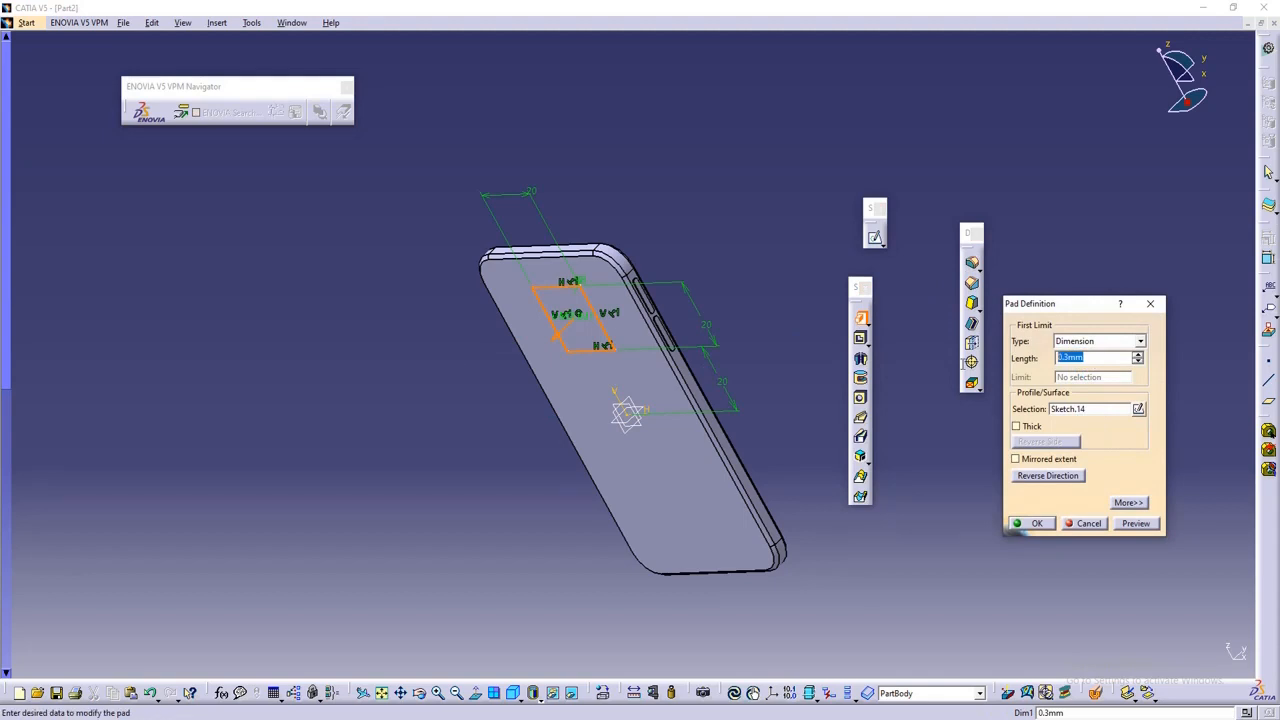
{"action": "left_click", "coordinate": [1136, 524]}
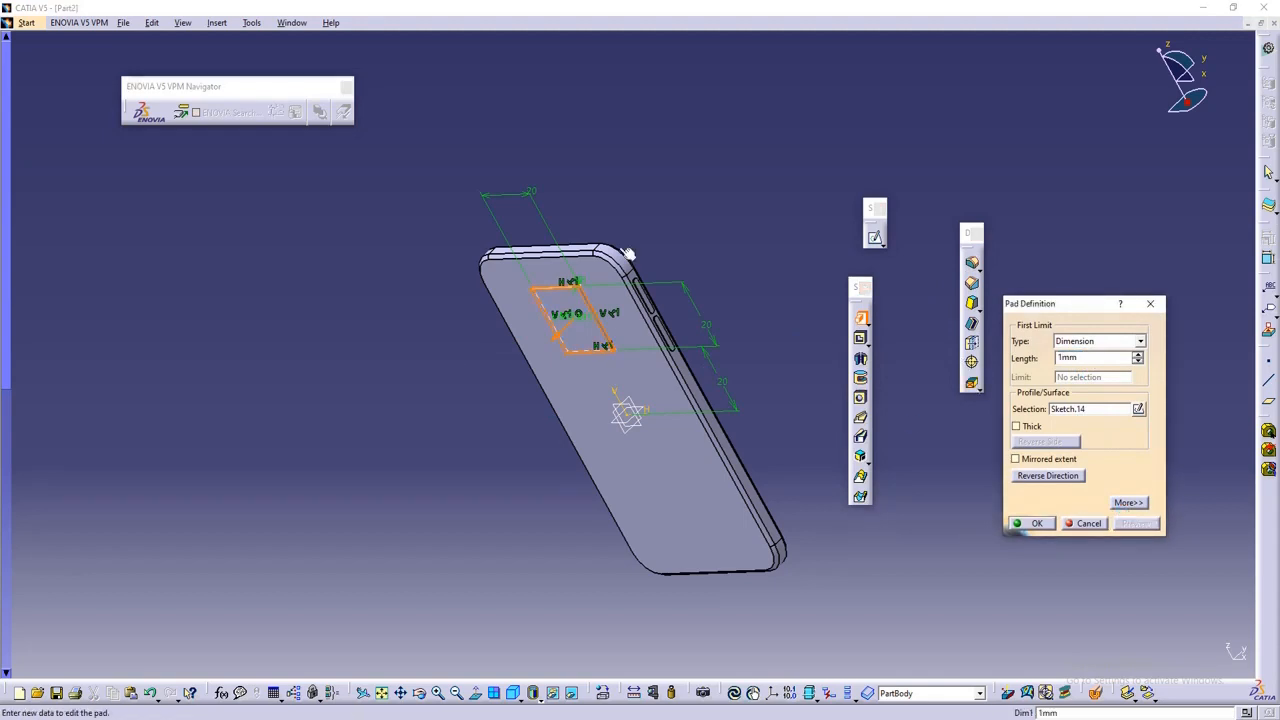
{"action": "left_click", "coordinate": [1036, 524]}
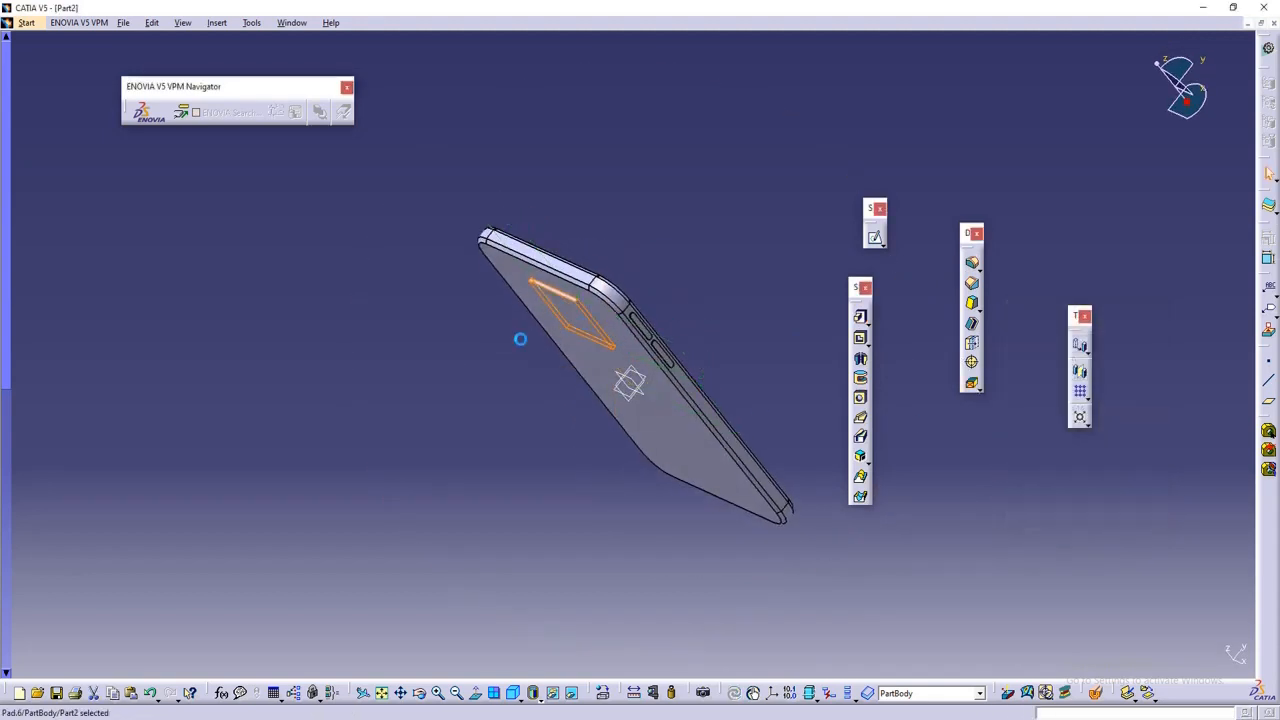
- Start an Edge Fillet and select the four short corner edges of the raised square pad
{"action": "middle_click_drag", "start_coordinate": [520, 337], "coordinate": [923, 346]}
{"action": "left_click", "coordinate": [974, 264]}
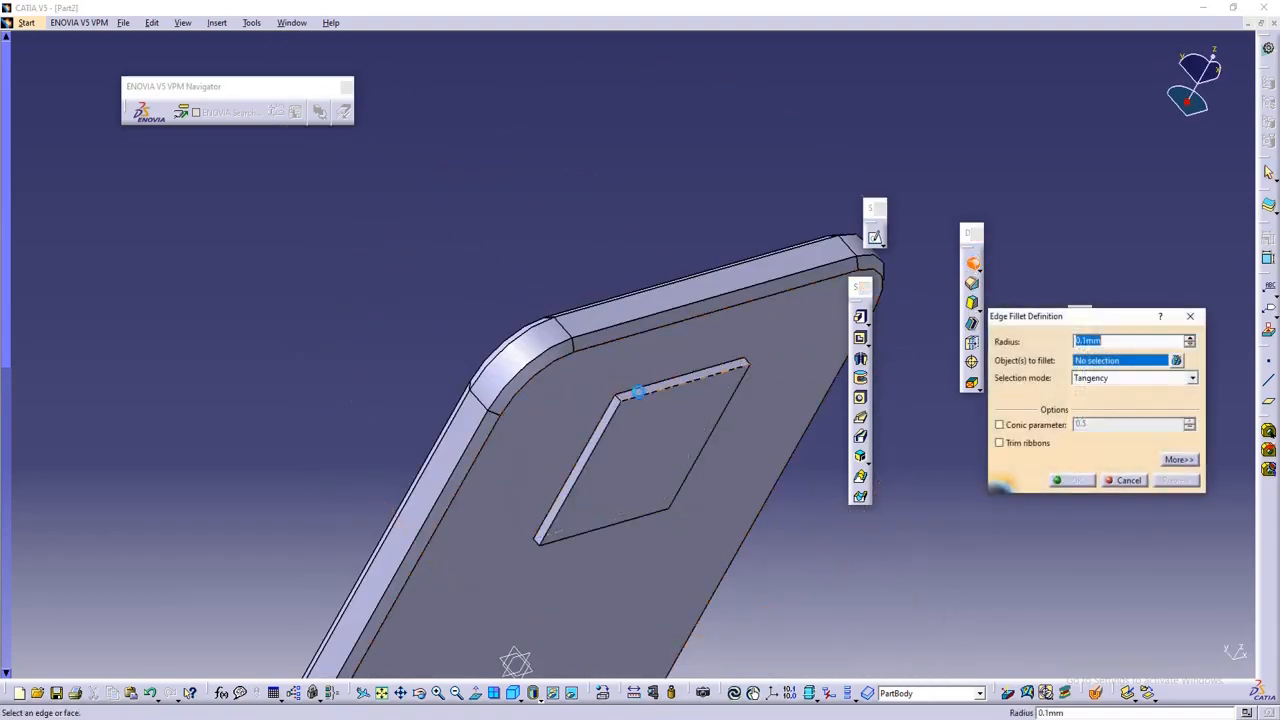
{"action": "middle_click_drag", "start_coordinate": [643, 425], "coordinate": [648, 340], "text": "ctrl"}
{"action": "left_click", "coordinate": [613, 434]}
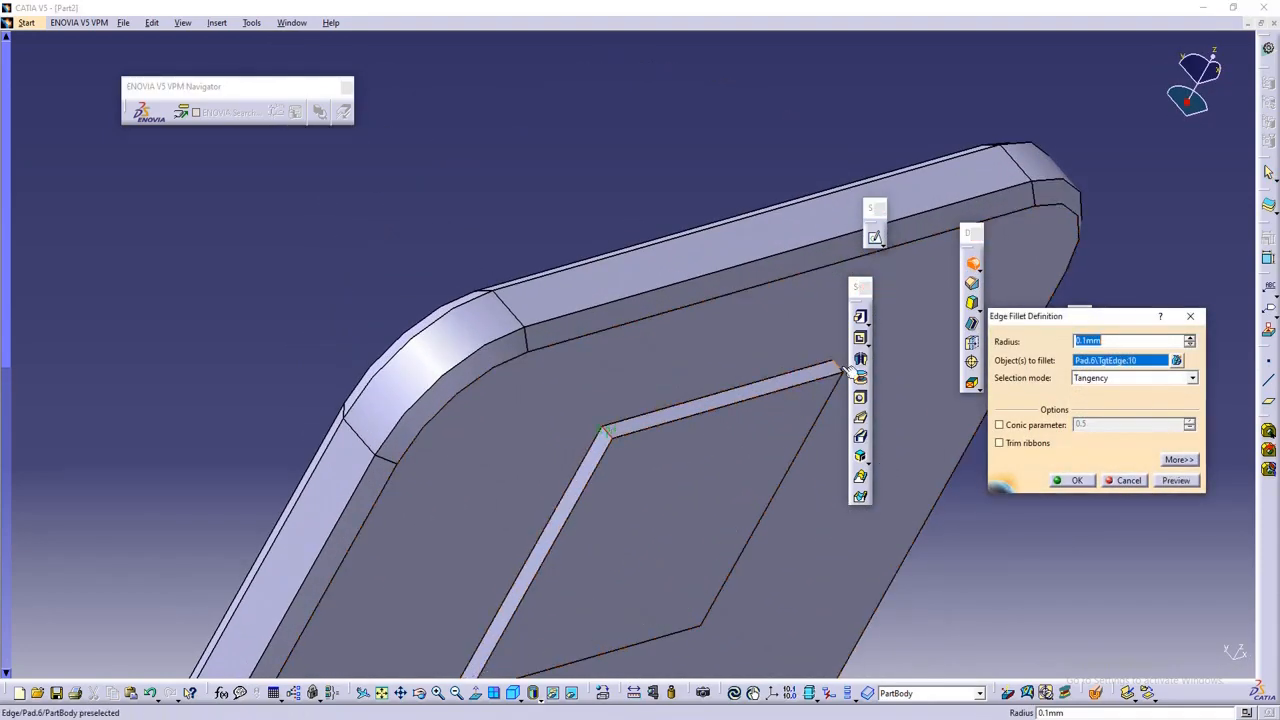
{"action": "left_click", "coordinate": [840, 368]}
{"action": "middle_click_drag", "start_coordinate": [640, 612], "coordinate": [655, 405]}
{"action": "left_click", "coordinate": [493, 519]}
{"action": "left_click", "coordinate": [771, 420]}
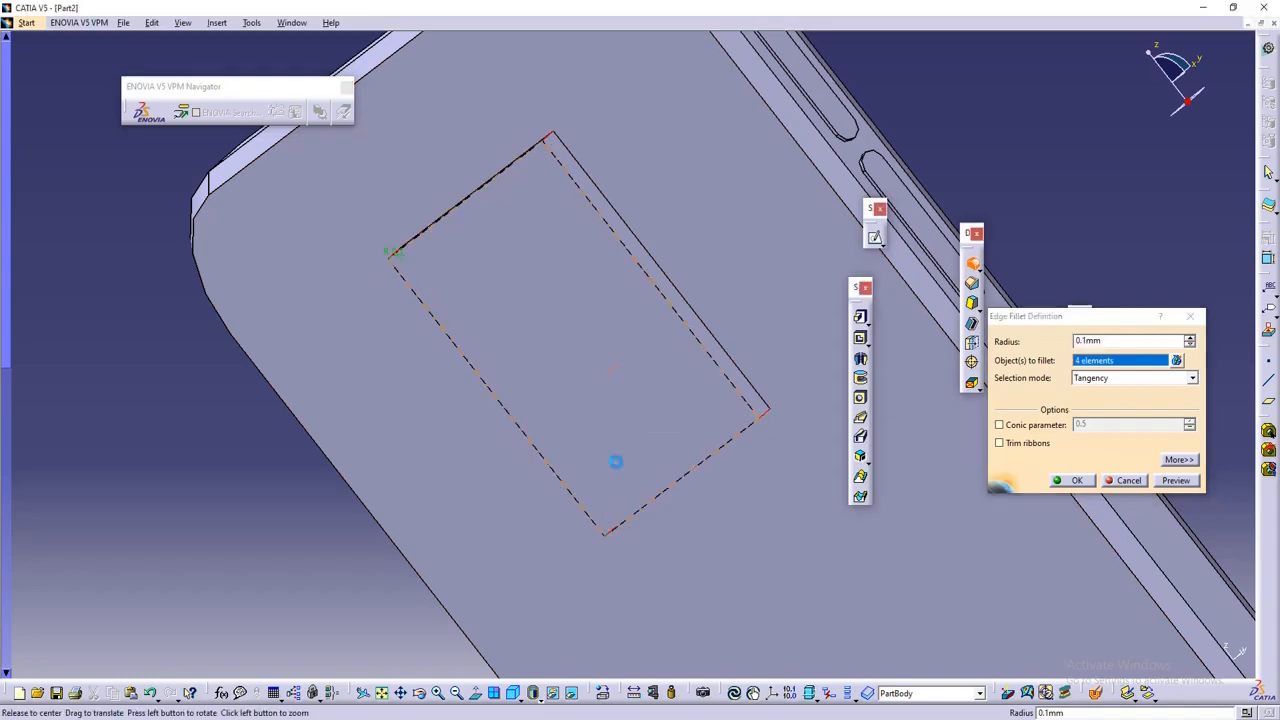
- Try a 1 mm radius for the edge fillet on the four corner edges of the raised camera block
{"action": "middle_click_drag", "start_coordinate": [771, 420], "coordinate": [881, 300]}
{"action": "middle_click_drag", "start_coordinate": [612, 513], "coordinate": [568, 490]}
{"action": "left_click", "coordinate": [1175, 481]}
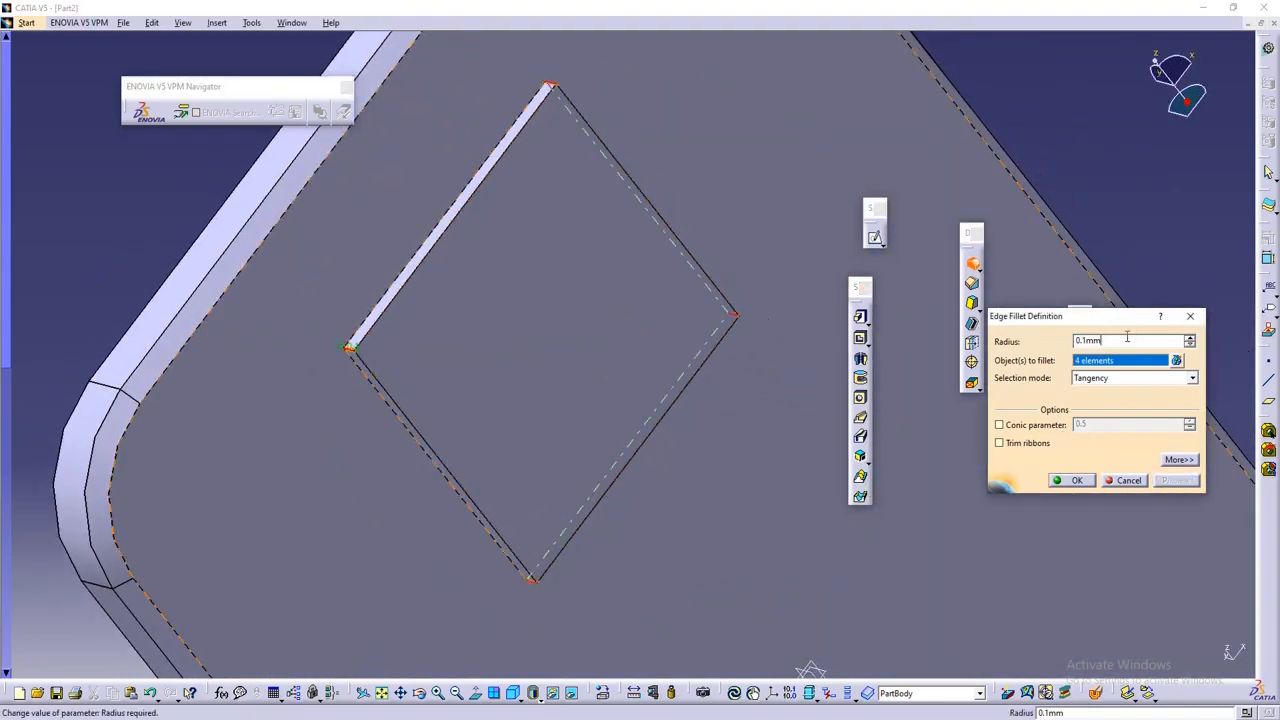
{"action": "left_click_drag", "start_coordinate": [1127, 337], "coordinate": [1028, 341]}
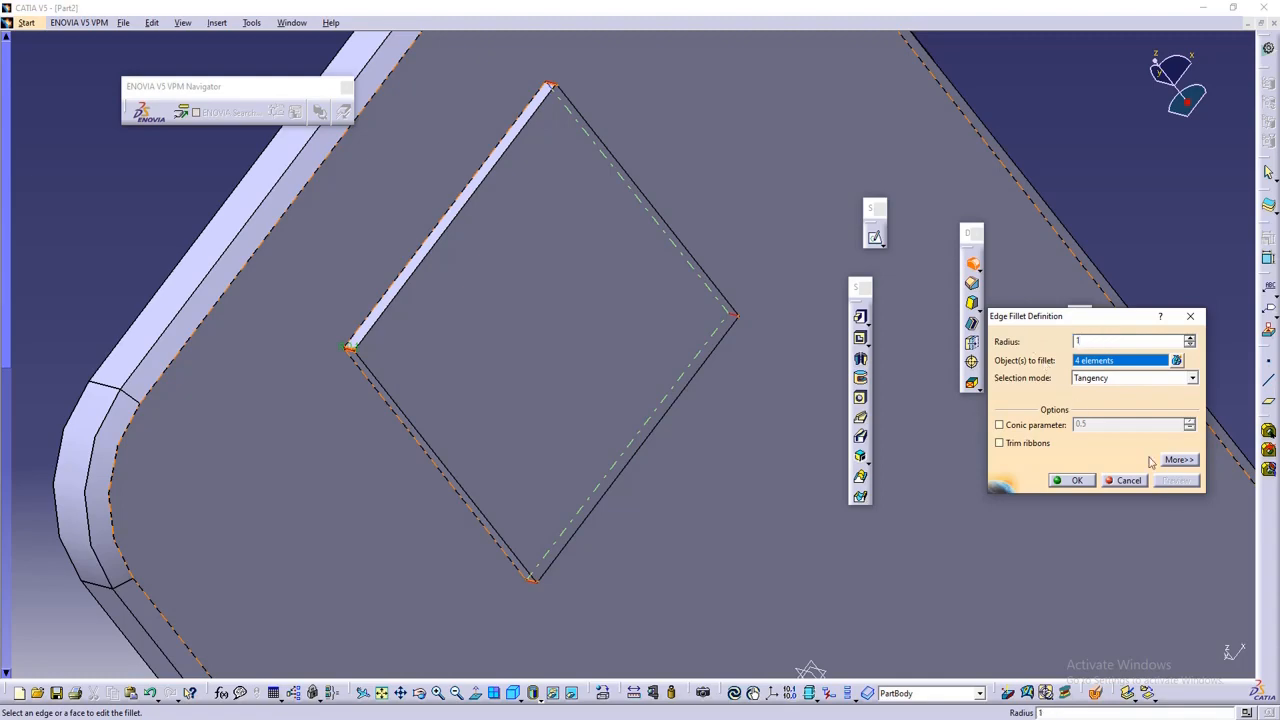
{"action": "double_click", "coordinate": [1113, 383]}
{"action": "left_click", "coordinate": [1175, 486]}
{"action": "middle_click_drag", "start_coordinate": [568, 329], "coordinate": [464, 270]}
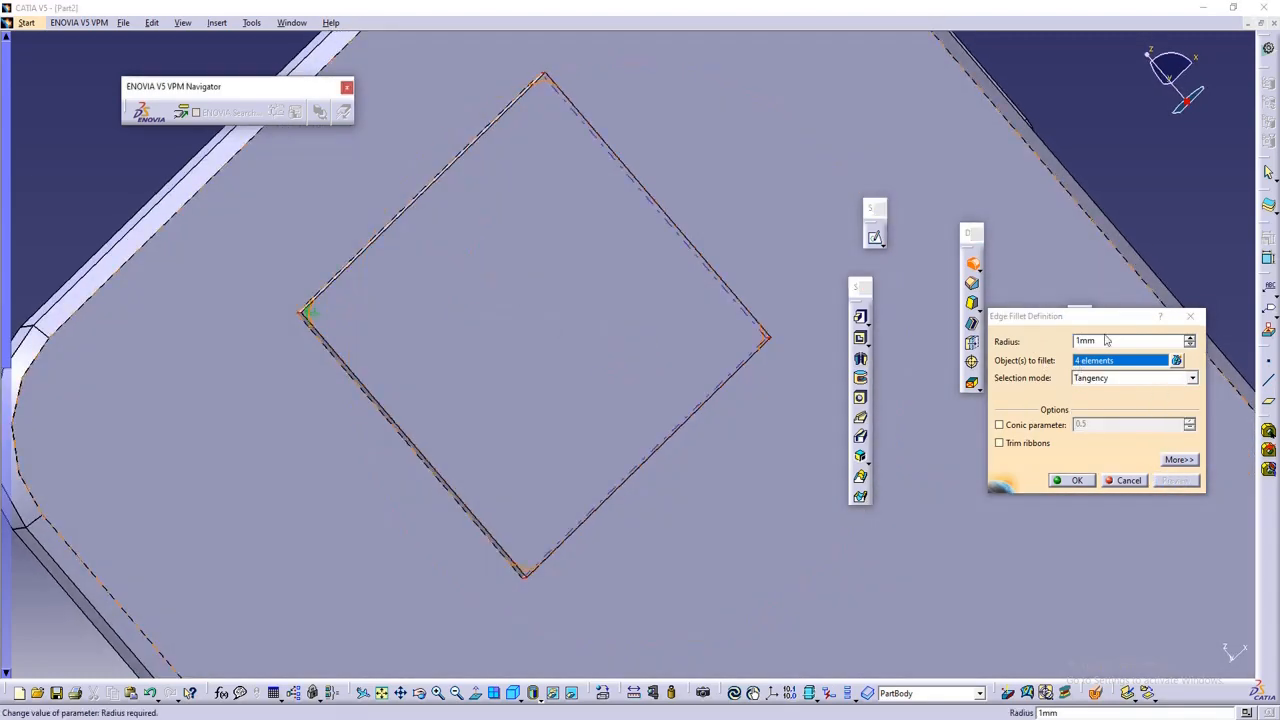
- Set the fillet radius on the camera block's four corner edges to 2 mm and apply it
{"action": "left_click_drag", "start_coordinate": [1106, 342], "coordinate": [997, 341]}
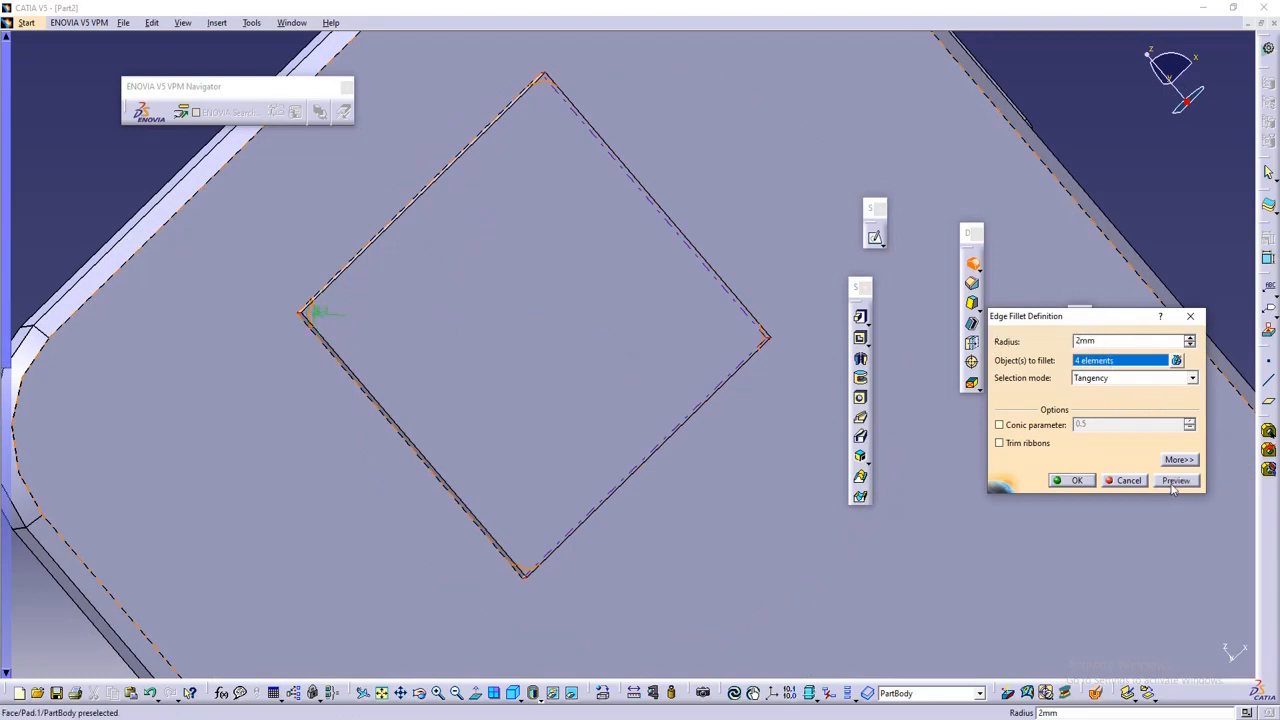
{"action": "left_click", "coordinate": [1174, 483]}
{"action": "left_click", "coordinate": [1073, 481]}
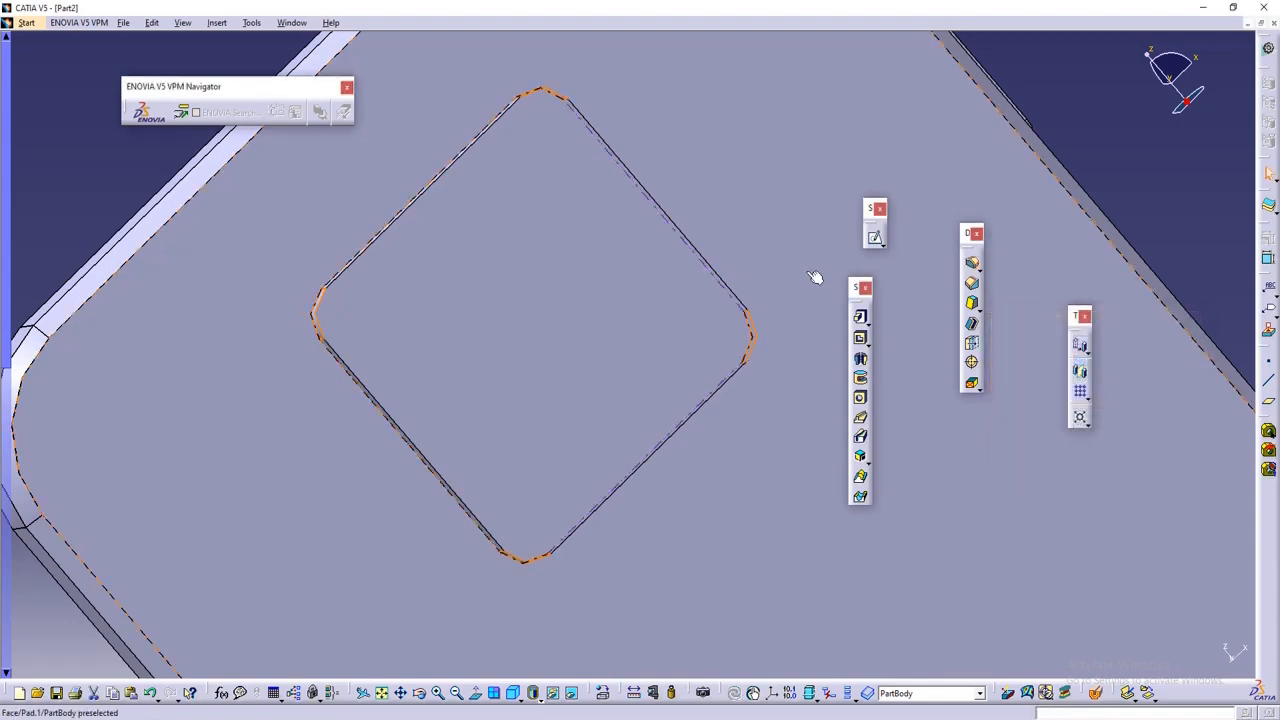
{"action": "left_click", "coordinate": [1119, 136]}
- Chamfer the outer edges of the camera block's top face with a length of 1 mm at 45 degrees
{"action": "middle_click_drag", "start_coordinate": [1016, 215], "coordinate": [739, 183]}
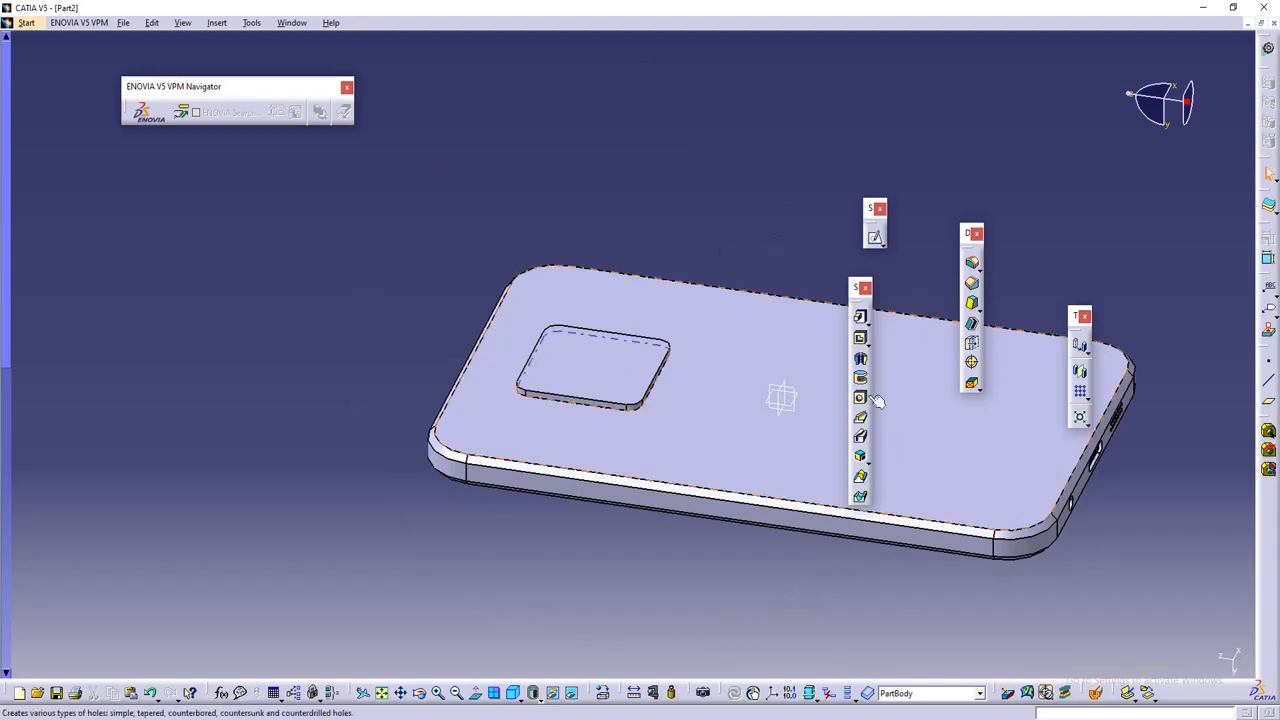
{"action": "left_click", "coordinate": [972, 283]}
{"action": "middle_click_drag", "start_coordinate": [565, 452], "coordinate": [569, 363], "text": "ctrl"}
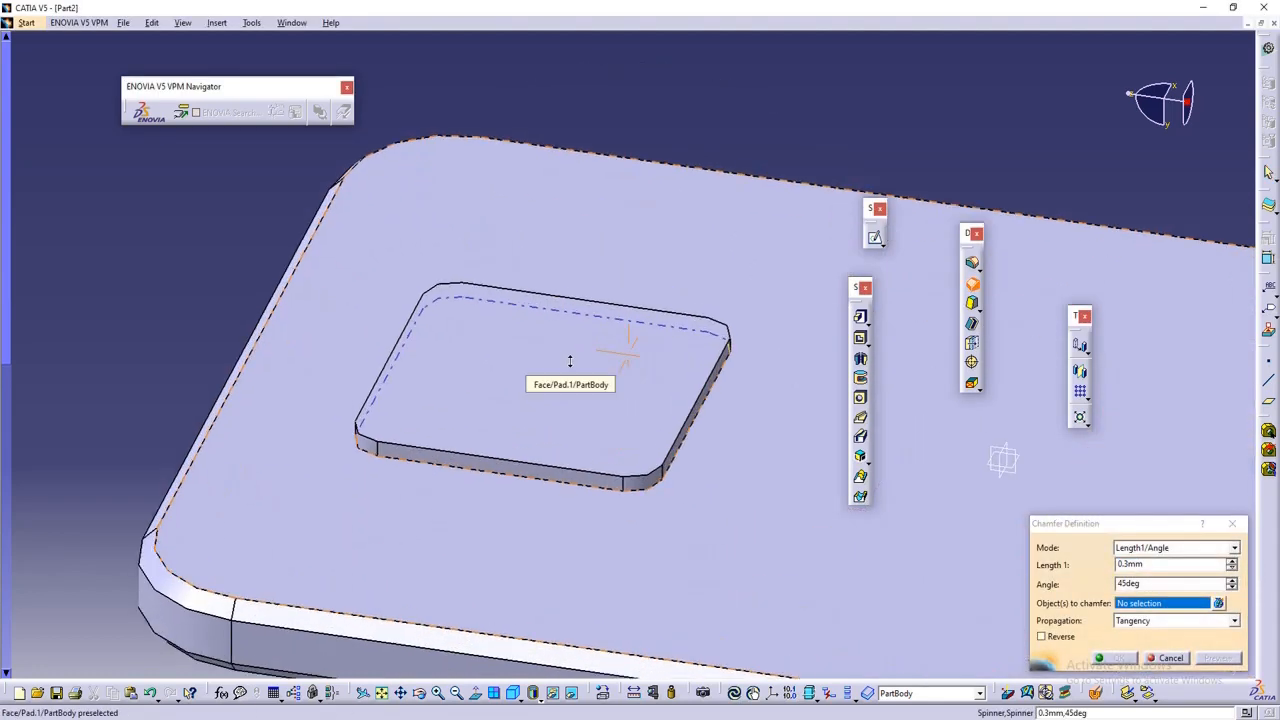
{"action": "left_click", "coordinate": [592, 470]}
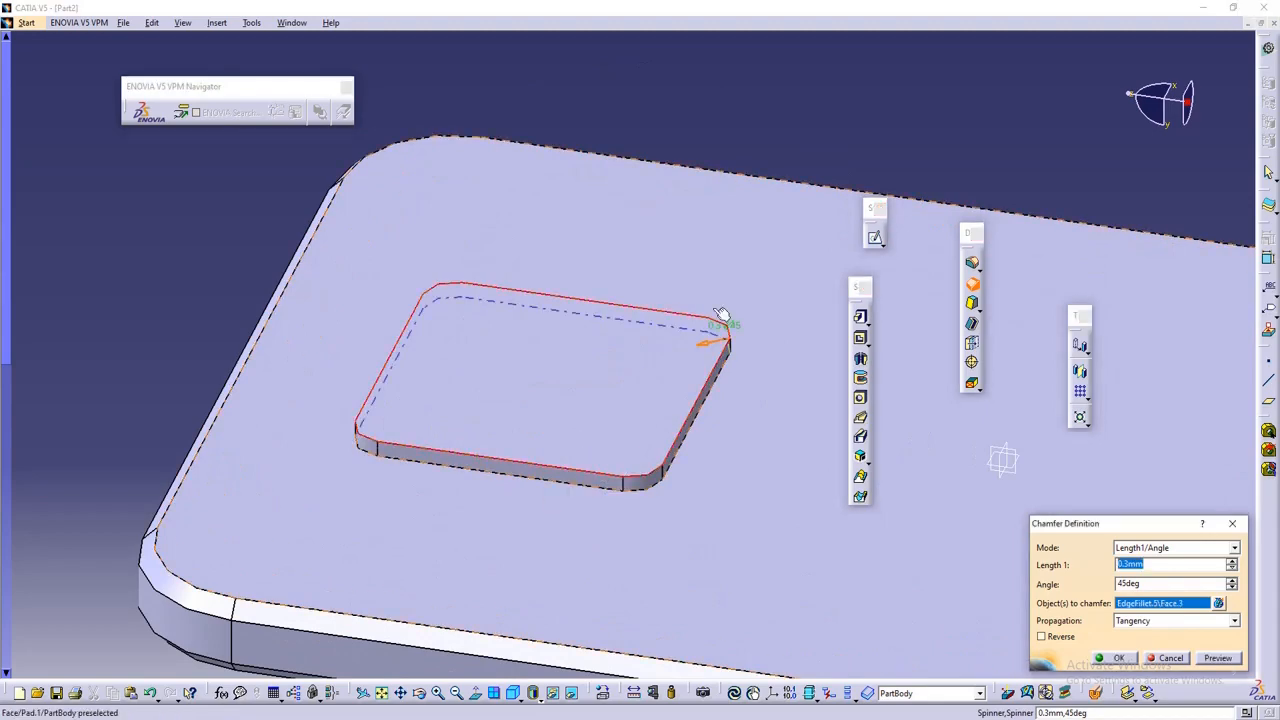
{"action": "left_click", "coordinate": [1216, 659]}
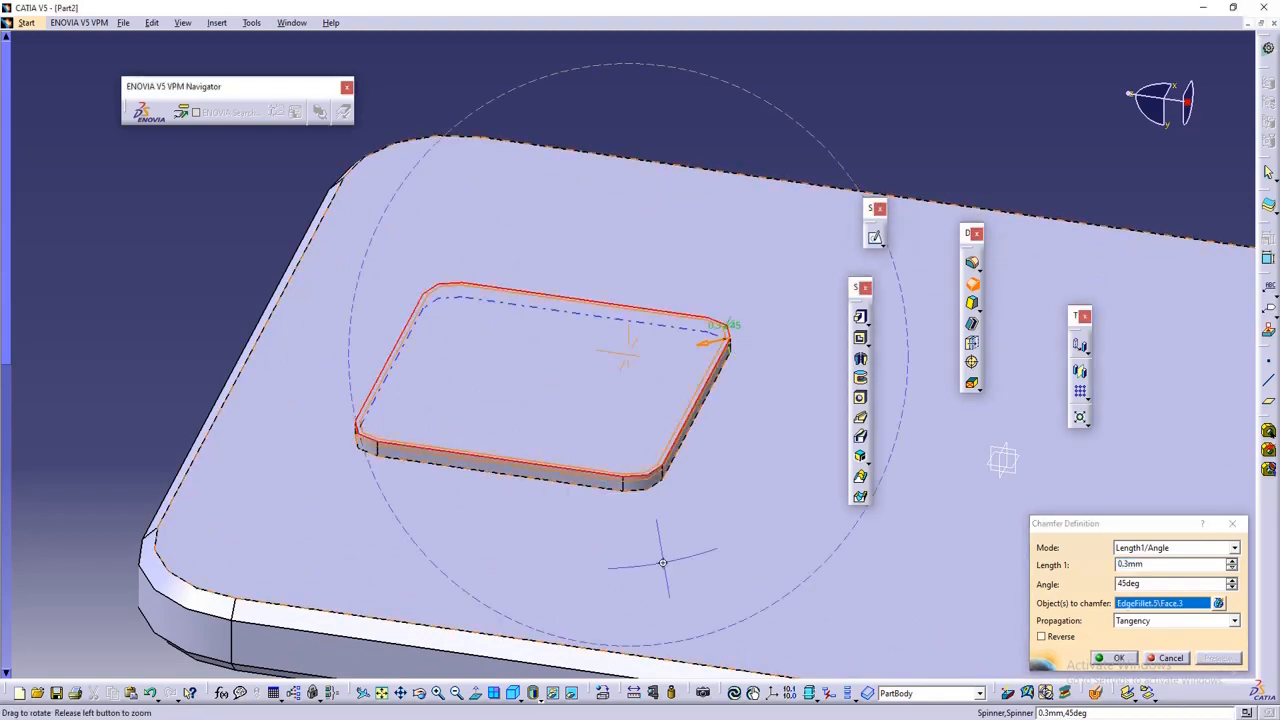
{"action": "middle_click_drag", "start_coordinate": [669, 551], "coordinate": [912, 538]}
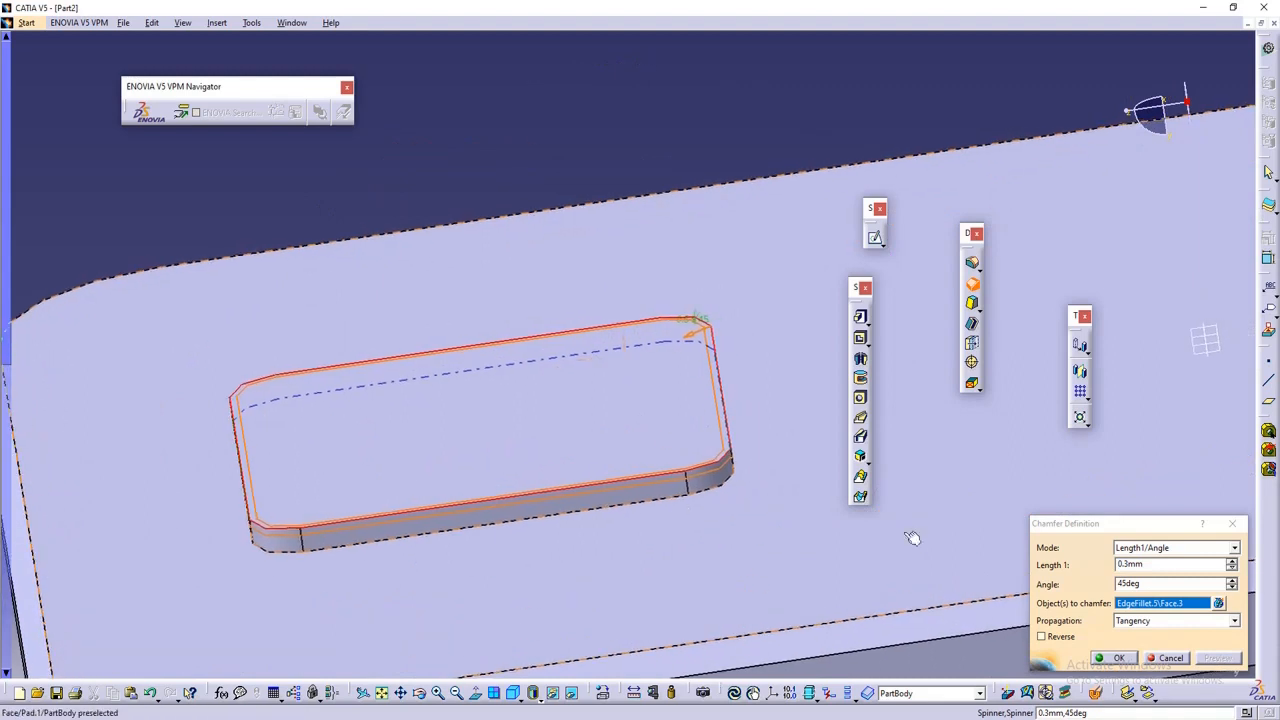
{"action": "left_click_drag", "start_coordinate": [1148, 563], "coordinate": [1085, 558]}
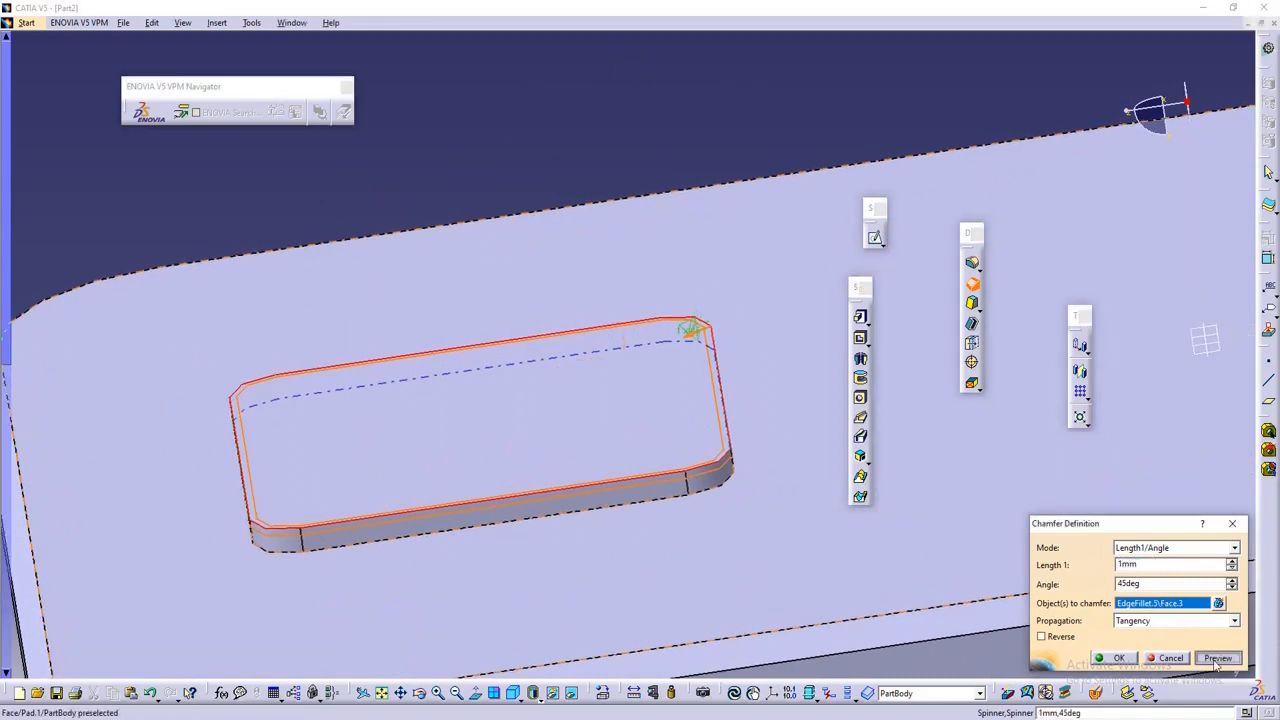
{"action": "left_click", "coordinate": [1217, 658]}
{"action": "left_click", "coordinate": [1112, 658]}
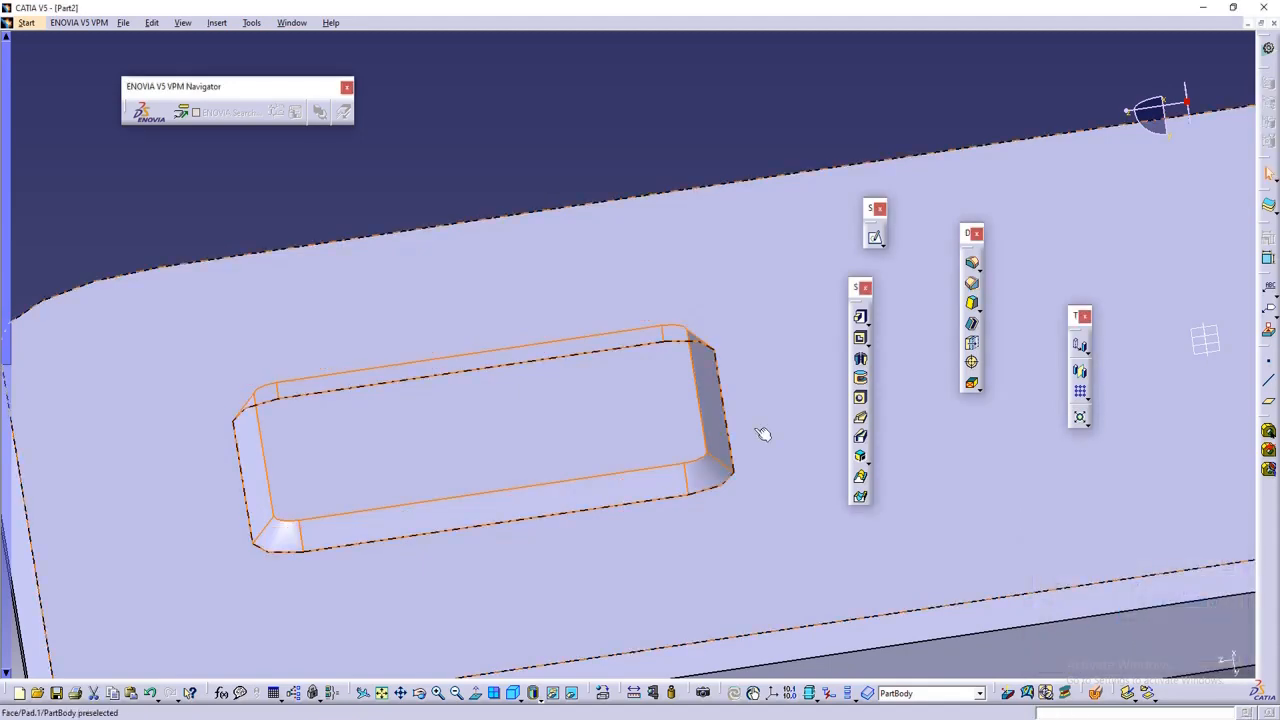
- On the camera block's top face, sketch a circle about 8.9 mm in diameter, centred on the vertical axis in the block's upper part
{"action": "middle_click_drag", "start_coordinate": [675, 228], "coordinate": [511, 363]}
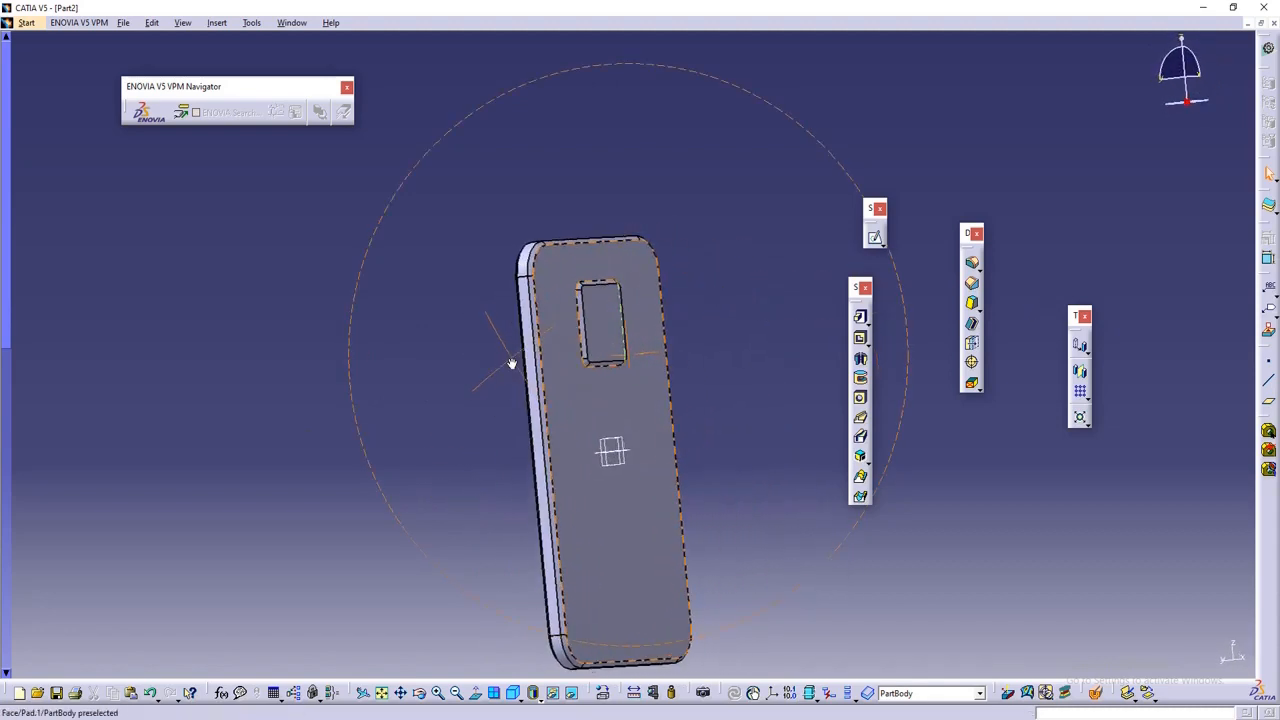
{"action": "middle_click_drag", "start_coordinate": [706, 420], "coordinate": [599, 413]}
{"action": "middle_click_drag", "start_coordinate": [713, 329], "coordinate": [721, 341]}
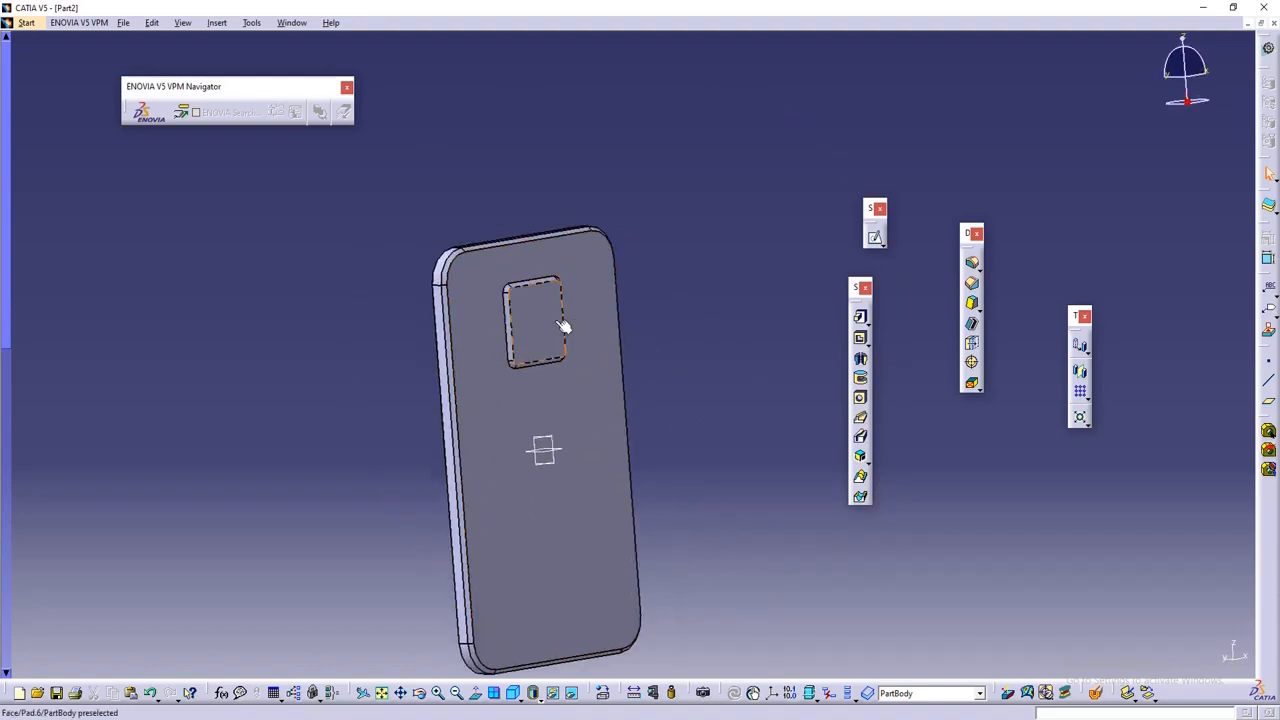
{"action": "left_click", "coordinate": [527, 328]}
{"action": "left_click", "coordinate": [875, 237]}
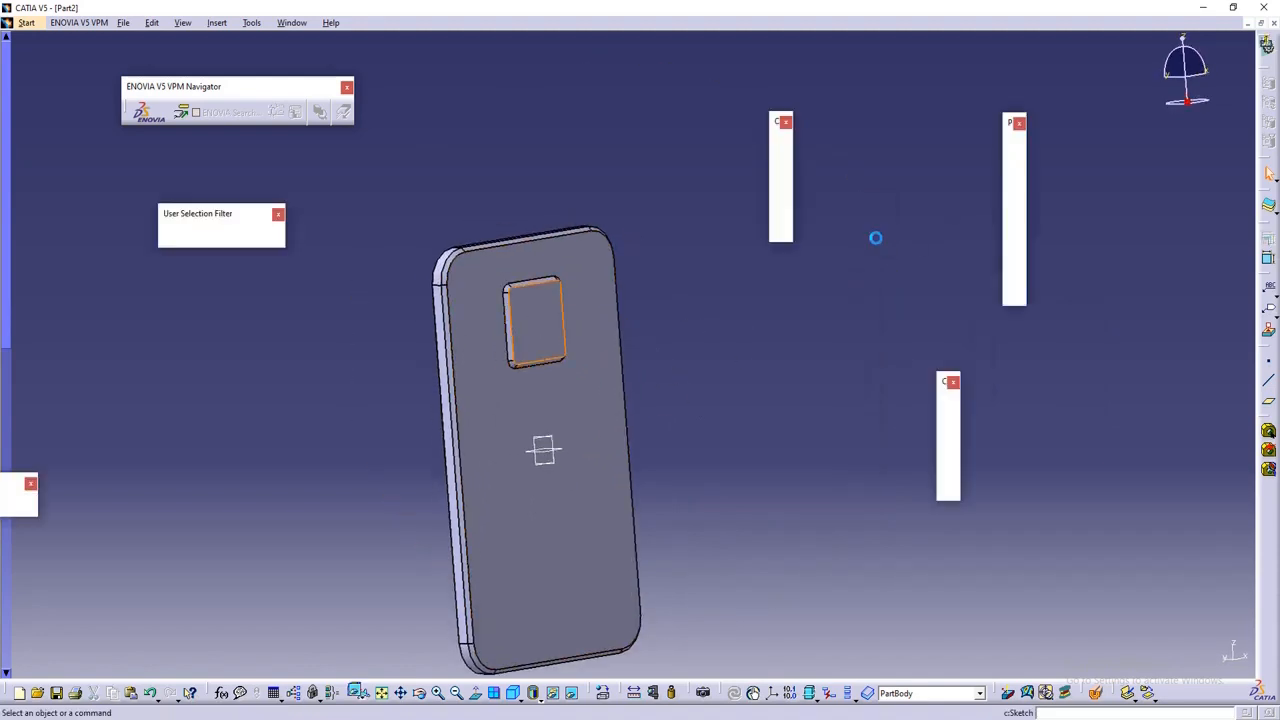
{"action": "middle_click", "coordinate": [536, 318]}
{"action": "middle_click_drag", "start_coordinate": [620, 340], "coordinate": [611, 229]}
{"action": "middle_click_drag", "start_coordinate": [855, 267], "coordinate": [822, 321]}
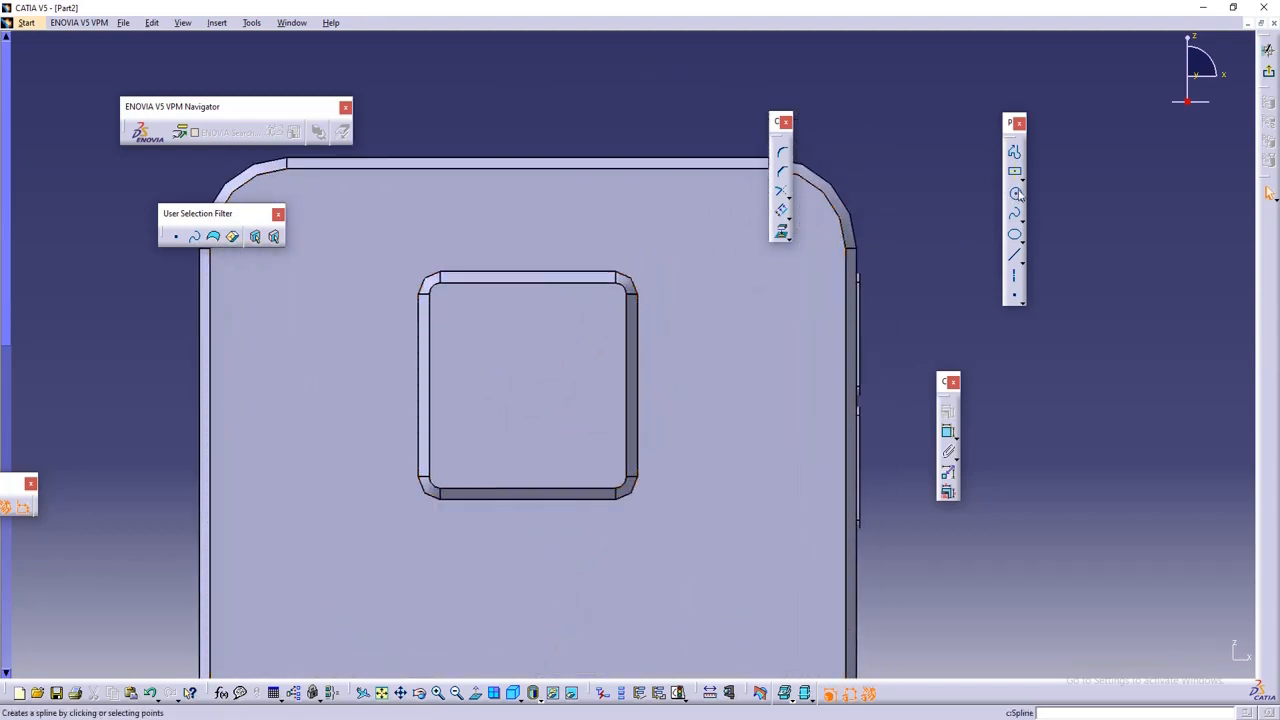
{"action": "left_click", "coordinate": [1016, 194]}
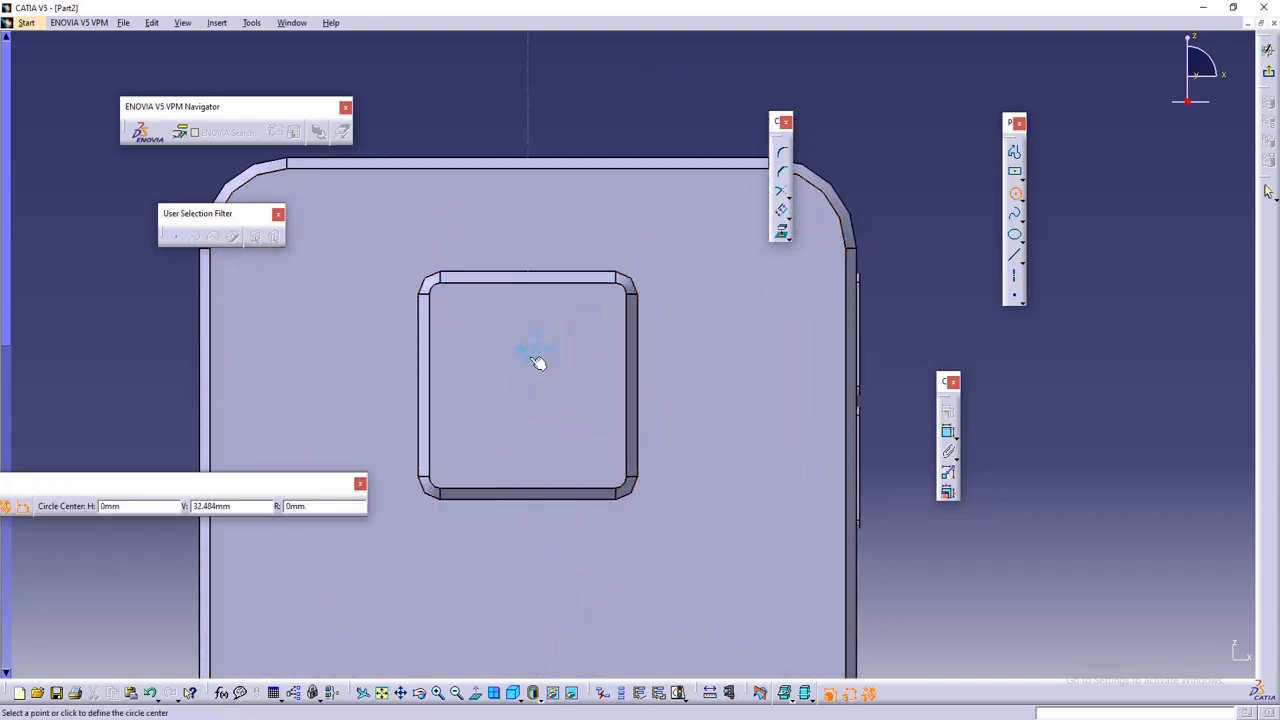
{"action": "left_click", "coordinate": [585, 347]}
{"action": "middle_click_drag", "start_coordinate": [899, 302], "coordinate": [883, 245]}
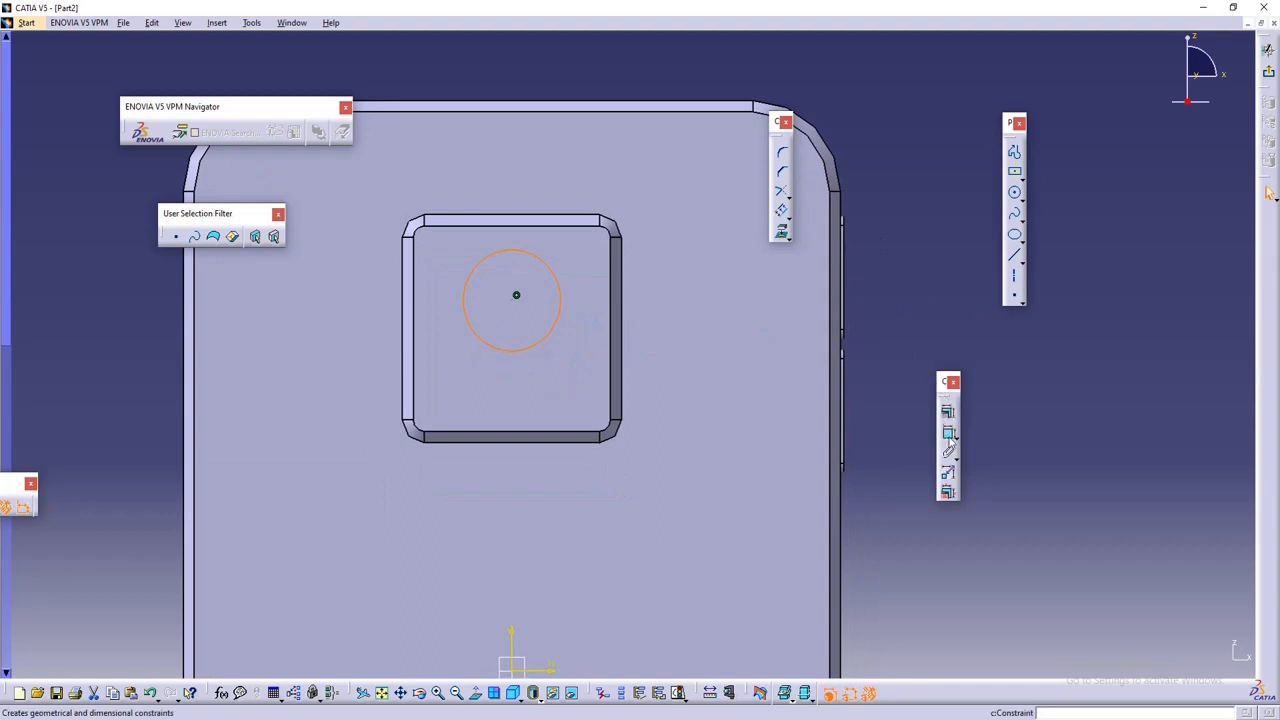
- Dimension the circle's diameter and the distance from its lower edge to the horizontal axis, and exit the sketch
{"action": "left_click", "coordinate": [950, 438]}
{"action": "left_click", "coordinate": [911, 312]}
{"action": "middle_click_drag", "start_coordinate": [822, 441], "coordinate": [792, 364]}
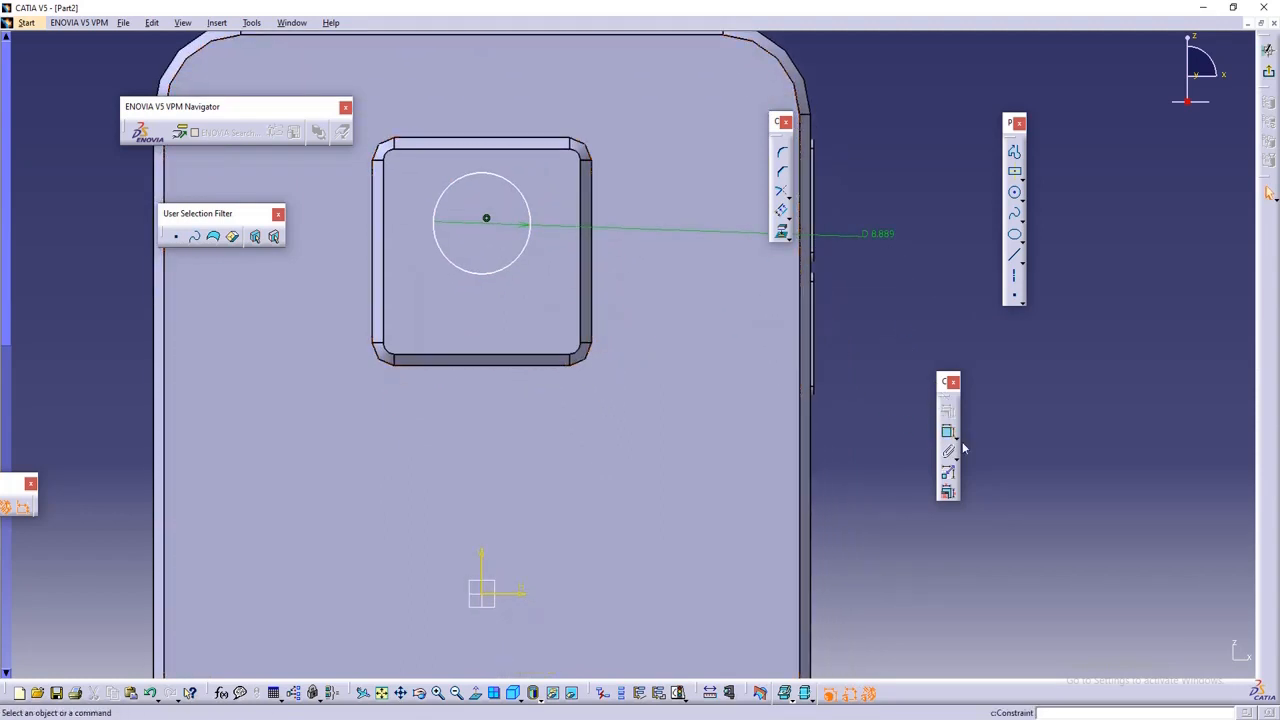
{"action": "left_click", "coordinate": [950, 432]}
{"action": "left_click", "coordinate": [497, 272]}
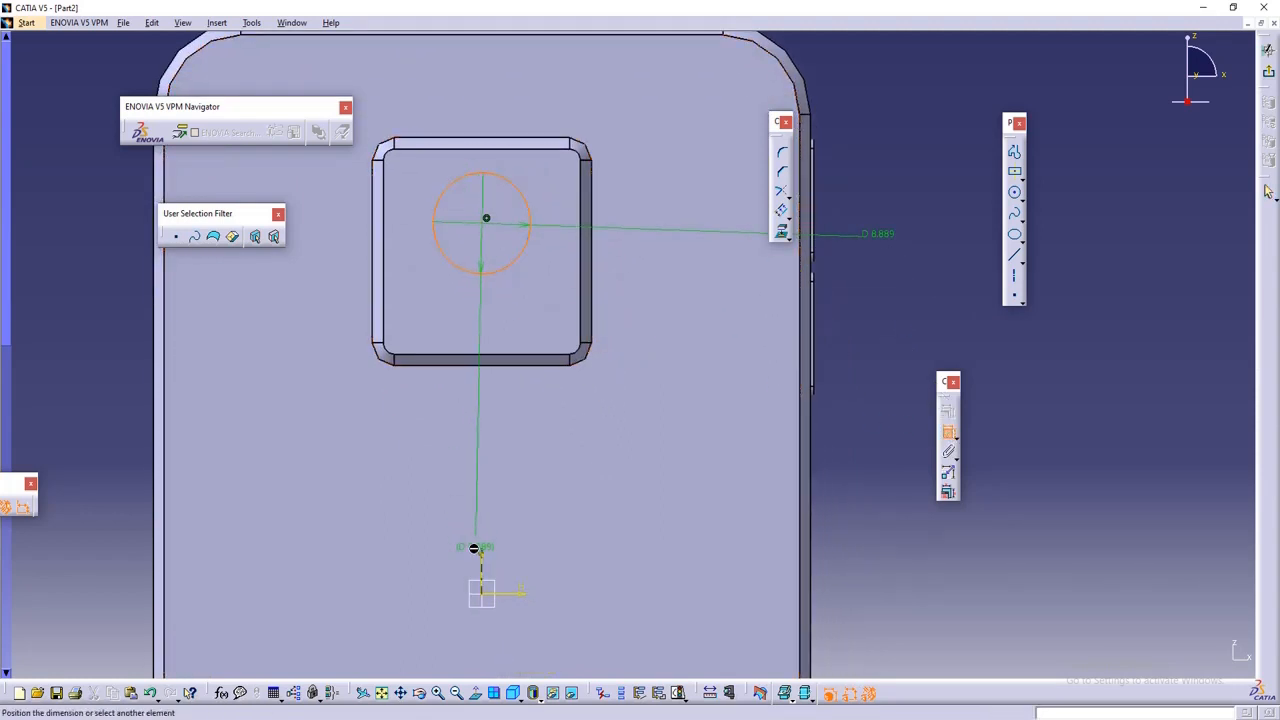
{"action": "left_click", "coordinate": [514, 596]}
{"action": "left_click", "coordinate": [858, 496]}
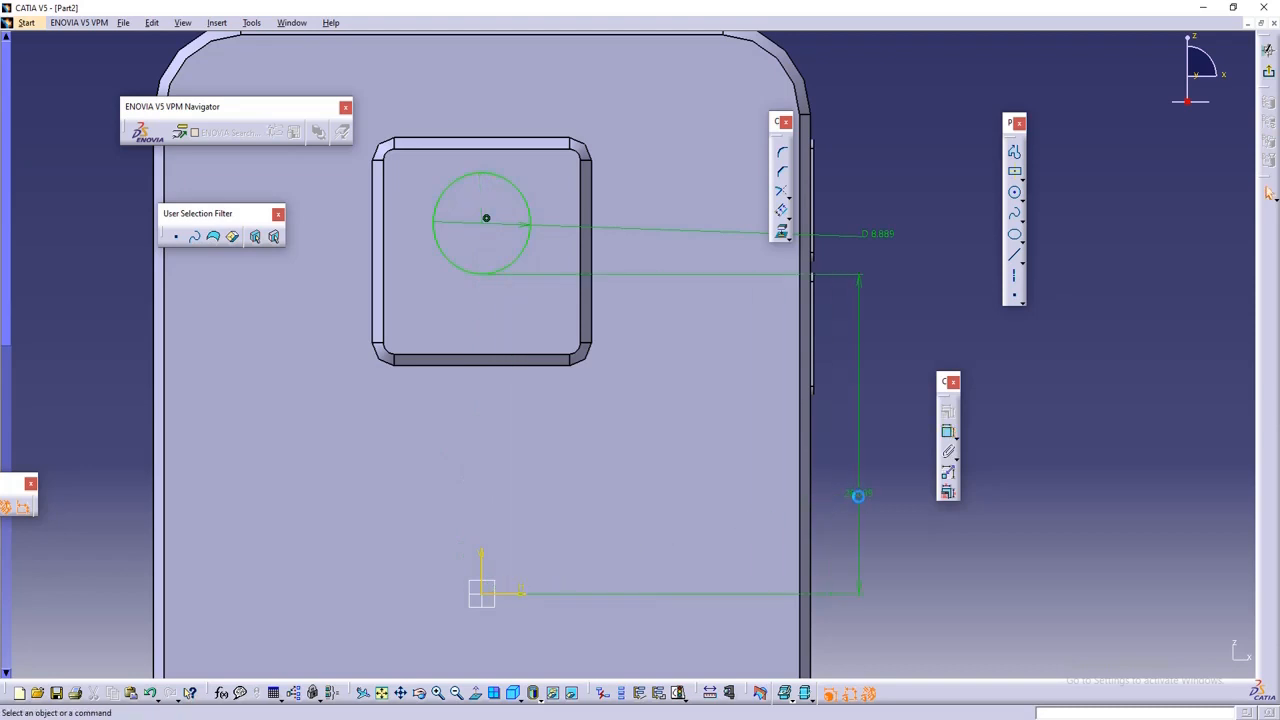
{"action": "middle_click_drag", "start_coordinate": [877, 360], "coordinate": [877, 377]}
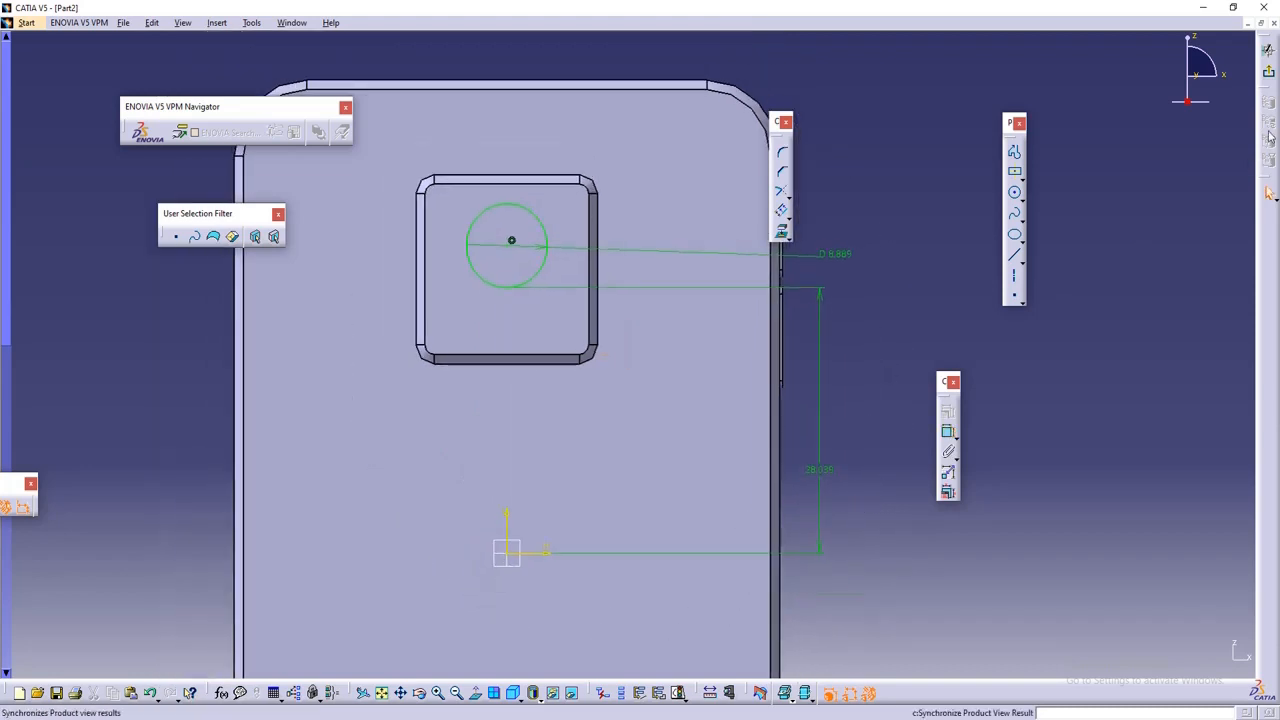
{"action": "left_click", "coordinate": [1268, 72]}
- Cut the circle sketch into the camera block as a pocket 1 mm deep
{"action": "mouse_move", "coordinate": [468, 335]}
{"action": "middle_mouse_down"}
{"action": "mouse_move", "coordinate": [543, 343]}
{"action": "mouse_move", "coordinate": [603, 412]}
{"action": "middle_mouse_up"}
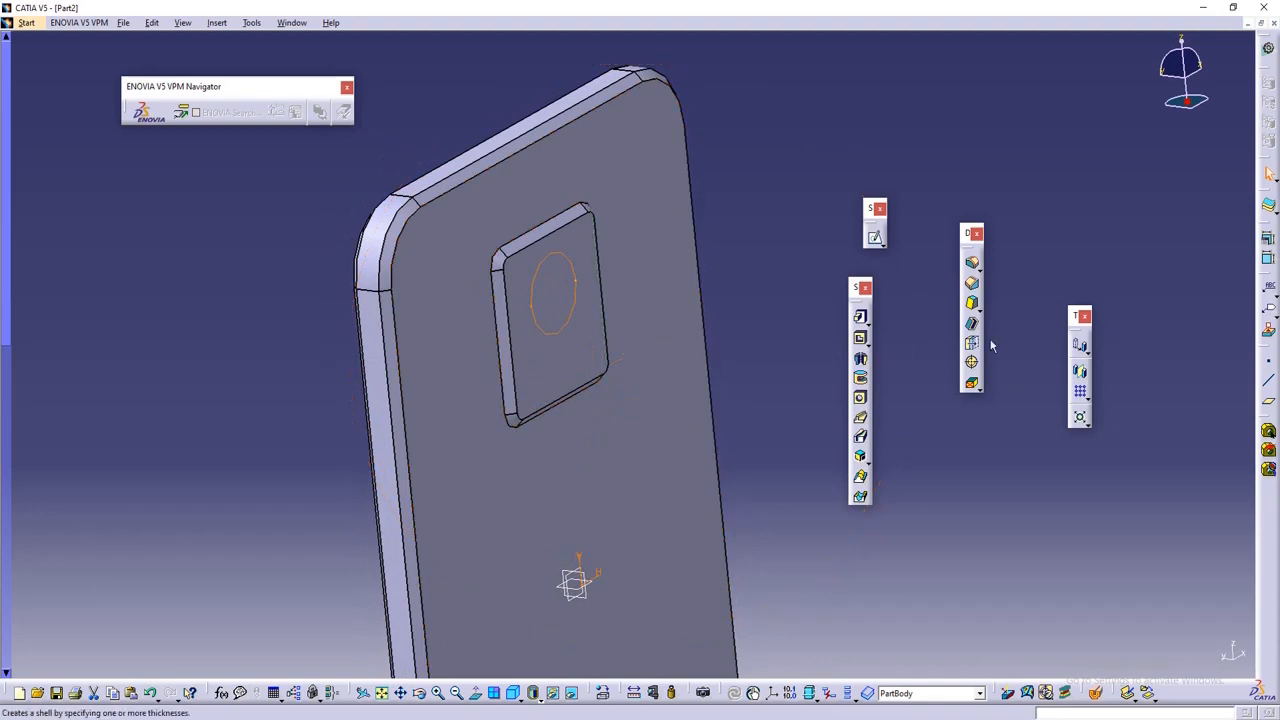
{"action": "left_click", "coordinate": [861, 339]}
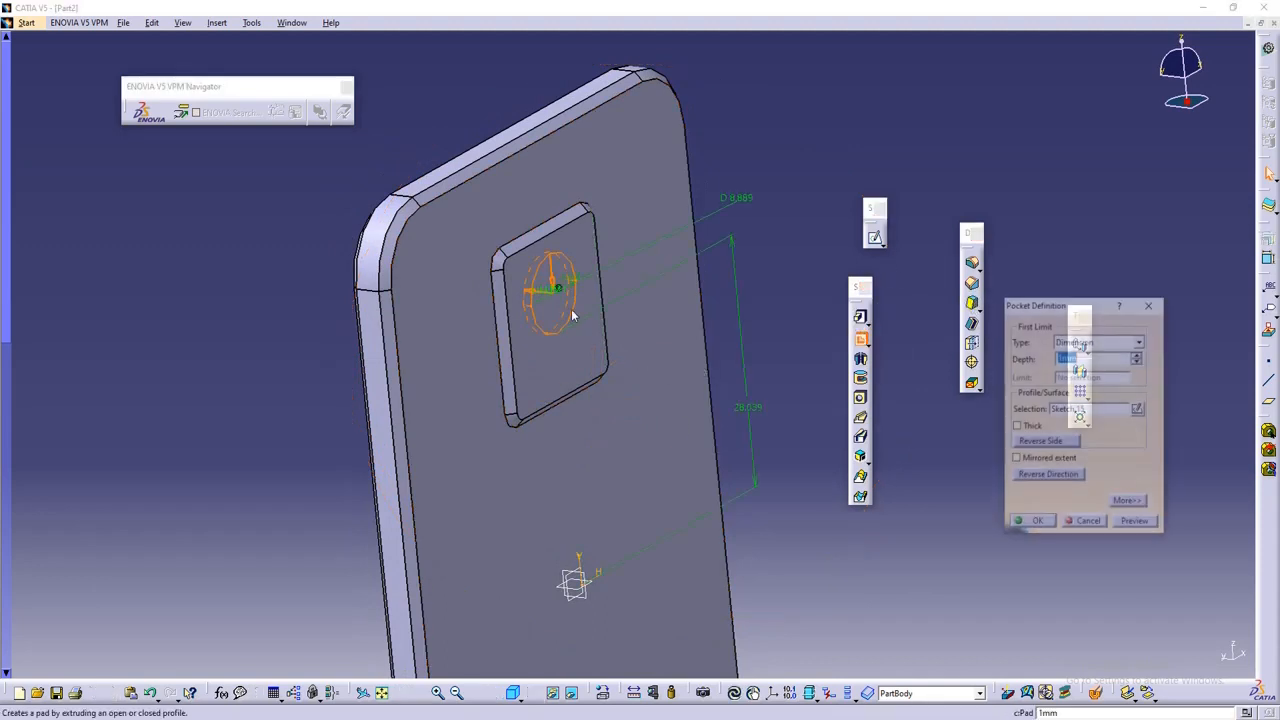
{"action": "left_click", "coordinate": [1140, 524]}
{"action": "left_click", "coordinate": [1038, 524]}
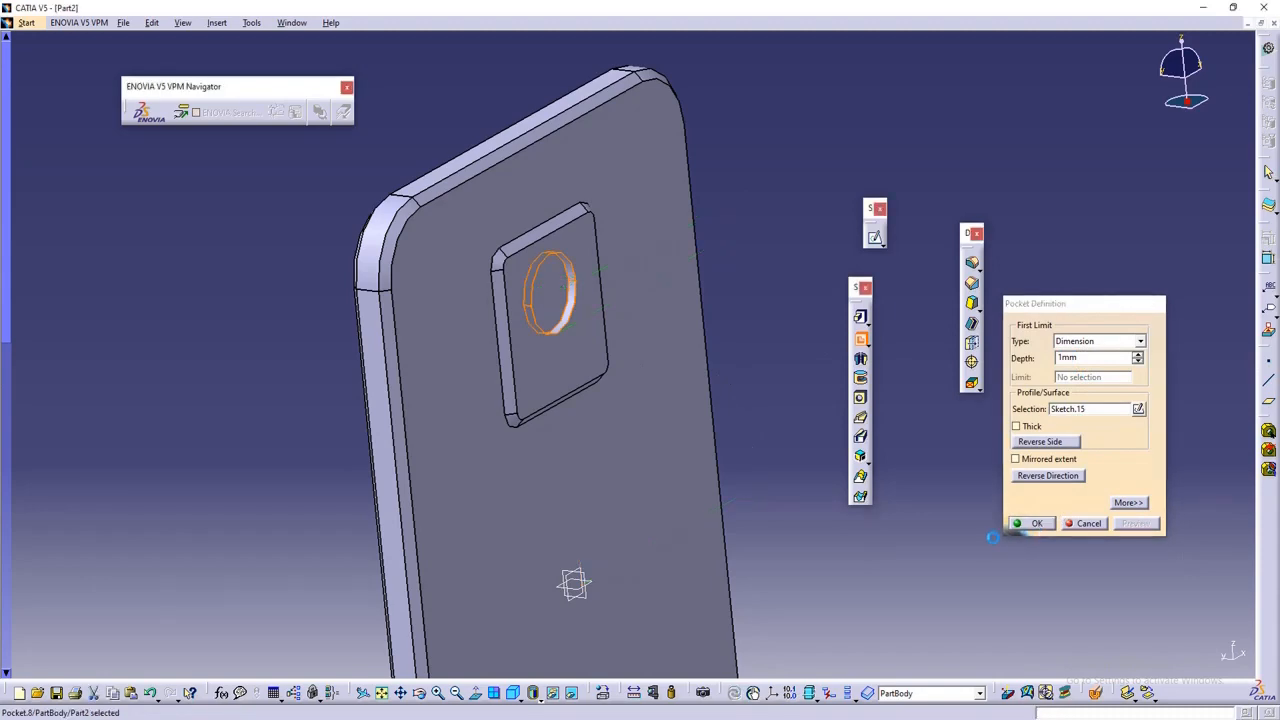
- On the camera block's top face, sketch a centered rectangle about 3.7 mm wide and 2.8 mm high below the circular pocket
{"action": "mouse_move", "coordinate": [720, 380]}
{"action": "middle_mouse_down"}
{"action": "mouse_move", "coordinate": [651, 356]}
{"action": "mouse_move", "coordinate": [656, 314]}
{"action": "mouse_move", "coordinate": [567, 388]}
{"action": "middle_mouse_up"}
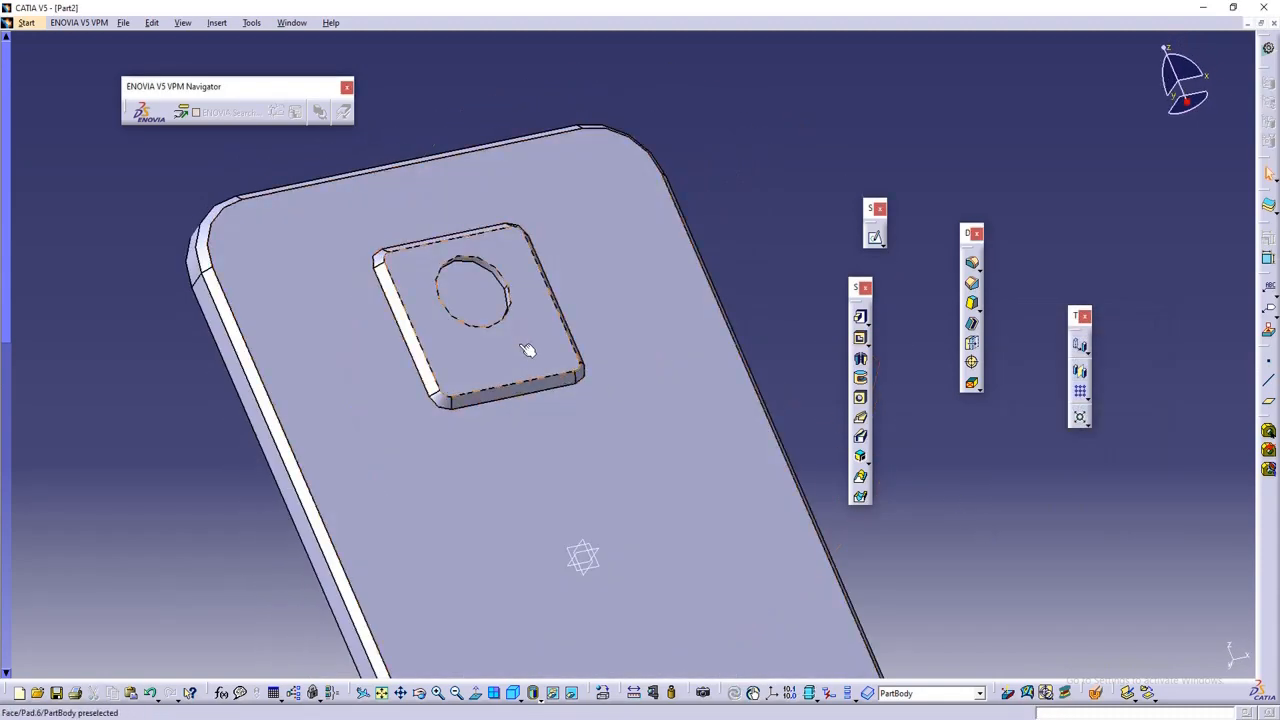
{"action": "left_click", "coordinate": [527, 350]}
{"action": "left_click", "coordinate": [1268, 205]}
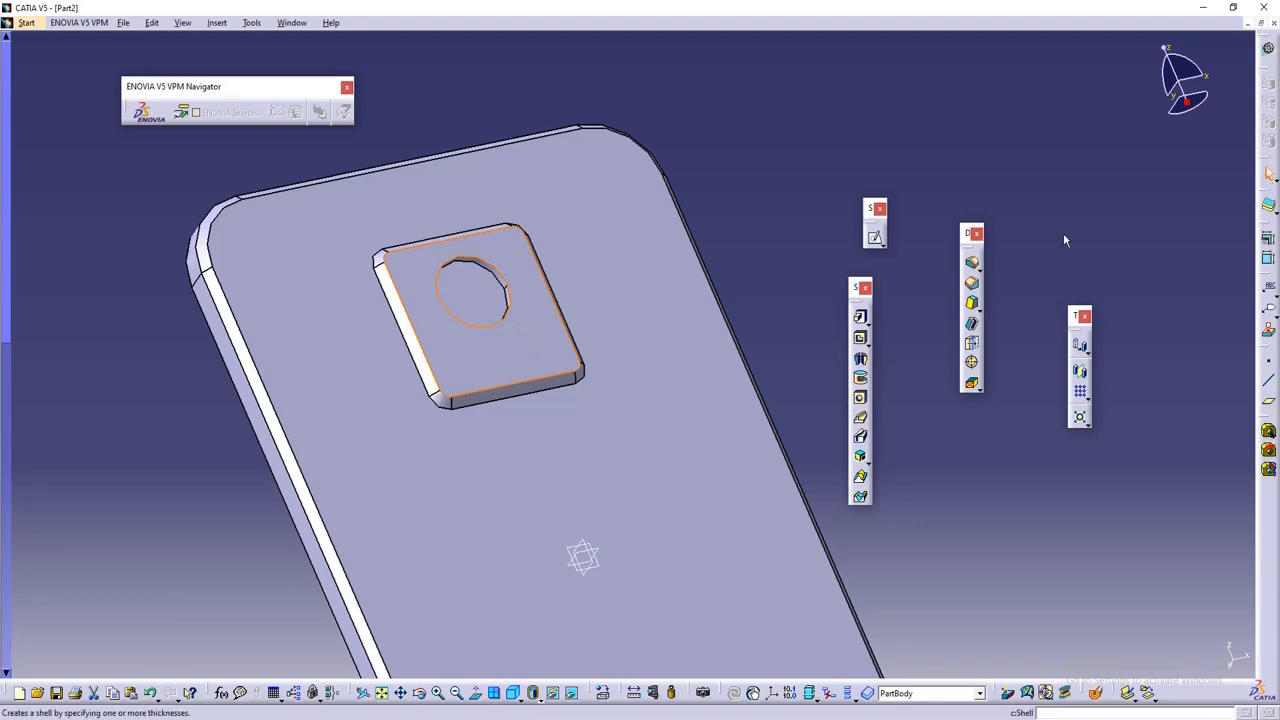
{"action": "left_click", "coordinate": [874, 237]}
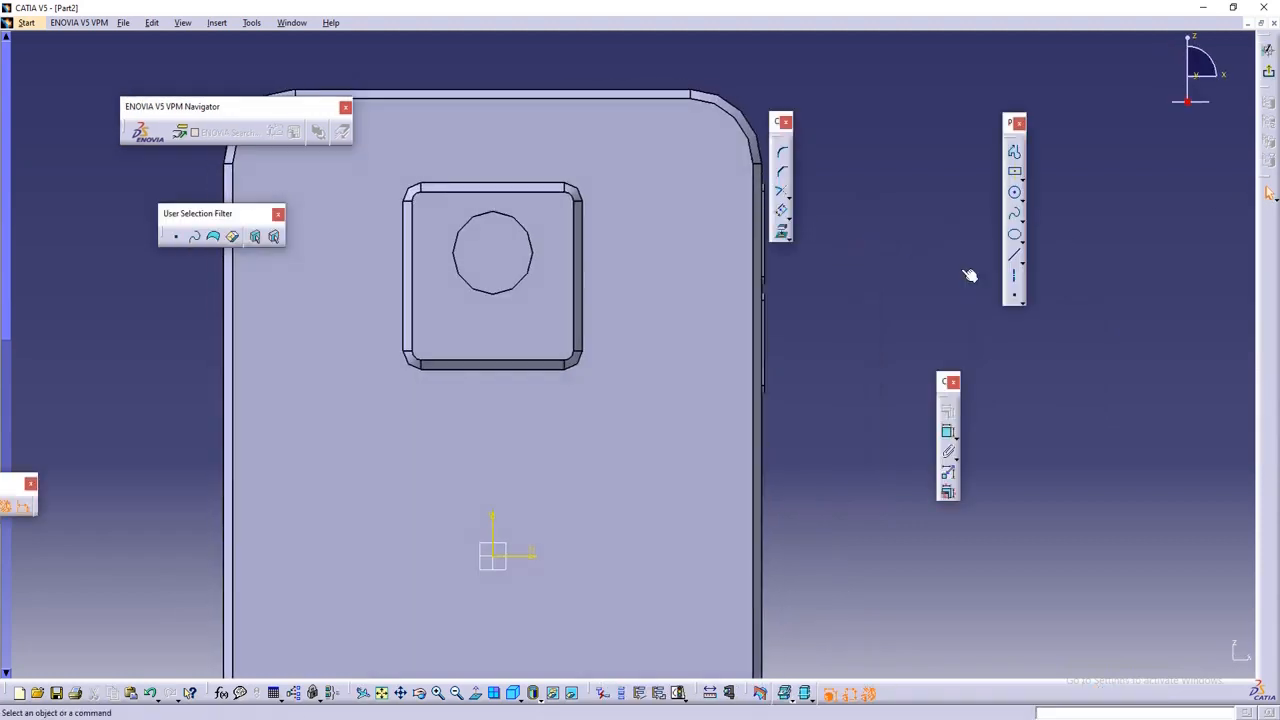
{"action": "left_click", "coordinate": [1015, 175]}
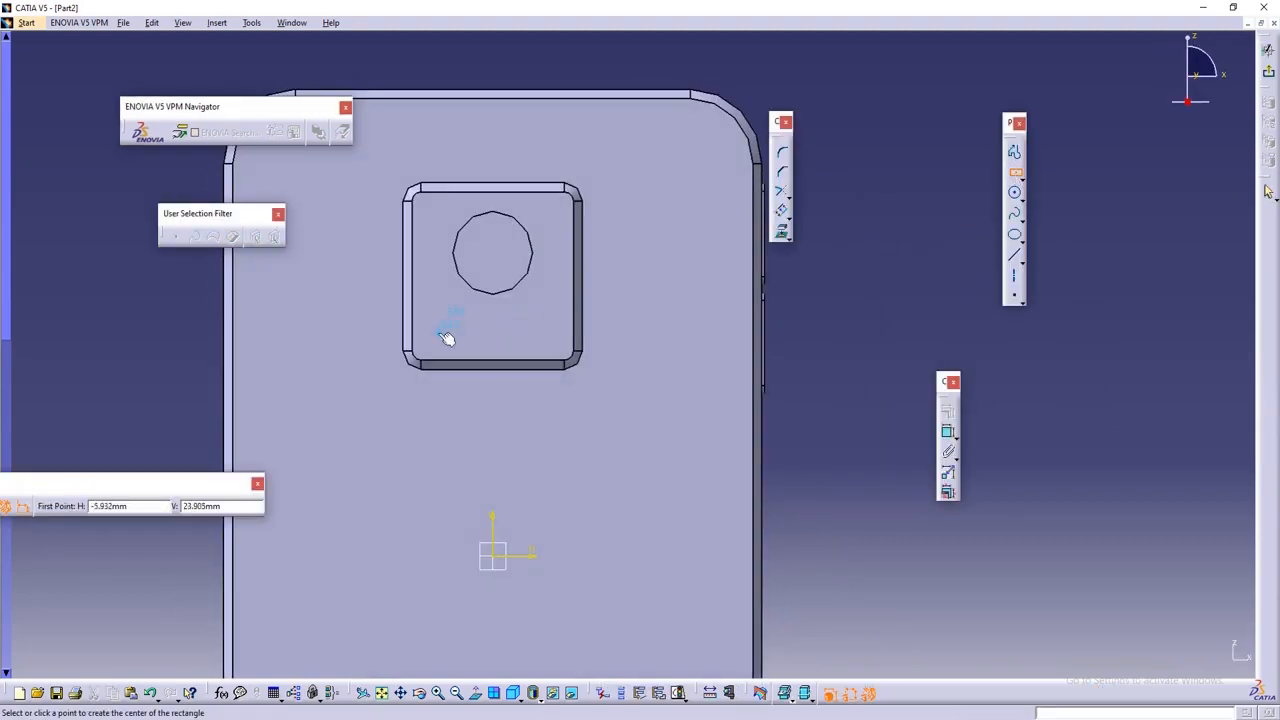
{"action": "left_click", "coordinate": [498, 320]}
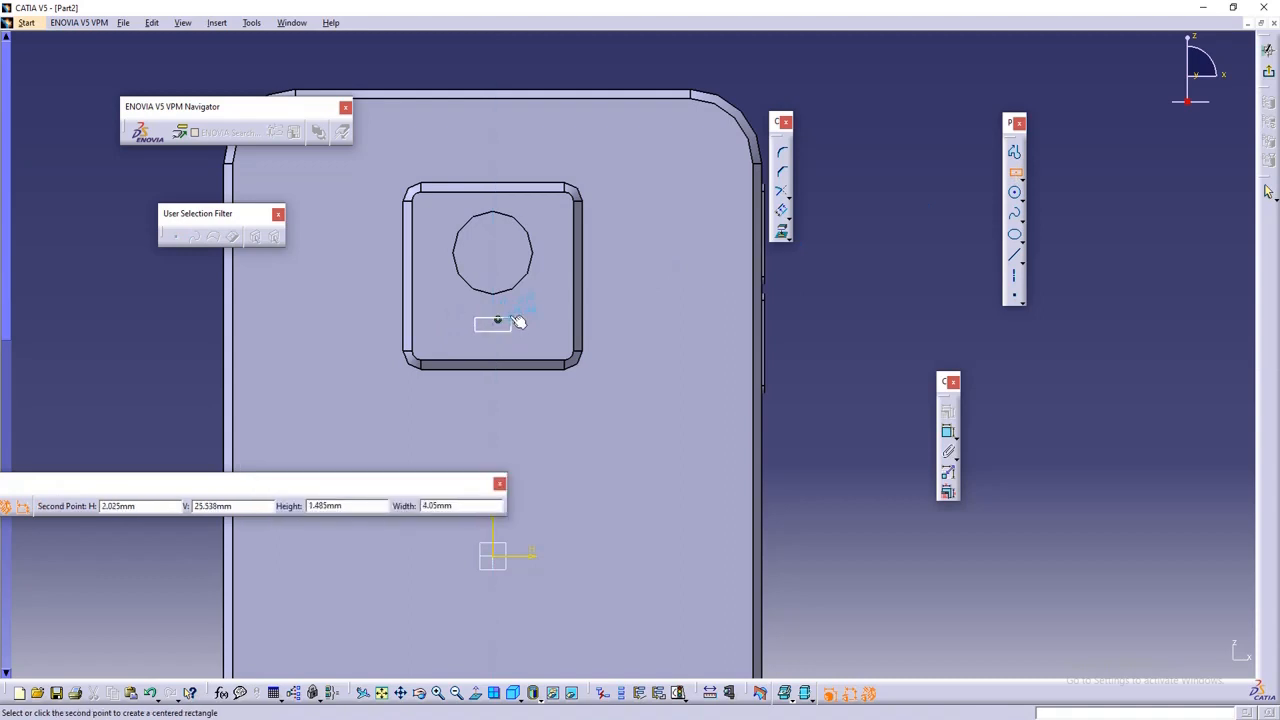
{"action": "left_click", "coordinate": [511, 312]}
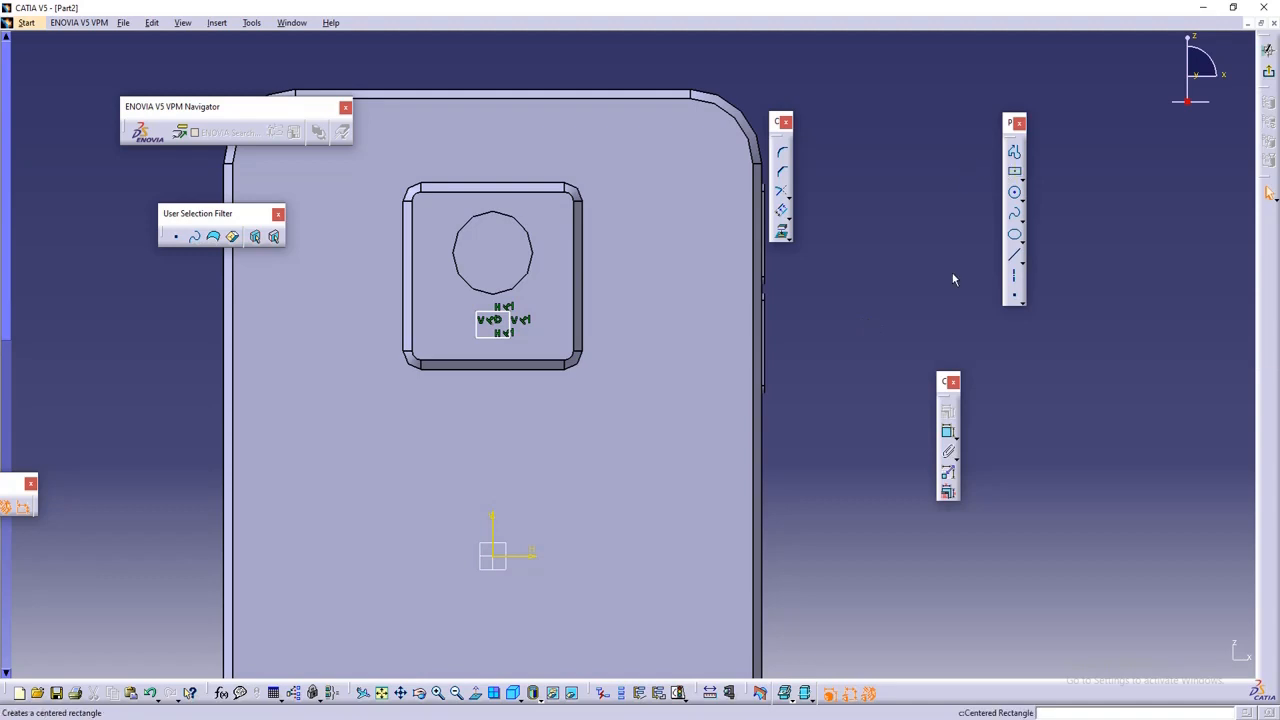
- Dimension the height and the width of the rectangle below the circular pocket
{"action": "left_click", "coordinate": [948, 433]}
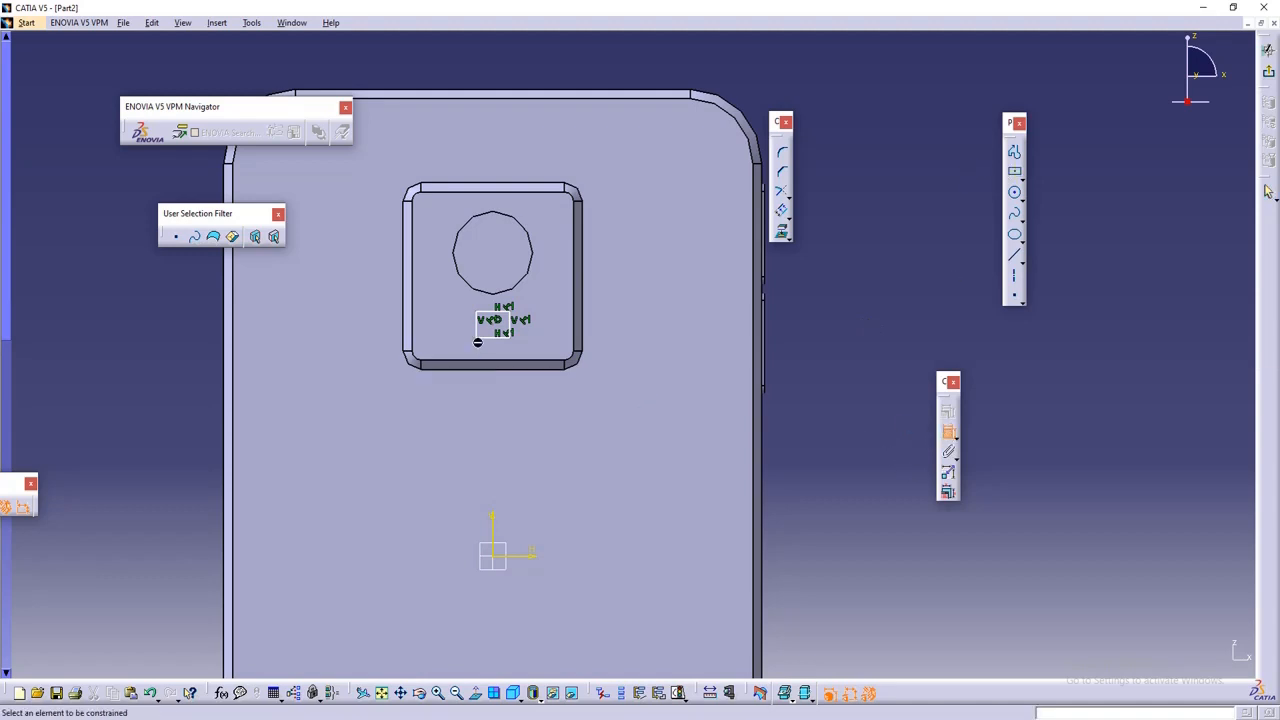
{"action": "middle_click_drag", "start_coordinate": [477, 340], "coordinate": [491, 275]}
{"action": "left_click", "coordinate": [324, 265]}
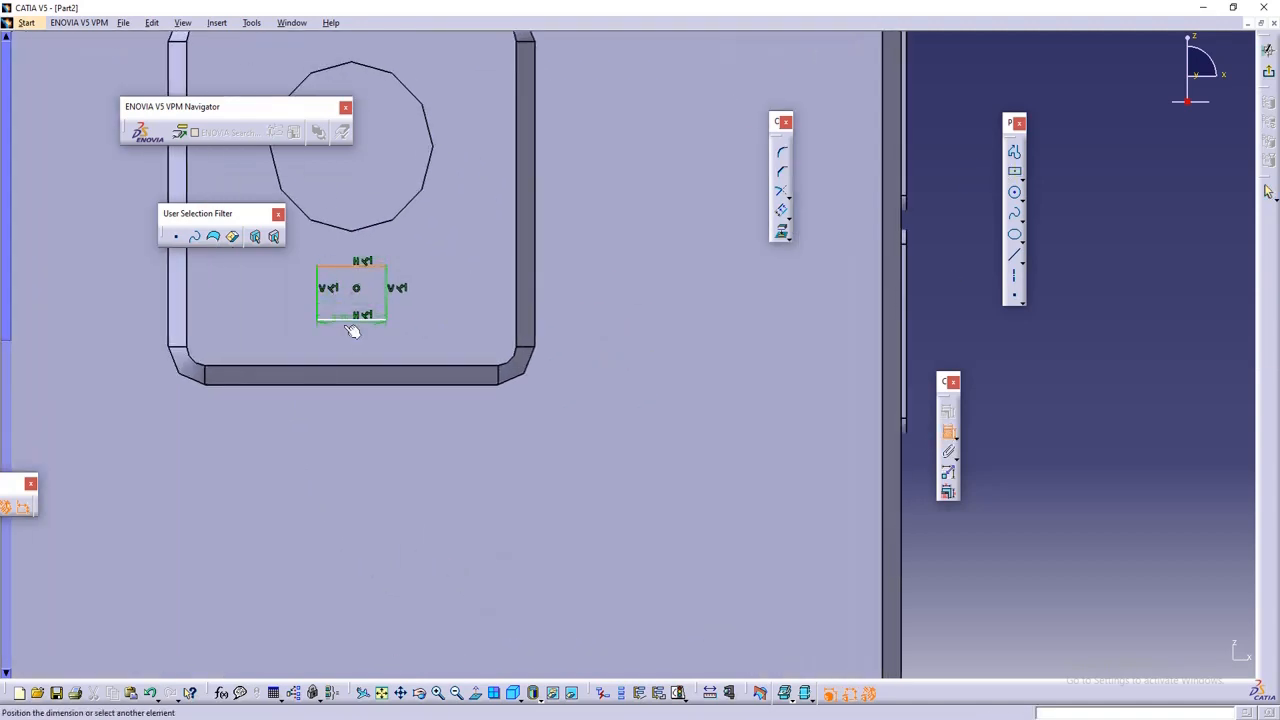
{"action": "left_click", "coordinate": [352, 320]}
{"action": "left_click", "coordinate": [572, 284]}
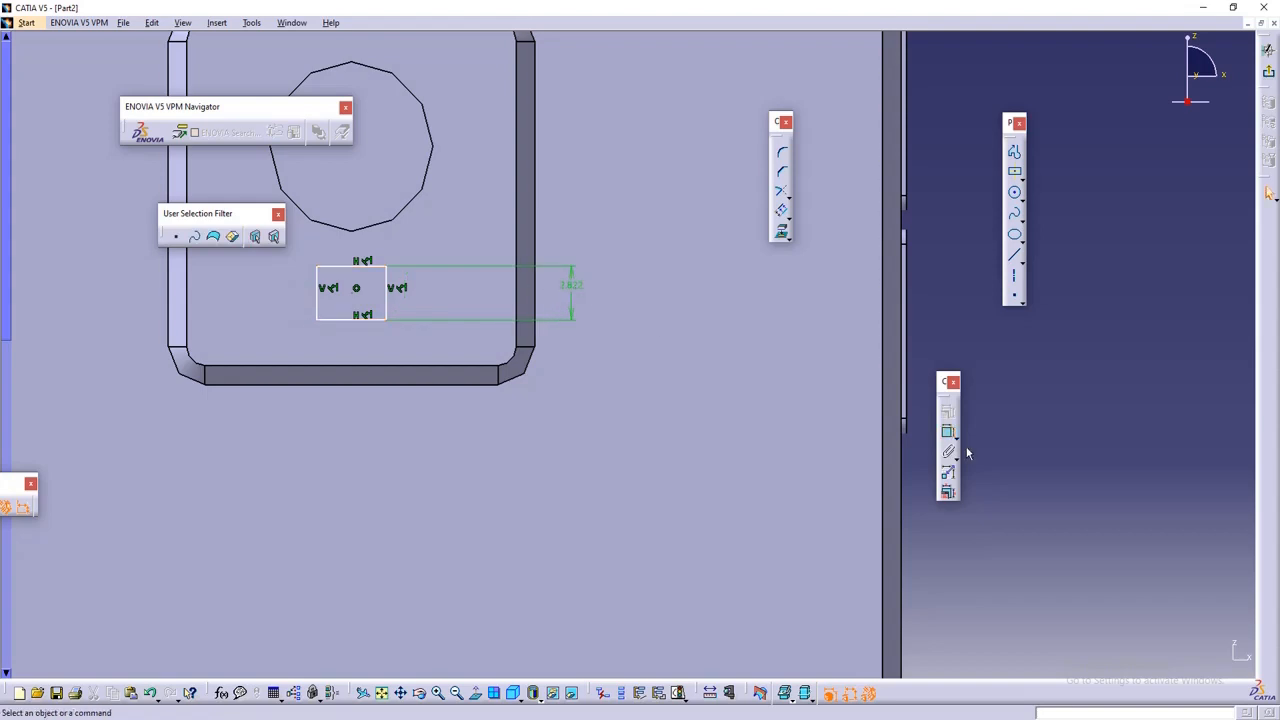
{"action": "left_click", "coordinate": [948, 433]}
{"action": "left_click", "coordinate": [362, 264]}
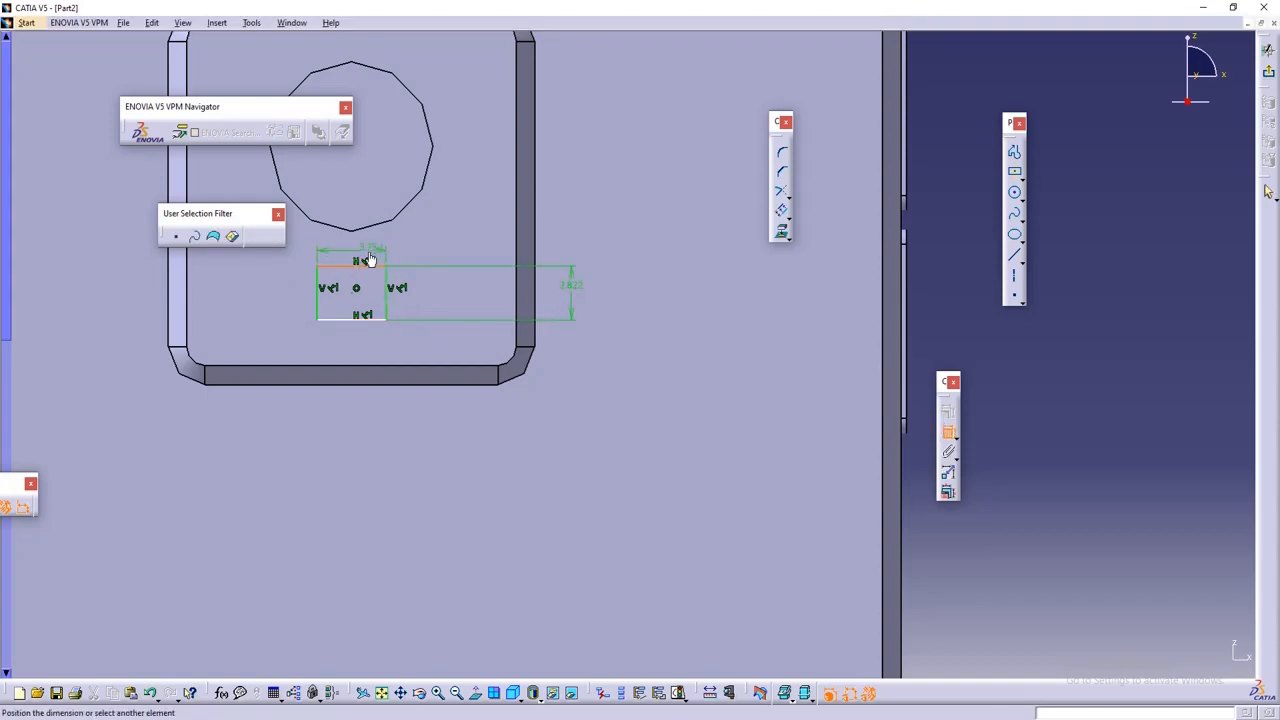
{"action": "left_click", "coordinate": [431, 237]}
- Dimension the distance from the rectangle's lower edge to the horizontal axis
{"action": "middle_click_drag", "start_coordinate": [549, 435], "coordinate": [548, 483], "text": "ctrl"}
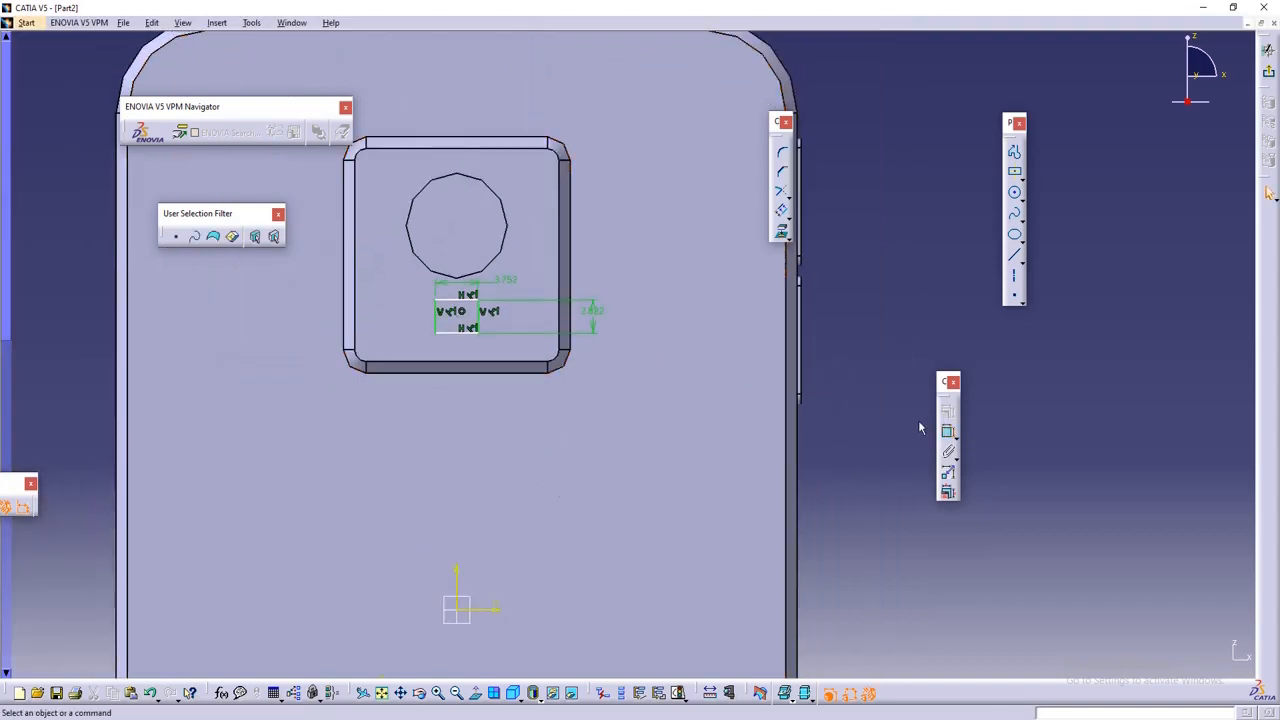
{"action": "left_click", "coordinate": [949, 433]}
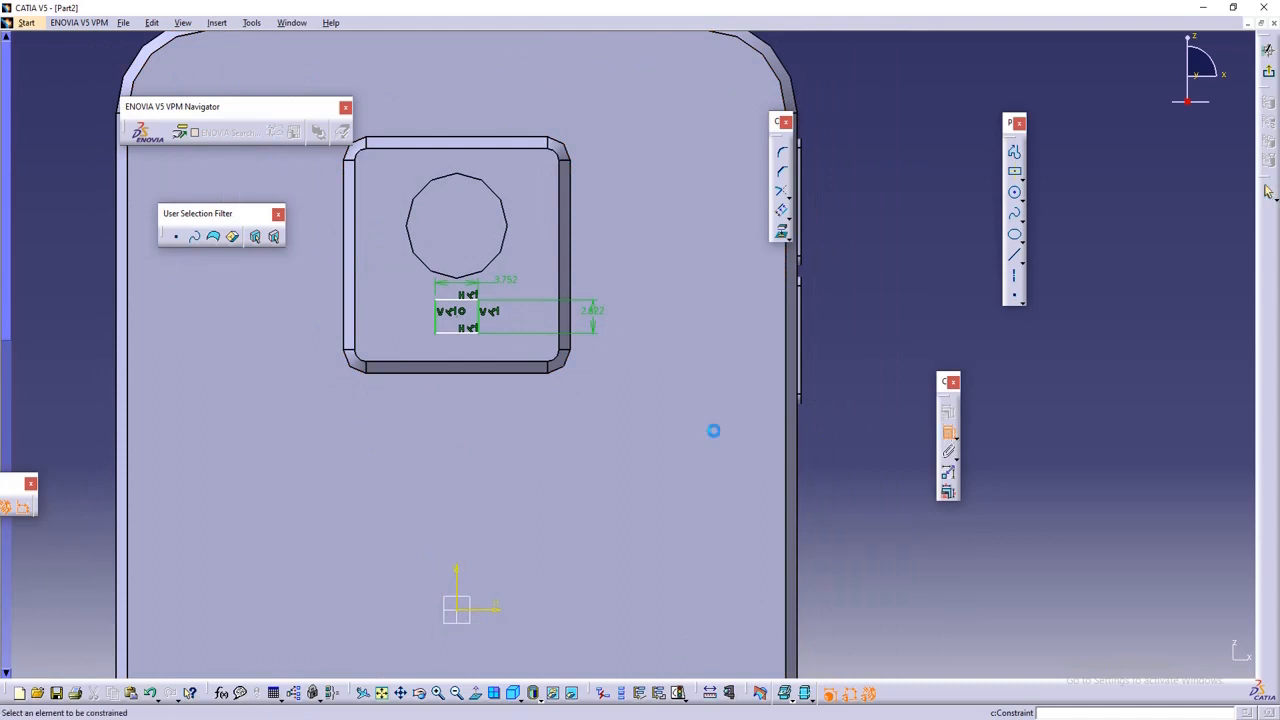
{"action": "left_click", "coordinate": [466, 335]}
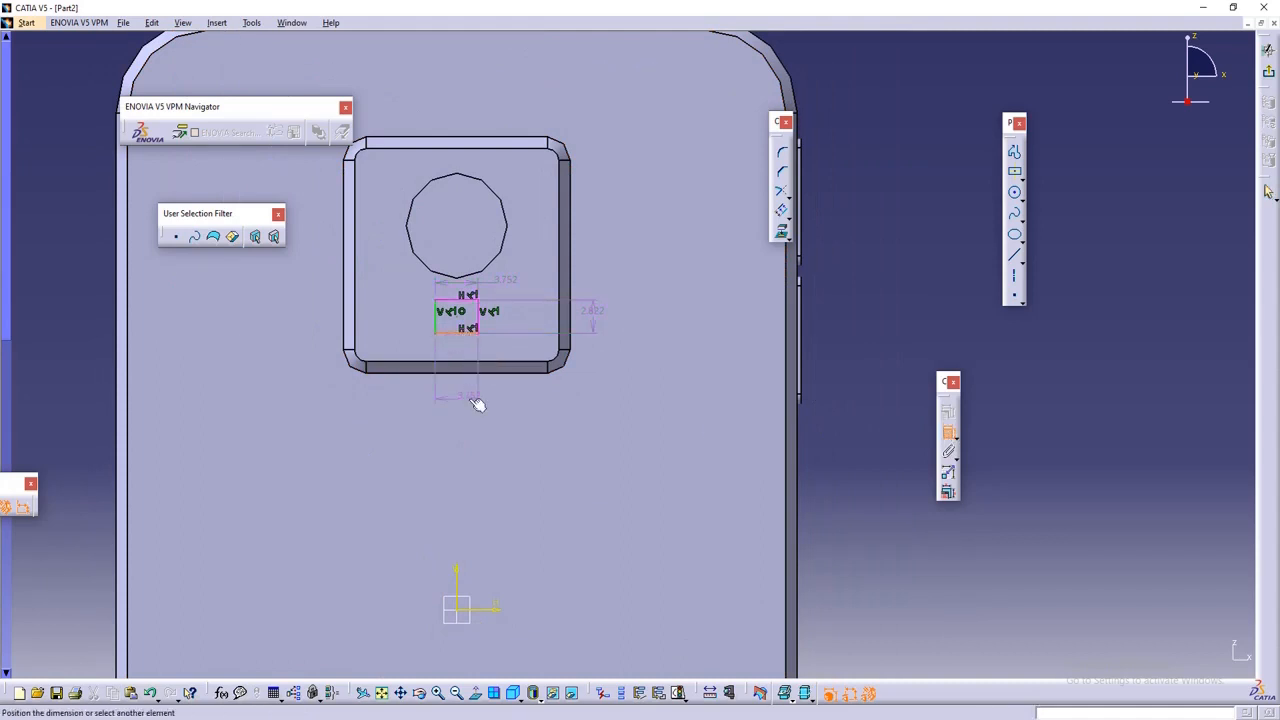
{"action": "left_click", "coordinate": [493, 610]}
{"action": "left_click", "coordinate": [848, 500]}
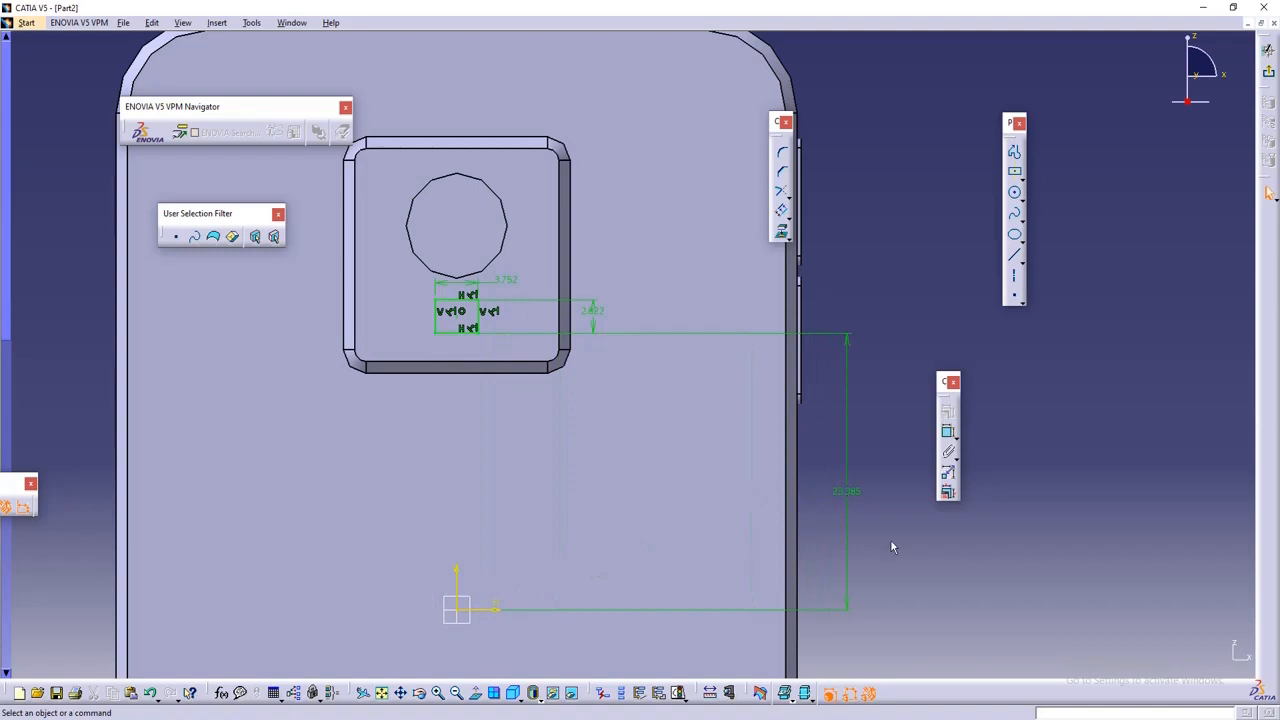
- Exit the sketch and cut the rectangle into the camera block as a pocket 1 mm deep
{"action": "left_click", "coordinate": [1268, 104]}
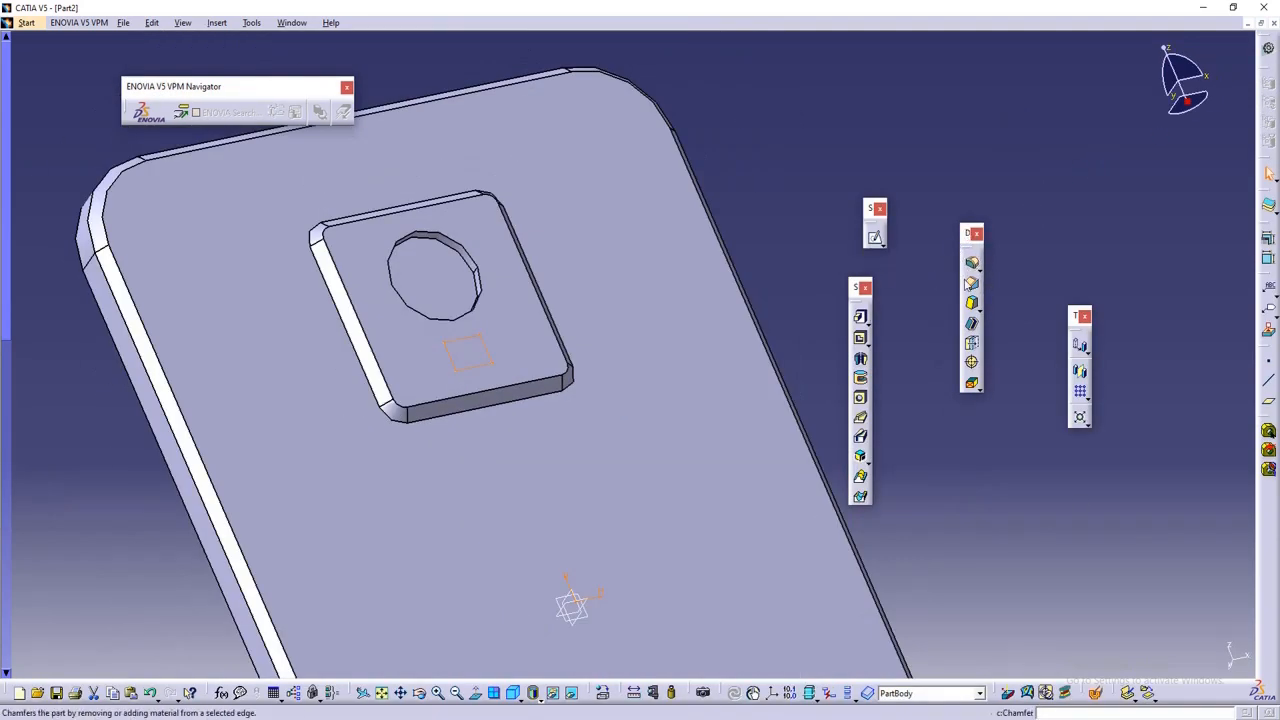
{"action": "left_click", "coordinate": [860, 338]}
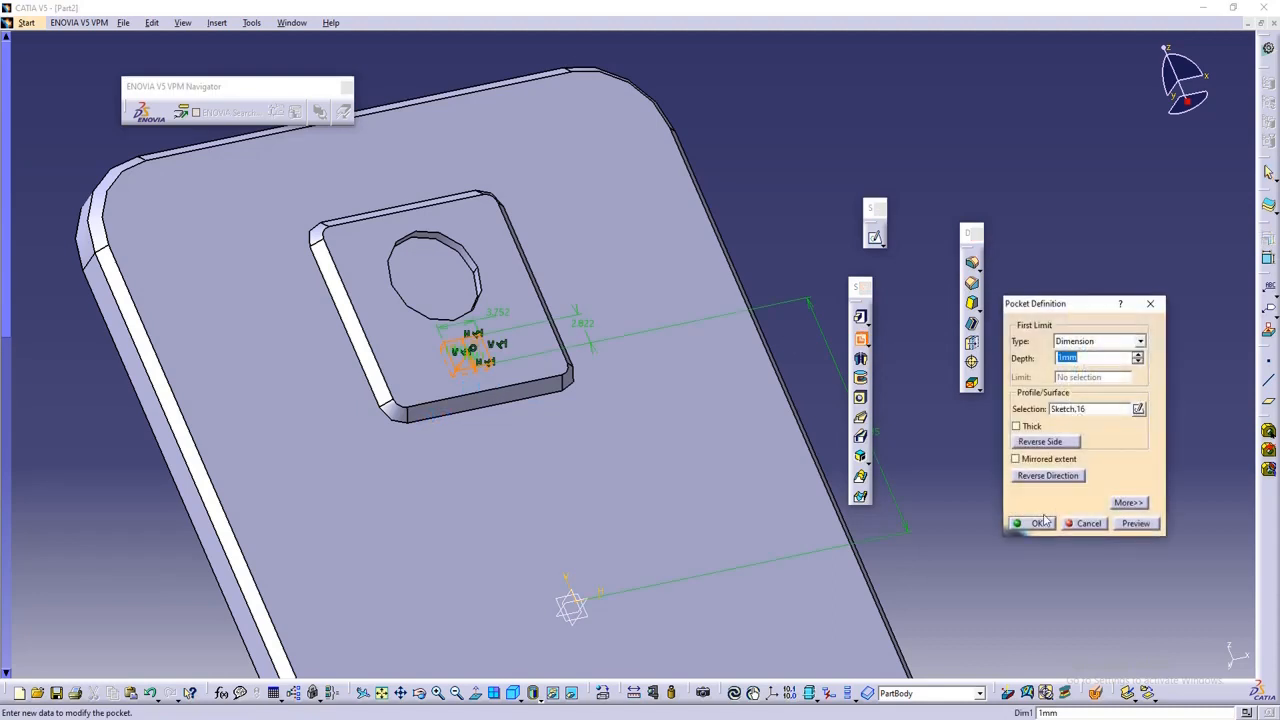
{"action": "left_click", "coordinate": [1040, 523]}
- On the floor of the circular pocket, sketch a circle about 5.5 mm in diameter near the pocket's centre
{"action": "middle_click_drag", "start_coordinate": [814, 194], "coordinate": [560, 455]}
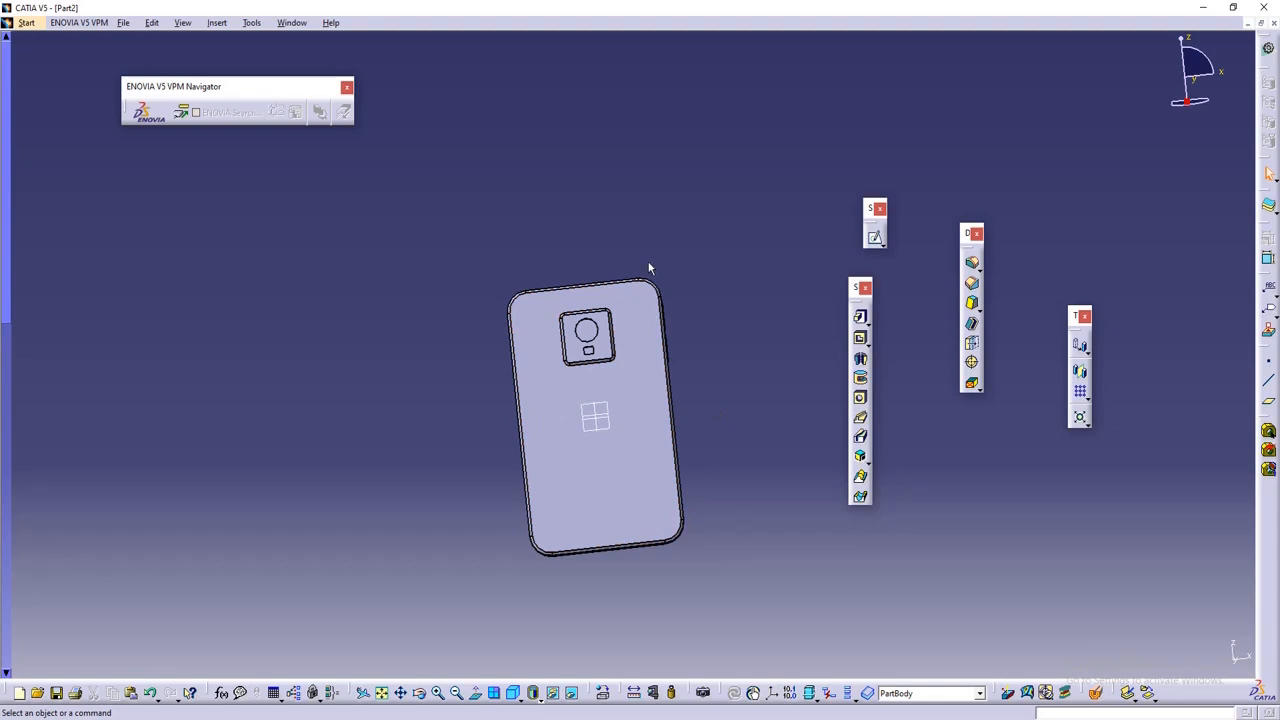
{"action": "left_click", "coordinate": [876, 238]}
{"action": "left_click", "coordinate": [587, 349]}
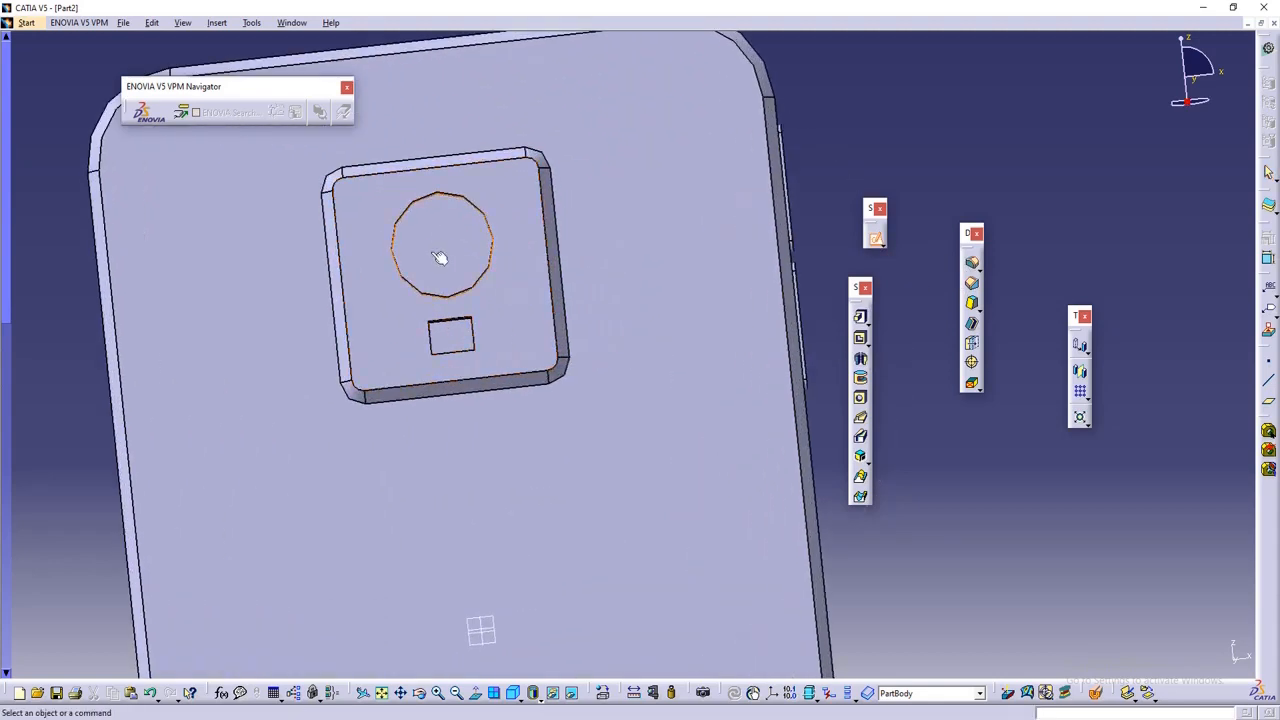
{"action": "middle_click_drag", "start_coordinate": [486, 243], "coordinate": [534, 414]}
{"action": "middle_click_drag", "start_coordinate": [700, 428], "coordinate": [672, 330]}
{"action": "middle_click_drag", "start_coordinate": [656, 389], "coordinate": [705, 348]}
{"action": "left_click", "coordinate": [1015, 192]}
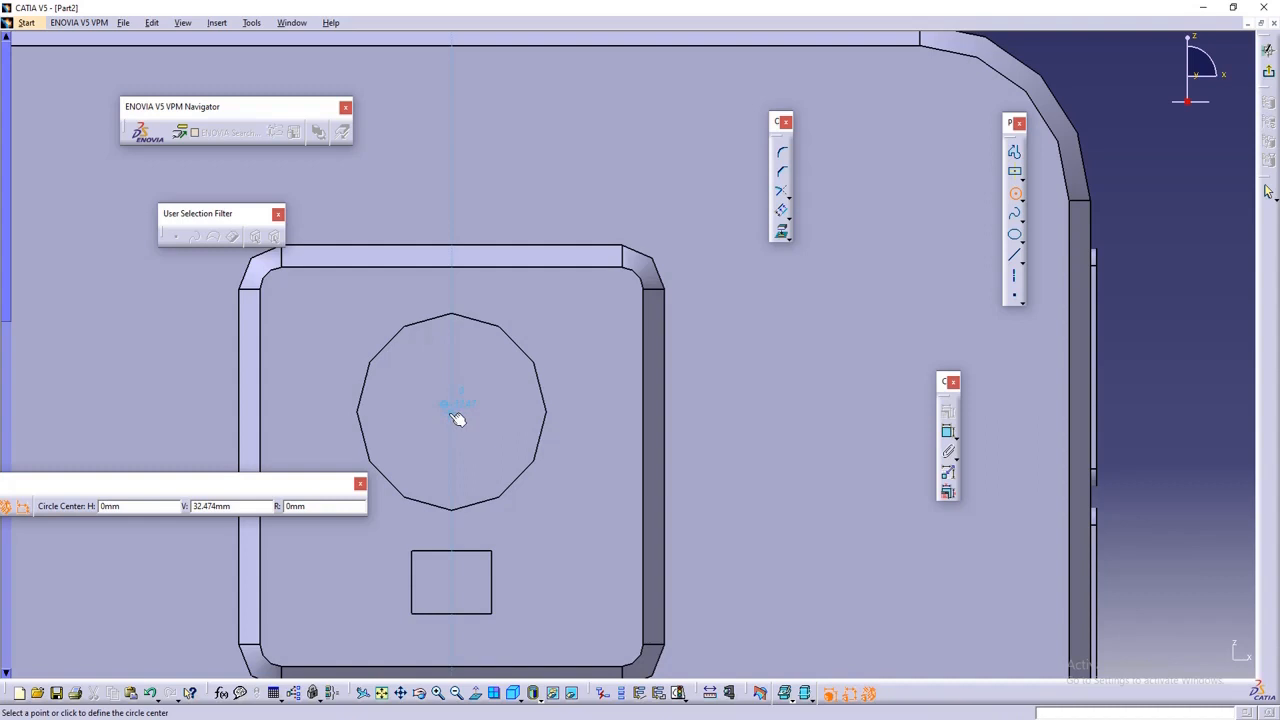
{"action": "left_click", "coordinate": [456, 406]}
{"action": "left_click", "coordinate": [508, 379]}
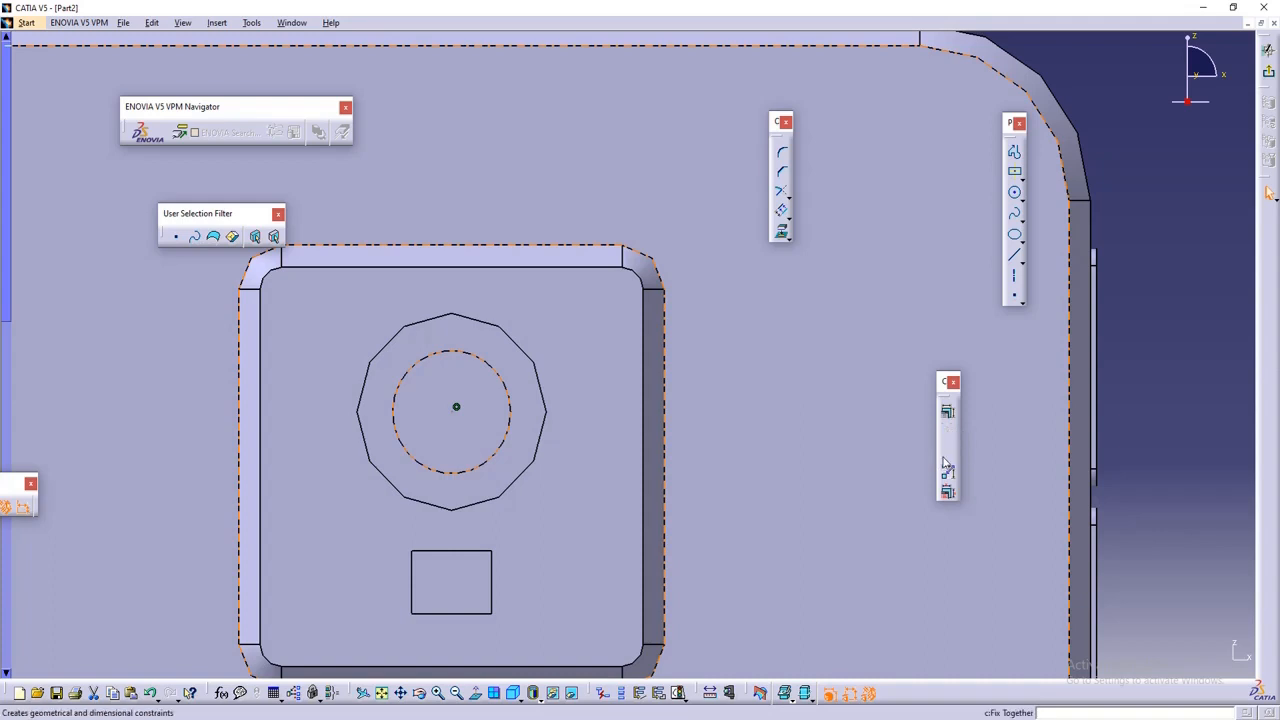
- Constrain the sketched circle to be concentric with the circular pocket's edge
{"action": "left_click", "coordinate": [510, 334]}
{"action": "left_click", "coordinate": [948, 410]}
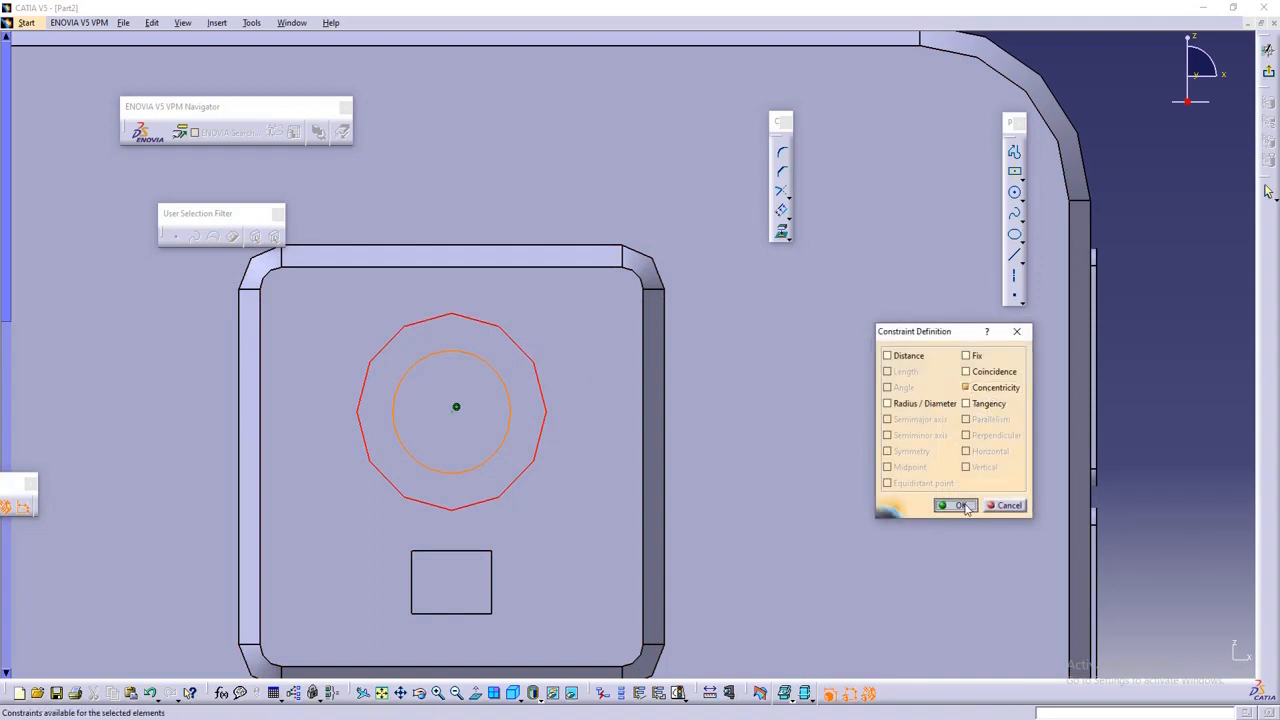
{"action": "left_click", "coordinate": [957, 505]}
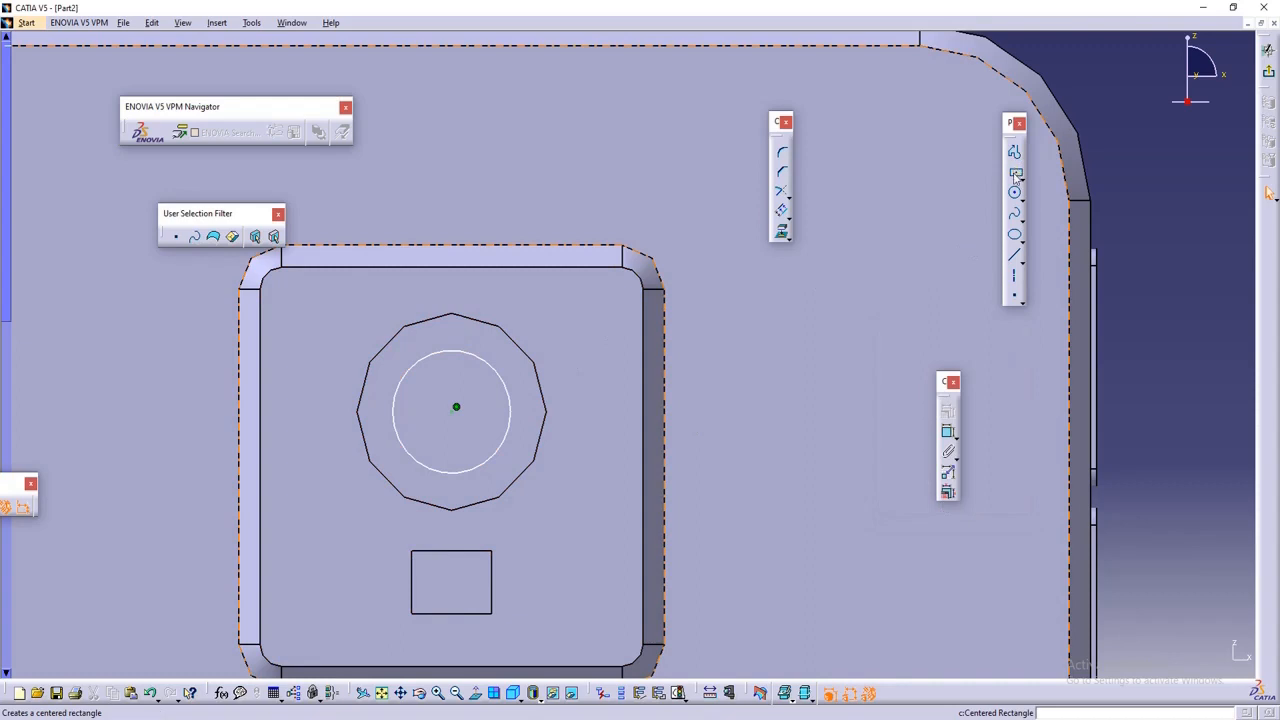
- Dimension the inner circle's diameter and exit the sketch
{"action": "left_click", "coordinate": [503, 371]}
{"action": "left_click", "coordinate": [631, 331]}
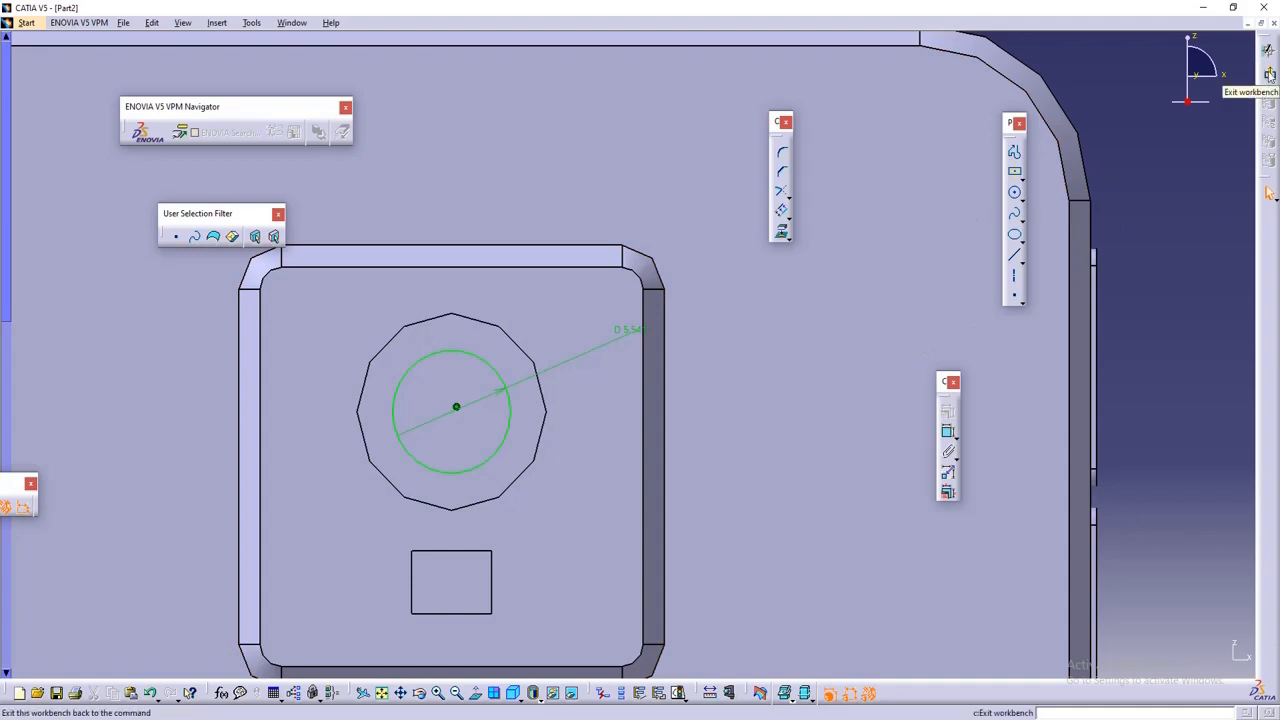
{"action": "left_click", "coordinate": [1269, 74]}
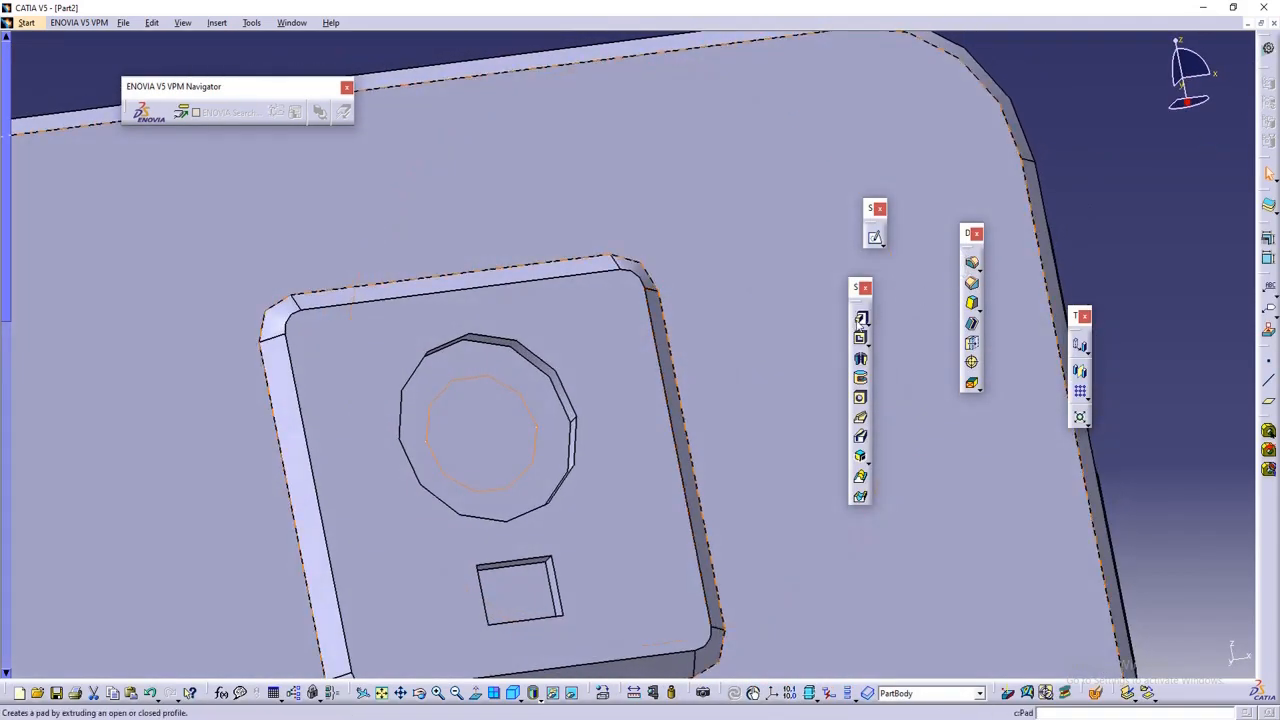
- Try to cut the inner circle sketch as a pocket 1 mm deep
{"action": "left_click", "coordinate": [860, 338]}
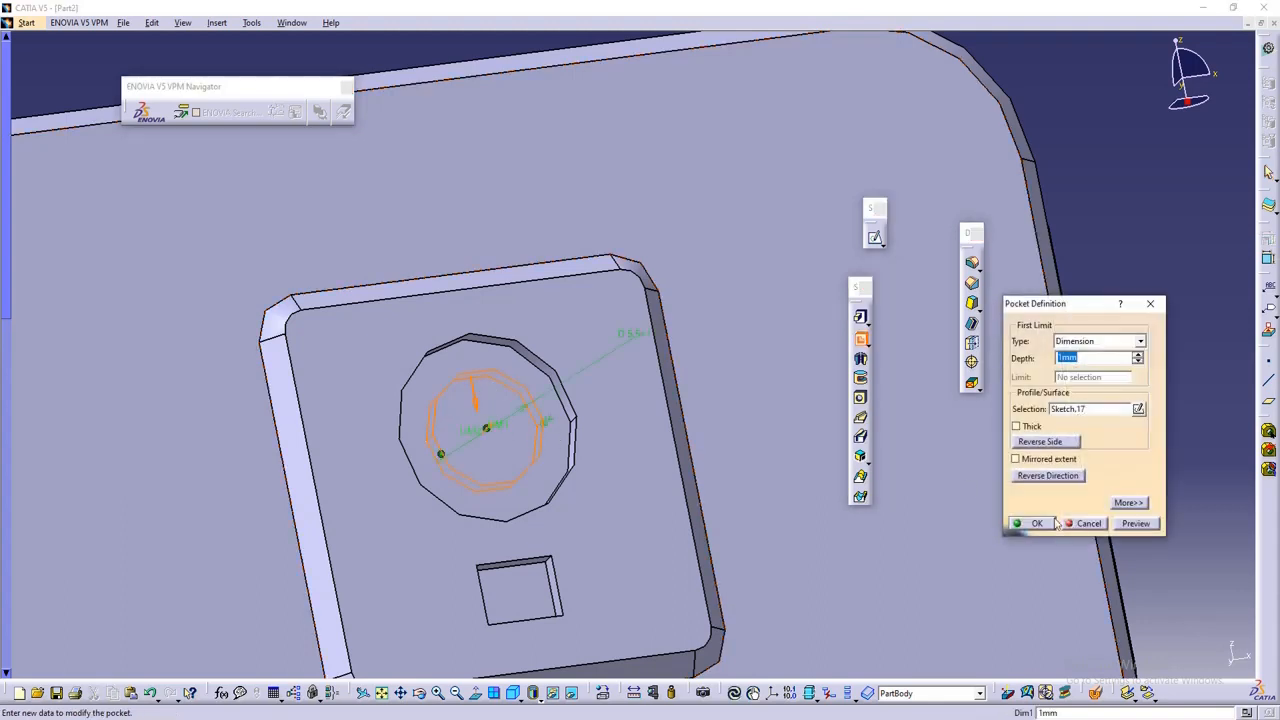
{"action": "left_click", "coordinate": [1045, 524]}
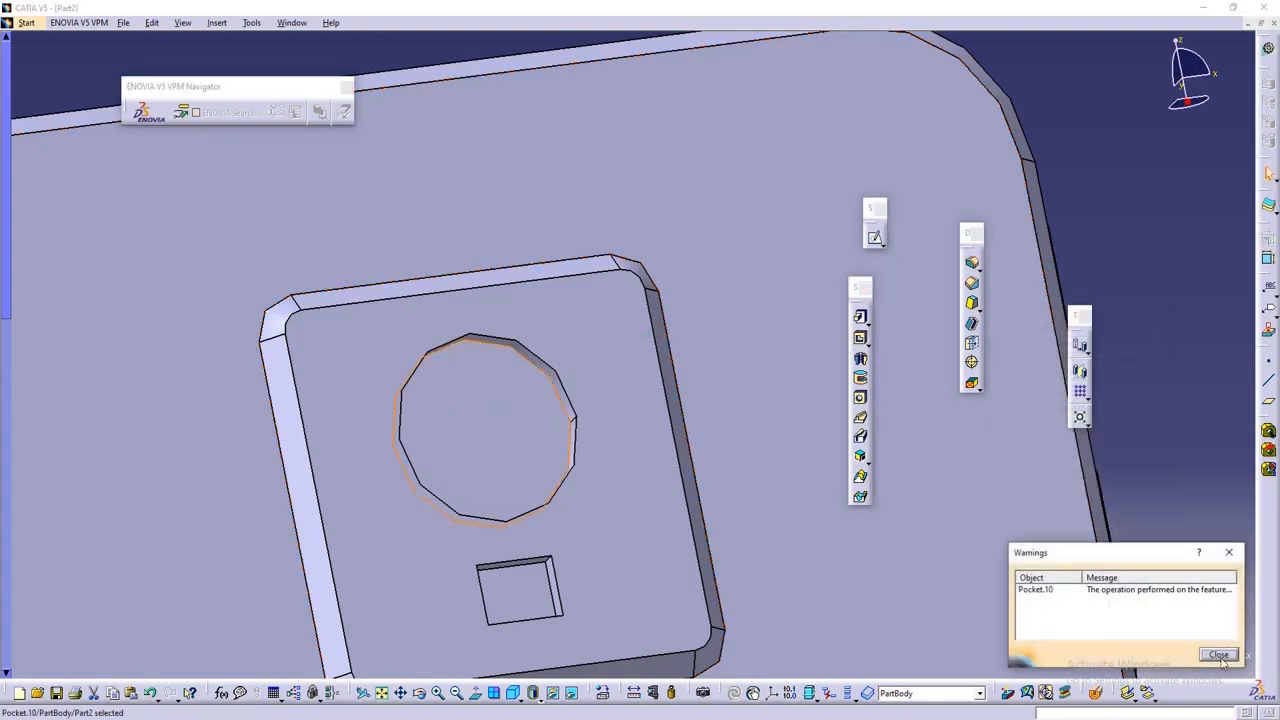
{"action": "left_click", "coordinate": [1219, 655]}
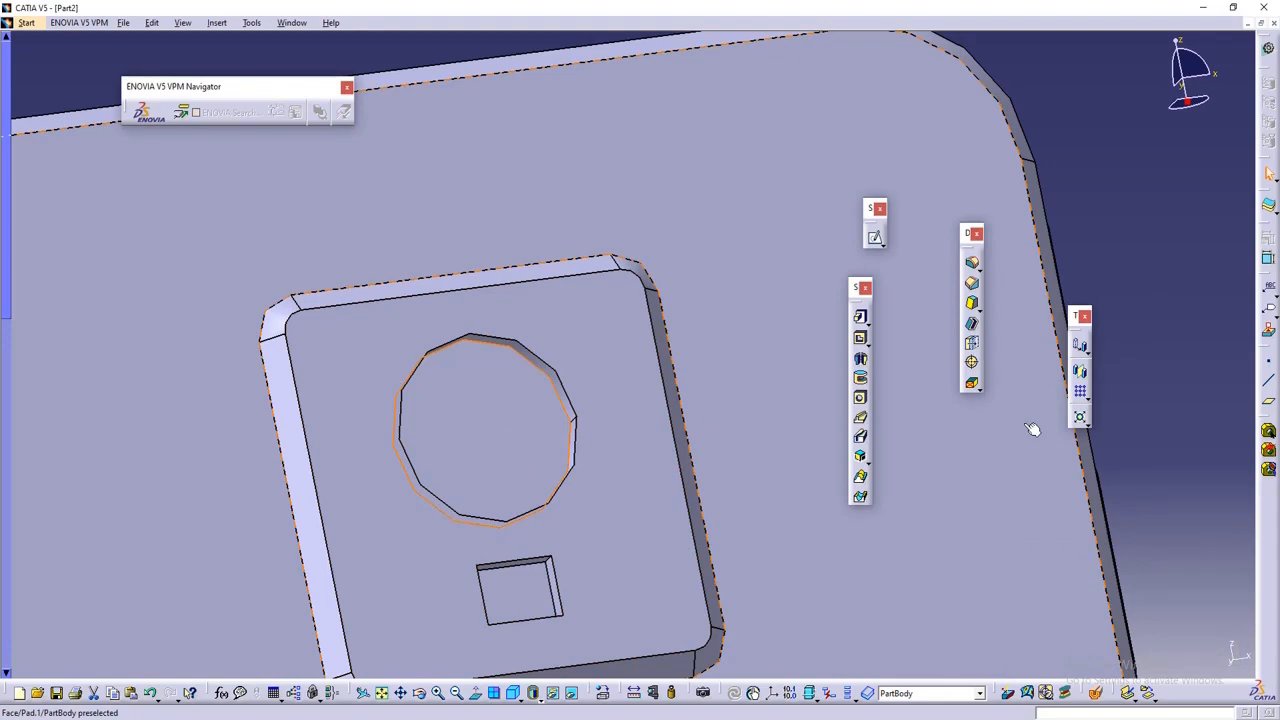
- Cut the inner circle sketch into the circular pocket's floor as a pocket 0.3 mm deep
{"action": "middle_click_drag", "start_coordinate": [514, 443], "coordinate": [620, 408]}
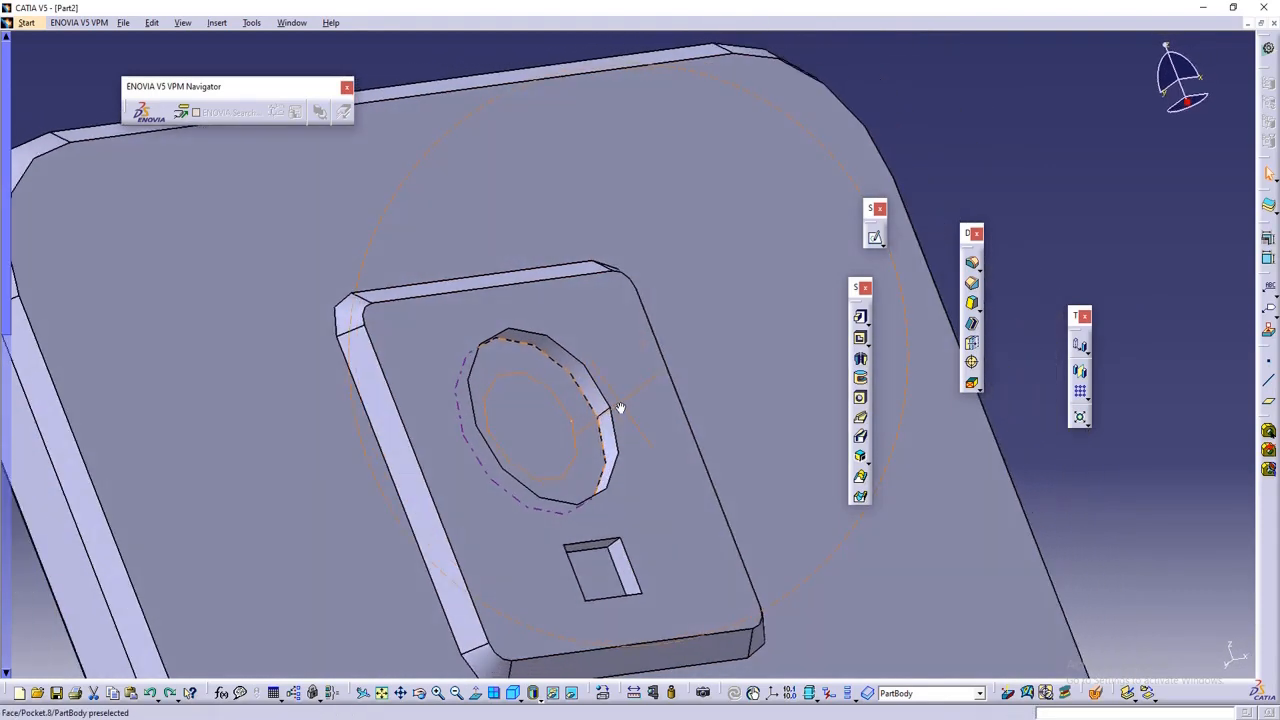
{"action": "left_click", "coordinate": [860, 338]}
{"action": "middle_click_drag", "start_coordinate": [549, 442], "coordinate": [612, 414]}
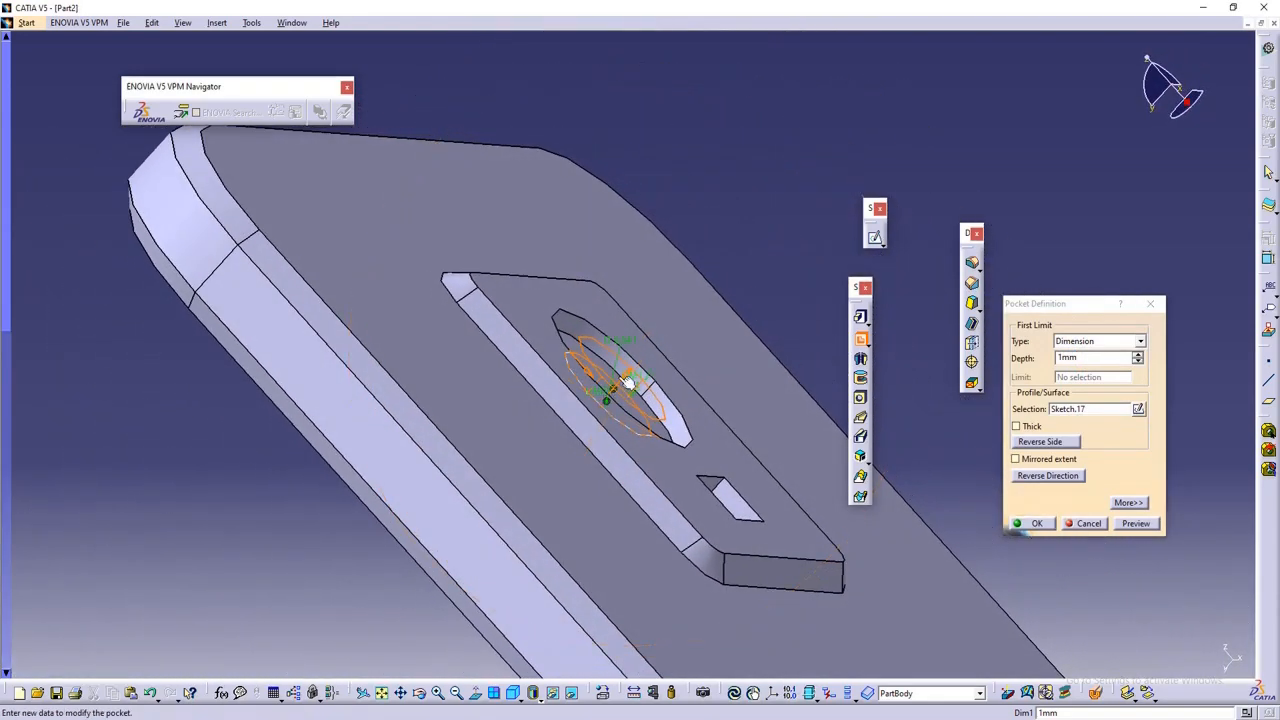
{"action": "middle_click_drag", "start_coordinate": [622, 379], "coordinate": [546, 462]}
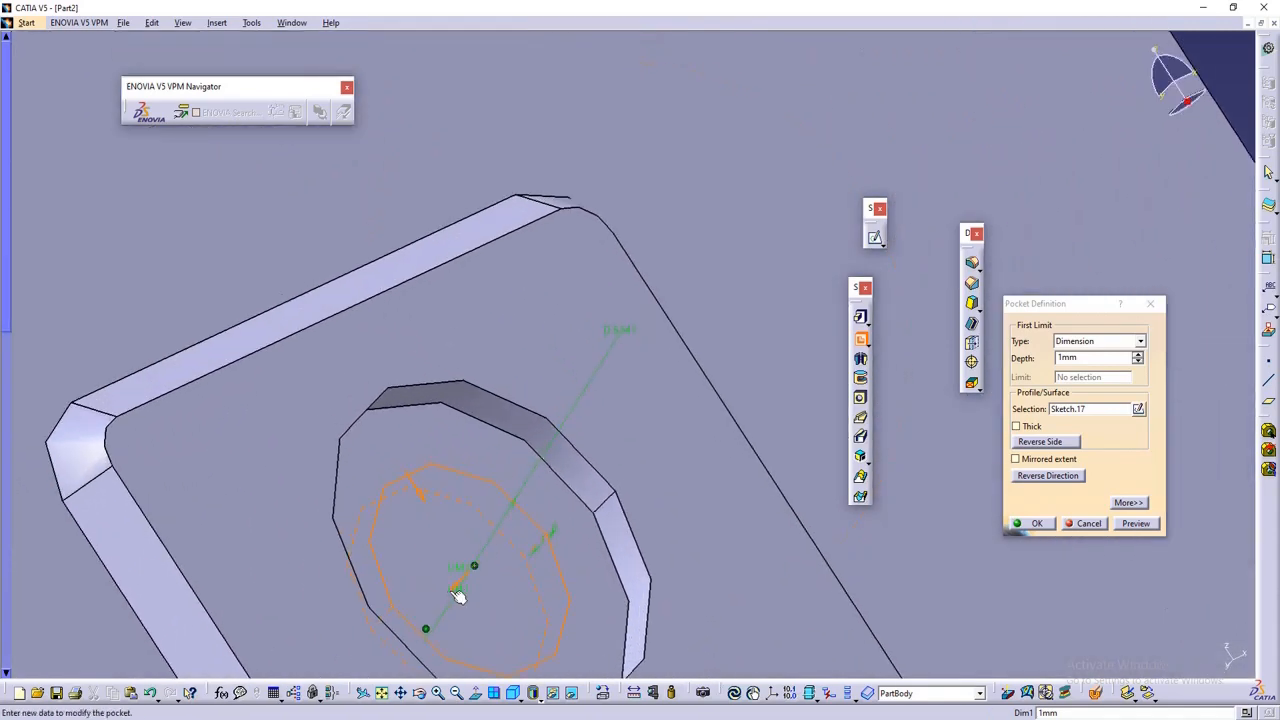
{"action": "left_click", "coordinate": [1010, 358]}
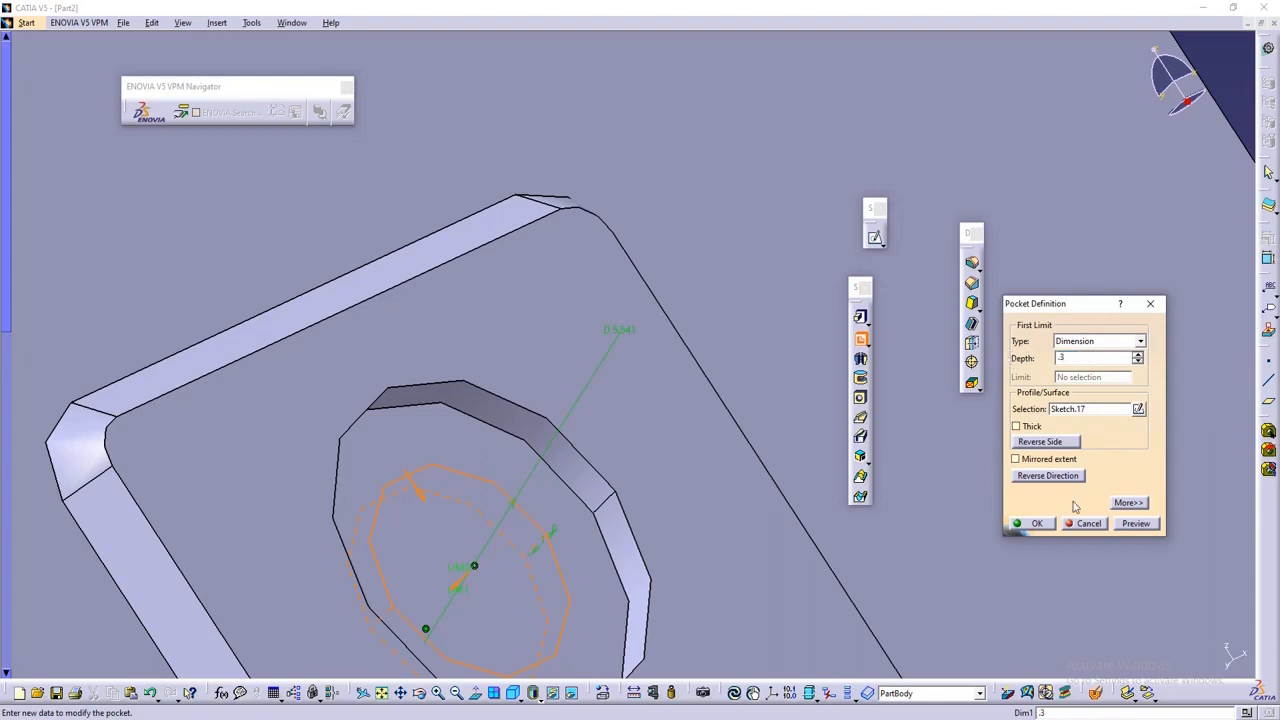
{"action": "left_click", "coordinate": [1036, 524]}
- On the floor of the inner circular recess, sketch a centred circle about 4.9 mm in diameter, slightly smaller than the recess
{"action": "middle_click_drag", "start_coordinate": [731, 389], "coordinate": [858, 437]}
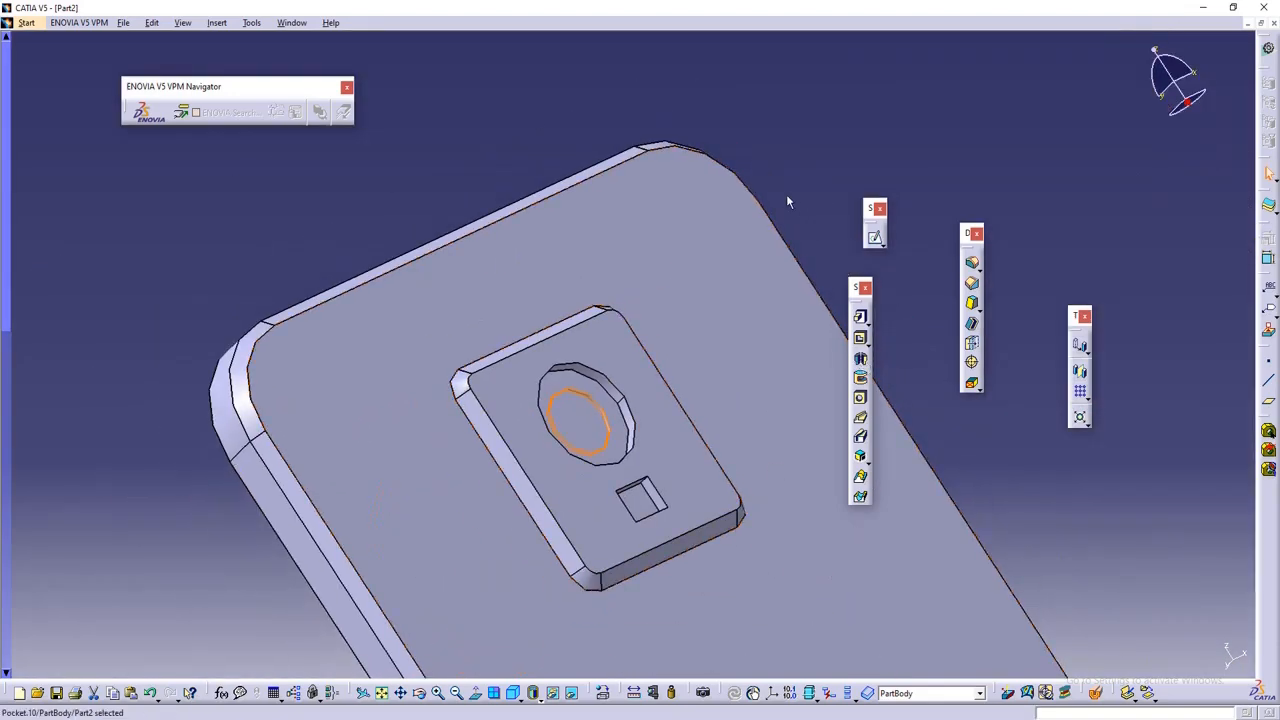
{"action": "middle_click_drag", "start_coordinate": [786, 202], "coordinate": [530, 453]}
{"action": "middle_click_drag", "start_coordinate": [576, 402], "coordinate": [604, 356]}
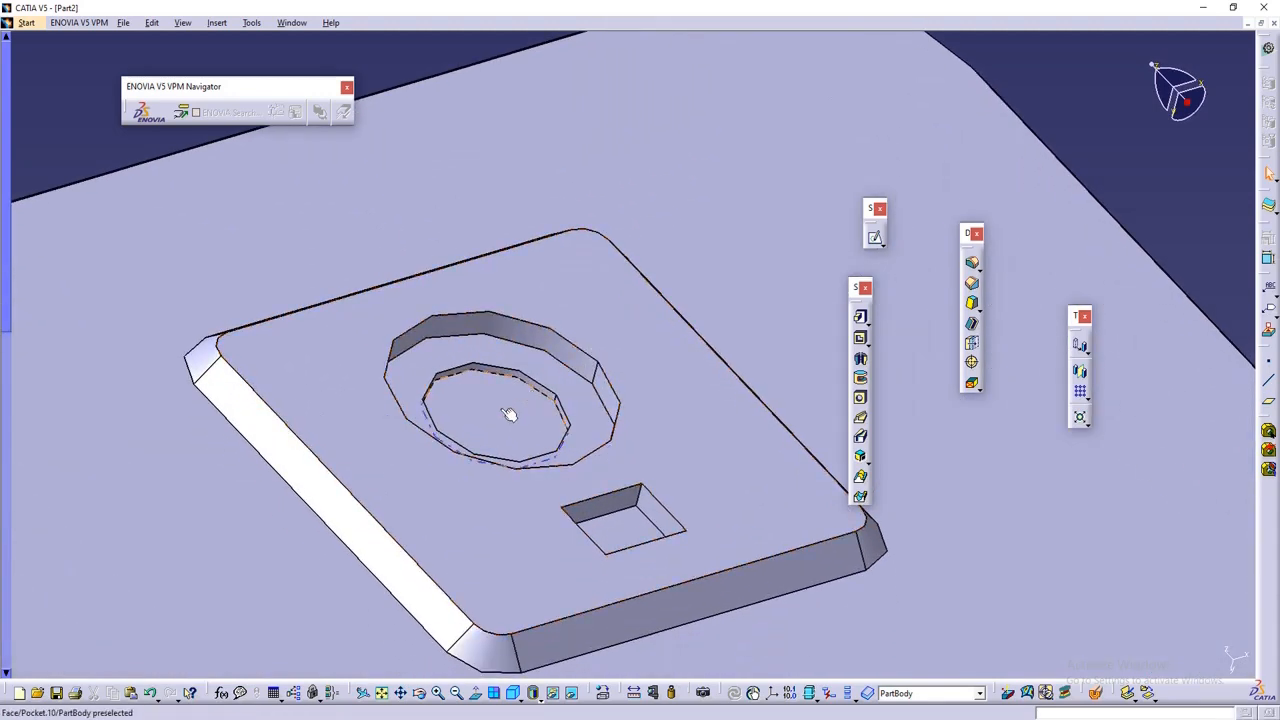
{"action": "left_click", "coordinate": [875, 237]}
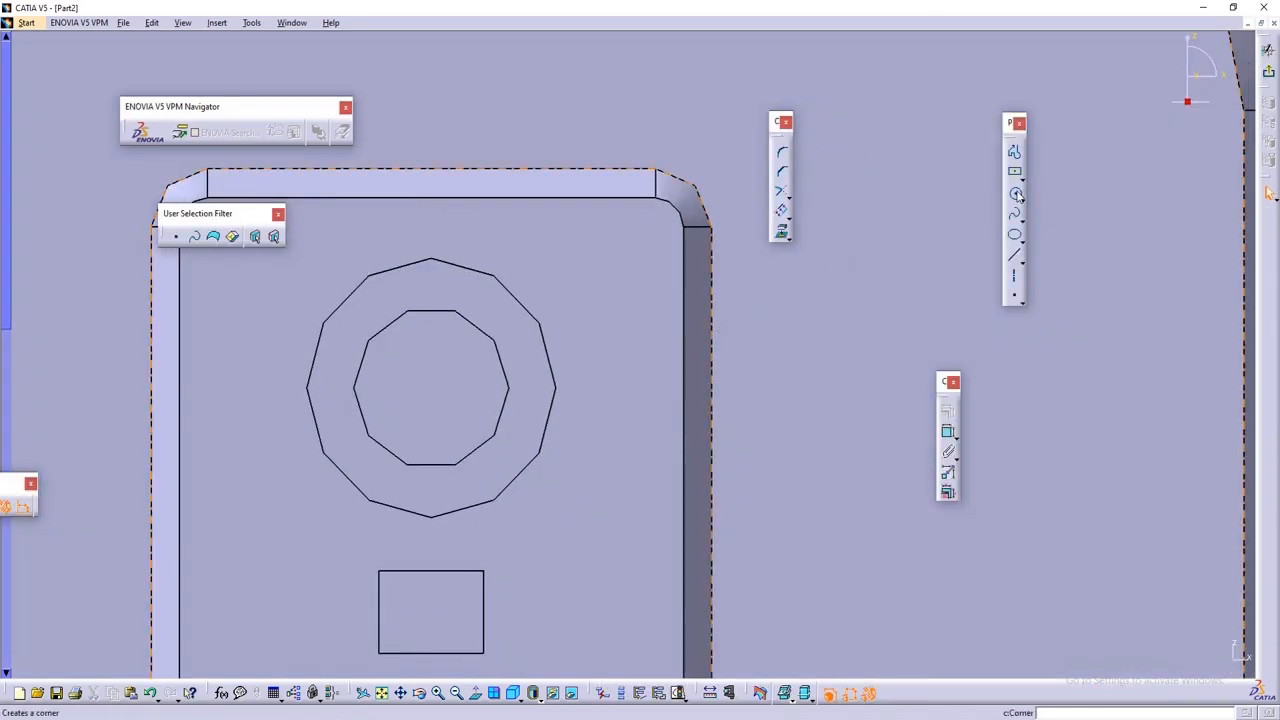
{"action": "left_click", "coordinate": [1014, 192]}
{"action": "left_click", "coordinate": [433, 388]}
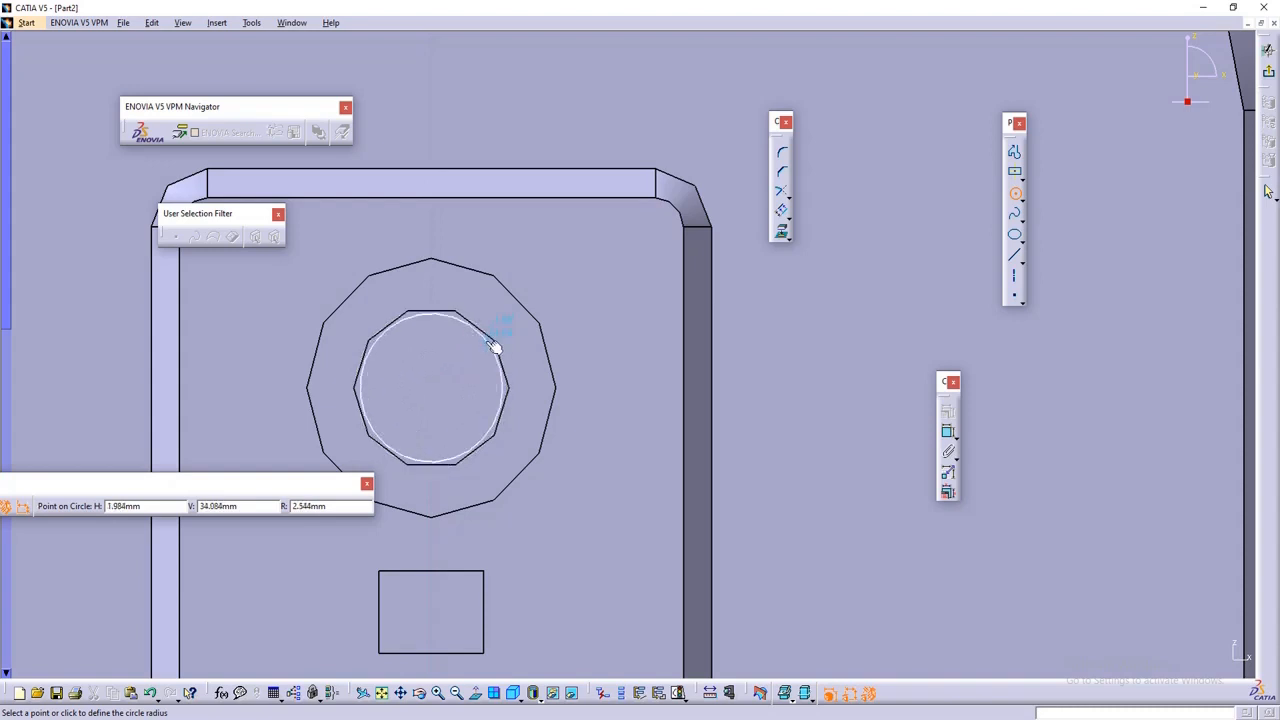
{"action": "left_click", "coordinate": [489, 348]}
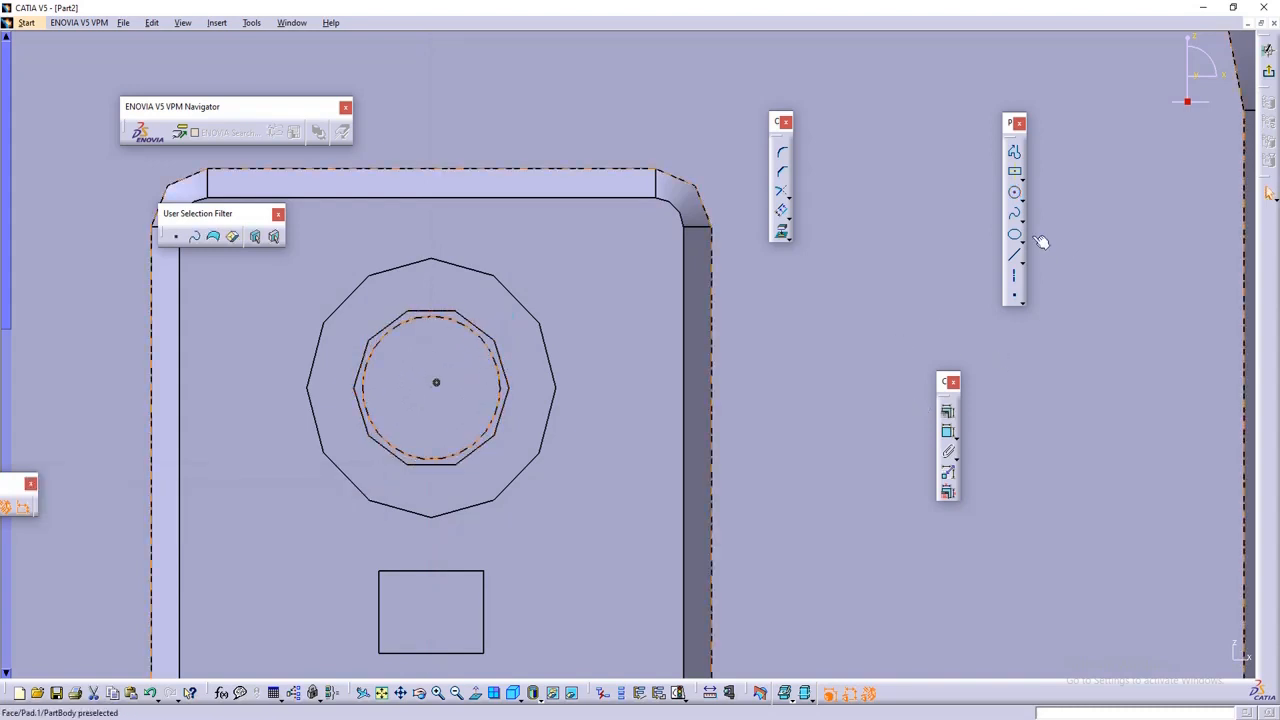
- Dimension the diameter of the circle inside the inner recess and exit the sketch
{"action": "left_click", "coordinate": [948, 432]}
{"action": "left_click", "coordinate": [581, 335]}
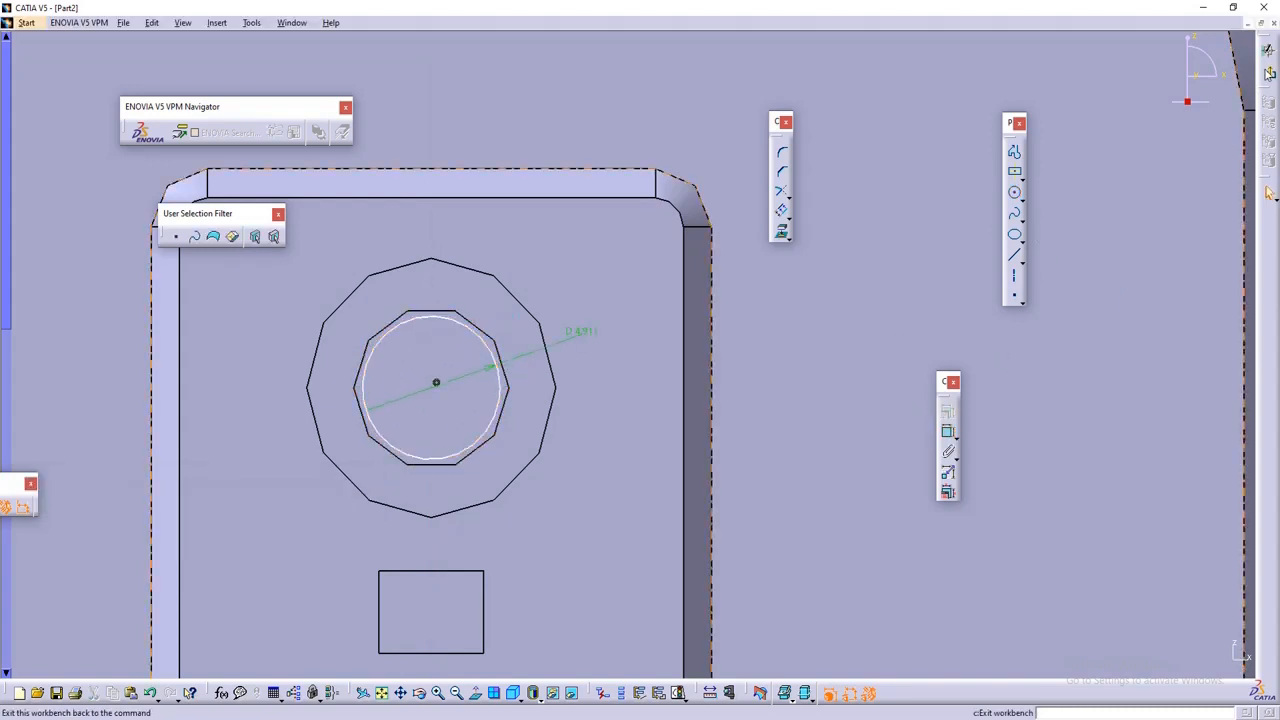
{"action": "left_click", "coordinate": [1268, 74]}
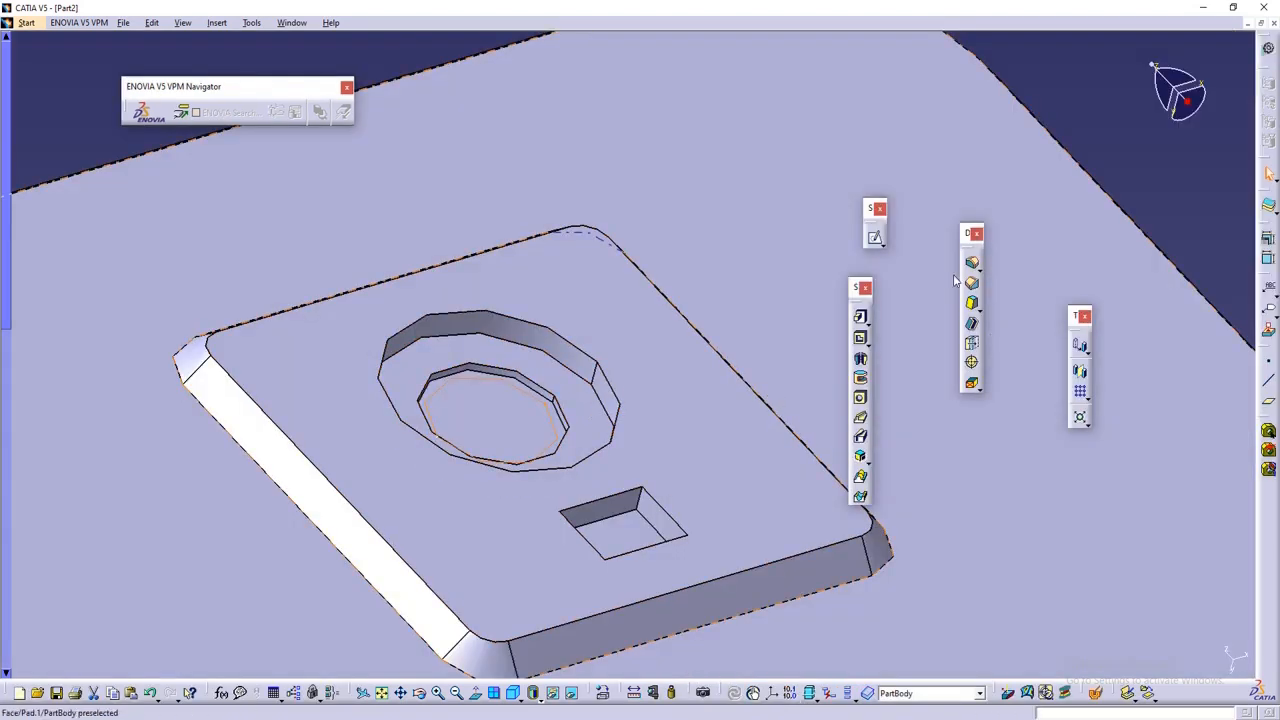
- Extrude the circle sketch inside the inner recess as a pad 0.3 mm long
{"action": "left_click", "coordinate": [861, 318]}
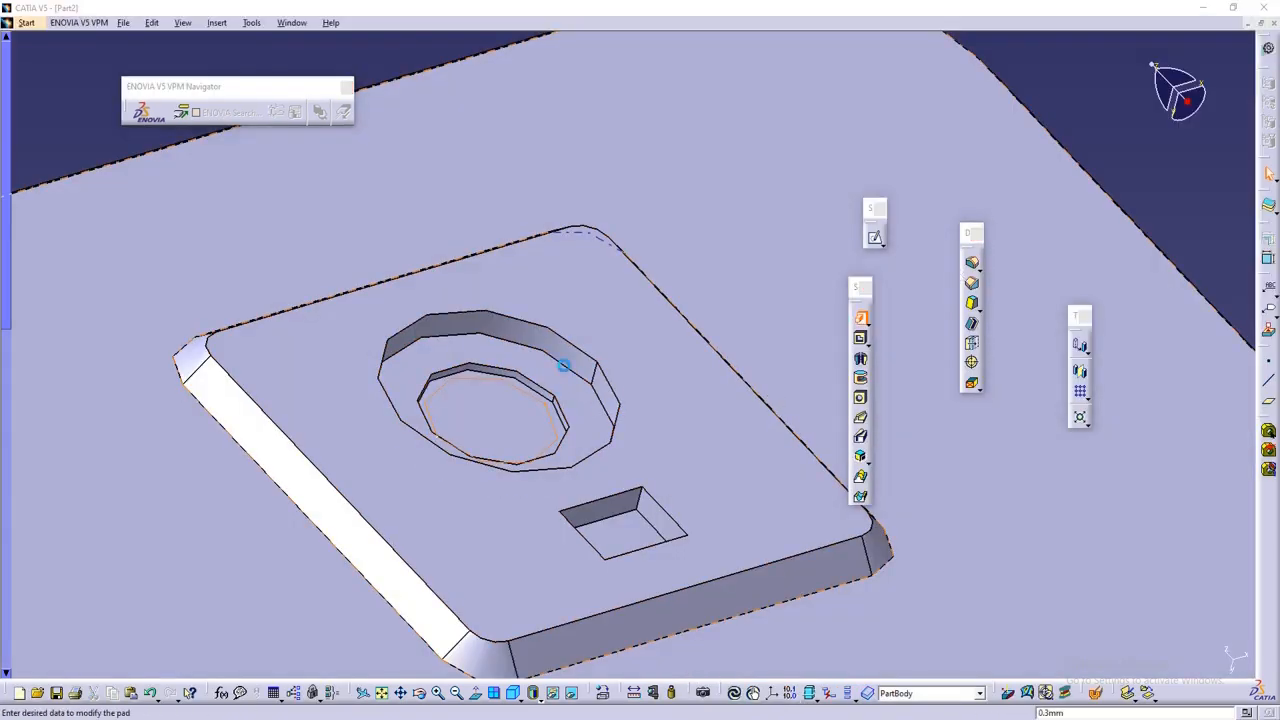
{"action": "left_click", "coordinate": [486, 448]}
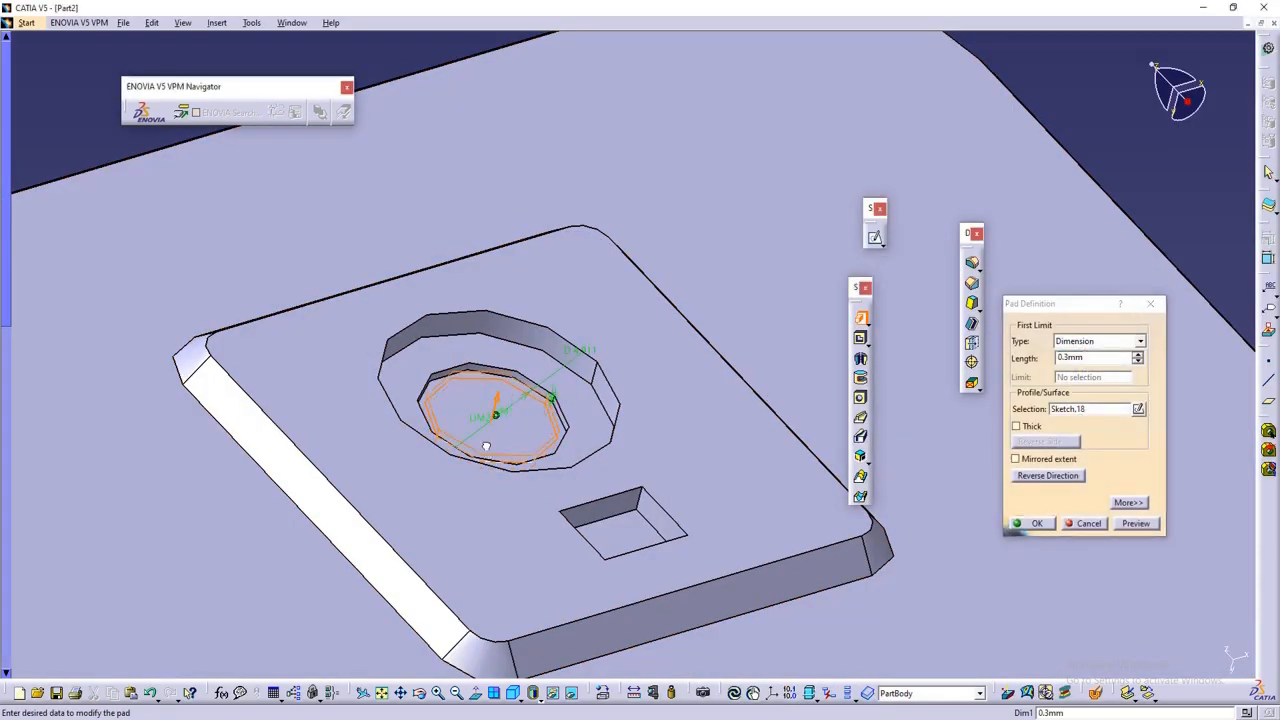
{"action": "left_click", "coordinate": [1034, 524]}
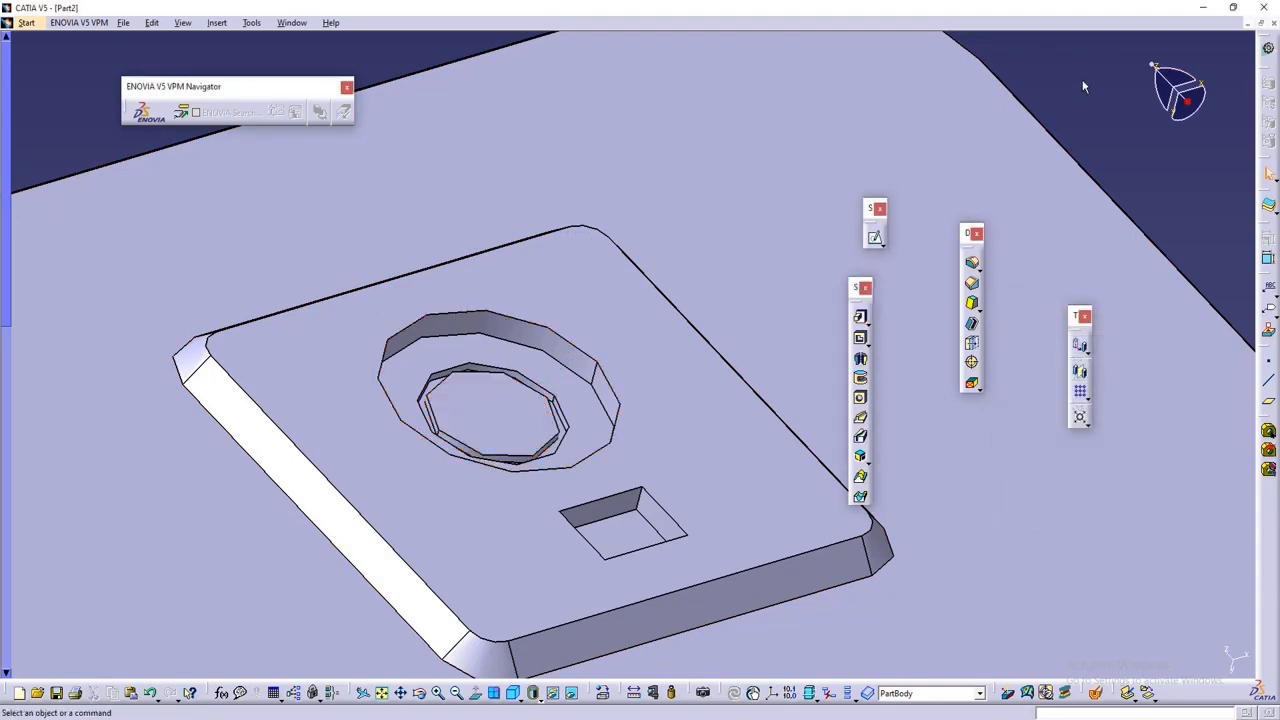
- On the inner pad's top face, sketch a centred circle about 3.3 mm in diameter and dimension its diameter
{"action": "middle_click_drag", "start_coordinate": [1082, 87], "coordinate": [817, 431]}
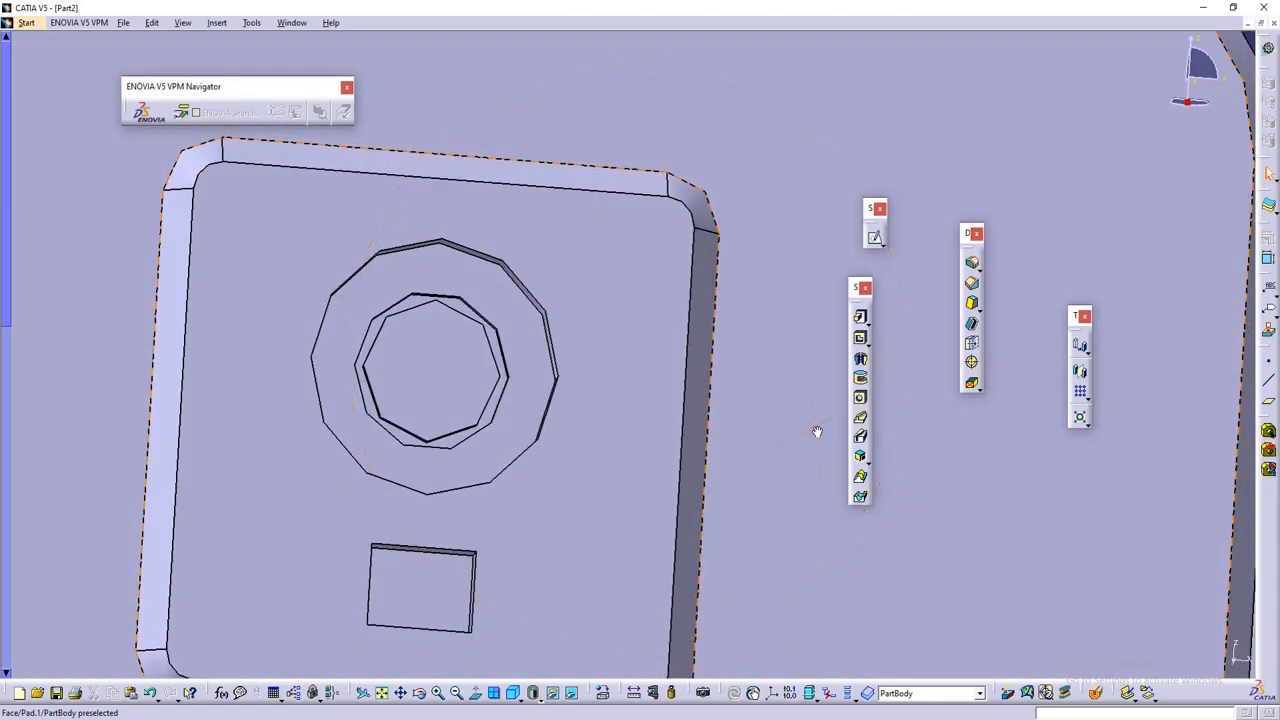
{"action": "left_click", "coordinate": [436, 361]}
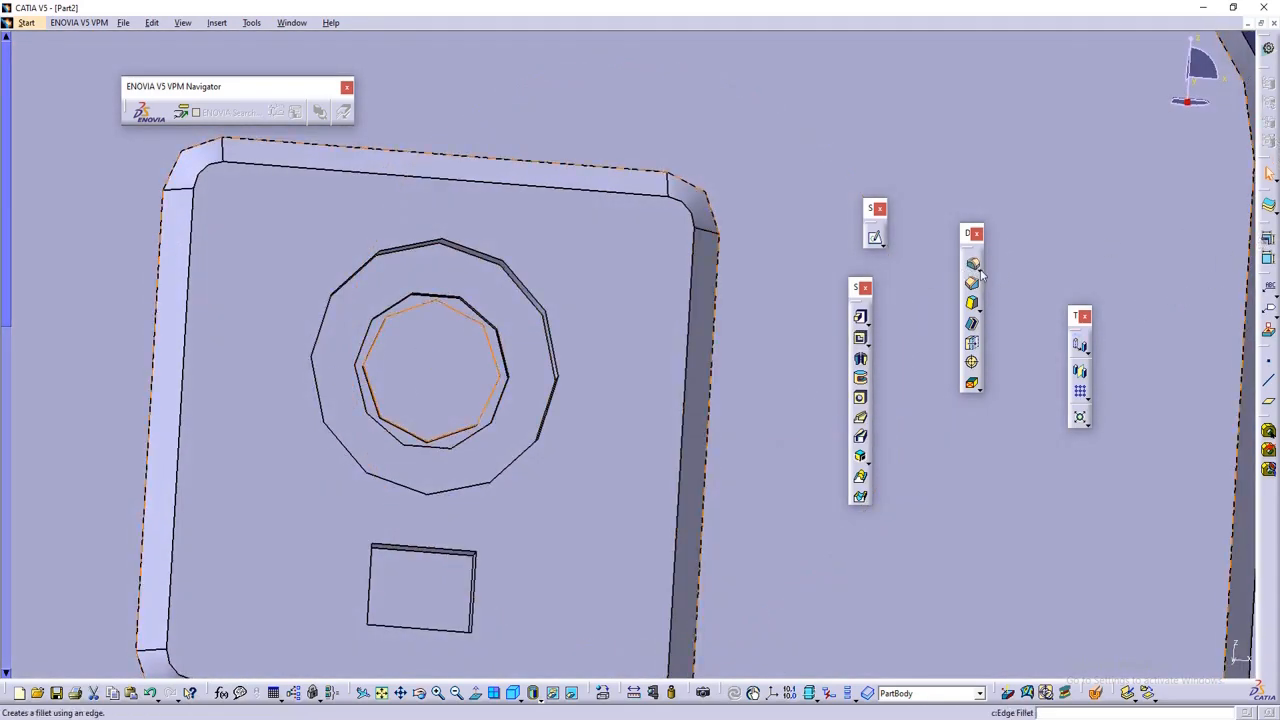
{"action": "left_click", "coordinate": [875, 240]}
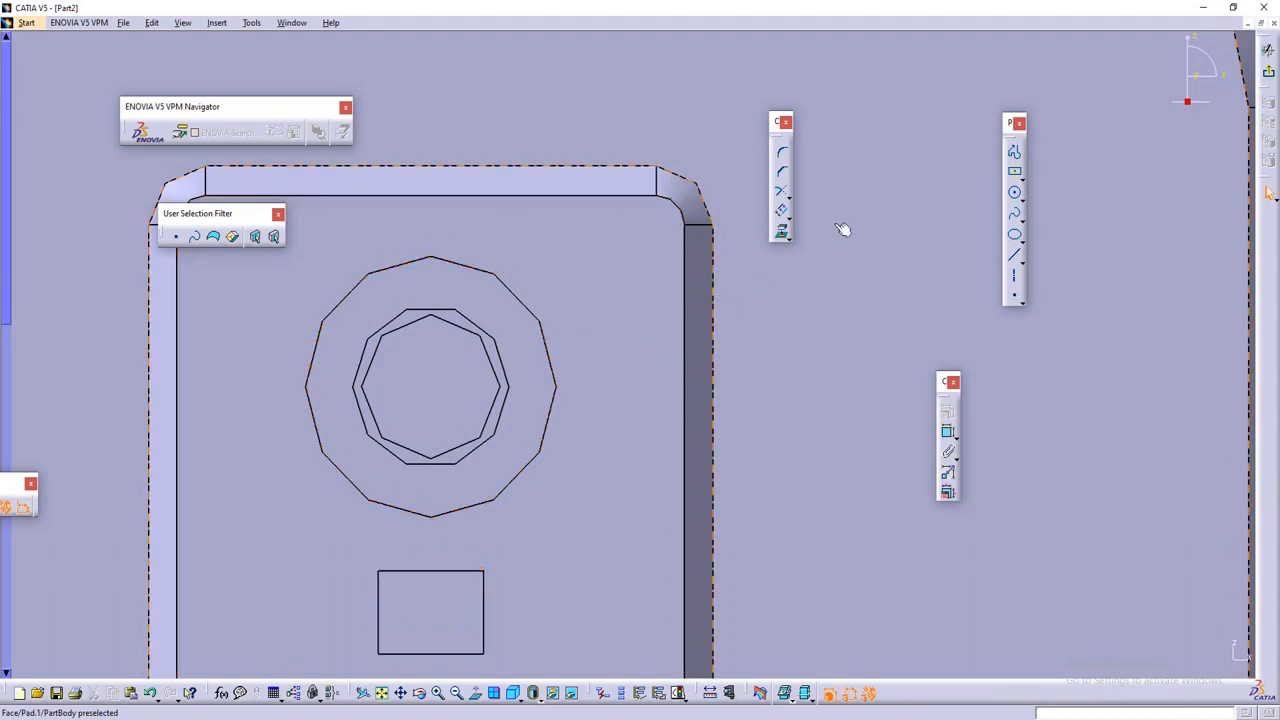
{"action": "left_click", "coordinate": [1015, 195]}
{"action": "left_click", "coordinate": [435, 381]}
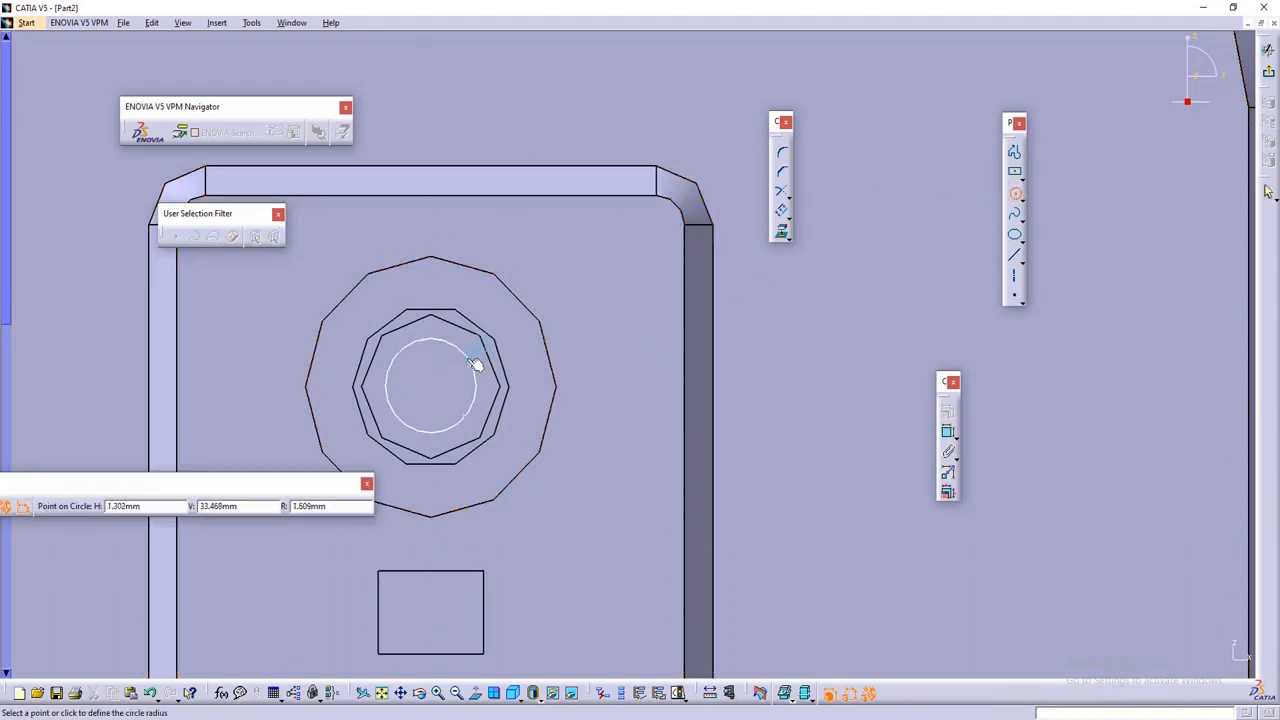
{"action": "left_click", "coordinate": [465, 352]}
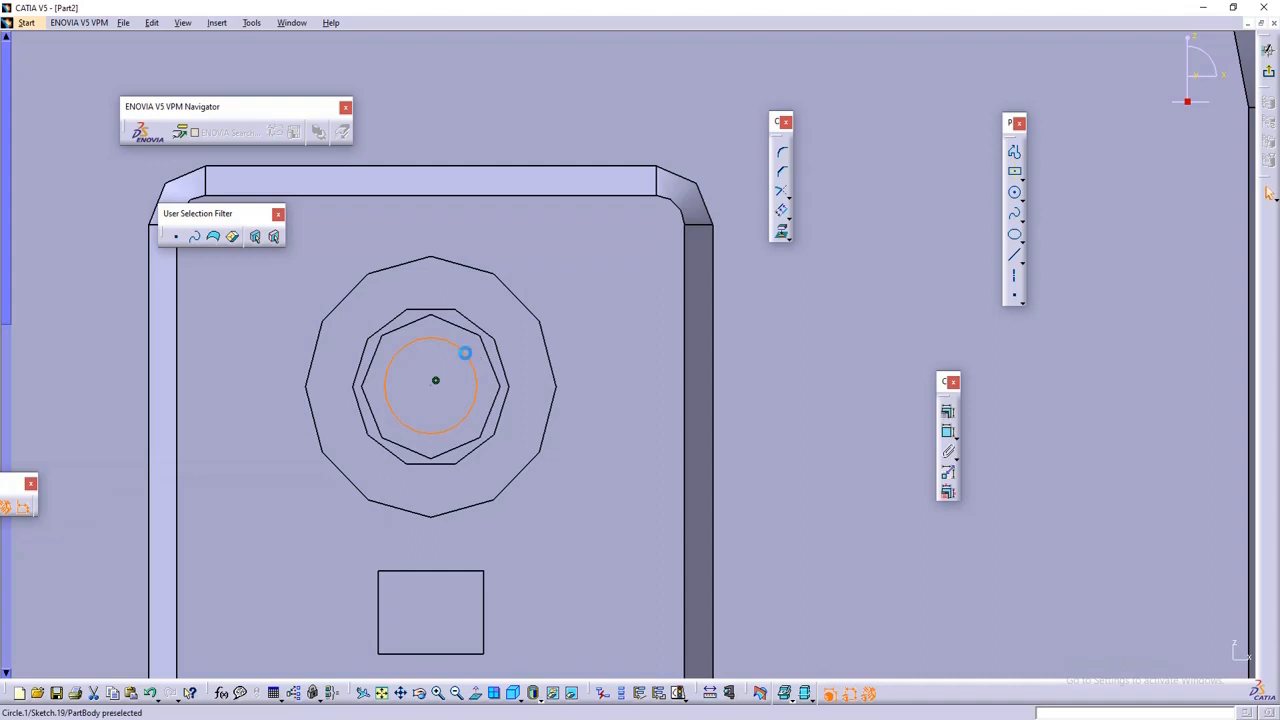
{"action": "left_click", "coordinate": [946, 431]}
{"action": "left_click", "coordinate": [636, 326]}
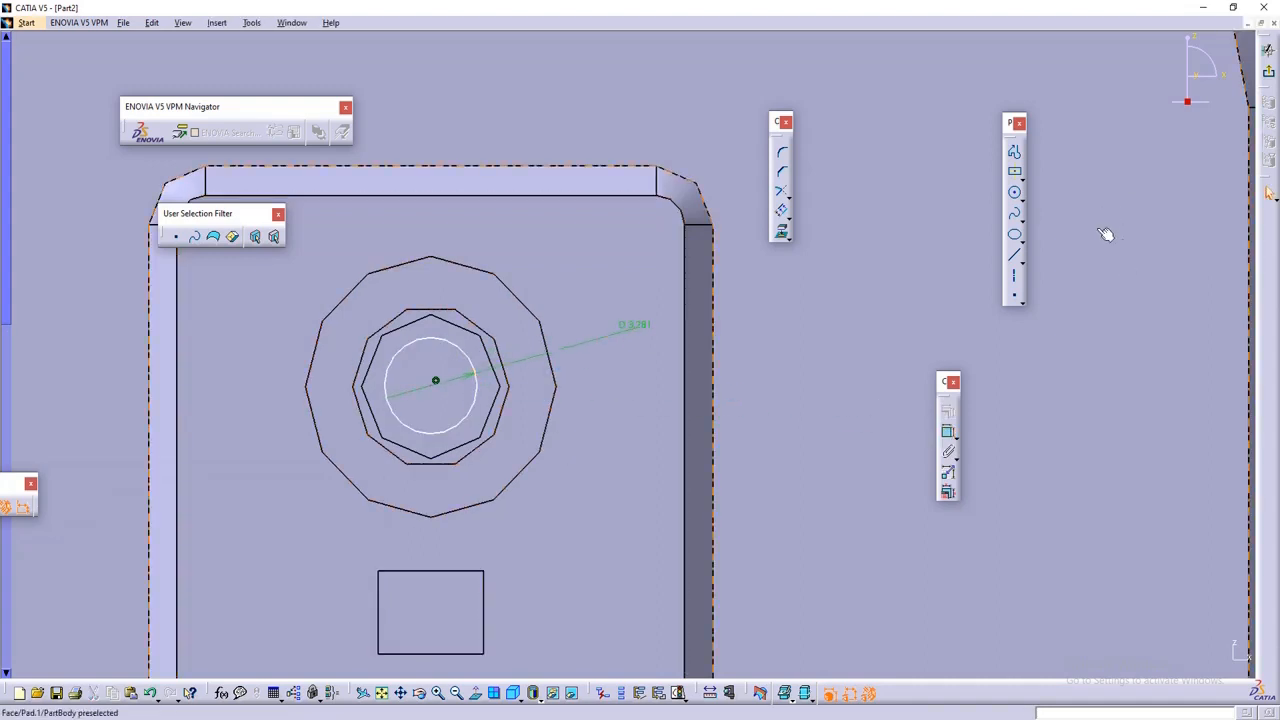
{"action": "left_click", "coordinate": [477, 423]}
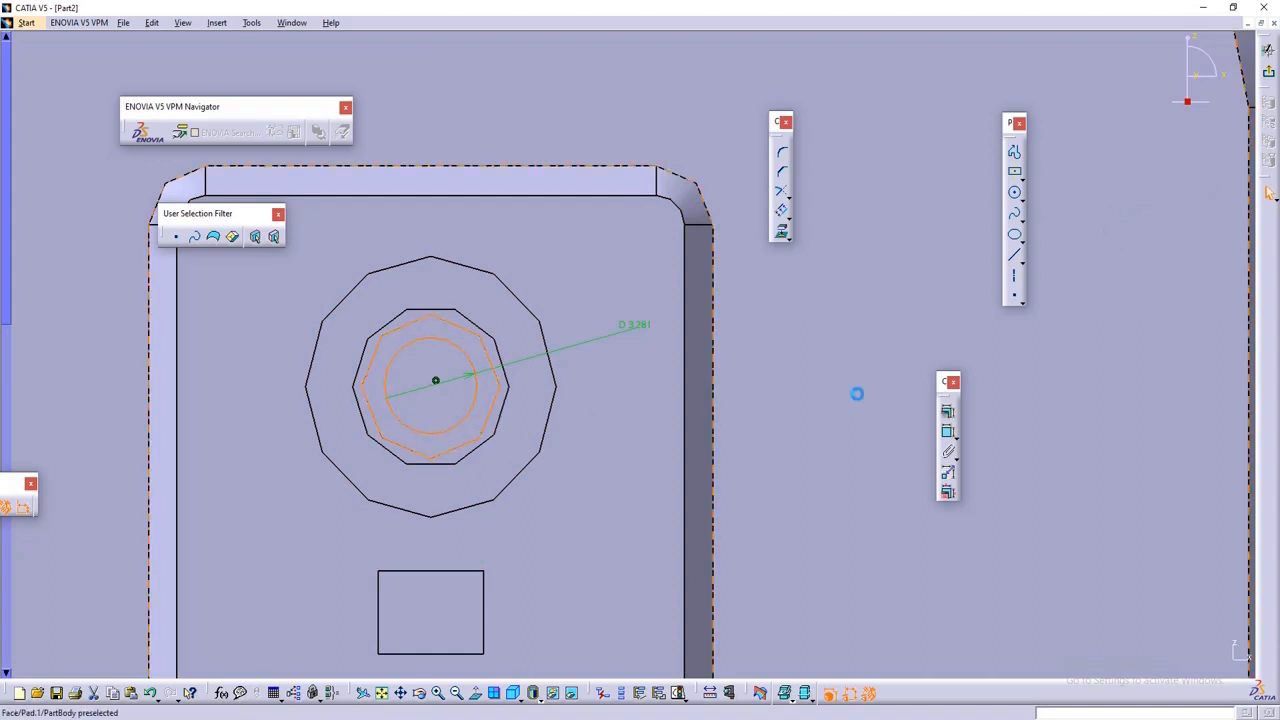
{"action": "left_click", "coordinate": [948, 411]}
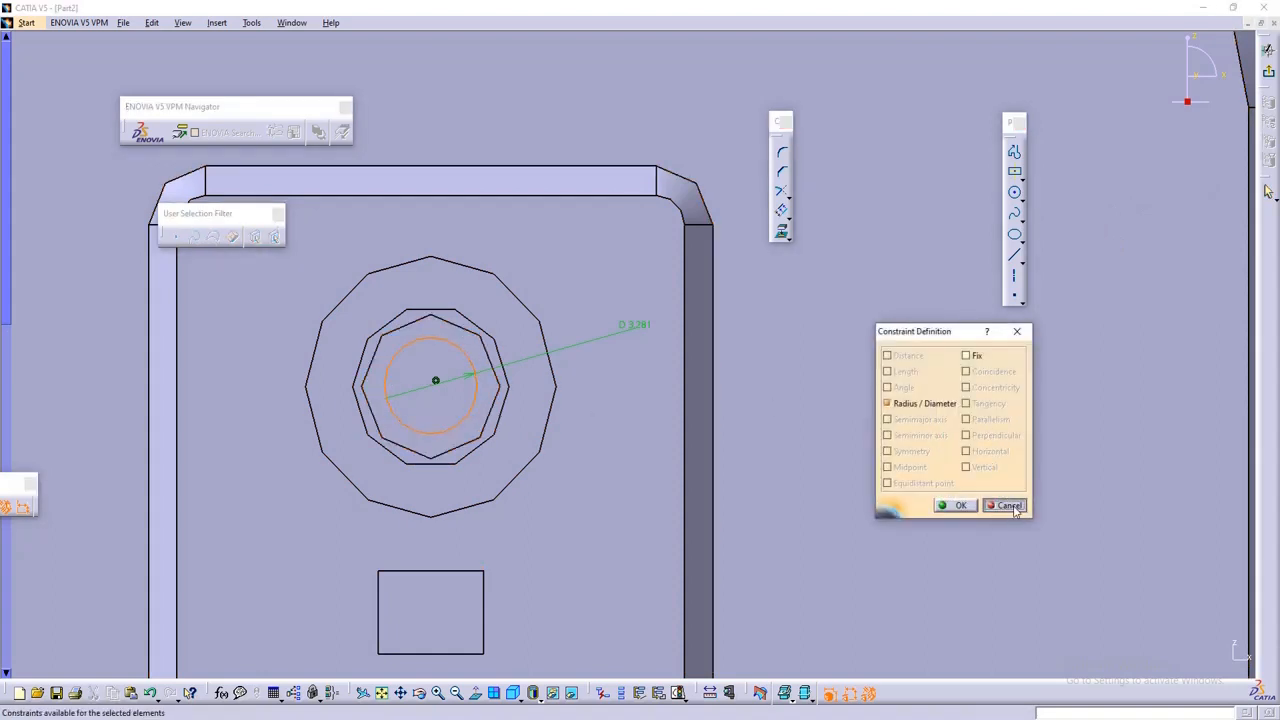
{"action": "left_click", "coordinate": [1009, 505]}
- Make the sketched circle concentric with the inner pad's circular edge and exit the sketch
{"action": "left_click", "coordinate": [479, 390]}
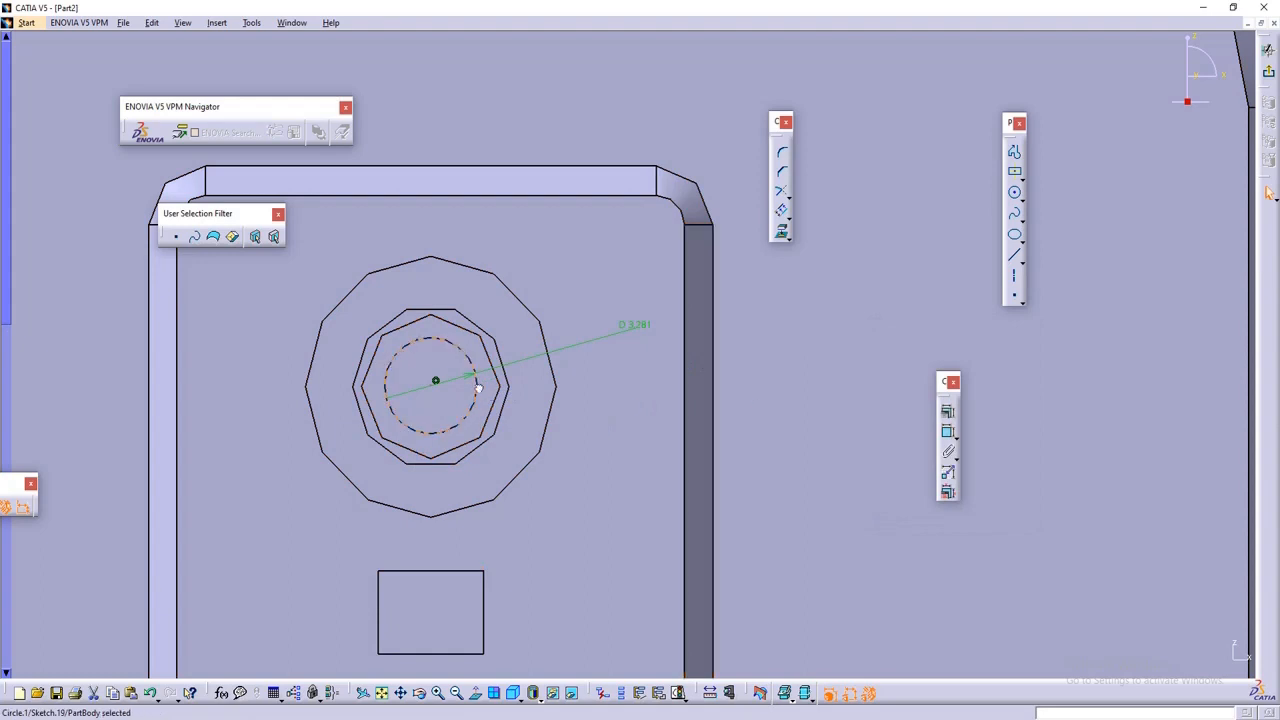
{"action": "left_click", "coordinate": [505, 382], "text": "ctrl"}
{"action": "left_click", "coordinate": [948, 411]}
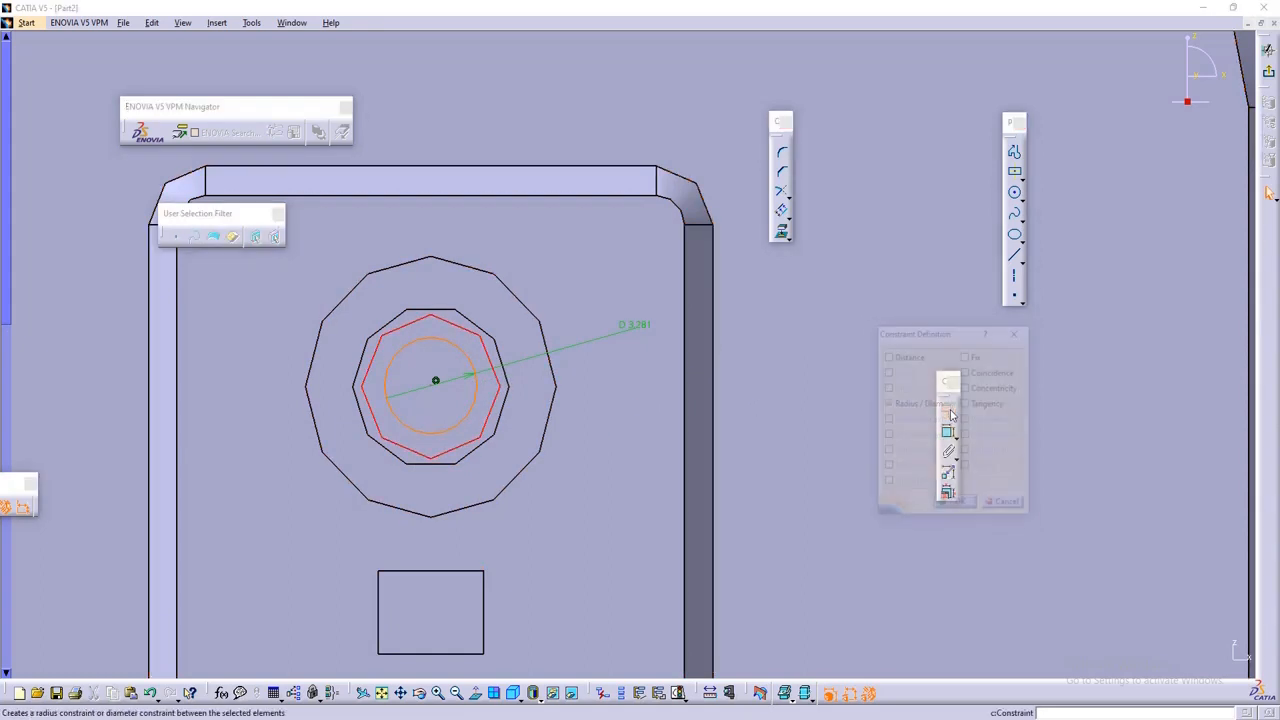
{"action": "left_click", "coordinate": [966, 388]}
{"action": "left_click", "coordinate": [955, 504]}
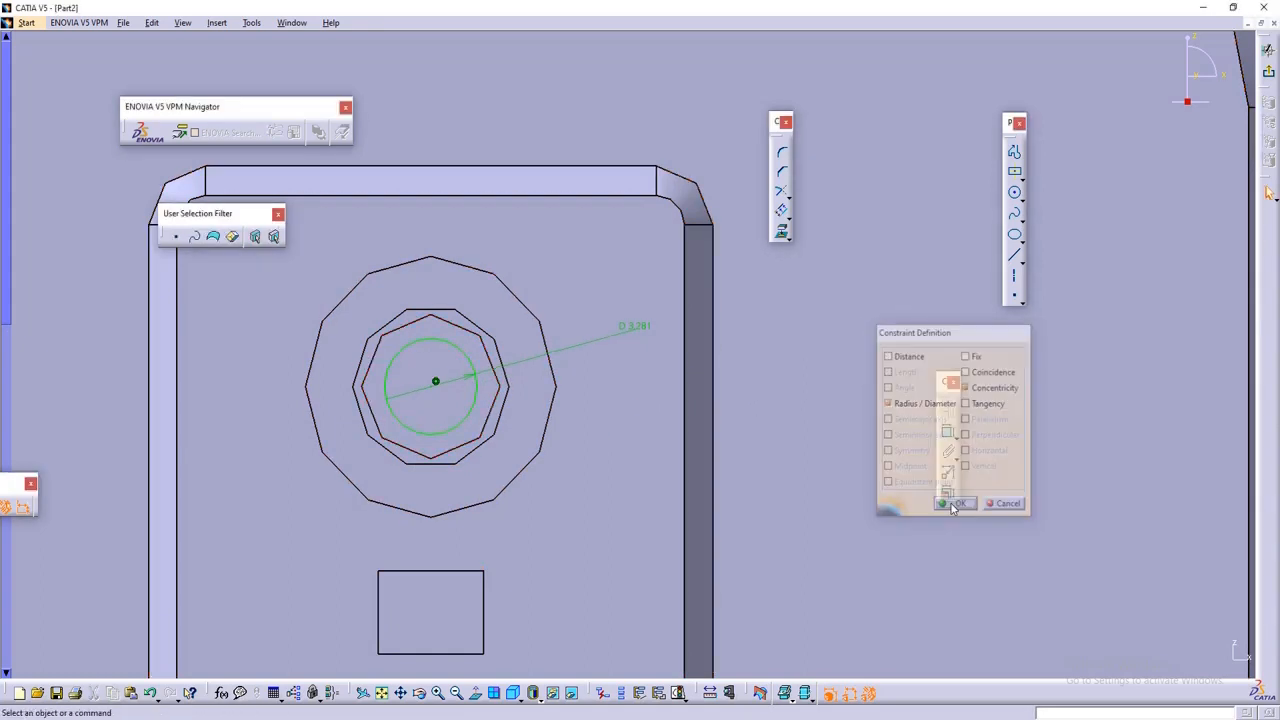
{"action": "left_click", "coordinate": [1268, 50]}
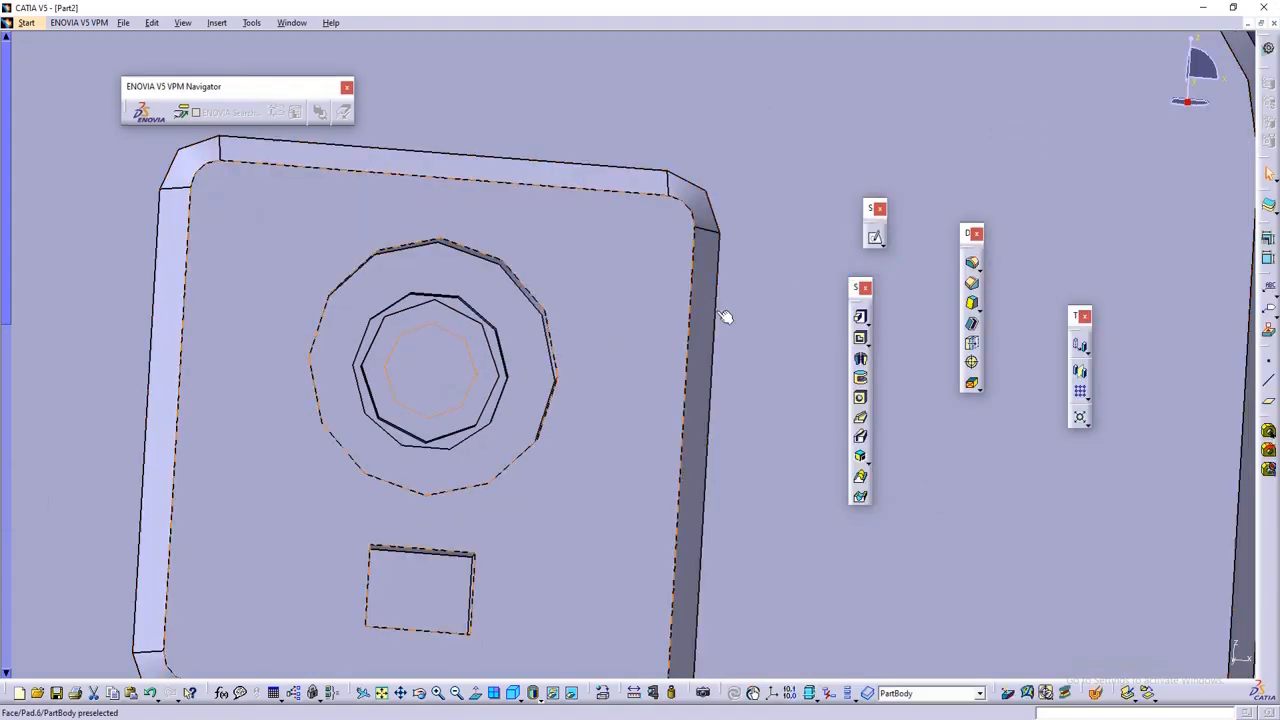
- Cut the circle sketch into the inner pad as a pocket 1.3 mm deep
{"action": "left_click", "coordinate": [860, 338]}
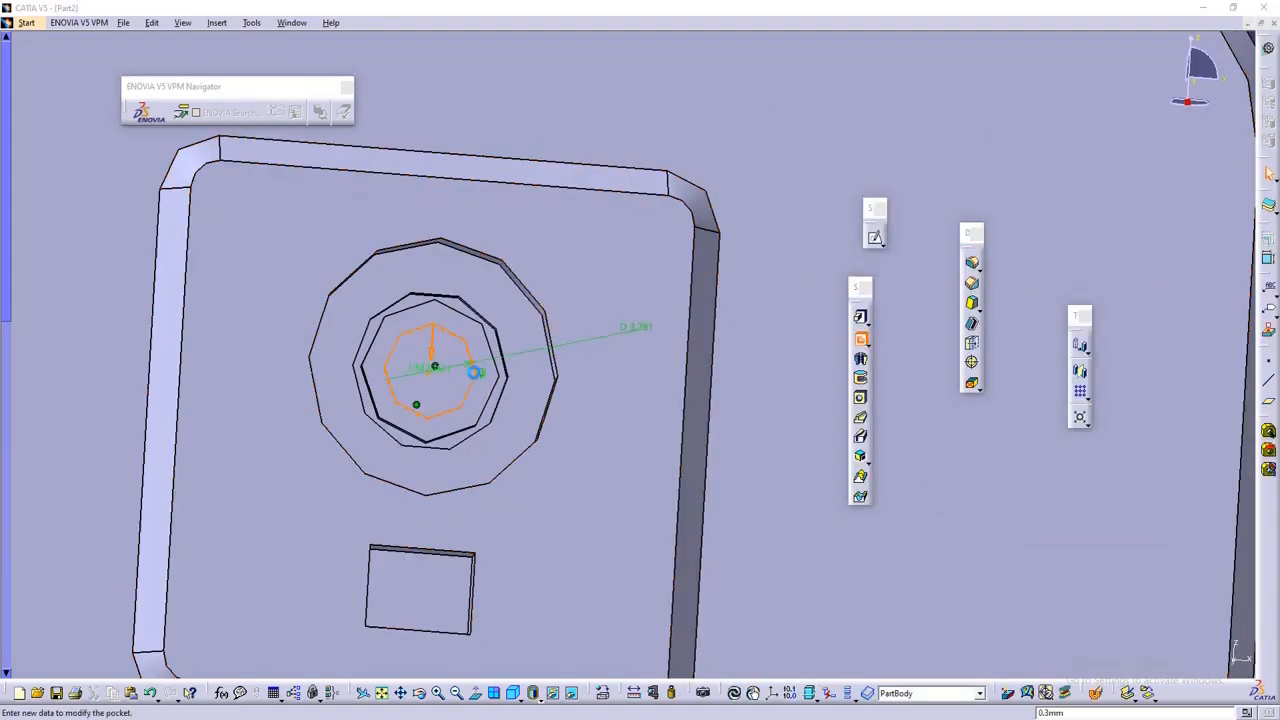
{"action": "middle_click_drag", "start_coordinate": [443, 375], "coordinate": [460, 416]}
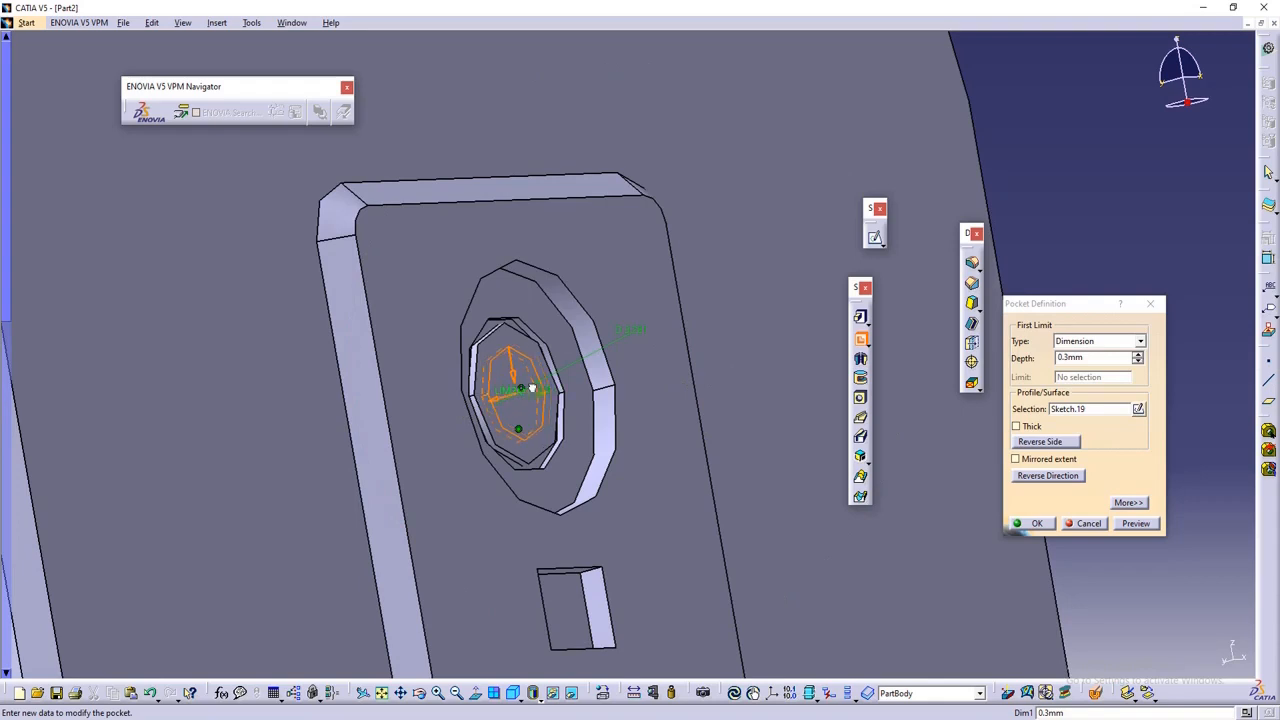
{"action": "left_click", "coordinate": [1137, 355]}
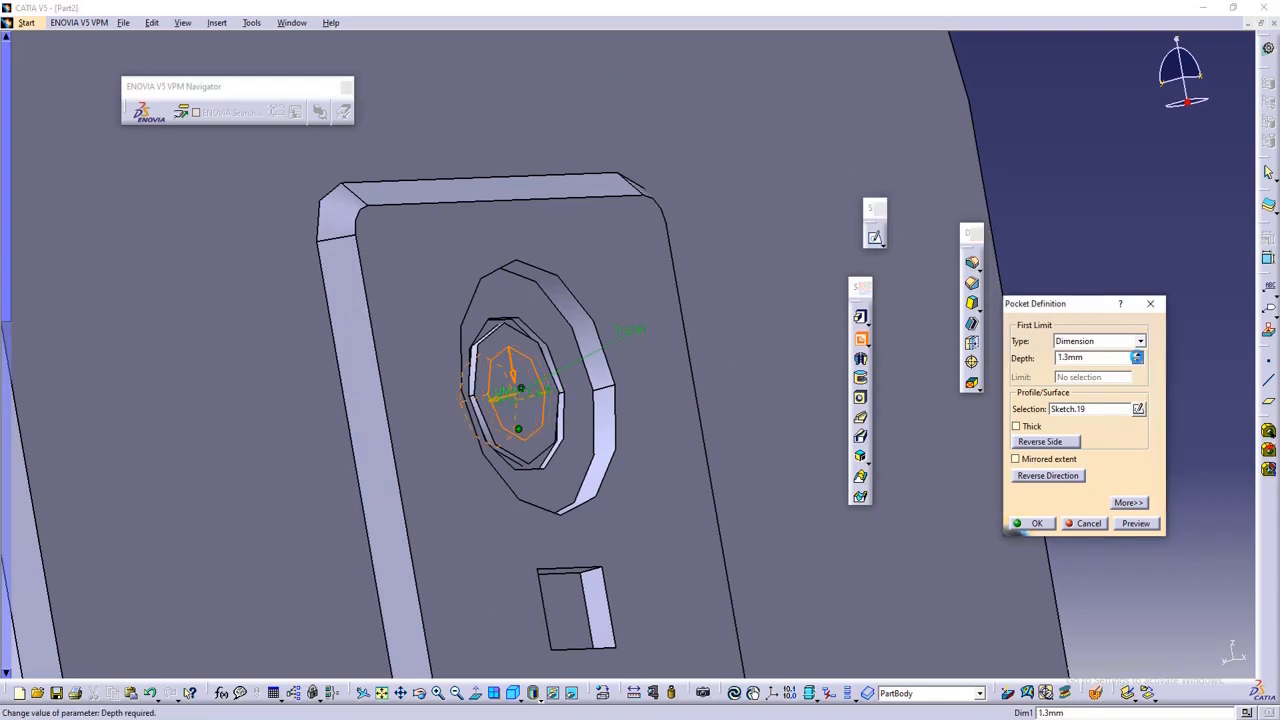
{"action": "left_click", "coordinate": [1037, 523]}
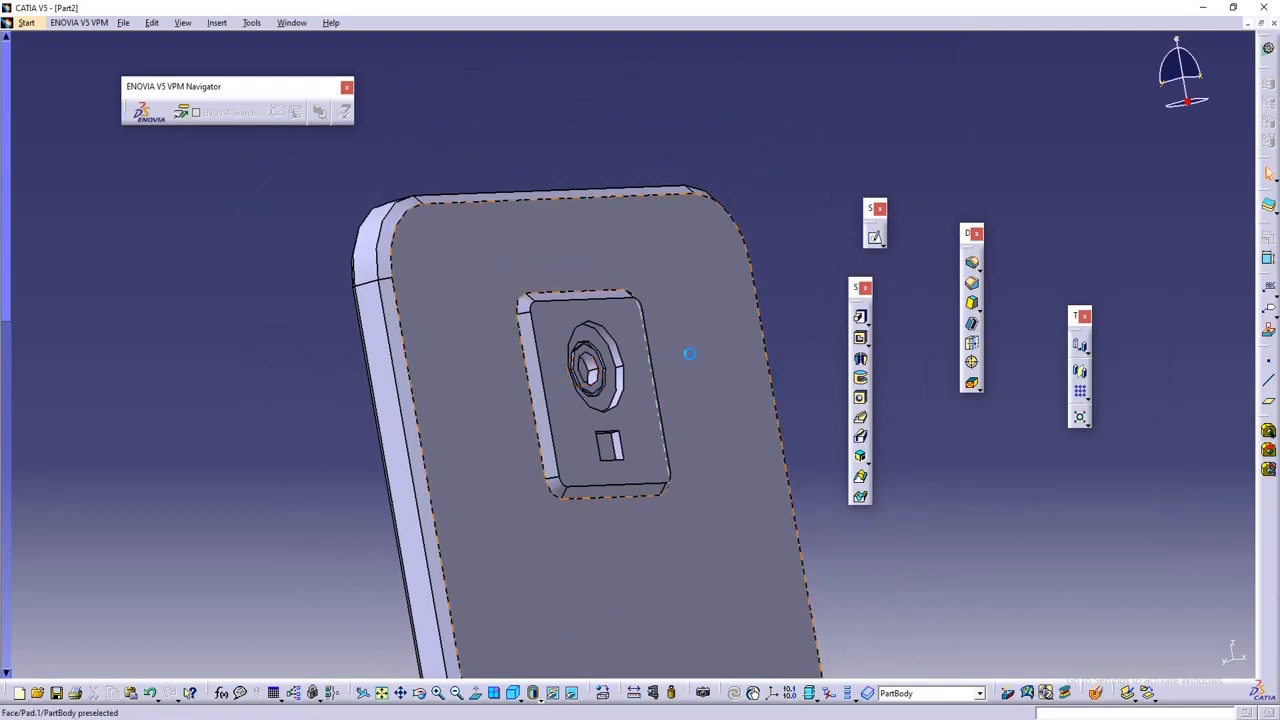
- On the floor of the innermost circular pocket, sketch a circle about 2.7 mm in diameter, slightly smaller than the pocket
{"action": "middle_click_drag", "start_coordinate": [728, 392], "coordinate": [682, 354]}
{"action": "middle_click_drag", "start_coordinate": [563, 423], "coordinate": [575, 322]}
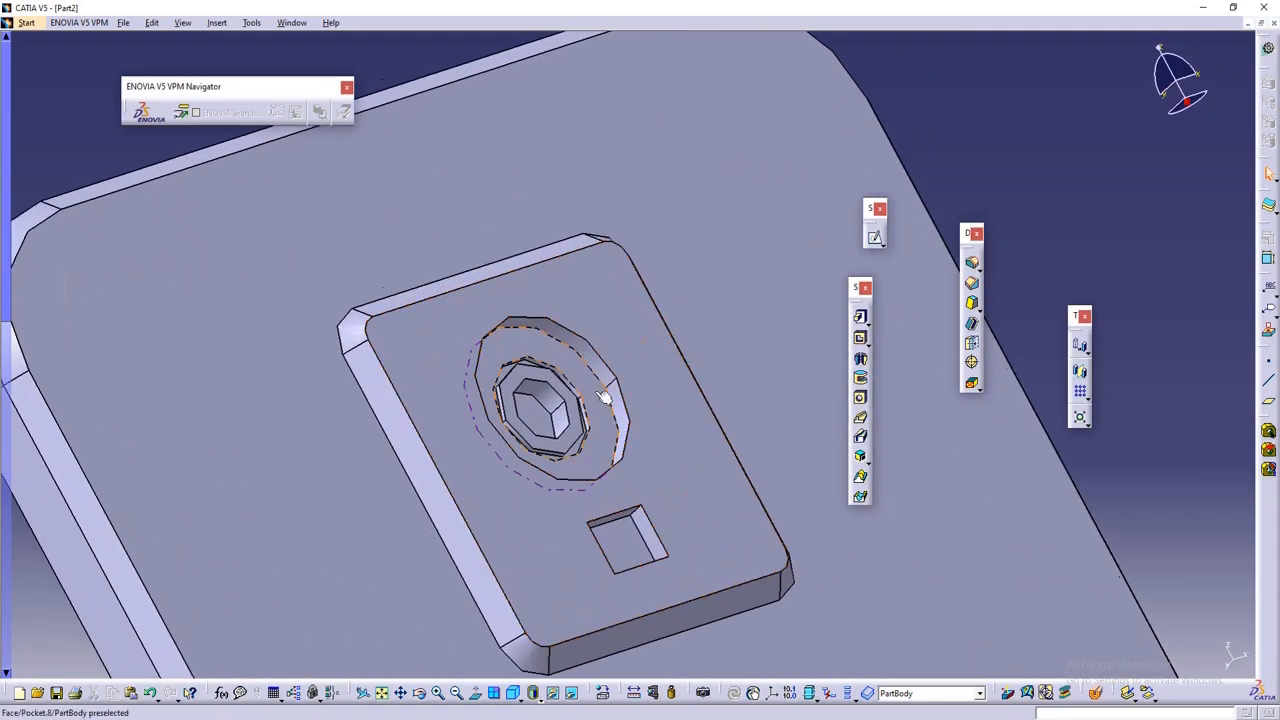
{"action": "middle_click_drag", "start_coordinate": [618, 390], "coordinate": [573, 334]}
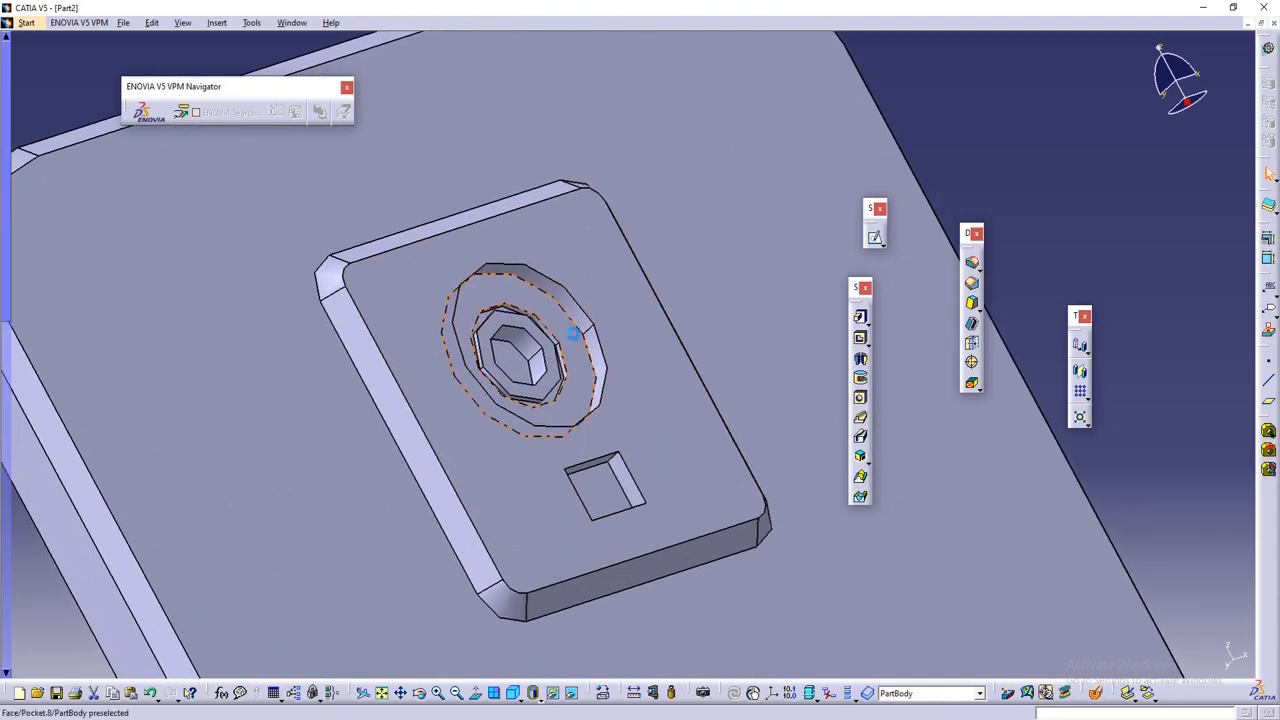
{"action": "left_click", "coordinate": [560, 357]}
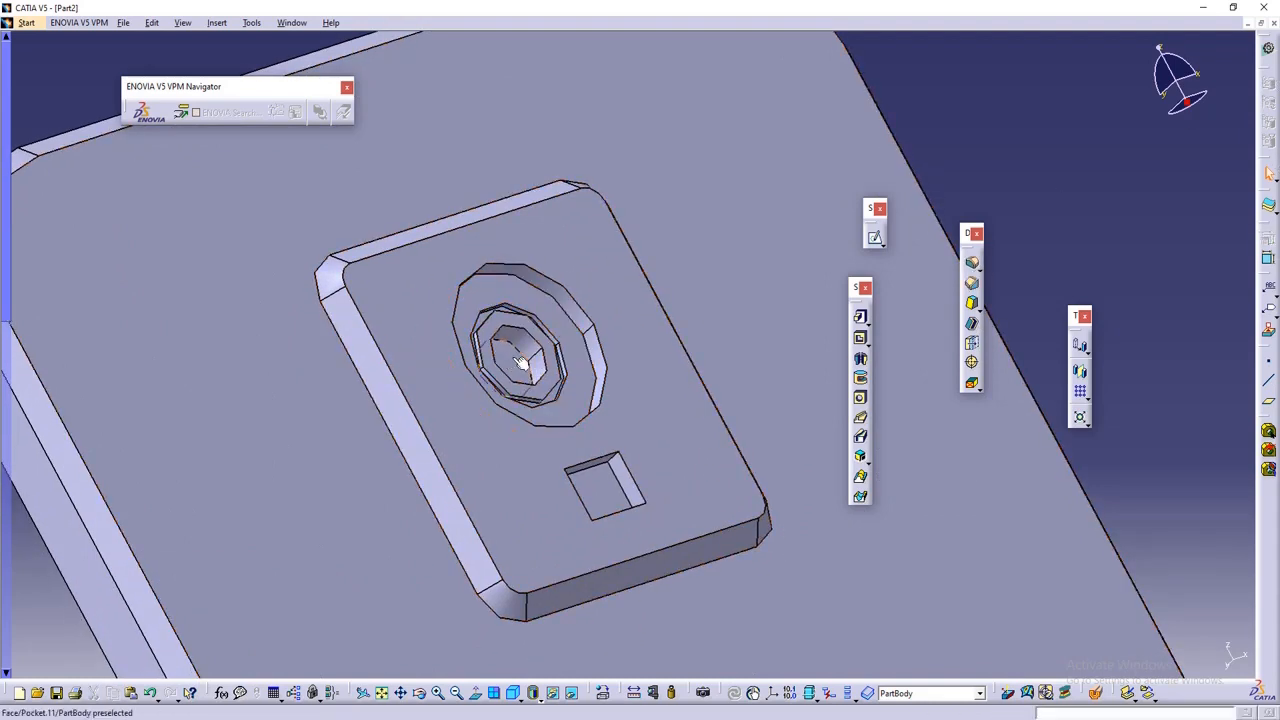
{"action": "left_click", "coordinate": [522, 360]}
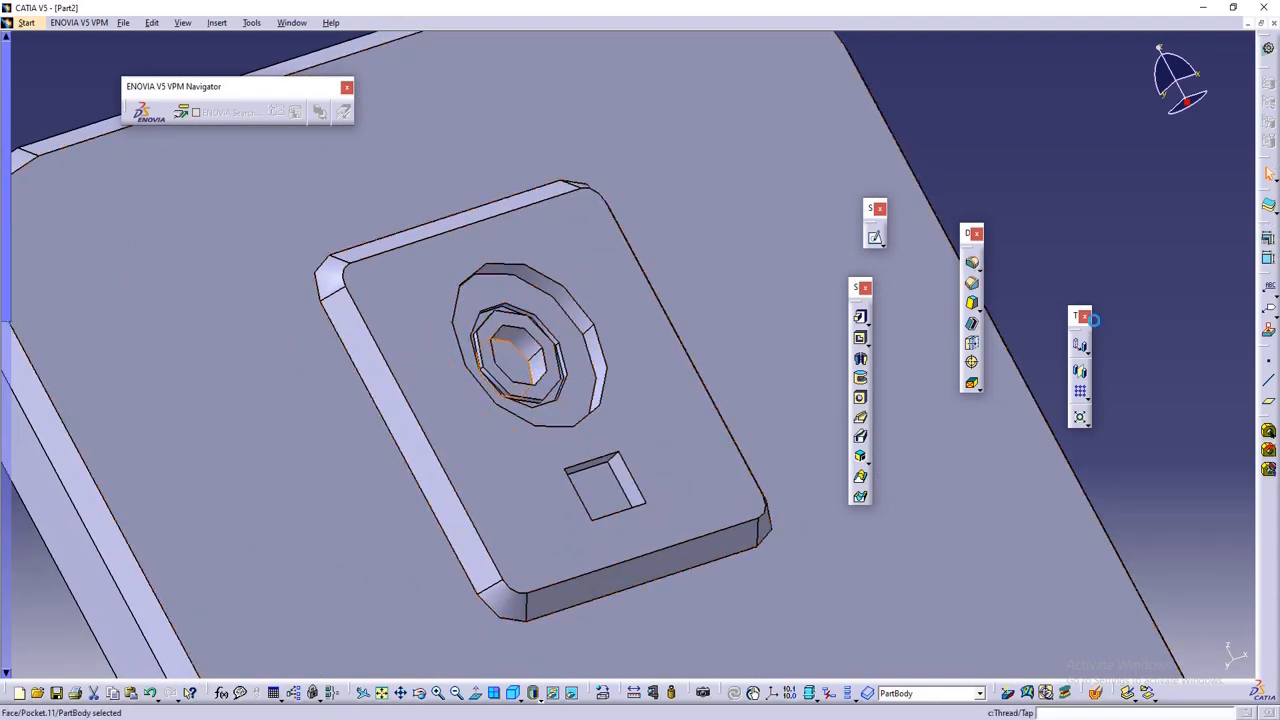
{"action": "left_click", "coordinate": [875, 237]}
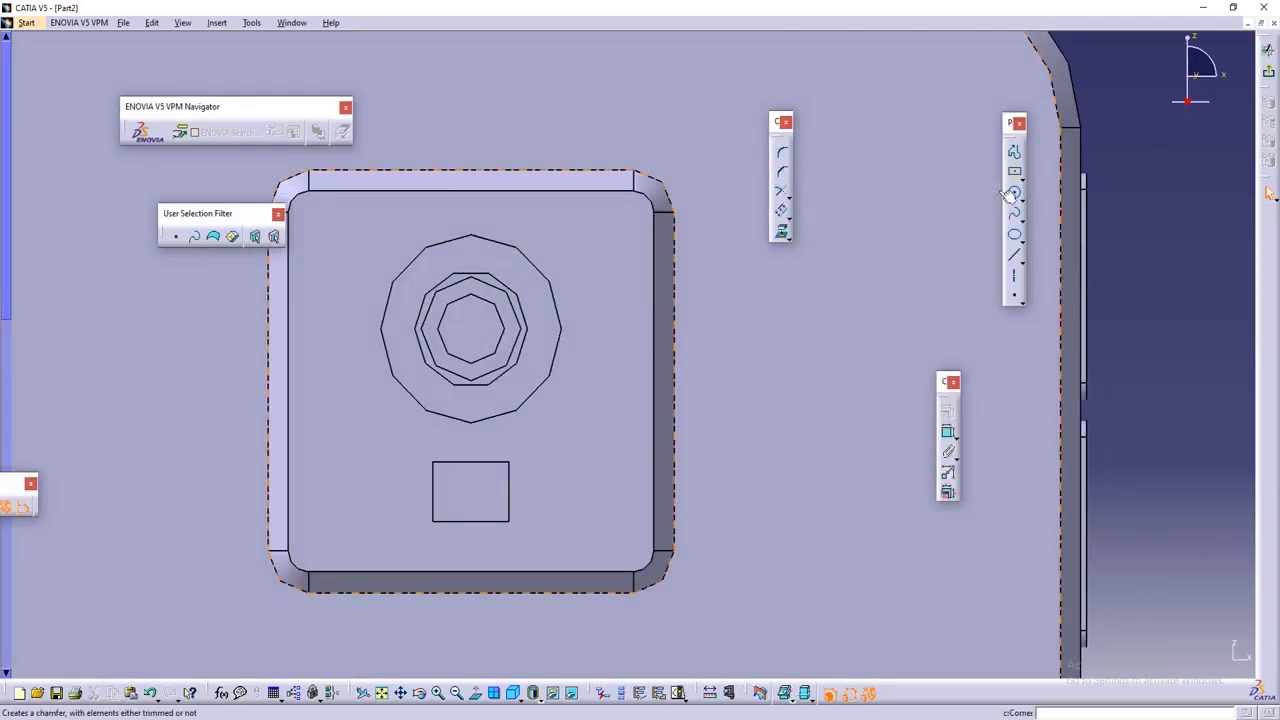
{"action": "left_click", "coordinate": [1014, 192]}
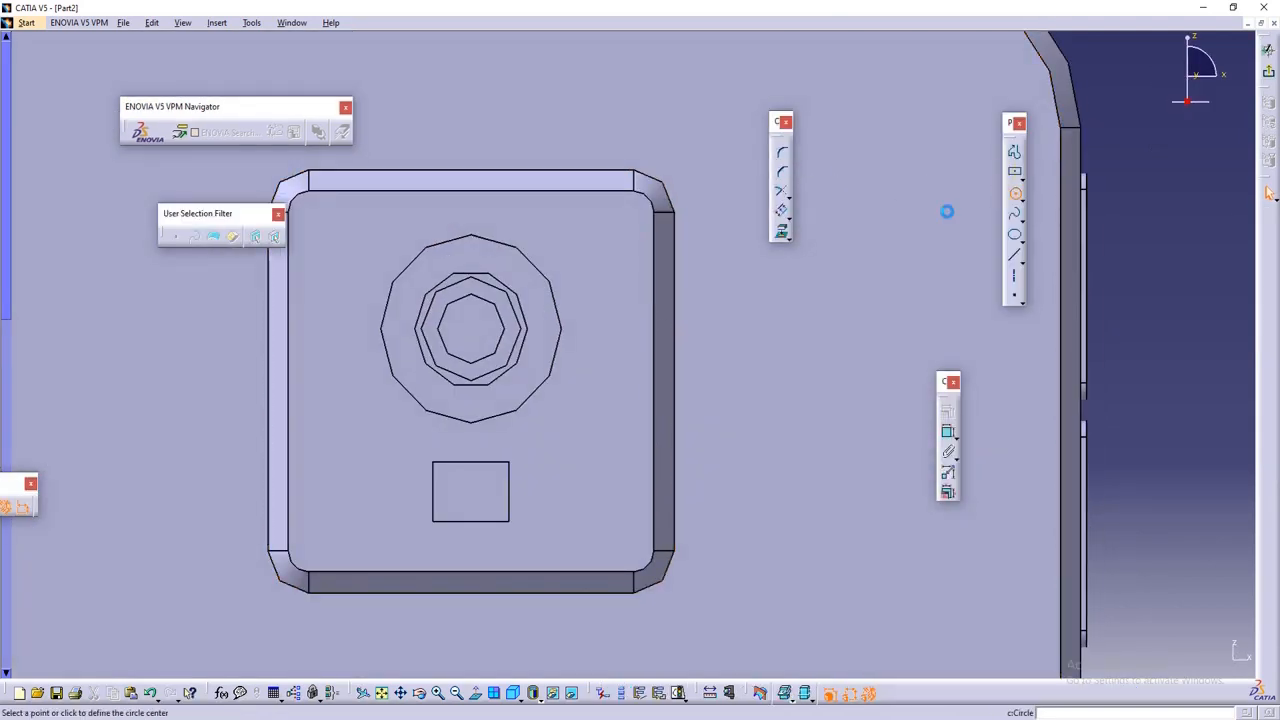
{"action": "left_click", "coordinate": [495, 314]}
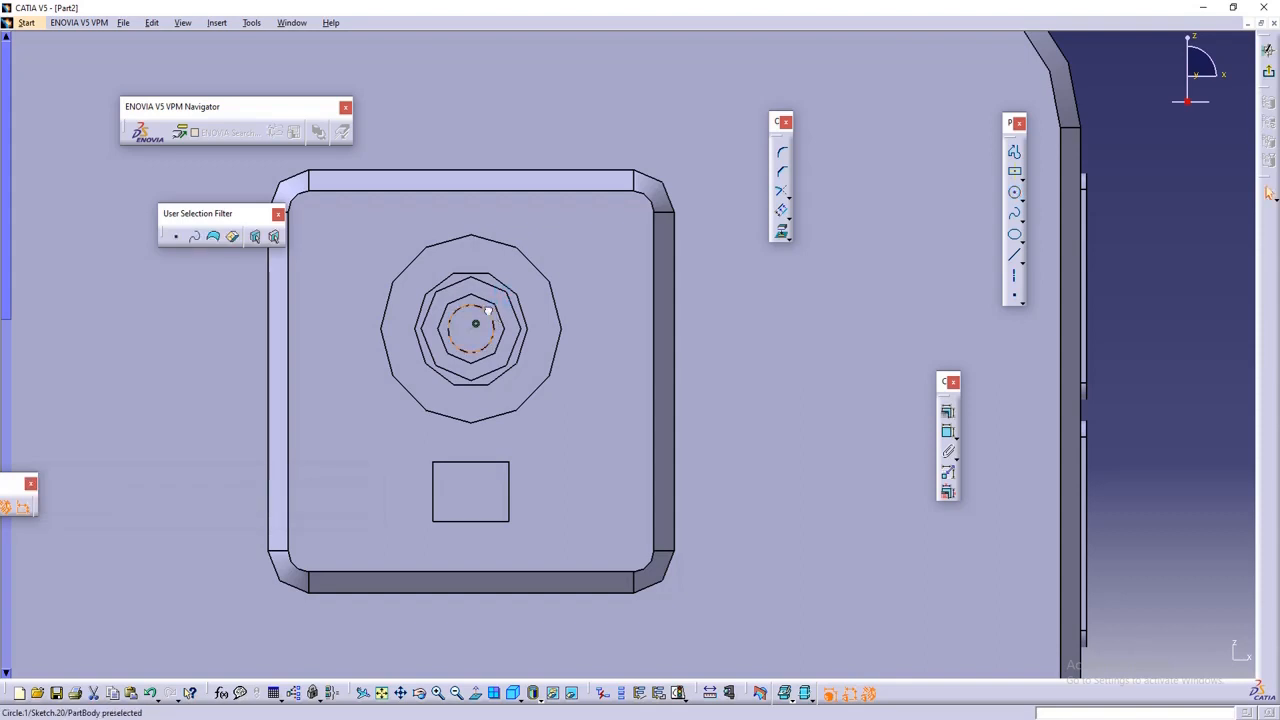
{"action": "left_click_drag", "start_coordinate": [486, 310], "coordinate": [480, 302]}
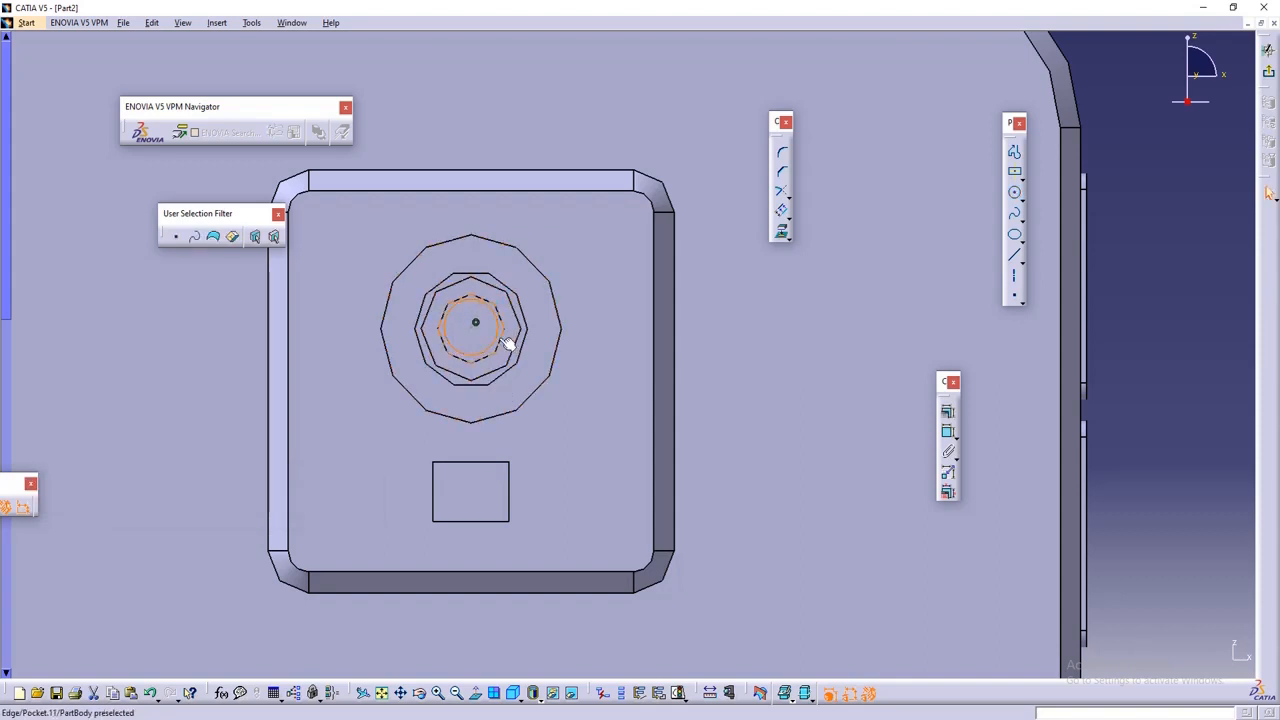
- Make the circle concentric with the innermost pocket's edge, dimension its diameter and exit the sketch
{"action": "left_click", "coordinate": [502, 339], "text": "ctrl"}
{"action": "left_click", "coordinate": [945, 412]}
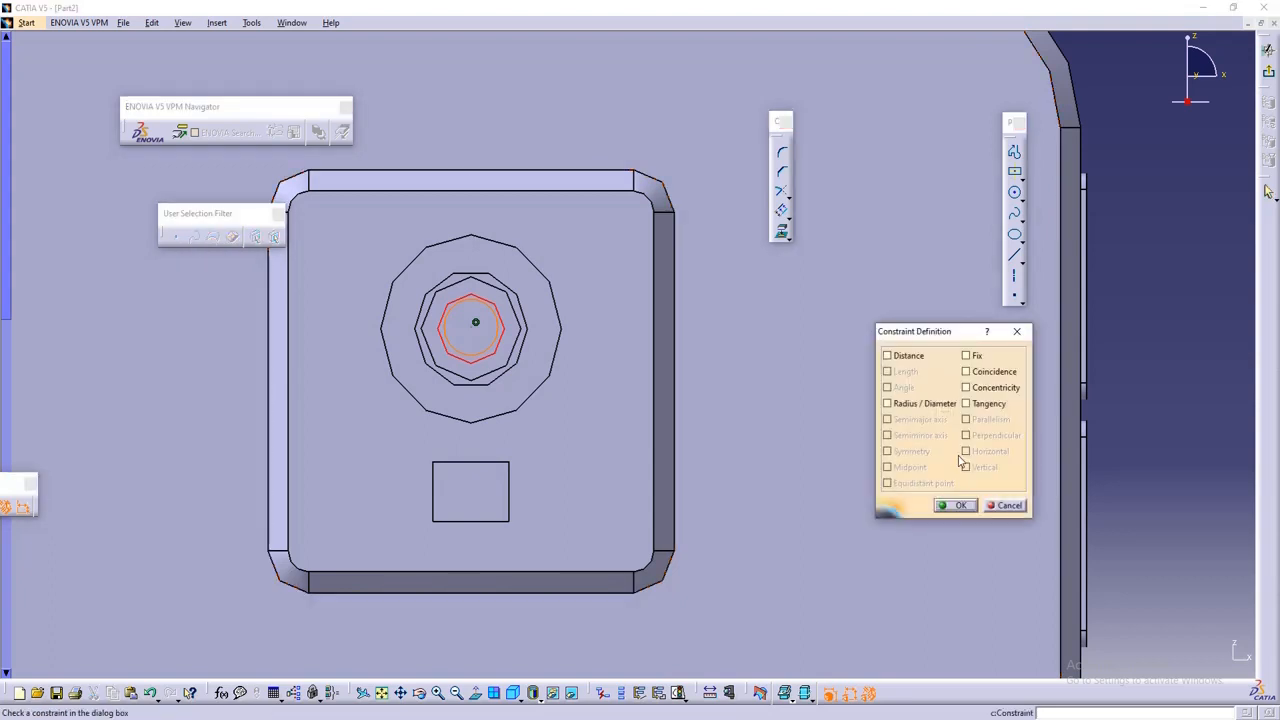
{"action": "left_click", "coordinate": [958, 505]}
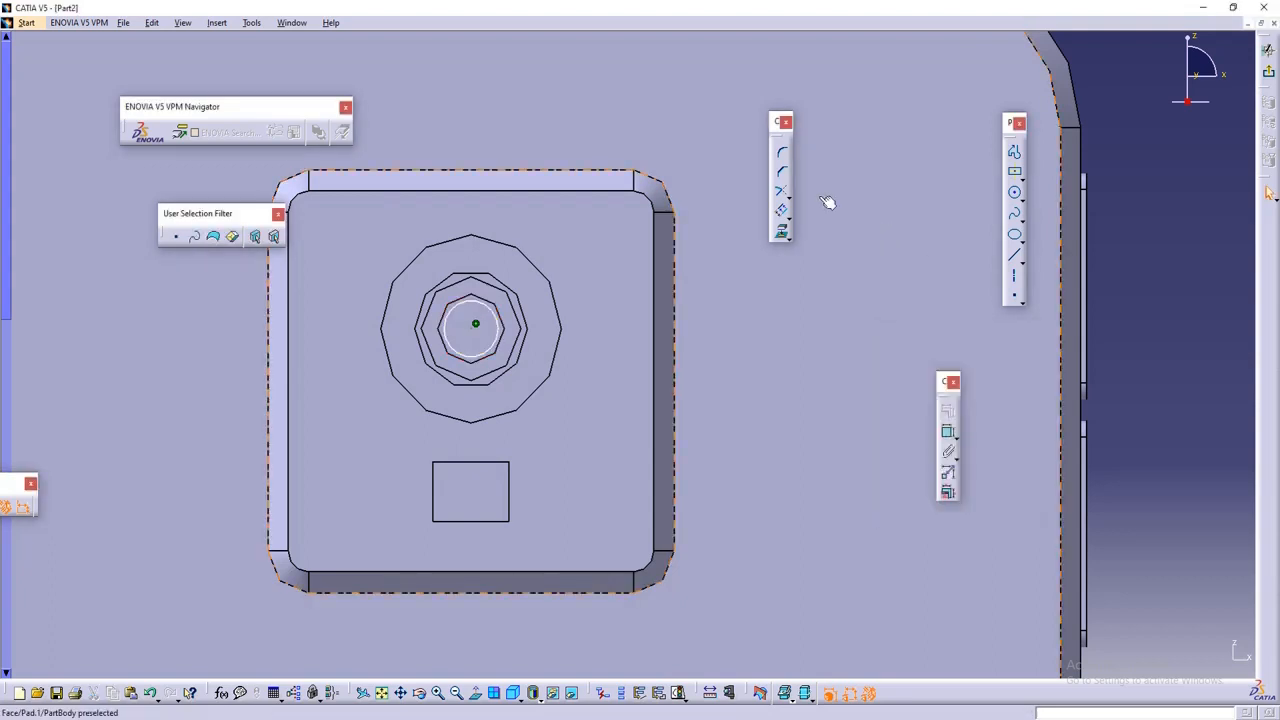
{"action": "left_click", "coordinate": [948, 431]}
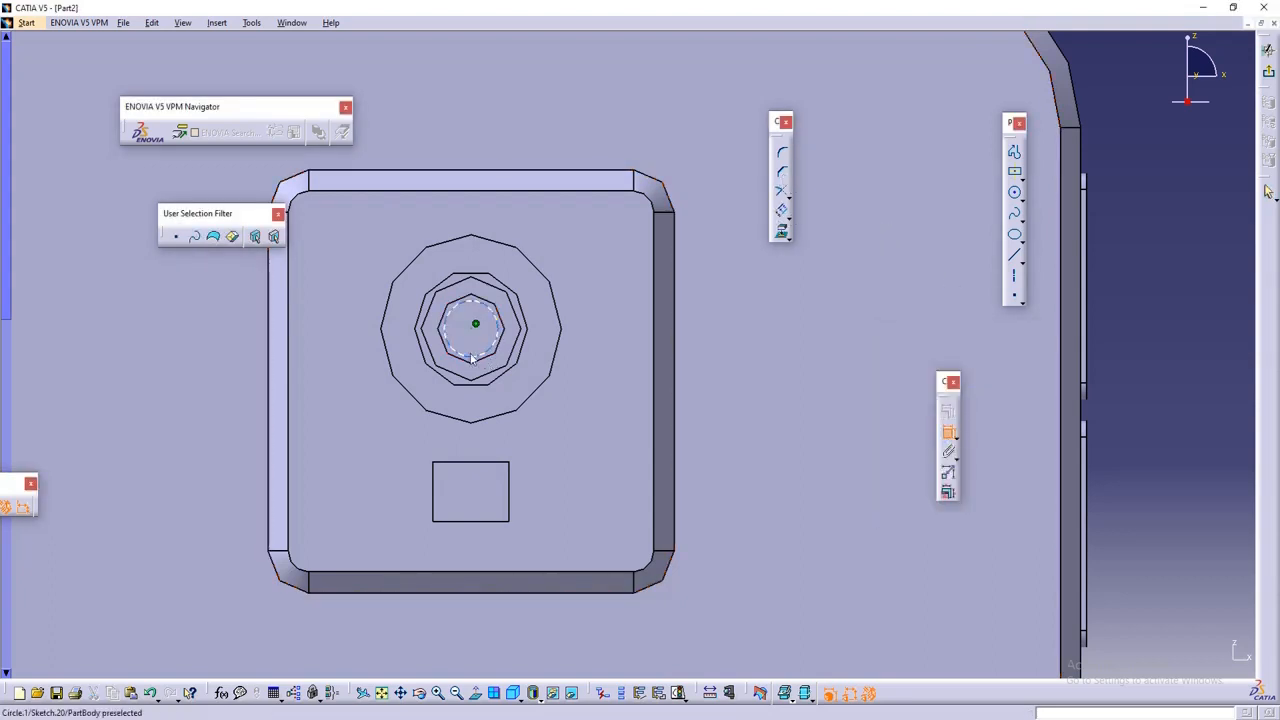
{"action": "left_click", "coordinate": [590, 403]}
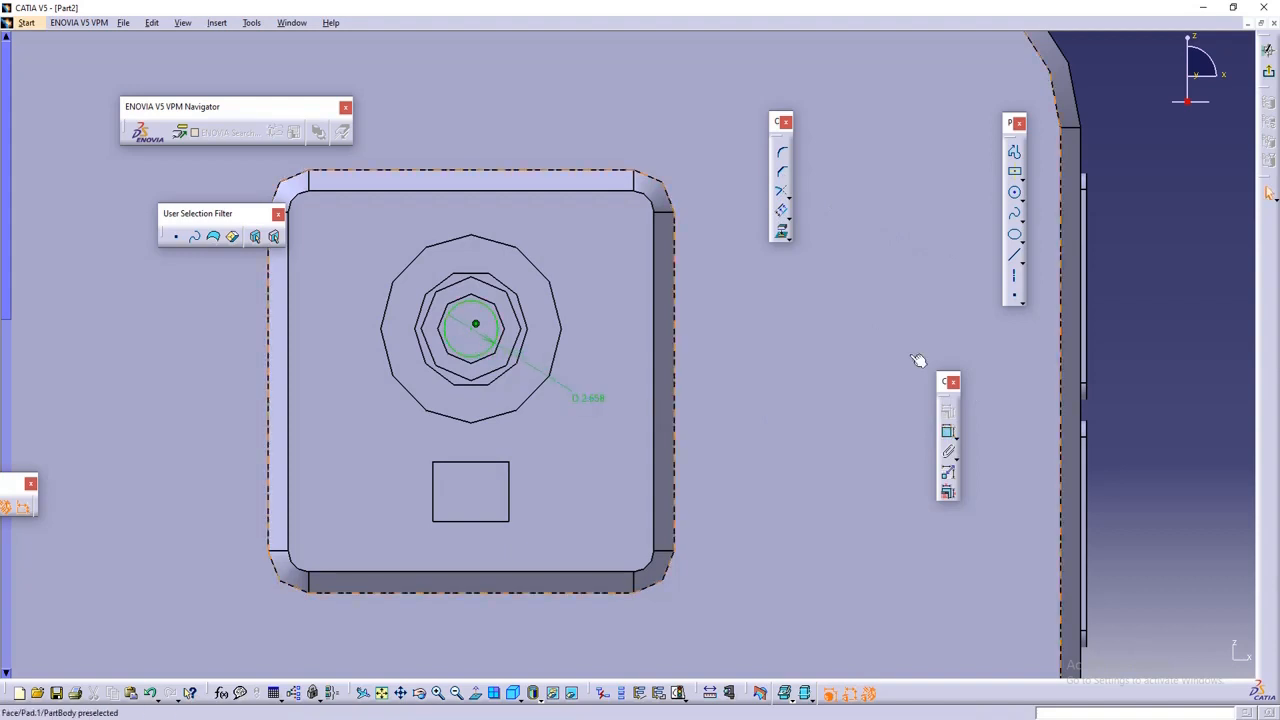
{"action": "left_click", "coordinate": [1268, 72]}
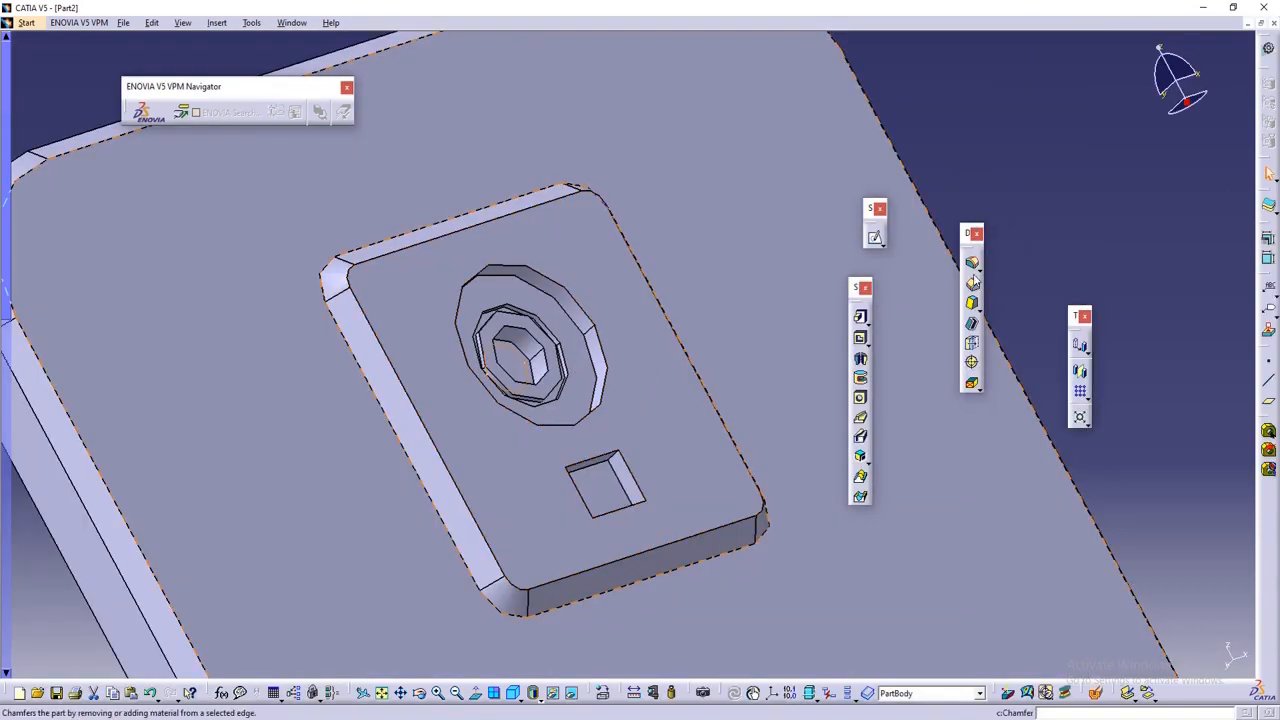
- Extrude the circle sketch in the innermost pocket as a pad 1.3 mm long
{"action": "left_click", "coordinate": [860, 317]}
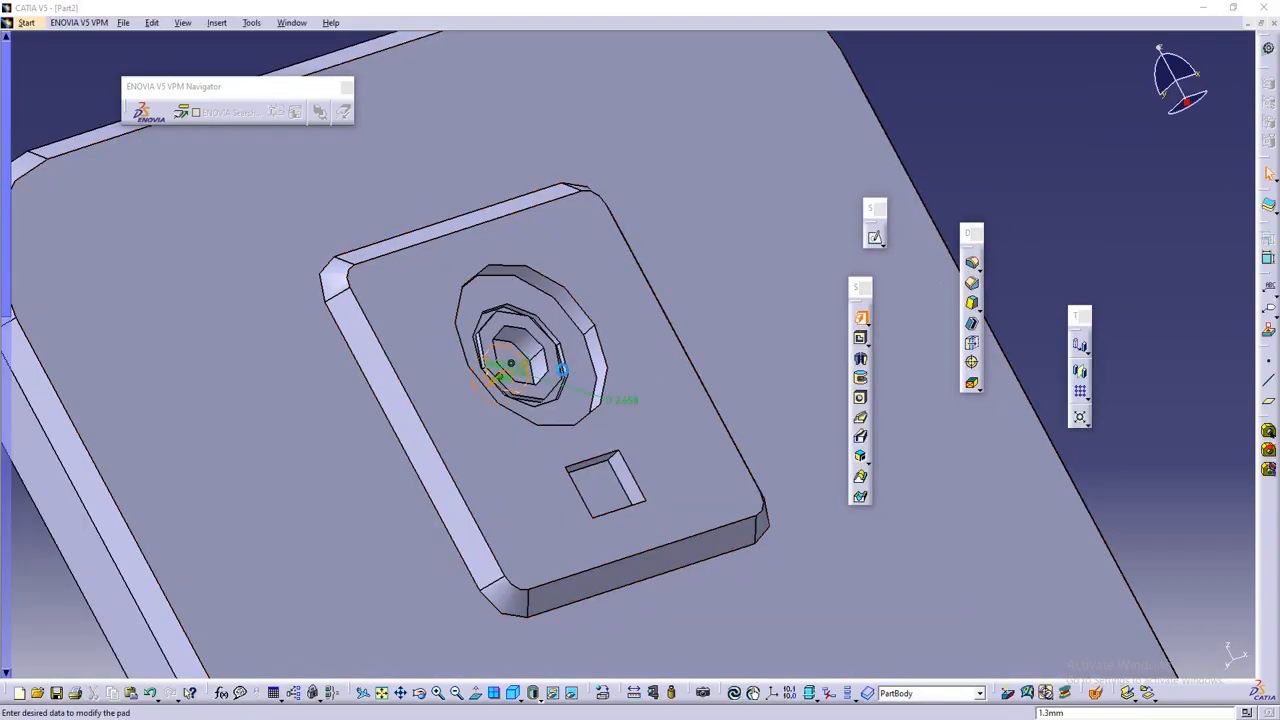
{"action": "left_click", "coordinate": [490, 393]}
{"action": "middle_click_drag", "start_coordinate": [590, 372], "coordinate": [569, 340]}
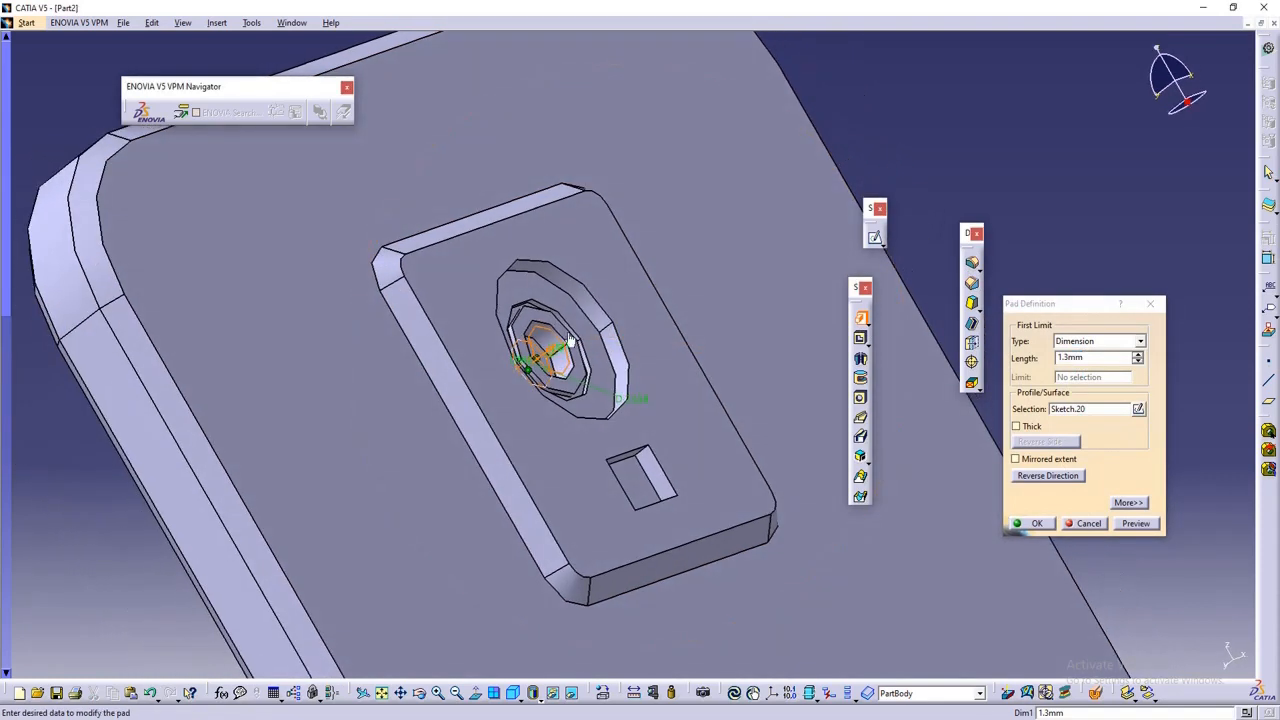
{"action": "left_click", "coordinate": [1040, 527]}
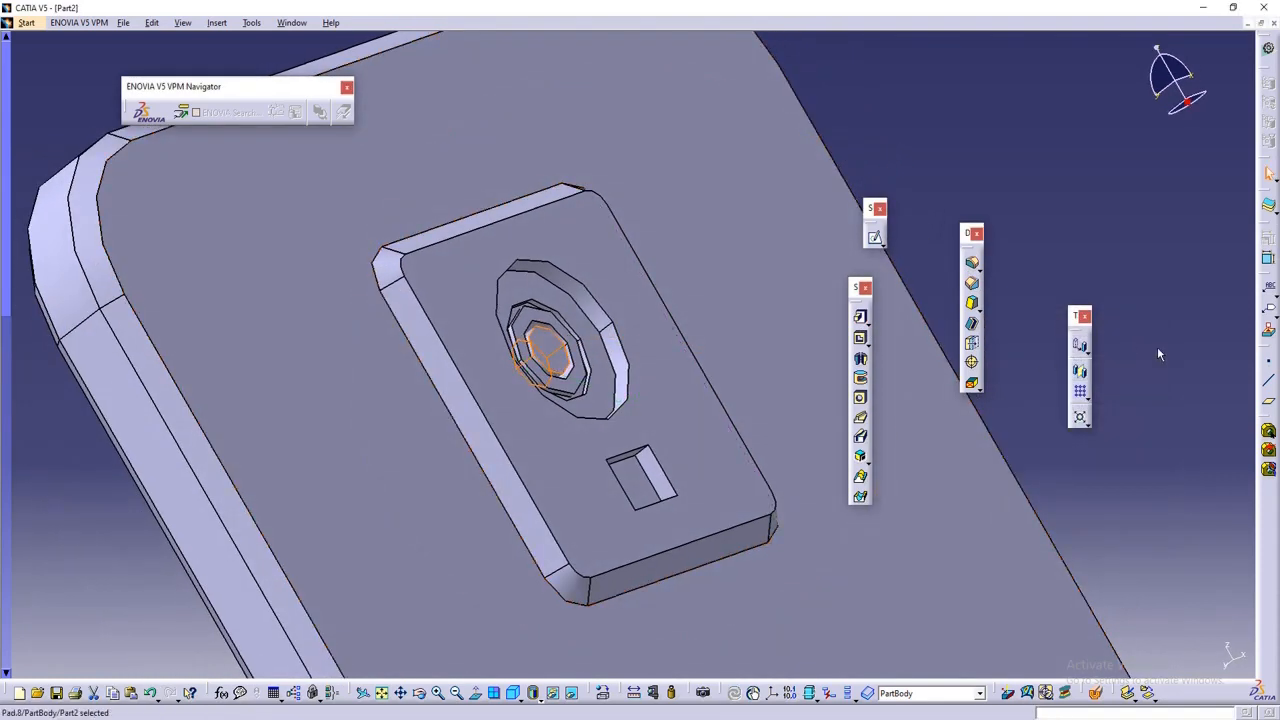
- Fillet the outer edge of the small central pad in the innermost circular pocket with a 1 mm radius and tangency selection
{"action": "left_click", "coordinate": [975, 266]}
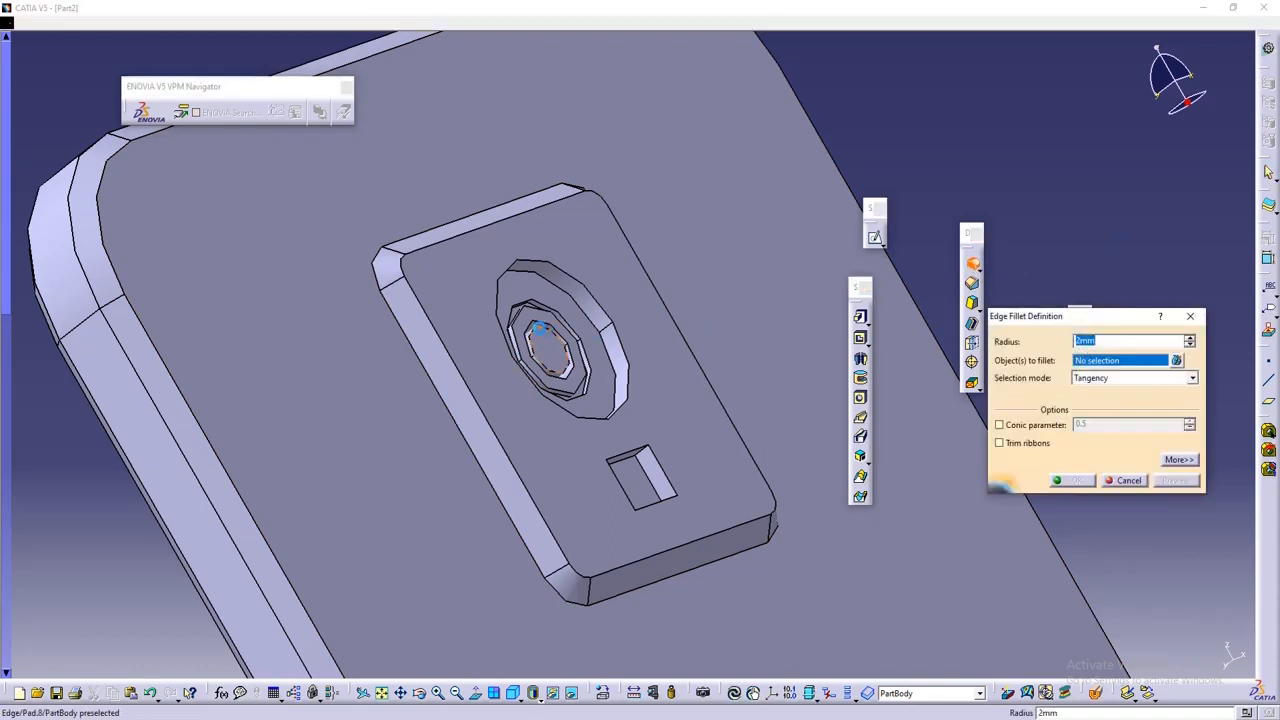
{"action": "left_click", "coordinate": [550, 332]}
{"action": "middle_click_drag", "start_coordinate": [549, 334], "coordinate": [549, 228]}
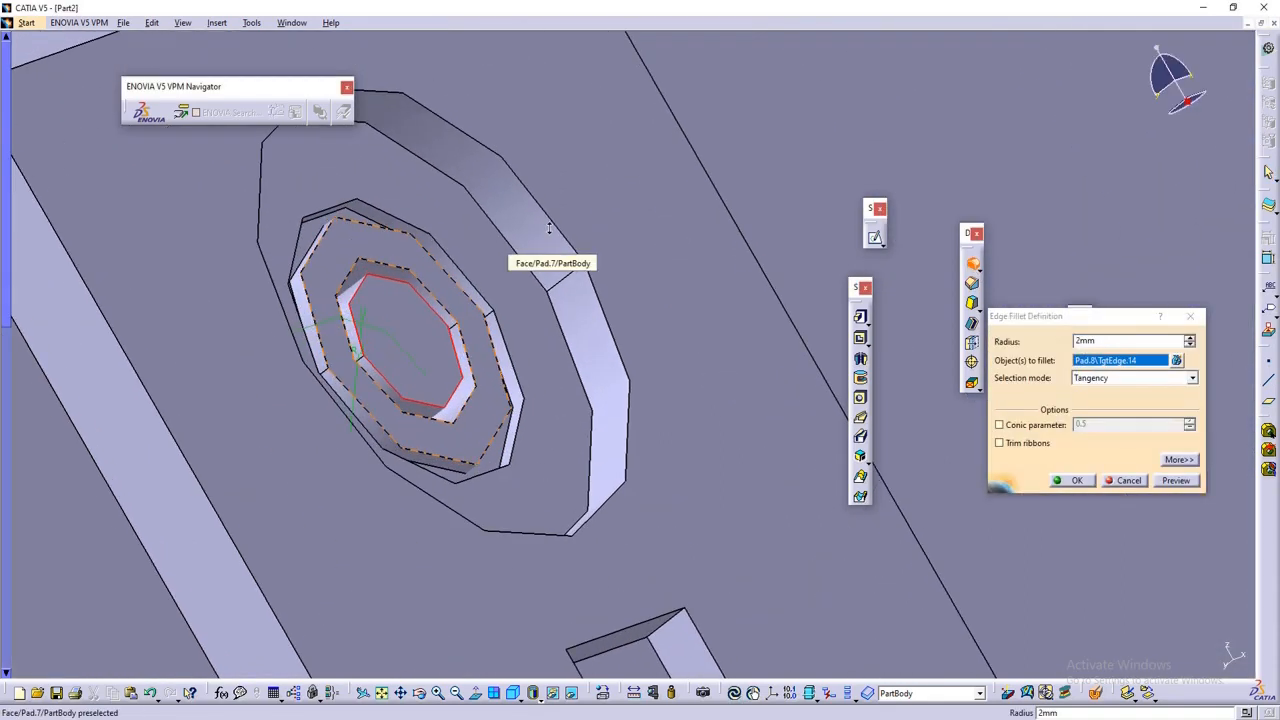
{"action": "double_click", "coordinate": [1095, 341]}
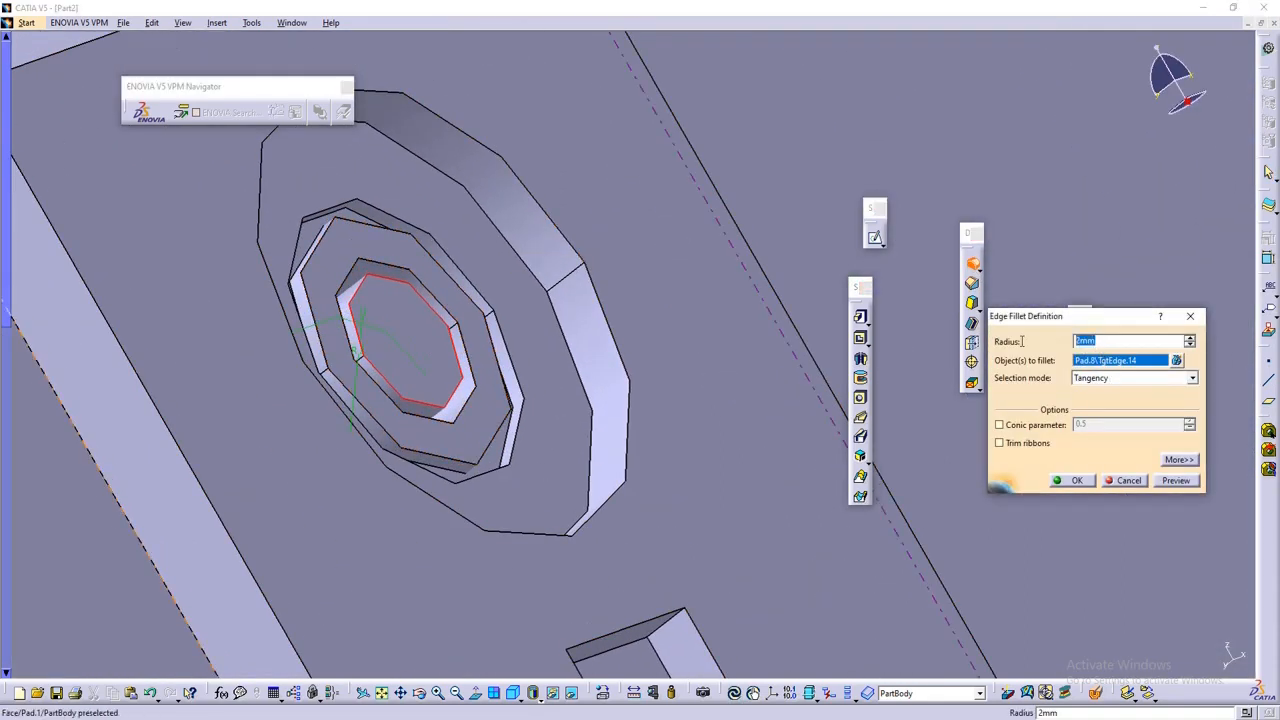
{"action": "left_click", "coordinate": [1177, 481]}
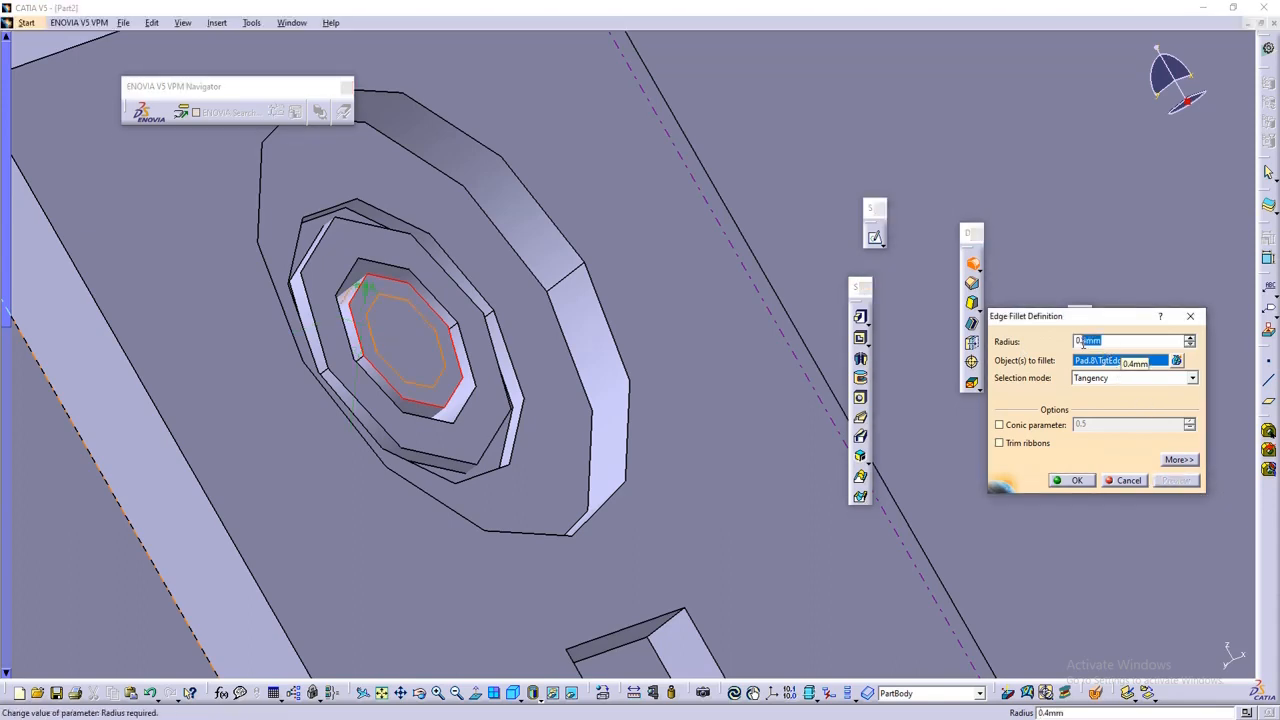
{"action": "type", "text": "0.6"}
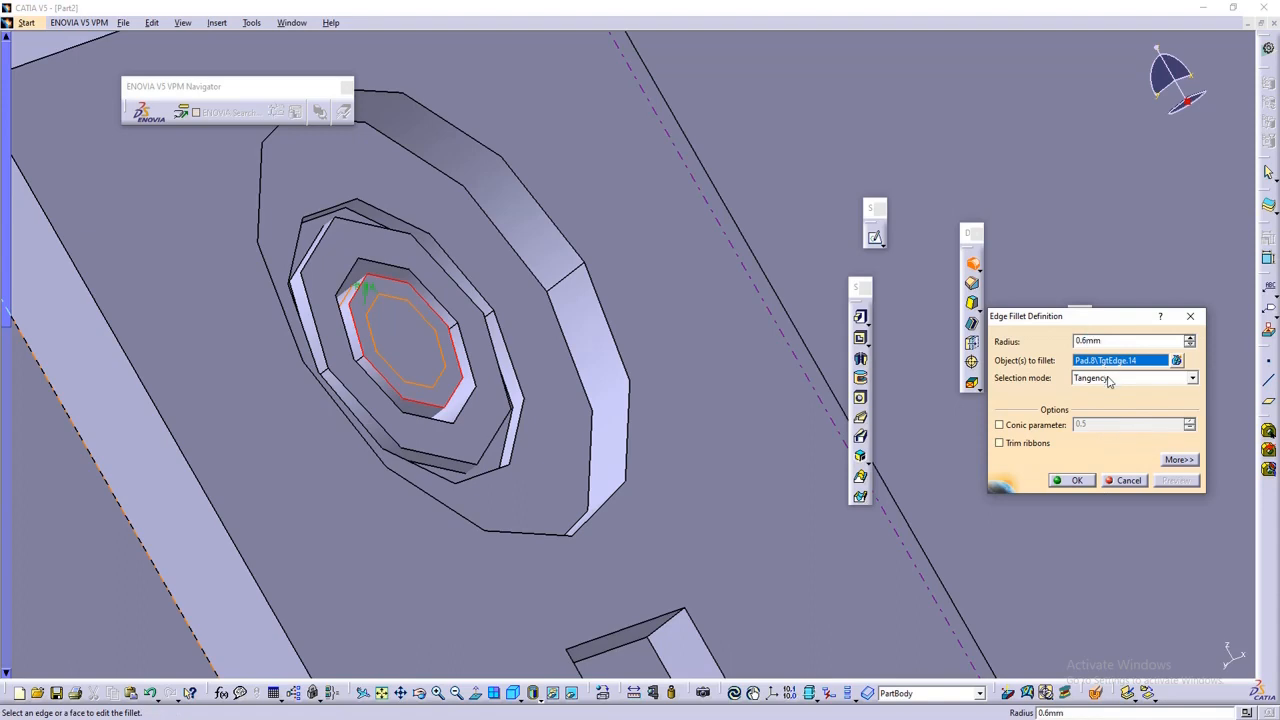
{"action": "left_click", "coordinate": [1108, 380]}
{"action": "left_click", "coordinate": [1183, 484]}
{"action": "left_click", "coordinate": [1125, 378]}
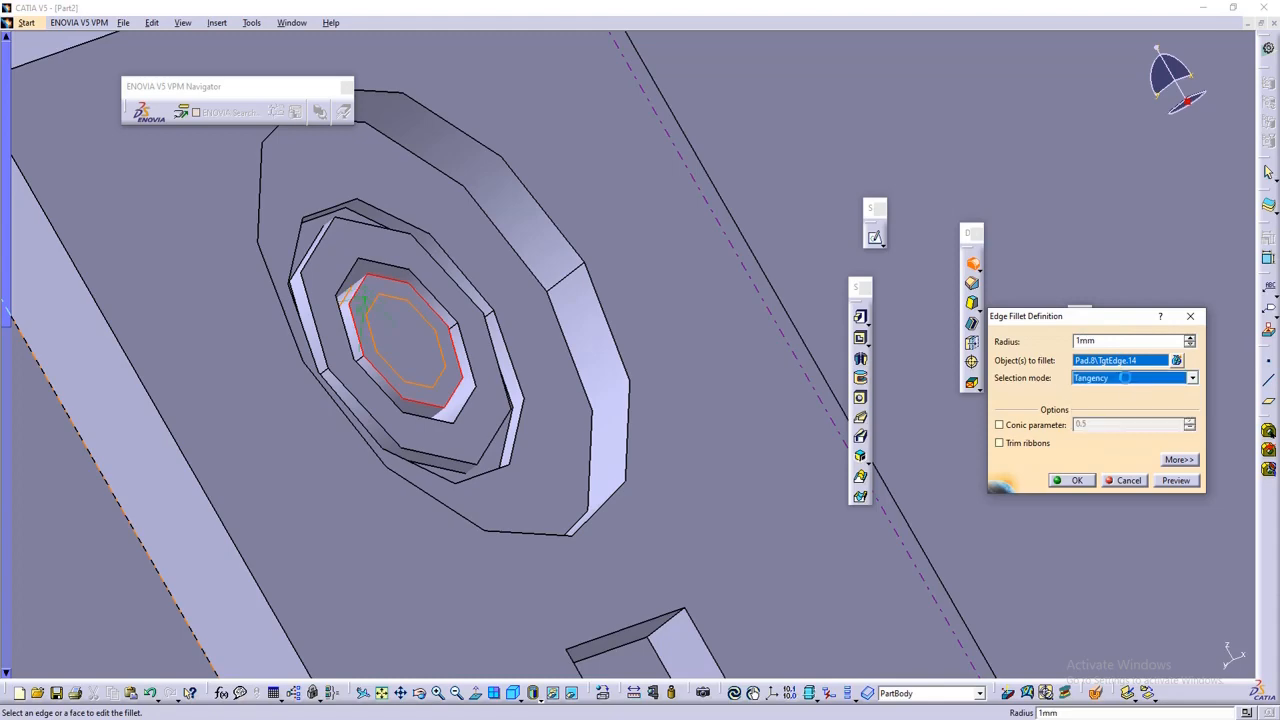
{"action": "left_click", "coordinate": [1186, 482]}
{"action": "left_click", "coordinate": [1079, 480]}
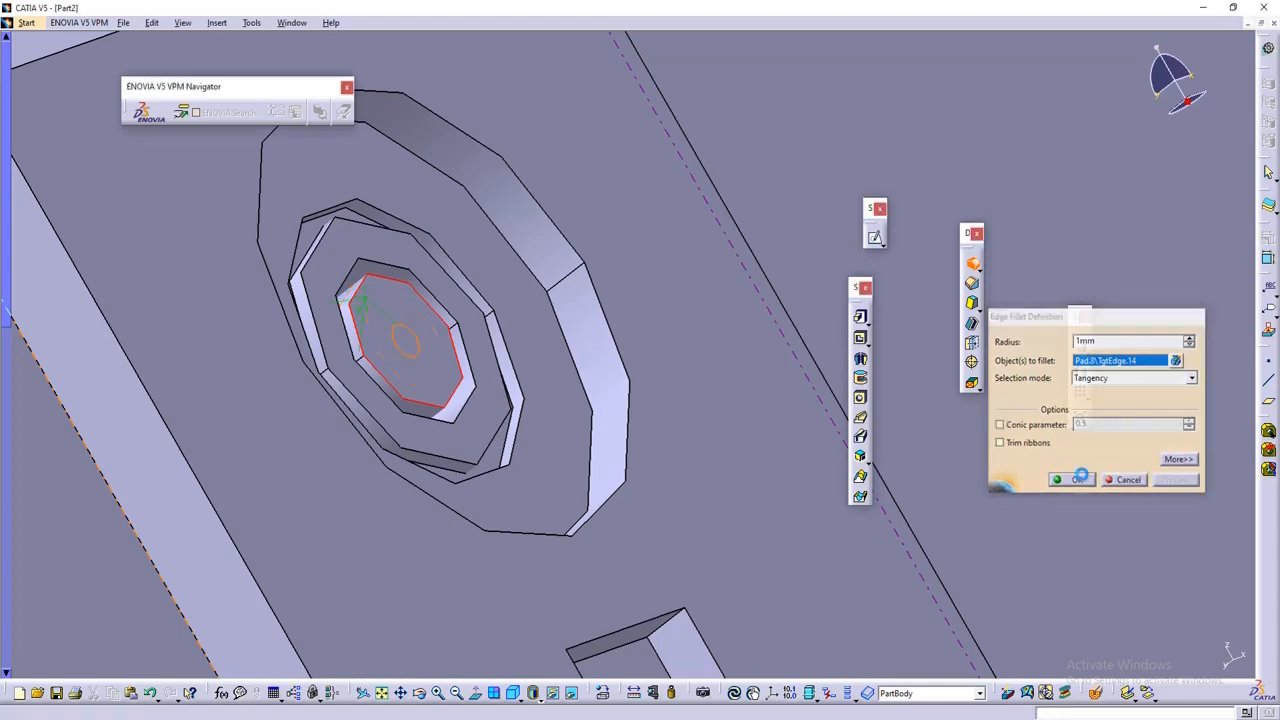
- Inside the outer circular pocket, start a sketch and draw two circles centred on the lens, with radii of about 3.8 mm and 3.5 mm
{"action": "middle_click_drag", "start_coordinate": [497, 349], "coordinate": [519, 509], "text": "ctrl"}
{"action": "middle_click_drag", "start_coordinate": [755, 109], "coordinate": [560, 330]}
{"action": "middle_click_drag", "start_coordinate": [526, 407], "coordinate": [462, 442], "text": "ctrl"}
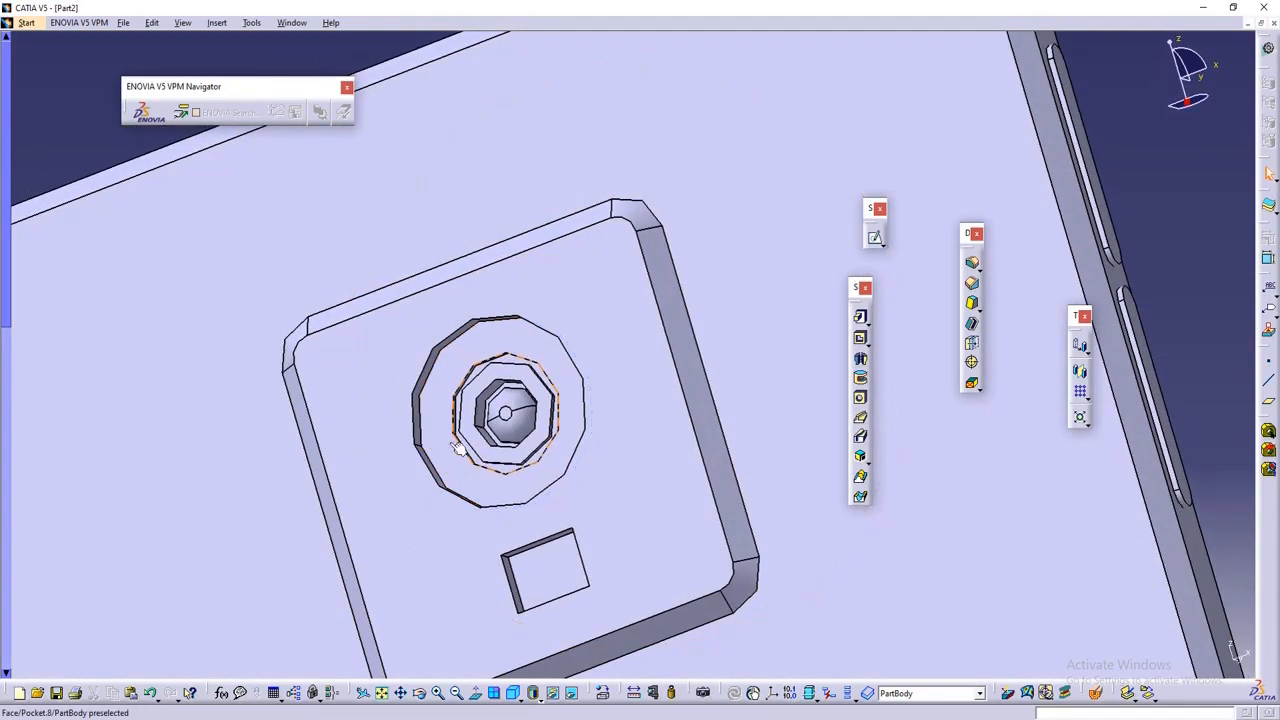
{"action": "left_click", "coordinate": [434, 370]}
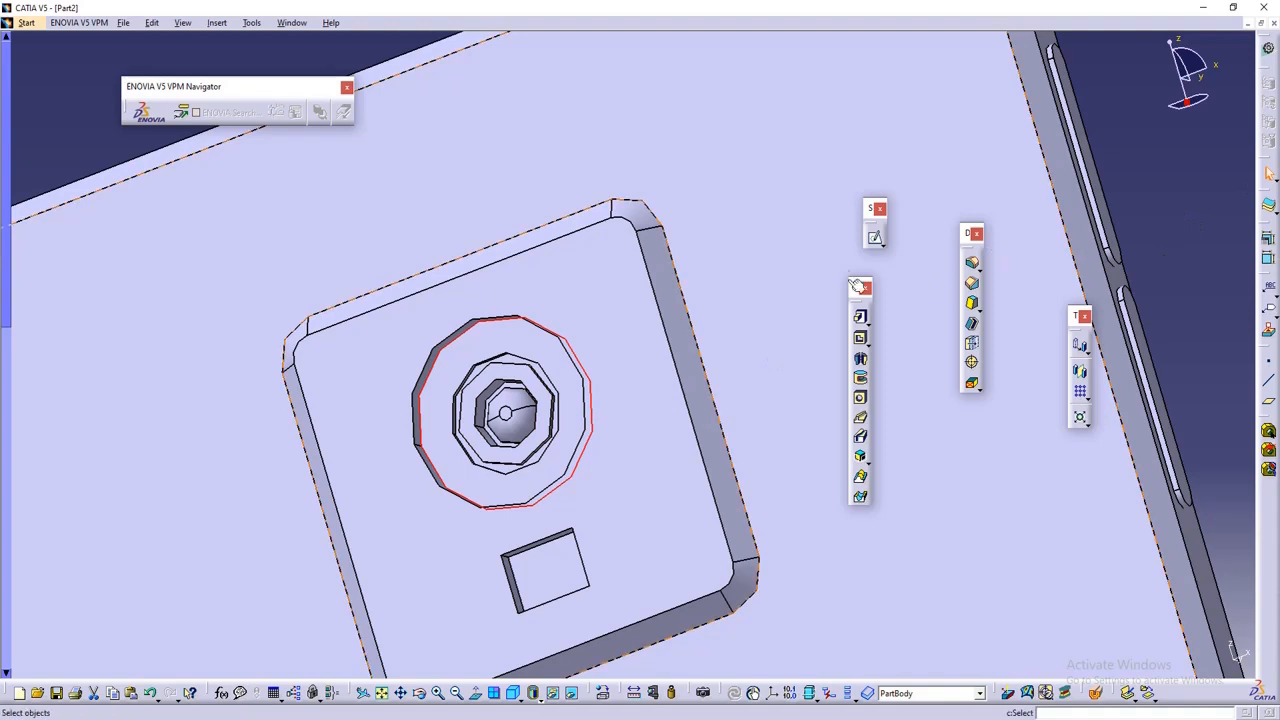
{"action": "left_click", "coordinate": [873, 243]}
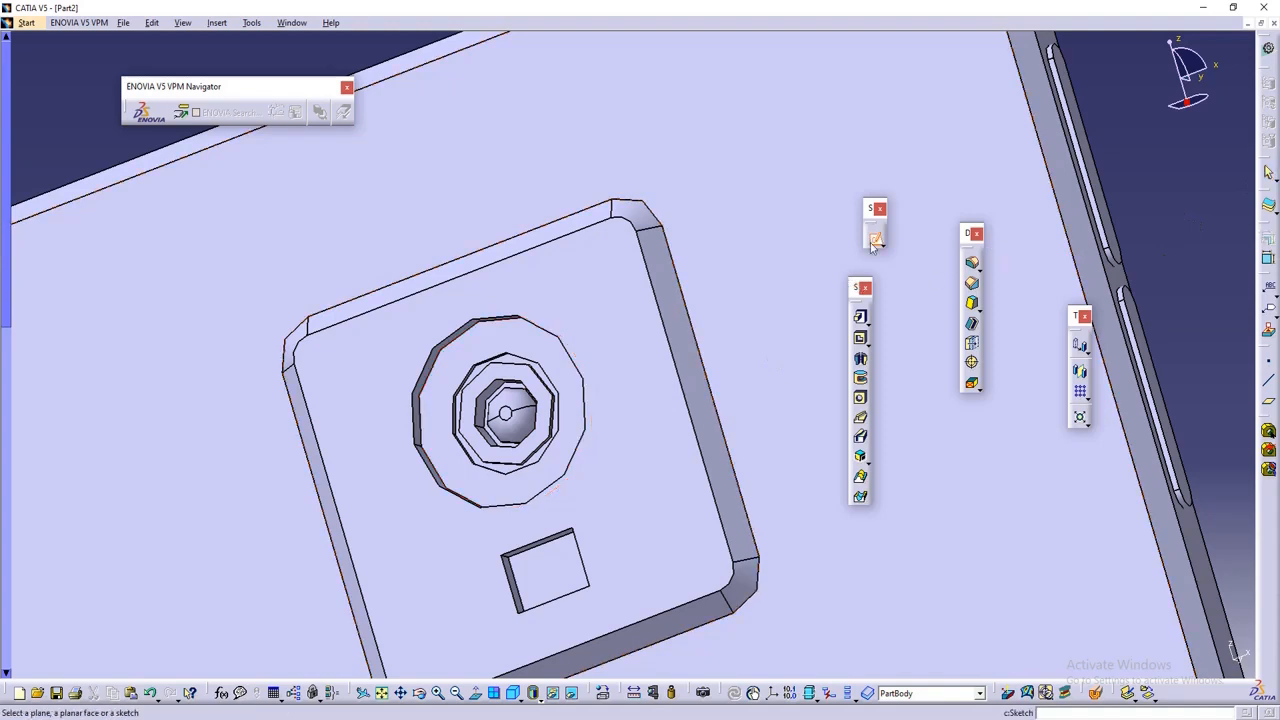
{"action": "left_click", "coordinate": [510, 362]}
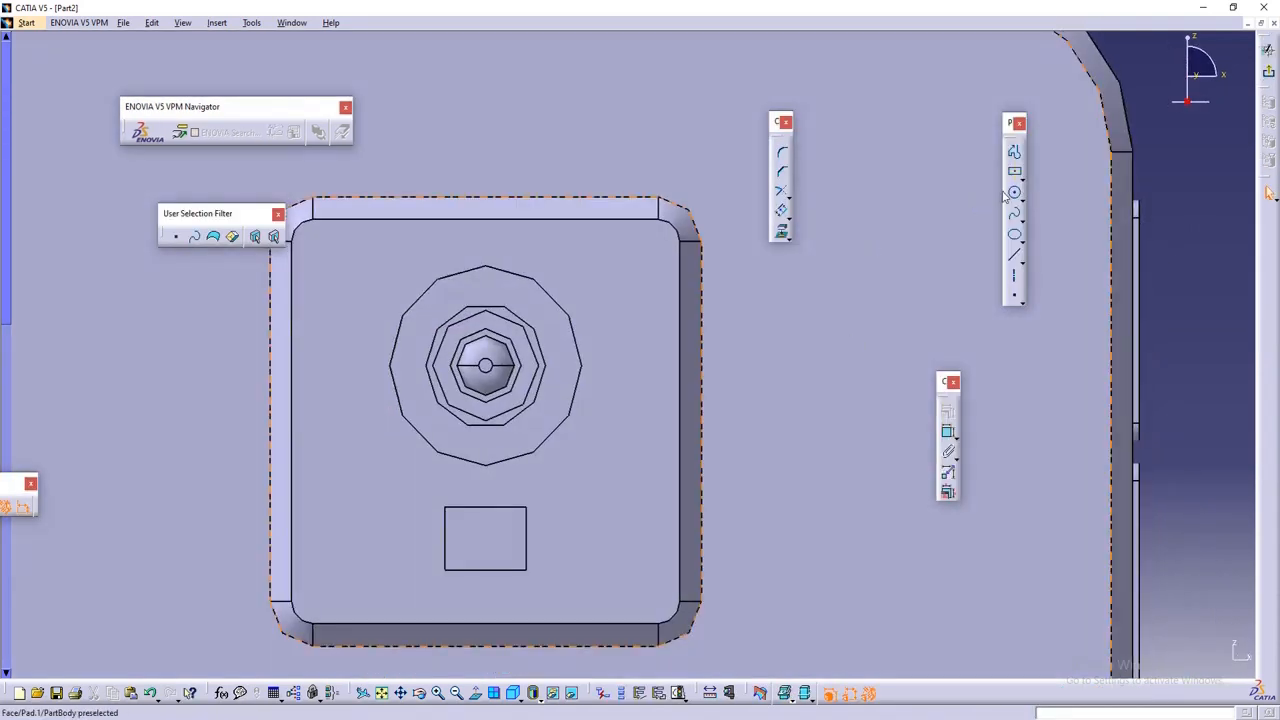
{"action": "left_click", "coordinate": [1014, 192]}
{"action": "left_click", "coordinate": [486, 366]}
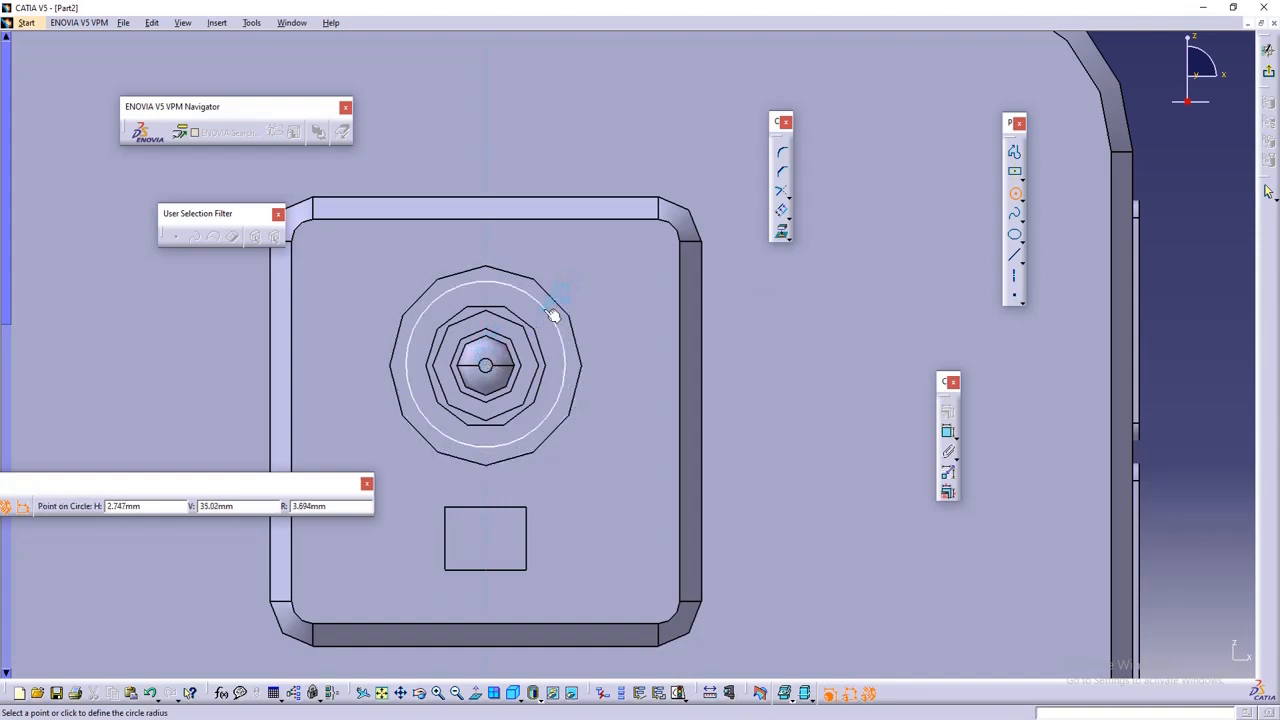
{"action": "left_click", "coordinate": [554, 312]}
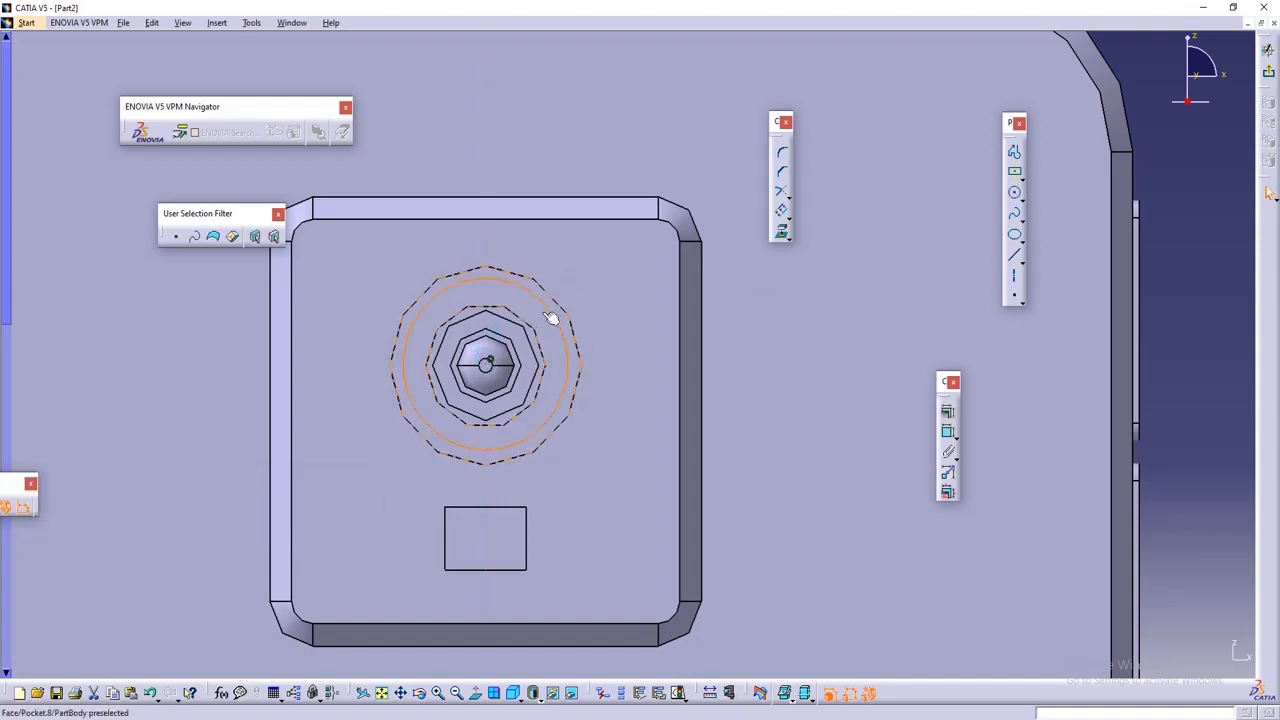
{"action": "left_click", "coordinate": [1014, 192]}
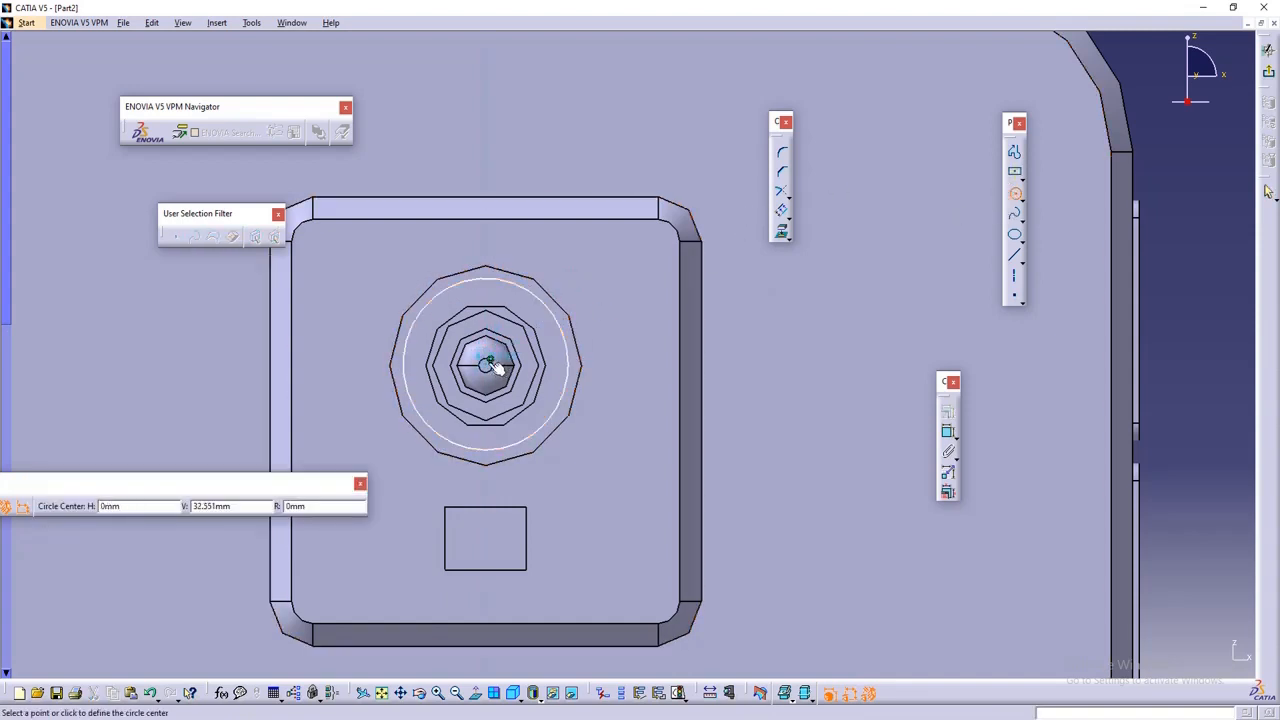
{"action": "left_click", "coordinate": [486, 366]}
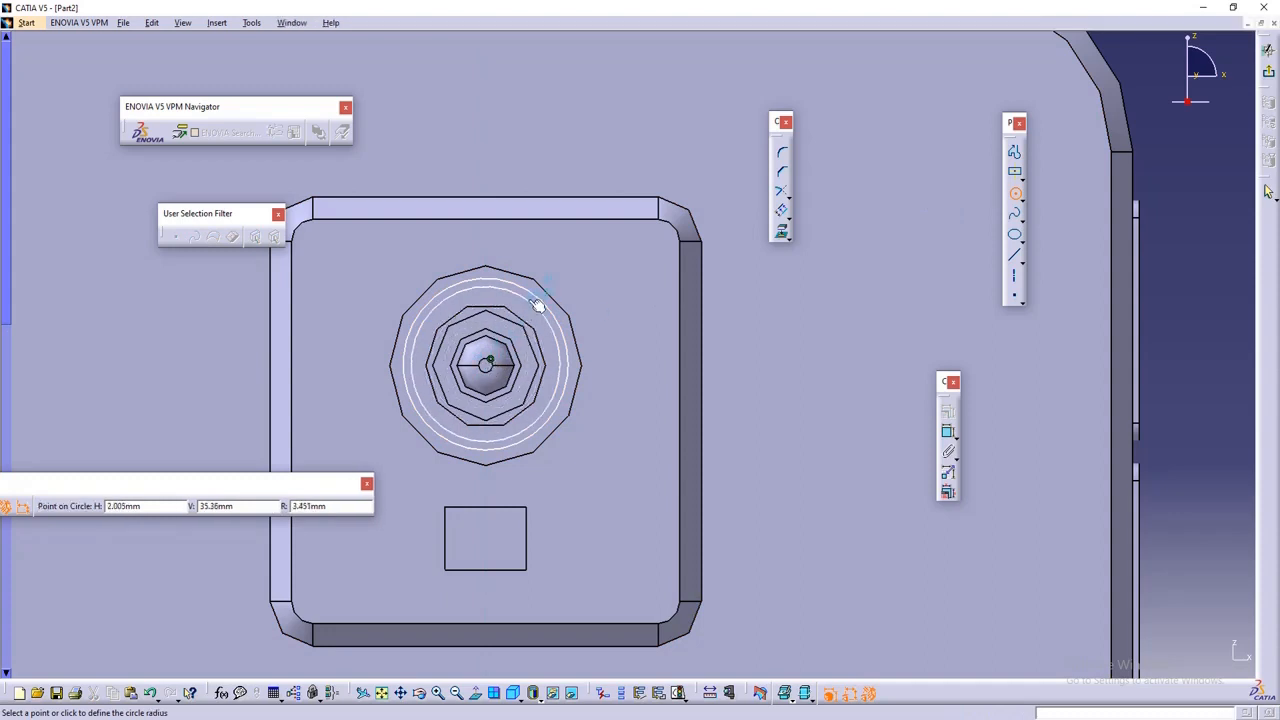
{"action": "left_click", "coordinate": [537, 305]}
- Add two more closely spaced concentric circles just outside the inner lens pad's edge and exit the sketch
{"action": "left_click", "coordinate": [1015, 193]}
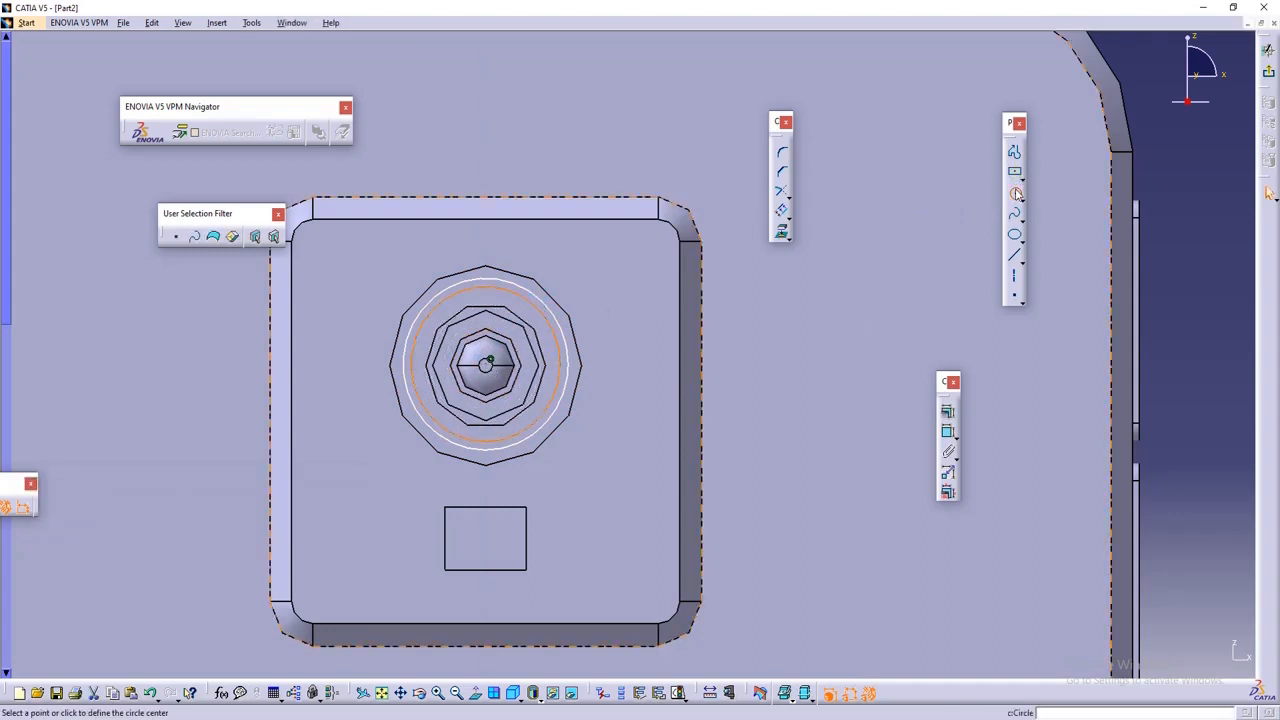
{"action": "left_click", "coordinate": [490, 366]}
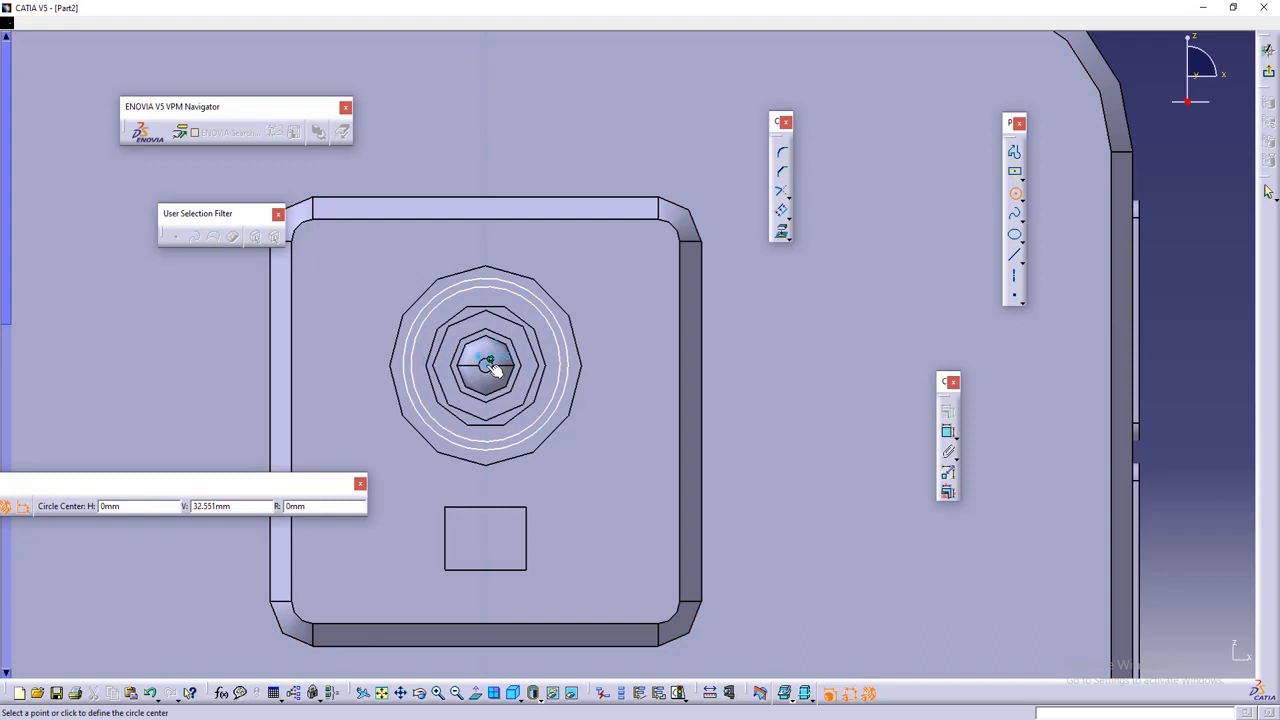
{"action": "left_click", "coordinate": [516, 304]}
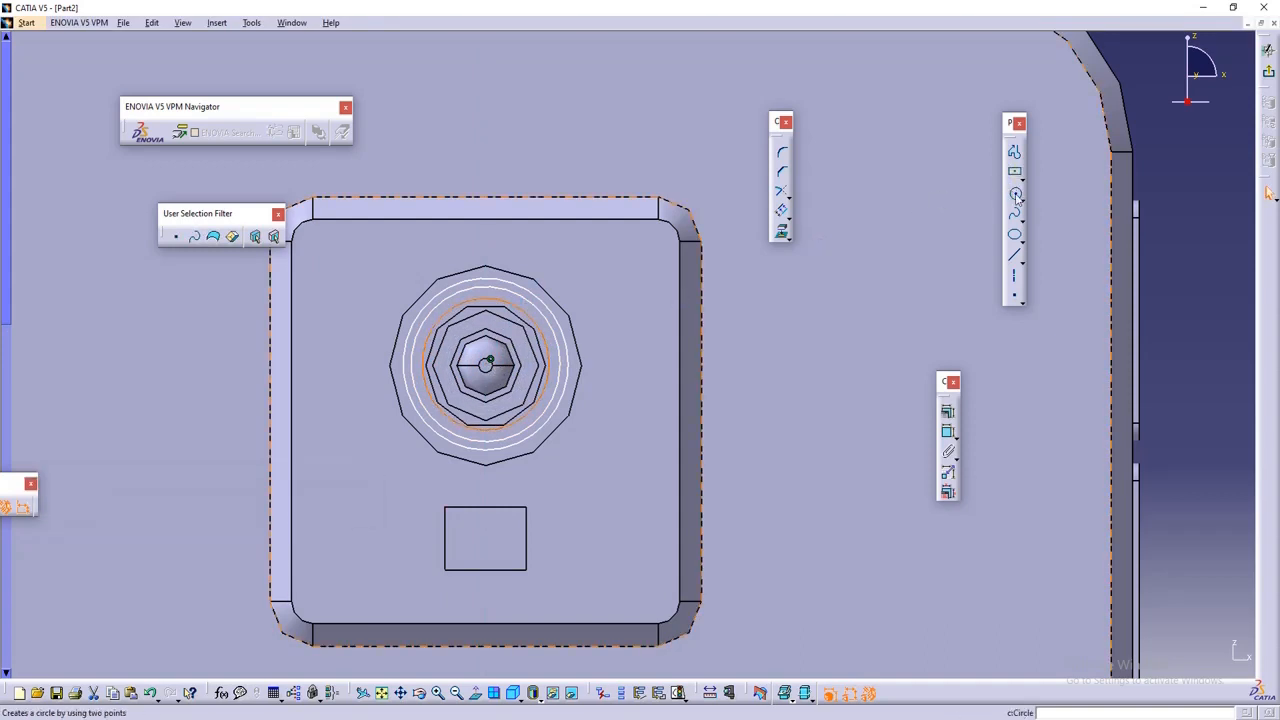
{"action": "left_click", "coordinate": [1015, 193]}
{"action": "left_click", "coordinate": [489, 366]}
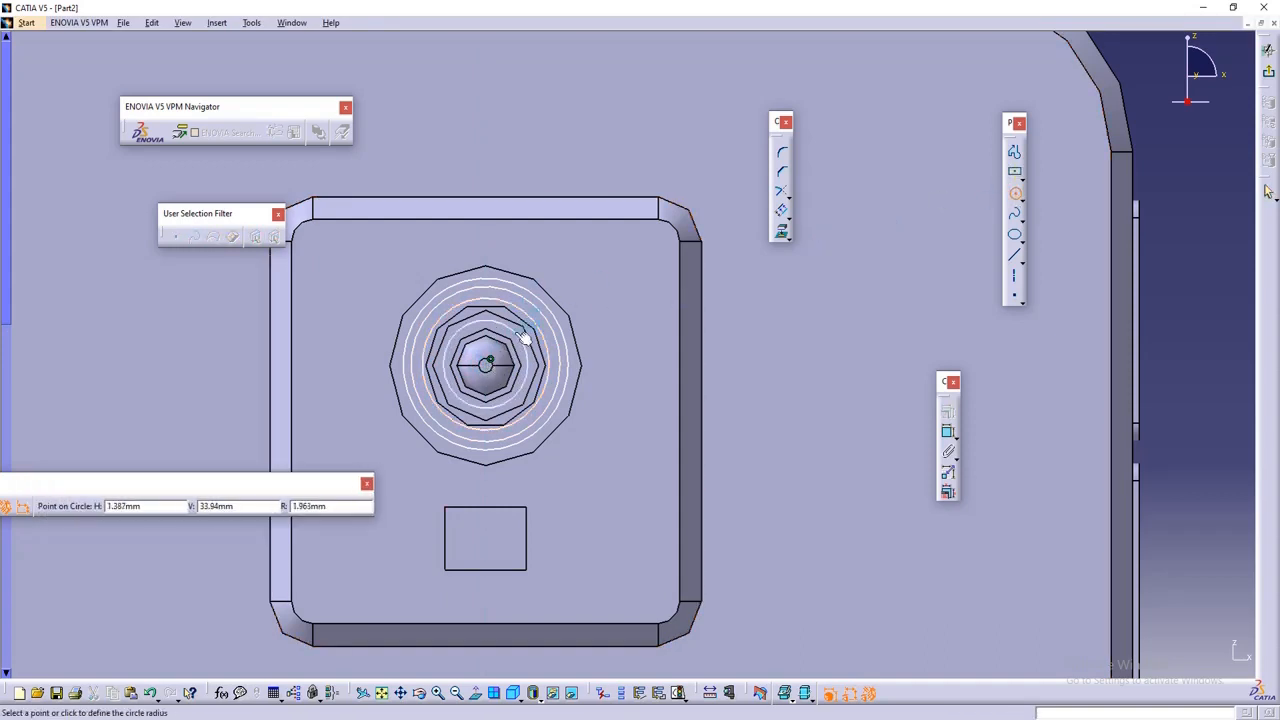
{"action": "left_click", "coordinate": [530, 308]}
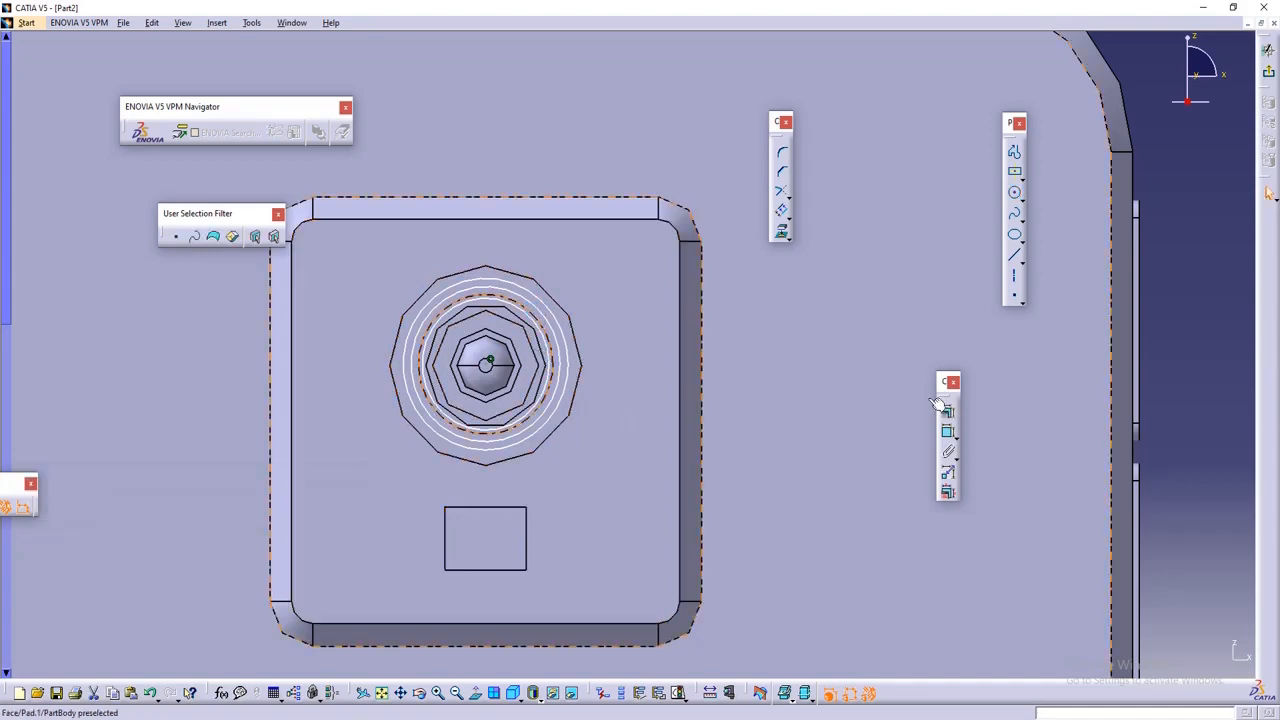
{"action": "left_click", "coordinate": [1268, 72]}
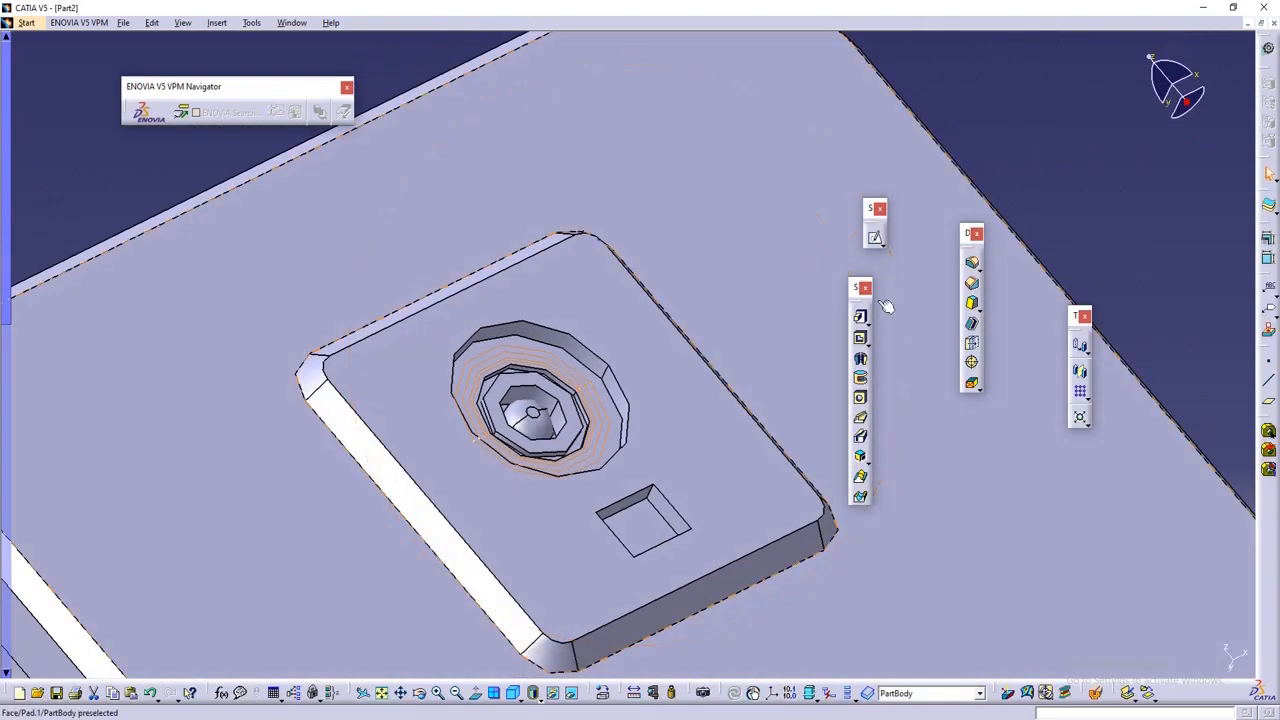
- Extrude the four-circle sketch as thin concentric rings less than 1 mm long inside the outer pocket
{"action": "left_click", "coordinate": [860, 316]}
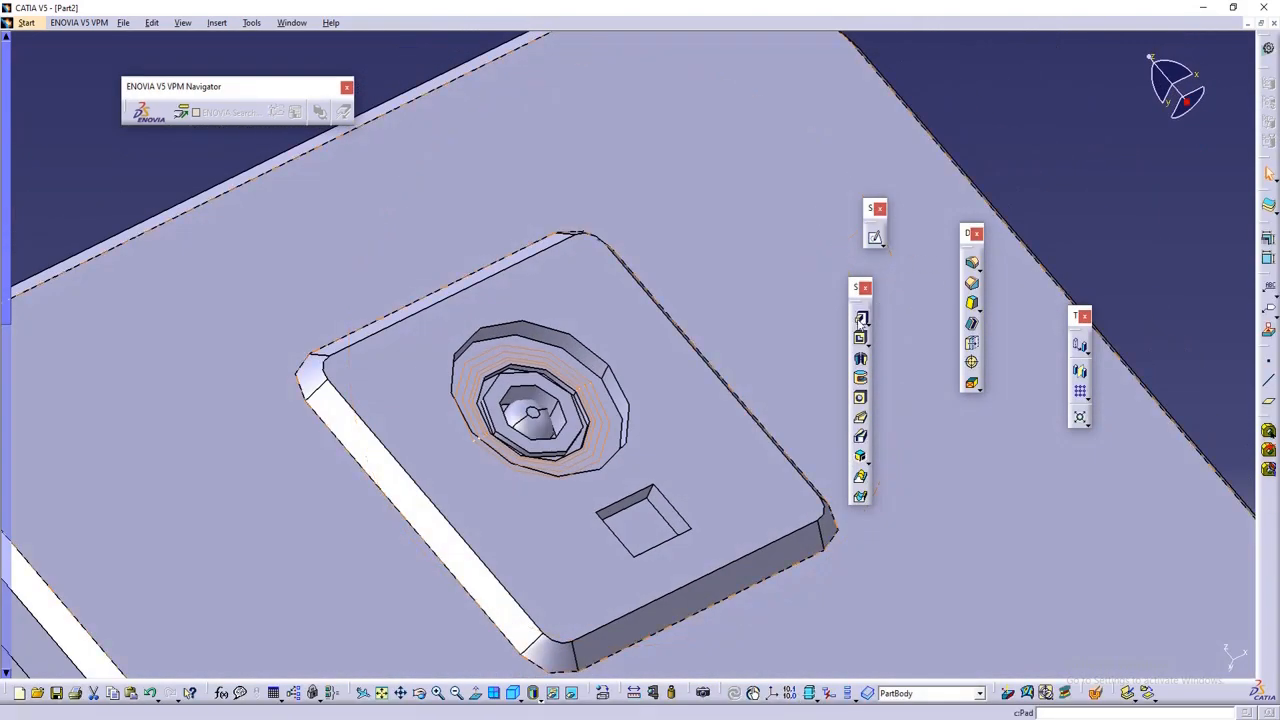
{"action": "left_click", "coordinate": [523, 438]}
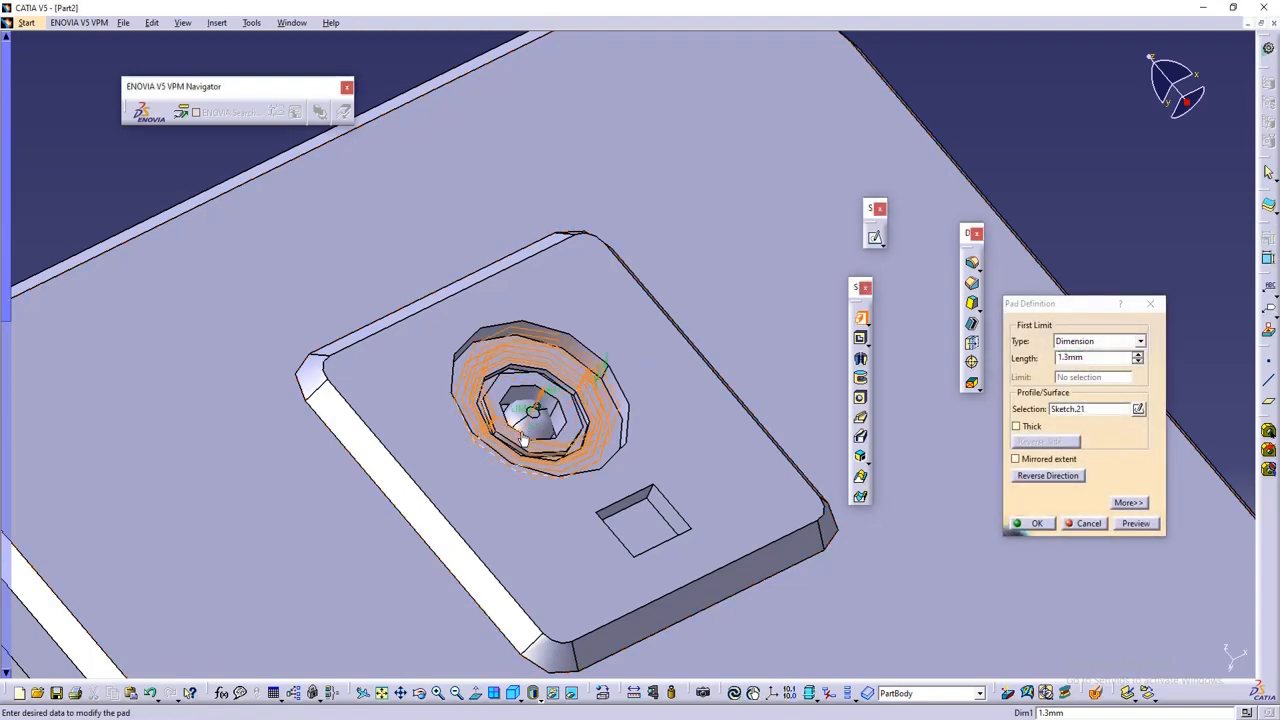
{"action": "middle_click_drag", "start_coordinate": [595, 422], "coordinate": [683, 291]}
{"action": "middle_click_drag", "start_coordinate": [618, 441], "coordinate": [790, 410]}
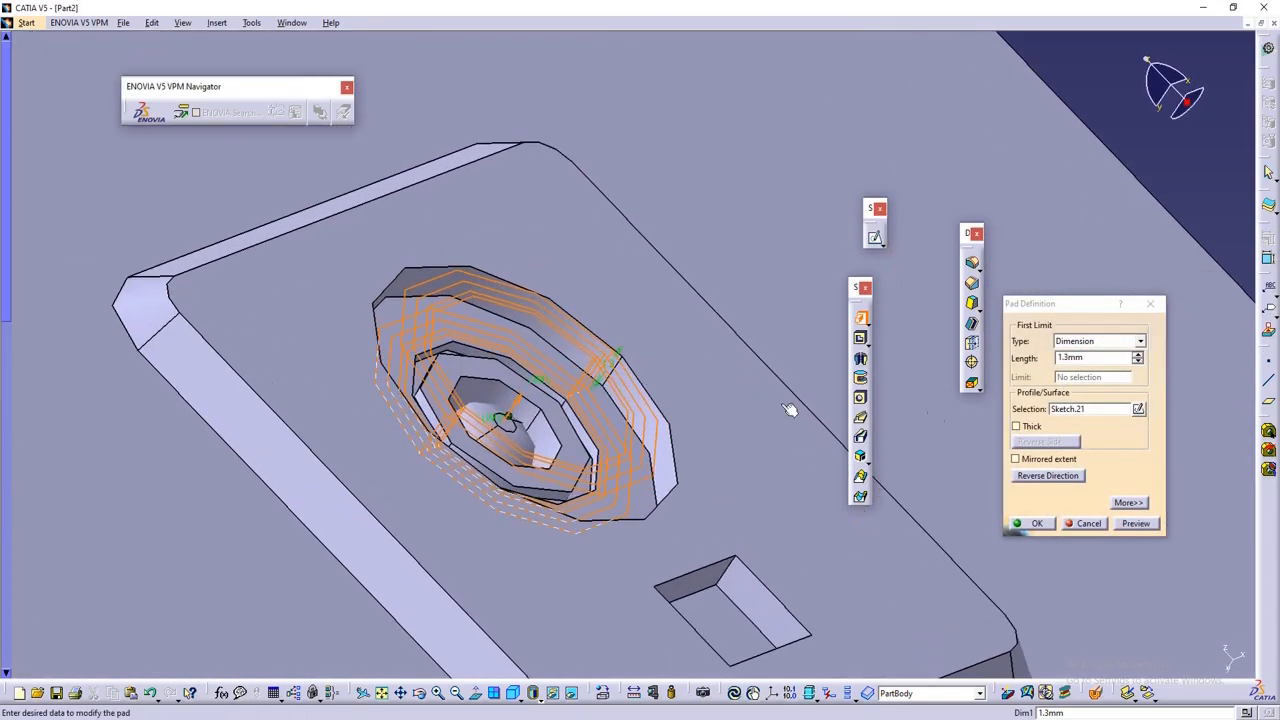
{"action": "left_click", "coordinate": [1060, 358]}
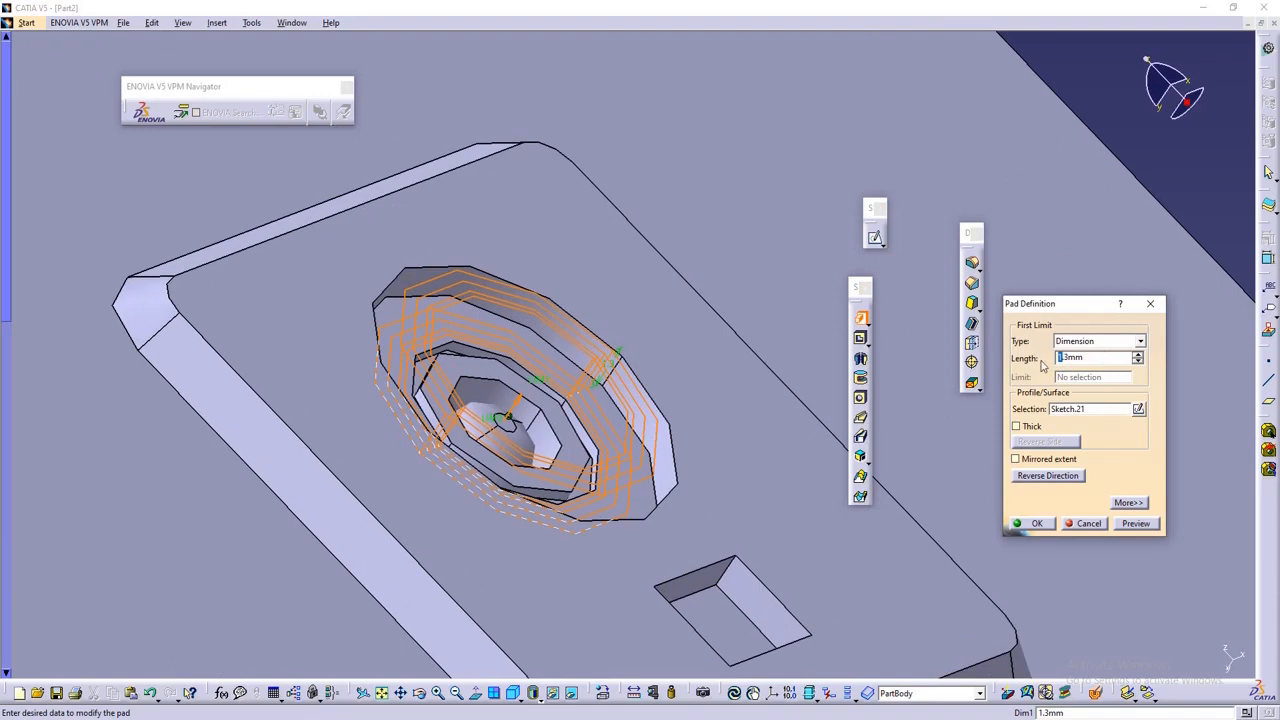
{"action": "type", "text": "0."}
{"action": "left_click", "coordinate": [1140, 527]}
{"action": "left_click", "coordinate": [1037, 526]}
{"action": "middle_click_drag", "start_coordinate": [752, 222], "coordinate": [760, 371]}
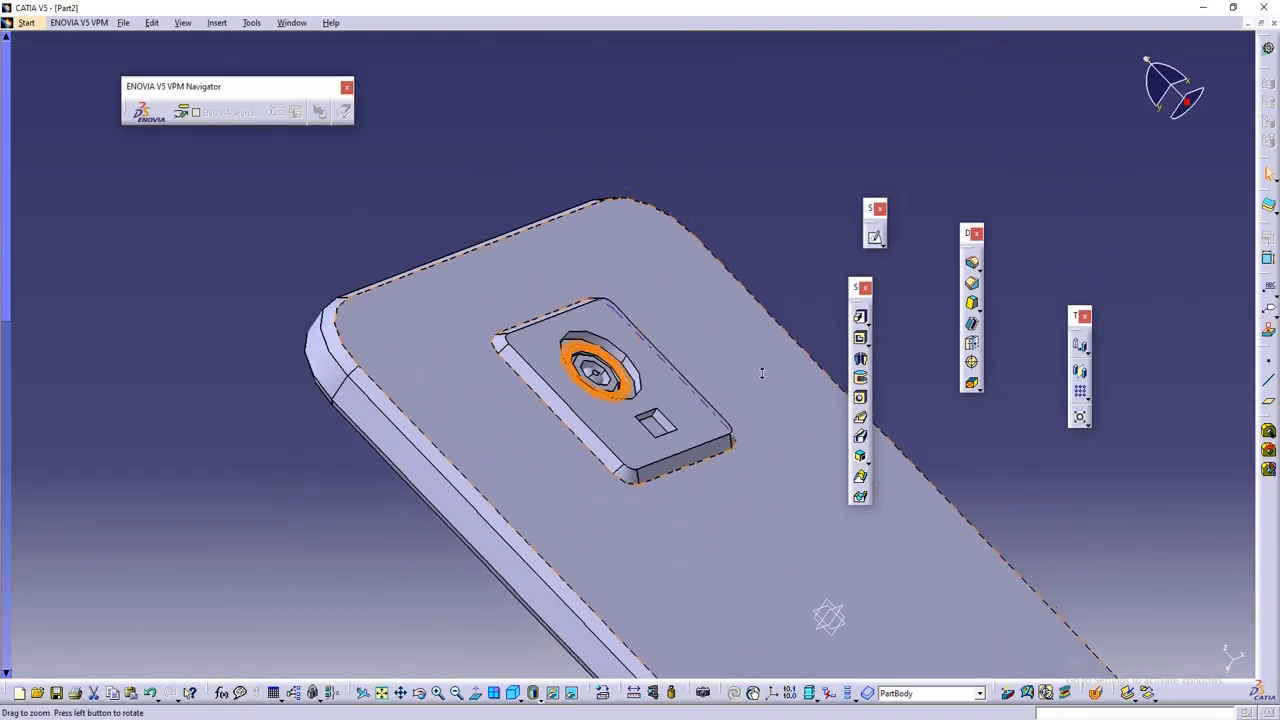
{"action": "left_click", "coordinate": [763, 171]}
- Start a sketch on the camera block's outer face and project the large circular pocket's edge onto it
{"action": "middle_click_drag", "start_coordinate": [763, 171], "coordinate": [576, 333]}
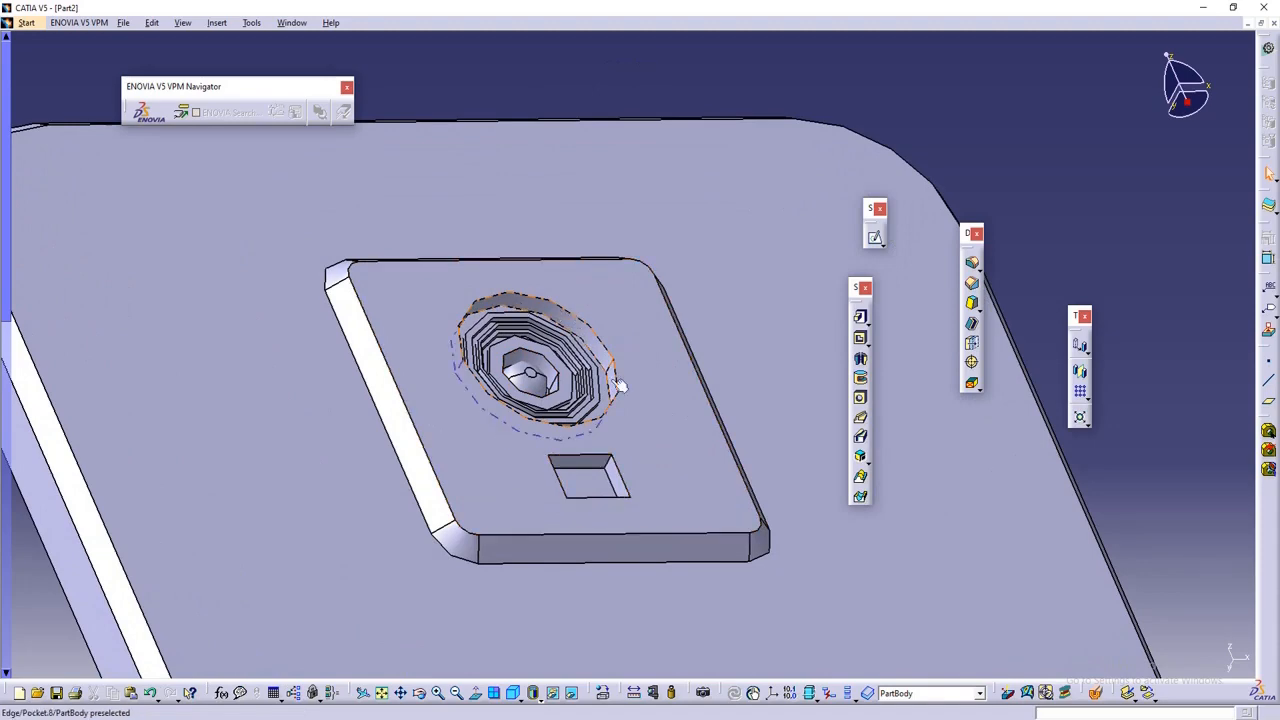
{"action": "middle_click_drag", "start_coordinate": [566, 321], "coordinate": [614, 338]}
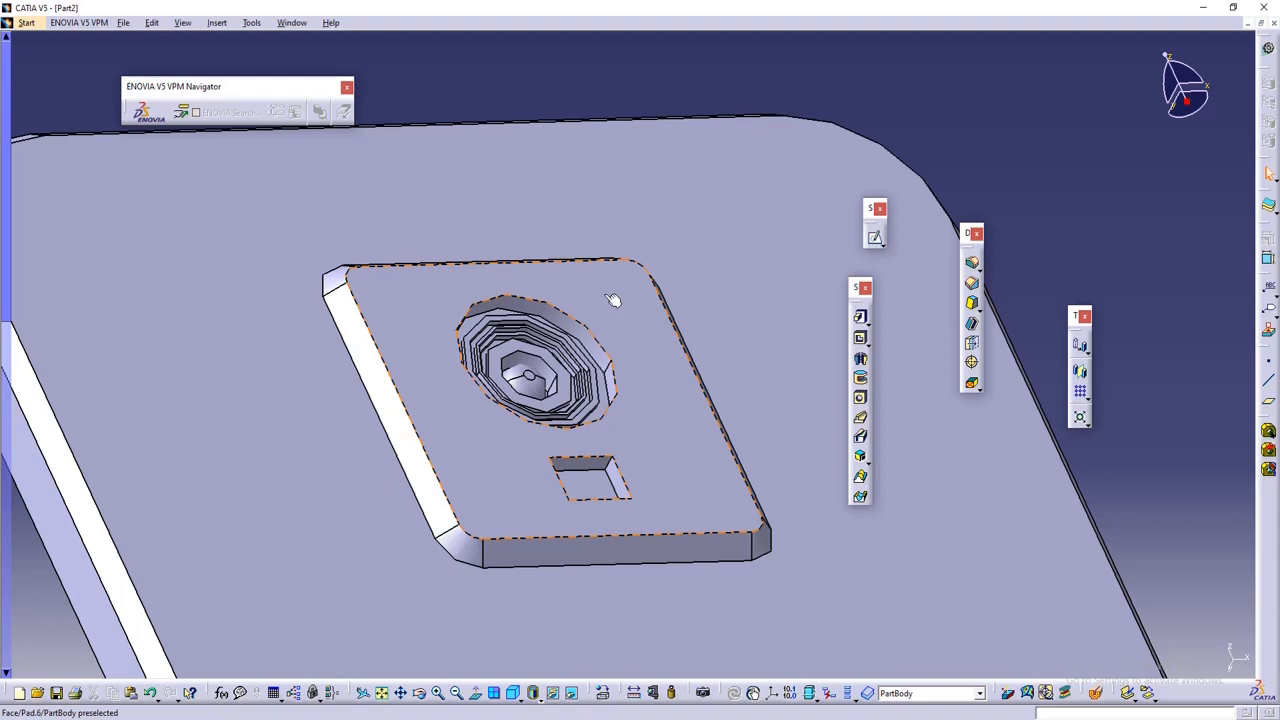
{"action": "left_click", "coordinate": [611, 298]}
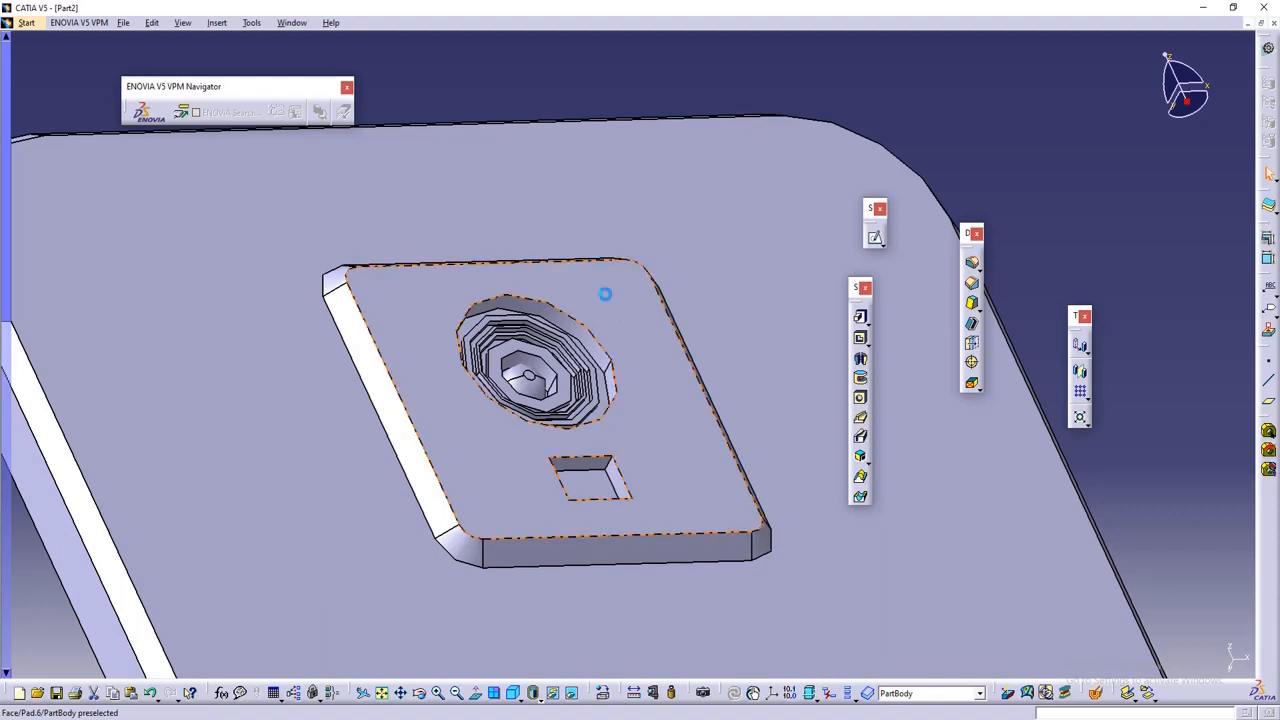
{"action": "left_click", "coordinate": [874, 237]}
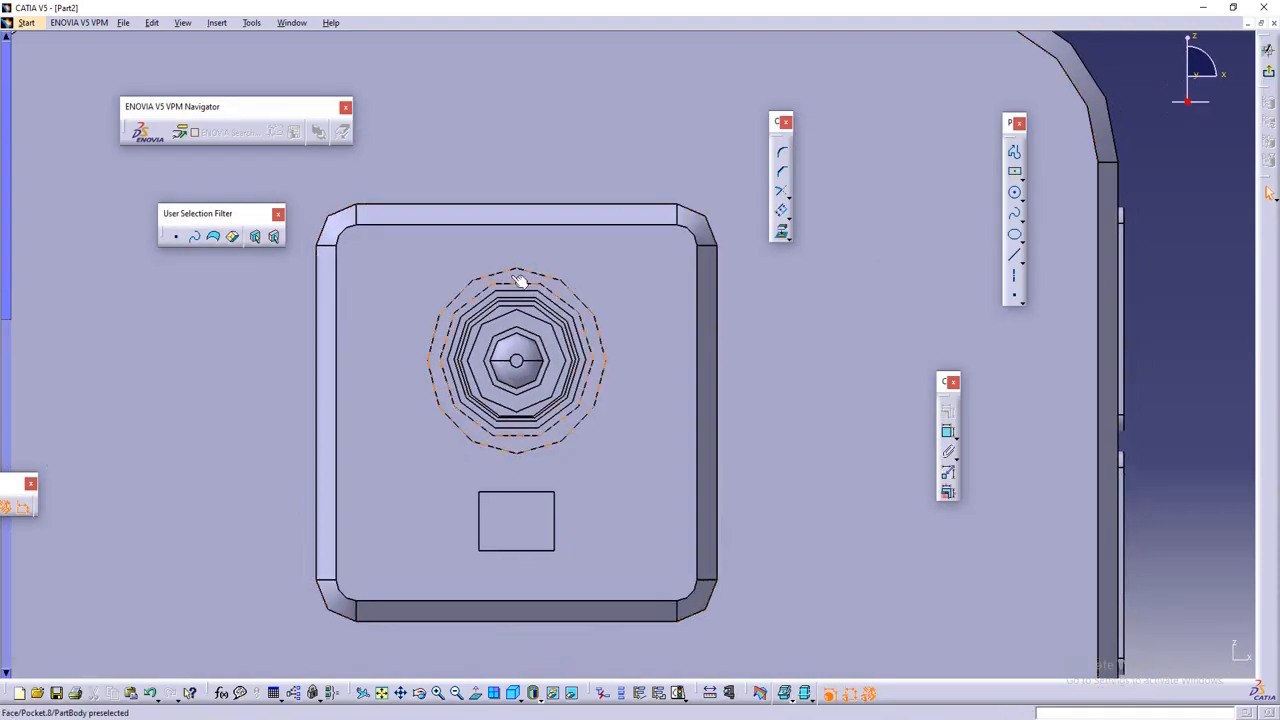
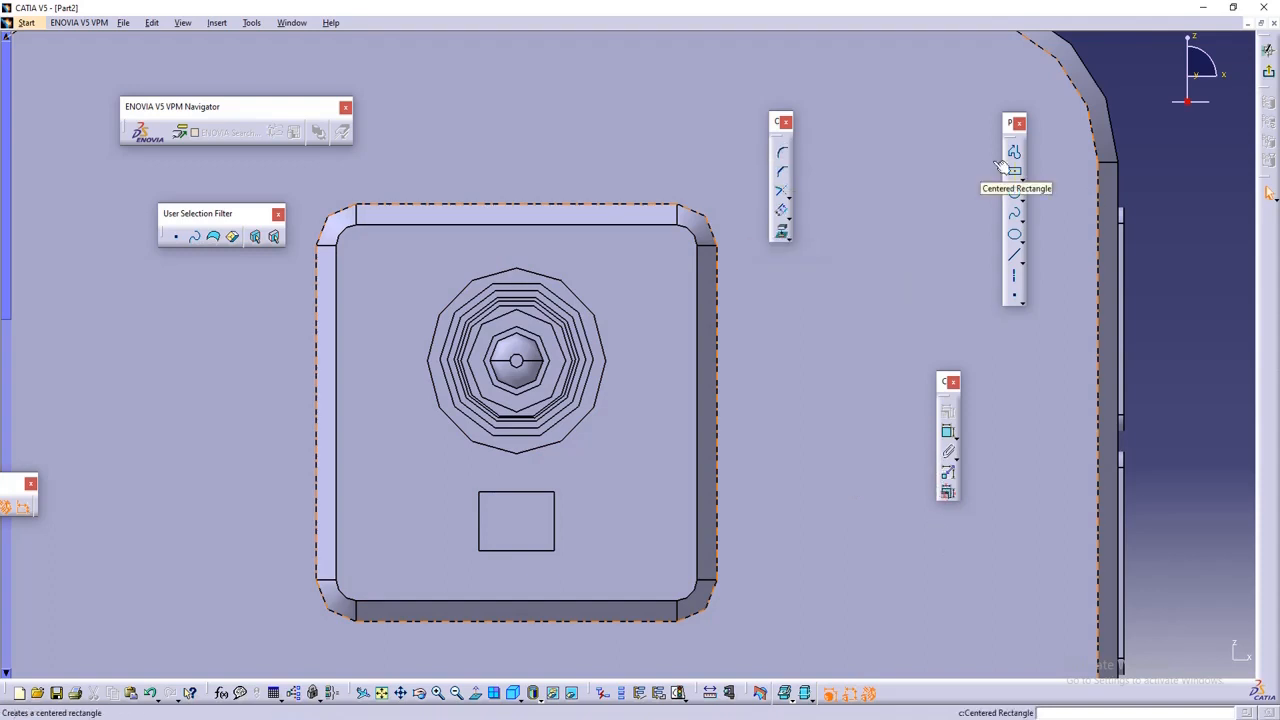
{"action": "left_click", "coordinate": [783, 232]}
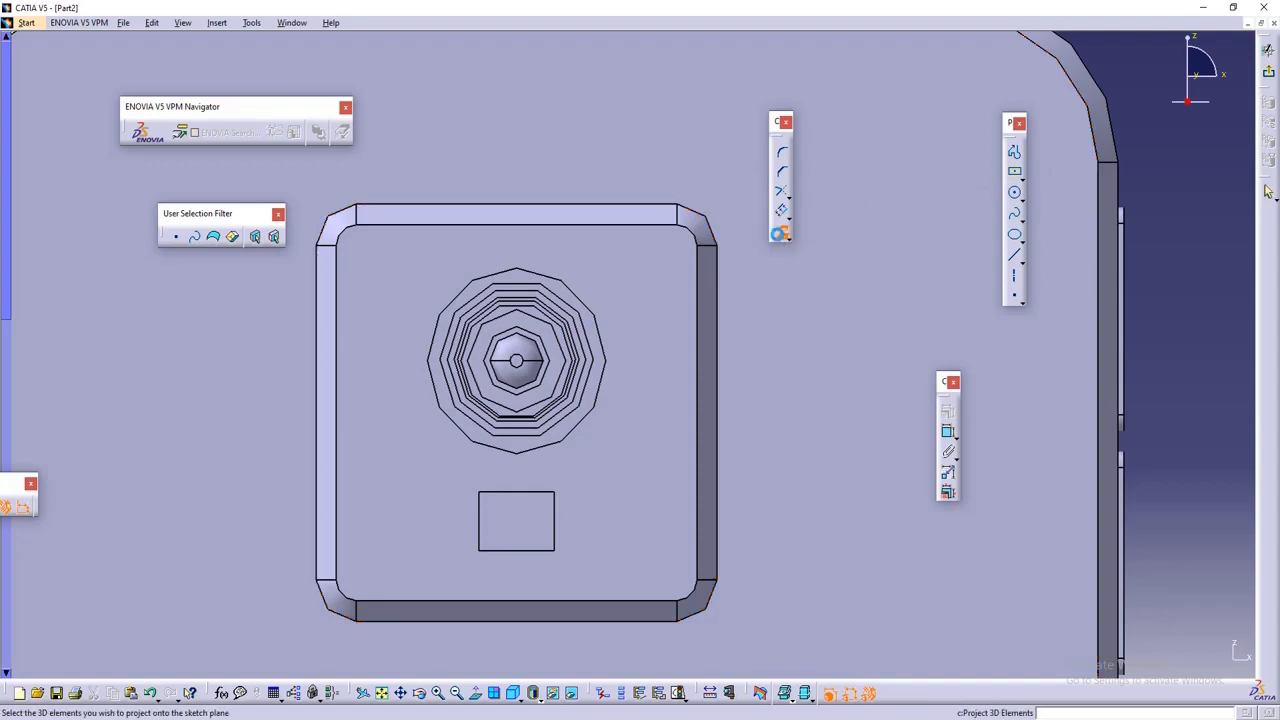
{"action": "left_click", "coordinate": [557, 281]}
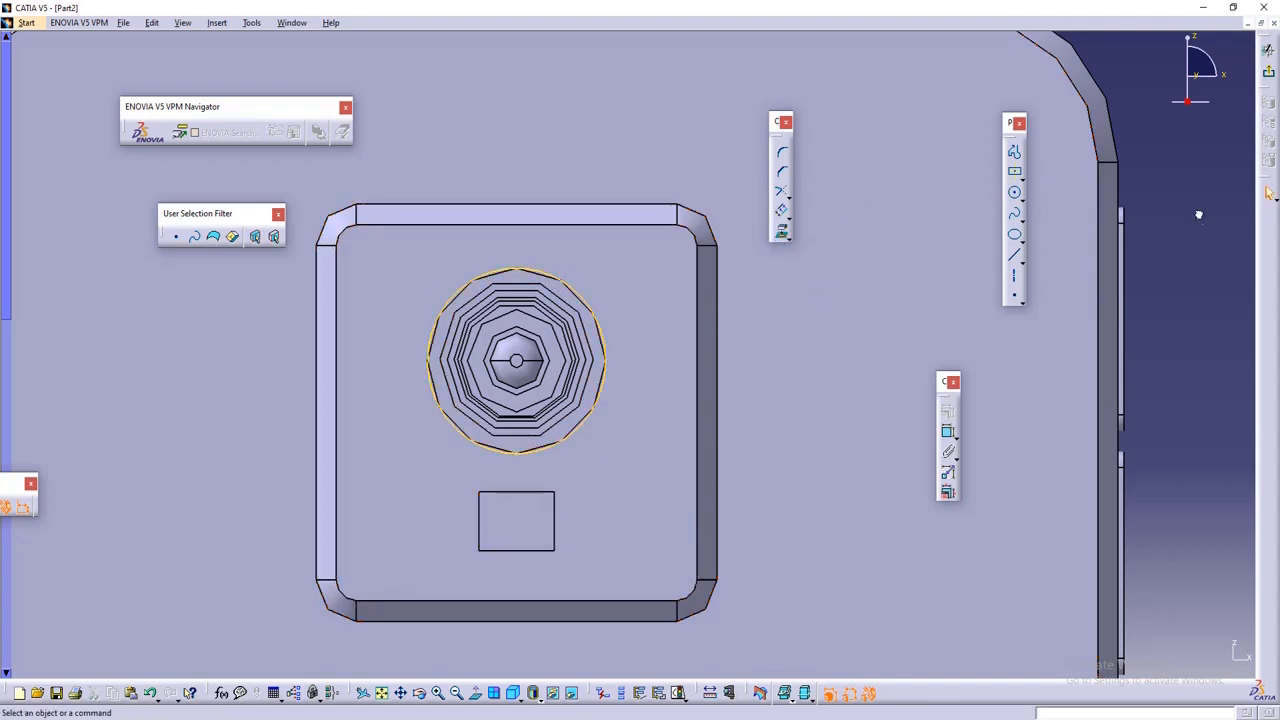
- Offset the projected circular pocket edge inward by about 0.05 mm in the sketch
{"action": "left_click", "coordinate": [784, 212]}
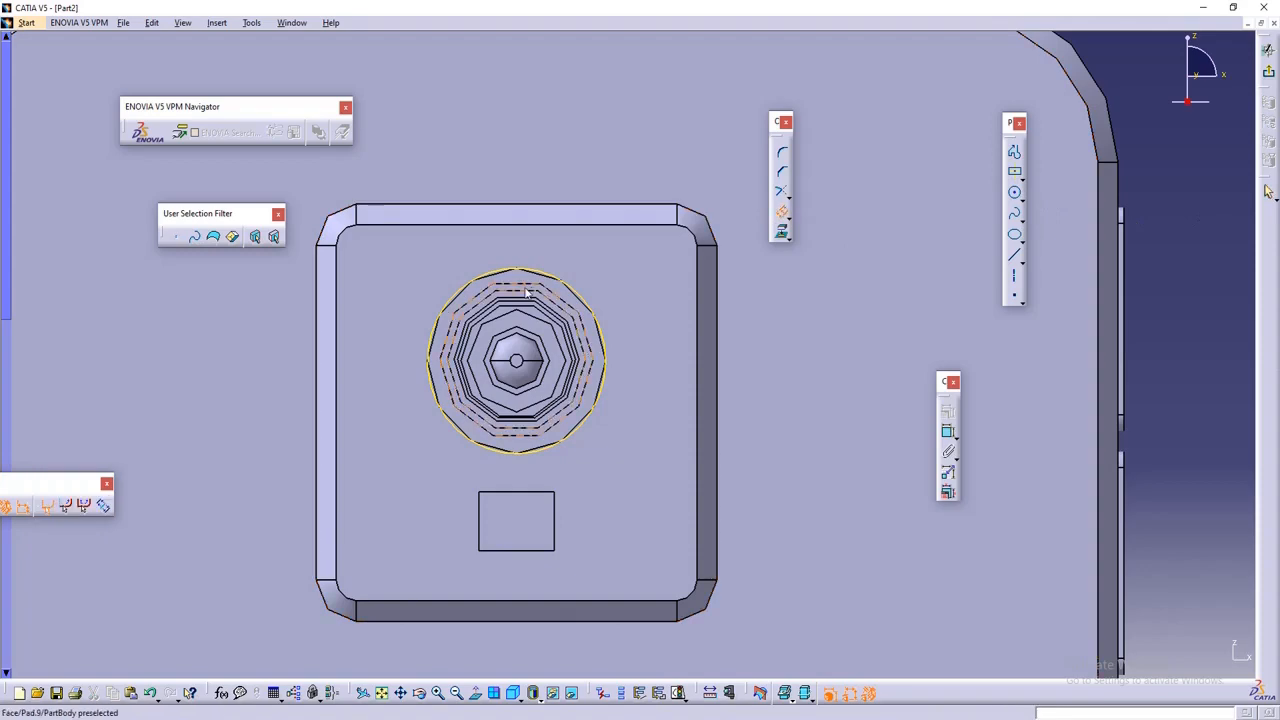
{"action": "left_click", "coordinate": [536, 274]}
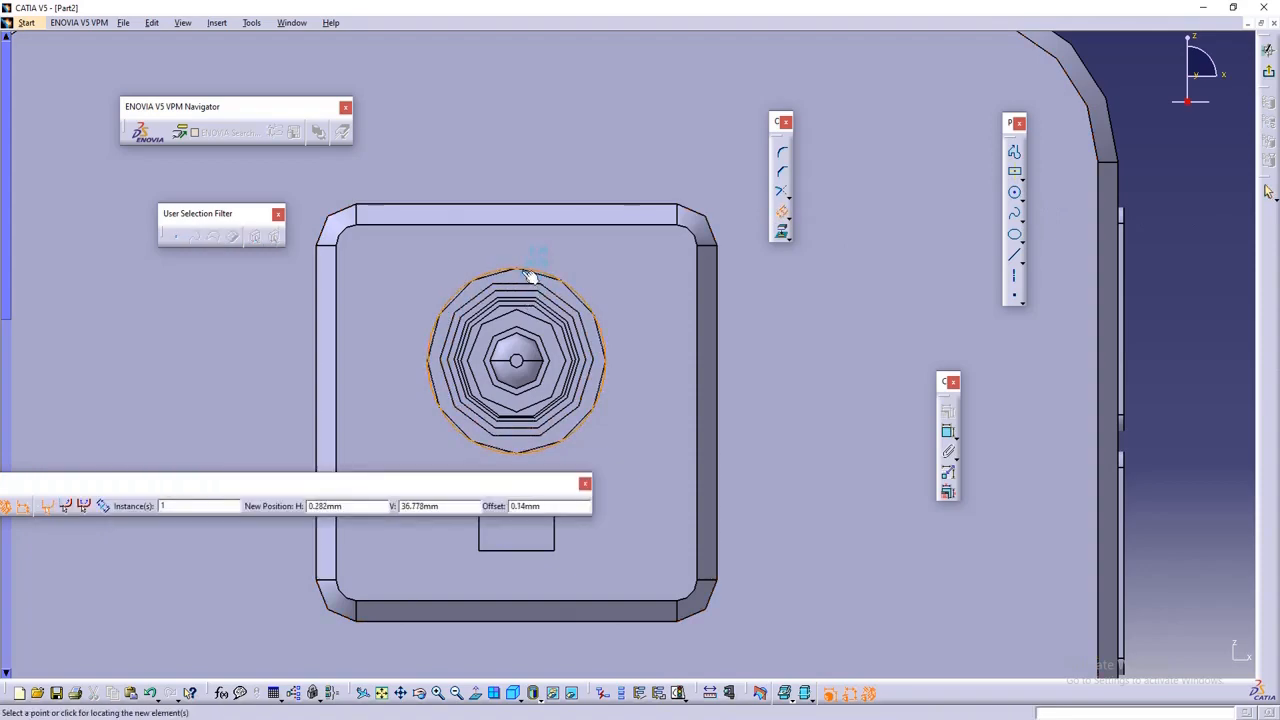
{"action": "middle_click_drag", "start_coordinate": [529, 278], "coordinate": [543, 137], "text": "ctrl"}
{"action": "middle_click_drag", "start_coordinate": [528, 184], "coordinate": [810, 375]}
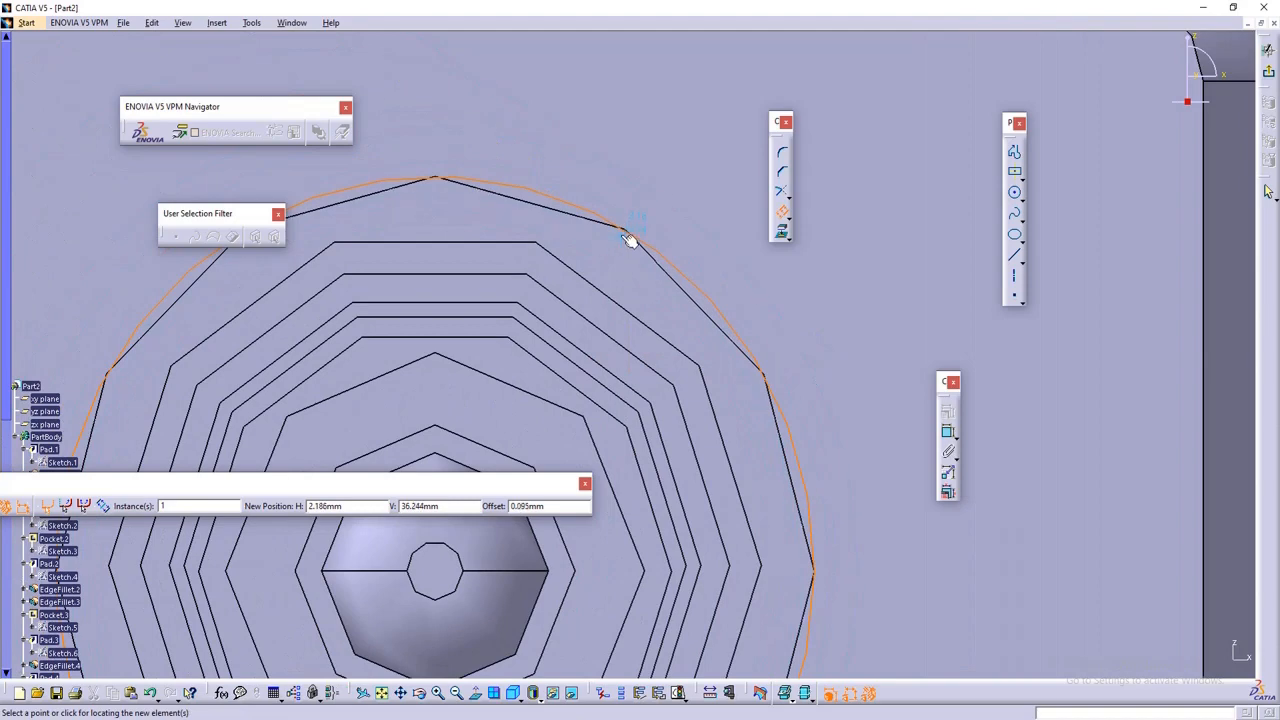
{"action": "mouse_move", "coordinate": [621, 234]}
{"action": "middle_mouse_down", "text": "ctrl"}
{"action": "mouse_move", "coordinate": [626, 171]}
{"action": "mouse_move", "coordinate": [684, 140]}
{"action": "middle_mouse_up", "text": "ctrl"}
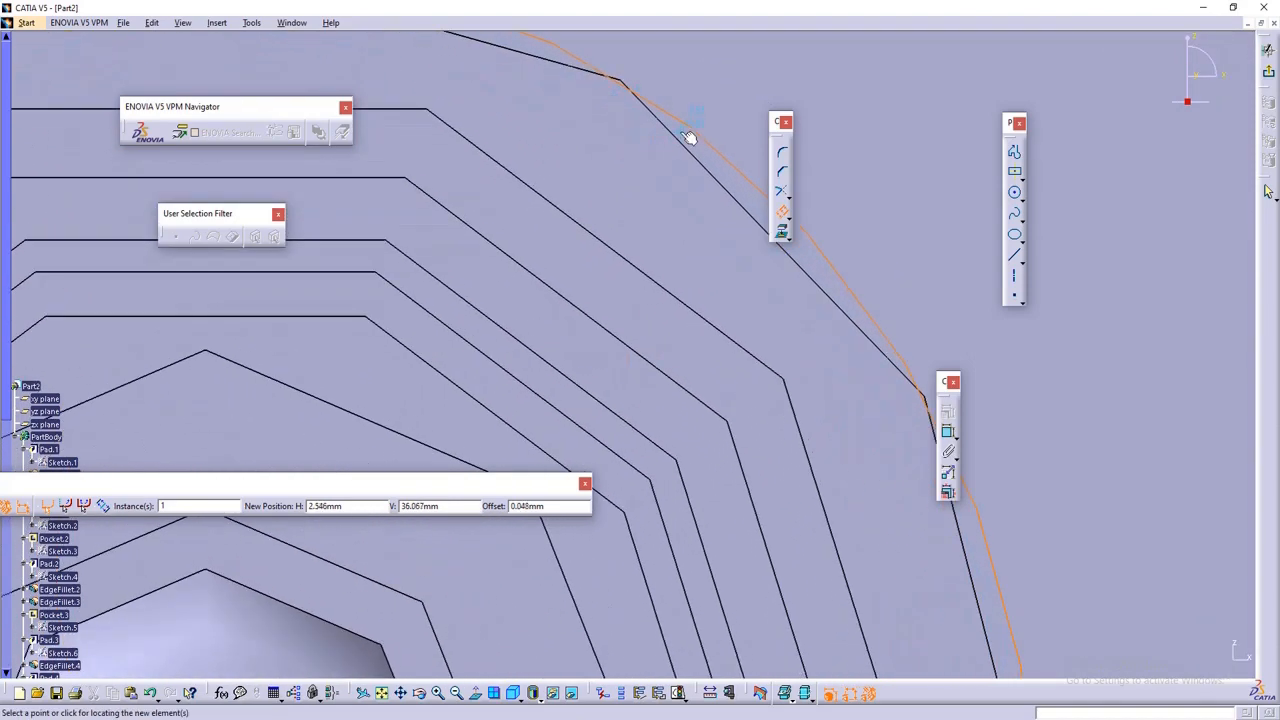
{"action": "left_click", "coordinate": [688, 136]}
{"action": "middle_click_drag", "start_coordinate": [663, 243], "coordinate": [674, 502], "text": "ctrl"}
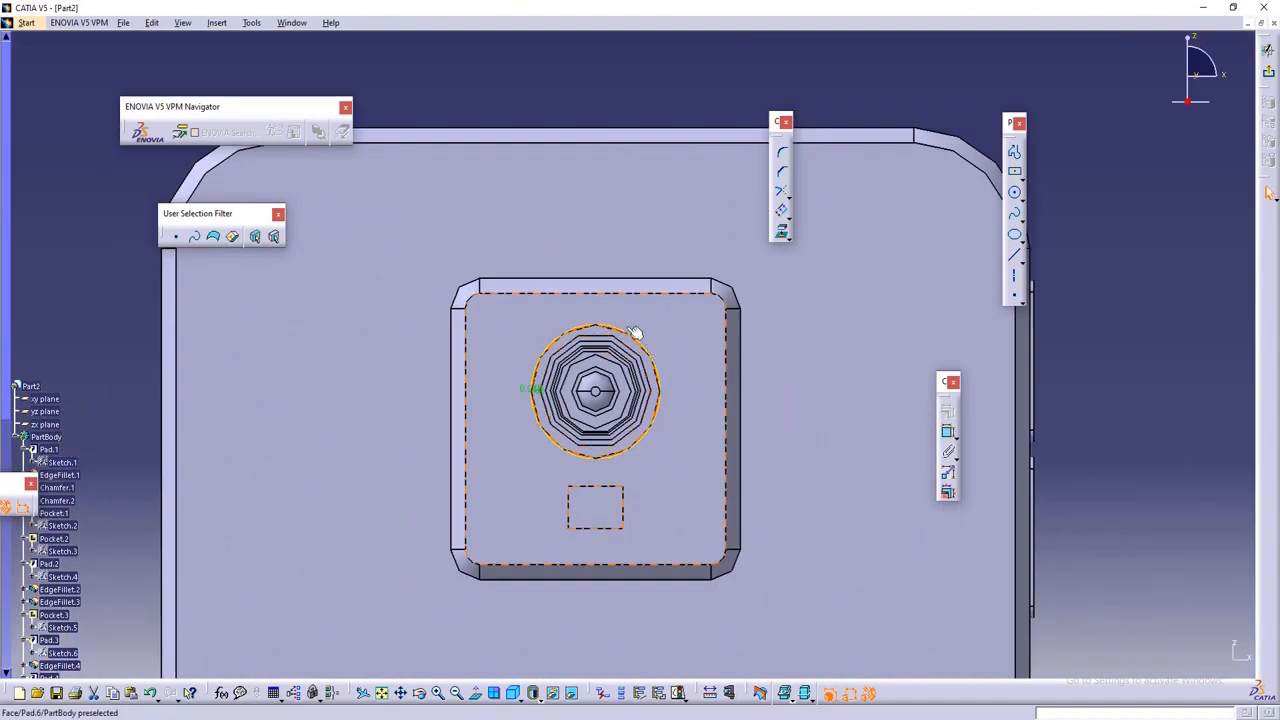
- Remove the projected pocket-edge circle from the sketch, keep the offset circle, and exit the sketch
{"action": "middle_click_drag", "start_coordinate": [634, 332], "coordinate": [674, 309], "text": "ctrl"}
{"action": "left_click", "coordinate": [672, 312]}
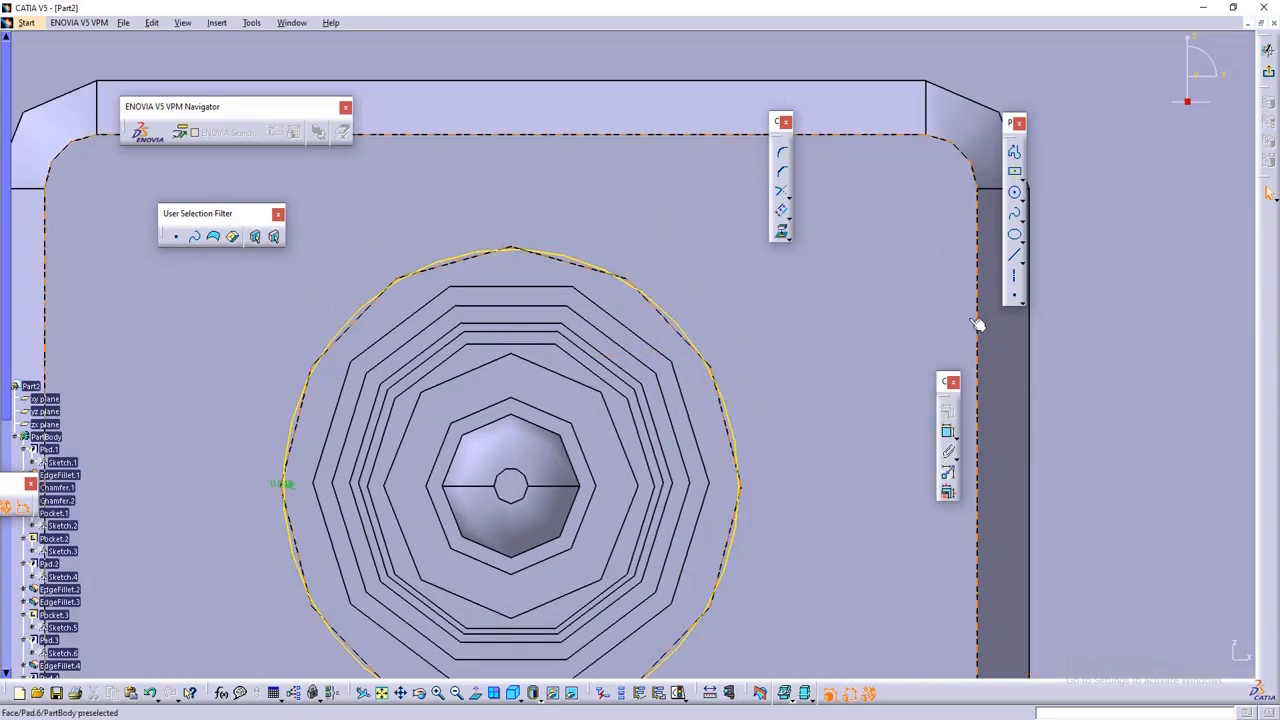
{"action": "mouse_move", "coordinate": [855, 306]}
{"action": "middle_mouse_down", "text": "ctrl"}
{"action": "mouse_move", "coordinate": [817, 254]}
{"action": "mouse_move", "coordinate": [812, 220]}
{"action": "middle_mouse_up", "text": "ctrl"}
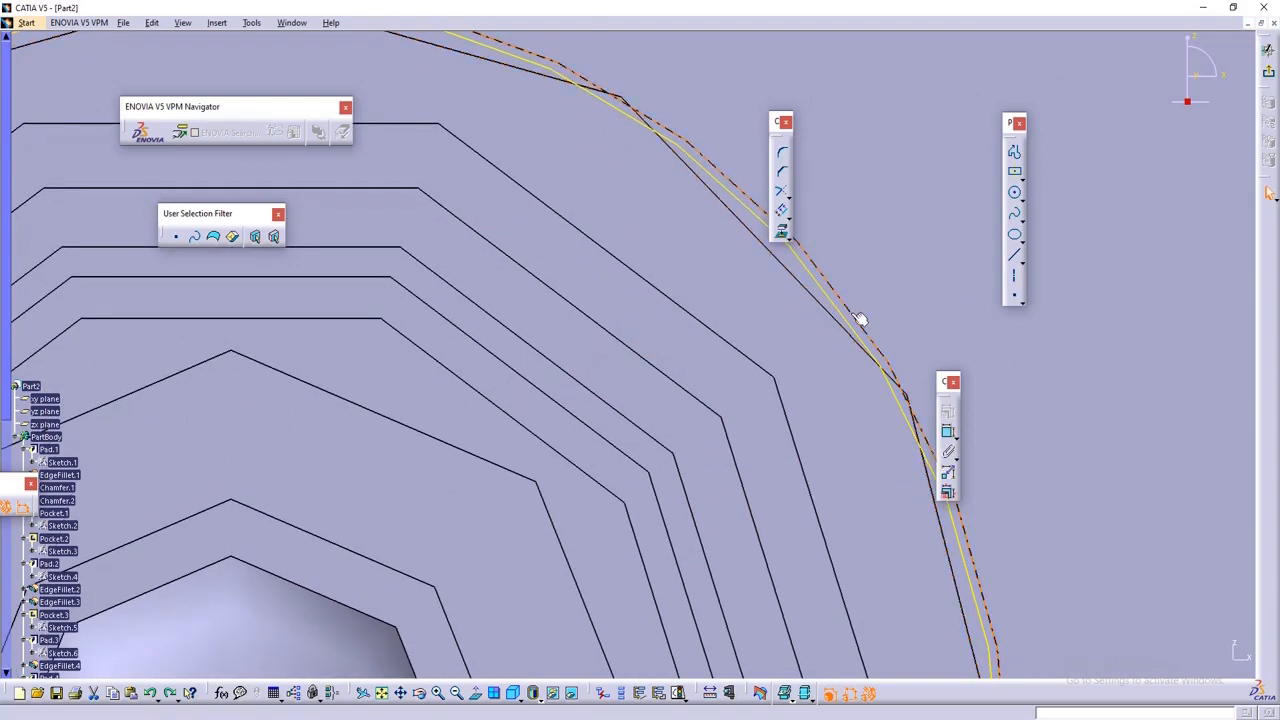
{"action": "left_click", "coordinate": [1269, 72]}
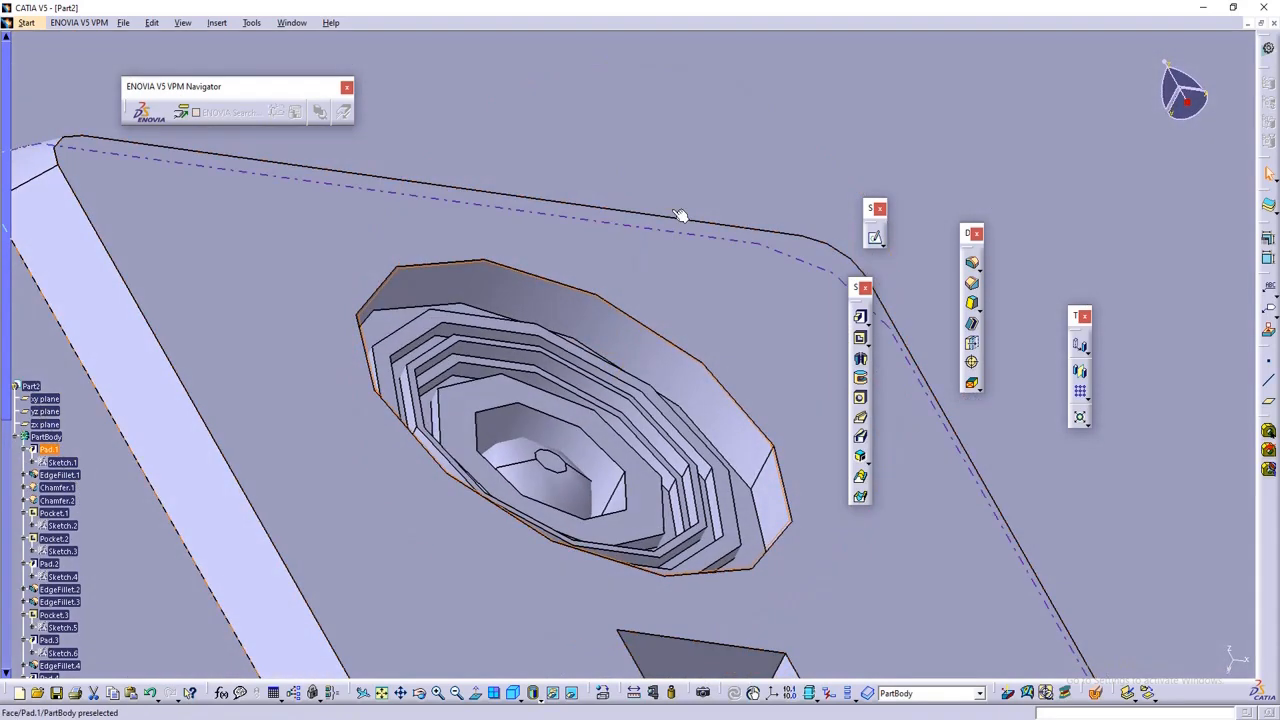
- Extrude the offset circle 0.3 mm into the circular pocket as a thin lens cover
{"action": "left_click", "coordinate": [884, 306]}
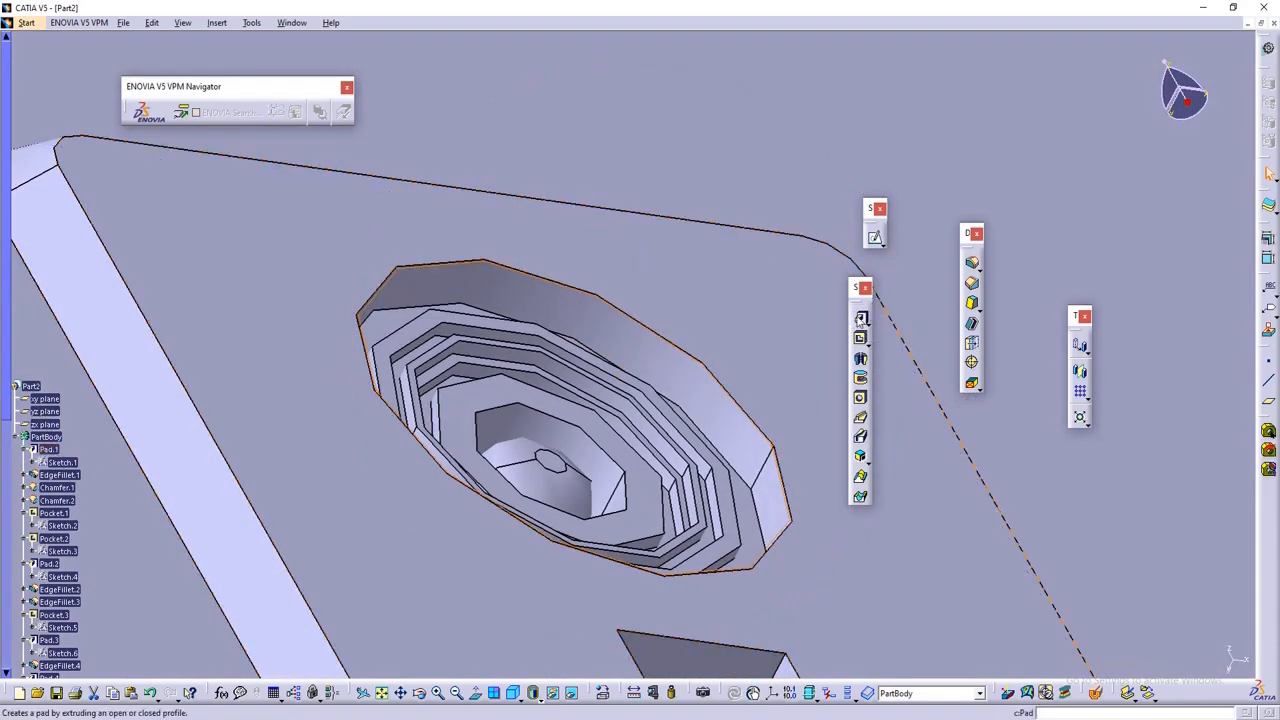
{"action": "left_click", "coordinate": [861, 318]}
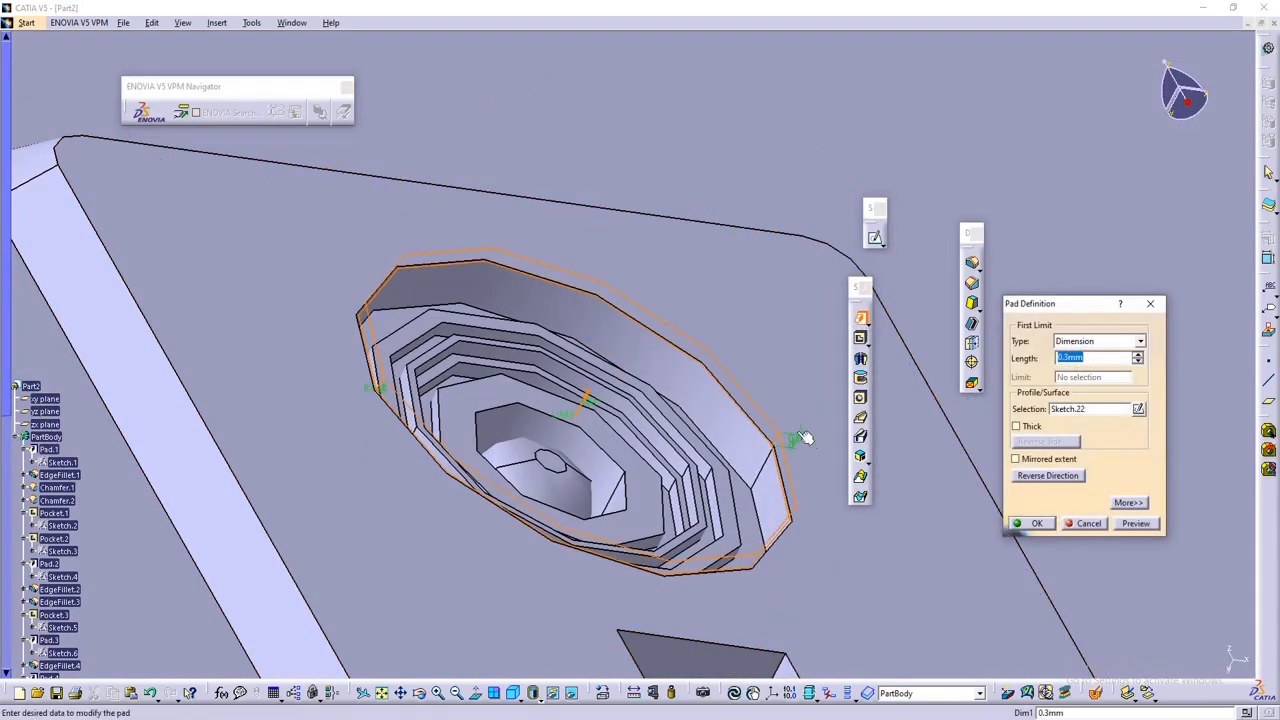
{"action": "left_click", "coordinate": [579, 414]}
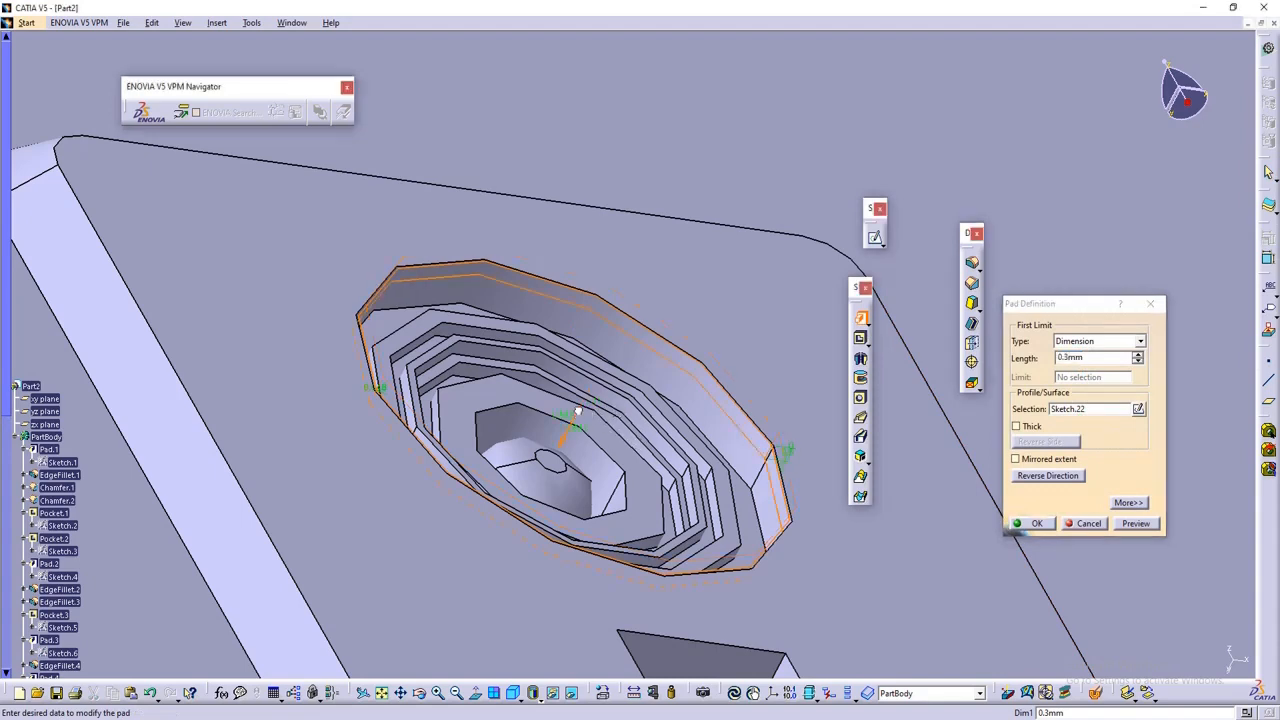
{"action": "left_click", "coordinate": [1033, 523]}
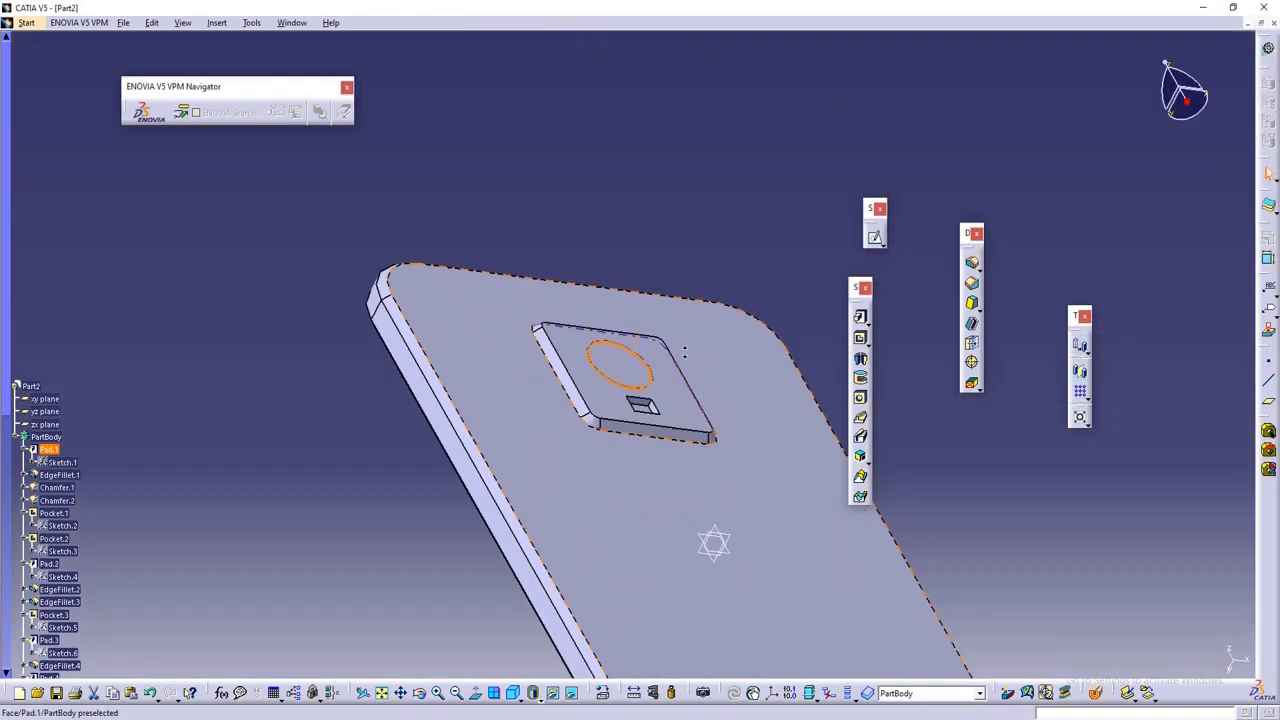
- Try a transparency of 193 on the lens cover's outer face and undo the change
{"action": "middle_click_drag", "start_coordinate": [685, 352], "coordinate": [698, 172]}
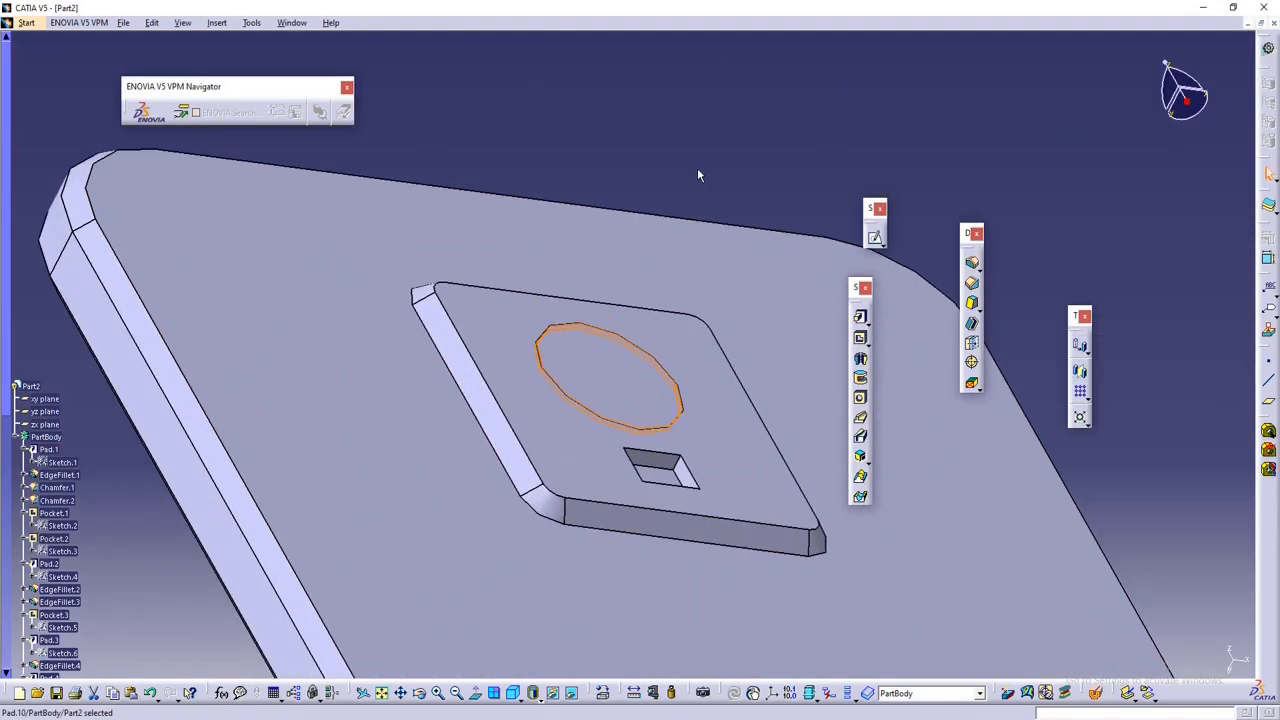
{"action": "left_click", "coordinate": [703, 142]}
{"action": "right_click", "coordinate": [602, 388]}
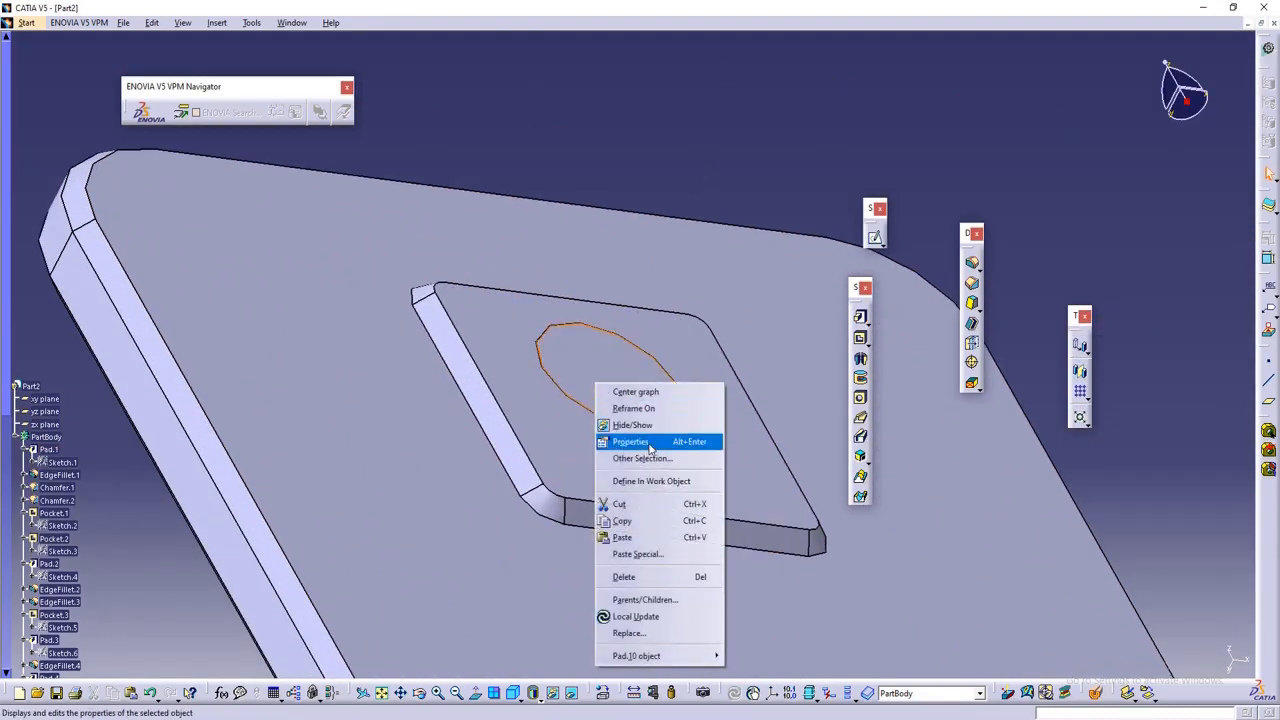
{"action": "left_click", "coordinate": [614, 437]}
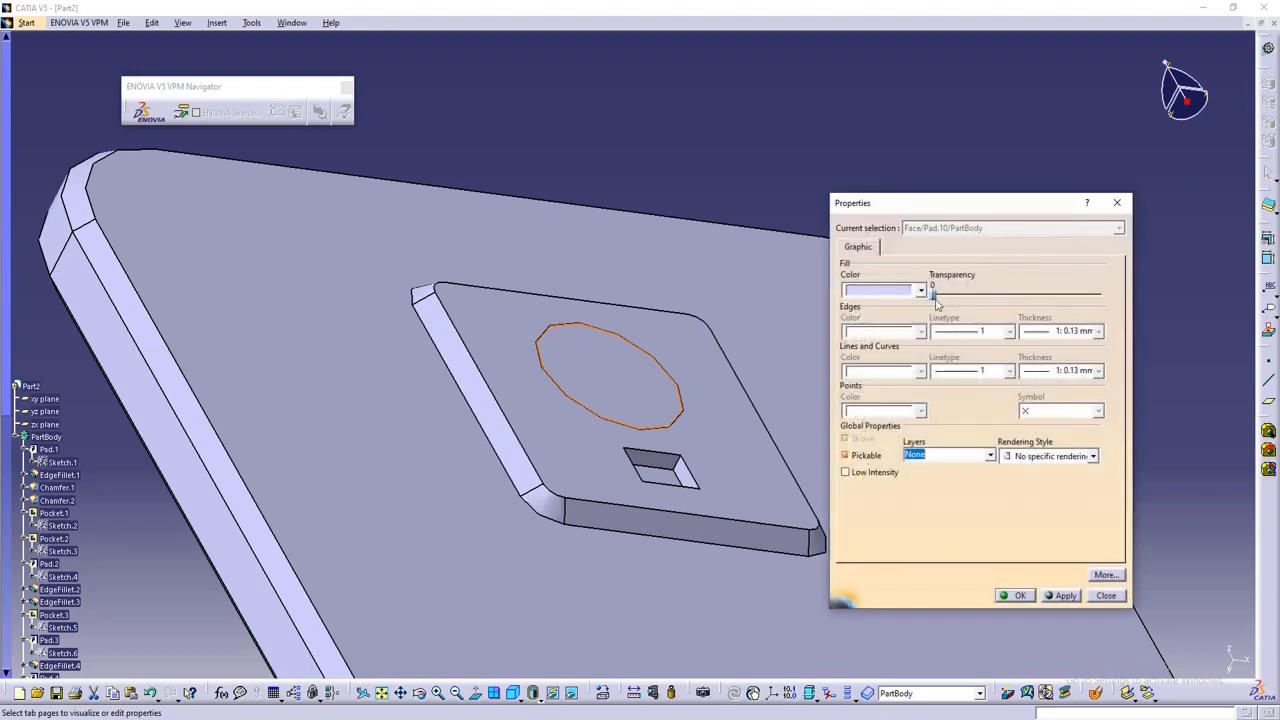
{"action": "left_click_drag", "start_coordinate": [934, 292], "coordinate": [1062, 294]}
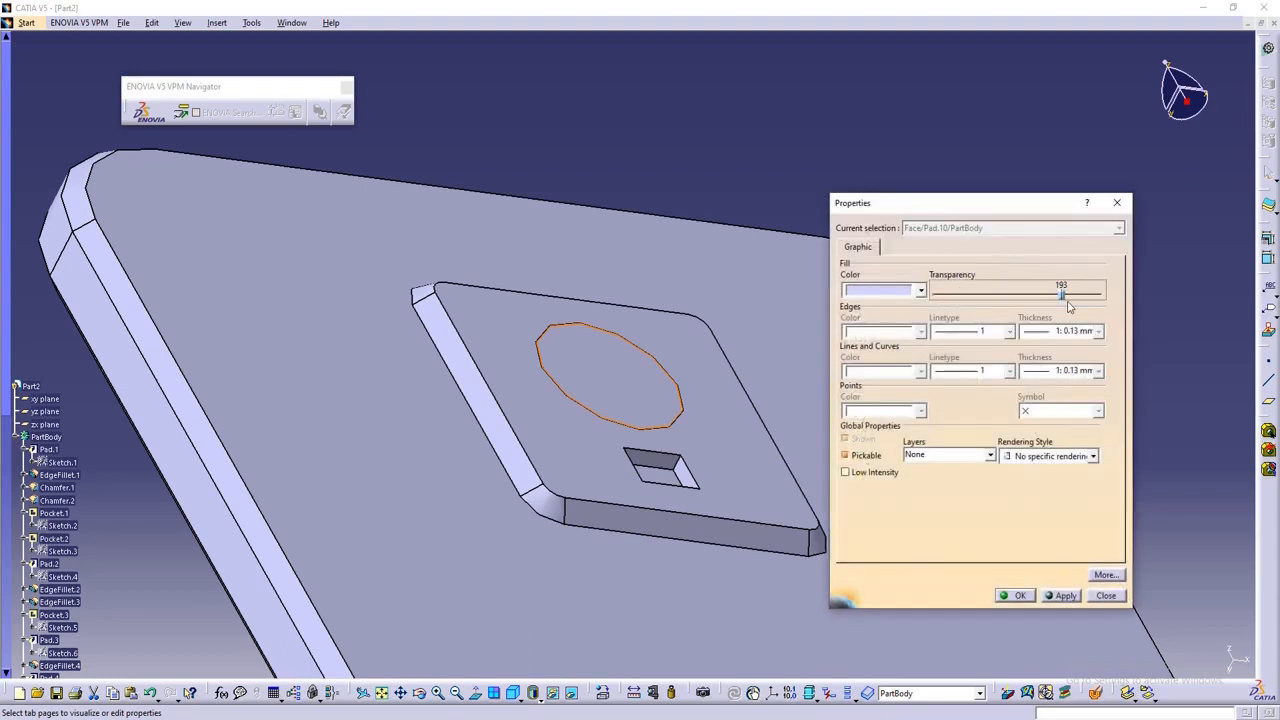
{"action": "left_click", "coordinate": [1066, 596]}
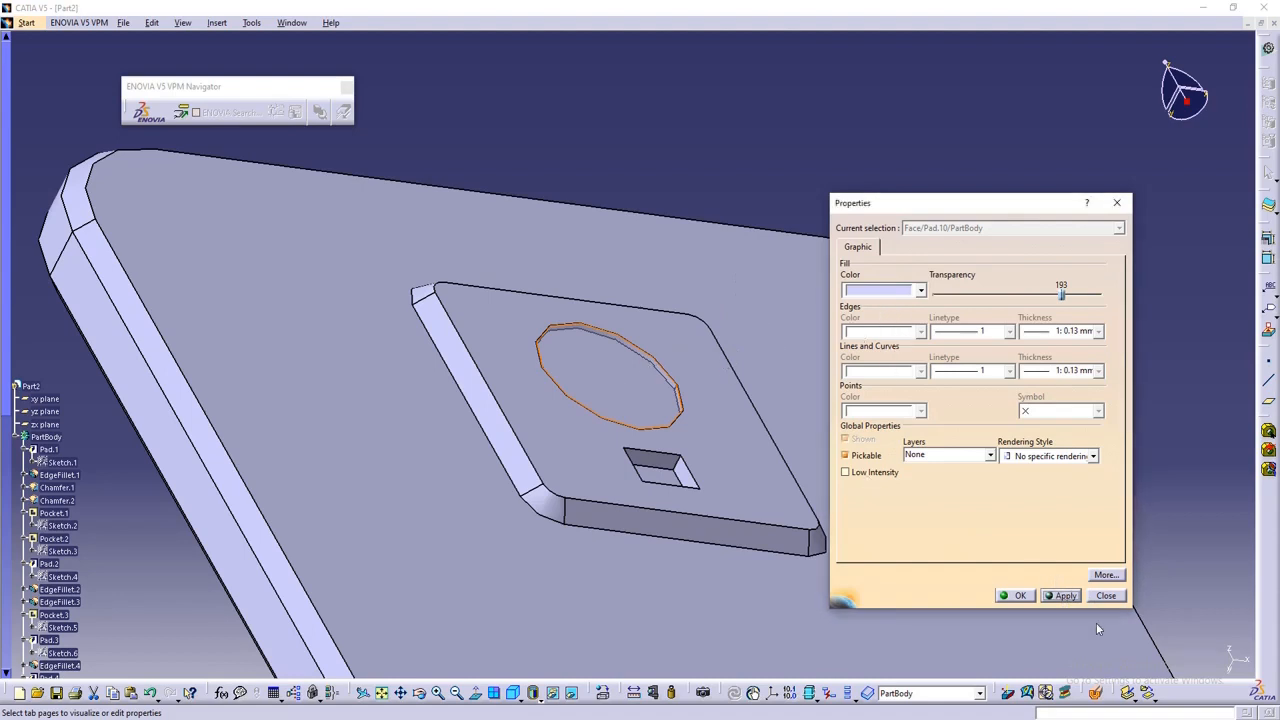
{"action": "left_click", "coordinate": [1105, 596]}
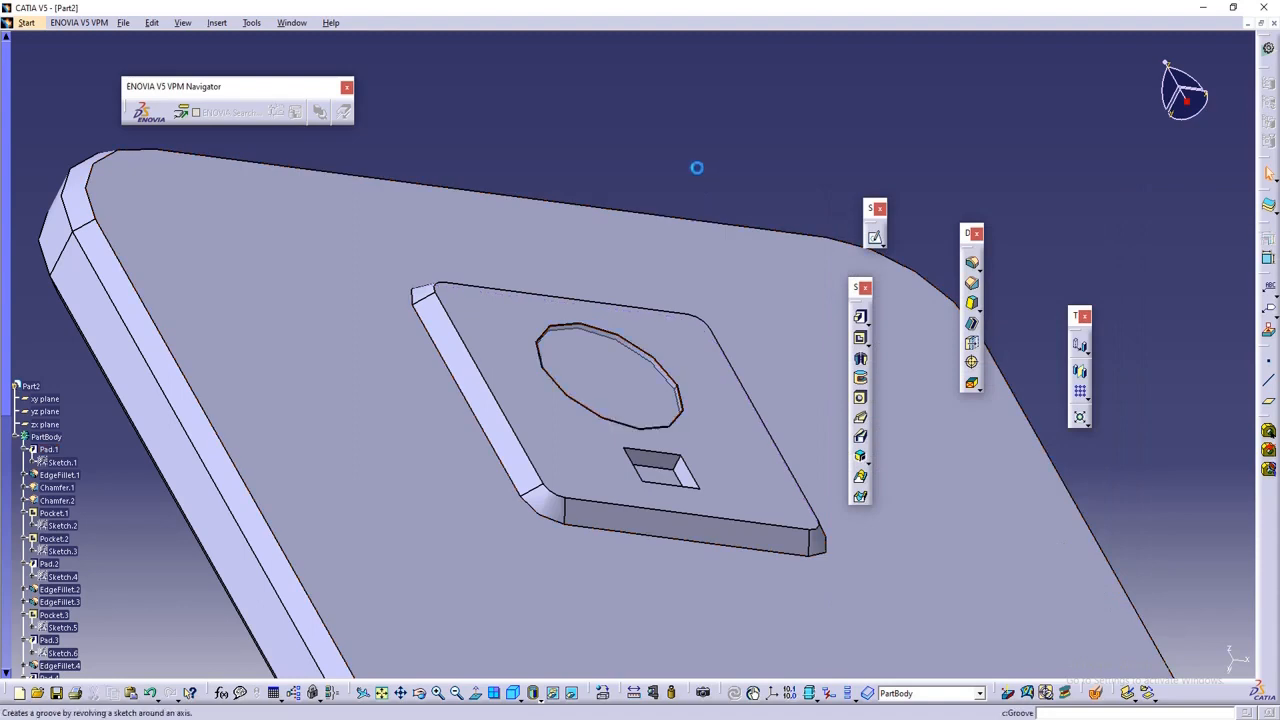
{"action": "key", "text": "ctrl+z"}
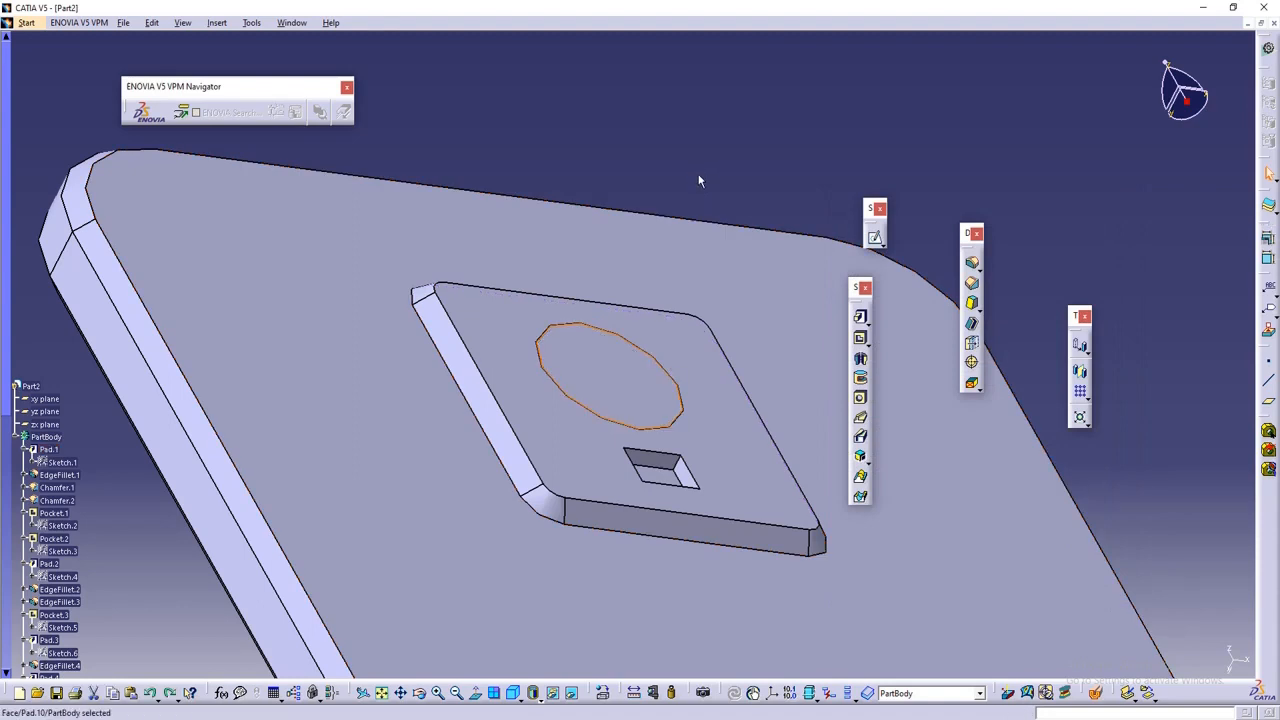
- Set the transparency of the whole lens cover pad to 180
{"action": "scroll", "coordinate": [65, 470], "scroll_direction": "down", "scroll_amount": 6}
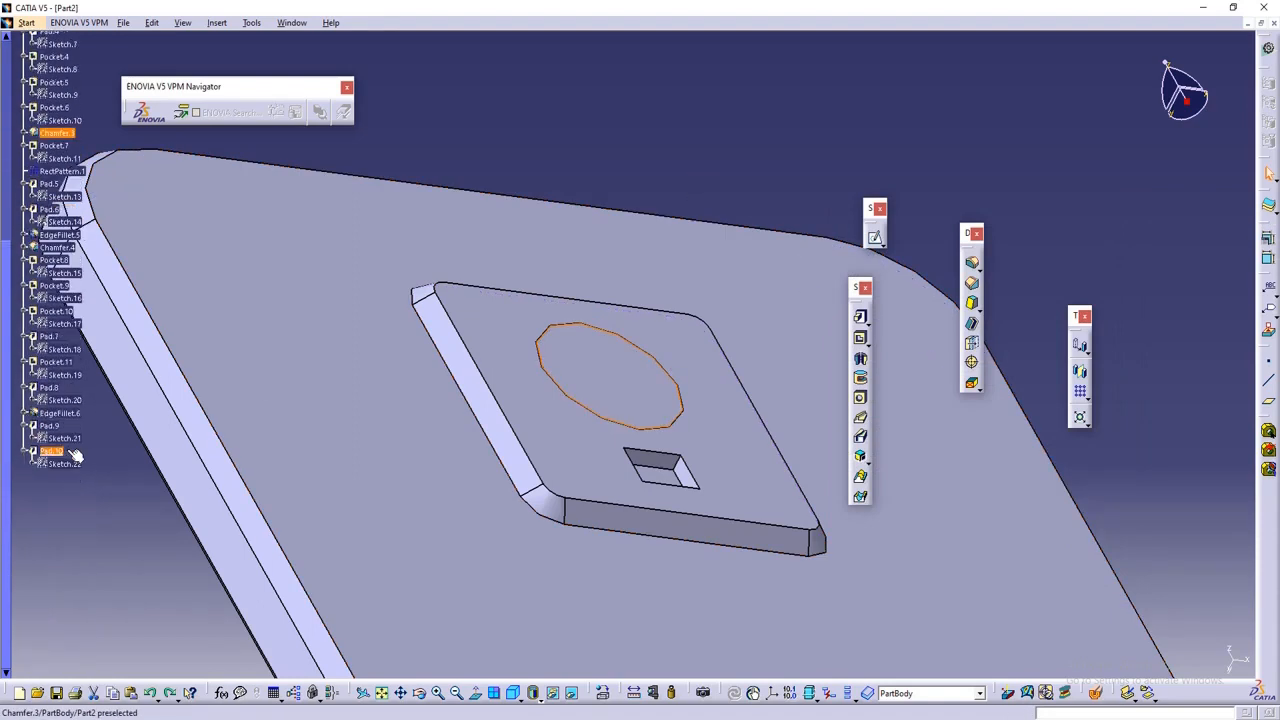
{"action": "scroll", "coordinate": [75, 455], "scroll_direction": "down", "scroll_amount": 3}
{"action": "right_click", "coordinate": [55, 387]}
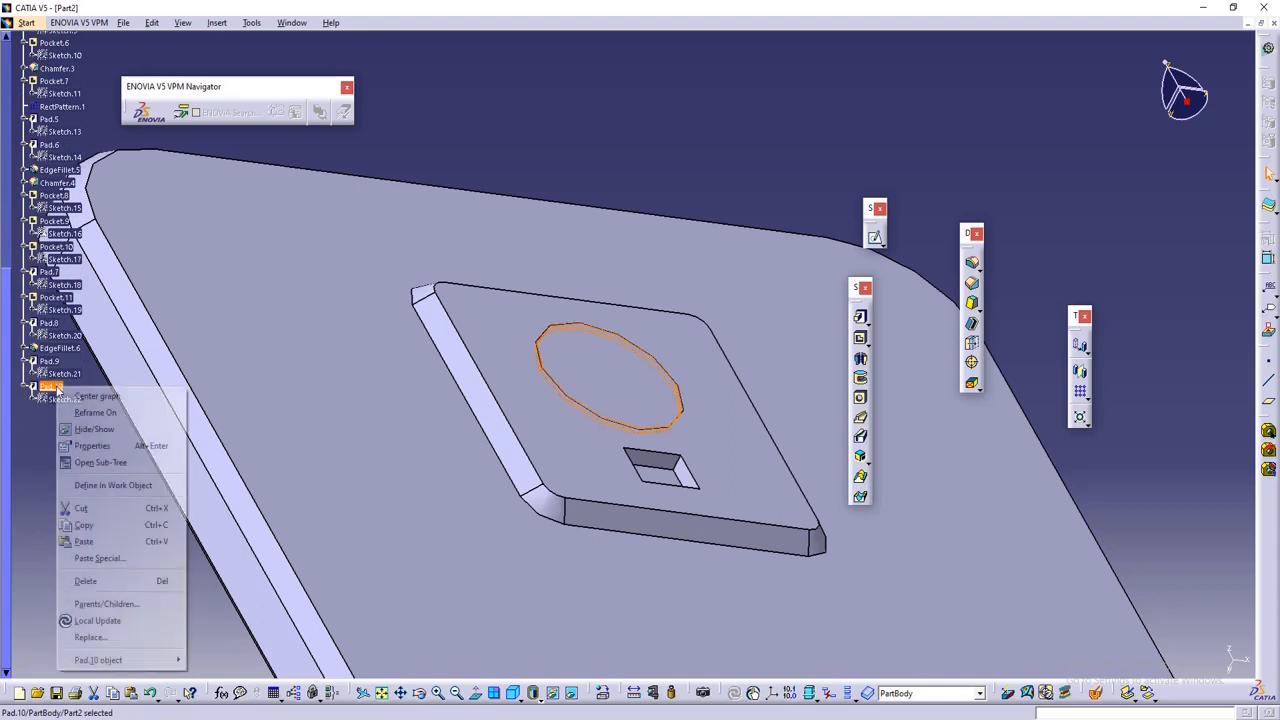
{"action": "left_click", "coordinate": [92, 445]}
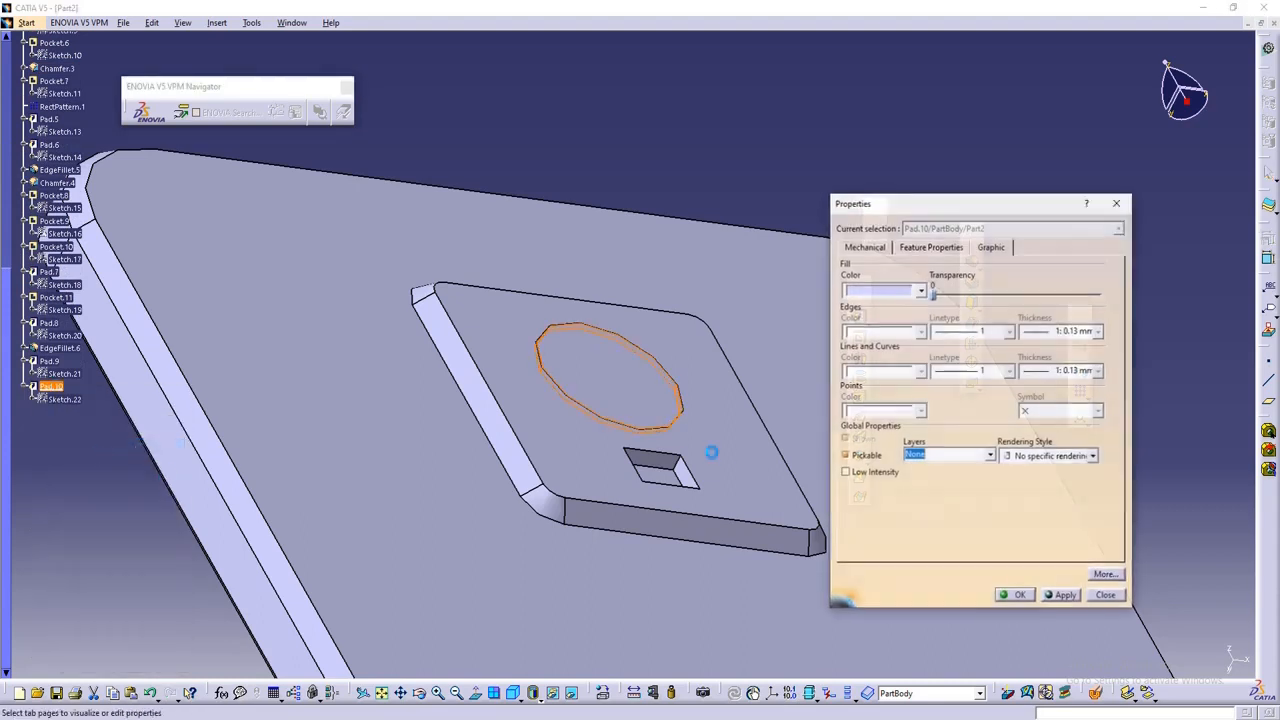
{"action": "left_click", "coordinate": [967, 296]}
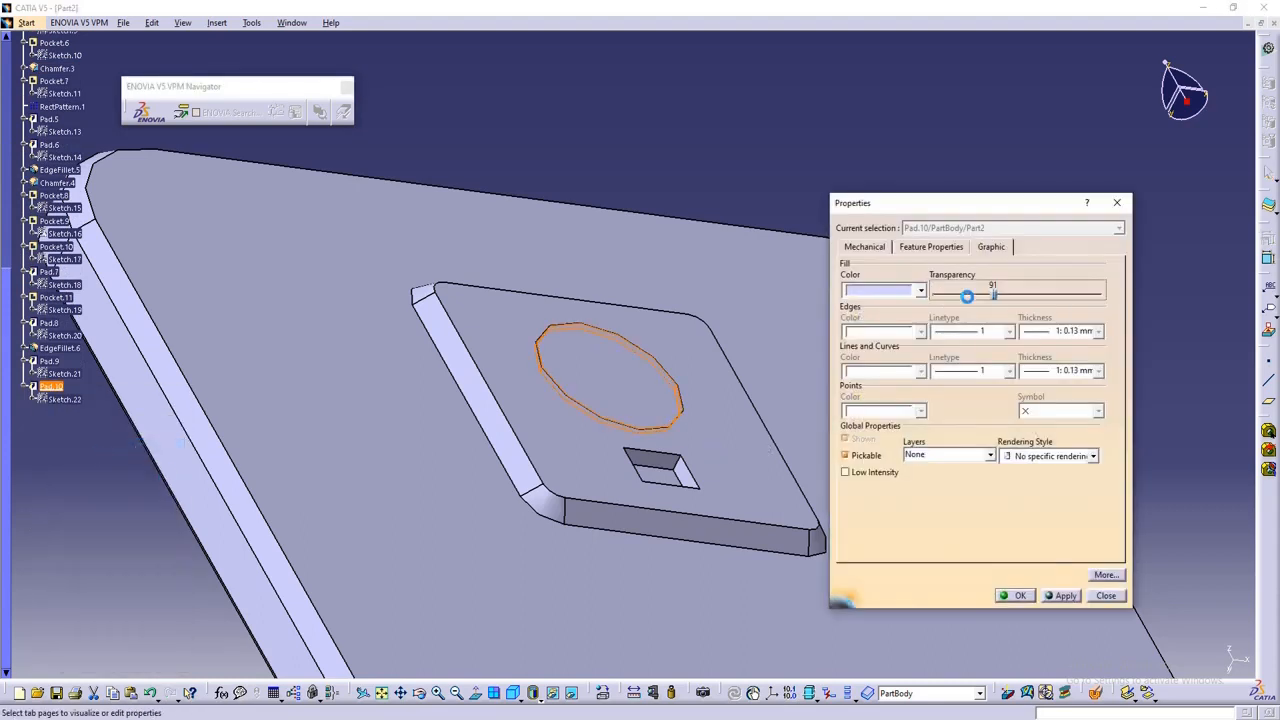
{"action": "left_click", "coordinate": [1066, 596]}
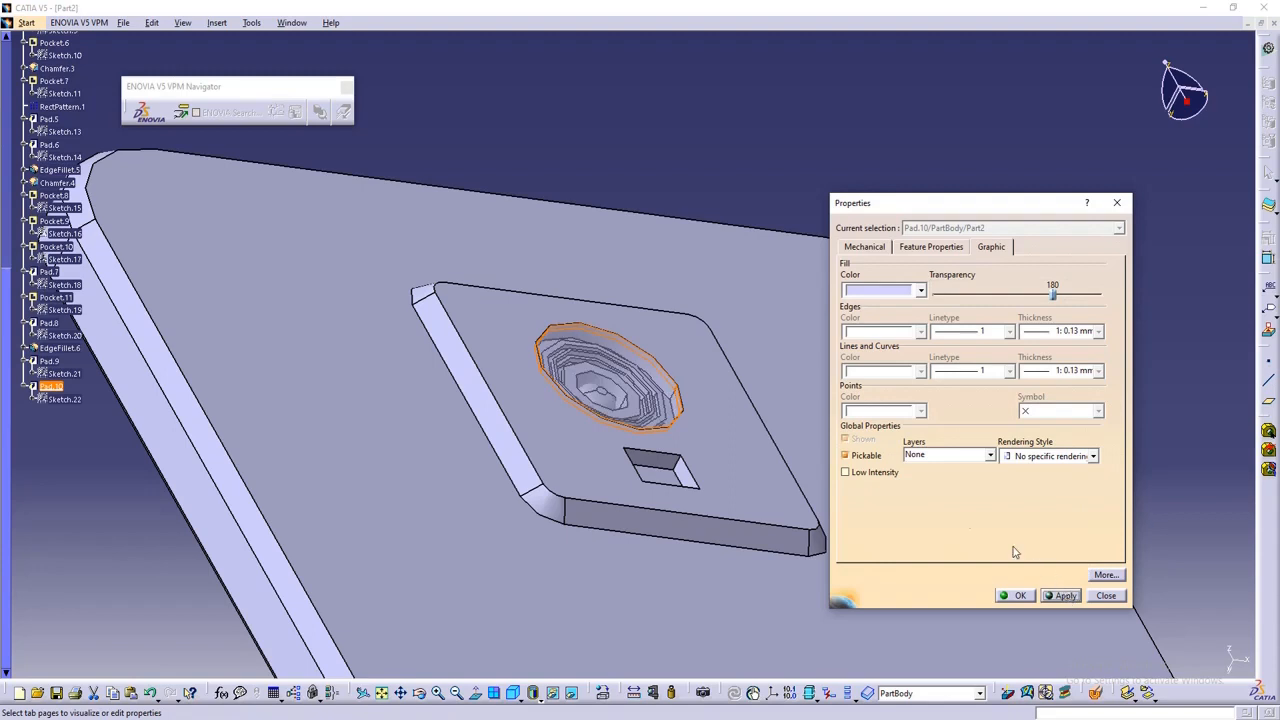
- Set the lens cover pad's fill colour to black and accept its graphic properties
{"action": "left_click", "coordinate": [921, 291]}
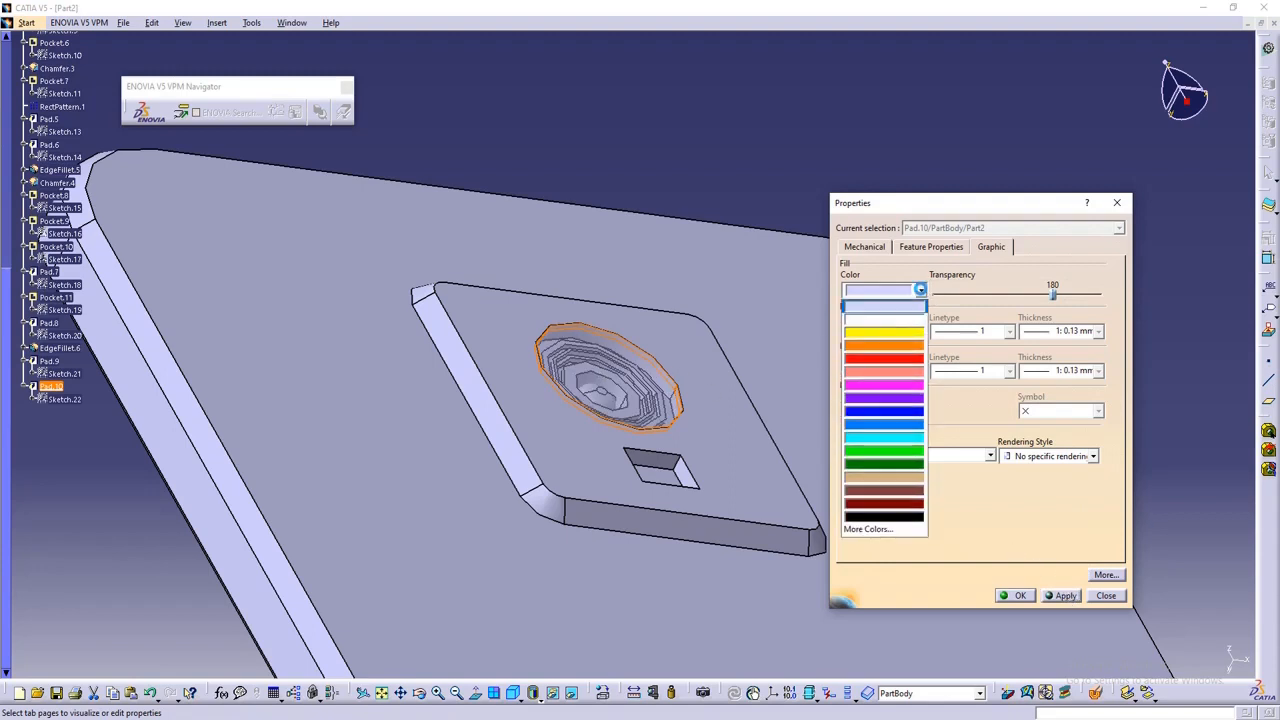
{"action": "left_click", "coordinate": [884, 508]}
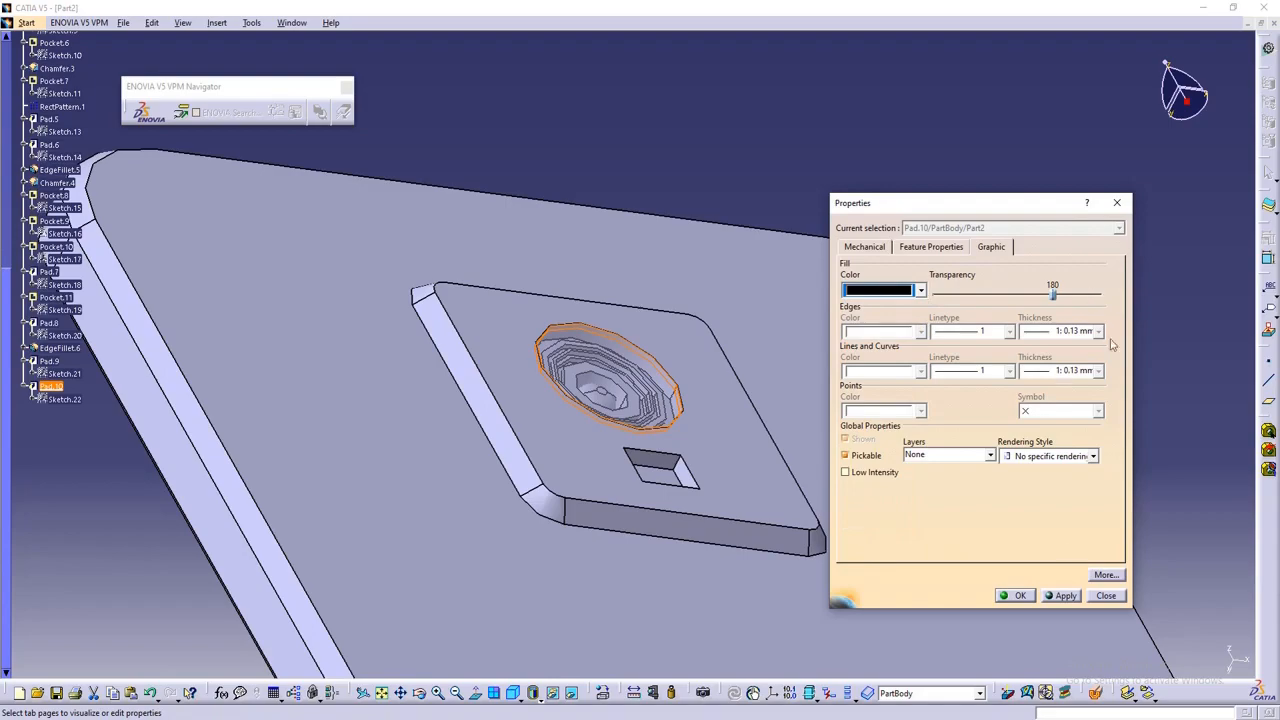
{"action": "left_click", "coordinate": [1062, 596]}
{"action": "left_click", "coordinate": [1018, 596]}
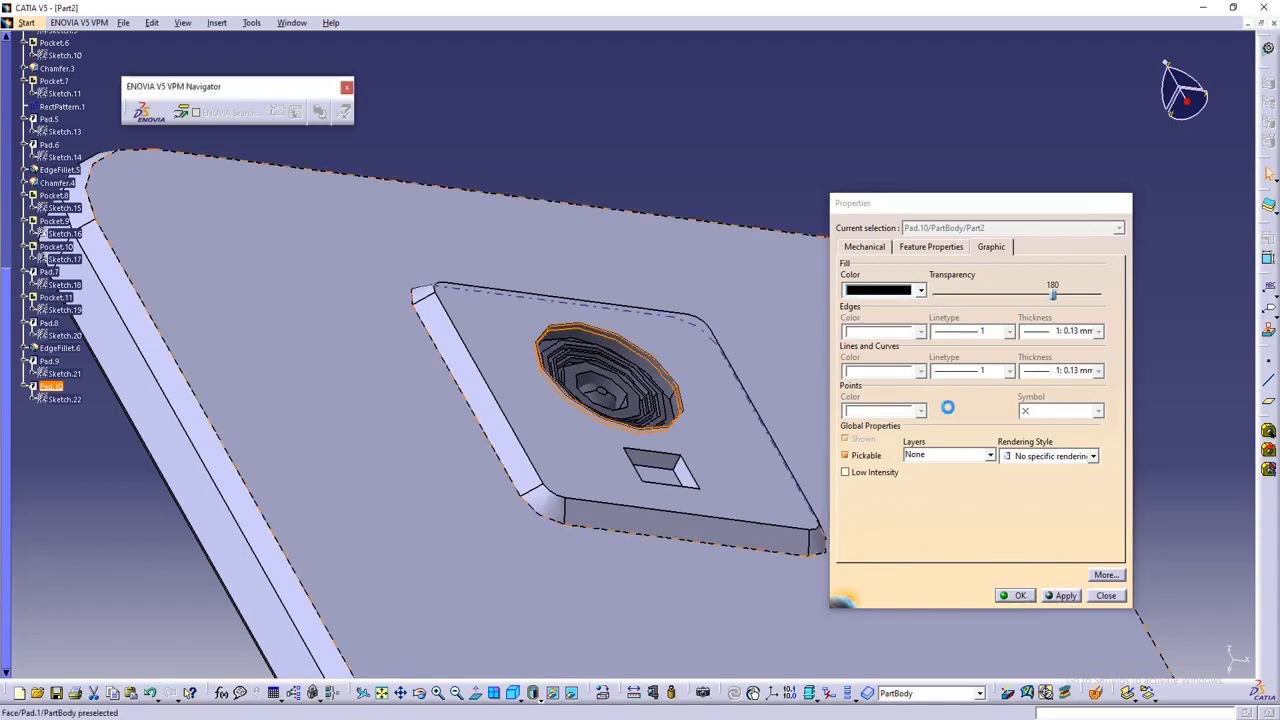
{"action": "middle_click_drag", "start_coordinate": [900, 400], "coordinate": [326, 437]}
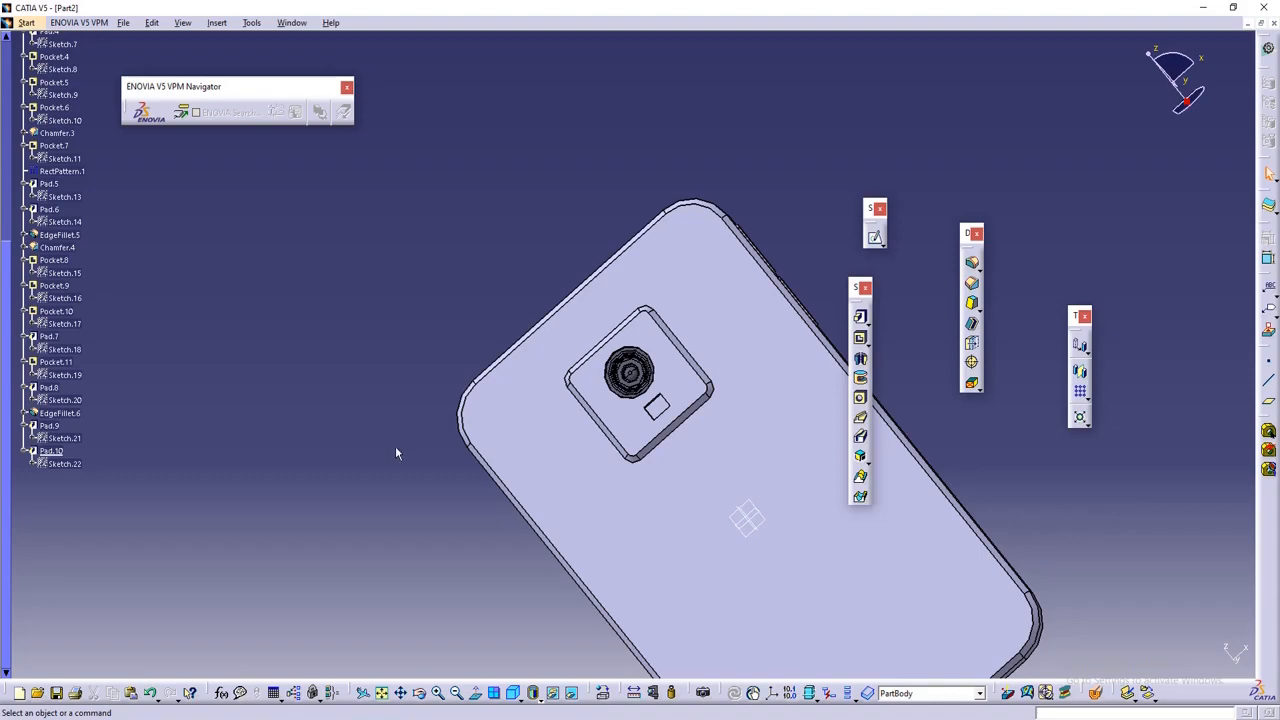
{"action": "middle_click_drag", "start_coordinate": [394, 449], "coordinate": [621, 167]}
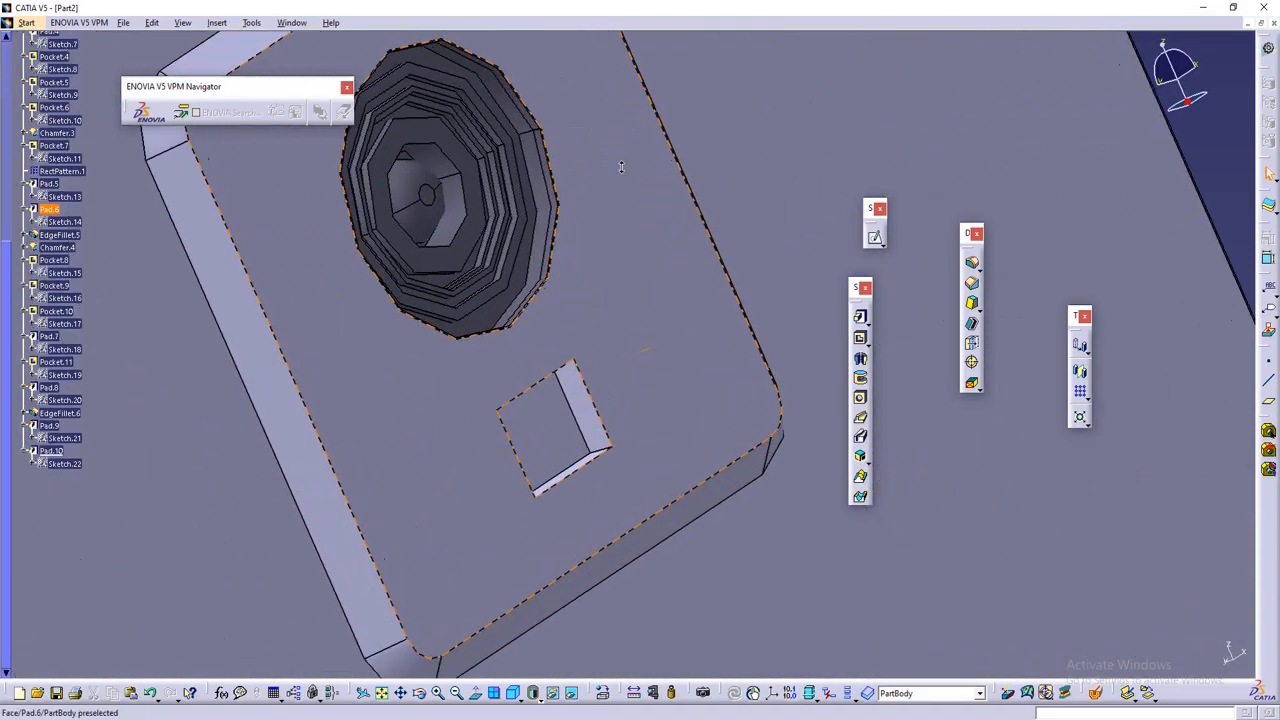
{"action": "middle_click_drag", "start_coordinate": [598, 518], "coordinate": [420, 355]}
{"action": "left_click", "coordinate": [973, 264]}
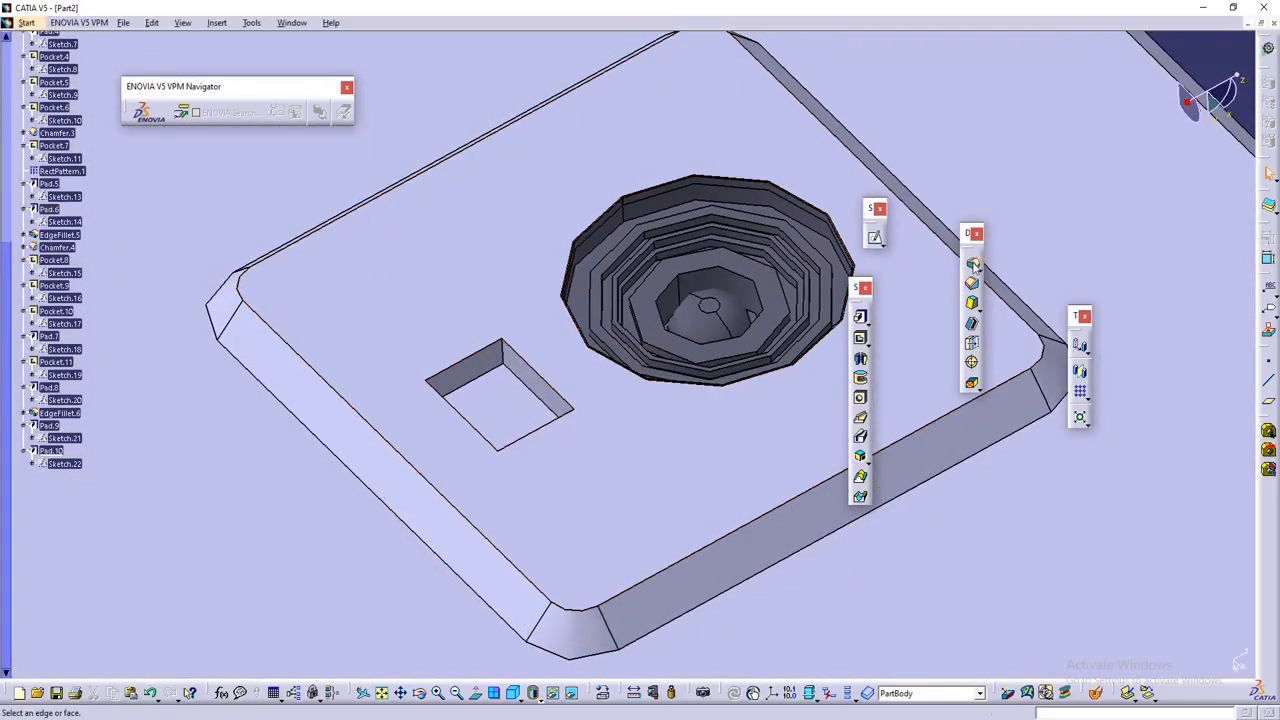
{"action": "middle_click_drag", "start_coordinate": [682, 418], "coordinate": [588, 437]}
{"action": "left_click", "coordinate": [548, 362]}
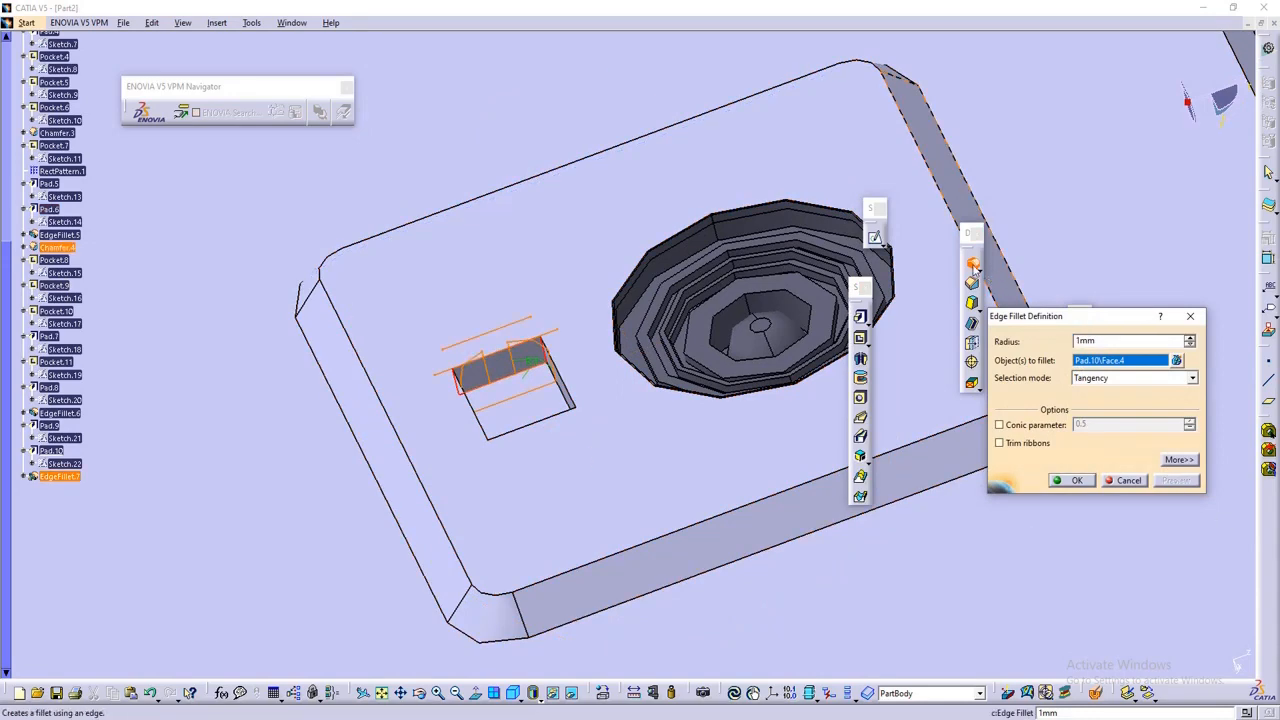
{"action": "left_click", "coordinate": [1127, 481]}
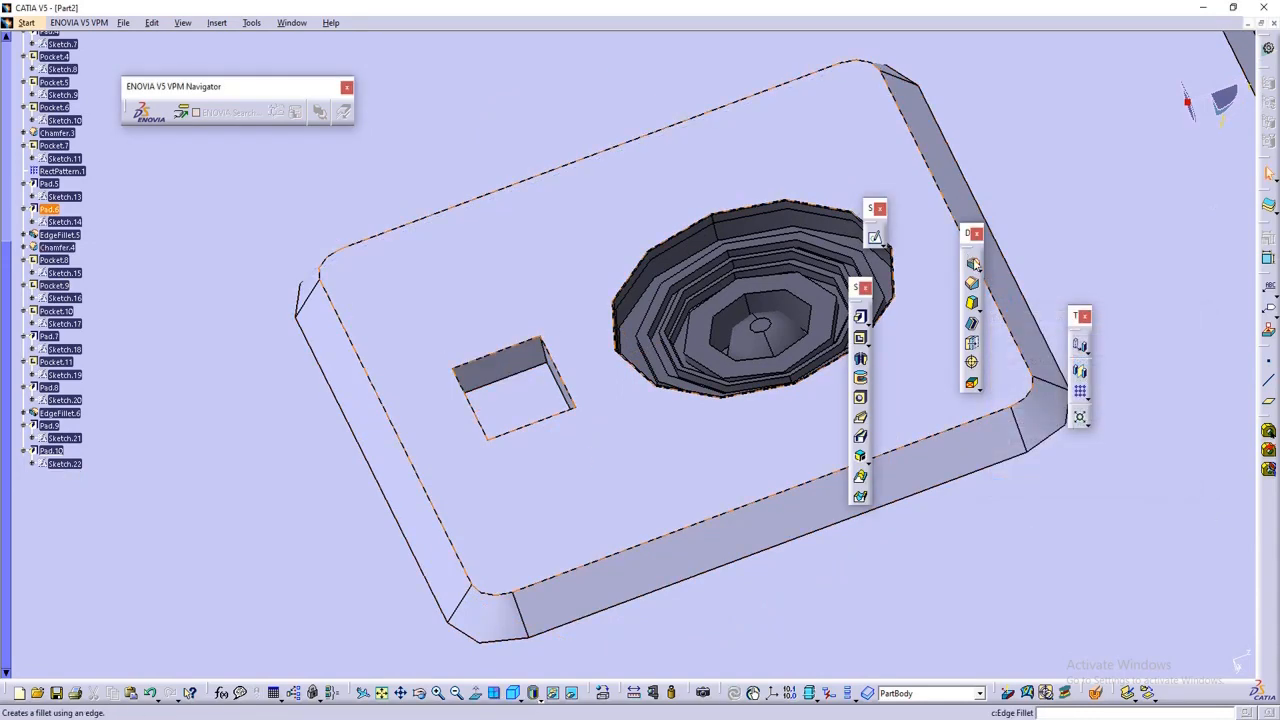
- Fillet the four corner edges of the rectangular pocket below the lens with a 1 mm radius
{"action": "left_click", "coordinate": [973, 263]}
{"action": "middle_click_drag", "start_coordinate": [571, 430], "coordinate": [866, 460]}
{"action": "left_click", "coordinate": [508, 388]}
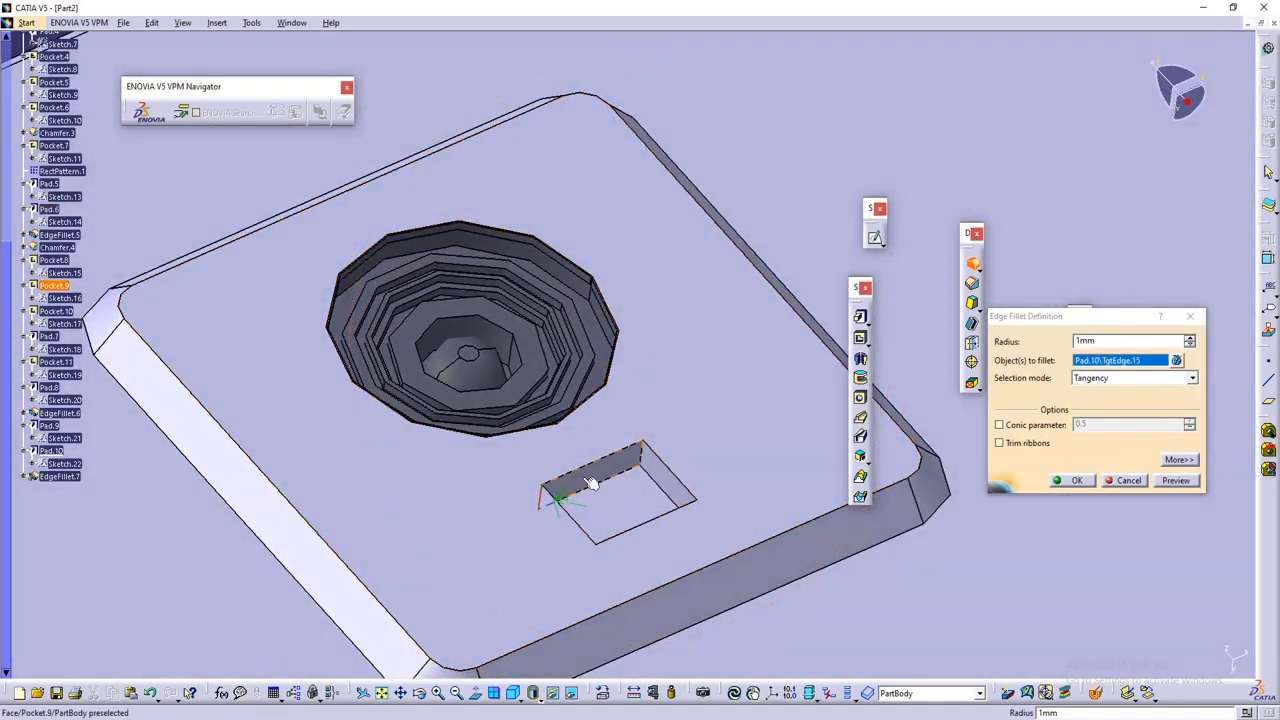
{"action": "left_click", "coordinate": [650, 465]}
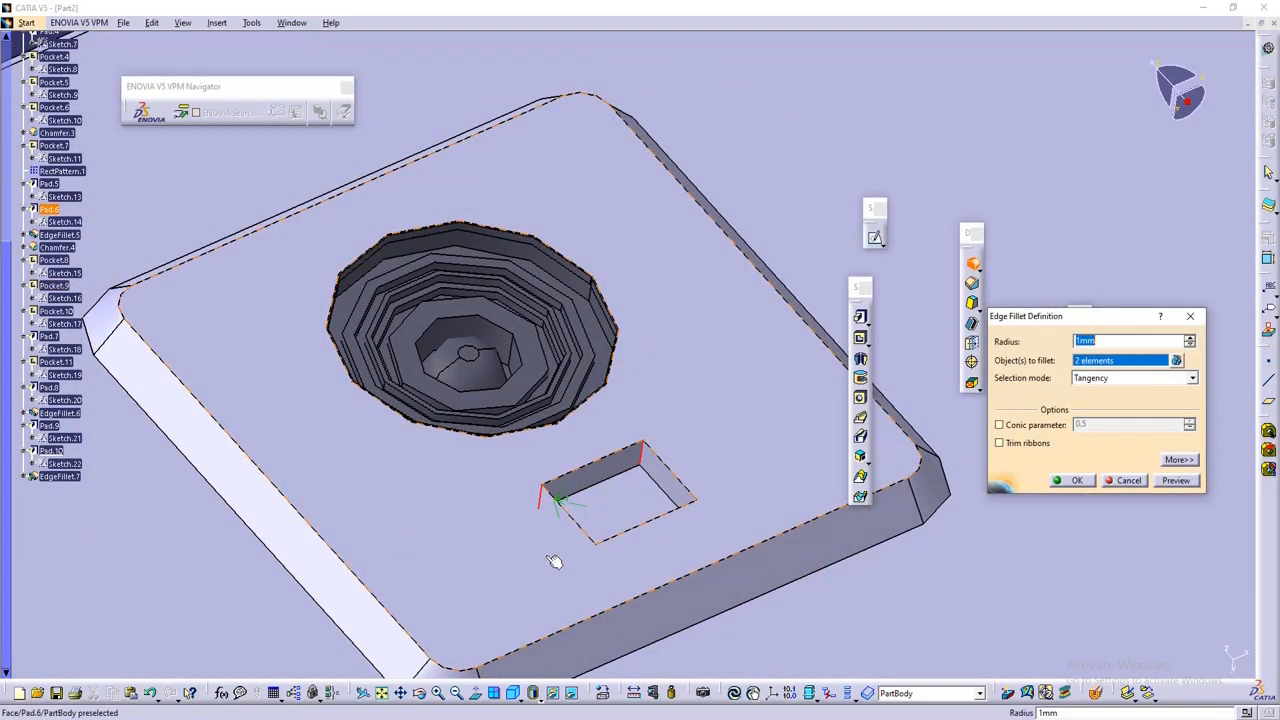
{"action": "middle_click_drag", "start_coordinate": [557, 557], "coordinate": [820, 449]}
{"action": "left_click", "coordinate": [772, 390]}
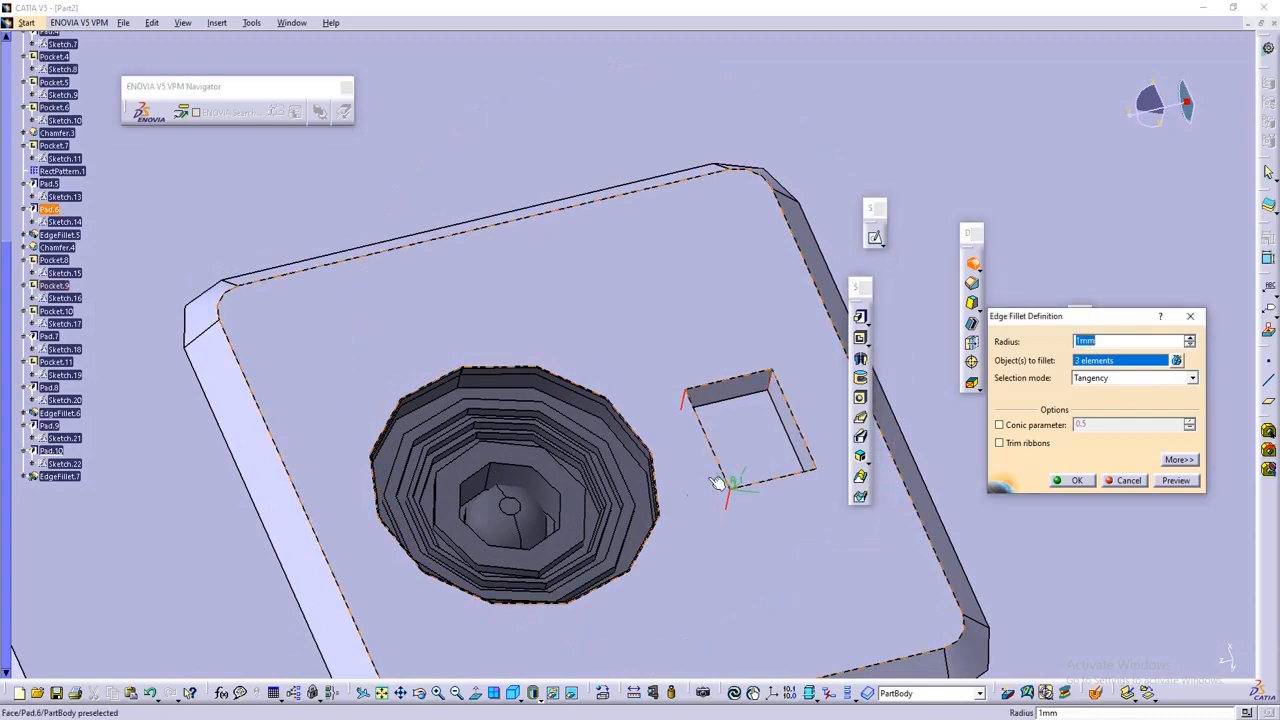
{"action": "middle_click_drag", "start_coordinate": [772, 390], "coordinate": [651, 257]}
{"action": "left_click", "coordinate": [680, 318]}
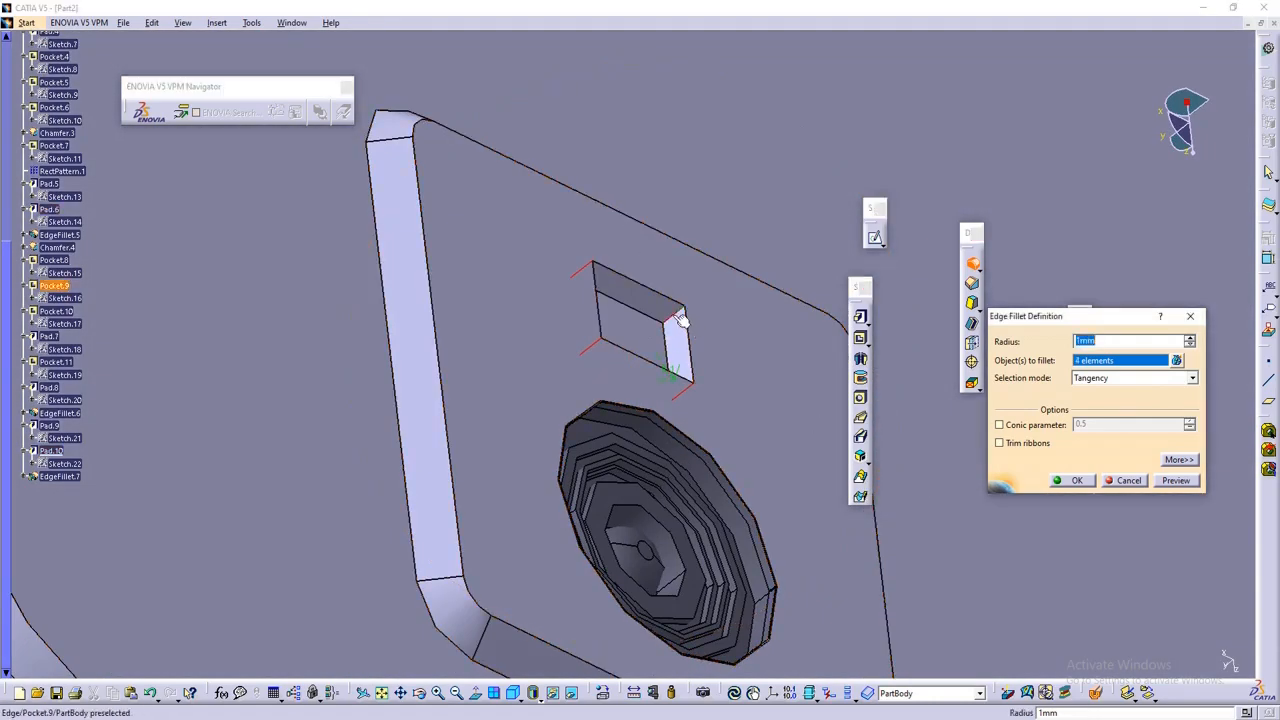
{"action": "left_click", "coordinate": [1168, 482]}
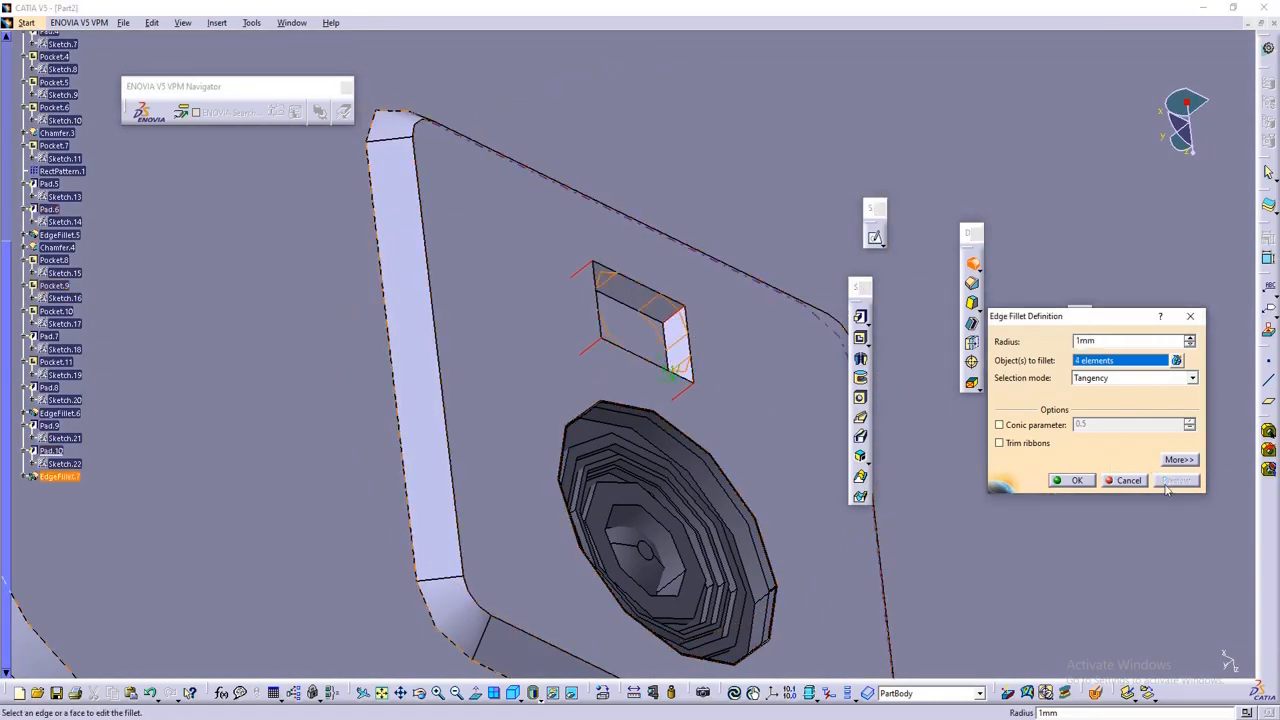
{"action": "left_click", "coordinate": [1077, 484]}
{"action": "middle_click_drag", "start_coordinate": [648, 337], "coordinate": [666, 480], "text": "ctrl"}
{"action": "left_click", "coordinate": [797, 201]}
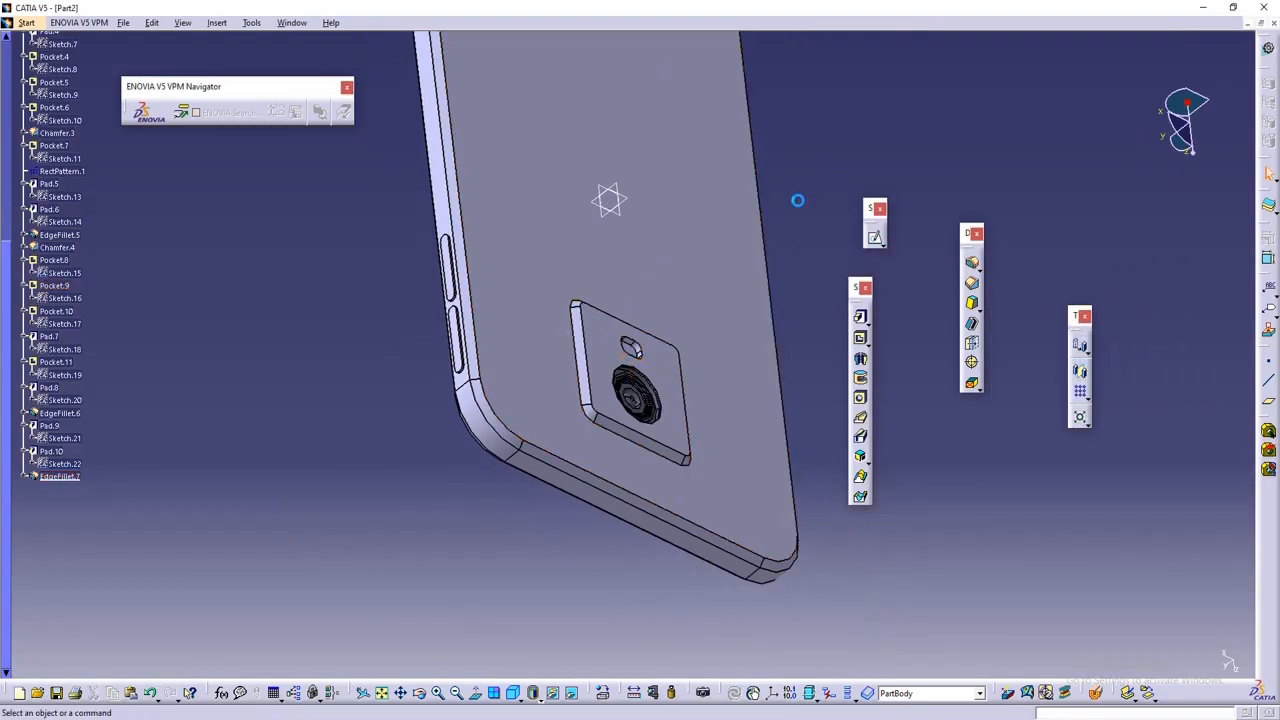
- Sketch a centred rectangle about 2.67 mm wide and 1.01 mm high on the floor of the rounded pocket
{"action": "middle_click_drag", "start_coordinate": [420, 402], "coordinate": [774, 357]}
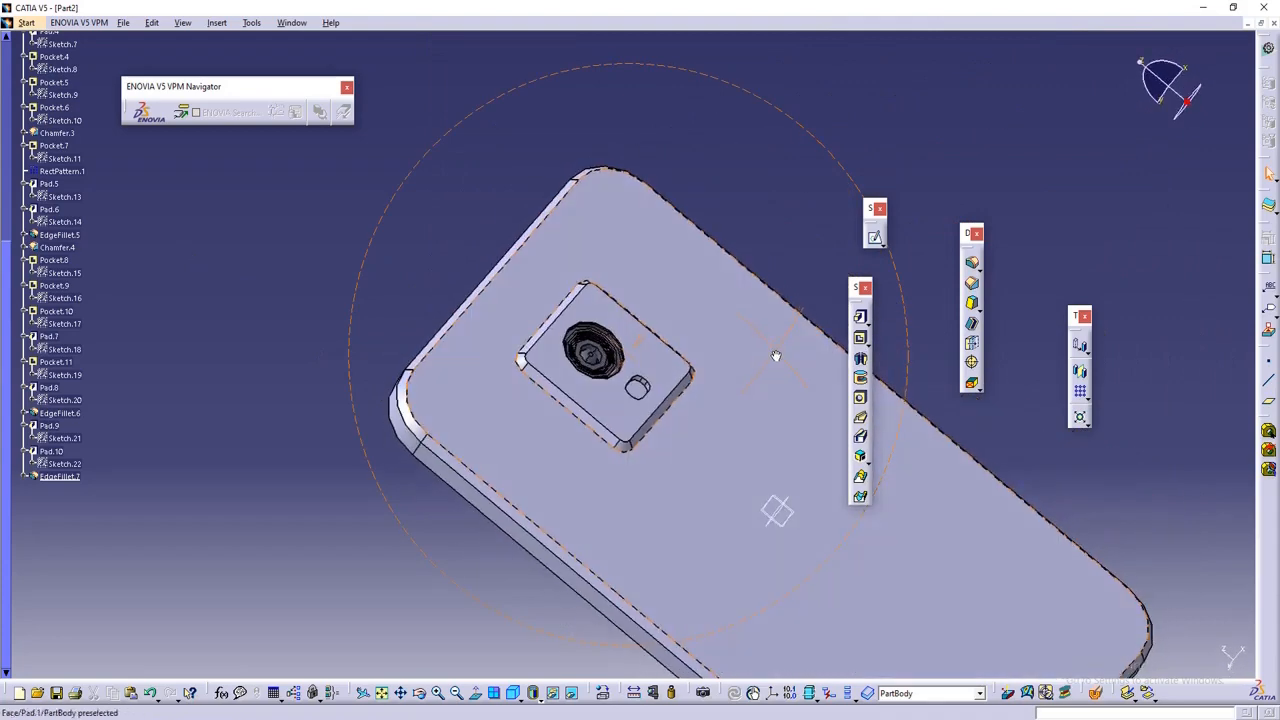
{"action": "middle_click_drag", "start_coordinate": [650, 440], "coordinate": [664, 270], "text": "ctrl"}
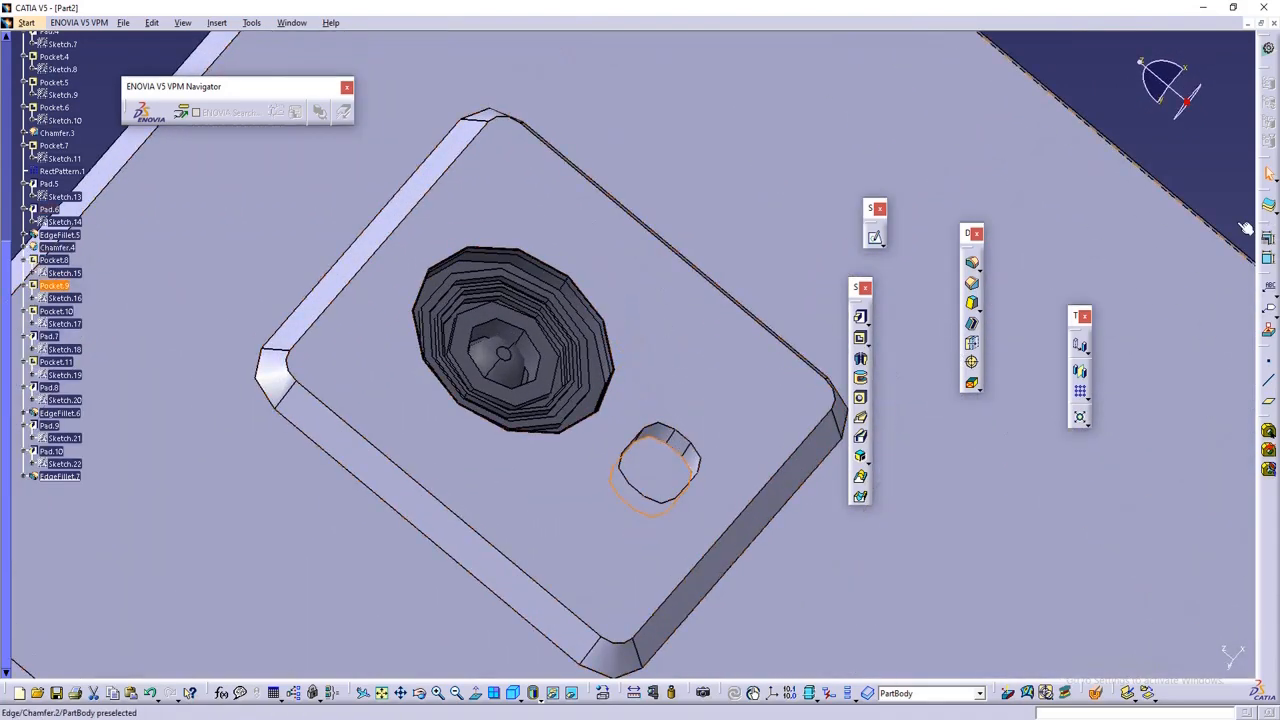
{"action": "left_click", "coordinate": [875, 238]}
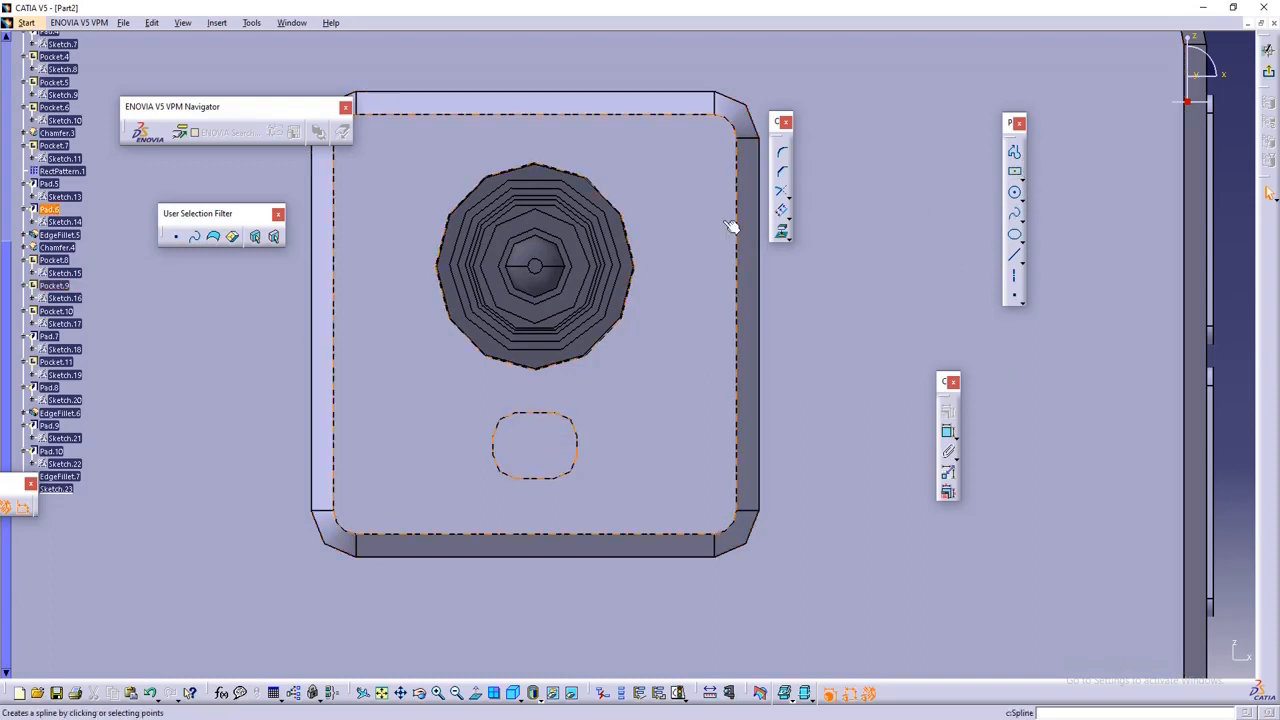
{"action": "left_click", "coordinate": [1015, 172]}
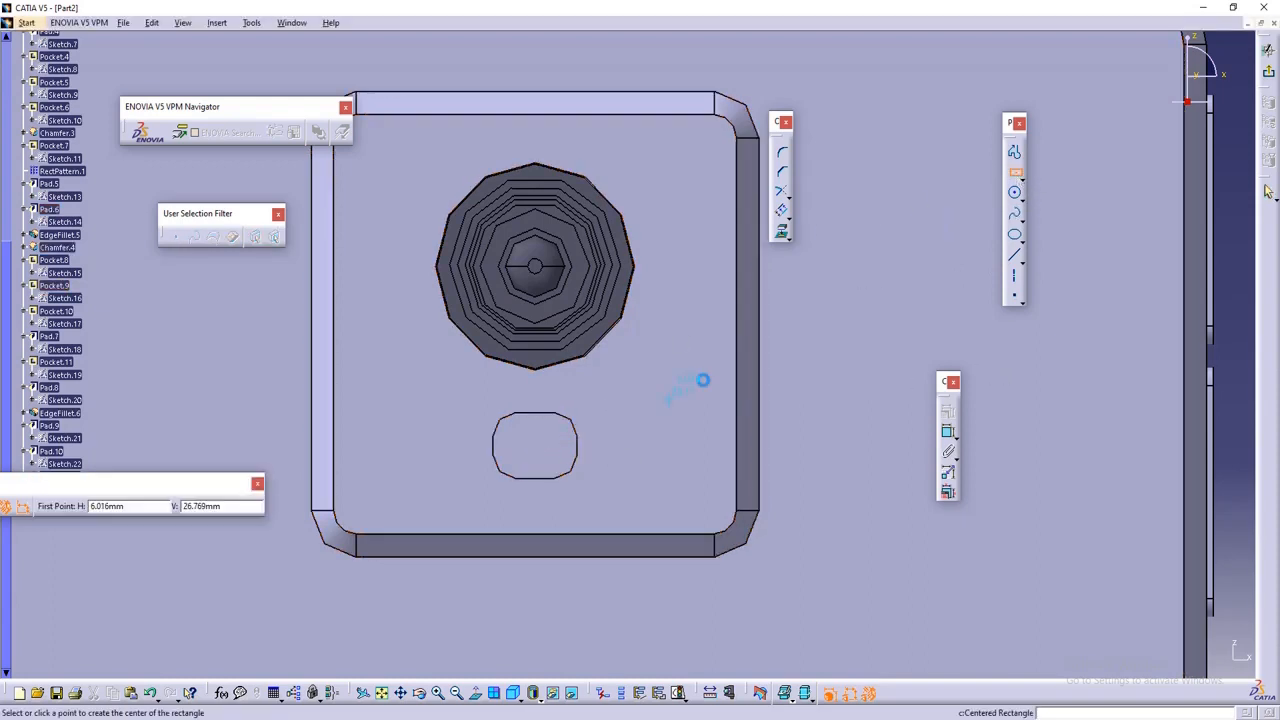
{"action": "left_click", "coordinate": [539, 441]}
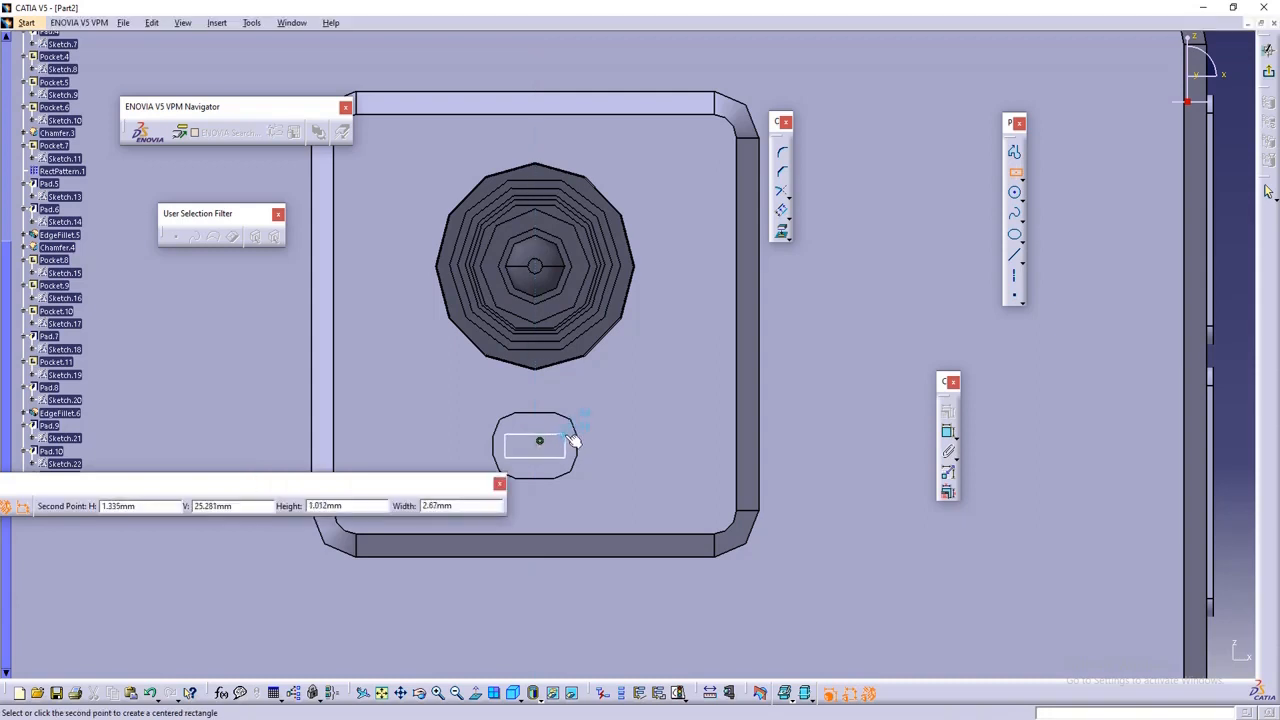
{"action": "left_click", "coordinate": [574, 441]}
{"action": "right_click", "coordinate": [572, 437]}
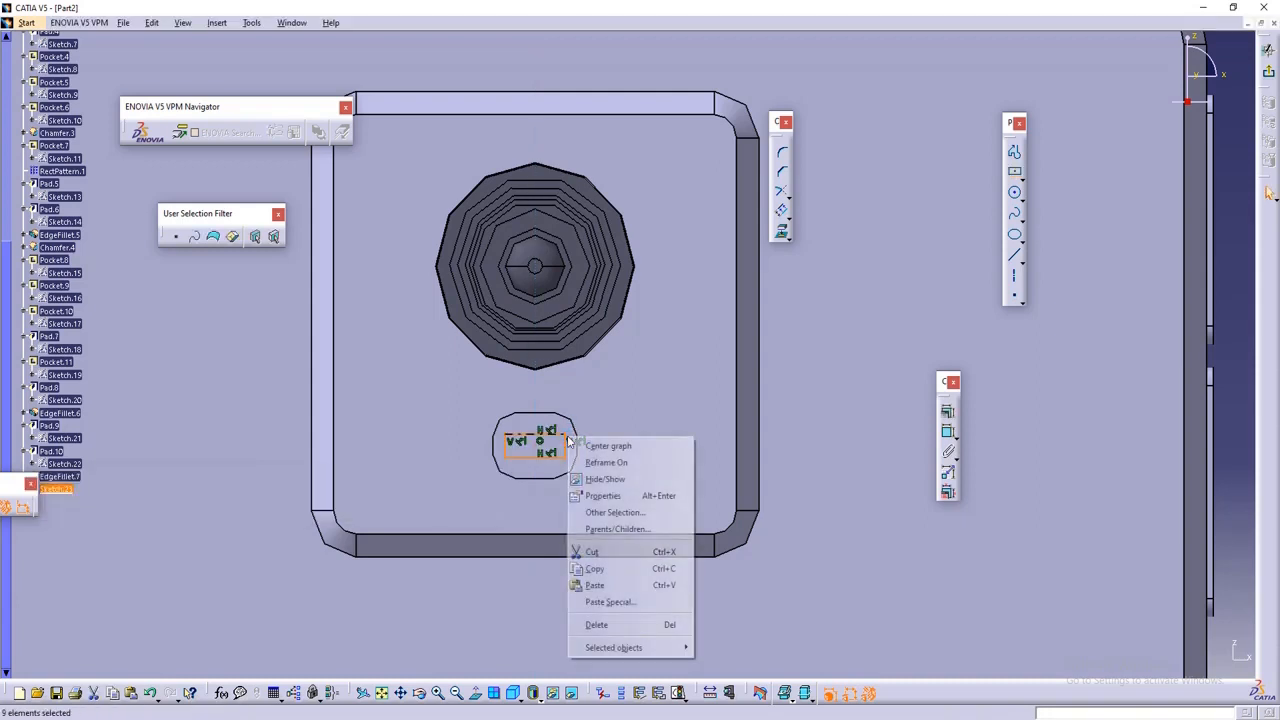
{"action": "left_click", "coordinate": [578, 405]}
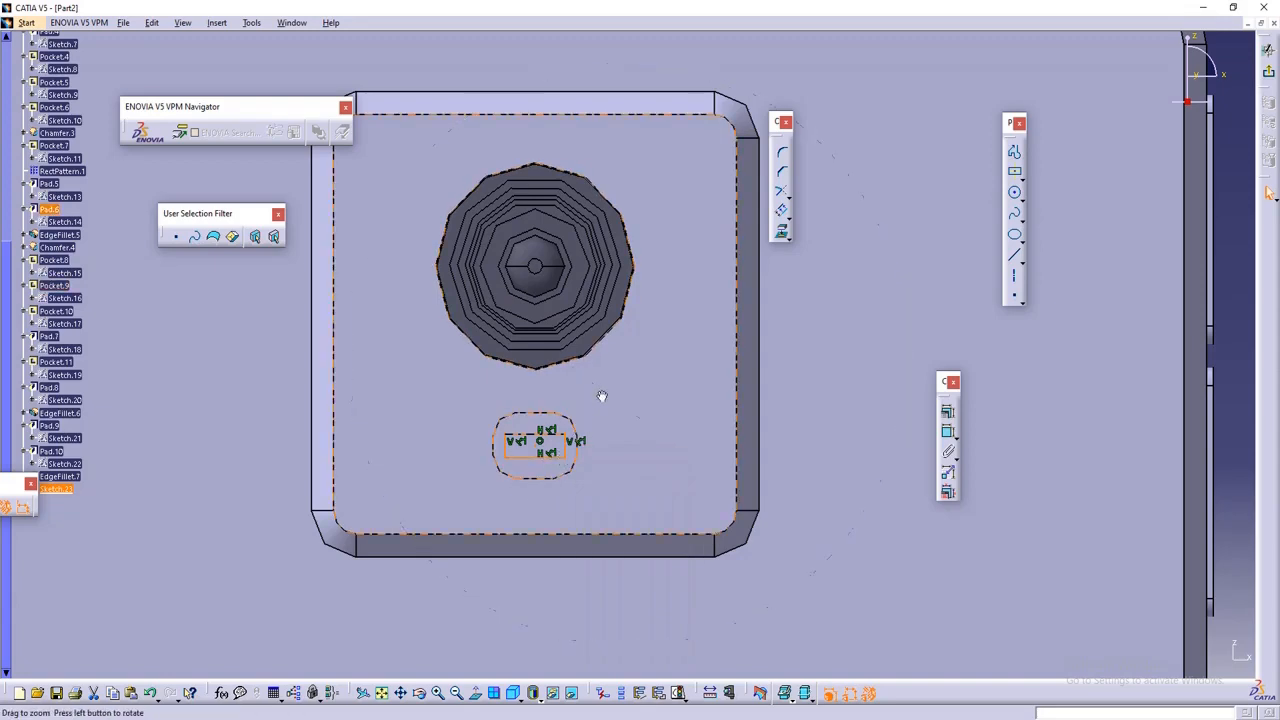
- Dimension the width and height of the small rectangle inside the rounded pocket
{"action": "mouse_move", "coordinate": [600, 394]}
{"action": "middle_mouse_down"}
{"action": "mouse_move", "coordinate": [620, 480]}
{"action": "mouse_move", "coordinate": [592, 368]}
{"action": "middle_mouse_up"}
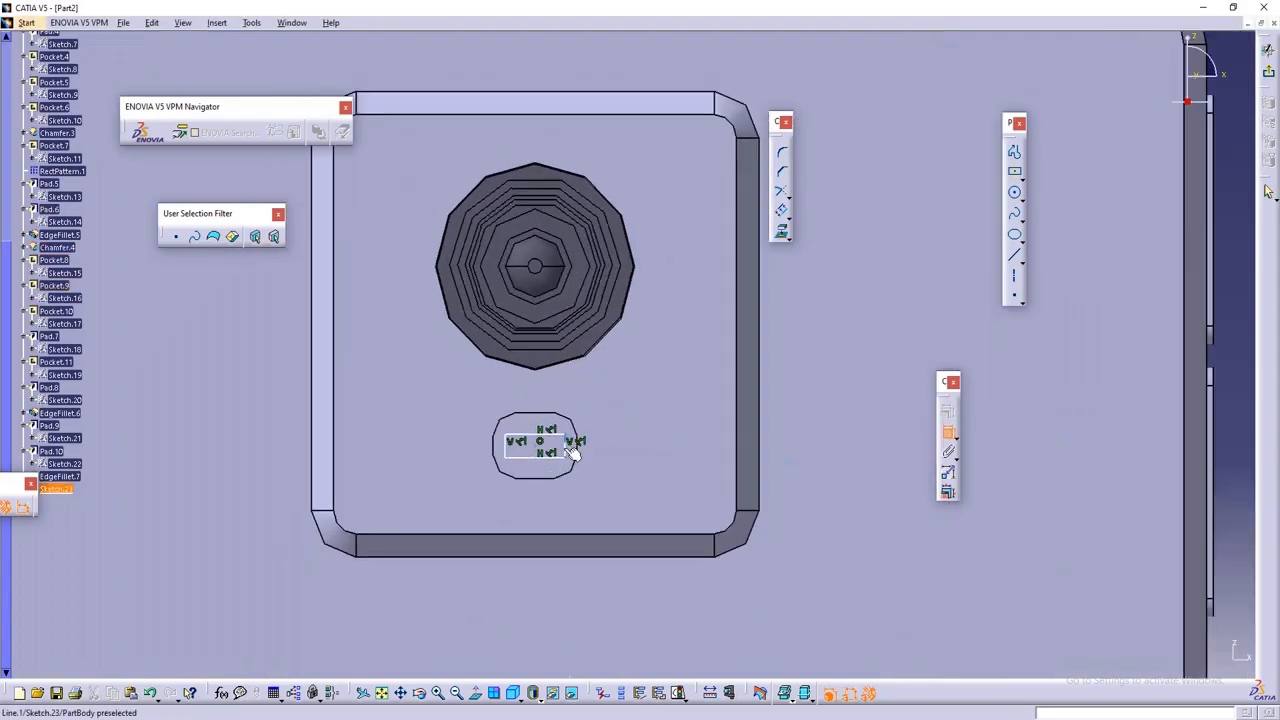
{"action": "left_click", "coordinate": [573, 452]}
{"action": "left_click", "coordinate": [507, 452]}
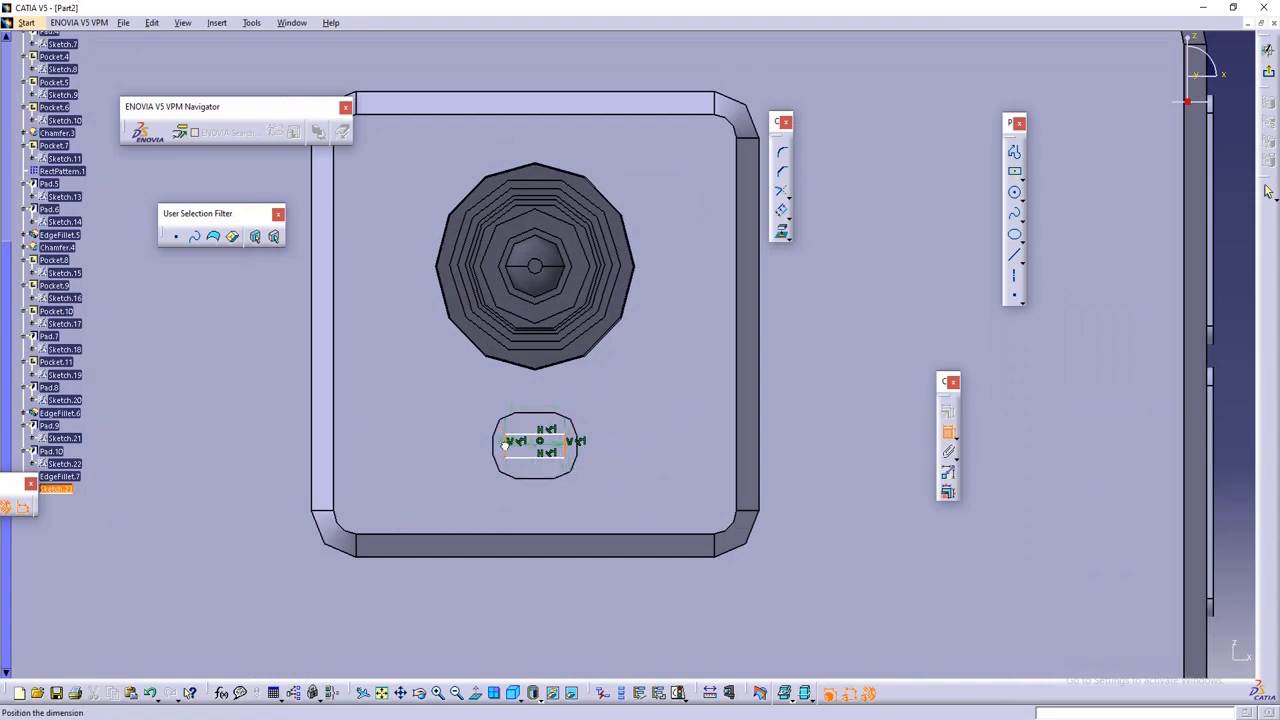
{"action": "left_click", "coordinate": [676, 395]}
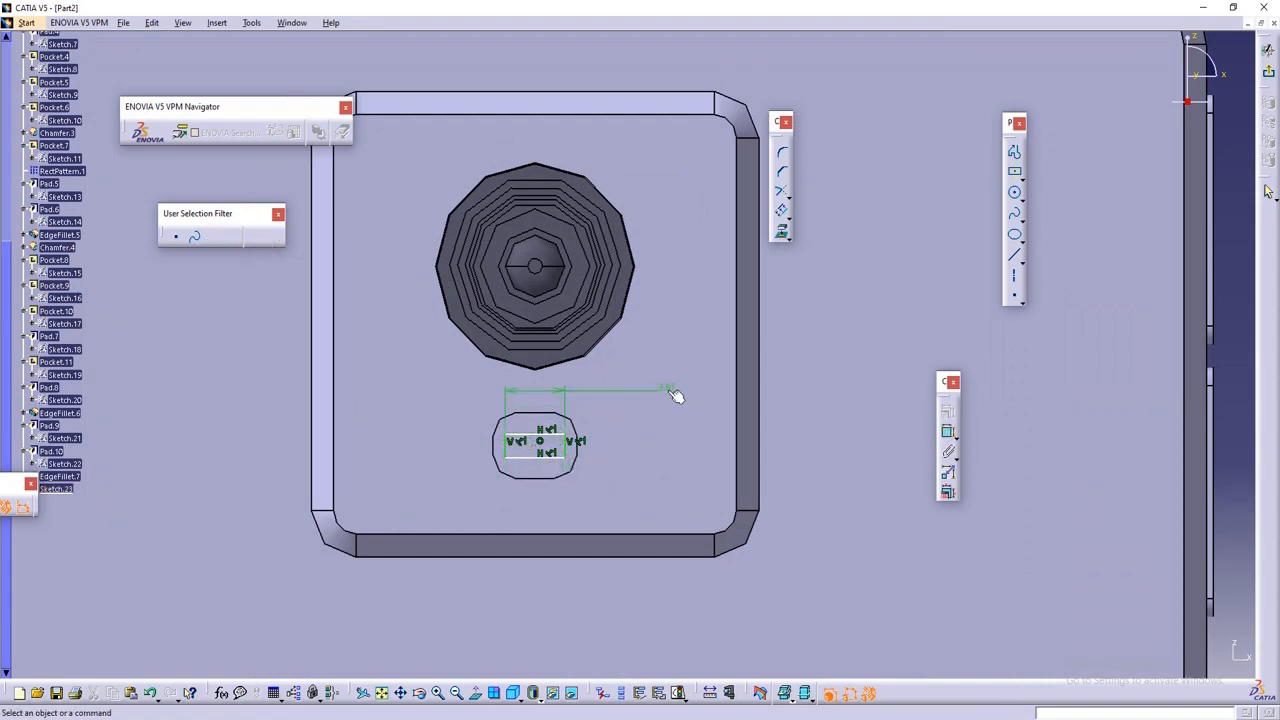
{"action": "left_click", "coordinate": [948, 433]}
{"action": "left_click", "coordinate": [537, 440]}
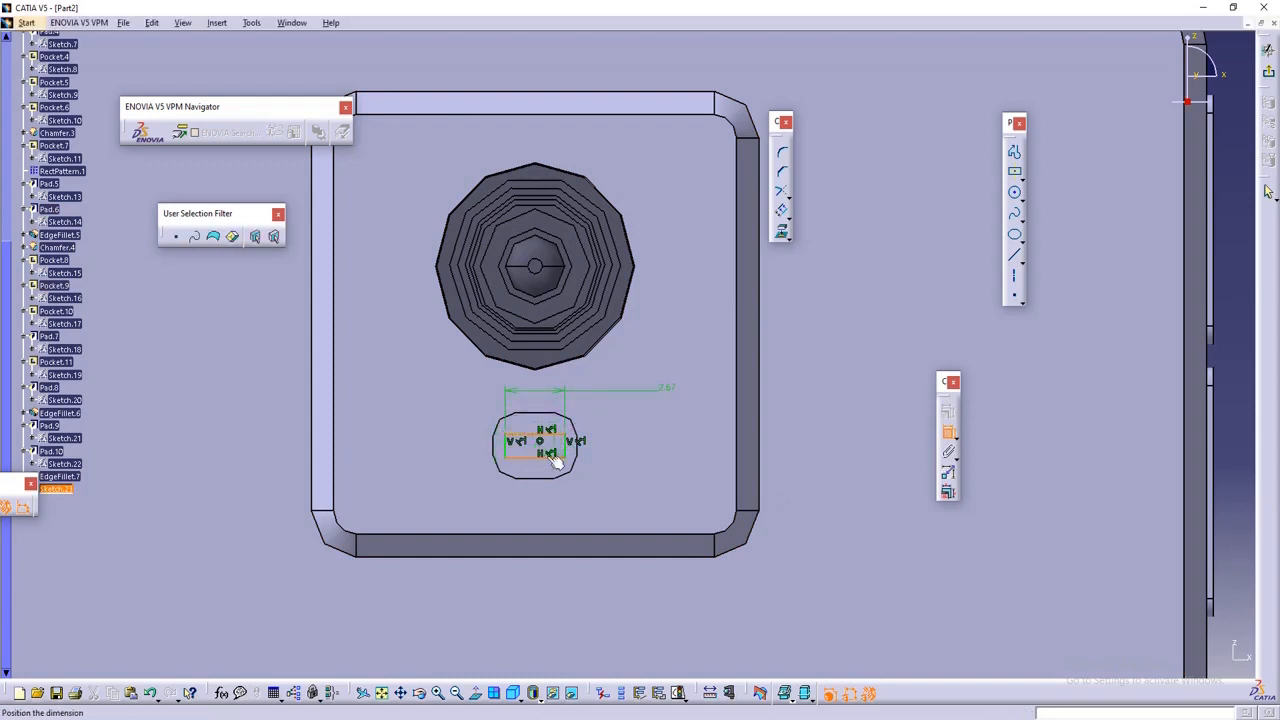
{"action": "left_click", "coordinate": [621, 447]}
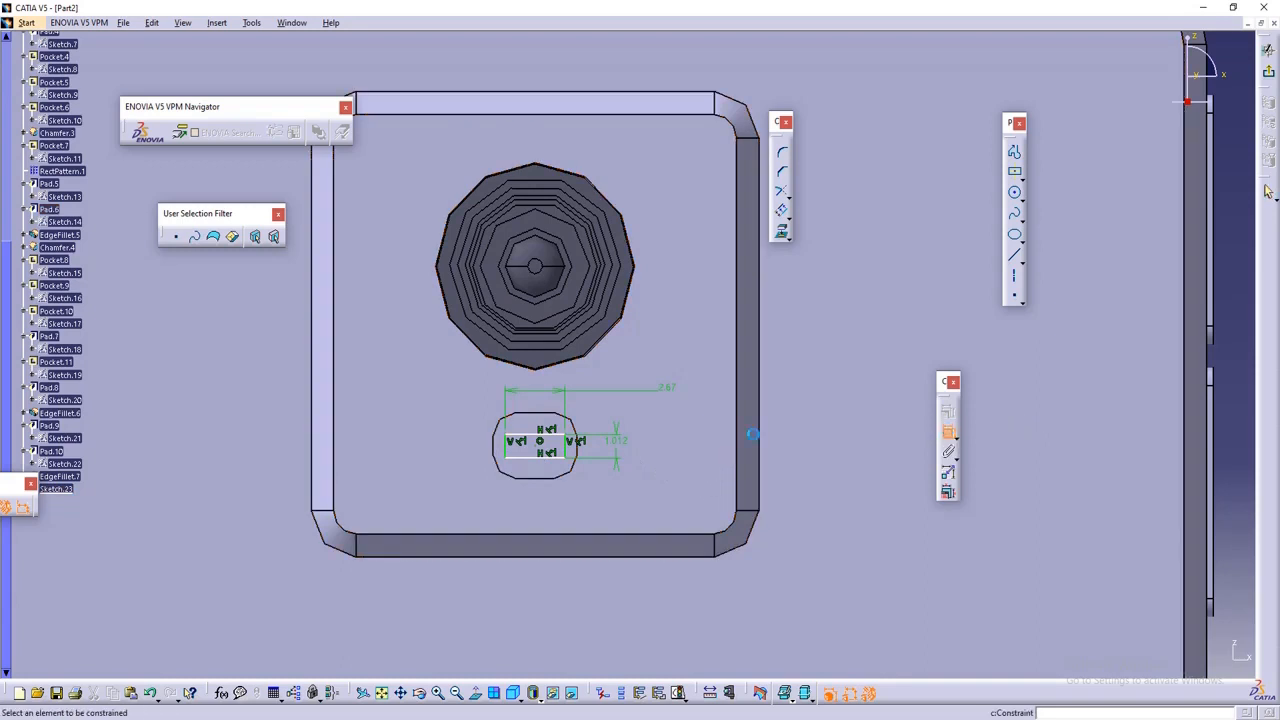
{"action": "left_click", "coordinate": [571, 444]}
{"action": "middle_click_drag", "start_coordinate": [570, 447], "coordinate": [573, 503]}
{"action": "middle_click_drag", "start_coordinate": [573, 503], "coordinate": [556, 345]}
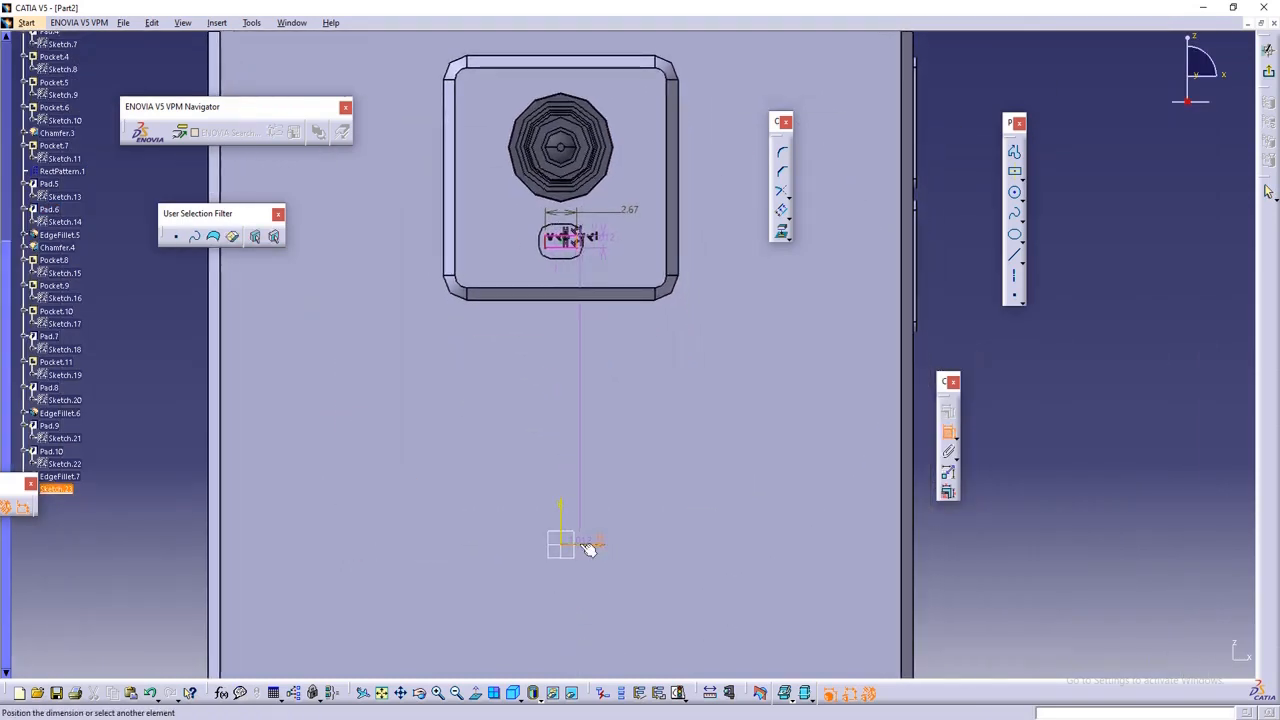
{"action": "left_click", "coordinate": [590, 548]}
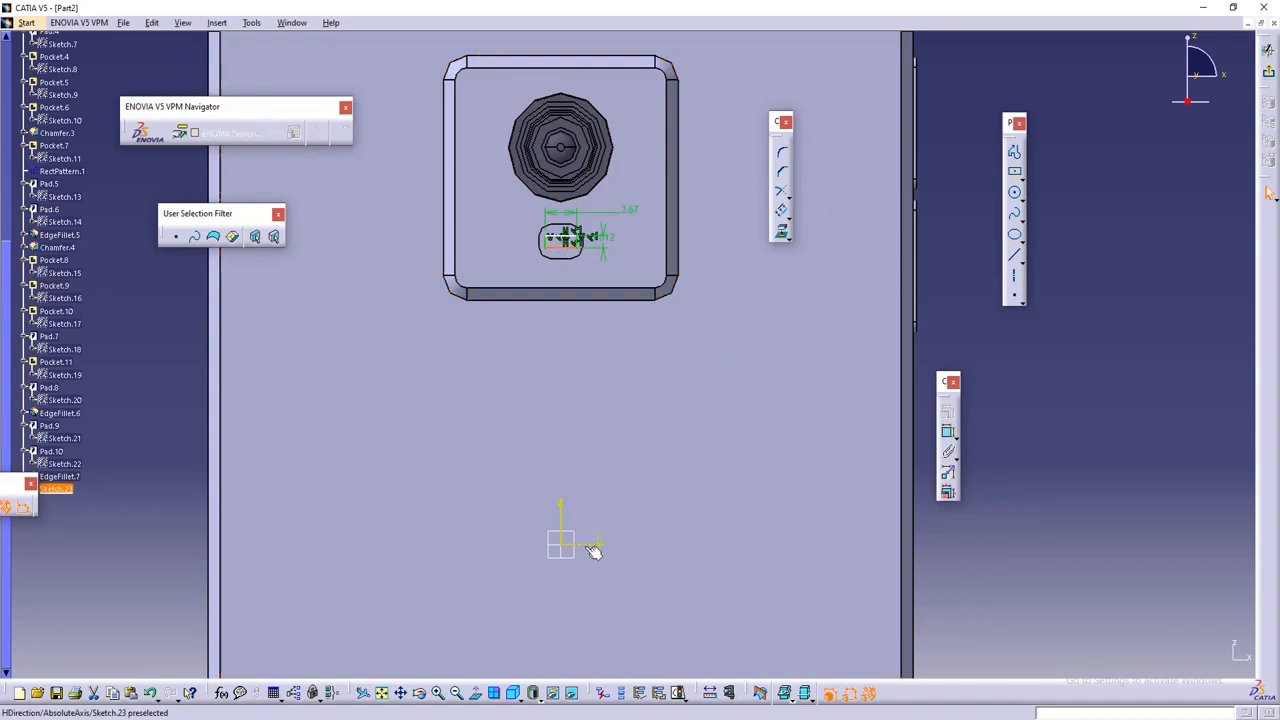
- Dimension the distance from the rectangle's lower edge to the sketch's horizontal axis and finish the sketch
{"action": "left_click", "coordinate": [949, 435]}
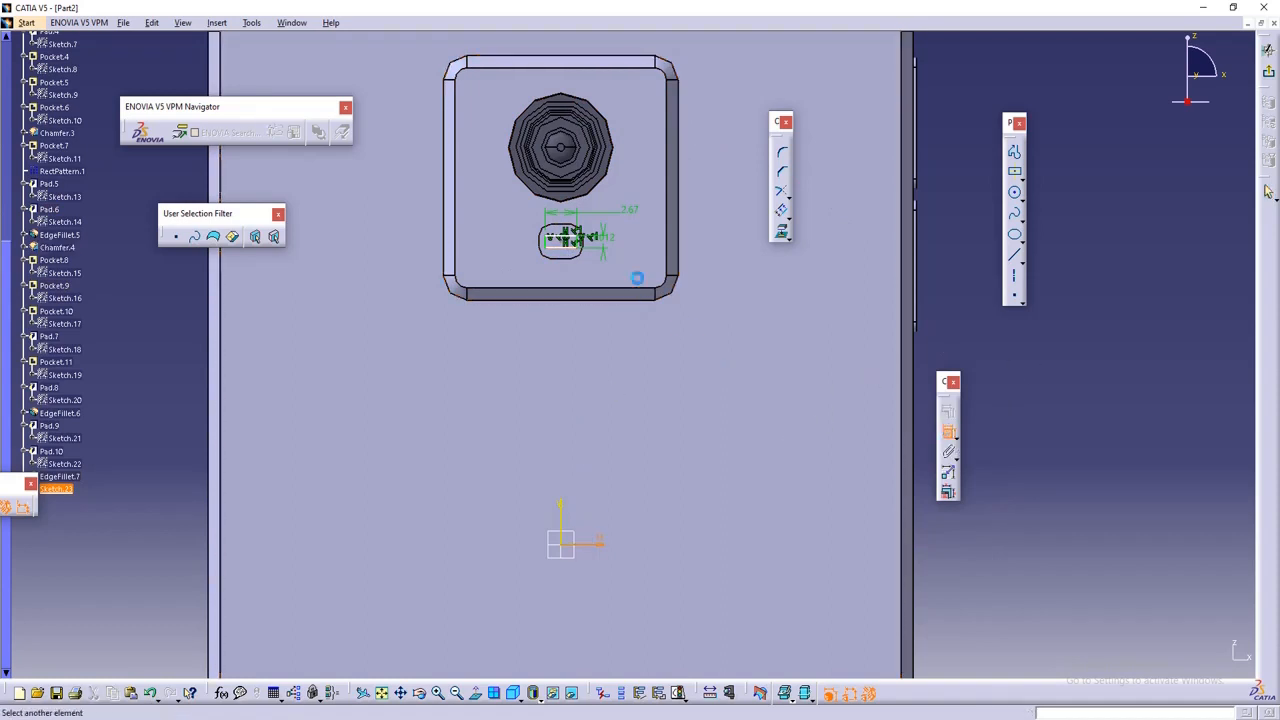
{"action": "left_click", "coordinate": [585, 541]}
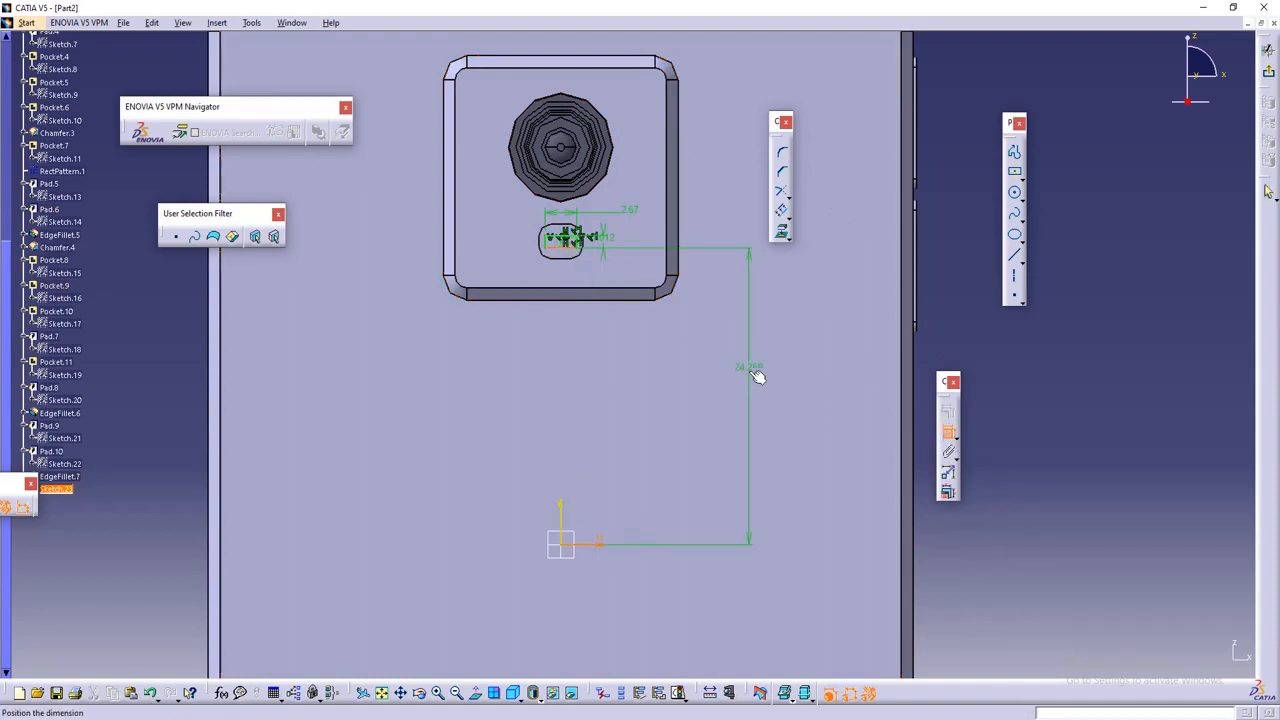
{"action": "left_click", "coordinate": [752, 370]}
{"action": "left_click", "coordinate": [1267, 75]}
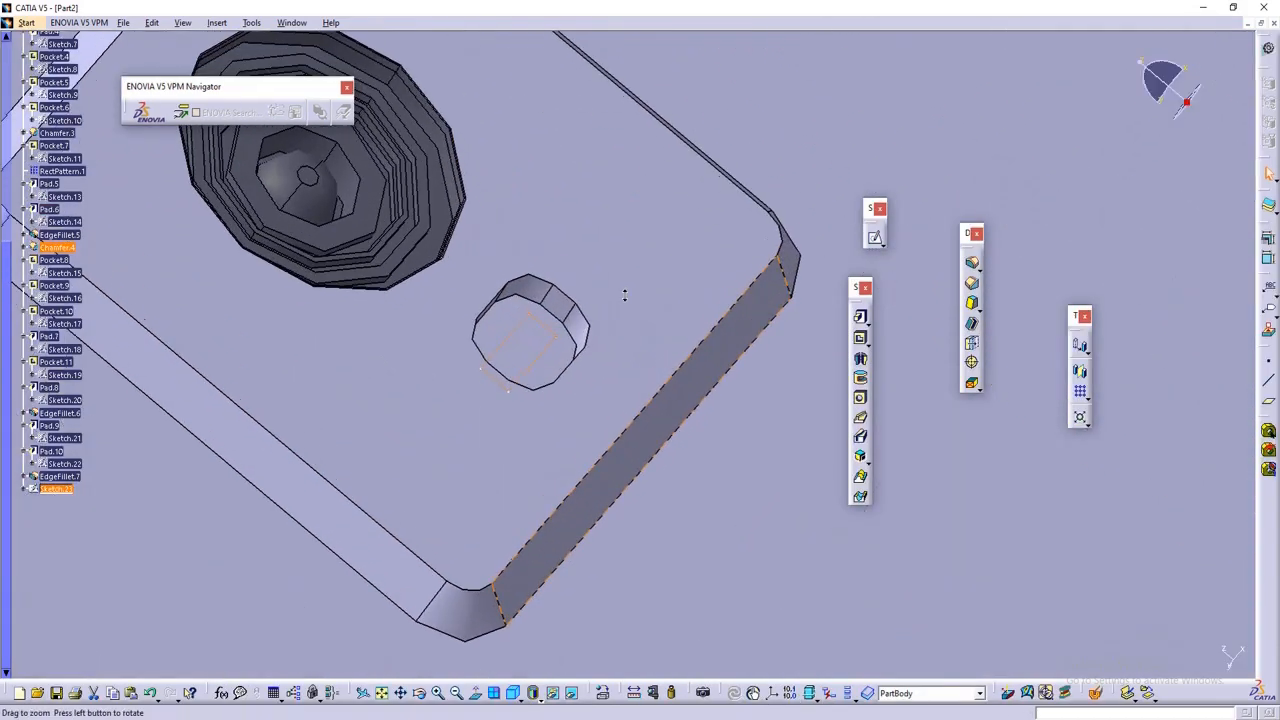
- Extrude the small rectangle 0.3 mm as a pad inside the rounded pocket
{"action": "left_click", "coordinate": [860, 317]}
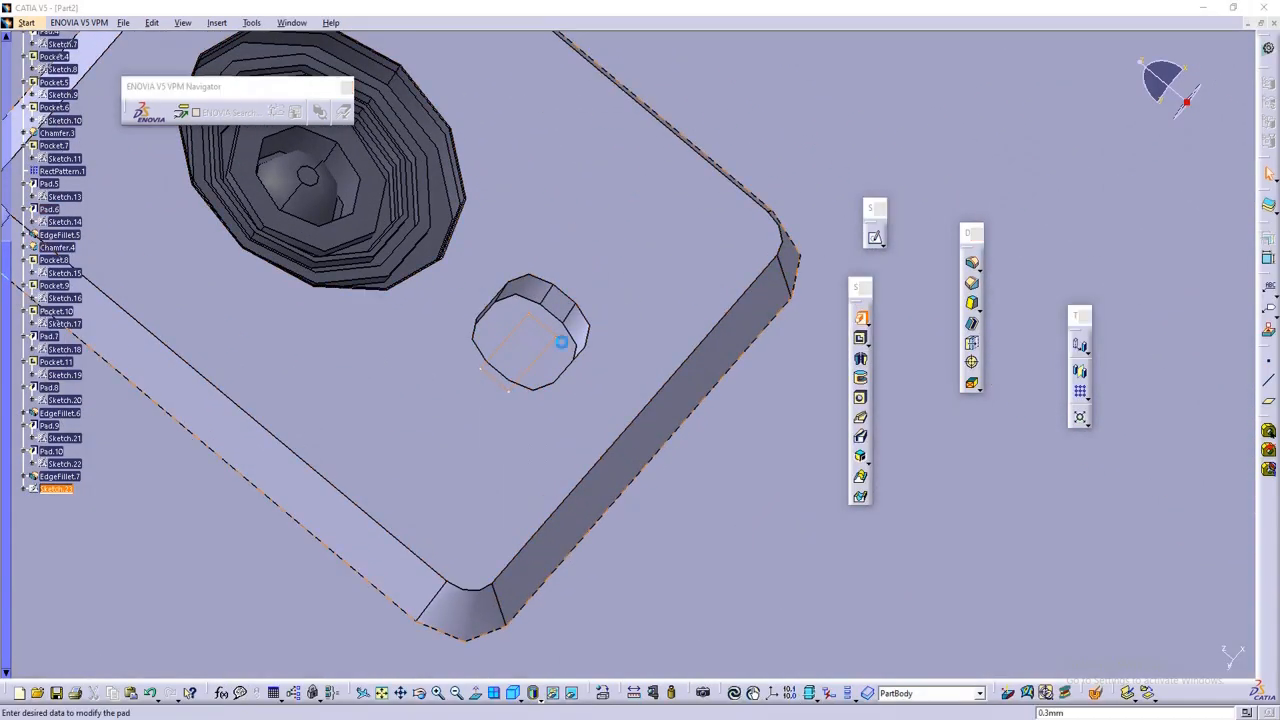
{"action": "left_click", "coordinate": [505, 371]}
{"action": "middle_click_drag", "start_coordinate": [704, 459], "coordinate": [641, 373]}
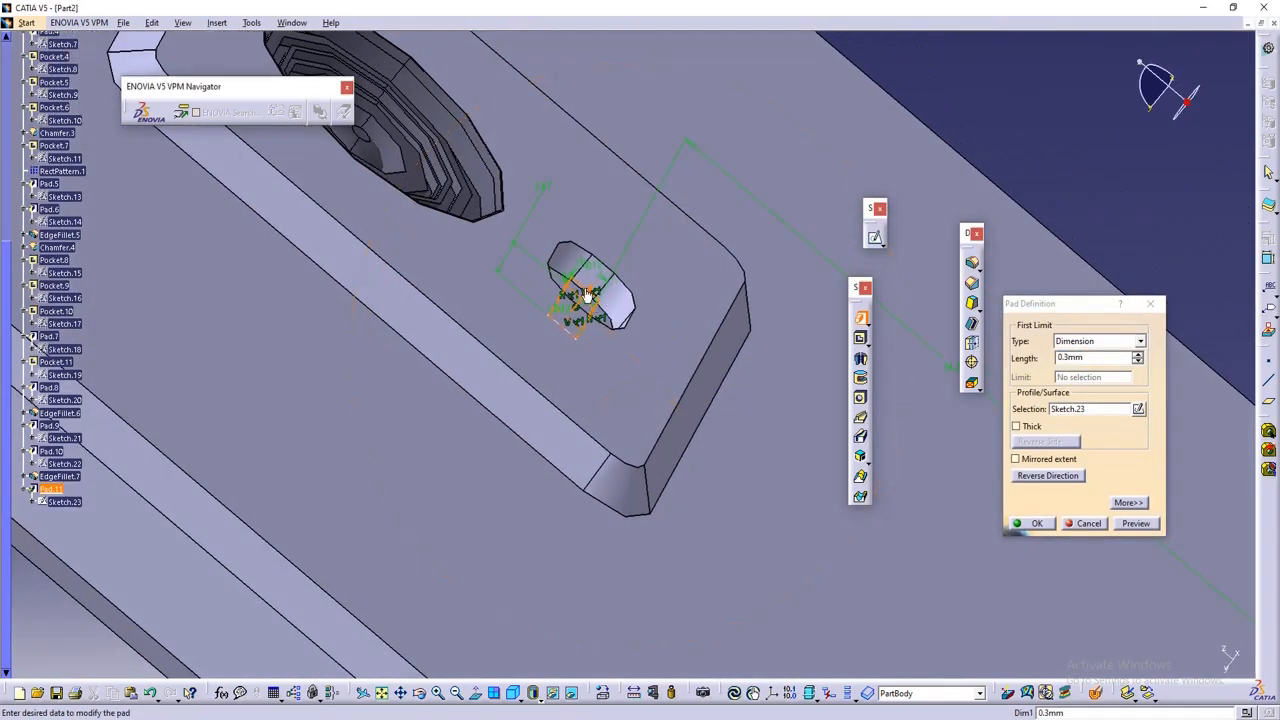
{"action": "middle_click_drag", "start_coordinate": [588, 296], "coordinate": [649, 491]}
{"action": "left_click", "coordinate": [1037, 523]}
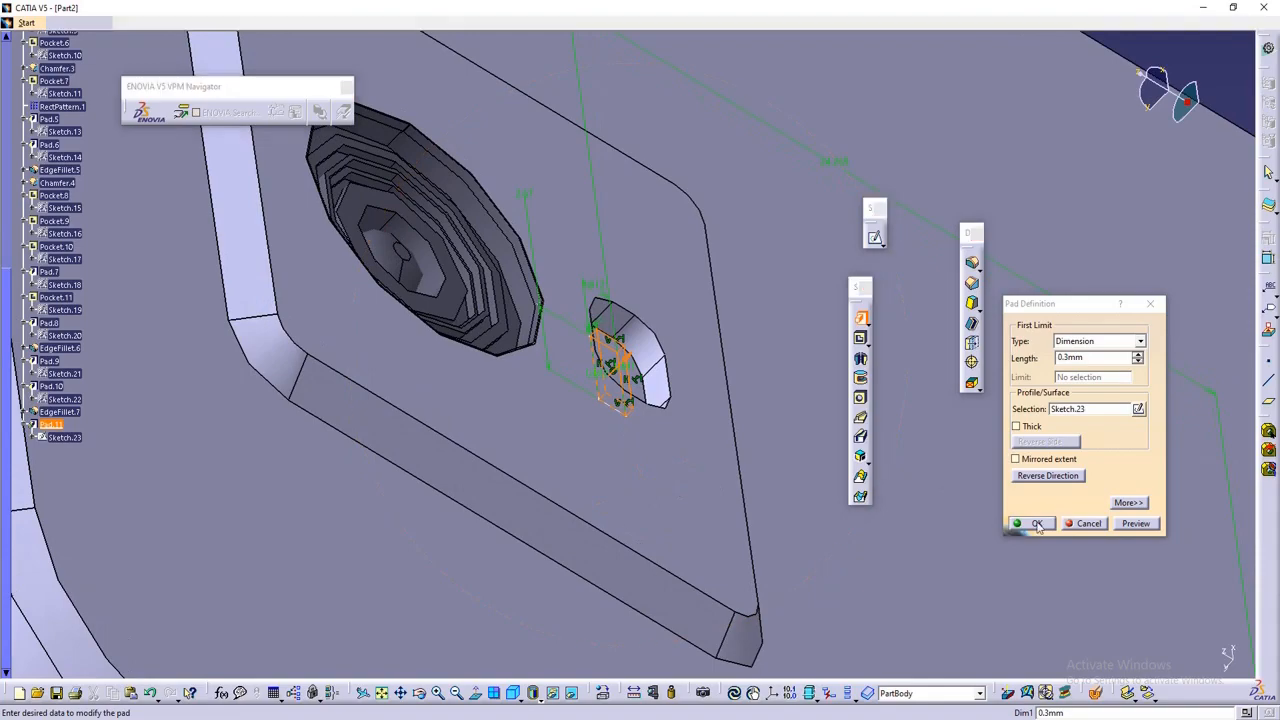
- Set the fill colour of the small rectangular pad to white and accept its graphic properties
{"action": "middle_click_drag", "start_coordinate": [734, 260], "coordinate": [535, 360]}
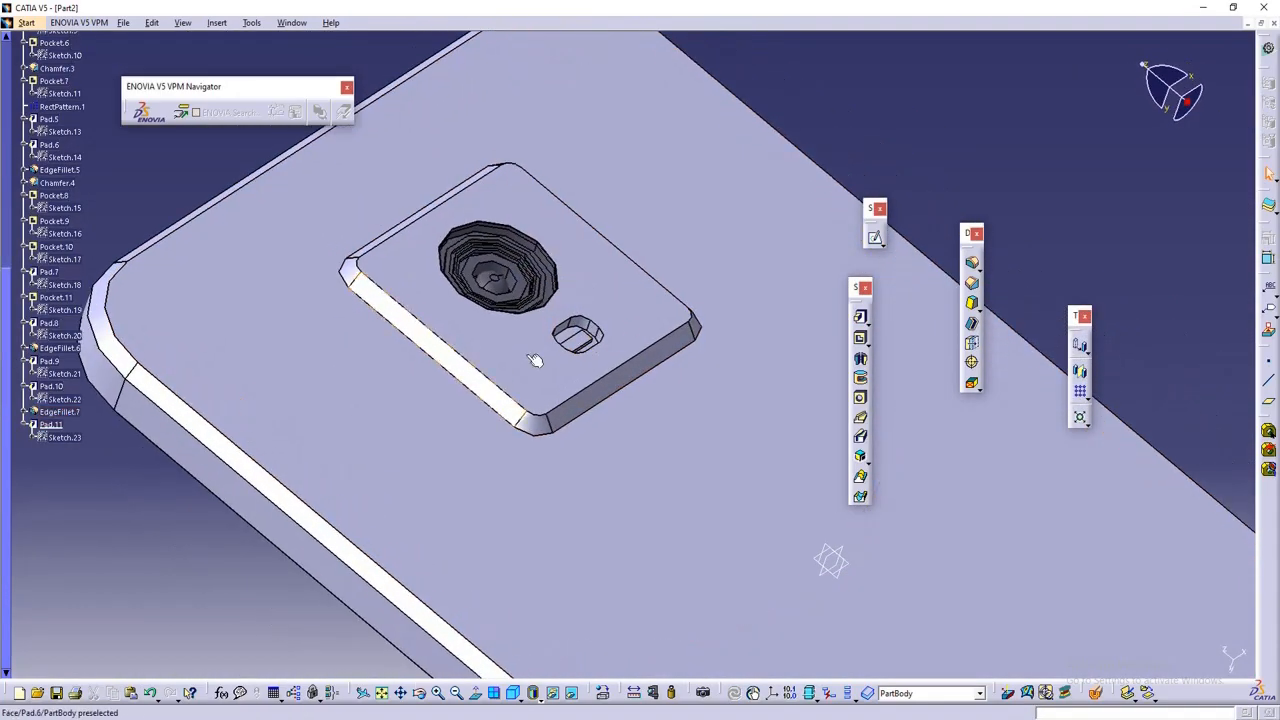
{"action": "right_click", "coordinate": [50, 424]}
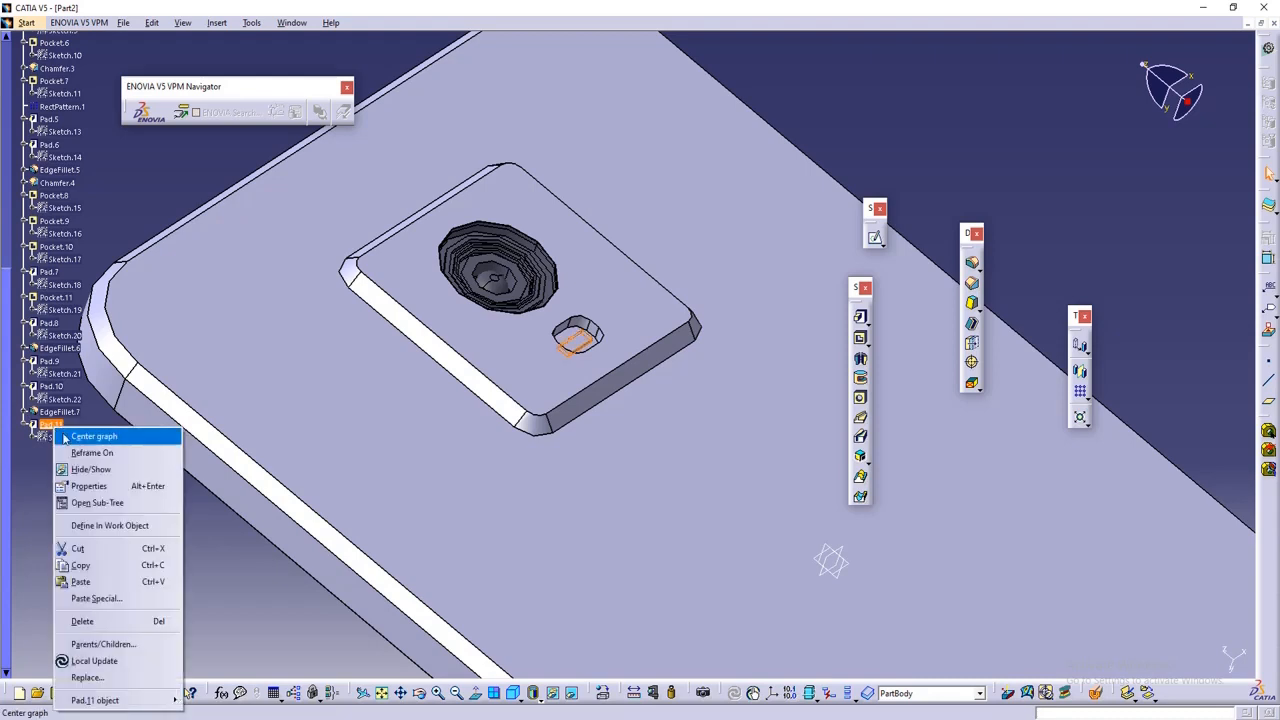
{"action": "left_click", "coordinate": [88, 486]}
{"action": "left_click", "coordinate": [919, 290]}
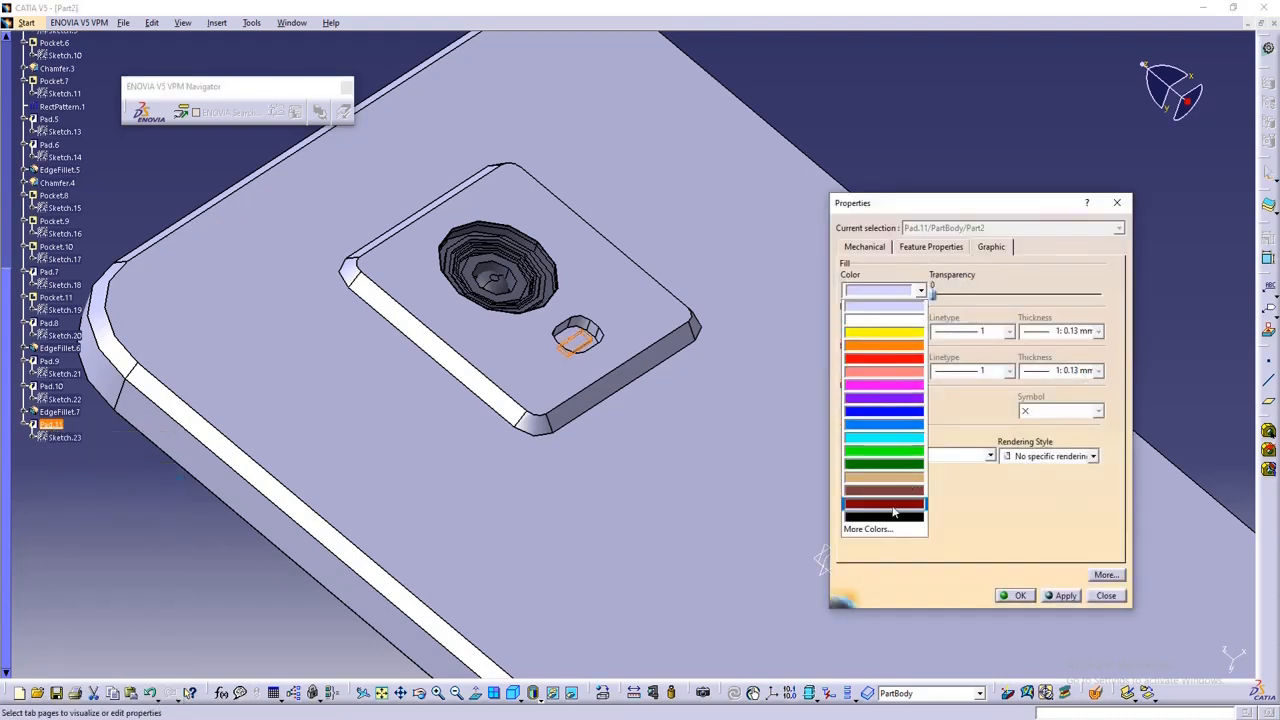
{"action": "left_click", "coordinate": [898, 320]}
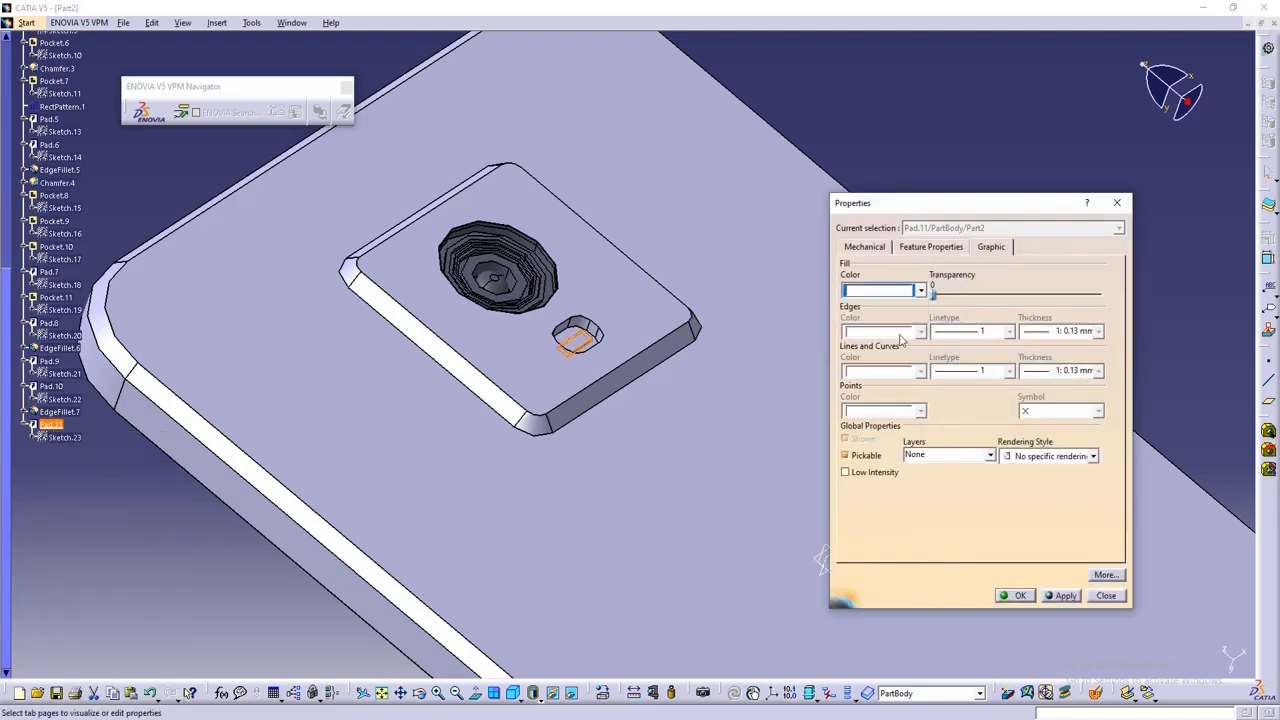
{"action": "left_click", "coordinate": [1065, 595]}
{"action": "left_click", "coordinate": [1018, 595]}
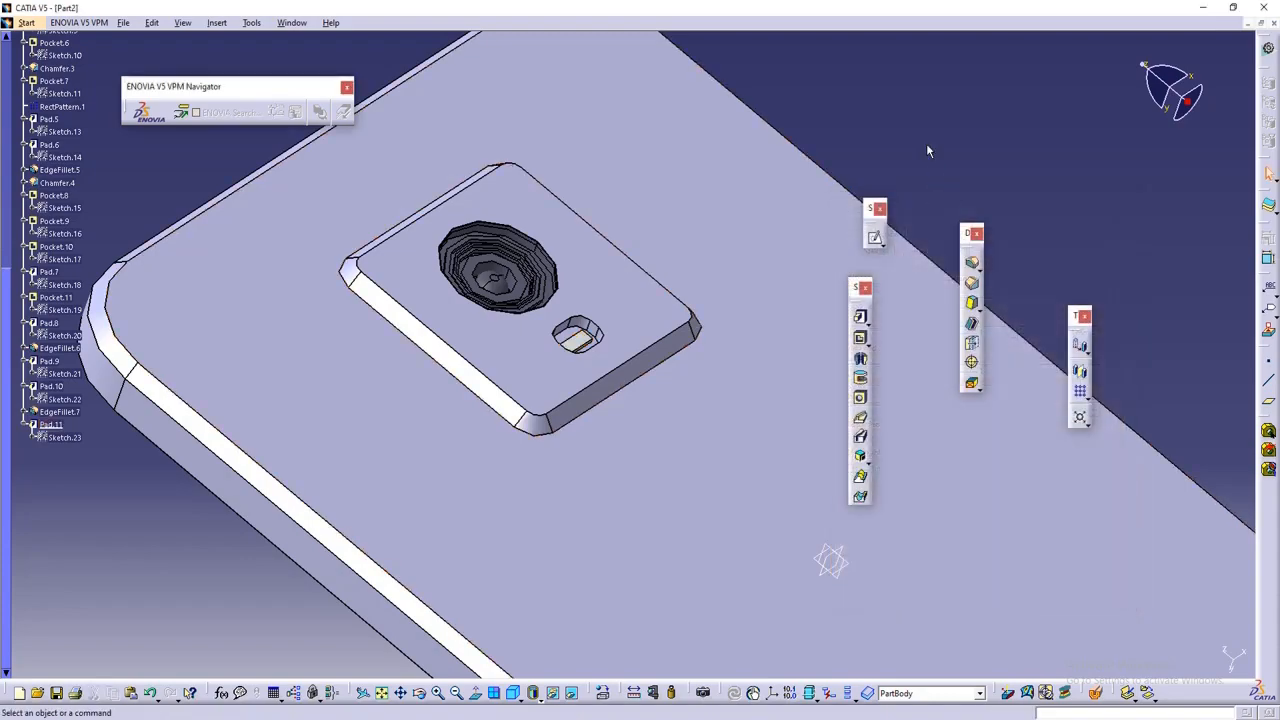
{"action": "middle_click_drag", "start_coordinate": [926, 143], "coordinate": [822, 382]}
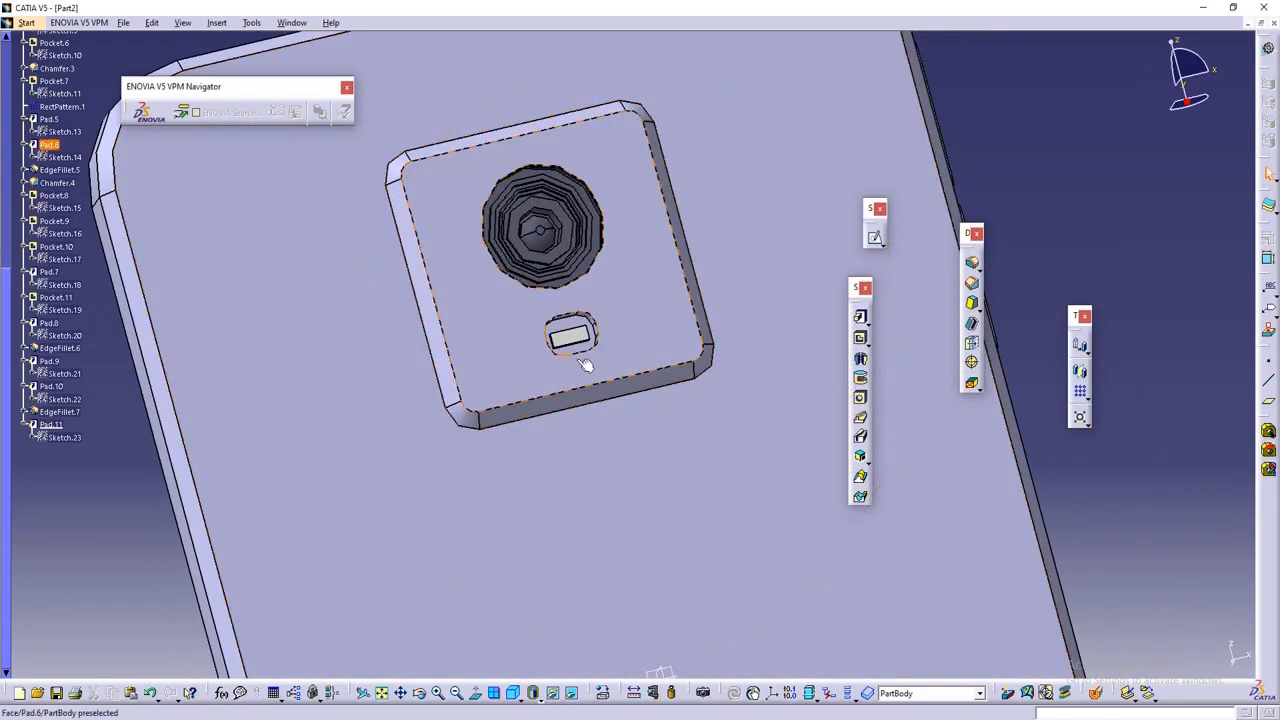
{"action": "middle_click_drag", "start_coordinate": [584, 370], "coordinate": [580, 234]}
{"action": "middle_click_drag", "start_coordinate": [426, 294], "coordinate": [493, 393]}
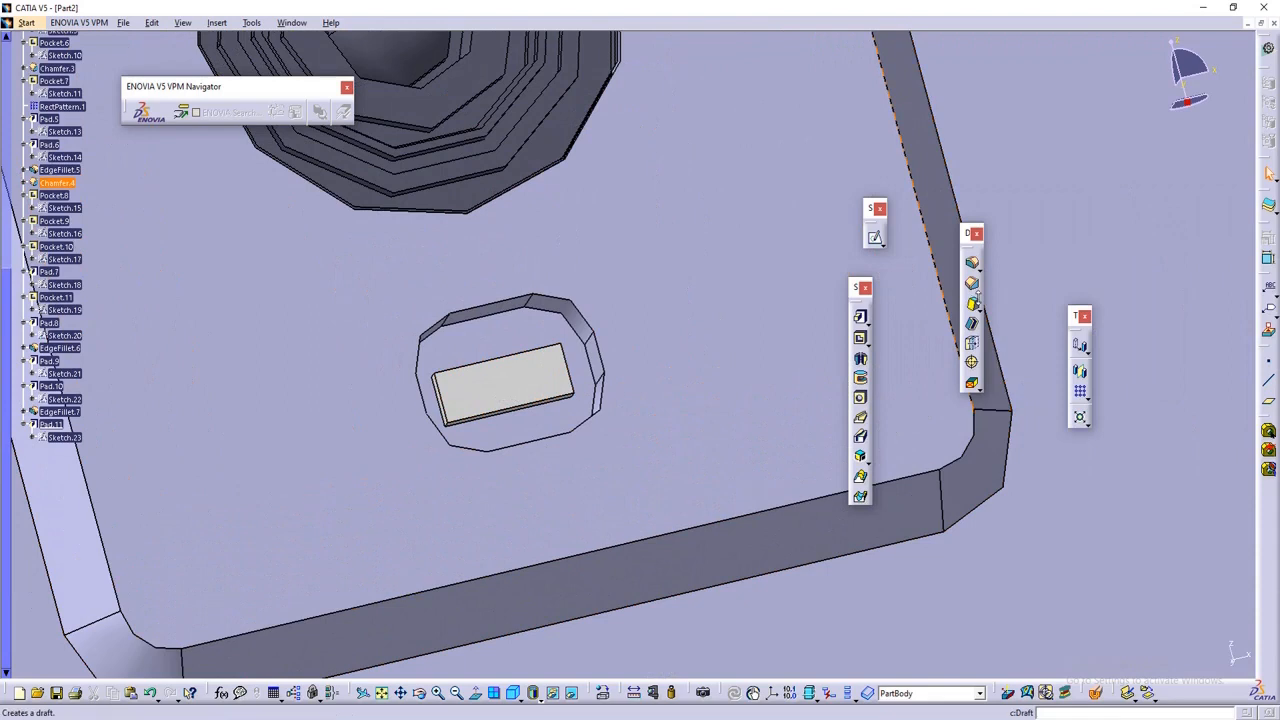
{"action": "left_click", "coordinate": [971, 283]}
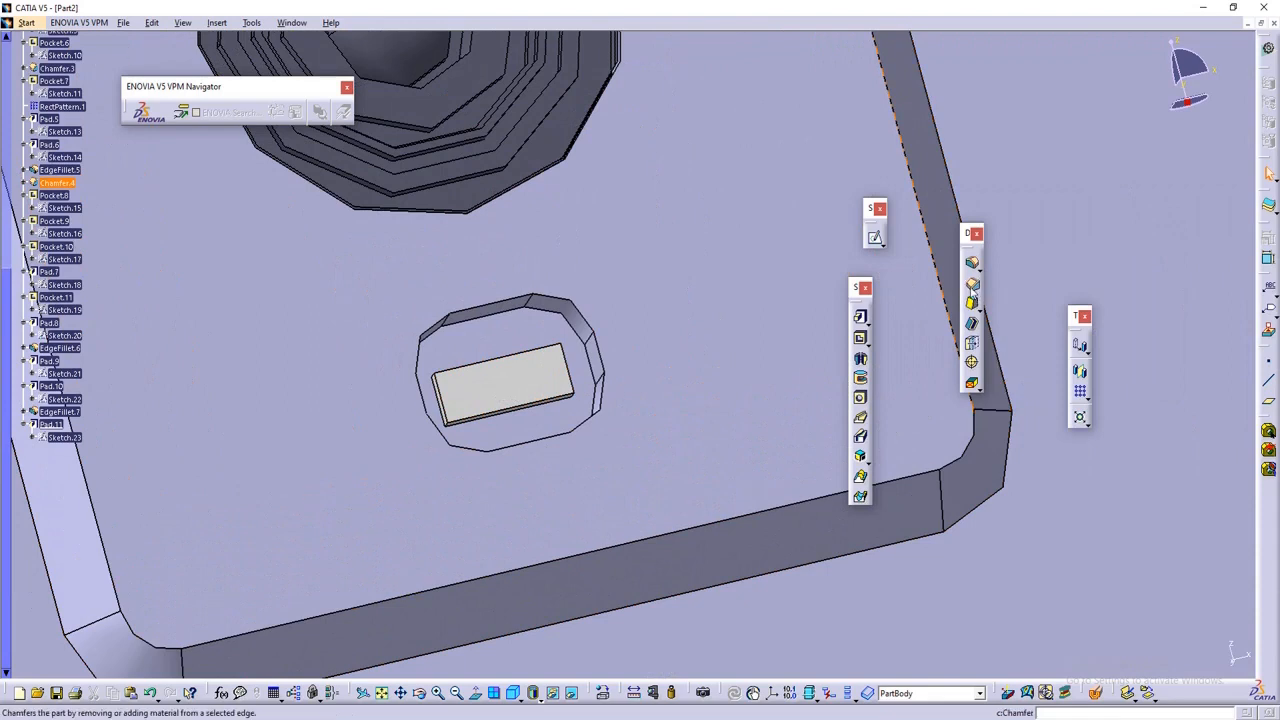
{"action": "left_click", "coordinate": [571, 326]}
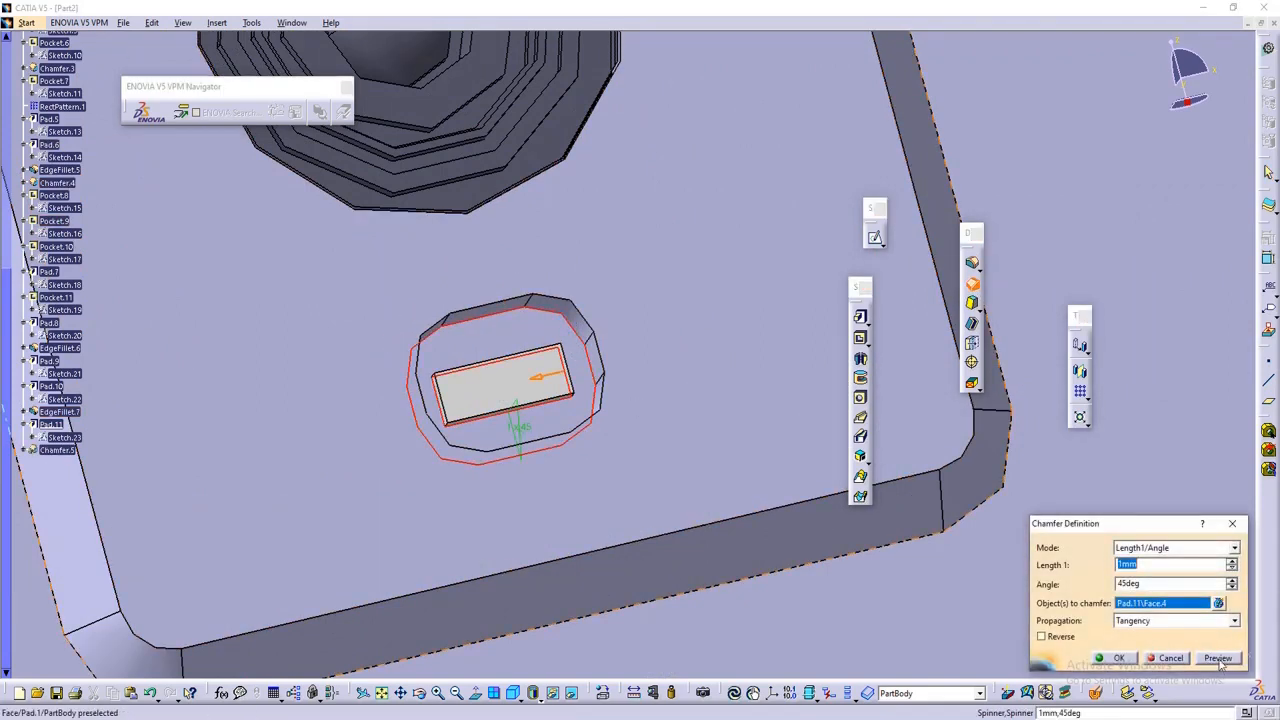
{"action": "left_click", "coordinate": [1170, 658]}
- Chamfer the floor edge of the rounded pocket around the white pad with a length of 0.3 mm at 45 degrees
{"action": "left_click", "coordinate": [971, 283]}
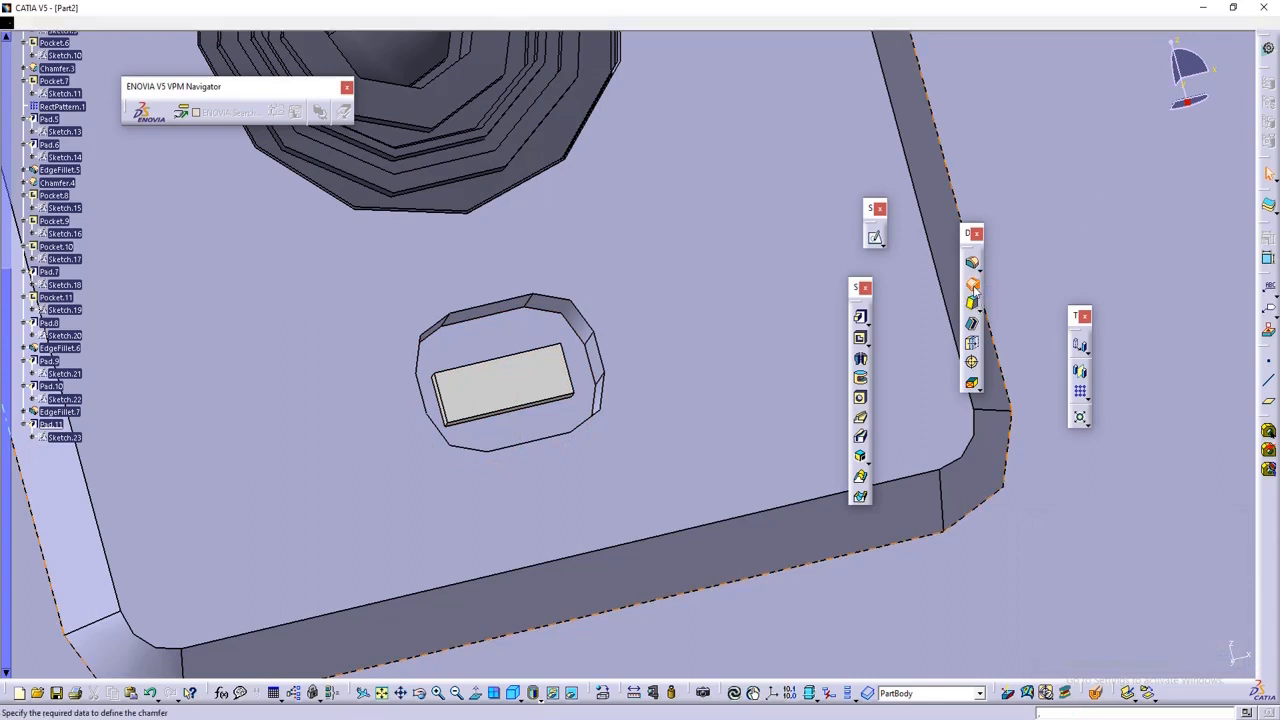
{"action": "left_click", "coordinate": [573, 325]}
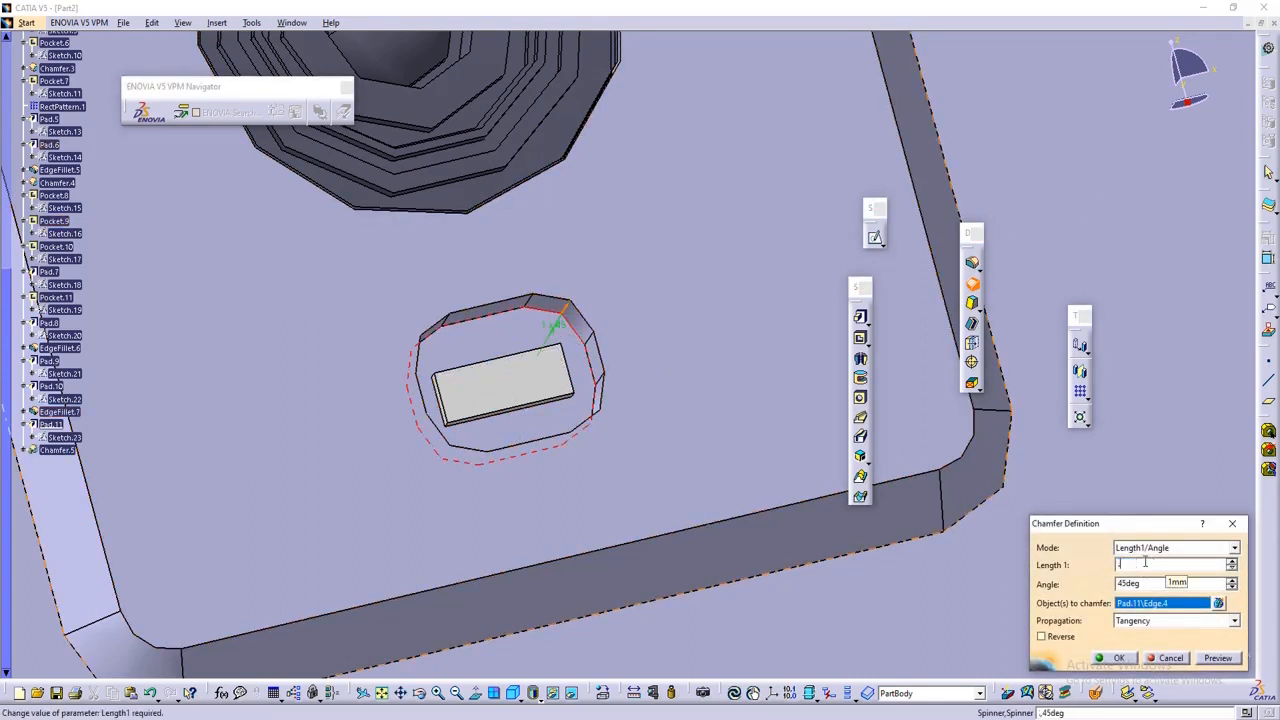
{"action": "type", "text": ".5"}
{"action": "left_click", "coordinate": [1231, 657]}
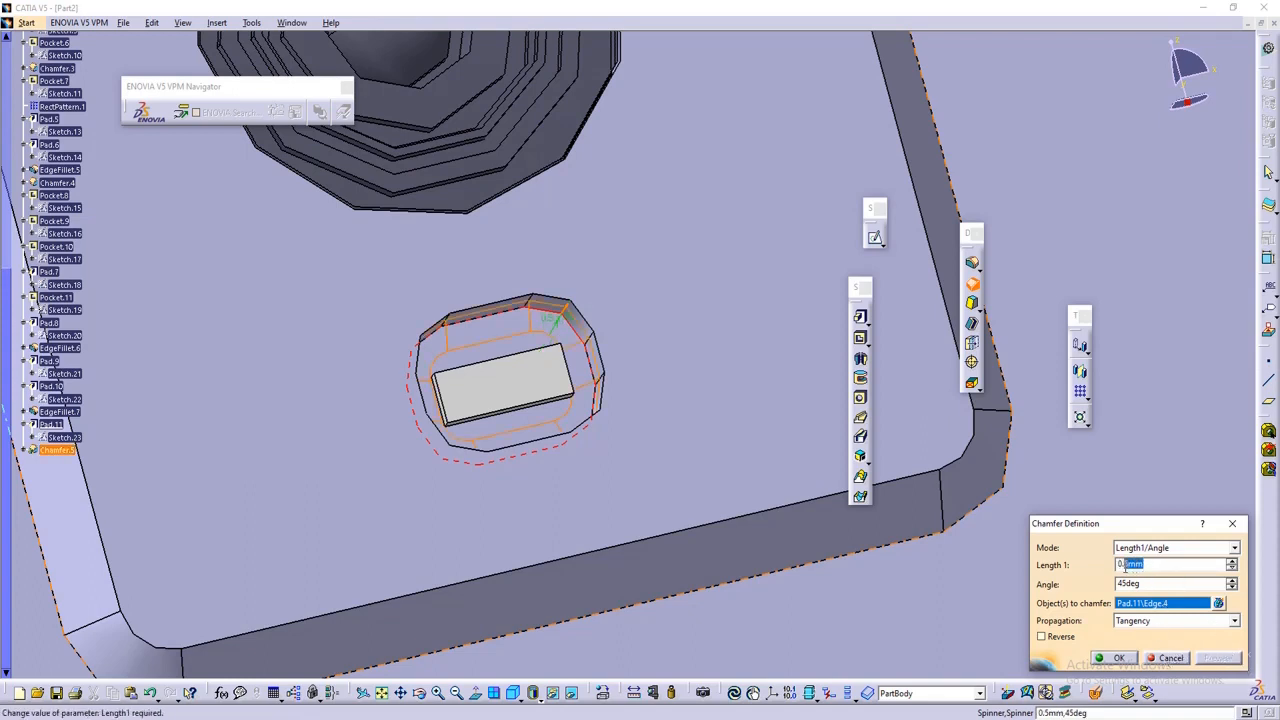
{"action": "type", "text": "0.3"}
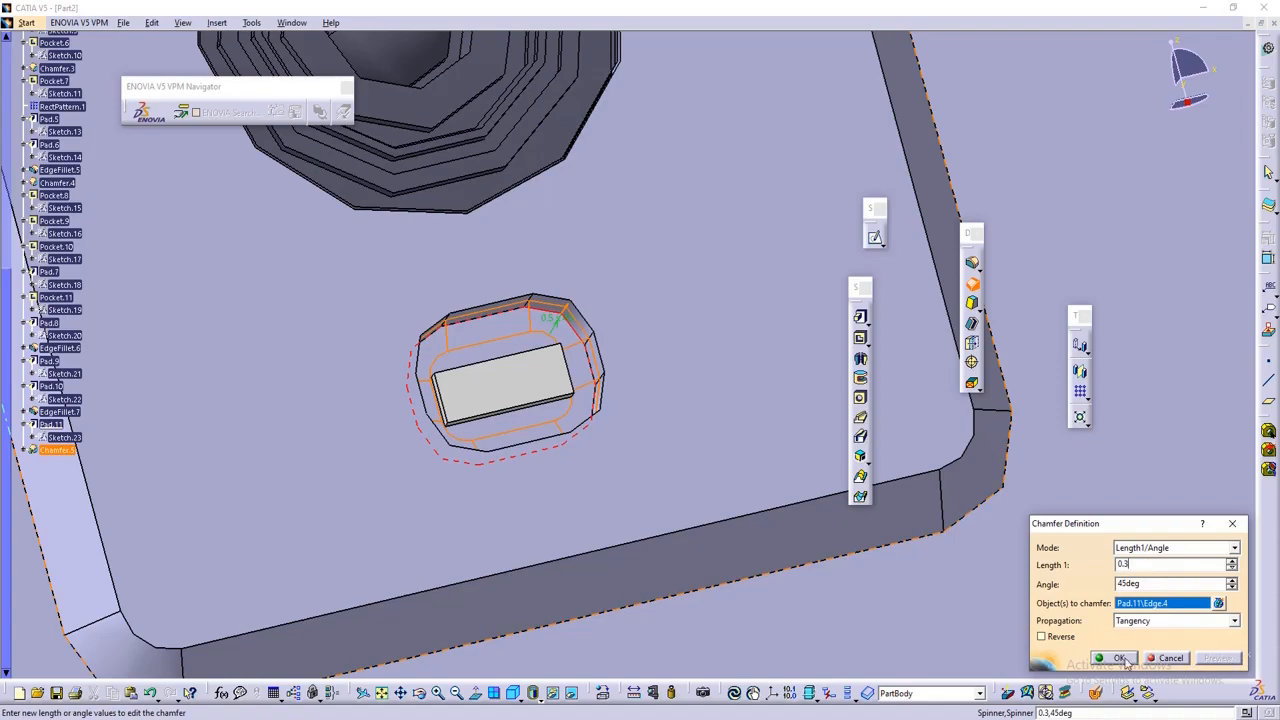
{"action": "left_click", "coordinate": [1126, 661]}
{"action": "middle_click_drag", "start_coordinate": [694, 357], "coordinate": [731, 486]}
{"action": "left_click", "coordinate": [1041, 159]}
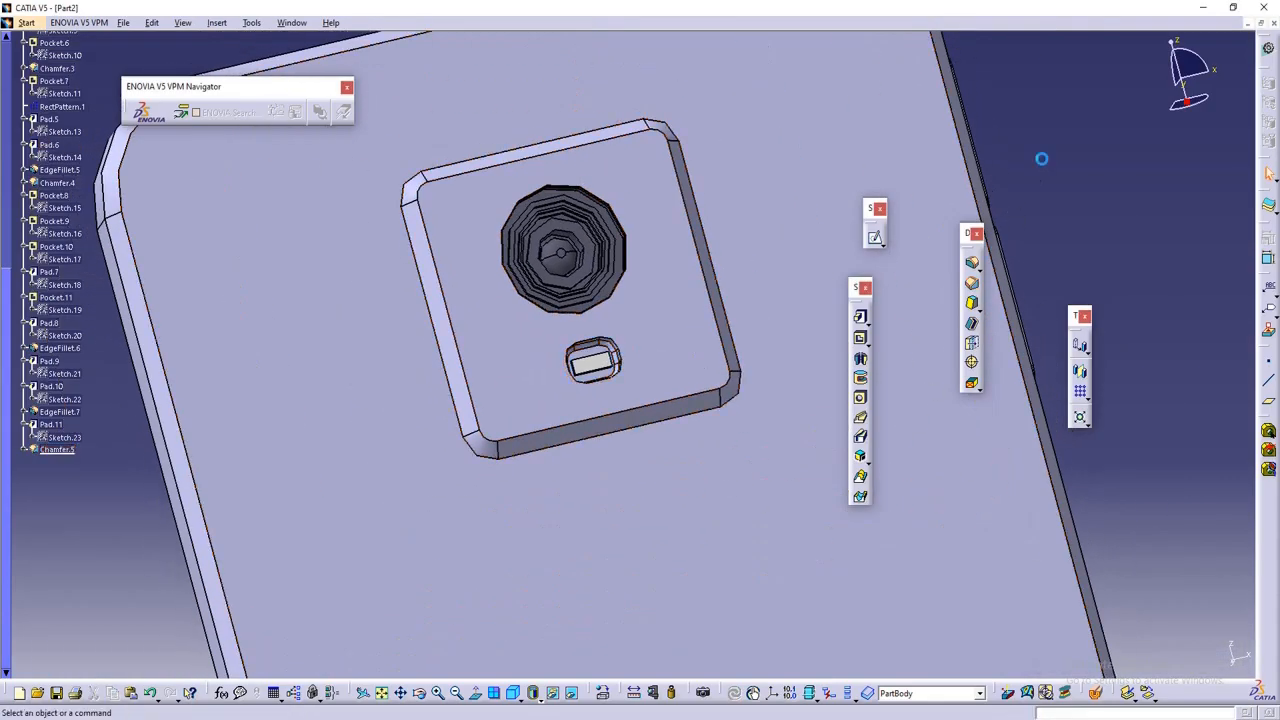
- Start a sketch on the camera block's outer face and project the rounded pocket's straight upper edge into it
{"action": "middle_click_drag", "start_coordinate": [602, 458], "coordinate": [680, 354]}
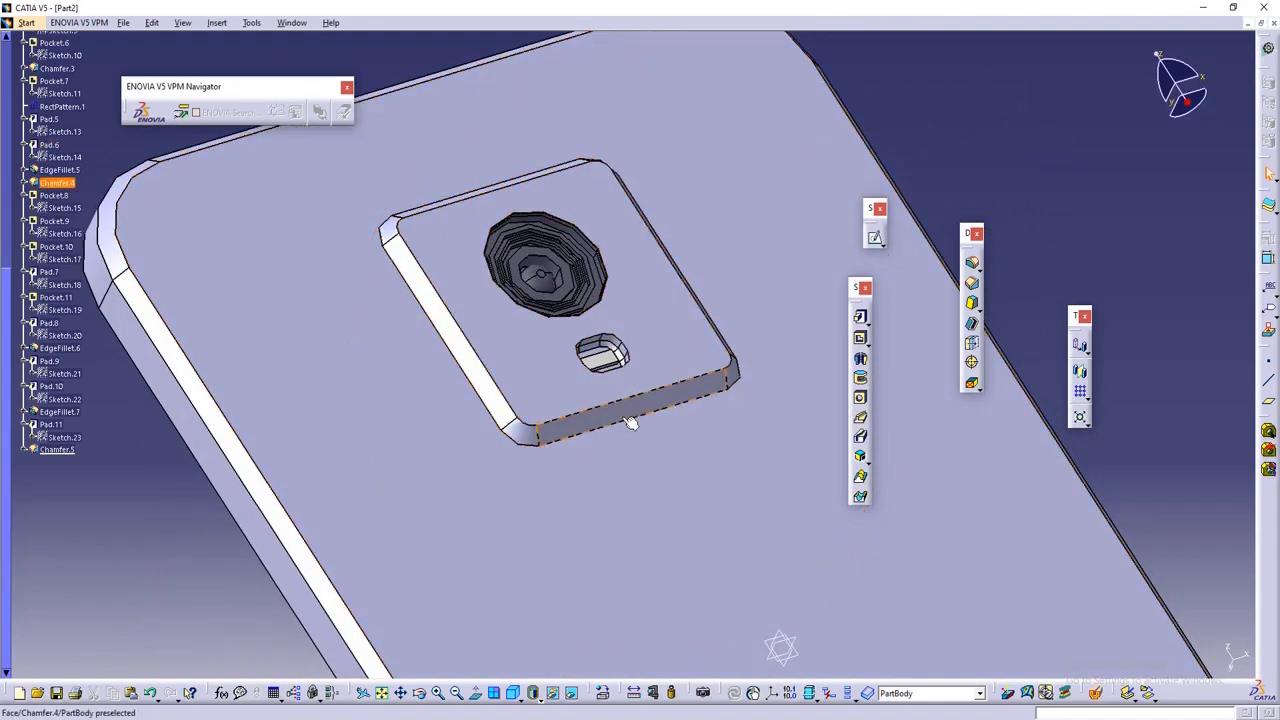
{"action": "middle_click_drag", "start_coordinate": [629, 420], "coordinate": [625, 345]}
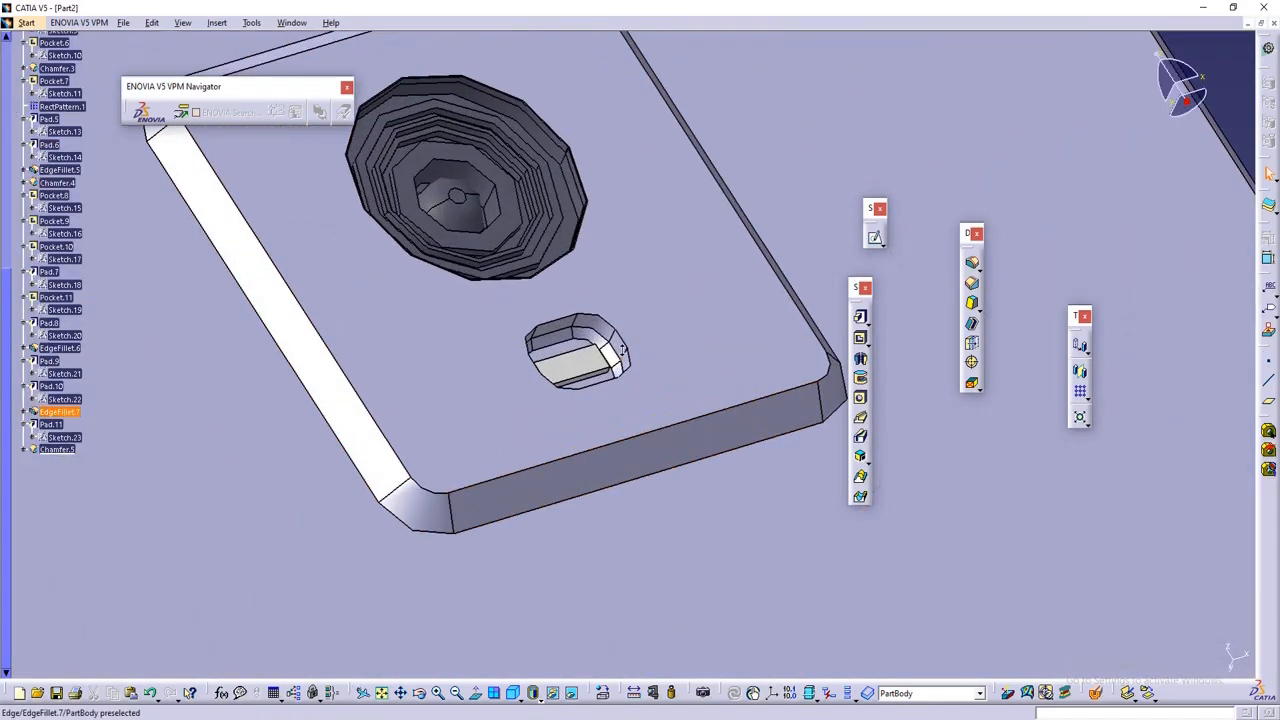
{"action": "left_click", "coordinate": [875, 240]}
{"action": "left_click", "coordinate": [680, 316]}
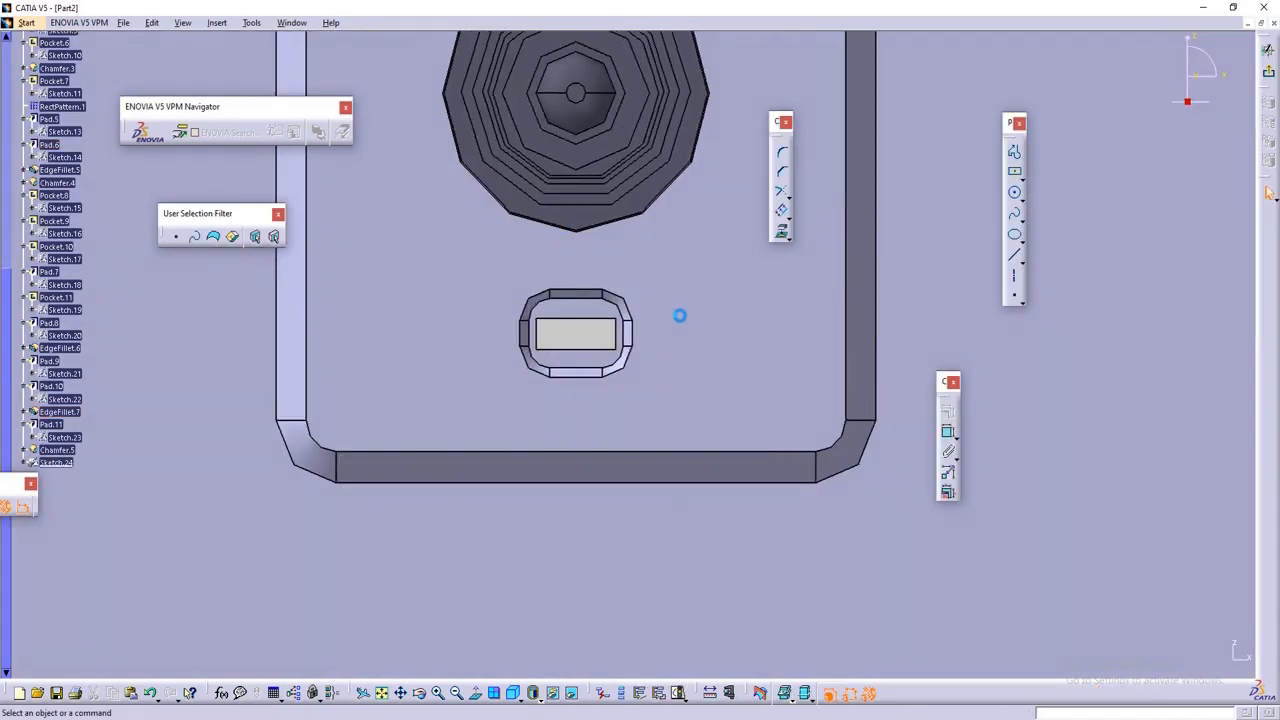
{"action": "left_click", "coordinate": [781, 232]}
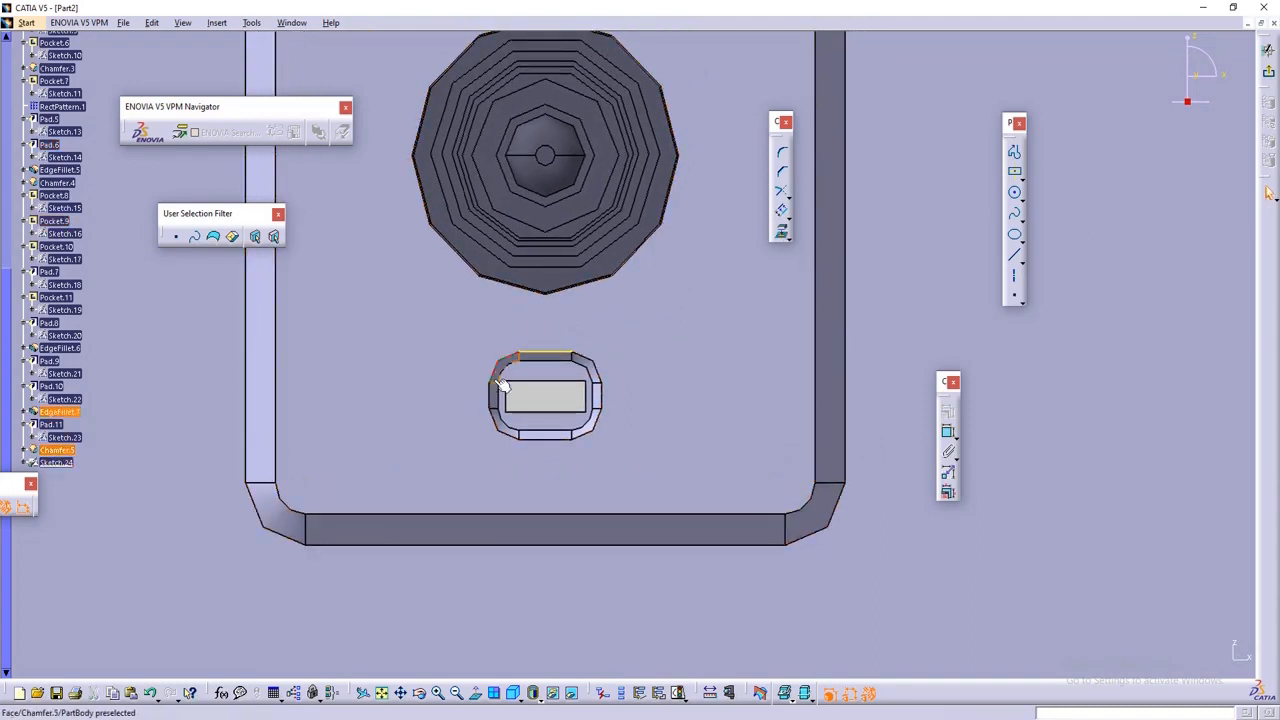
{"action": "middle_click_drag", "start_coordinate": [743, 339], "coordinate": [765, 425], "text": "ctrl"}
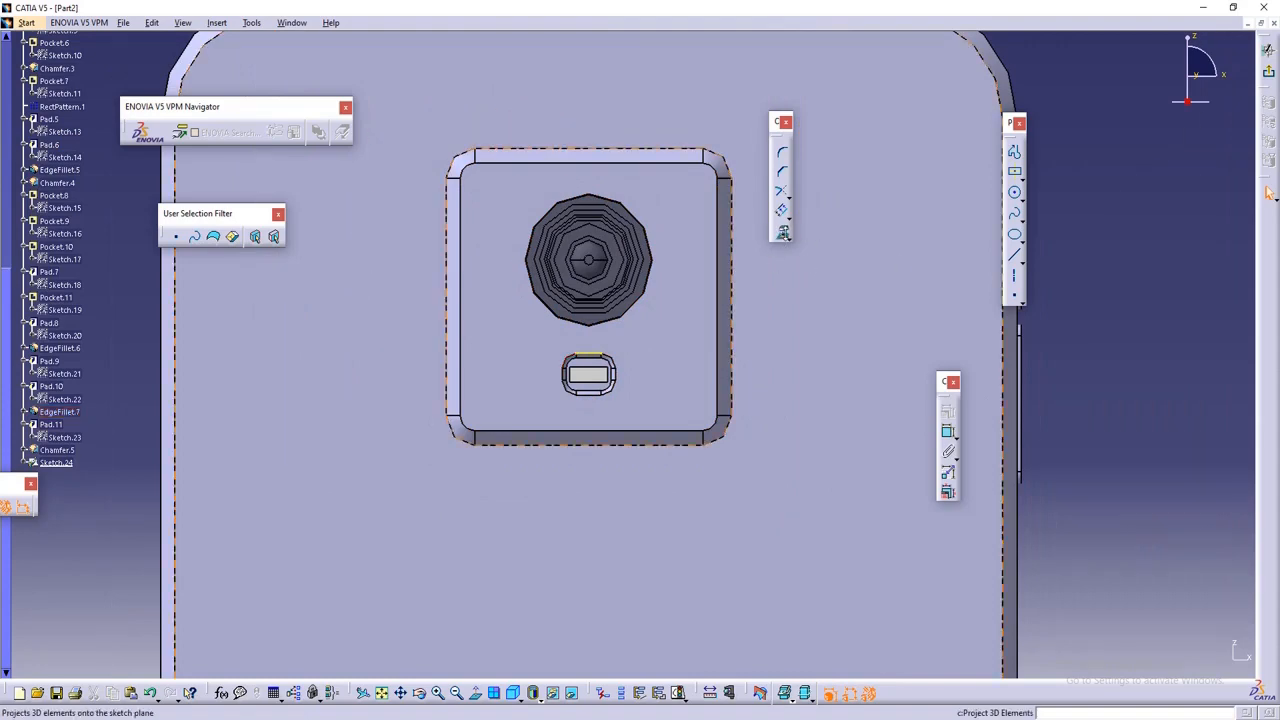
- Project the remaining straight and rounded edges of the pocket's opening into the sketch to complete the outline
{"action": "left_click", "coordinate": [783, 232]}
{"action": "middle_click_drag", "start_coordinate": [606, 403], "coordinate": [597, 370], "text": "ctrl"}
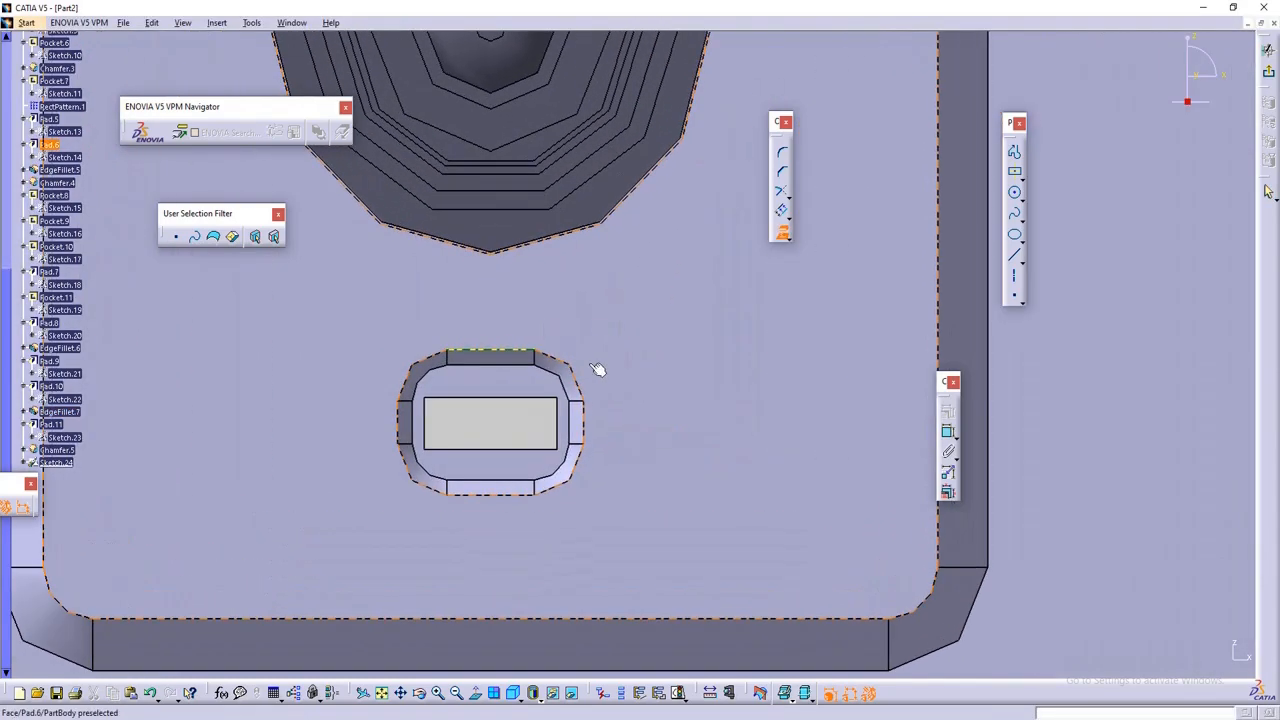
{"action": "left_click", "coordinate": [588, 434]}
{"action": "left_click", "coordinate": [579, 465]}
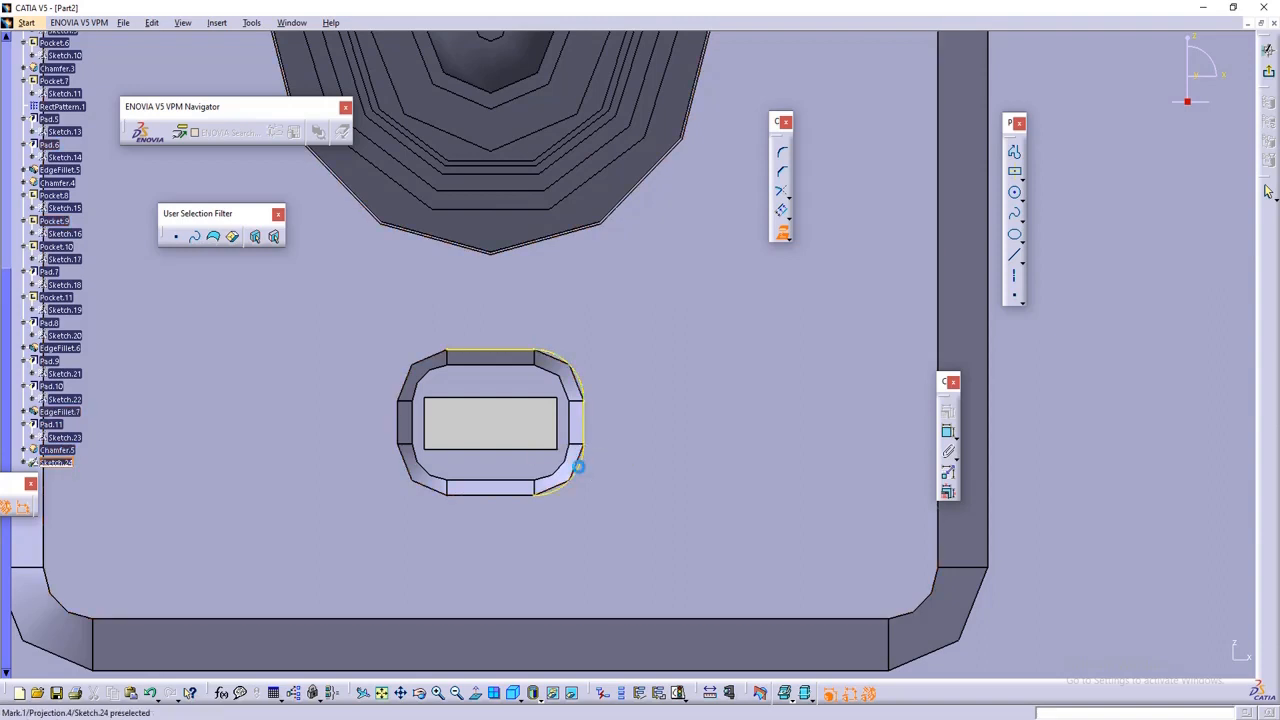
{"action": "left_click", "coordinate": [520, 493]}
{"action": "left_click", "coordinate": [422, 478]}
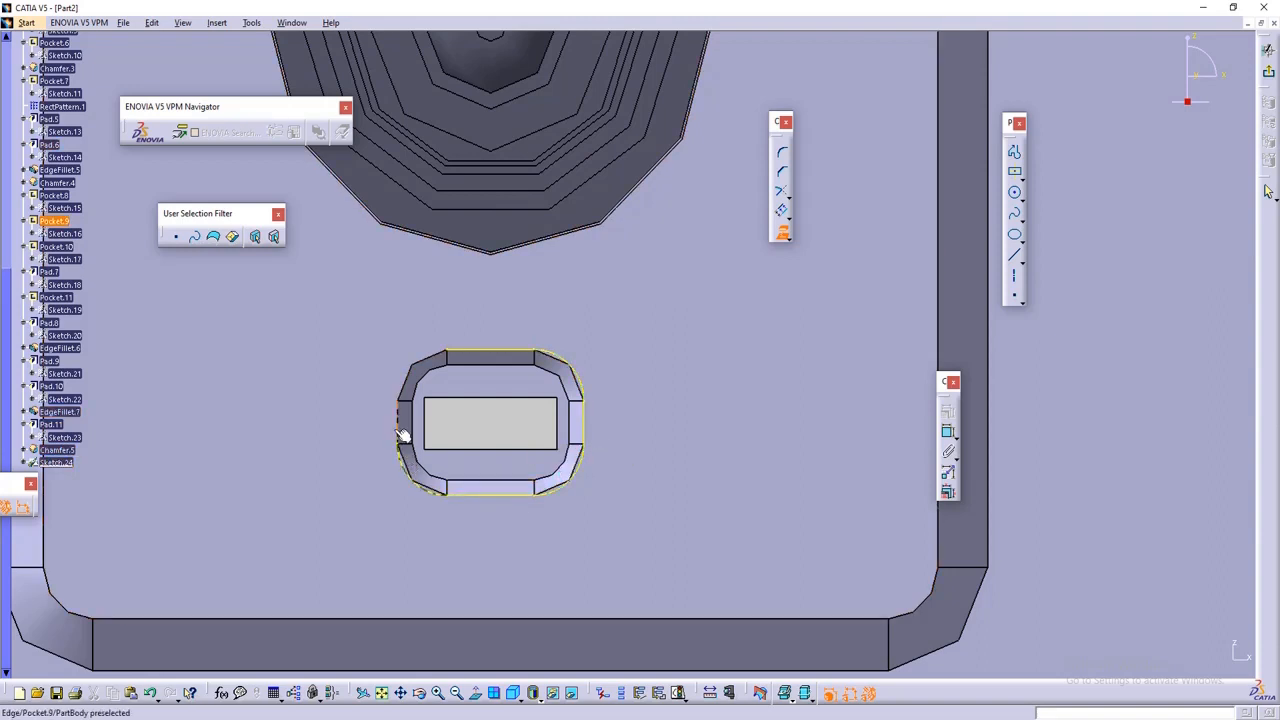
{"action": "left_click", "coordinate": [402, 435]}
{"action": "left_click", "coordinate": [412, 379]}
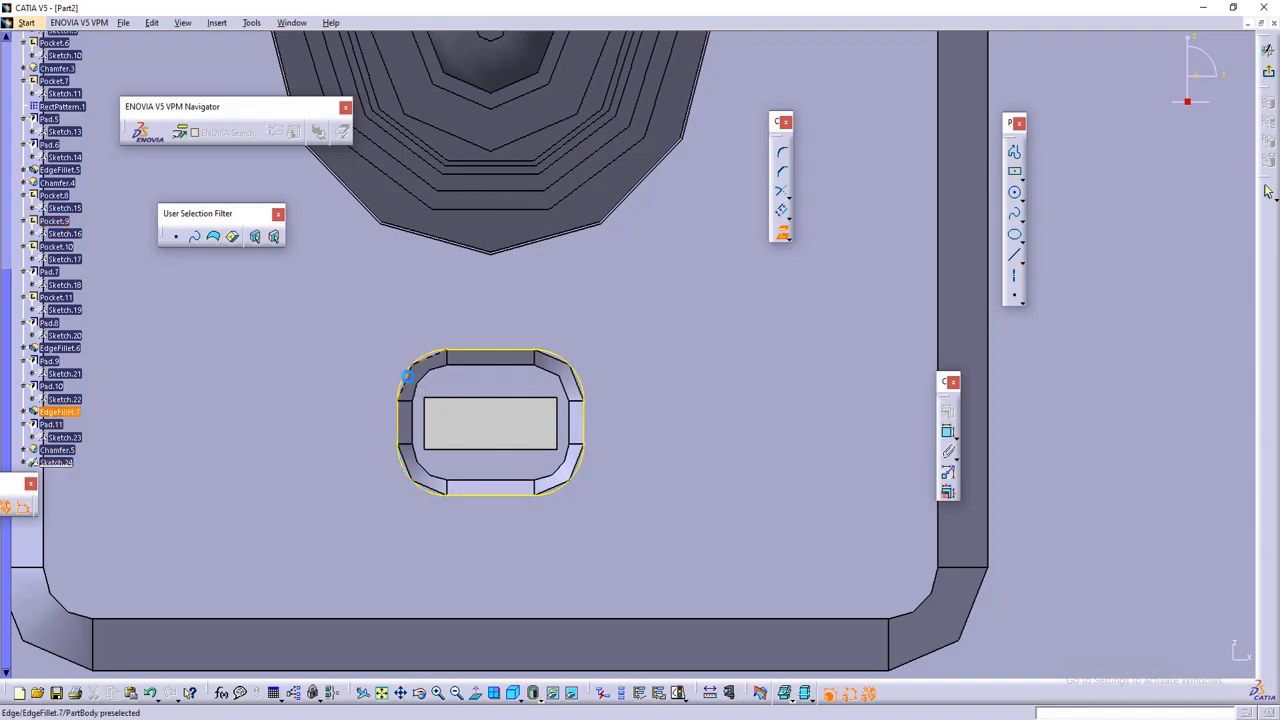
- Offset the projected upper-right corner arc of the pocket outline inward and set its offset value to -0.020
{"action": "middle_click_drag", "start_coordinate": [530, 417], "coordinate": [743, 449]}
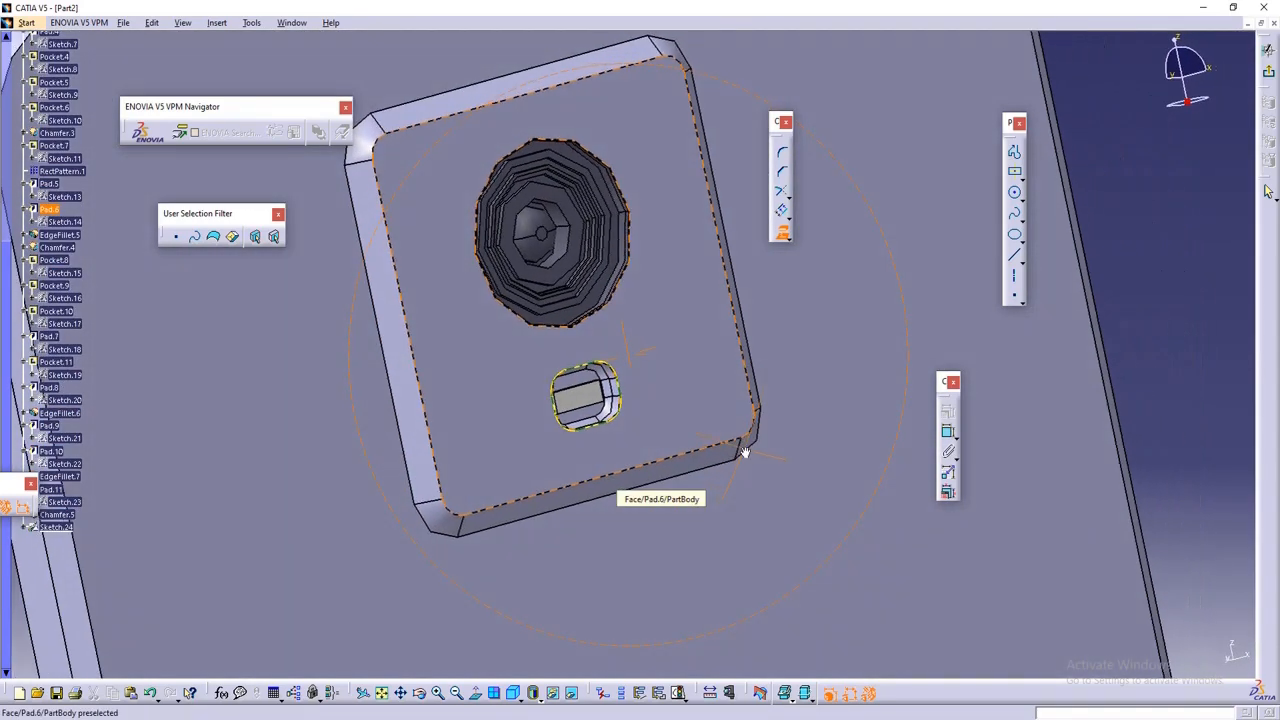
{"action": "left_click", "coordinate": [781, 212]}
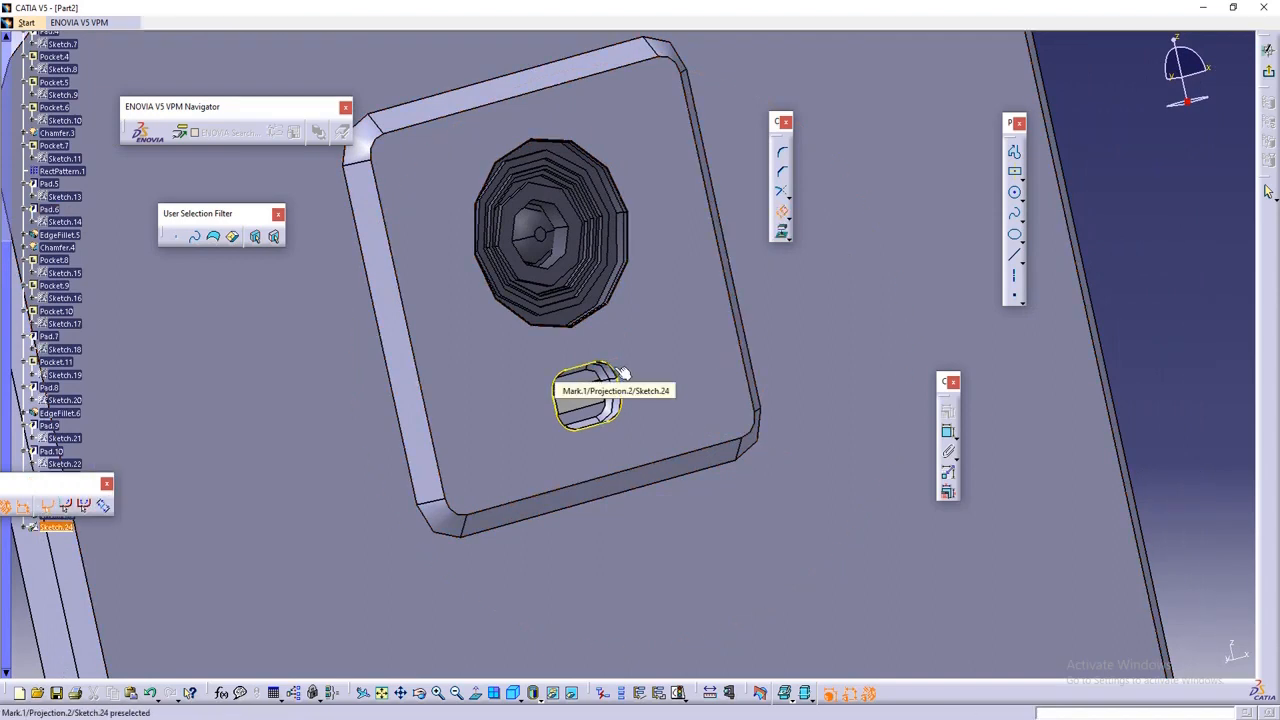
{"action": "left_click", "coordinate": [617, 380]}
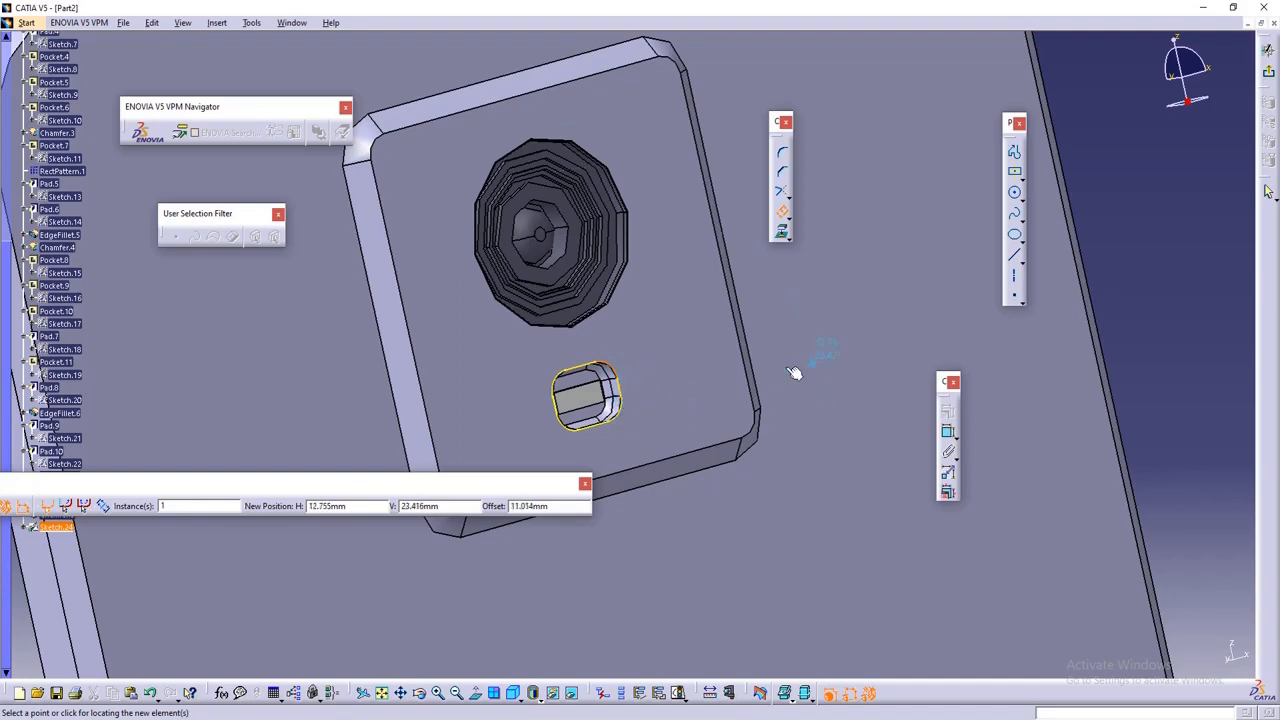
{"action": "left_click", "coordinate": [494, 692]}
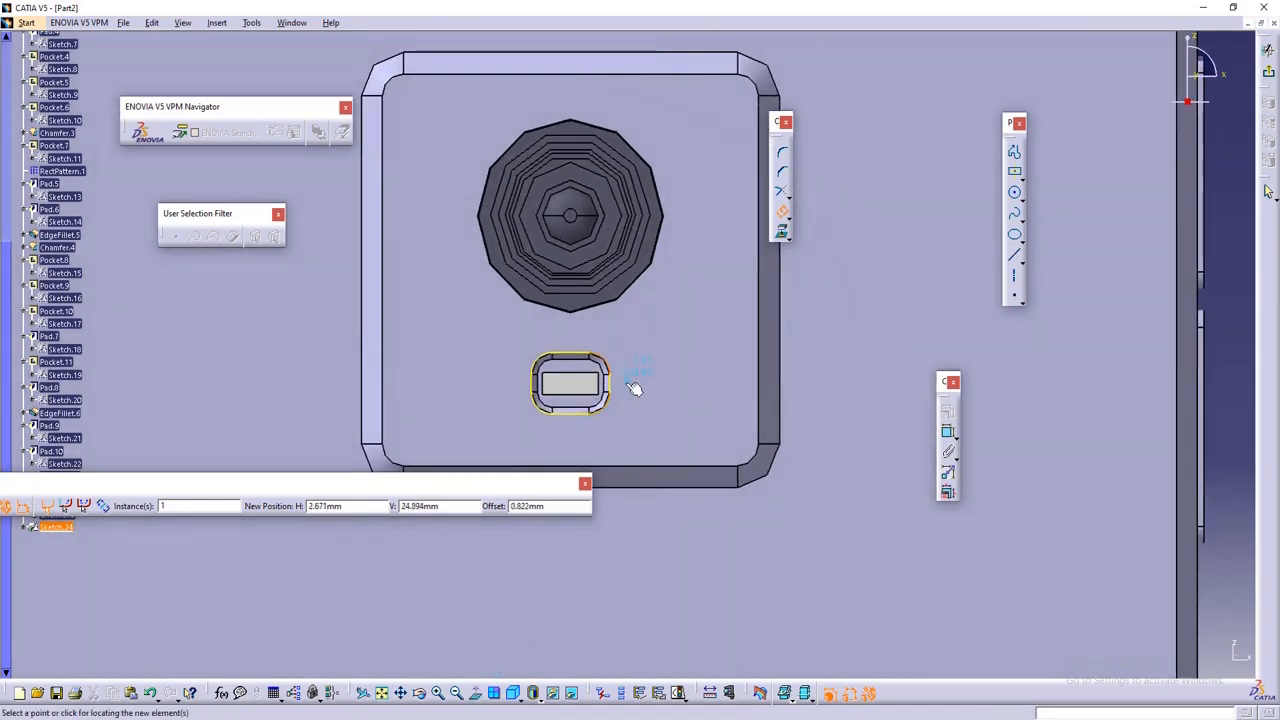
{"action": "middle_click_drag", "start_coordinate": [630, 384], "coordinate": [617, 343], "text": "ctrl"}
{"action": "middle_click_drag", "start_coordinate": [443, 470], "coordinate": [628, 325]}
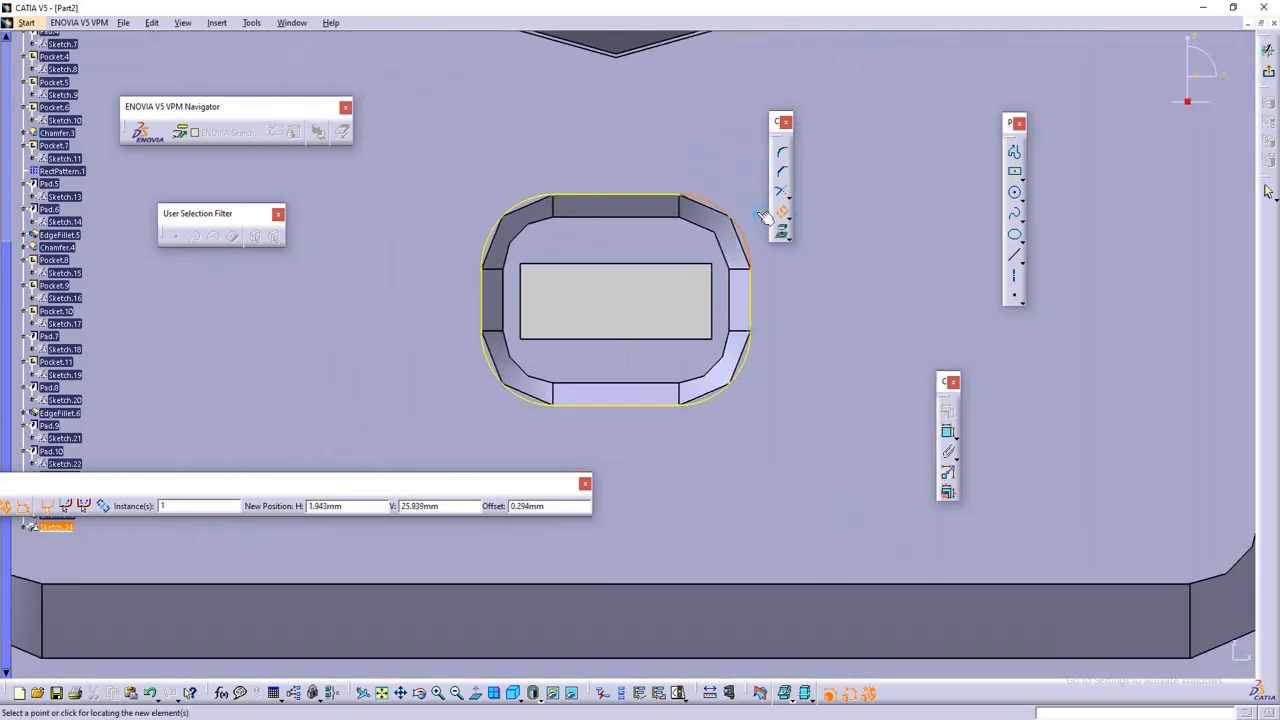
{"action": "middle_click_drag", "start_coordinate": [737, 230], "coordinate": [660, 421]}
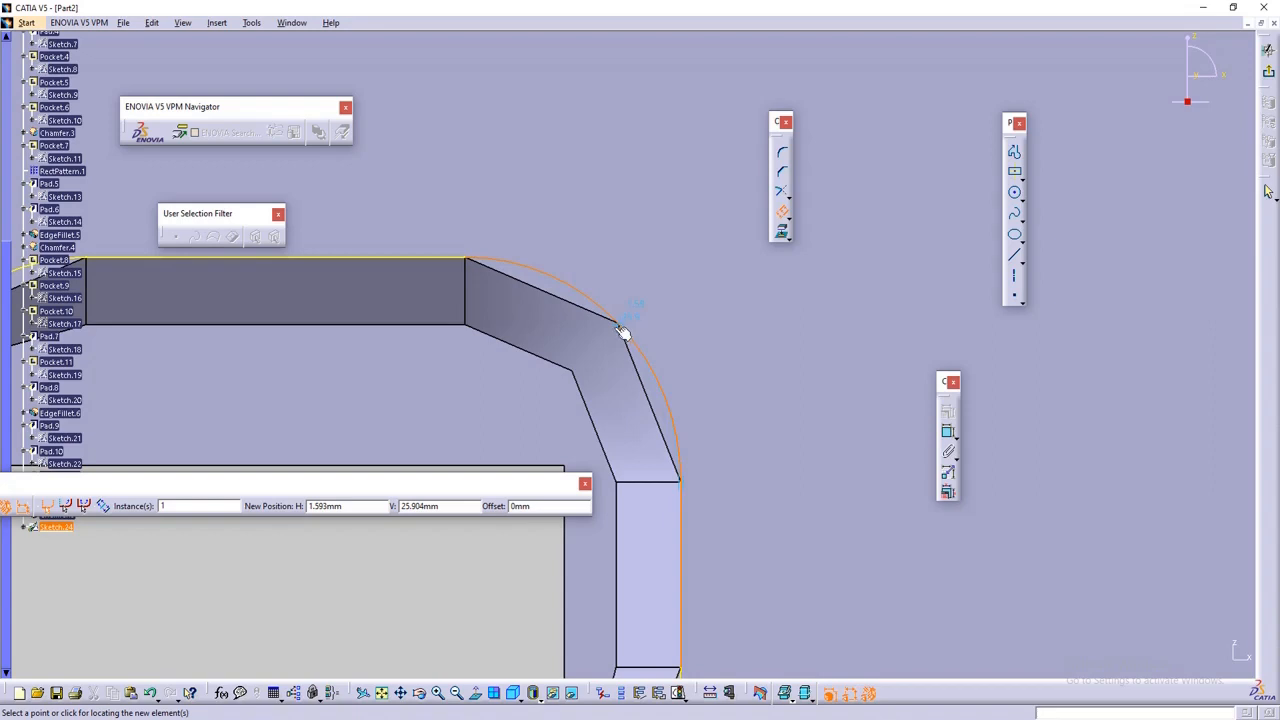
{"action": "left_click", "coordinate": [621, 330]}
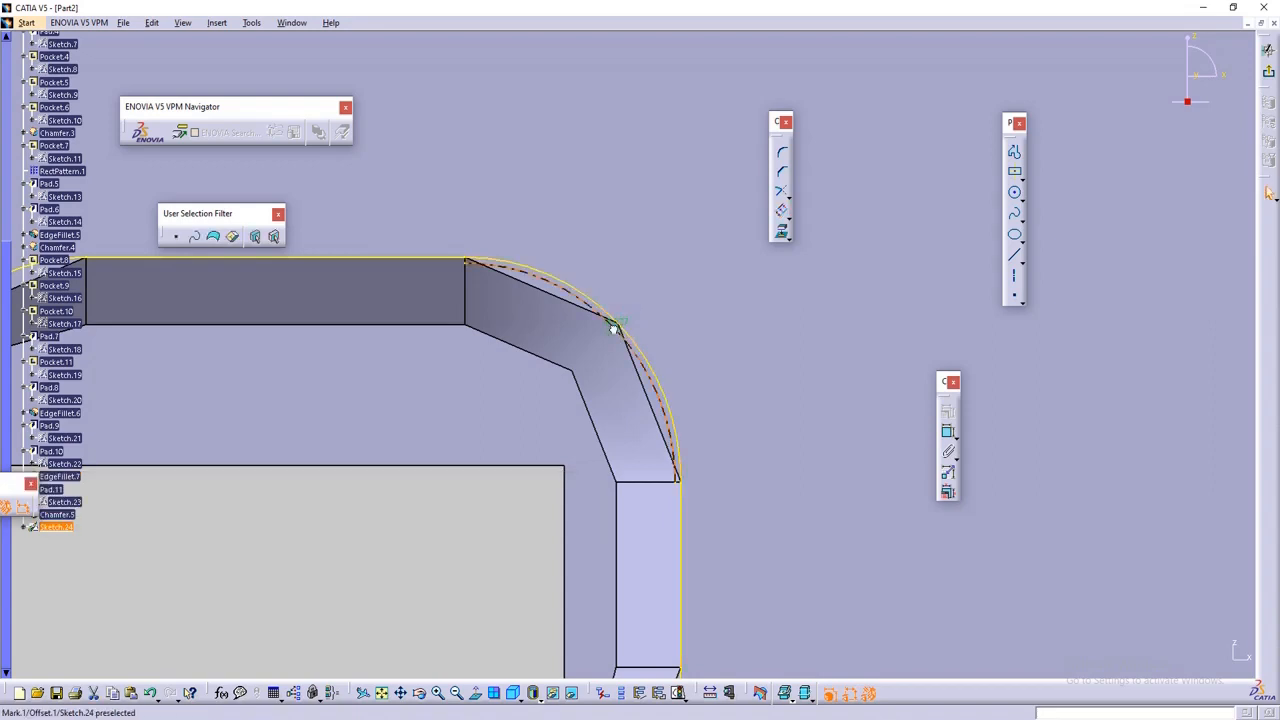
{"action": "double_click", "coordinate": [621, 326]}
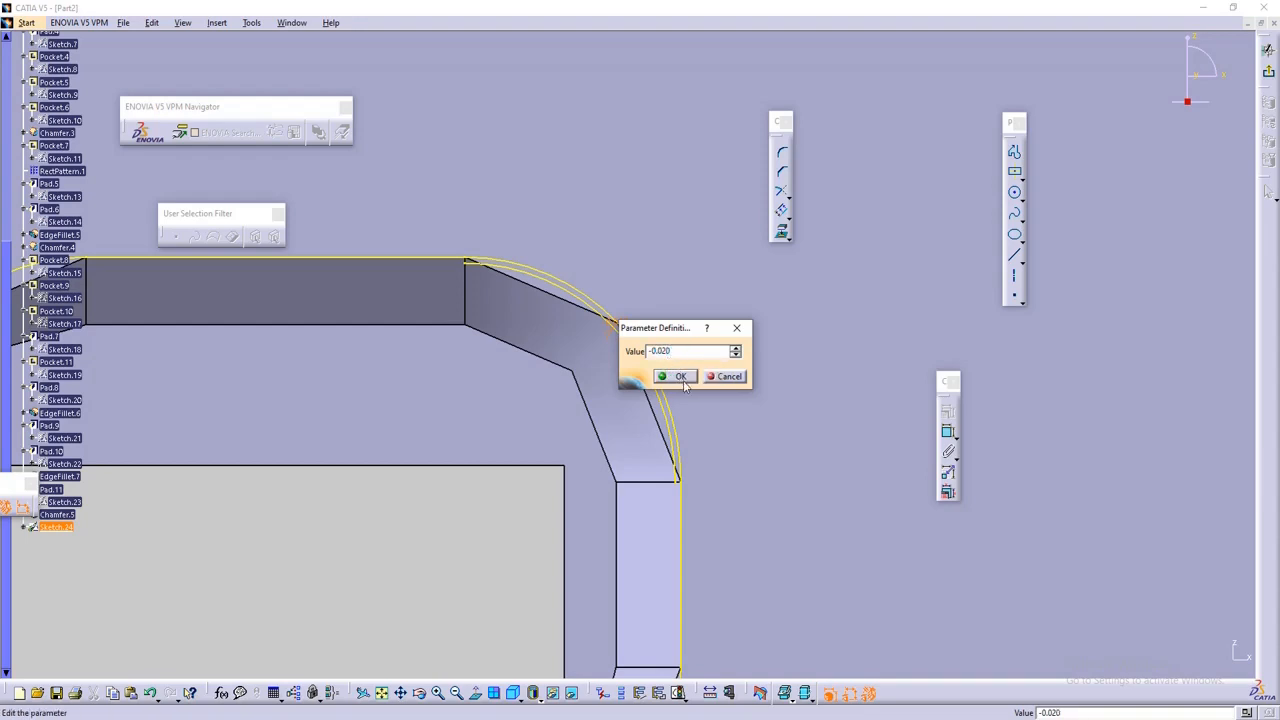
{"action": "left_click", "coordinate": [680, 376]}
{"action": "left_click", "coordinate": [781, 211]}
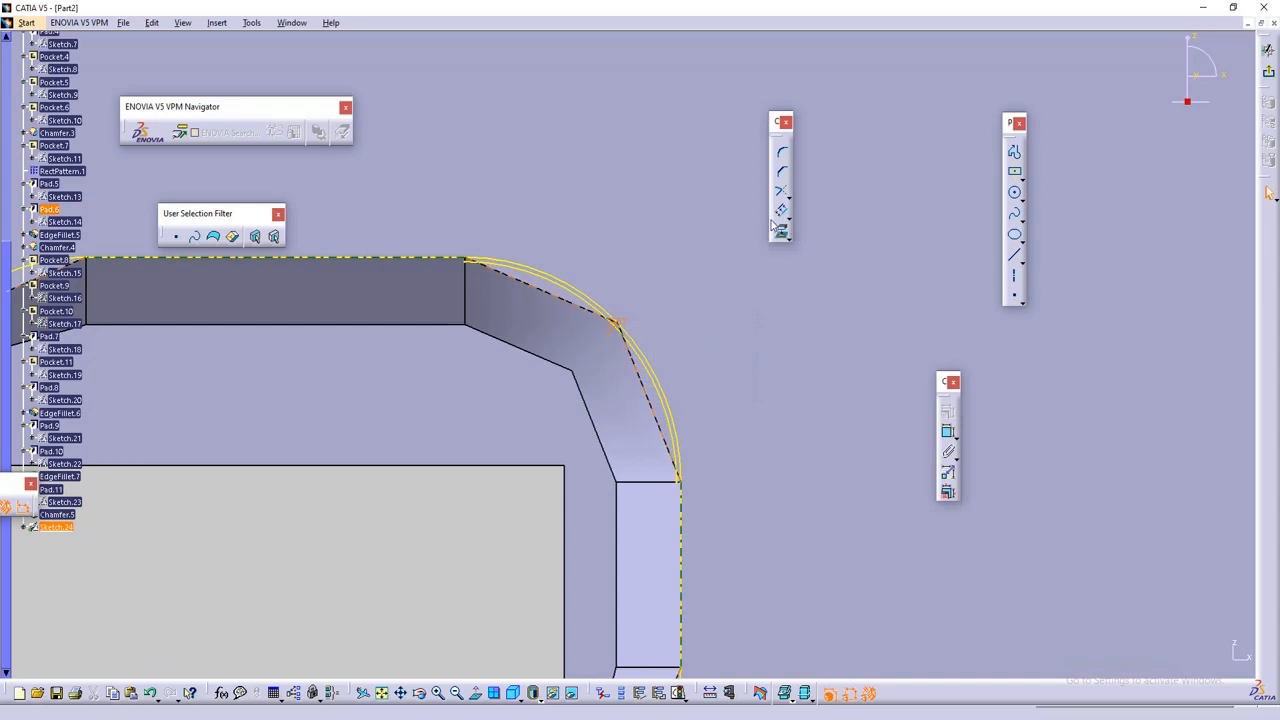
{"action": "middle_click_drag", "start_coordinate": [452, 262], "coordinate": [415, 311]}
{"action": "right_click", "coordinate": [463, 263]}
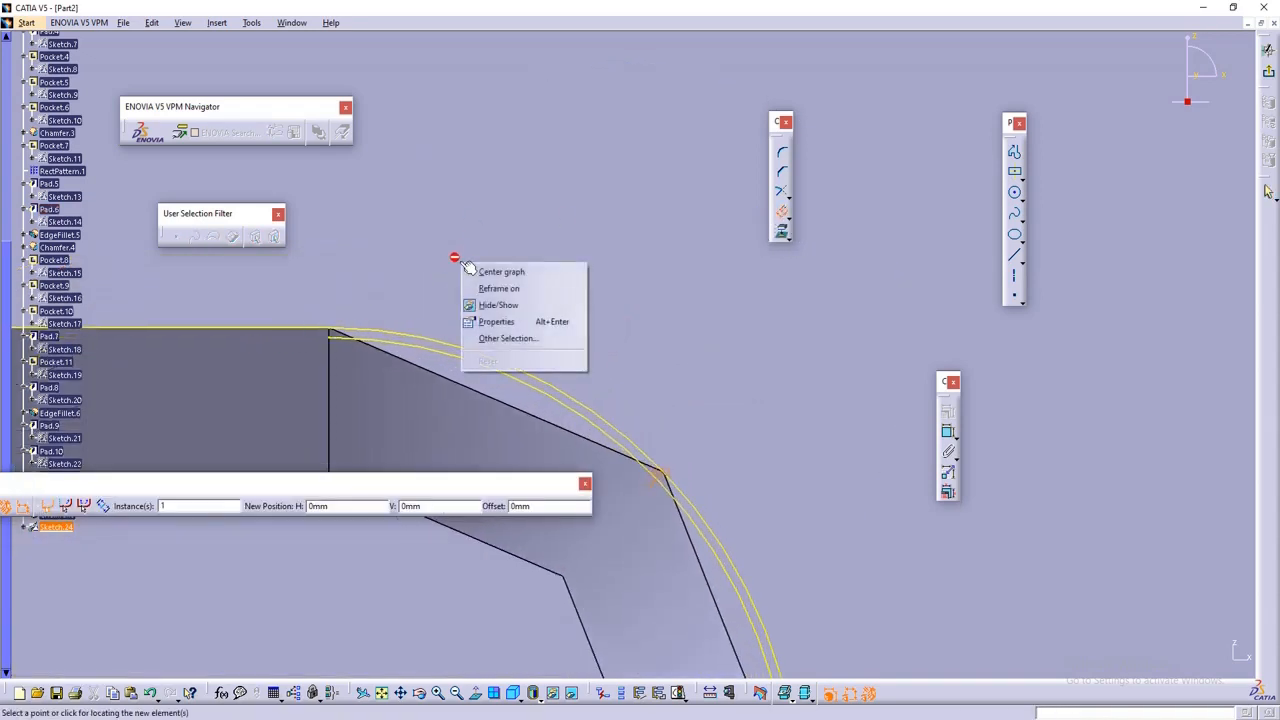
{"action": "left_click", "coordinate": [425, 261]}
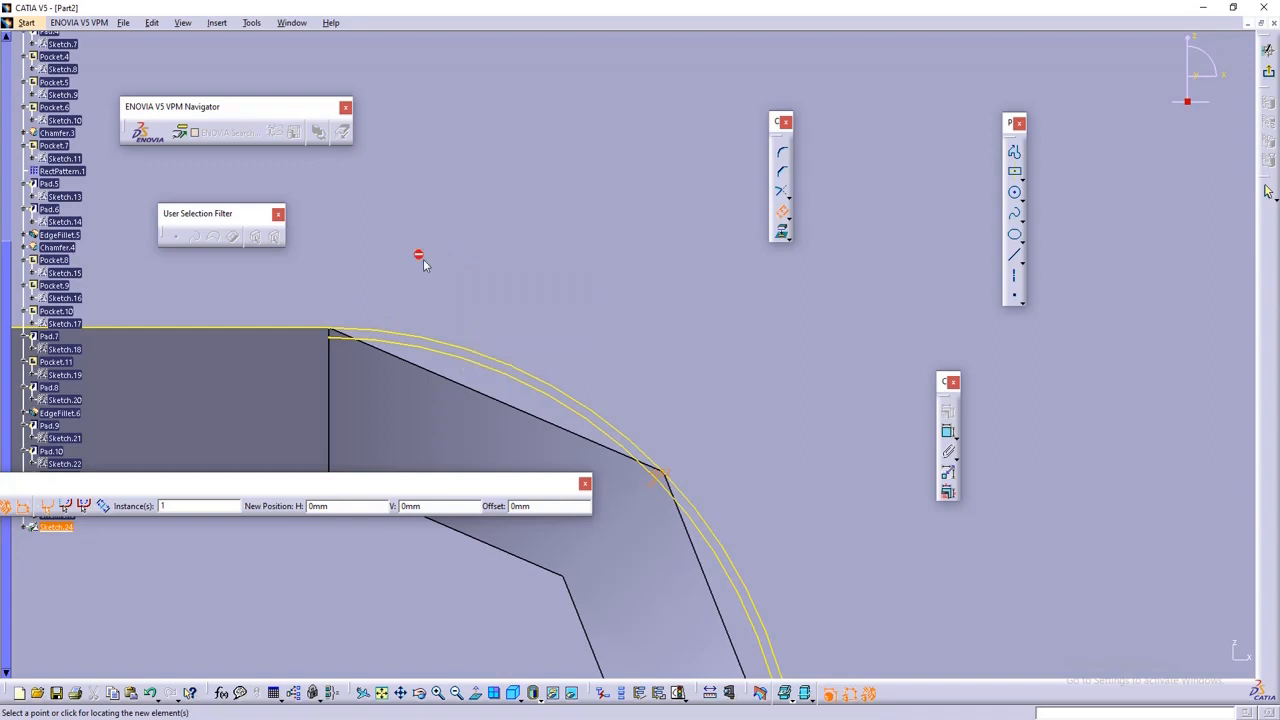
{"action": "left_click", "coordinate": [783, 211]}
{"action": "left_click", "coordinate": [783, 215]}
{"action": "left_click", "coordinate": [783, 215]}
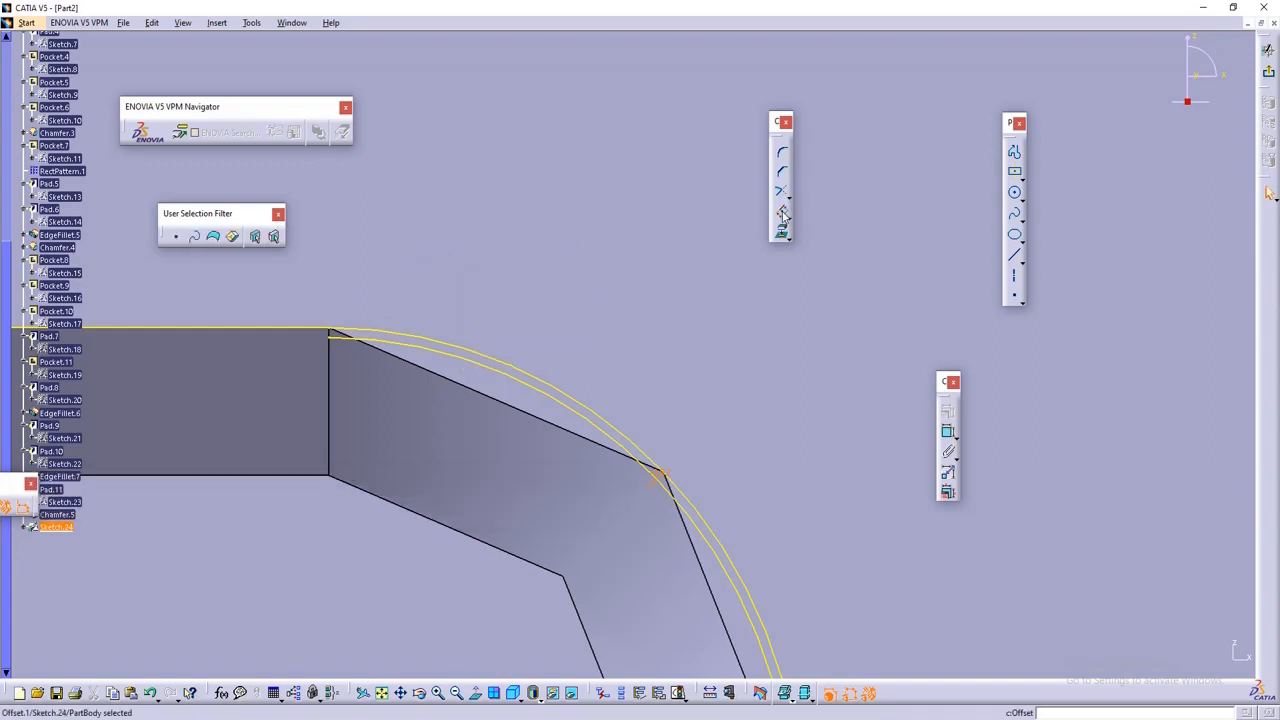
{"action": "middle_click_drag", "start_coordinate": [654, 234], "coordinate": [662, 447], "text": "ctrl"}
{"action": "middle_click_drag", "start_coordinate": [811, 349], "coordinate": [791, 473], "text": "ctrl"}
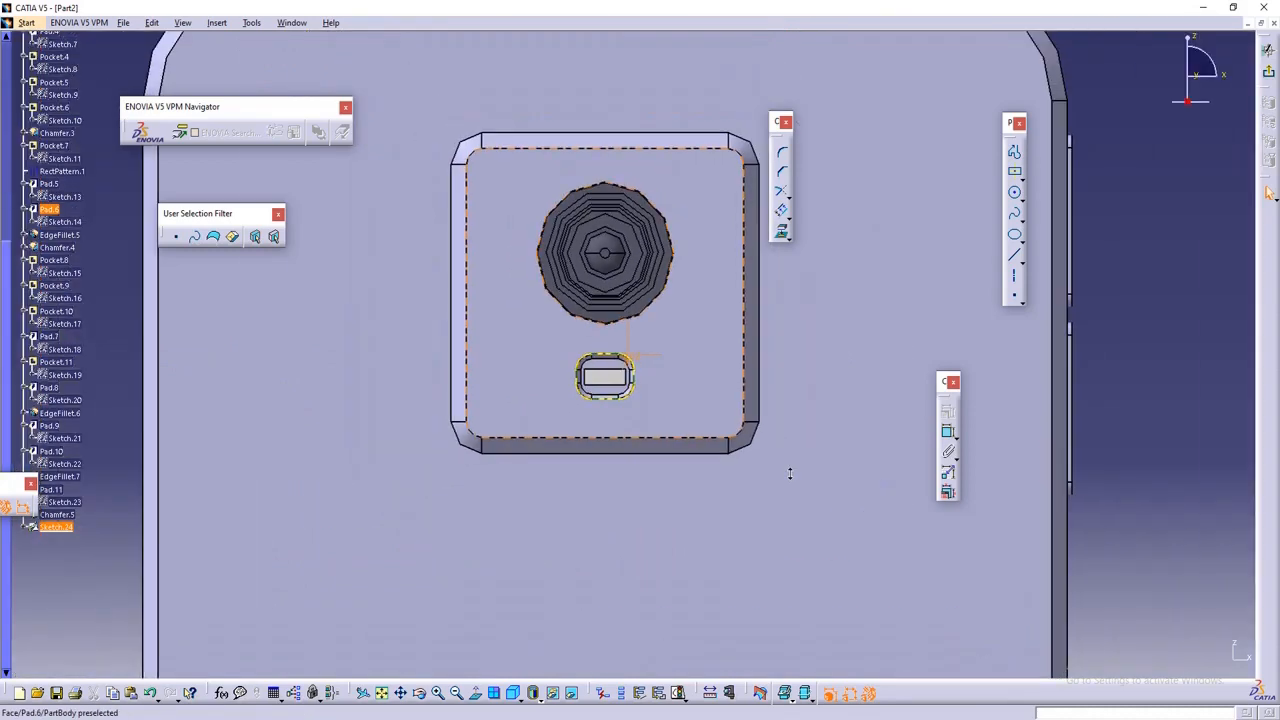
{"action": "left_click", "coordinate": [1148, 321]}
- Offset the projected upper straight line of the pocket outline inward to meet the end of the offset corner arc
{"action": "middle_click_drag", "start_coordinate": [630, 387], "coordinate": [690, 62], "text": "ctrl"}
{"action": "left_click", "coordinate": [783, 215]}
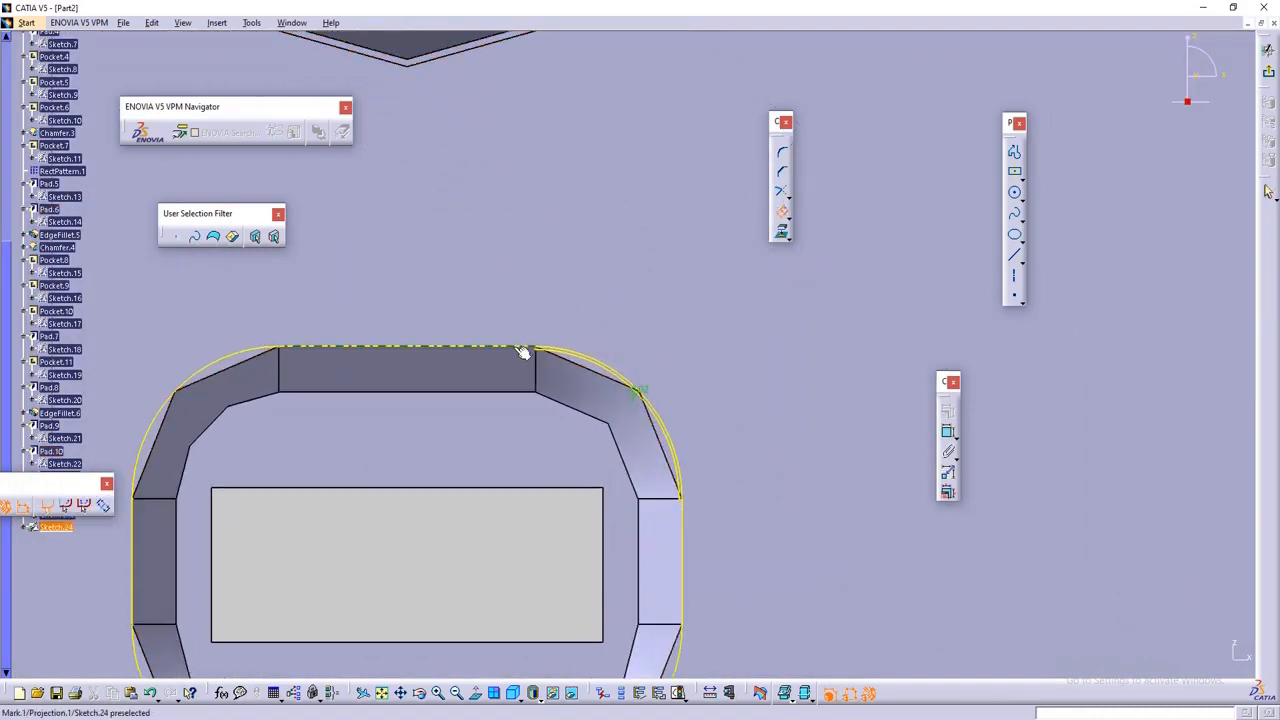
{"action": "left_click", "coordinate": [528, 350]}
{"action": "middle_click_drag", "start_coordinate": [531, 358], "coordinate": [519, 215], "text": "ctrl"}
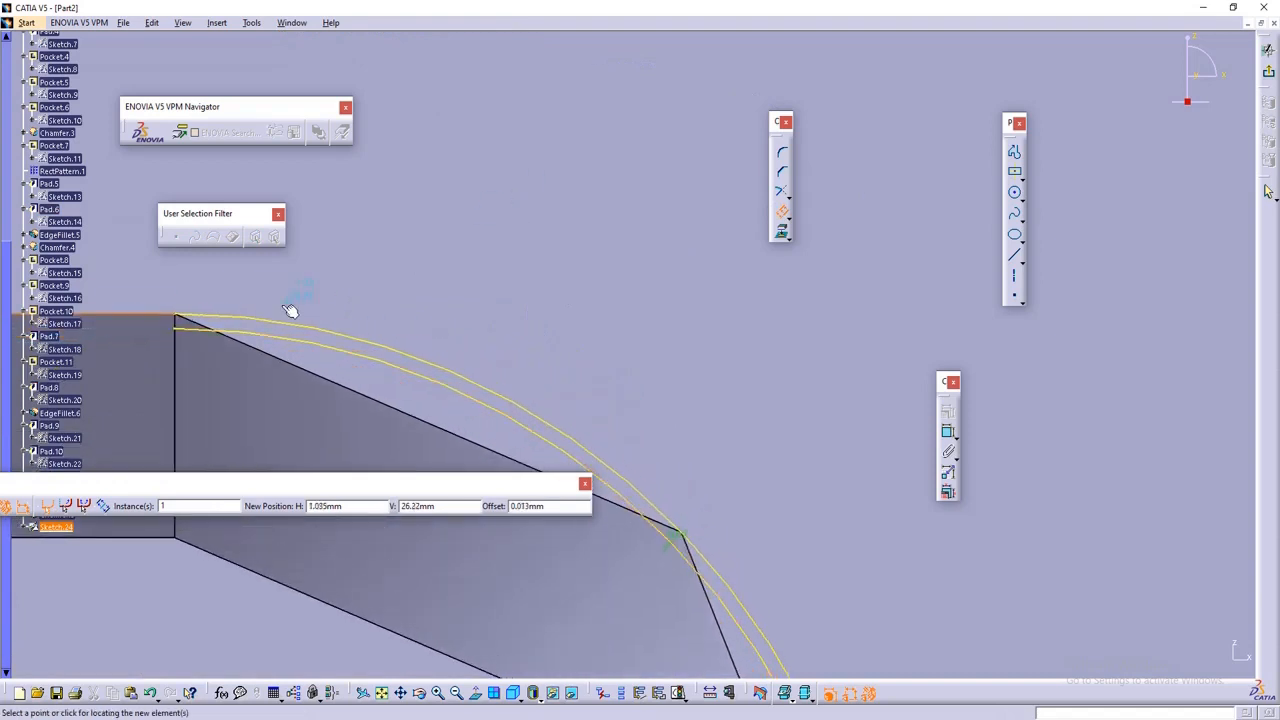
{"action": "left_click", "coordinate": [181, 329]}
{"action": "middle_click_drag", "start_coordinate": [220, 397], "coordinate": [1037, 429]}
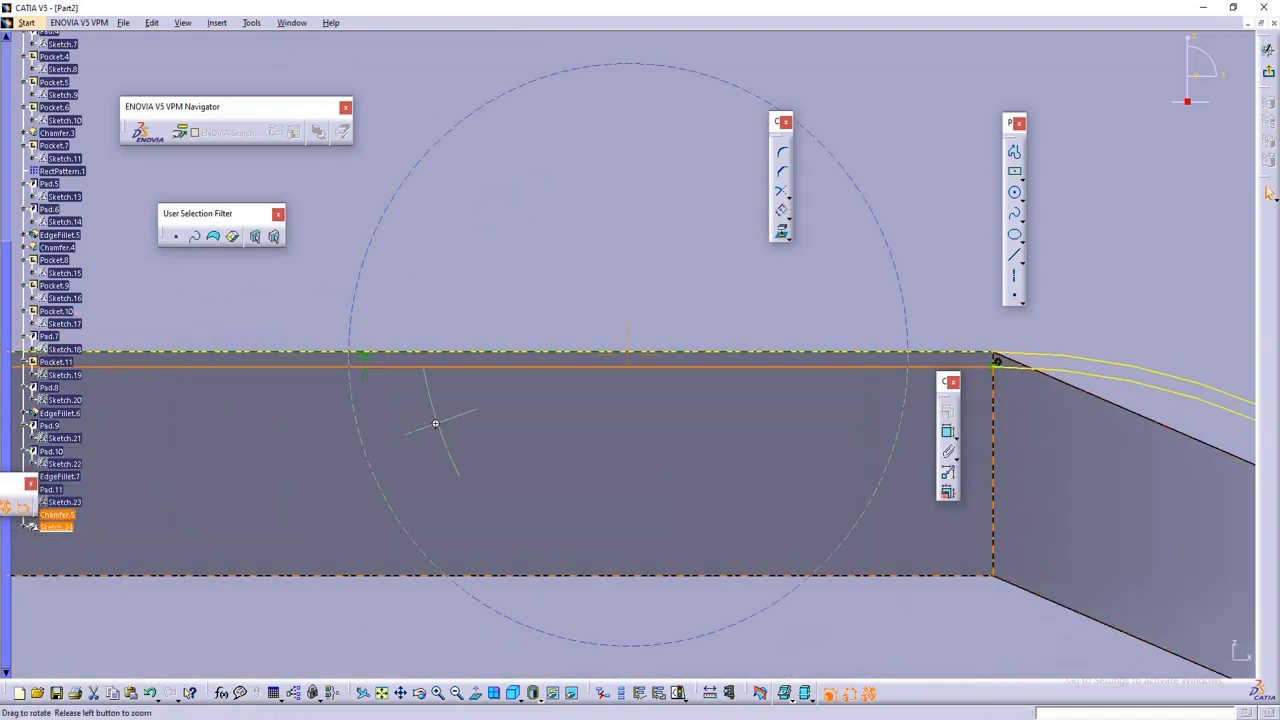
{"action": "middle_click_drag", "start_coordinate": [437, 423], "coordinate": [441, 525], "text": "ctrl"}
{"action": "middle_click_drag", "start_coordinate": [405, 445], "coordinate": [650, 490]}
{"action": "left_click", "coordinate": [783, 213]}
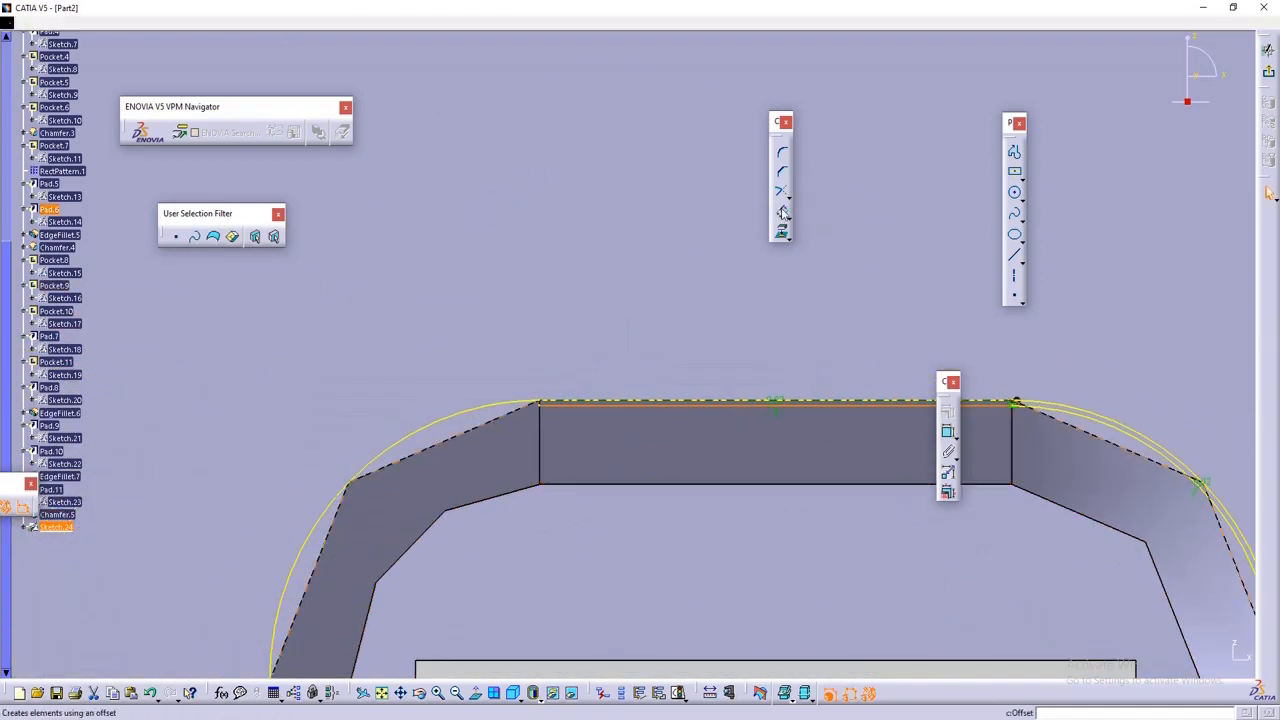
{"action": "left_click", "coordinate": [539, 404]}
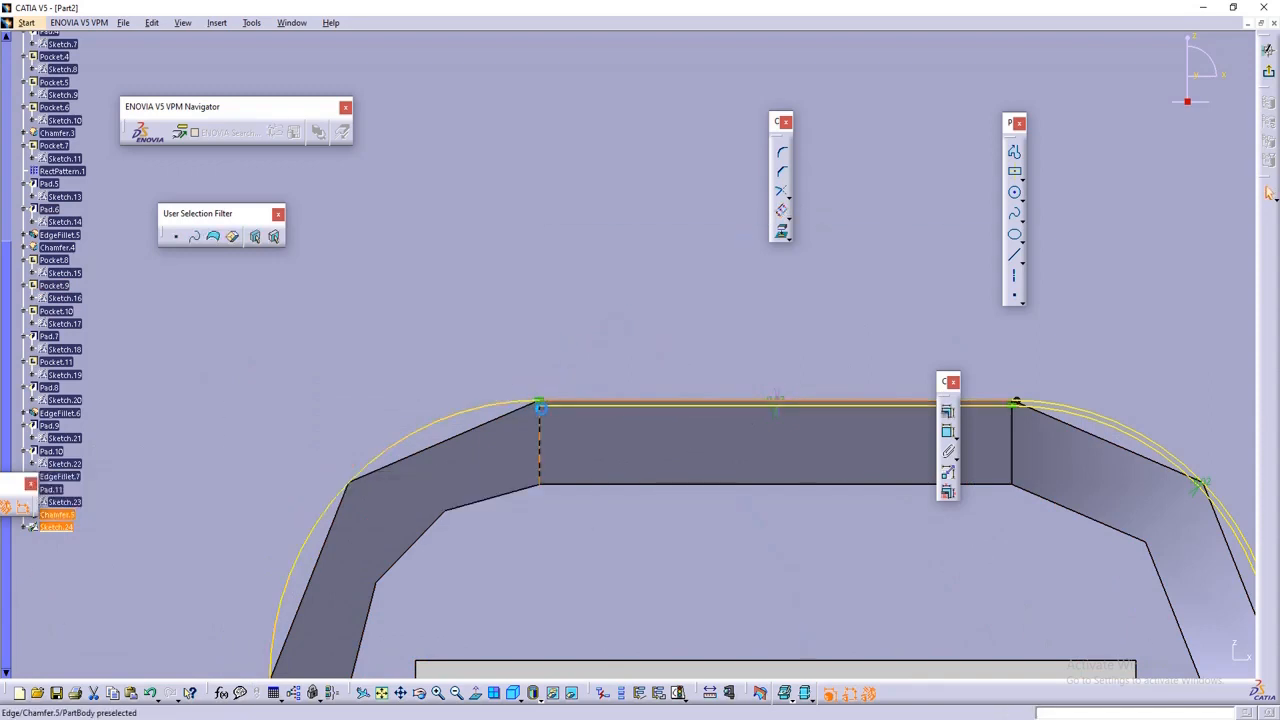
{"action": "middle_click_drag", "start_coordinate": [545, 412], "coordinate": [528, 354], "text": "ctrl"}
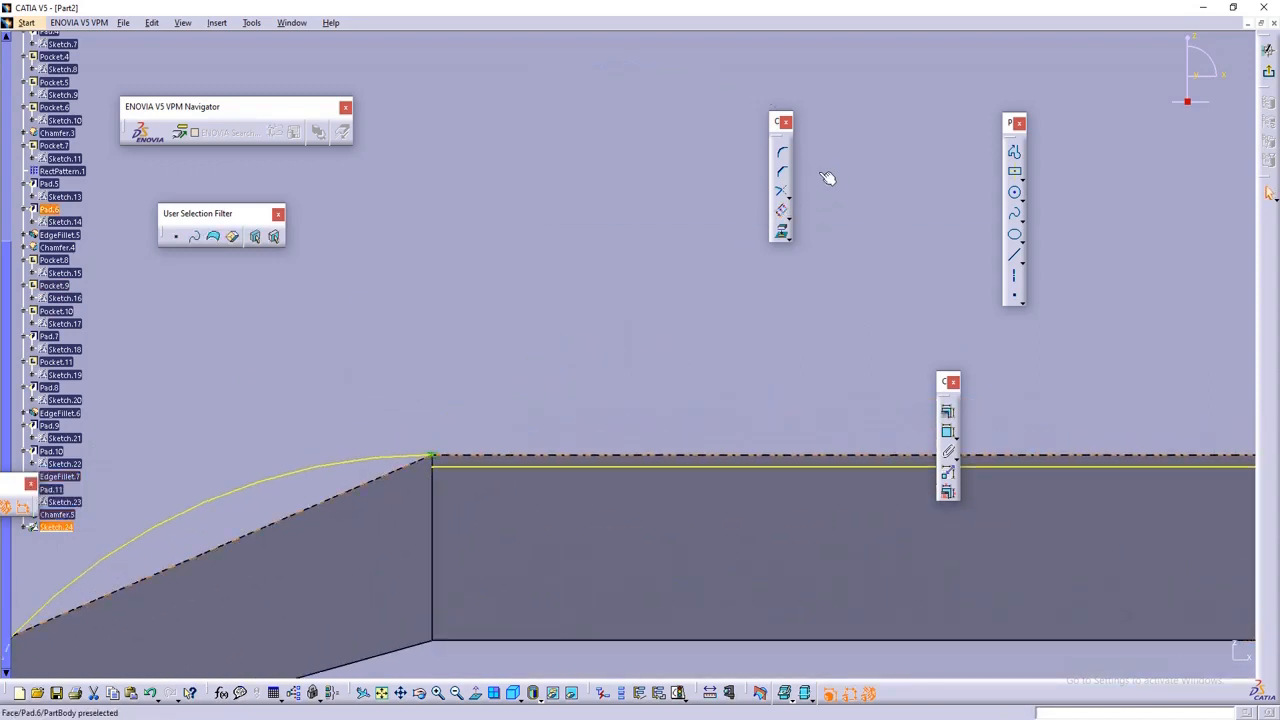
{"action": "left_click", "coordinate": [781, 212]}
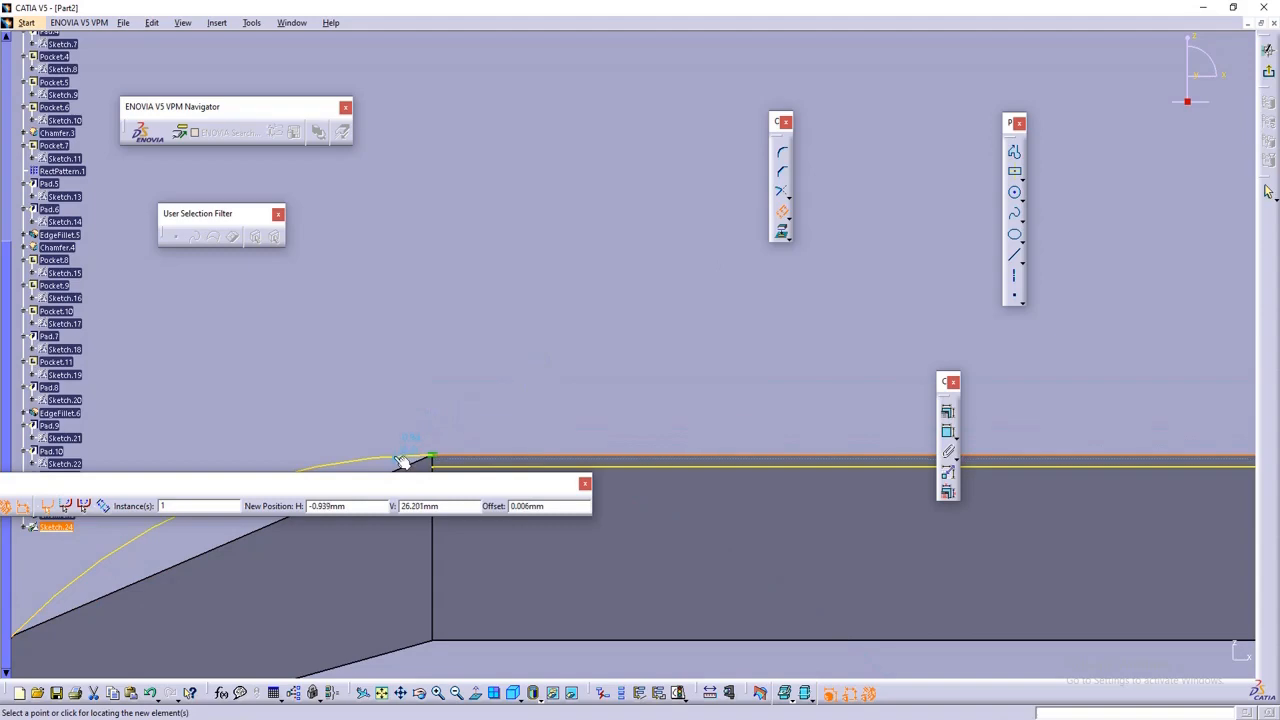
{"action": "middle_click_drag", "start_coordinate": [507, 398], "coordinate": [542, 690], "text": "ctrl"}
{"action": "middle_click_drag", "start_coordinate": [666, 424], "coordinate": [660, 507], "text": "ctrl"}
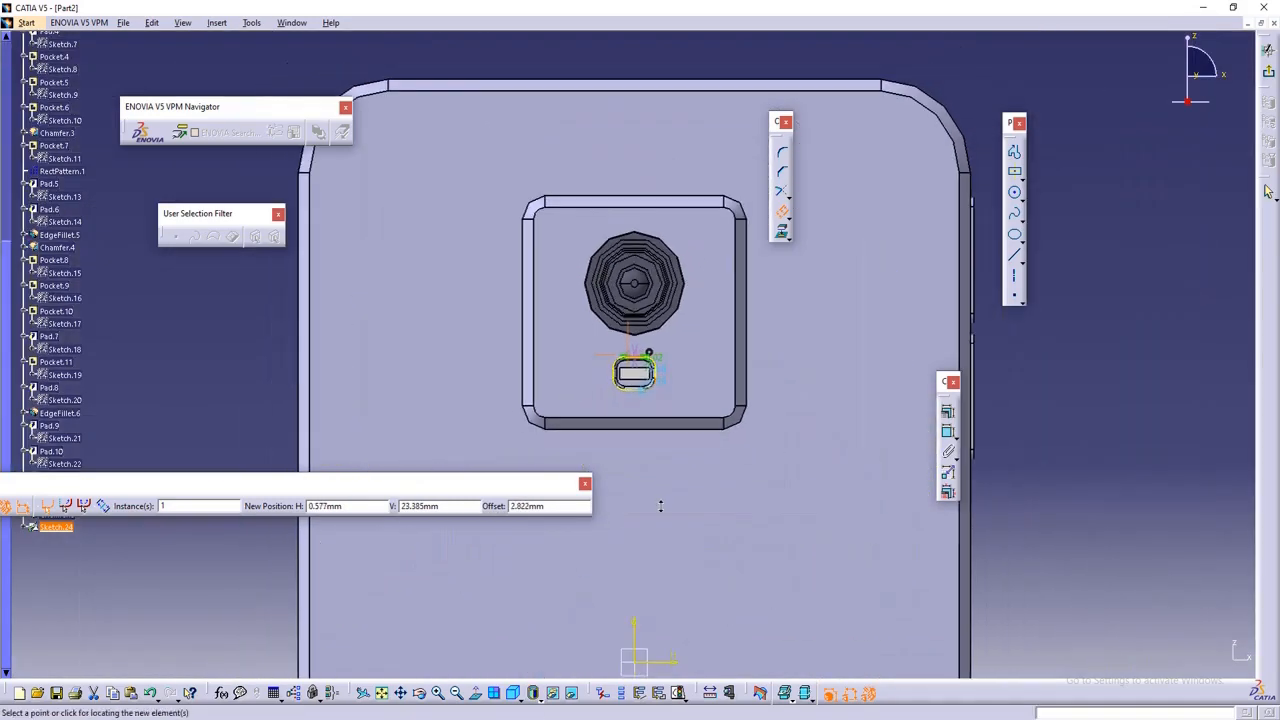
{"action": "left_click", "coordinate": [1091, 353]}
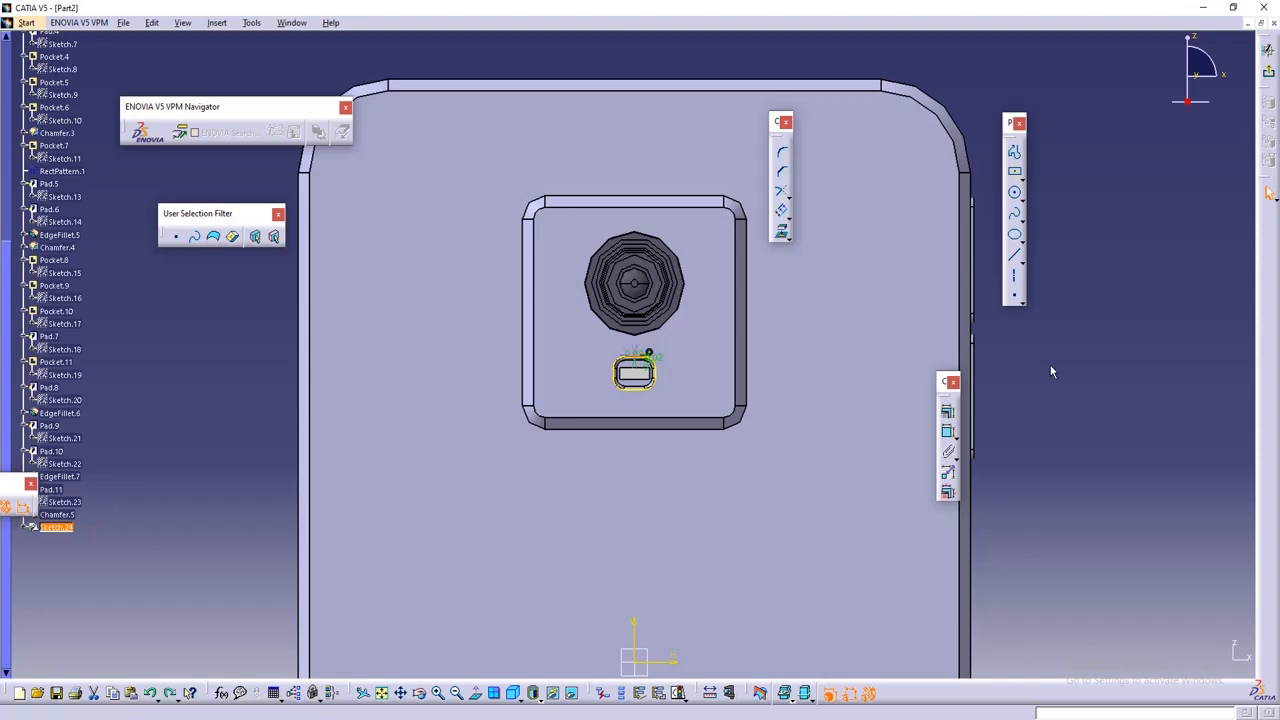
- Offset the projected upper-left corner arc of the pocket outline inward by 0.02 mm to meet the end of the offset upper line
{"action": "mouse_move", "coordinate": [641, 356]}
{"action": "middle_mouse_down", "text": "ctrl"}
{"action": "mouse_move", "coordinate": [635, 254]}
{"action": "mouse_move", "coordinate": [657, 138]}
{"action": "middle_mouse_up", "text": "ctrl"}
{"action": "middle_click_drag", "start_coordinate": [643, 391], "coordinate": [673, 295], "text": "ctrl"}
{"action": "left_click", "coordinate": [783, 211]}
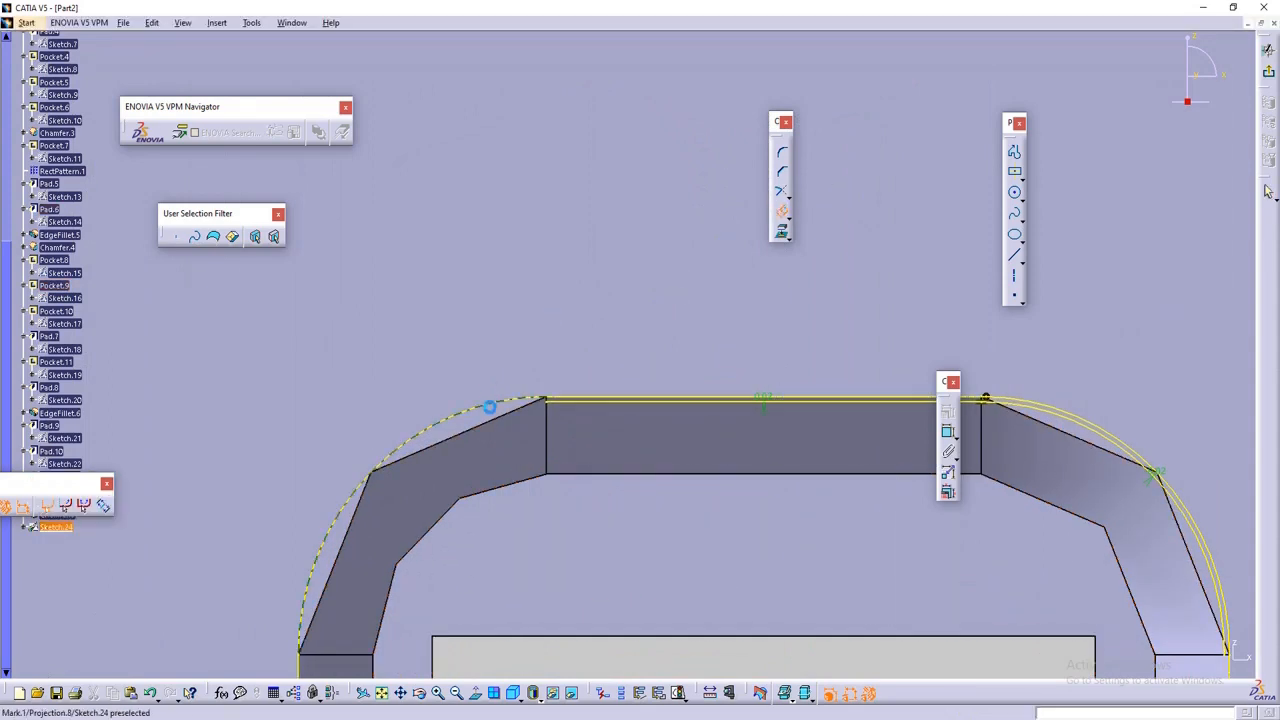
{"action": "left_click", "coordinate": [489, 406]}
{"action": "left_click", "coordinate": [548, 404]}
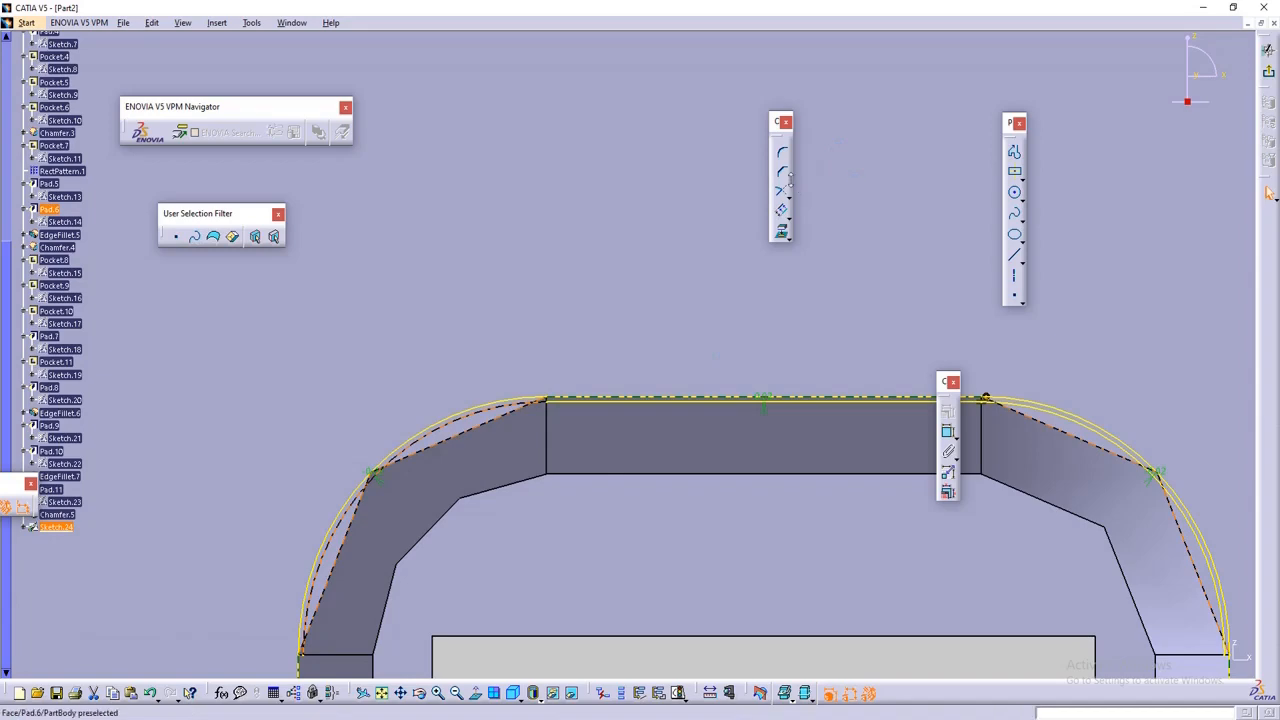
{"action": "left_click", "coordinate": [776, 123]}
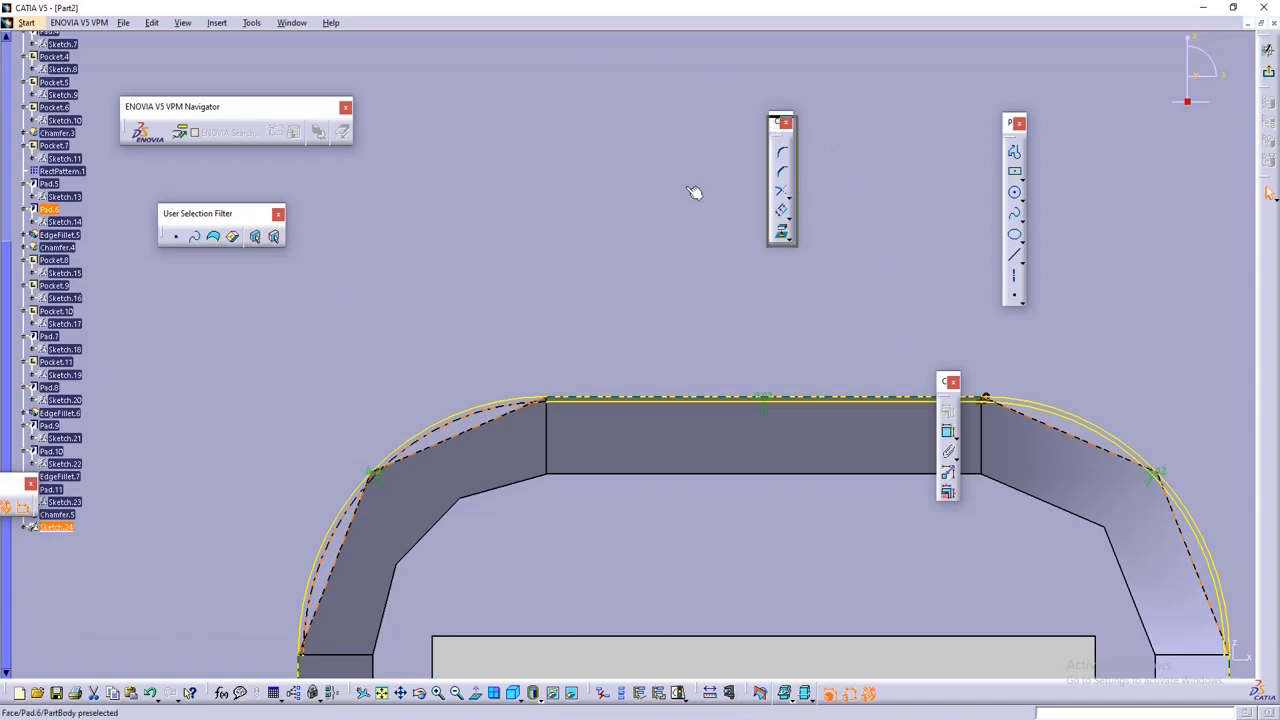
{"action": "middle_click_drag", "start_coordinate": [690, 193], "coordinate": [669, 422], "text": "ctrl"}
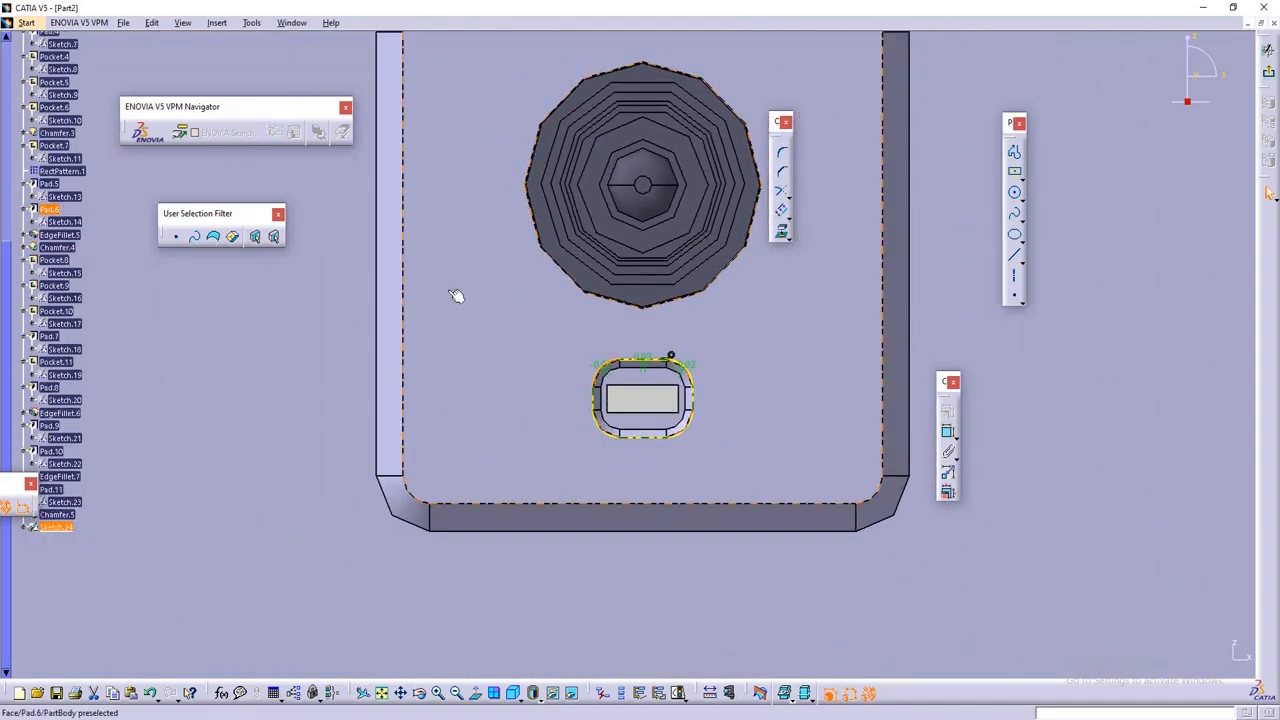
{"action": "middle_click_drag", "start_coordinate": [997, 231], "coordinate": [988, 340], "text": "ctrl"}
{"action": "left_click", "coordinate": [180, 351]}
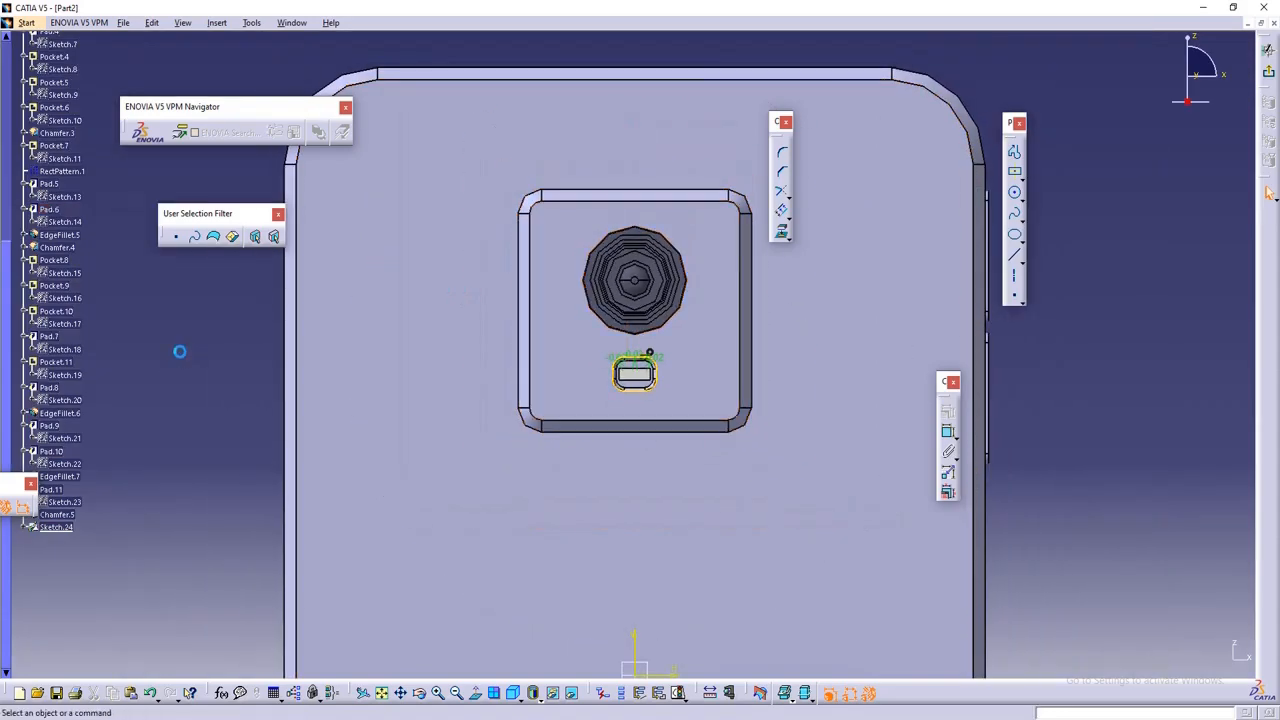
- Offset the projected left straight line of the pocket outline inward by 0.02 mm to meet the end of the offset upper-left arc
{"action": "middle_click_drag", "start_coordinate": [811, 391], "coordinate": [798, 200], "text": "ctrl"}
{"action": "middle_click_drag", "start_coordinate": [623, 443], "coordinate": [620, 338]}
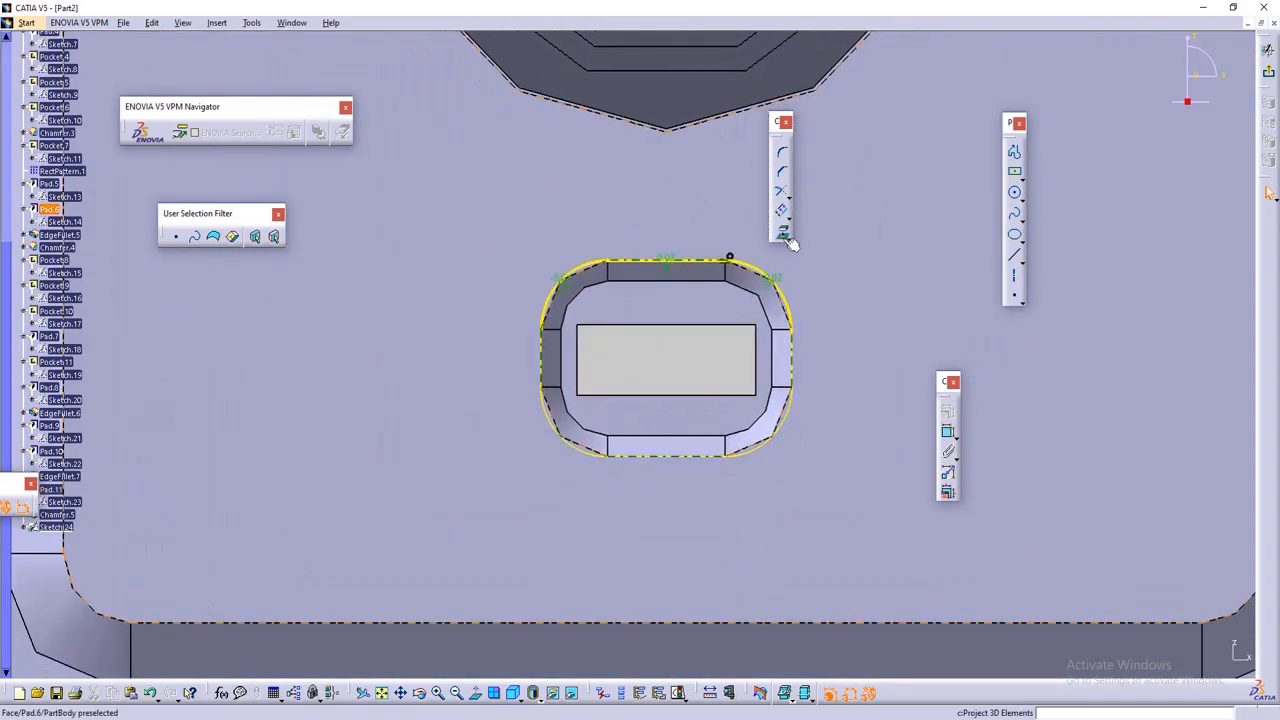
{"action": "middle_click_drag", "start_coordinate": [538, 397], "coordinate": [526, 314], "text": "ctrl"}
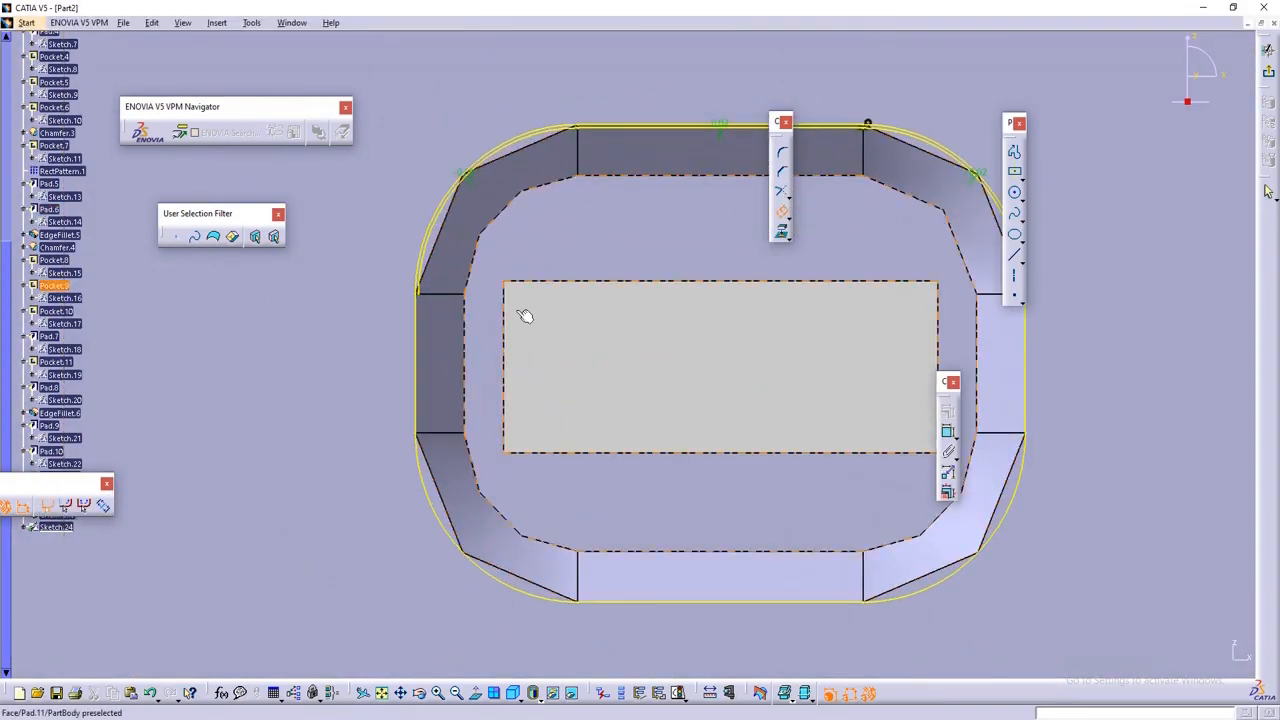
{"action": "left_click", "coordinate": [424, 330]}
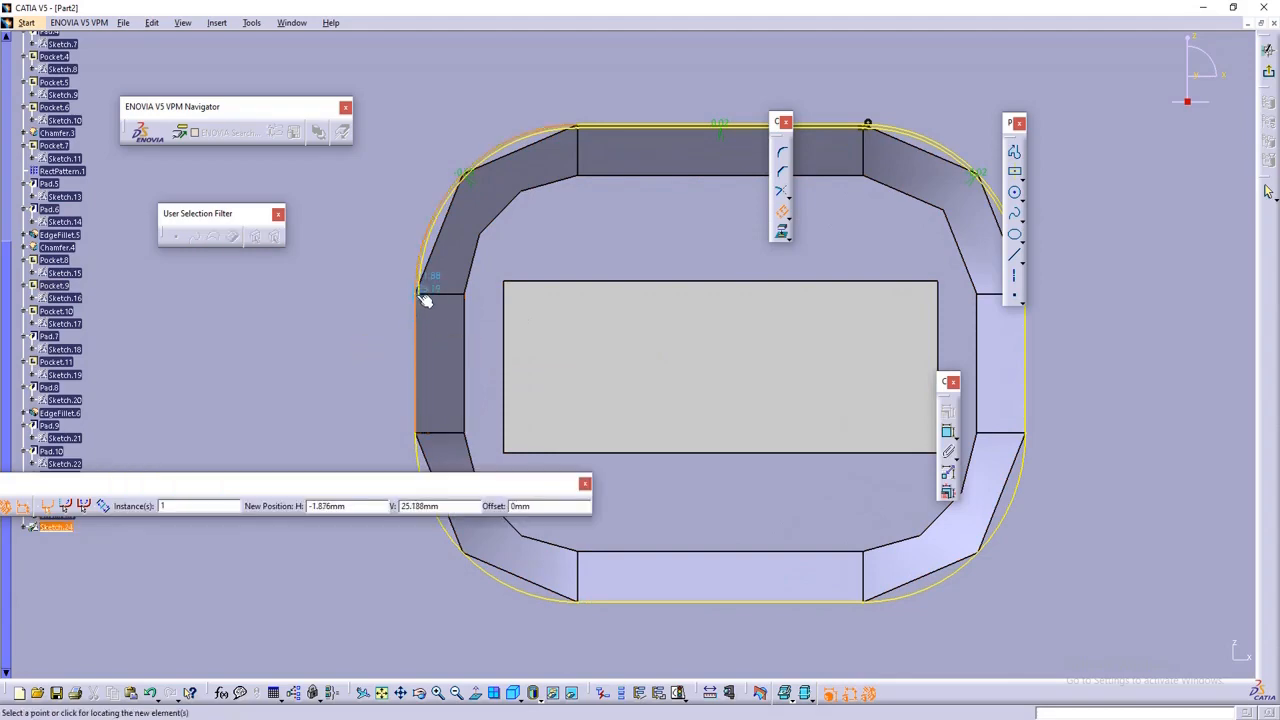
{"action": "left_click", "coordinate": [424, 294]}
{"action": "middle_click_drag", "start_coordinate": [500, 372], "coordinate": [503, 629], "text": "ctrl"}
{"action": "left_click", "coordinate": [277, 376]}
- Offset the projected lower-left corner arc of the pocket outline inward to meet the end of the offset left line
{"action": "left_click", "coordinate": [782, 212]}
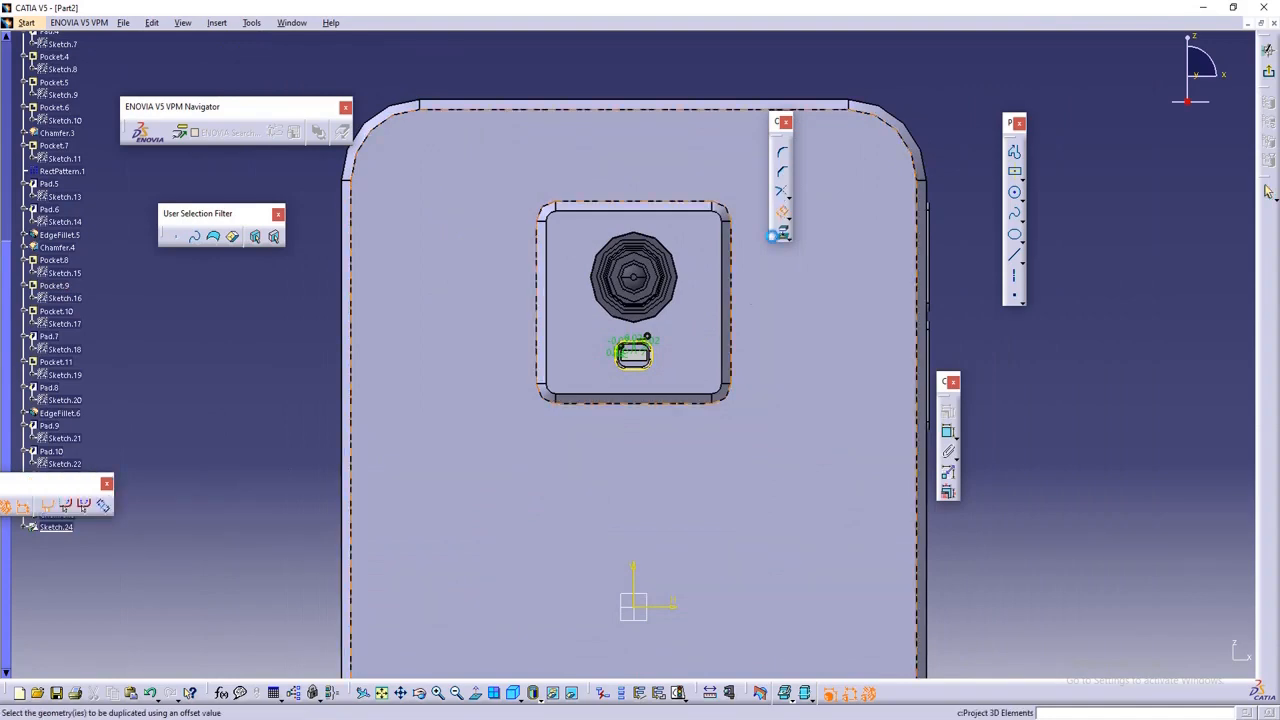
{"action": "middle_click_drag", "start_coordinate": [632, 431], "coordinate": [607, 146], "text": "ctrl"}
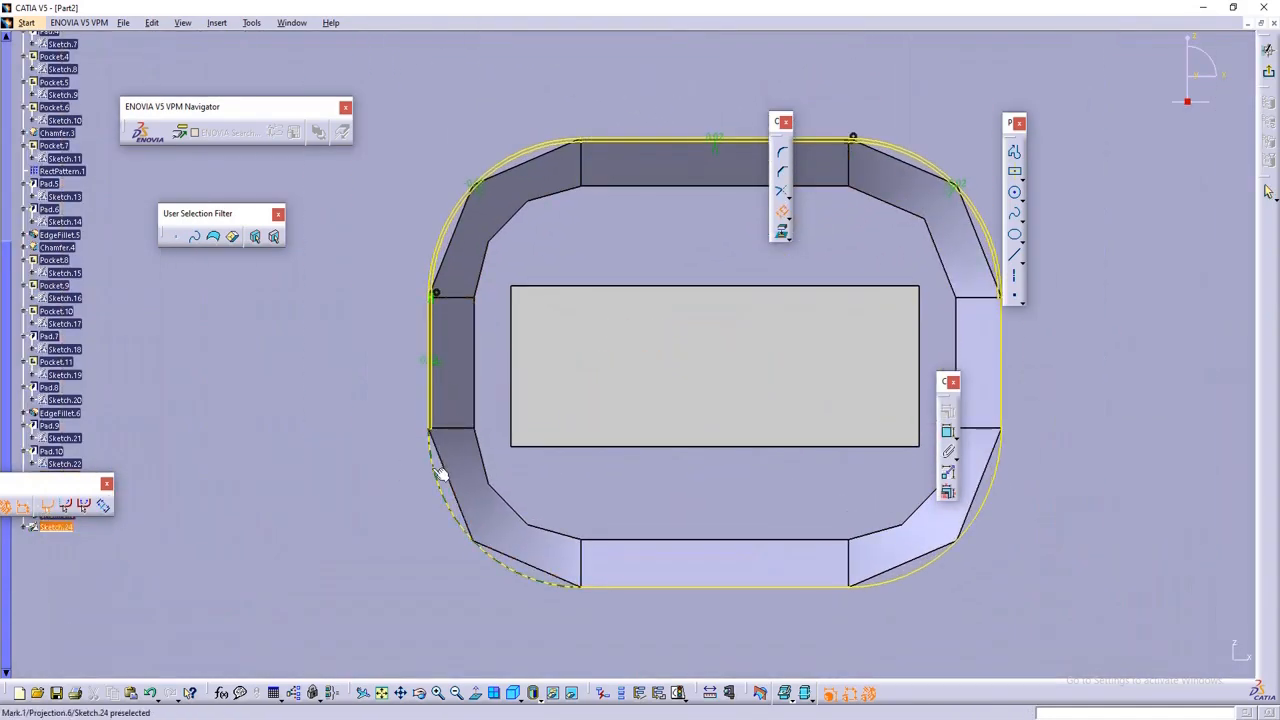
{"action": "left_click", "coordinate": [437, 432]}
{"action": "left_click", "coordinate": [440, 428]}
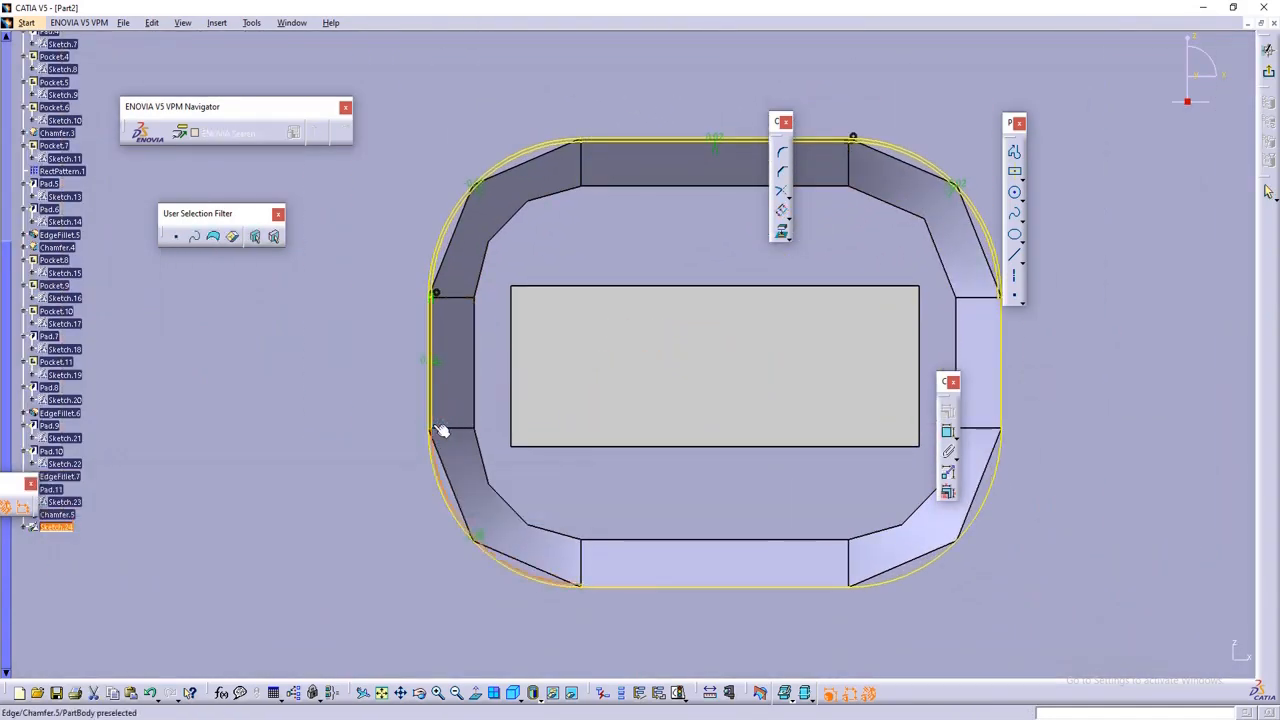
{"action": "middle_click_drag", "start_coordinate": [538, 371], "coordinate": [546, 662], "text": "ctrl"}
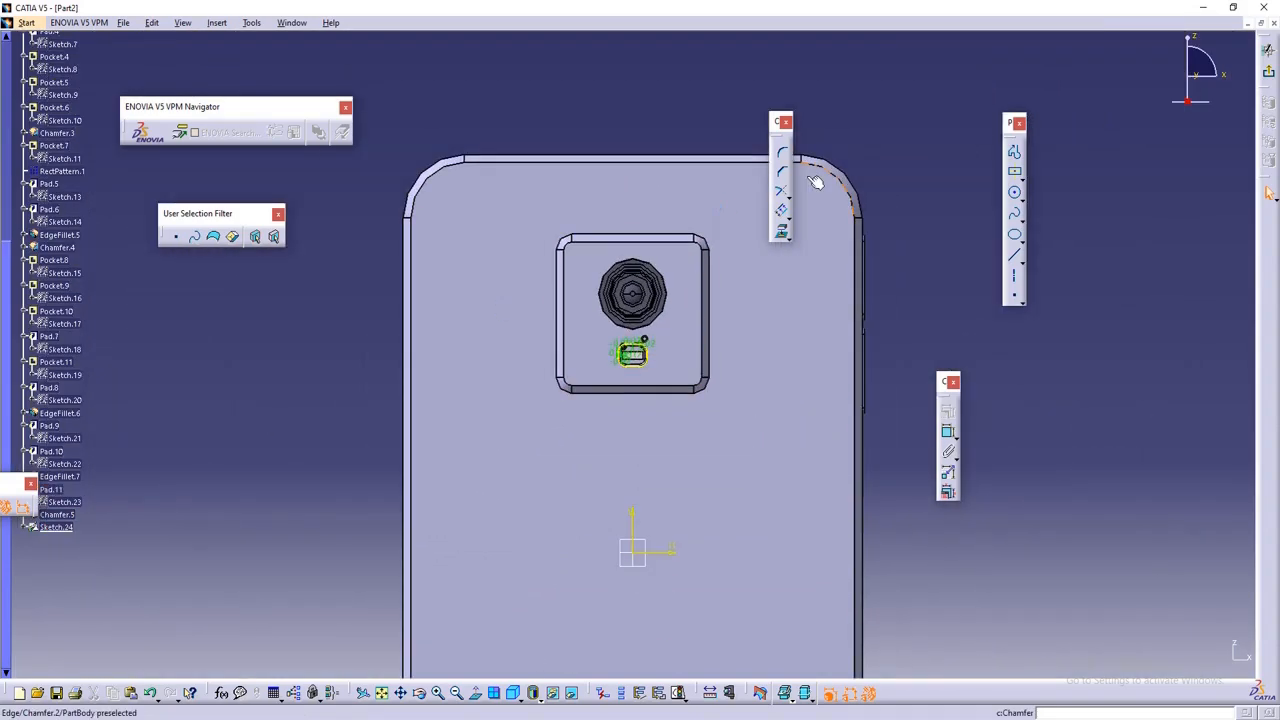
- Offset the projected lower straight line of the pocket outline inward by 0.02 mm, starting at the end of the offset lower-left arc
{"action": "left_click", "coordinate": [784, 213]}
{"action": "middle_click_drag", "start_coordinate": [636, 468], "coordinate": [629, 328], "text": "ctrl"}
{"action": "mouse_move", "coordinate": [668, 543]}
{"action": "middle_mouse_down"}
{"action": "mouse_move", "coordinate": [613, 448]}
{"action": "mouse_move", "coordinate": [600, 491]}
{"action": "mouse_move", "coordinate": [589, 457]}
{"action": "middle_mouse_up"}
{"action": "left_click", "coordinate": [471, 496]}
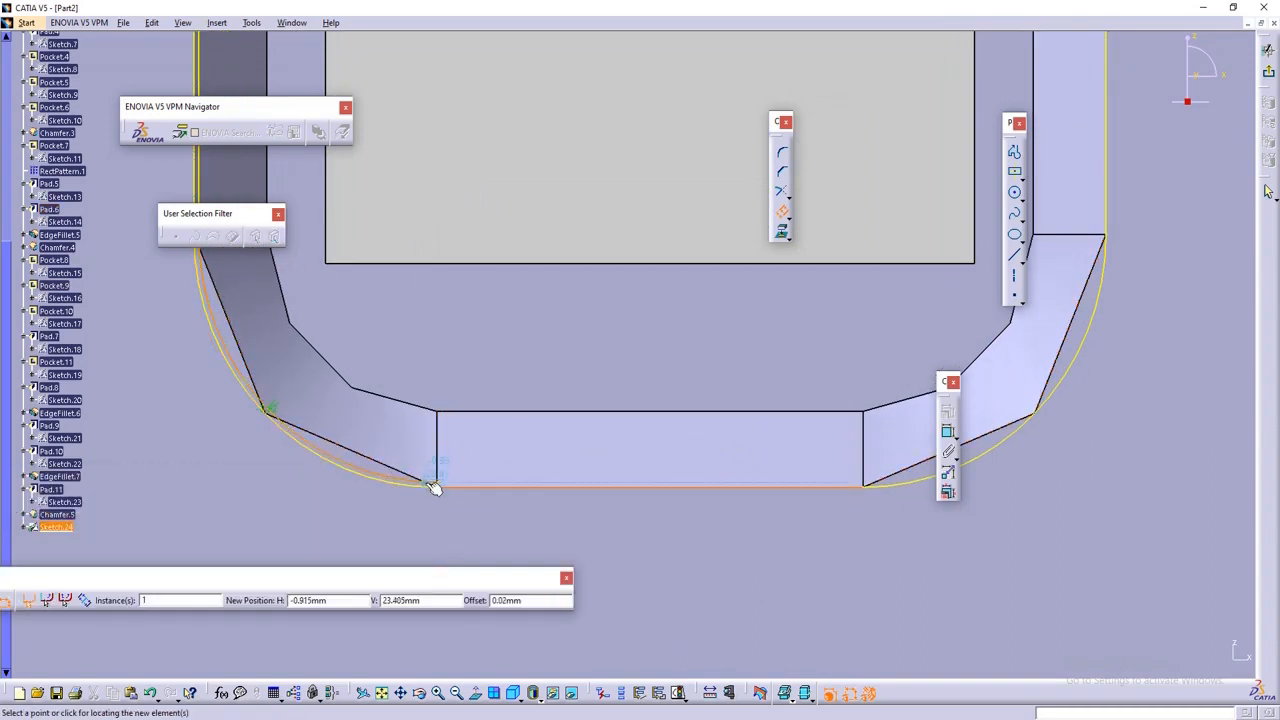
{"action": "left_click", "coordinate": [444, 485]}
{"action": "middle_click_drag", "start_coordinate": [671, 410], "coordinate": [677, 714], "text": "ctrl"}
{"action": "left_click", "coordinate": [246, 451]}
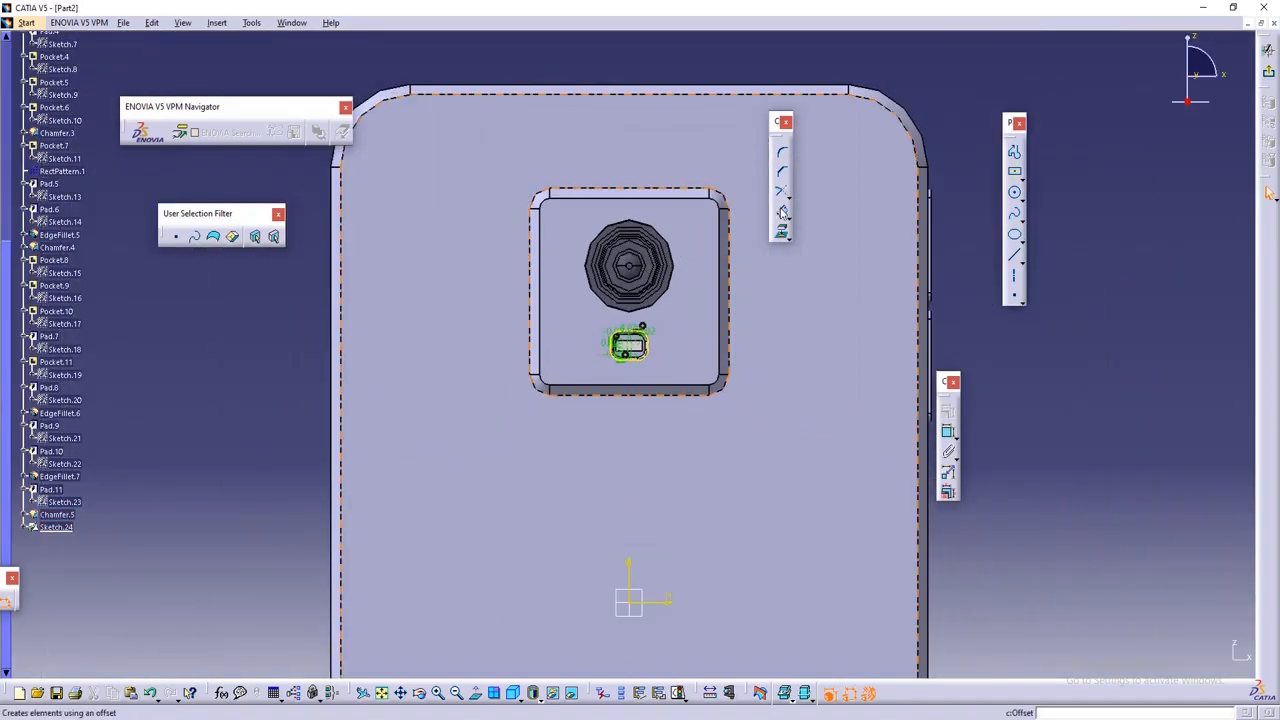
- Offset the projected lower-right corner arc of the pocket outline inward to meet the end of the offset lower line
{"action": "left_click", "coordinate": [783, 212]}
{"action": "mouse_move", "coordinate": [646, 396]}
{"action": "middle_mouse_down", "text": "ctrl"}
{"action": "mouse_move", "coordinate": [614, 324]}
{"action": "mouse_move", "coordinate": [757, 104]}
{"action": "middle_mouse_up", "text": "ctrl"}
{"action": "middle_click_drag", "start_coordinate": [816, 347], "coordinate": [516, 396]}
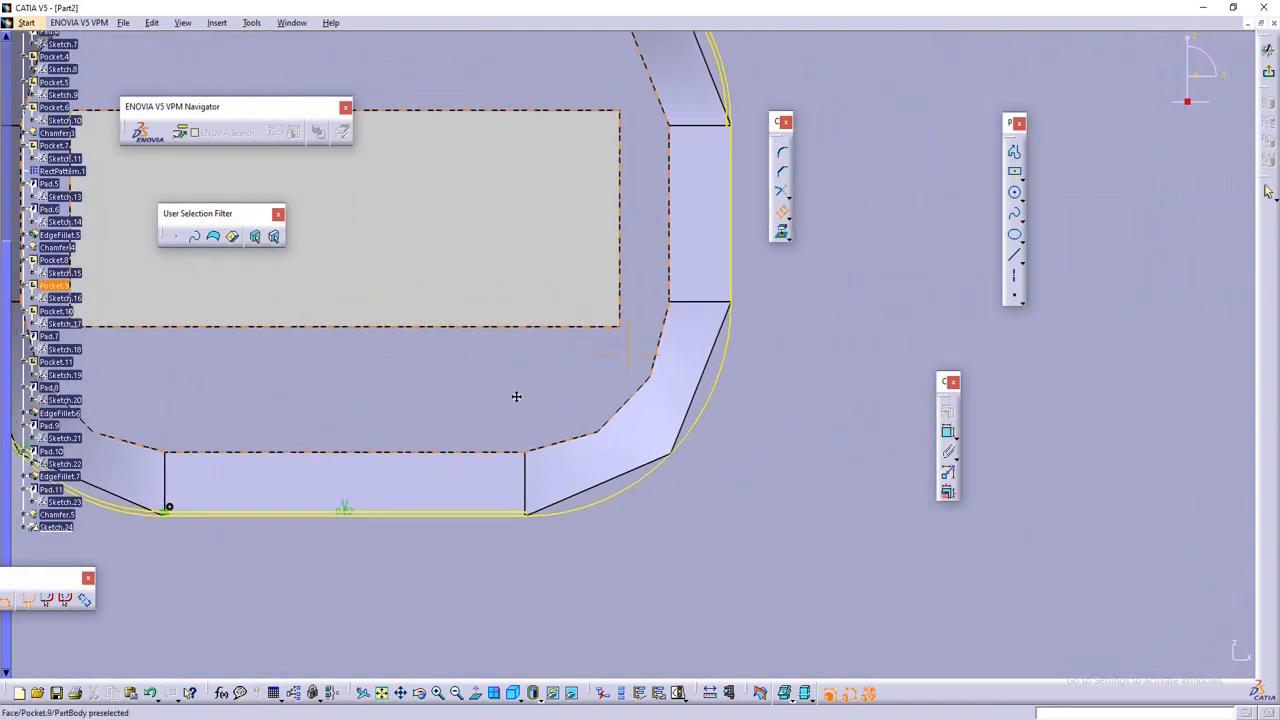
{"action": "left_click", "coordinate": [597, 503]}
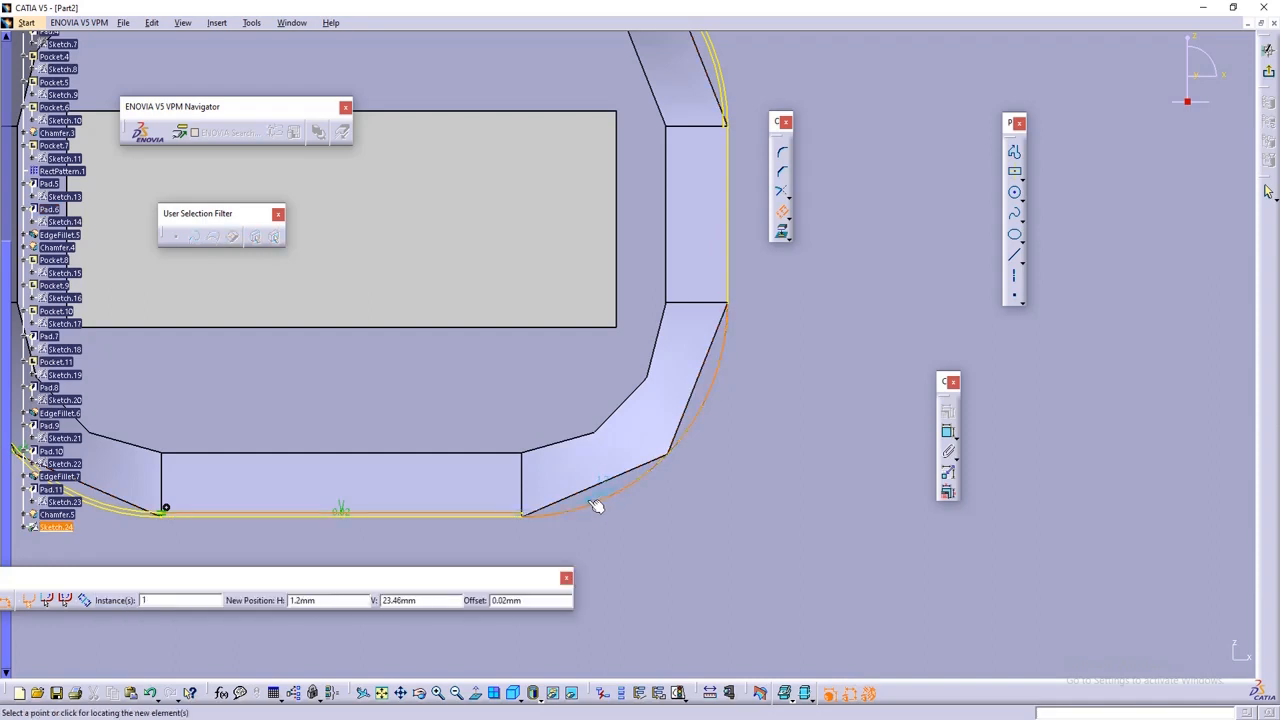
{"action": "left_click", "coordinate": [531, 517]}
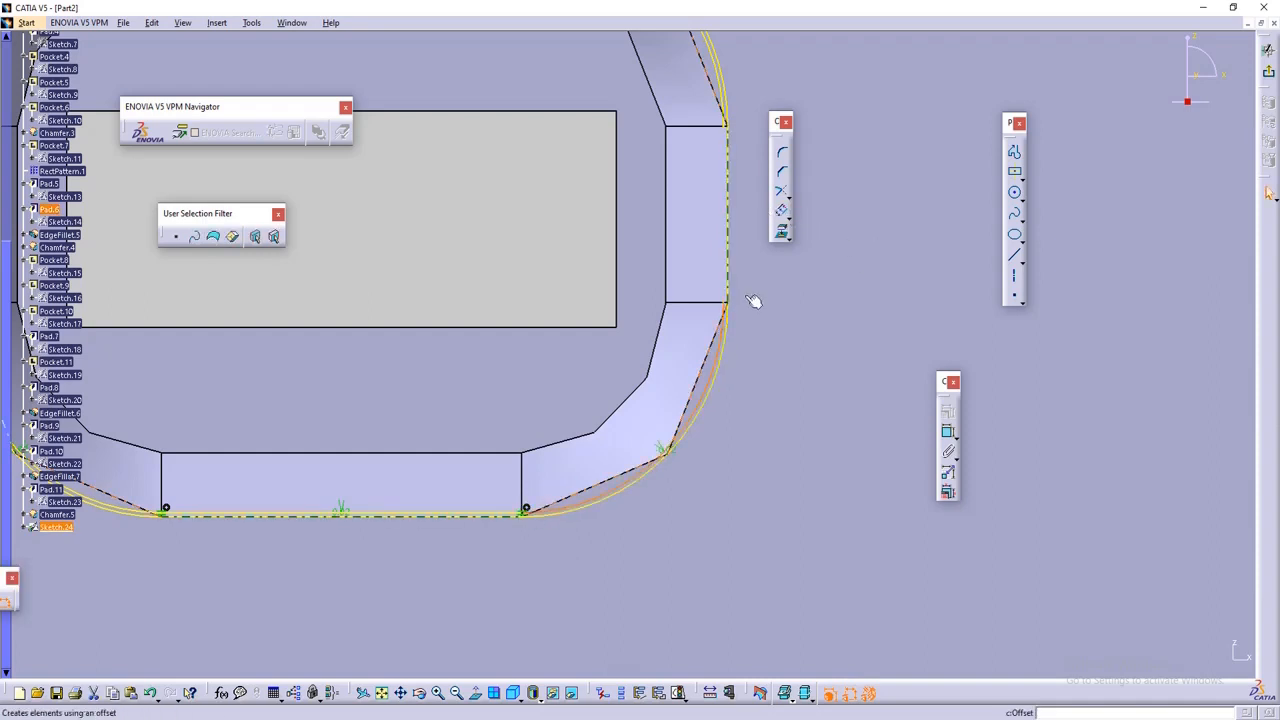
{"action": "middle_click_drag", "start_coordinate": [754, 302], "coordinate": [754, 492], "text": "ctrl"}
{"action": "middle_click_drag", "start_coordinate": [734, 374], "coordinate": [730, 522], "text": "ctrl"}
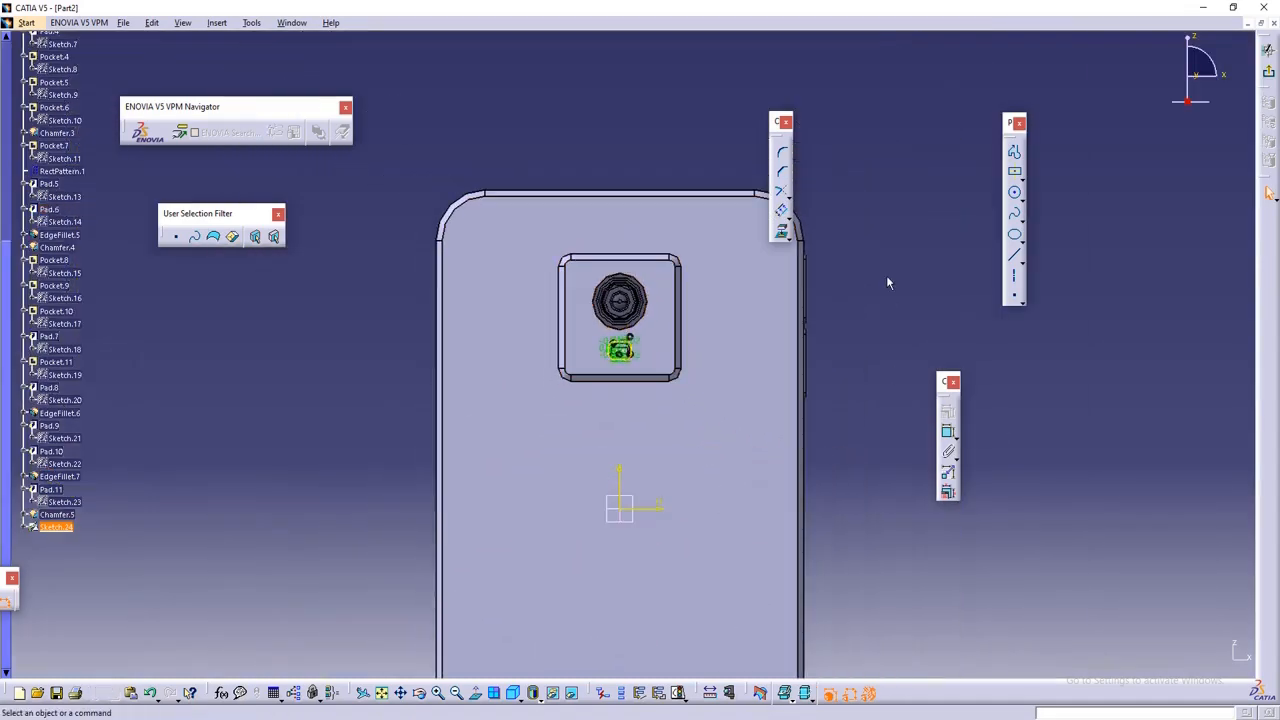
- Offset the projected right straight line of the pocket outline inward by 0.02 mm to close the inset outline
{"action": "middle_click_drag", "start_coordinate": [607, 369], "coordinate": [733, 34], "text": "ctrl"}
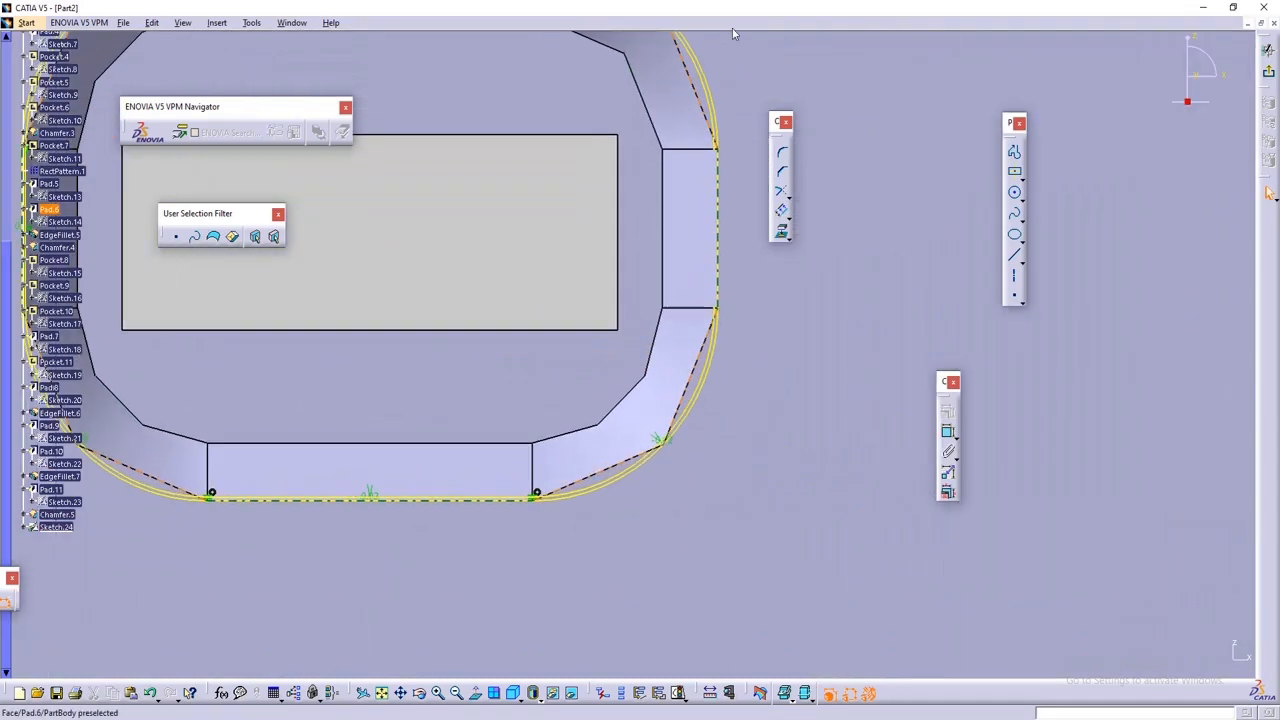
{"action": "left_click", "coordinate": [783, 212]}
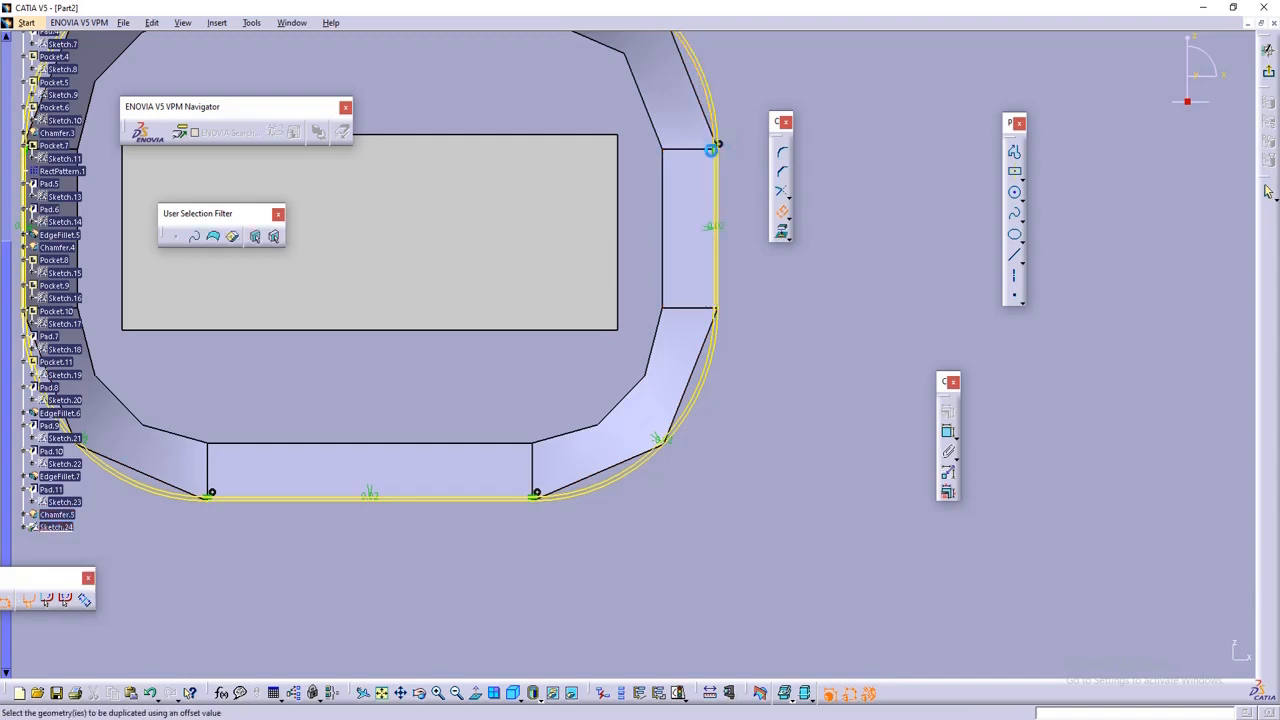
{"action": "mouse_move", "coordinate": [722, 184]}
{"action": "middle_mouse_down"}
{"action": "mouse_move", "coordinate": [731, 322]}
{"action": "mouse_move", "coordinate": [725, 187]}
{"action": "middle_mouse_up"}
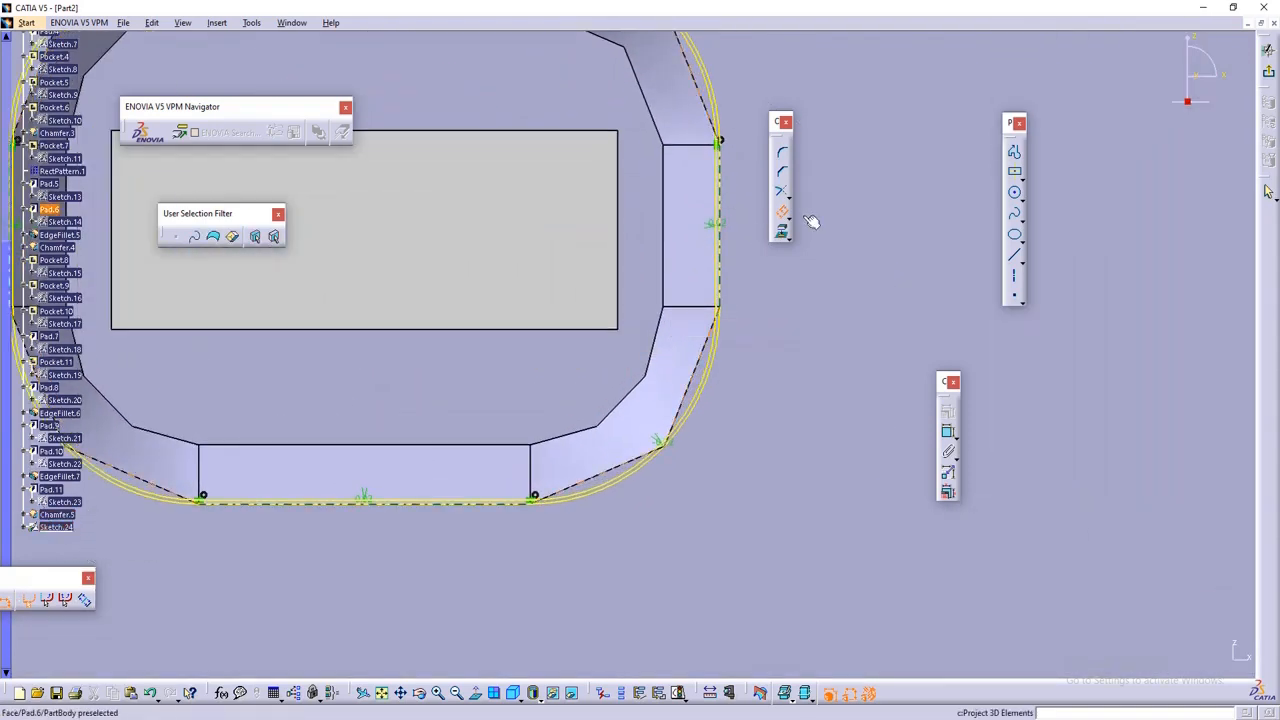
{"action": "left_click", "coordinate": [784, 213]}
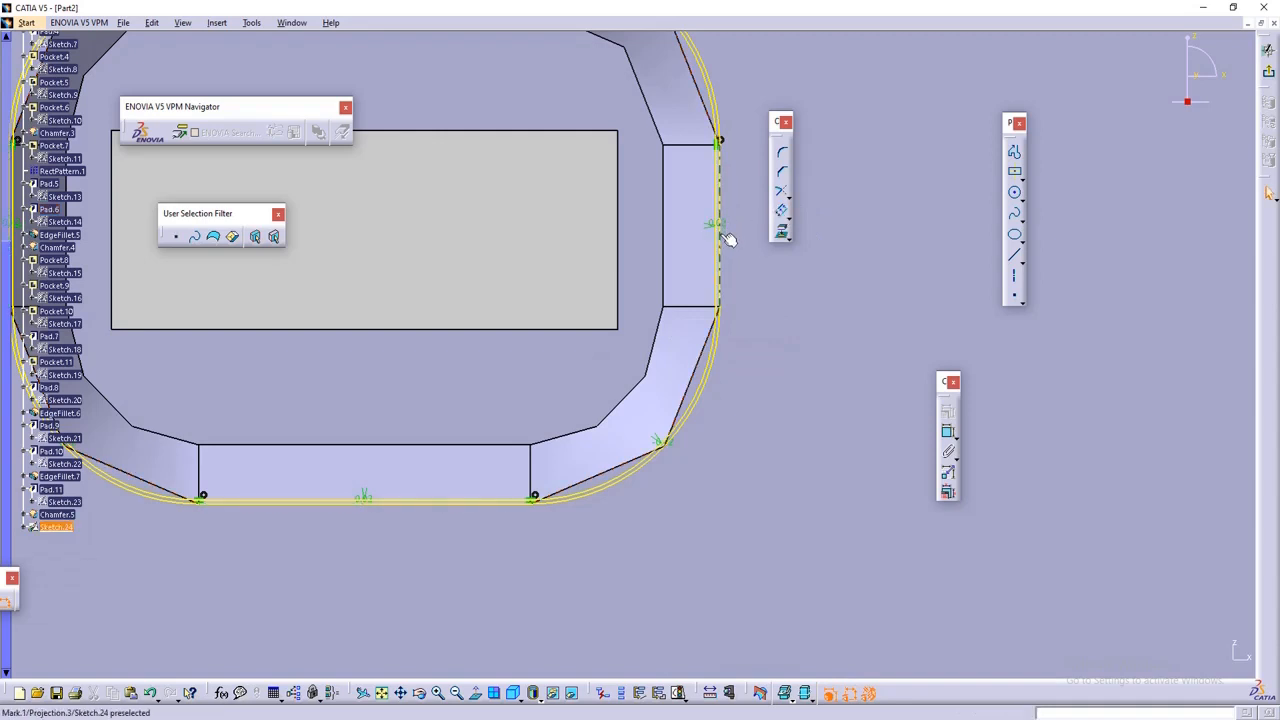
- Delete the projected straight lines and corner arcs of the pocket opening, keeping only the closed inset offset outline in the sketch
{"action": "left_click", "coordinate": [720, 233]}
{"action": "key", "text": "Delete"}
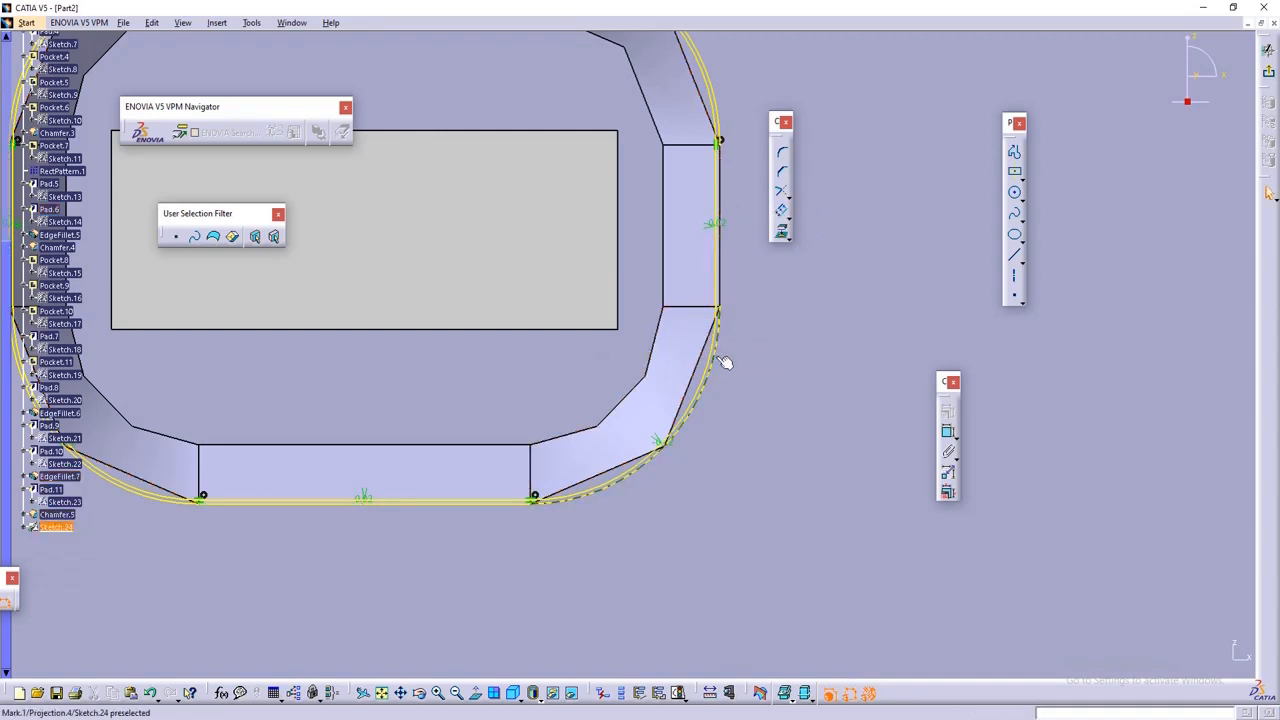
{"action": "left_click", "coordinate": [716, 350]}
{"action": "key", "text": "Delete"}
{"action": "key", "text": "Delete"}
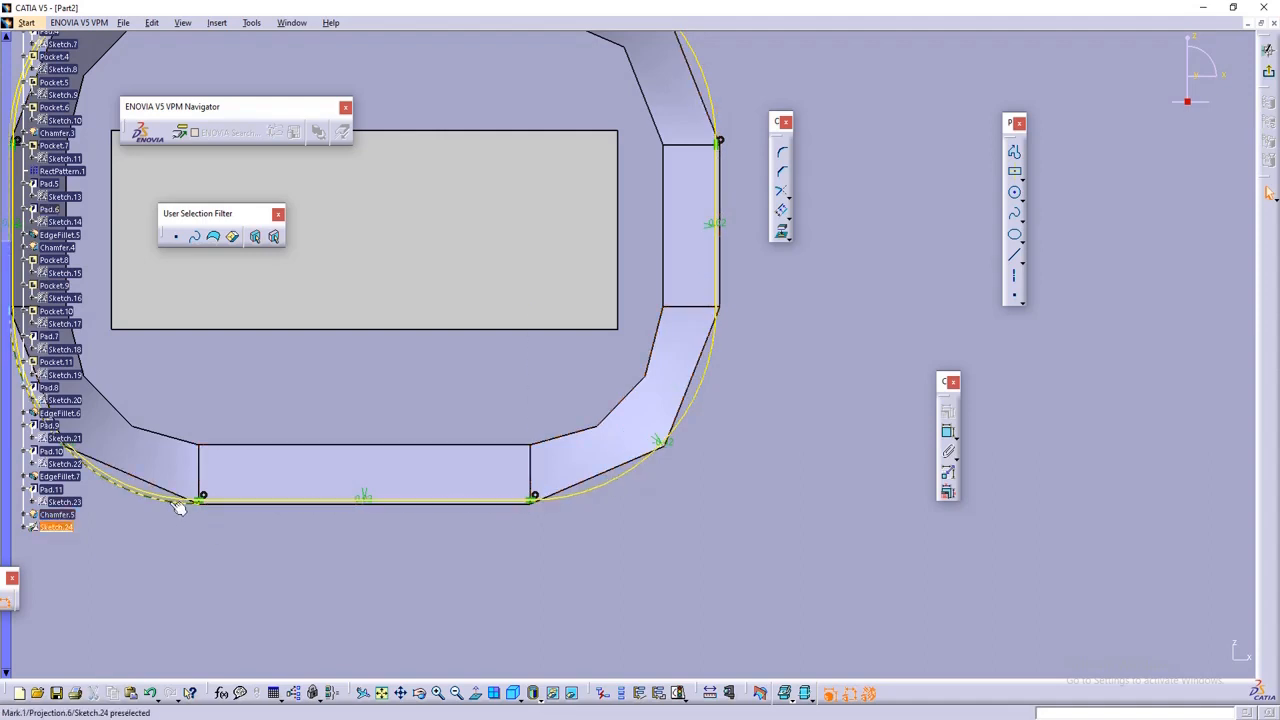
{"action": "middle_click_drag", "start_coordinate": [236, 376], "coordinate": [662, 698]}
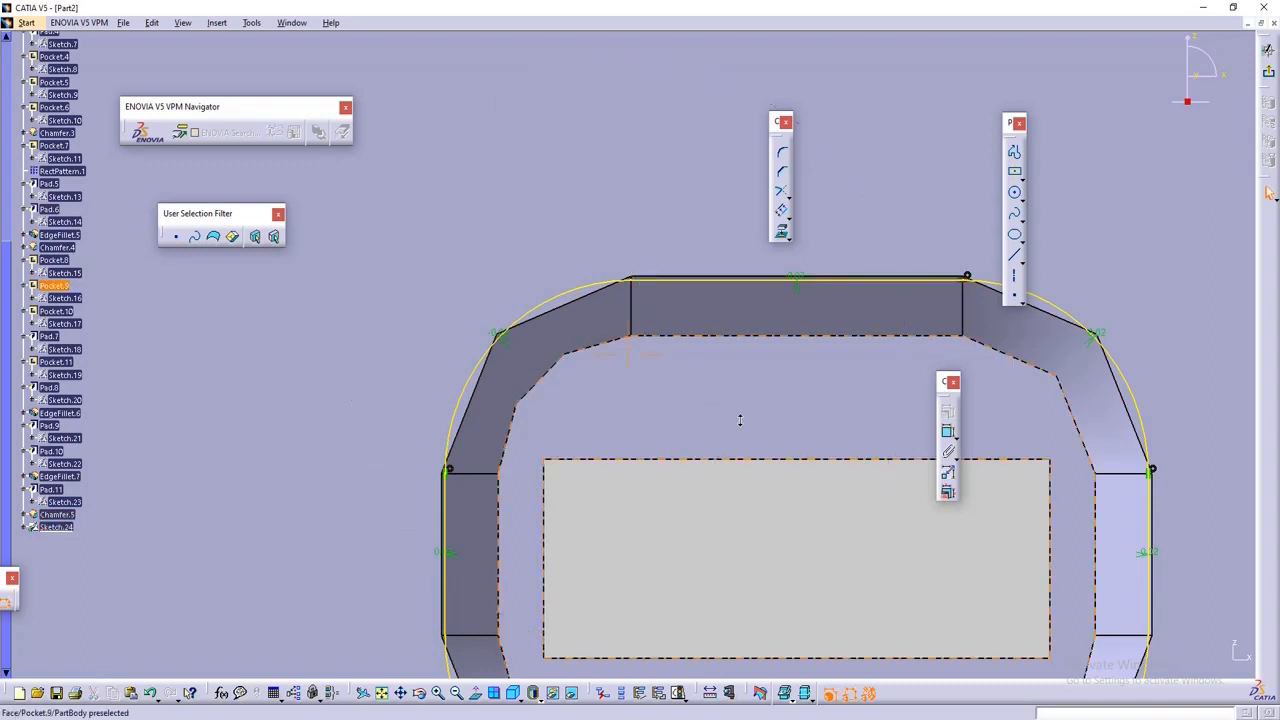
{"action": "mouse_move", "coordinate": [740, 420]}
{"action": "middle_mouse_down"}
{"action": "mouse_move", "coordinate": [744, 518]}
{"action": "mouse_move", "coordinate": [642, 403]}
{"action": "middle_mouse_up"}
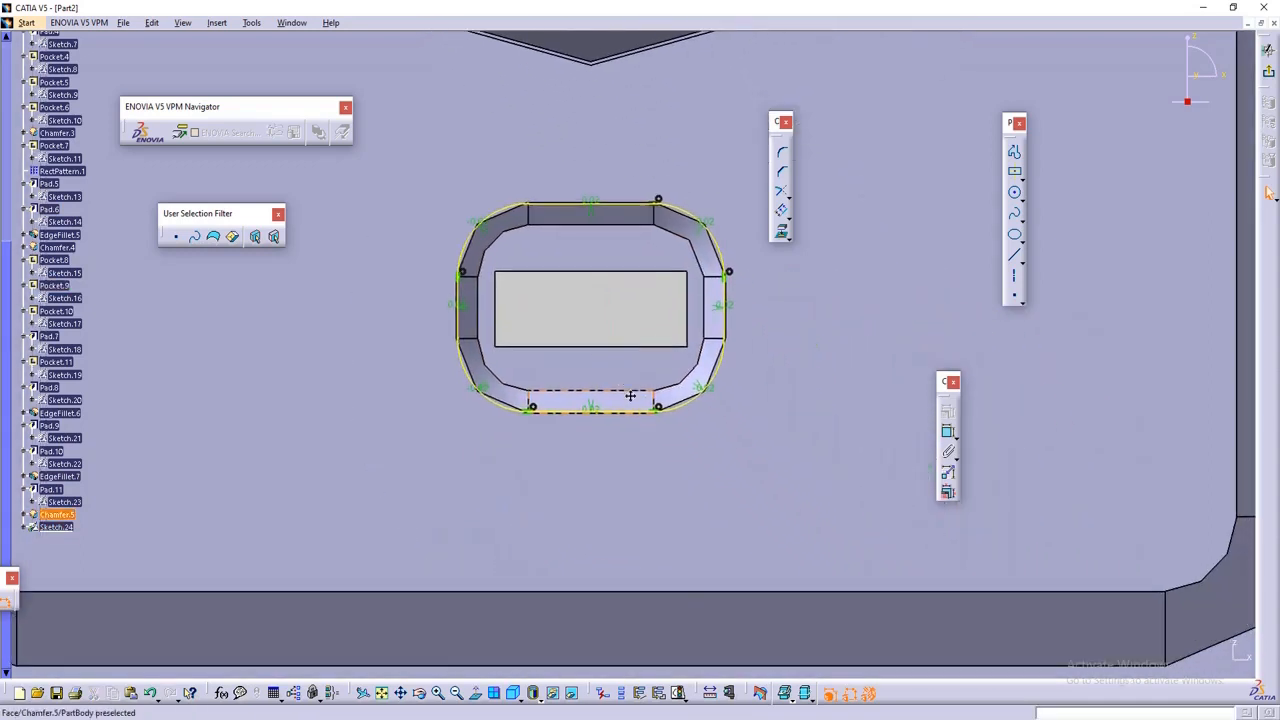
- Finish the inset outline sketch and extrude it as a 0.3 mm pad, reversed inward into the flash pocket
{"action": "left_click", "coordinate": [1270, 75]}
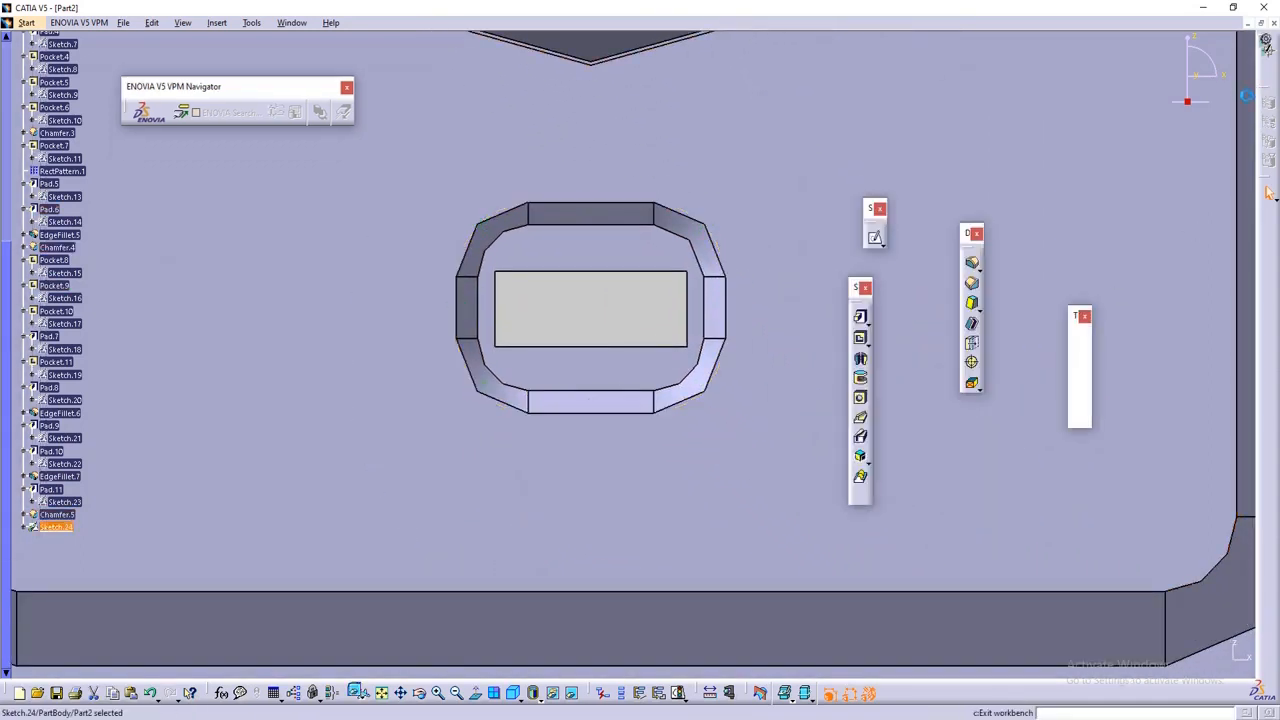
{"action": "left_click", "coordinate": [860, 317]}
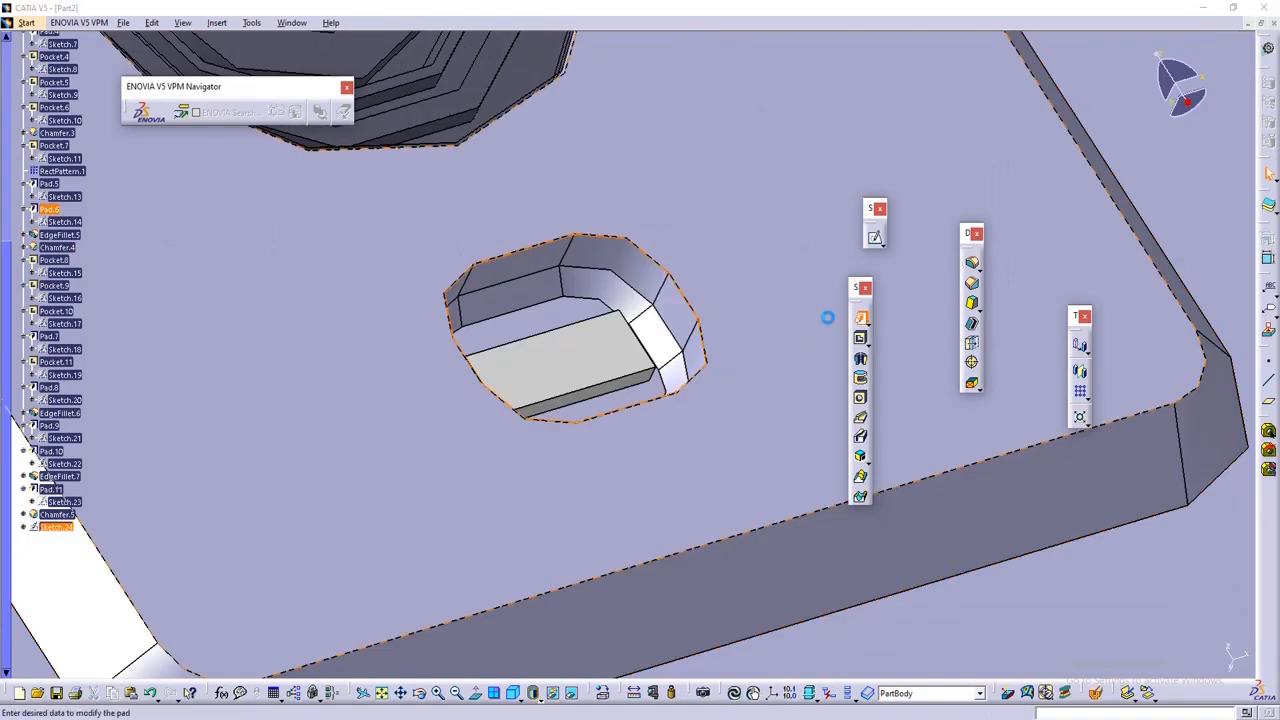
{"action": "middle_click_drag", "start_coordinate": [580, 317], "coordinate": [576, 320]}
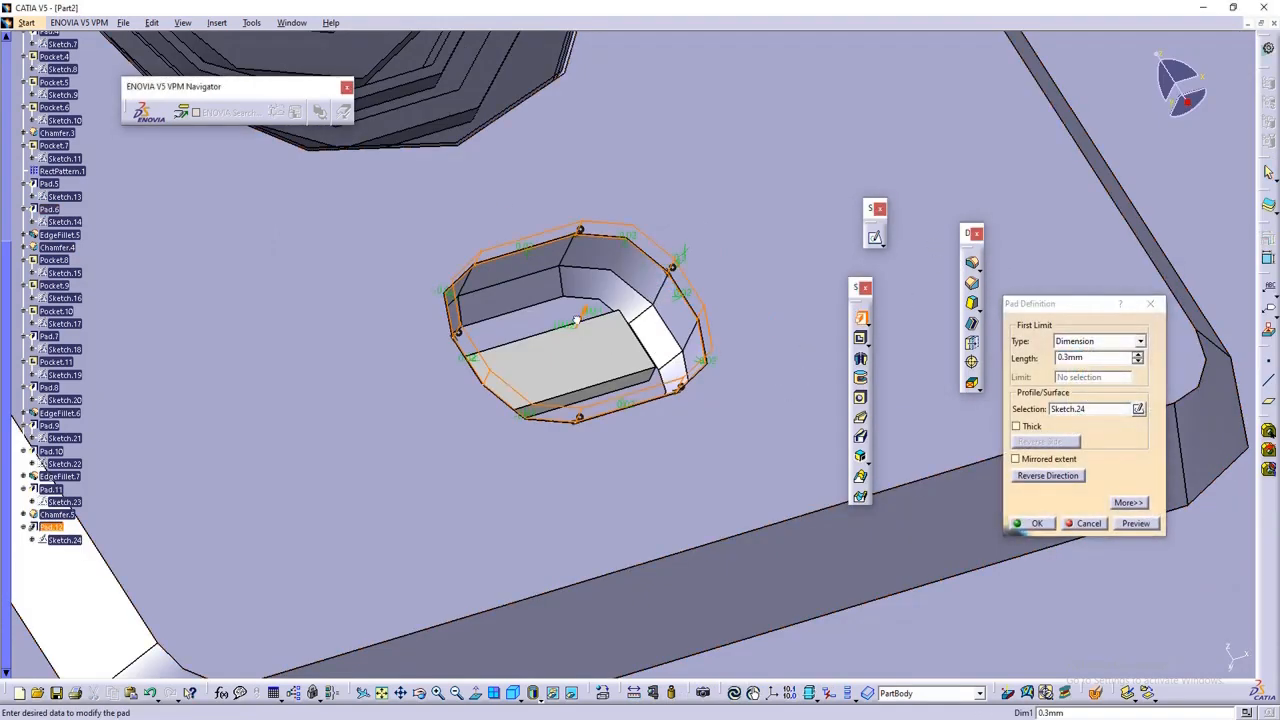
{"action": "left_click", "coordinate": [586, 318]}
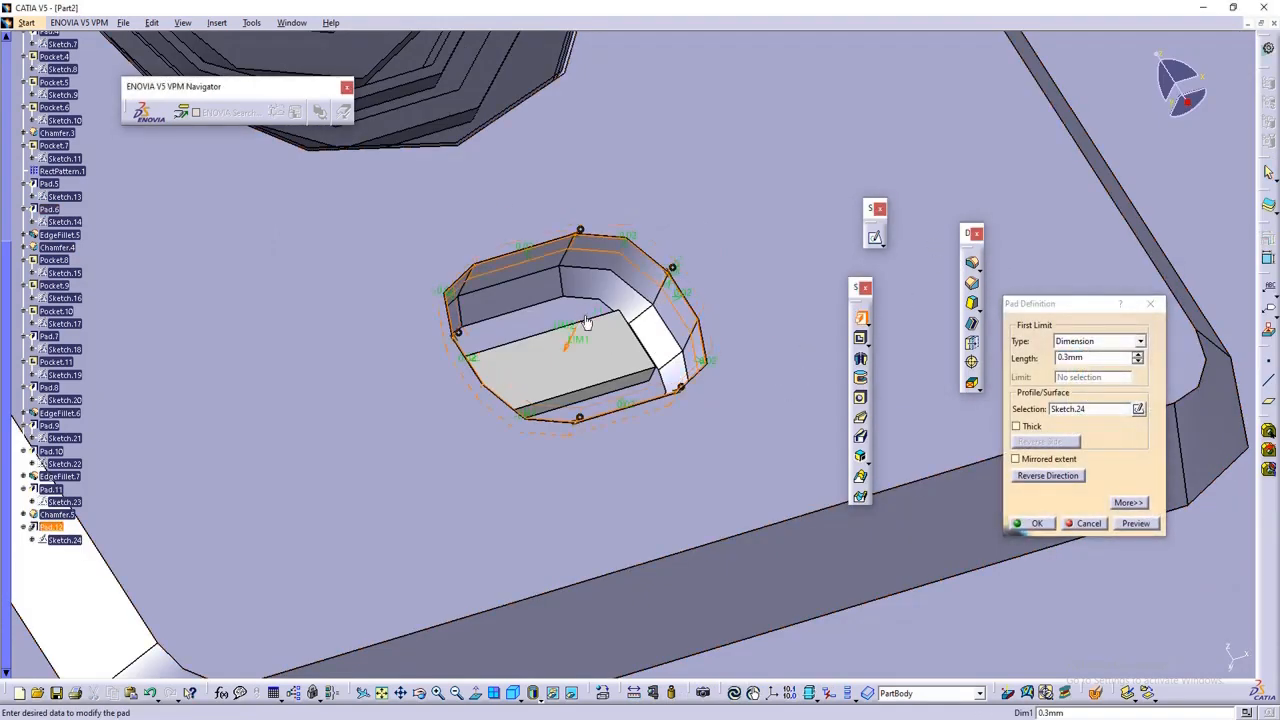
{"action": "left_click", "coordinate": [1034, 521]}
{"action": "middle_click_drag", "start_coordinate": [700, 206], "coordinate": [851, 141]}
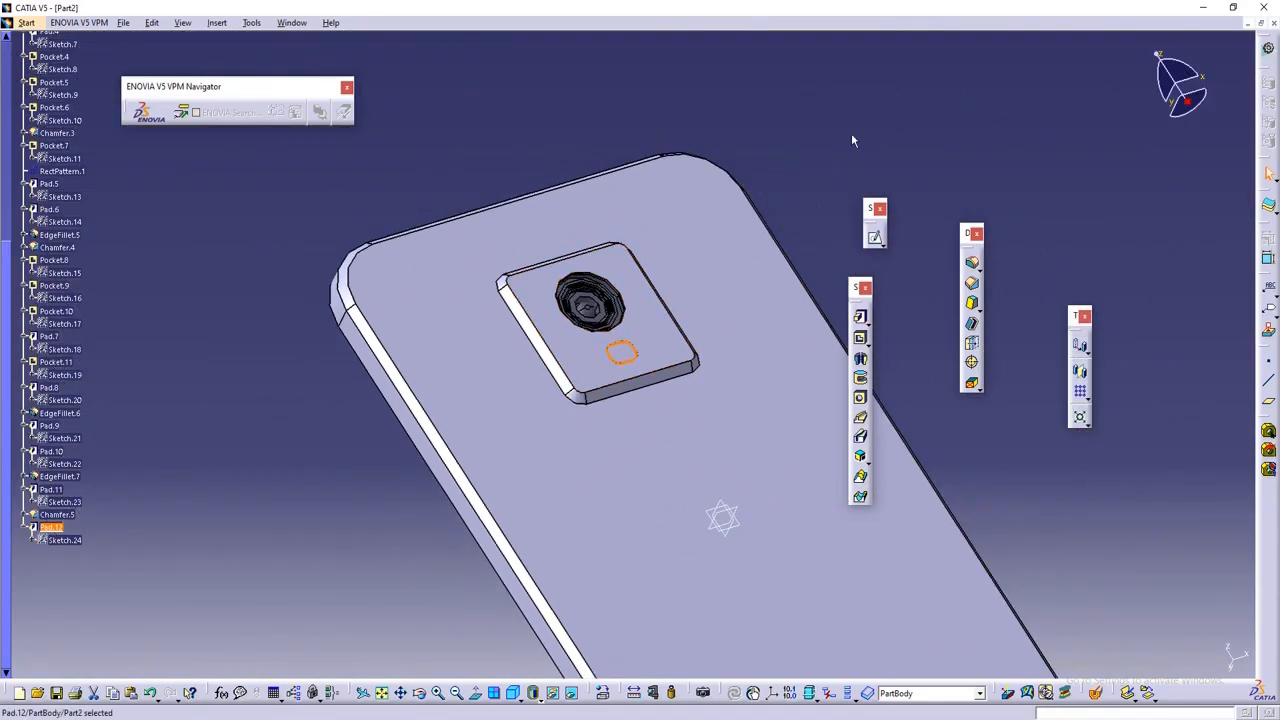
- Give the new flash cover pad a white fill colour with a transparency of 218
{"action": "right_click", "coordinate": [50, 531]}
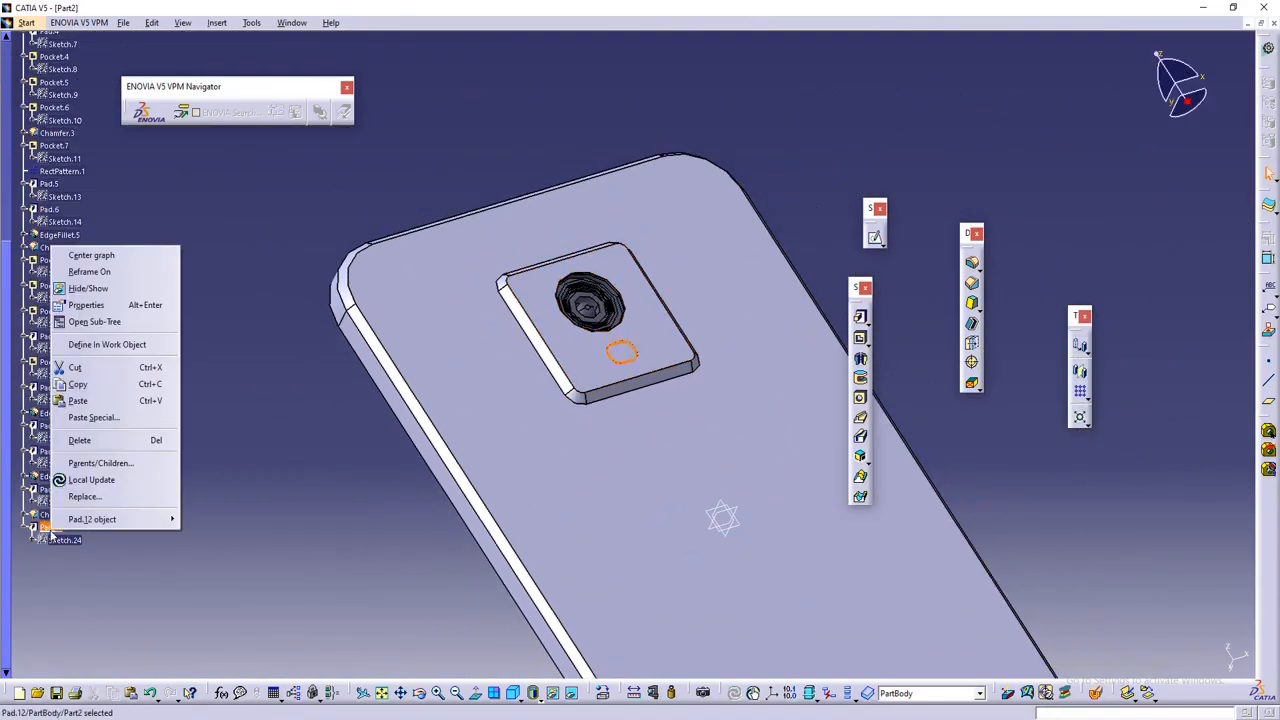
{"action": "left_click", "coordinate": [86, 305]}
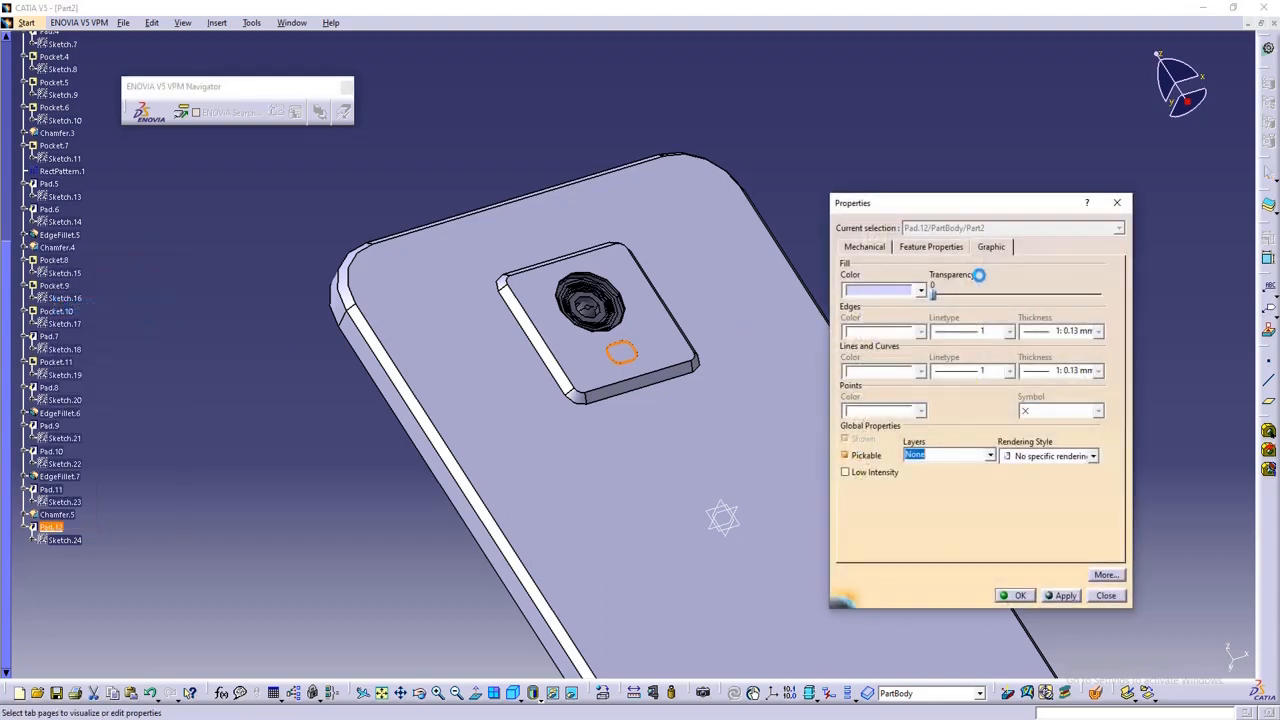
{"action": "left_click_drag", "start_coordinate": [940, 293], "coordinate": [1057, 292]}
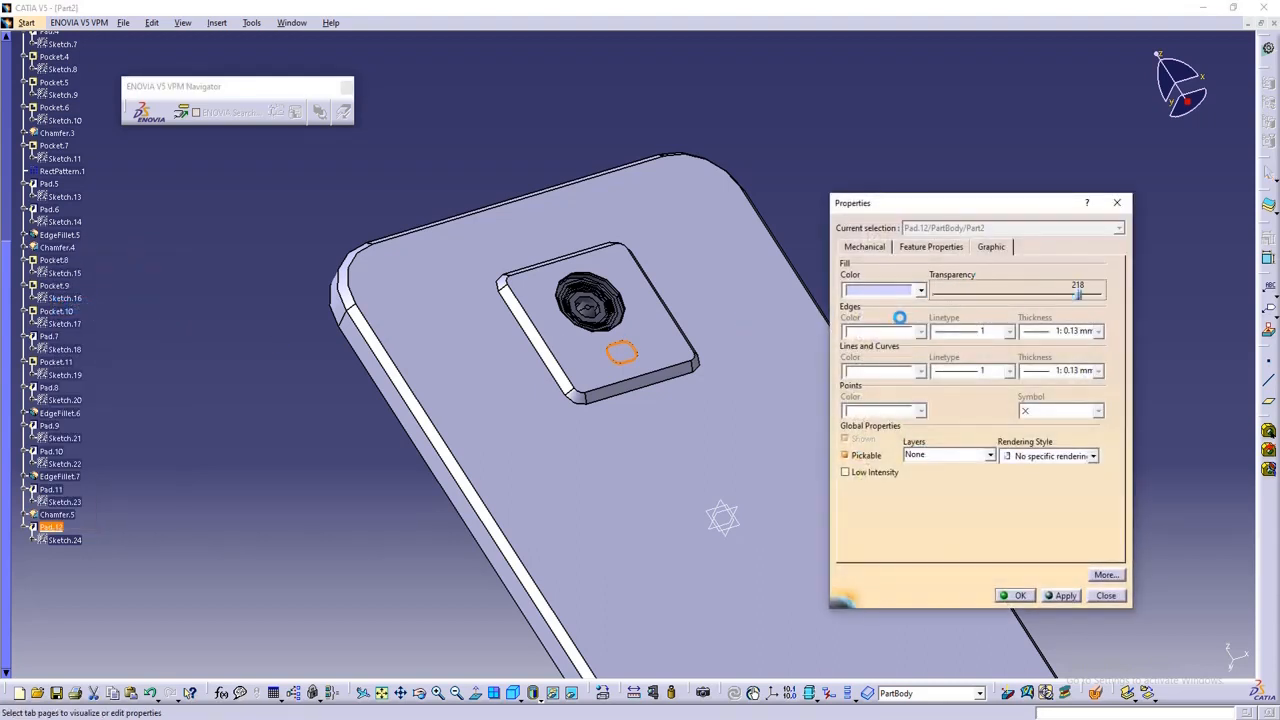
{"action": "left_click", "coordinate": [920, 290]}
{"action": "left_click", "coordinate": [880, 308]}
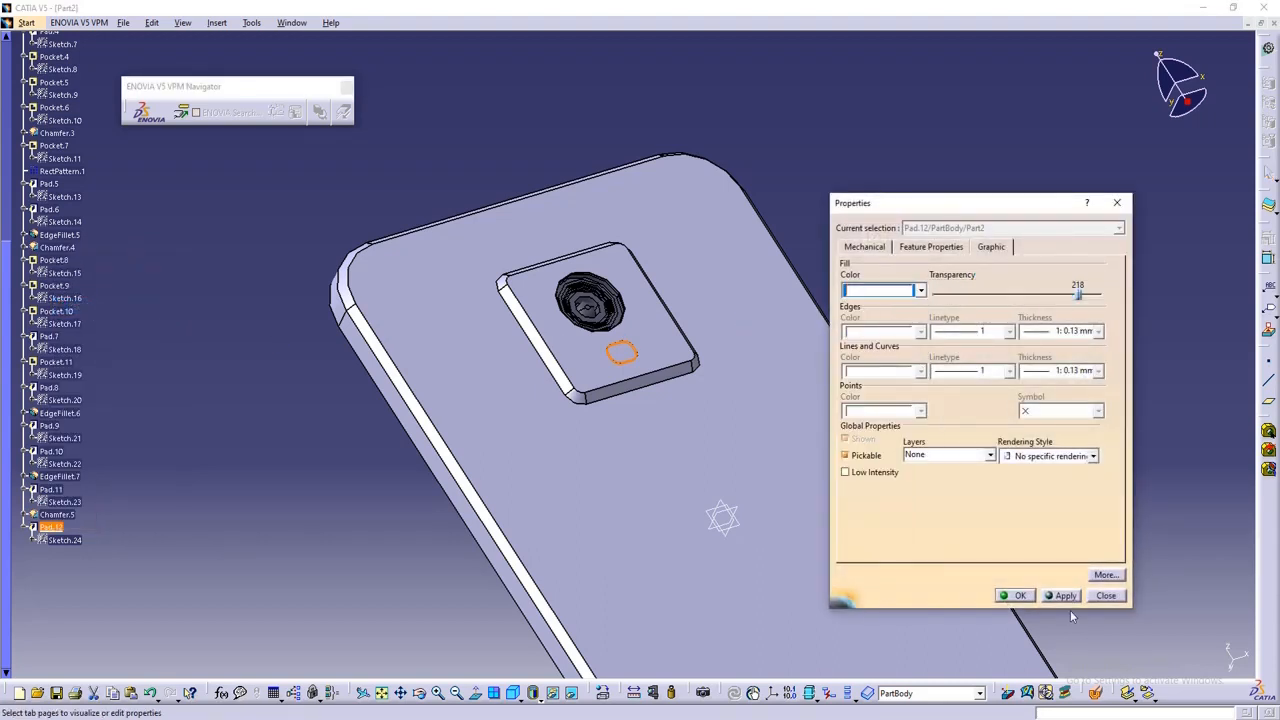
{"action": "left_click", "coordinate": [1064, 596]}
{"action": "left_click", "coordinate": [1012, 597]}
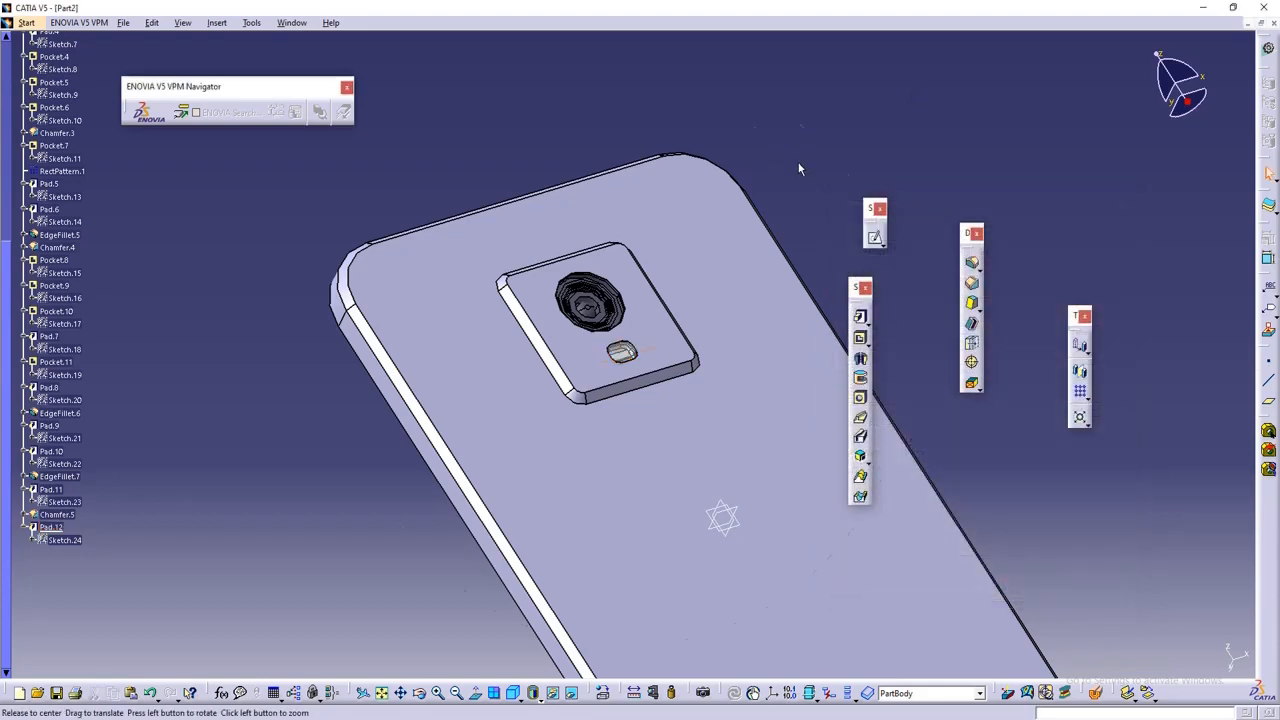
- Start a new sketch on the phone's front face surrounding the black screen
{"action": "middle_click_drag", "start_coordinate": [798, 162], "coordinate": [1077, 274]}
{"action": "scroll", "coordinate": [600, 320], "scroll_direction": "up", "scroll_amount": 1}
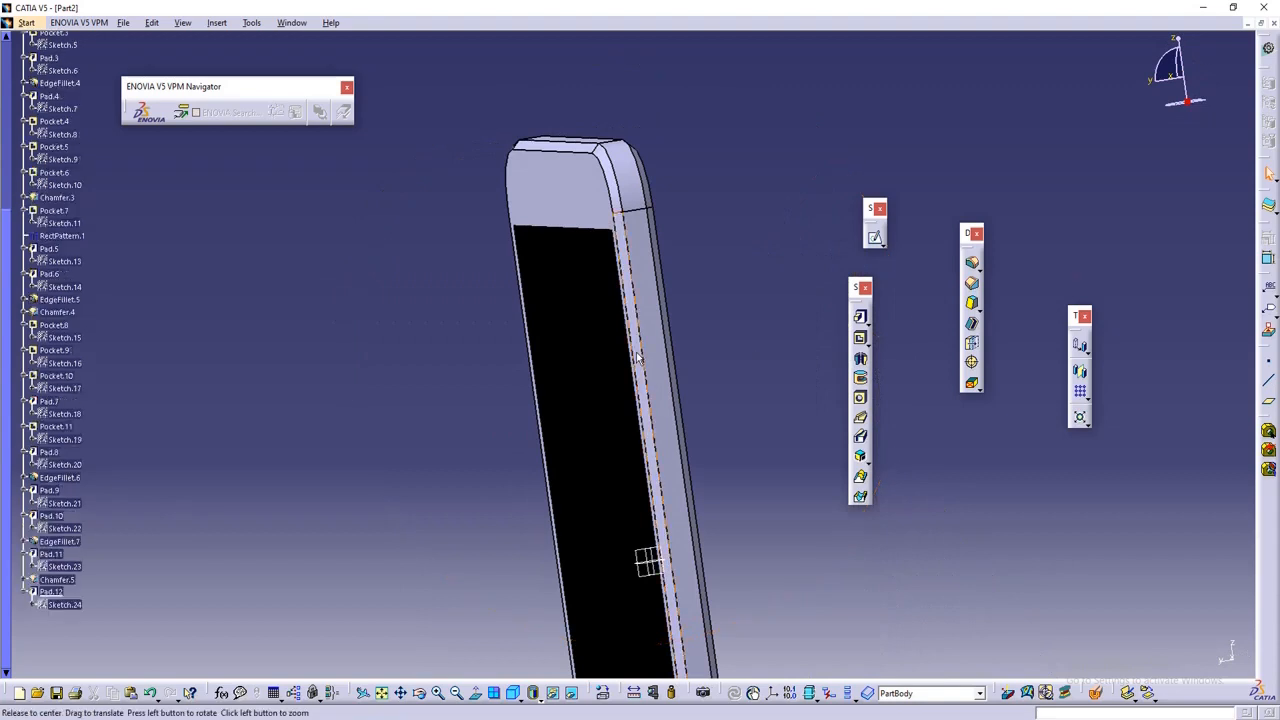
{"action": "middle_click_drag", "start_coordinate": [600, 310], "coordinate": [630, 278]}
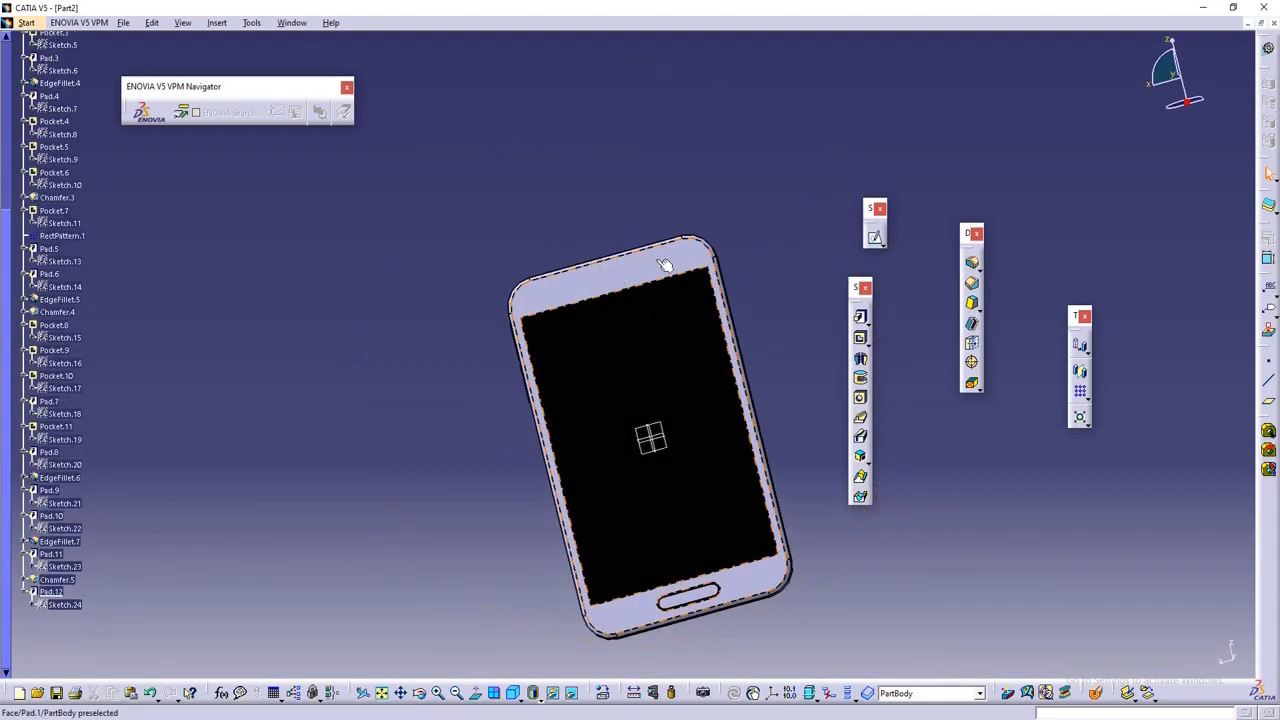
{"action": "left_click", "coordinate": [657, 277]}
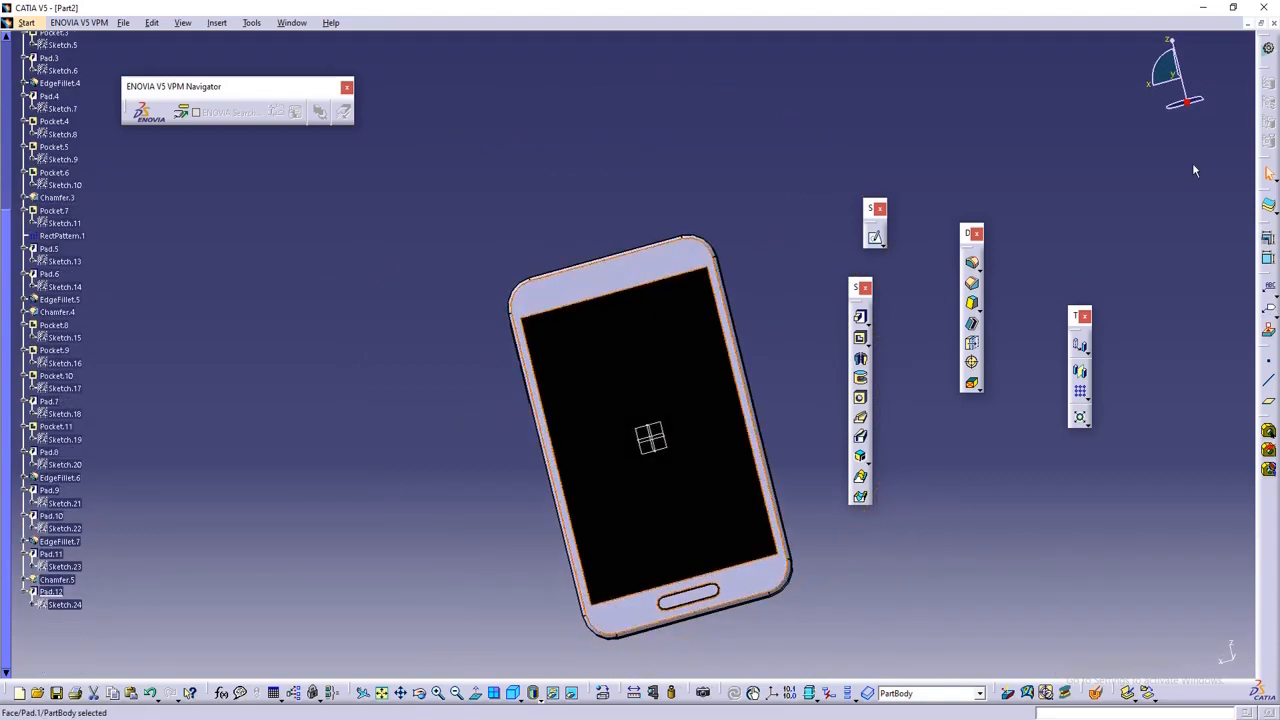
{"action": "left_click", "coordinate": [875, 237]}
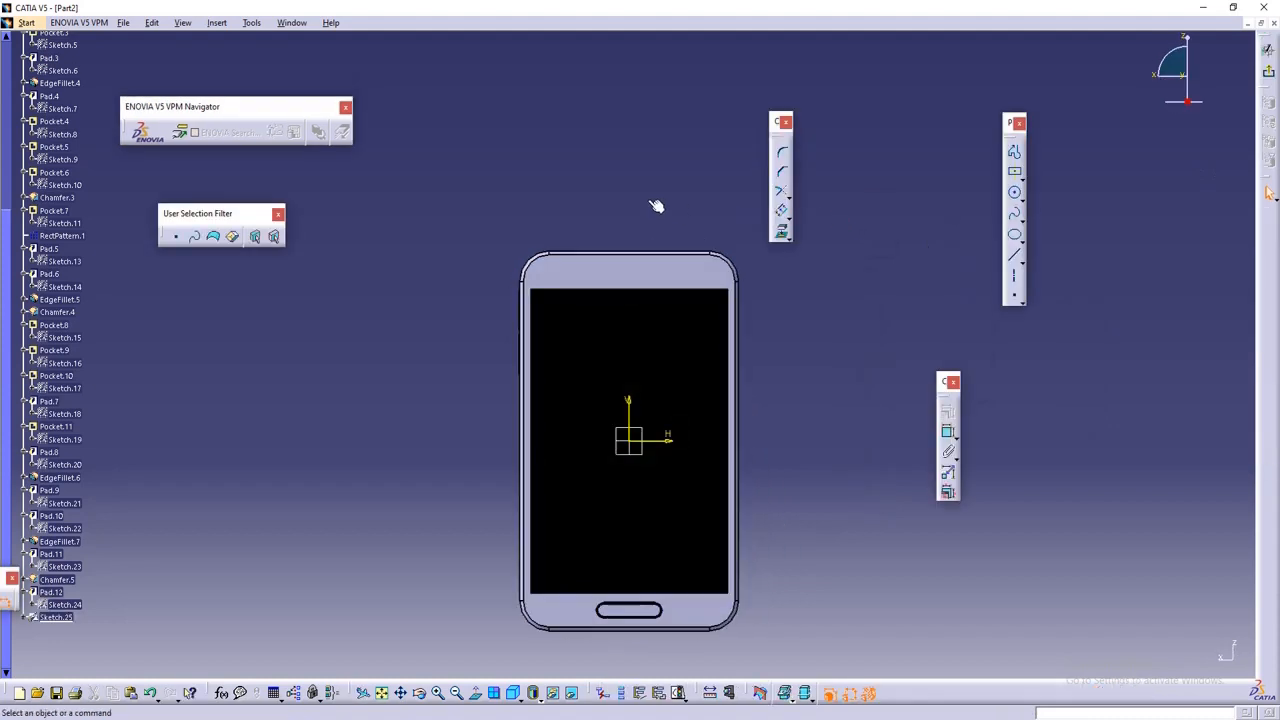
- Sketch a horizontal elongated hole above the screen, about 13.7 mm between end centres with a radius of about 1.9 mm
{"action": "mouse_move", "coordinate": [655, 205]}
{"action": "middle_mouse_down"}
{"action": "mouse_move", "coordinate": [589, 283]}
{"action": "mouse_move", "coordinate": [580, 186]}
{"action": "middle_mouse_up"}
{"action": "left_click", "coordinate": [1015, 214]}
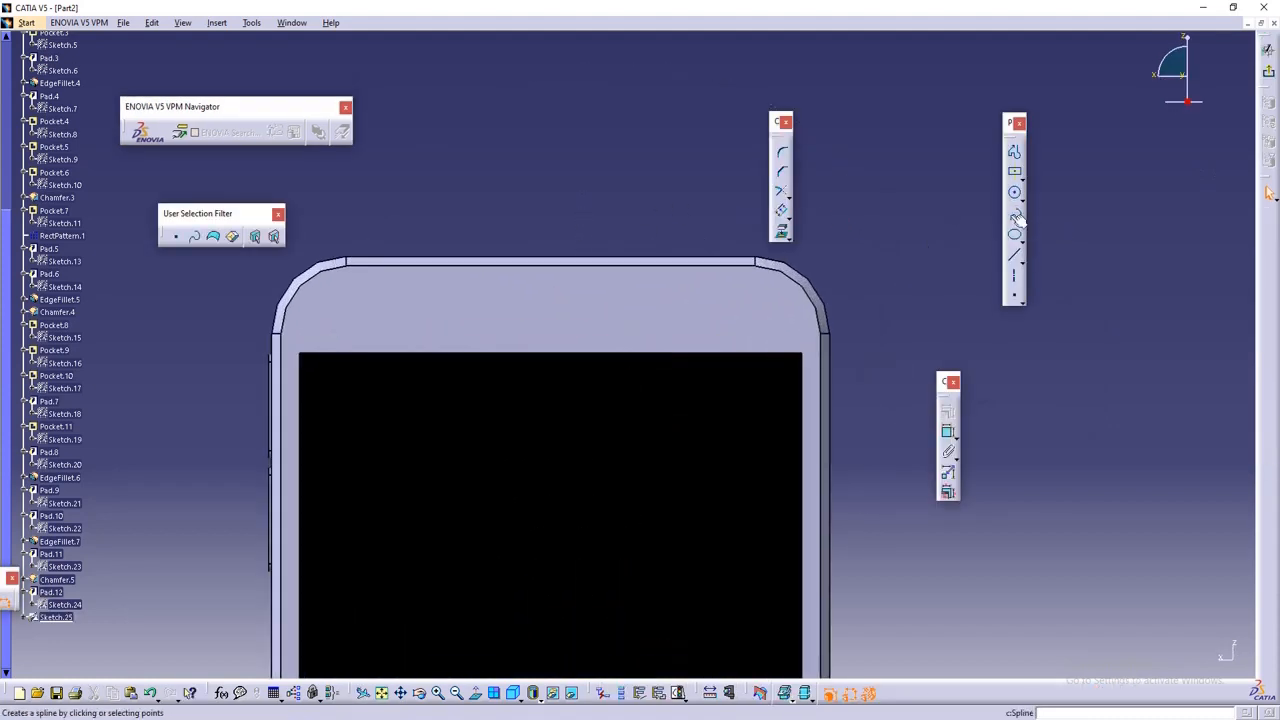
{"action": "left_click", "coordinate": [1020, 179]}
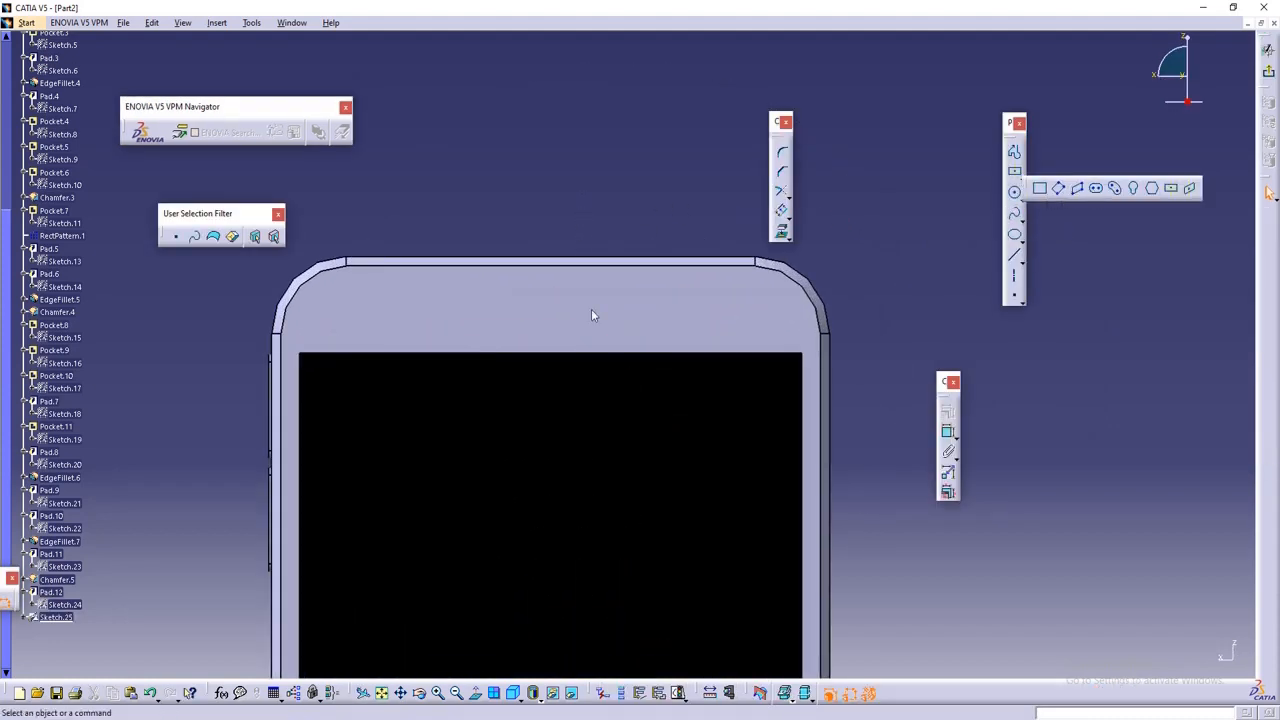
{"action": "left_click", "coordinate": [1096, 188]}
{"action": "left_click", "coordinate": [496, 310]}
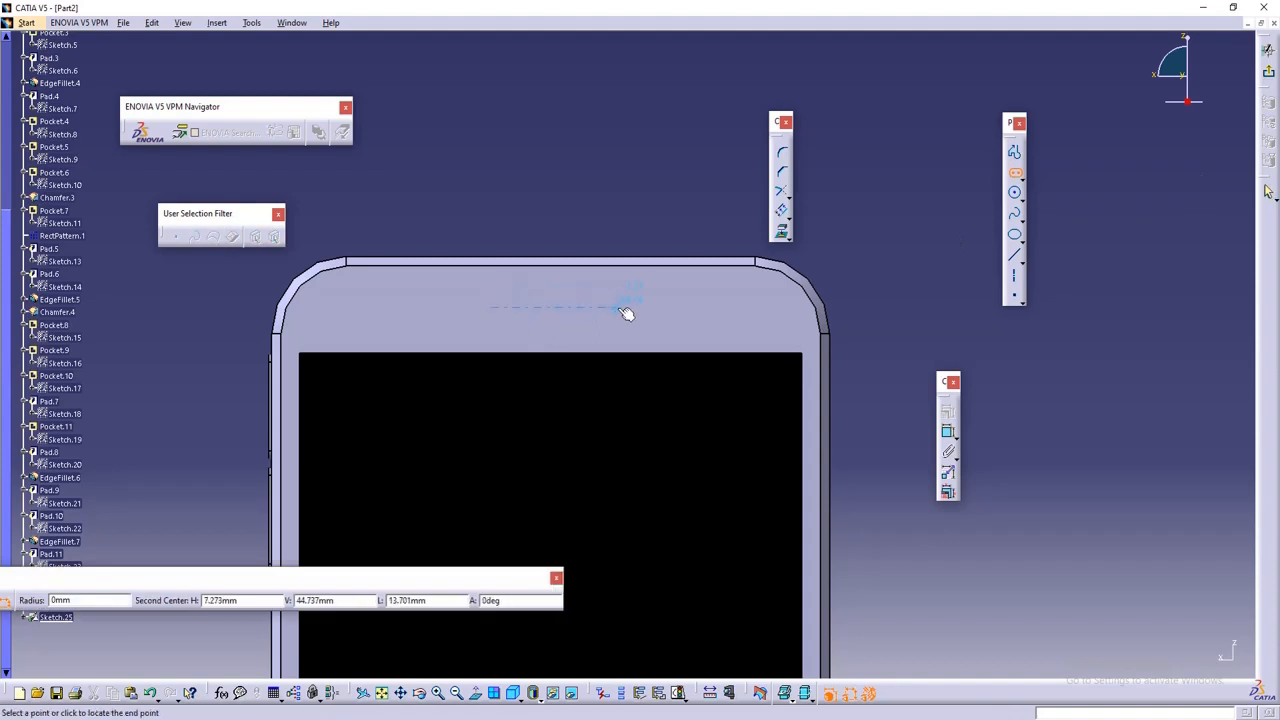
{"action": "left_click", "coordinate": [622, 310]}
{"action": "left_click", "coordinate": [626, 290]}
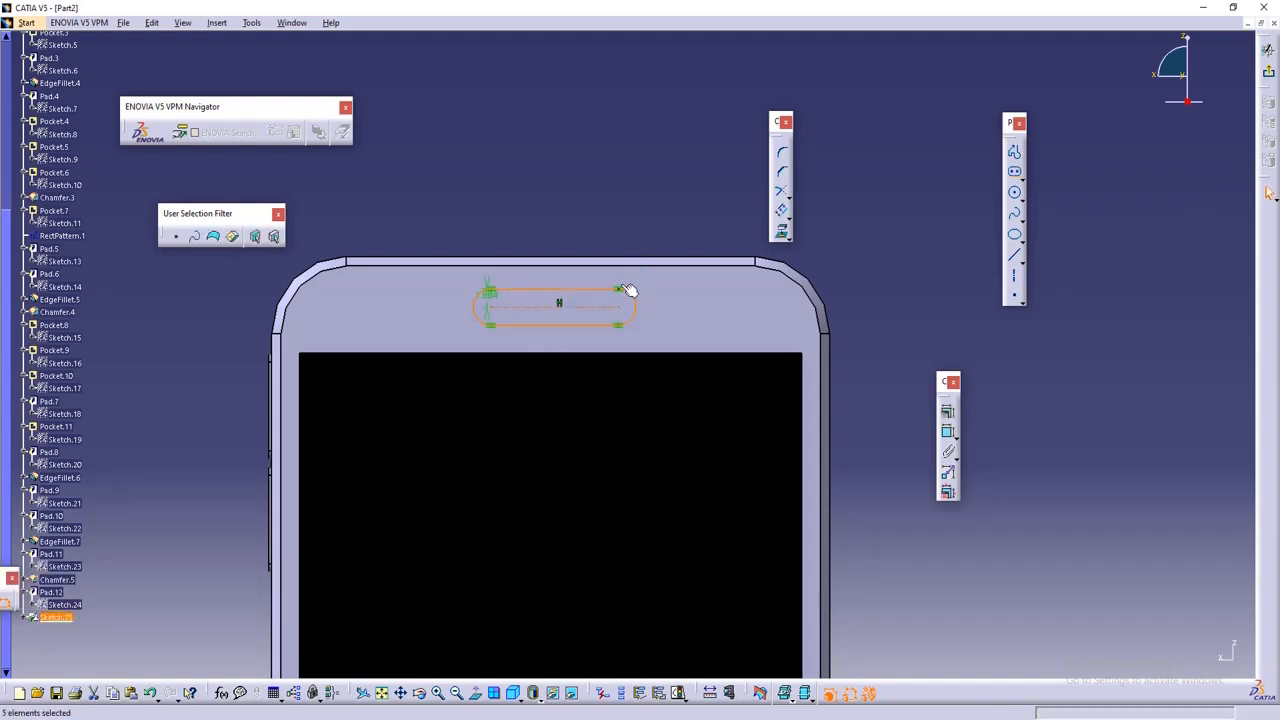
{"action": "left_click", "coordinate": [630, 202]}
- Dimension the elongated hole's left end centre and right end arc horizontally from the vertical axis
{"action": "middle_click_drag", "start_coordinate": [630, 202], "coordinate": [648, 306], "text": "ctrl"}
{"action": "middle_click_drag", "start_coordinate": [667, 388], "coordinate": [673, 335]}
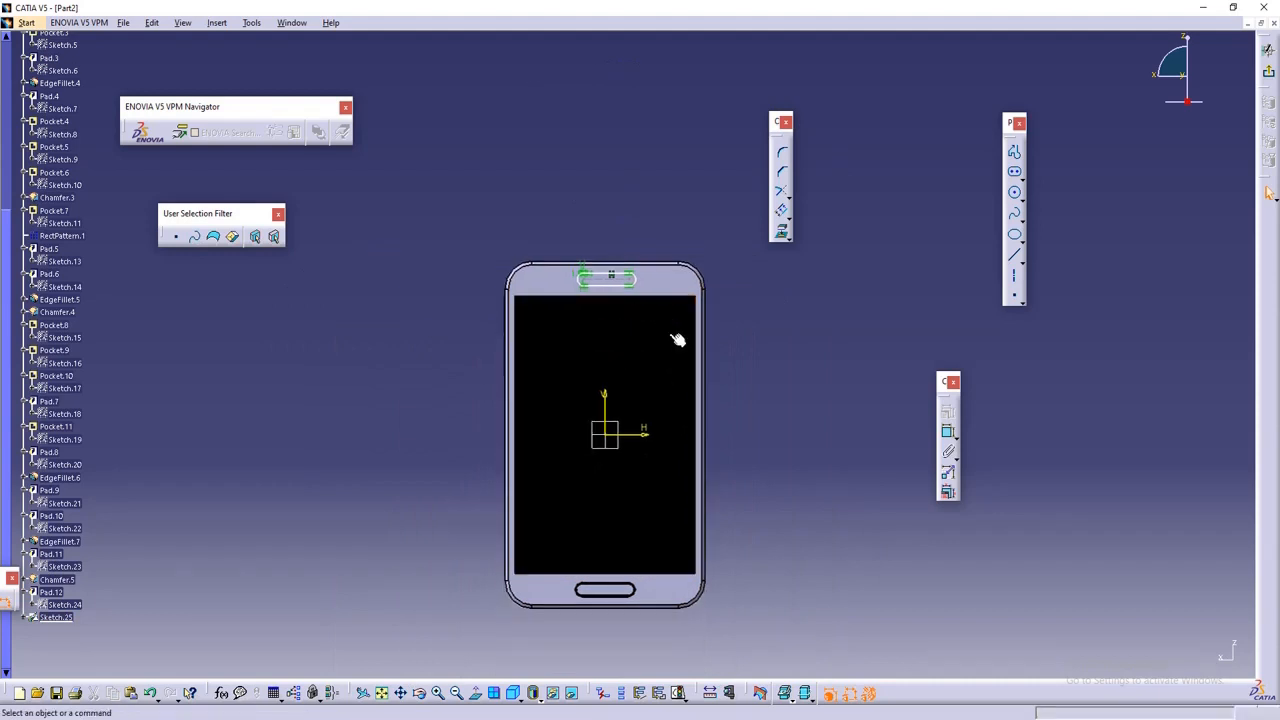
{"action": "middle_click_drag", "start_coordinate": [812, 326], "coordinate": [848, 256], "text": "ctrl"}
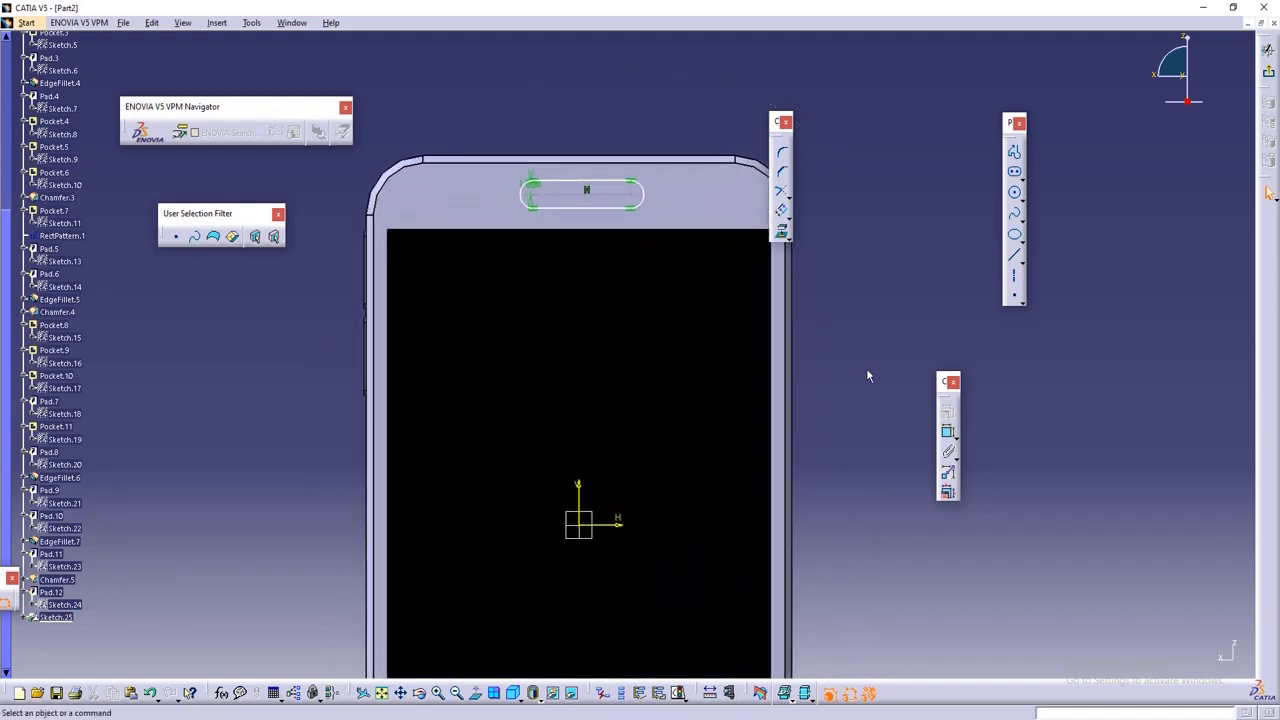
{"action": "left_click", "coordinate": [948, 434]}
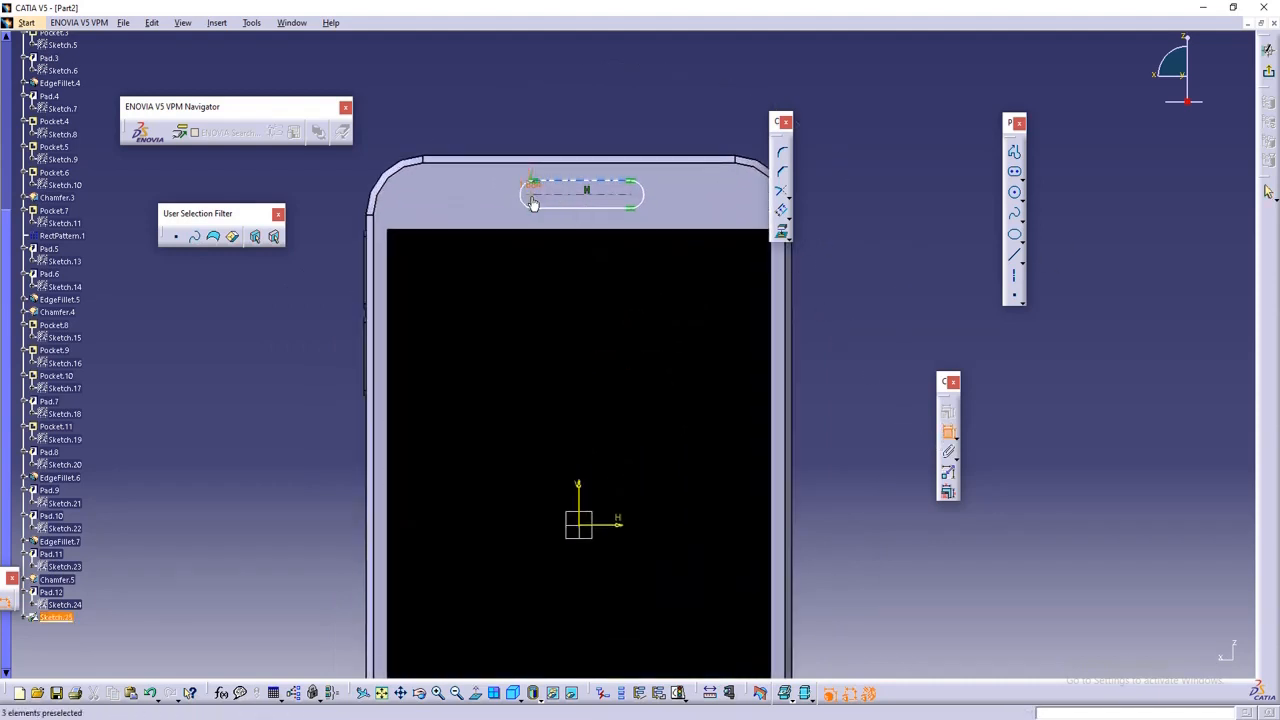
{"action": "left_click", "coordinate": [586, 502]}
{"action": "left_click", "coordinate": [491, 295]}
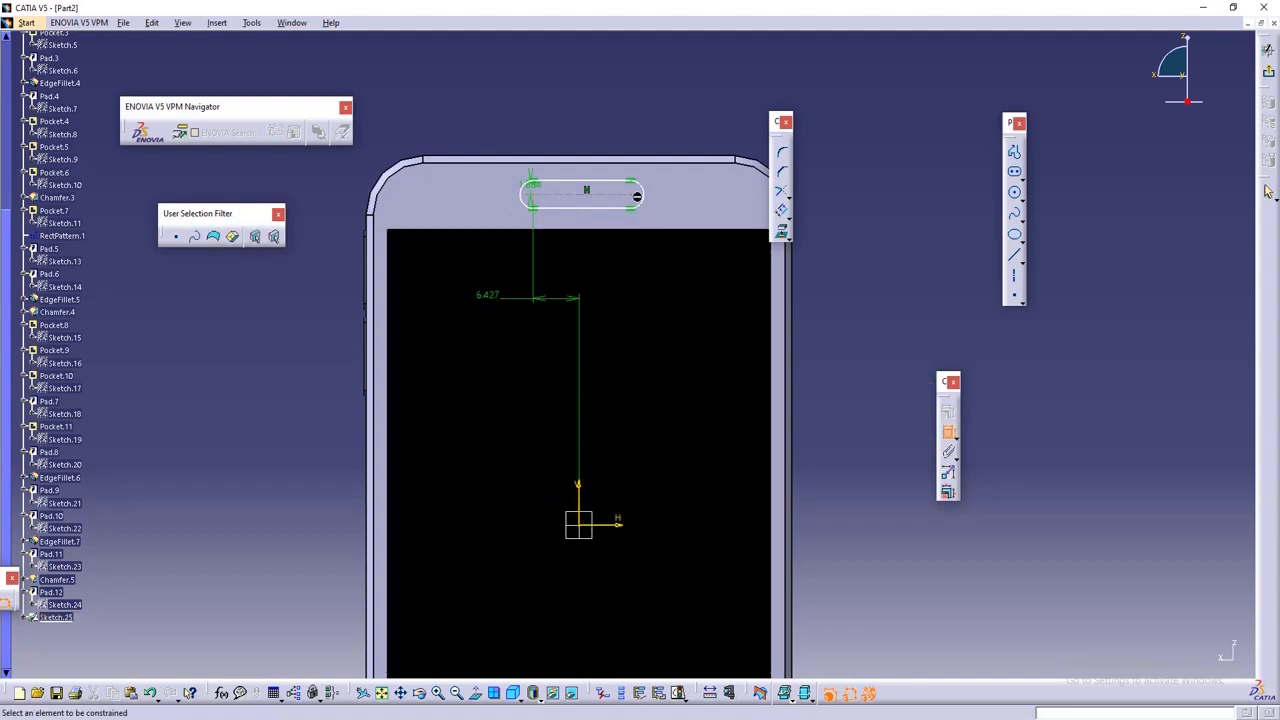
{"action": "left_click", "coordinate": [642, 195]}
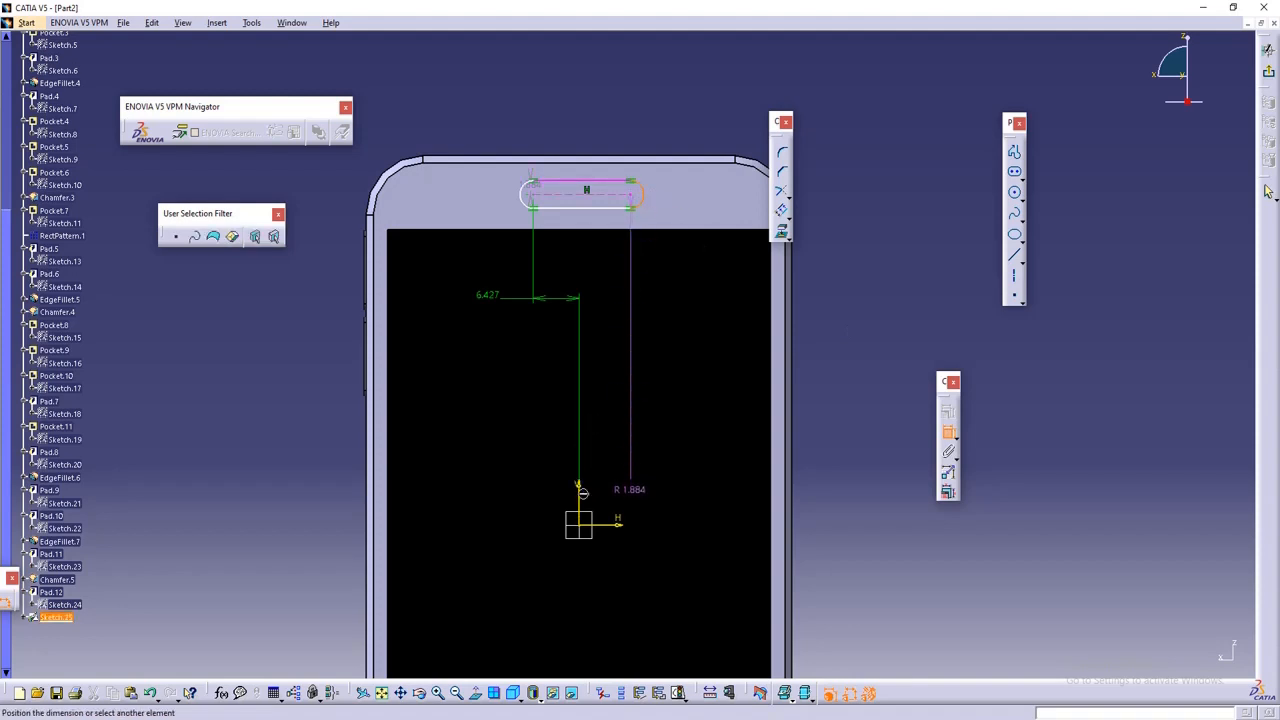
{"action": "left_click", "coordinate": [586, 499]}
{"action": "left_click", "coordinate": [622, 331]}
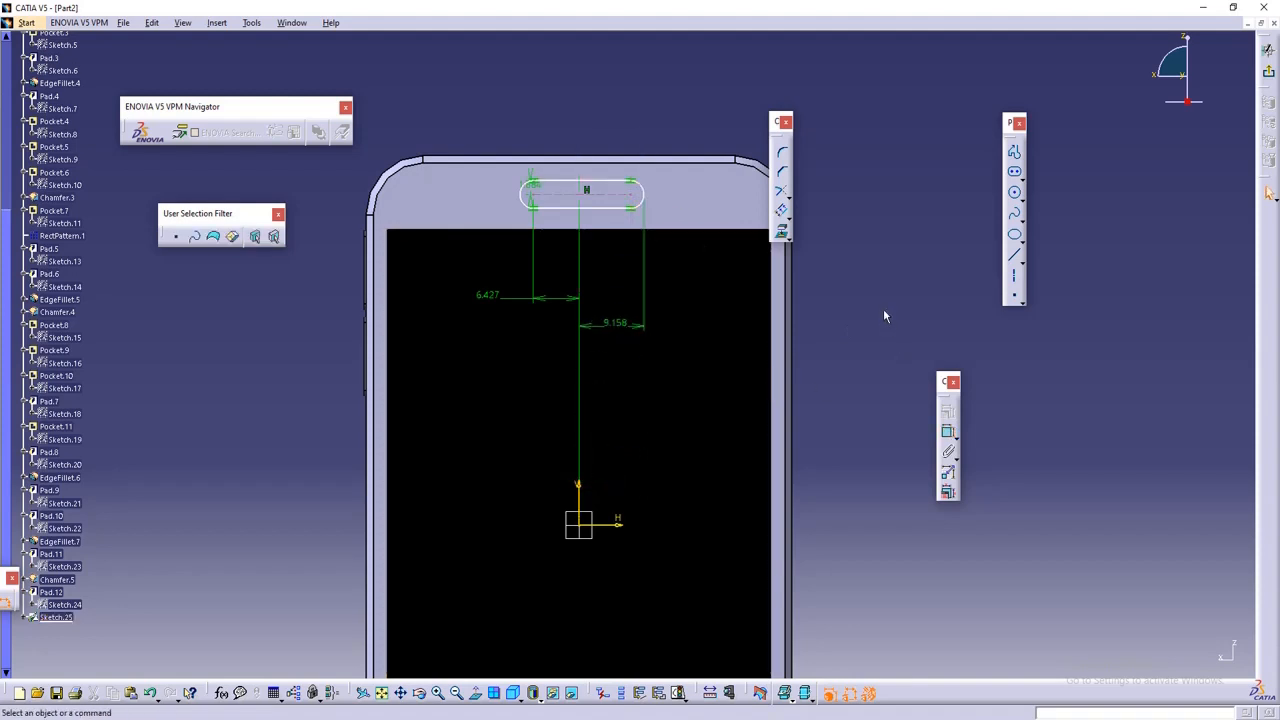
- Replace the left horizontal dimension with one between the elongated hole's left end arc and the vertical axis
{"action": "left_click", "coordinate": [541, 300]}
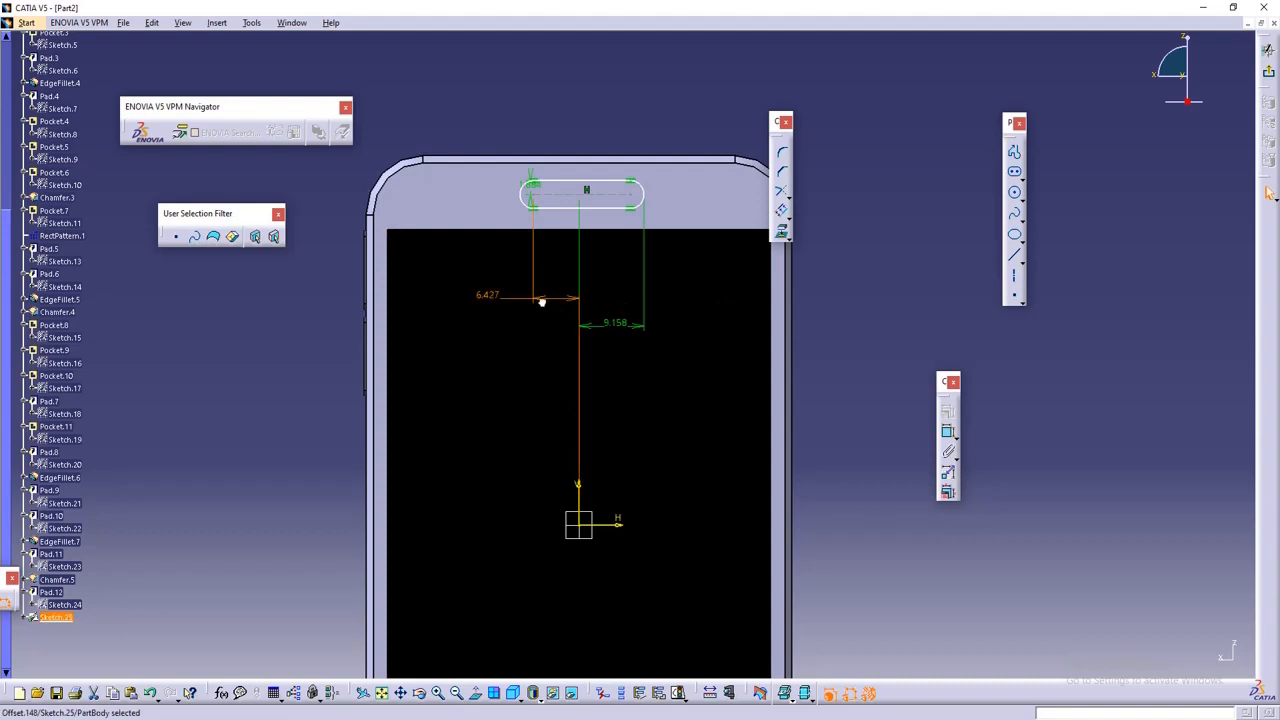
{"action": "key", "text": "Delete"}
{"action": "left_click", "coordinate": [948, 432]}
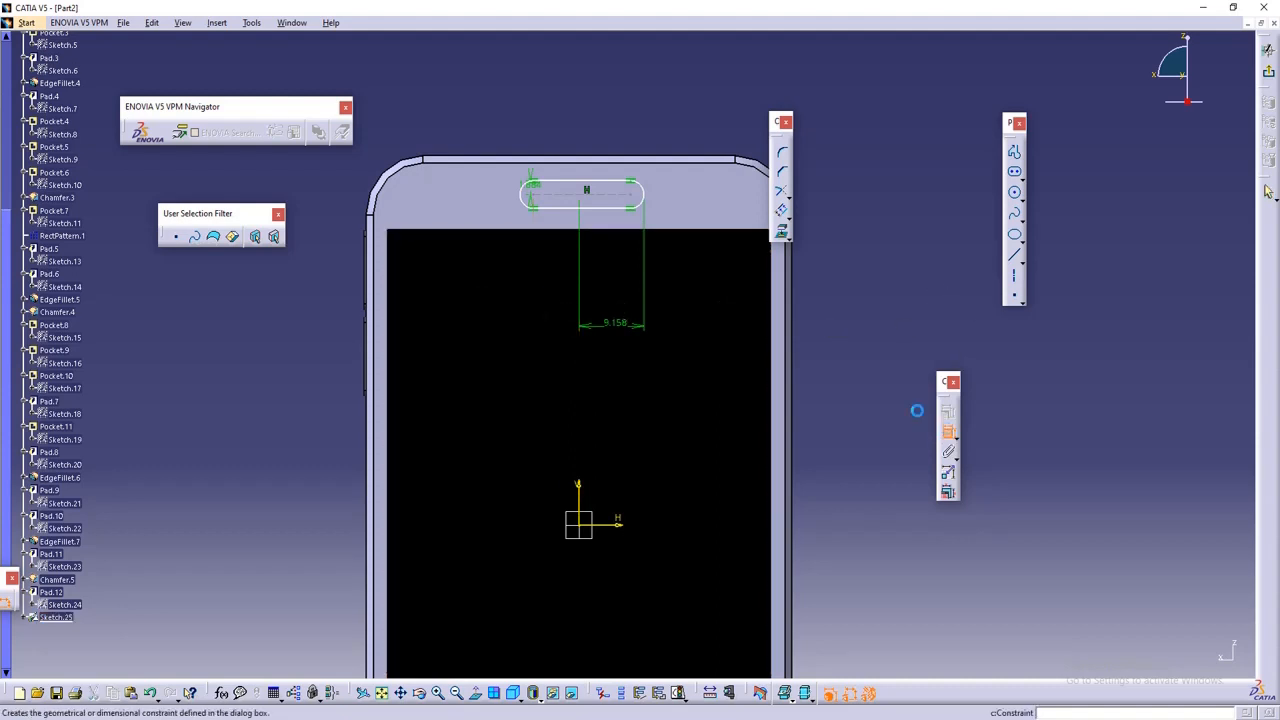
{"action": "left_click", "coordinate": [524, 197]}
{"action": "left_click", "coordinate": [578, 494]}
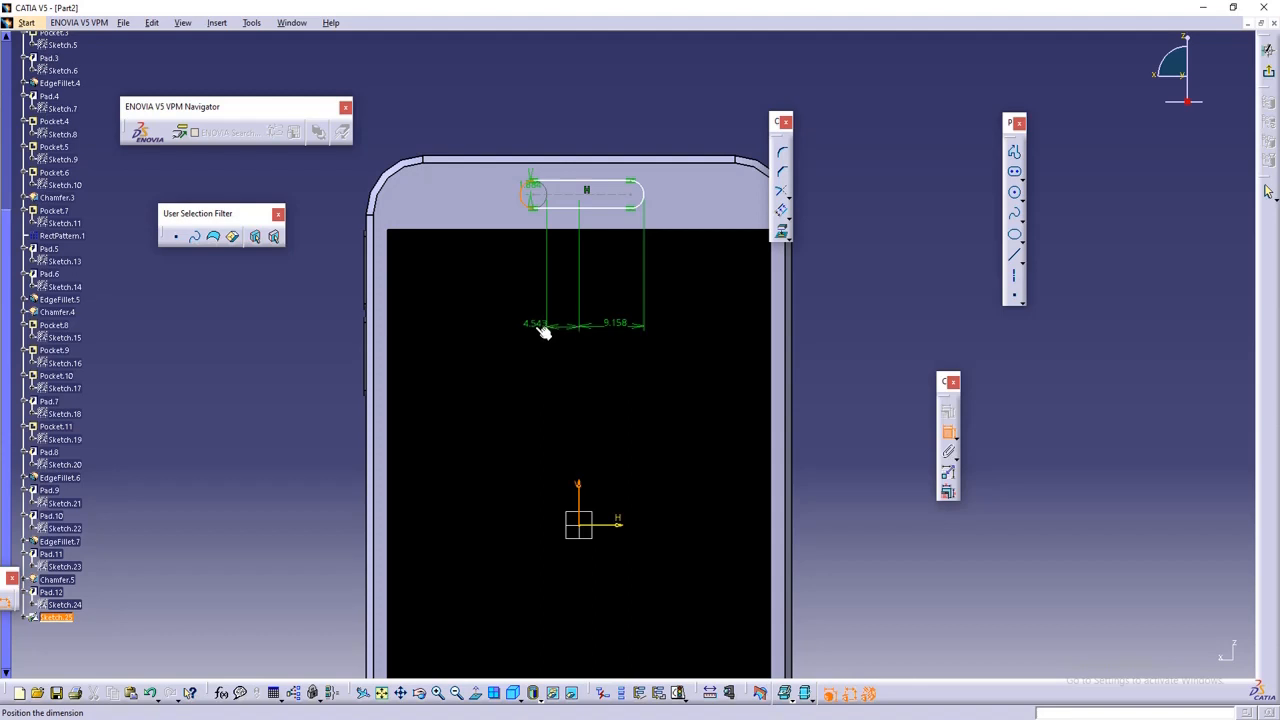
{"action": "left_click", "coordinate": [537, 328]}
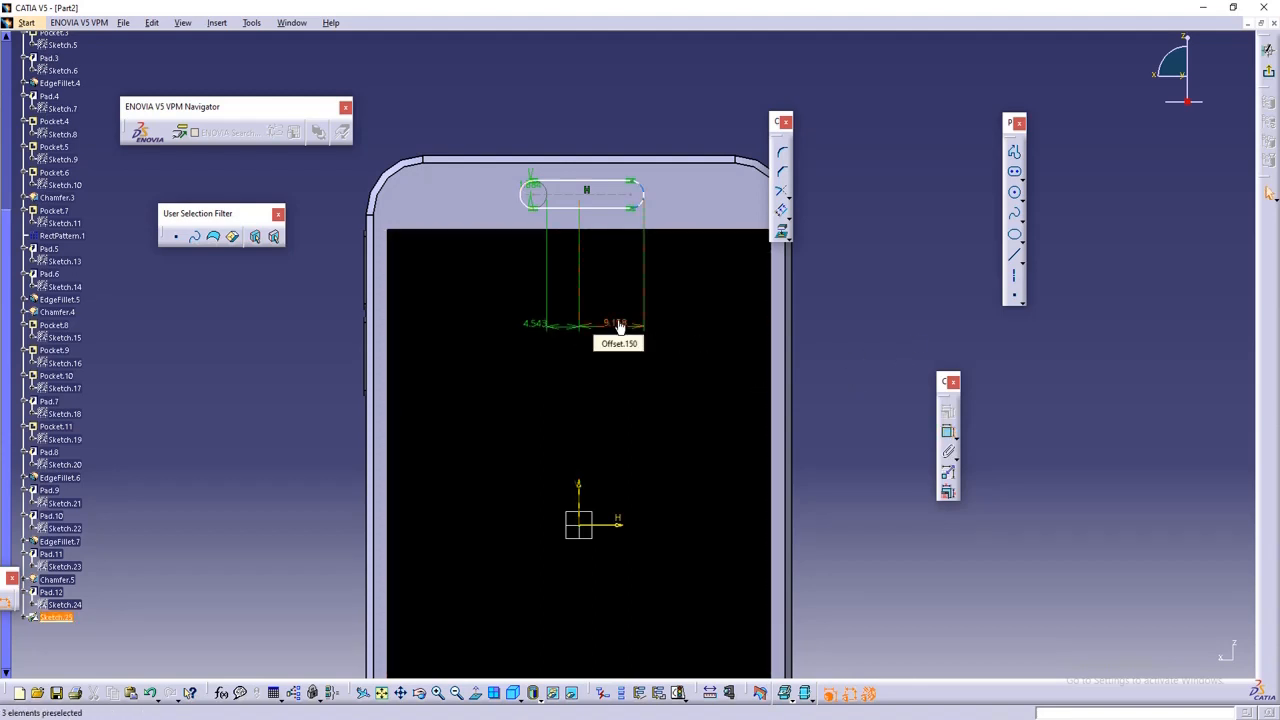
{"action": "left_click", "coordinate": [948, 432]}
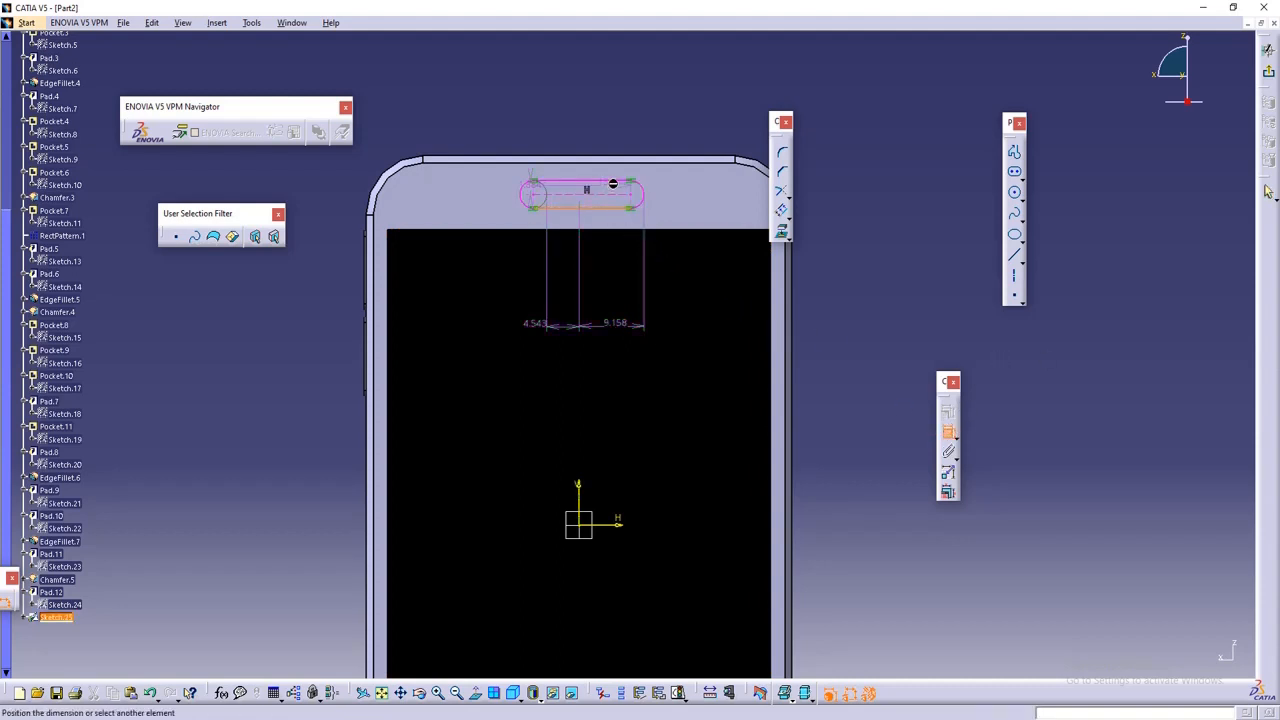
{"action": "left_click", "coordinate": [622, 188]}
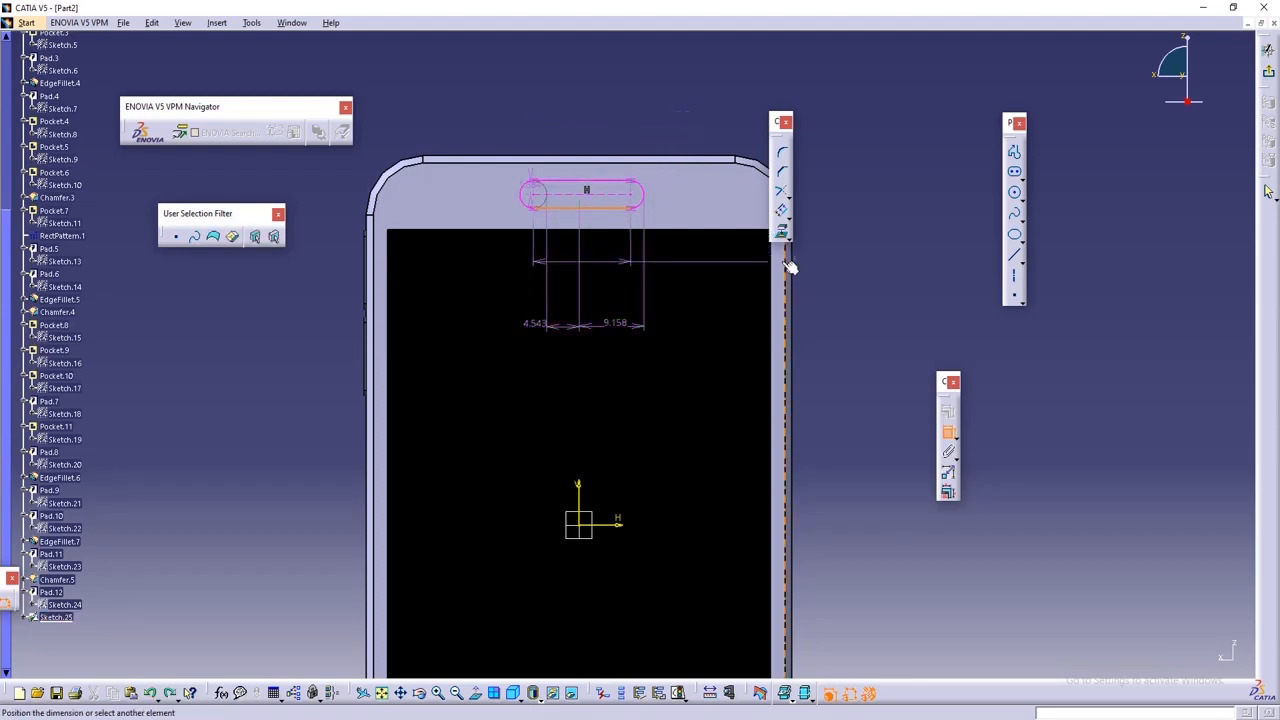
{"action": "key", "text": "Escape"}
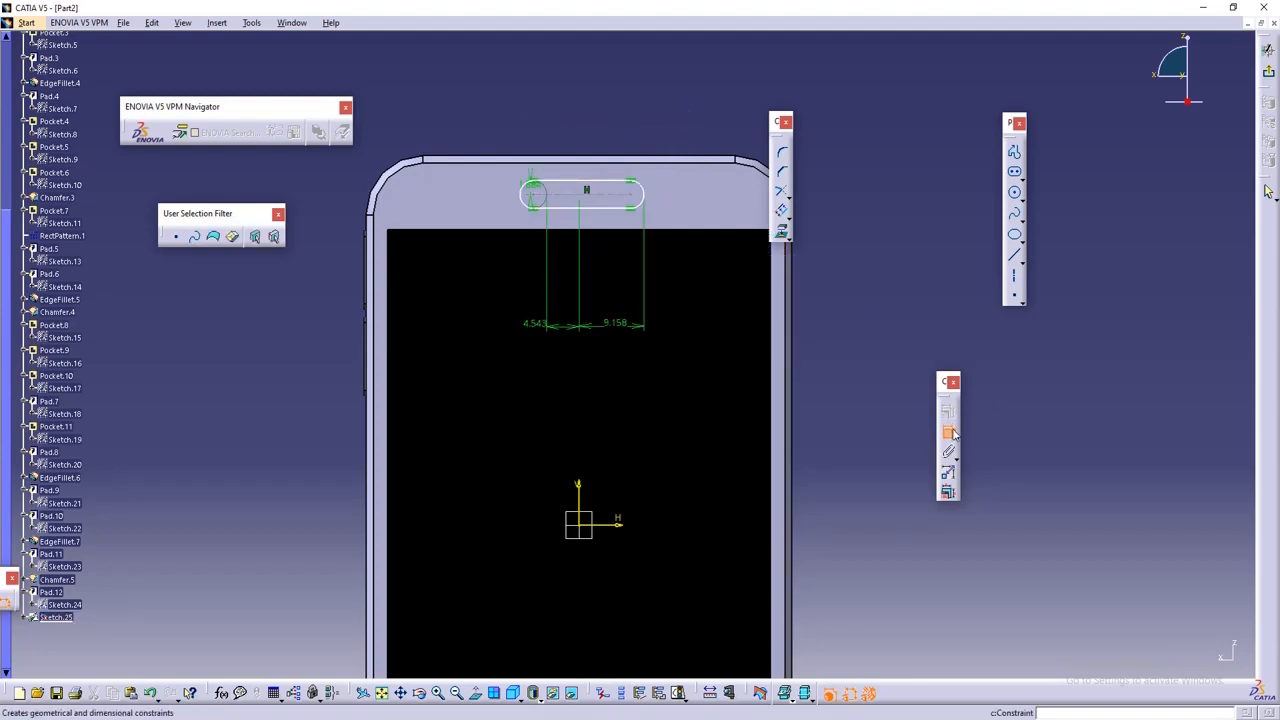
- Dimension the elongated hole's right end arc vertically from the horizontal axis and set the distance to 40 mm
{"action": "left_click", "coordinate": [948, 433]}
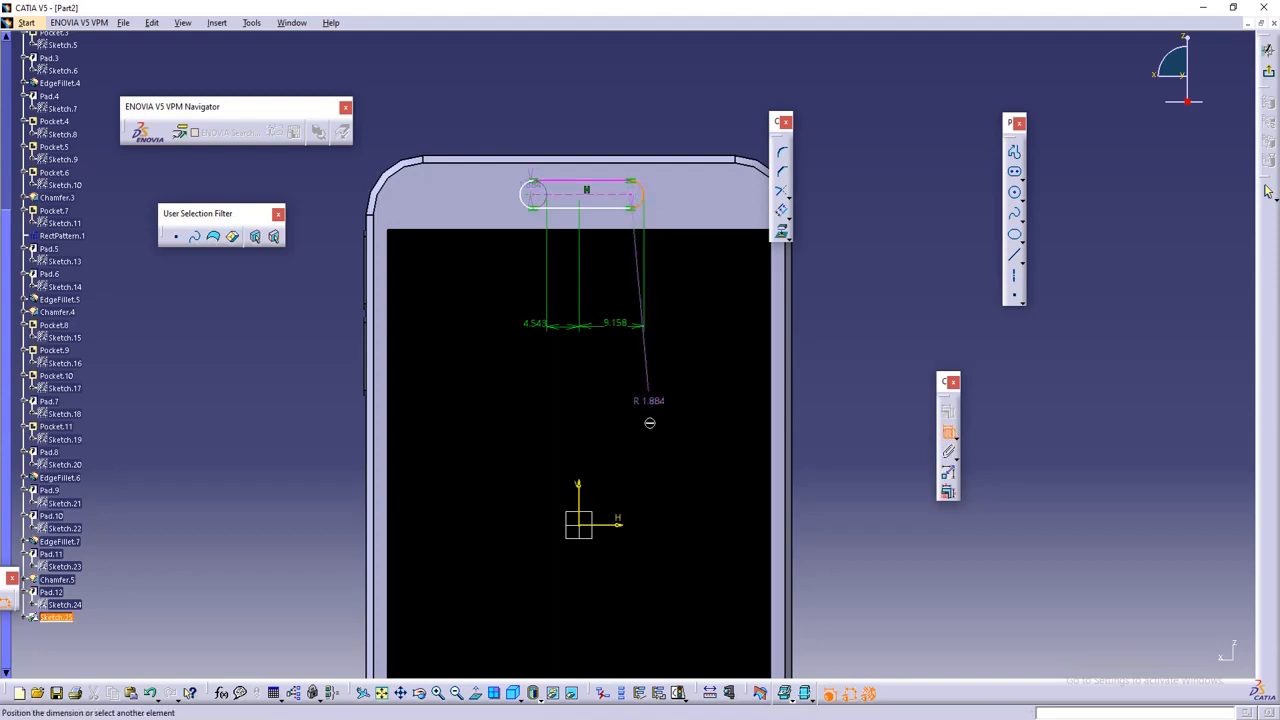
{"action": "left_click", "coordinate": [620, 522]}
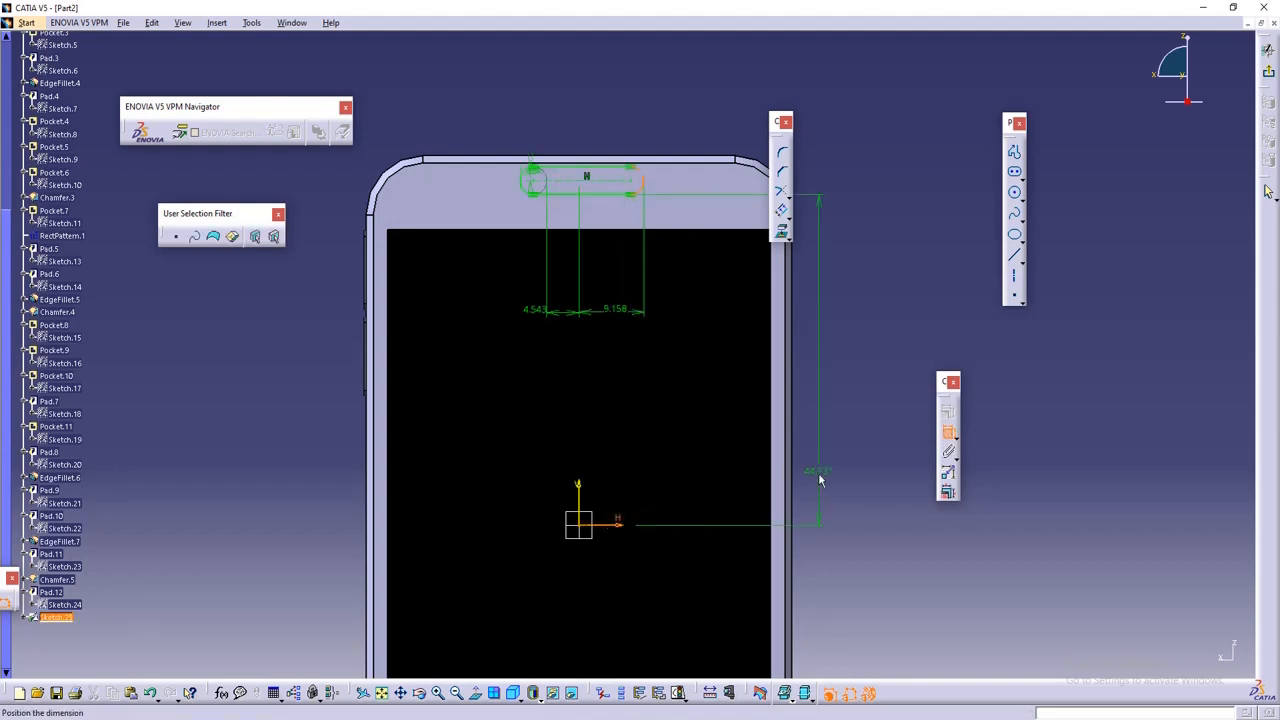
{"action": "double_click", "coordinate": [819, 470]}
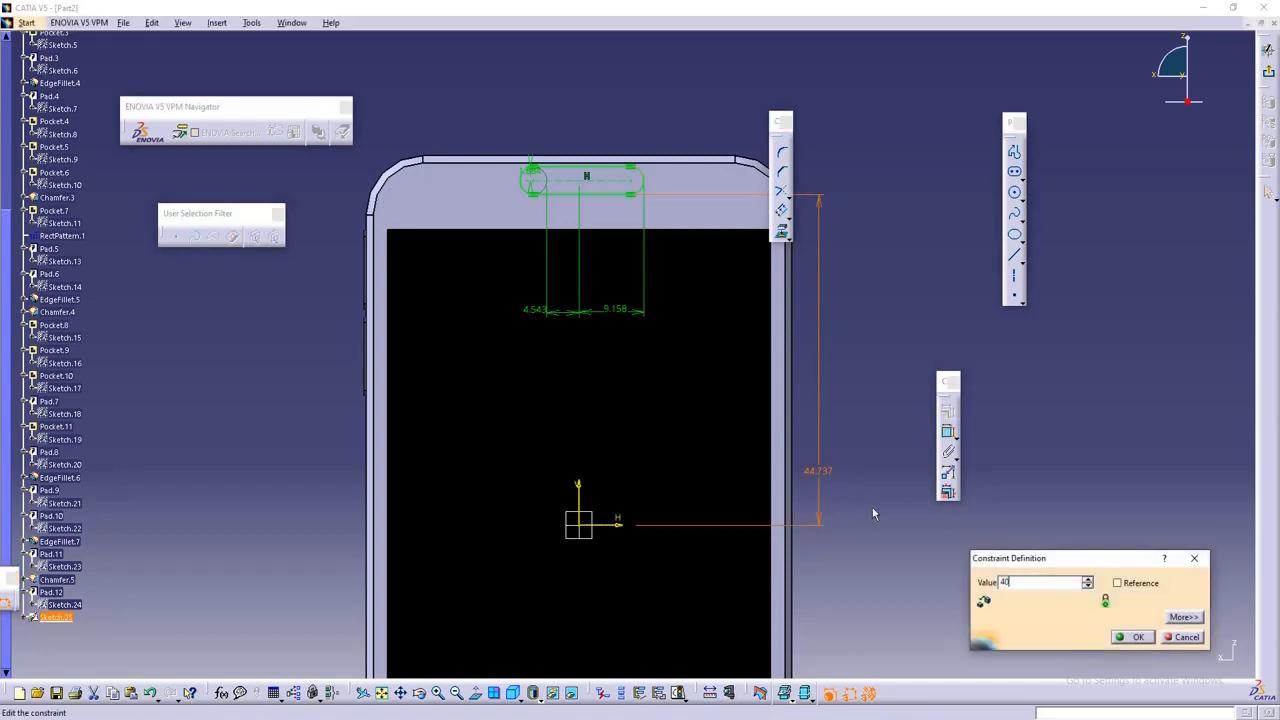
{"action": "left_click", "coordinate": [1133, 637]}
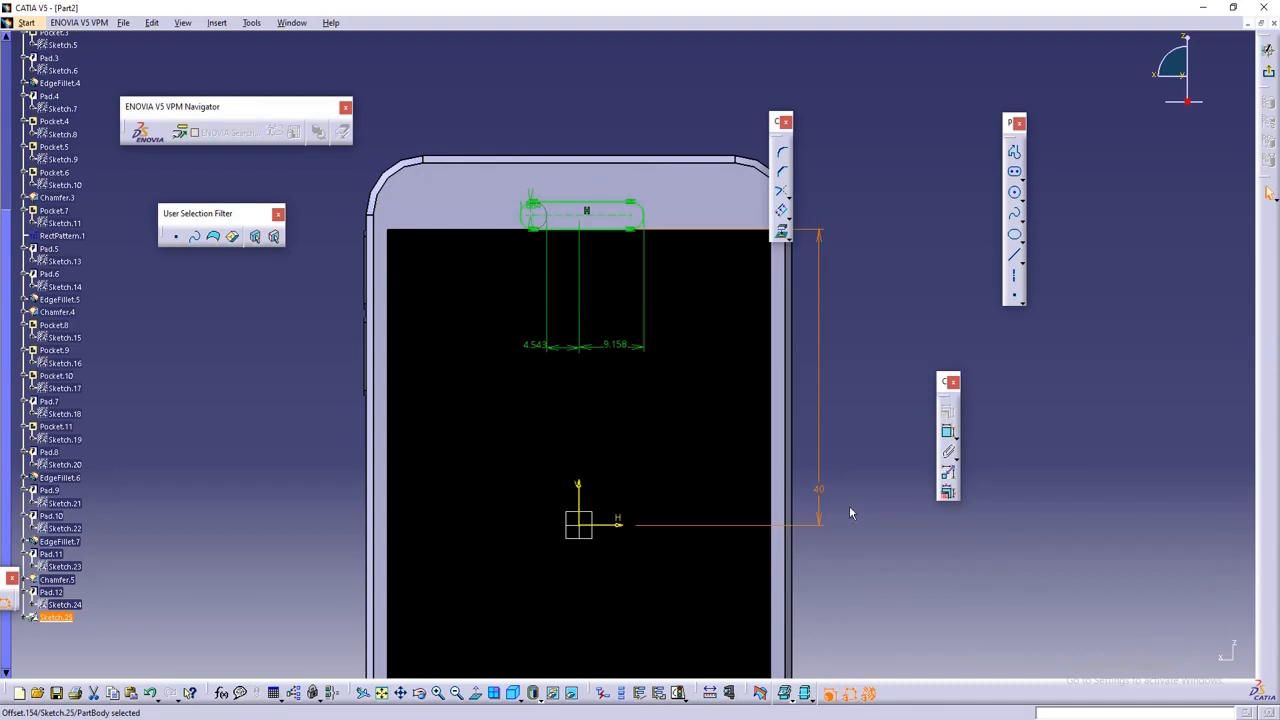
- Set the elongated hole's vertical distance from the horizontal axis to 42 mm and its right horizontal dimension to 5 mm
{"action": "double_click", "coordinate": [821, 492]}
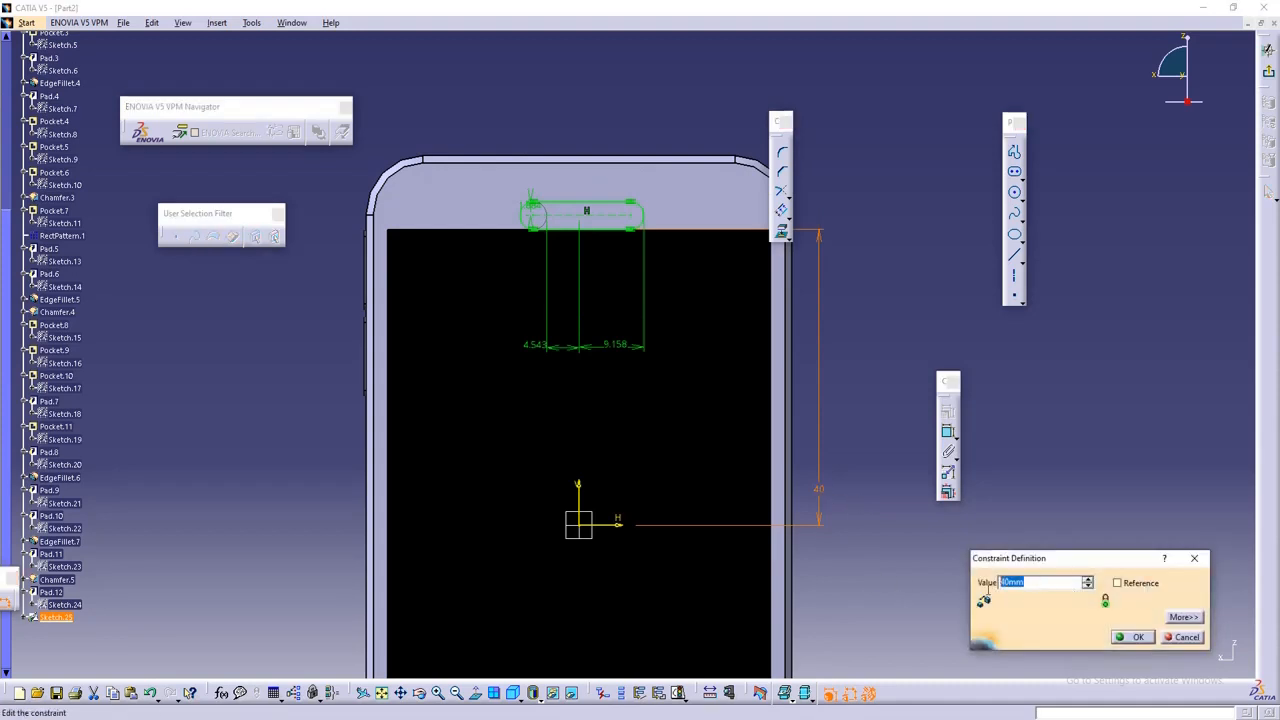
{"action": "left_click", "coordinate": [1133, 637]}
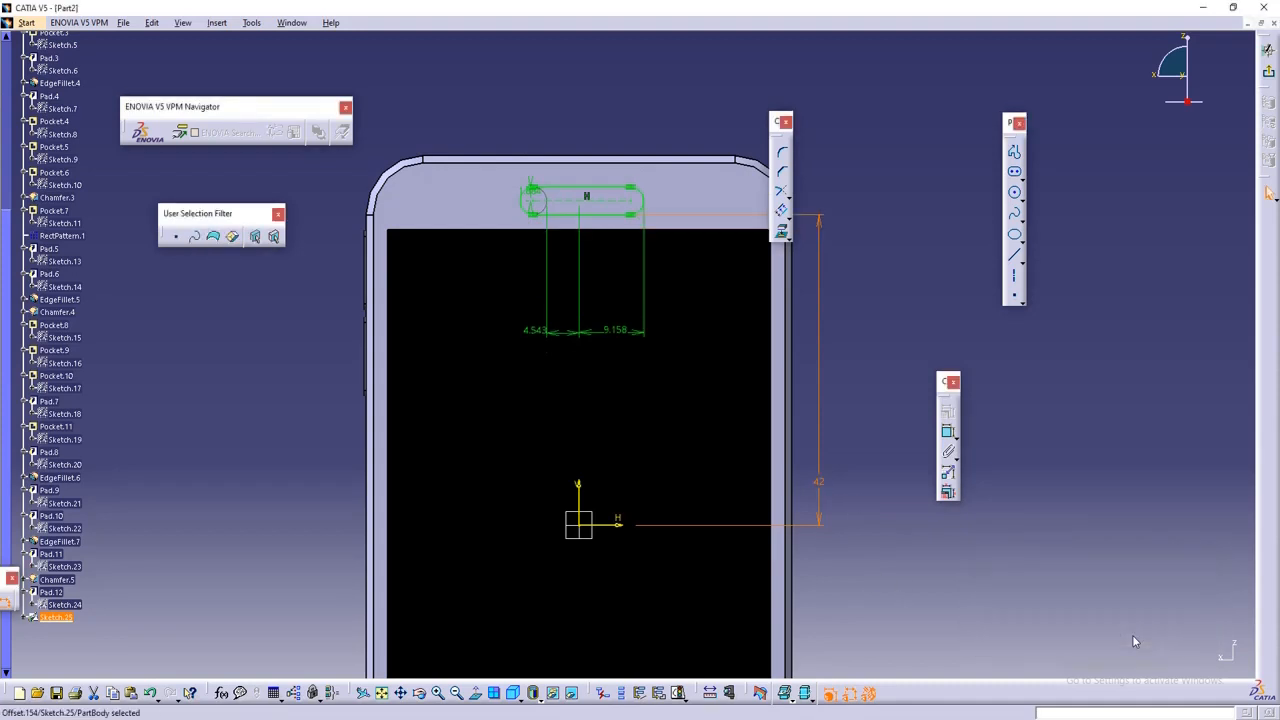
{"action": "double_click", "coordinate": [617, 331]}
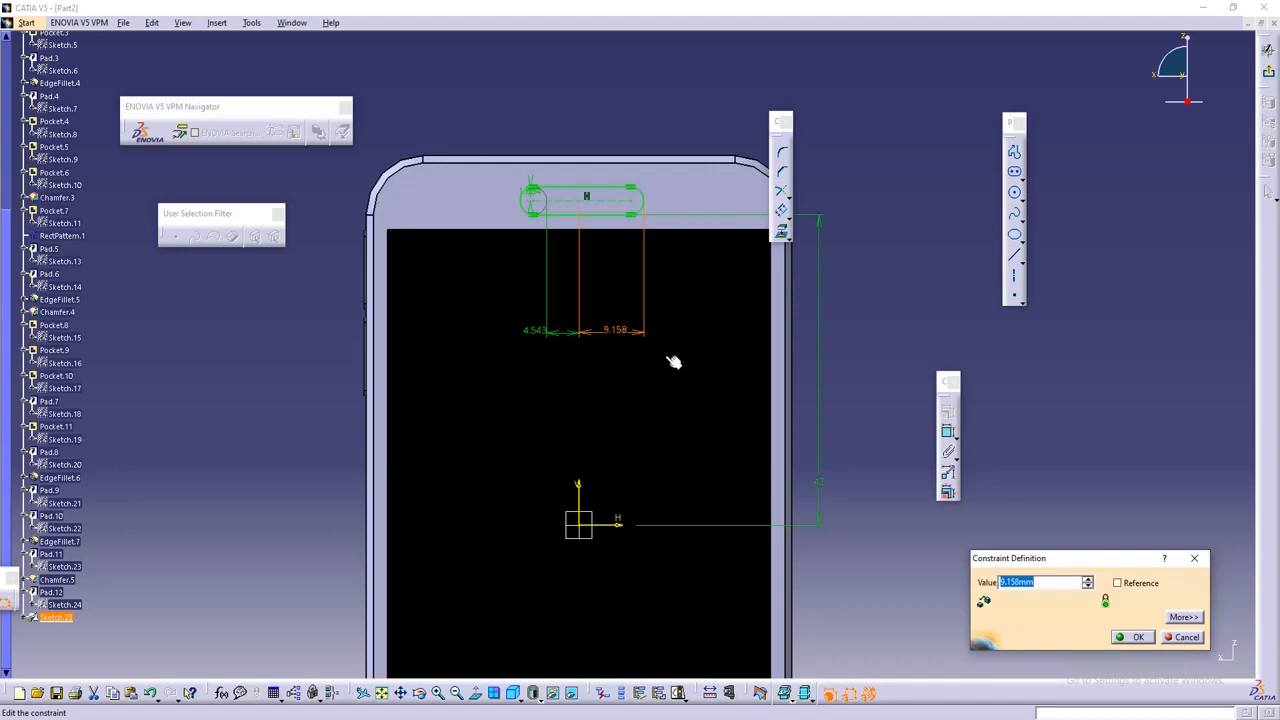
{"action": "key", "text": "Return"}
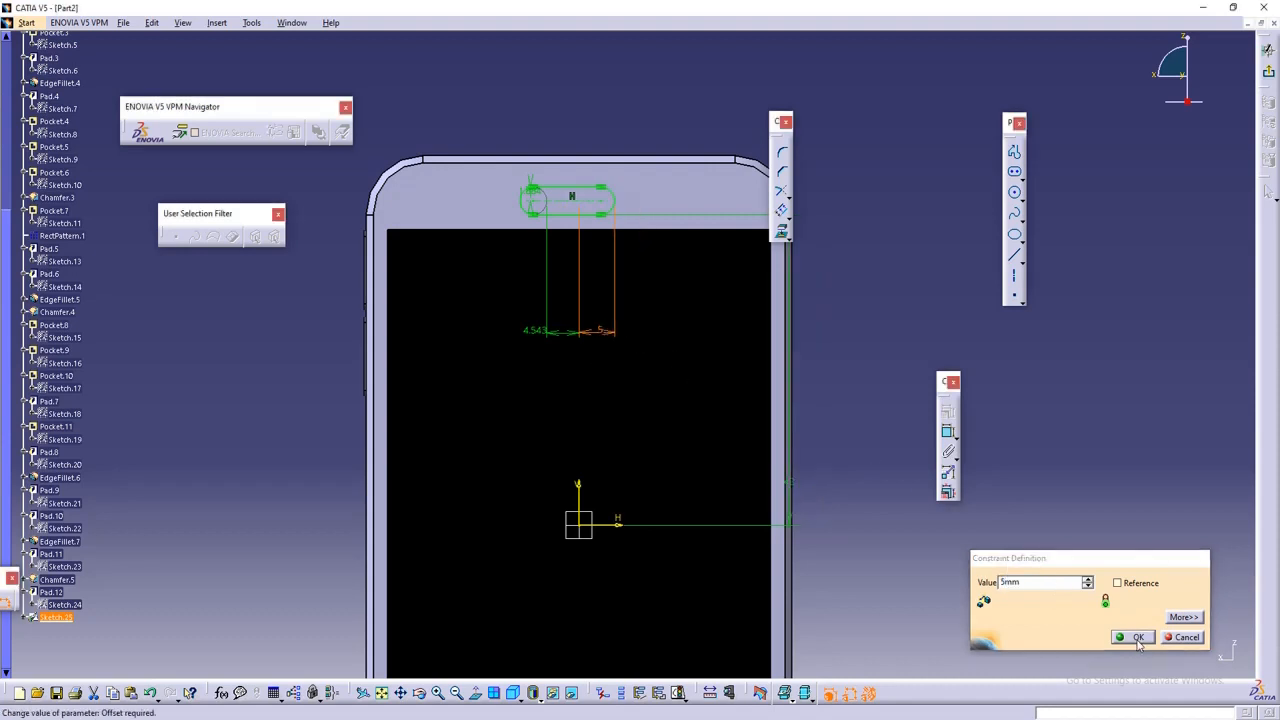
- Set the distance between the elongated hole's right end arc and the vertical axis to 7 mm
{"action": "double_click", "coordinate": [608, 328]}
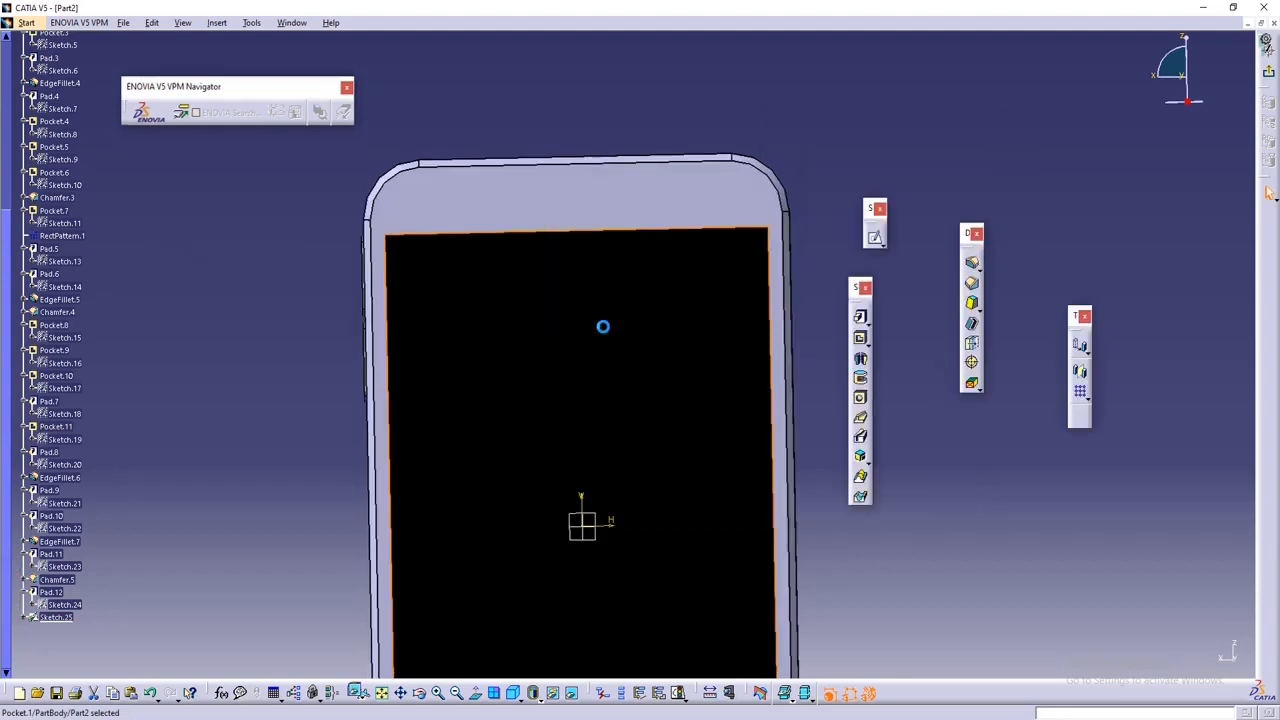
{"action": "double_click", "coordinate": [551, 237]}
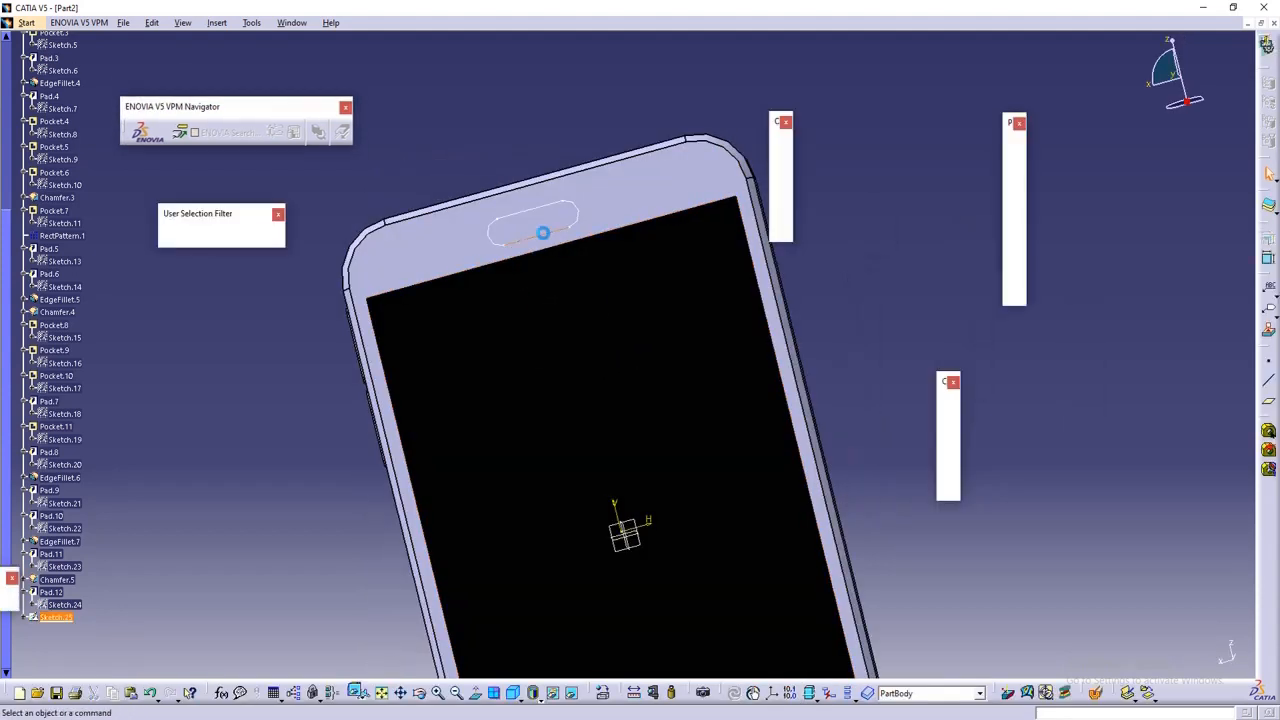
{"action": "double_click", "coordinate": [600, 330]}
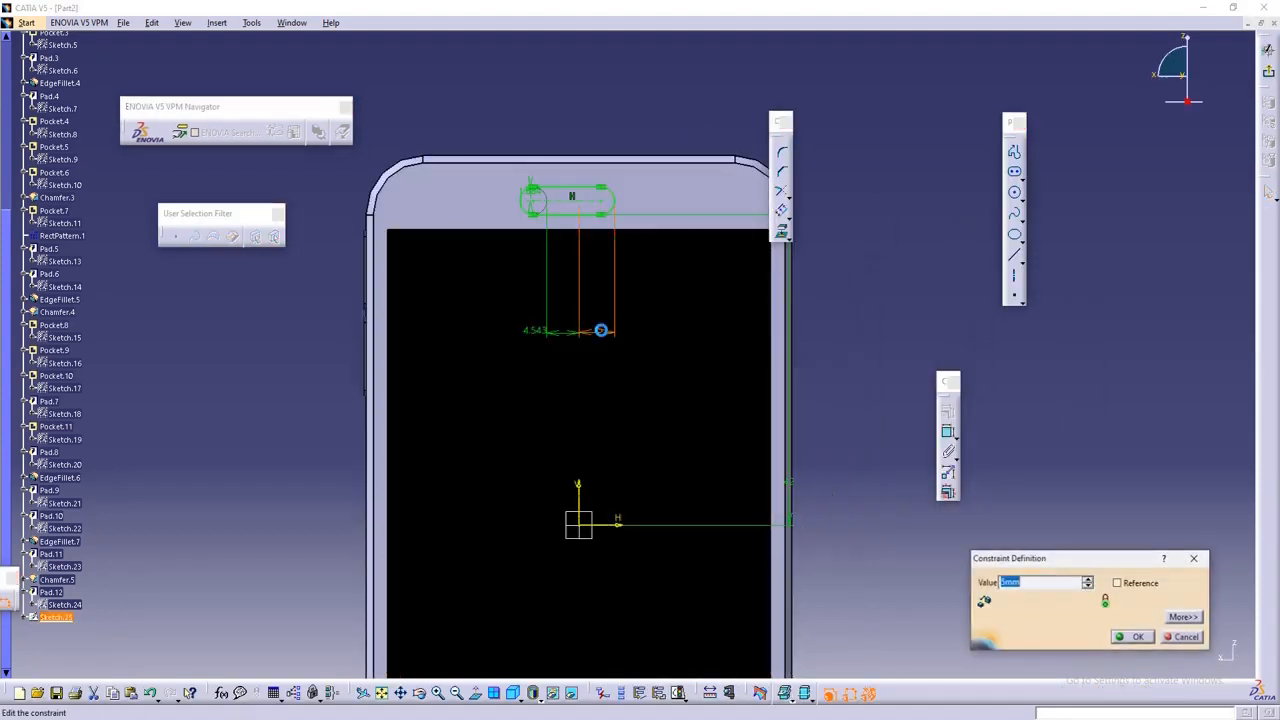
{"action": "left_click", "coordinate": [543, 336]}
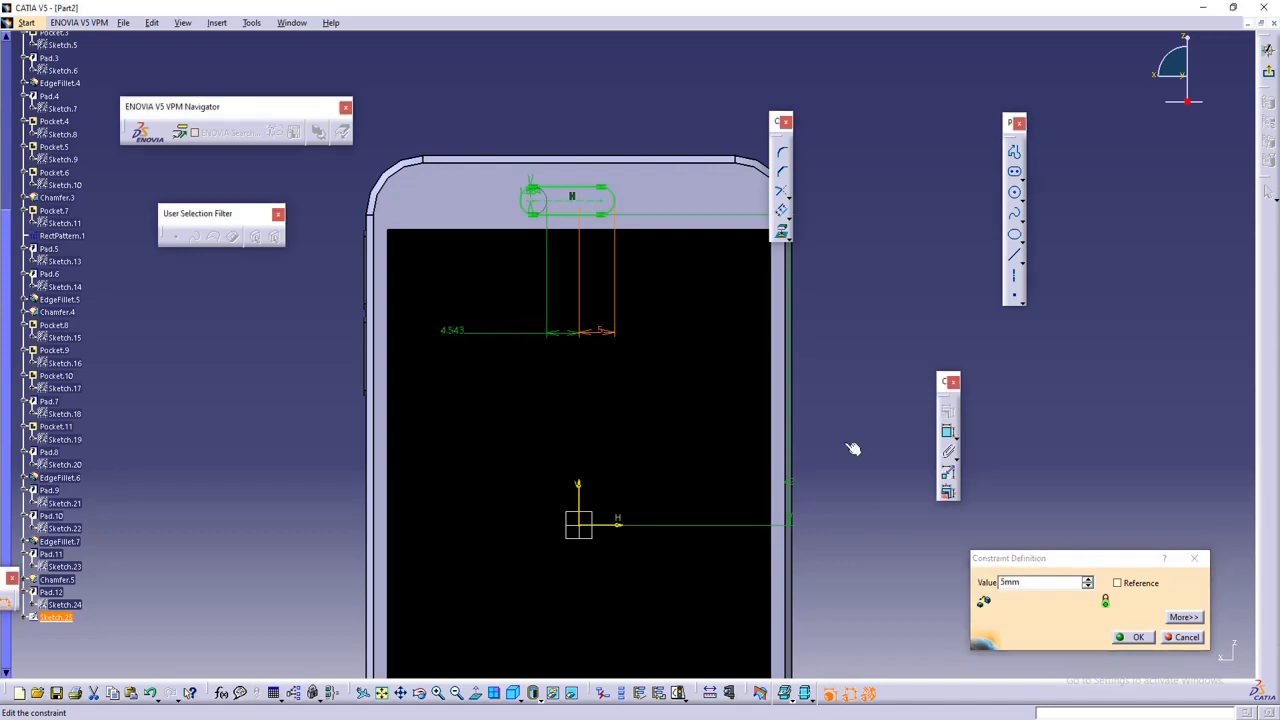
{"action": "left_click_drag", "start_coordinate": [1034, 582], "coordinate": [992, 582]}
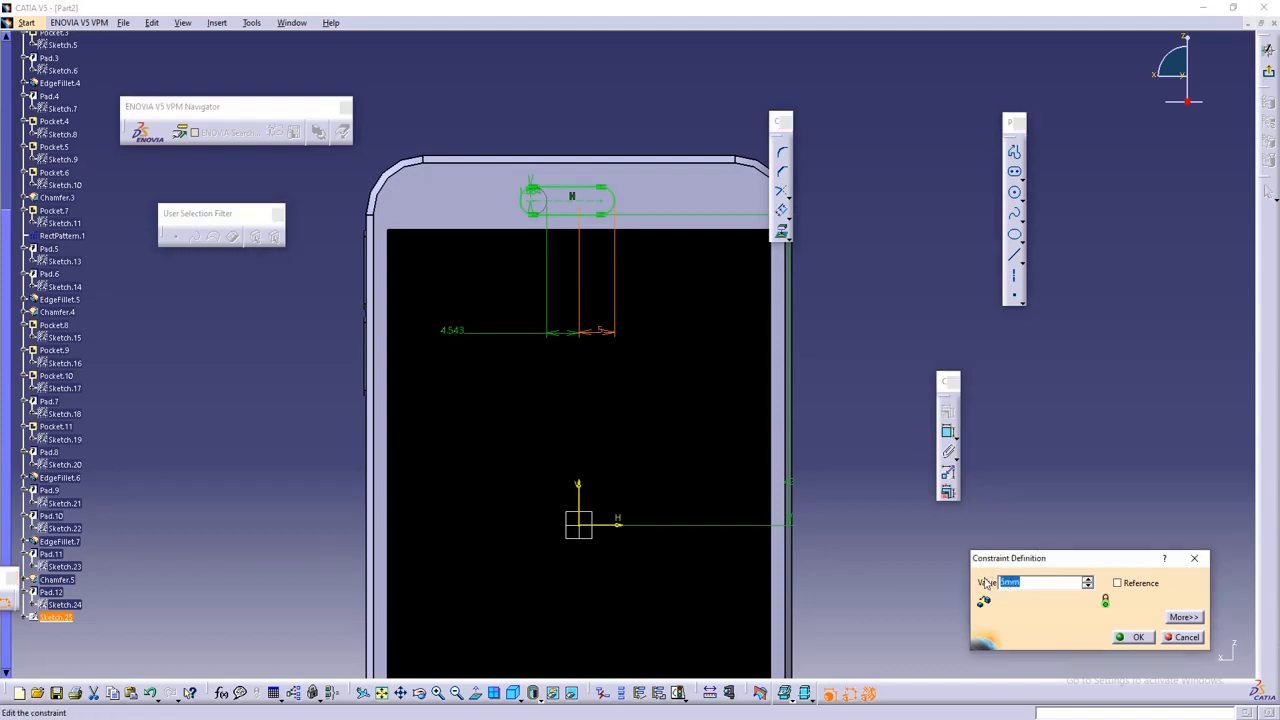
{"action": "type", "text": "7"}
{"action": "left_click", "coordinate": [1137, 638]}
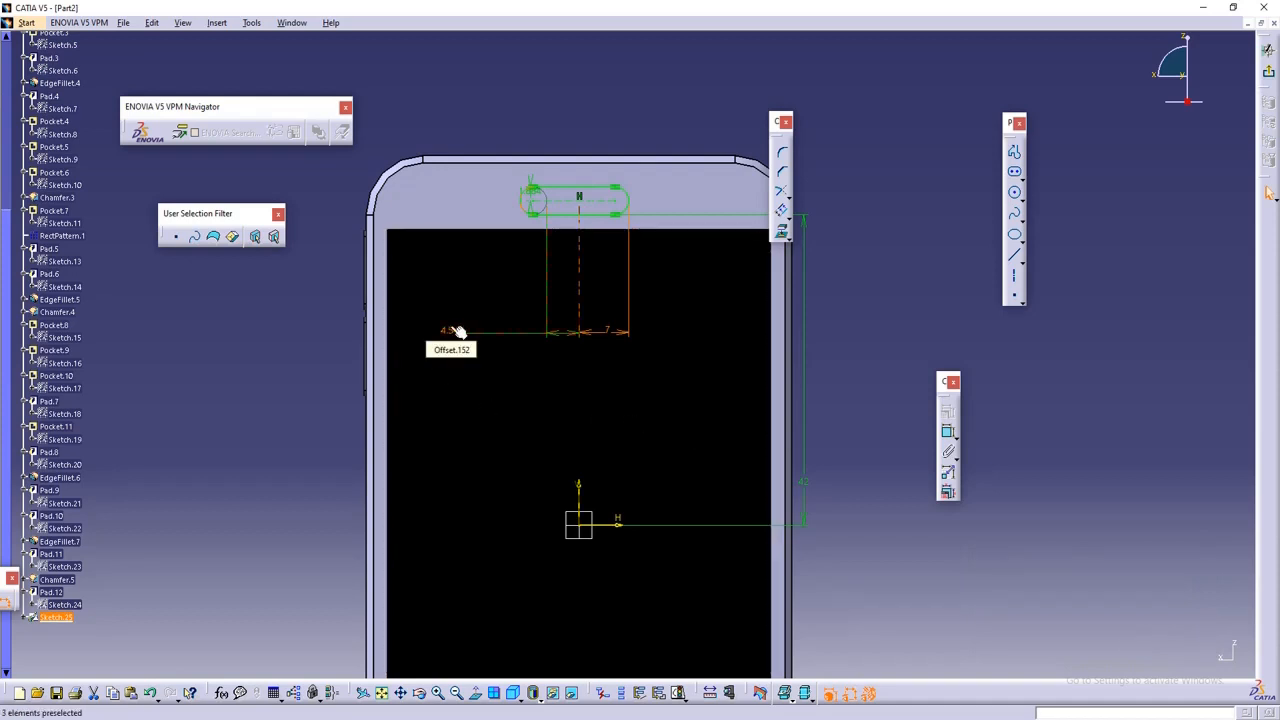
- Replace the left horizontal dimension with one from the outer left end arc to the vertical axis, set to 7 mm
{"action": "left_click", "coordinate": [566, 341]}
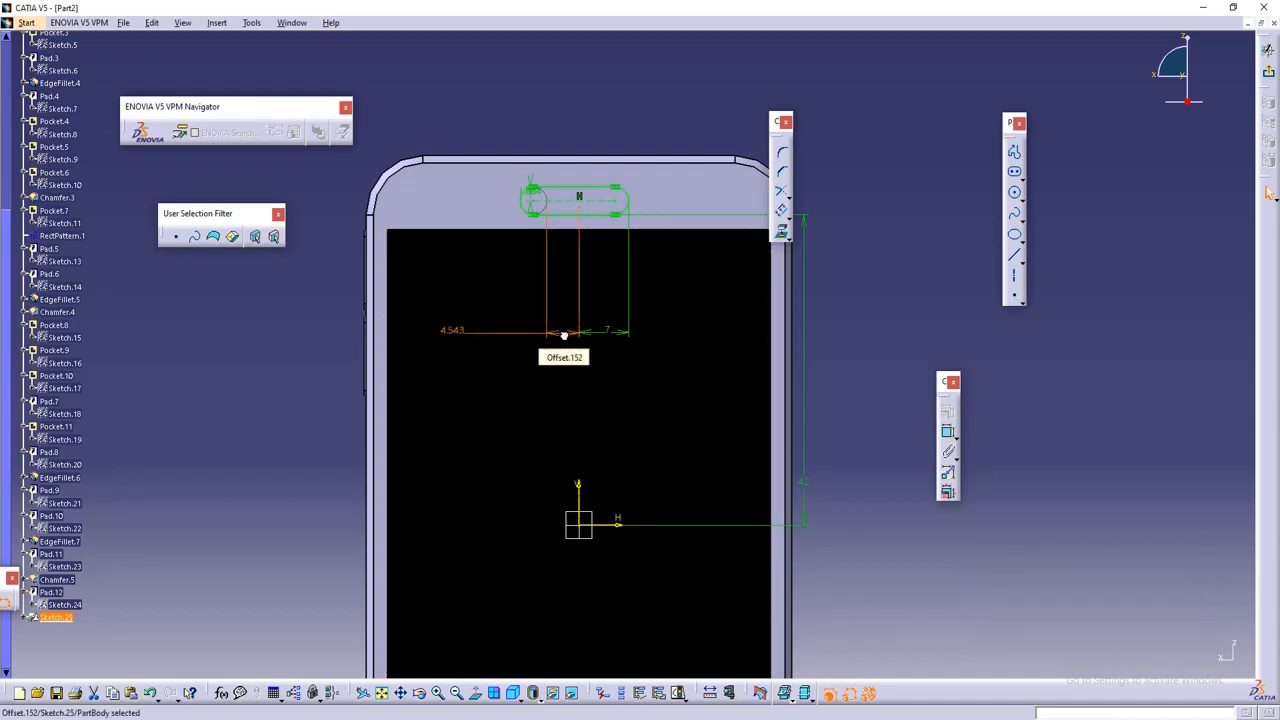
{"action": "key", "text": "Delete"}
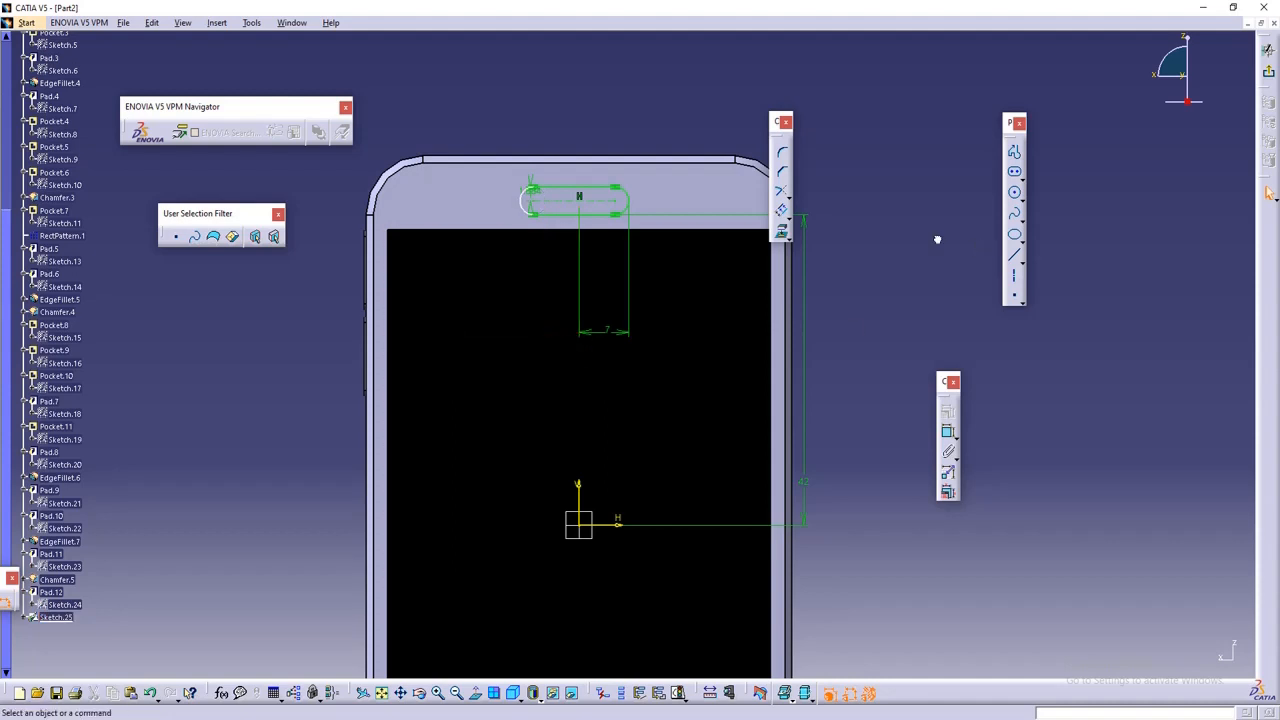
{"action": "middle_click_drag", "start_coordinate": [933, 251], "coordinate": [957, 241]}
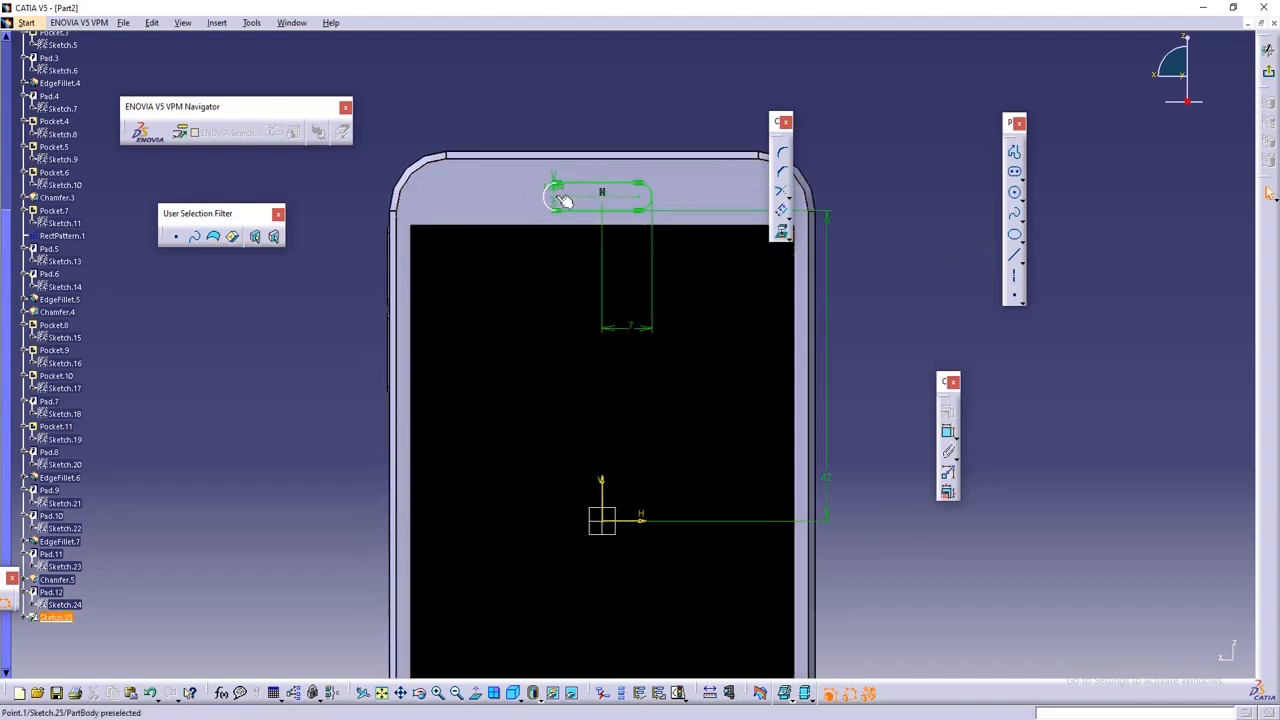
{"action": "left_click", "coordinate": [1012, 216]}
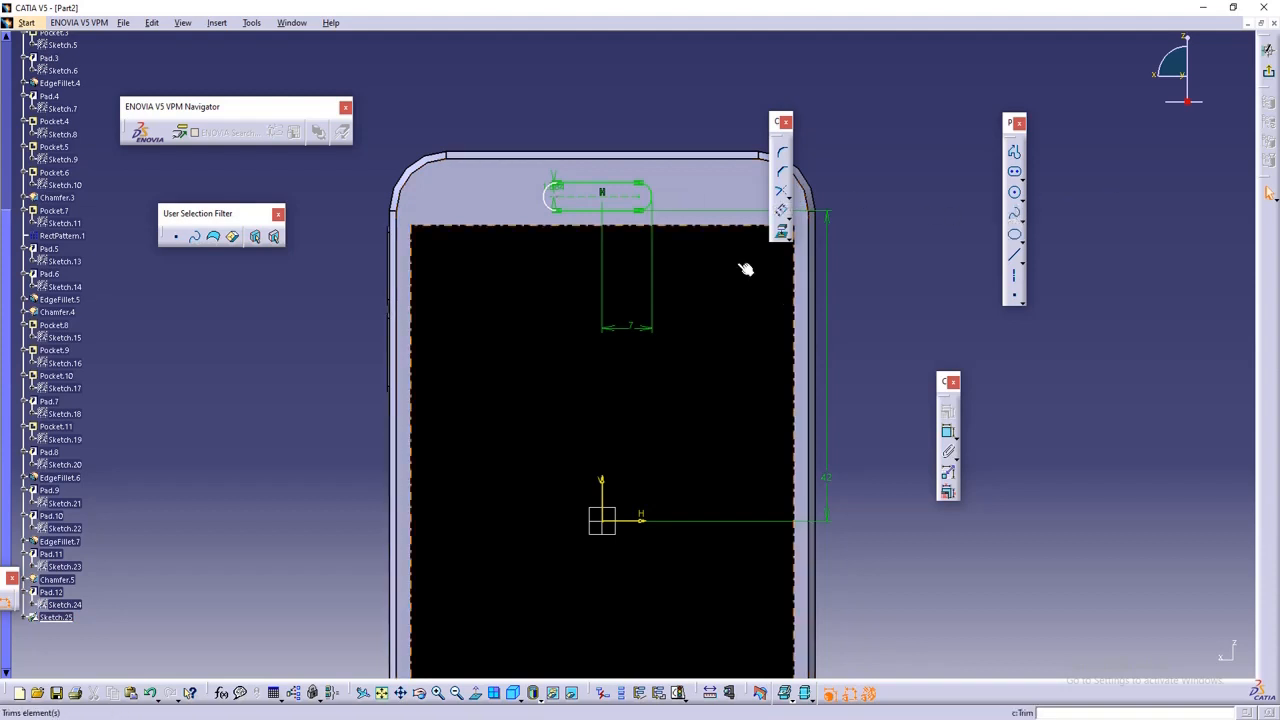
{"action": "left_click", "coordinate": [948, 432]}
{"action": "left_click", "coordinate": [540, 194]}
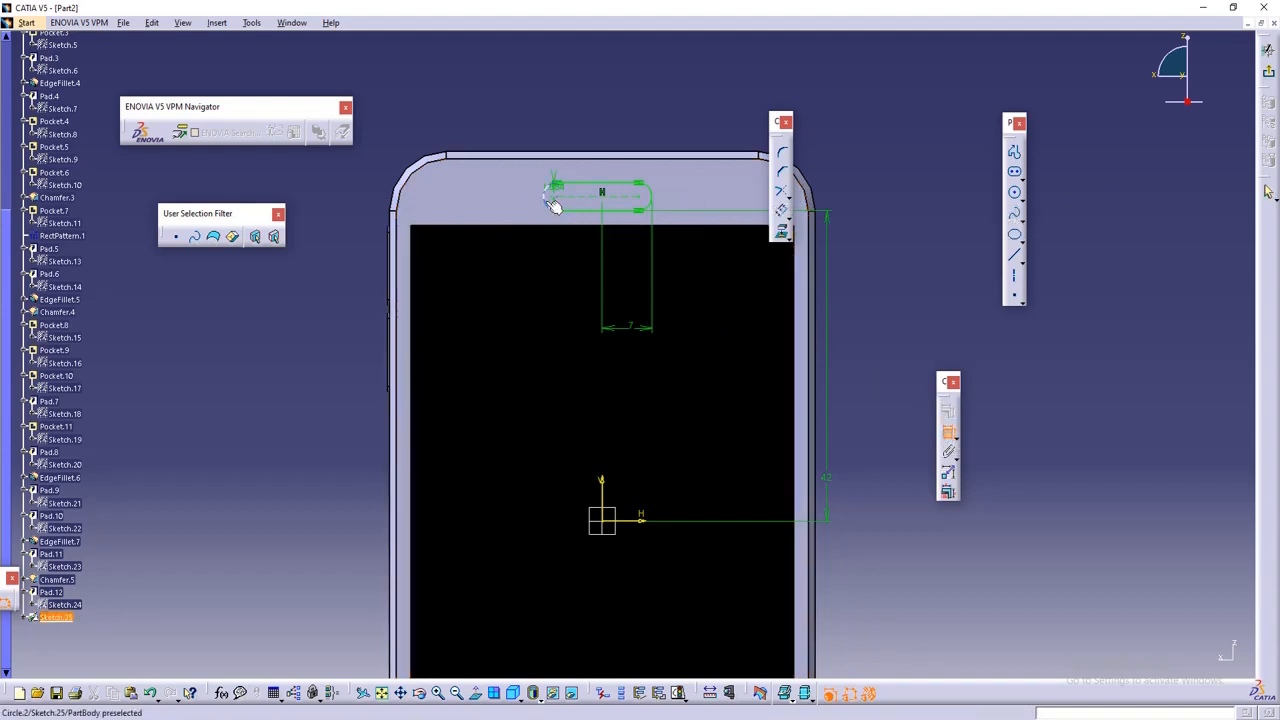
{"action": "left_click", "coordinate": [603, 484]}
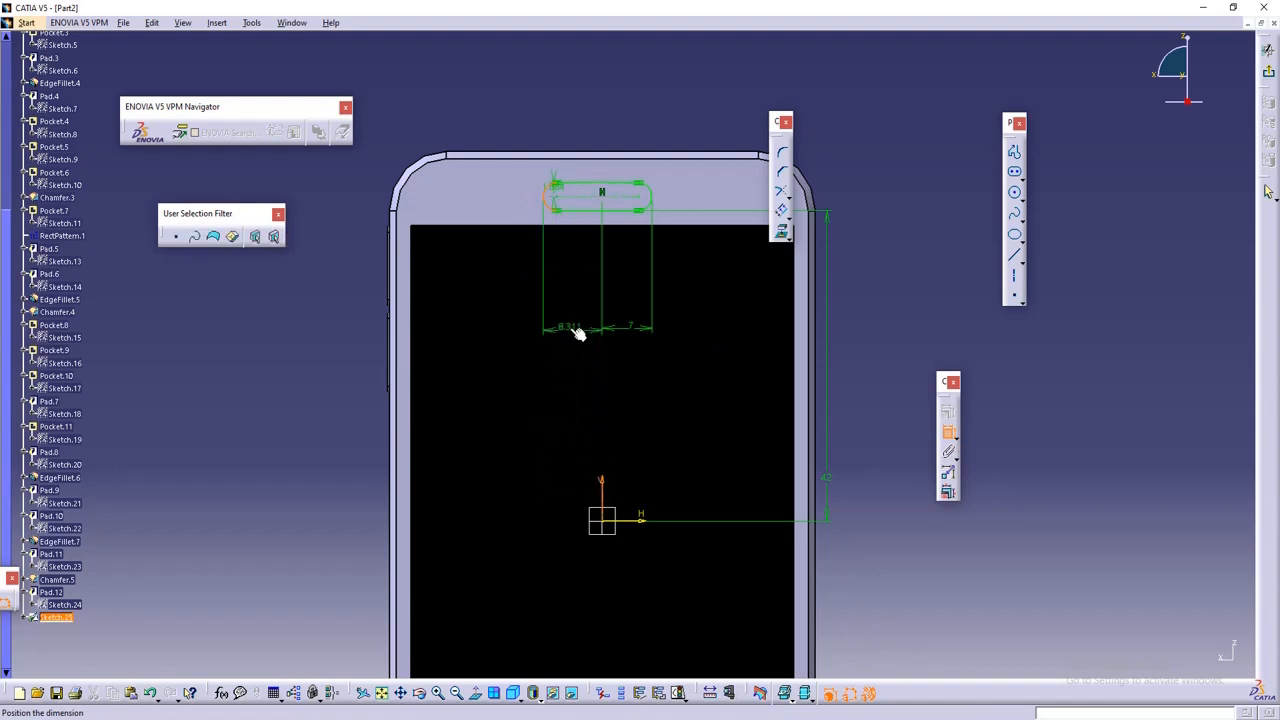
{"action": "left_click", "coordinate": [576, 331]}
{"action": "double_click", "coordinate": [572, 318]}
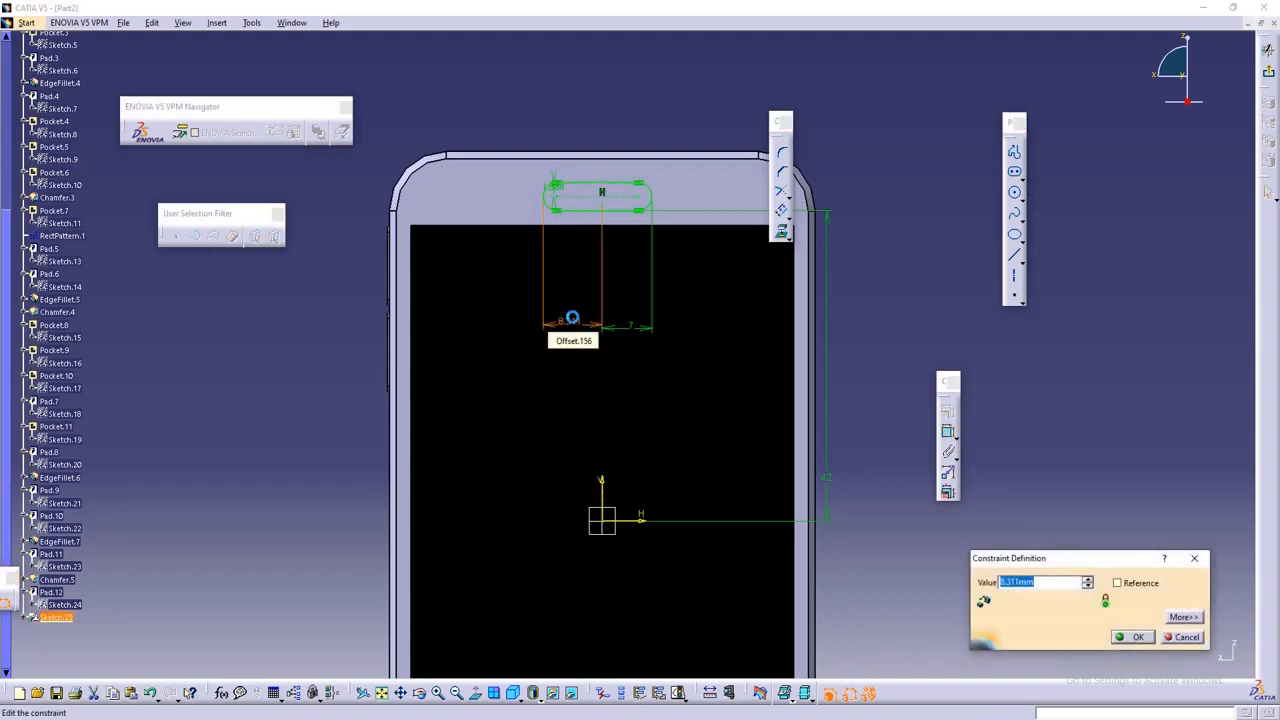
{"action": "type", "text": "7"}
{"action": "left_click", "coordinate": [1132, 637]}
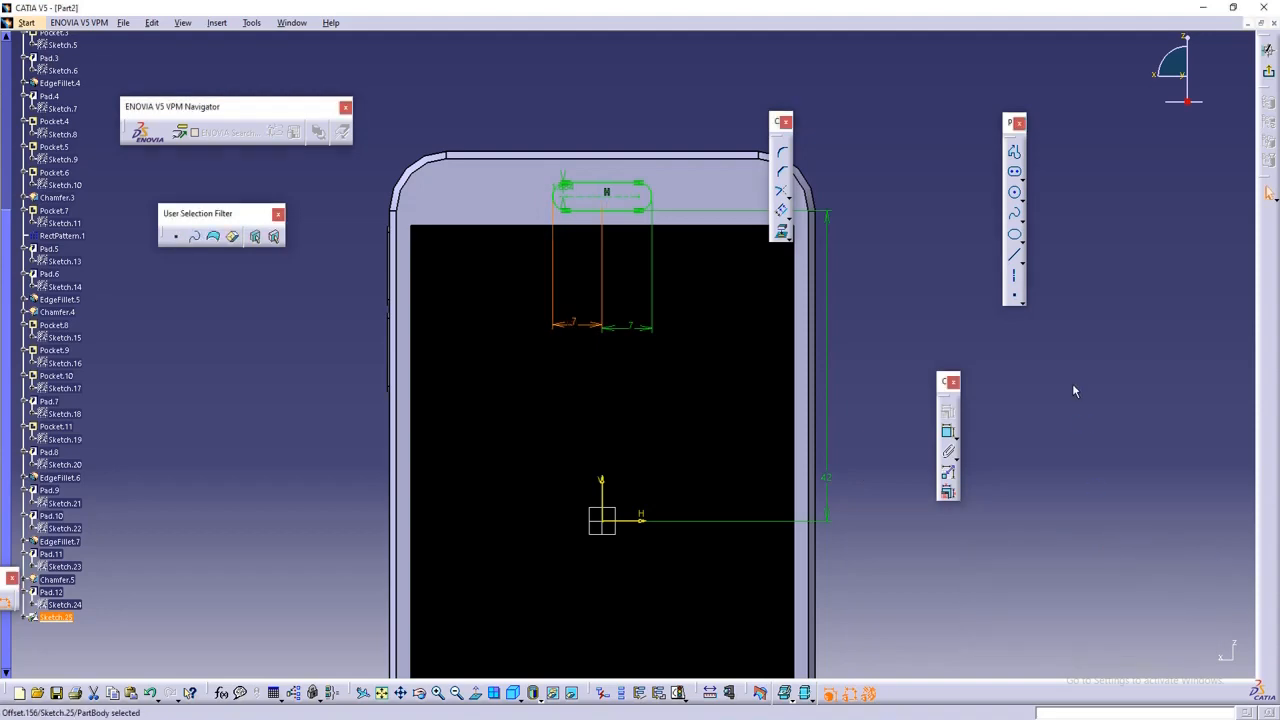
- Exit the sketch and cut the elongated hole profile above the screen as a pocket 0.3 mm deep
{"action": "left_click", "coordinate": [1268, 72]}
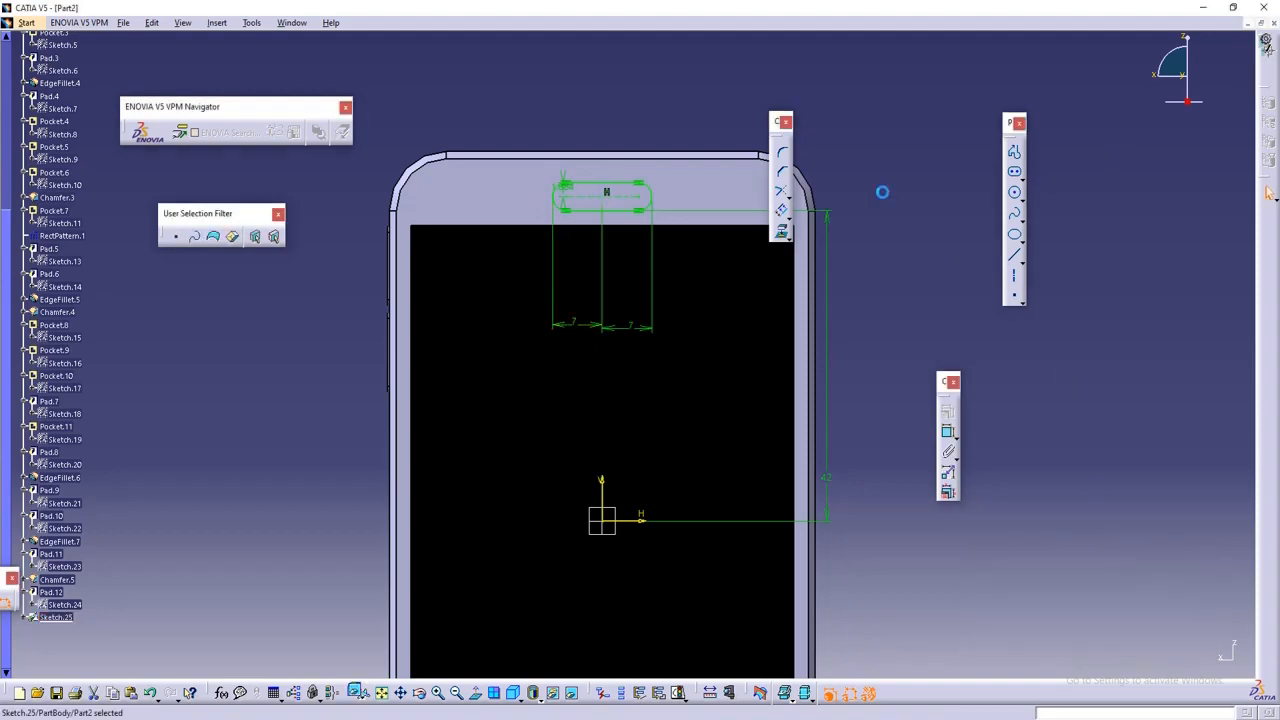
{"action": "middle_click_drag", "start_coordinate": [627, 309], "coordinate": [700, 330]}
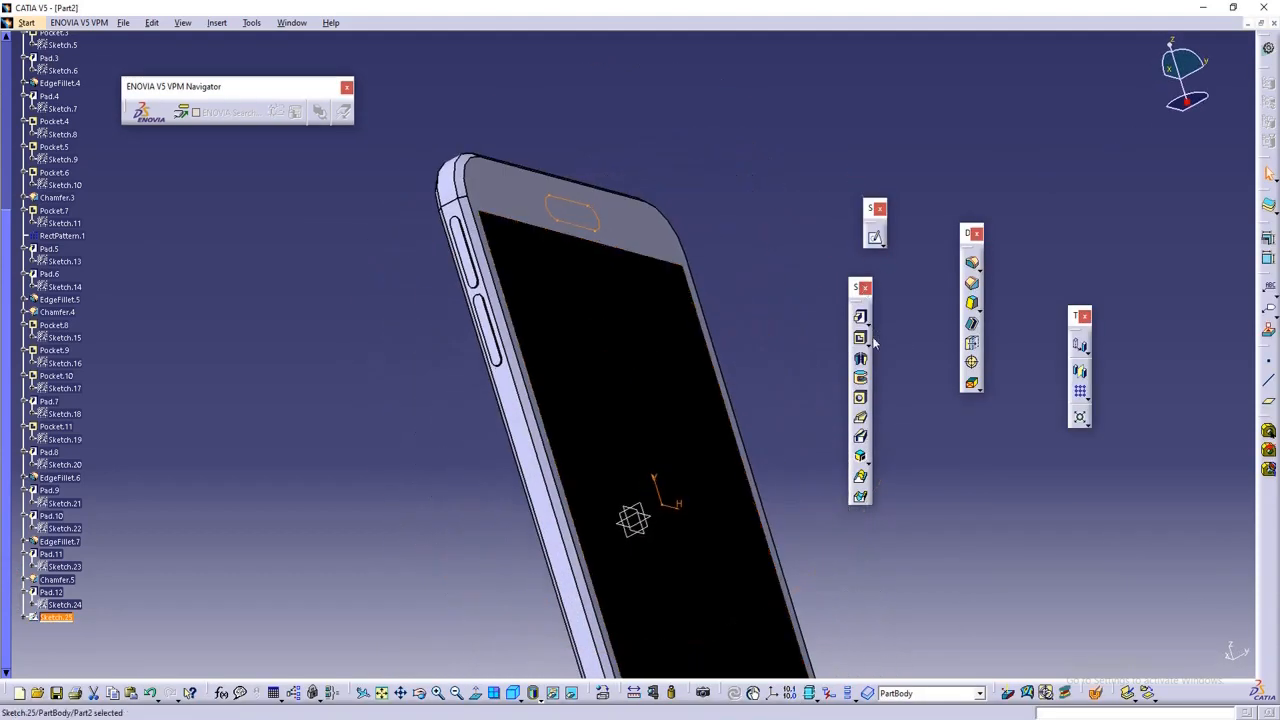
{"action": "left_click", "coordinate": [860, 338]}
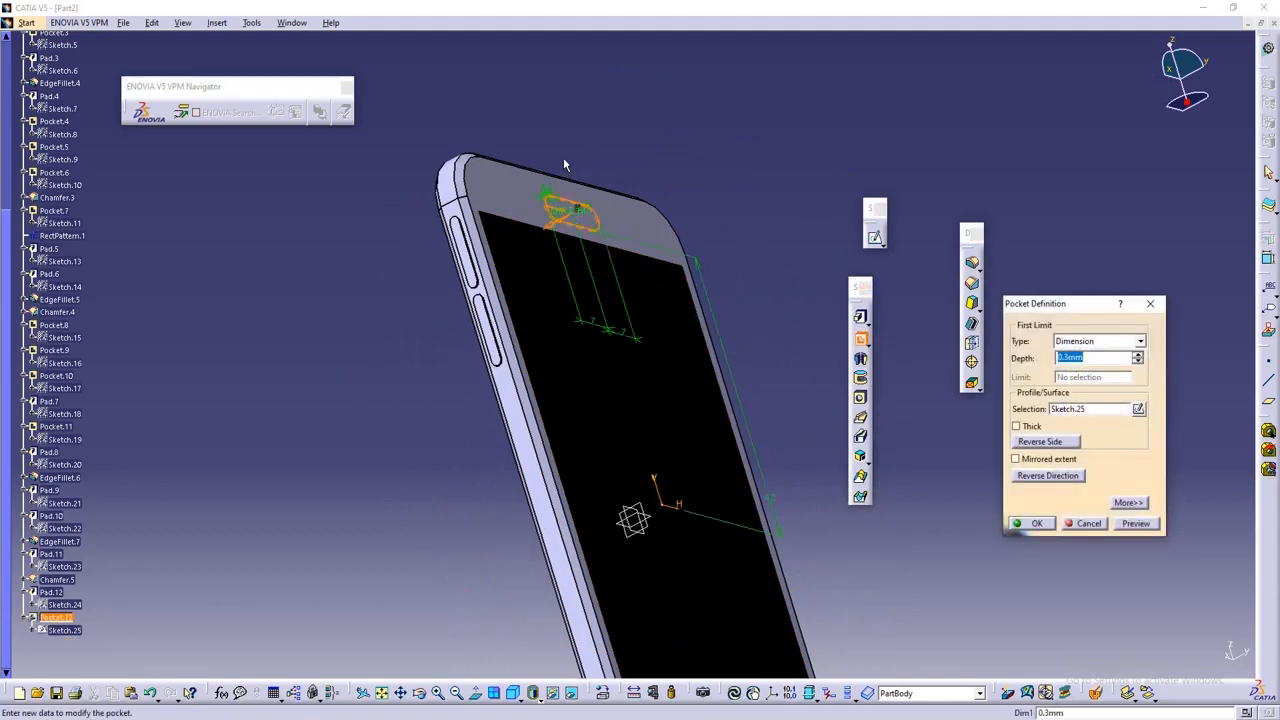
{"action": "middle_click_drag", "start_coordinate": [566, 160], "coordinate": [589, 14], "text": "ctrl"}
{"action": "middle_click_drag", "start_coordinate": [628, 112], "coordinate": [749, 508]}
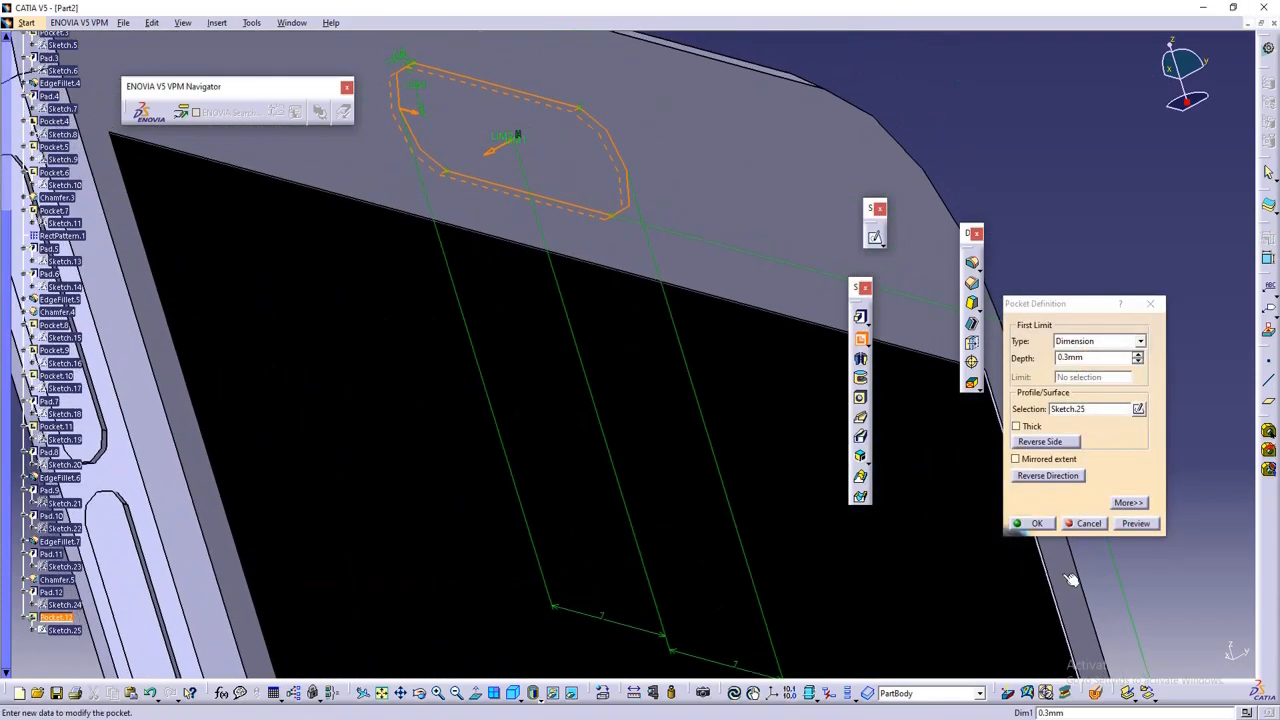
{"action": "left_click", "coordinate": [1037, 524]}
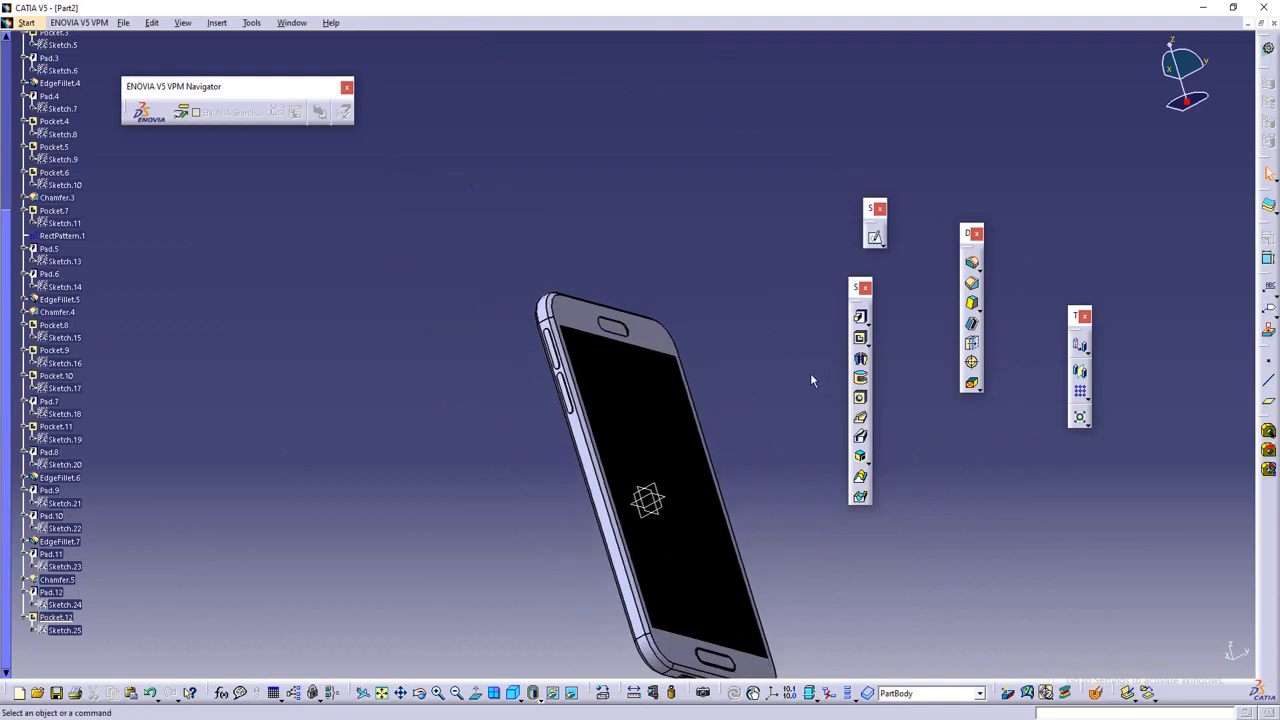
- Examine the new speaker pocket and the rest of the phone from several angles
{"action": "middle_click_drag", "start_coordinate": [810, 380], "coordinate": [481, 381]}
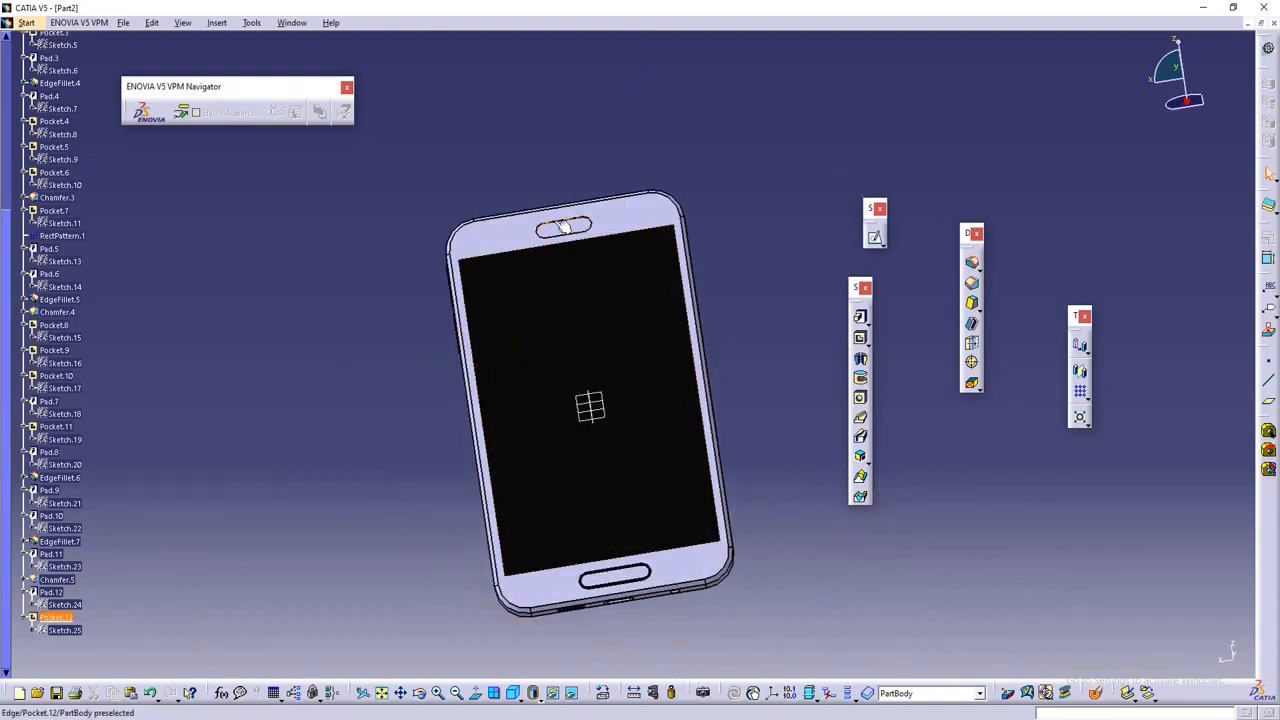
{"action": "middle_click_drag", "start_coordinate": [600, 236], "coordinate": [726, 349]}
{"action": "middle_click_drag", "start_coordinate": [609, 524], "coordinate": [498, 493]}
{"action": "middle_click_drag", "start_coordinate": [476, 367], "coordinate": [366, 563]}
{"action": "middle_click_drag", "start_coordinate": [791, 392], "coordinate": [781, 466]}
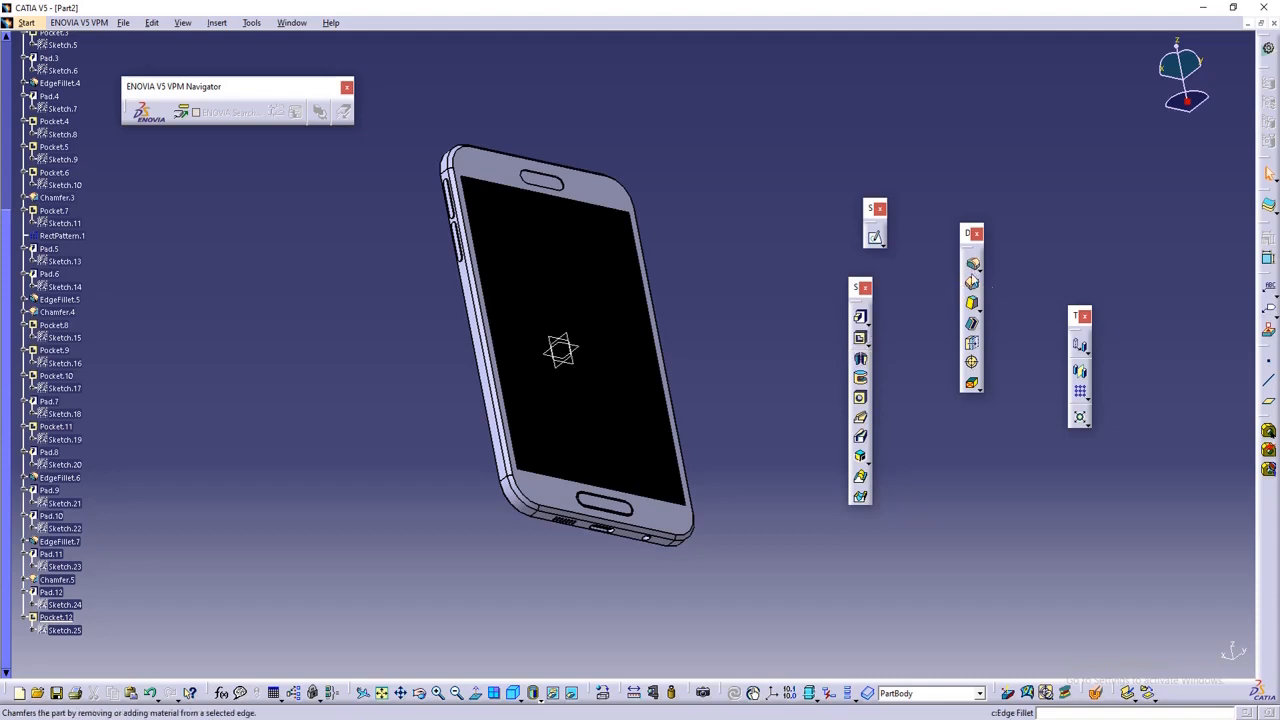
{"action": "middle_click_drag", "start_coordinate": [691, 386], "coordinate": [707, 383]}
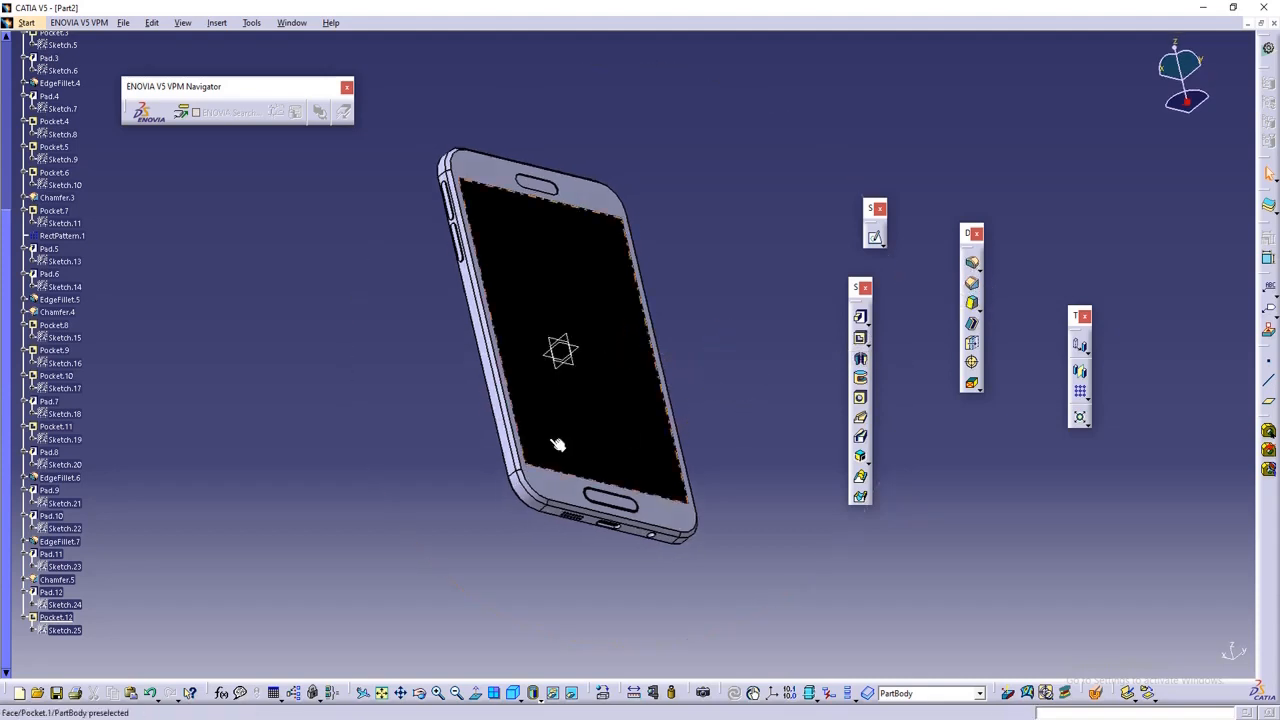
{"action": "middle_click_drag", "start_coordinate": [558, 444], "coordinate": [587, 543]}
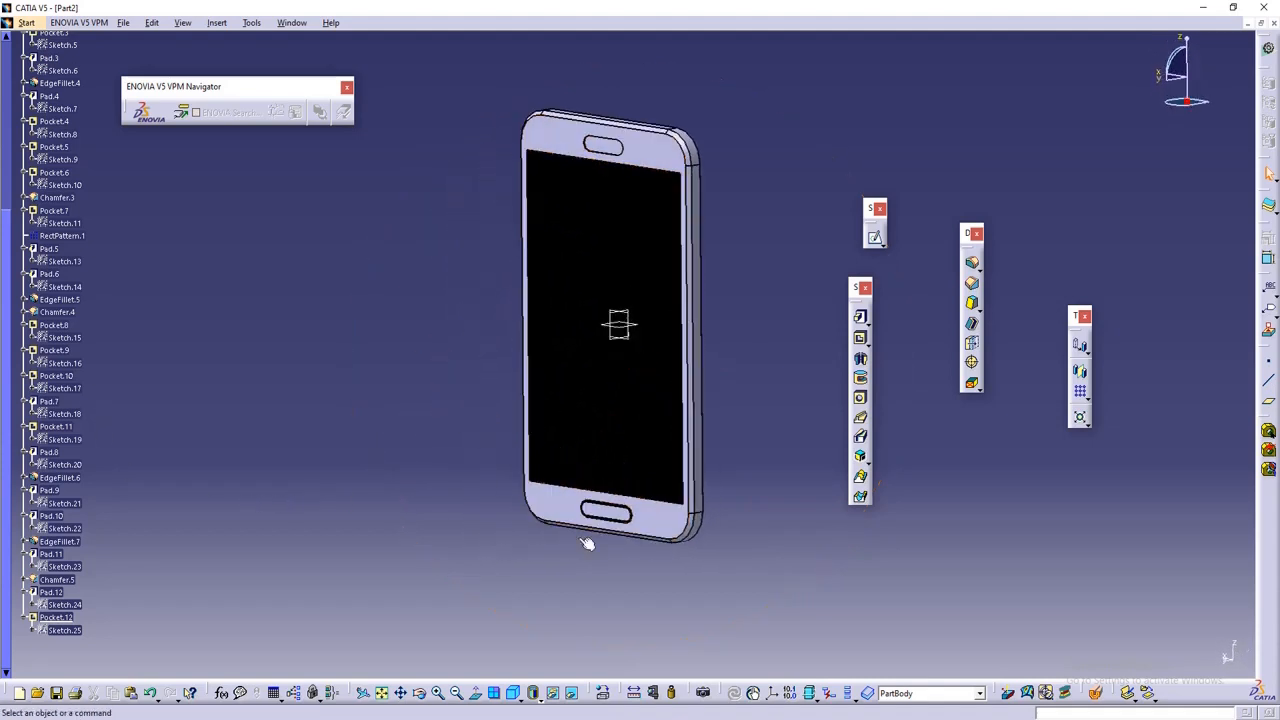
- Display the phone shaded without edges and inspect its front and its rear camera block
{"action": "left_click", "coordinate": [537, 698]}
{"action": "left_click", "coordinate": [555, 591]}
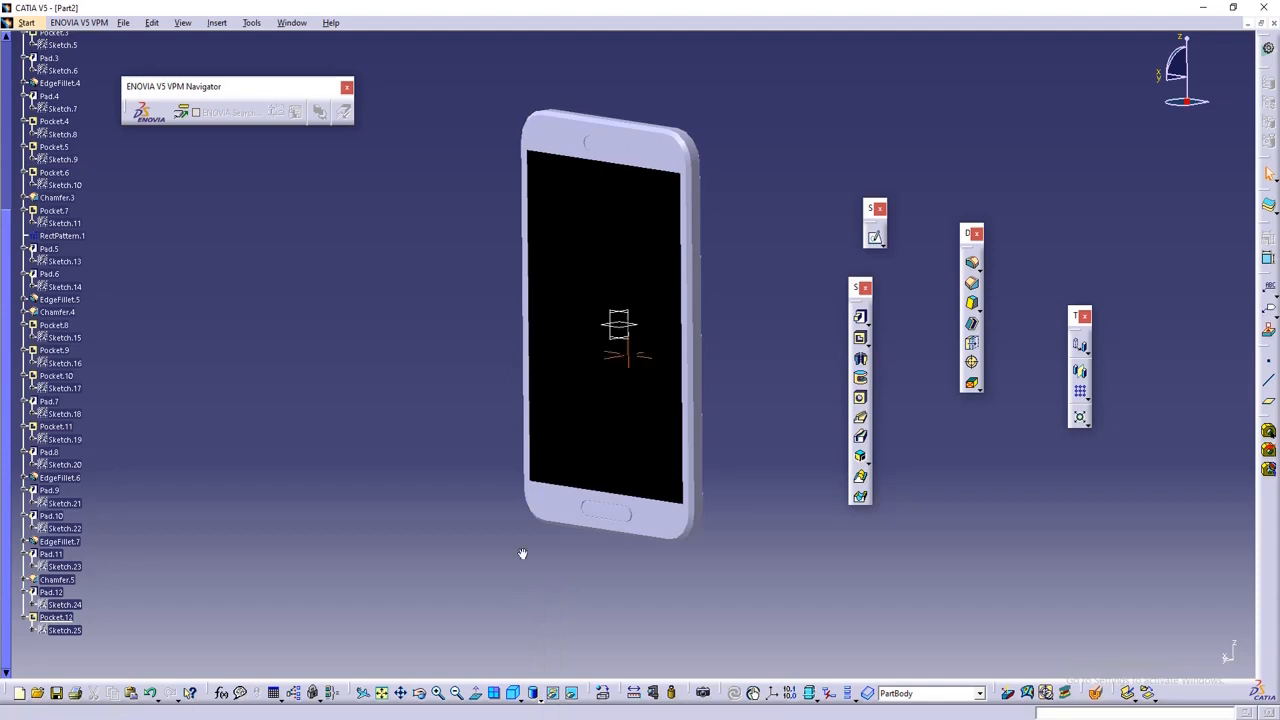
{"action": "middle_click_drag", "start_coordinate": [522, 554], "coordinate": [672, 478]}
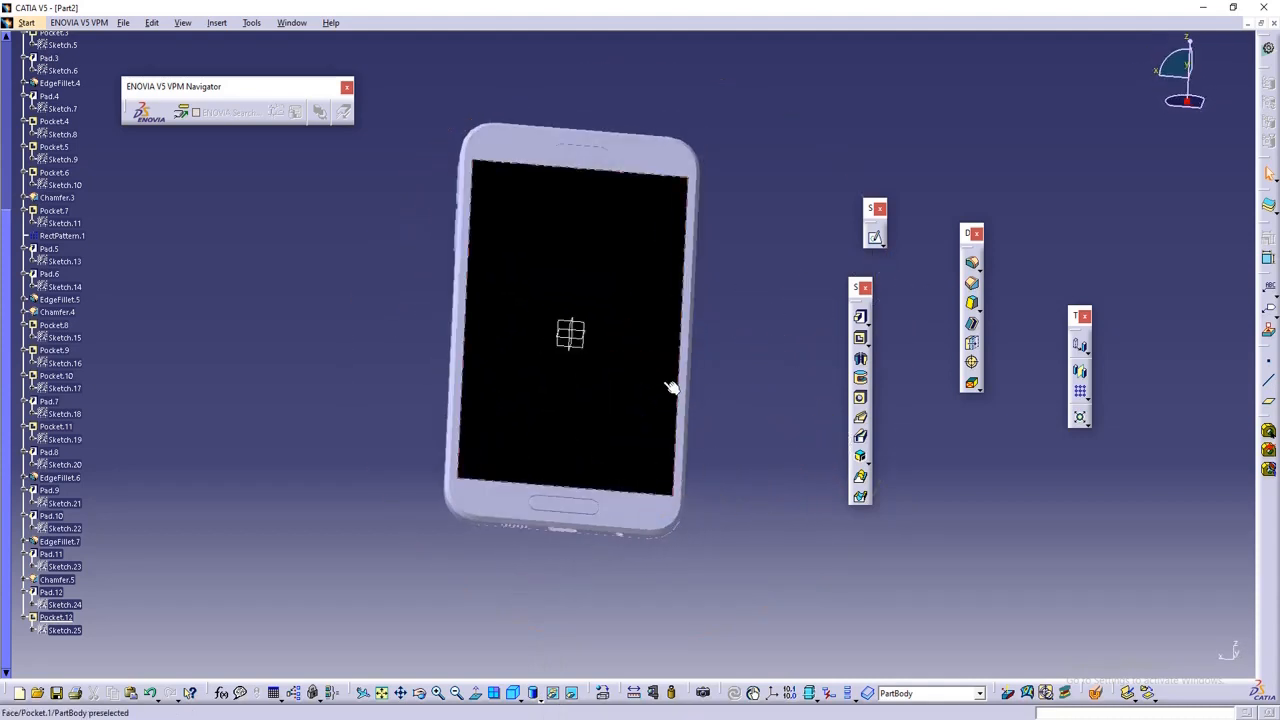
{"action": "middle_click", "coordinate": [629, 281]}
{"action": "middle_click_drag", "start_coordinate": [627, 225], "coordinate": [529, 371]}
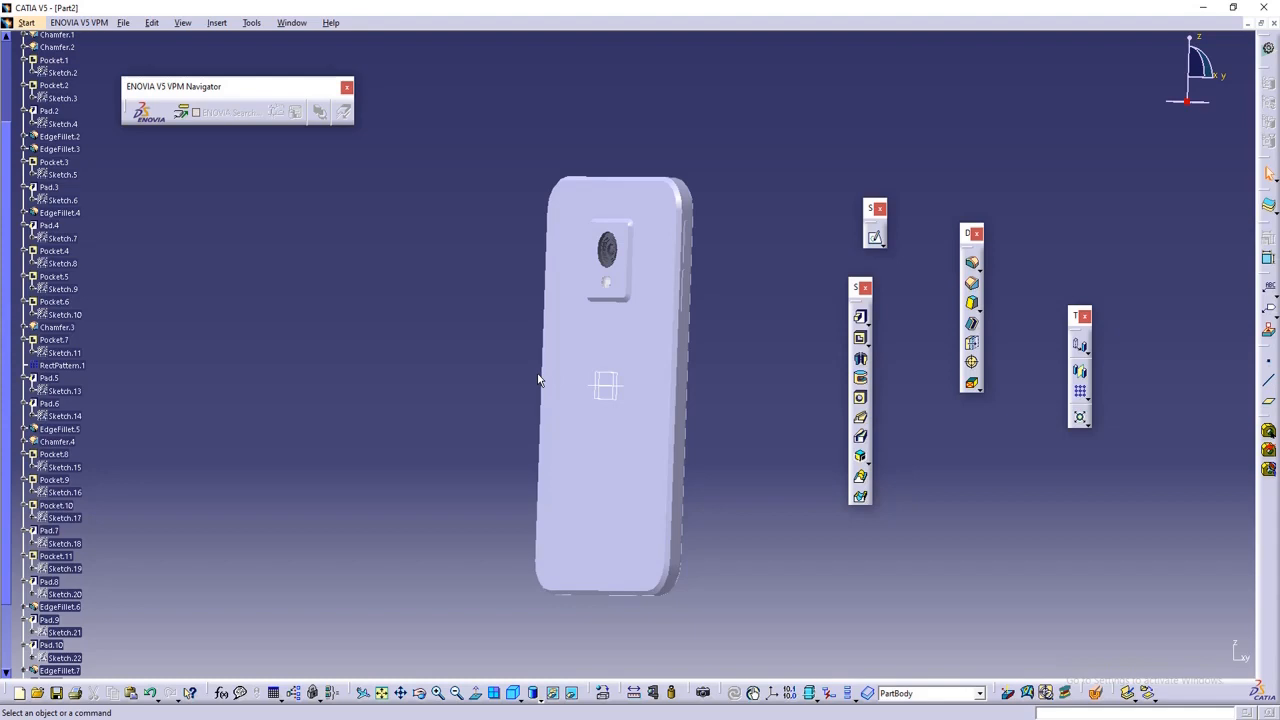
{"action": "middle_click_drag", "start_coordinate": [534, 374], "coordinate": [309, 294]}
{"action": "middle_click_drag", "start_coordinate": [493, 371], "coordinate": [523, 349]}
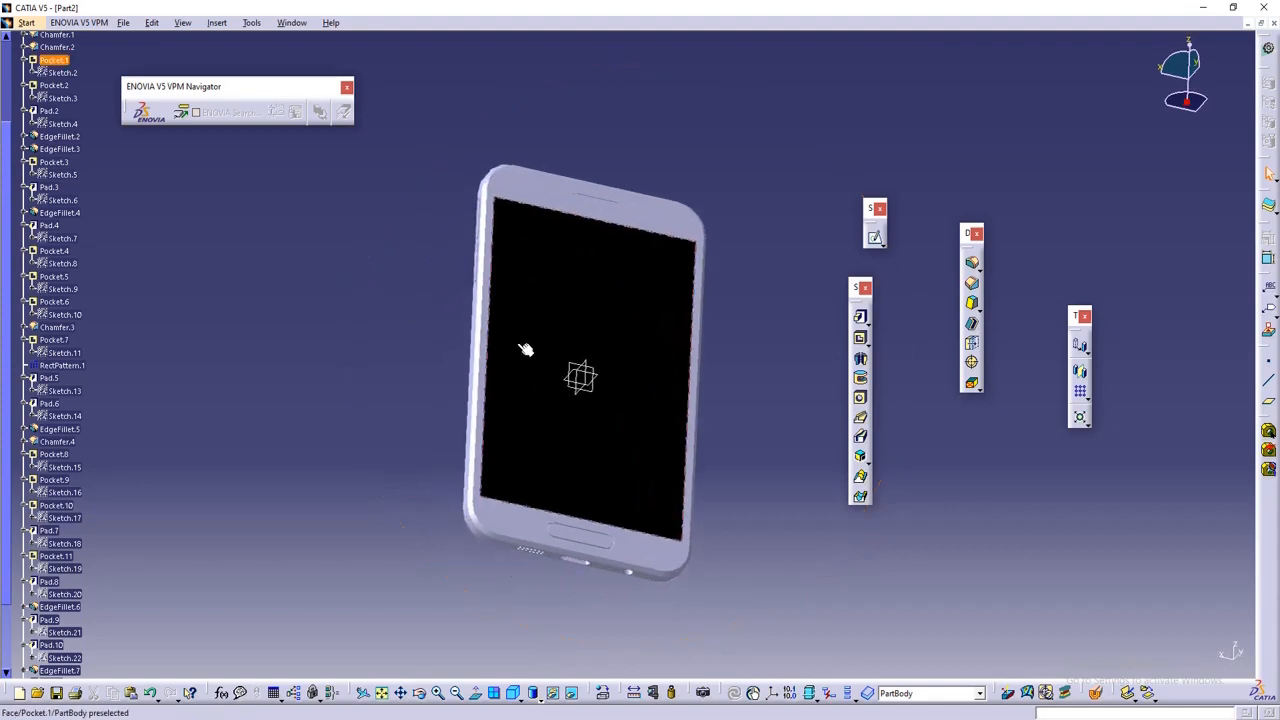
- Switch the display back to Shading with Edges and review the finished phone from different angles
{"action": "left_click", "coordinate": [532, 697]}
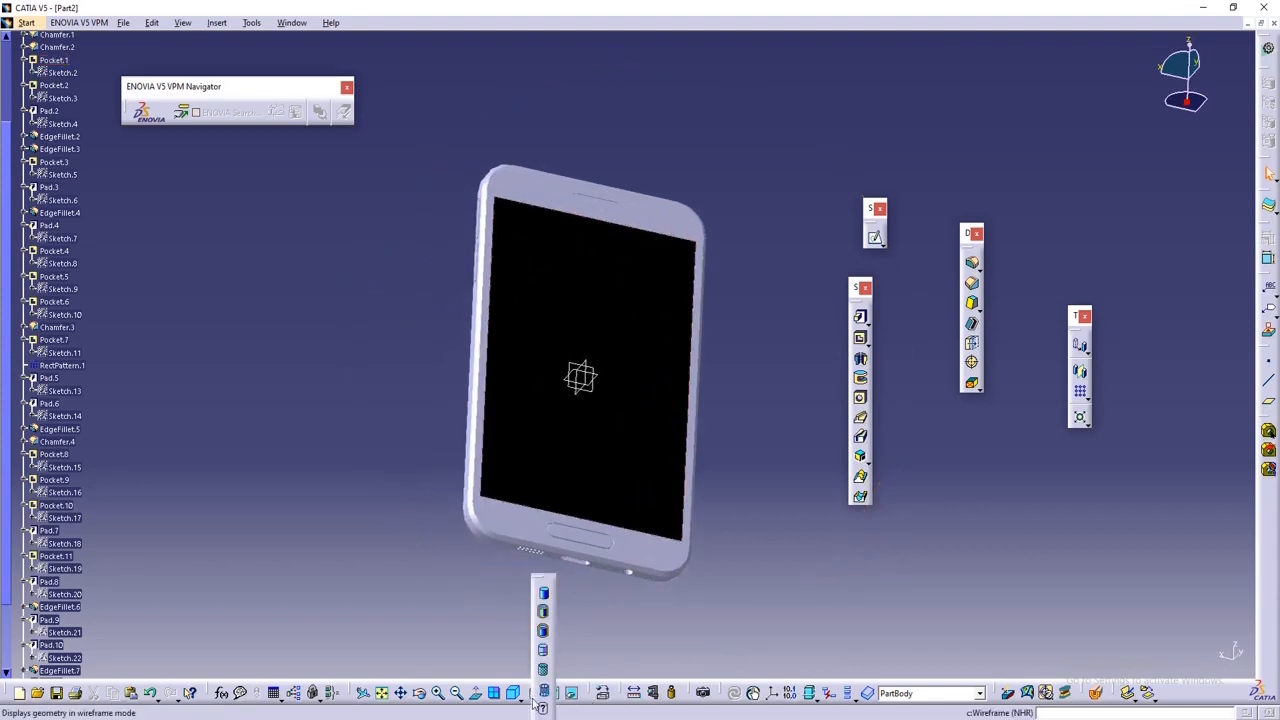
{"action": "left_click", "coordinate": [544, 619]}
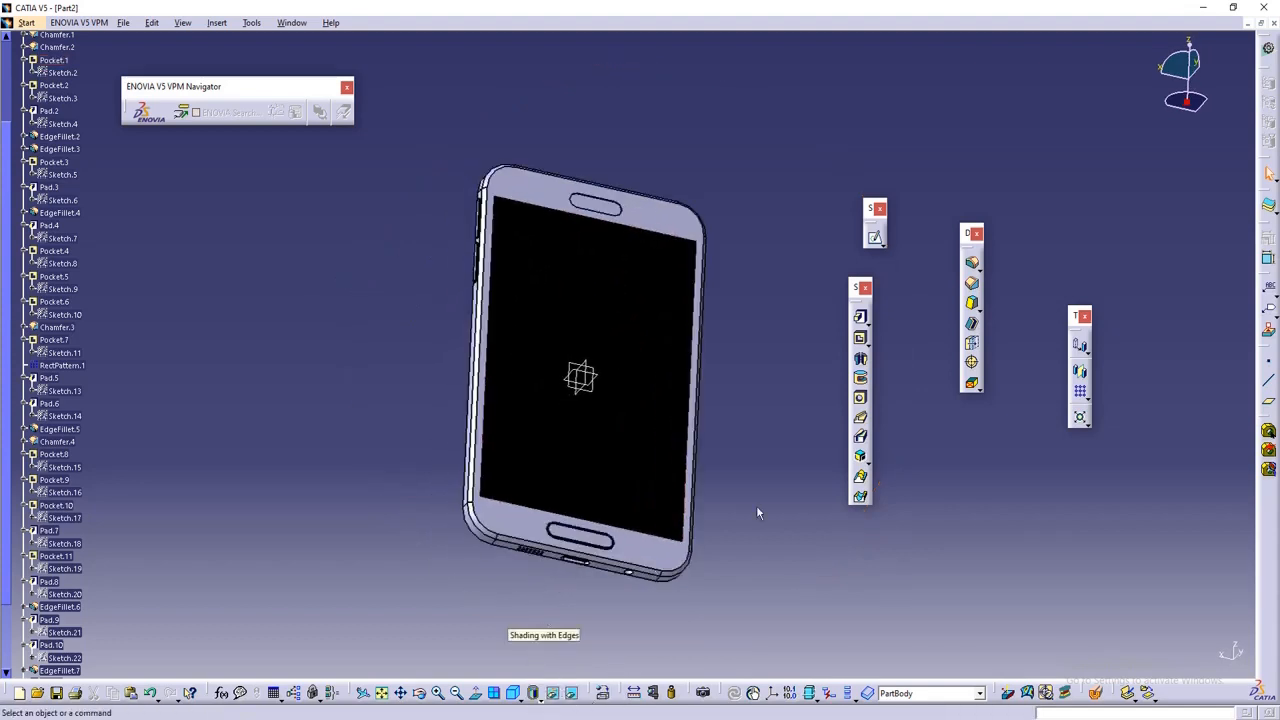
{"action": "middle_click_drag", "start_coordinate": [757, 514], "coordinate": [548, 411]}
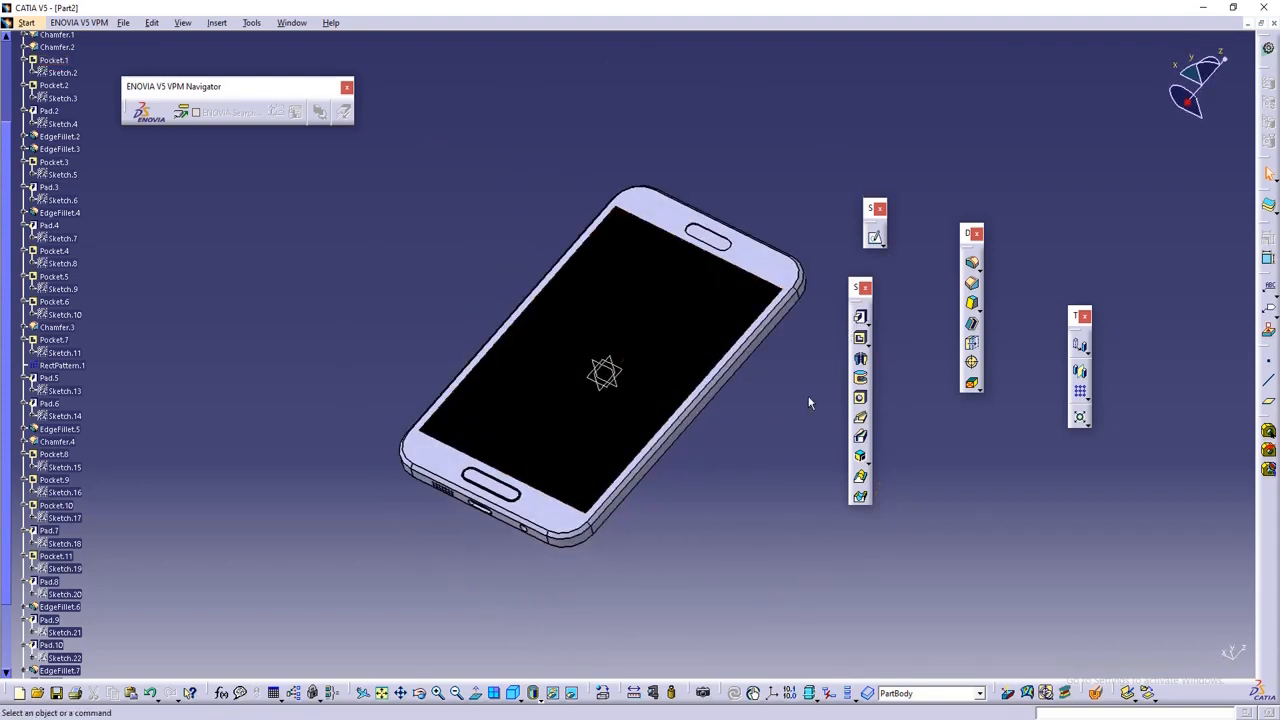
{"action": "middle_click_drag", "start_coordinate": [775, 445], "coordinate": [588, 513]}
{"action": "middle_click_drag", "start_coordinate": [751, 320], "coordinate": [859, 431]}
{"action": "middle_click_drag", "start_coordinate": [751, 387], "coordinate": [746, 379]}
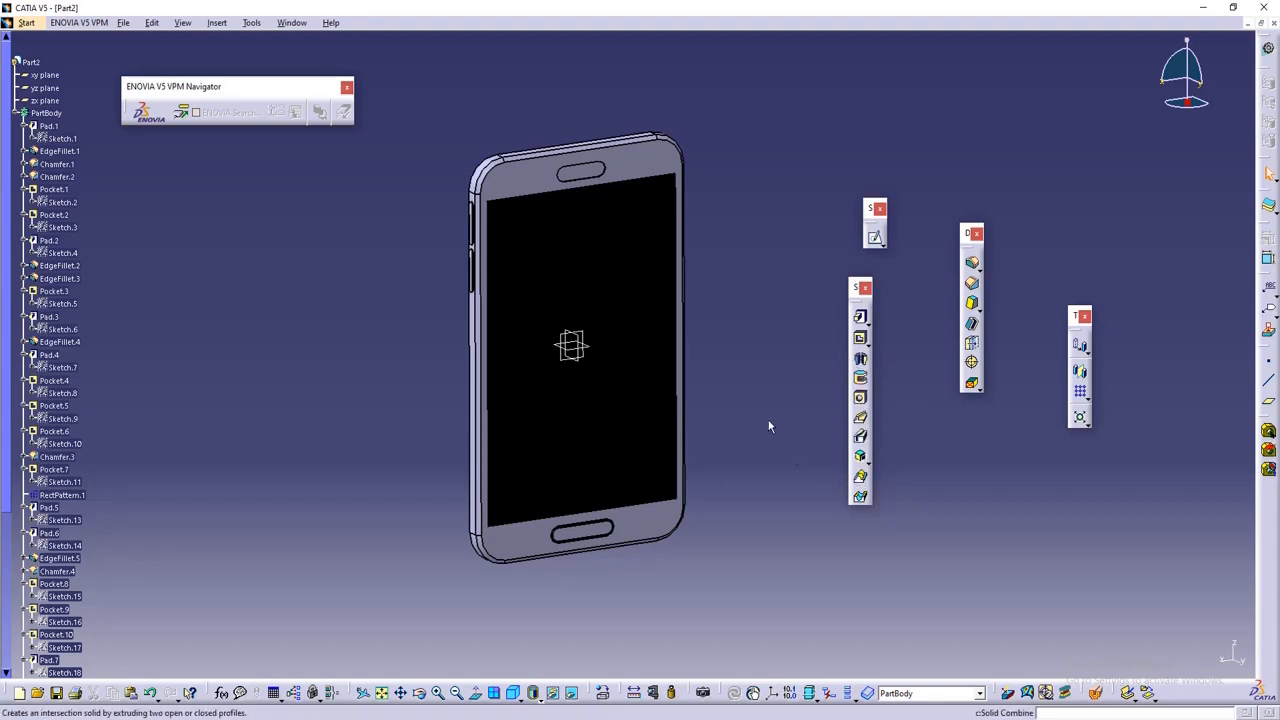
{"action": "middle_click_drag", "start_coordinate": [764, 422], "coordinate": [754, 260]}
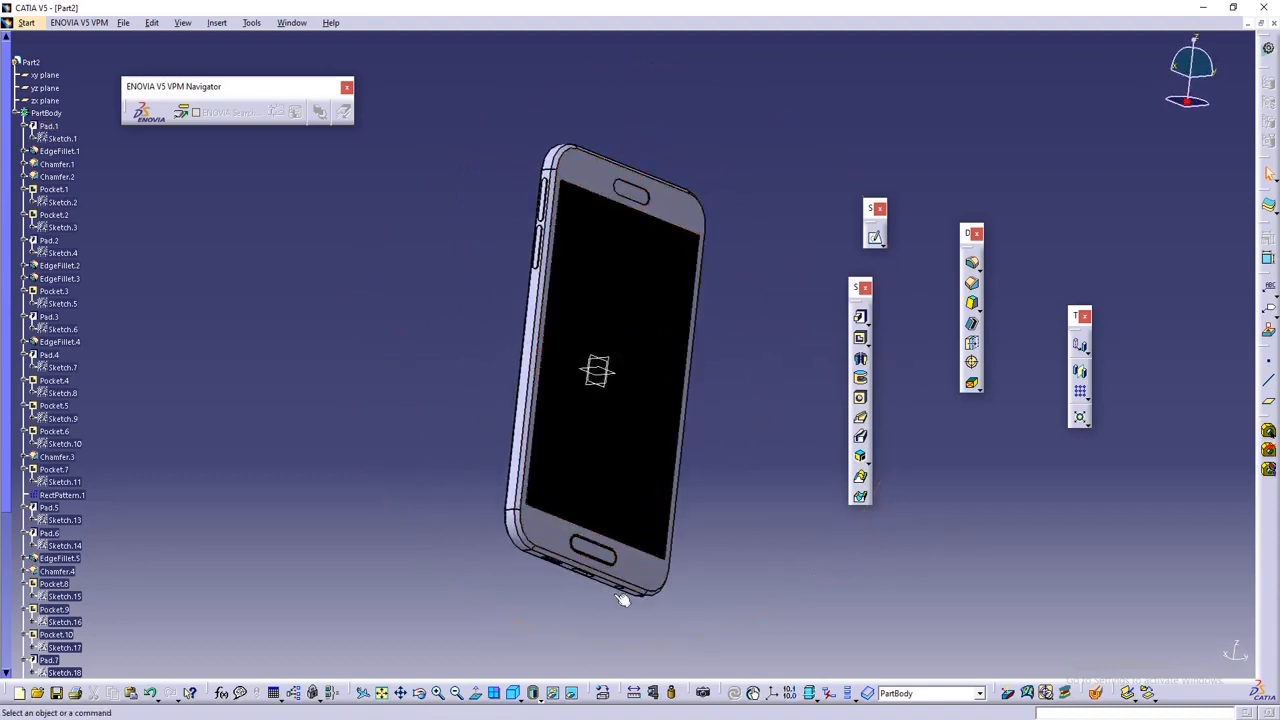